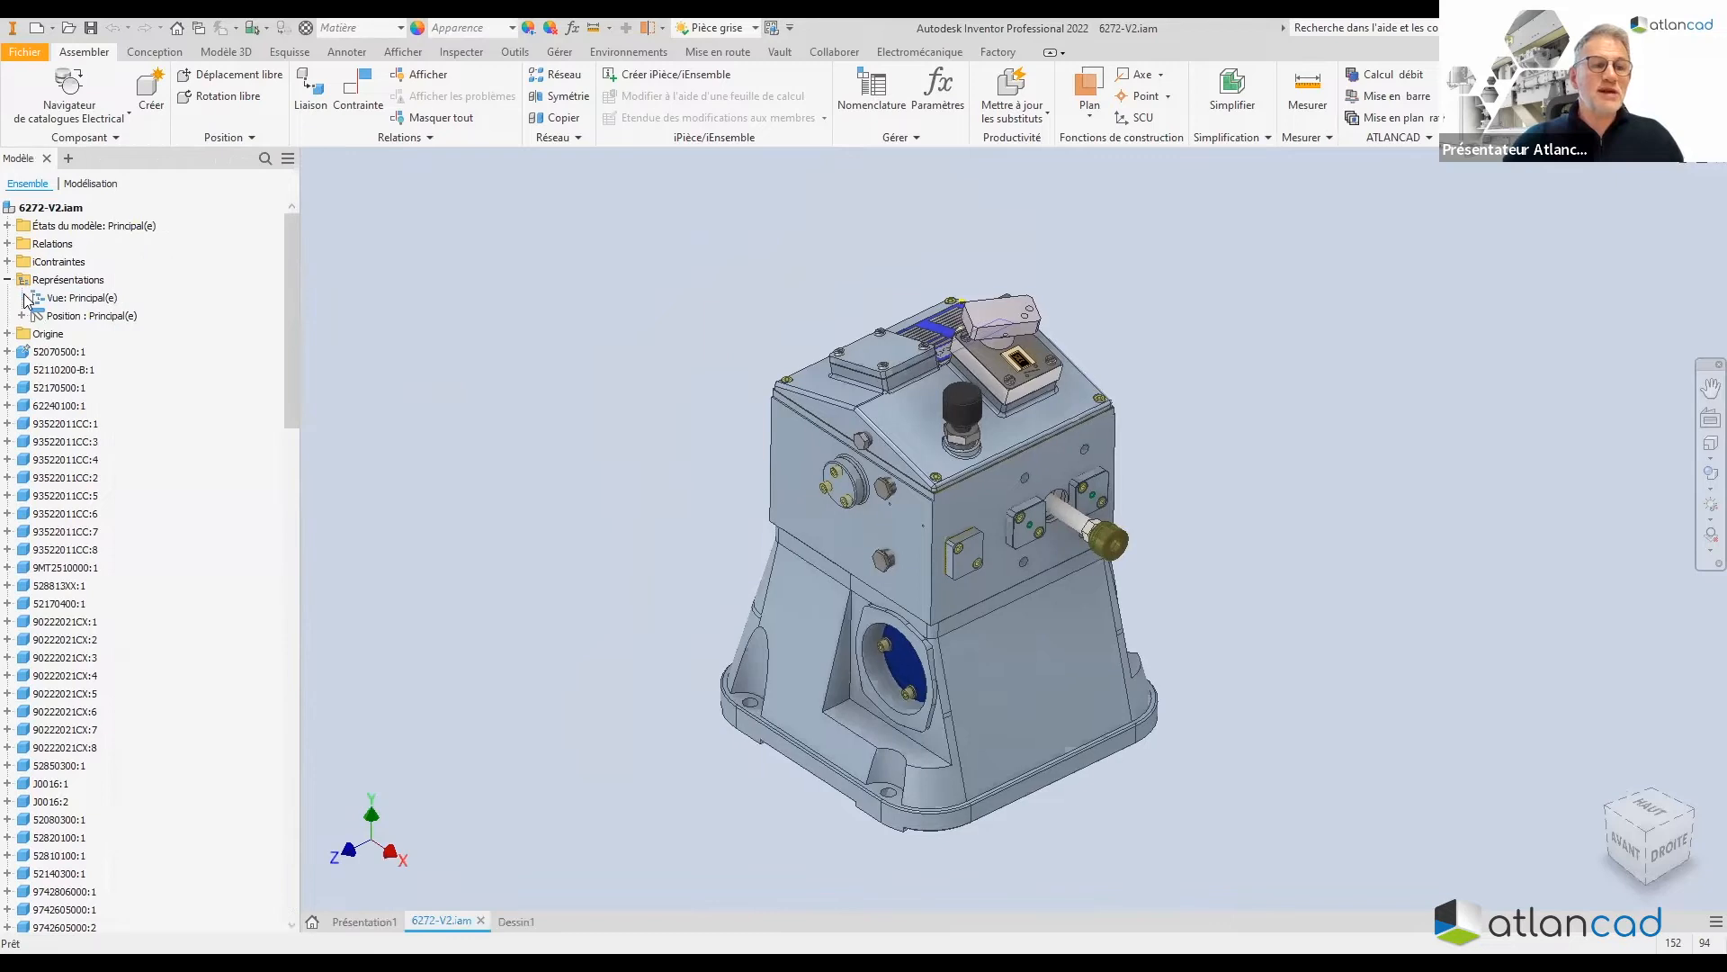
# Show the assembly in the view representations coupe vert Milieu, Flexible Assemblies and finally Drive Unit
pyautogui.doubleClick(97, 351)
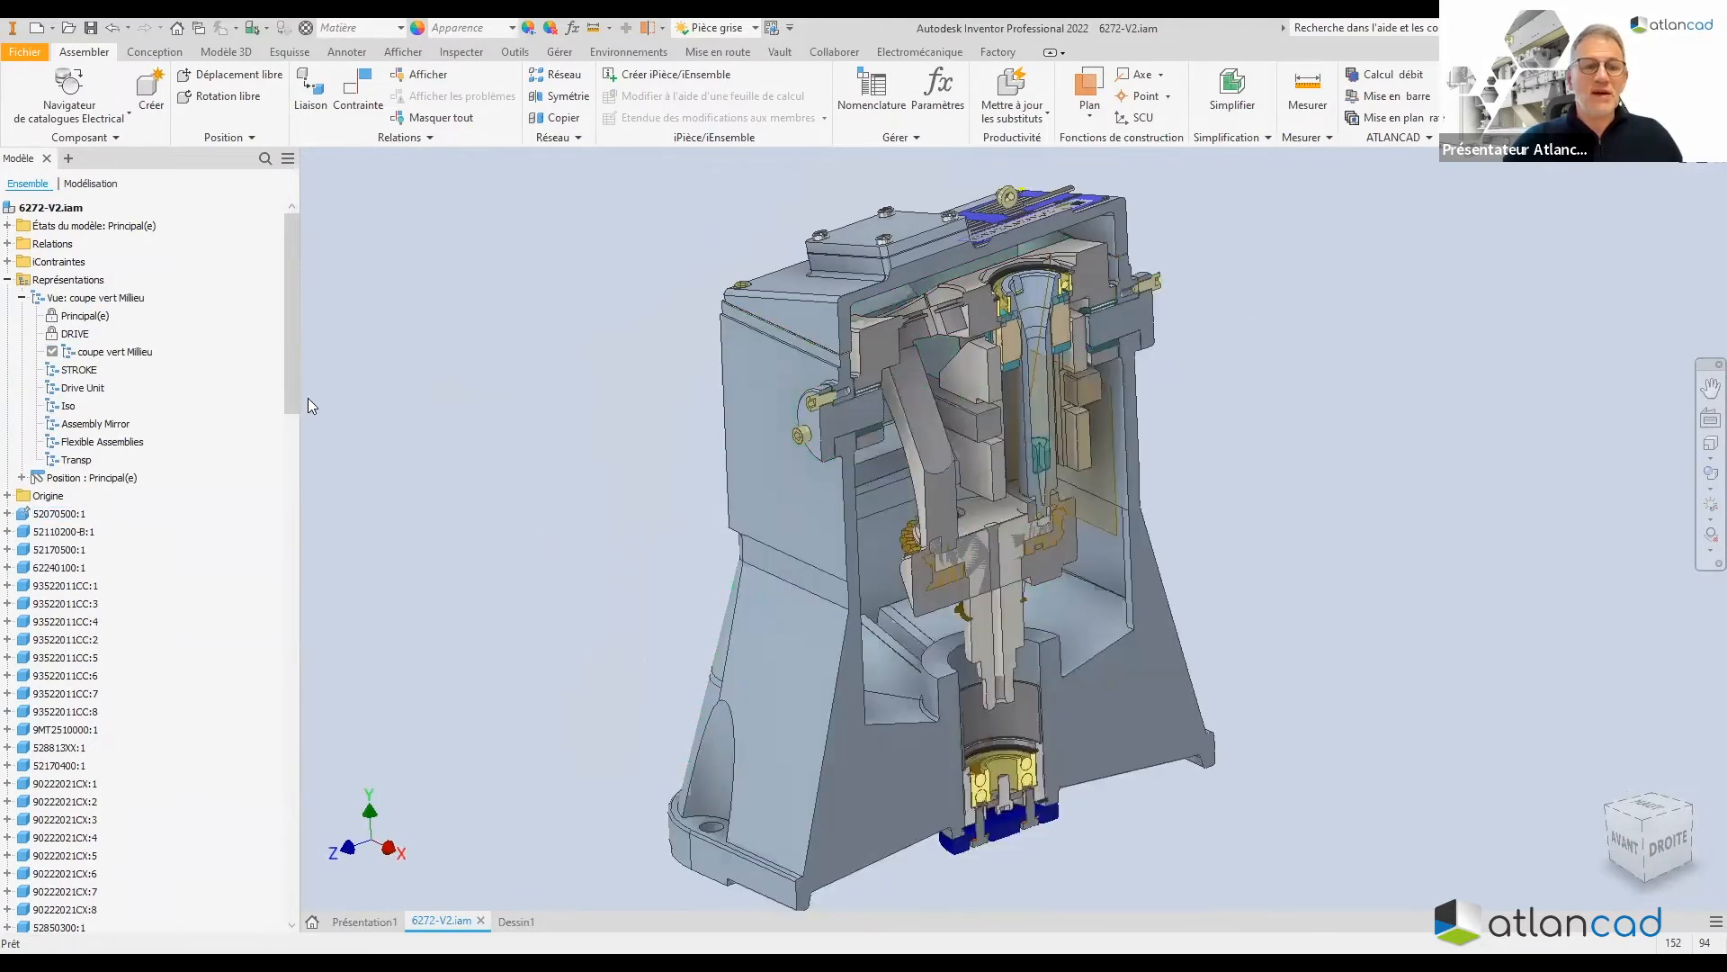
pyautogui.doubleClick(102, 442)
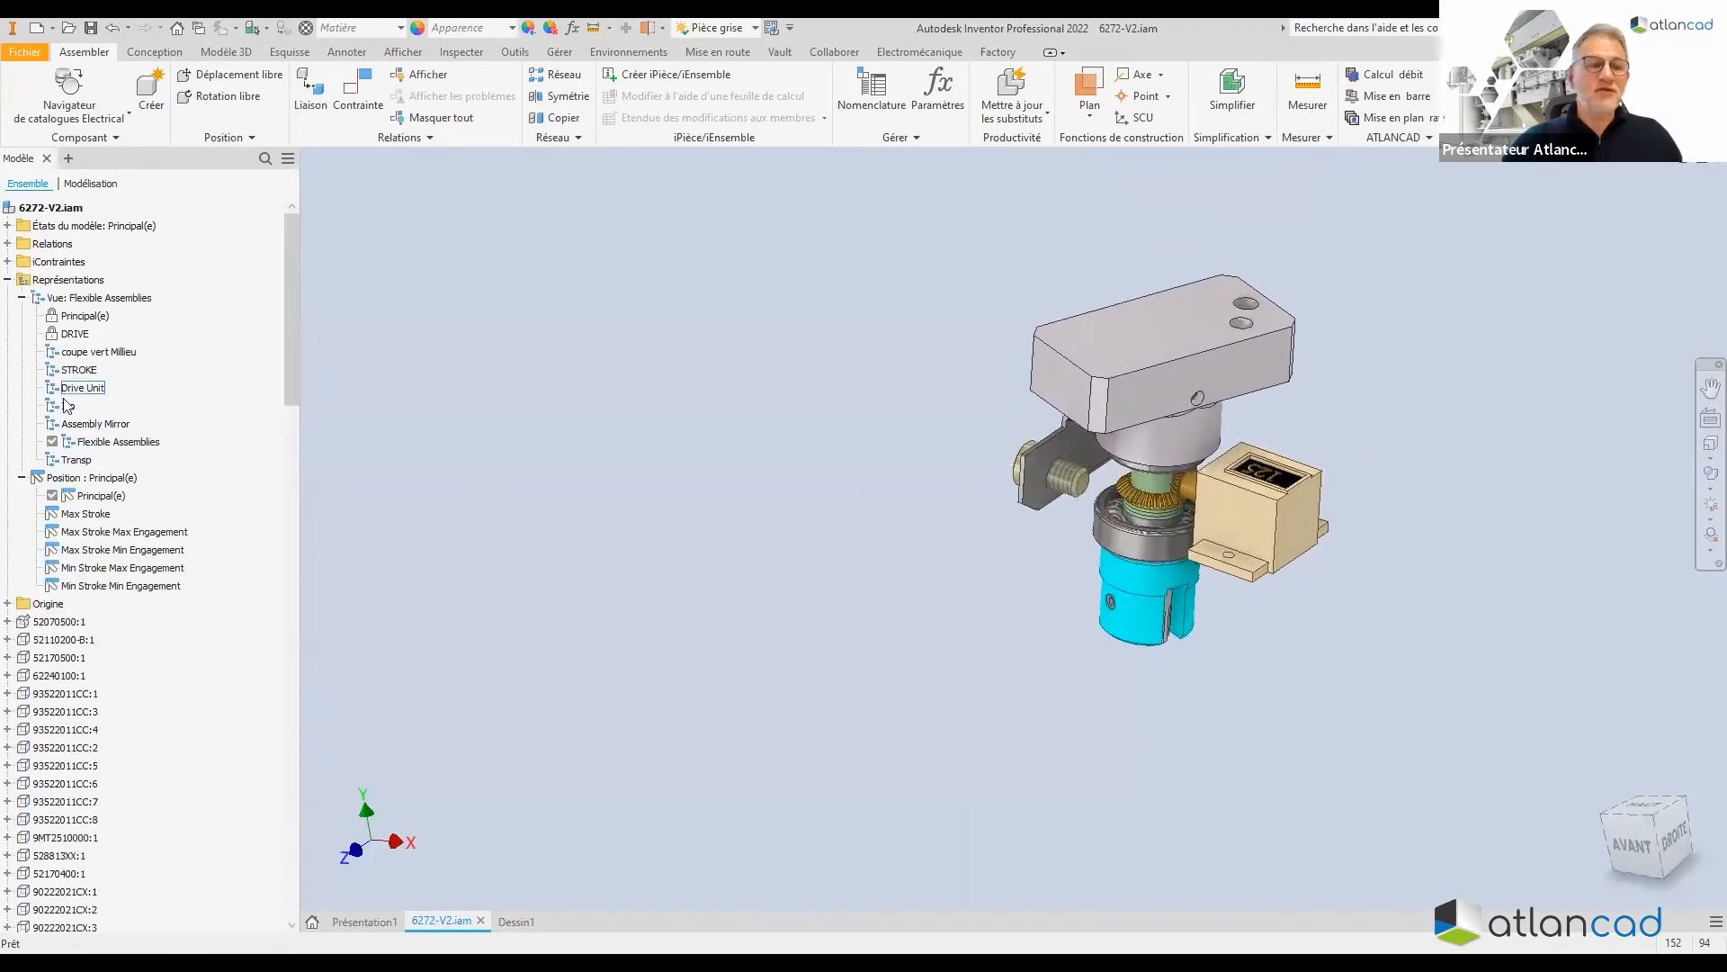
pyautogui.doubleClick(83, 388)
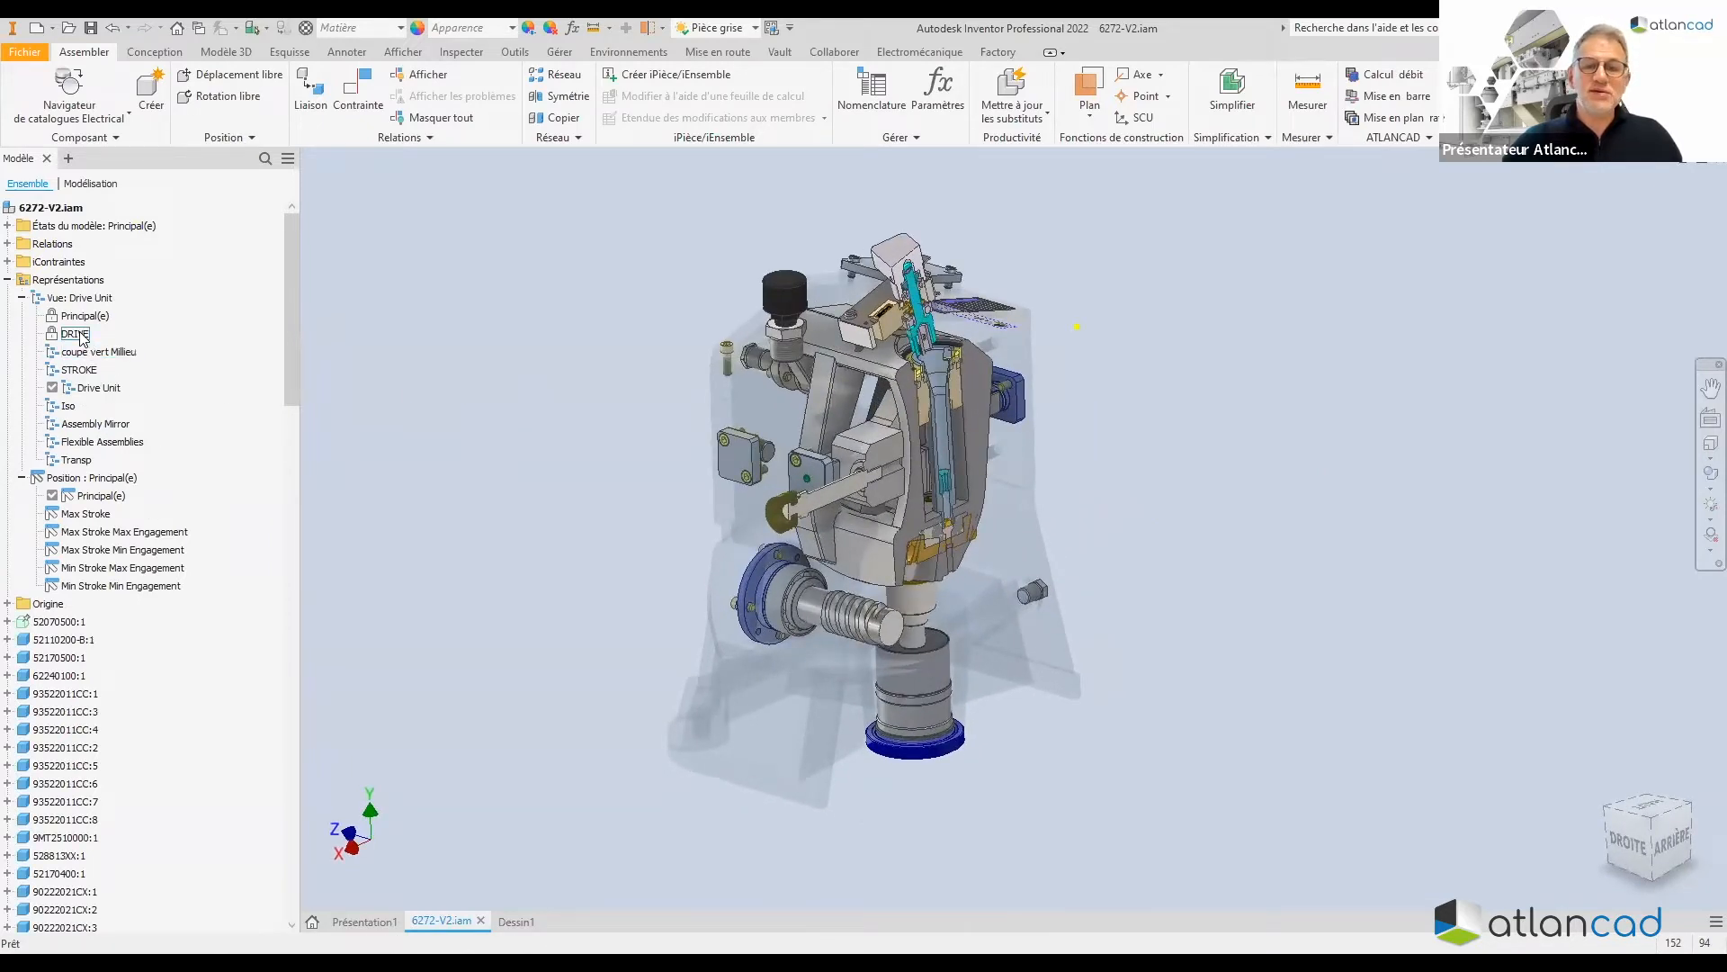
# Compare the position representations Max Stroke Max Engagement, Max Stroke Min Engagement and Min Stroke Max Engagement, ending on Max Stroke Min Engagement
pyautogui.doubleClick(117, 532)
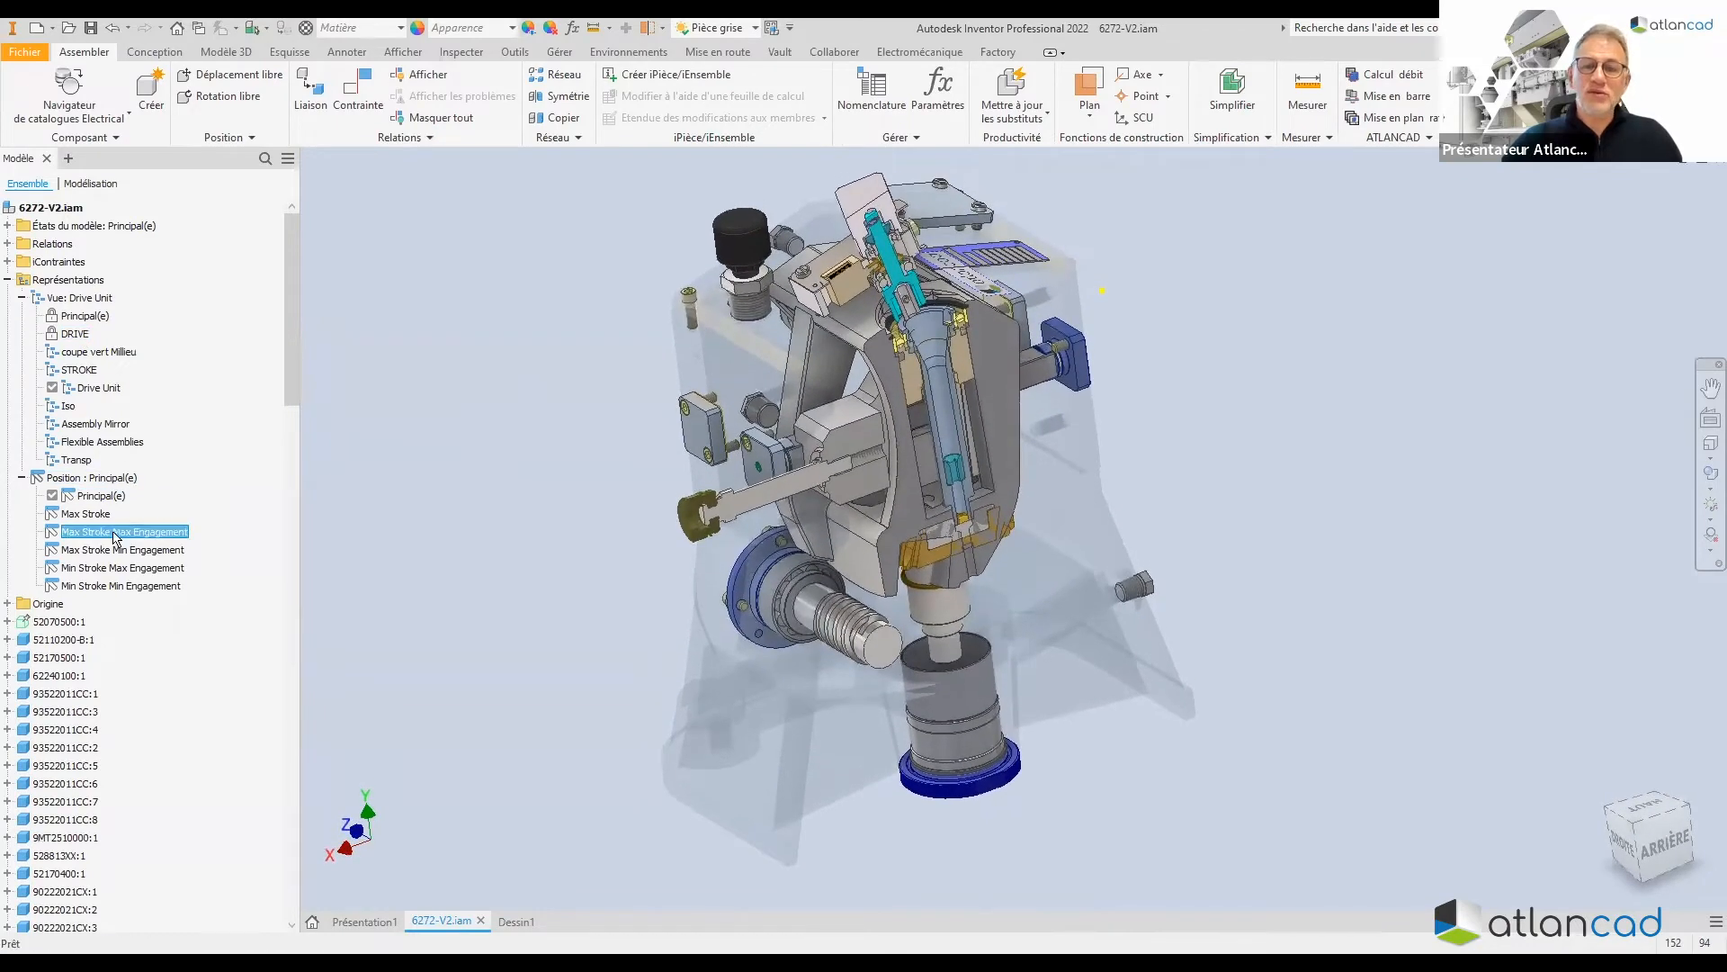
pyautogui.click(129, 551)
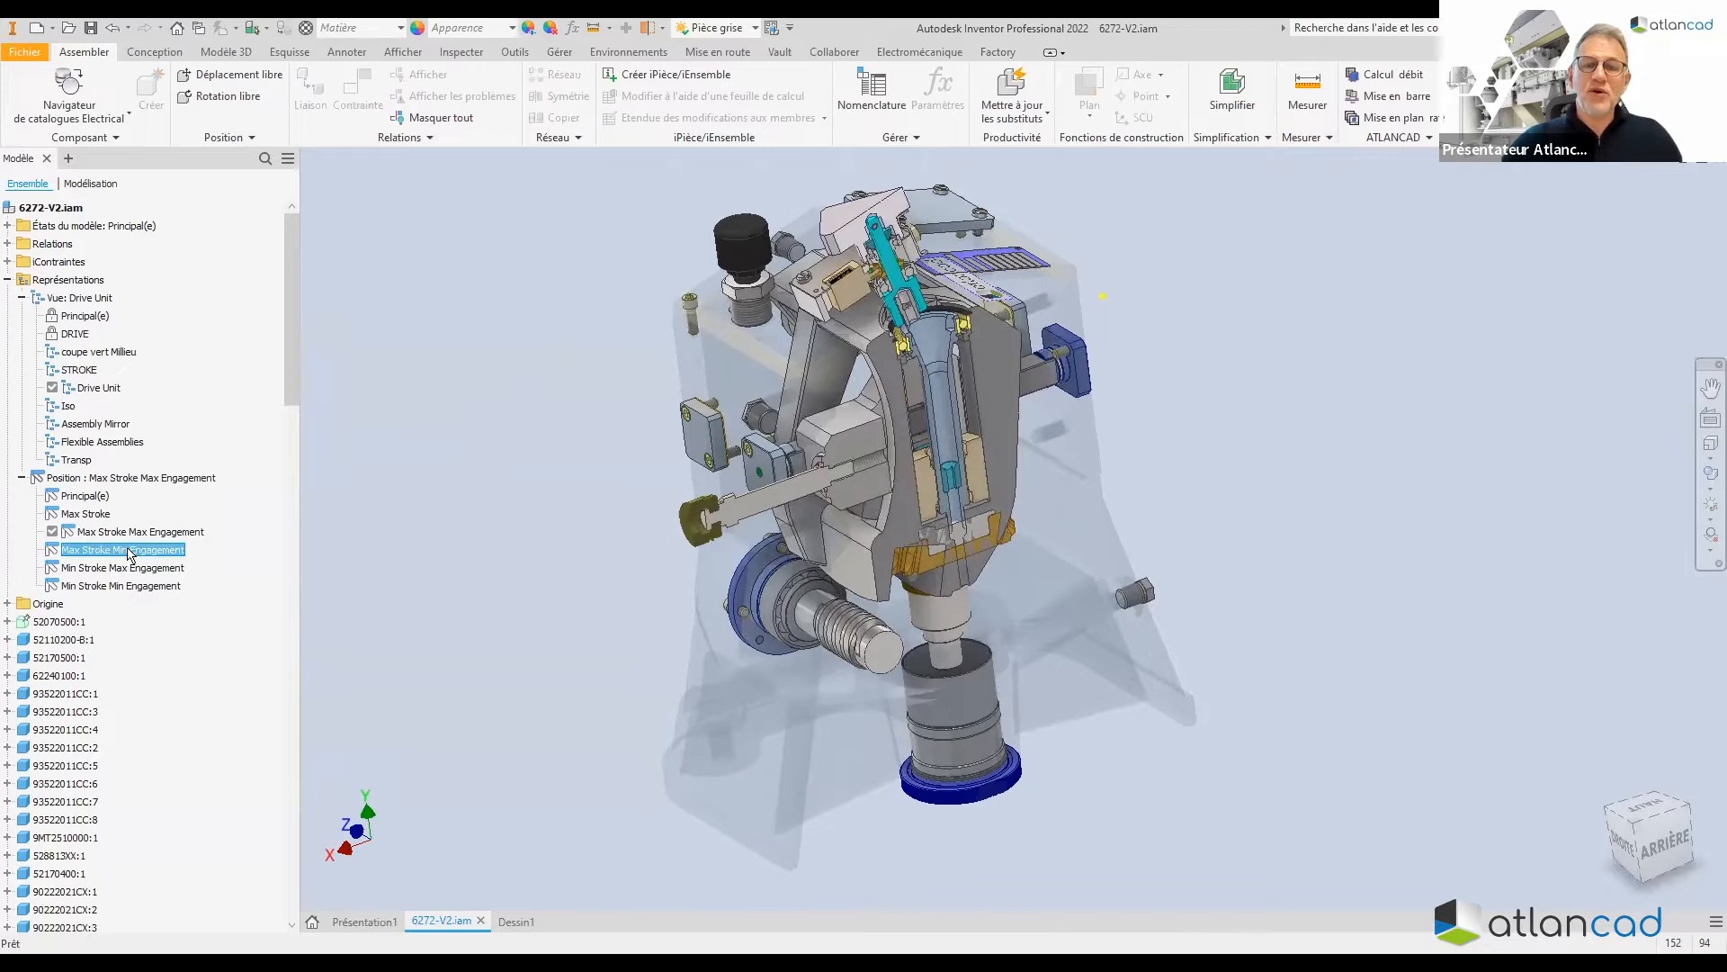
pyautogui.doubleClick(129, 551)
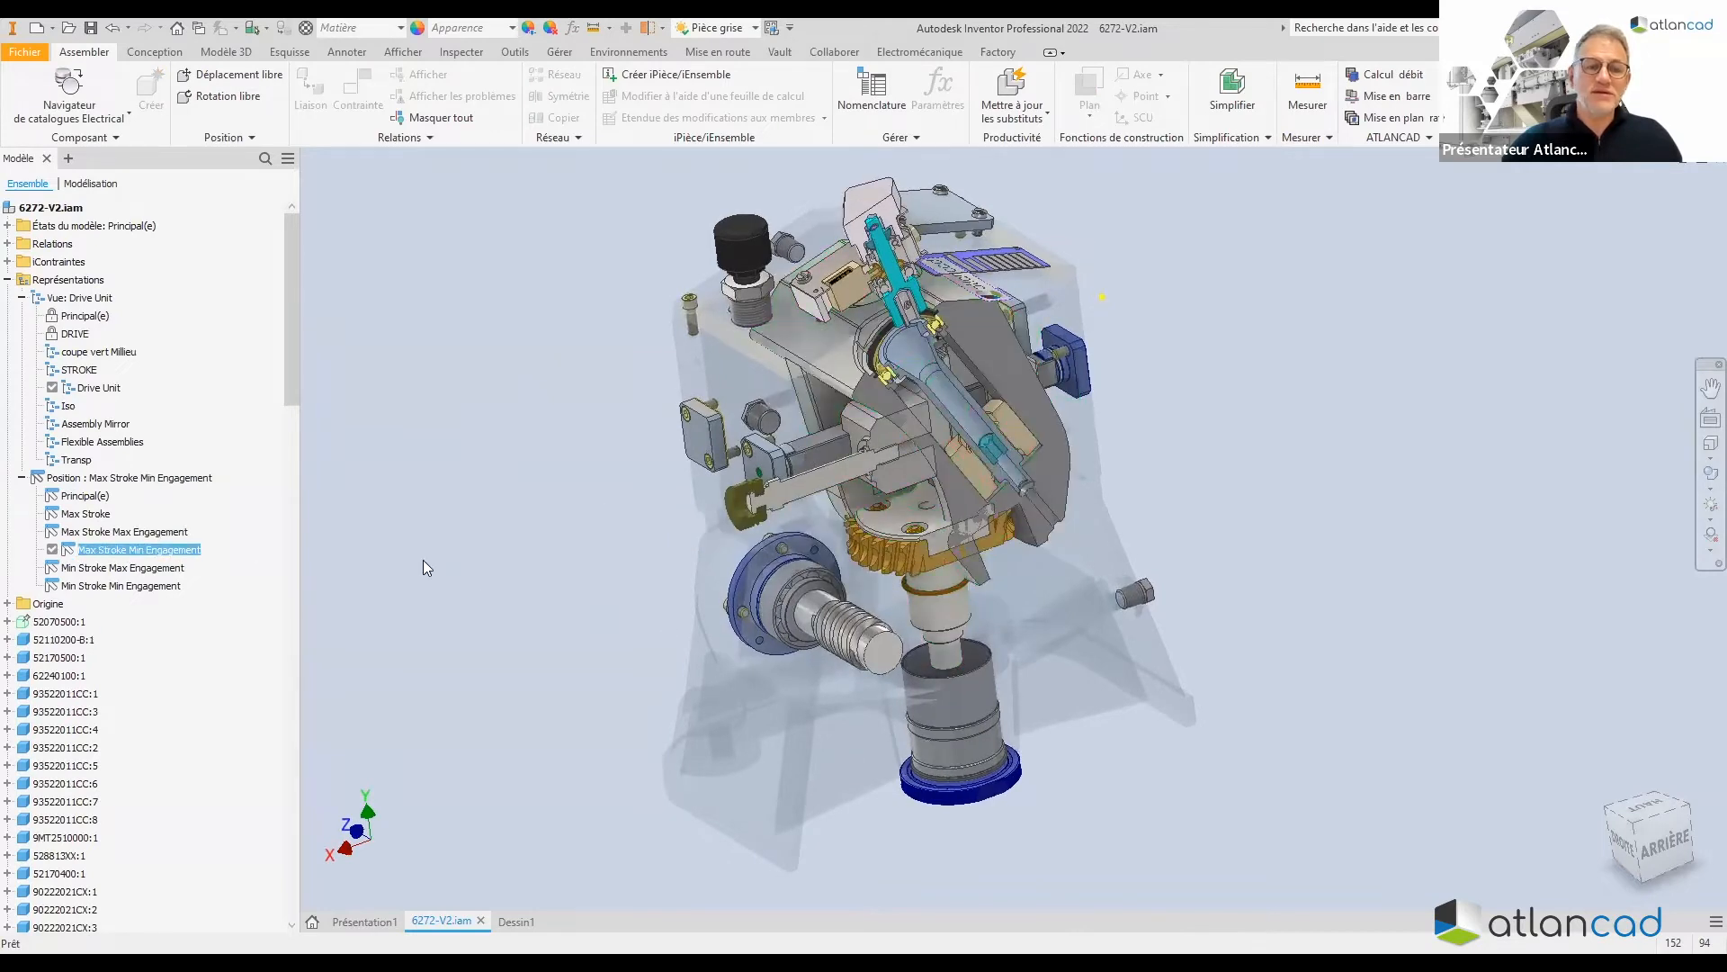
pyautogui.doubleClick(120, 568)
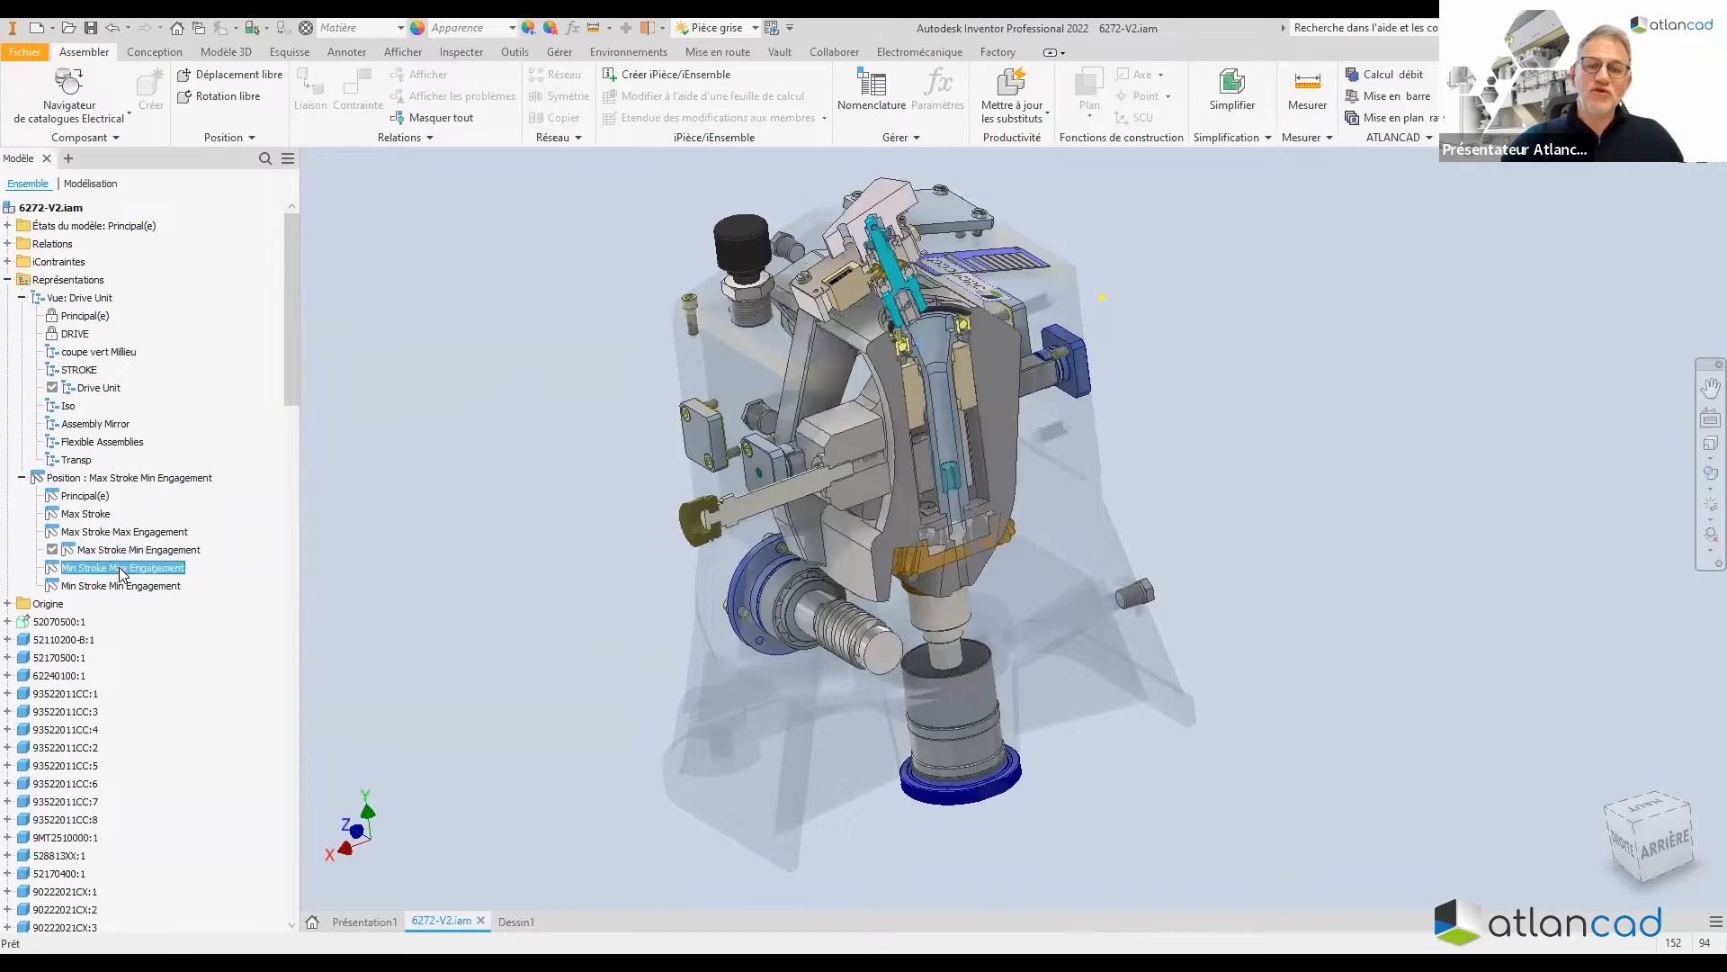
pyautogui.click(124, 549)
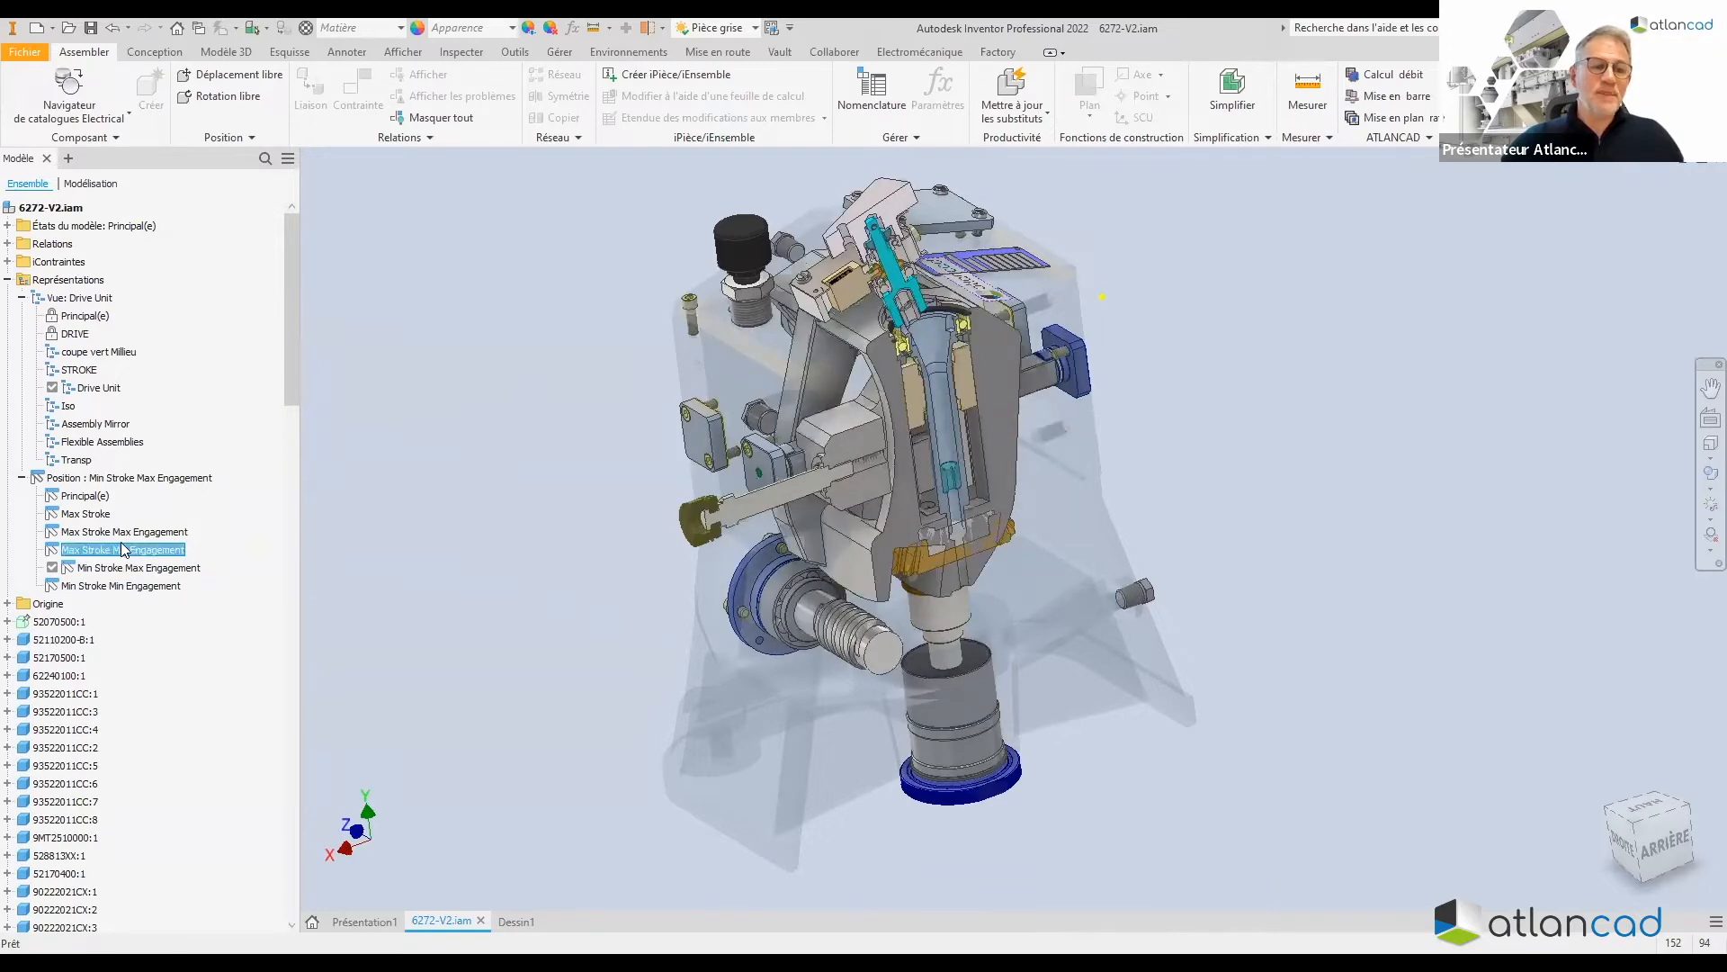
pyautogui.doubleClick(124, 550)
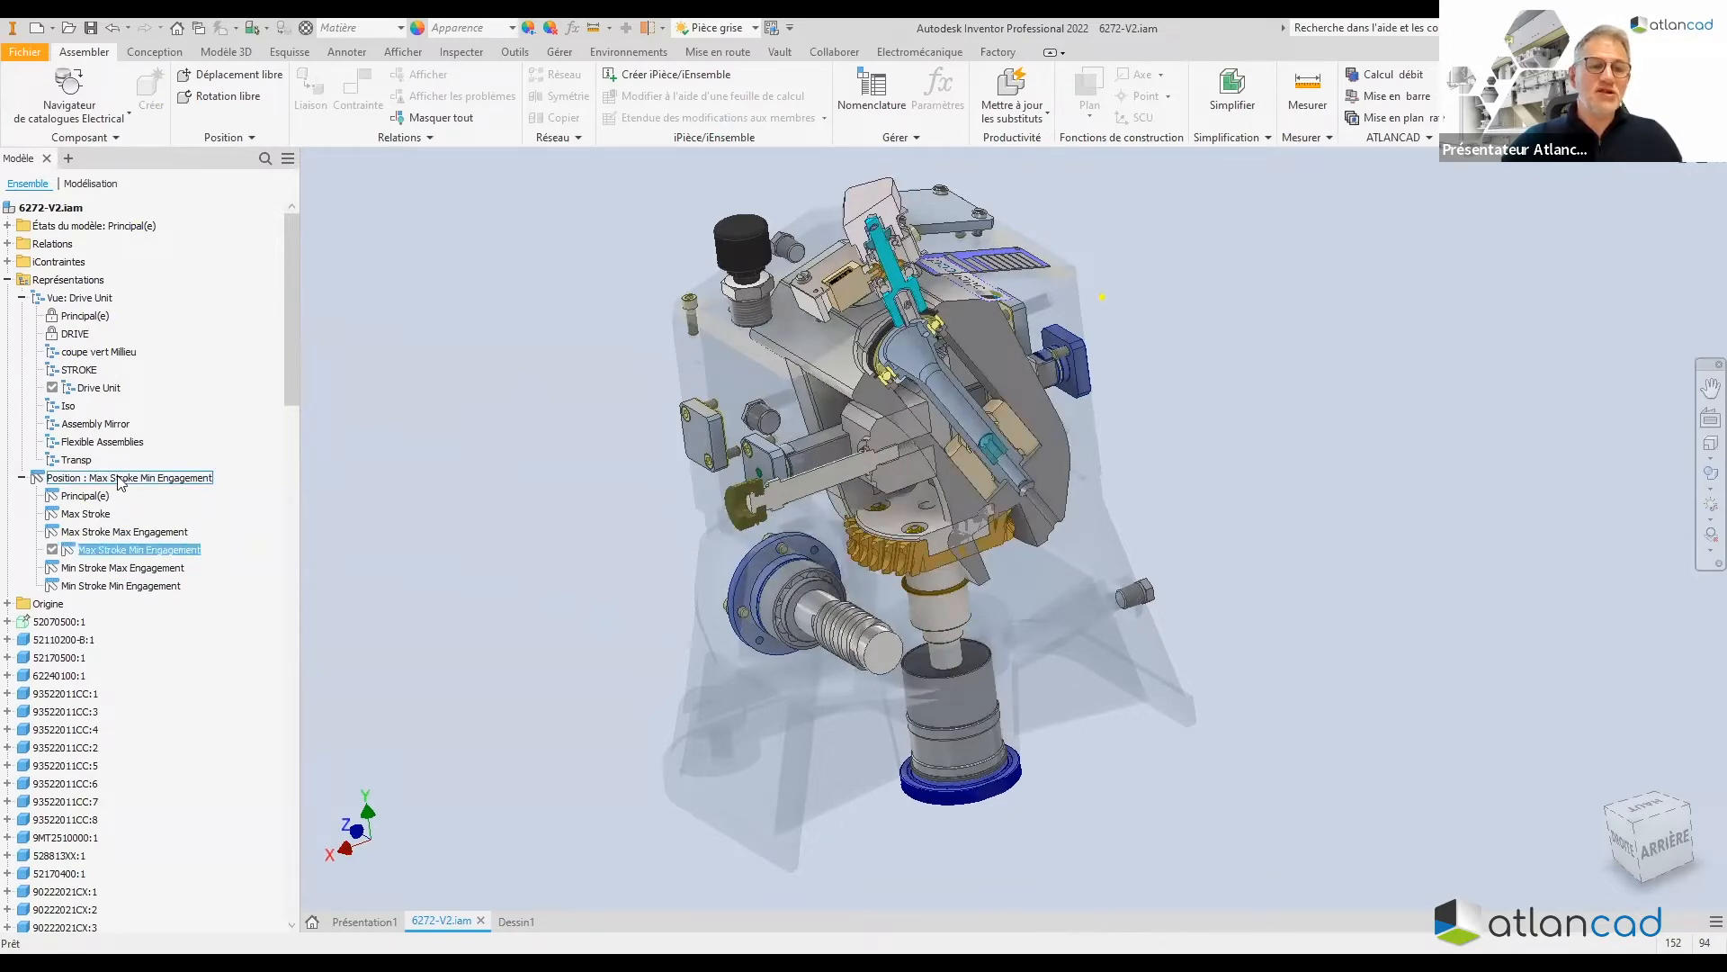
# Restore the Principal(e) position and view representations of the assembly and collapse the representations folder
pyautogui.click(87, 495)
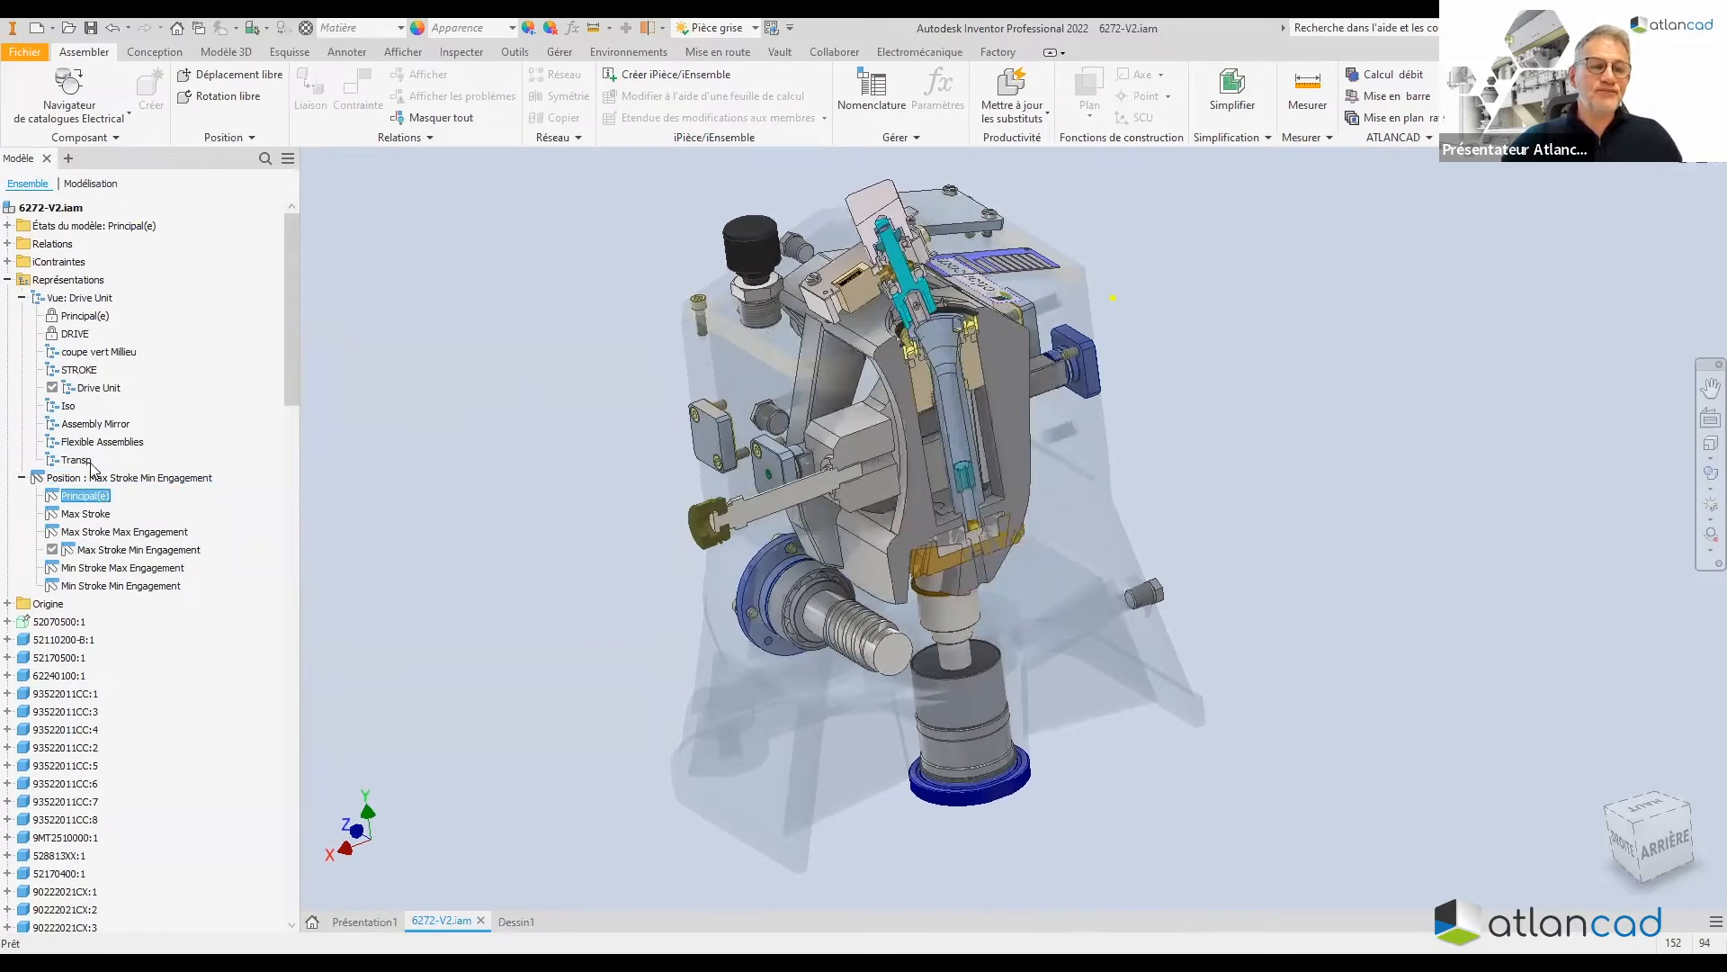
pyautogui.click(85, 316)
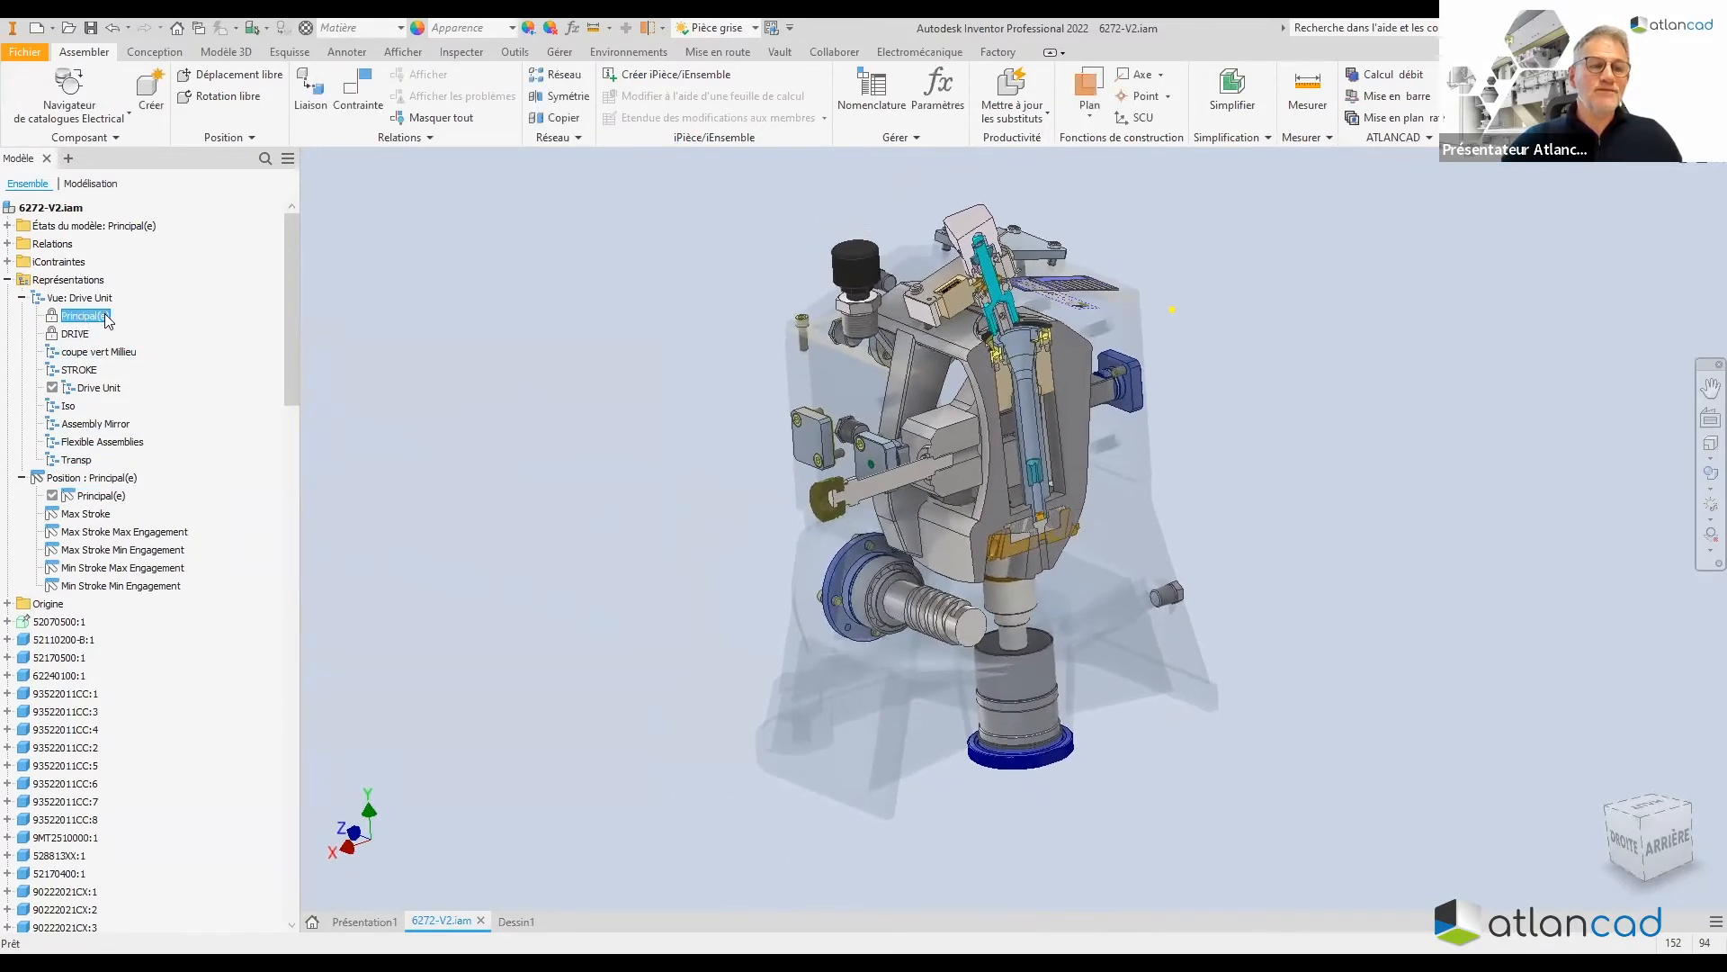
pyautogui.doubleClick(105, 316)
pyautogui.click(7, 280)
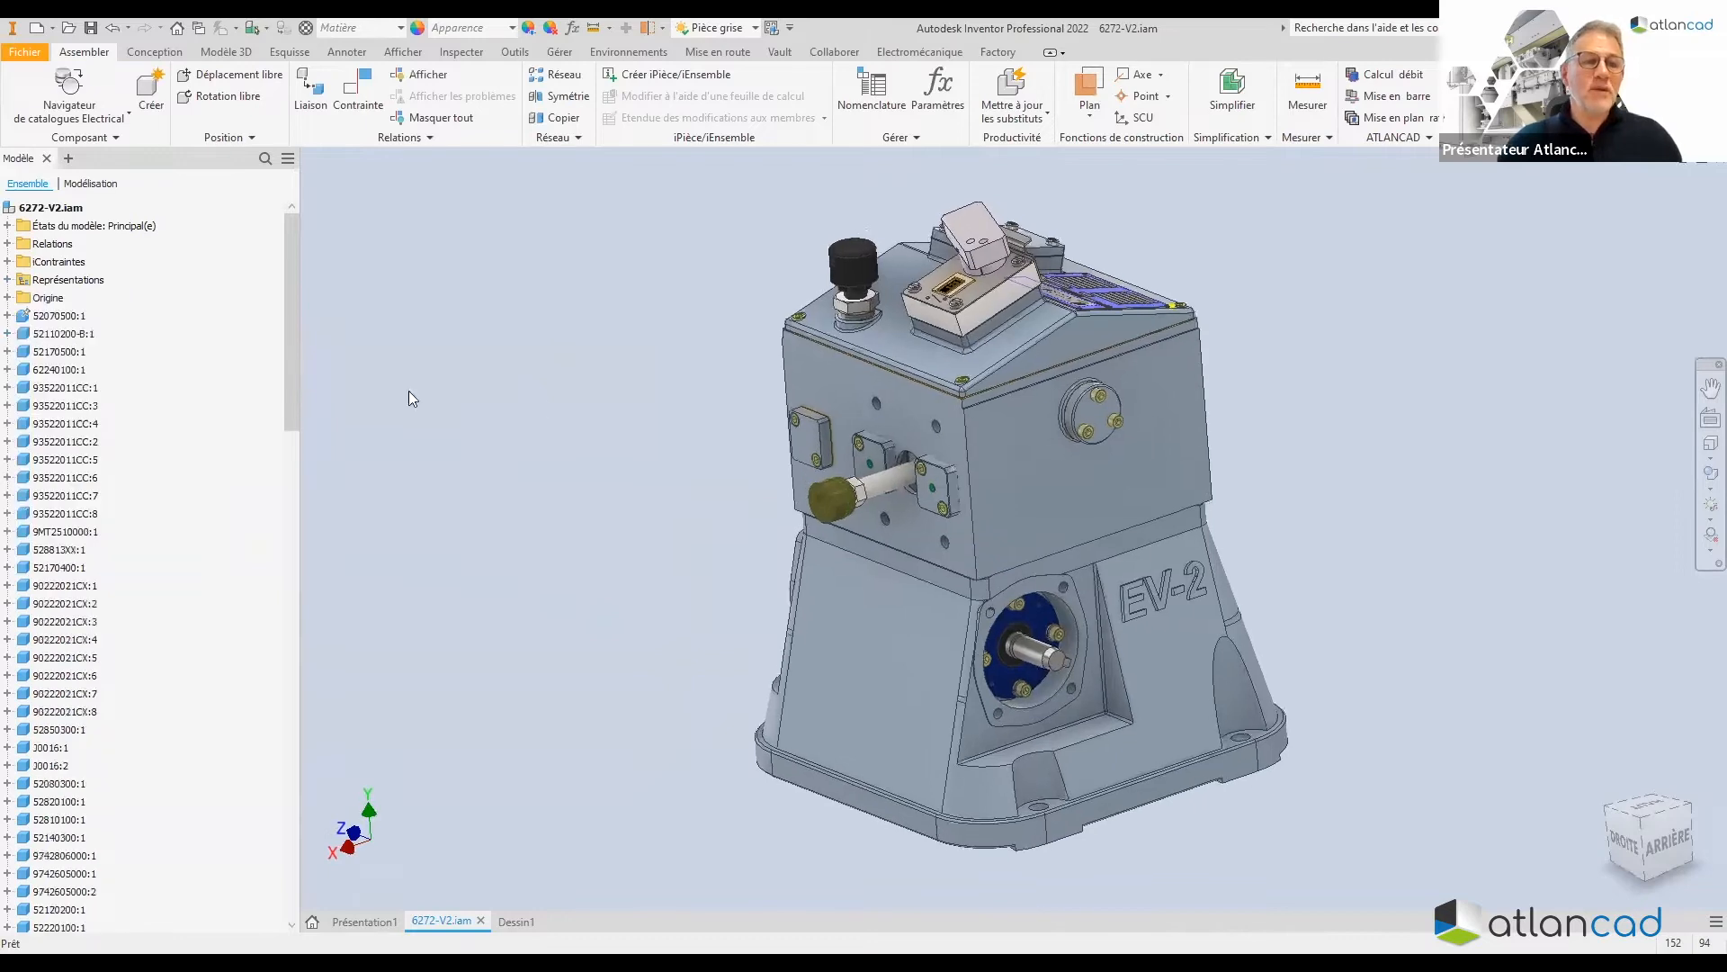
pyautogui.click(820, 504)
pyautogui.moveTo(817, 505); pyautogui.dragTo(803, 530, button='middle')
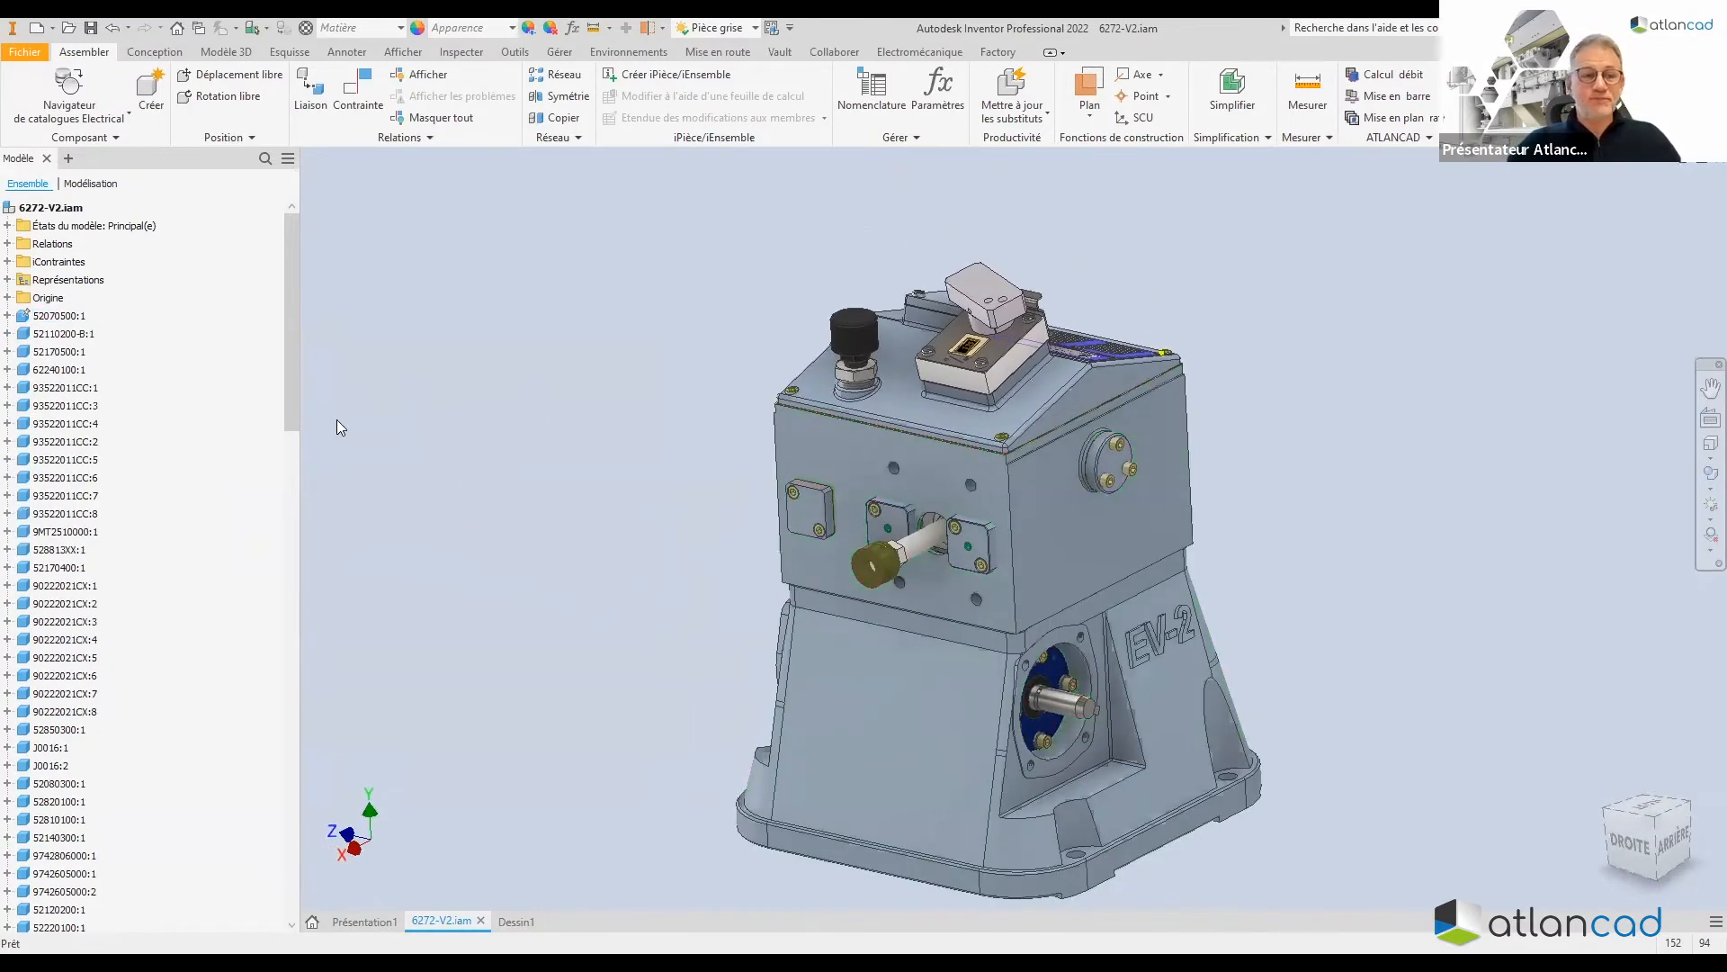
pyautogui.click(8, 280)
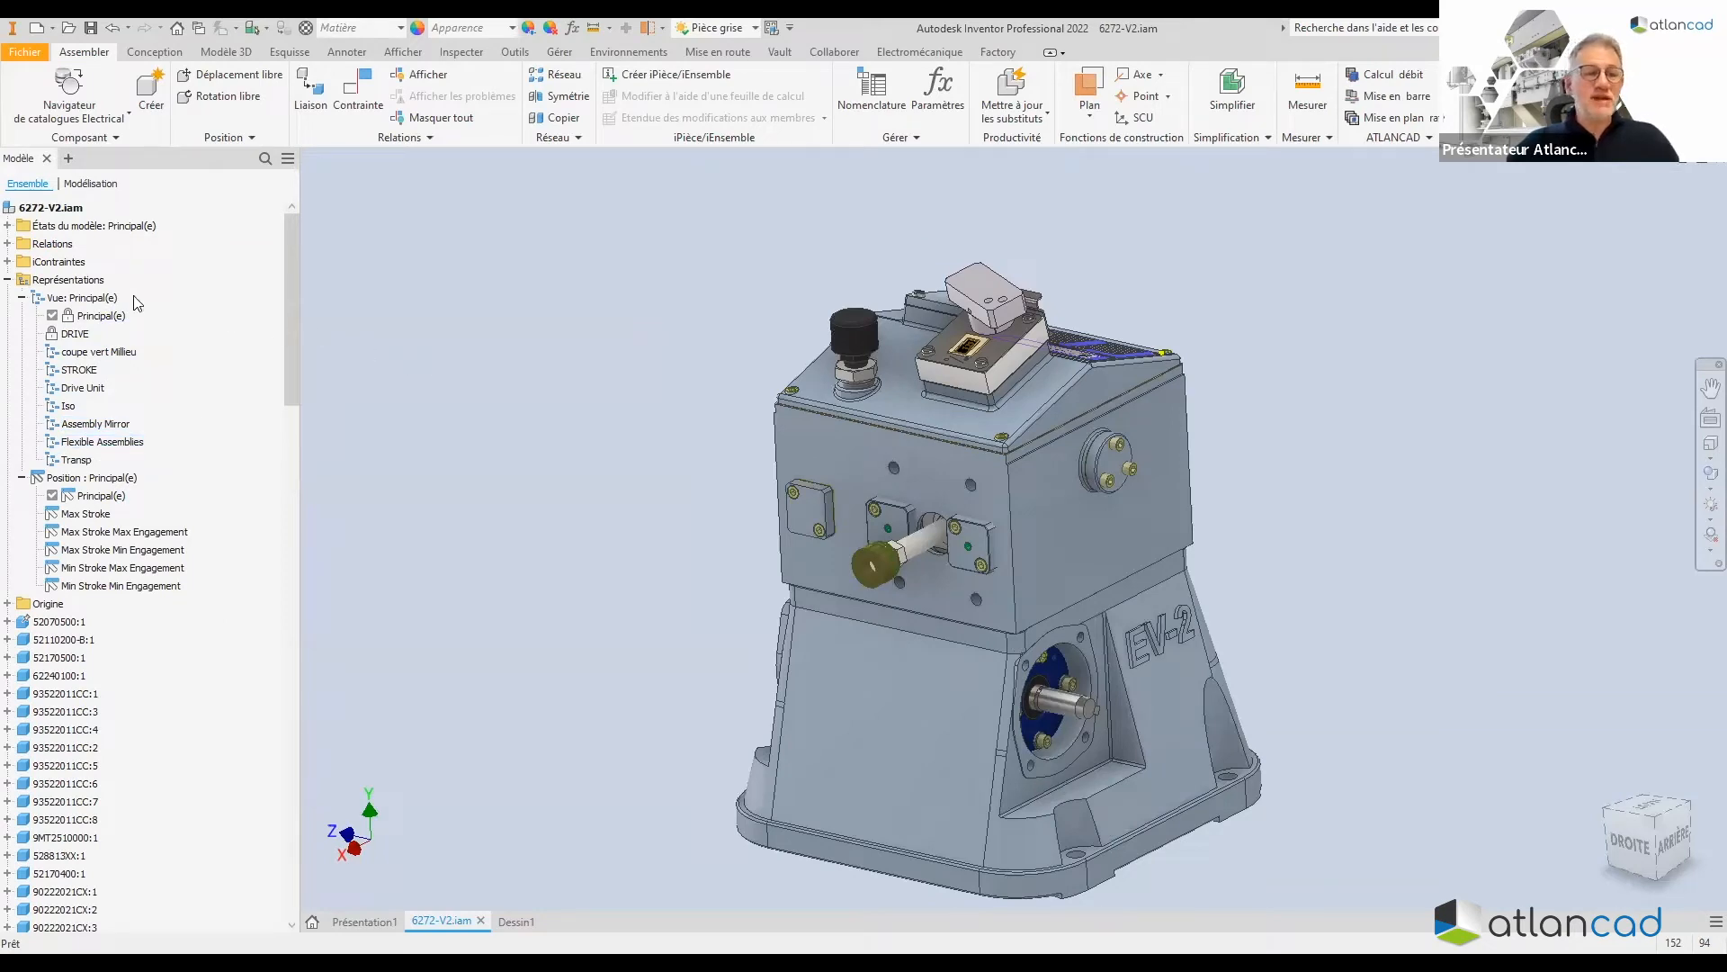
pyautogui.click(9, 280)
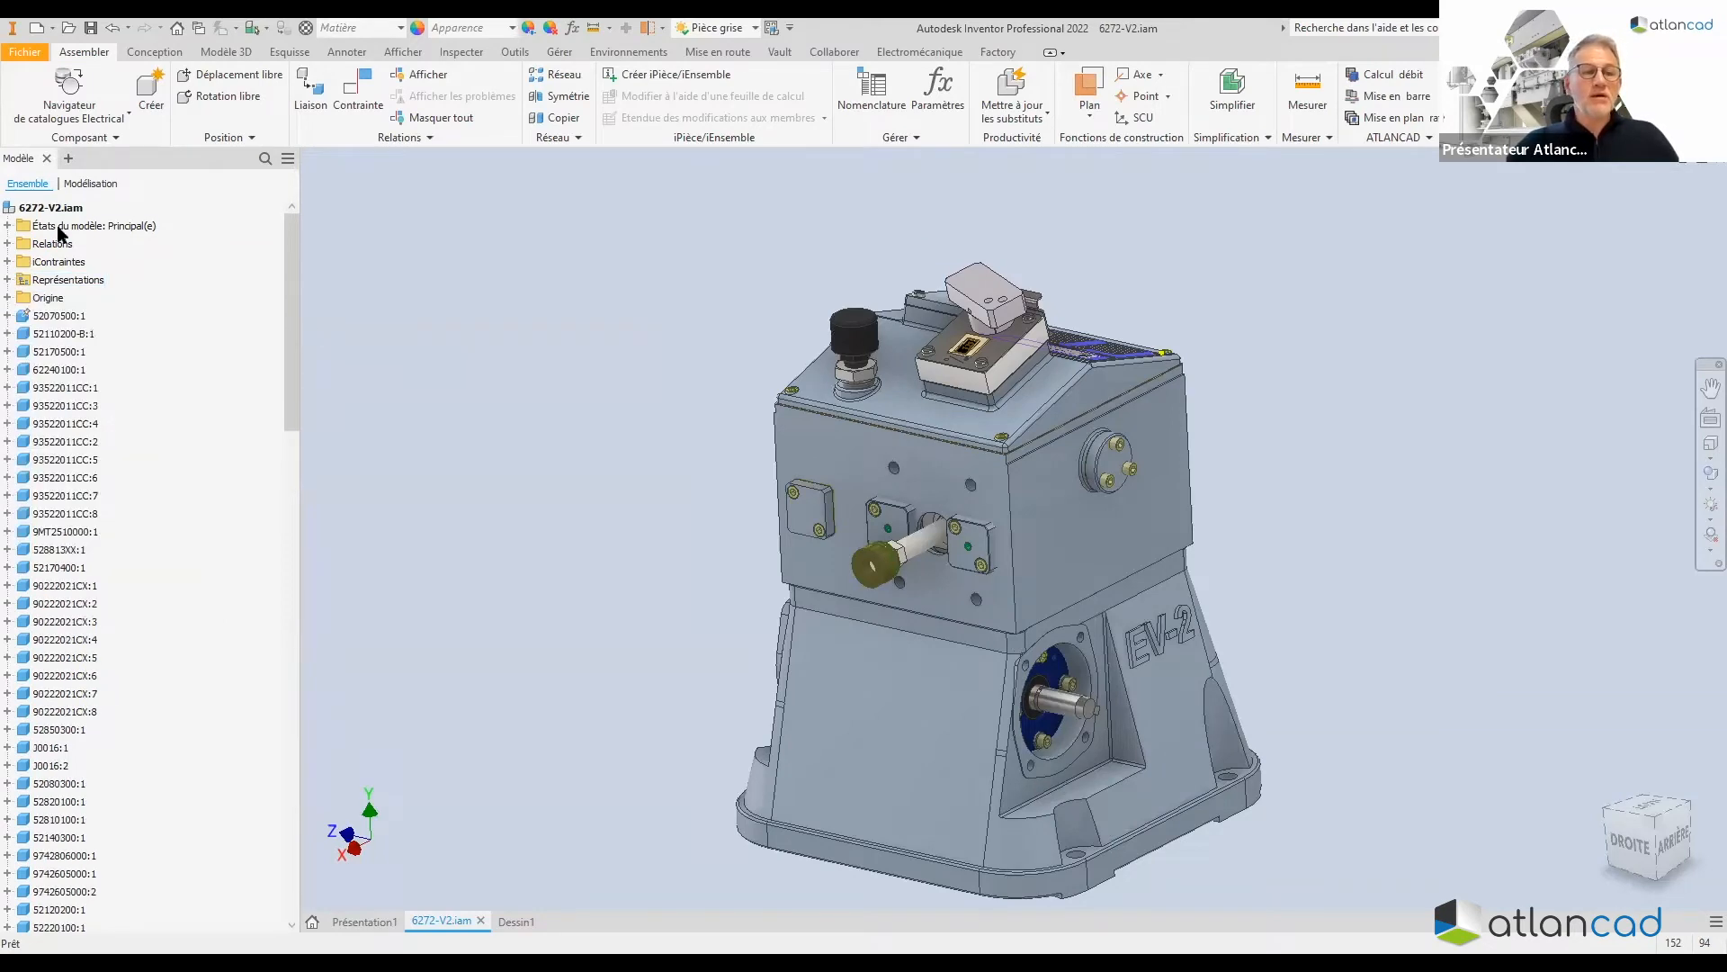
# Create a new presentation from the 6272-V2.iam assembly
pyautogui.rightClick(68, 210)
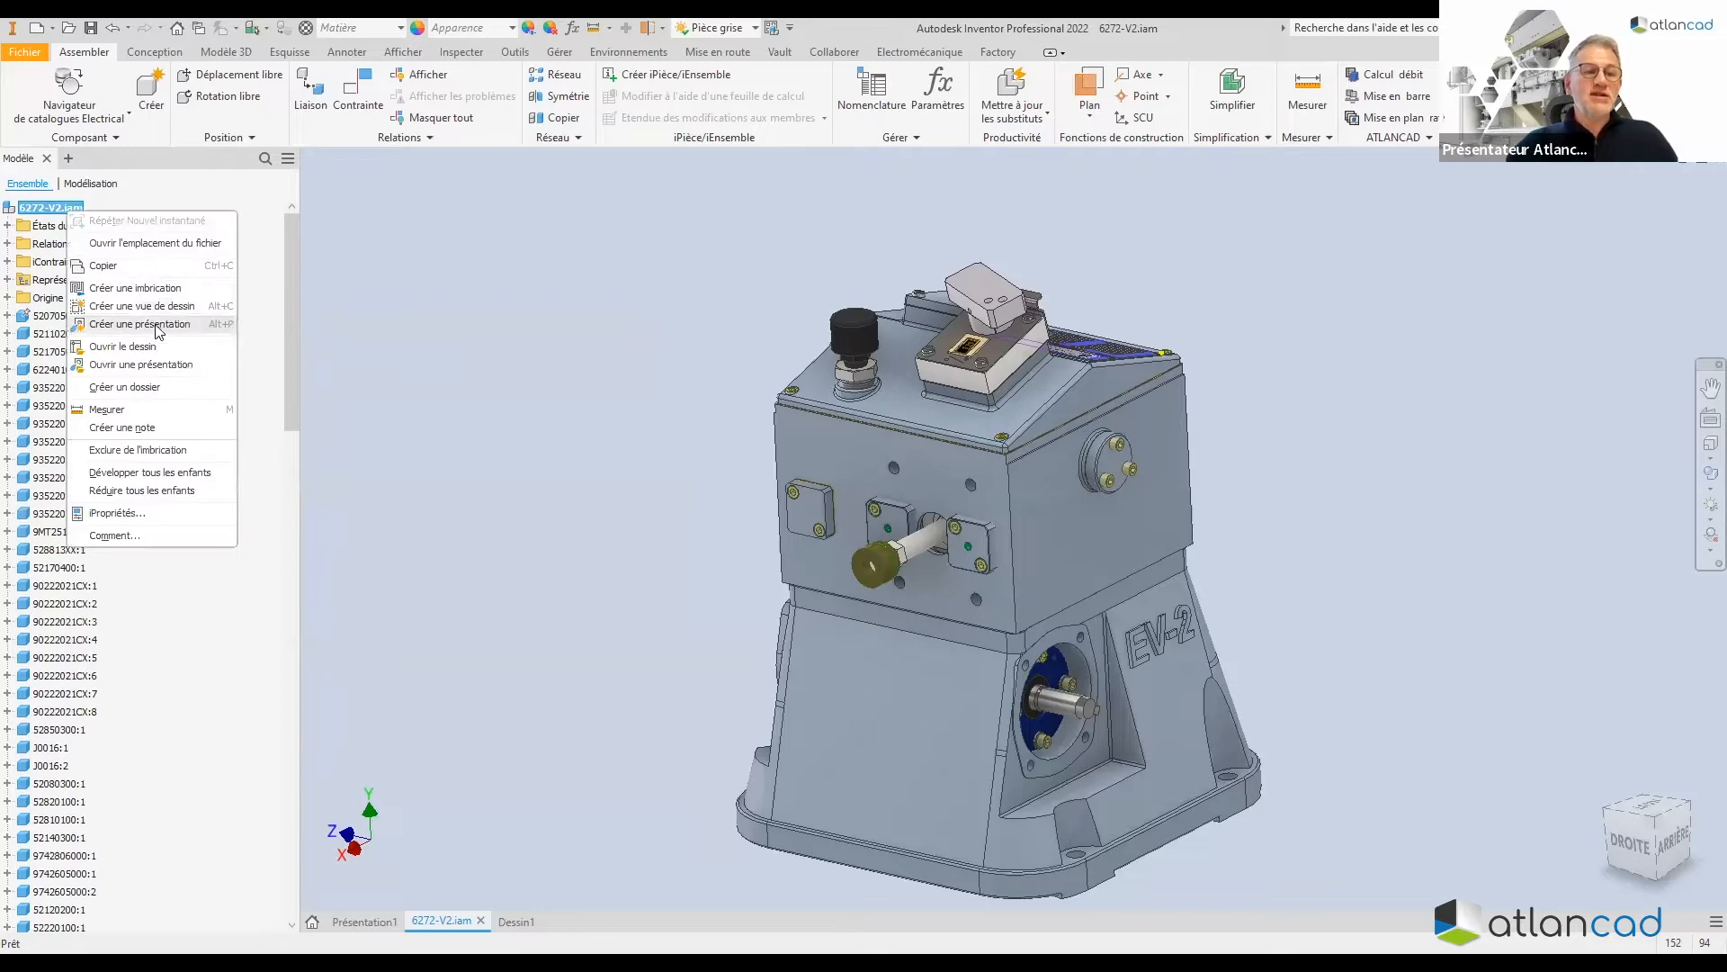
pyautogui.press('Return')
pyautogui.click(619, 344)
pyautogui.click(1050, 690)
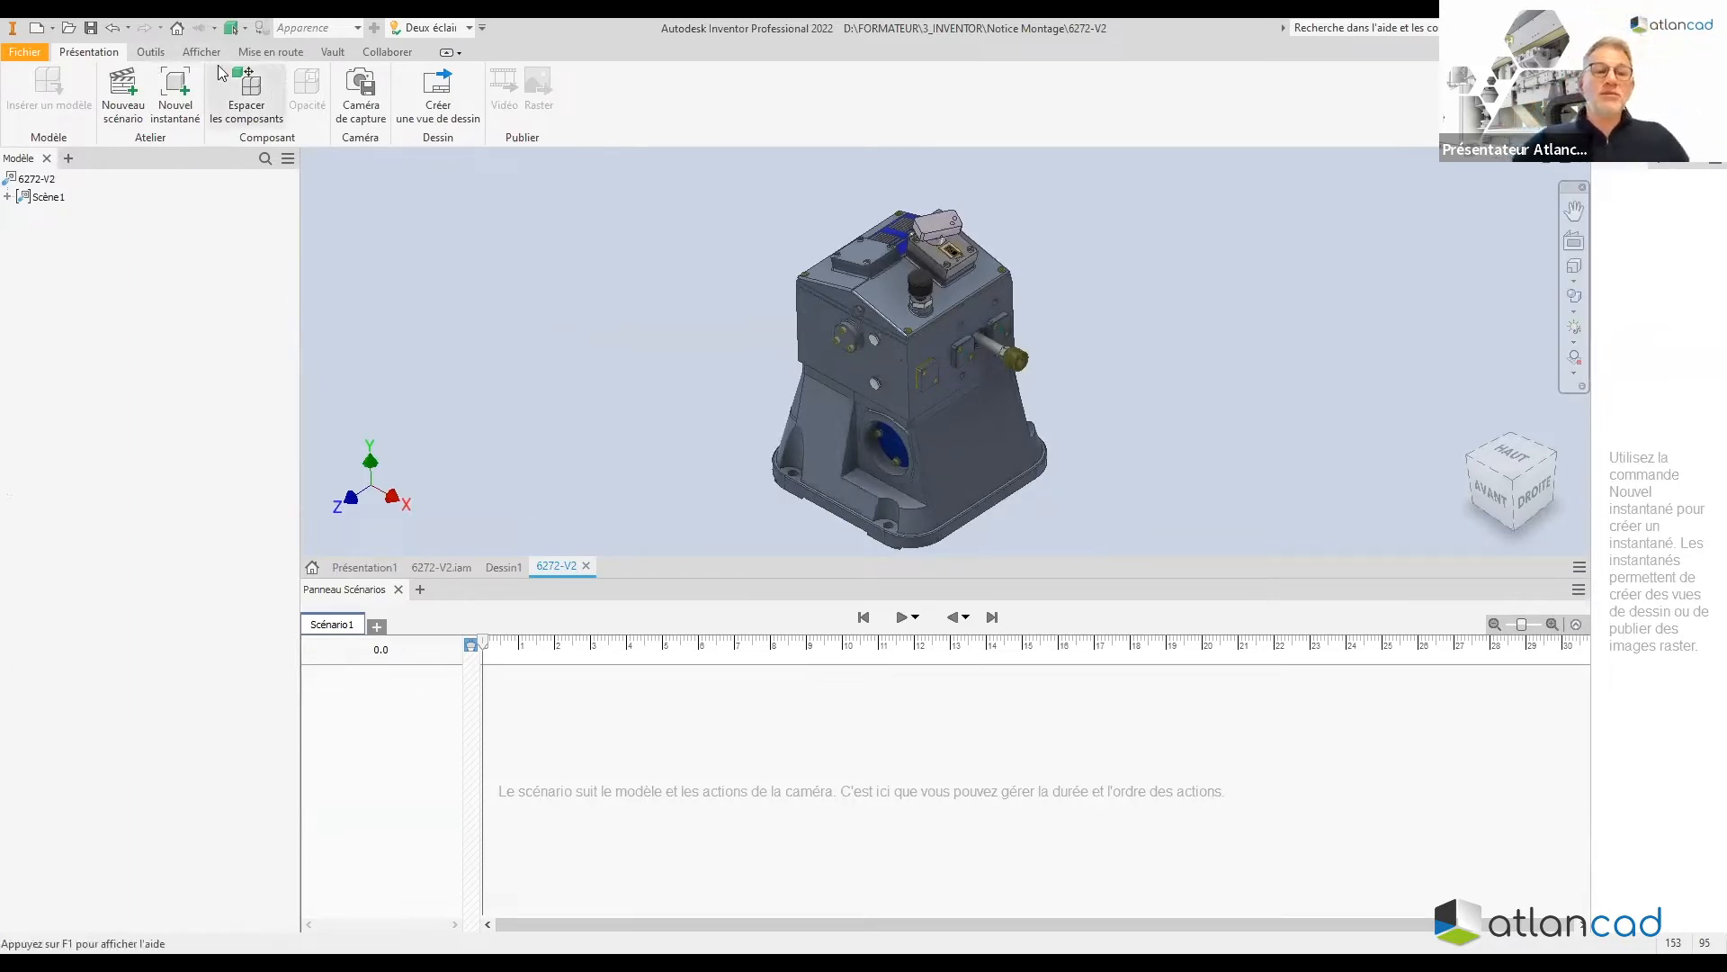
pyautogui.click(153, 52)
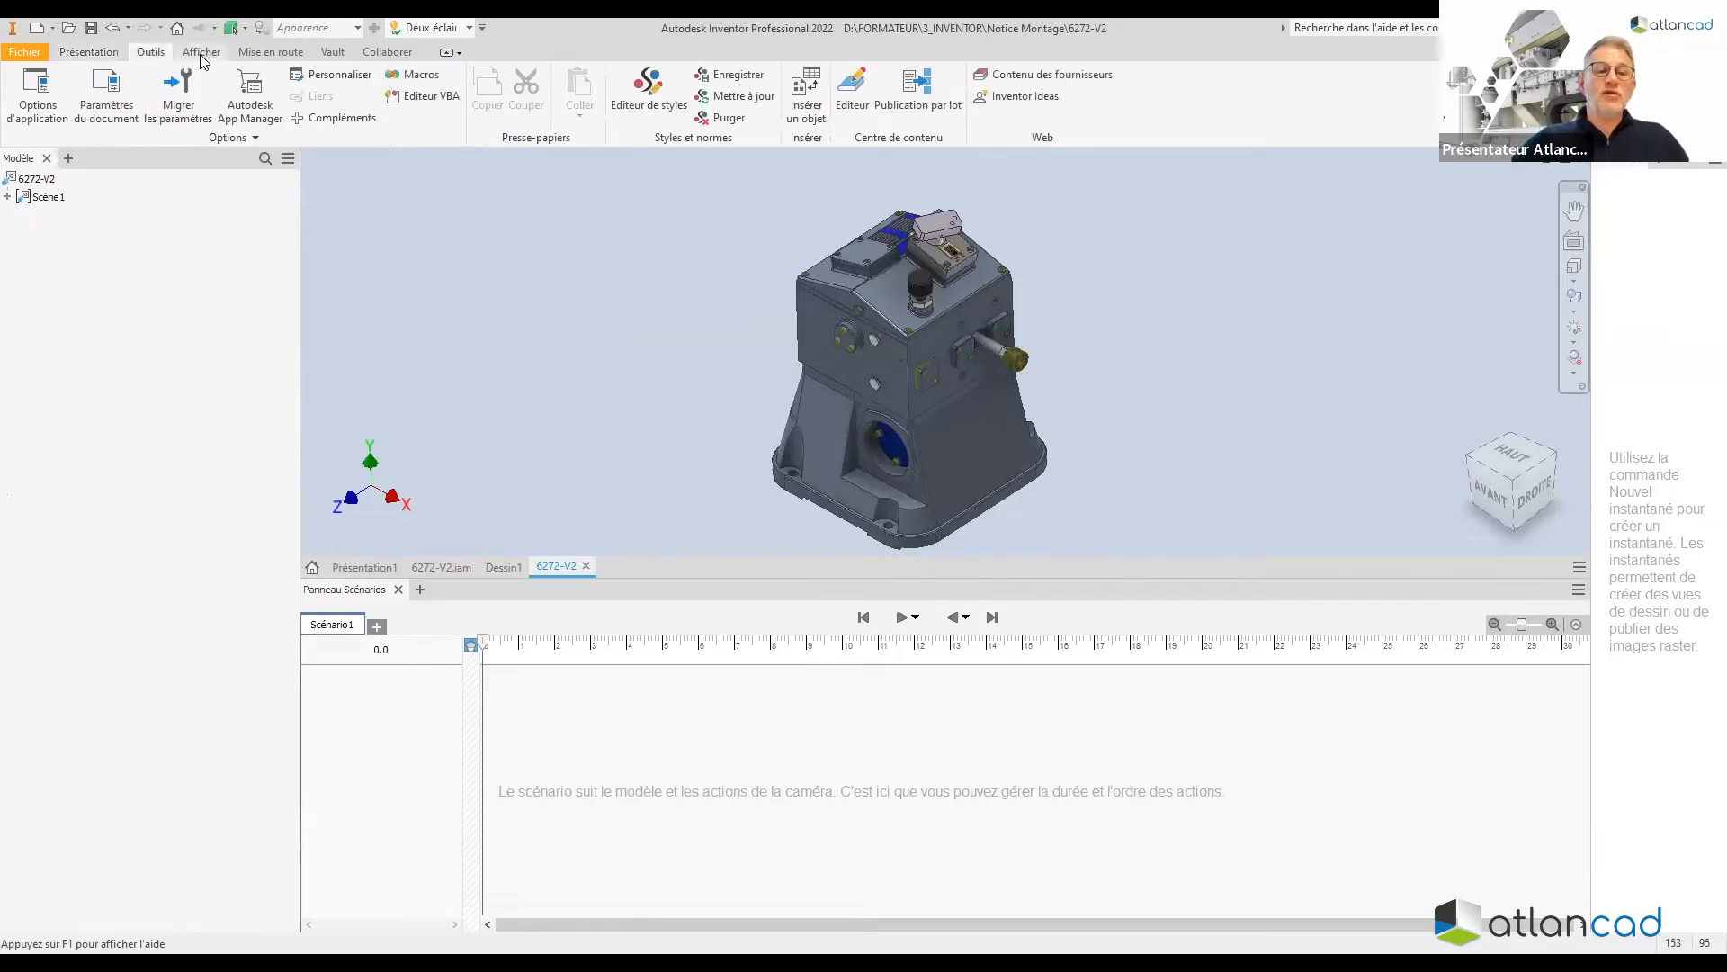
pyautogui.scroll(-2, 261, 55)
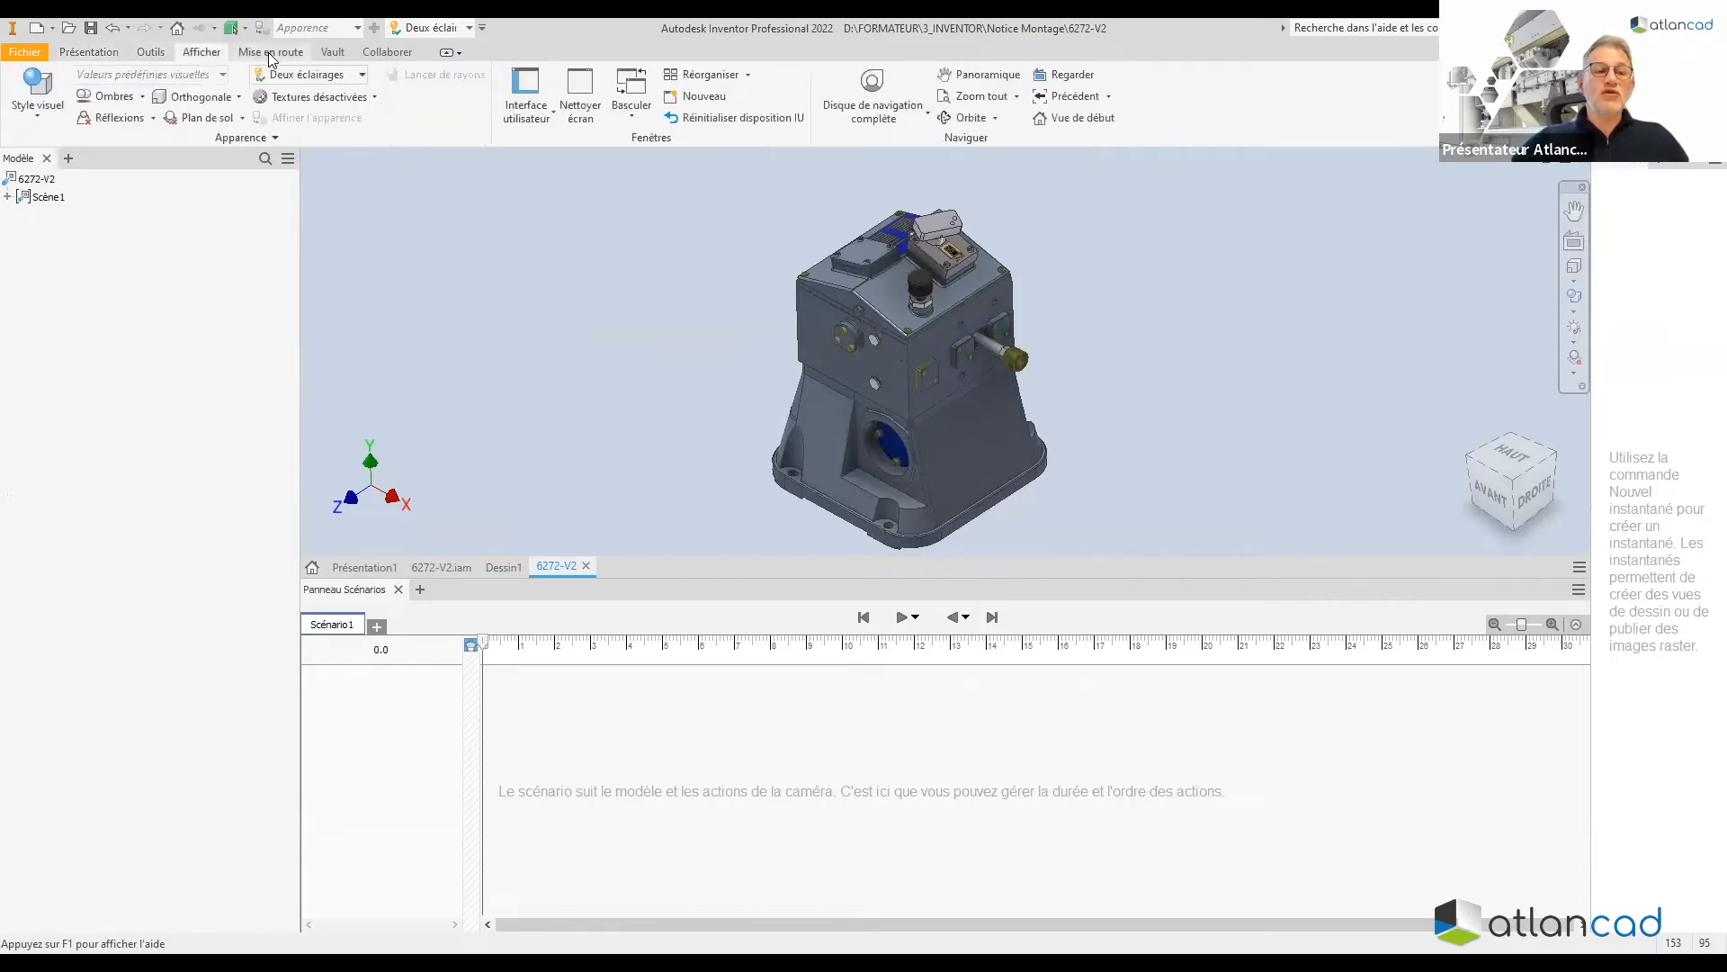
pyautogui.scroll(-2, 341, 61)
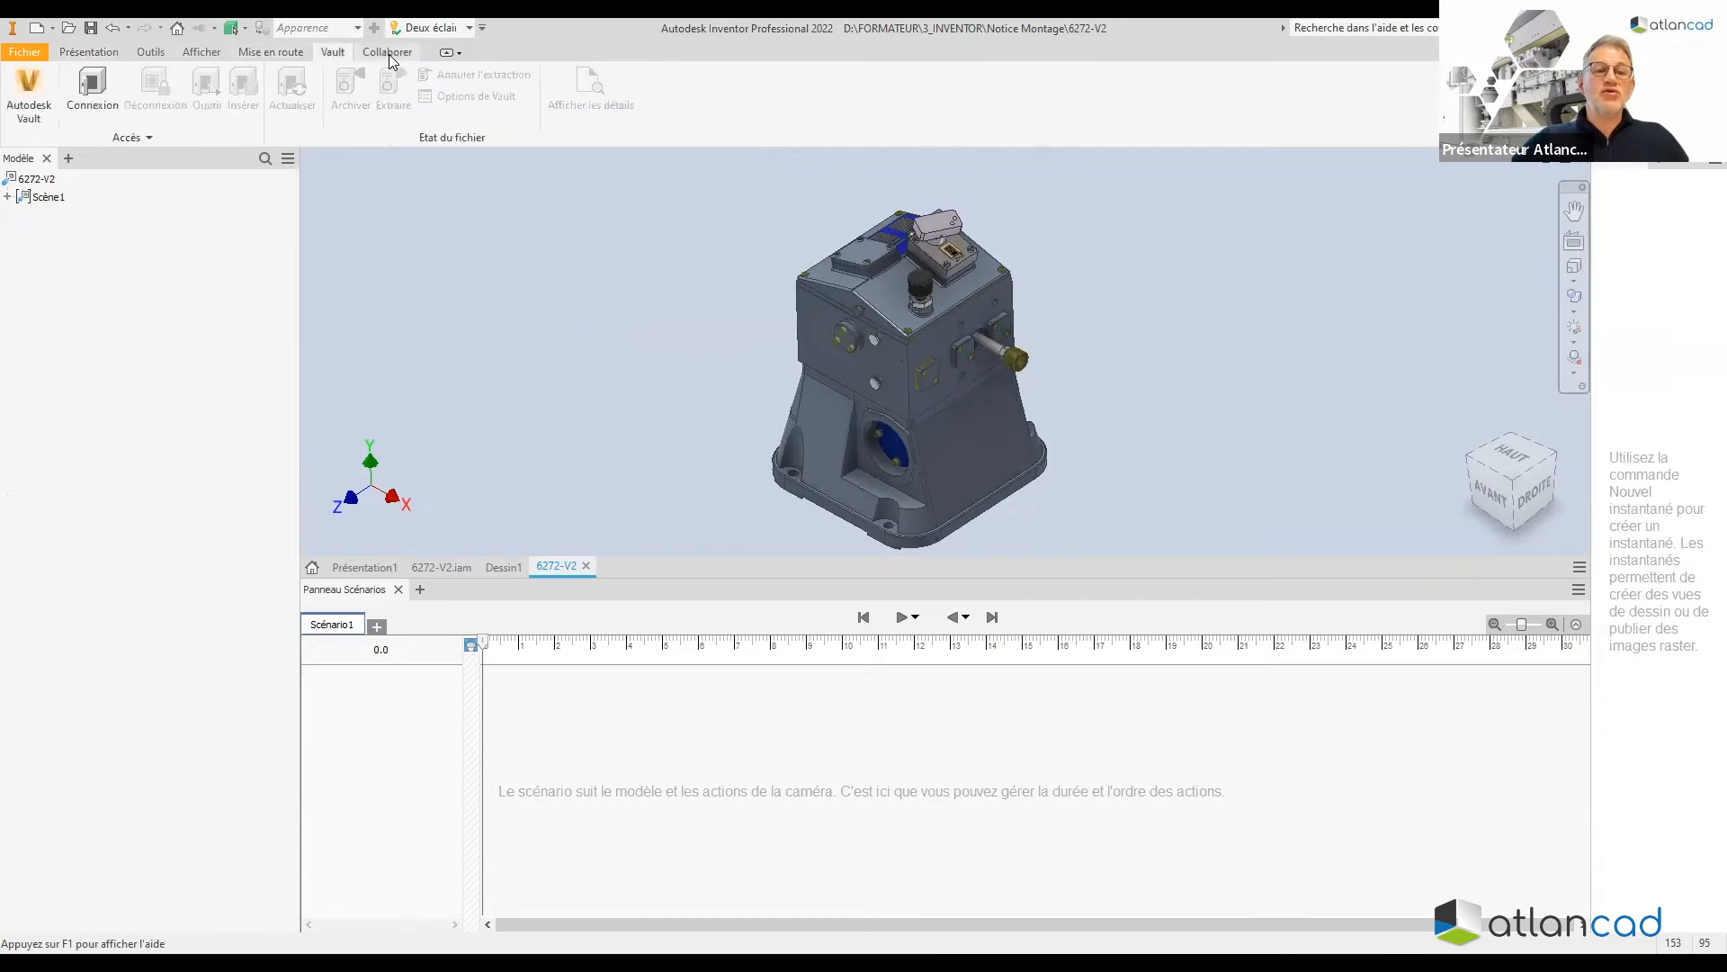
pyautogui.scroll(2, 281, 58)
pyautogui.click(212, 54)
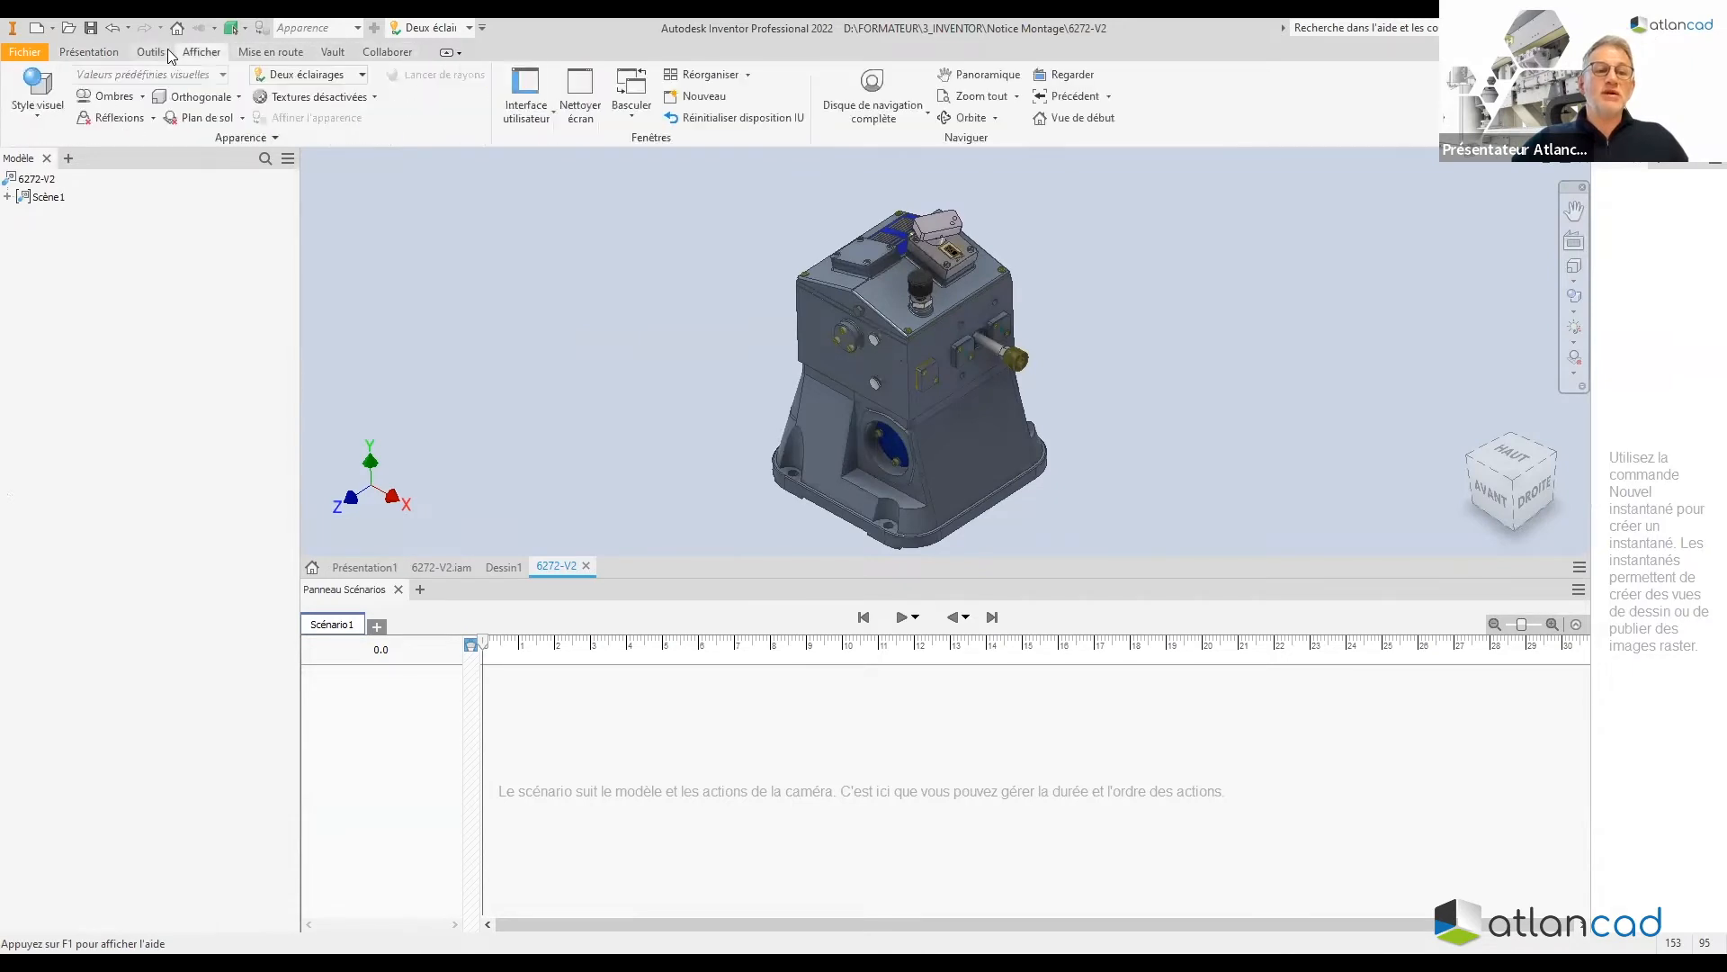
pyautogui.click(162, 55)
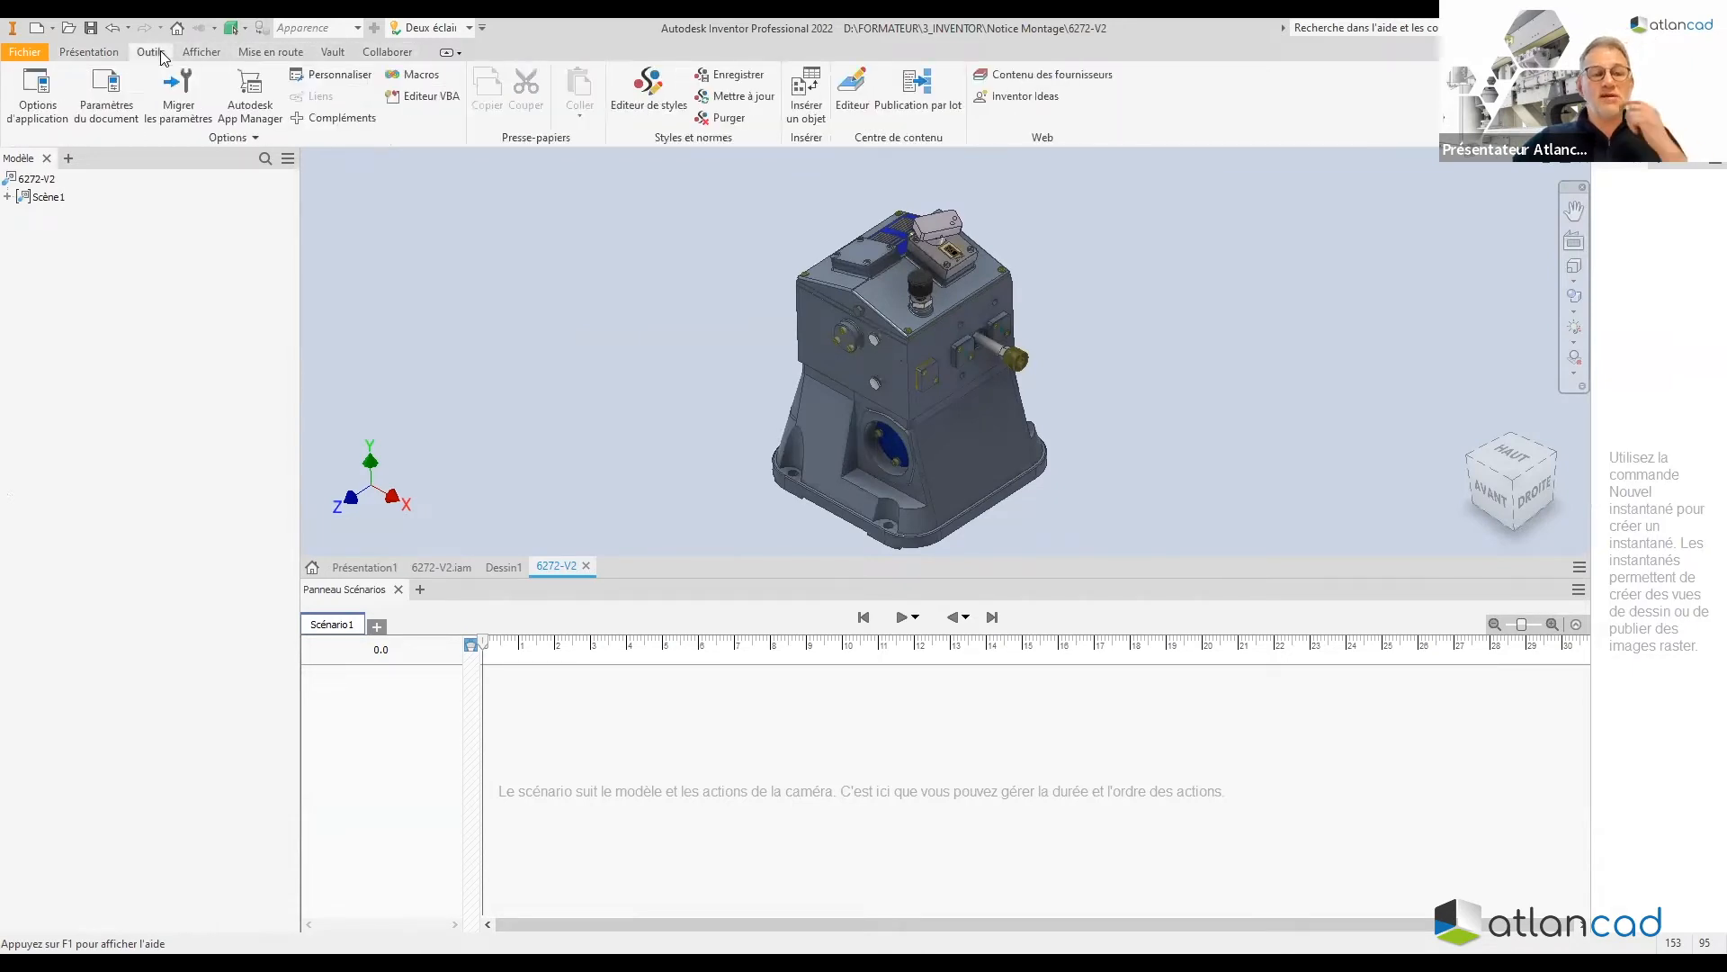
pyautogui.click(110, 55)
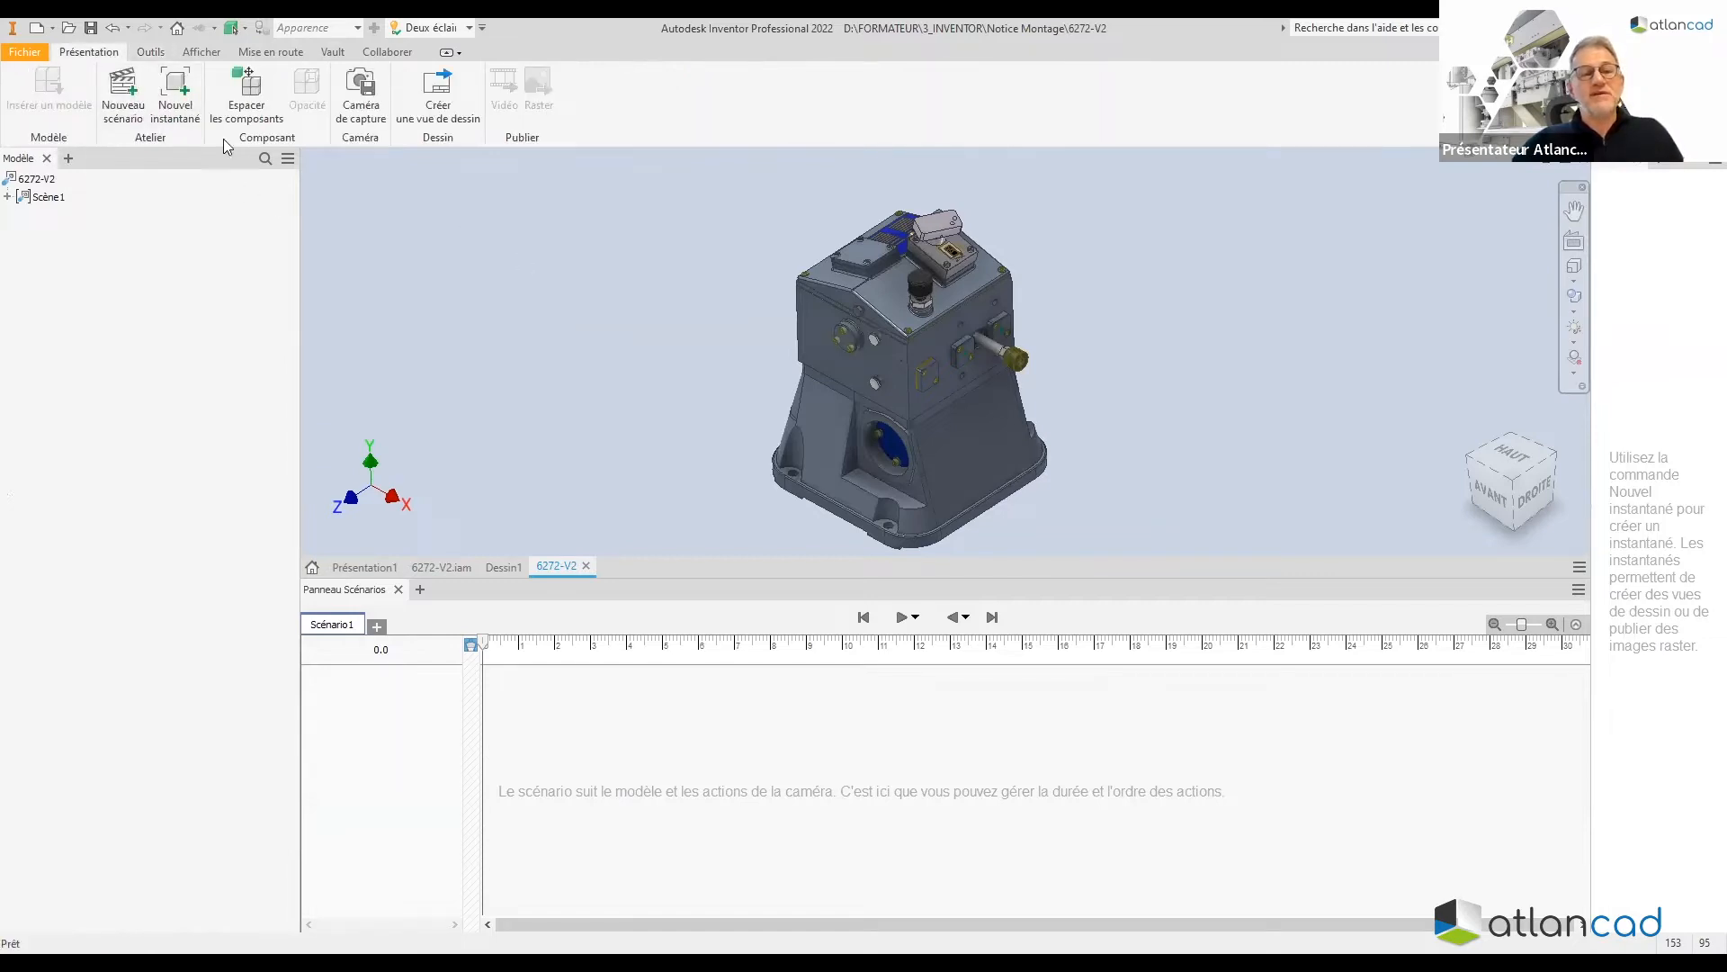
pyautogui.scroll(-1, 1026, 397)
pyautogui.scroll(2, 1142, 403)
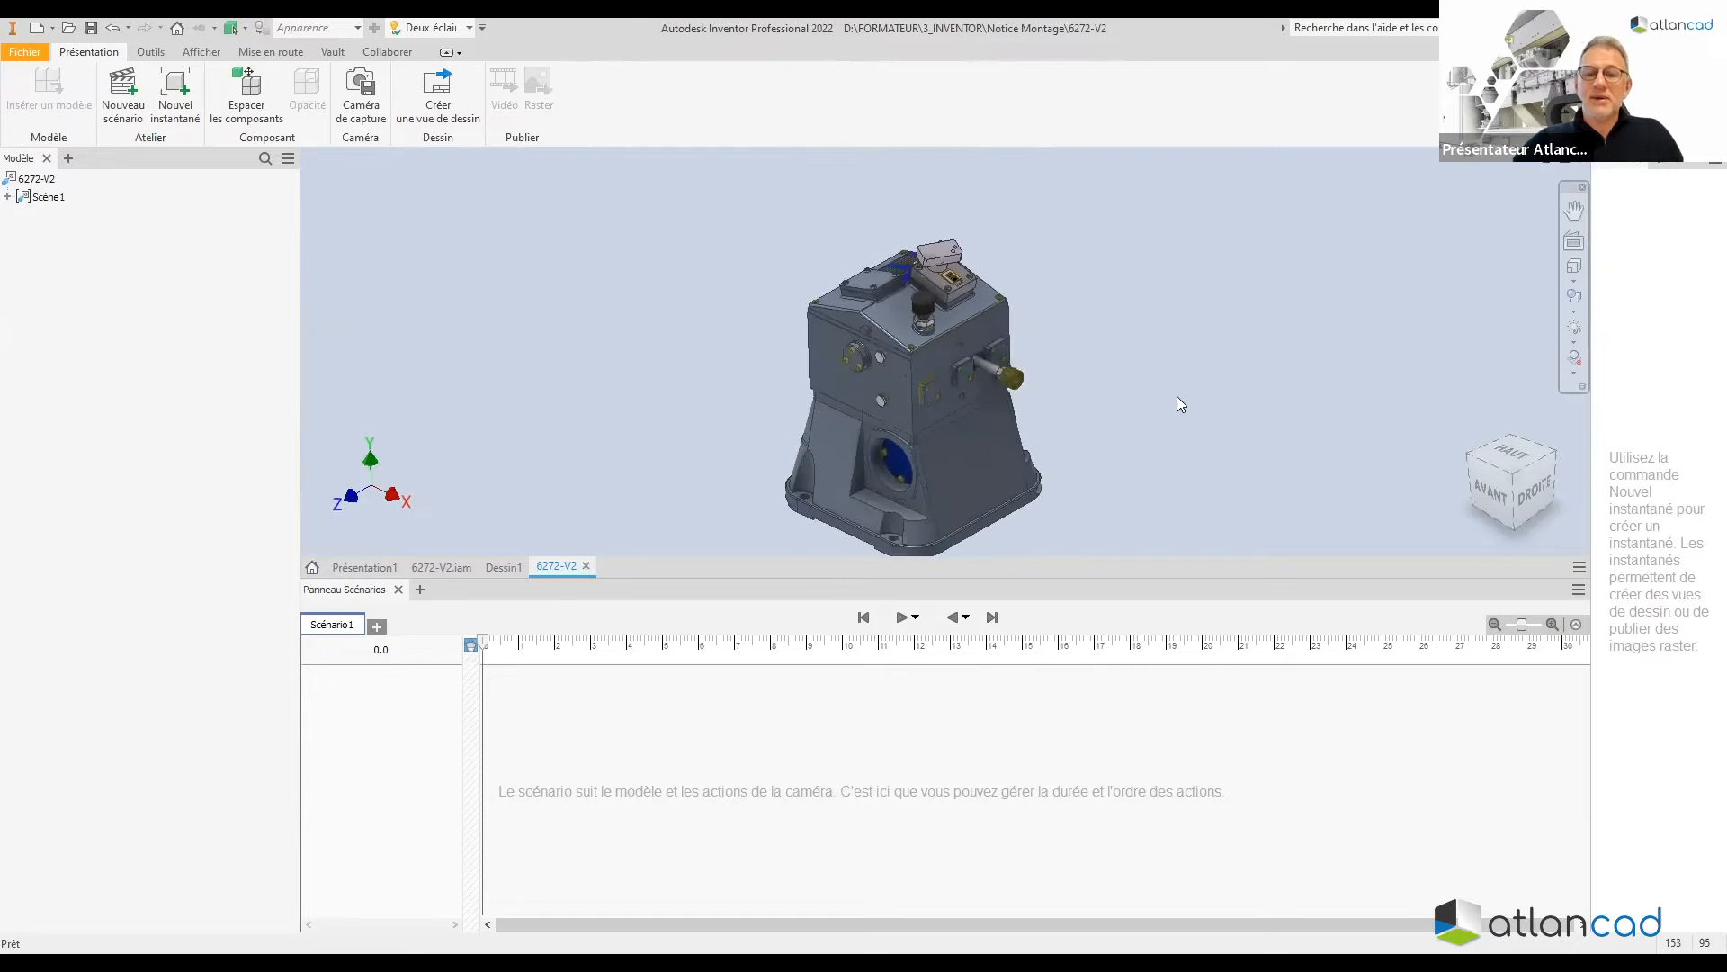
pyautogui.scroll(-1, 1101, 408)
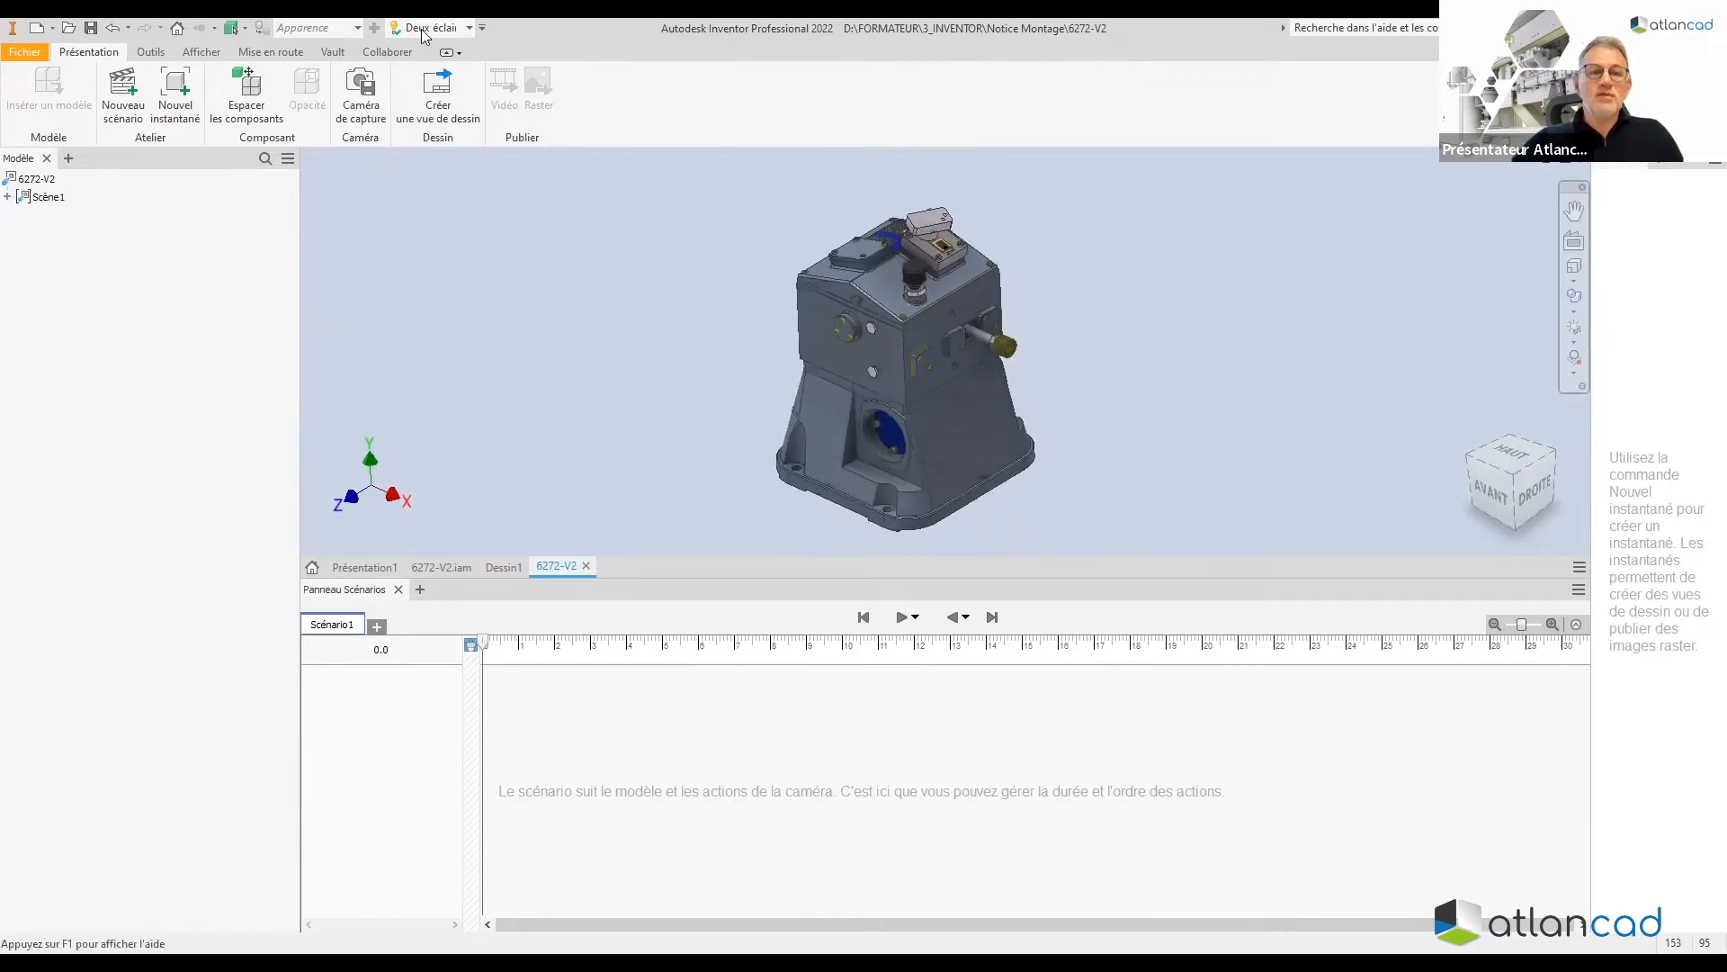
# Set the presentation's lighting style to Pièce grise
pyautogui.click(469, 28)
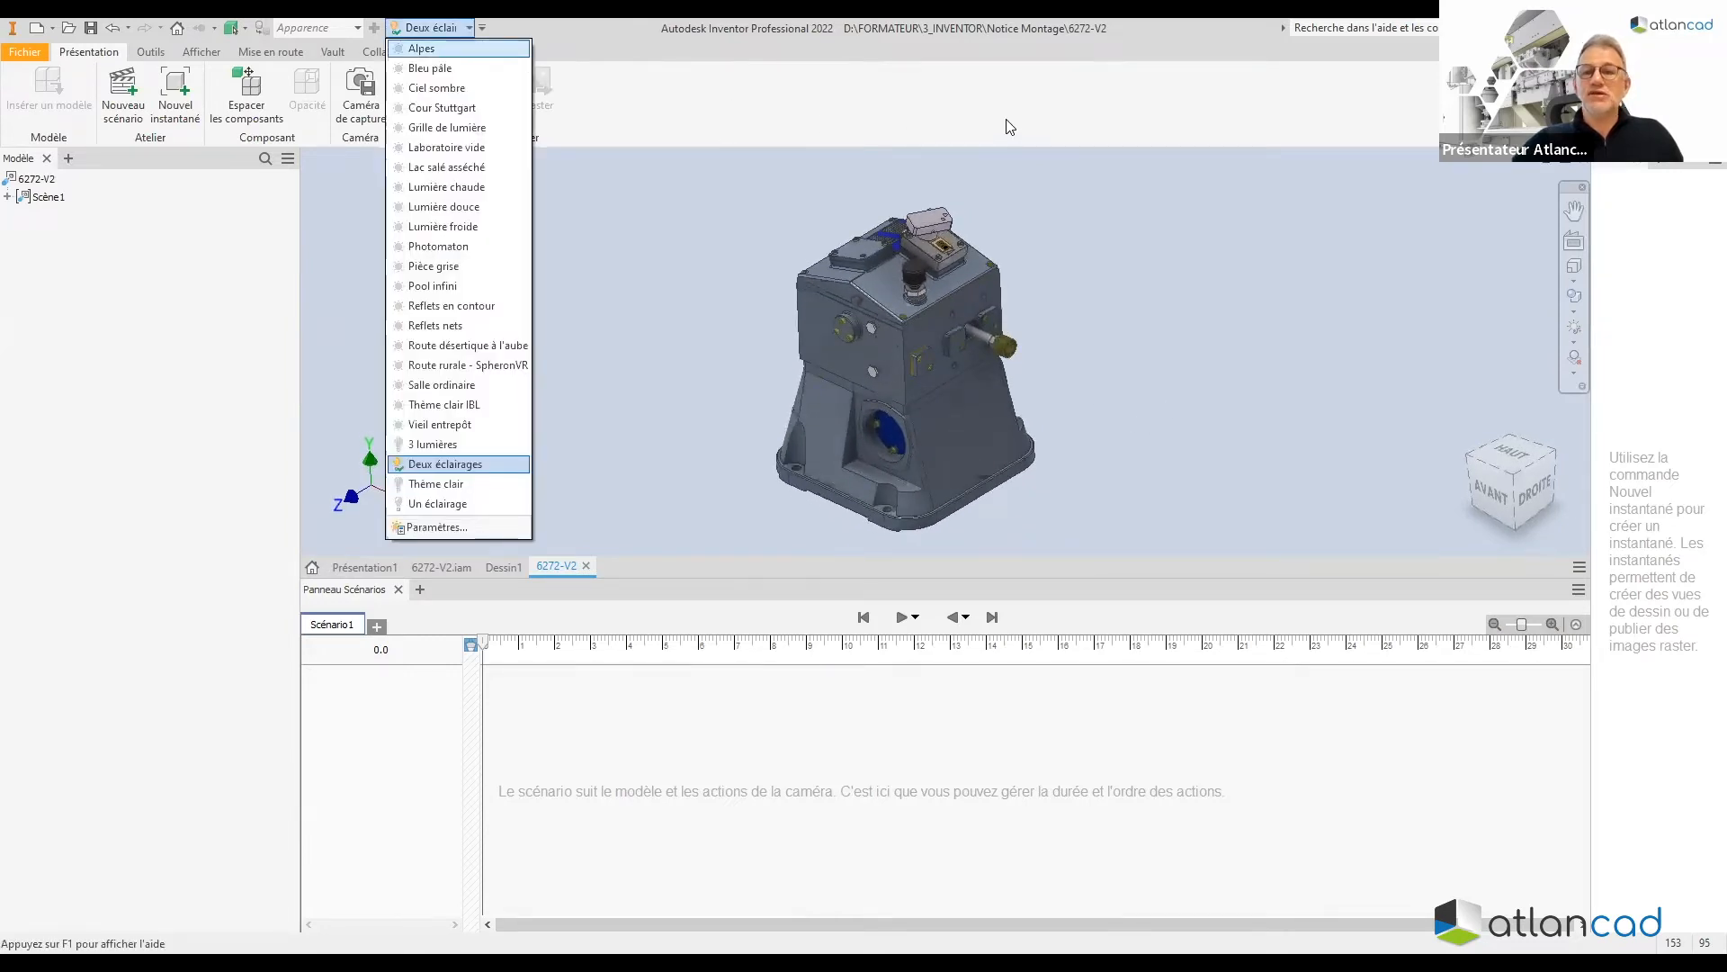
pyautogui.click(1009, 127)
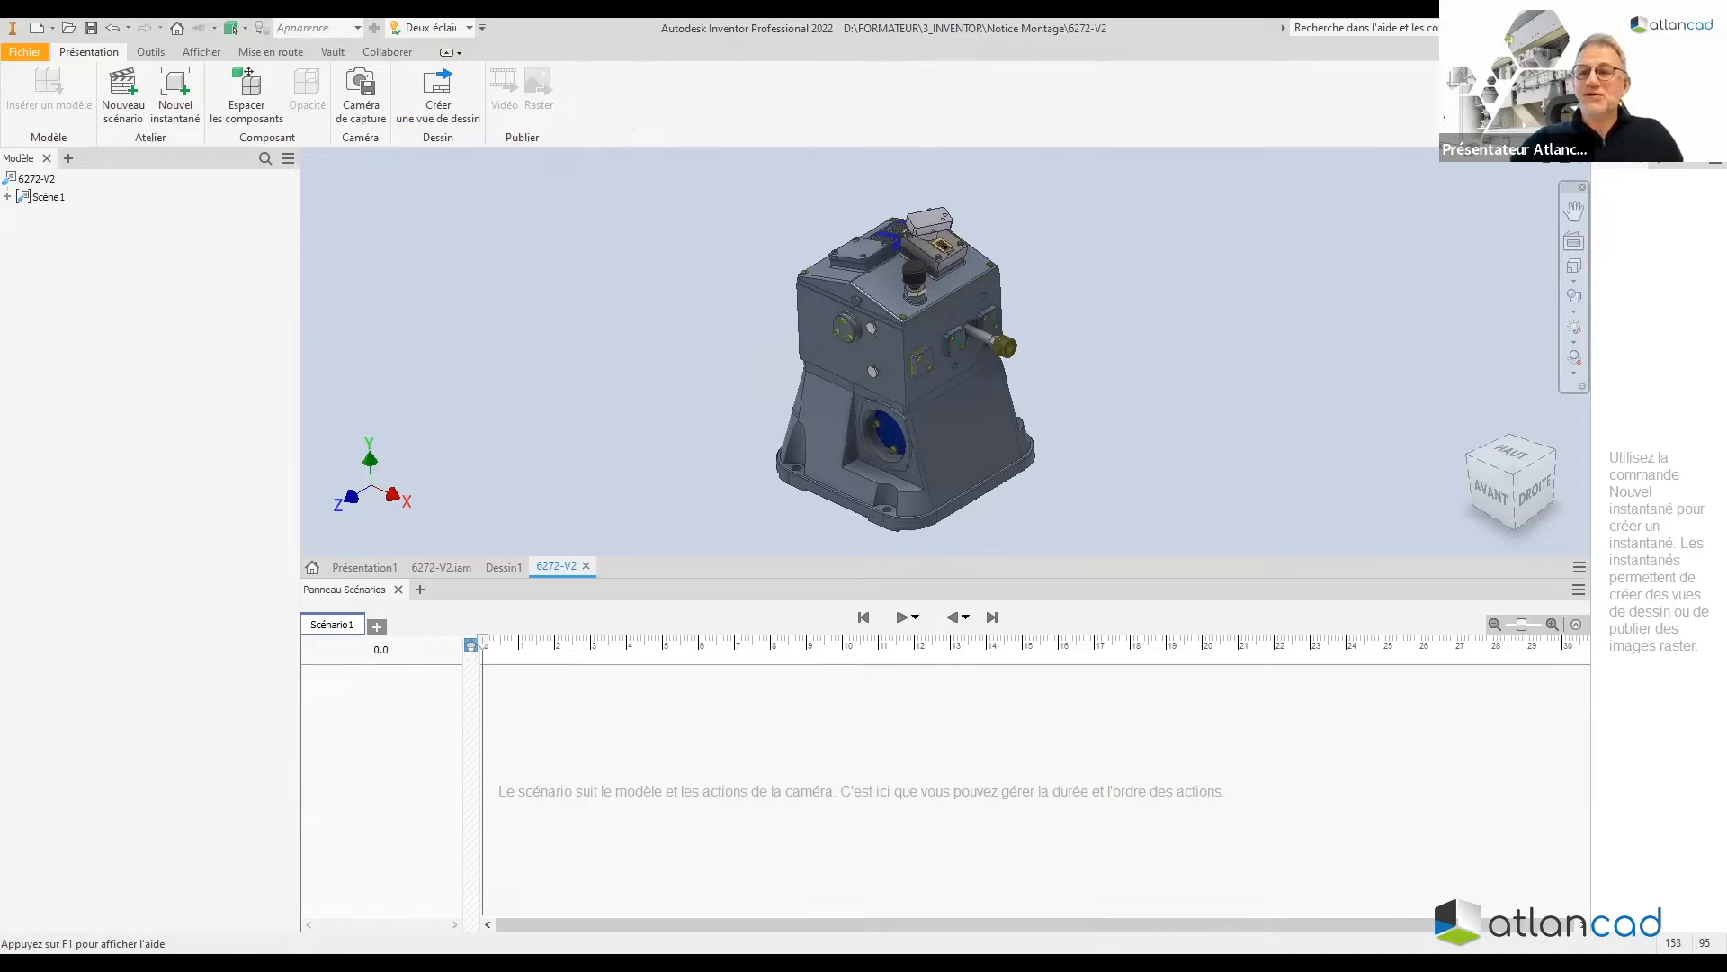
pyautogui.click(468, 28)
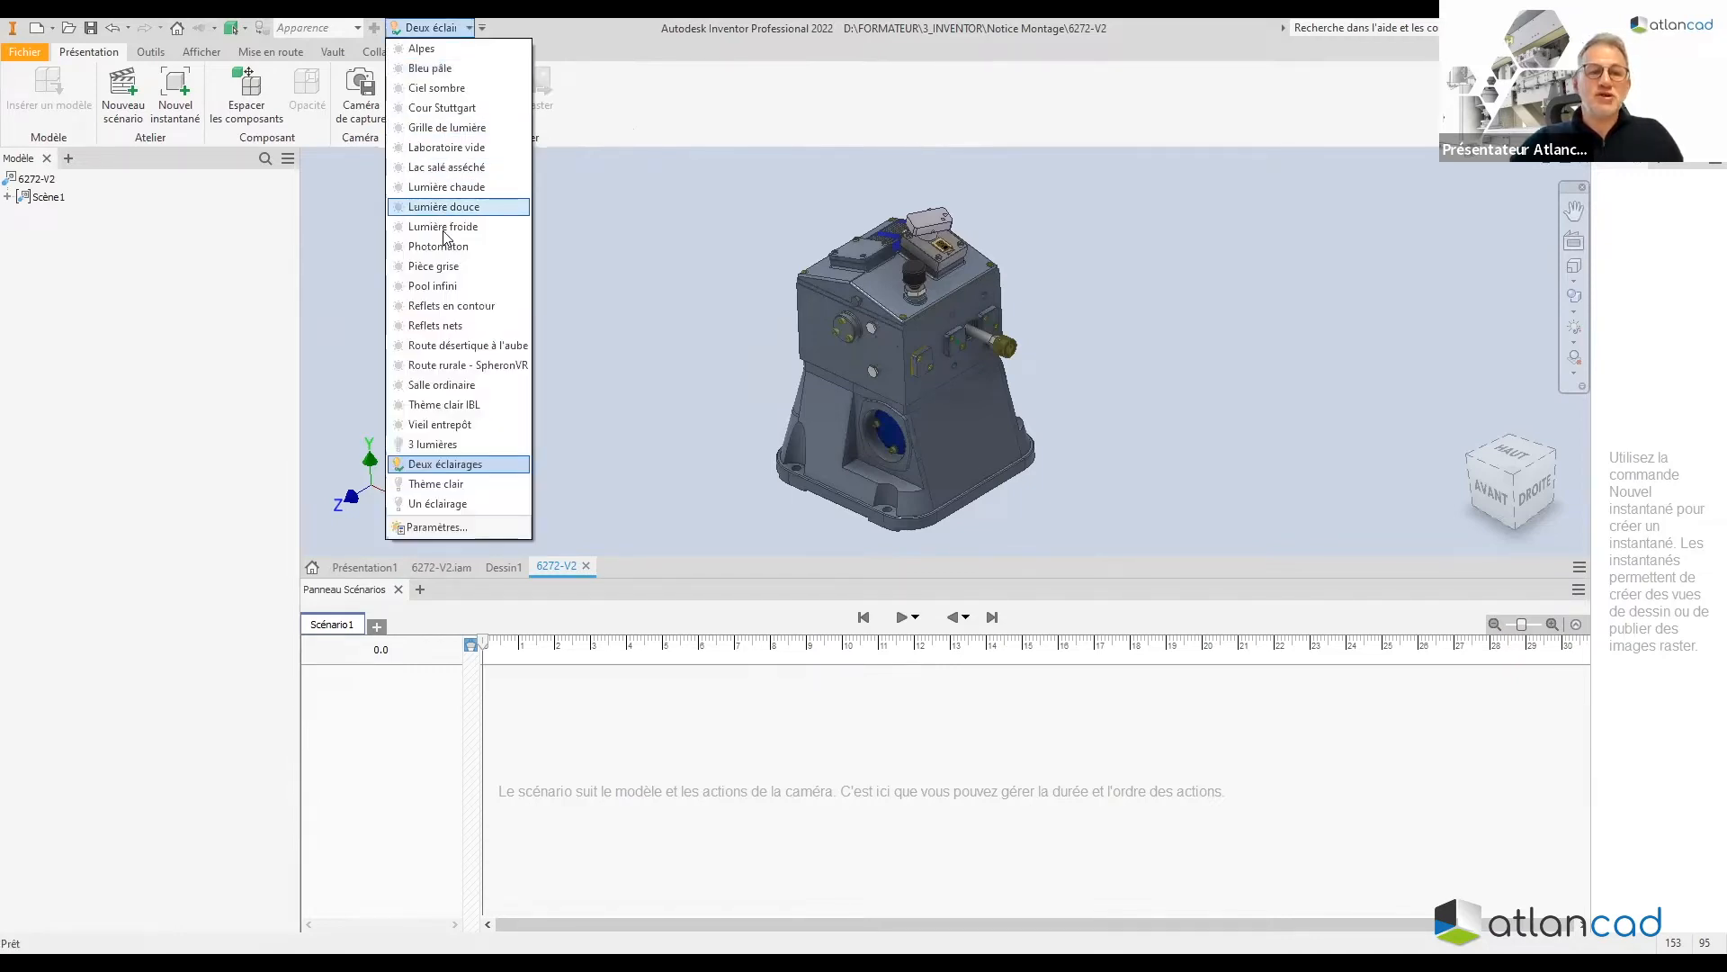
pyautogui.click(450, 269)
pyautogui.keyDown('shift'); pyautogui.moveTo(907, 409); pyautogui.dragTo(821, 393, button='middle'); pyautogui.keyUp('shift')
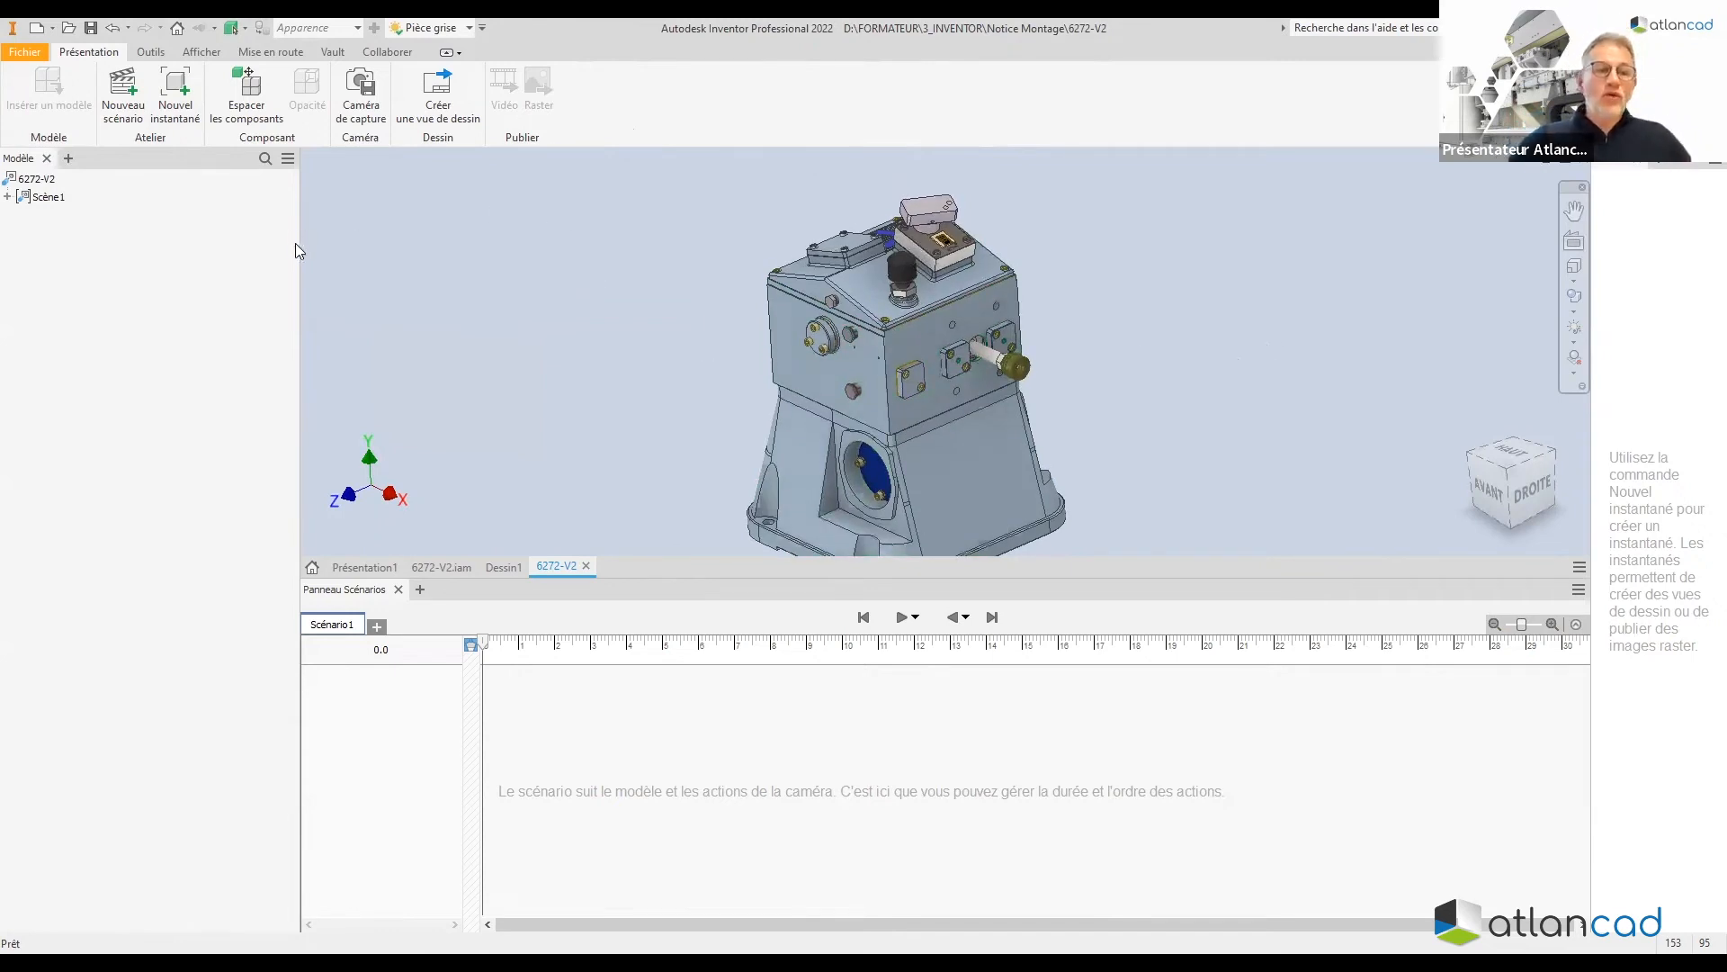
# Examine the components of 6272-V2.iam under Scène1 in the model tree, then collapse the list
pyautogui.click(7, 196)
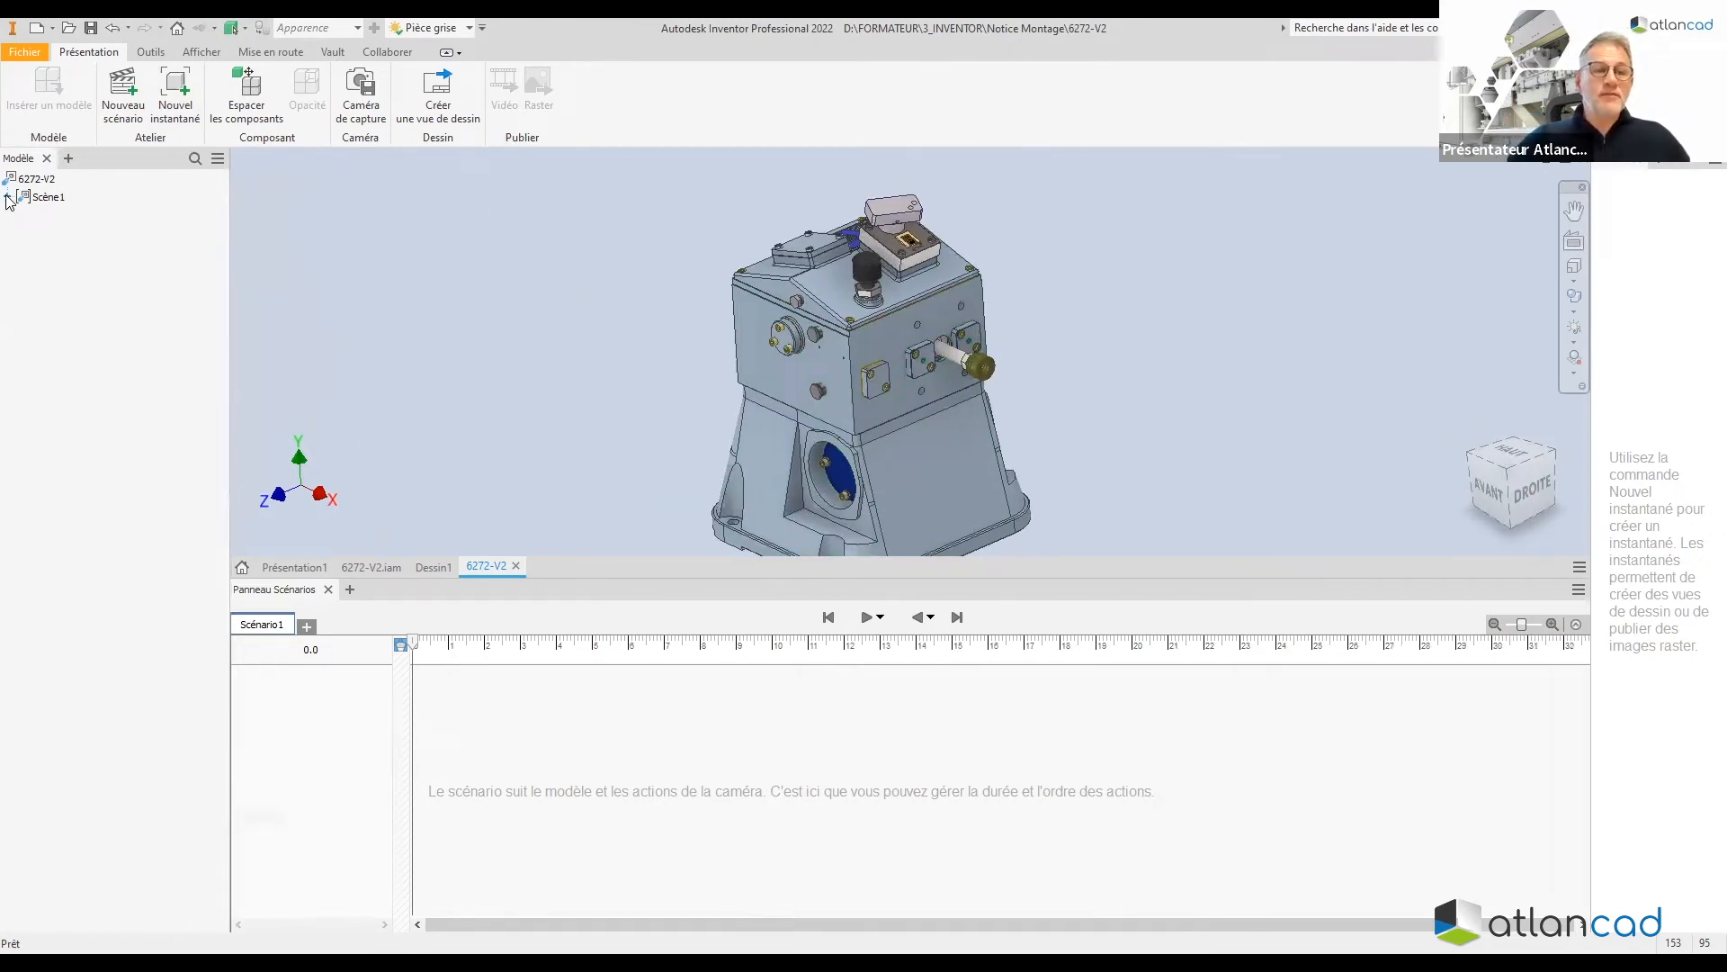
pyautogui.click(22, 214)
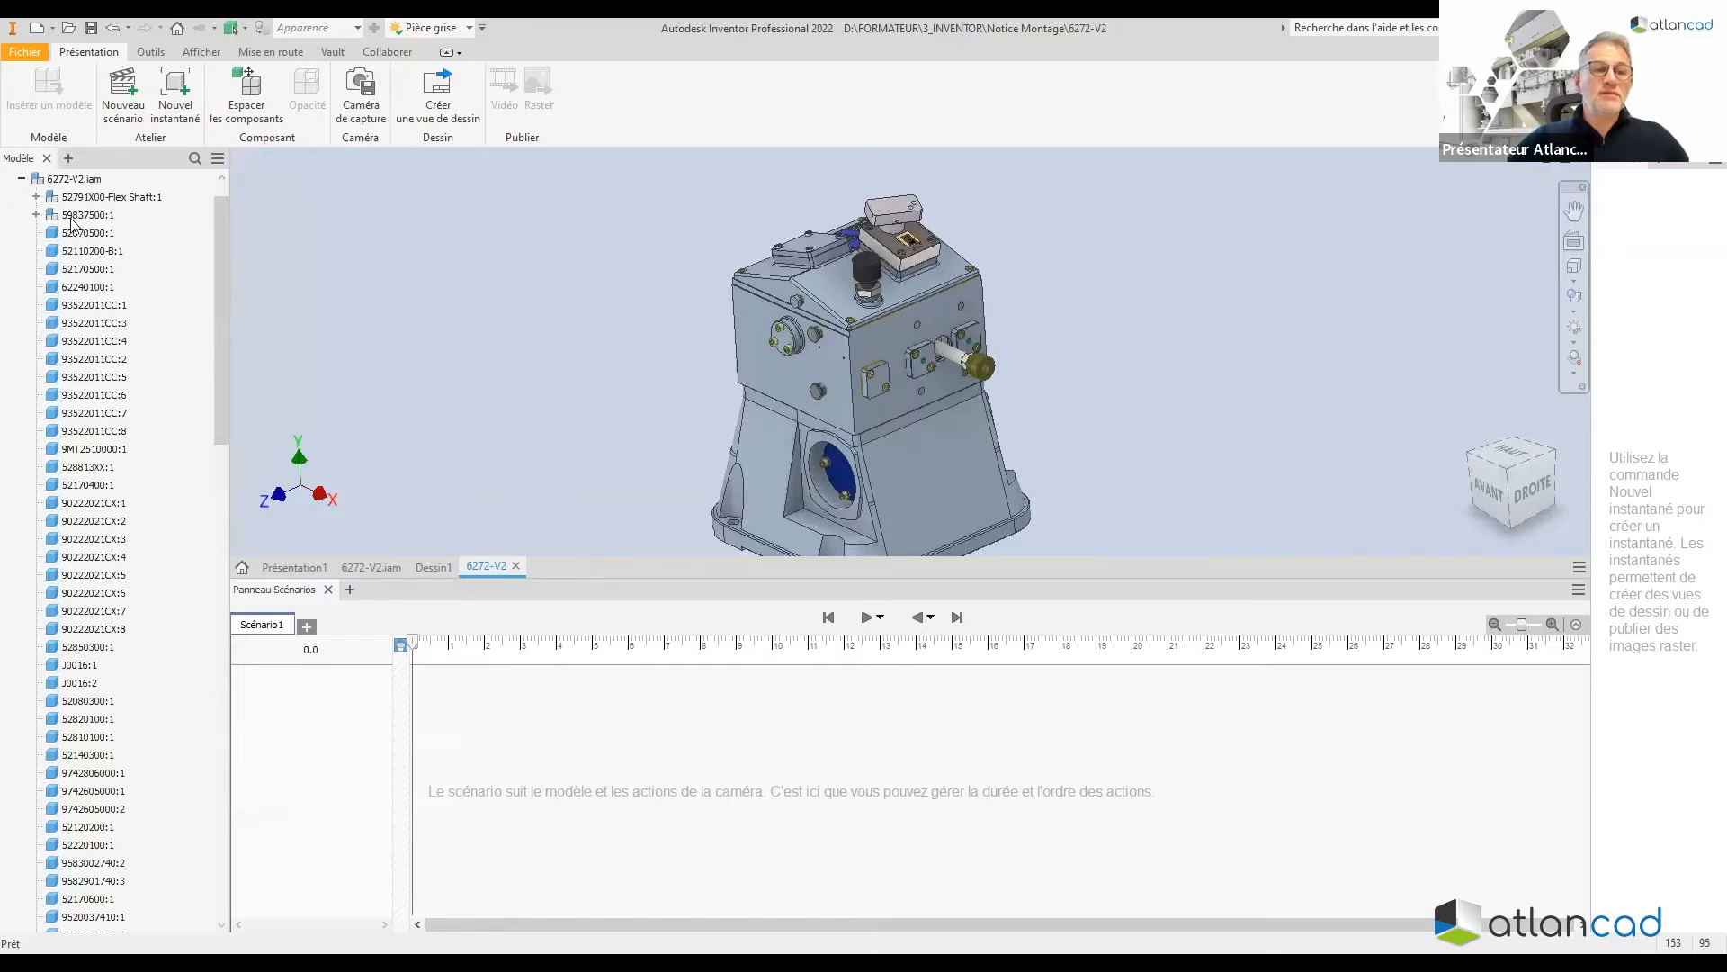
pyautogui.click(21, 214)
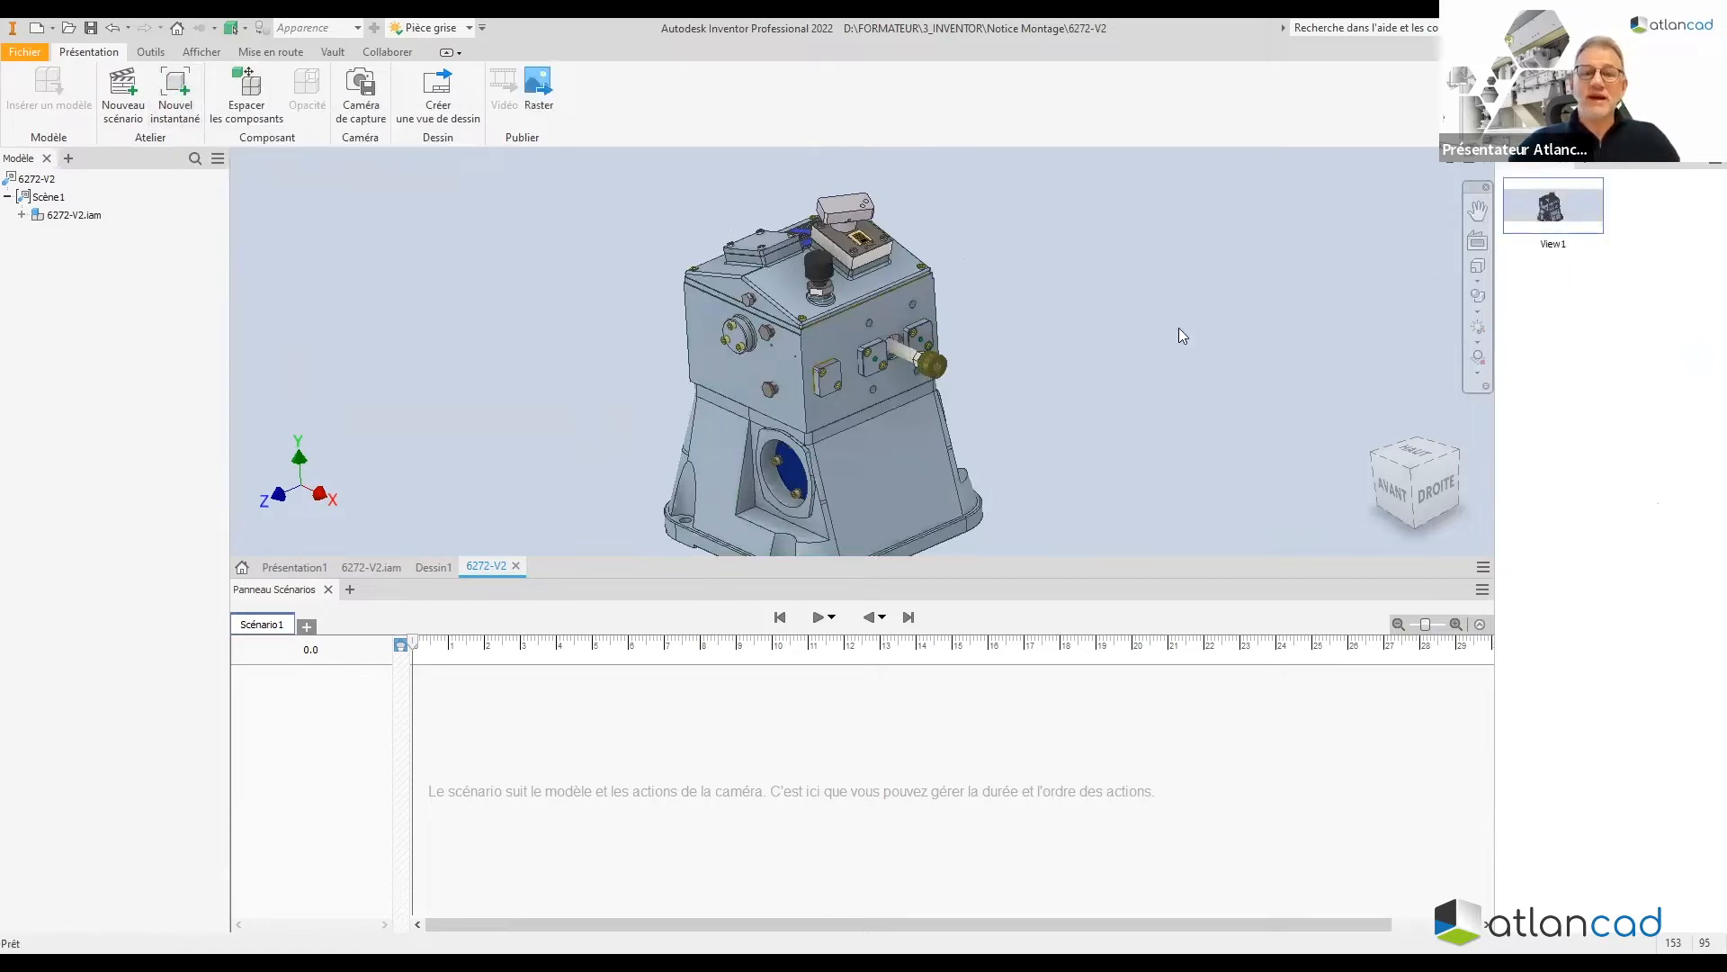
# Close the storyboard area (Panneau Scénarios) to give the model view the full height
pyautogui.doubleClick(1534, 213)
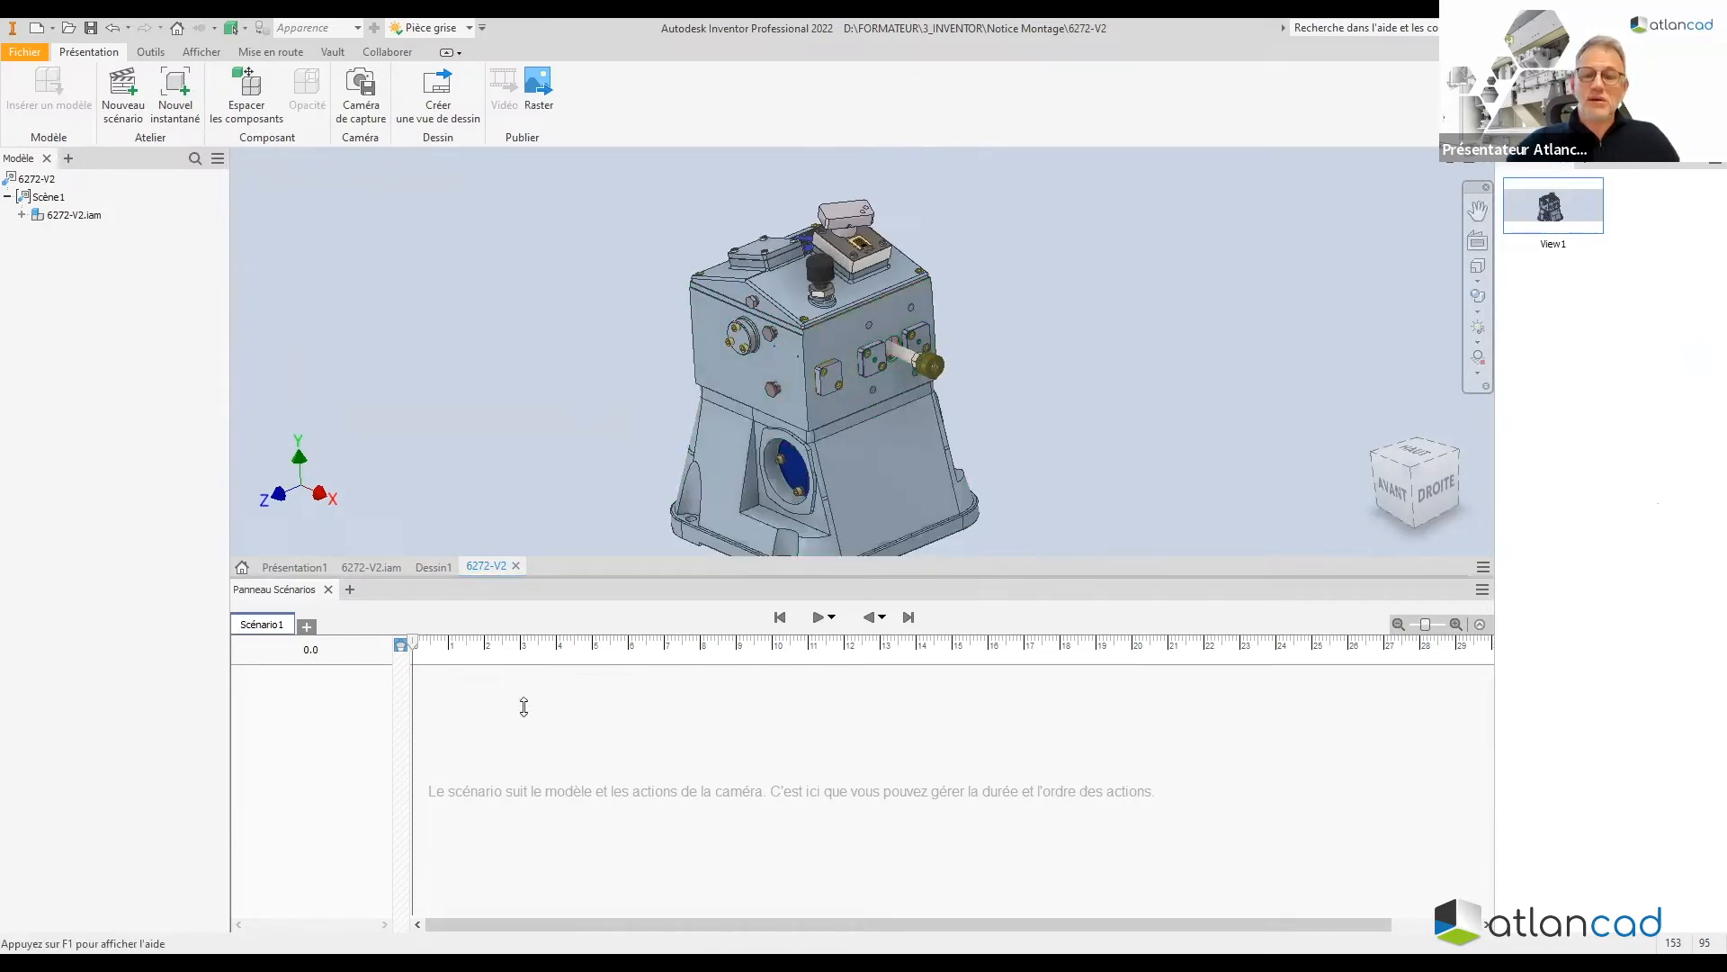
pyautogui.moveTo(339, 577); pyautogui.dragTo(340, 708)
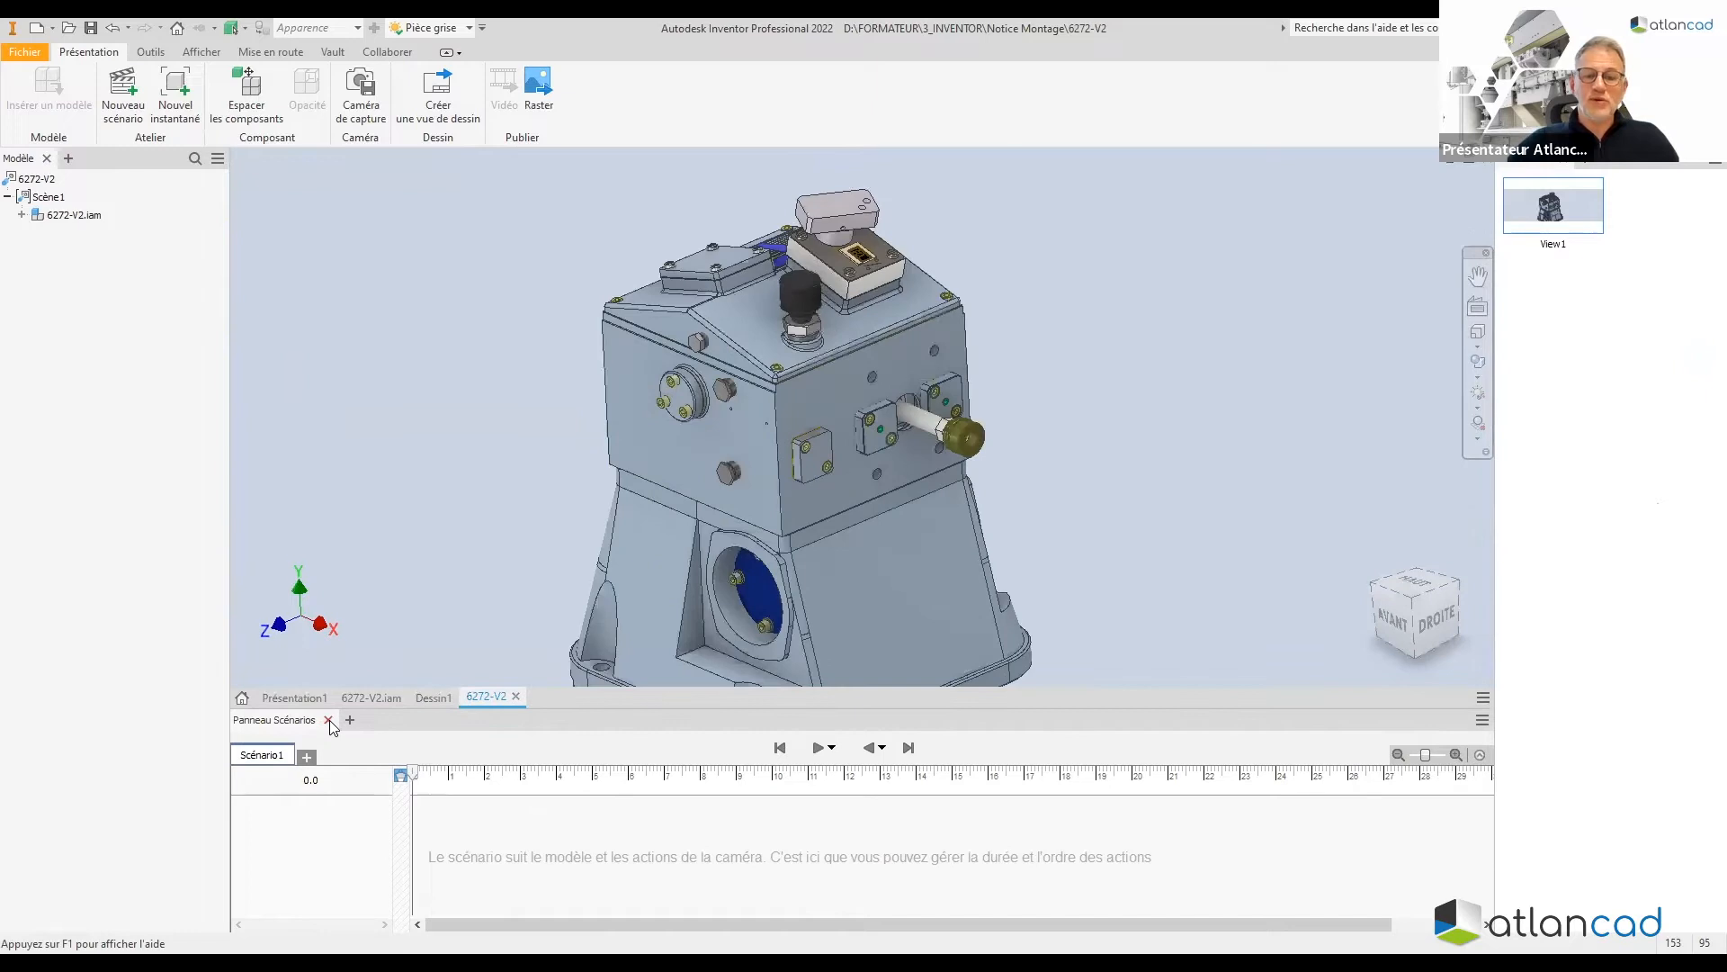
pyautogui.click(329, 719)
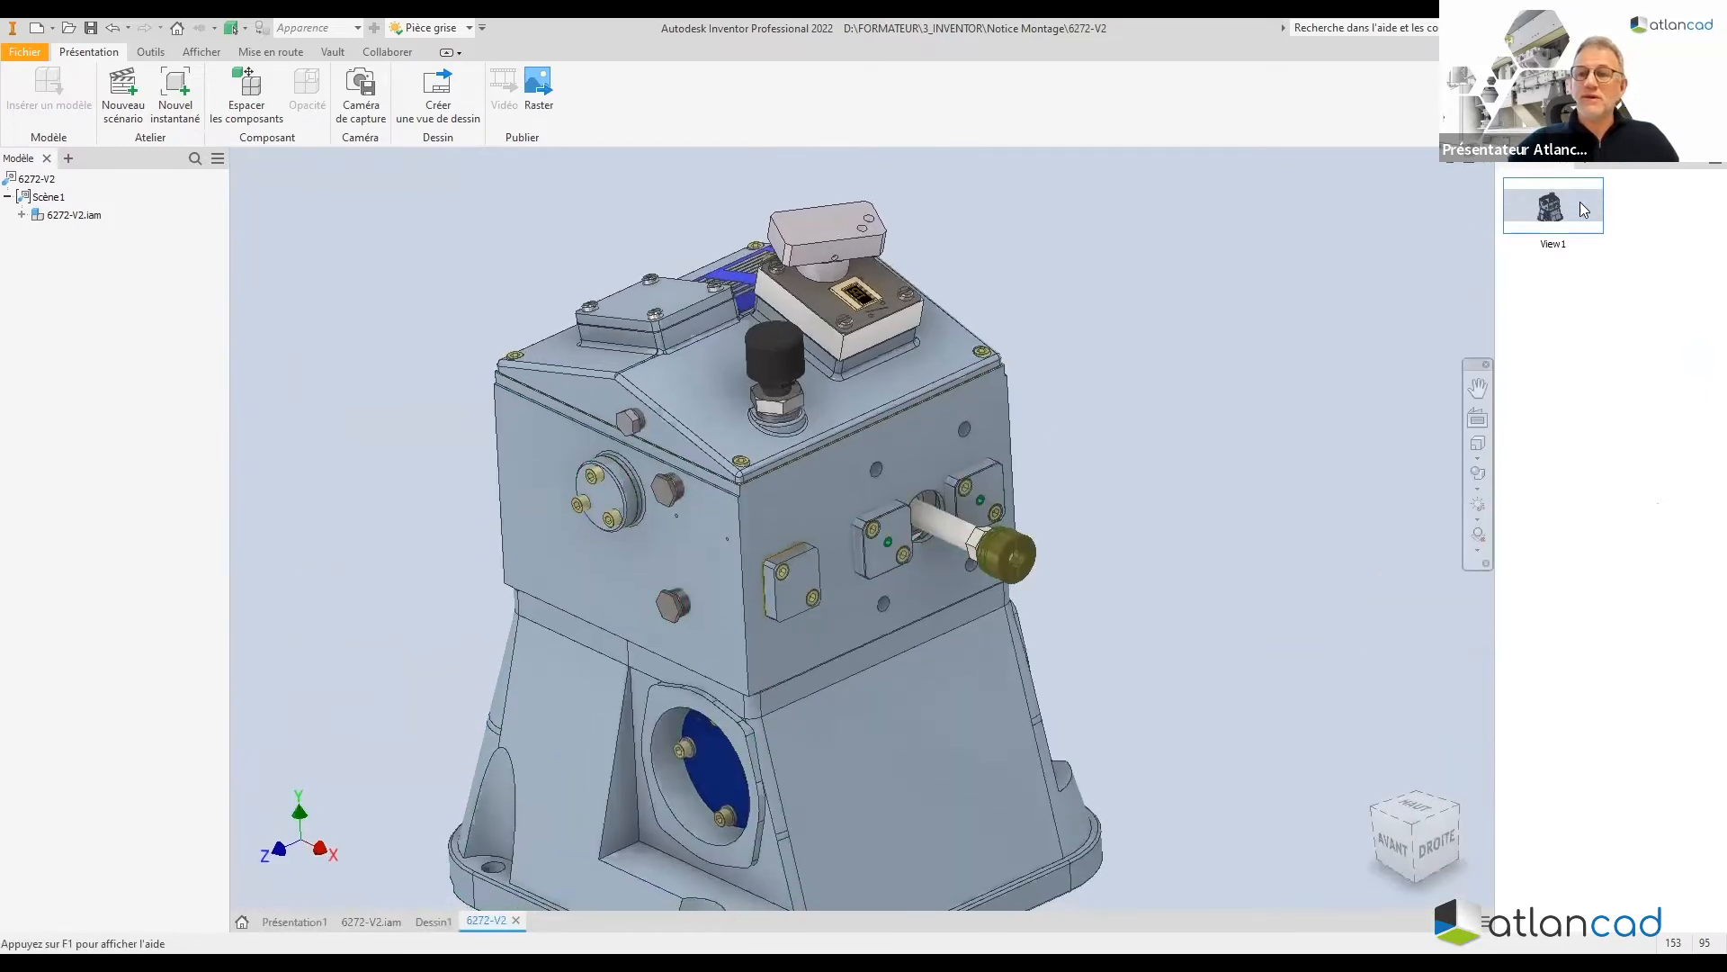
# In snapshot View1, explode the small top cover upward: lift its four screws, and raise cover and screws together by 26.5 mm
pyautogui.click(1583, 209)
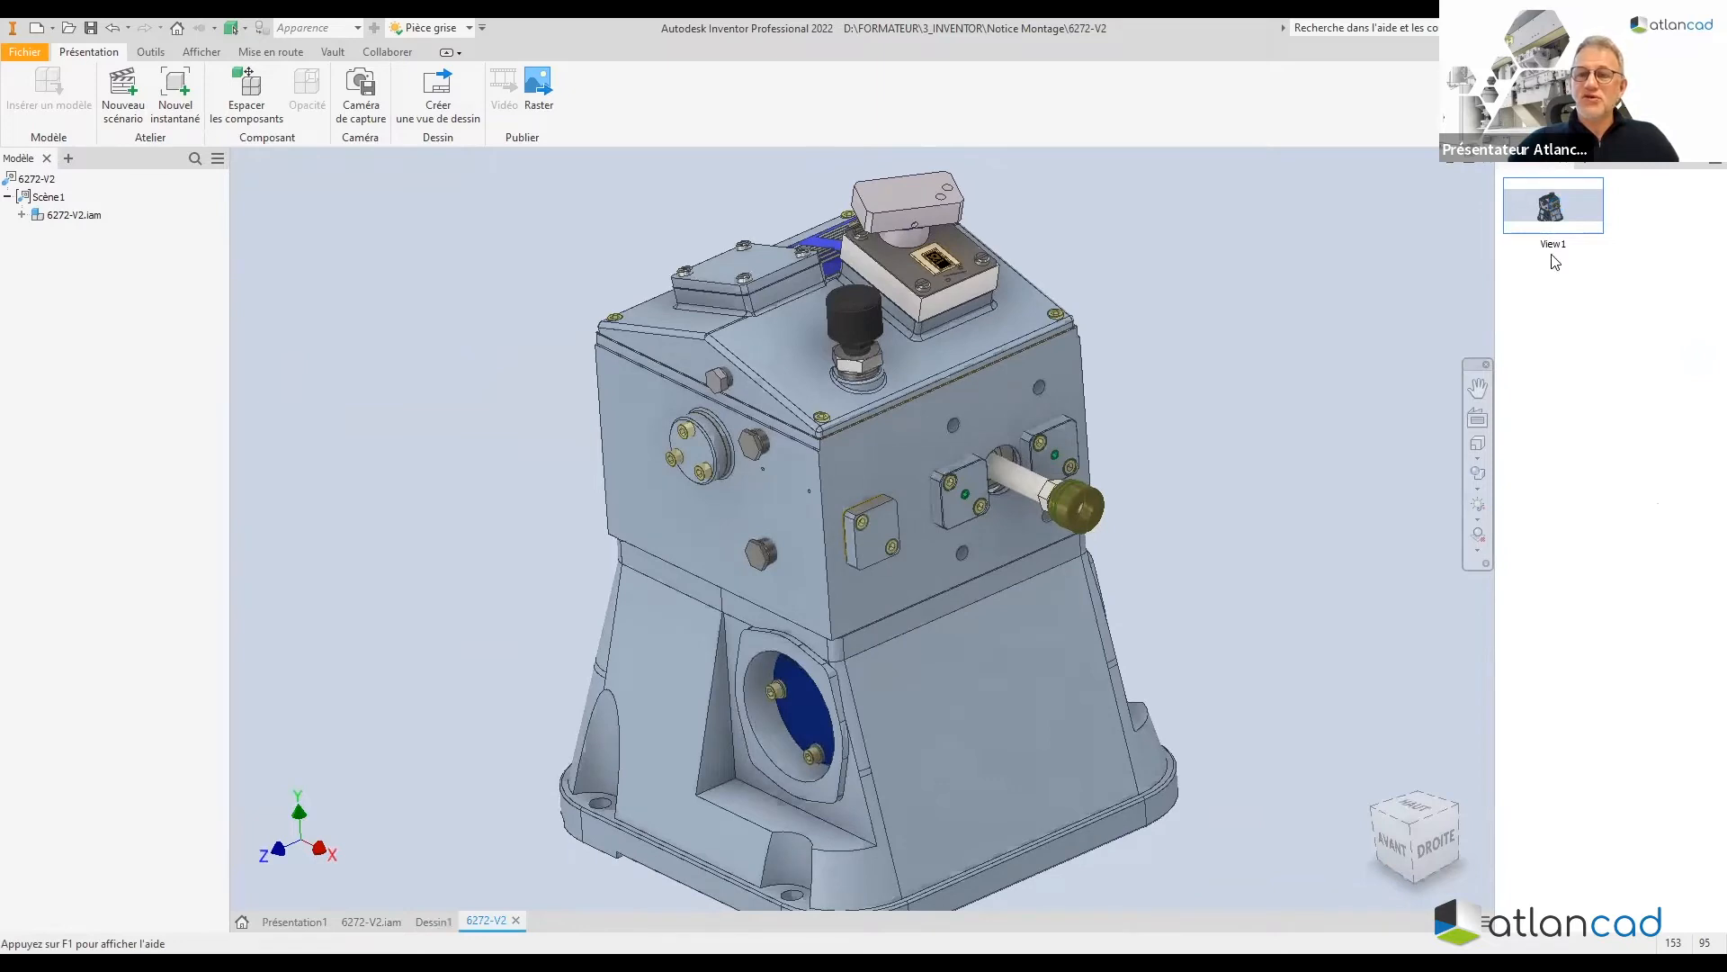
pyautogui.doubleClick(1554, 241)
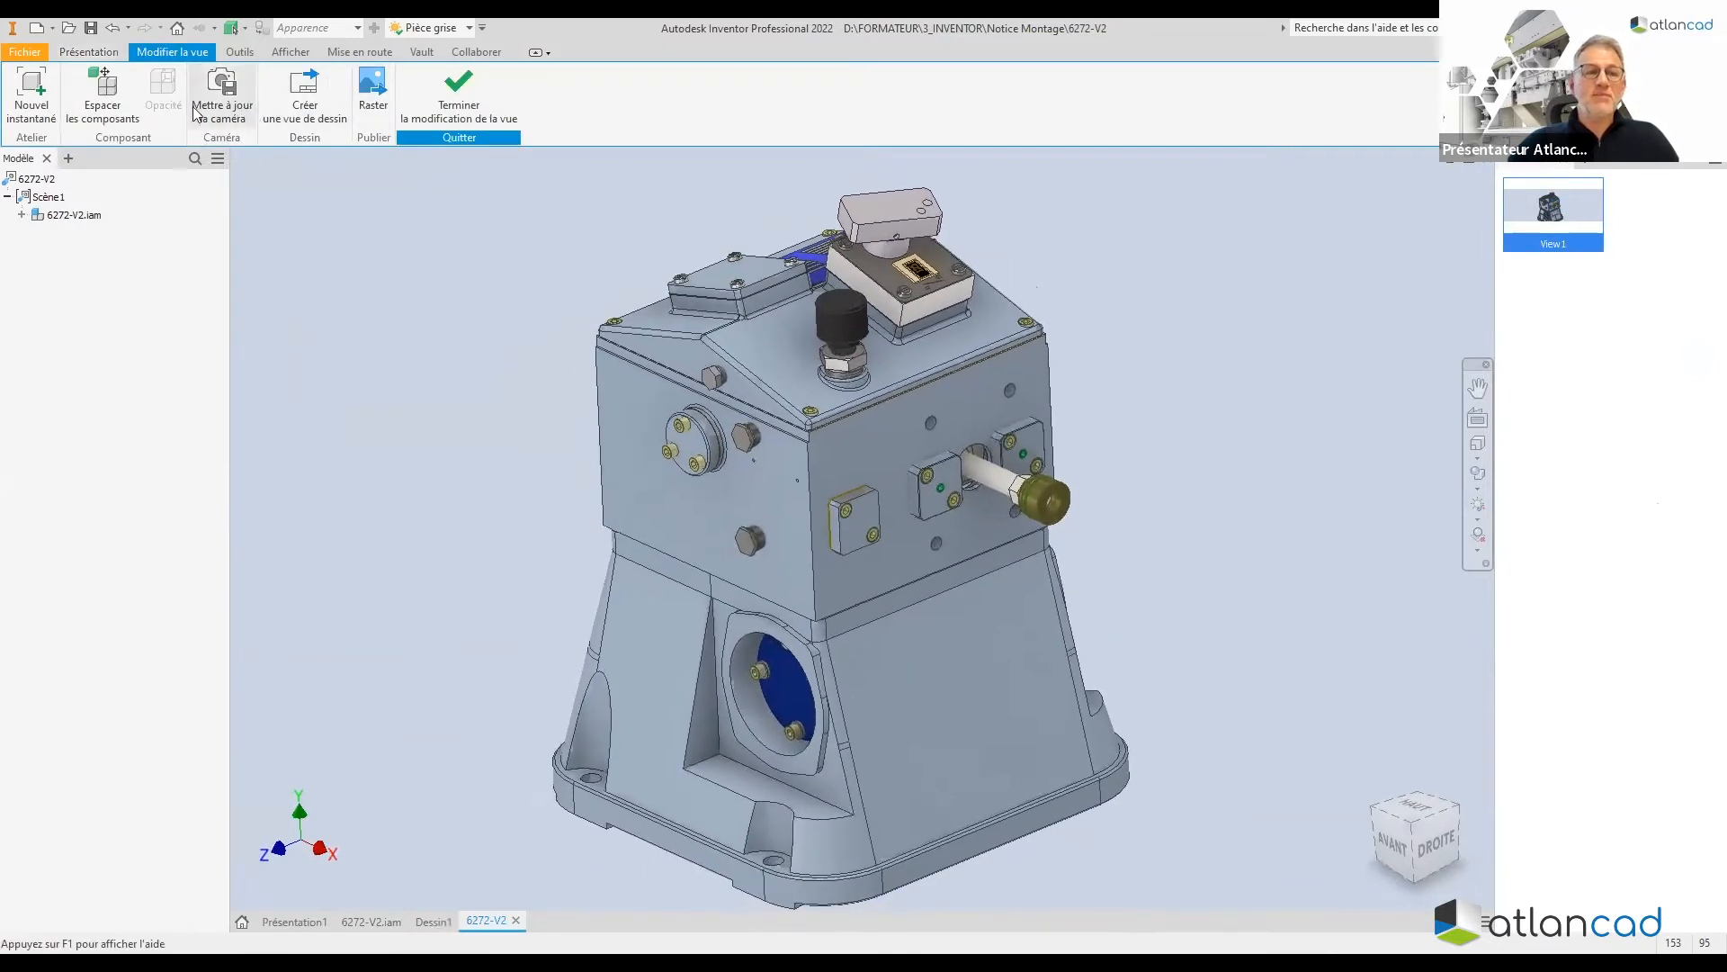
pyautogui.click(114, 101)
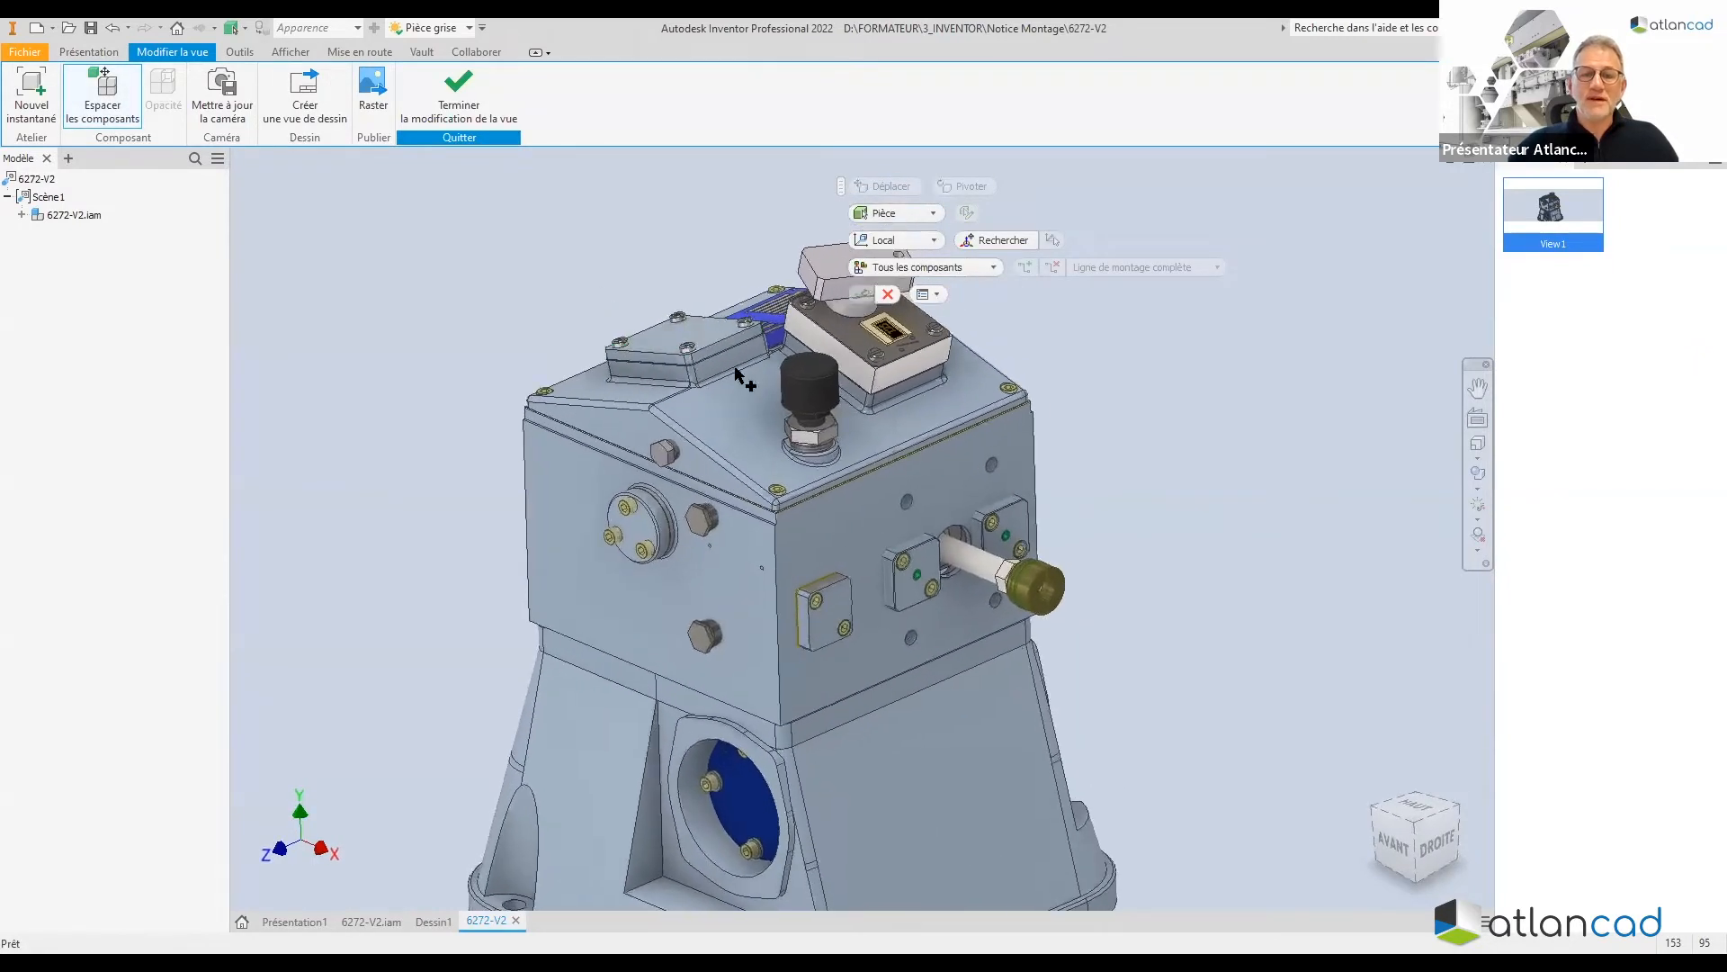
pyautogui.scroll(-4, 674, 320)
pyautogui.click(689, 312)
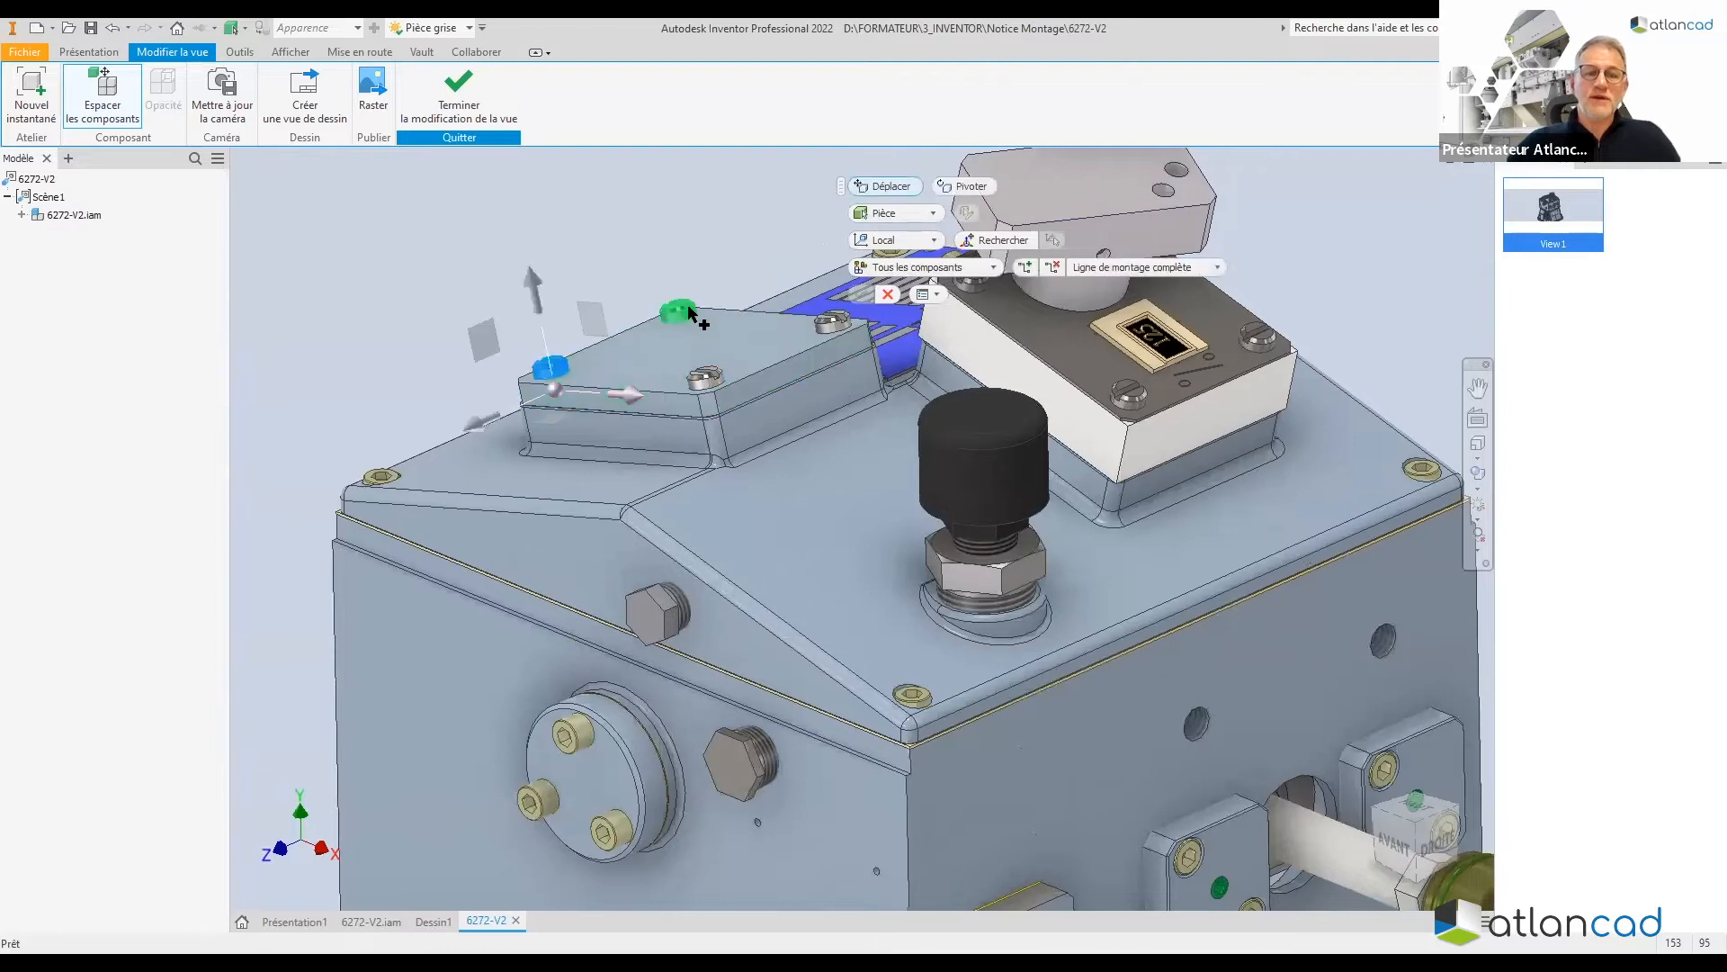
pyautogui.keyDown('ctrl'); pyautogui.click(679, 310); pyautogui.keyUp('ctrl')
pyautogui.keyDown('ctrl'); pyautogui.click(832, 321); pyautogui.keyUp('ctrl')
pyautogui.keyDown('ctrl'); pyautogui.click(704, 376); pyautogui.keyUp('ctrl')
pyautogui.moveTo(536, 285); pyautogui.dragTo(531, 238)
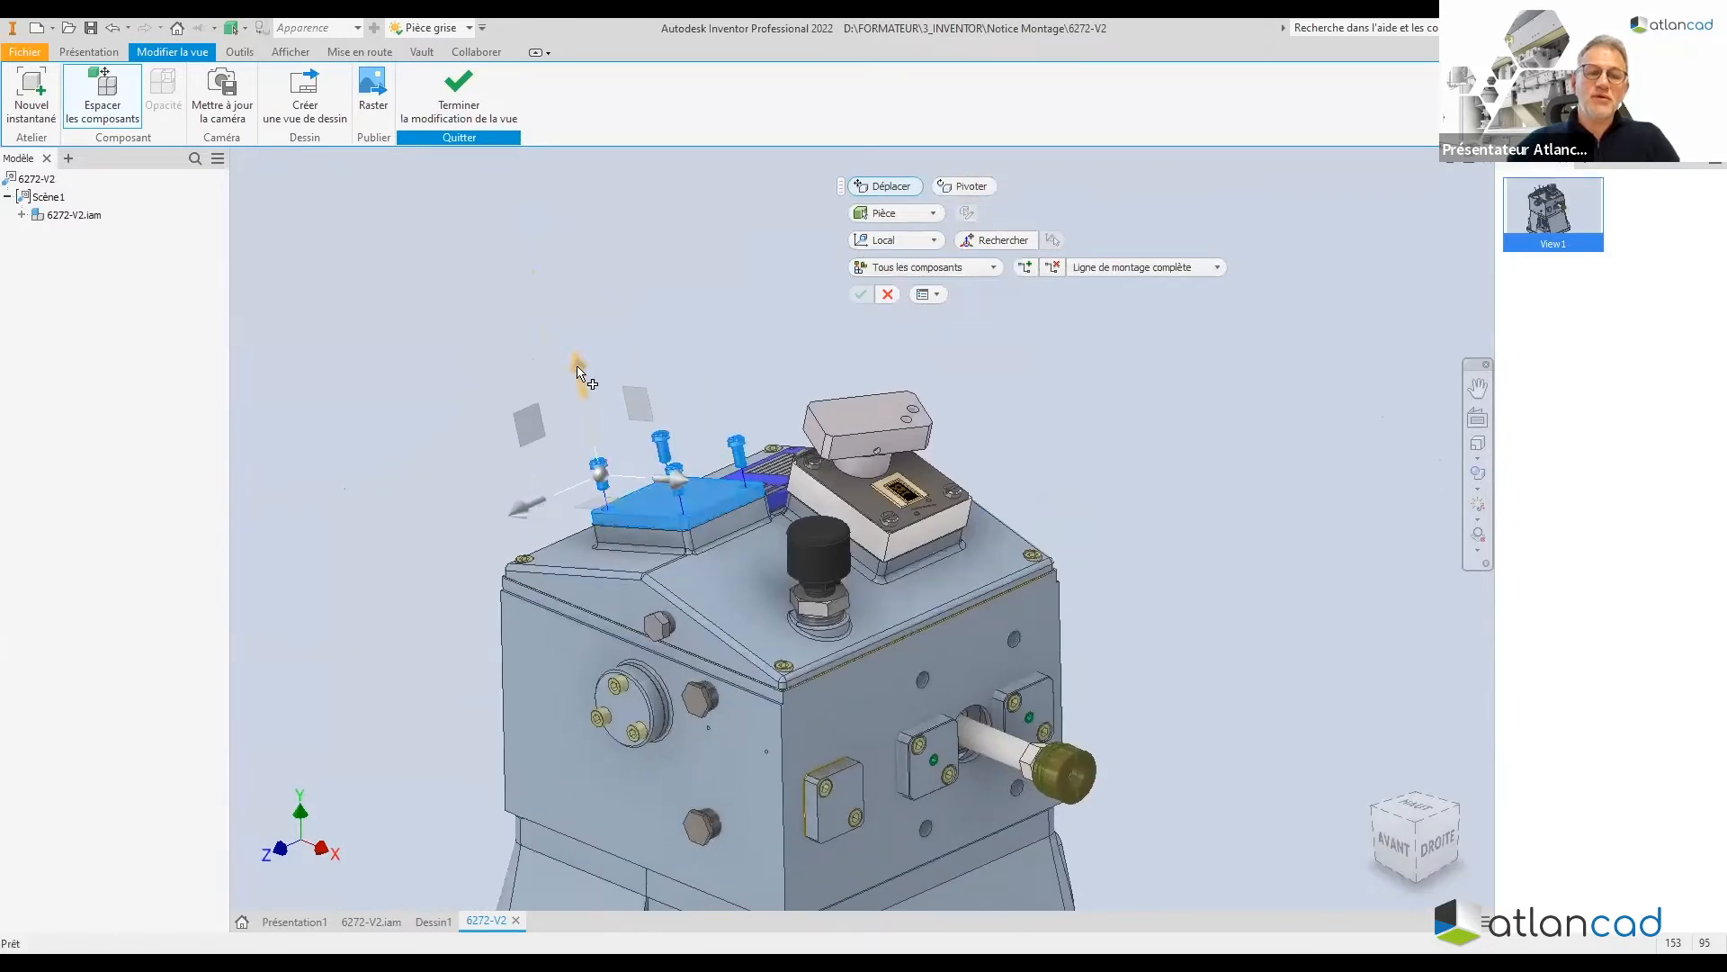
pyautogui.moveTo(568, 321); pyautogui.dragTo(567, 283)
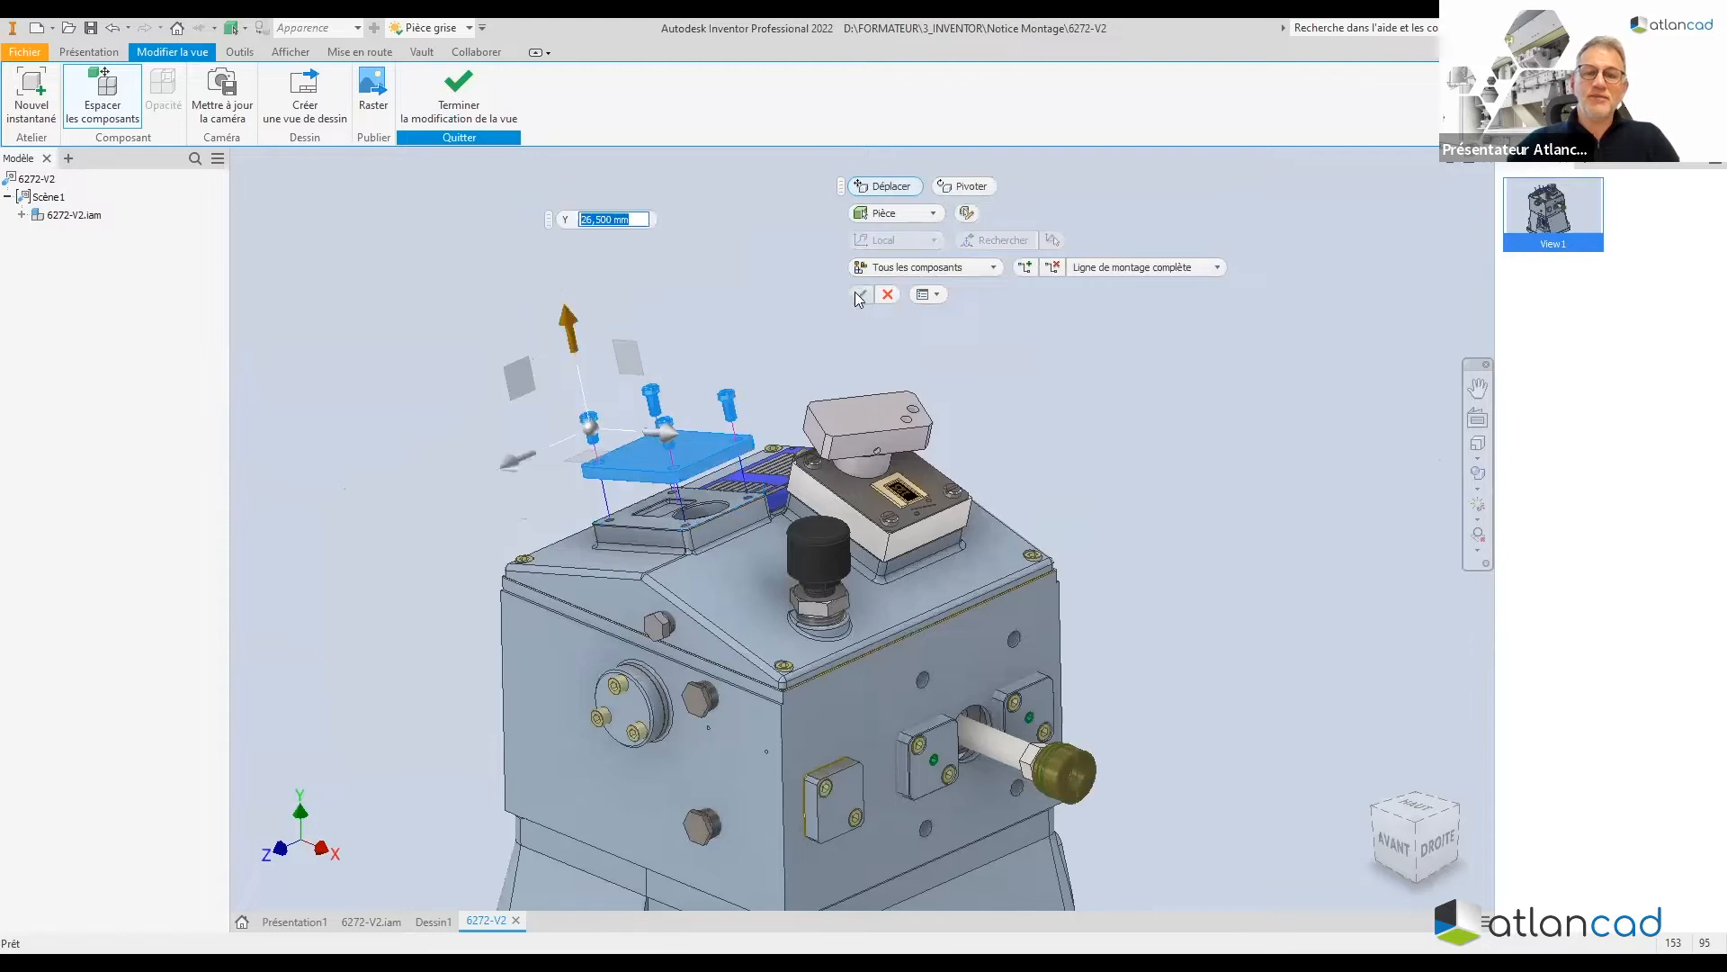
pyautogui.press('Return')
# Move the three small rectangular plates on the housing's side face, with all their screws, outward by about 51 mm
pyautogui.moveTo(1094, 522); pyautogui.dragTo(1014, 306, button='middle')
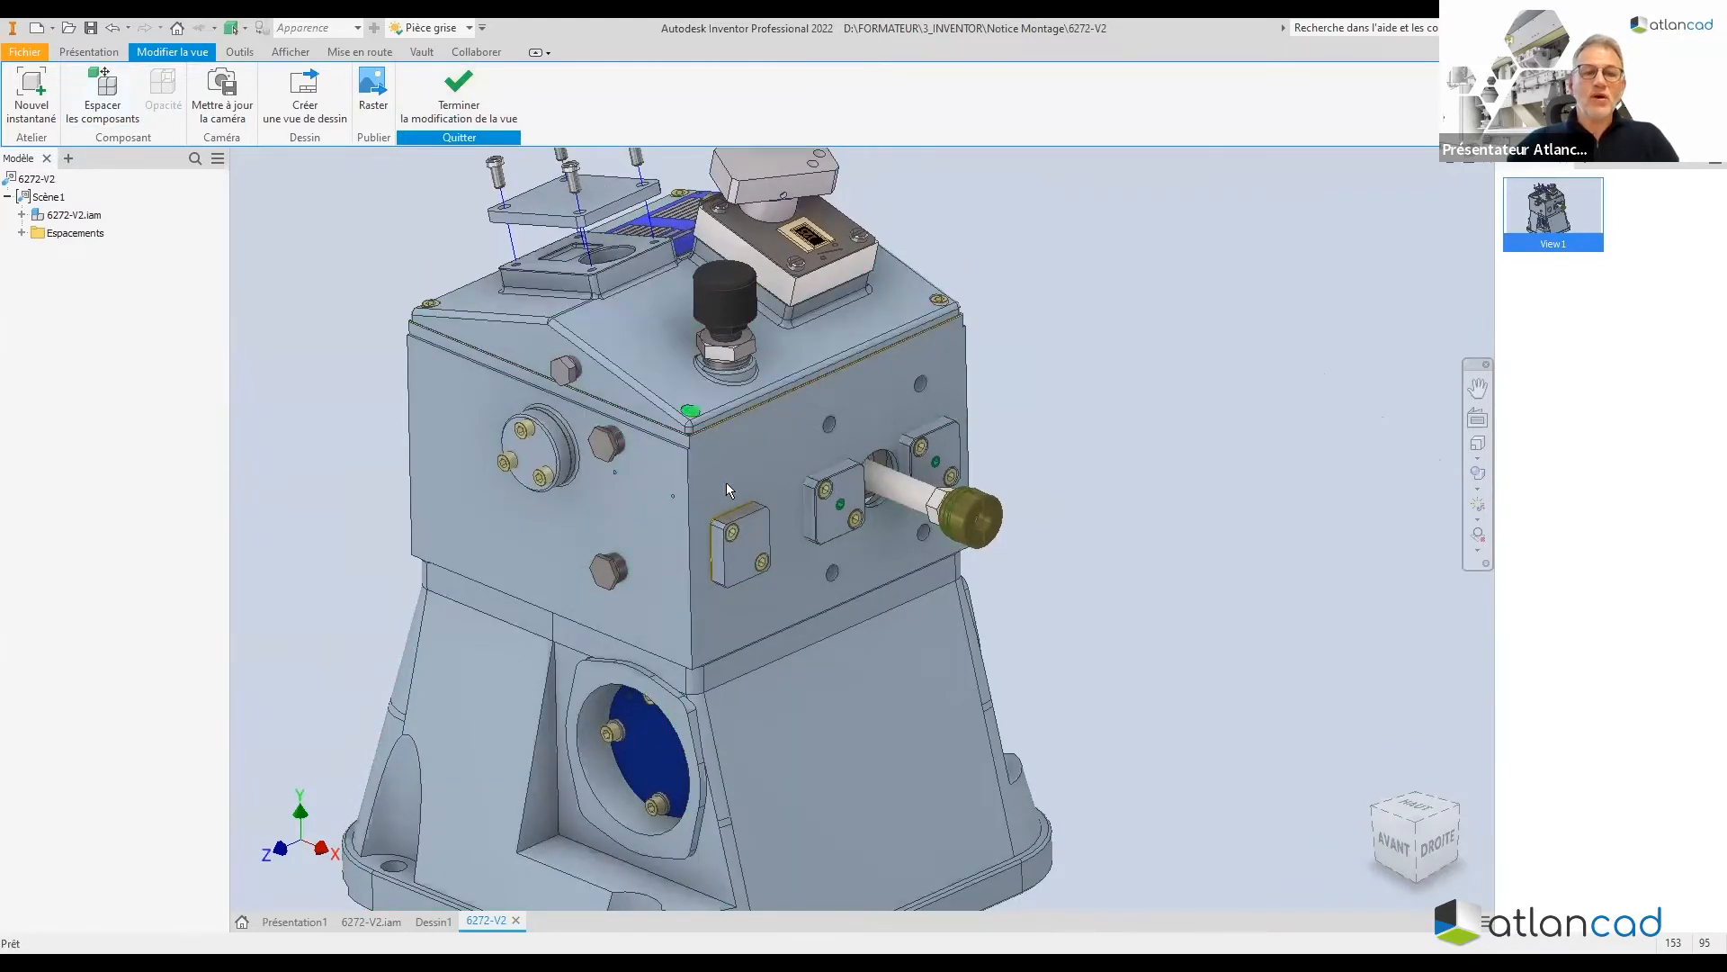
pyautogui.click(810, 531)
pyautogui.keyDown('ctrl'); pyautogui.click(924, 464); pyautogui.keyUp('ctrl')
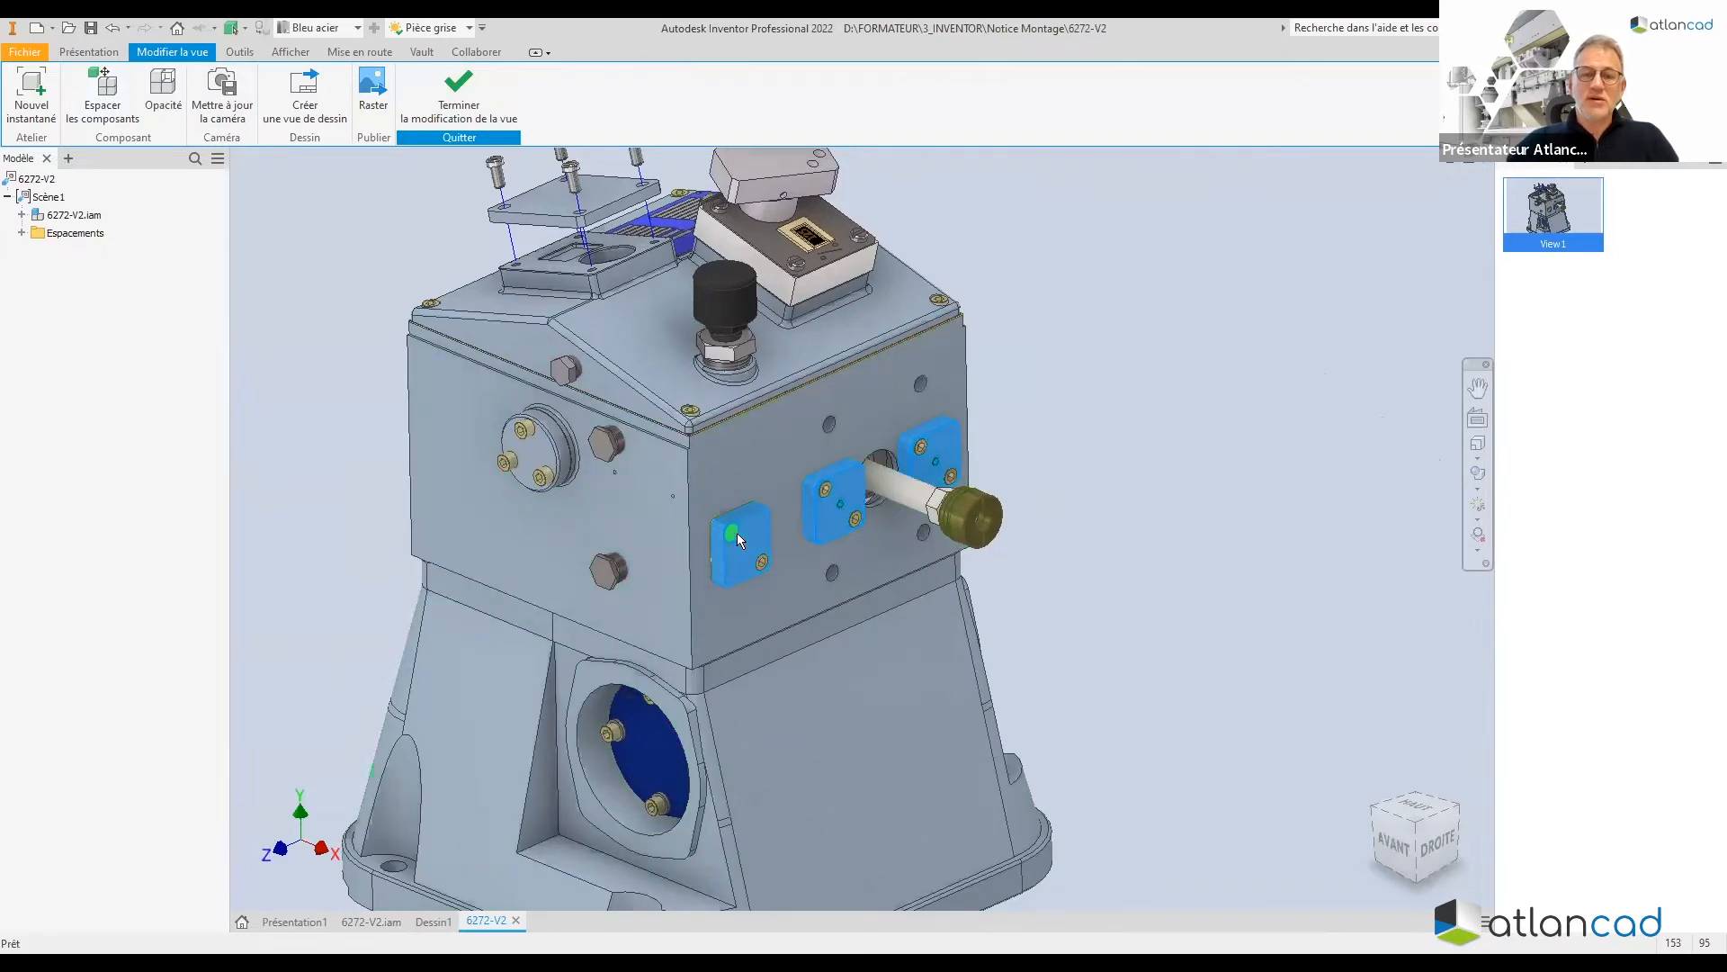
pyautogui.scroll(4, 737, 532)
pyautogui.keyDown('ctrl'); pyautogui.click(804, 595); pyautogui.keyUp('ctrl')
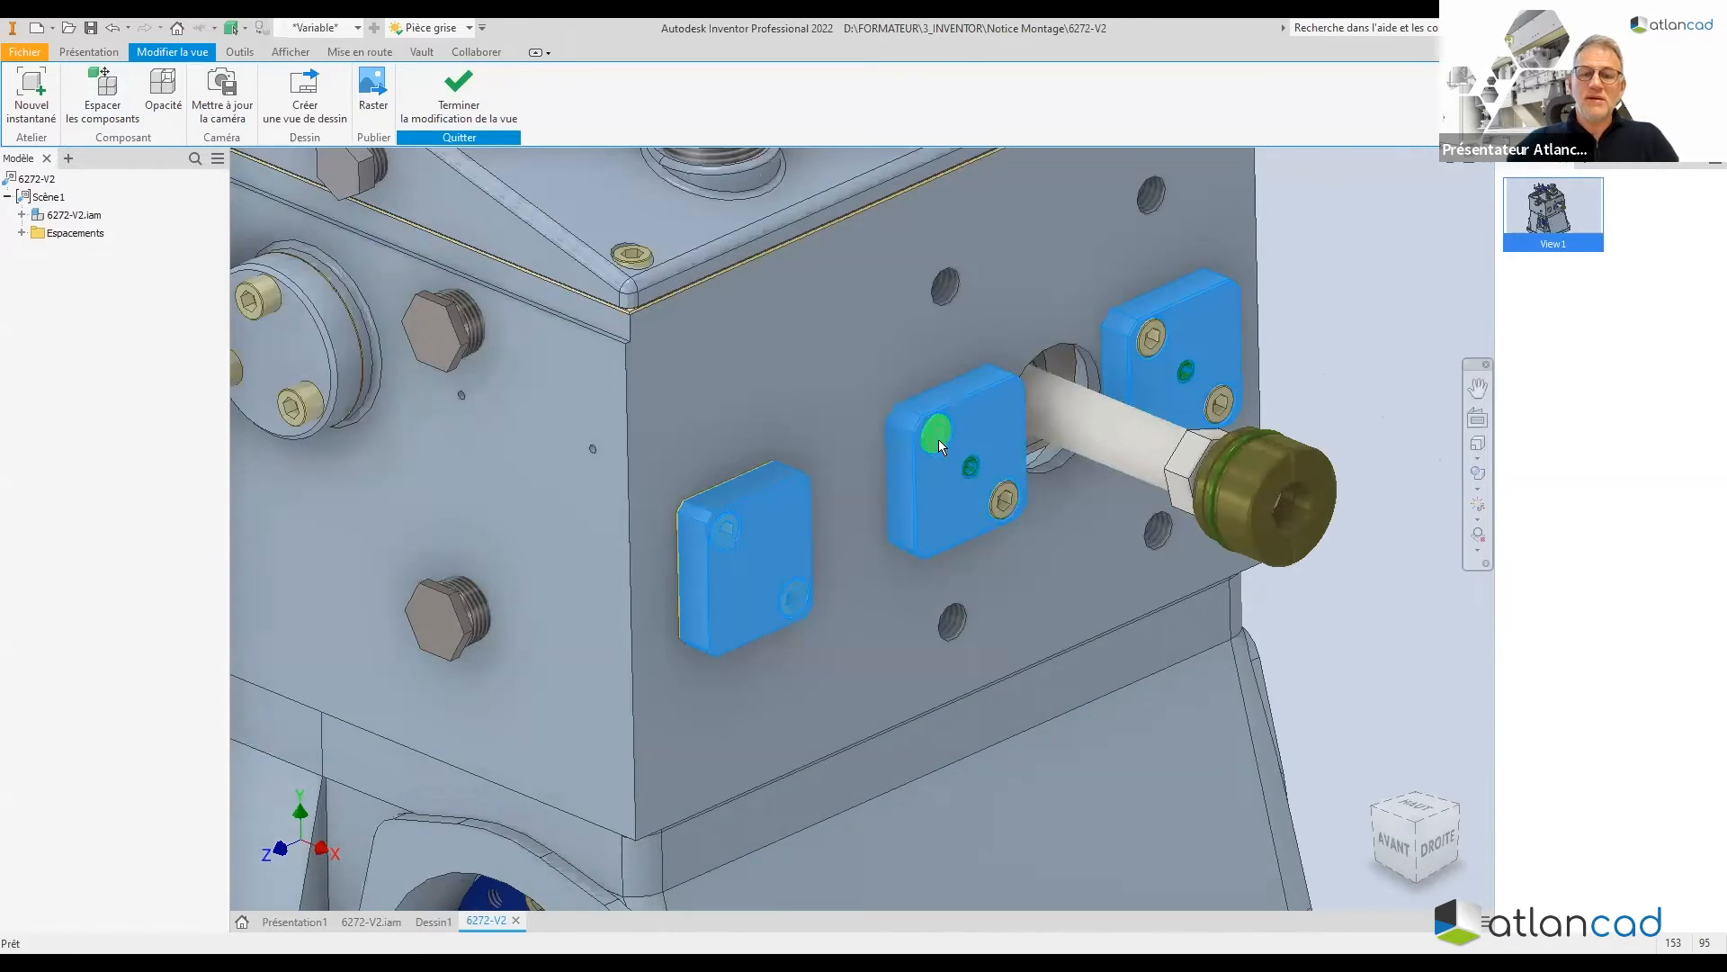
pyautogui.keyDown('ctrl'); pyautogui.click(1005, 501); pyautogui.keyUp('ctrl')
pyautogui.keyDown('ctrl'); pyautogui.click(1152, 339); pyautogui.keyUp('ctrl')
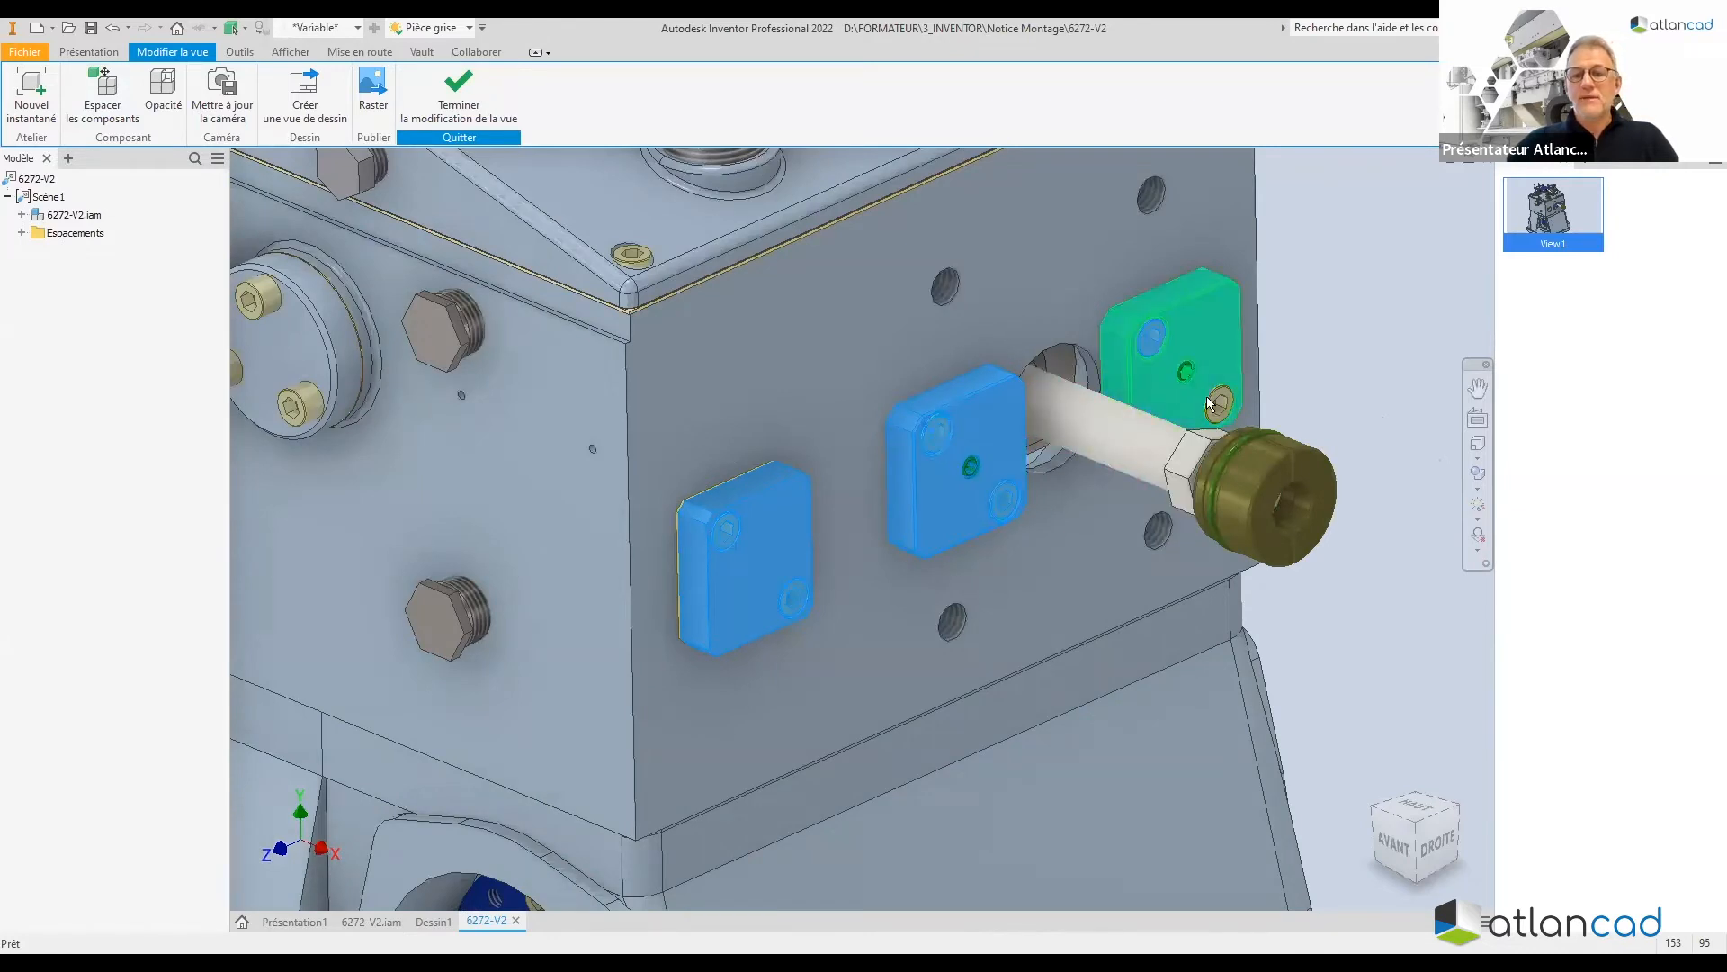
pyautogui.keyDown('ctrl'); pyautogui.click(1206, 396); pyautogui.keyUp('ctrl')
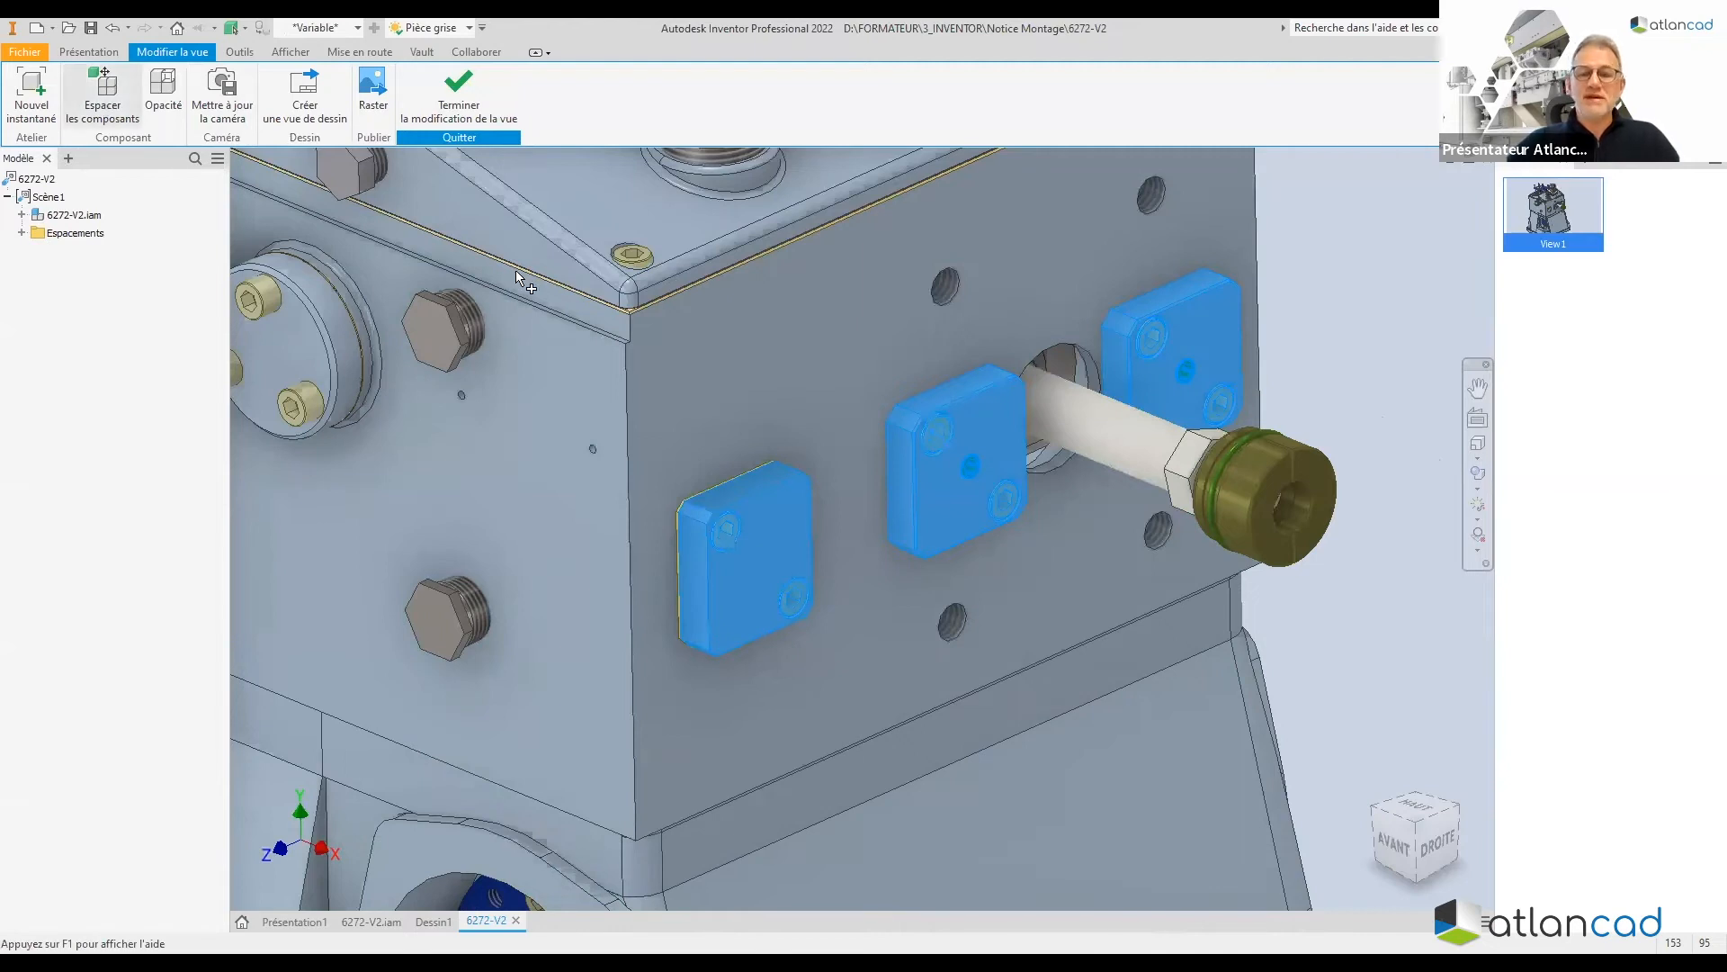
pyautogui.press('t')
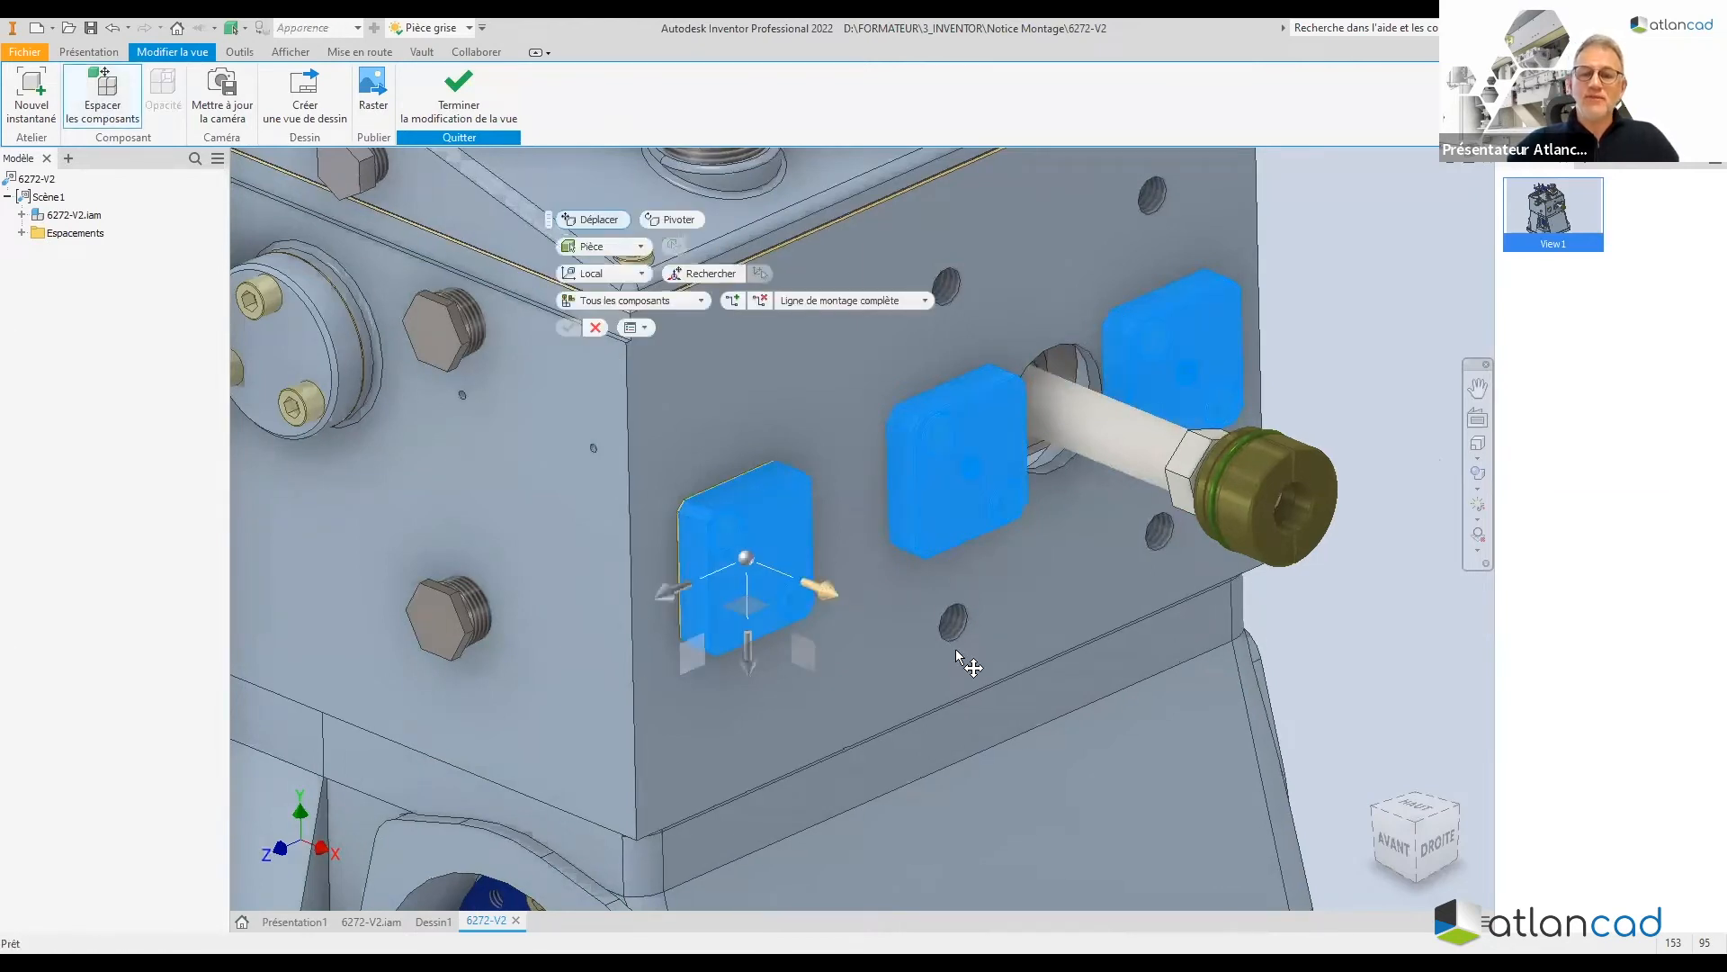
pyautogui.moveTo(821, 590); pyautogui.dragTo(972, 664)
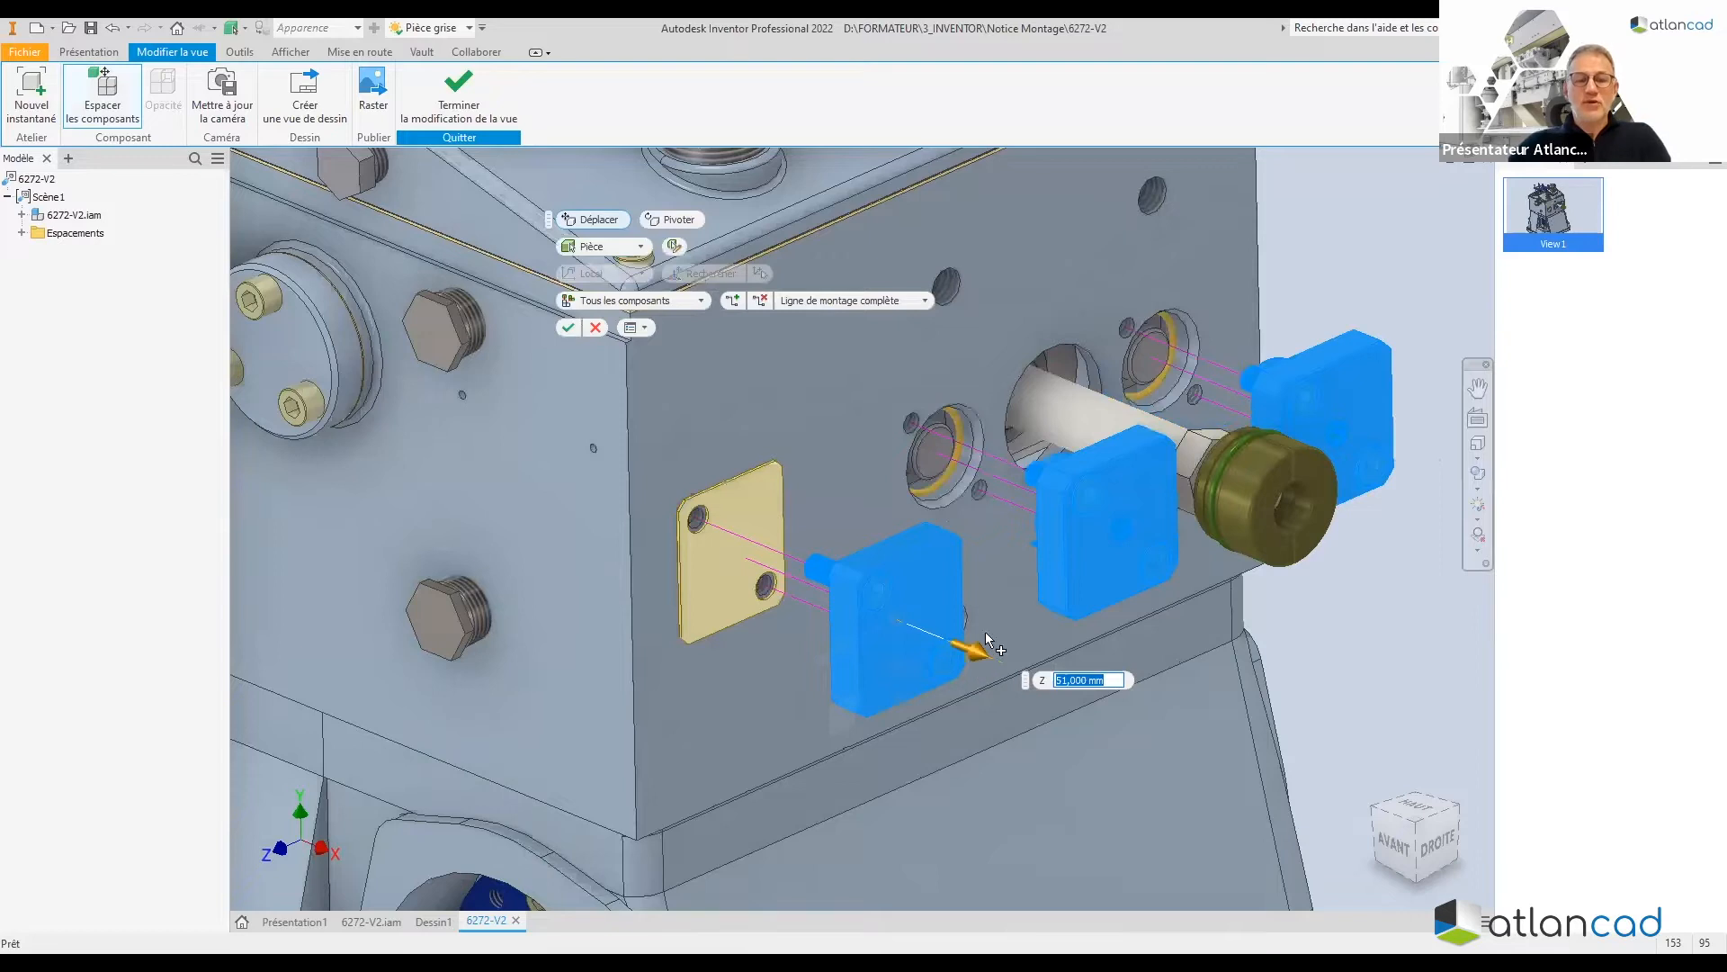
pyautogui.press('Return')
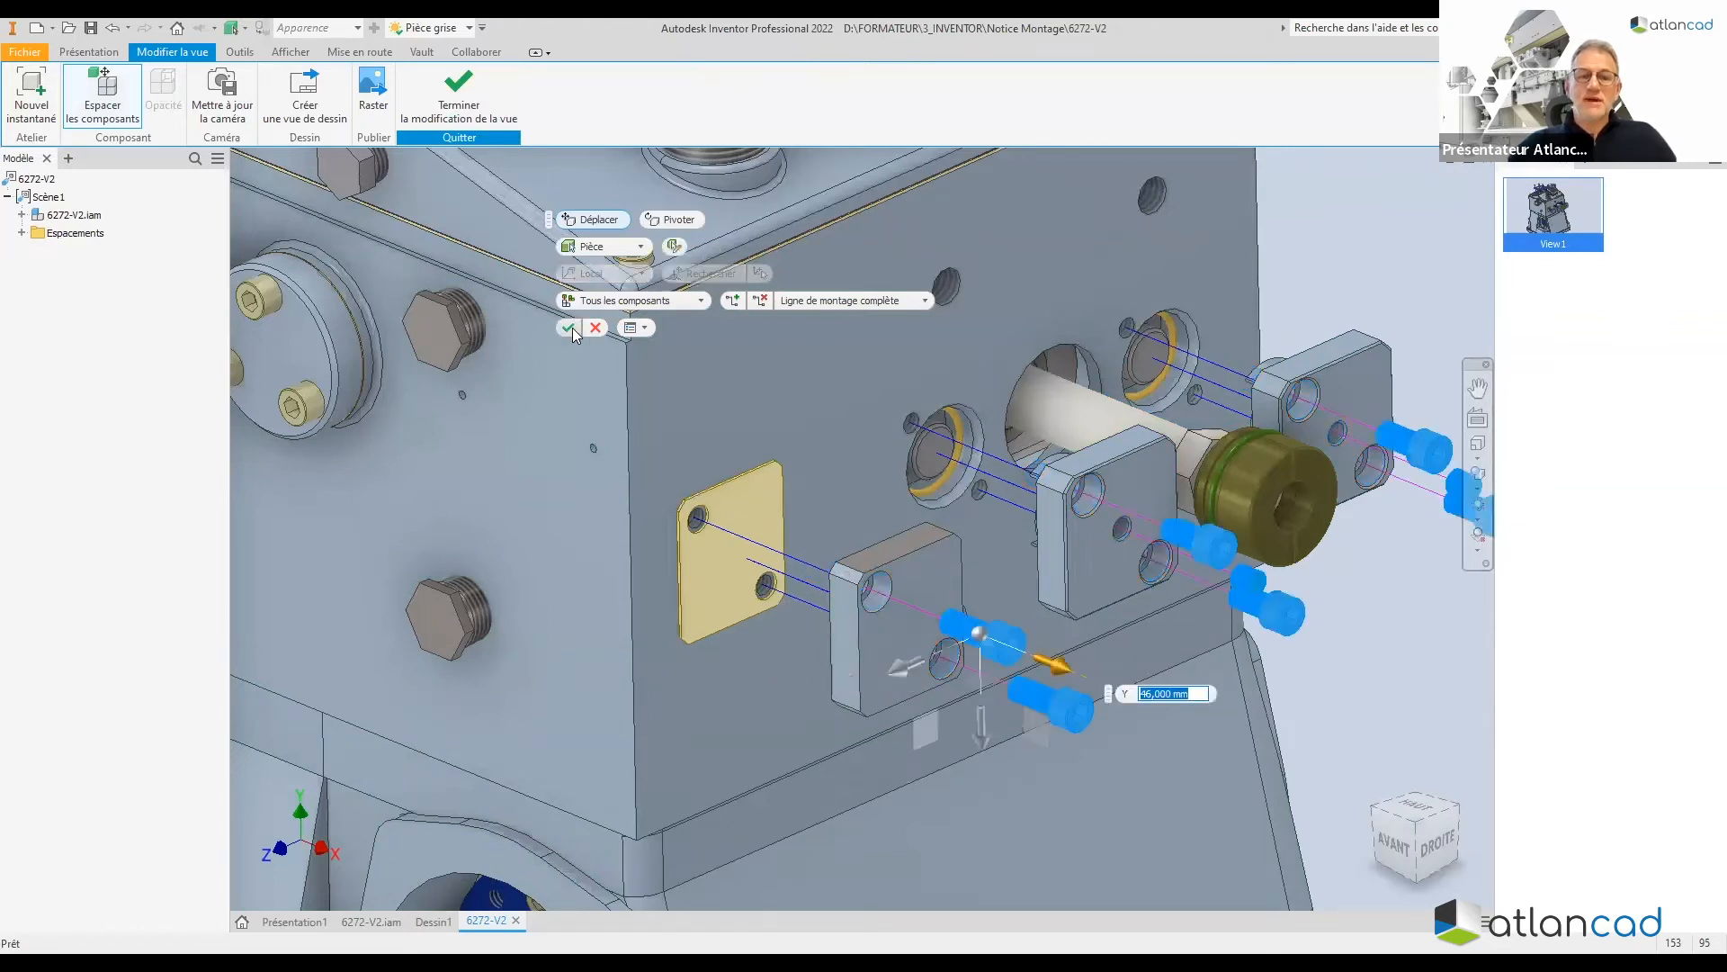
# Move the plates' screws and set screws a further 46 mm outward, trying Toutes les pièces for the trail lines and choosing Unique
pyautogui.scroll(-3, 1125, 540)
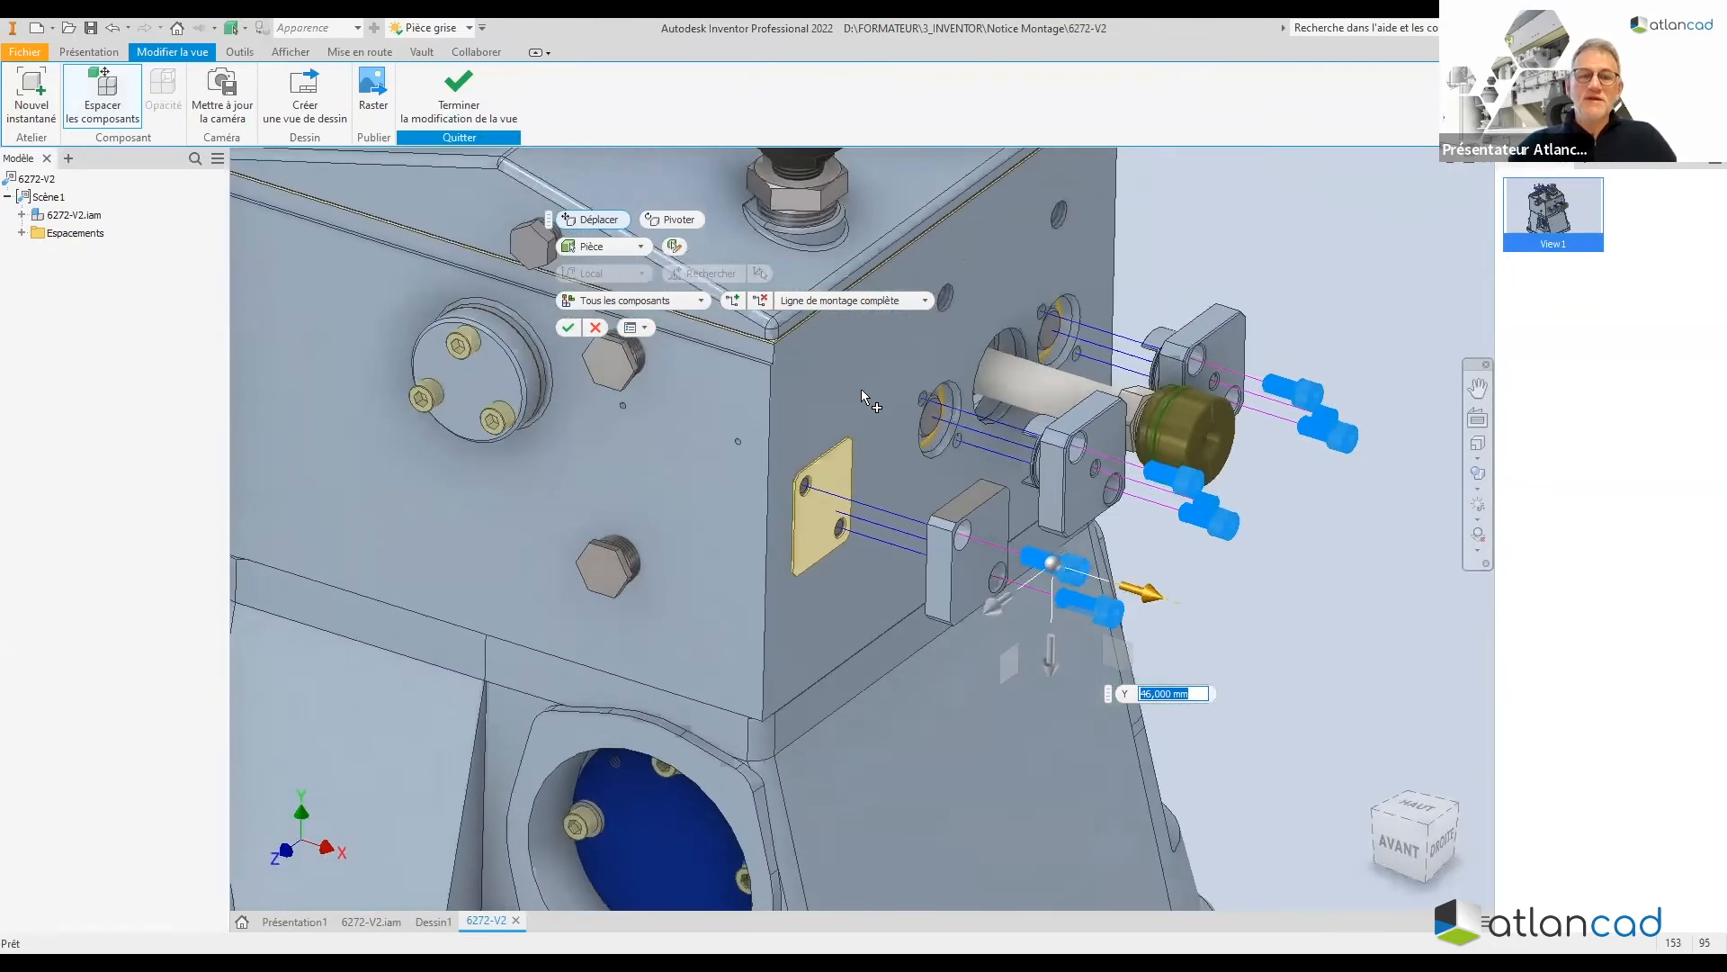
pyautogui.click(675, 297)
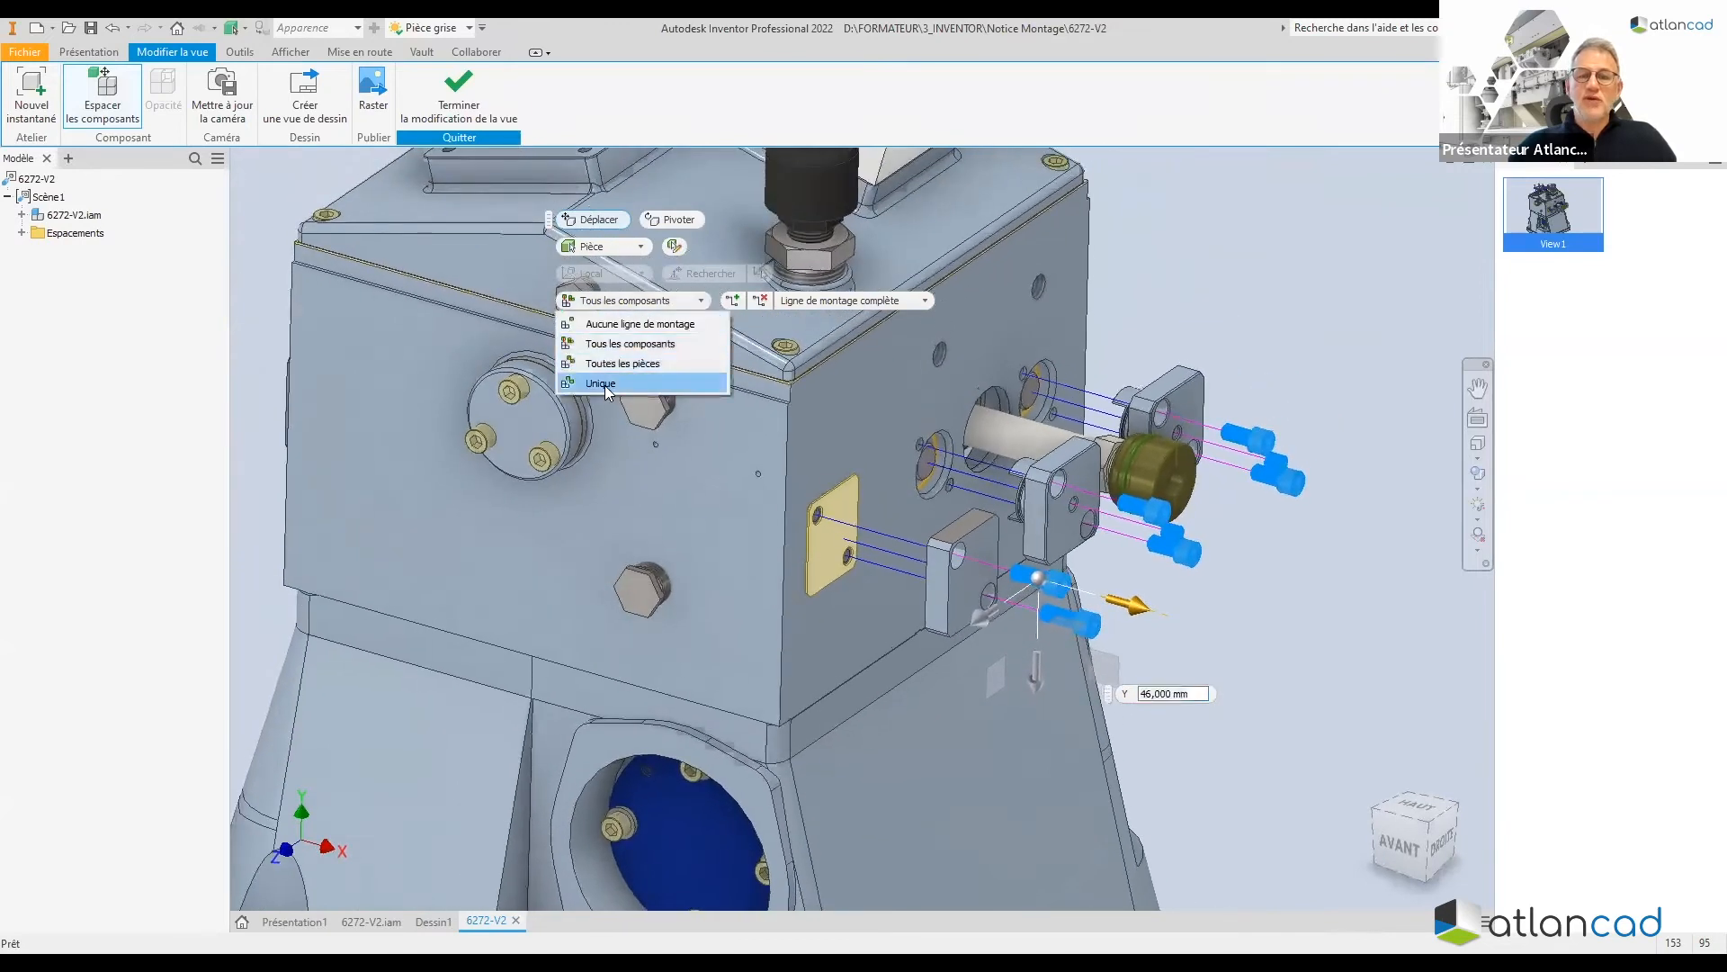
pyautogui.click(601, 383)
pyautogui.scroll(3, 1077, 619)
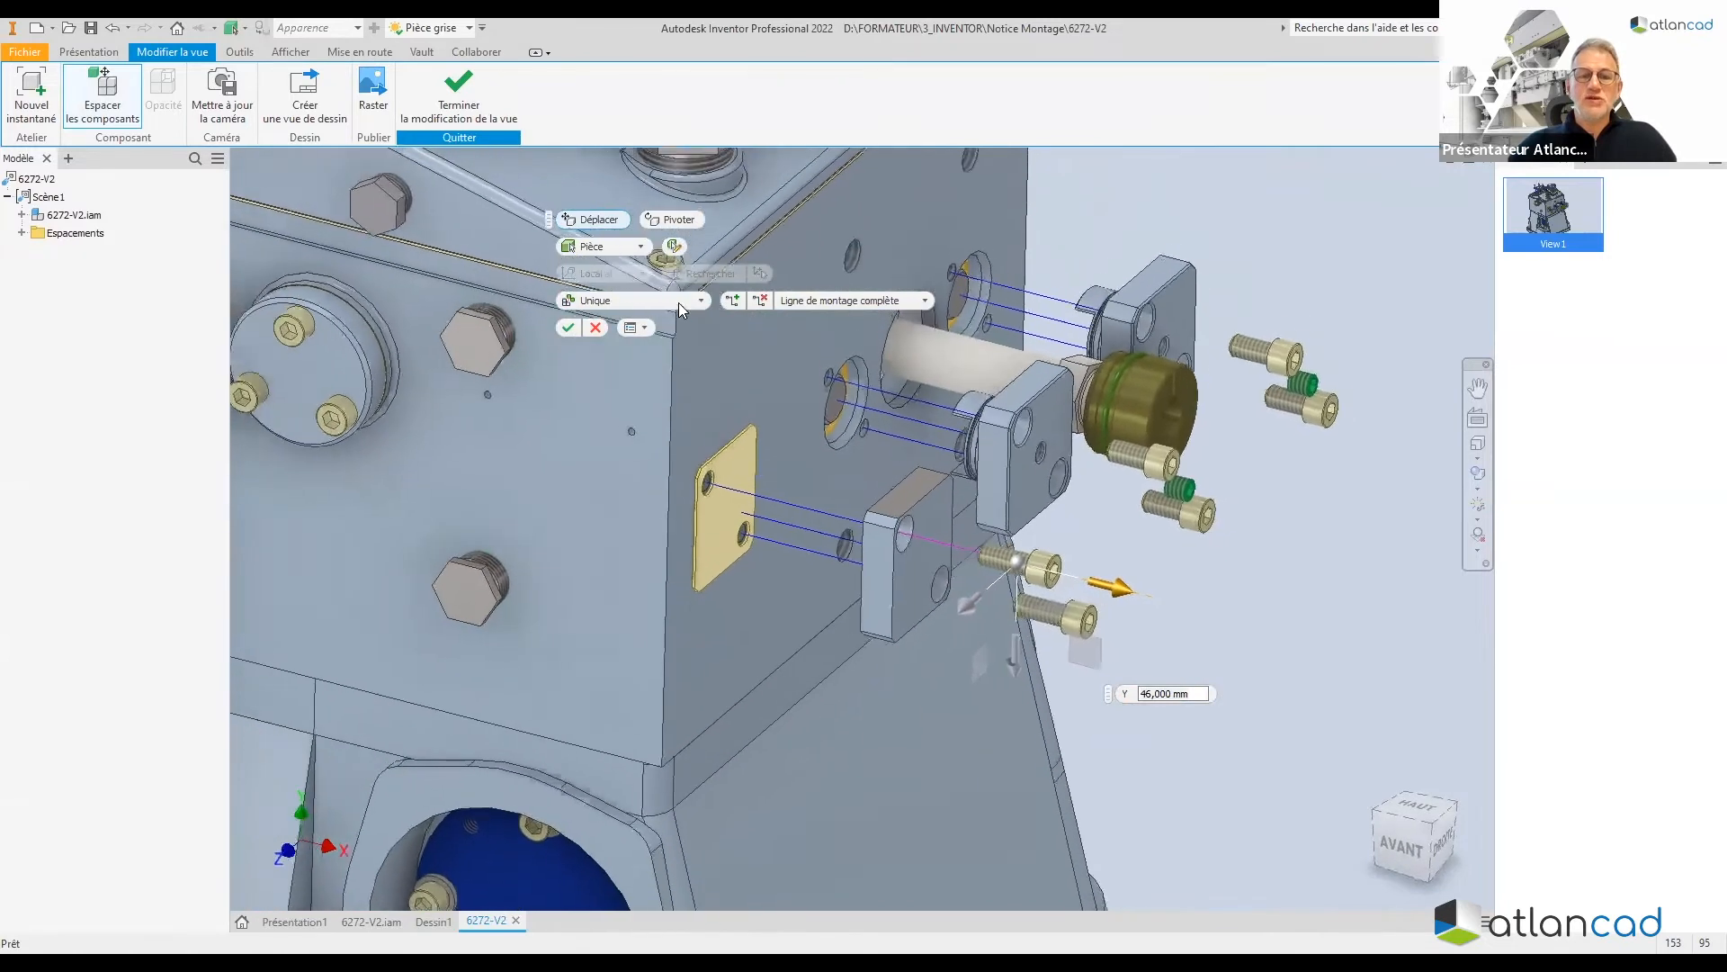
pyautogui.click(676, 299)
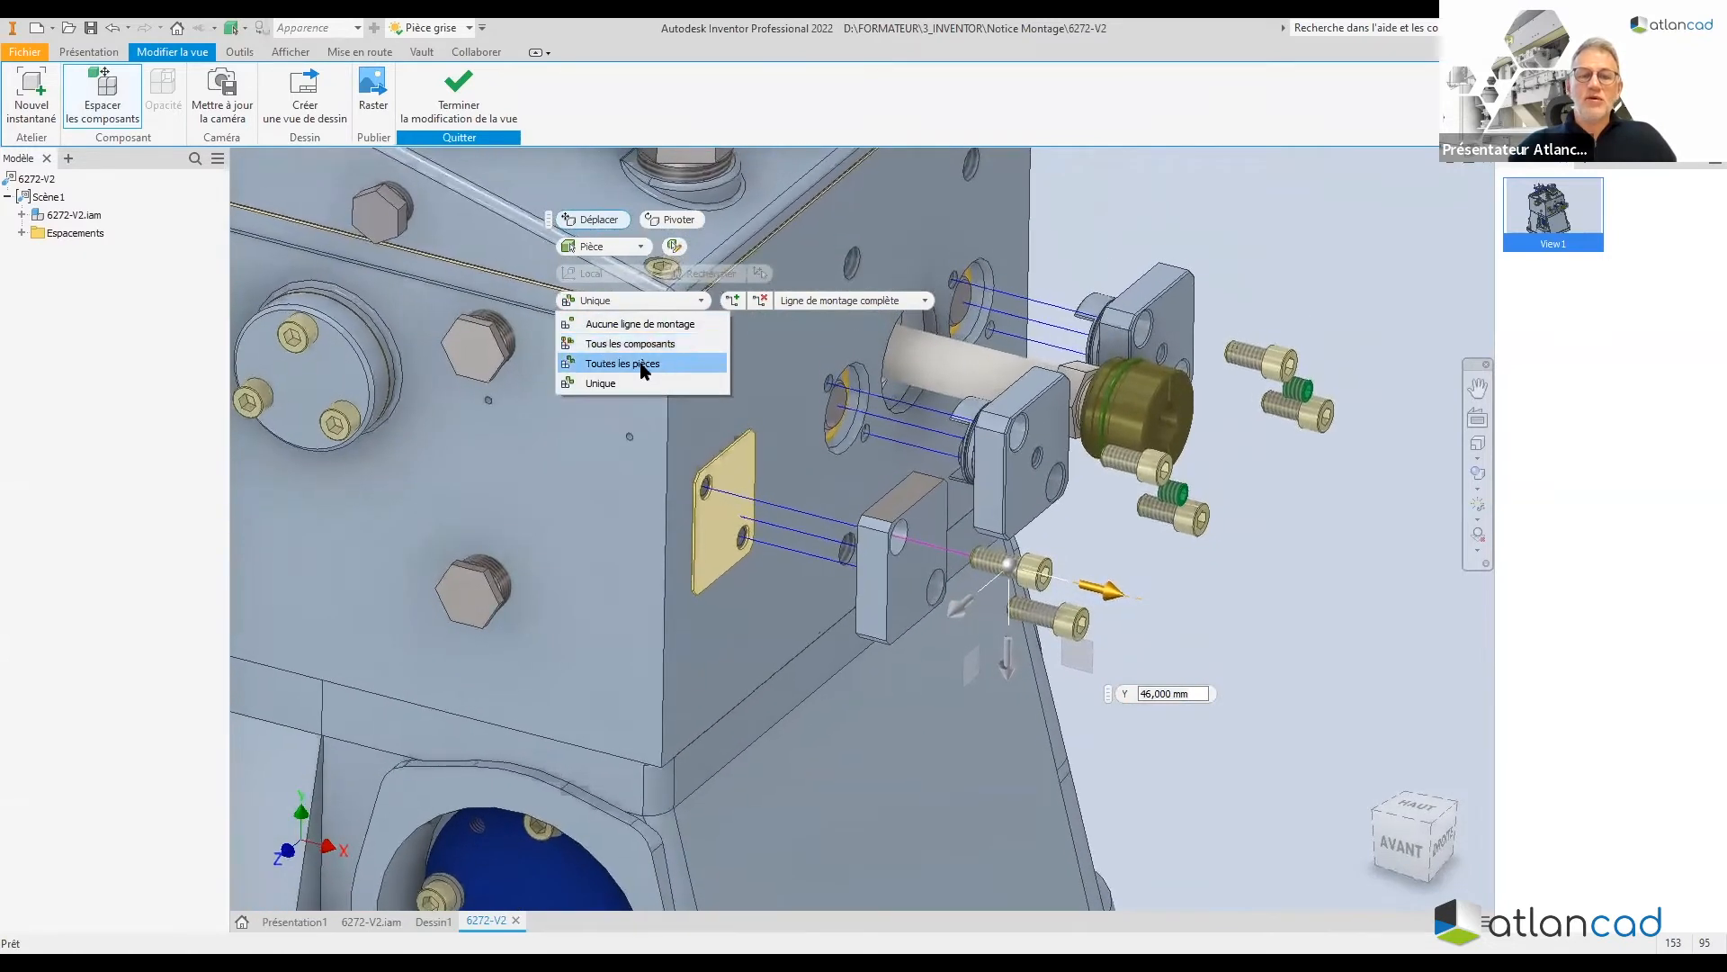
pyautogui.click(623, 364)
pyautogui.scroll(5, 948, 588)
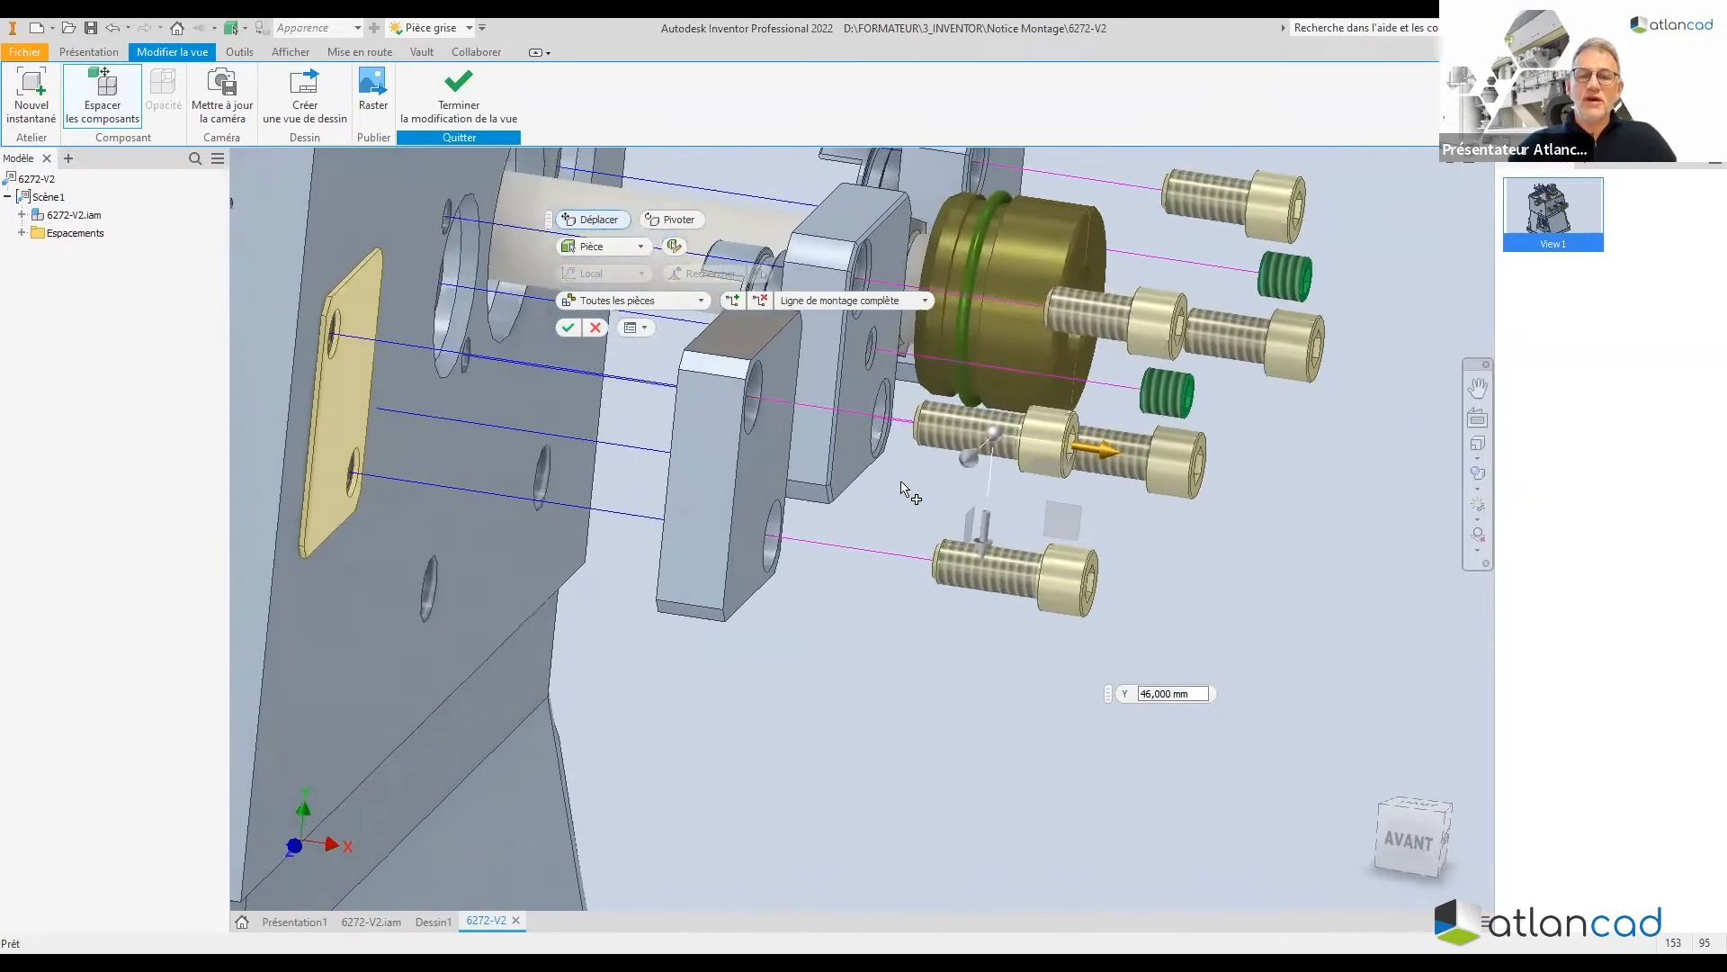
pyautogui.click(653, 302)
pyautogui.click(628, 384)
pyautogui.scroll(-5, 573, 328)
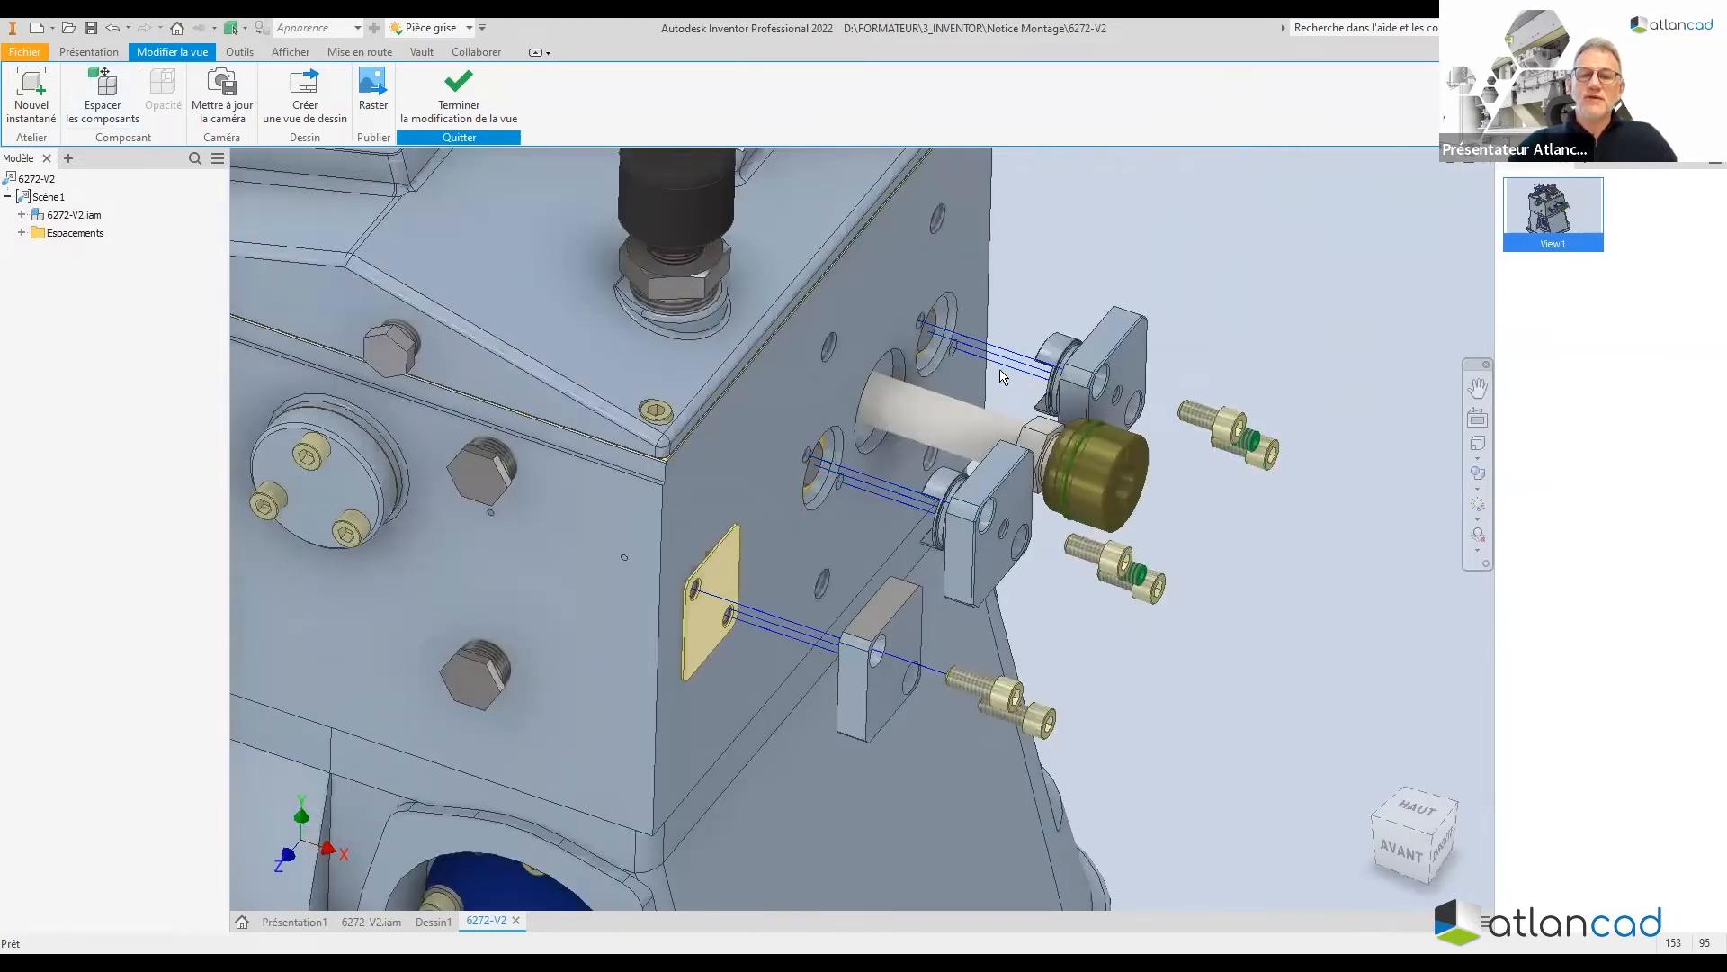
# Hide the trail line segments of the three plates' outward move, and undo the hiding
pyautogui.rightClick(1008, 363)
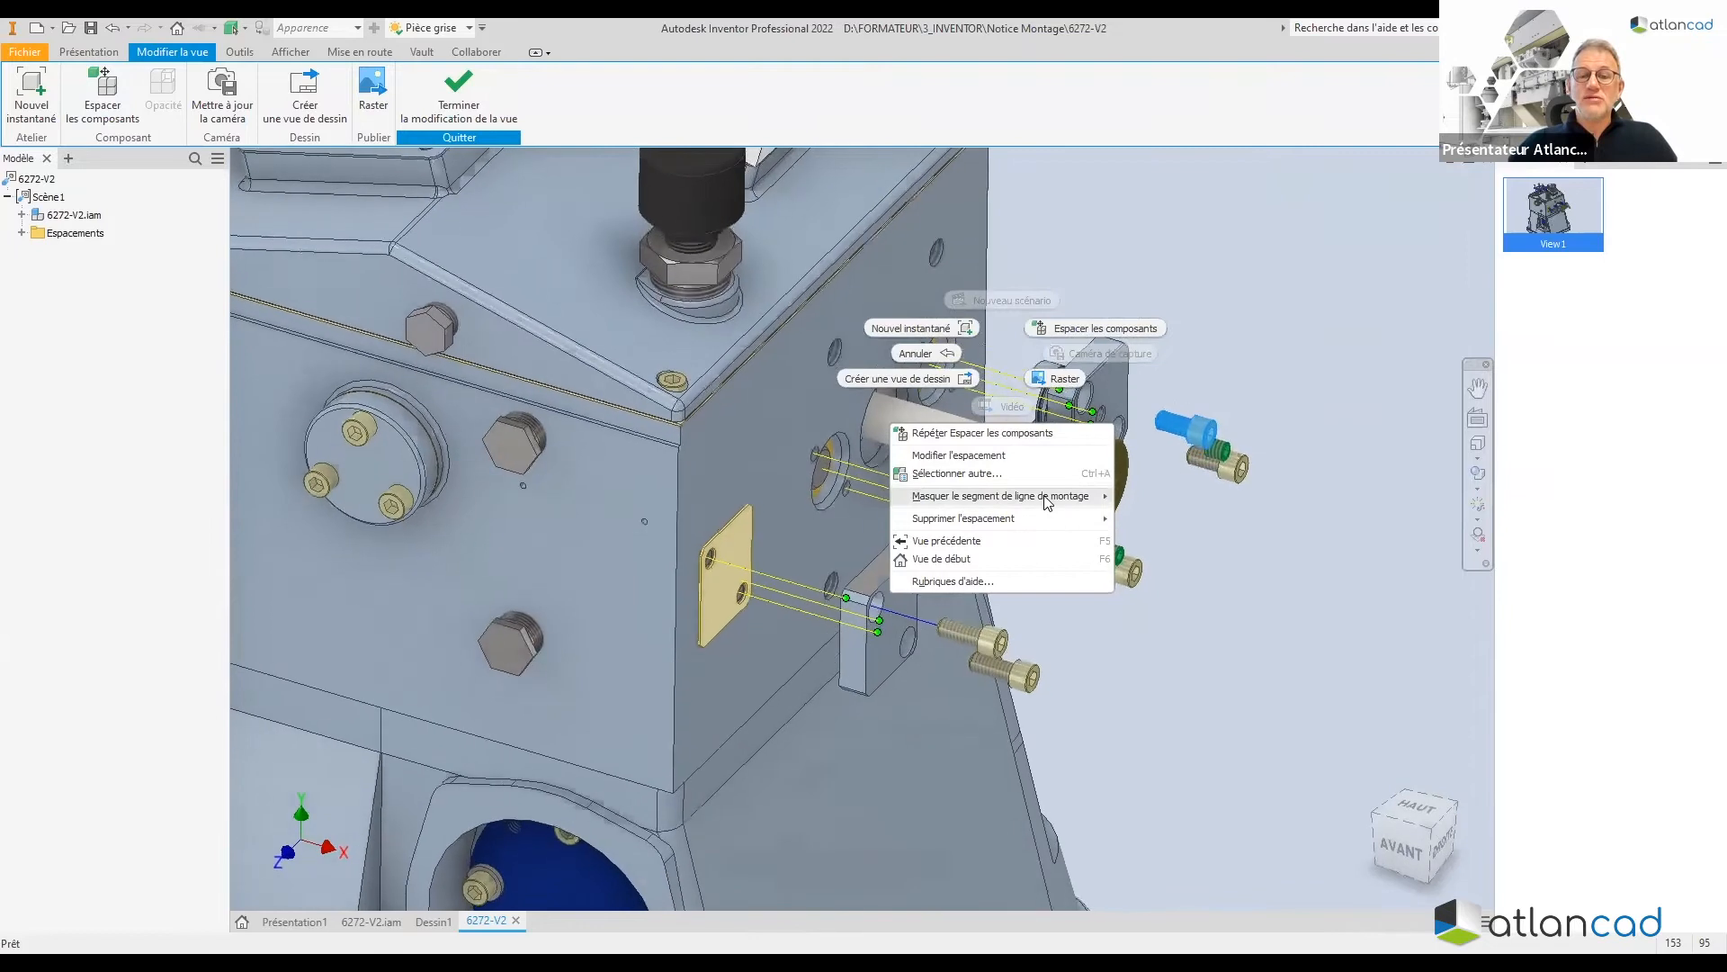
pyautogui.moveTo(1093, 496)
pyautogui.click(1152, 514)
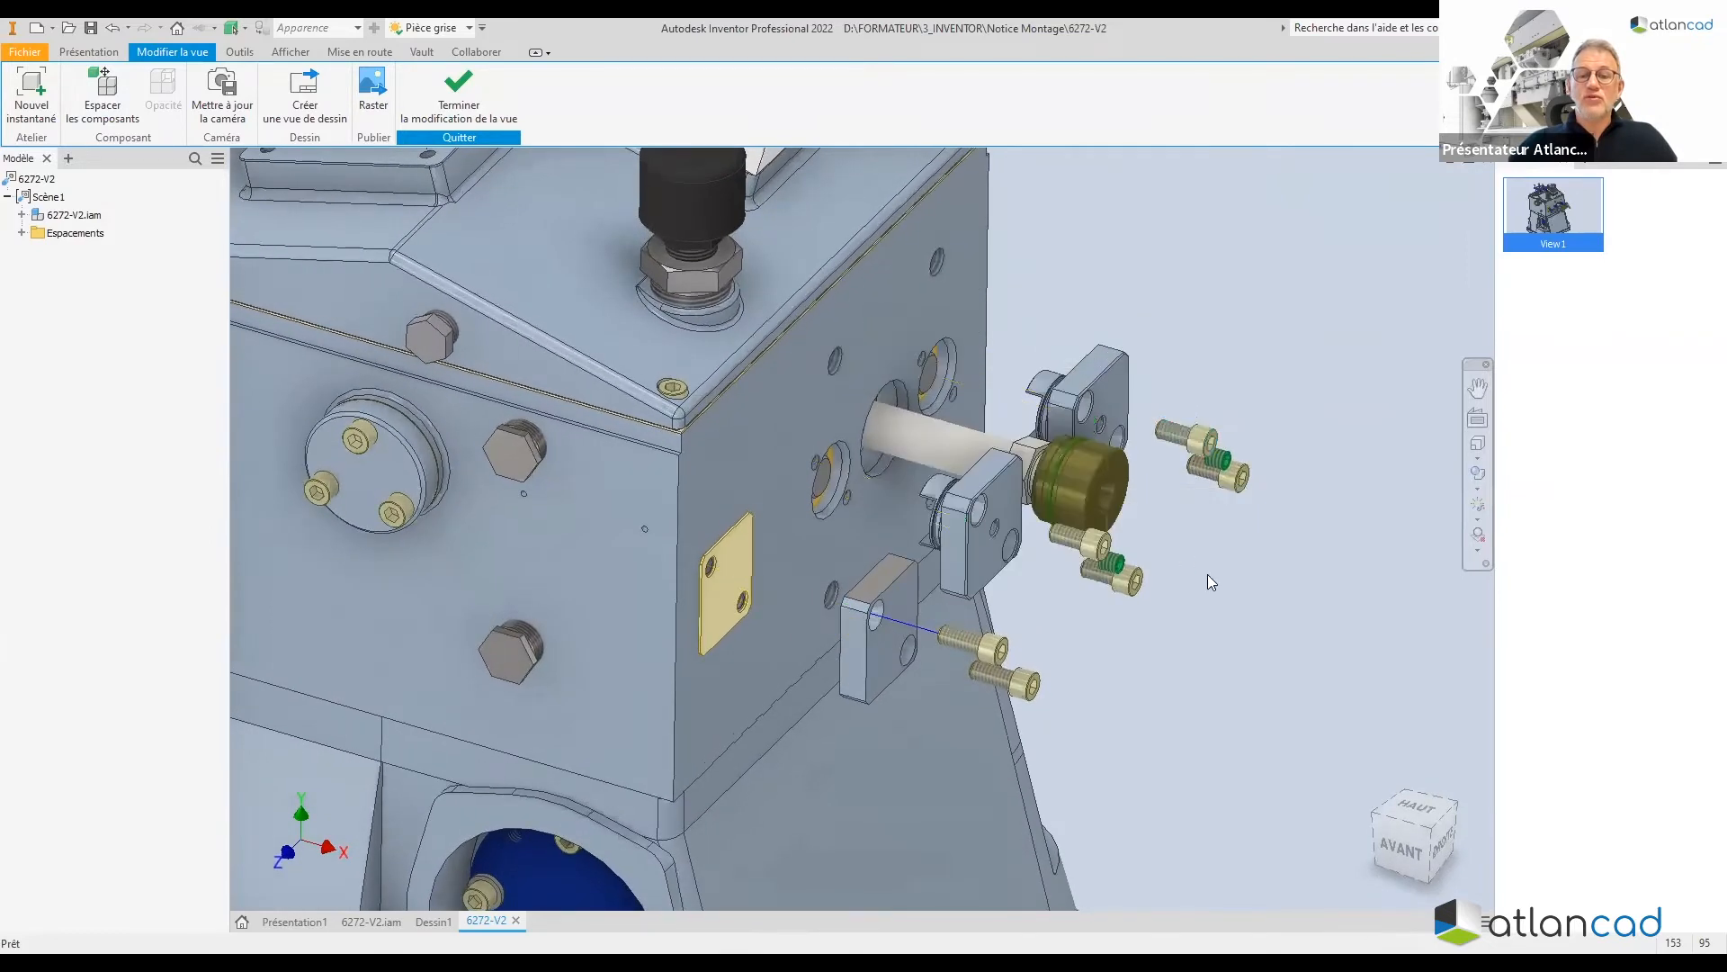
pyautogui.click(113, 27)
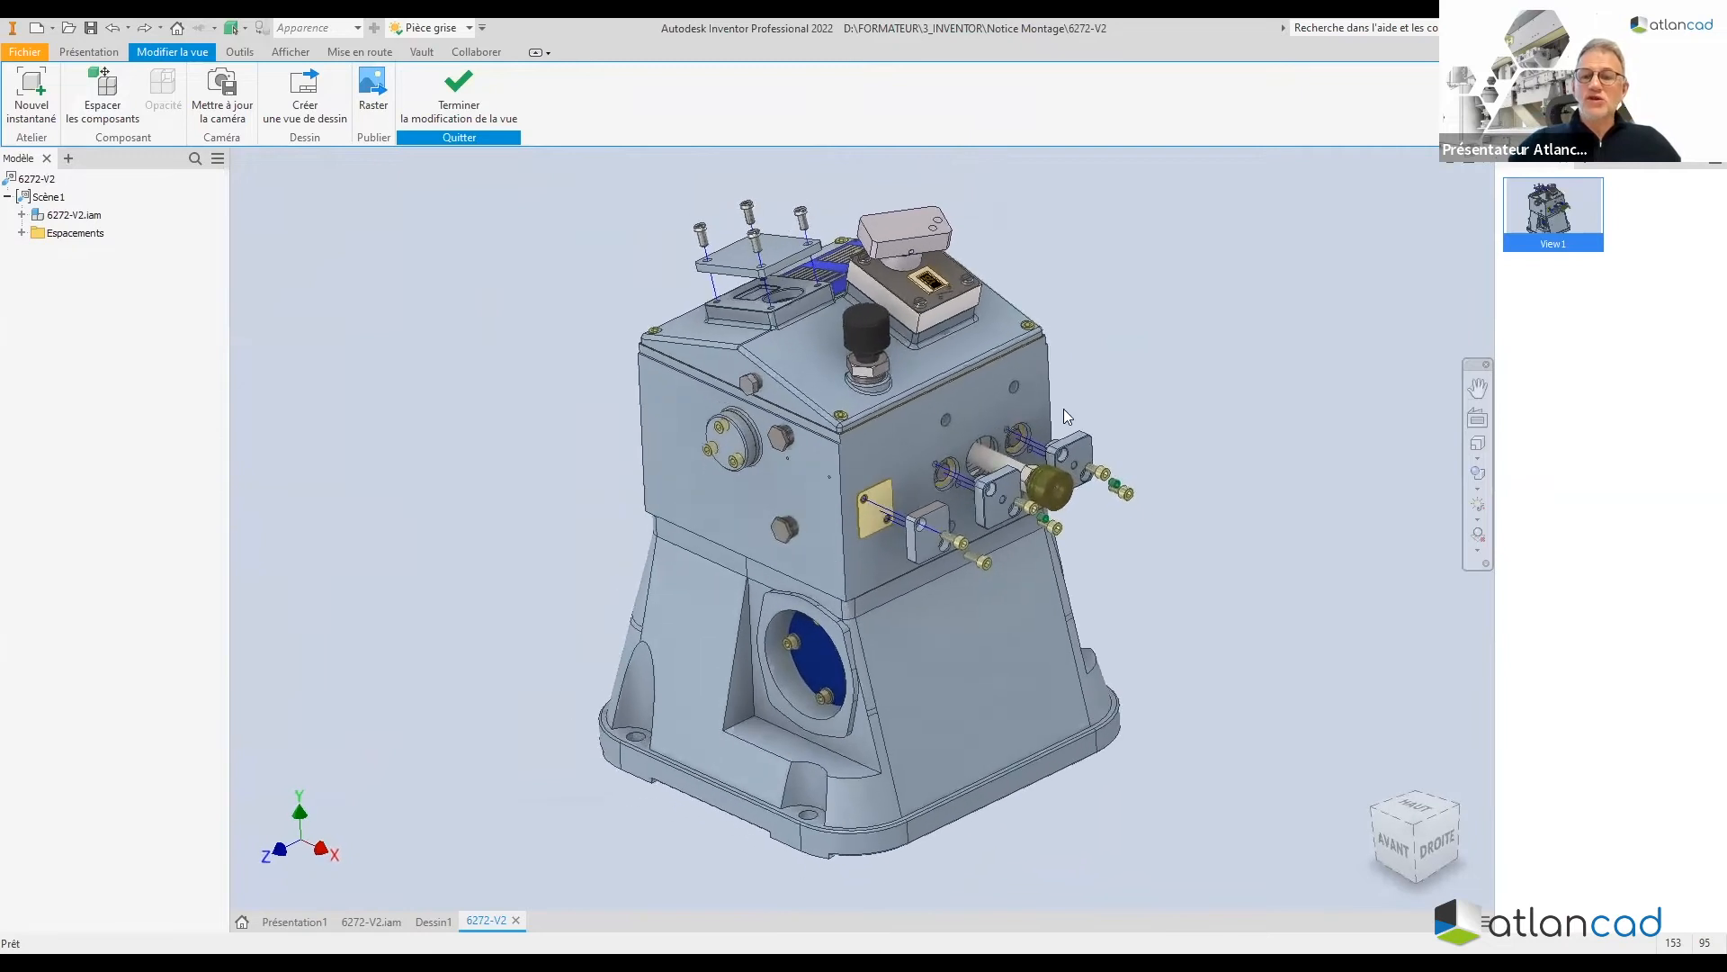
# Switch the model display to perspective projection and finish editing snapshot View1
pyautogui.click(1478, 455)
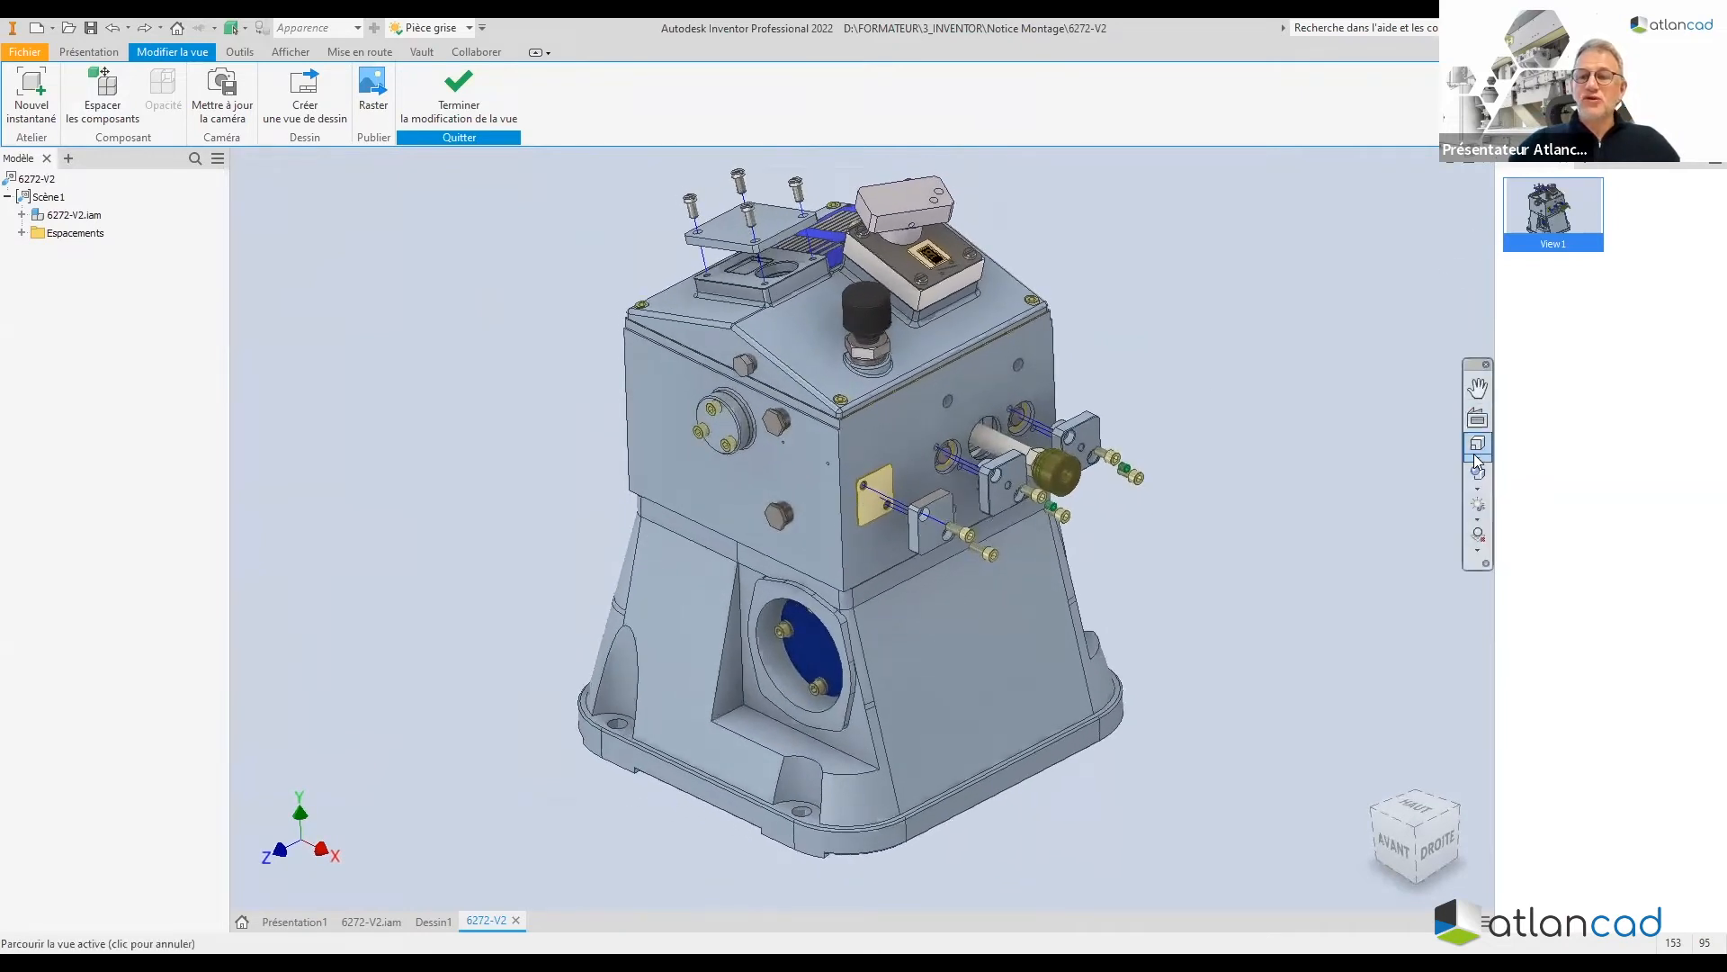
pyautogui.click(1475, 457)
pyautogui.click(1393, 493)
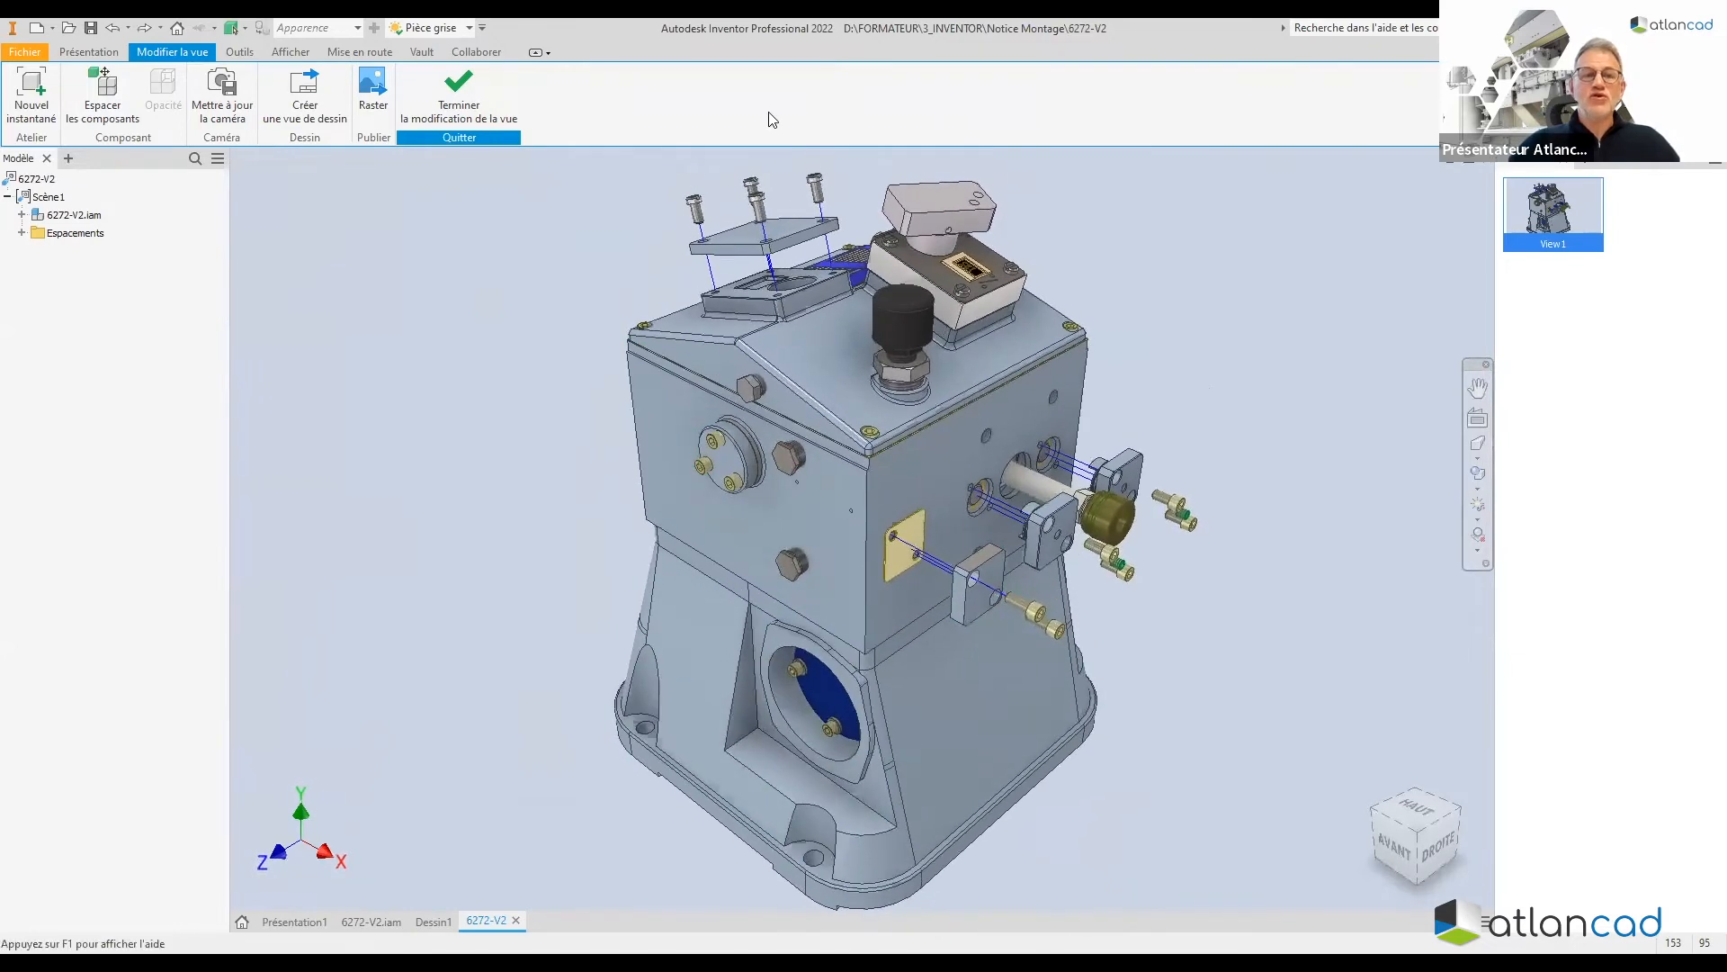
pyautogui.click(460, 90)
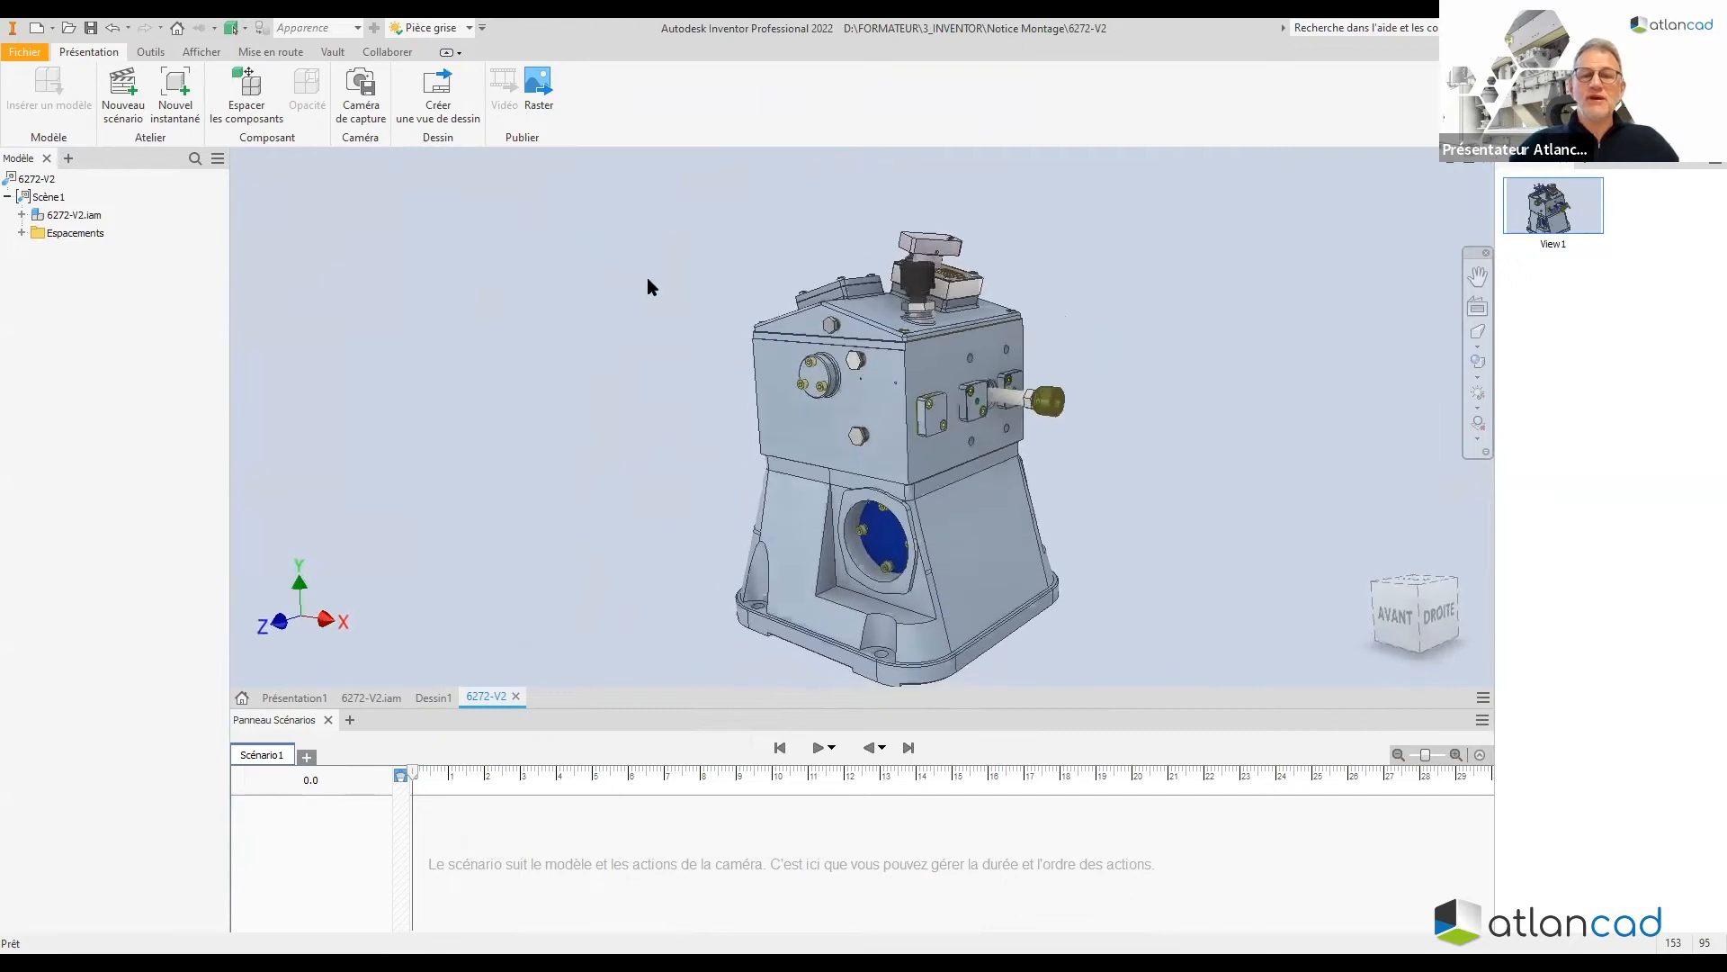
# Create a second snapshot from the assembled state of the model, and switch the display to orthographic projection
pyautogui.click(175, 85)
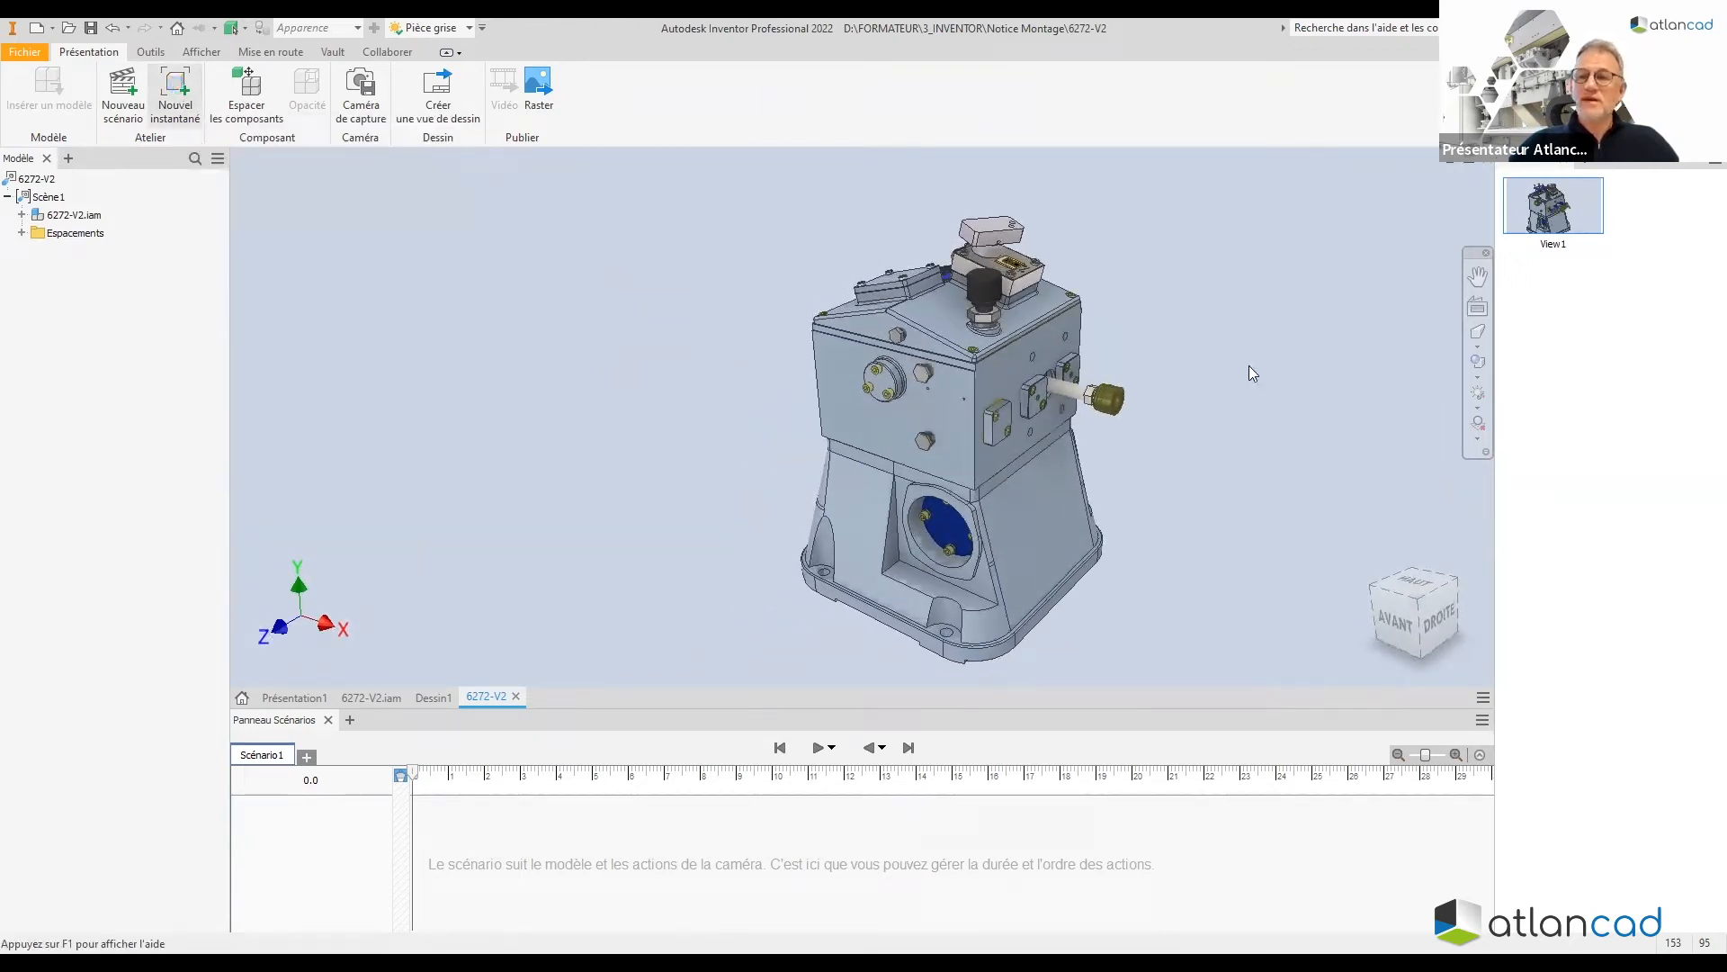
pyautogui.click(1440, 622)
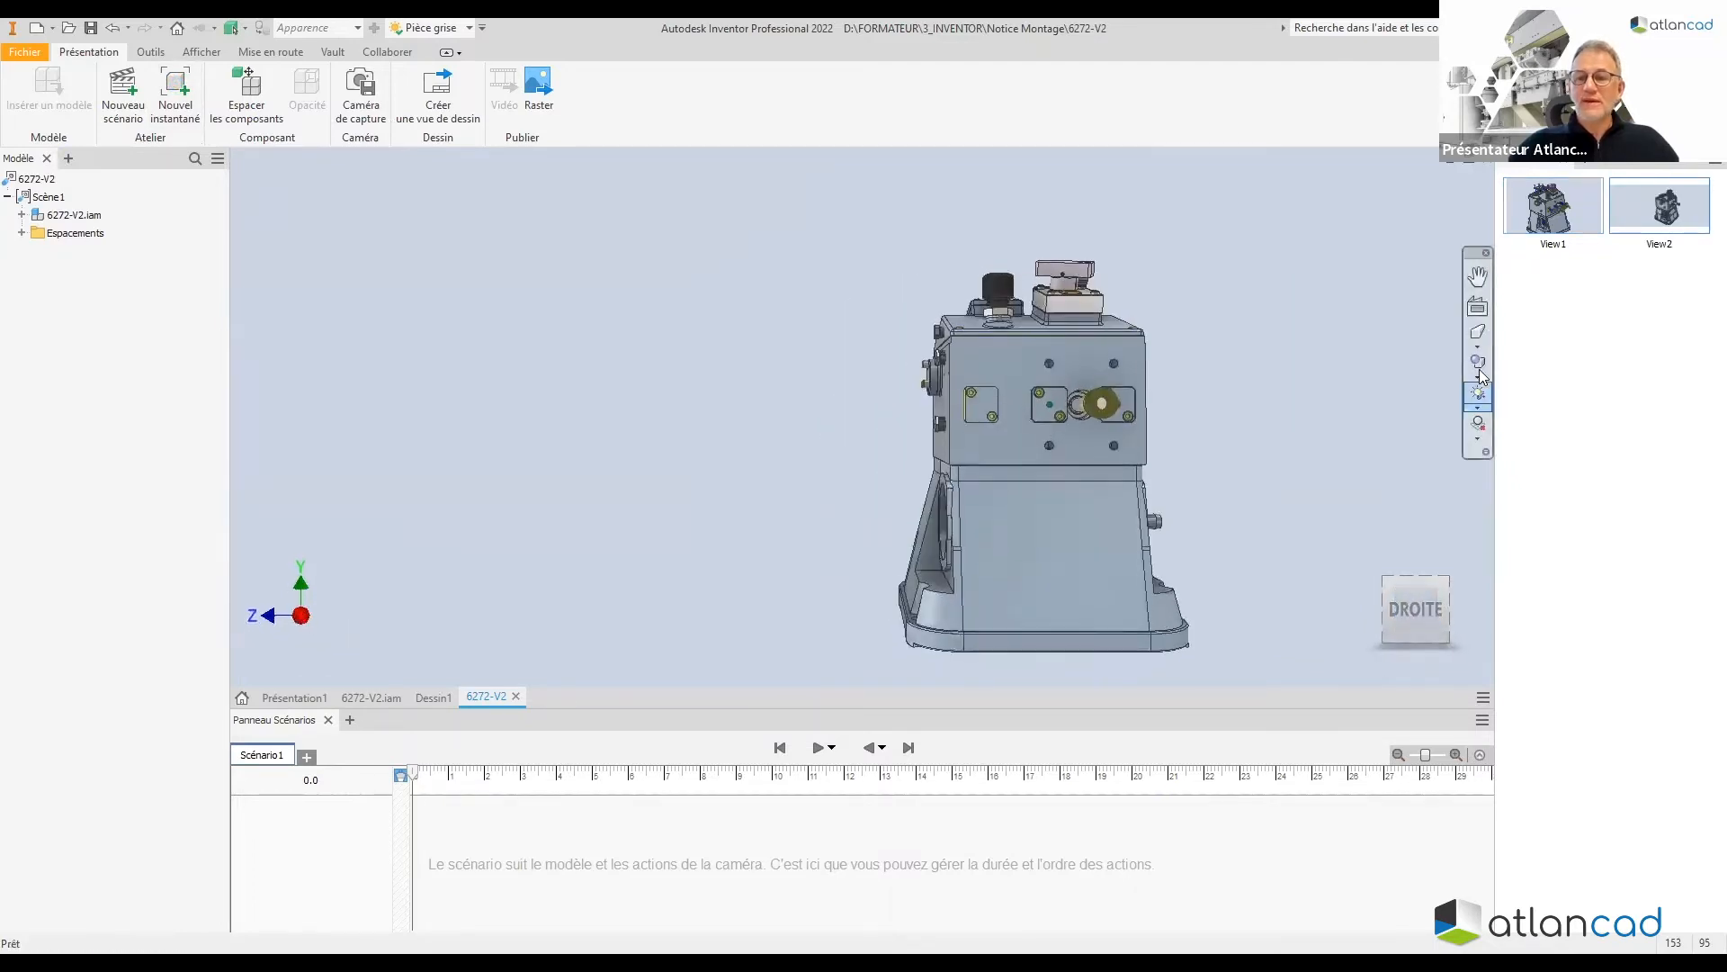
pyautogui.click(1477, 346)
pyautogui.click(1401, 362)
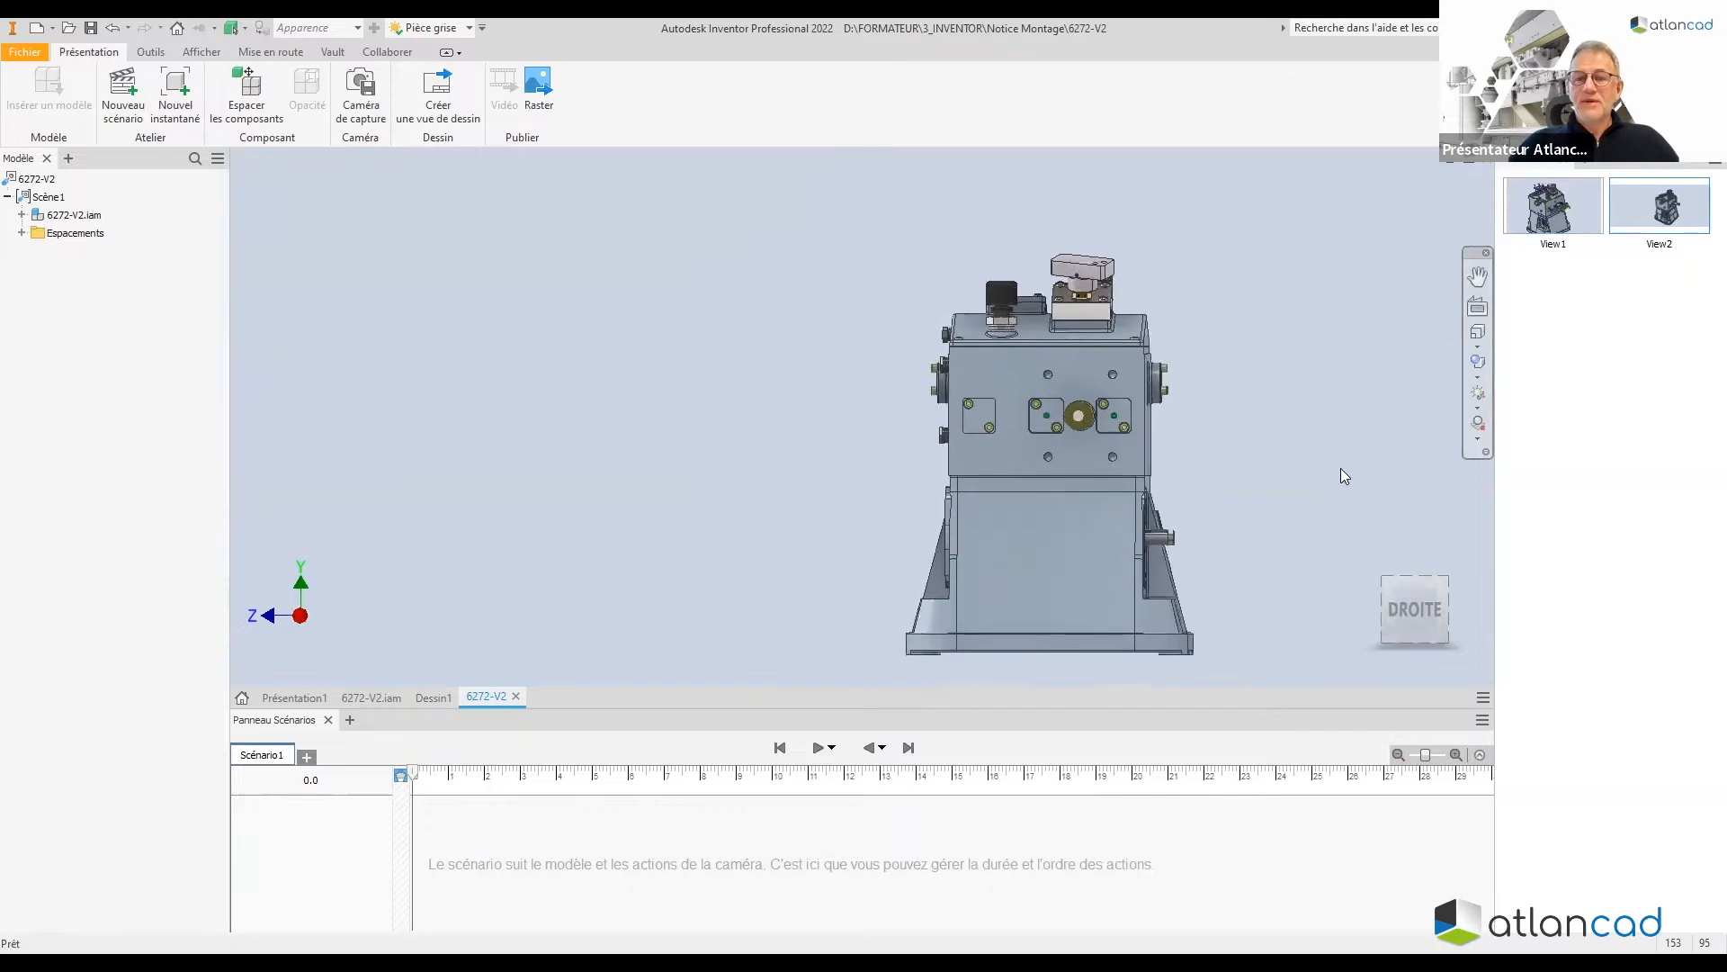
# Hide the main housing and the two loose plugs so that the internal mechanism is exposed
pyautogui.click(1446, 579)
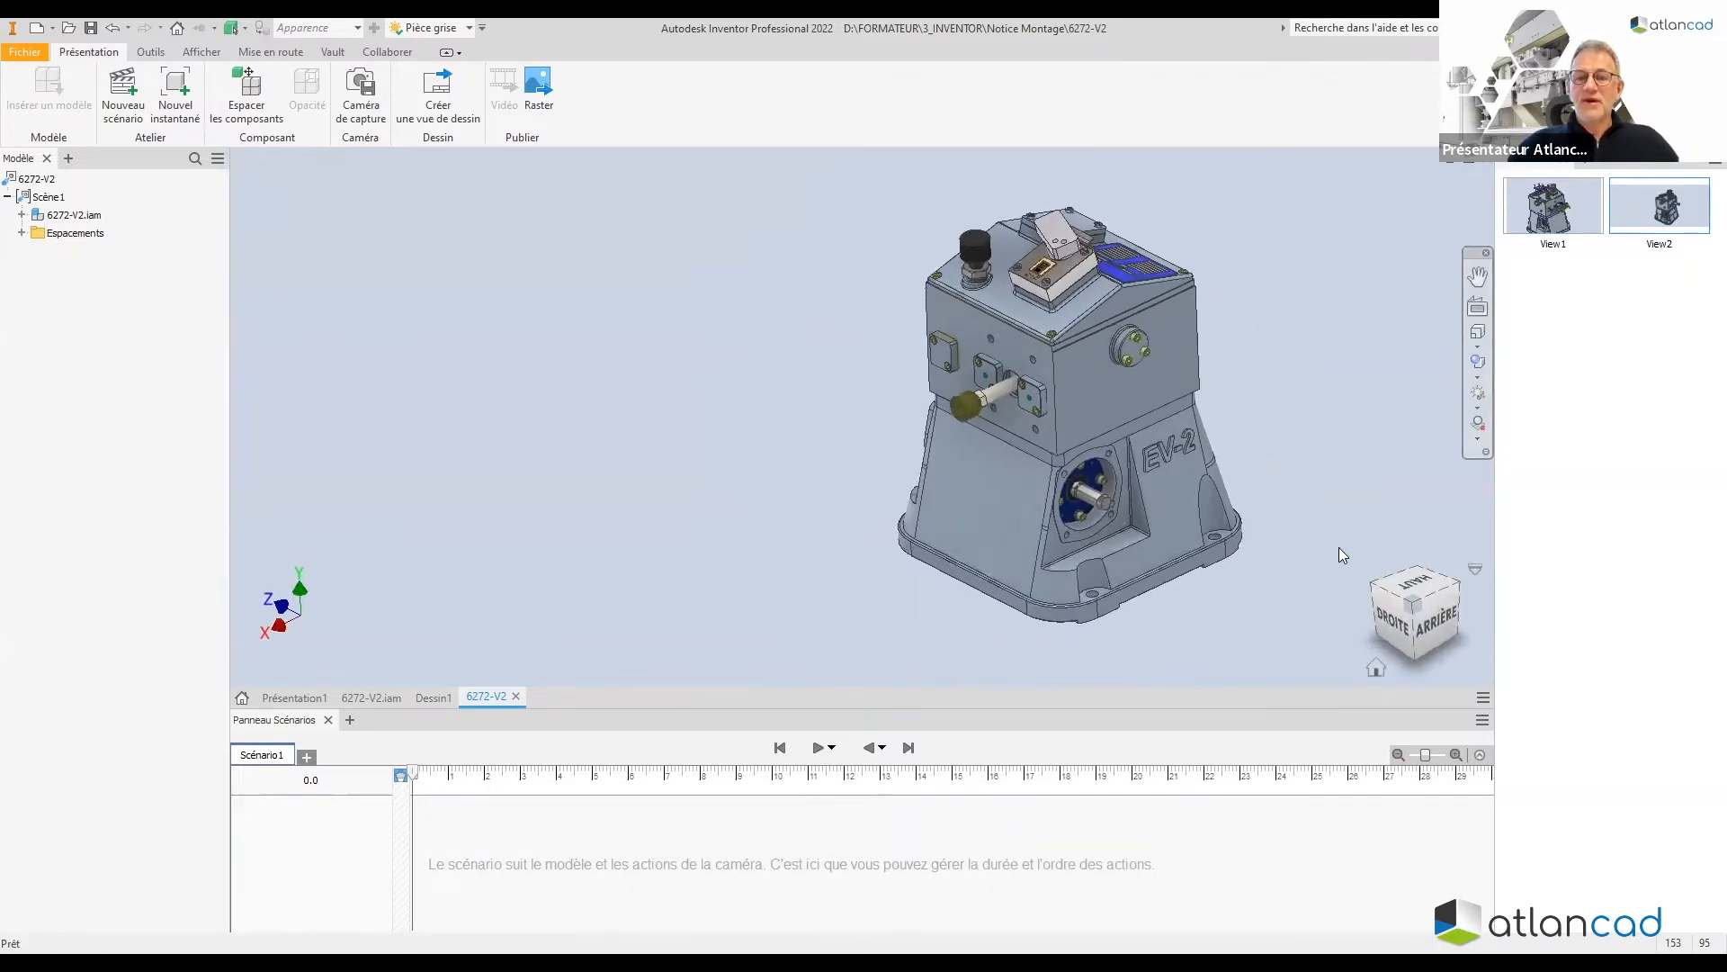
pyautogui.rightClick(1136, 414)
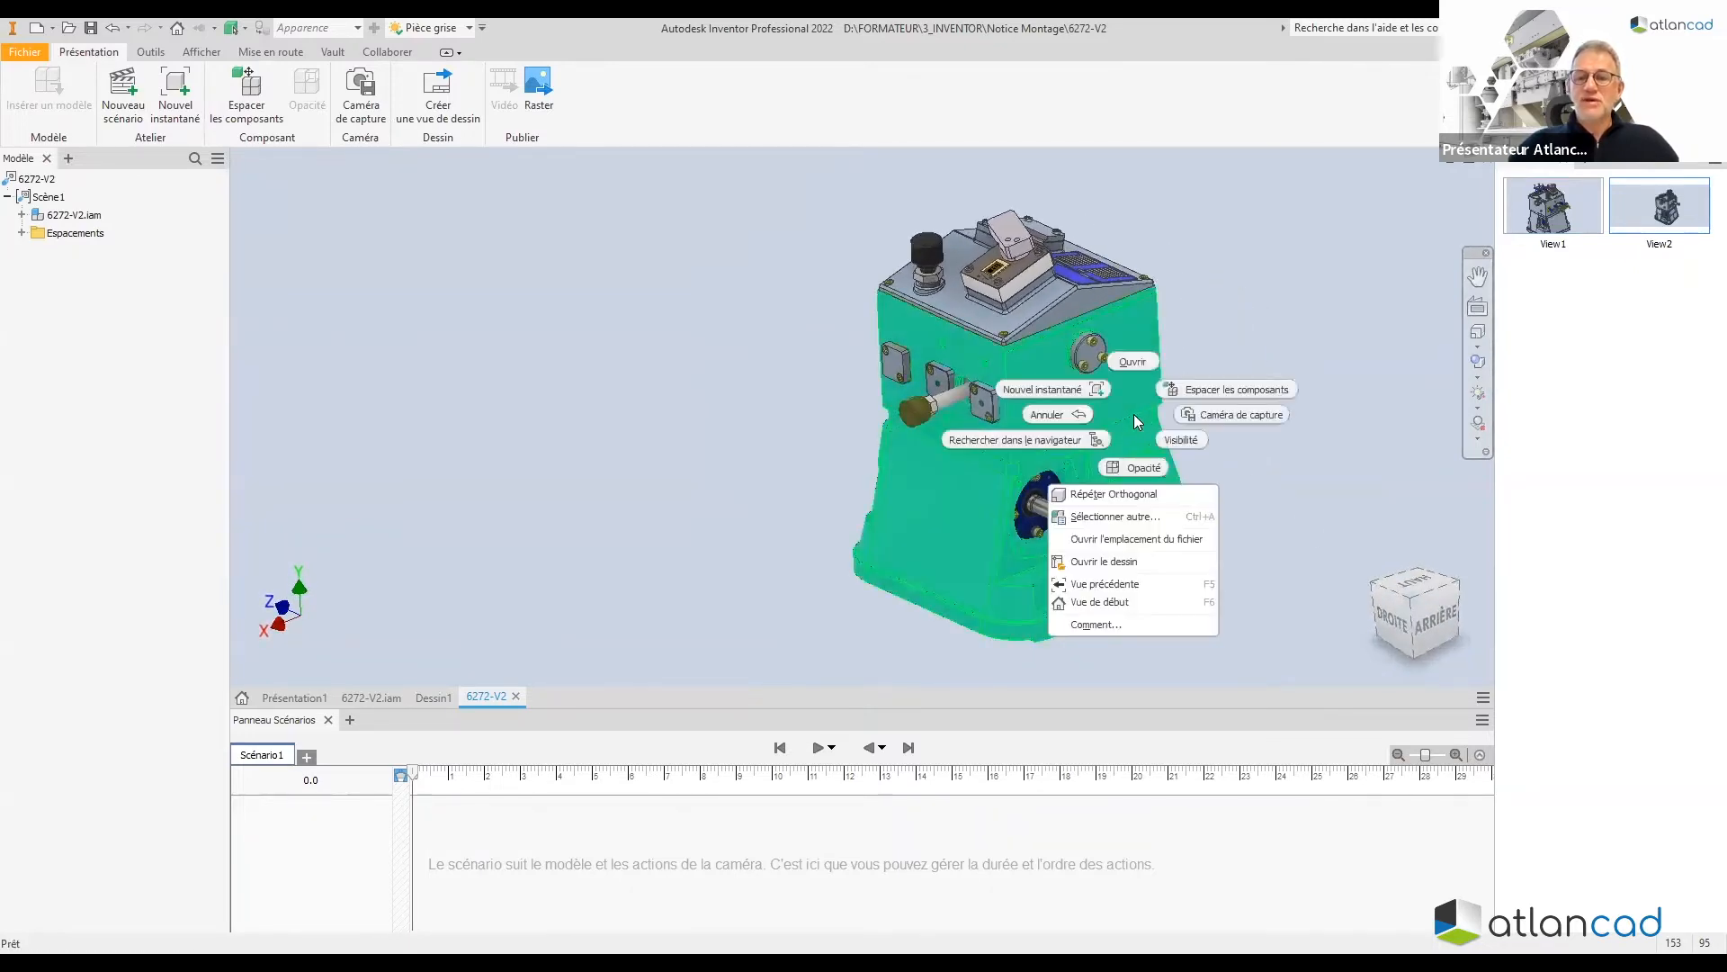
pyautogui.click(1181, 439)
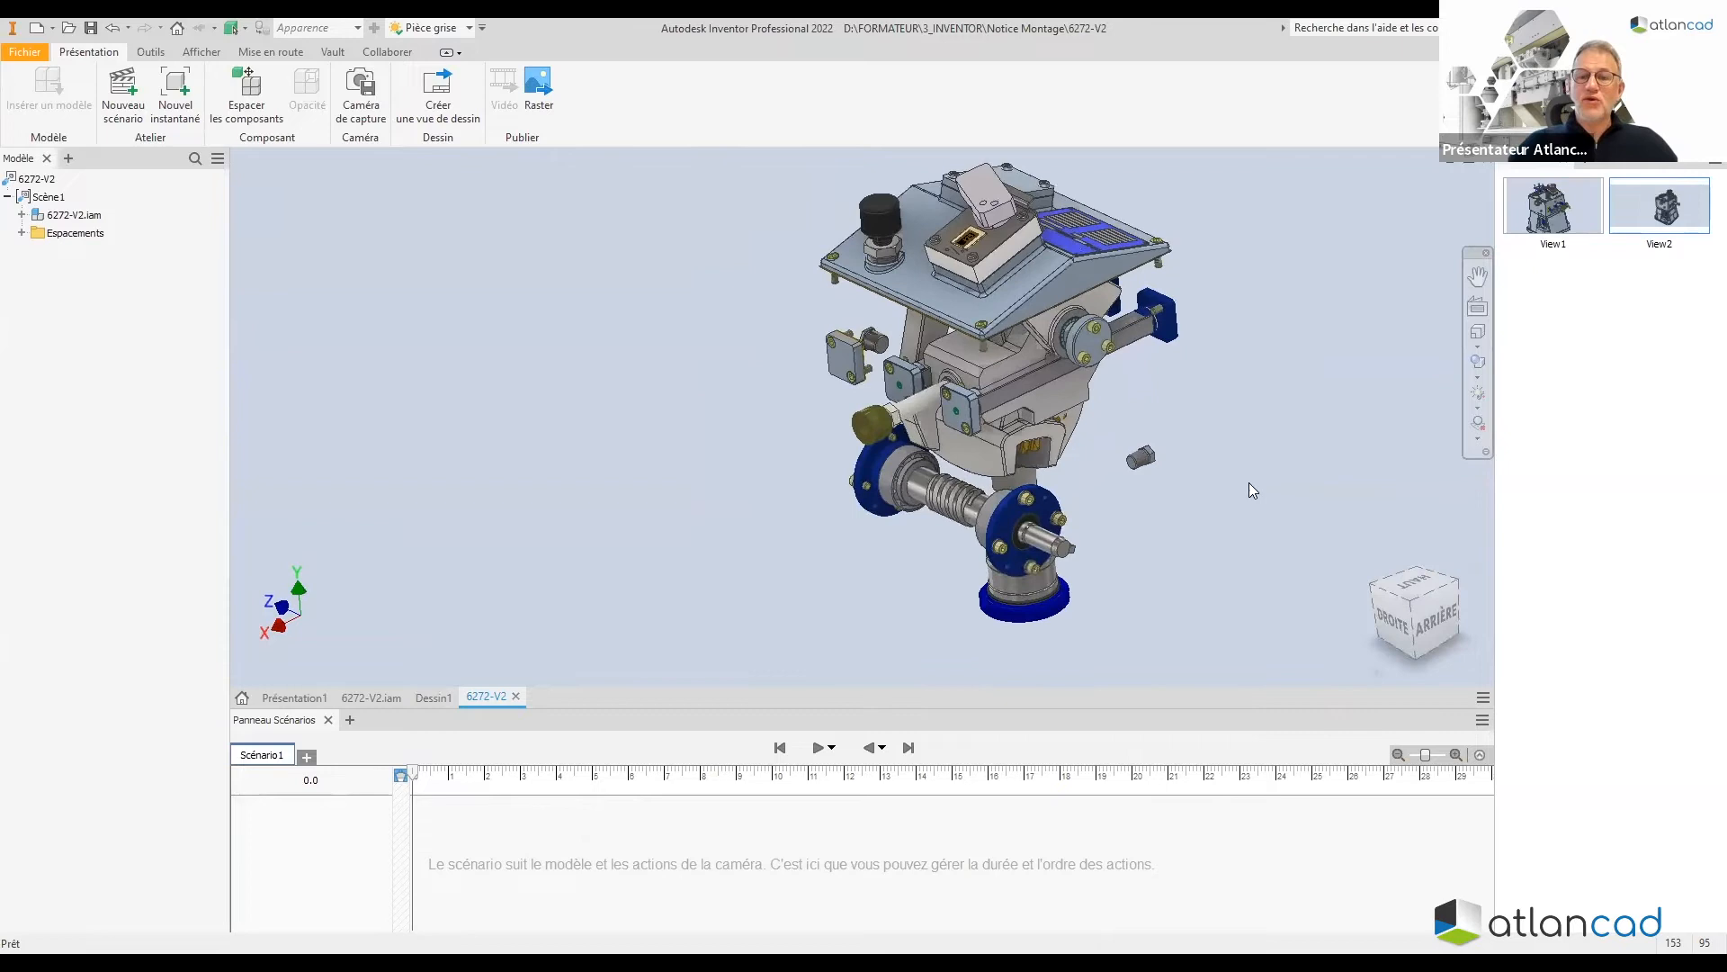
pyautogui.click(1148, 452)
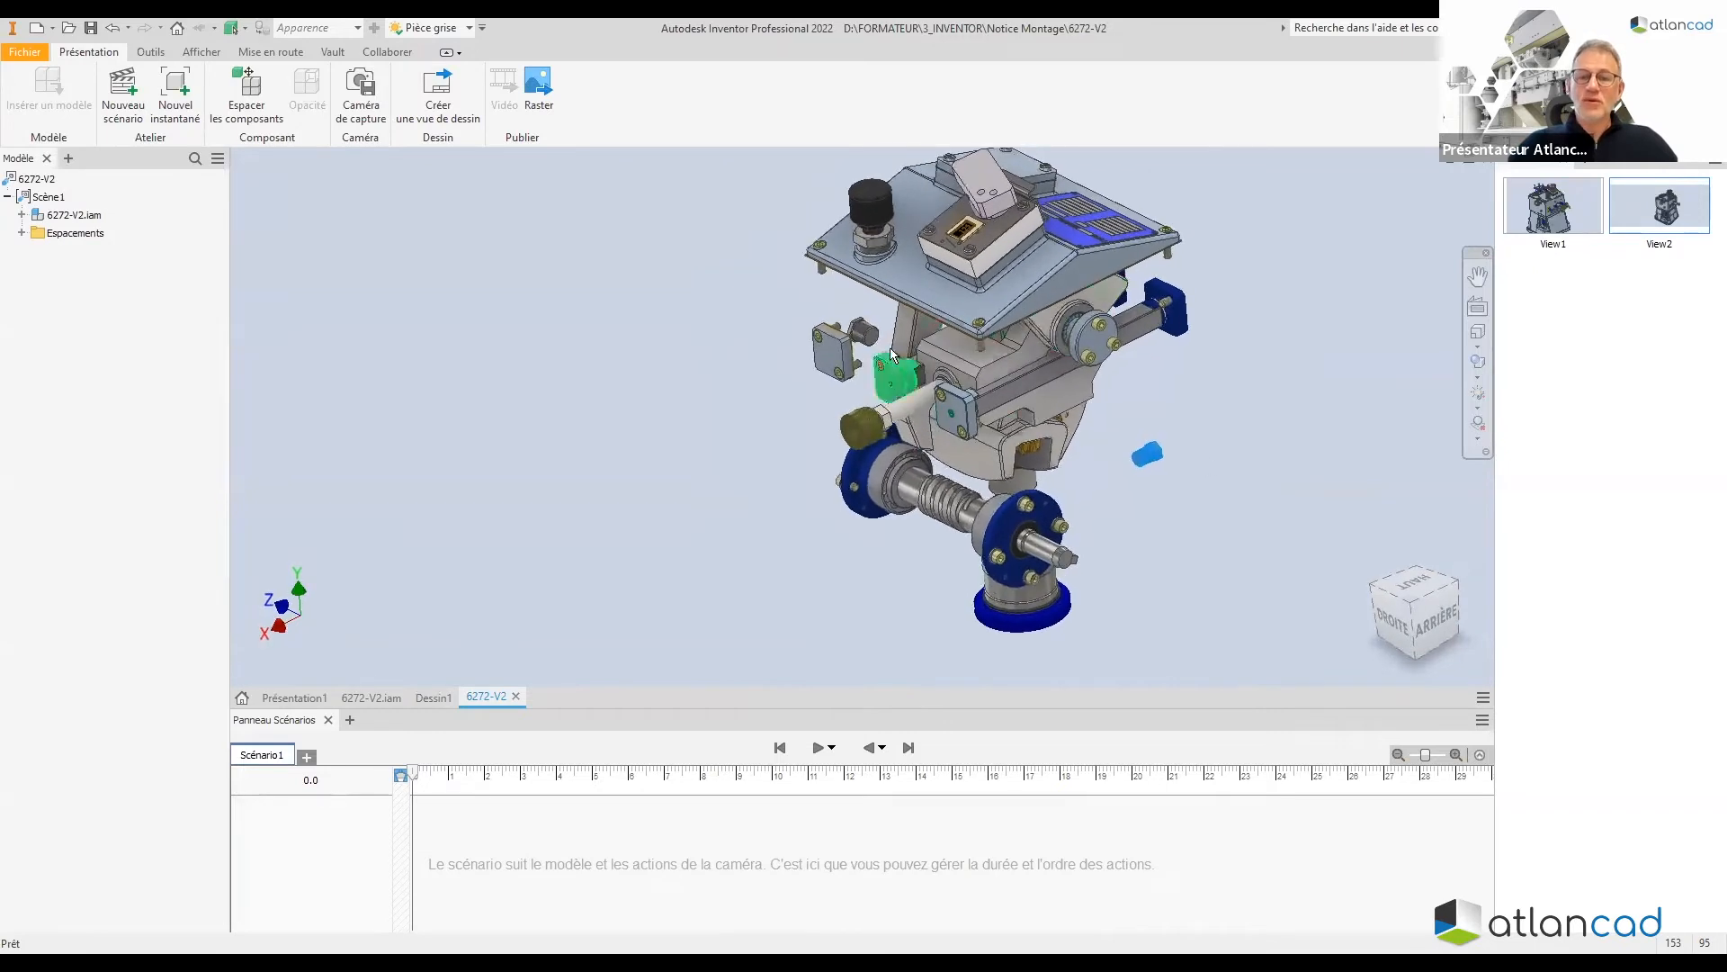
pyautogui.rightClick(878, 331)
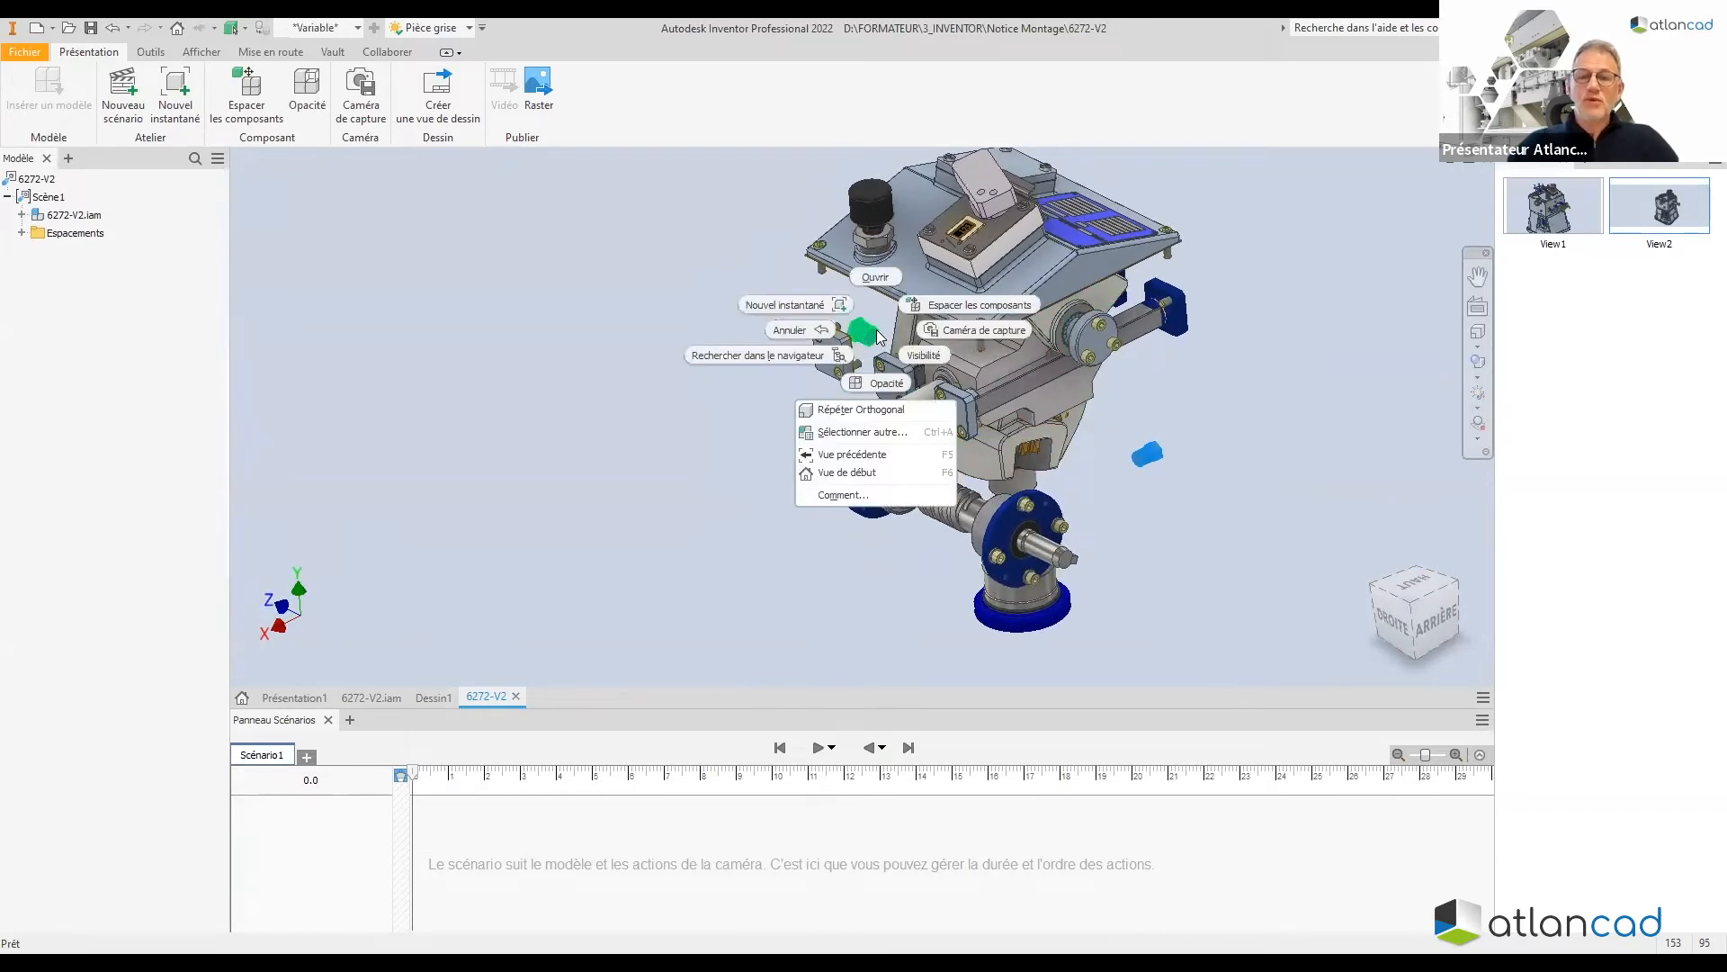
pyautogui.click(927, 354)
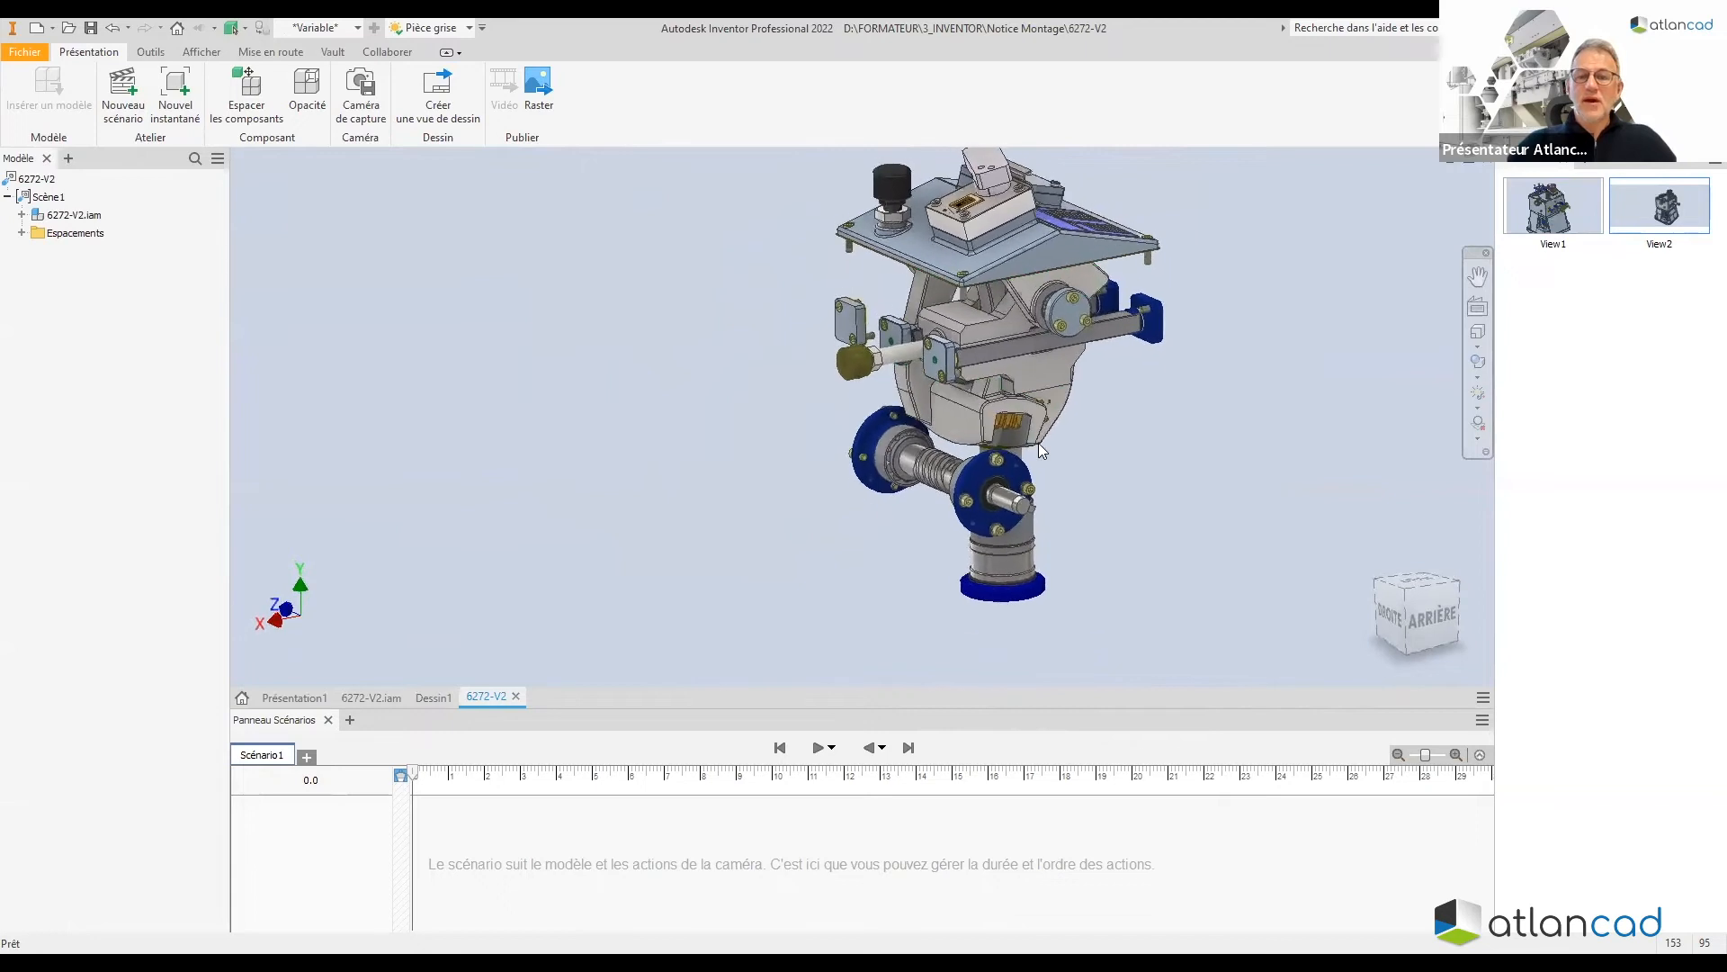
# Apply the Acier appearance to all visible components of the exposed mechanism in the scene
pyautogui.click(1166, 439)
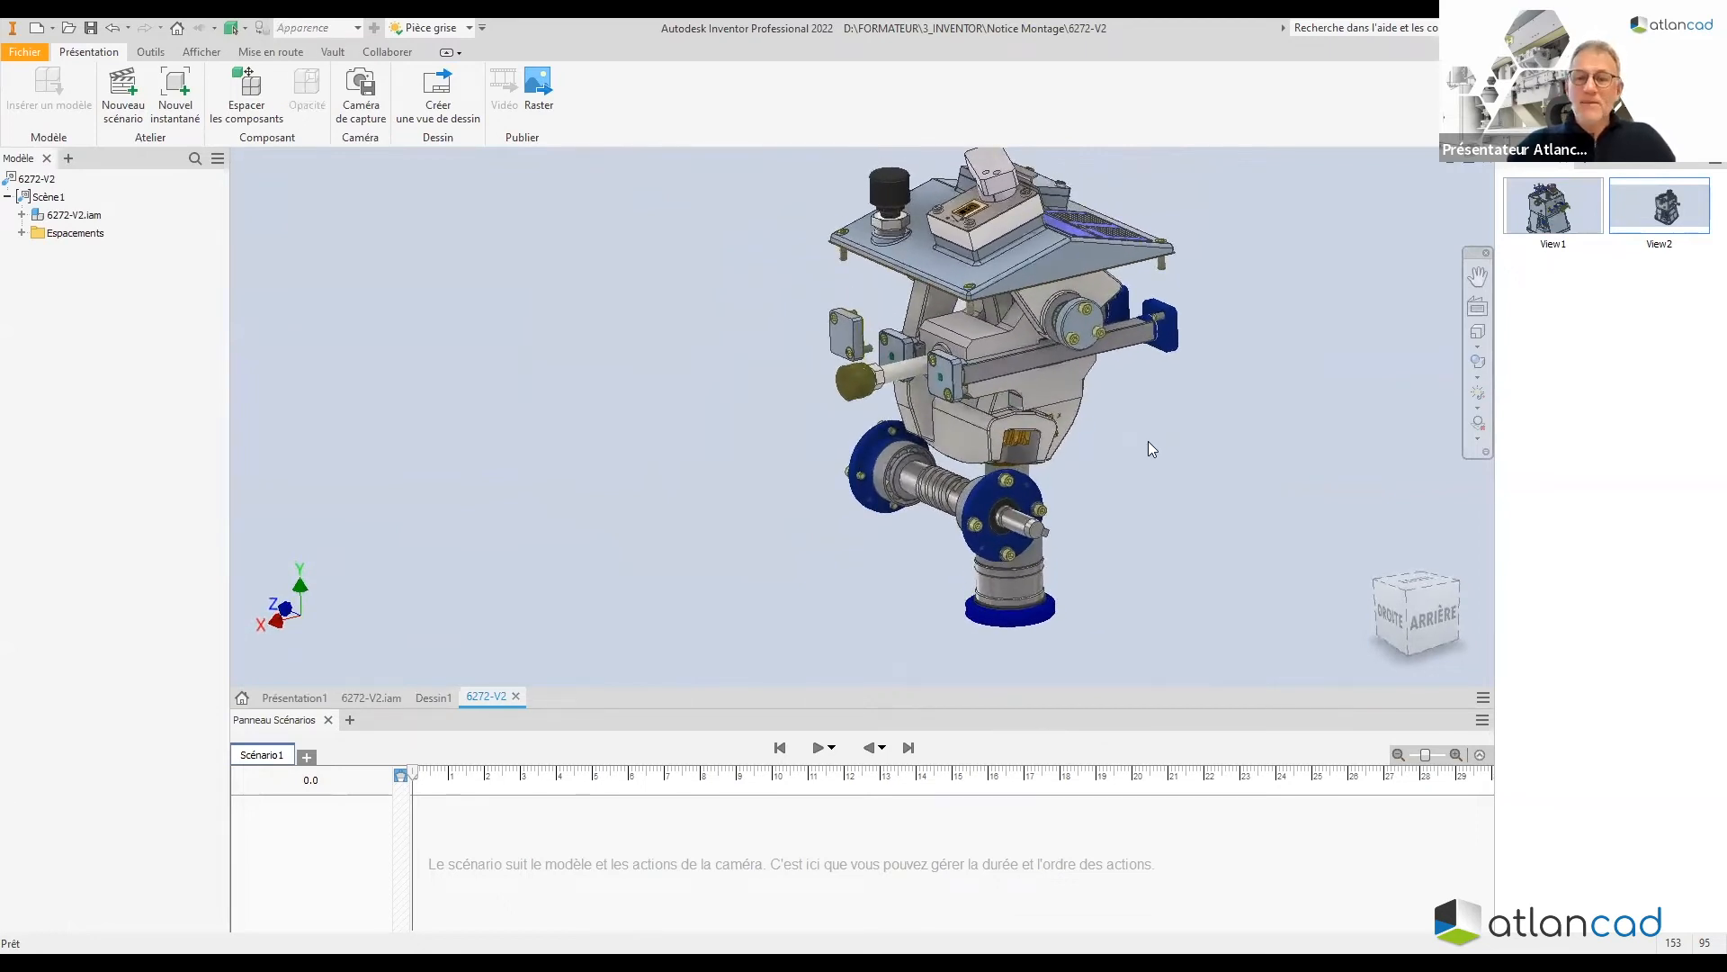
pyautogui.click(1439, 625)
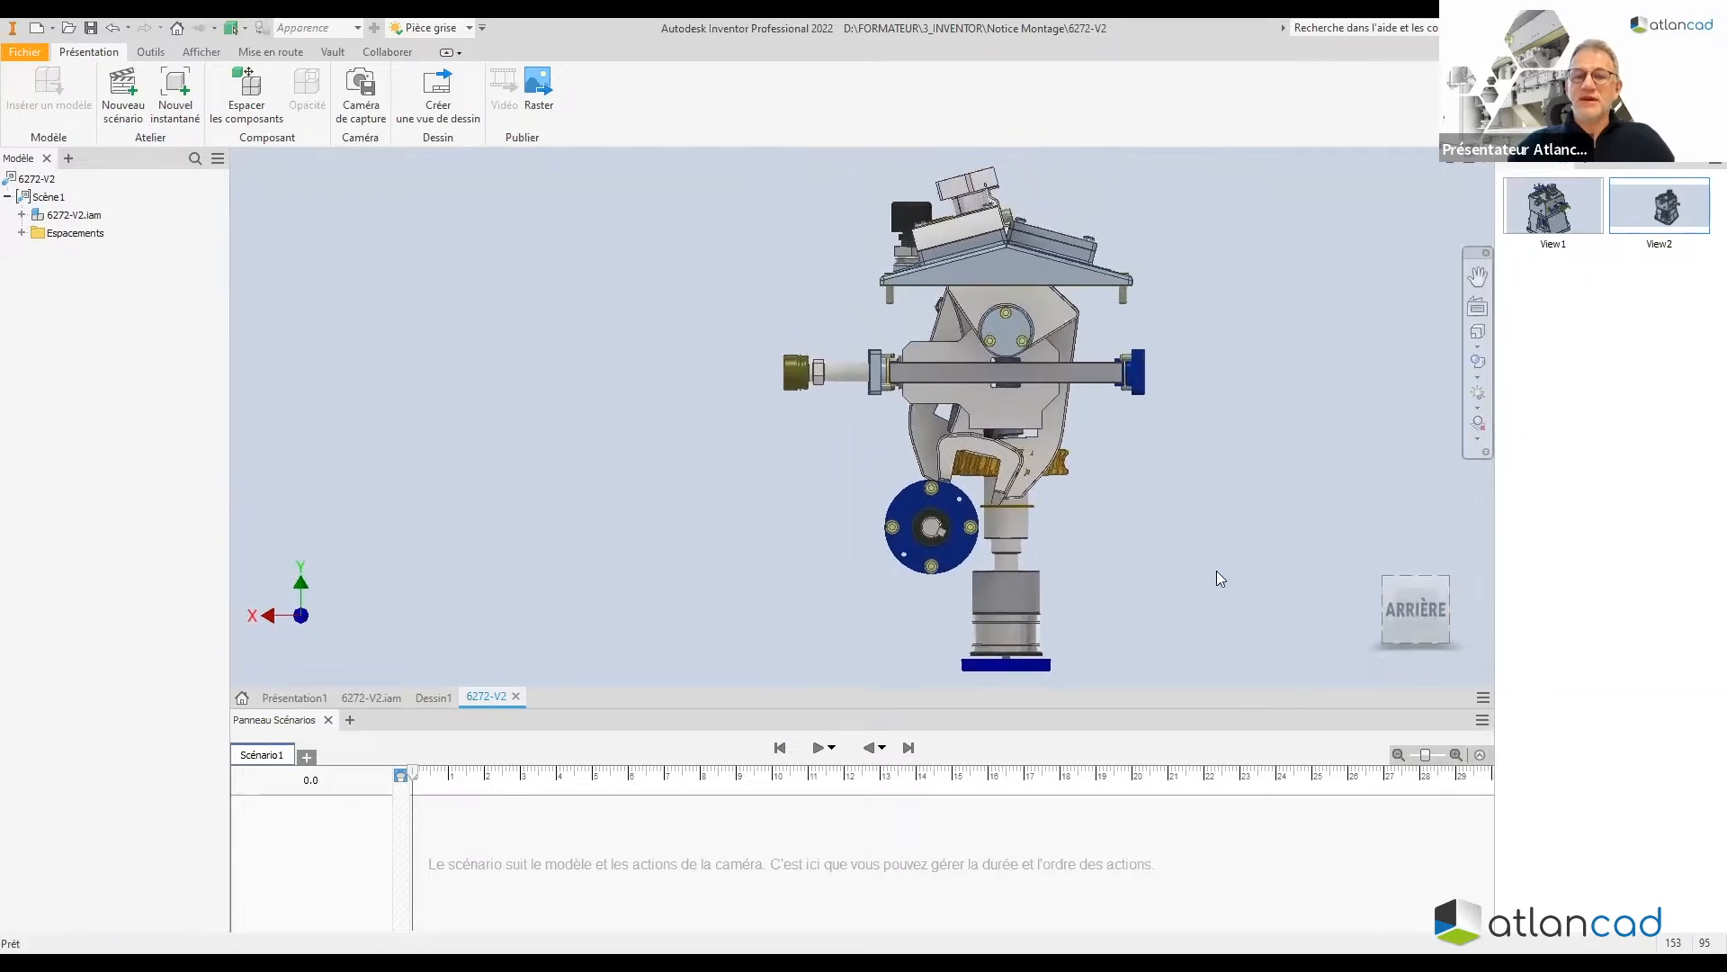
pyautogui.moveTo(1196, 643); pyautogui.dragTo(771, 172)
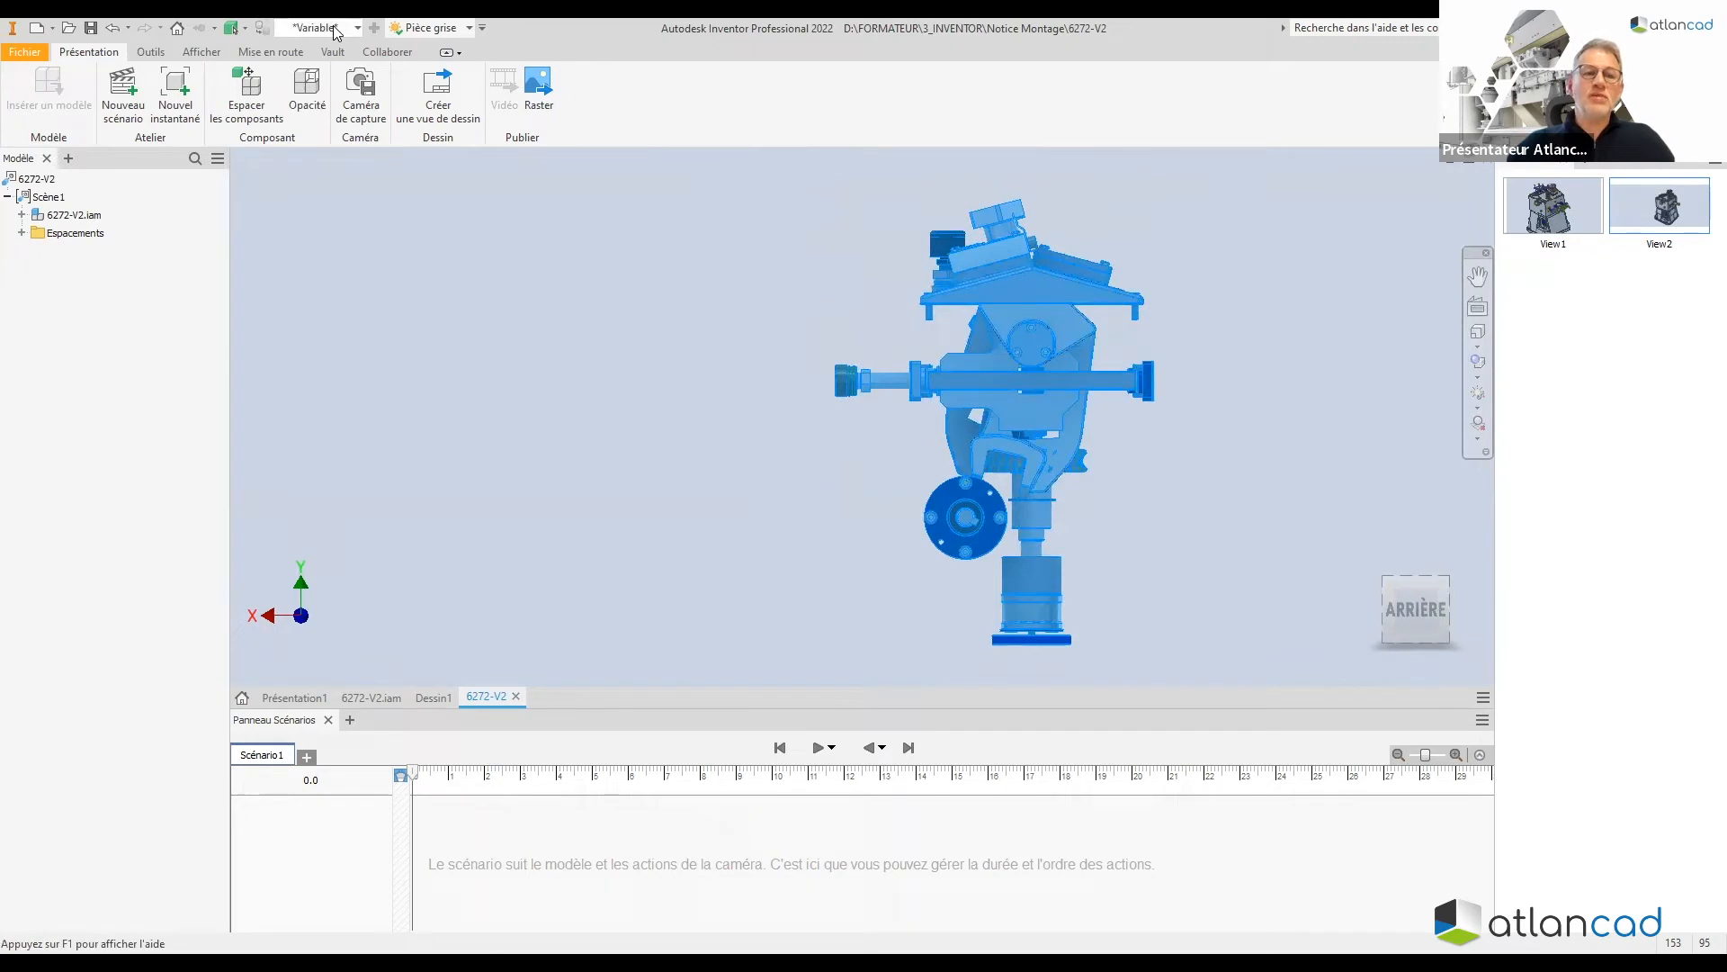
pyautogui.click(344, 32)
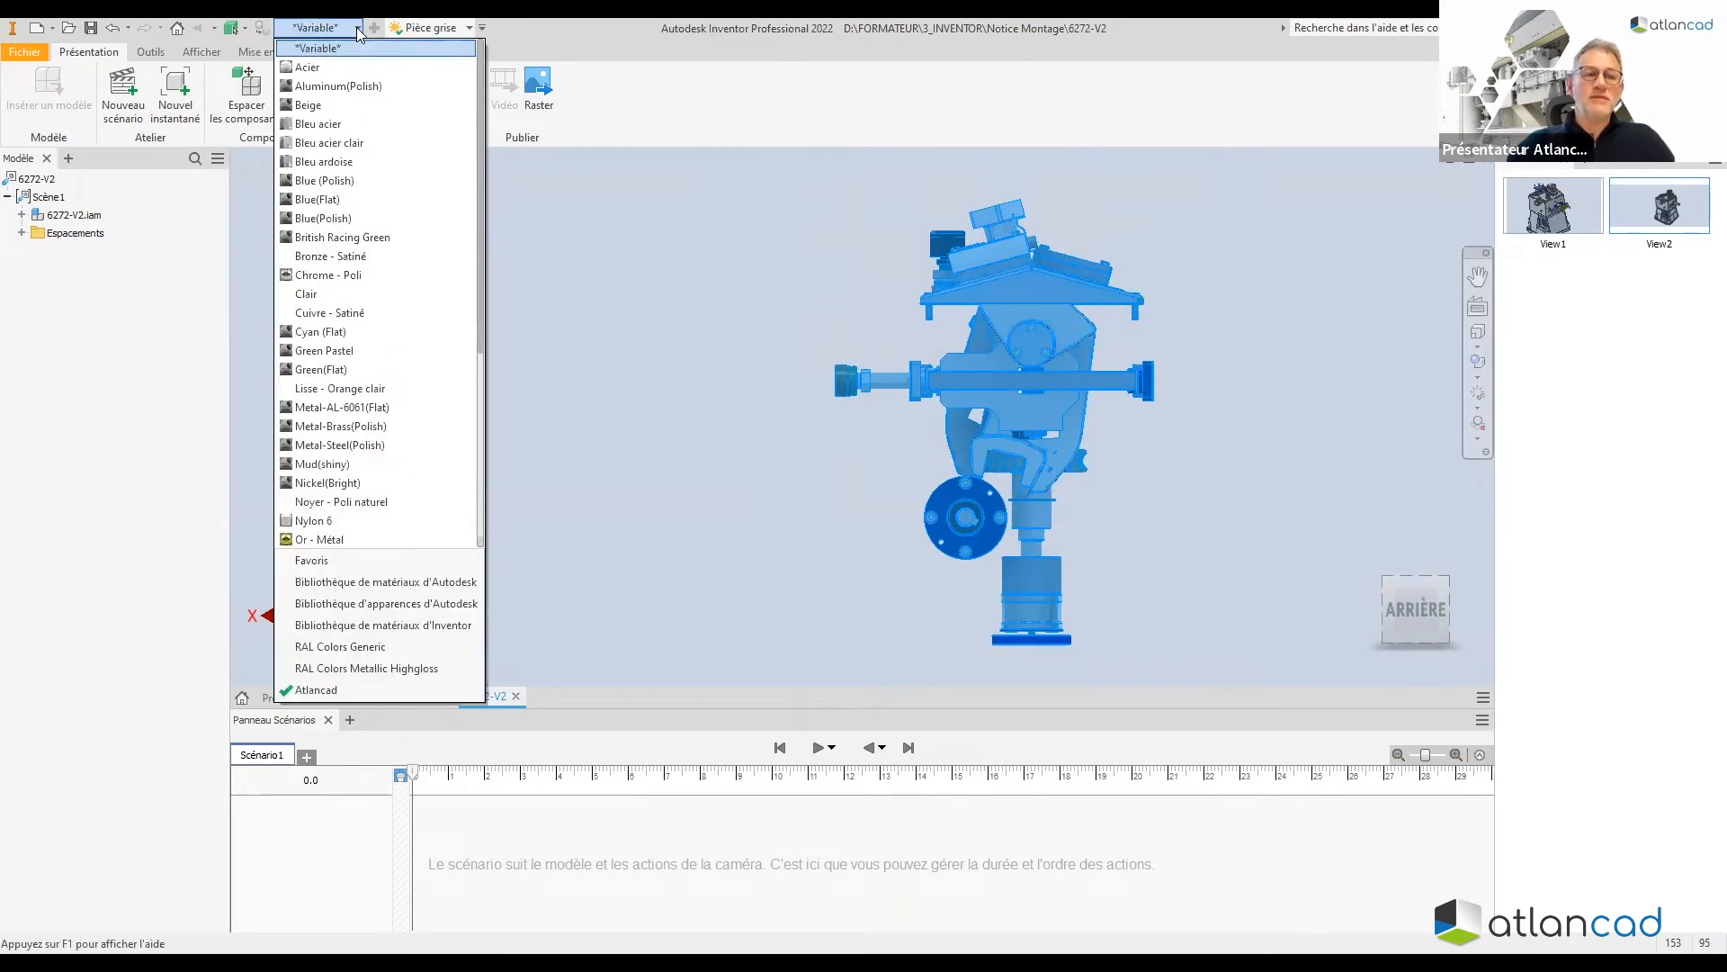
pyautogui.scroll(-1, 365, 387)
pyautogui.scroll(1, 364, 387)
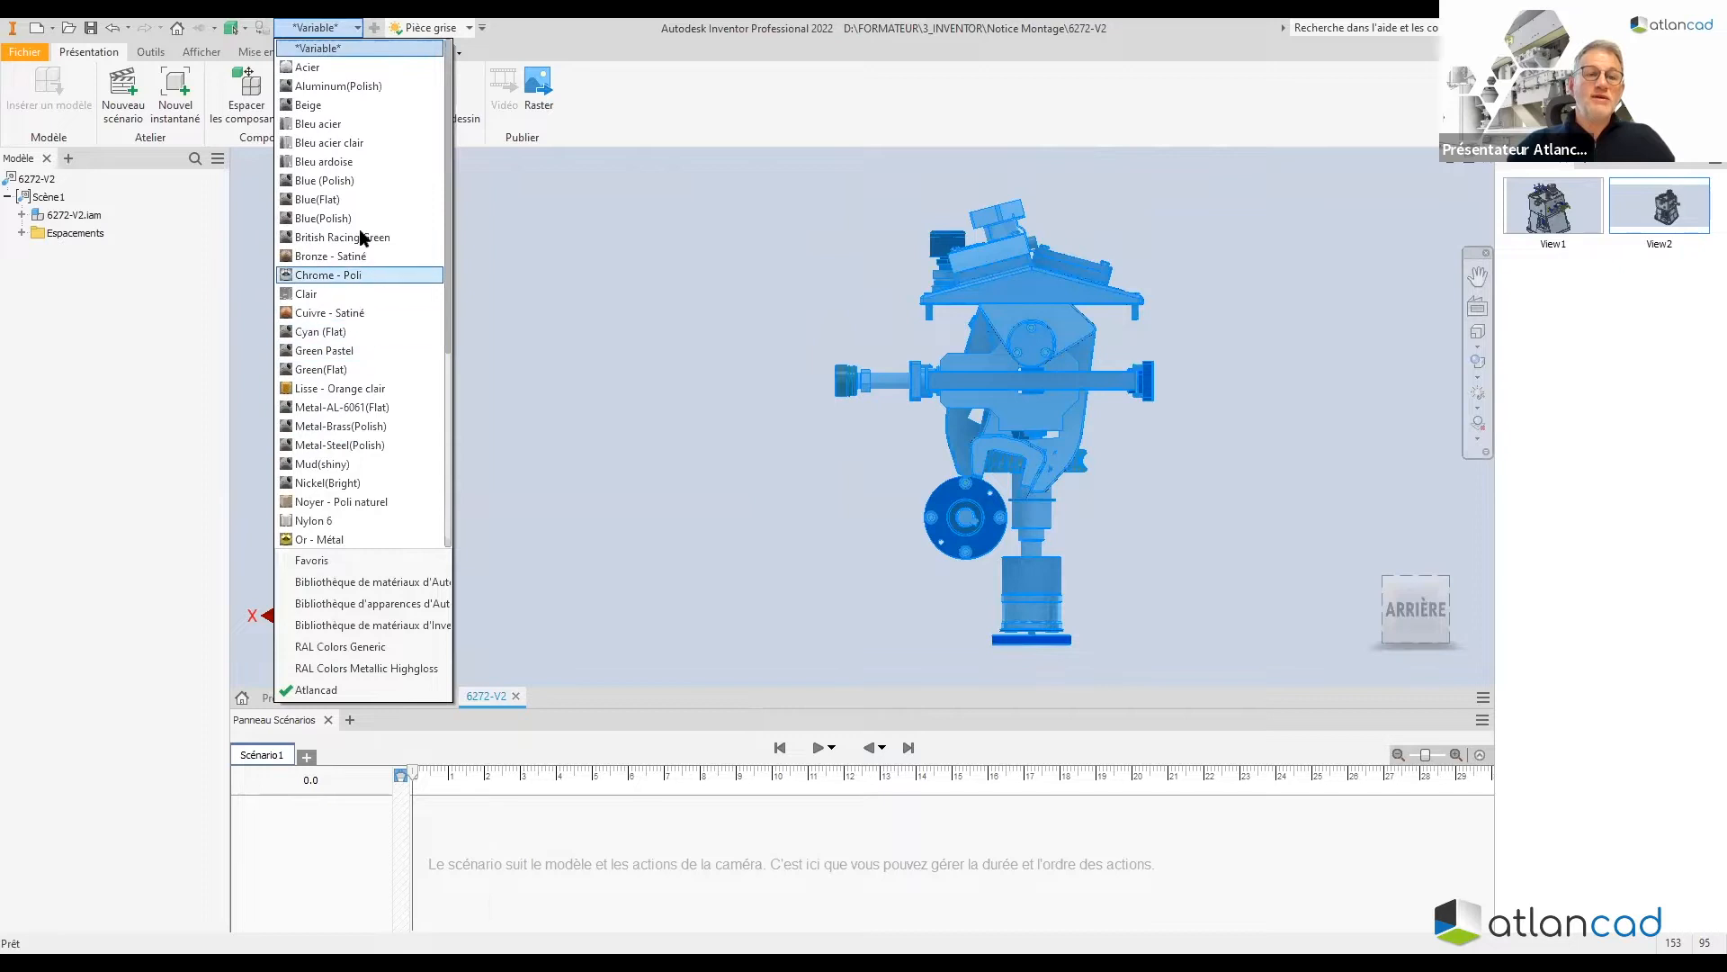
pyautogui.click(311, 67)
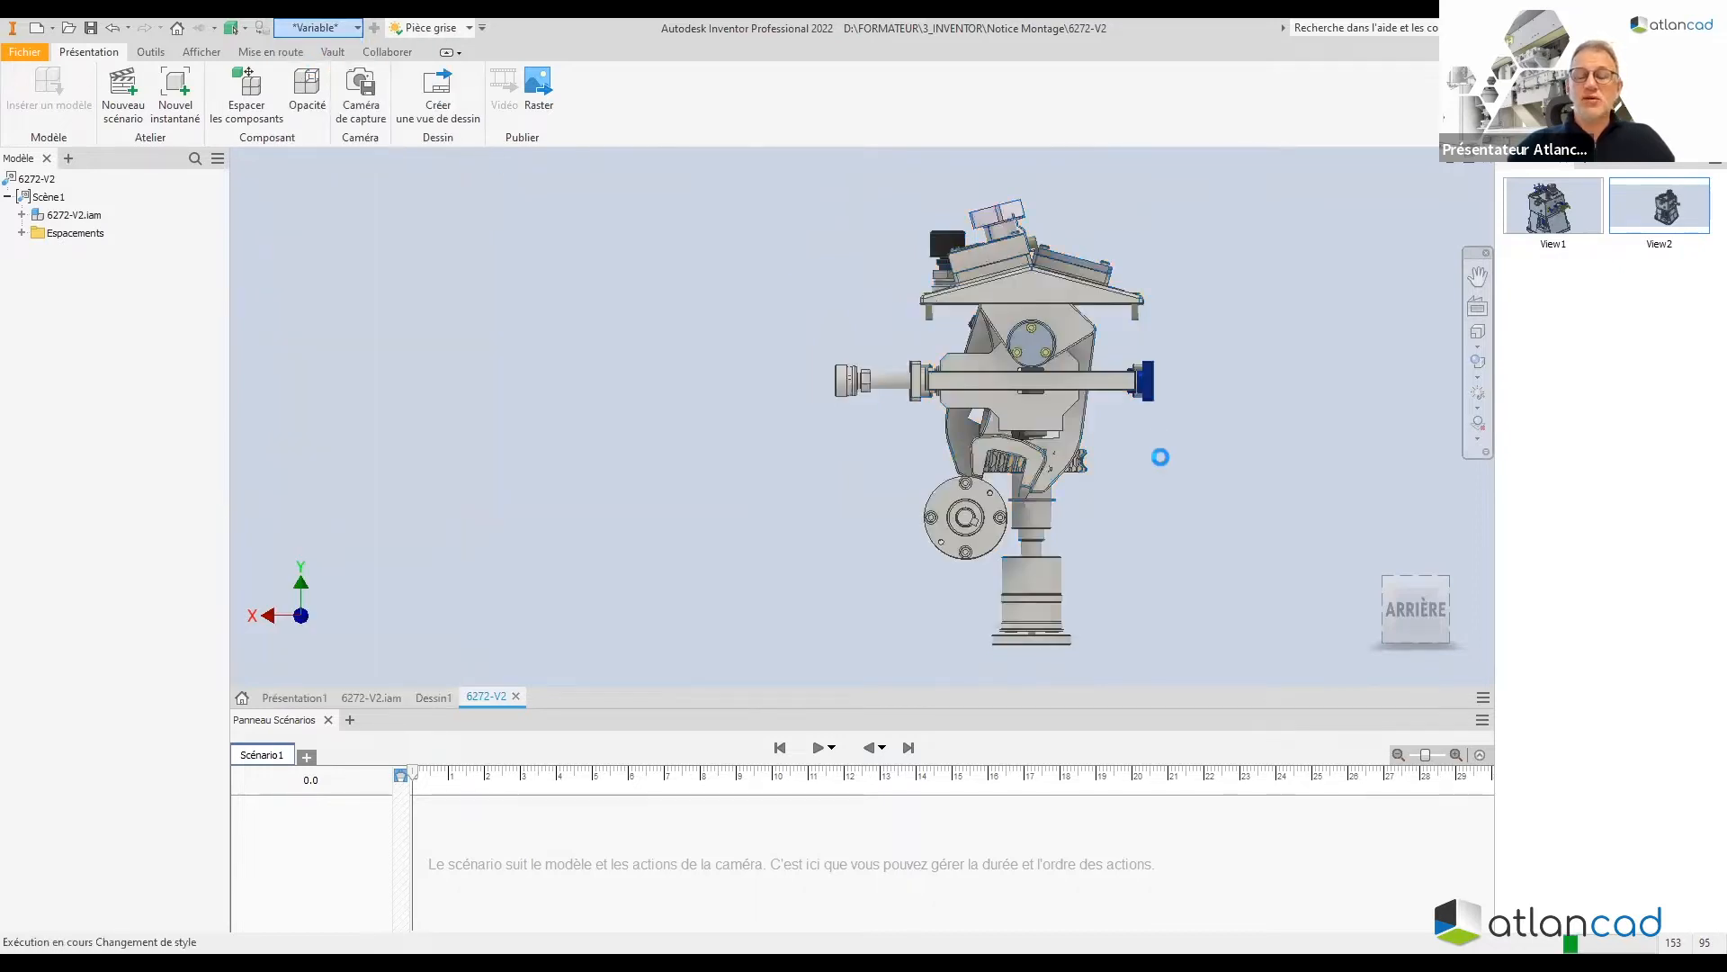
# Apply the Bleu - Peinture murale - Brillant appearance from the Inventor material library to the worm shaft, its flanges and screws, excluding the forks
pyautogui.keyDown('shift'); pyautogui.moveTo(1155, 462); pyautogui.dragTo(1074, 498, button='middle'); pyautogui.keyUp('shift')
pyautogui.click(1393, 612)
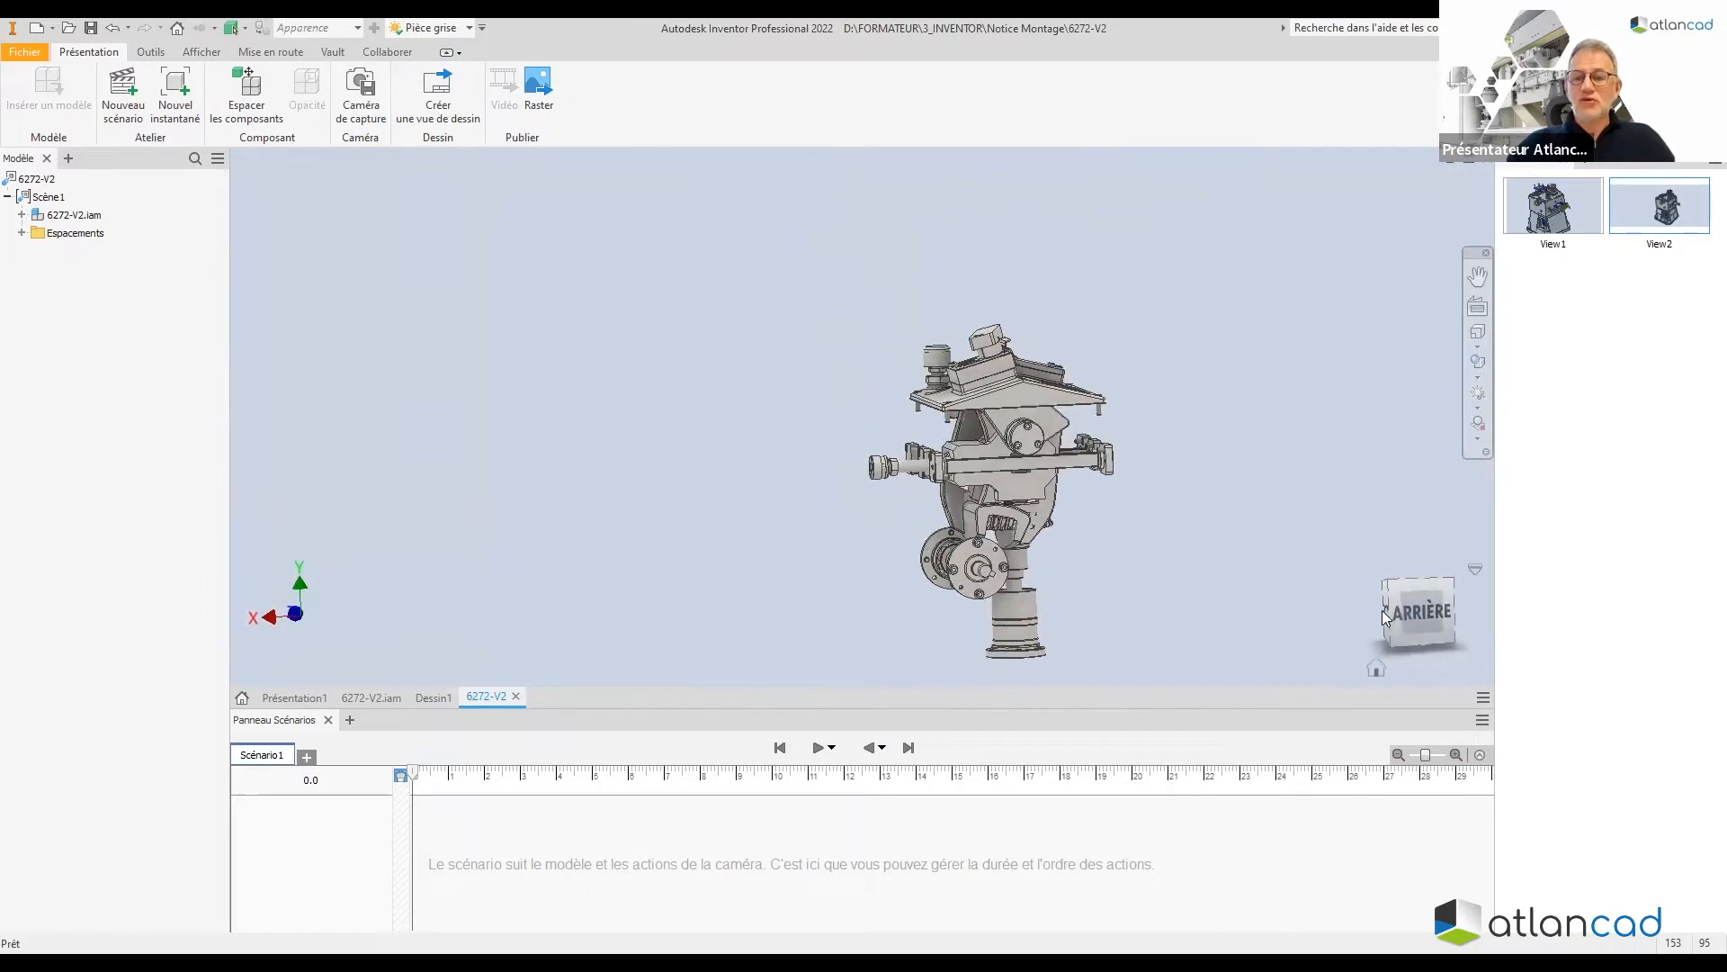
pyautogui.scroll(5, 977, 595)
pyautogui.moveTo(994, 600); pyautogui.dragTo(721, 393)
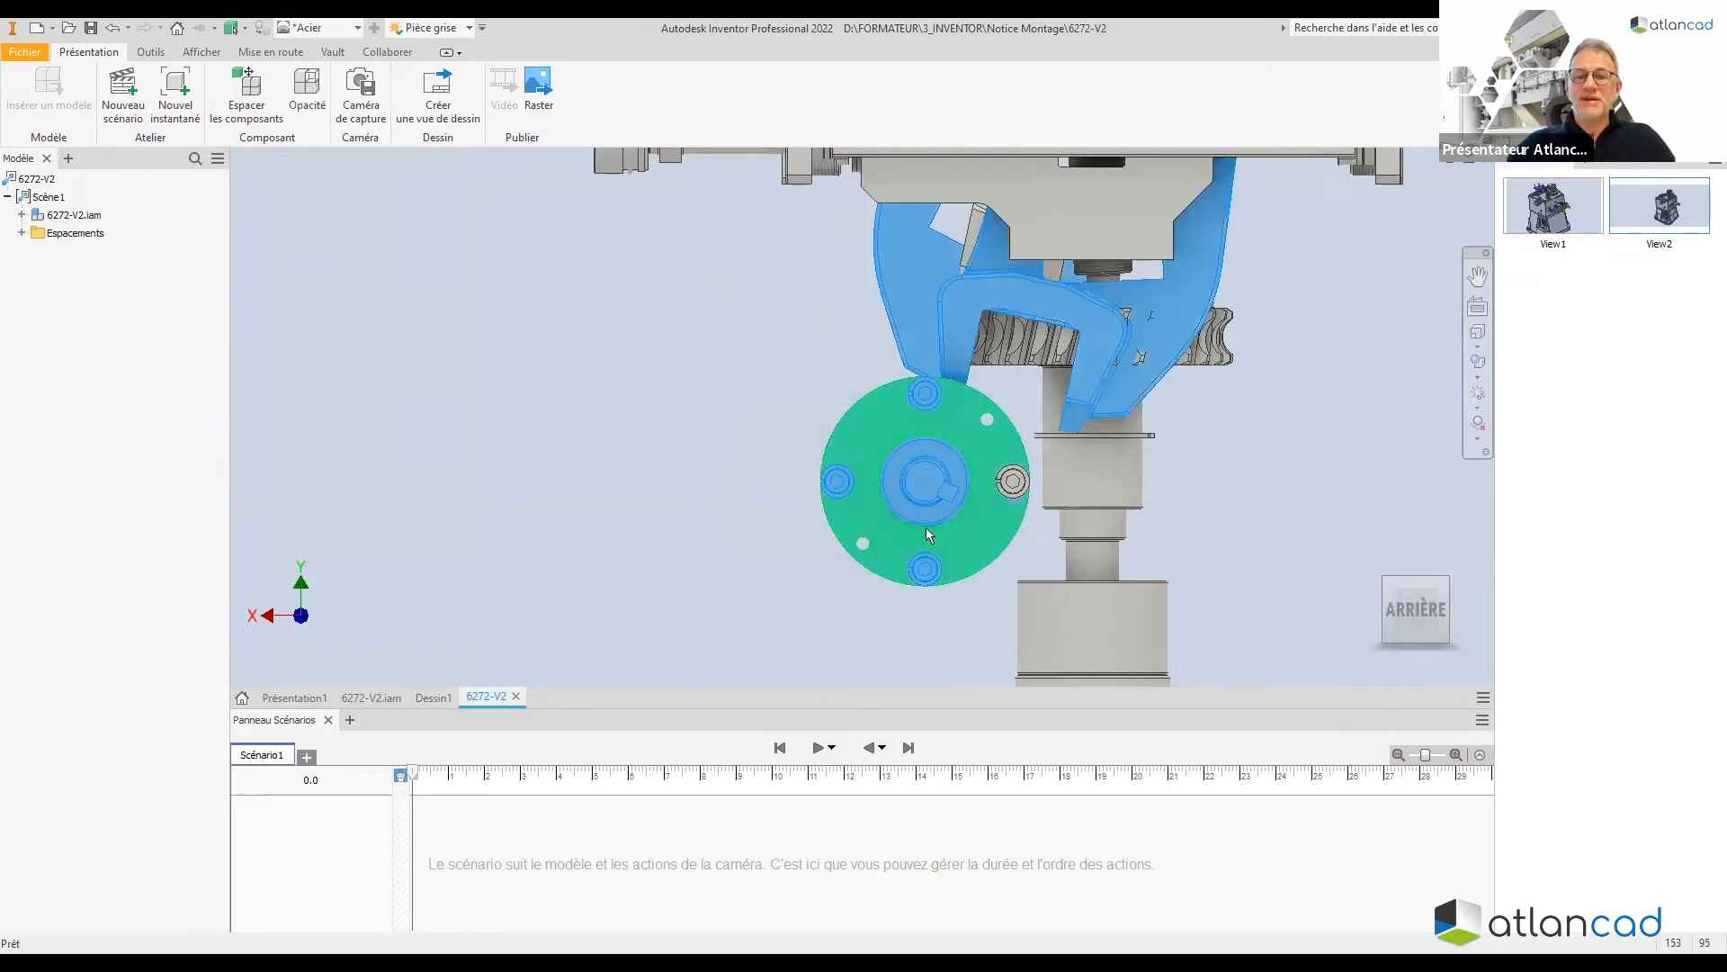
pyautogui.click(1004, 560)
pyautogui.moveTo(1026, 570); pyautogui.dragTo(725, 405)
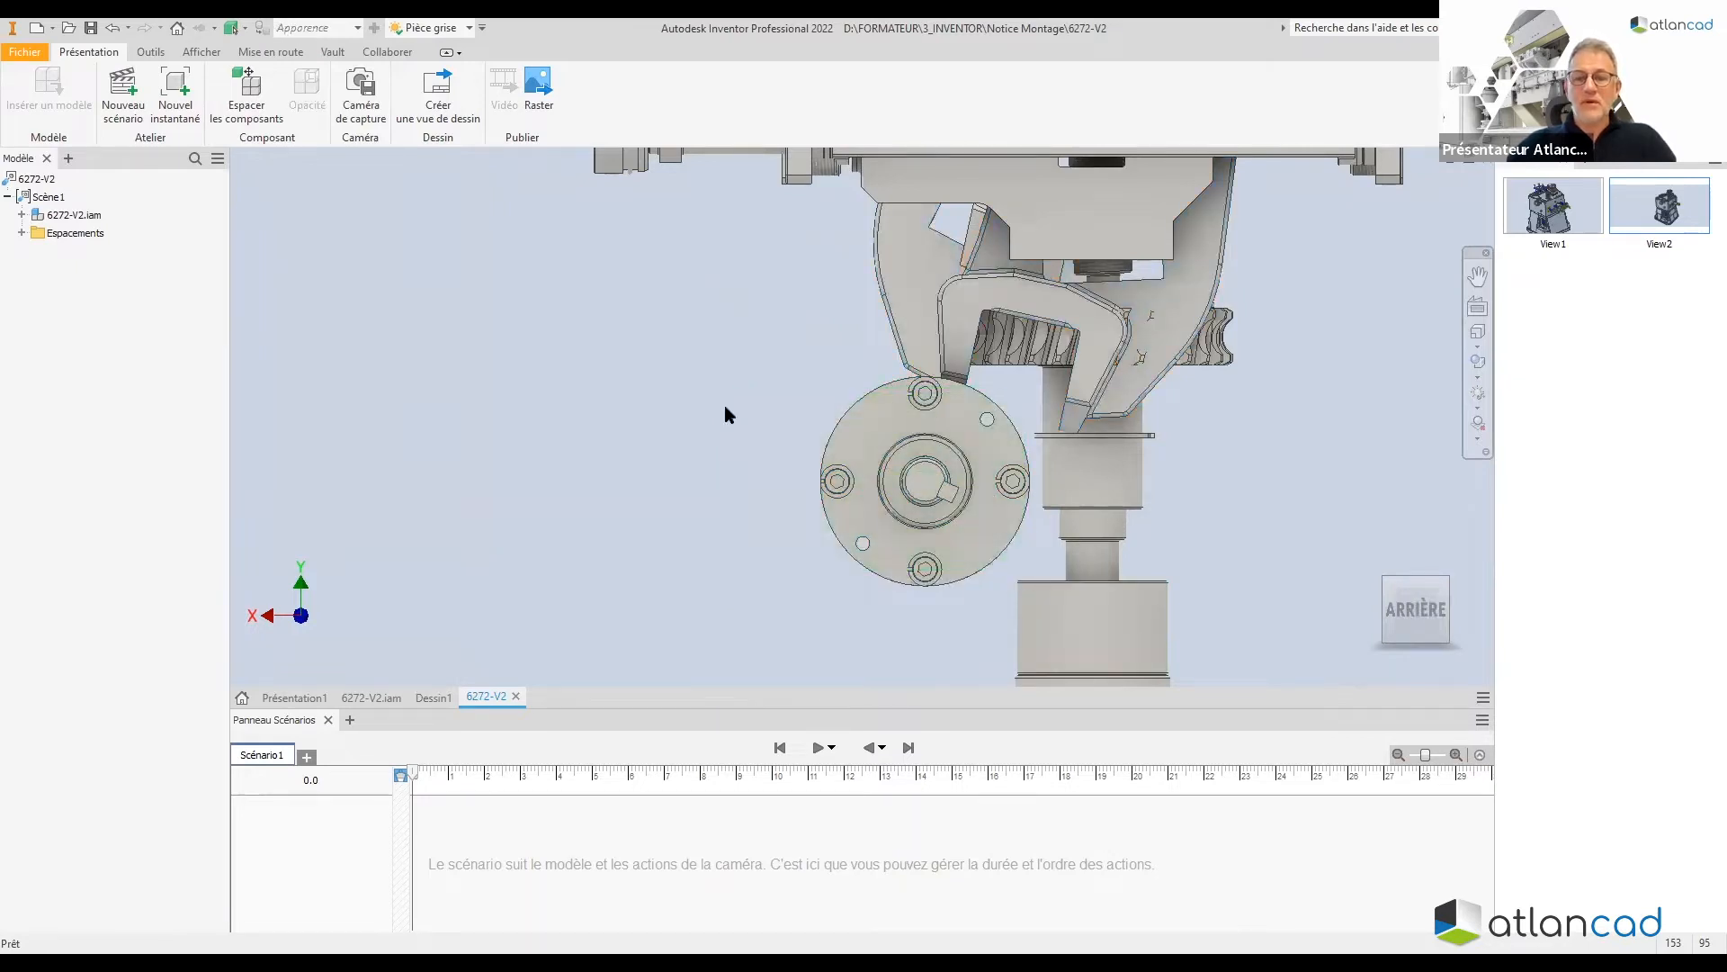
pyautogui.keyDown('ctrl'); pyautogui.click(952, 322); pyautogui.keyUp('ctrl')
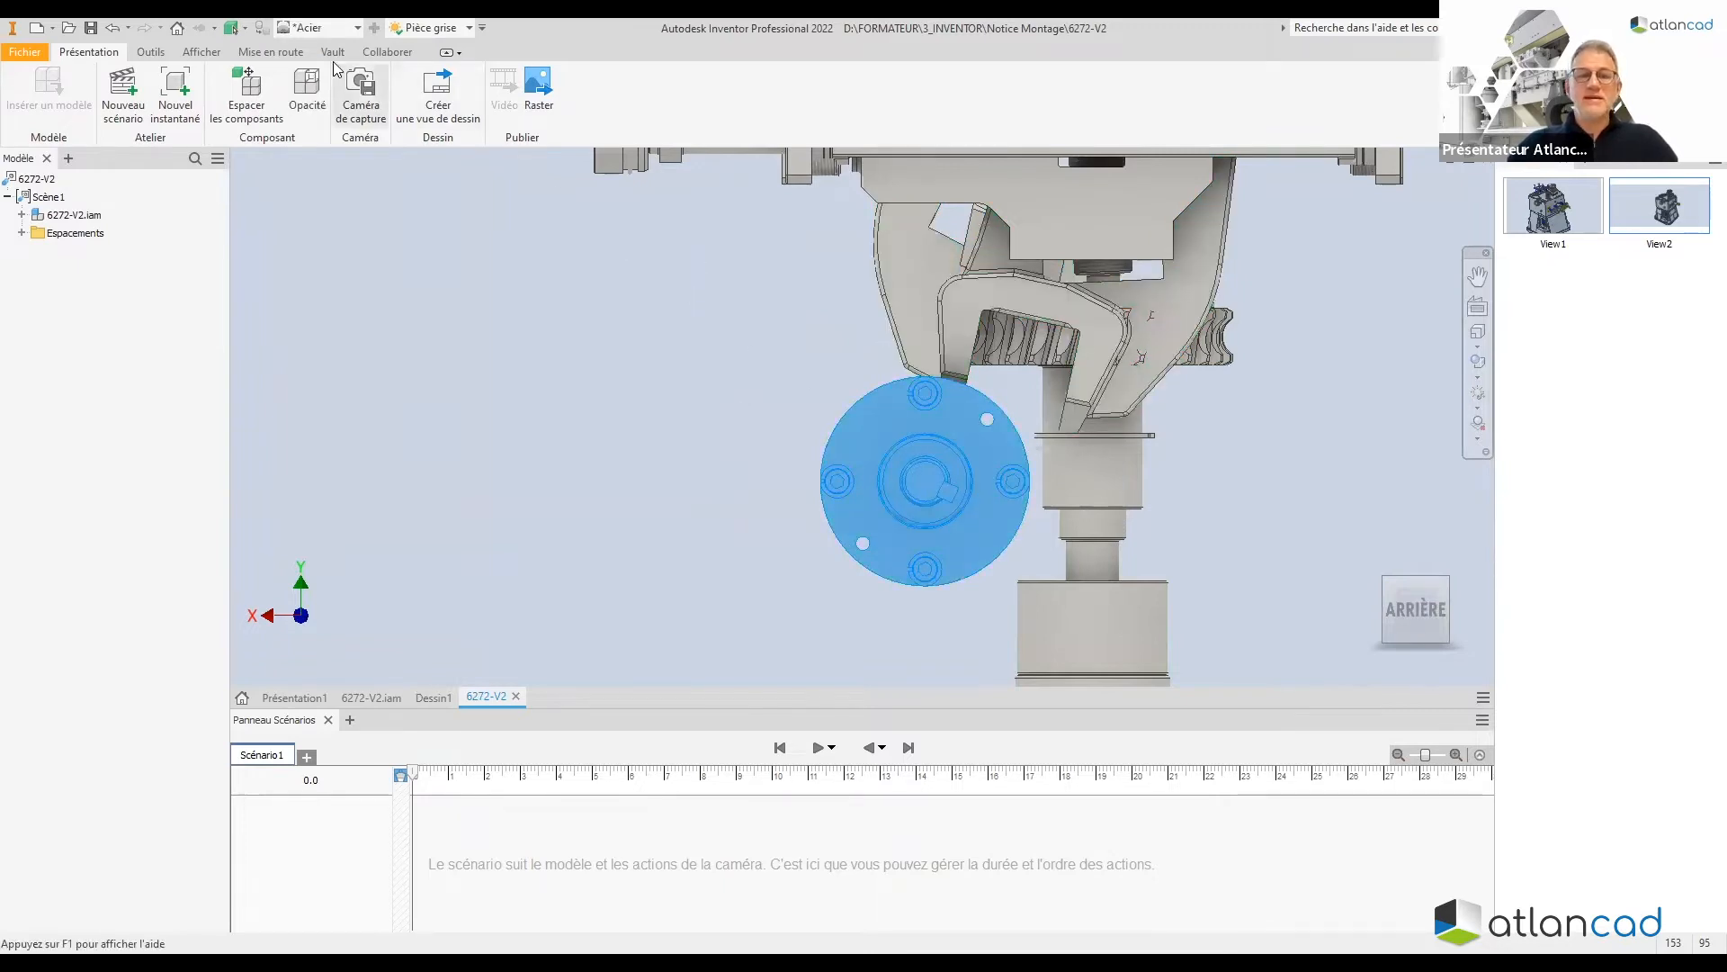
pyautogui.click(357, 29)
pyautogui.scroll(-4, 336, 369)
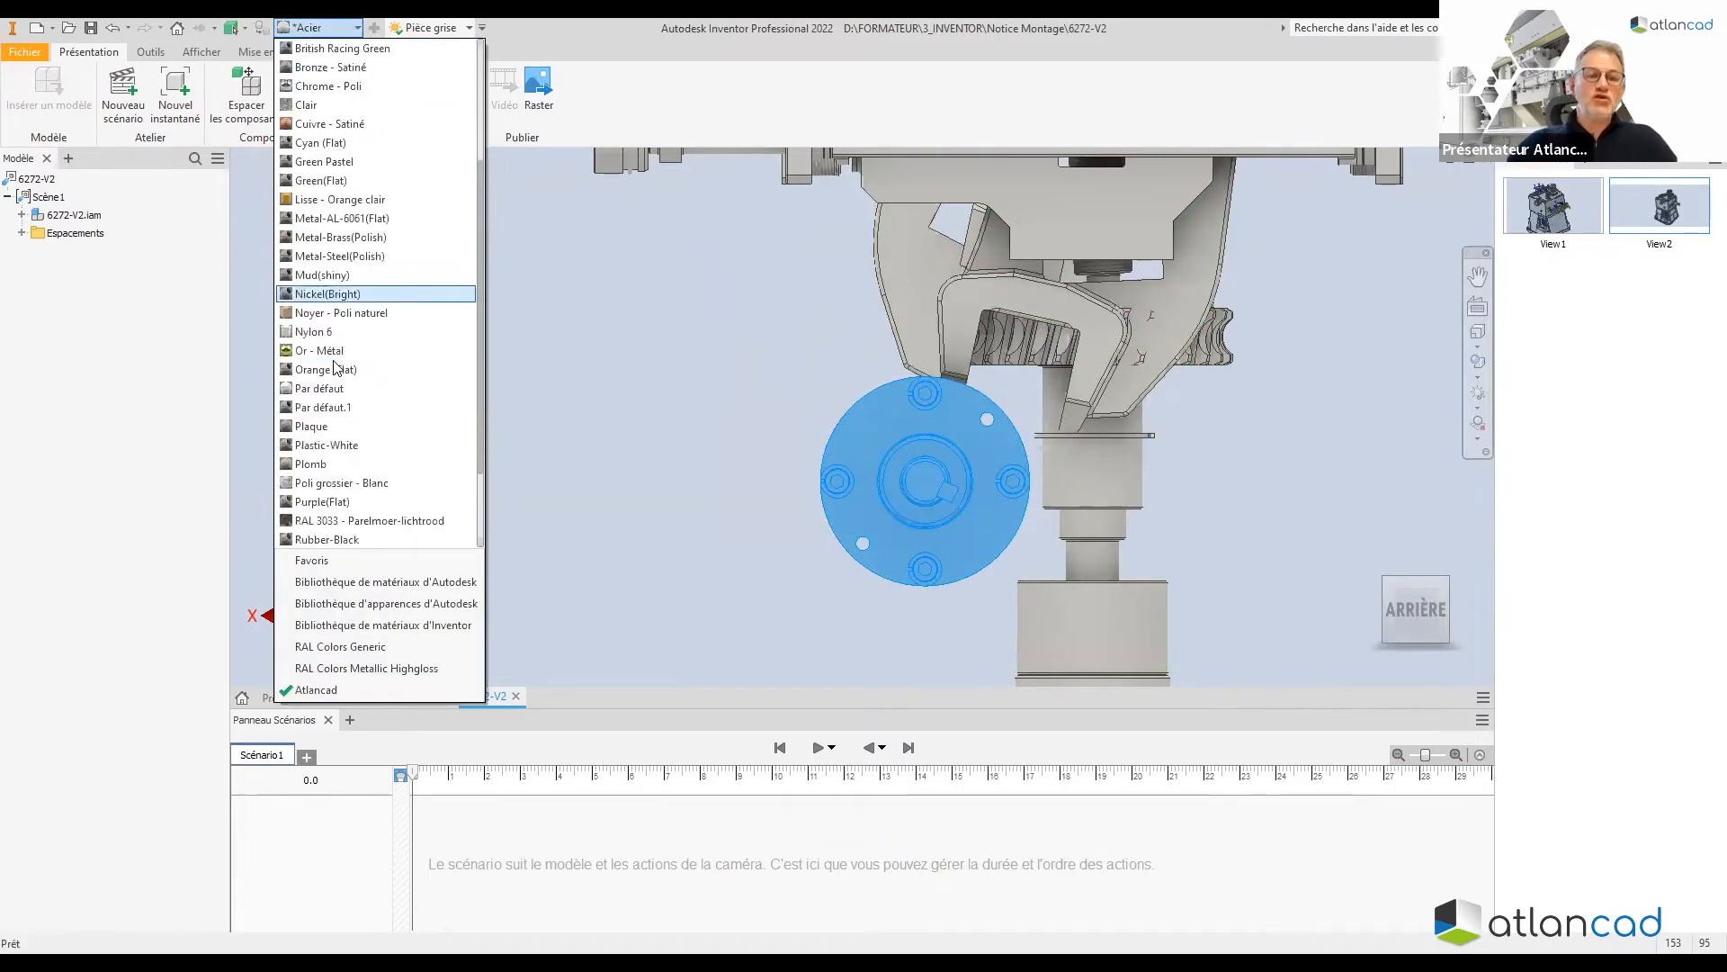
pyautogui.scroll(5, 338, 368)
pyautogui.click(380, 628)
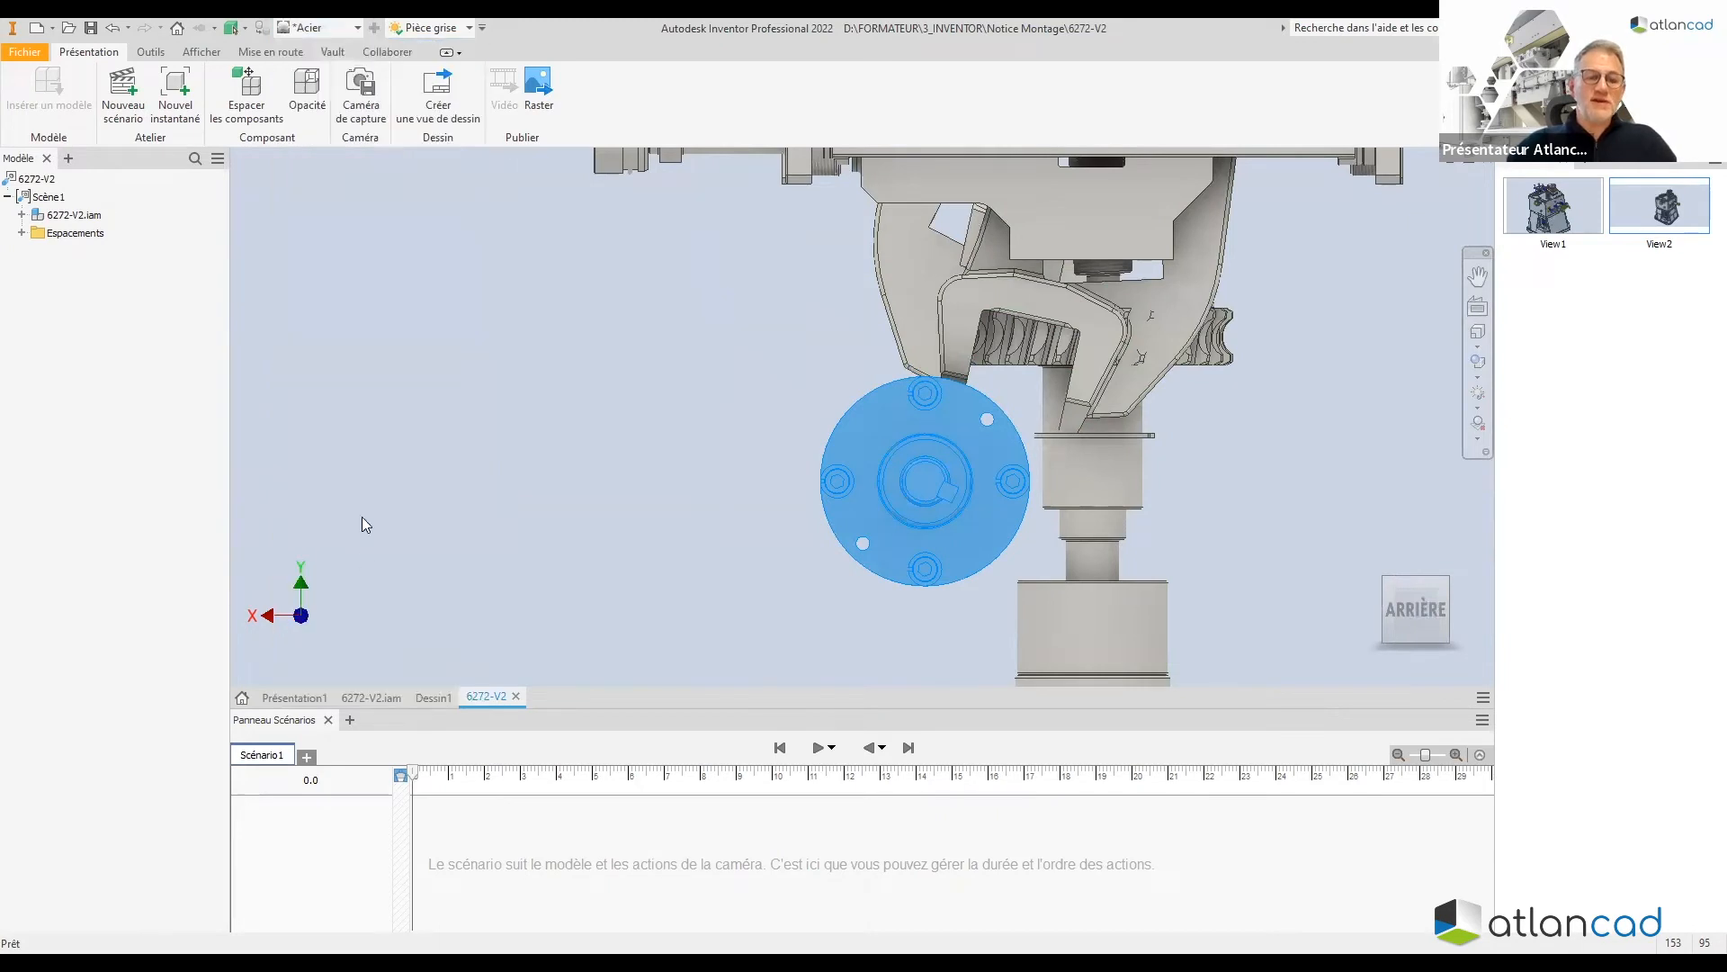
pyautogui.click(332, 30)
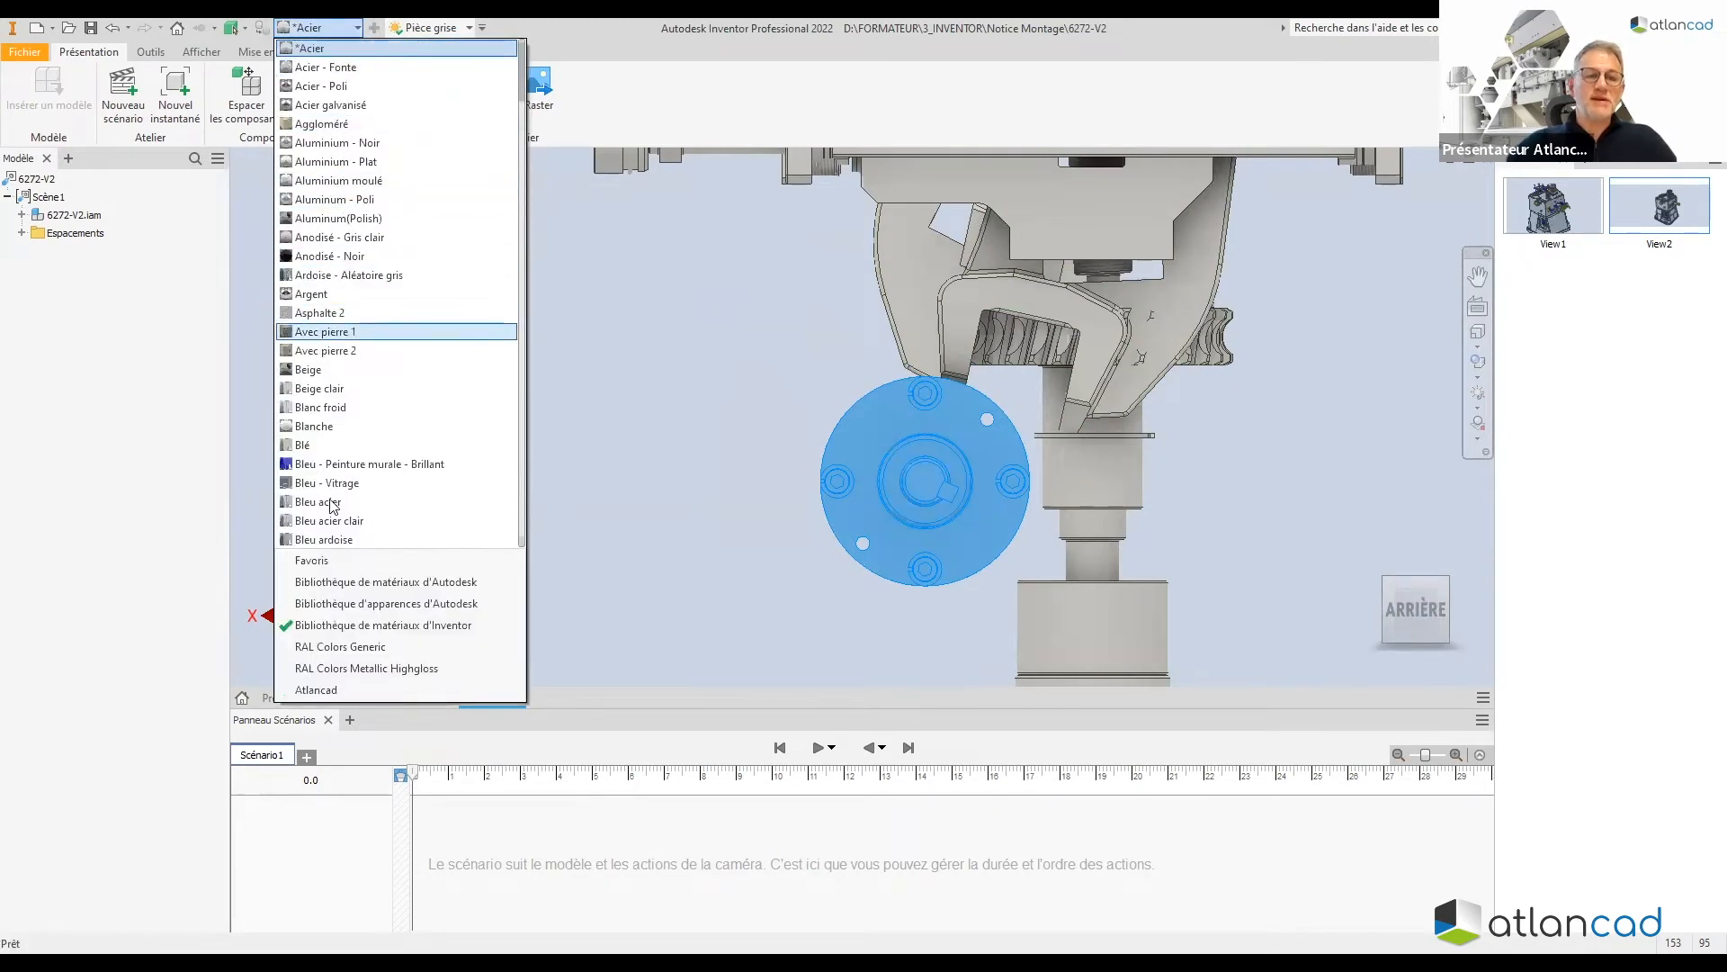
pyautogui.click(353, 466)
pyautogui.click(712, 405)
pyautogui.press('F6')
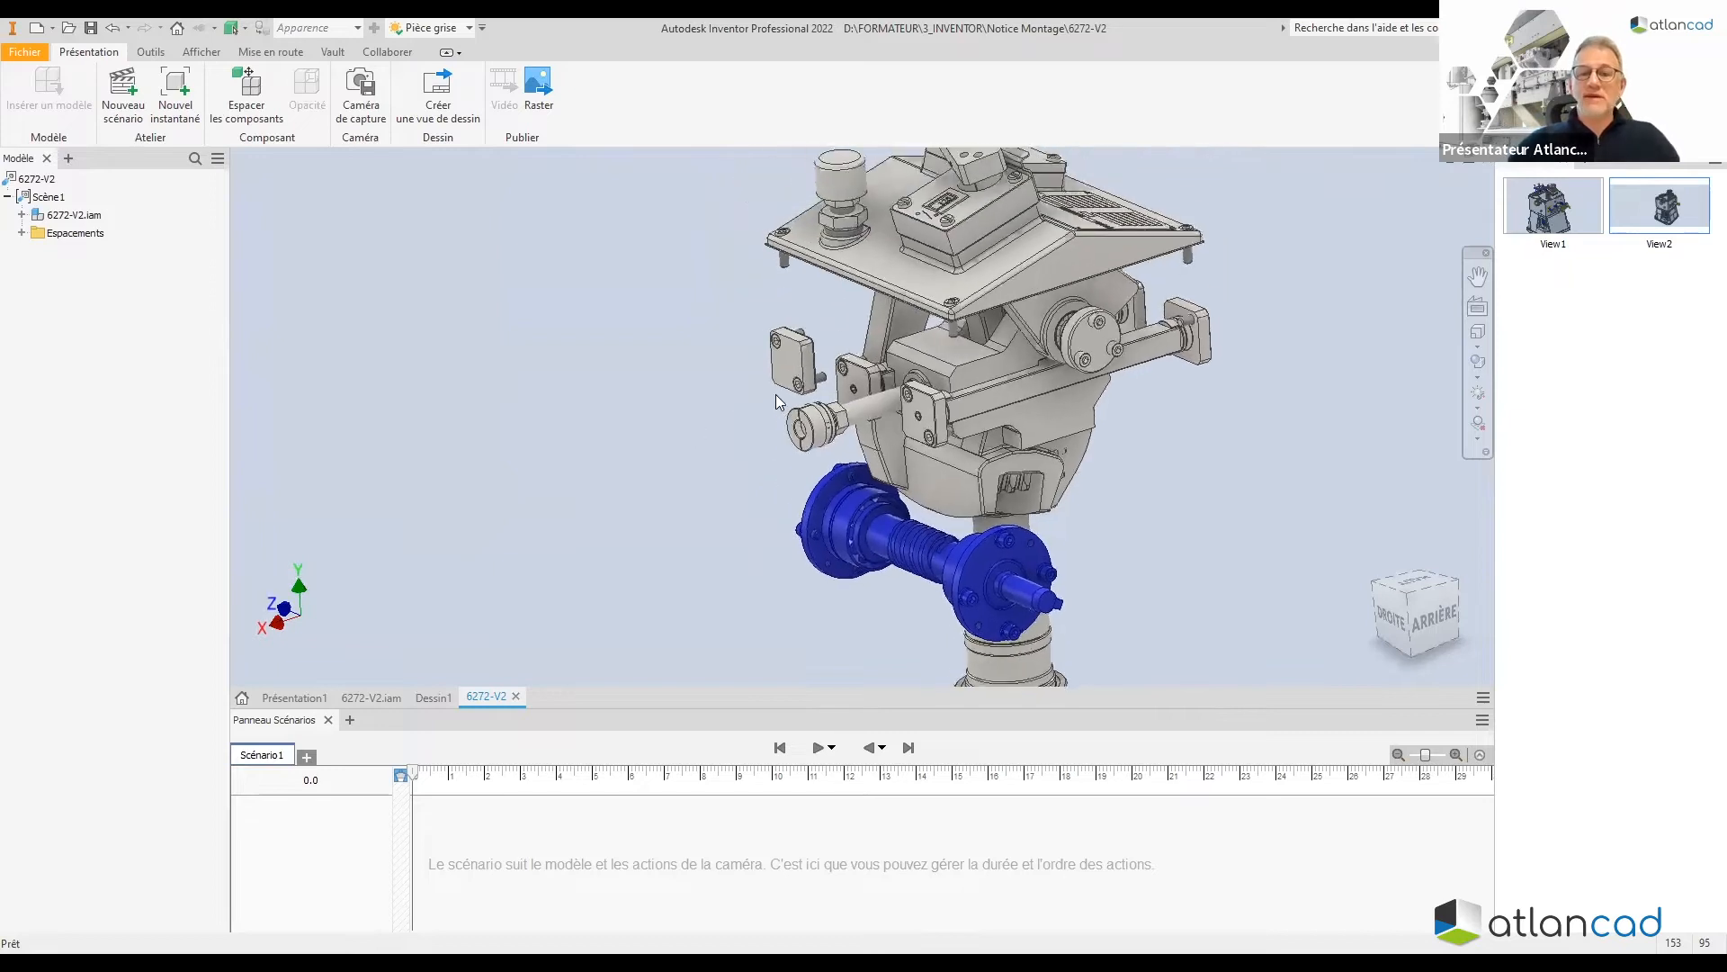
# Open snapshot View2 for editing, check View1, and return to View2
pyautogui.click(1412, 598)
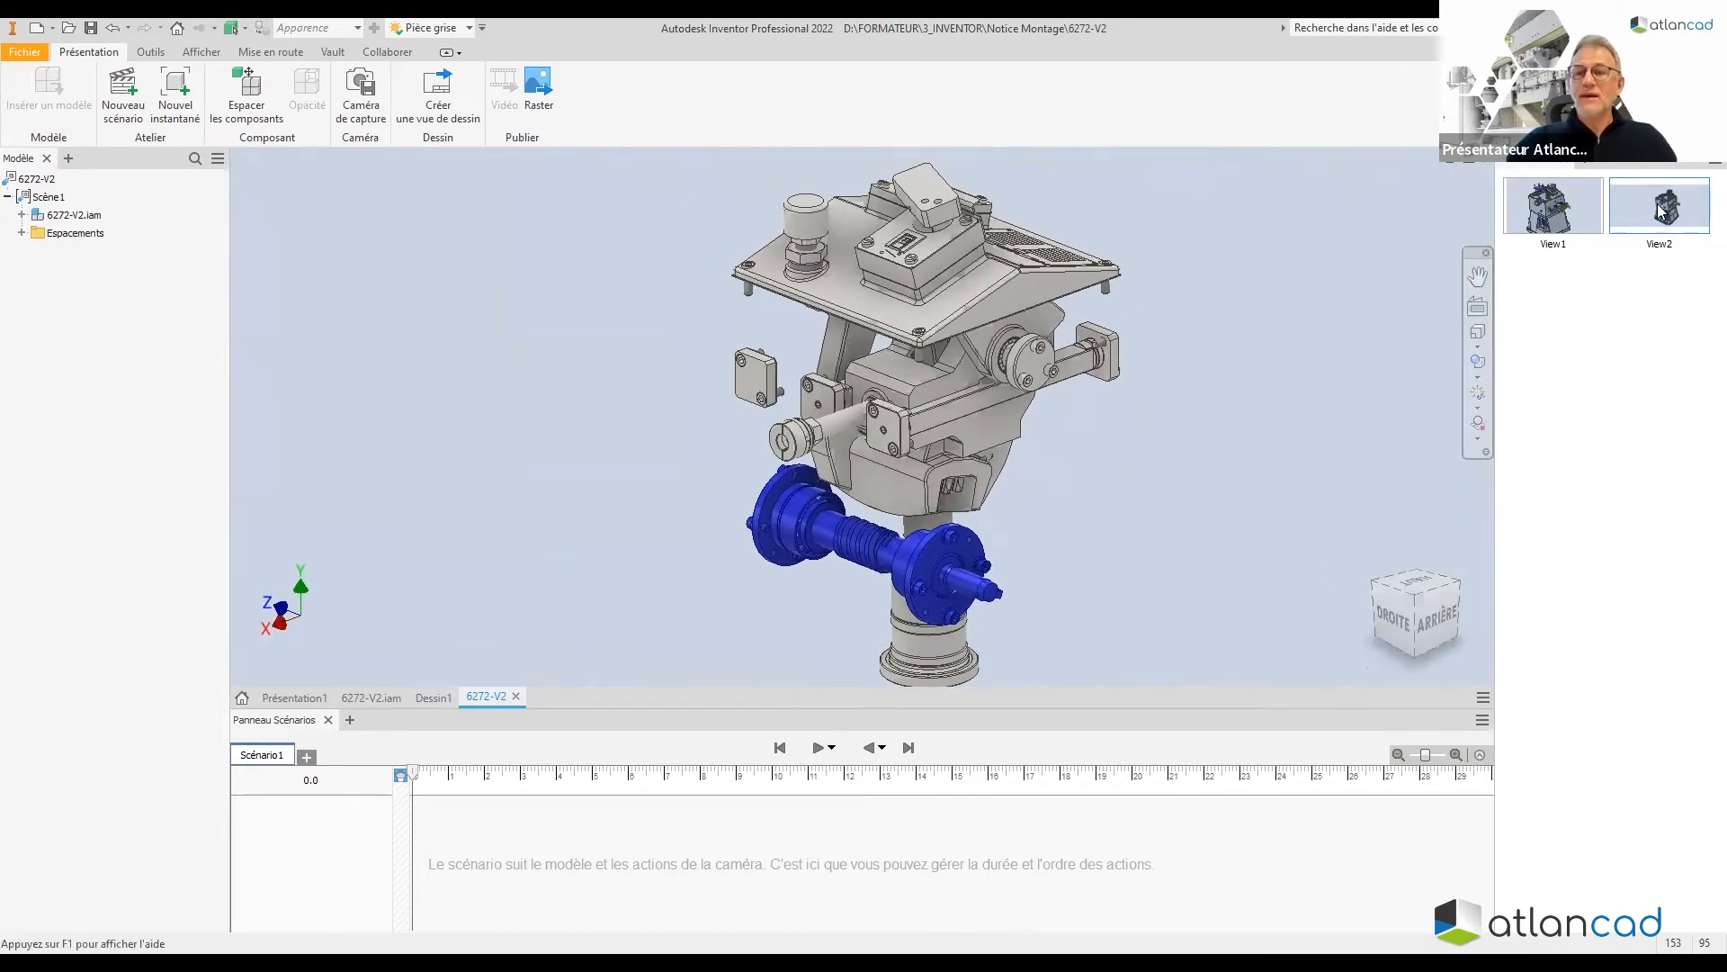
pyautogui.click(1656, 211)
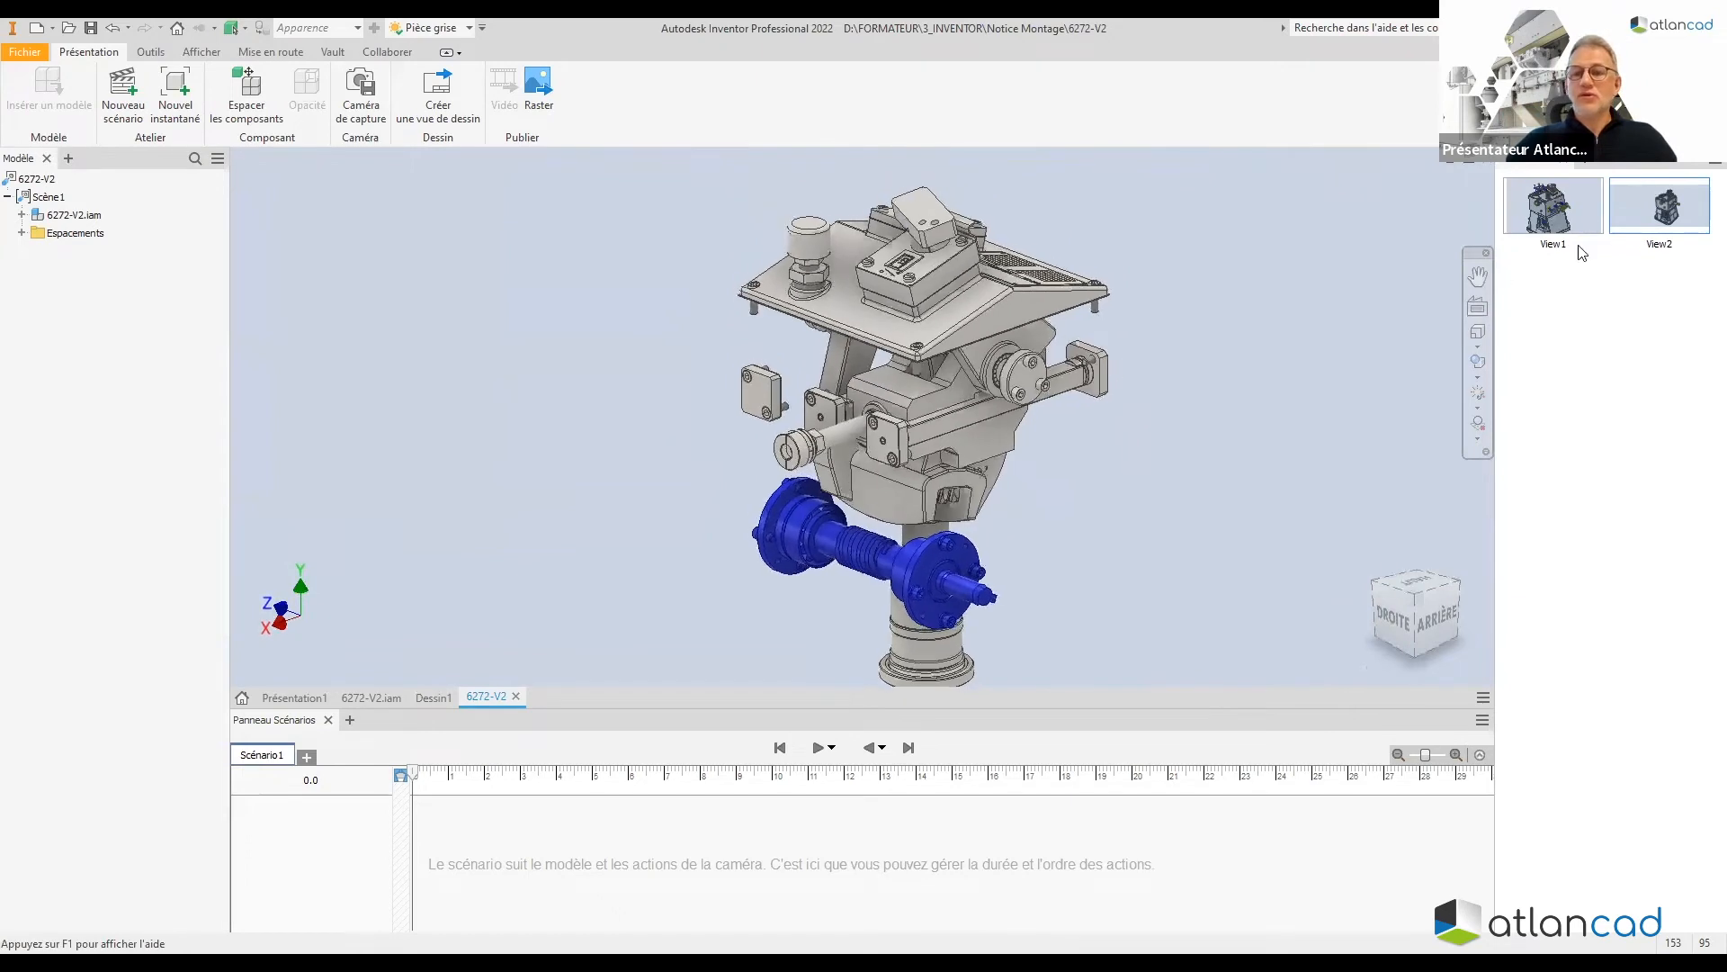
pyautogui.doubleClick(1669, 209)
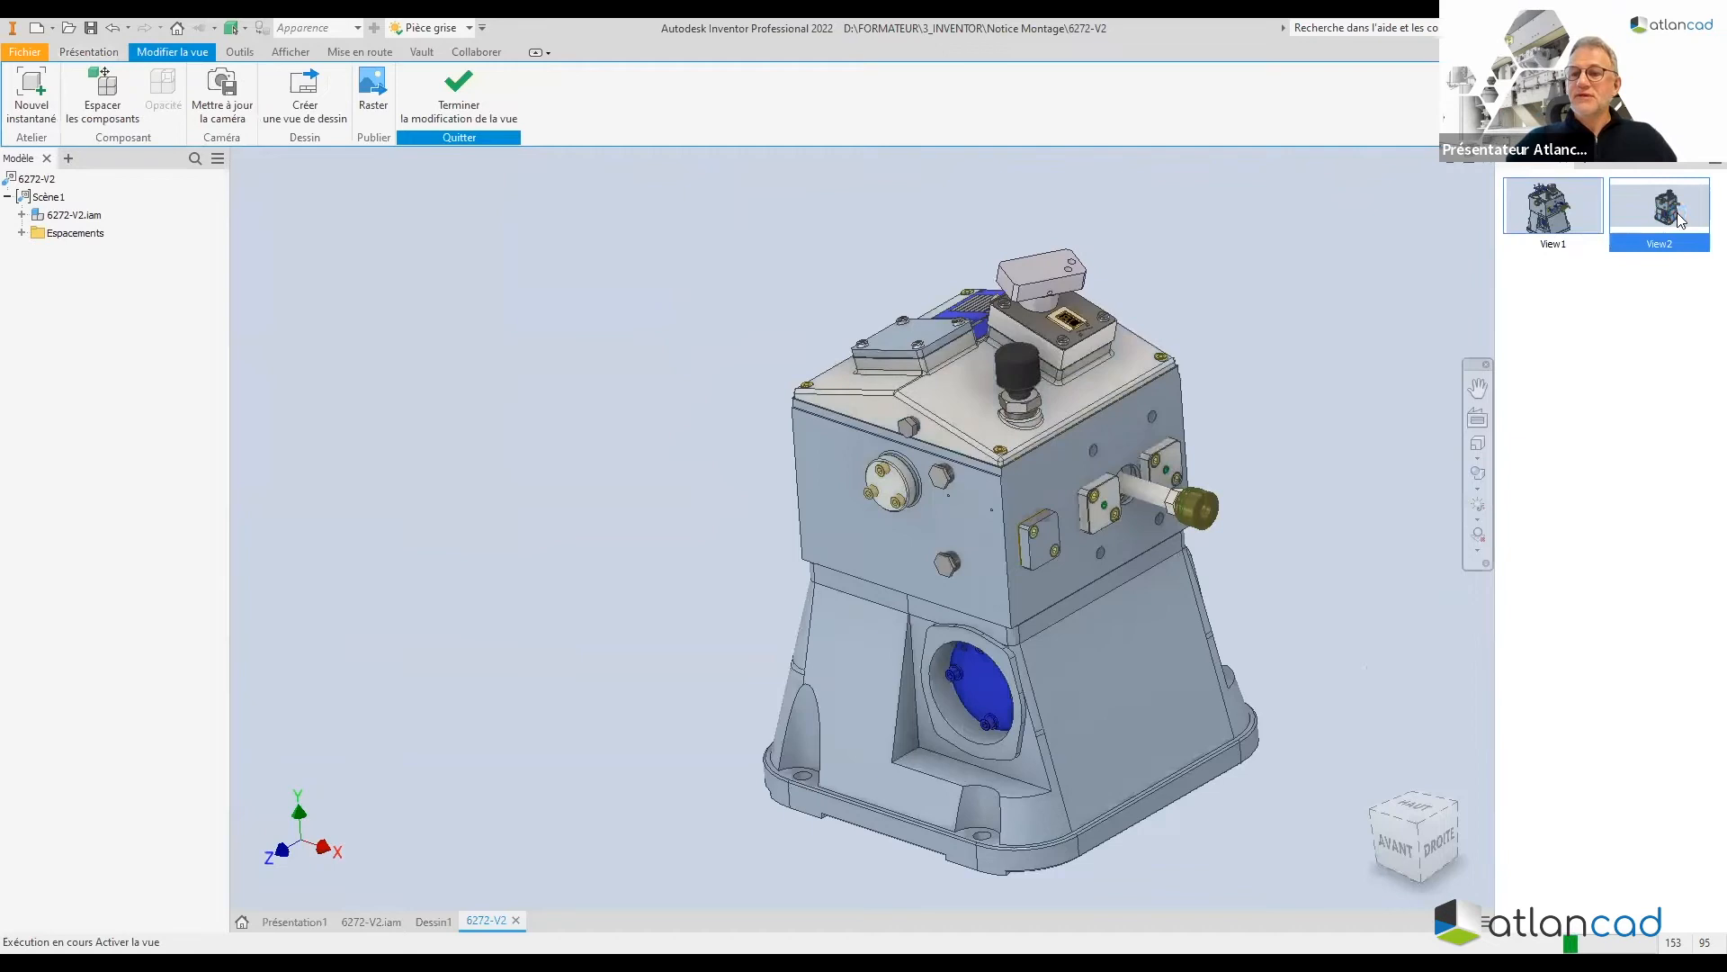
pyautogui.doubleClick(1570, 216)
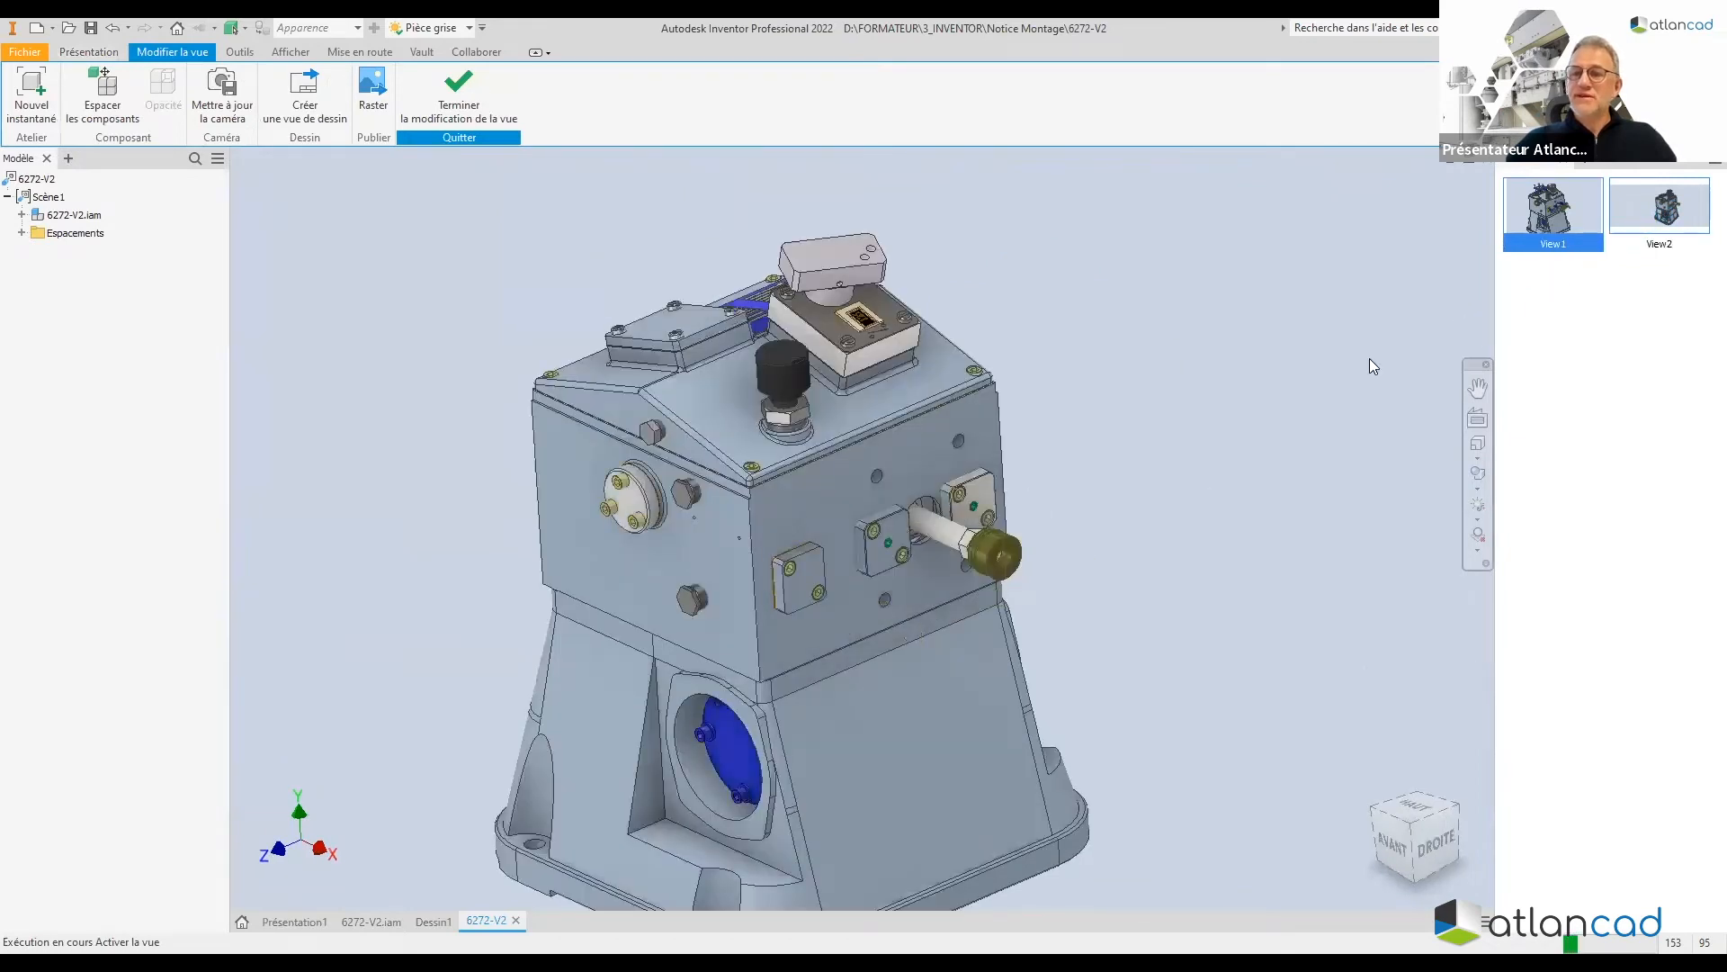
pyautogui.doubleClick(1643, 211)
# Hide the main housing and the loose plug beside the mechanism in View2
pyautogui.keyDown('shift'); pyautogui.moveTo(1132, 605); pyautogui.dragTo(985, 516, button='middle'); pyautogui.keyUp('shift')
pyautogui.rightClick(985, 516)
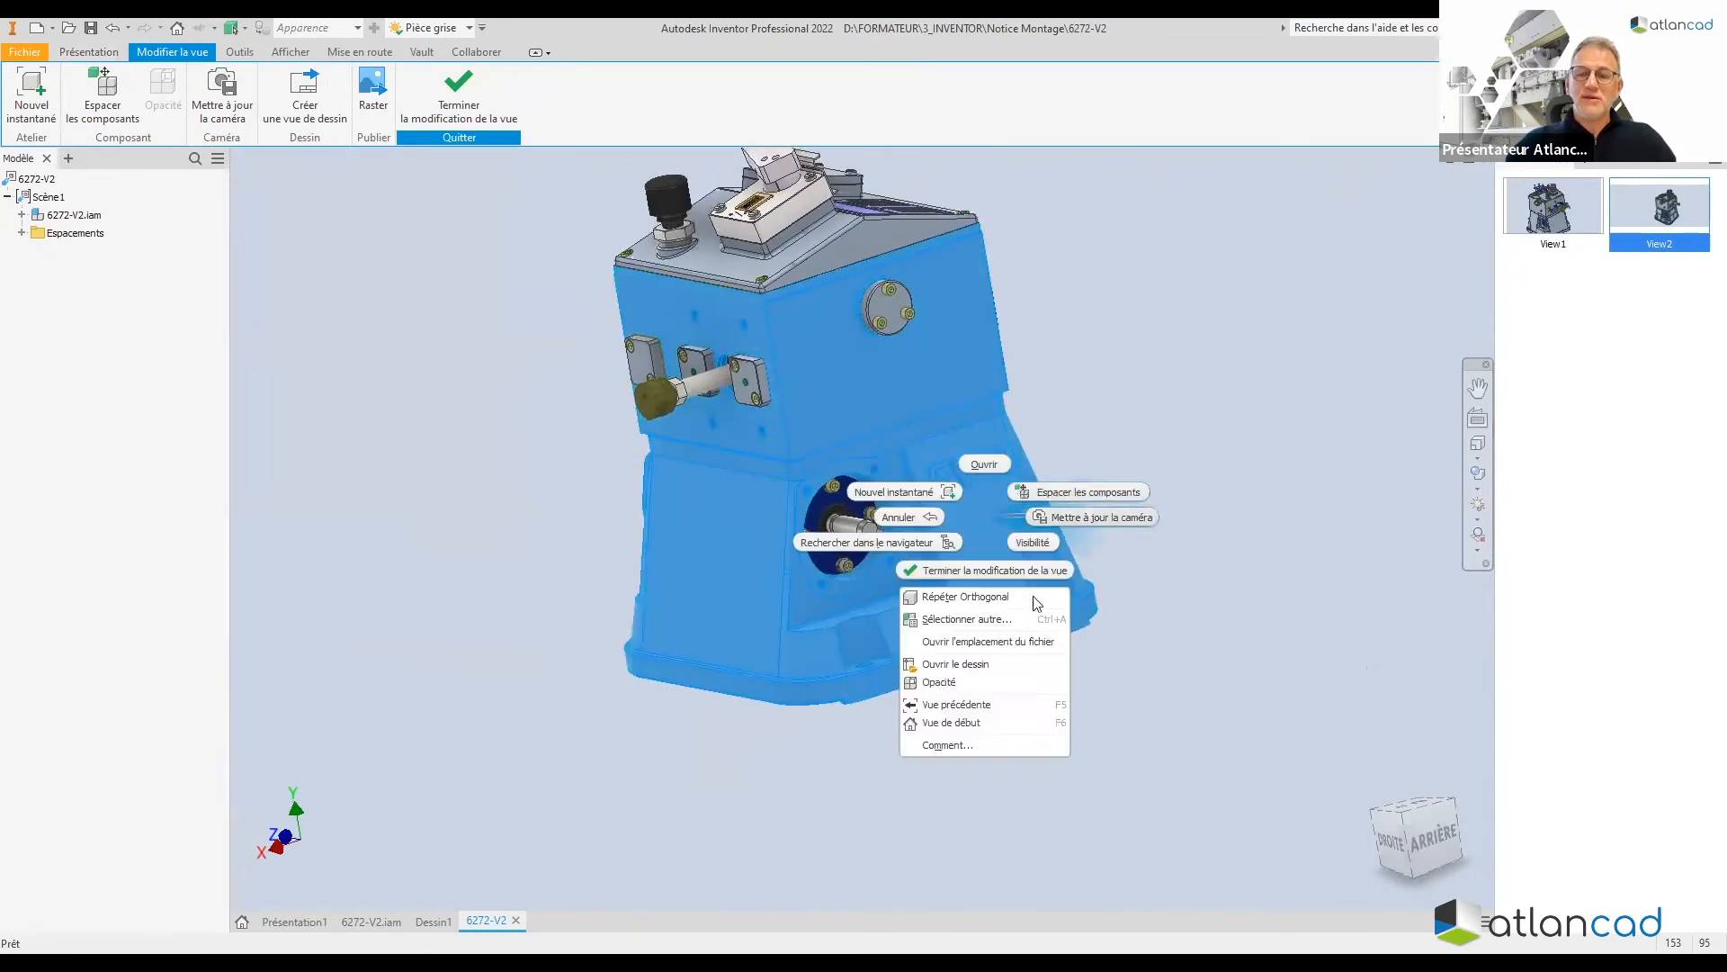
pyautogui.click(1034, 543)
pyautogui.rightClick(1007, 519)
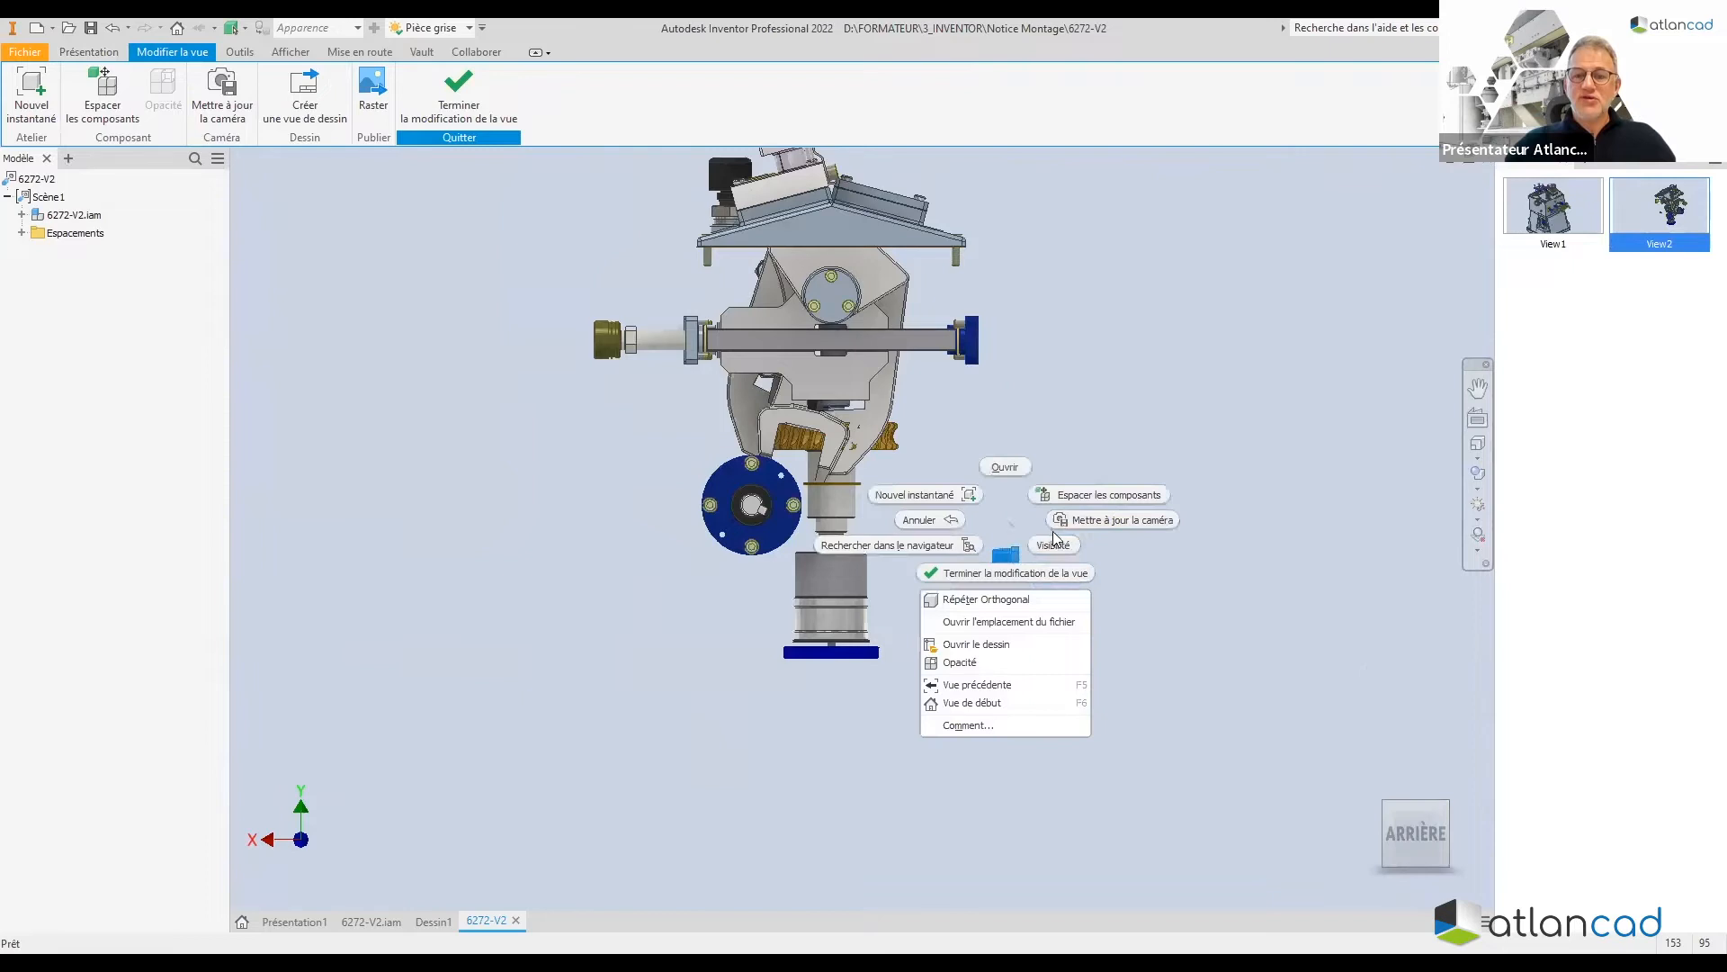
pyautogui.click(1041, 548)
# Apply the Acier appearance to every visible component in View2
pyautogui.moveTo(1041, 736); pyautogui.dragTo(536, 138)
pyautogui.moveTo(582, 308); pyautogui.dragTo(614, 436)
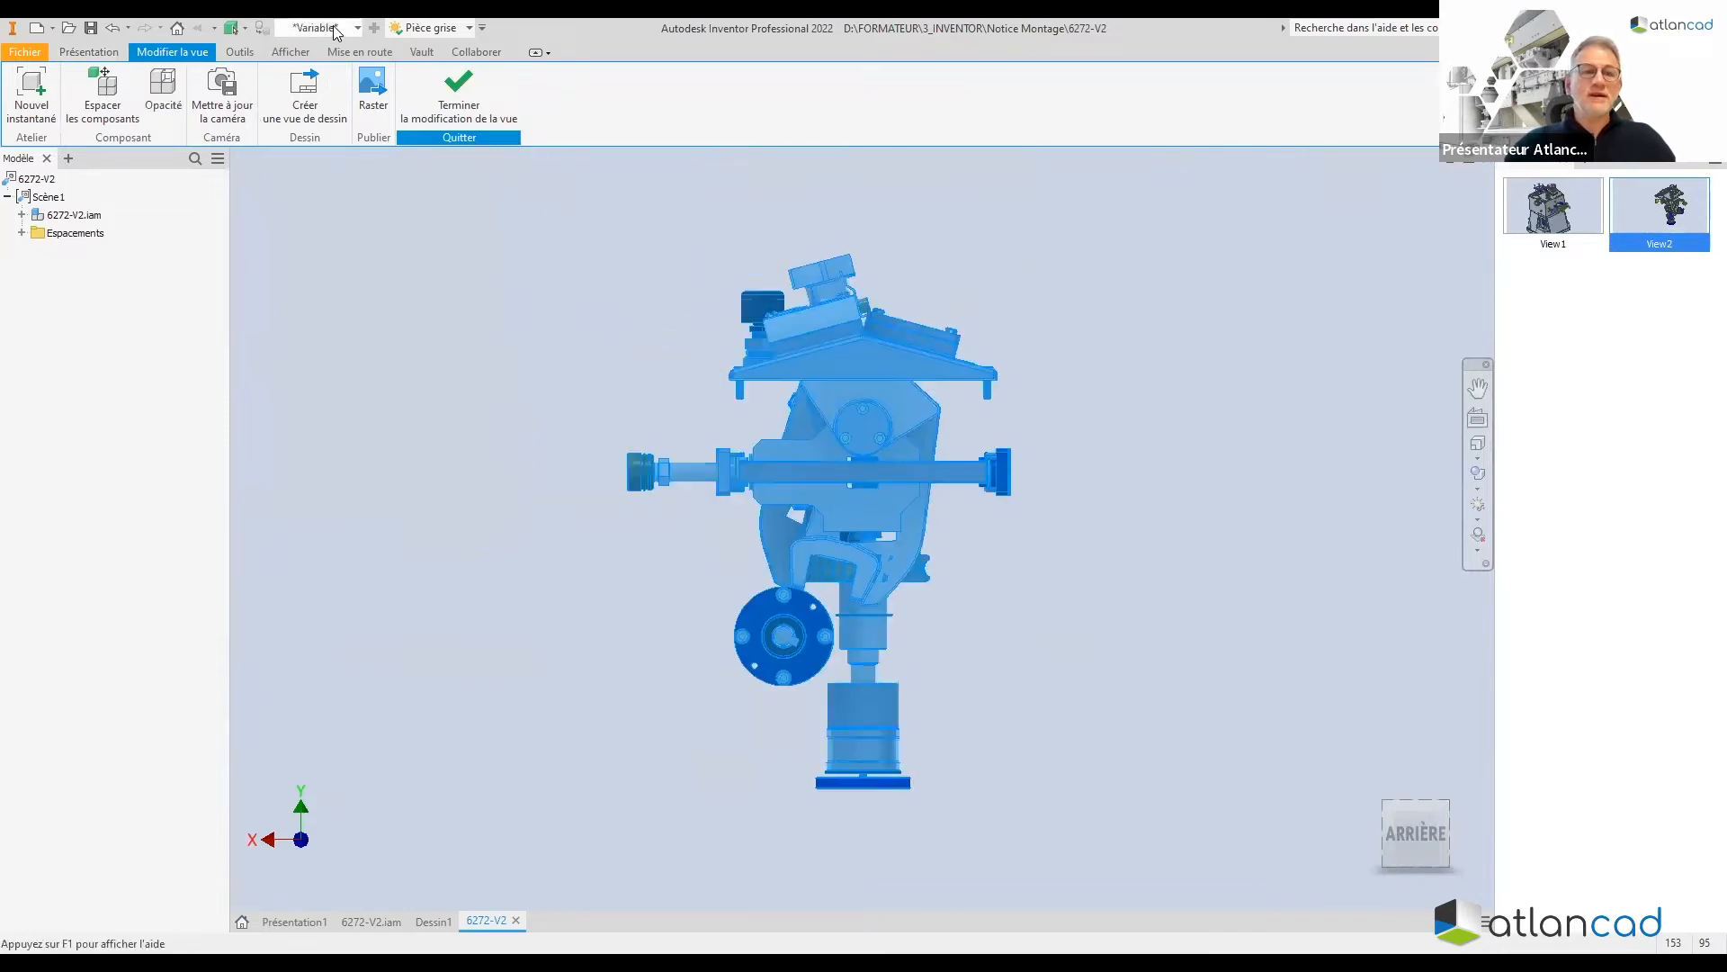
pyautogui.click(317, 28)
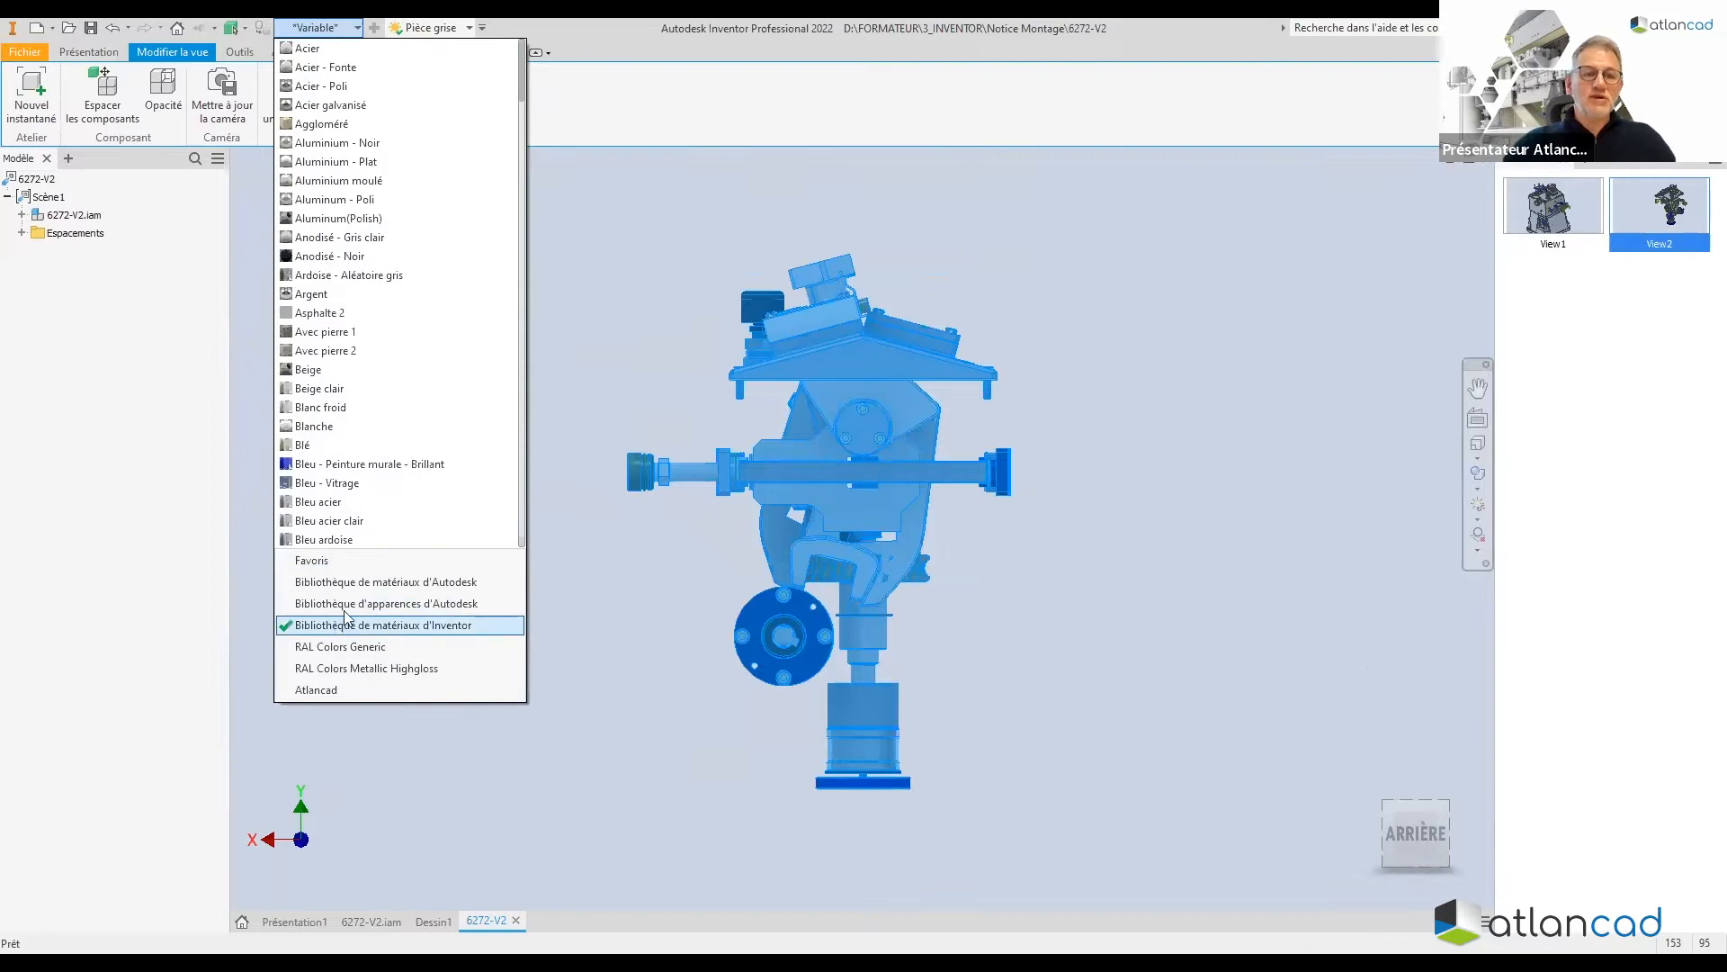
pyautogui.click(330, 71)
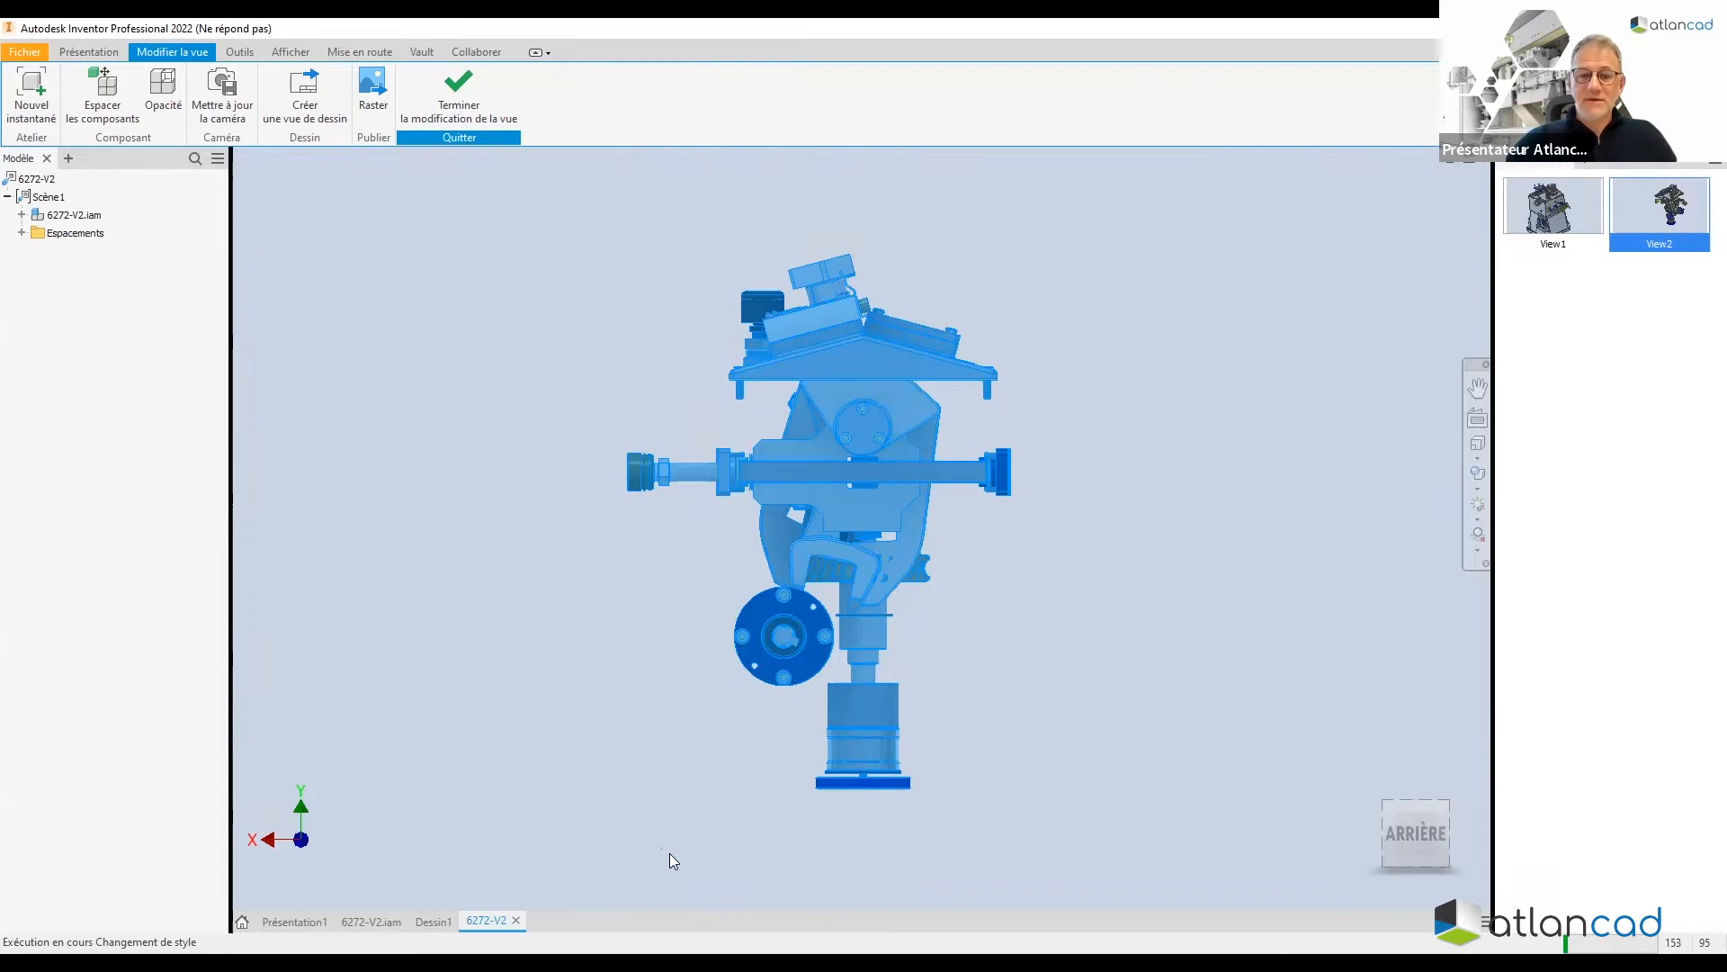
# Give the worm shaft, its flanges and screws the Bleu - Peinture murale - Brillant appearance in View2, and finish editing the view
pyautogui.scroll(5, 844, 675)
pyautogui.moveTo(837, 672); pyautogui.dragTo(605, 529)
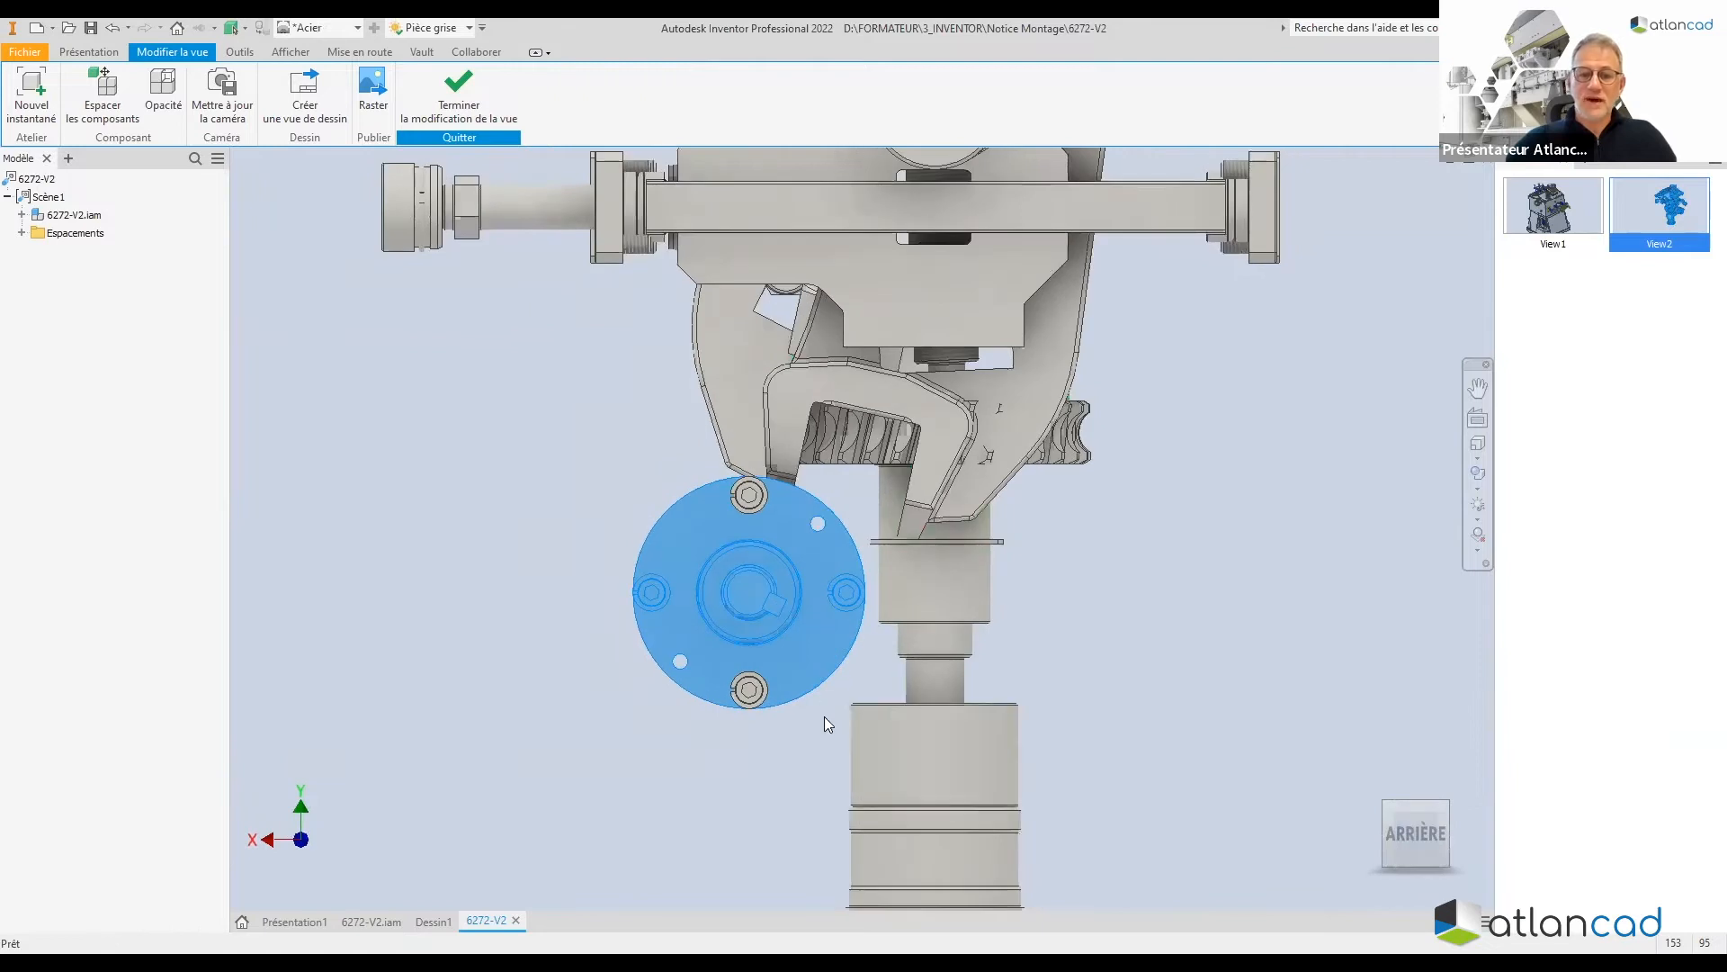
pyautogui.click(822, 725)
pyautogui.moveTo(861, 688); pyautogui.dragTo(537, 493)
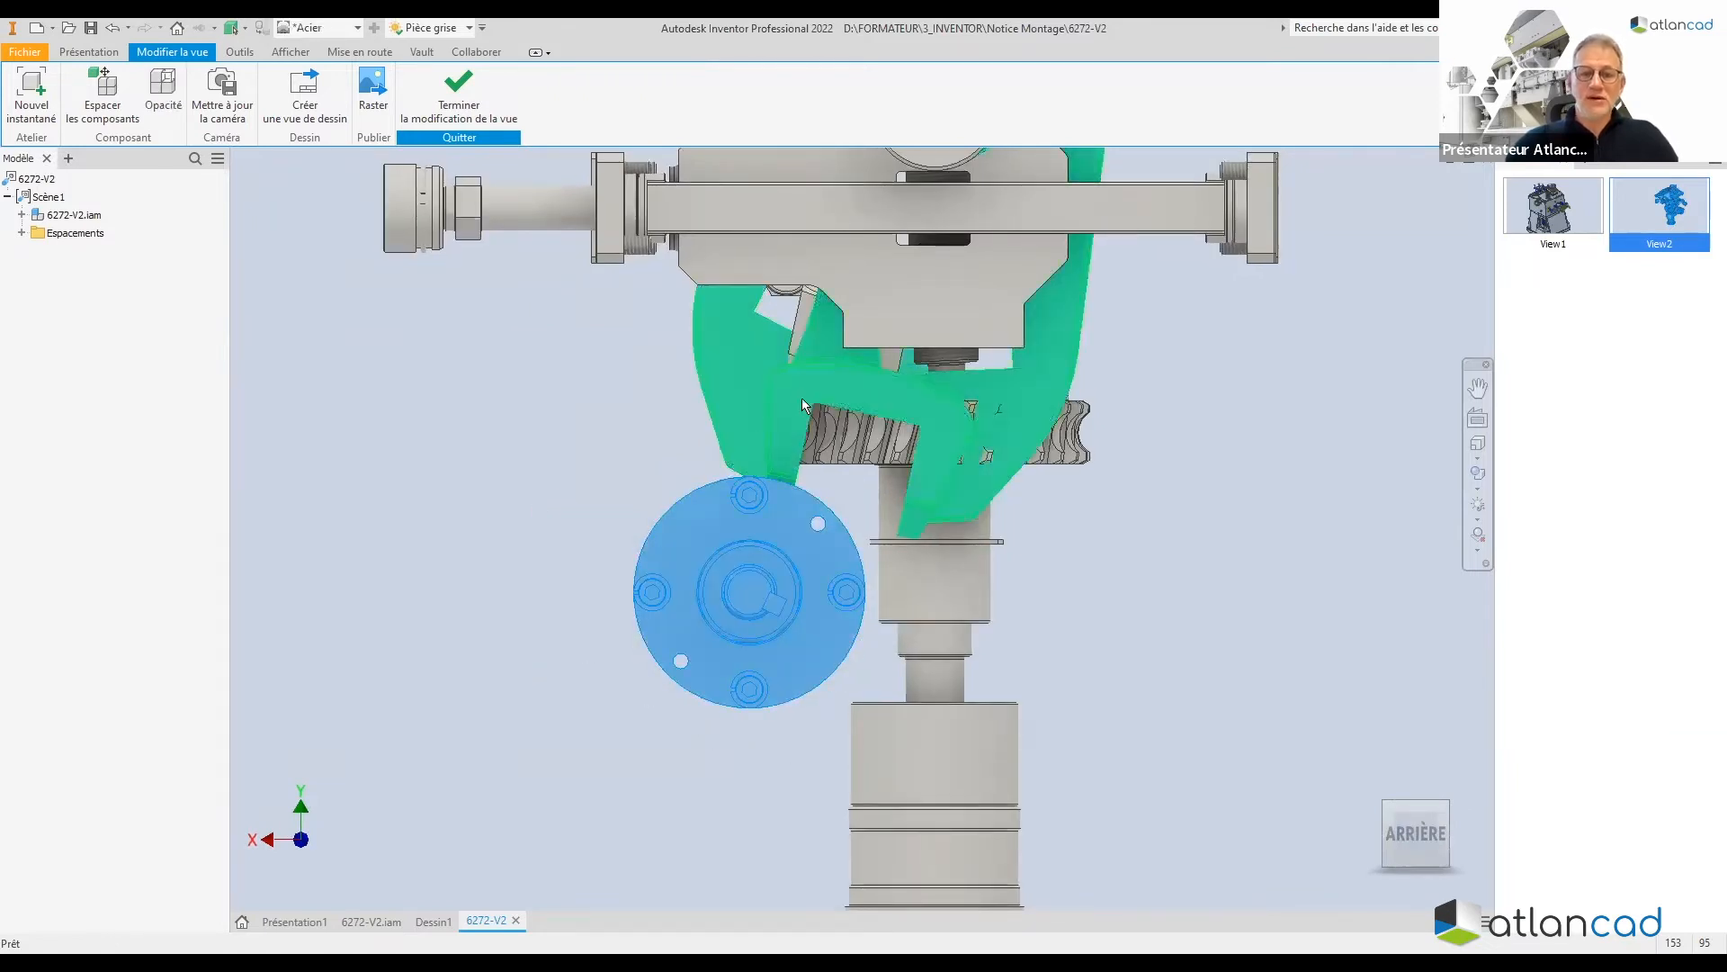
pyautogui.click(333, 28)
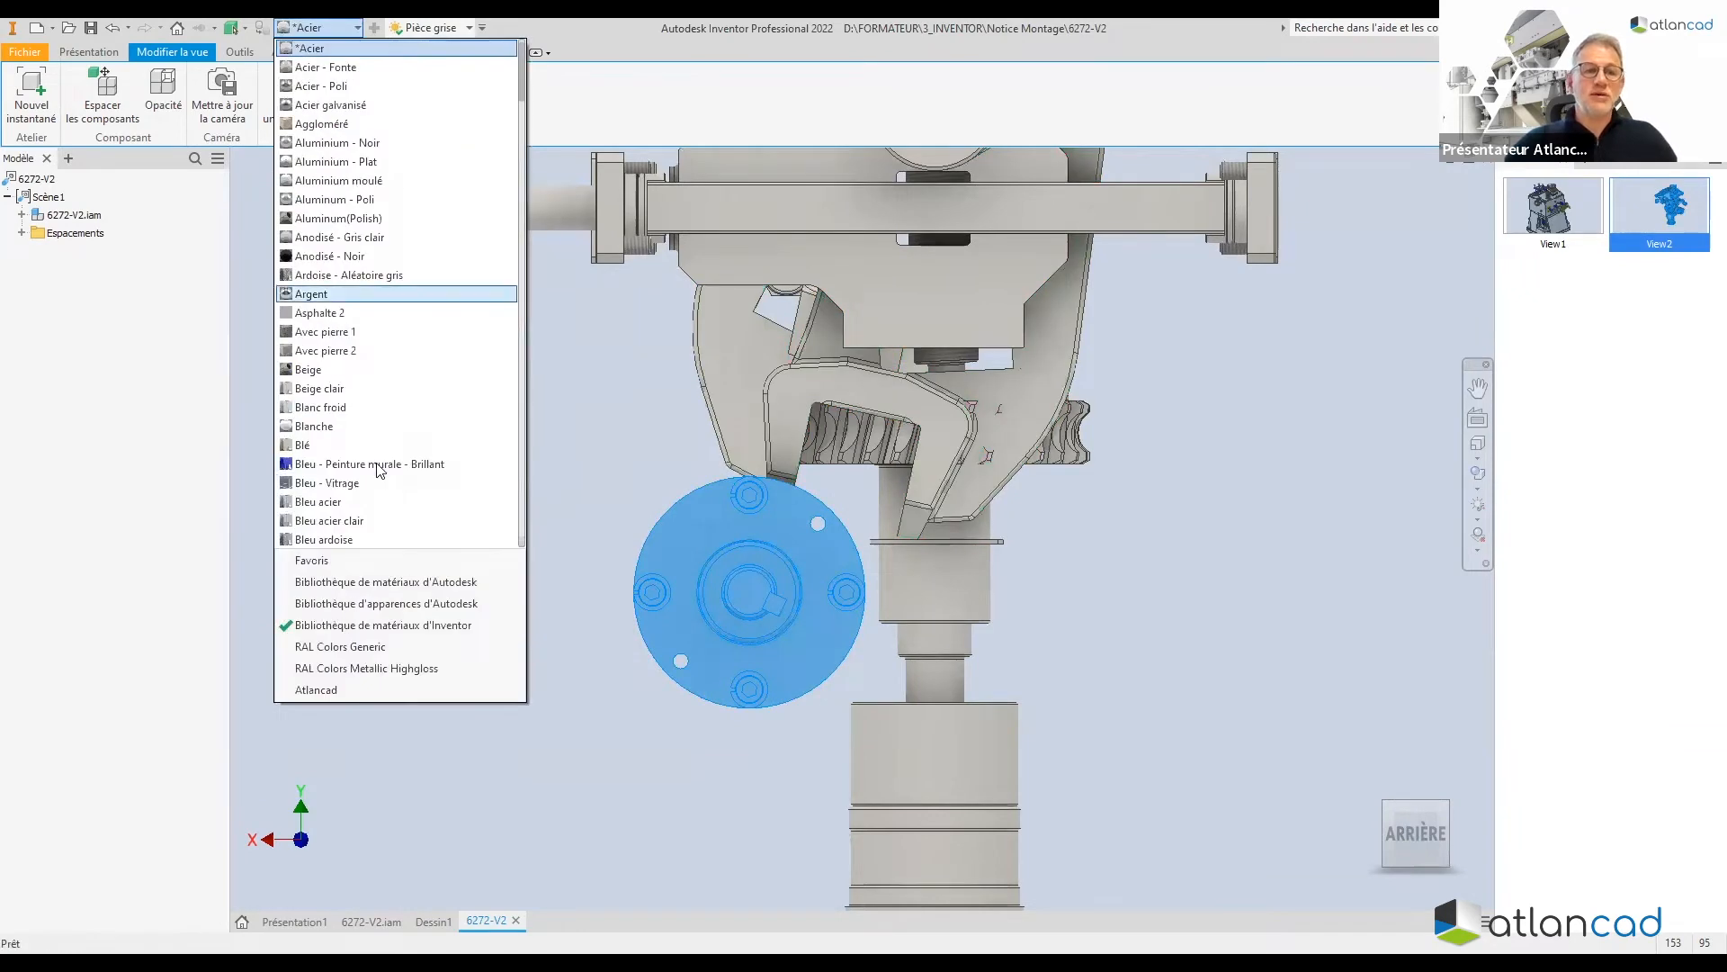
pyautogui.click(362, 464)
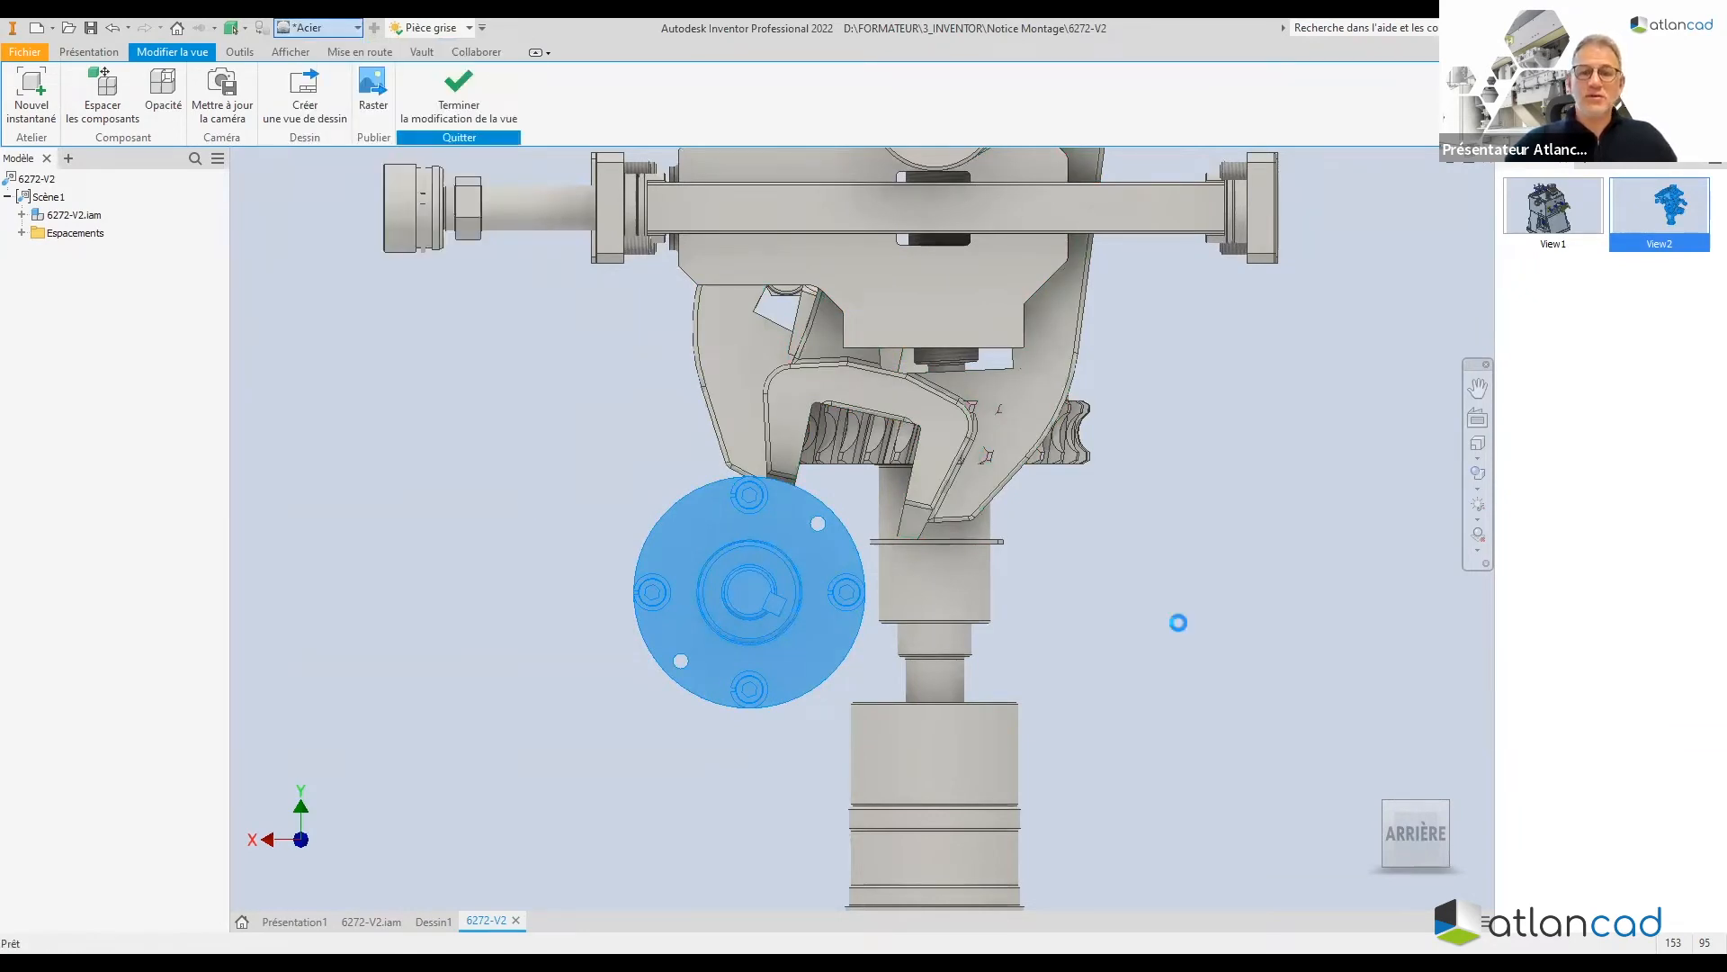
pyautogui.click(1172, 622)
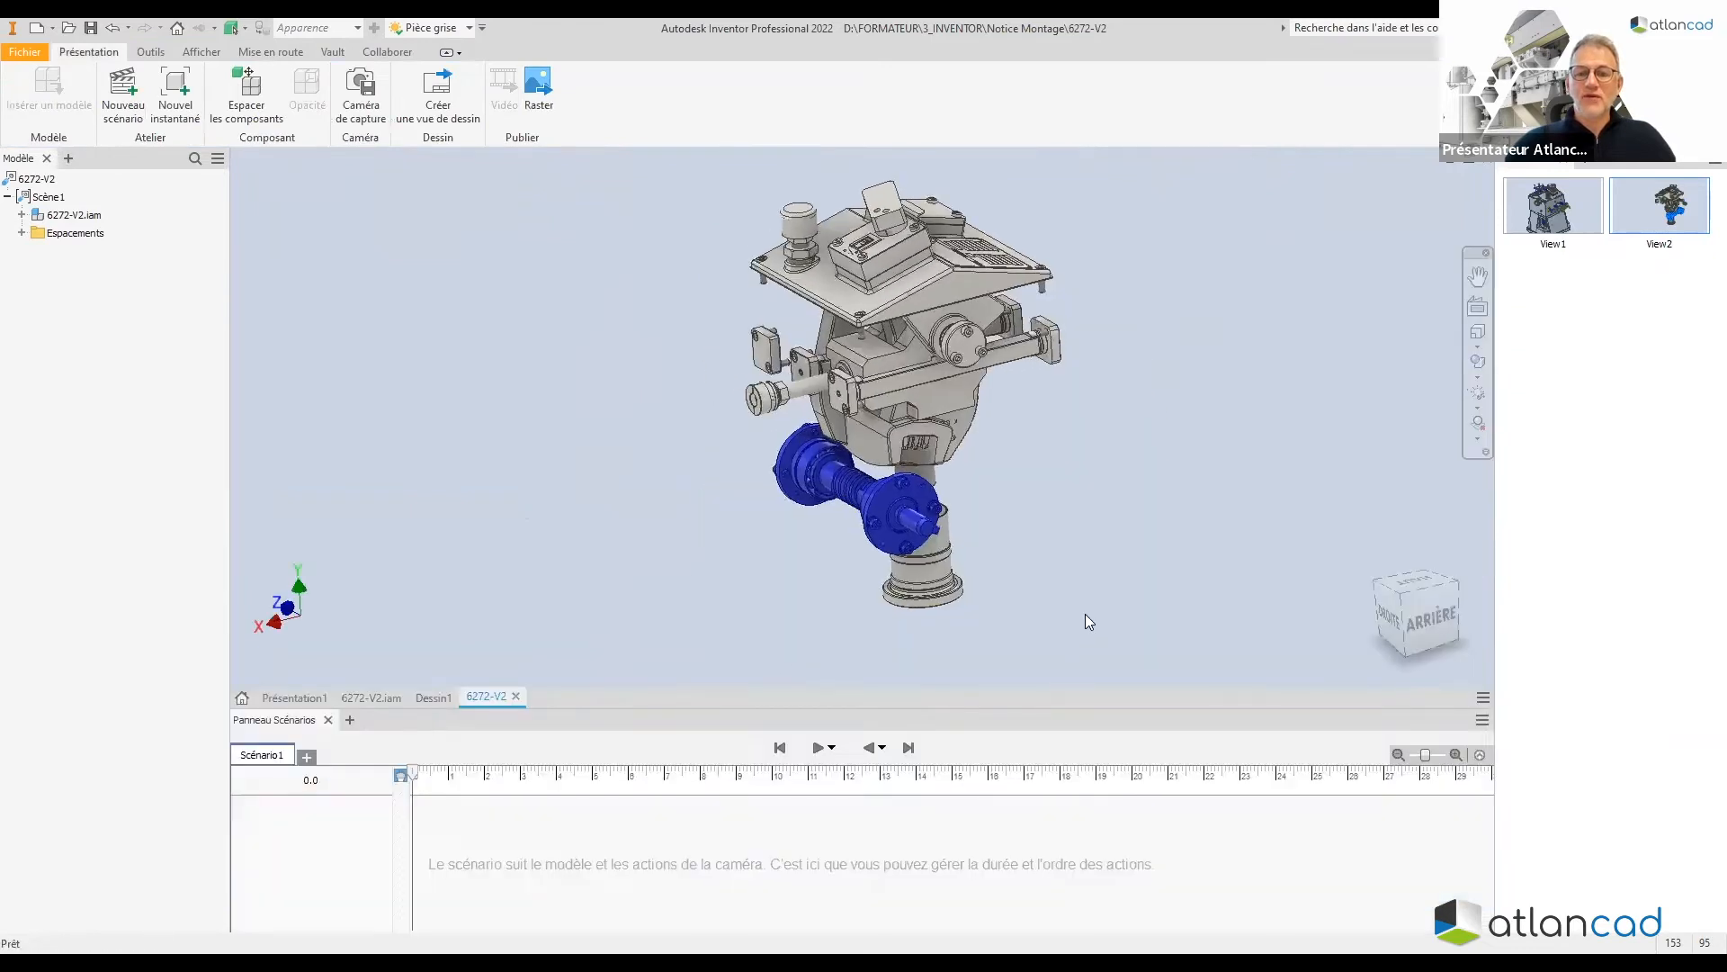
# Clear the appearance overrides from all visible components in the main scene
pyautogui.moveTo(1148, 635); pyautogui.dragTo(597, 173)
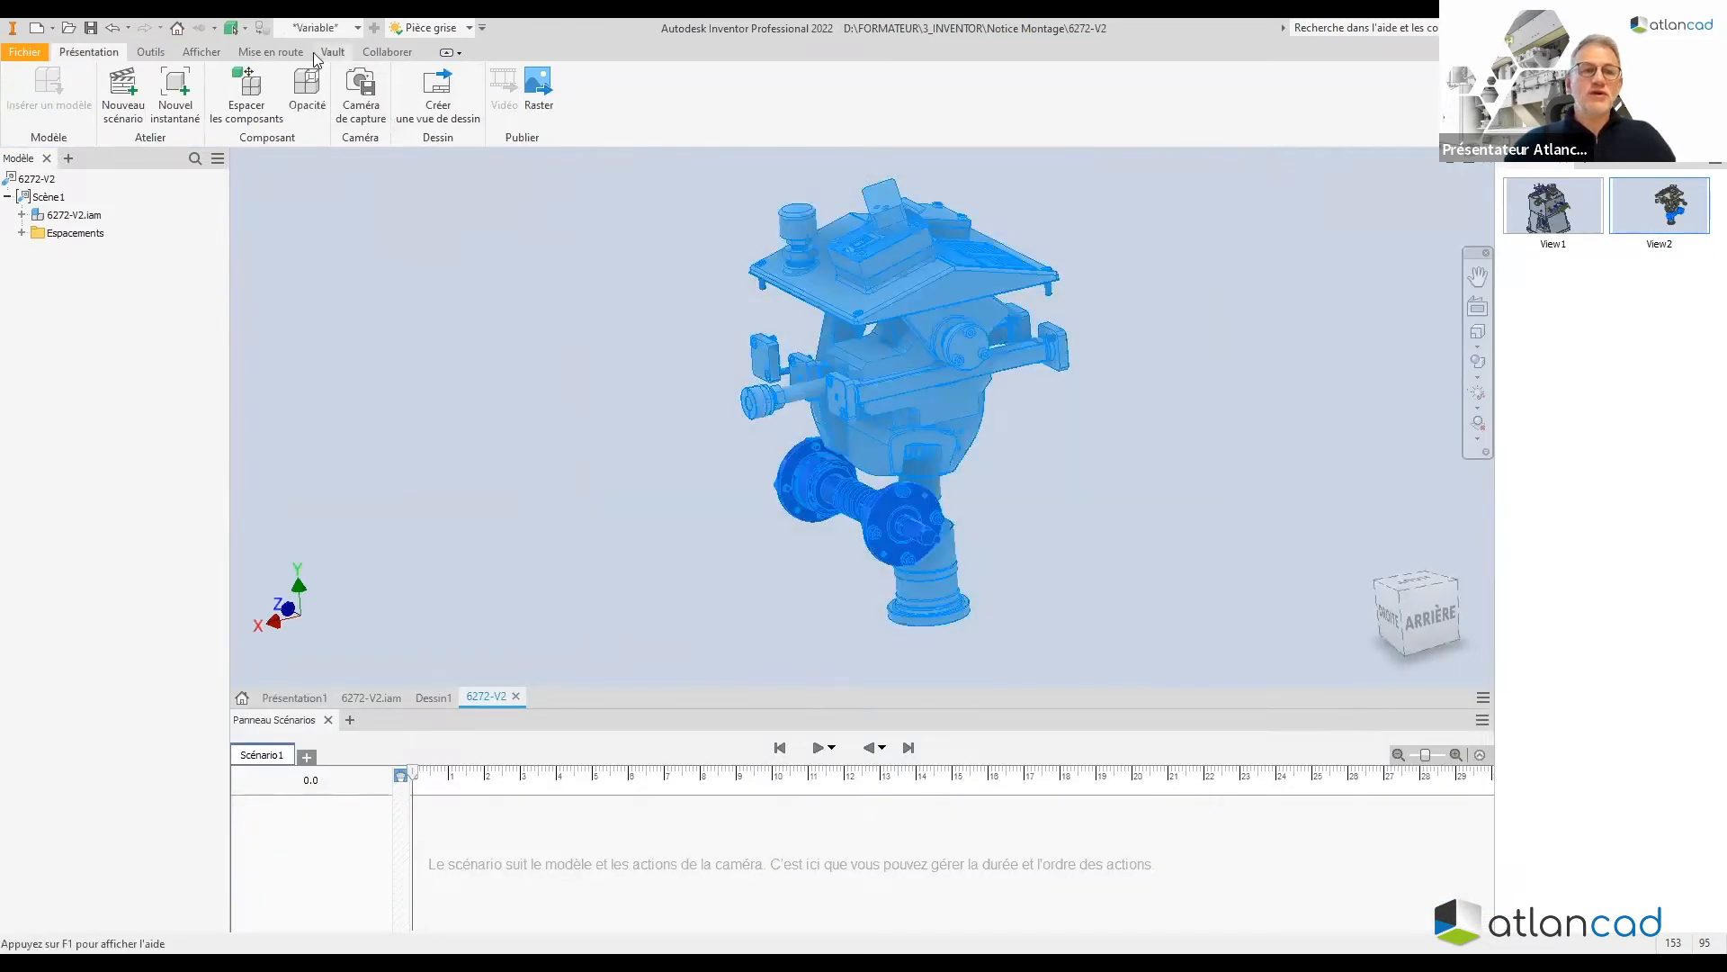
pyautogui.click(322, 30)
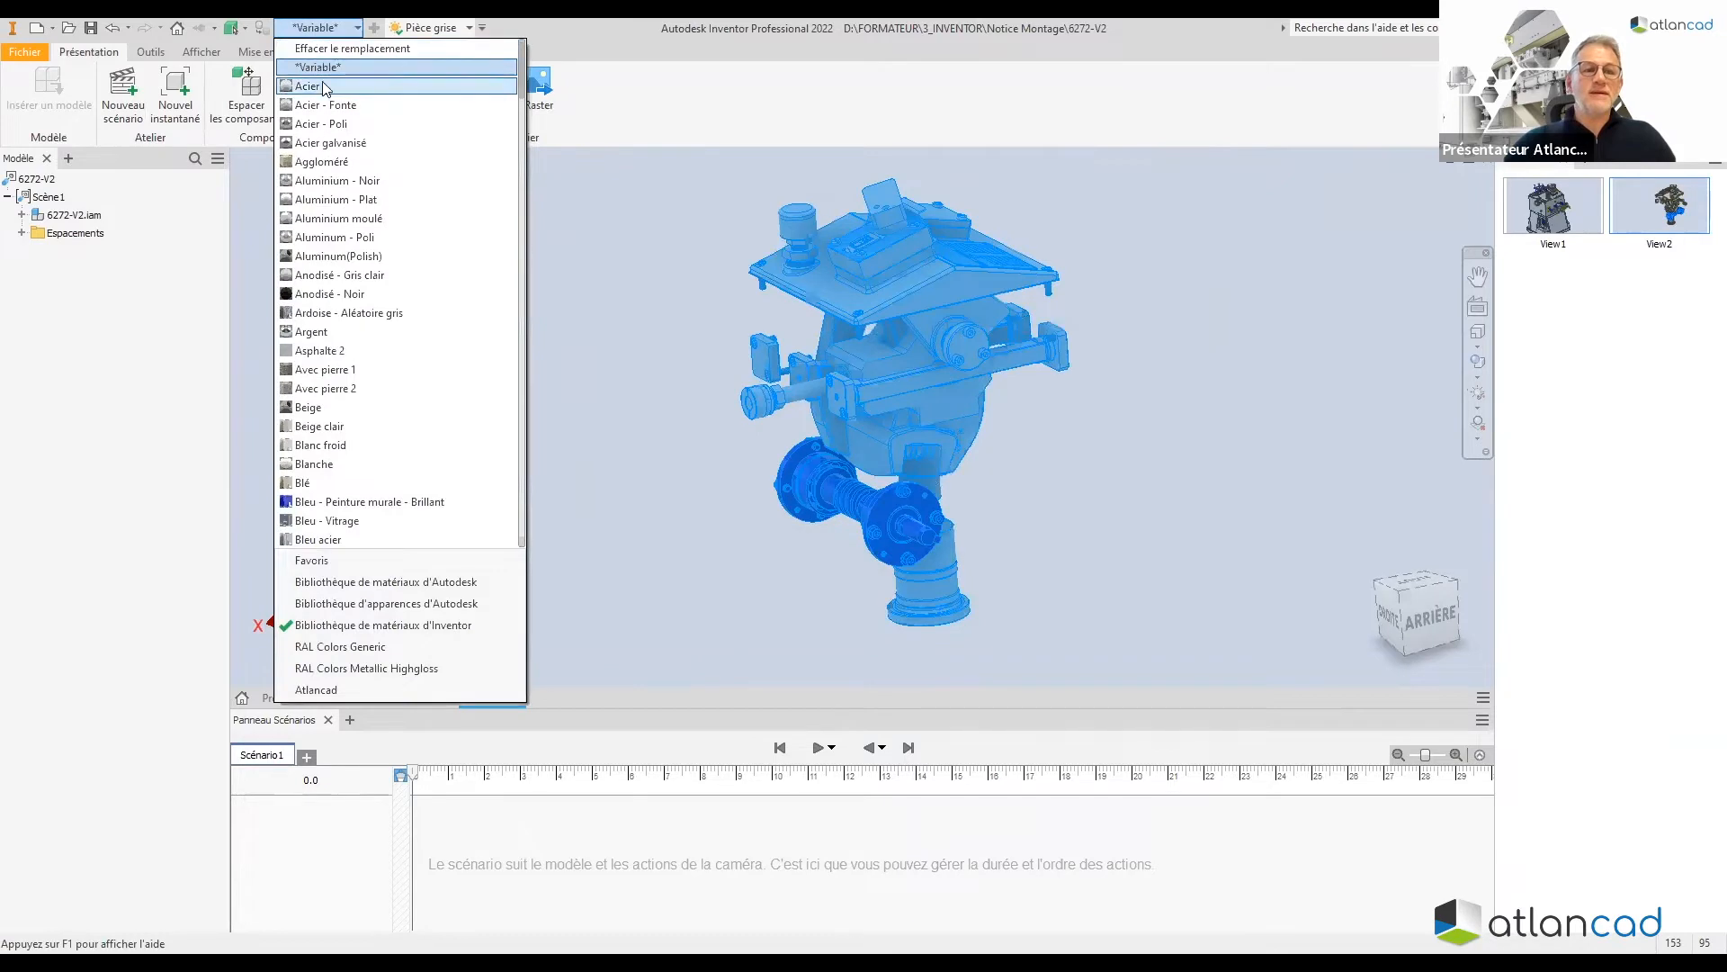
pyautogui.click(329, 49)
pyautogui.click(1121, 468)
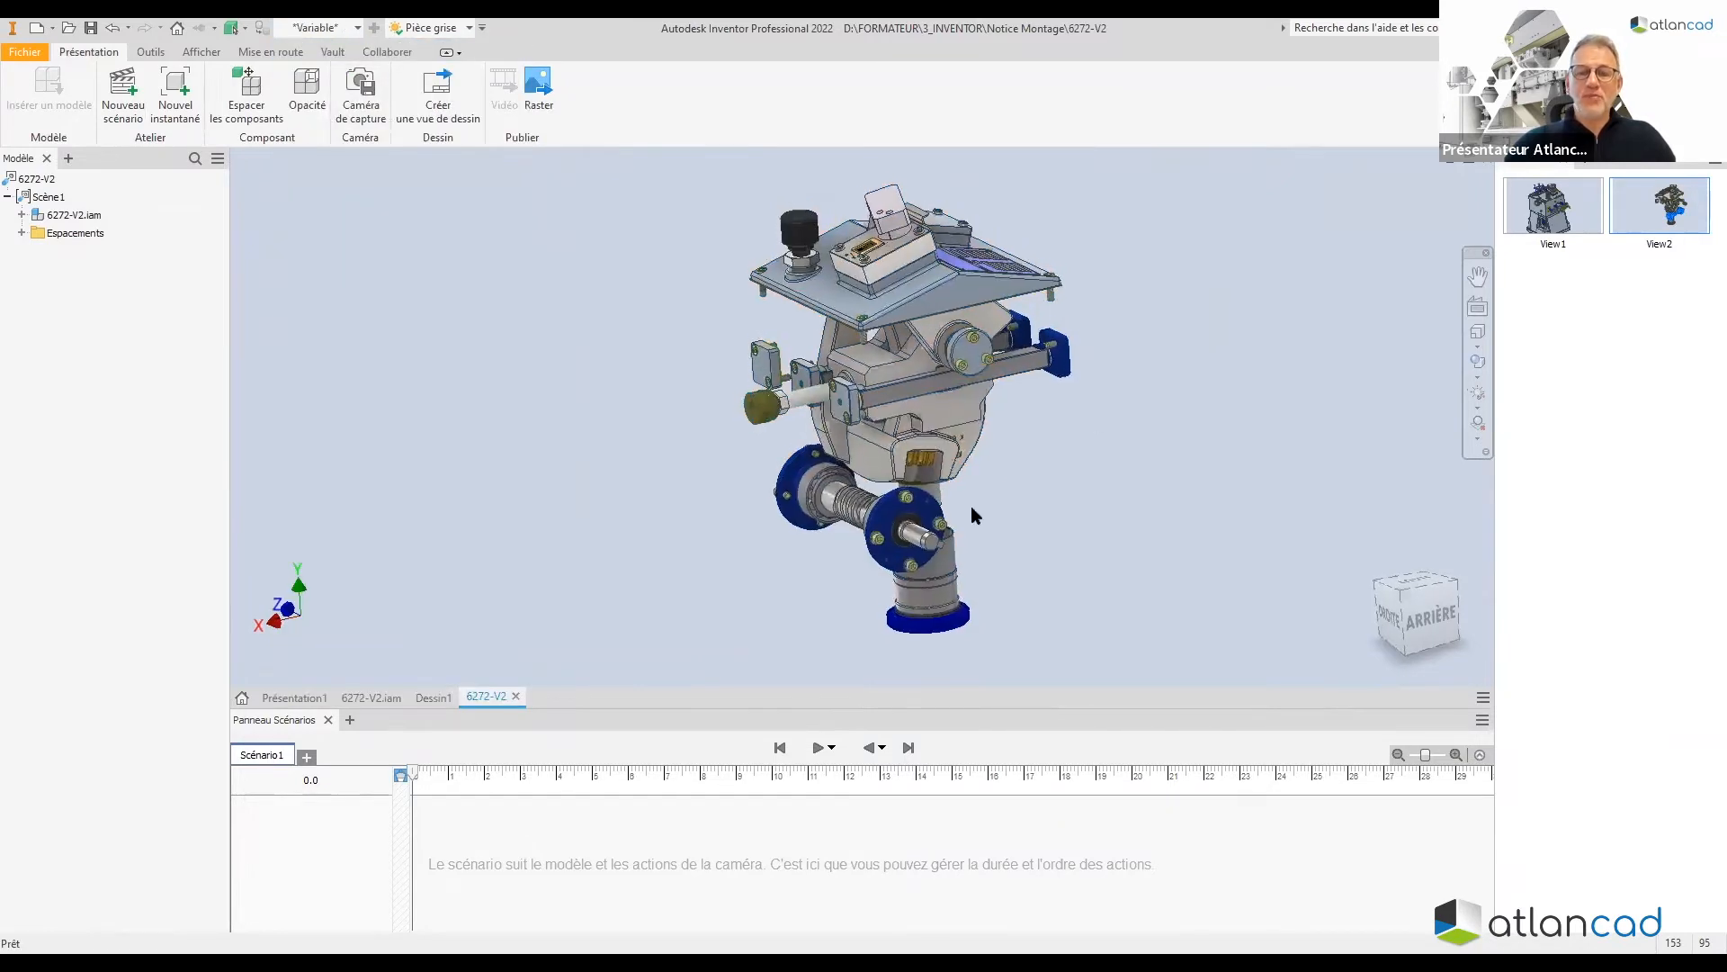
# Make the main housing 52070500:1 visible again in the scene and collapse the assembly's component tree
pyautogui.click(22, 233)
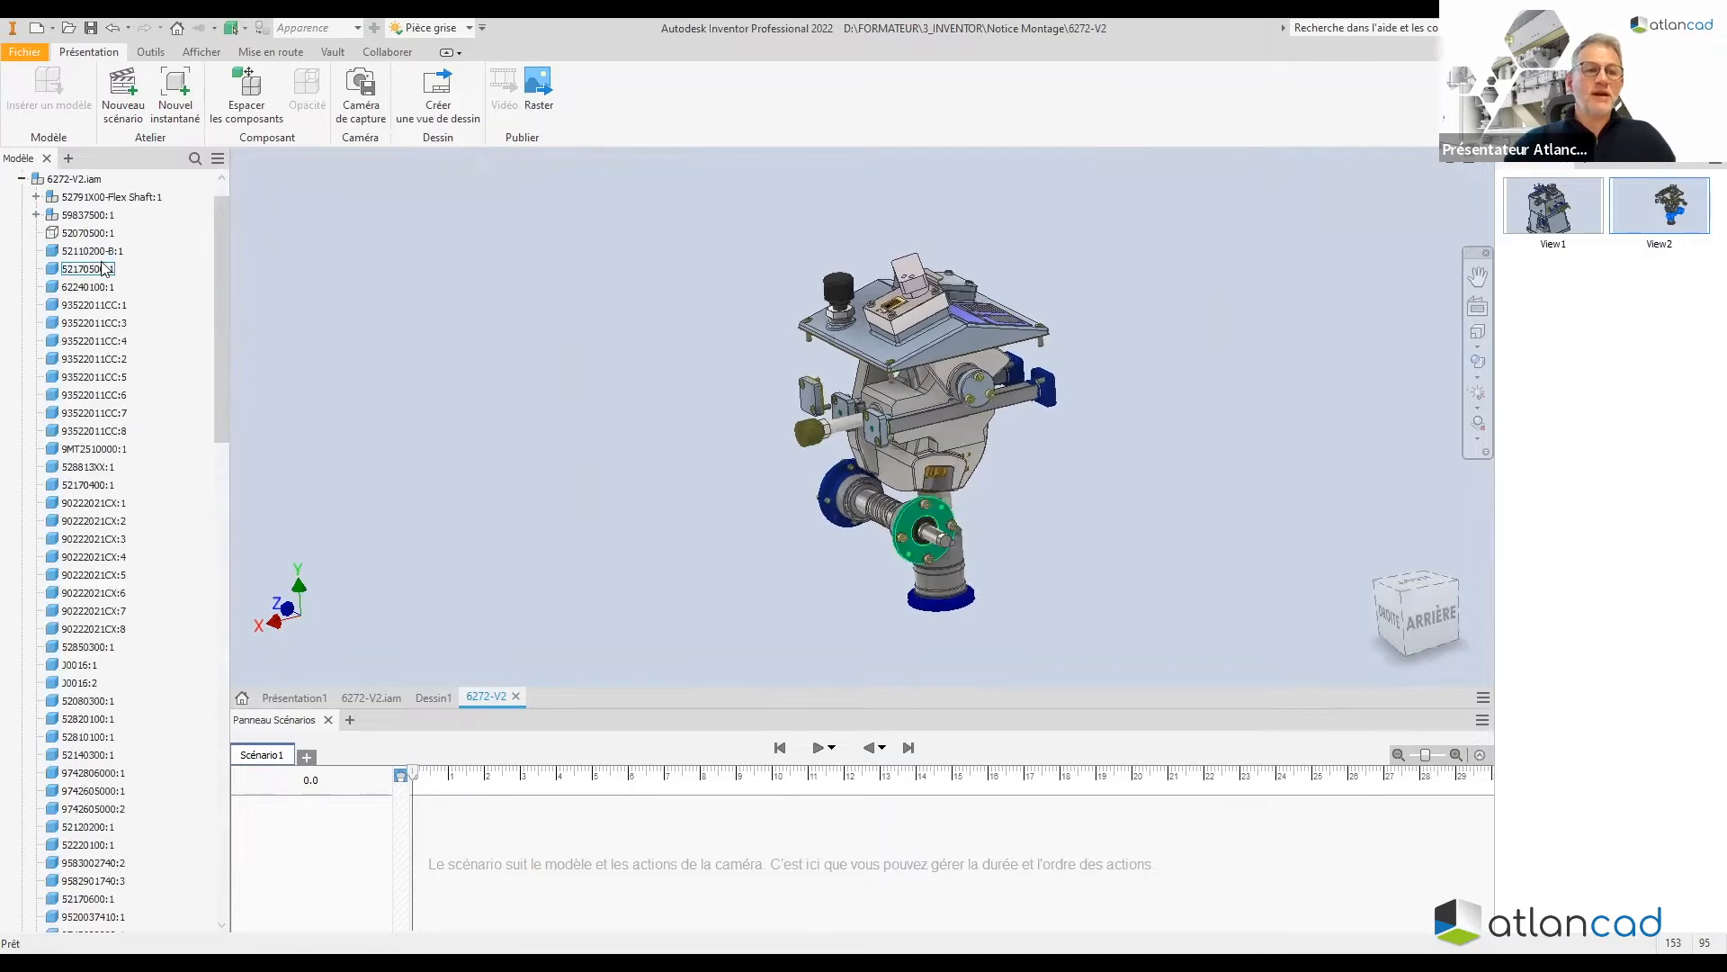
pyautogui.rightClick(99, 236)
pyautogui.click(135, 311)
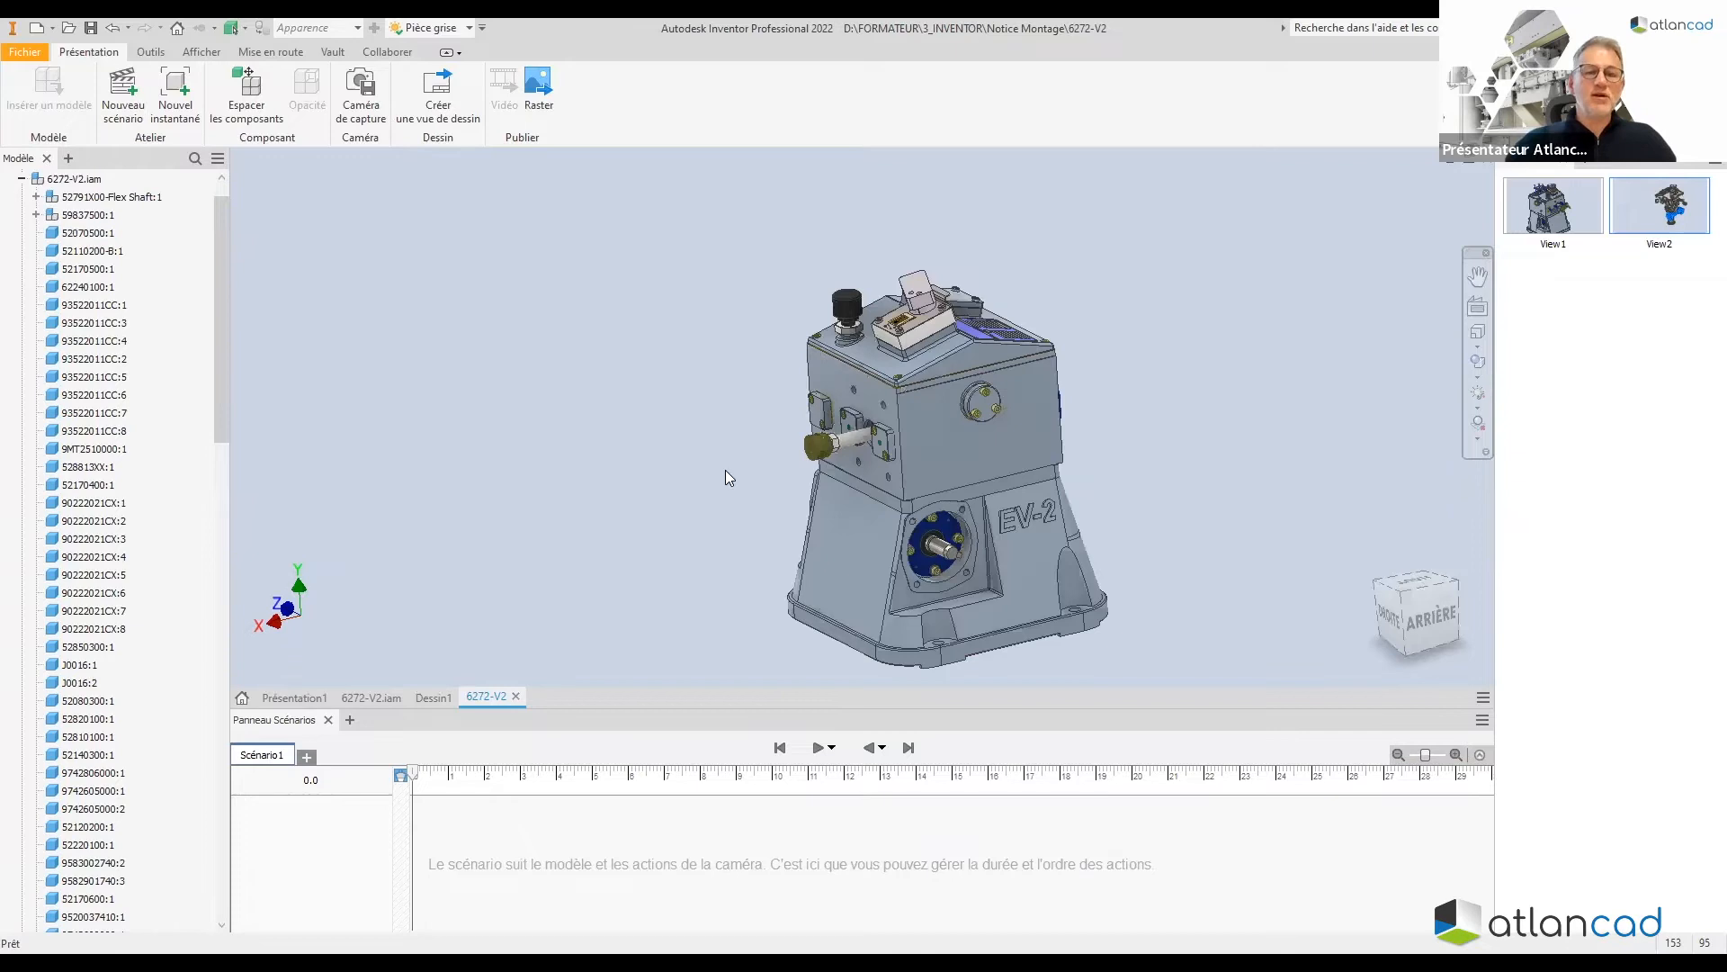
pyautogui.keyDown('shift'); pyautogui.moveTo(900, 454); pyautogui.dragTo(838, 369, button='middle'); pyautogui.keyUp('shift')
pyautogui.click(23, 180)
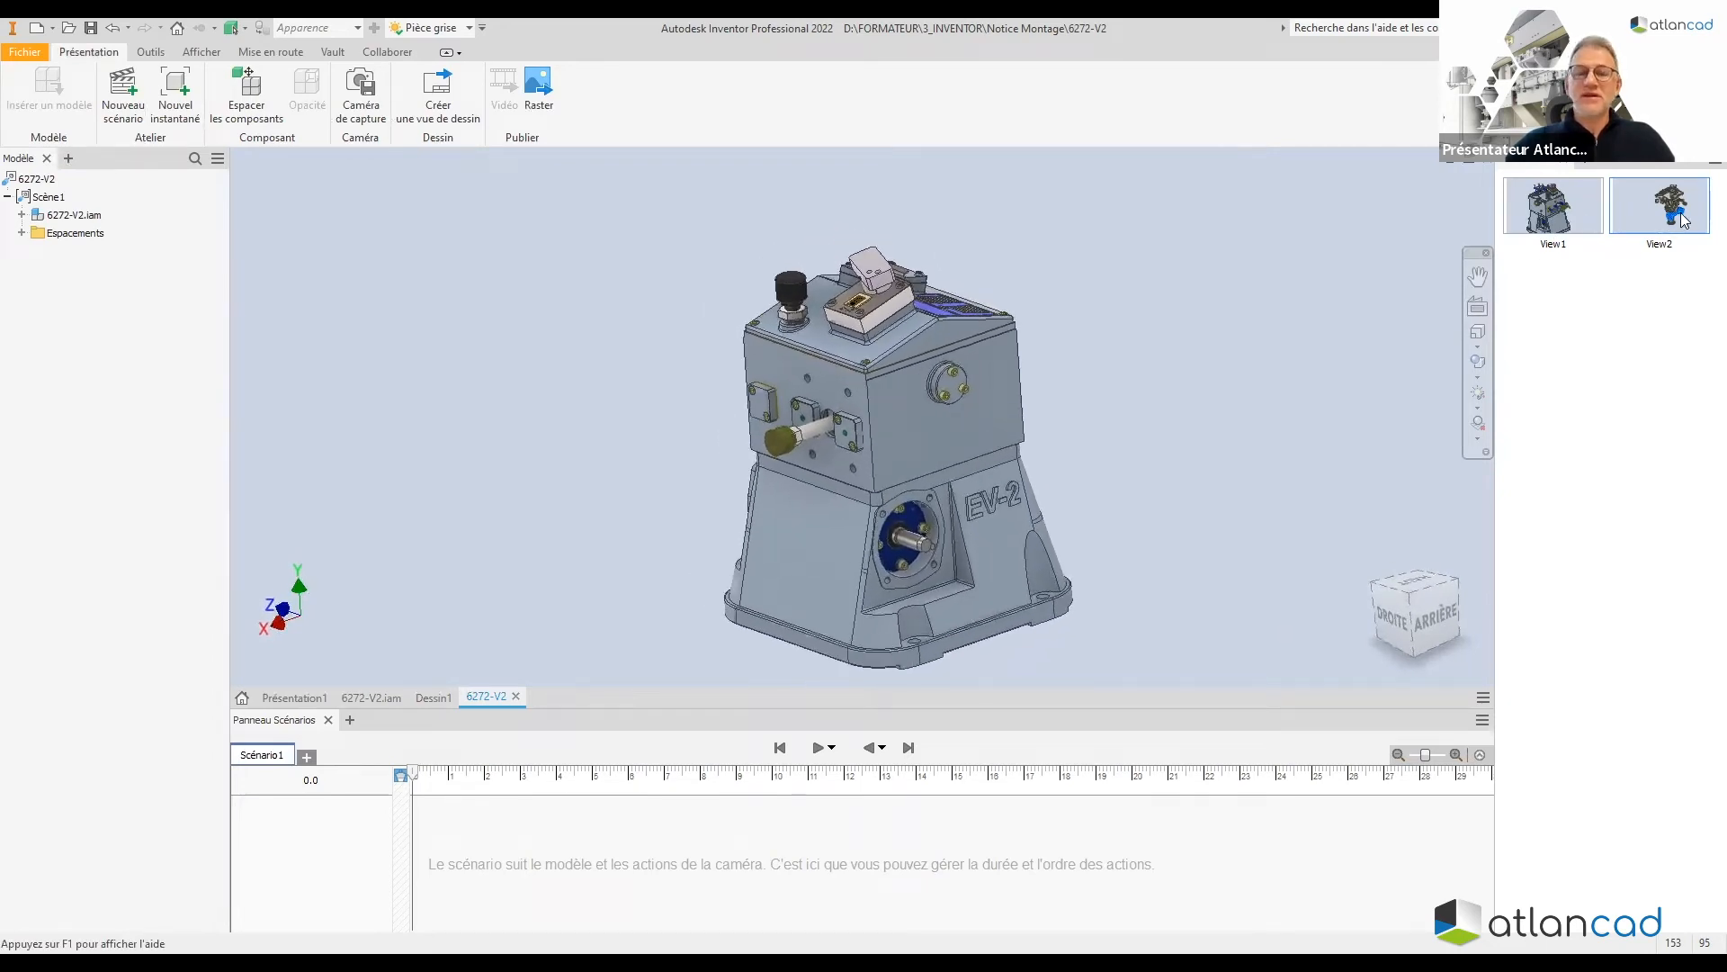
# Open snapshot View1 for editing and save the presentation as 6272-V2 web.ipn in the Notice Montage folder
pyautogui.doubleClick(1573, 213)
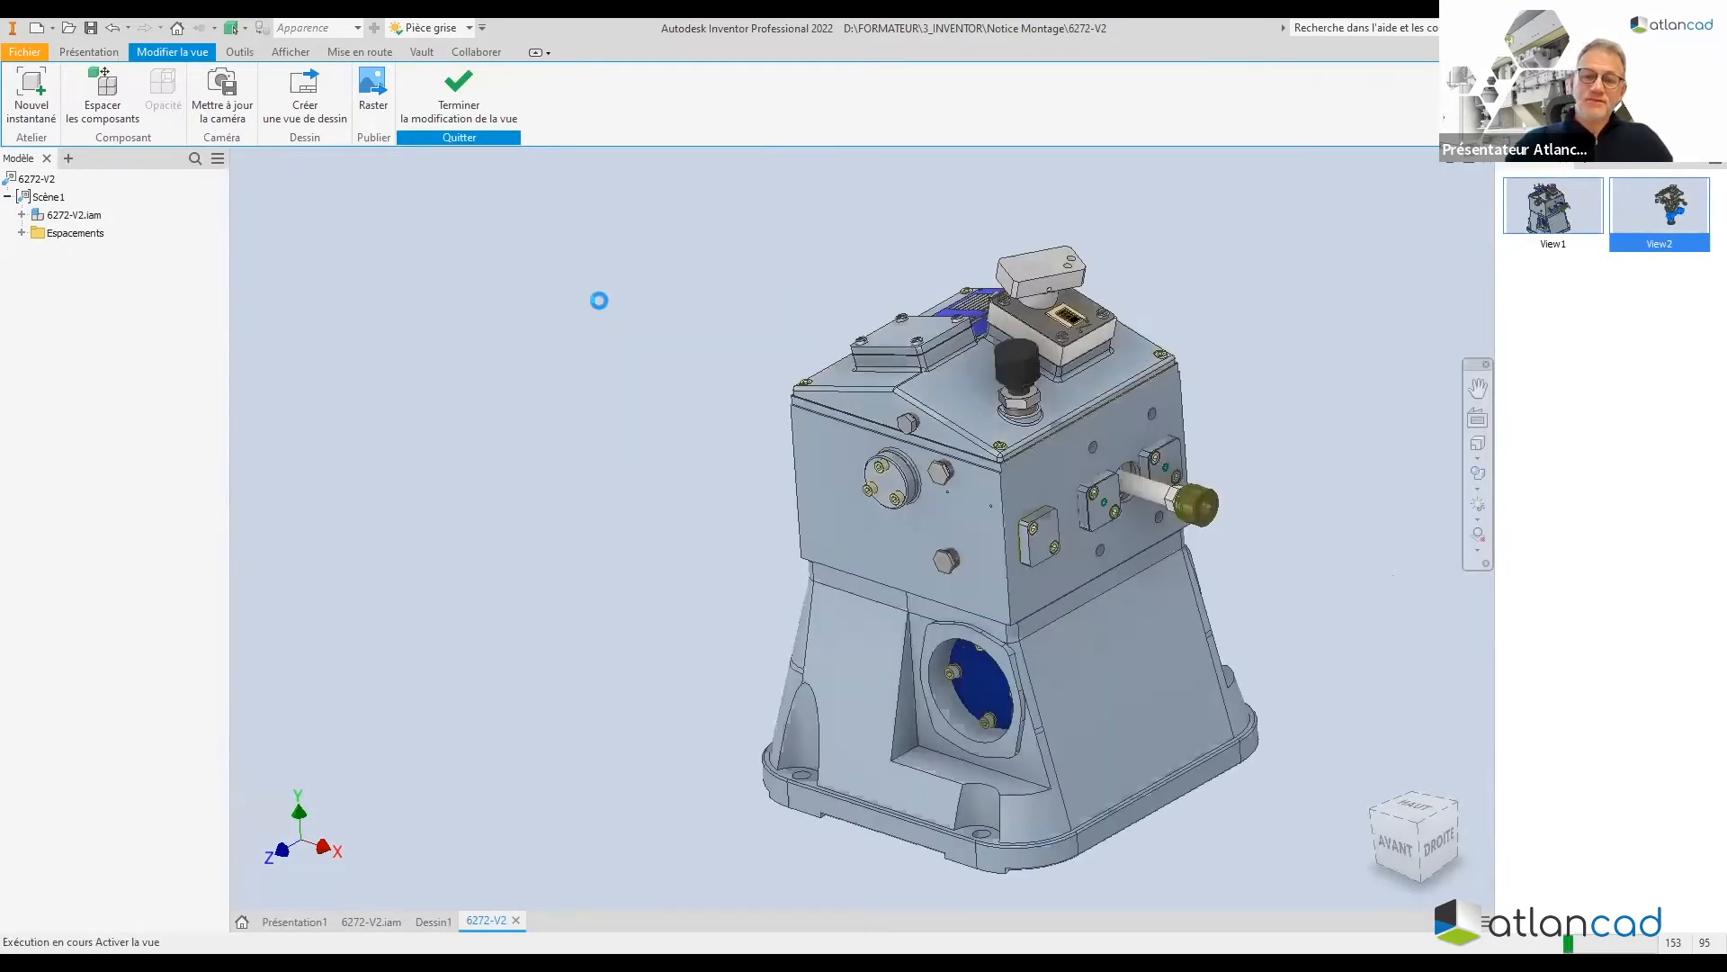
pyautogui.click(91, 28)
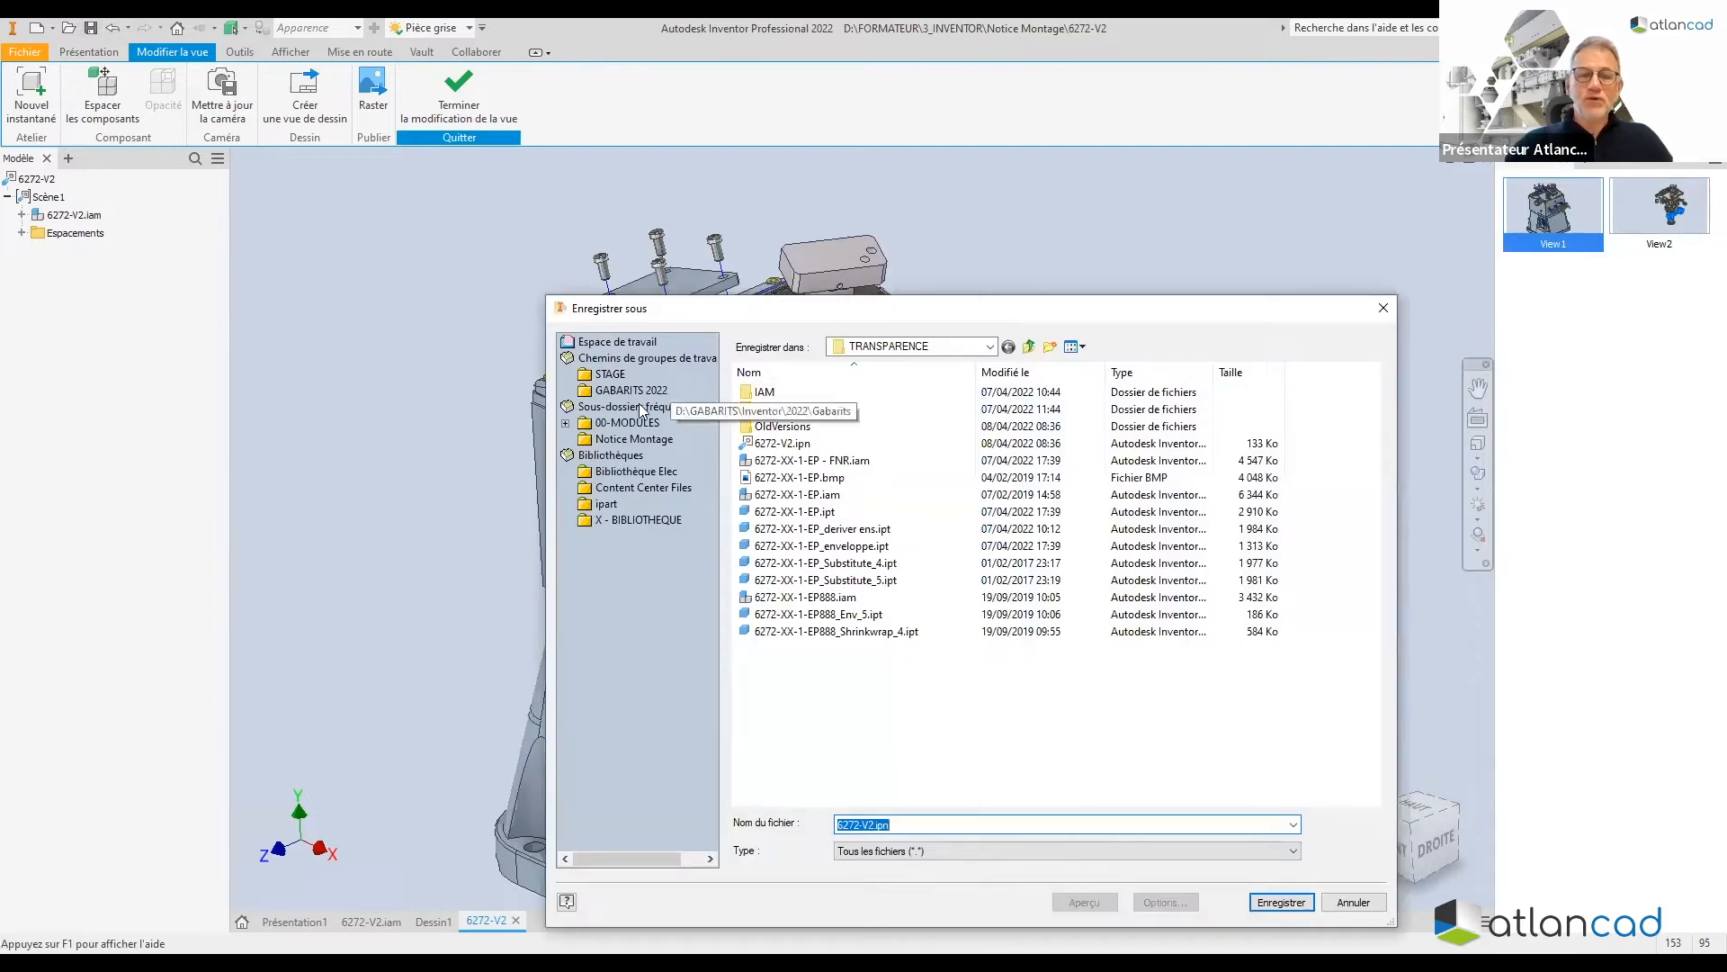
pyautogui.click(683, 441)
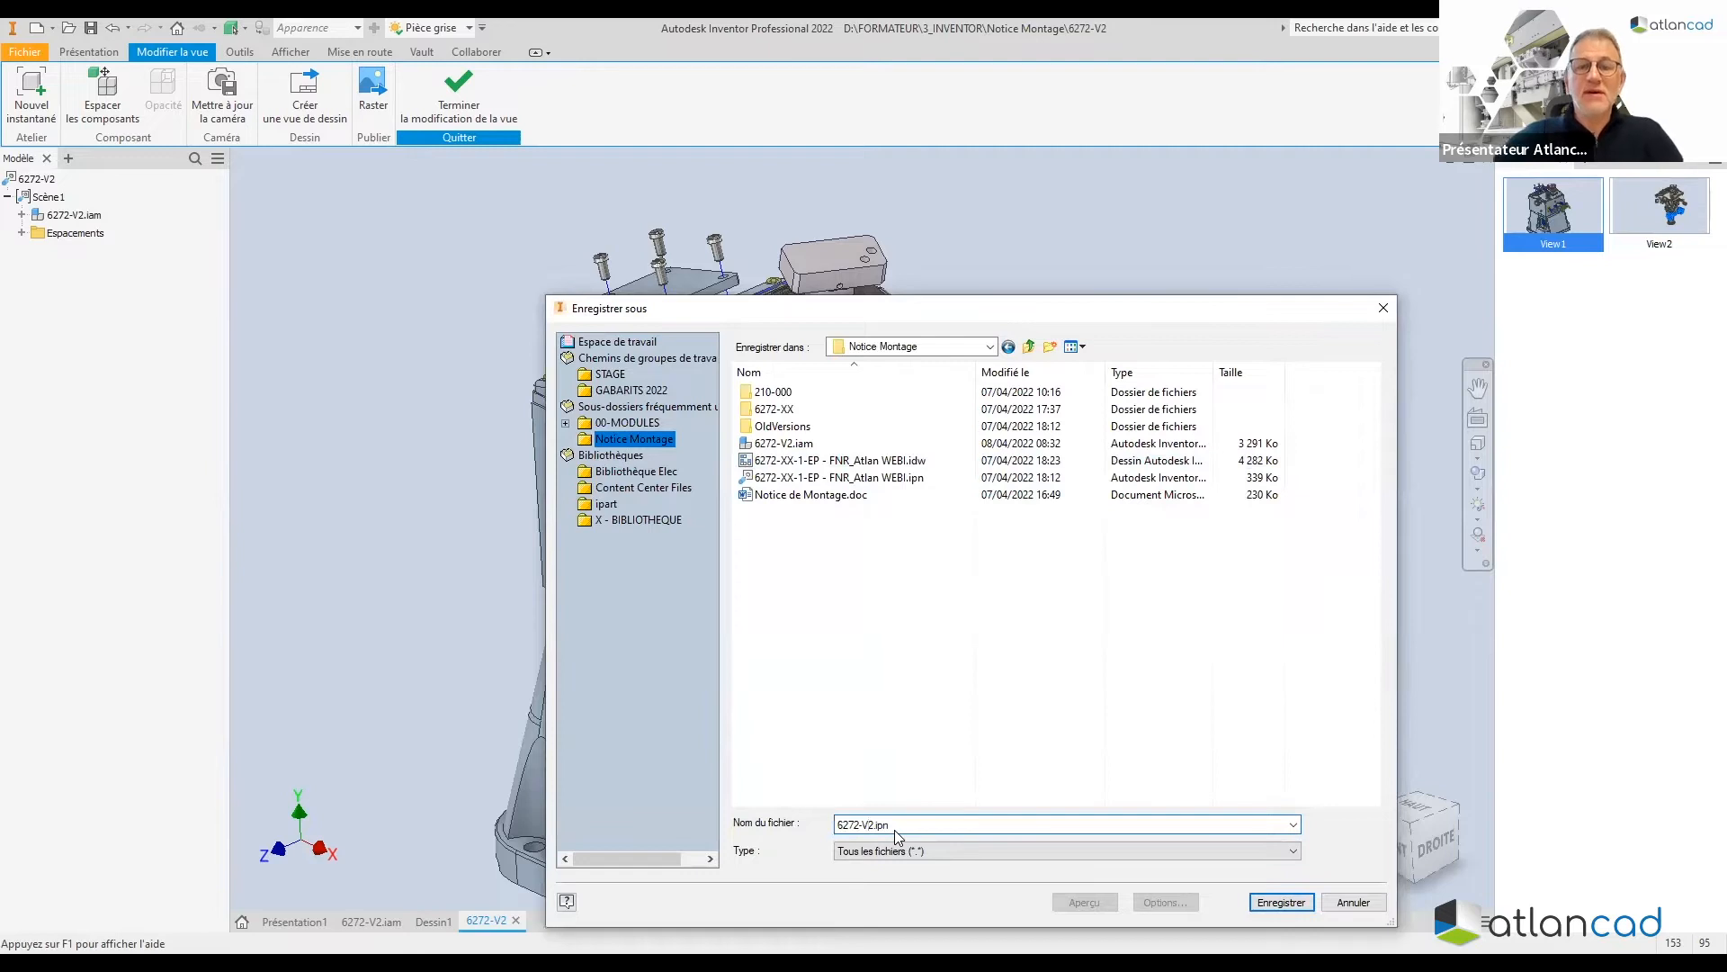
pyautogui.click(877, 824)
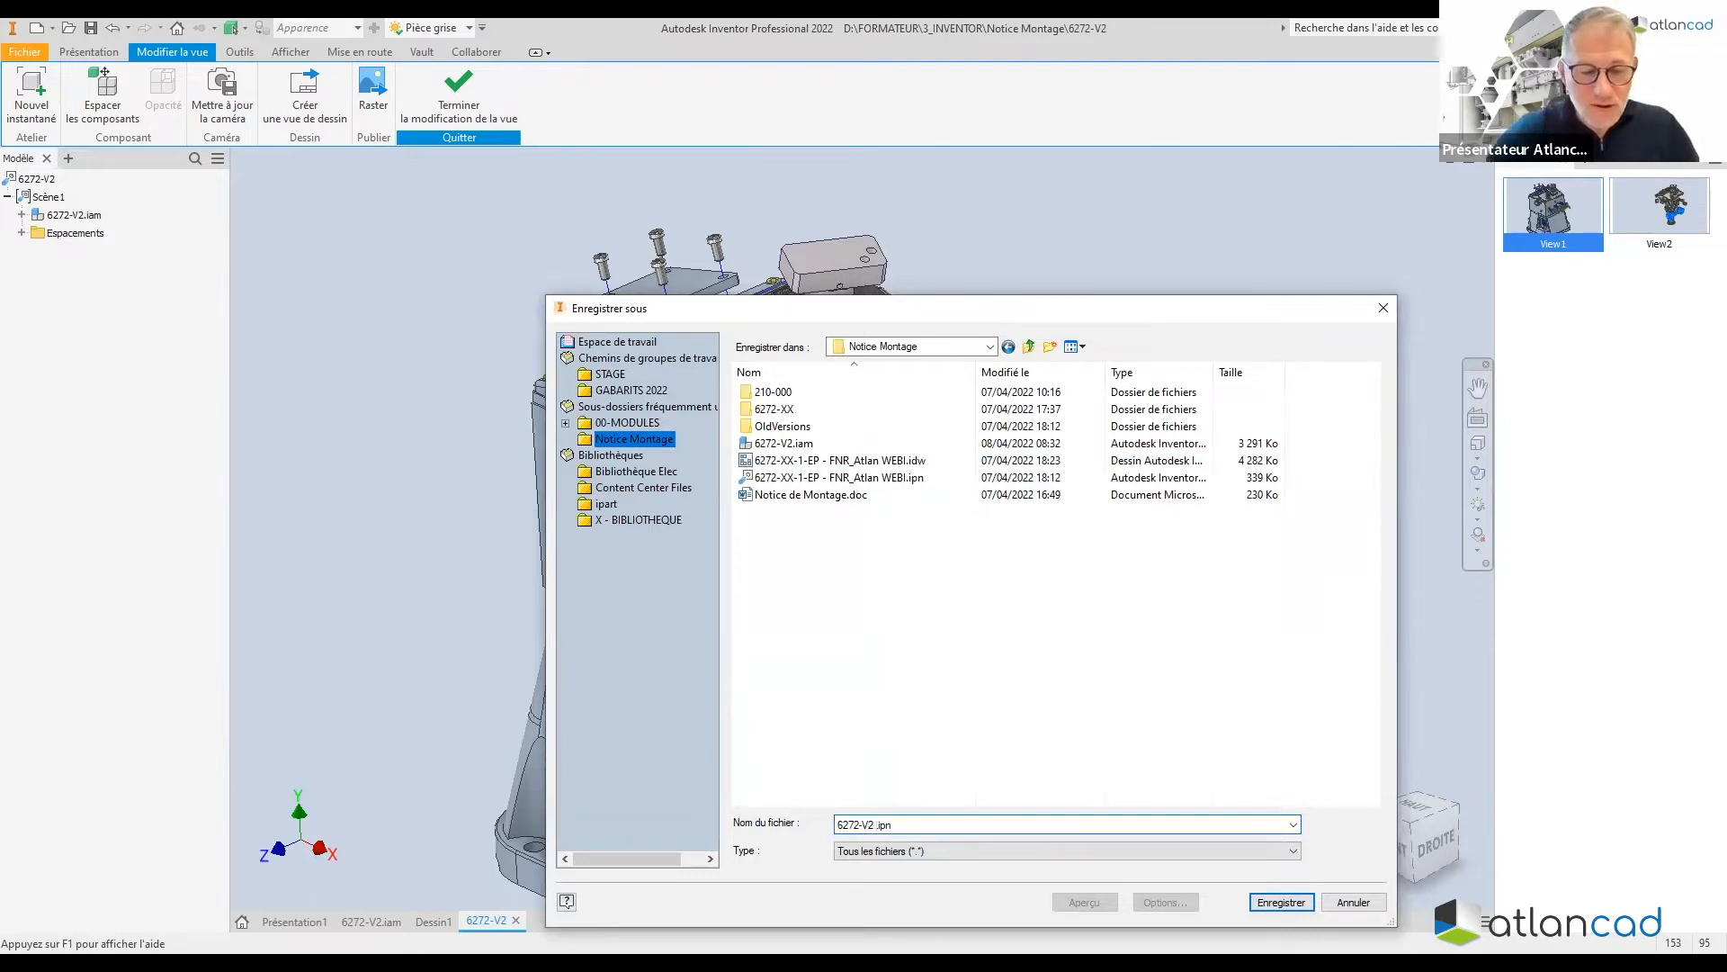
pyautogui.write('web')
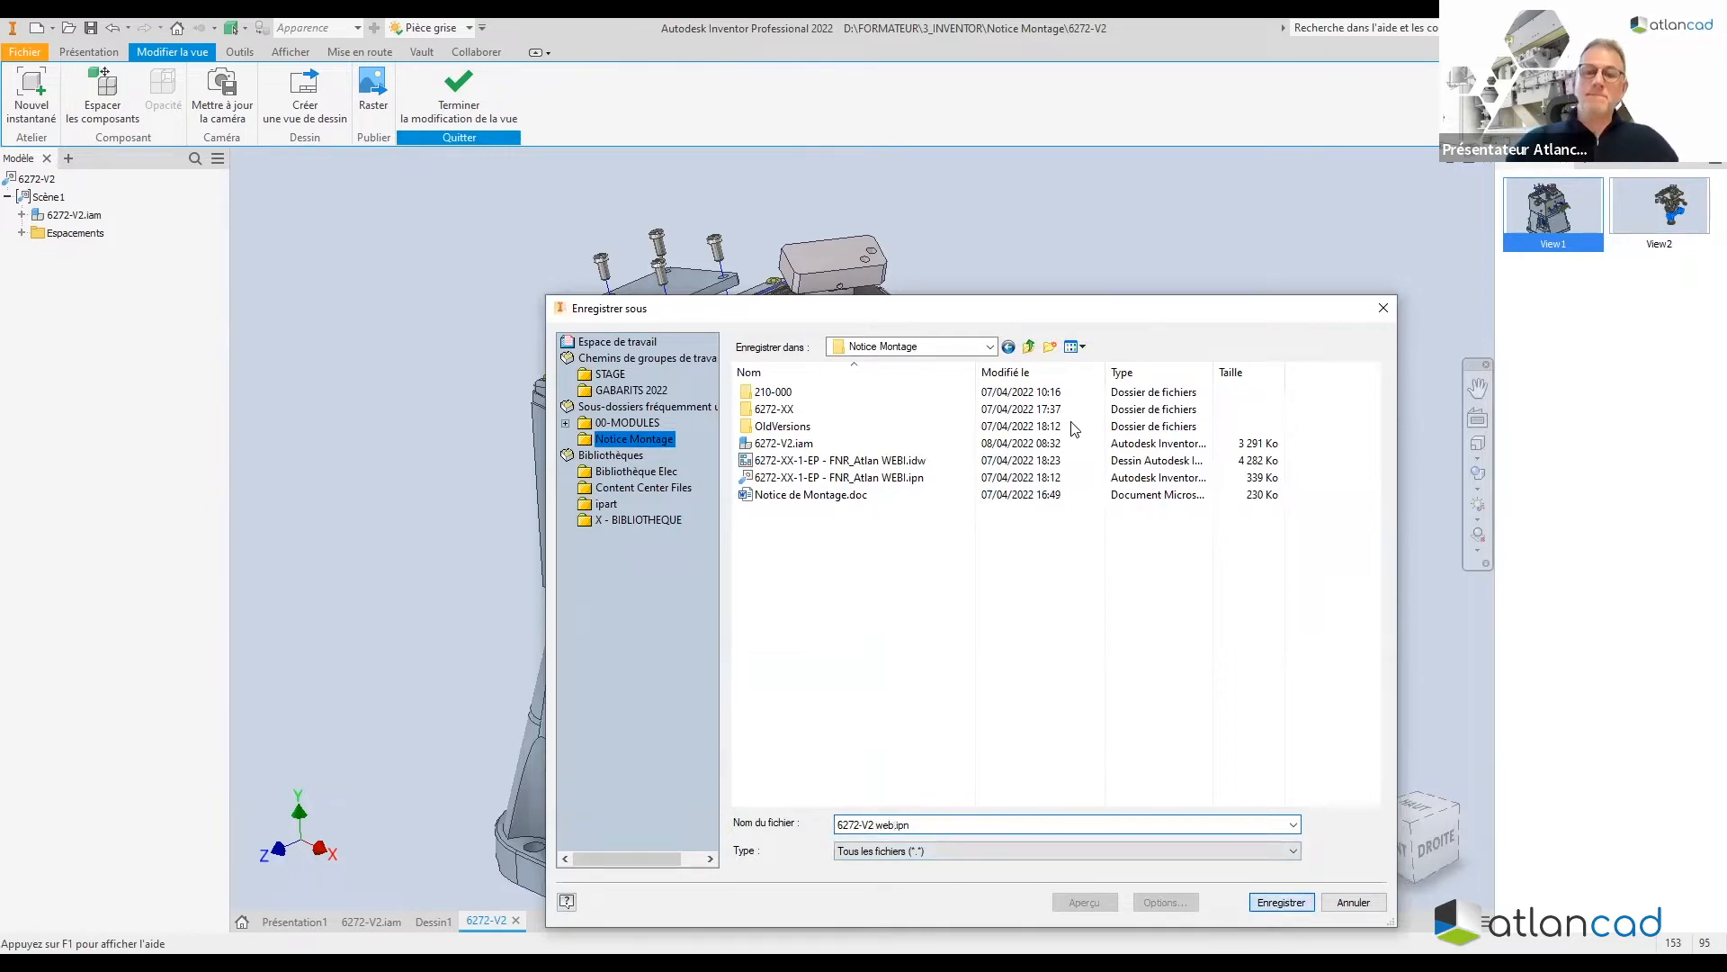
pyautogui.click(1282, 902)
pyautogui.click(1058, 353)
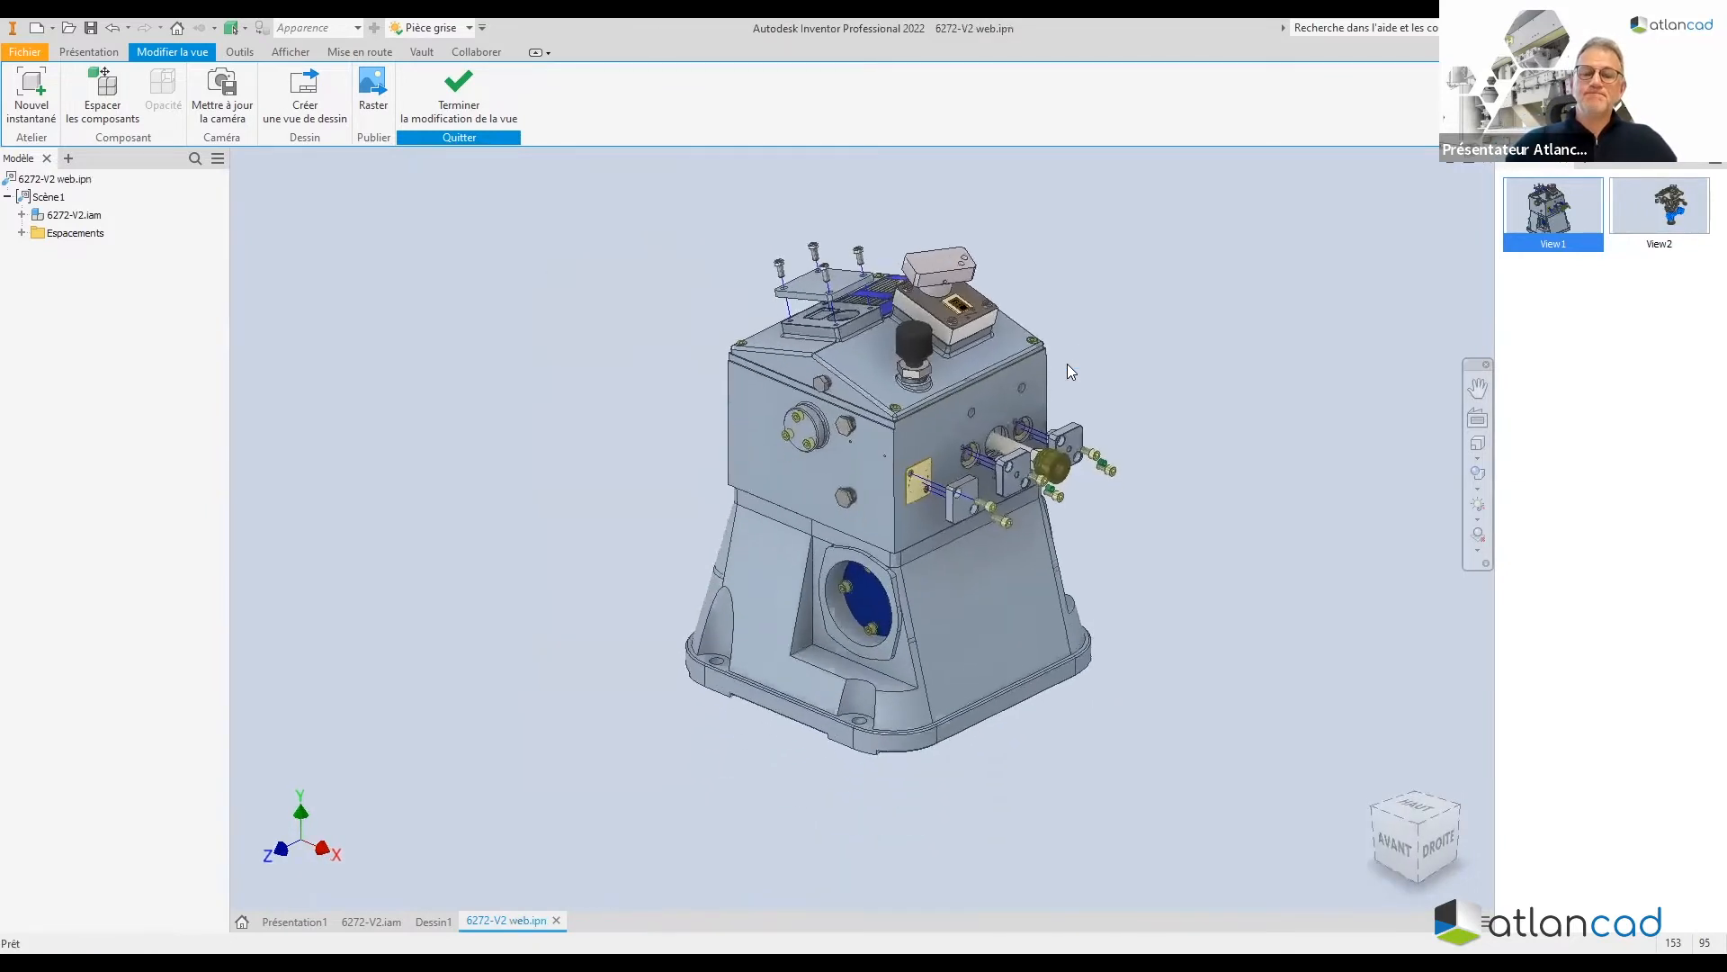
# Create a drawing view from View1 in a new drawing based on the Notice Montage.idw template
pyautogui.click(1545, 225)
pyautogui.rightClick(1546, 225)
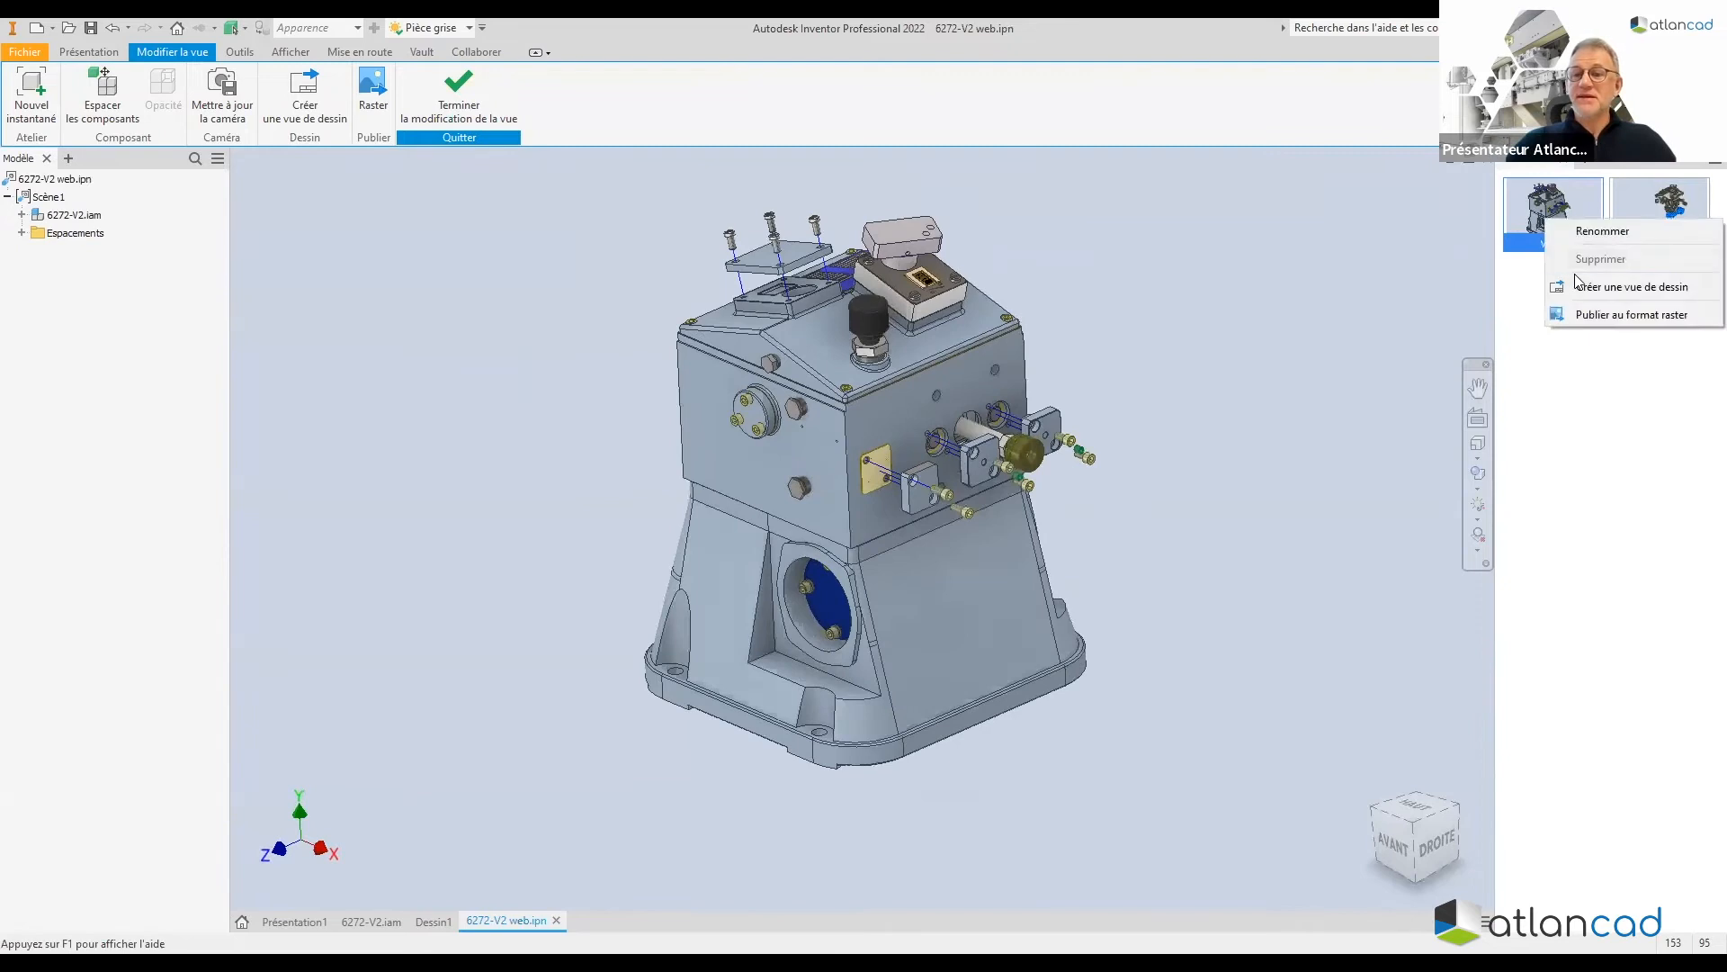
pyautogui.press('Return')
pyautogui.click(884, 146)
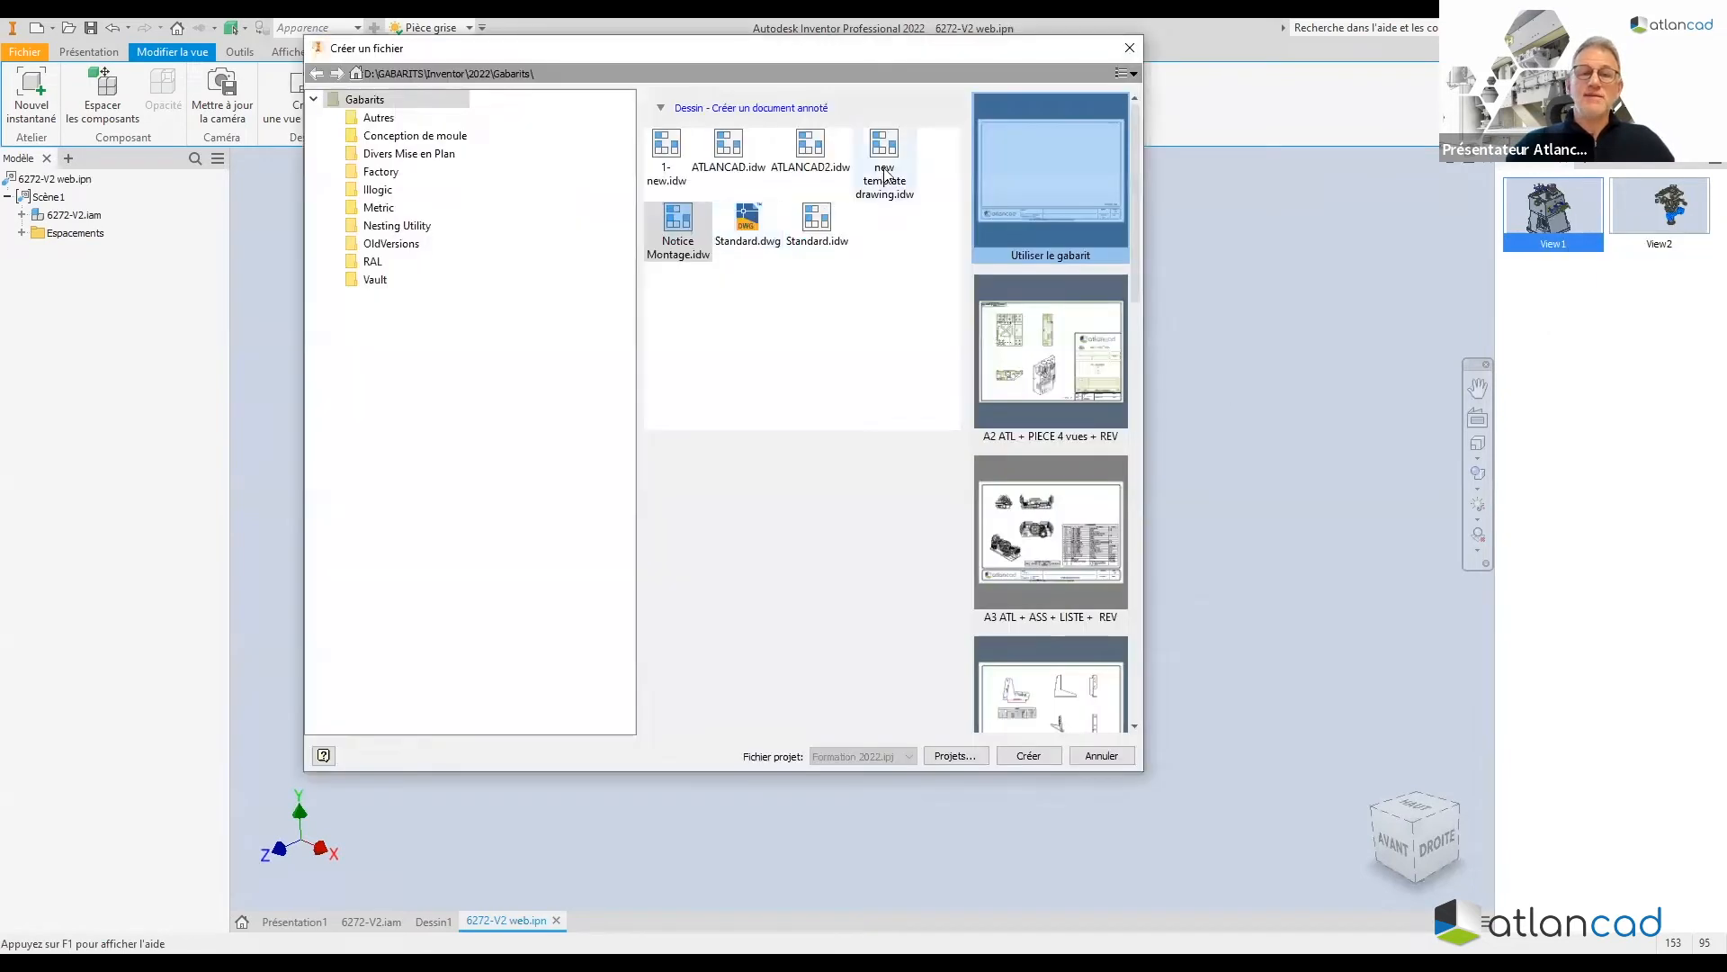
pyautogui.click(678, 221)
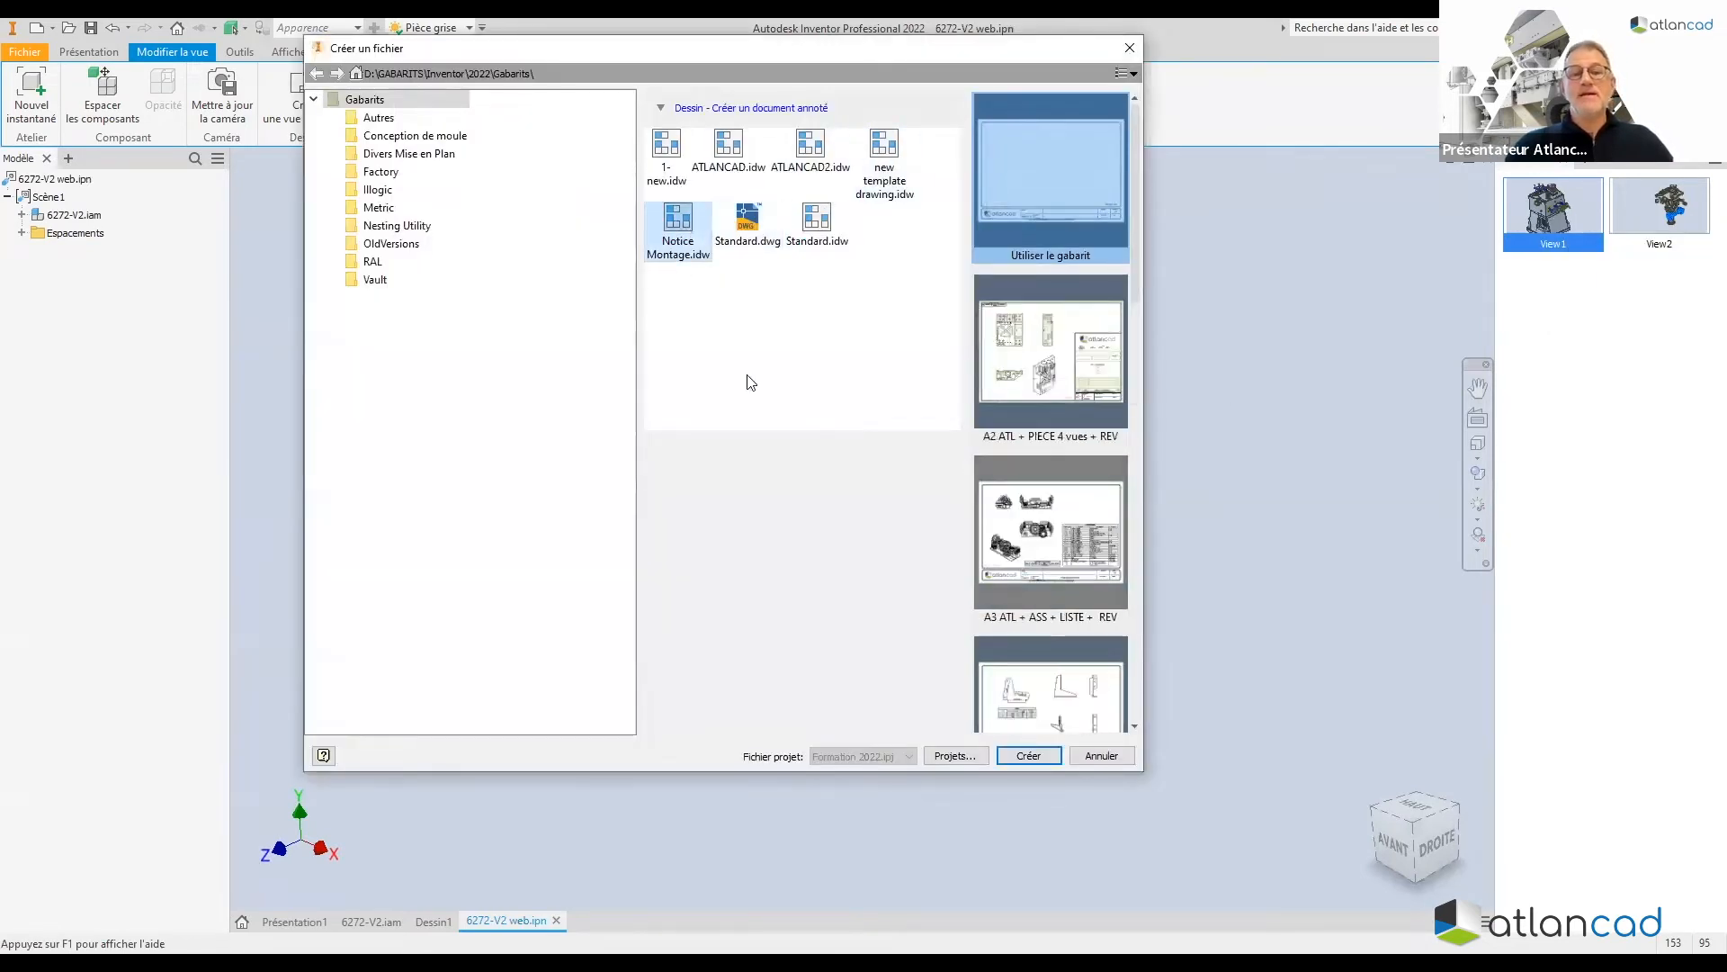
pyautogui.click(1027, 756)
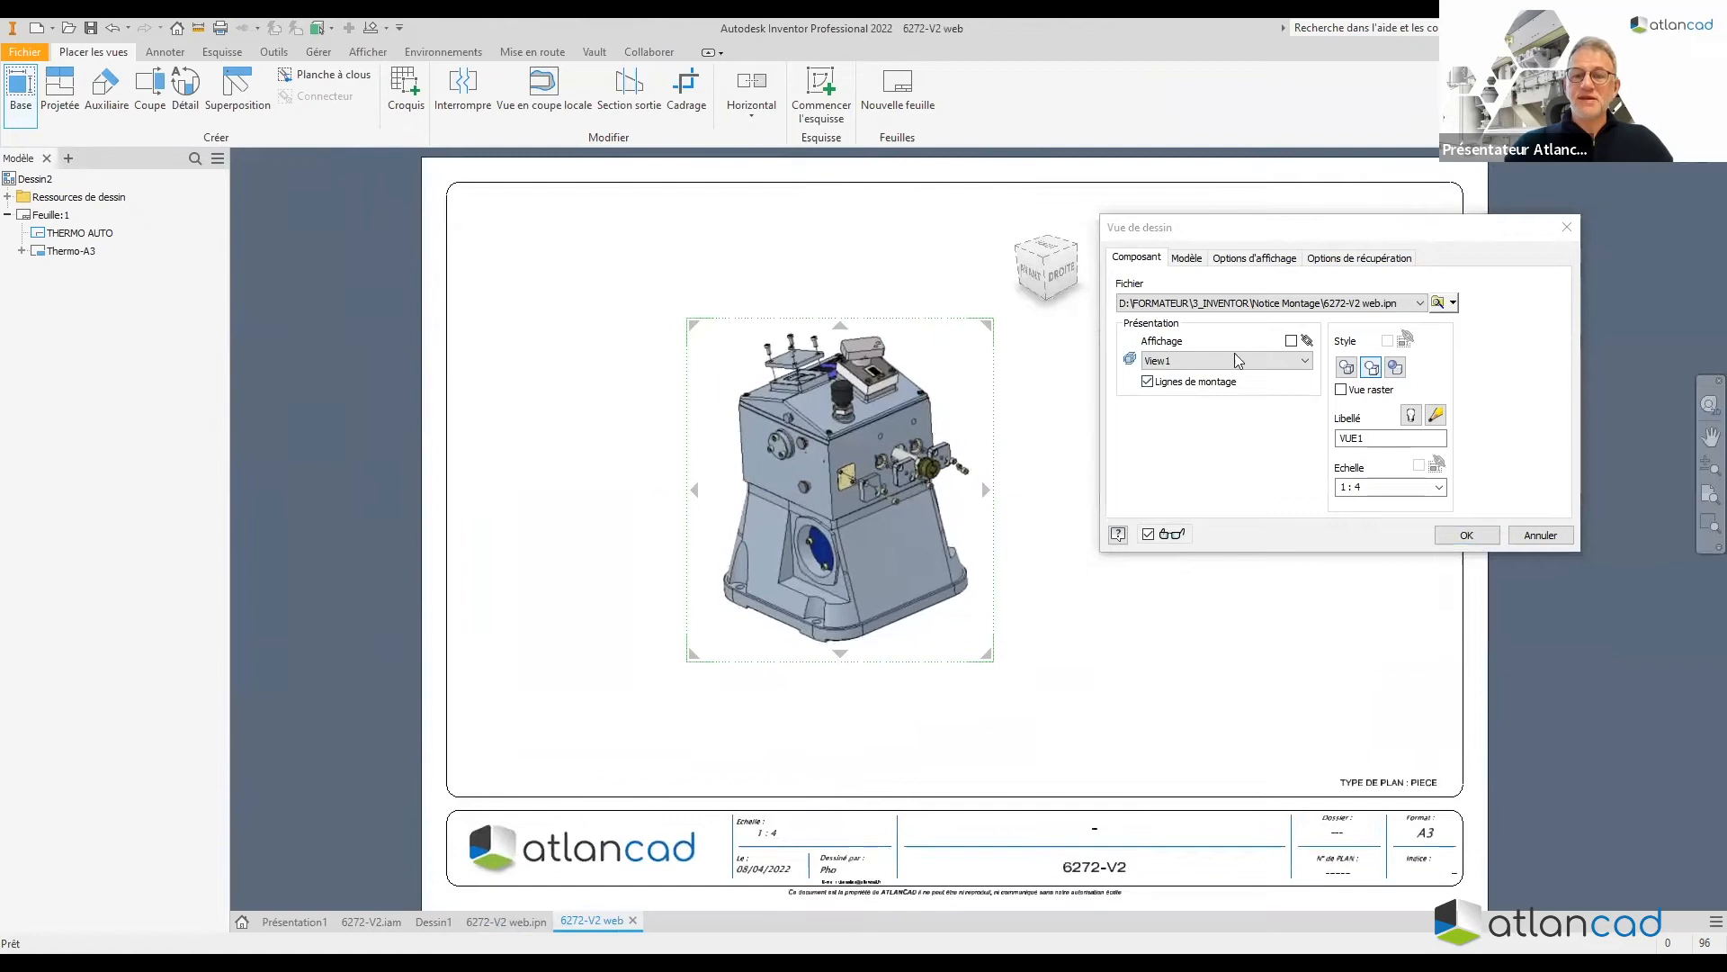
# Make the drawing view associative to View1 and place it on the sheet with assembly trails shown and hidden lines removed
pyautogui.click(1292, 341)
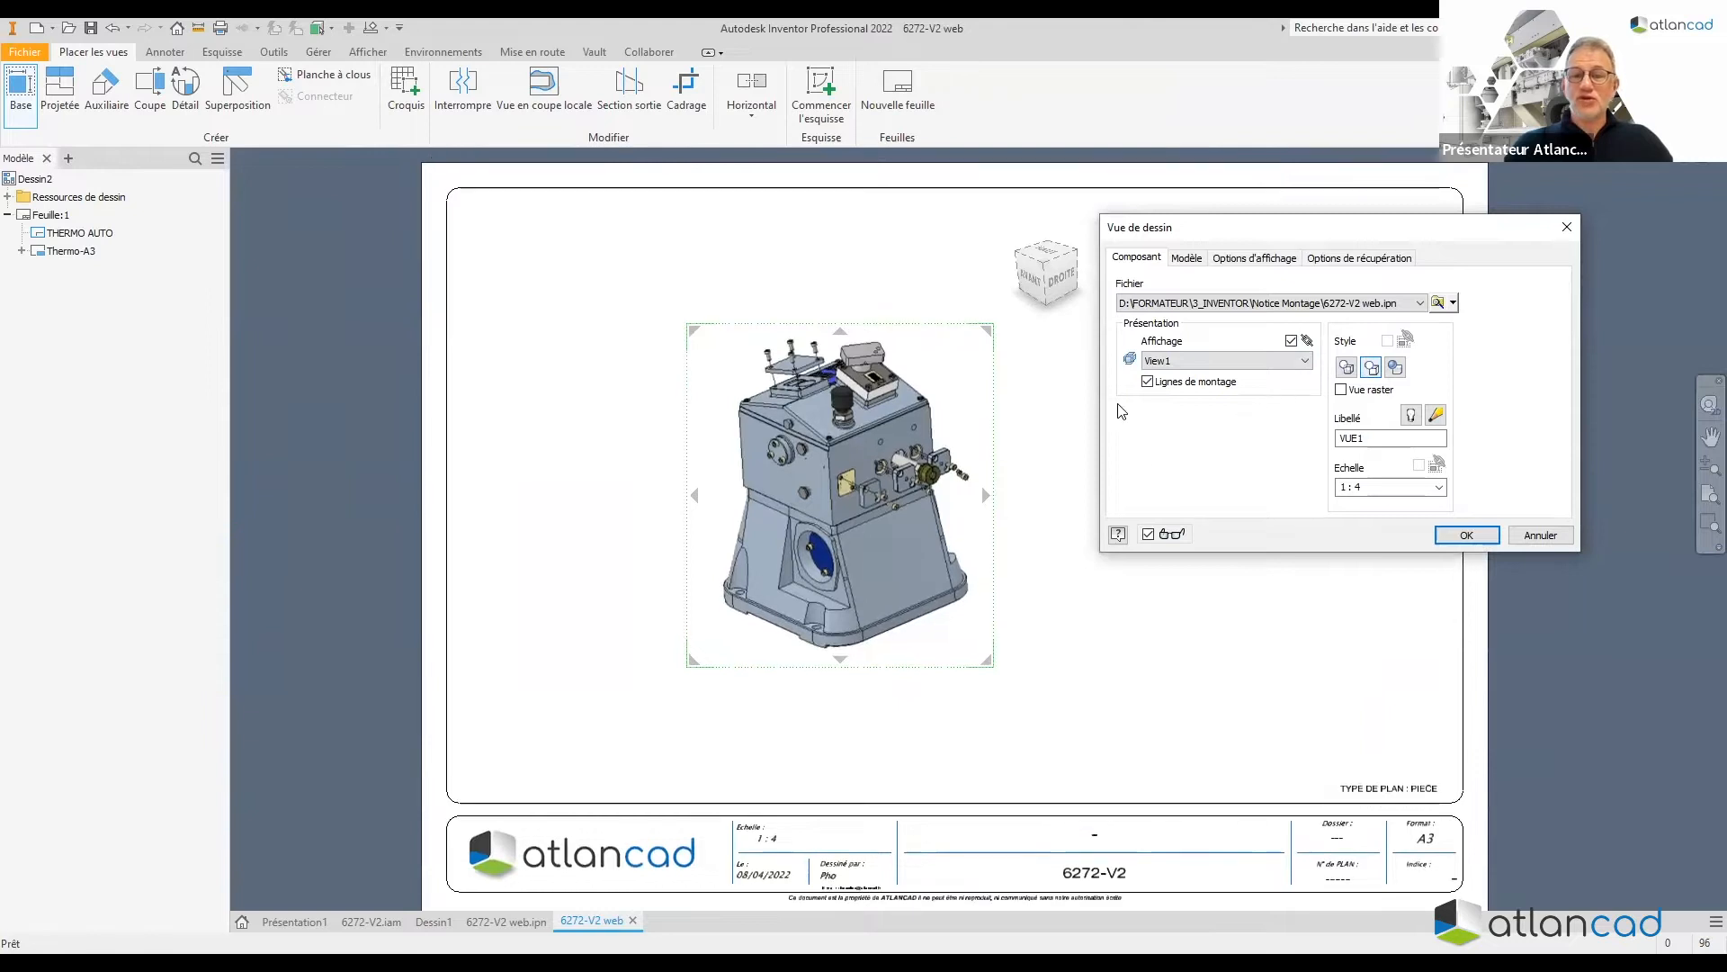
pyautogui.click(1020, 257)
pyautogui.click(1083, 260)
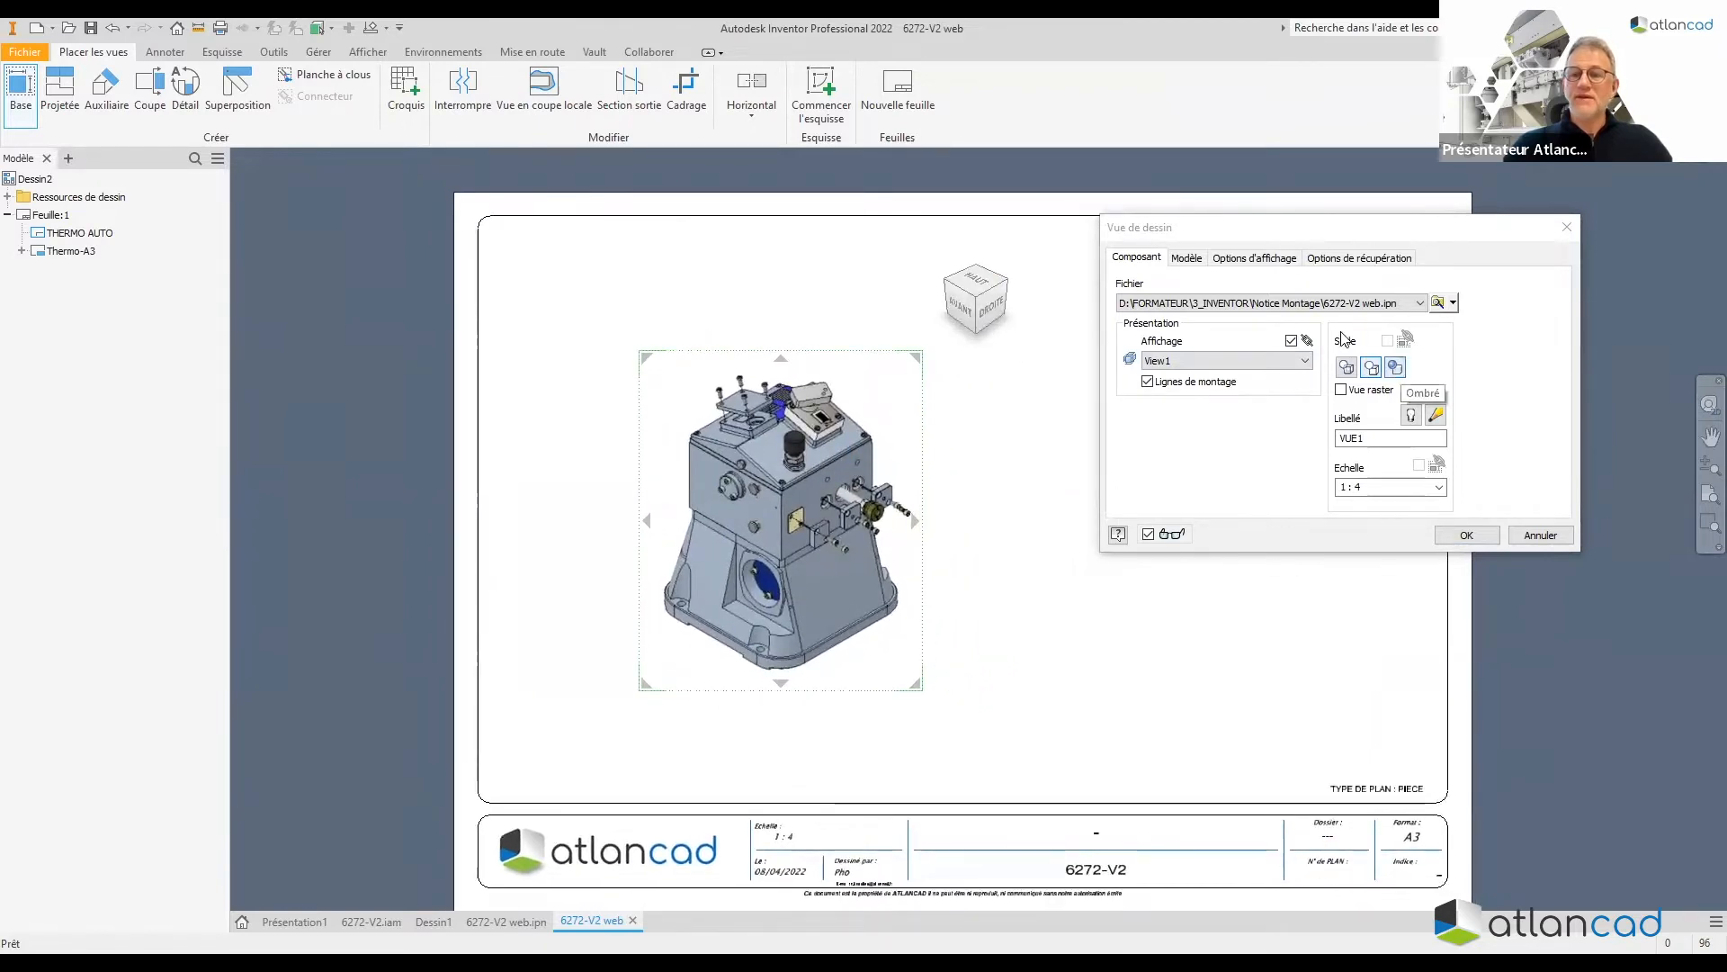
pyautogui.click(1251, 258)
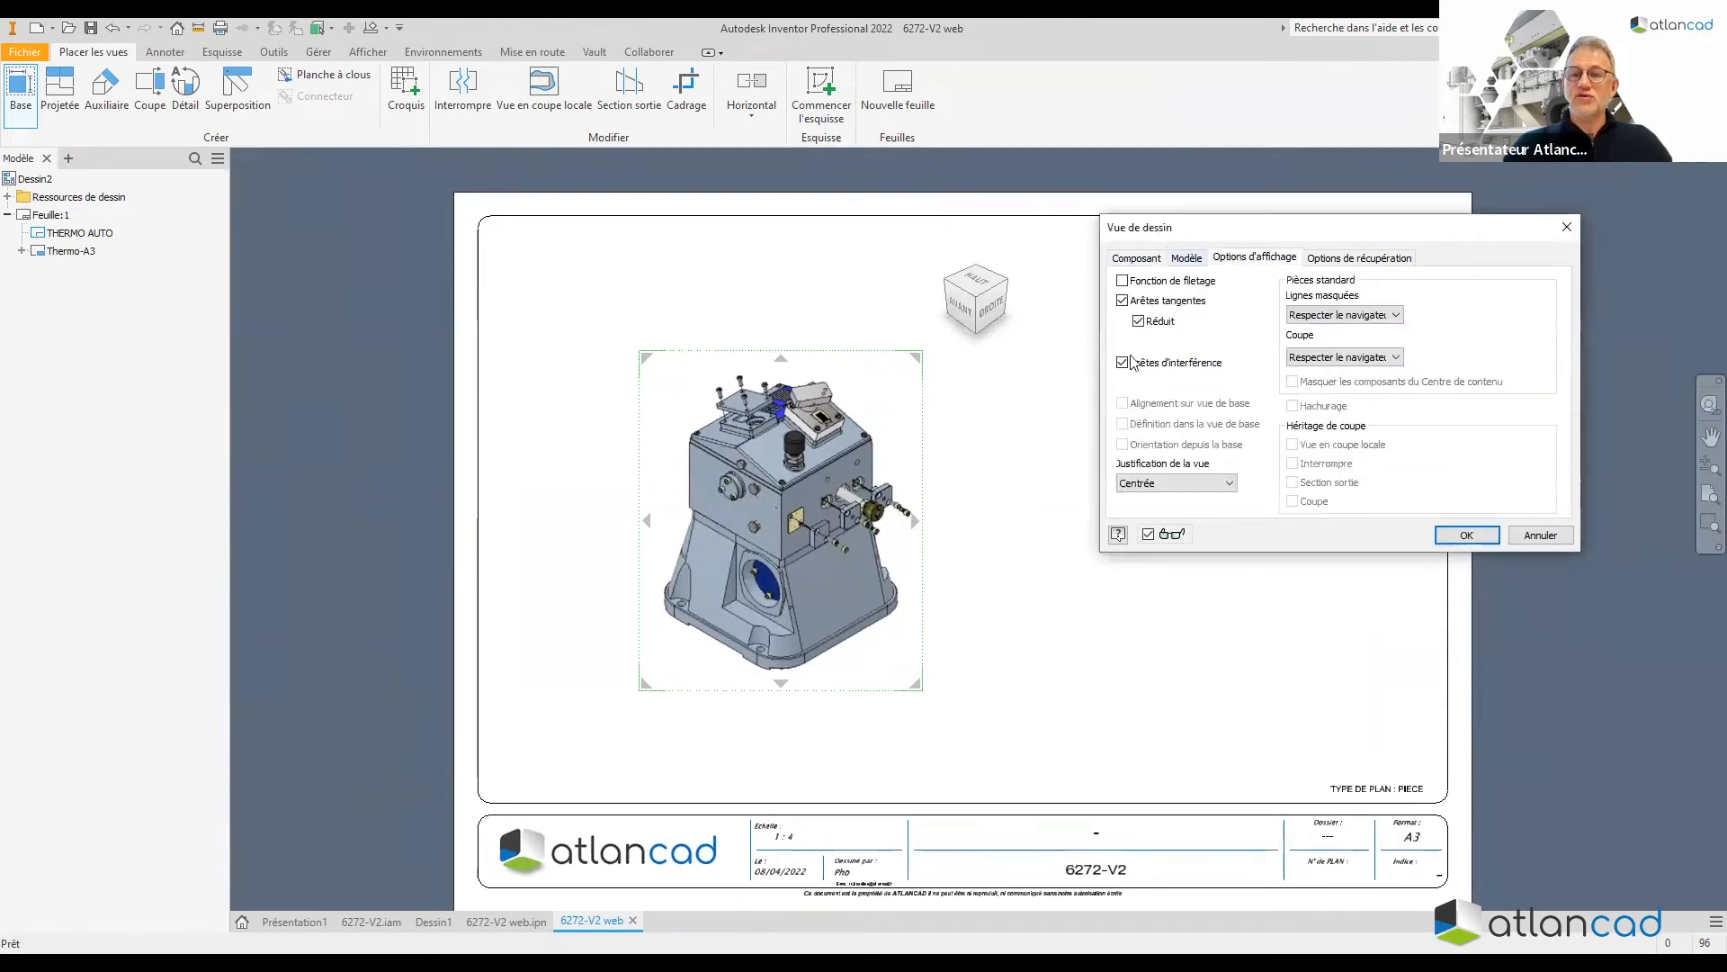
pyautogui.click(1467, 535)
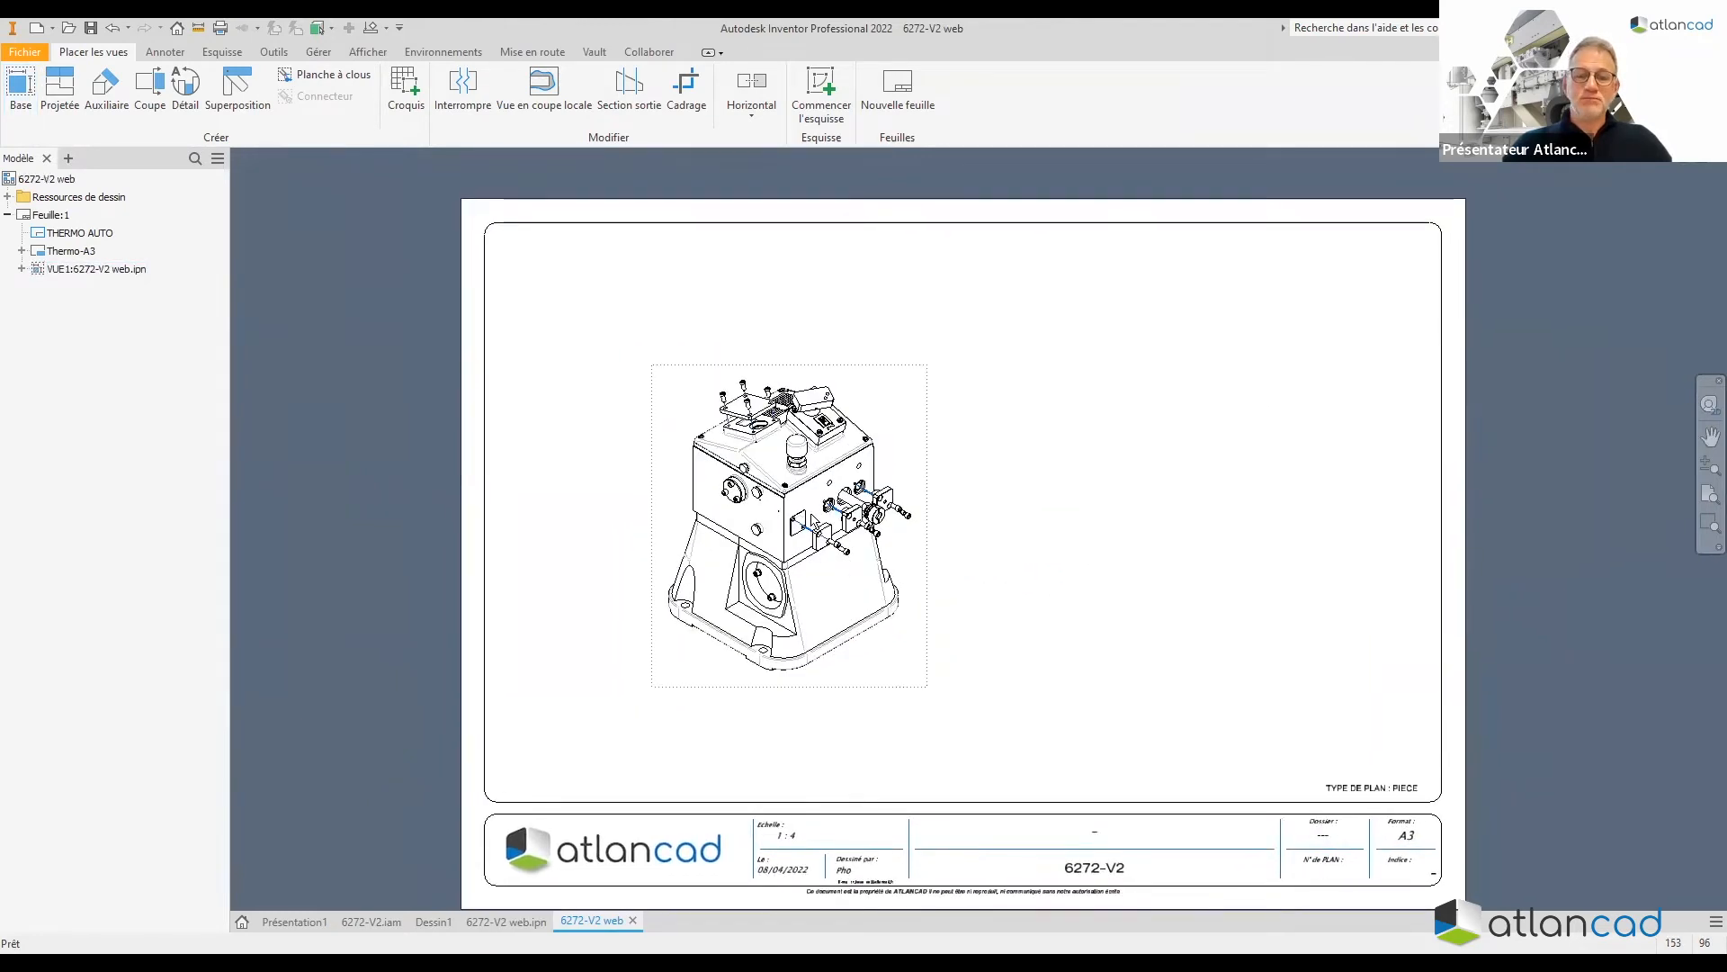
# Examine the exploded top cover, side flanges, screws and assembly trails in the placed drawing view
pyautogui.scroll(2, 803, 495)
pyautogui.scroll(-3, 803, 495)
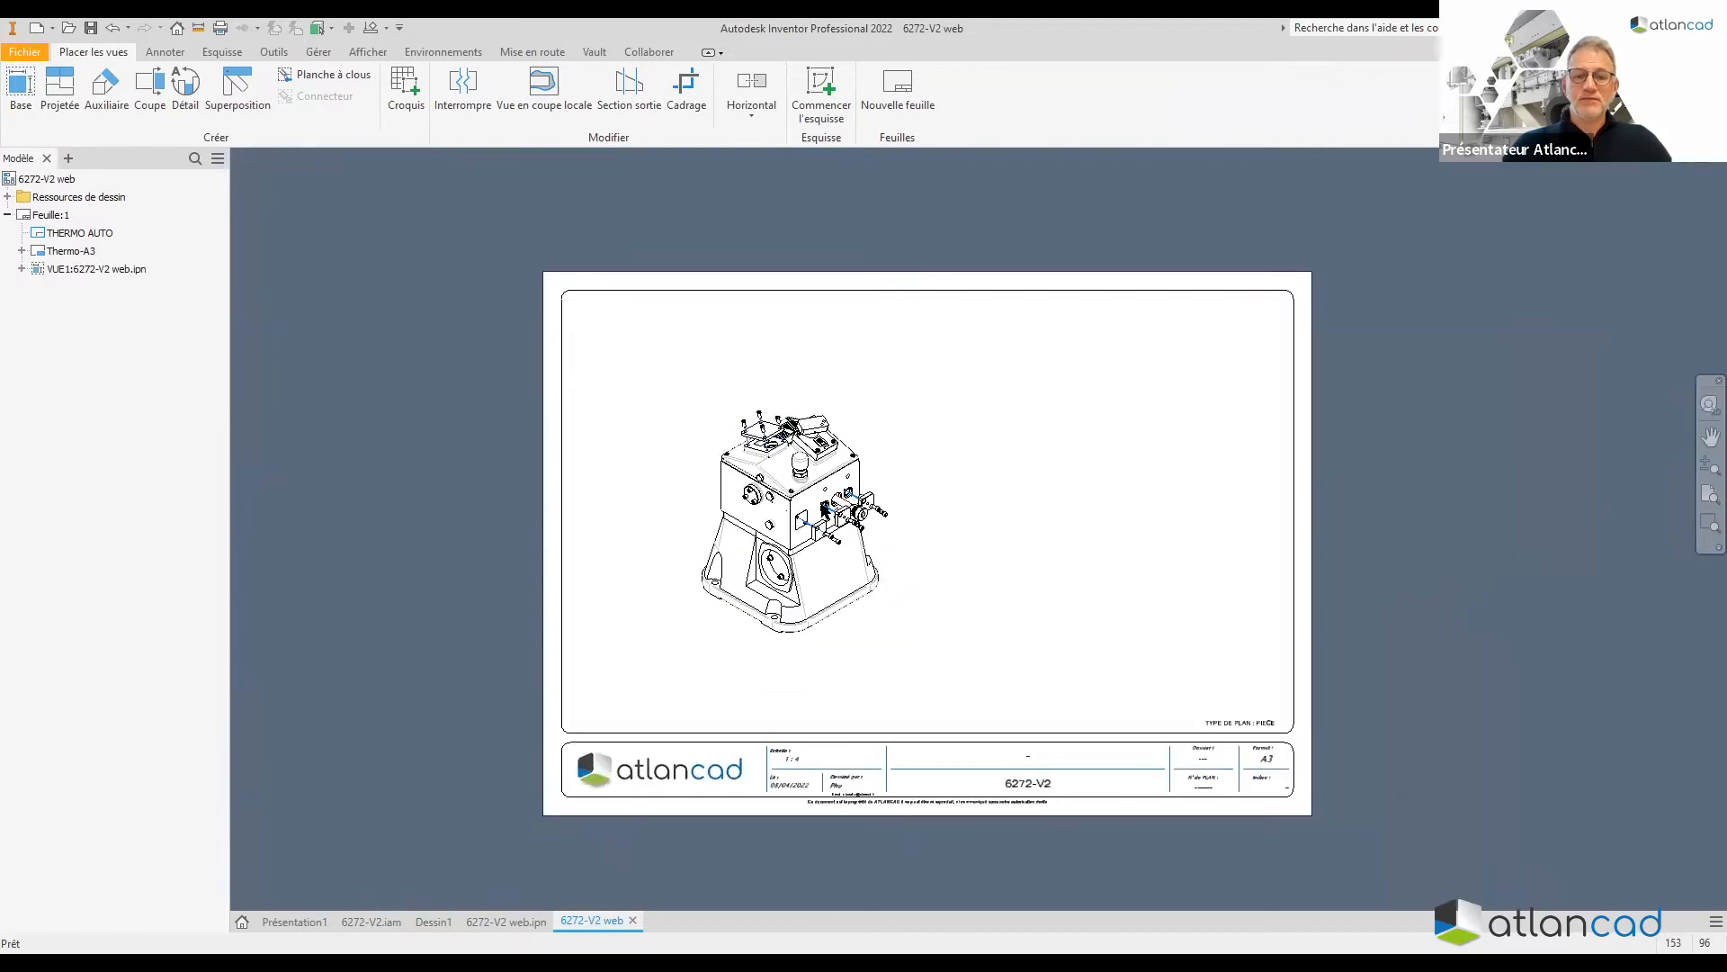
pyautogui.scroll(2, 814, 515)
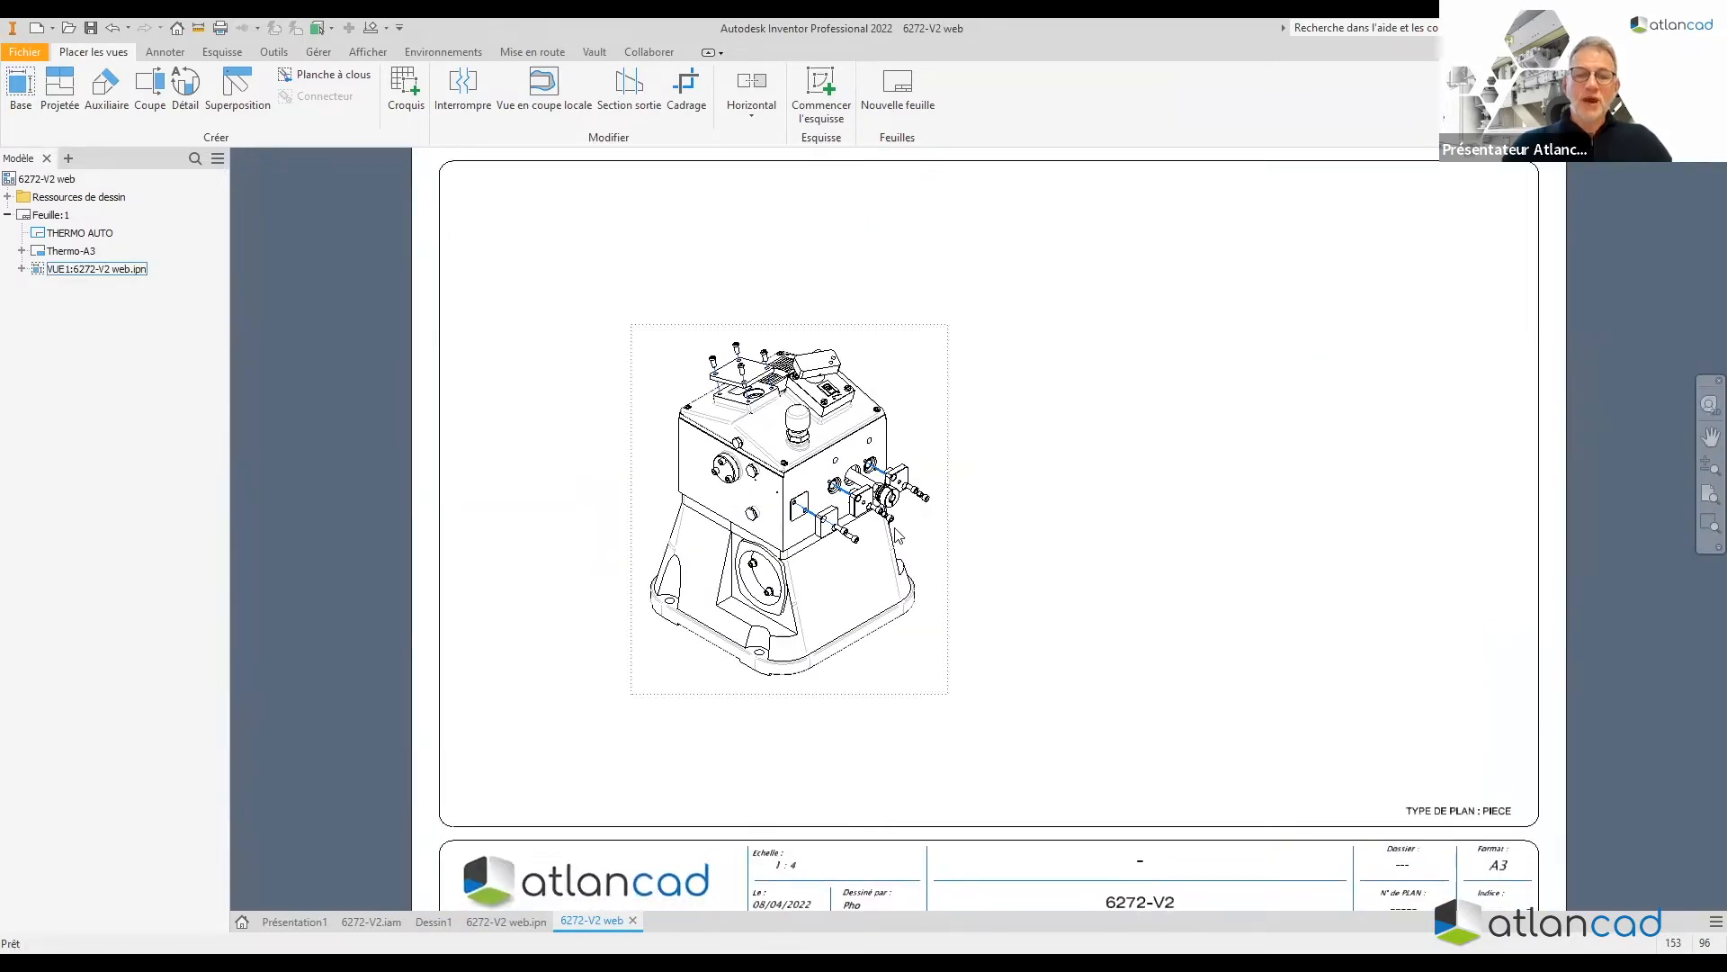
pyautogui.scroll(1, 899, 509)
pyautogui.scroll(5, 891, 505)
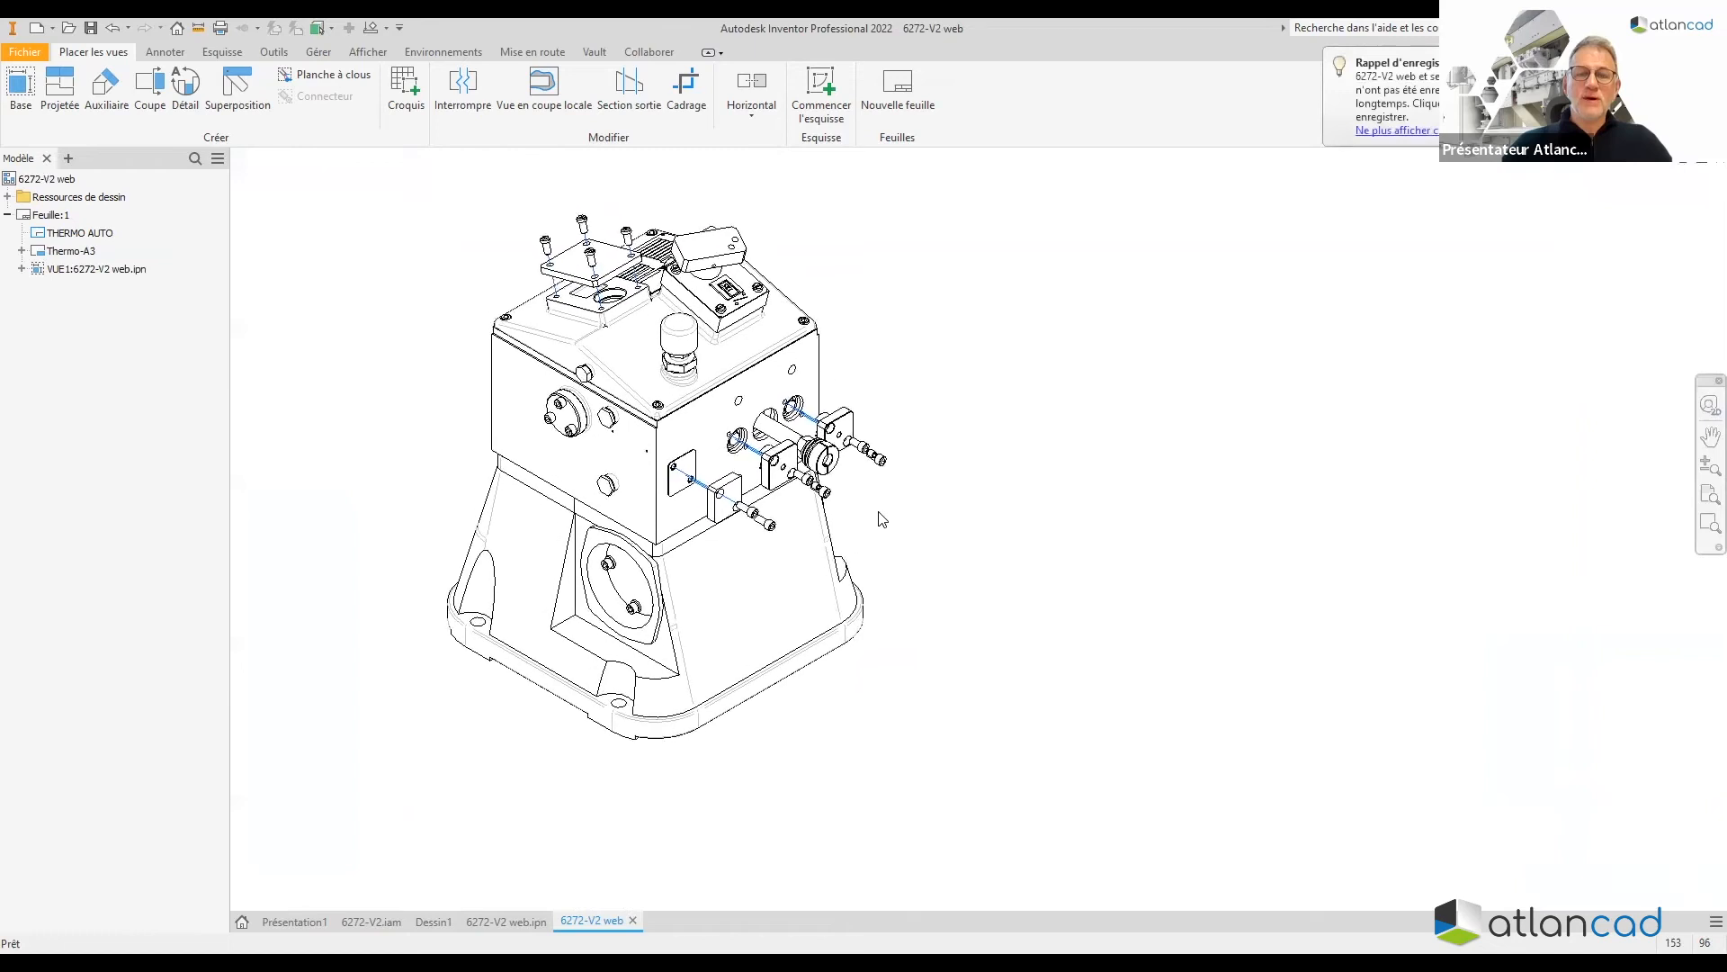
pyautogui.moveTo(798, 544); pyautogui.dragTo(933, 640, button='middle')
pyautogui.scroll(-1, 891, 558)
pyautogui.scroll(3, 765, 513)
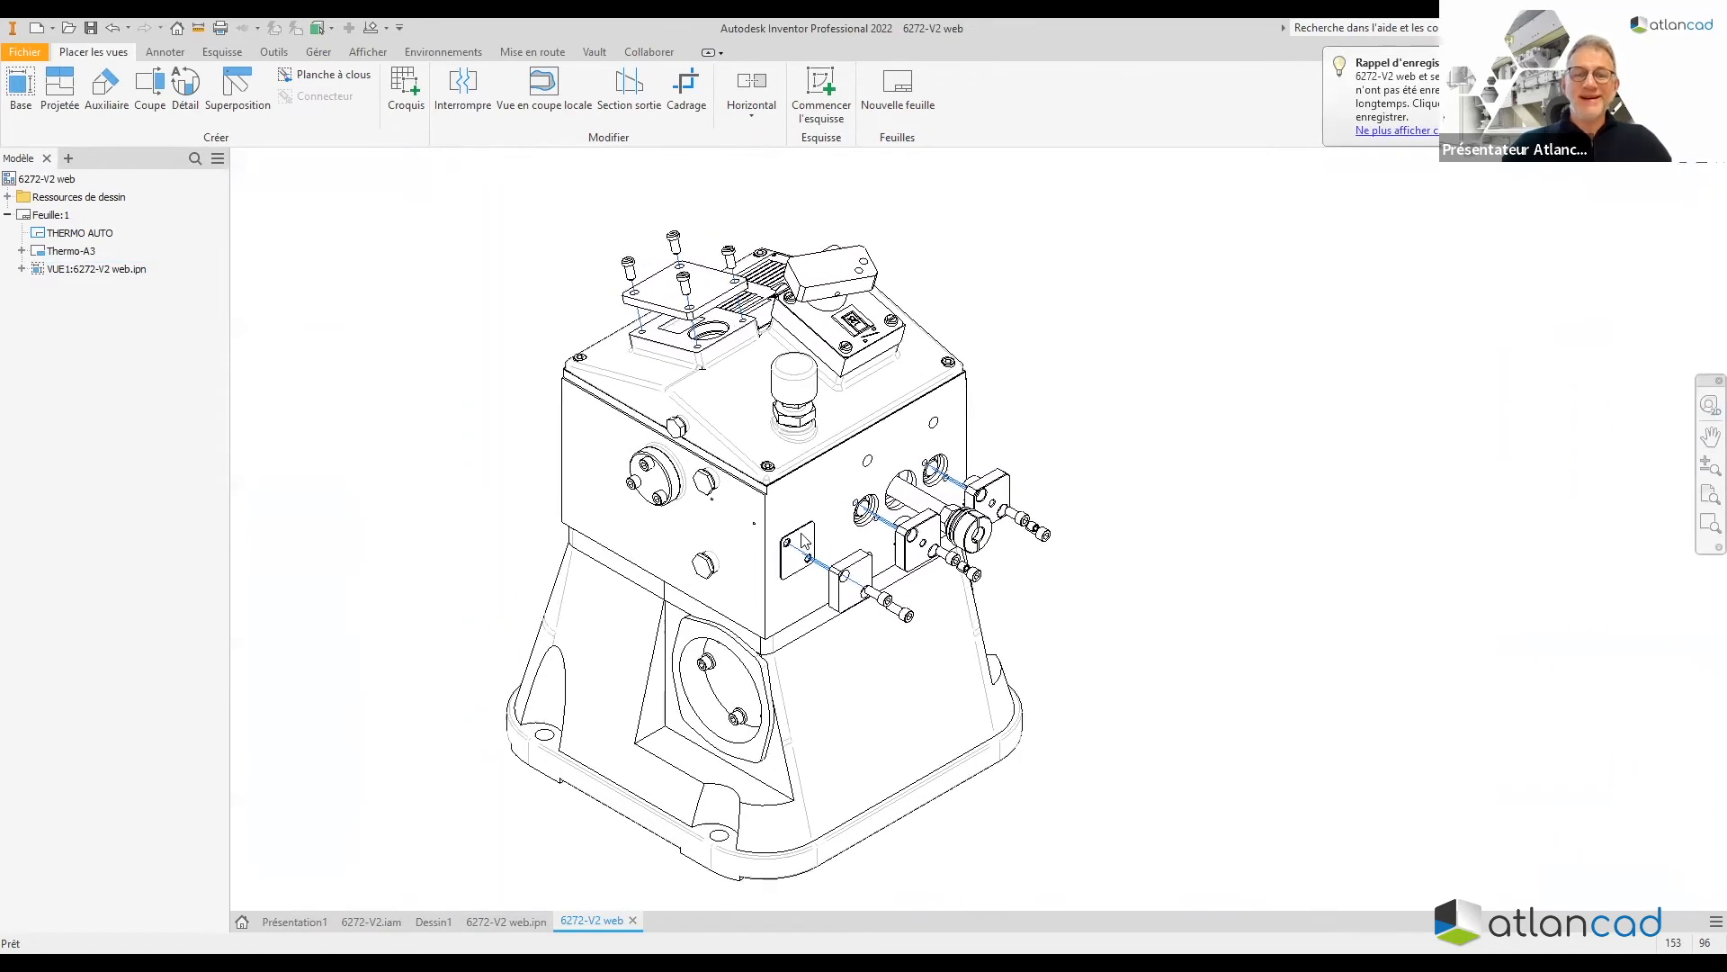
pyautogui.scroll(-1, 765, 513)
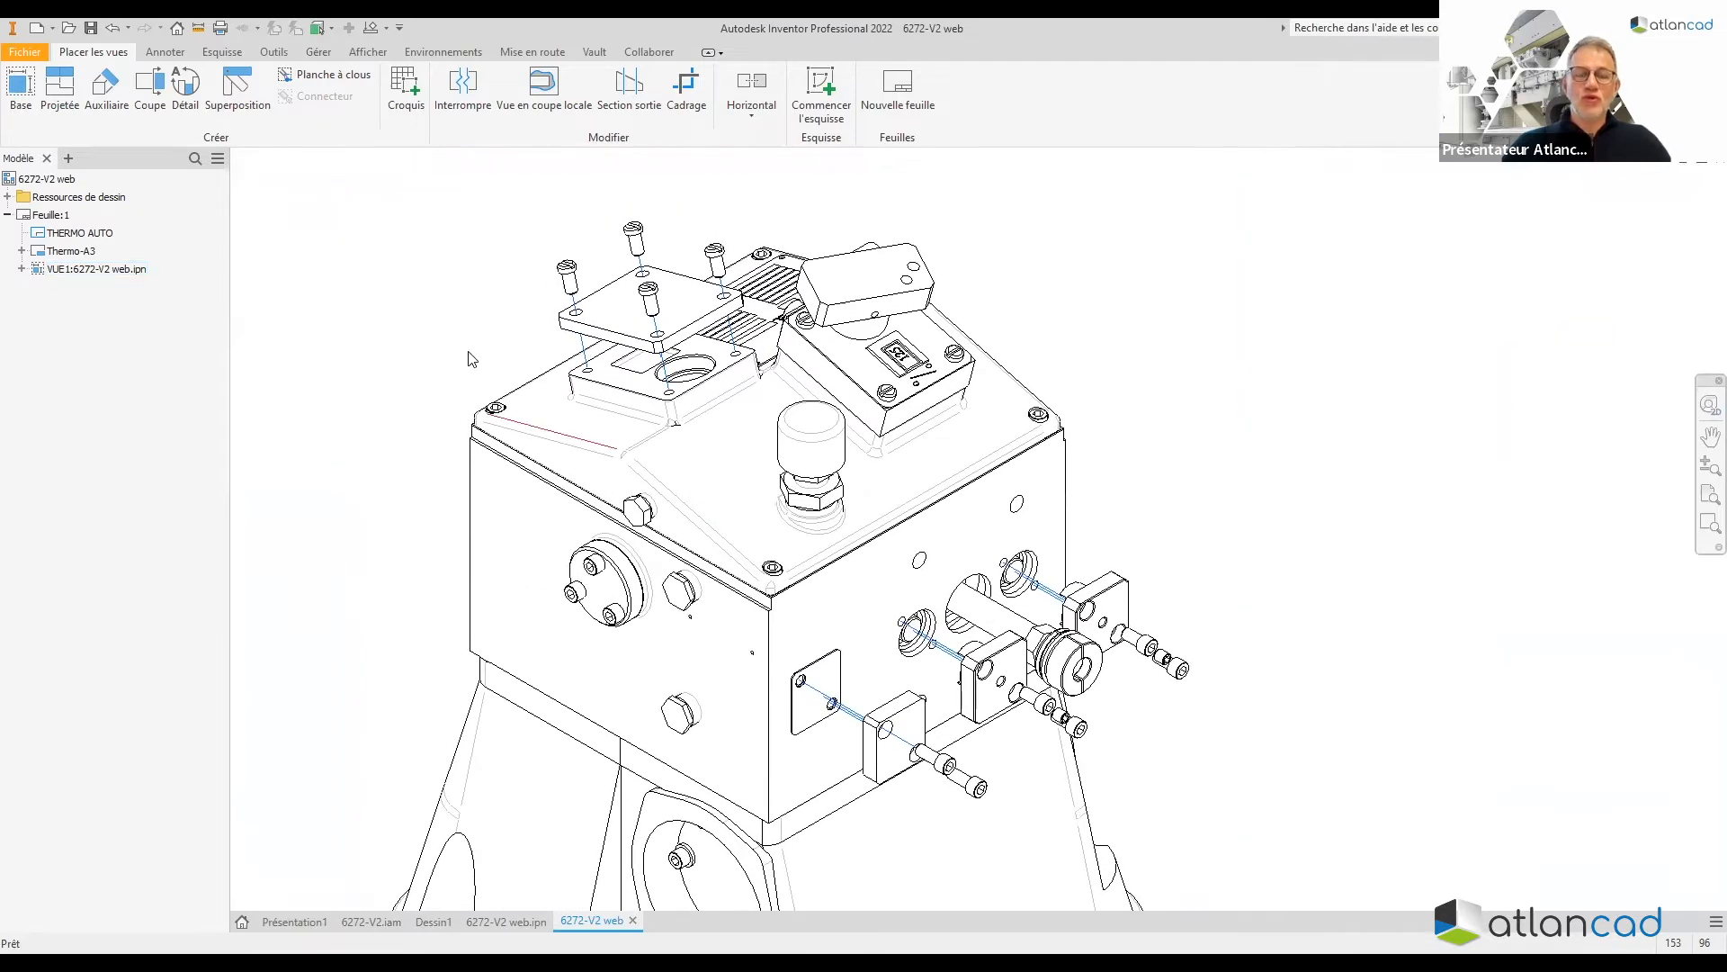
pyautogui.scroll(2, 467, 263)
pyautogui.scroll(-2, 465, 256)
pyautogui.moveTo(465, 256); pyautogui.dragTo(530, 301, button='middle')
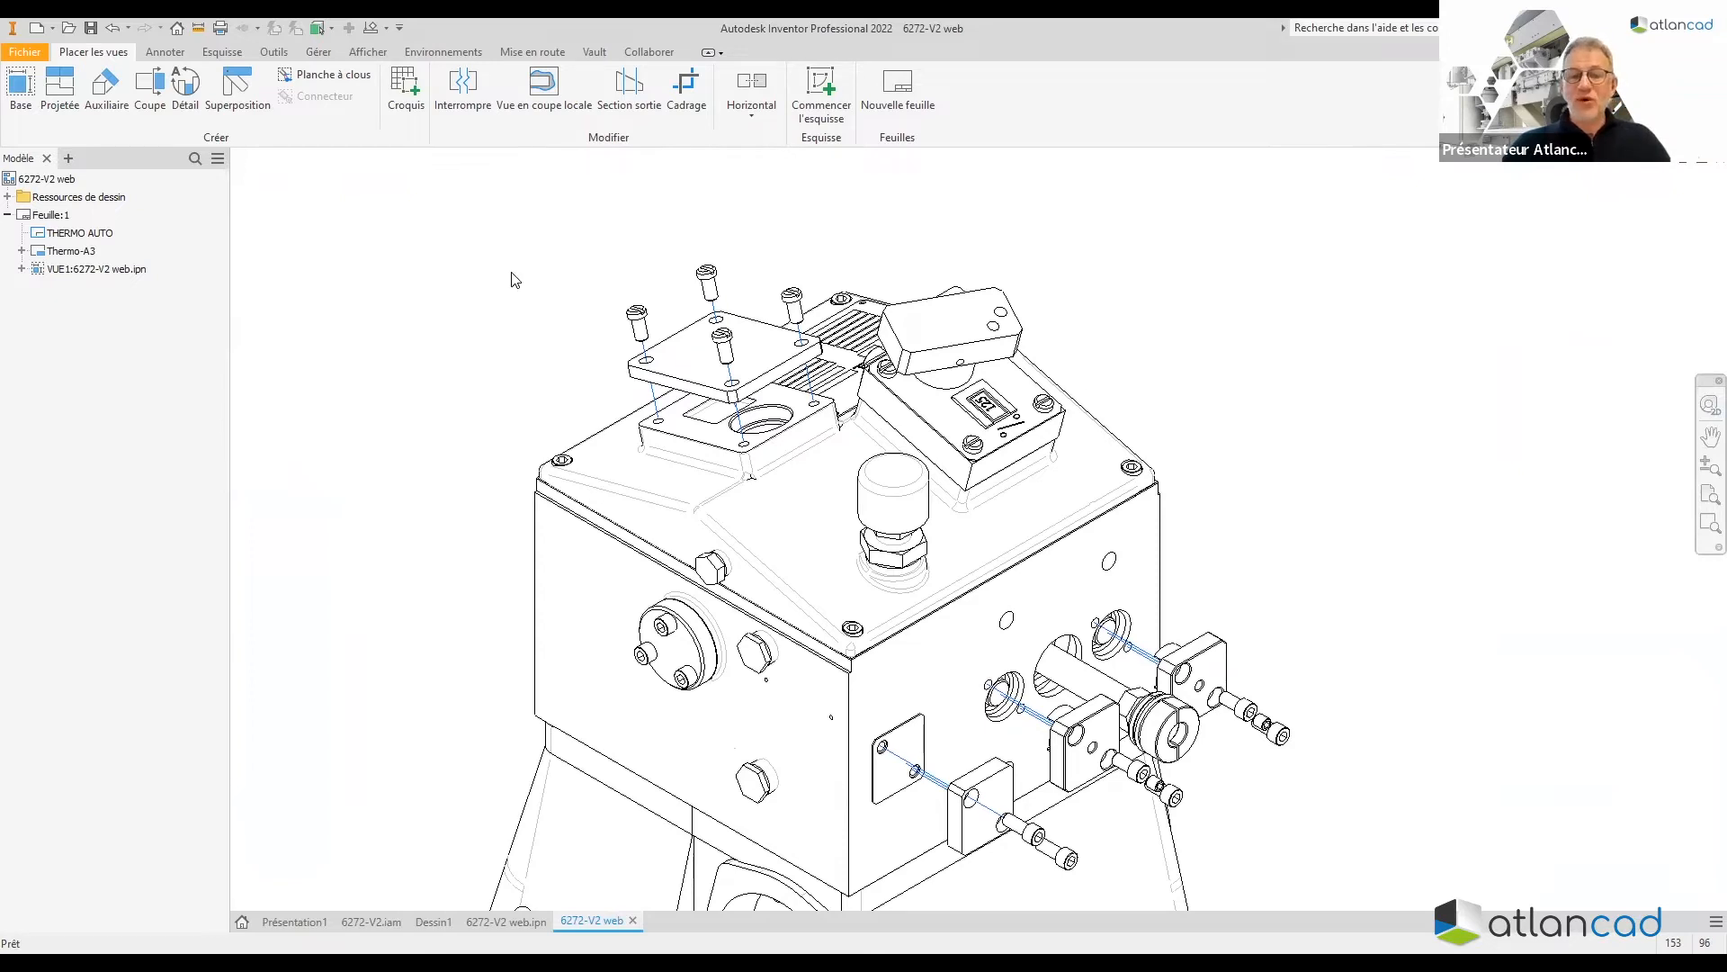
# Colour the edges of the exploded top cover plate and its four screws orange in the drawing view
pyautogui.moveTo(526, 240)
pyautogui.mouseDown()
pyautogui.moveTo(839, 421)
pyautogui.moveTo(832, 405)
pyautogui.mouseUp()
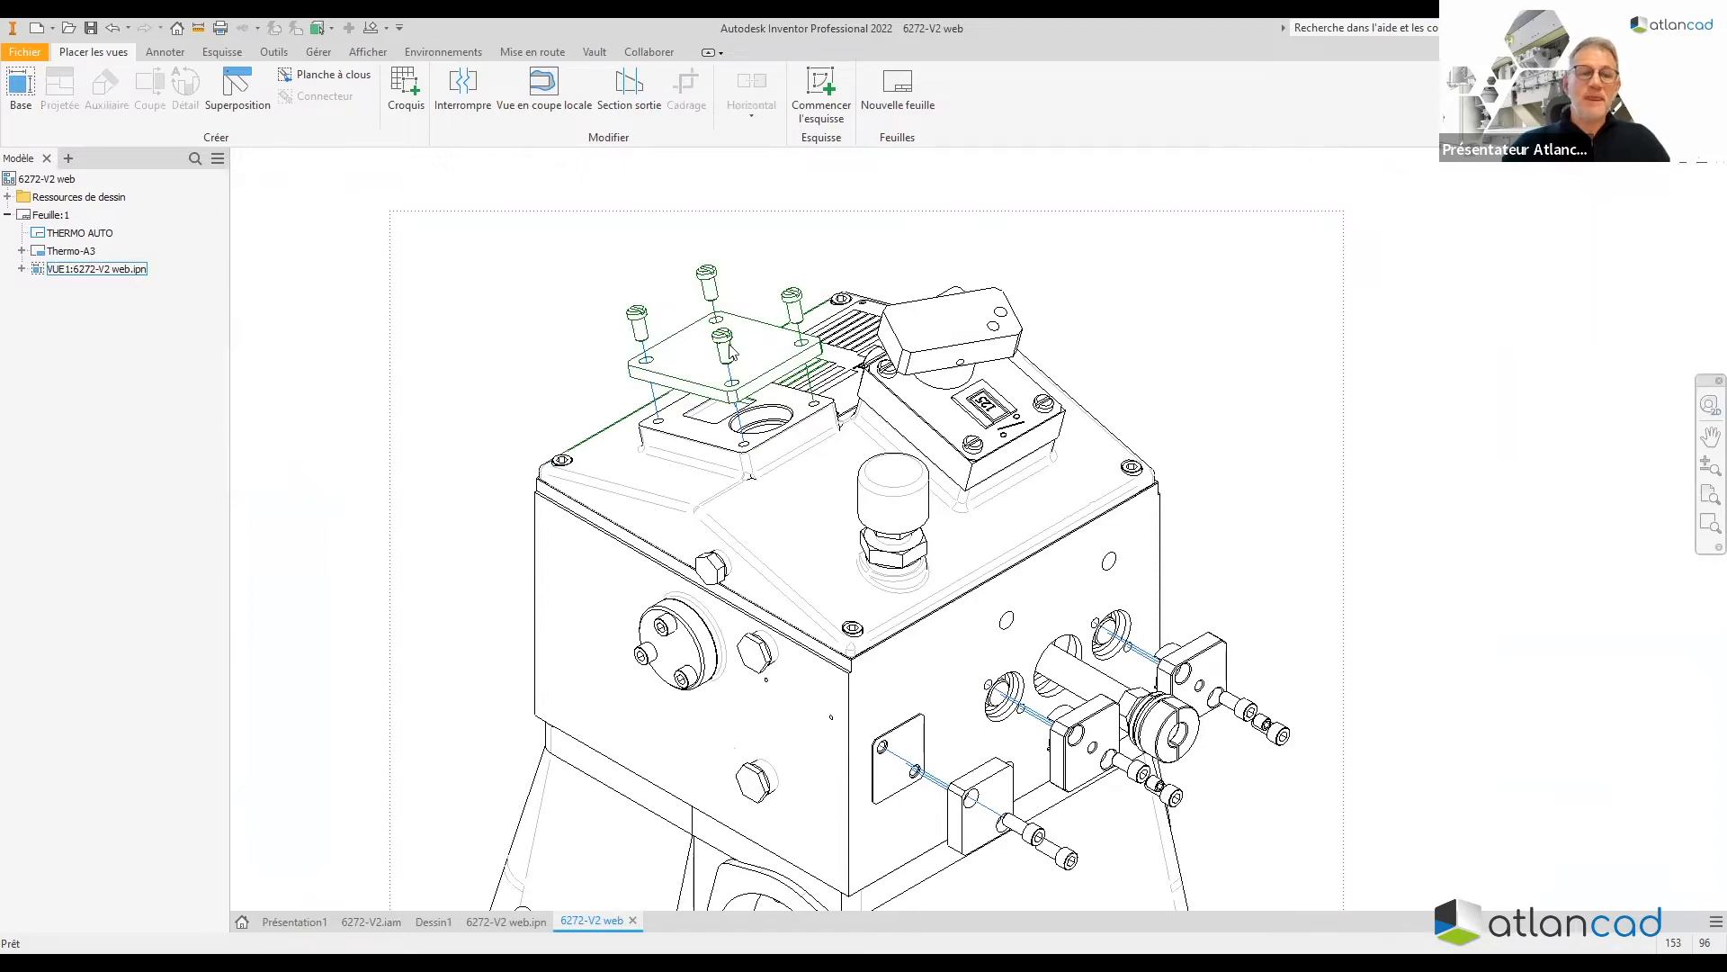
pyautogui.rightClick(615, 311)
pyautogui.click(665, 388)
pyautogui.click(514, 264)
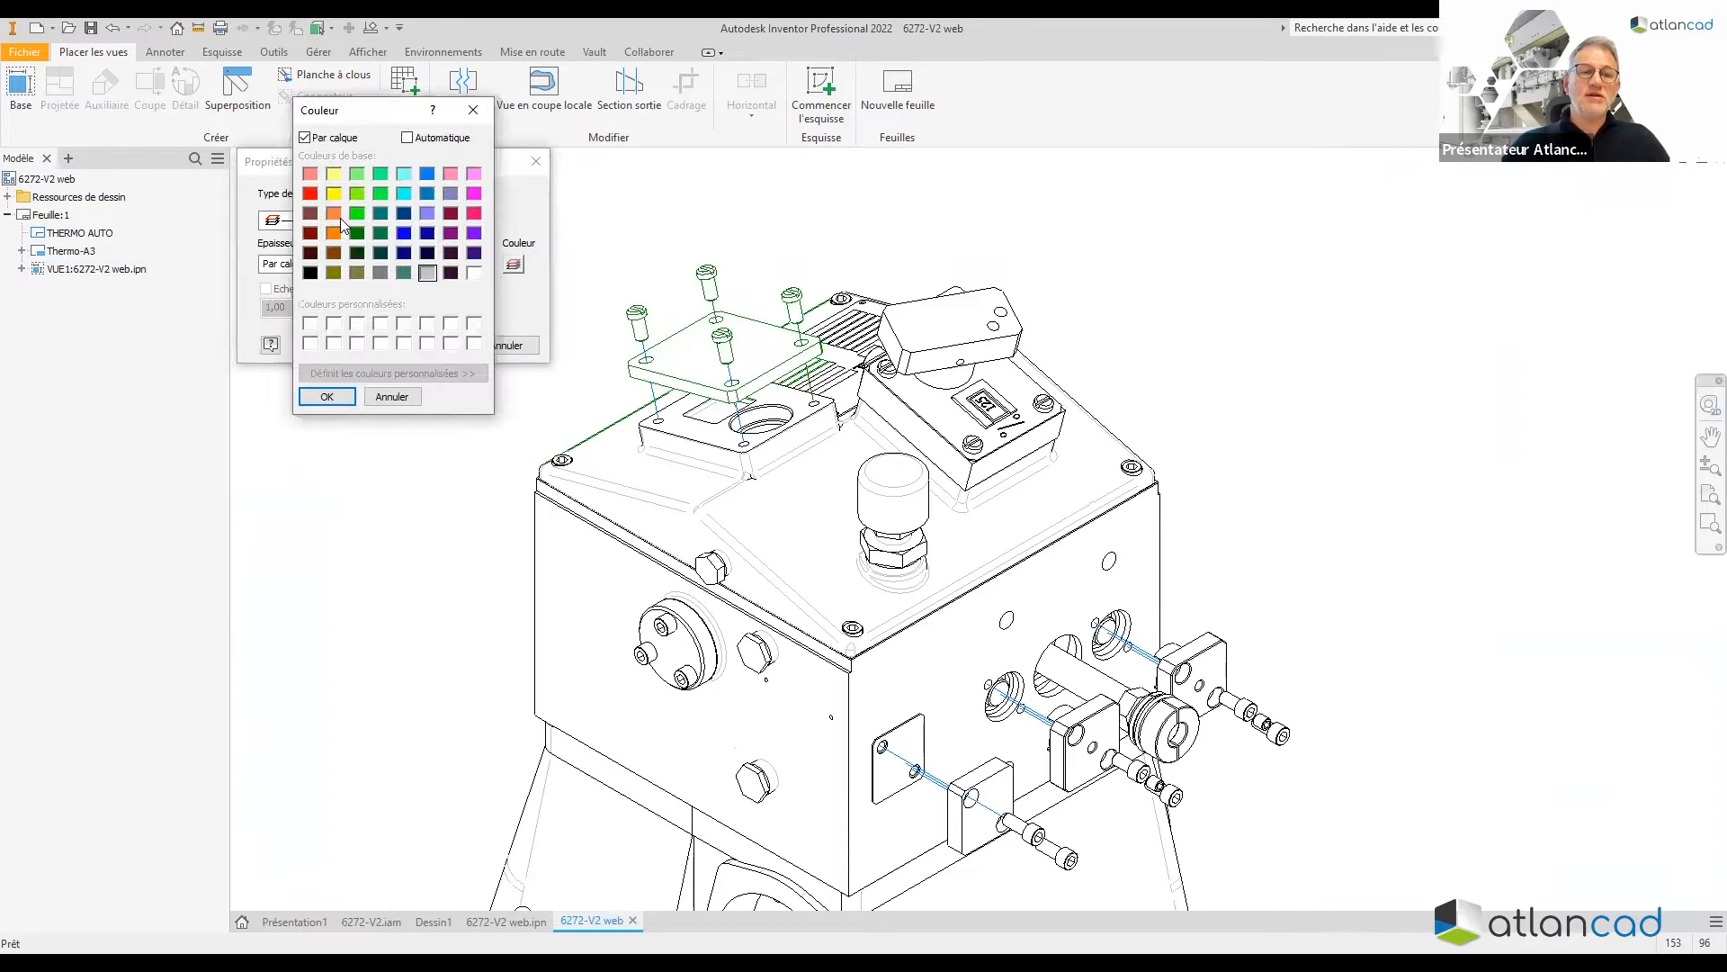
pyautogui.click(334, 235)
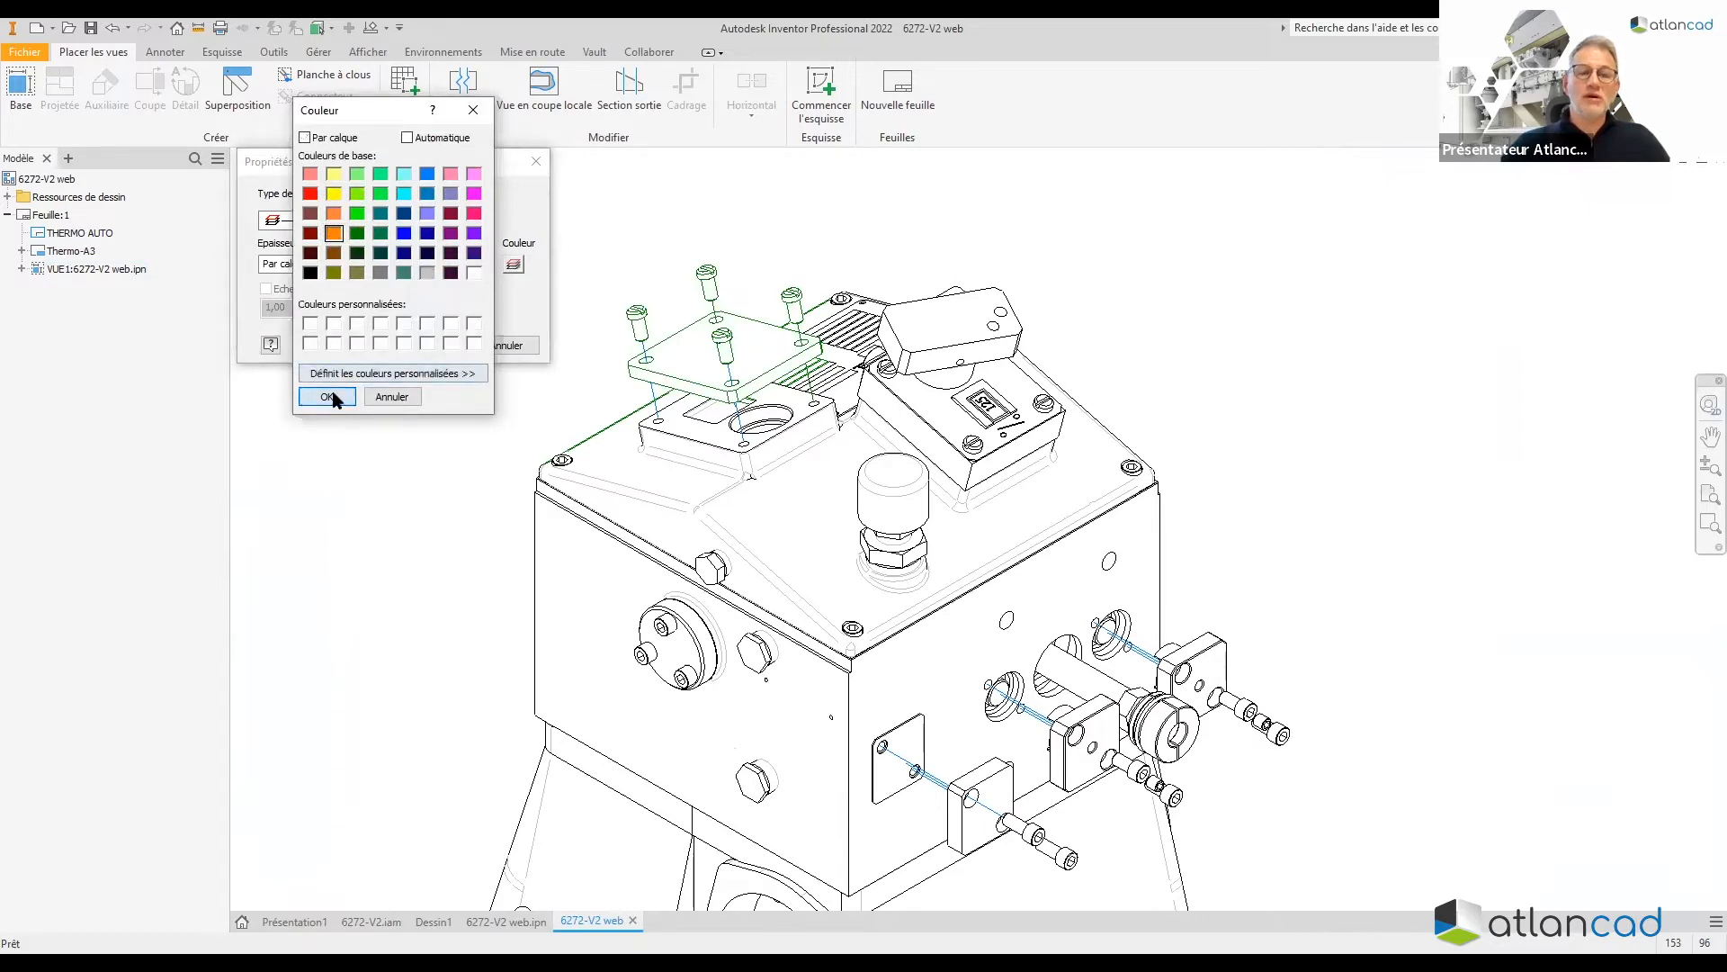
pyautogui.click(331, 397)
pyautogui.click(426, 346)
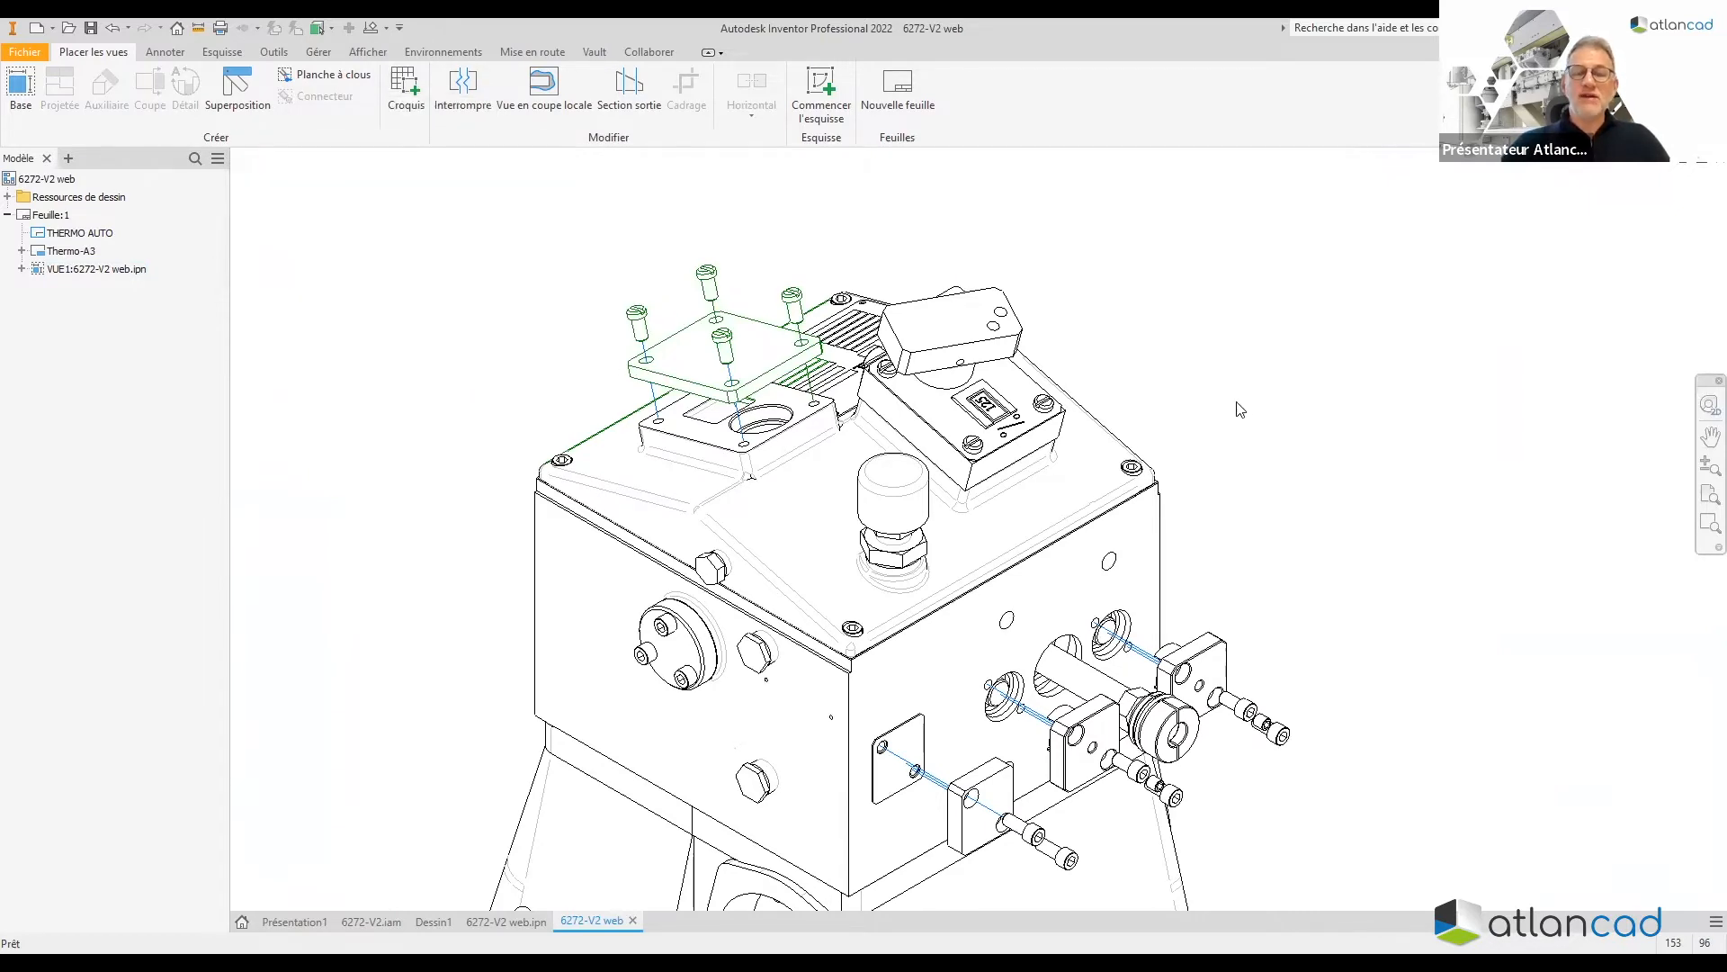
# Reset the colour of the housing lid's rear upper edges, selected along with the cover plate, to Par calque
pyautogui.scroll(2, 1250, 396)
pyautogui.scroll(-5, 790, 406)
pyautogui.scroll(-3, 789, 406)
pyautogui.rightClick(628, 349)
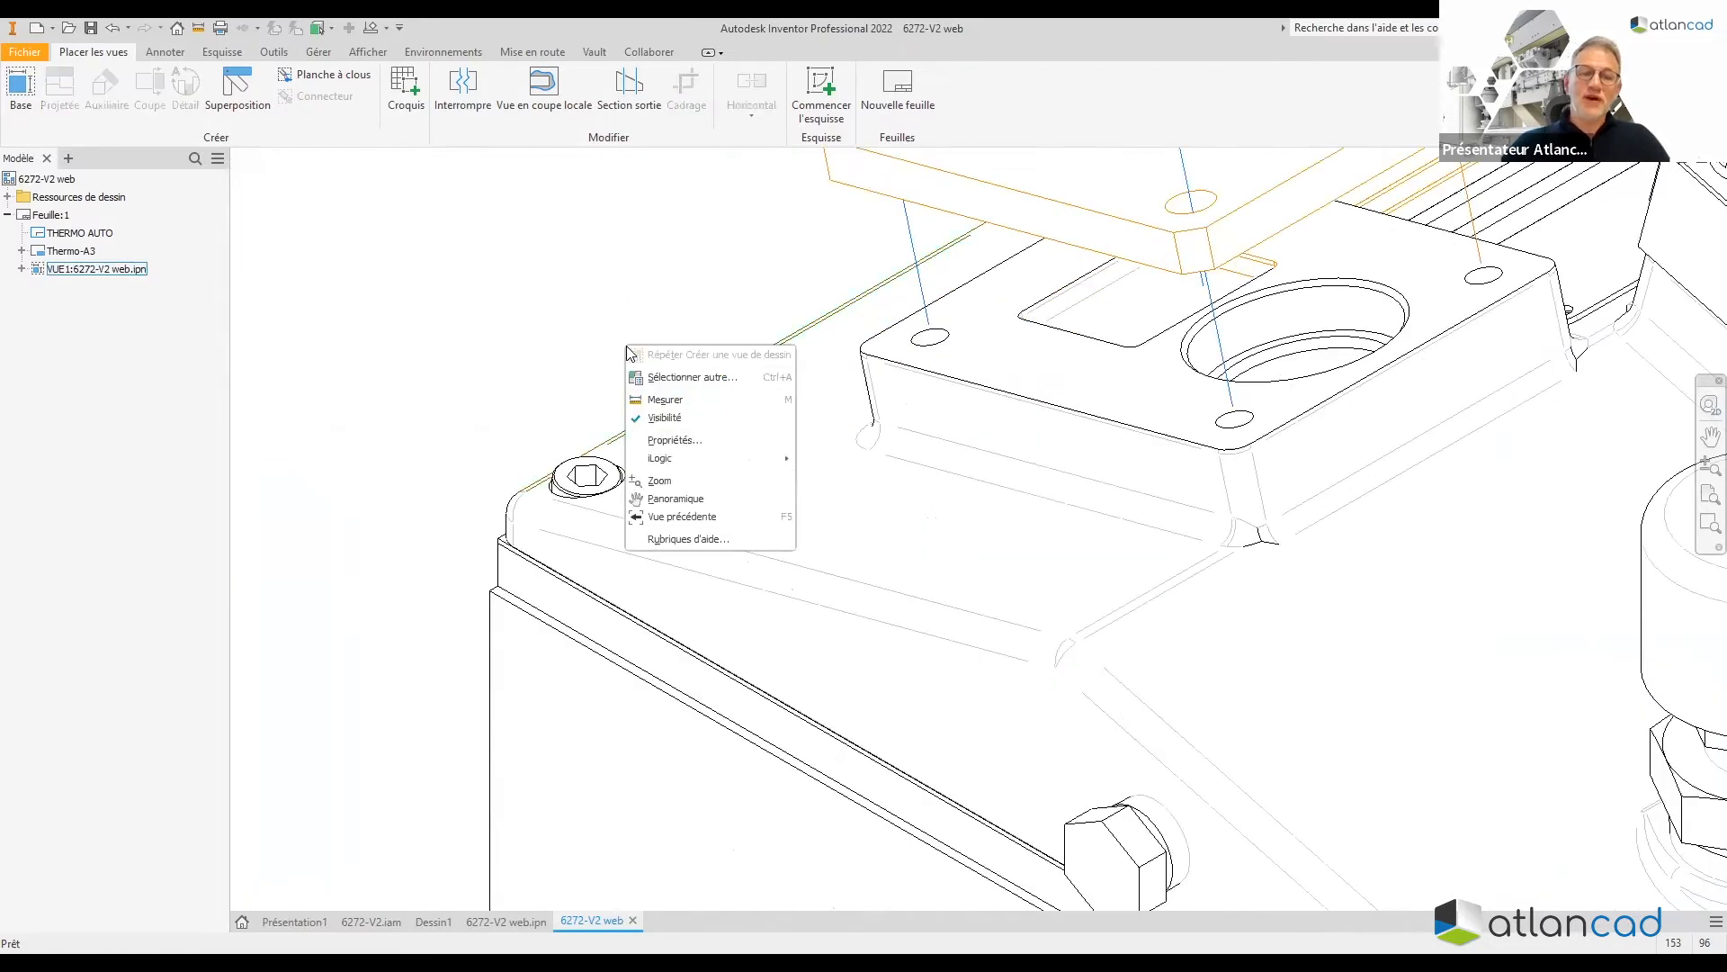
pyautogui.click(671, 441)
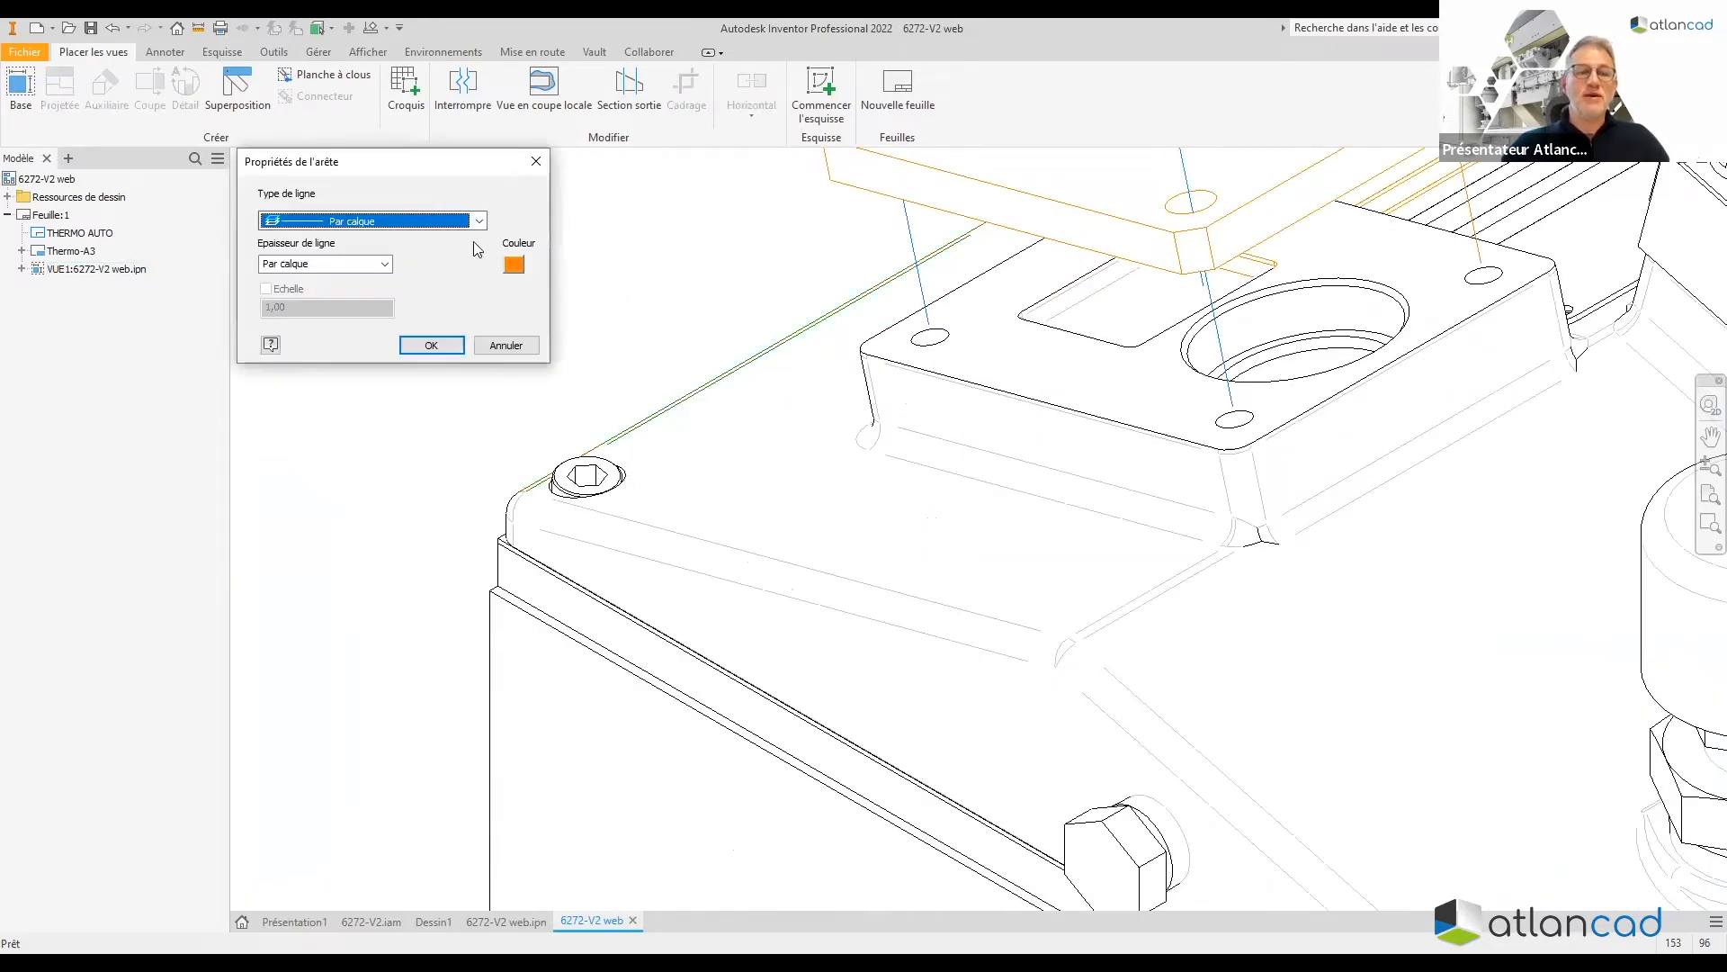
pyautogui.click(514, 267)
pyautogui.click(305, 138)
pyautogui.click(341, 398)
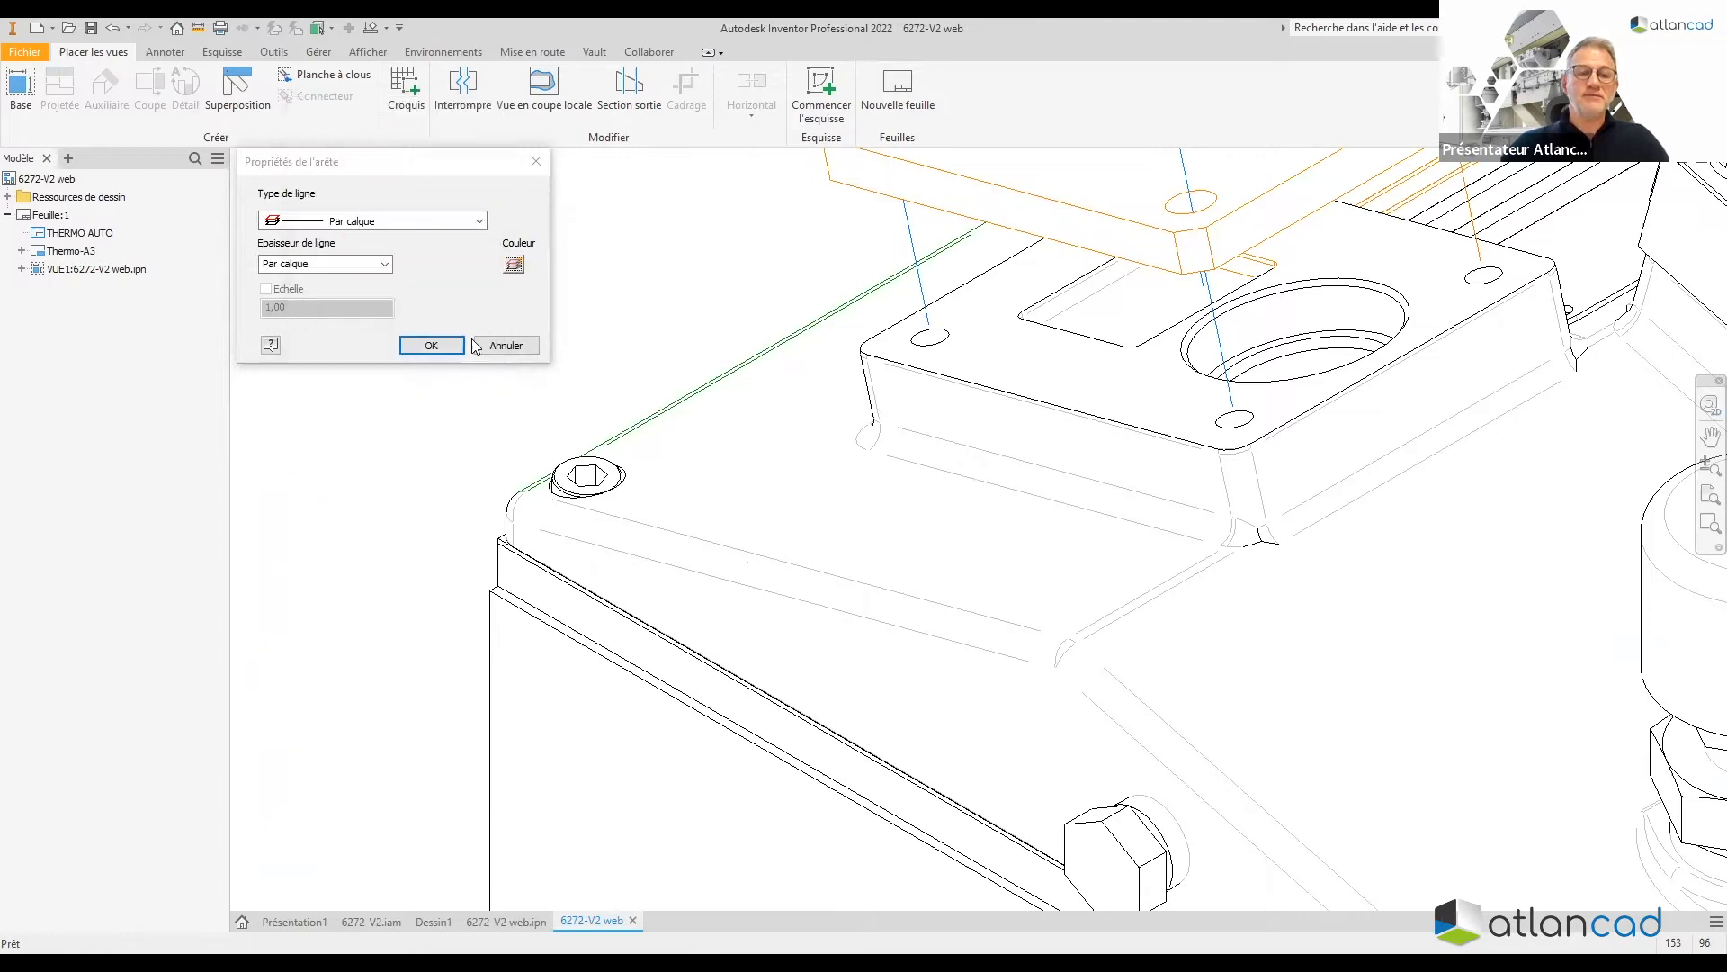
pyautogui.click(449, 348)
# Colour the edges of the rearmost exploded side flange and its screws orange
pyautogui.scroll(-6, 781, 385)
pyautogui.scroll(2, 894, 445)
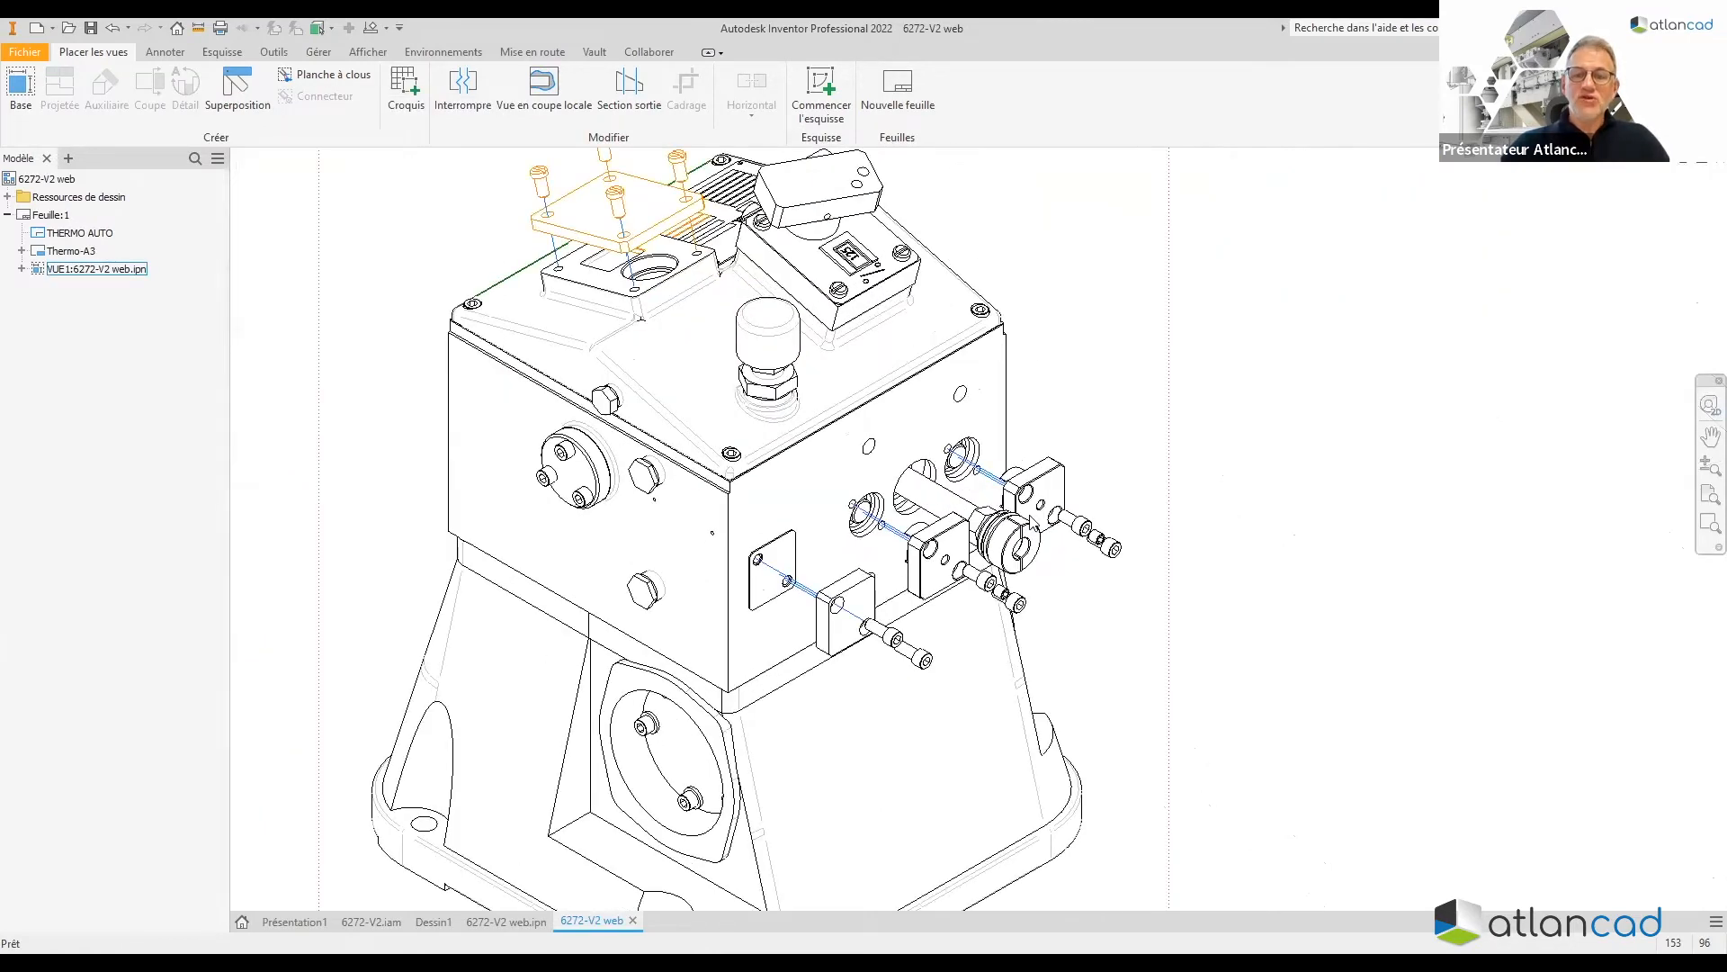
pyautogui.scroll(2, 1026, 510)
pyautogui.moveTo(1187, 598); pyautogui.dragTo(1067, 394)
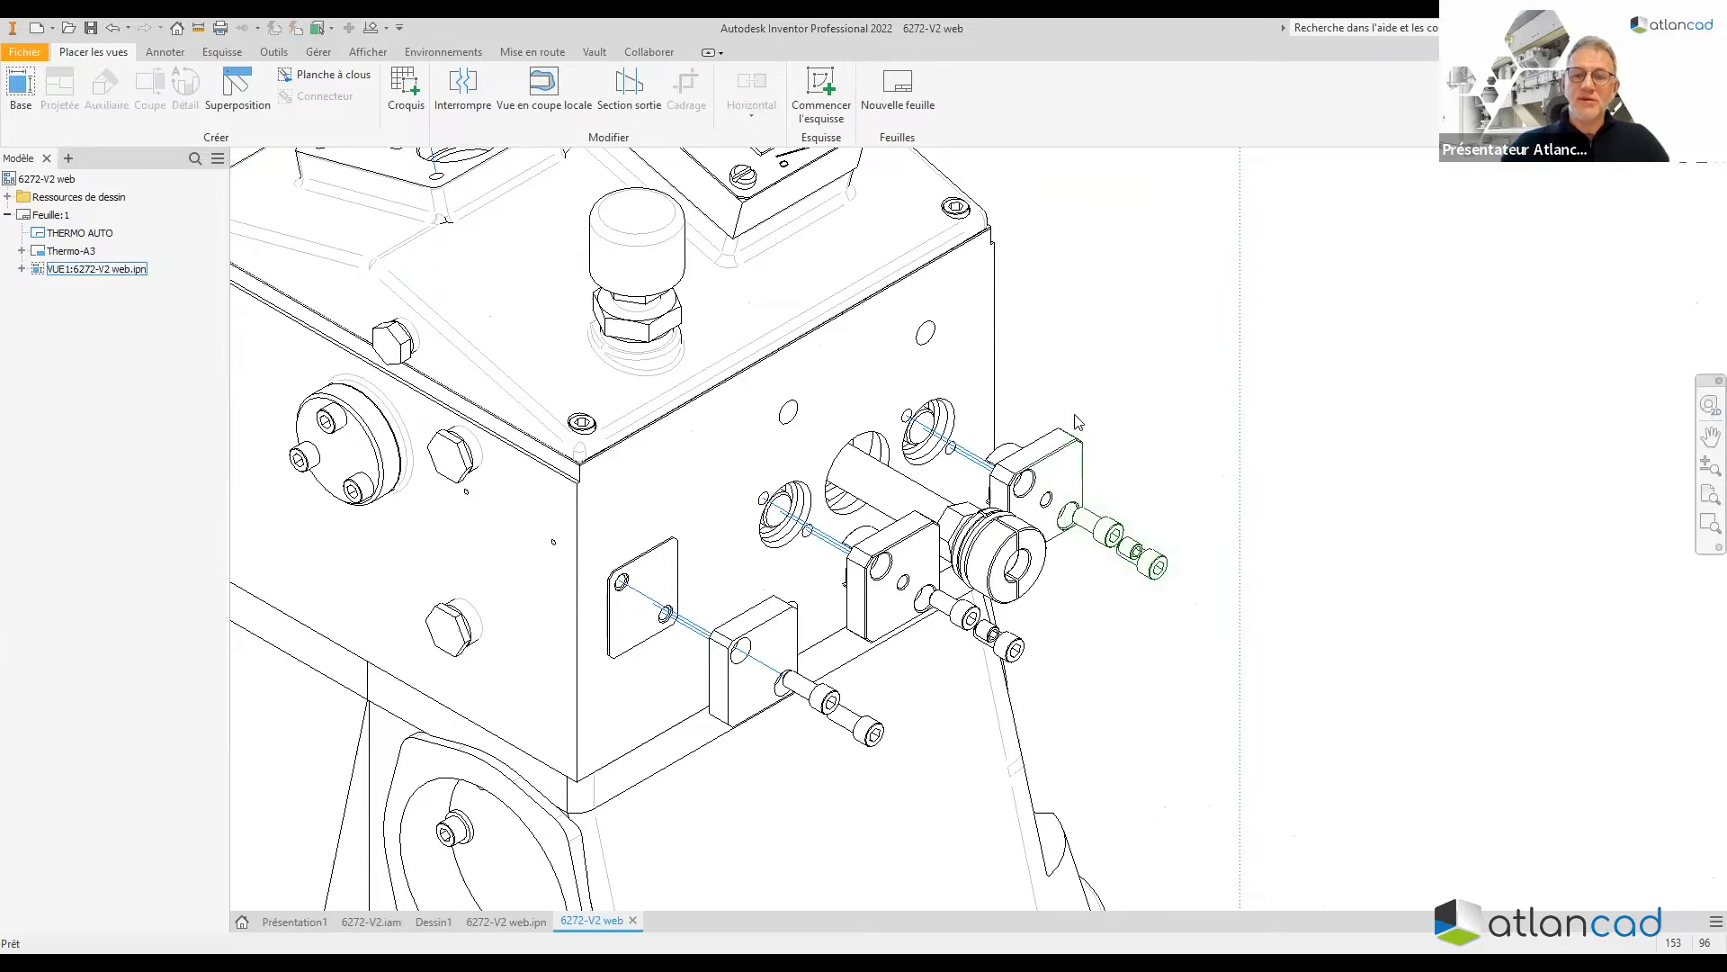
pyautogui.rightClick(1130, 422)
pyautogui.click(1194, 516)
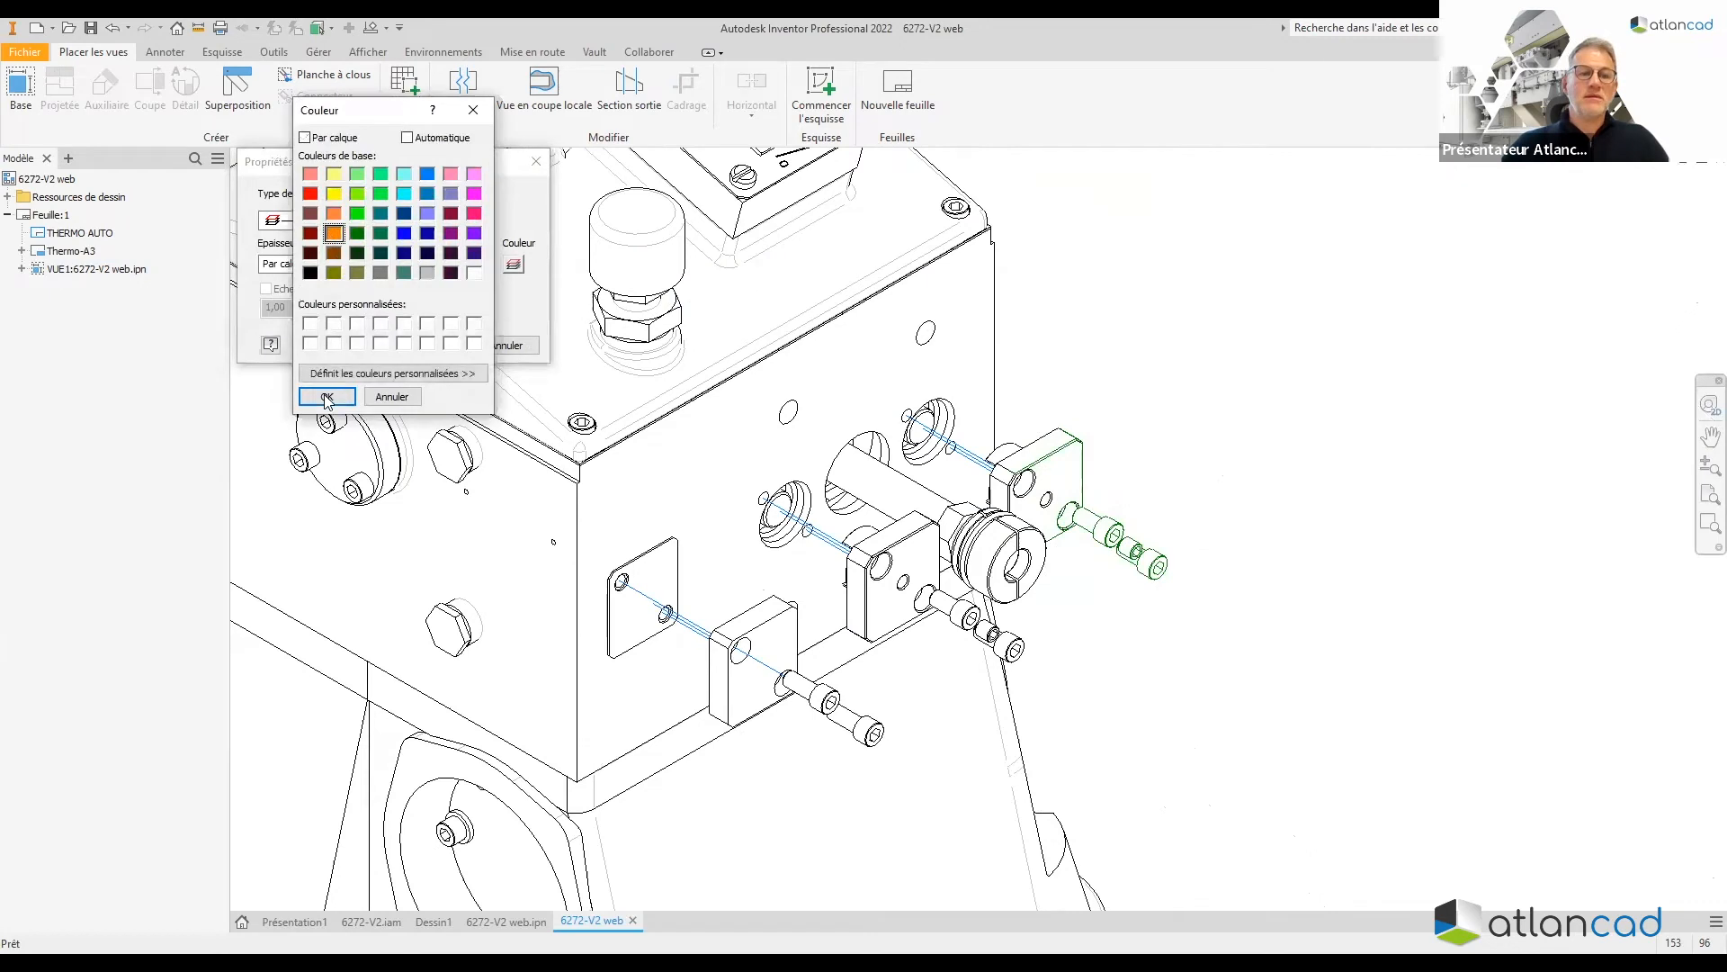
pyautogui.click(326, 397)
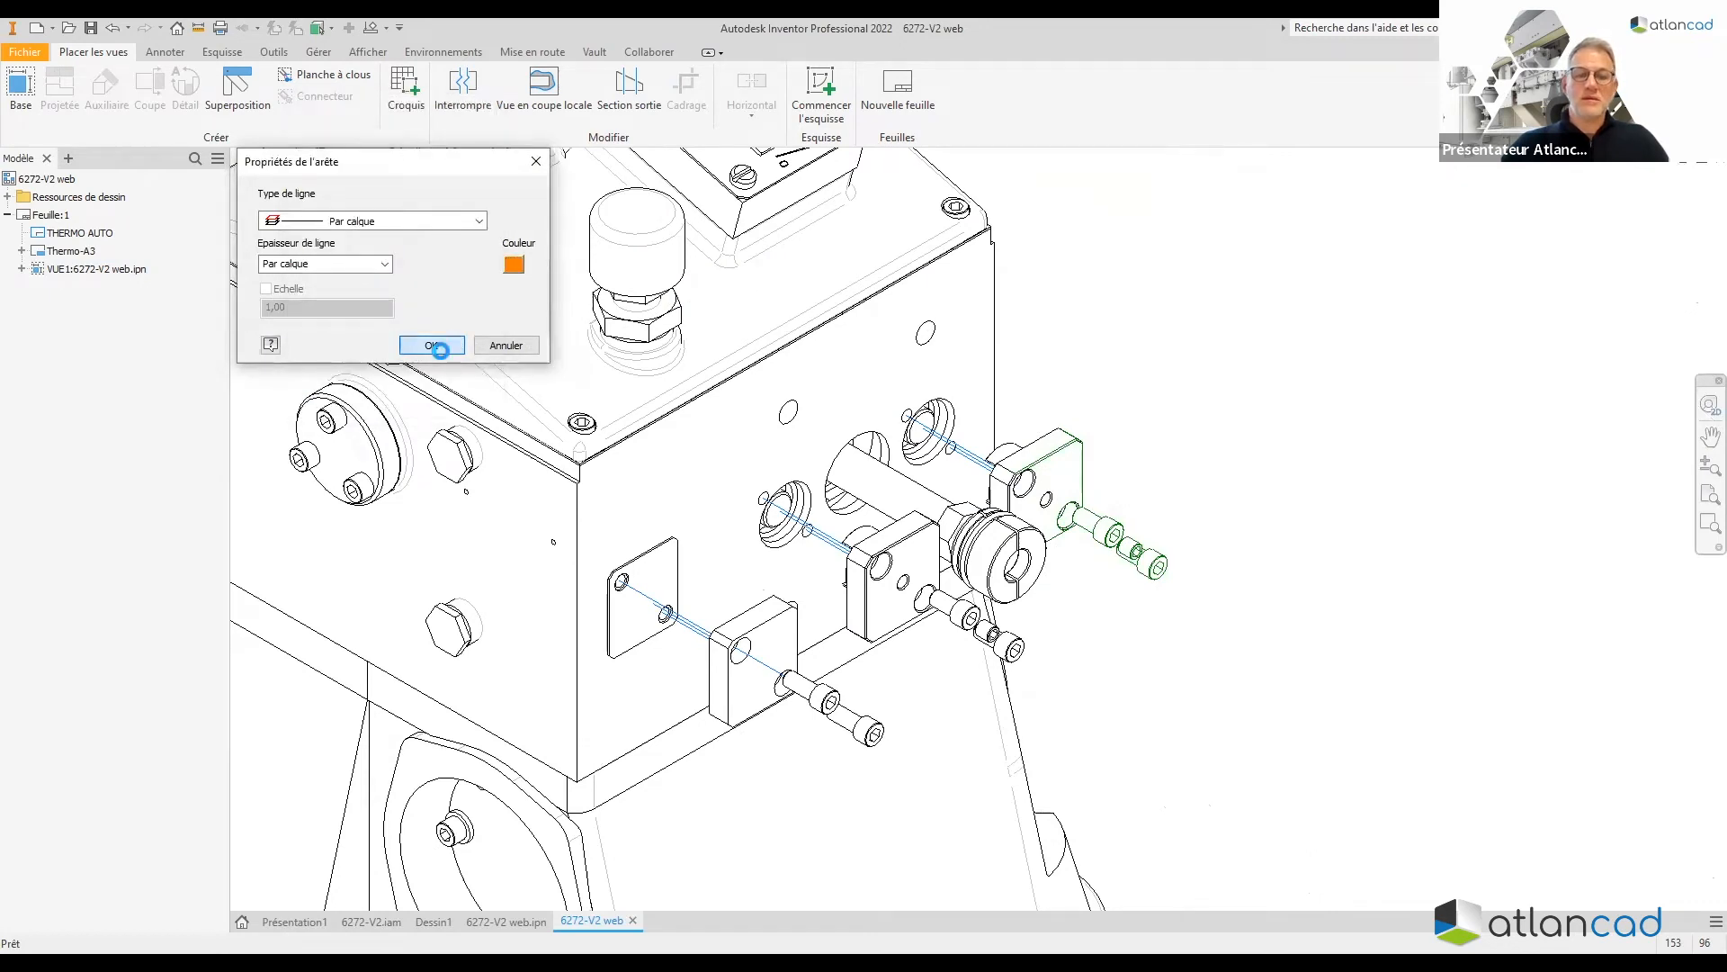
pyautogui.click(432, 346)
# Colour the edges of the frontmost exploded side flange and its two screws orange in the drawing view
pyautogui.moveTo(899, 788); pyautogui.dragTo(832, 776)
pyautogui.moveTo(596, 522); pyautogui.dragTo(670, 641)
pyautogui.moveTo(698, 559); pyautogui.dragTo(915, 796)
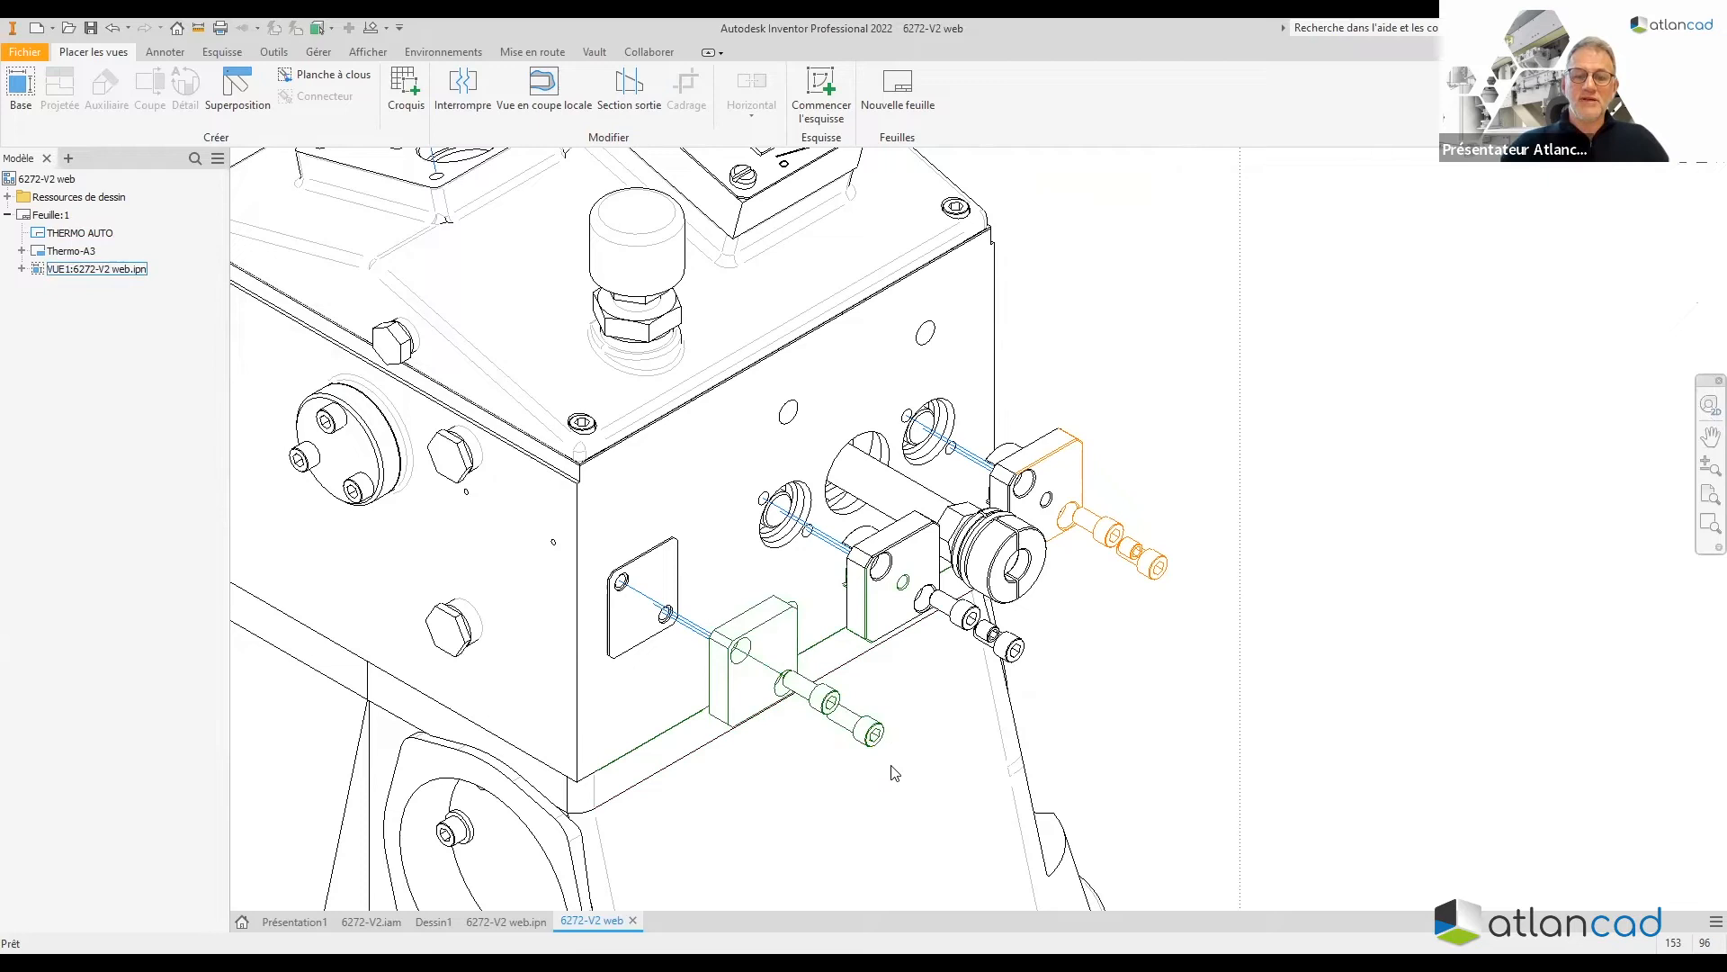
pyautogui.rightClick(862, 778)
pyautogui.click(918, 834)
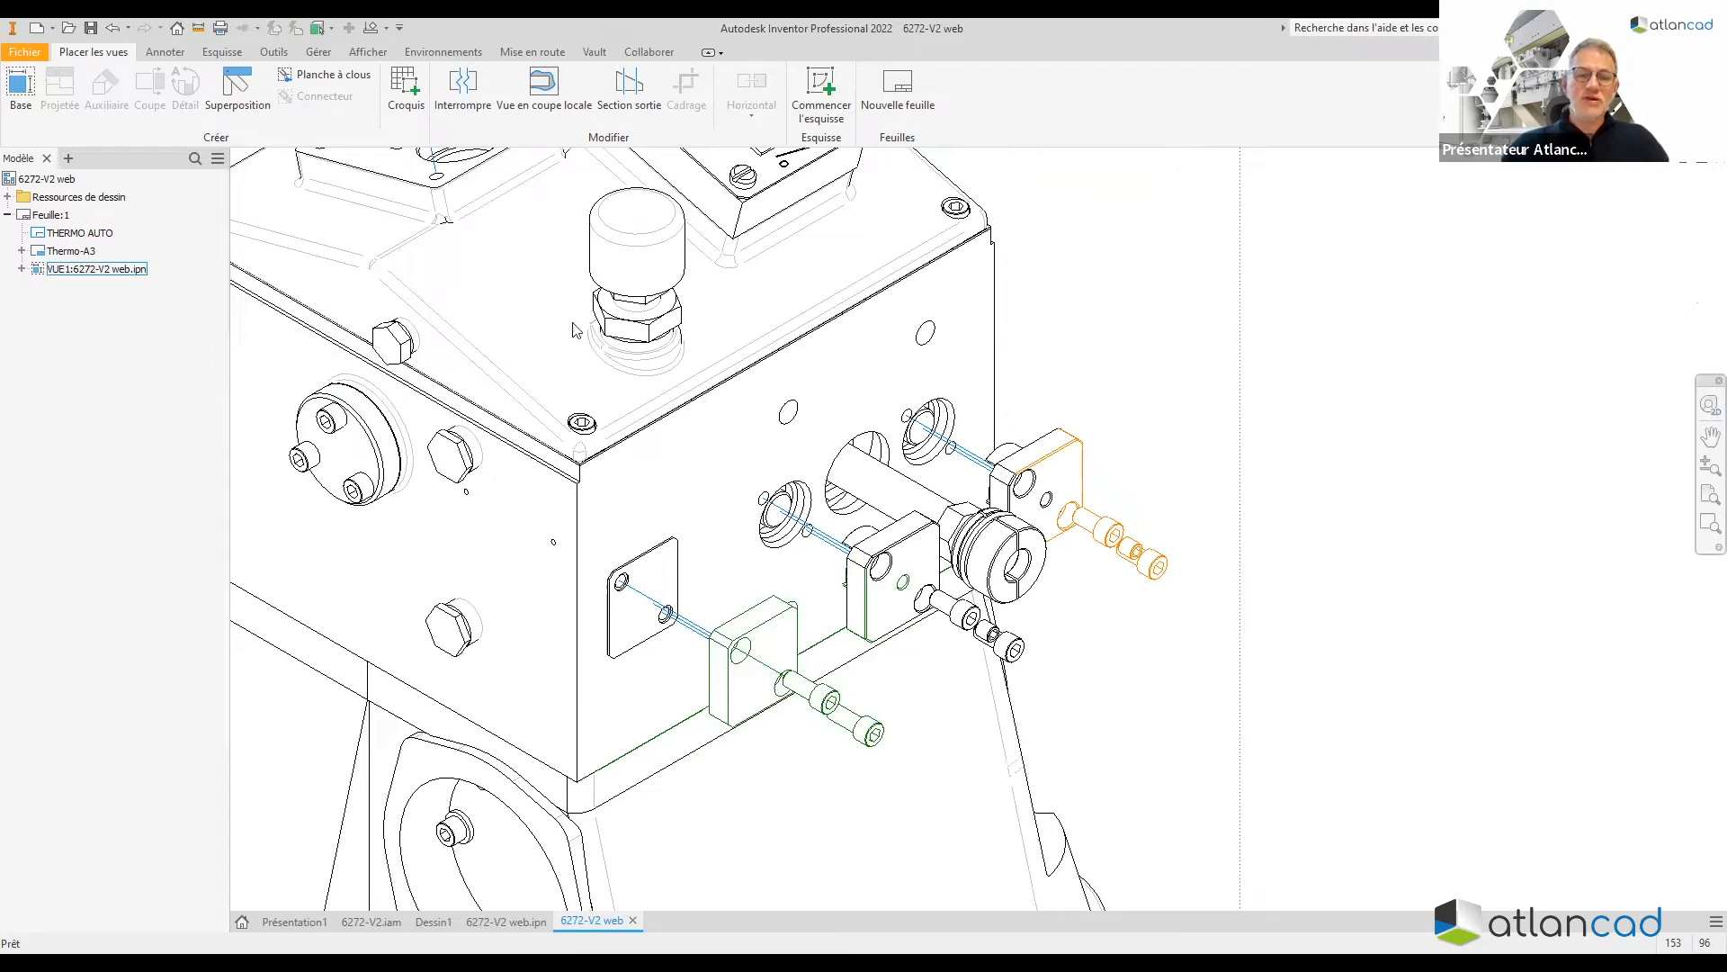
pyautogui.click(513, 264)
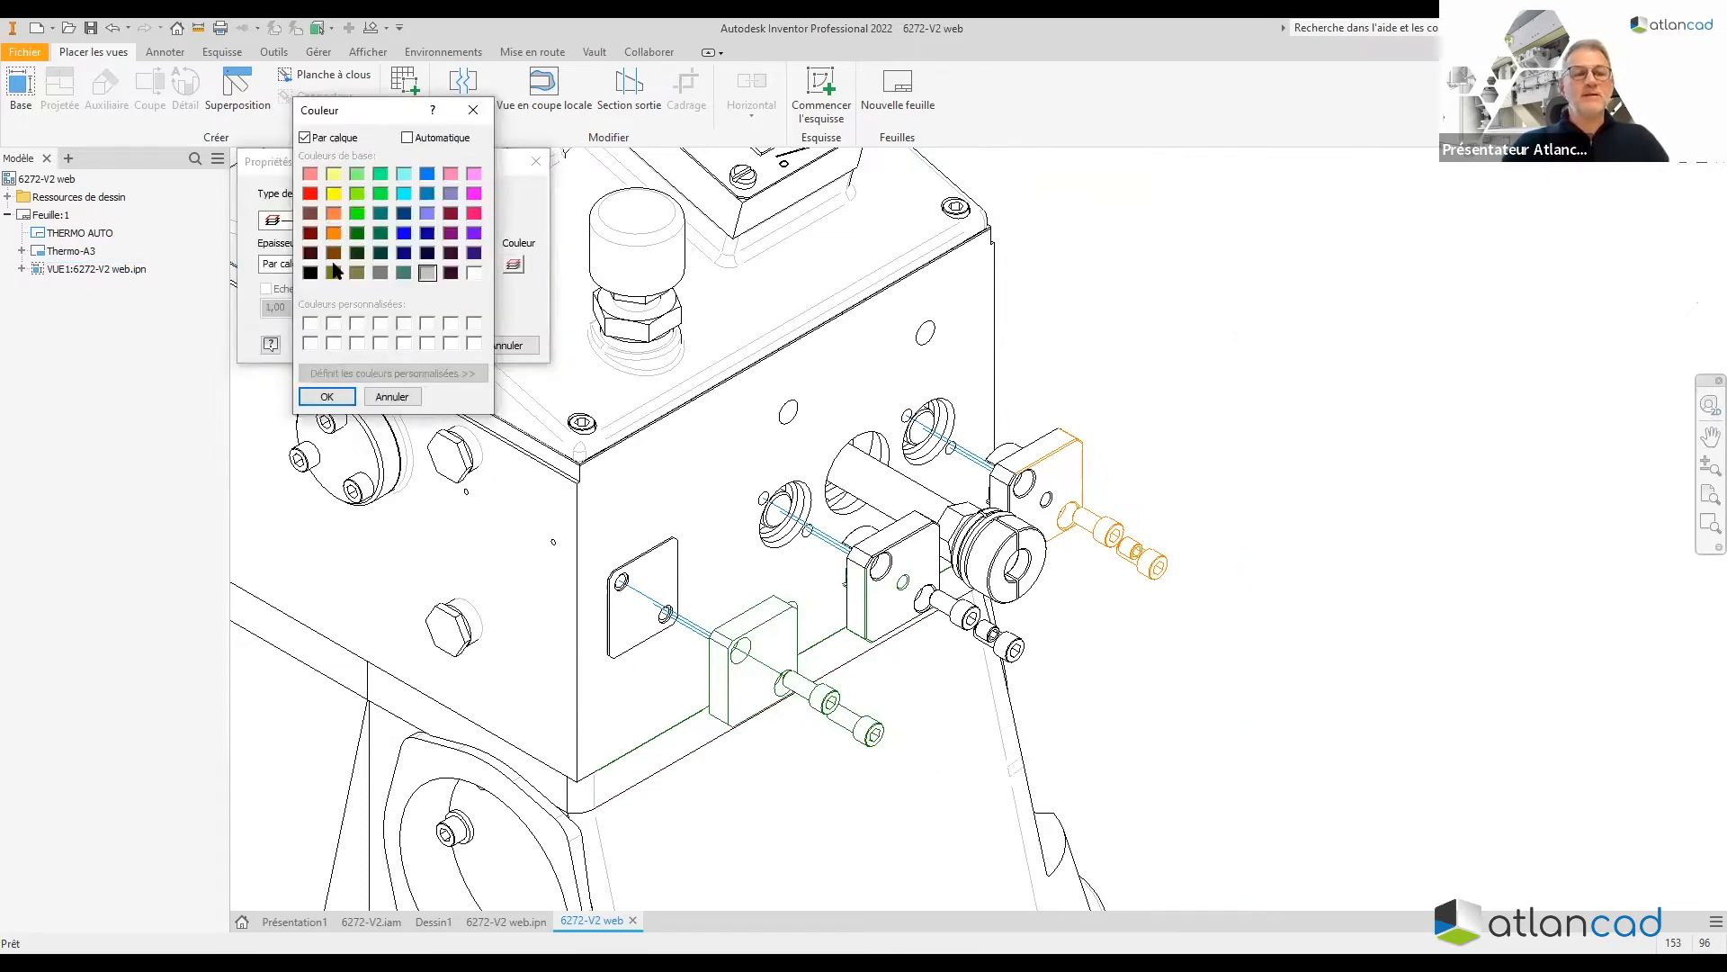
pyautogui.click(333, 233)
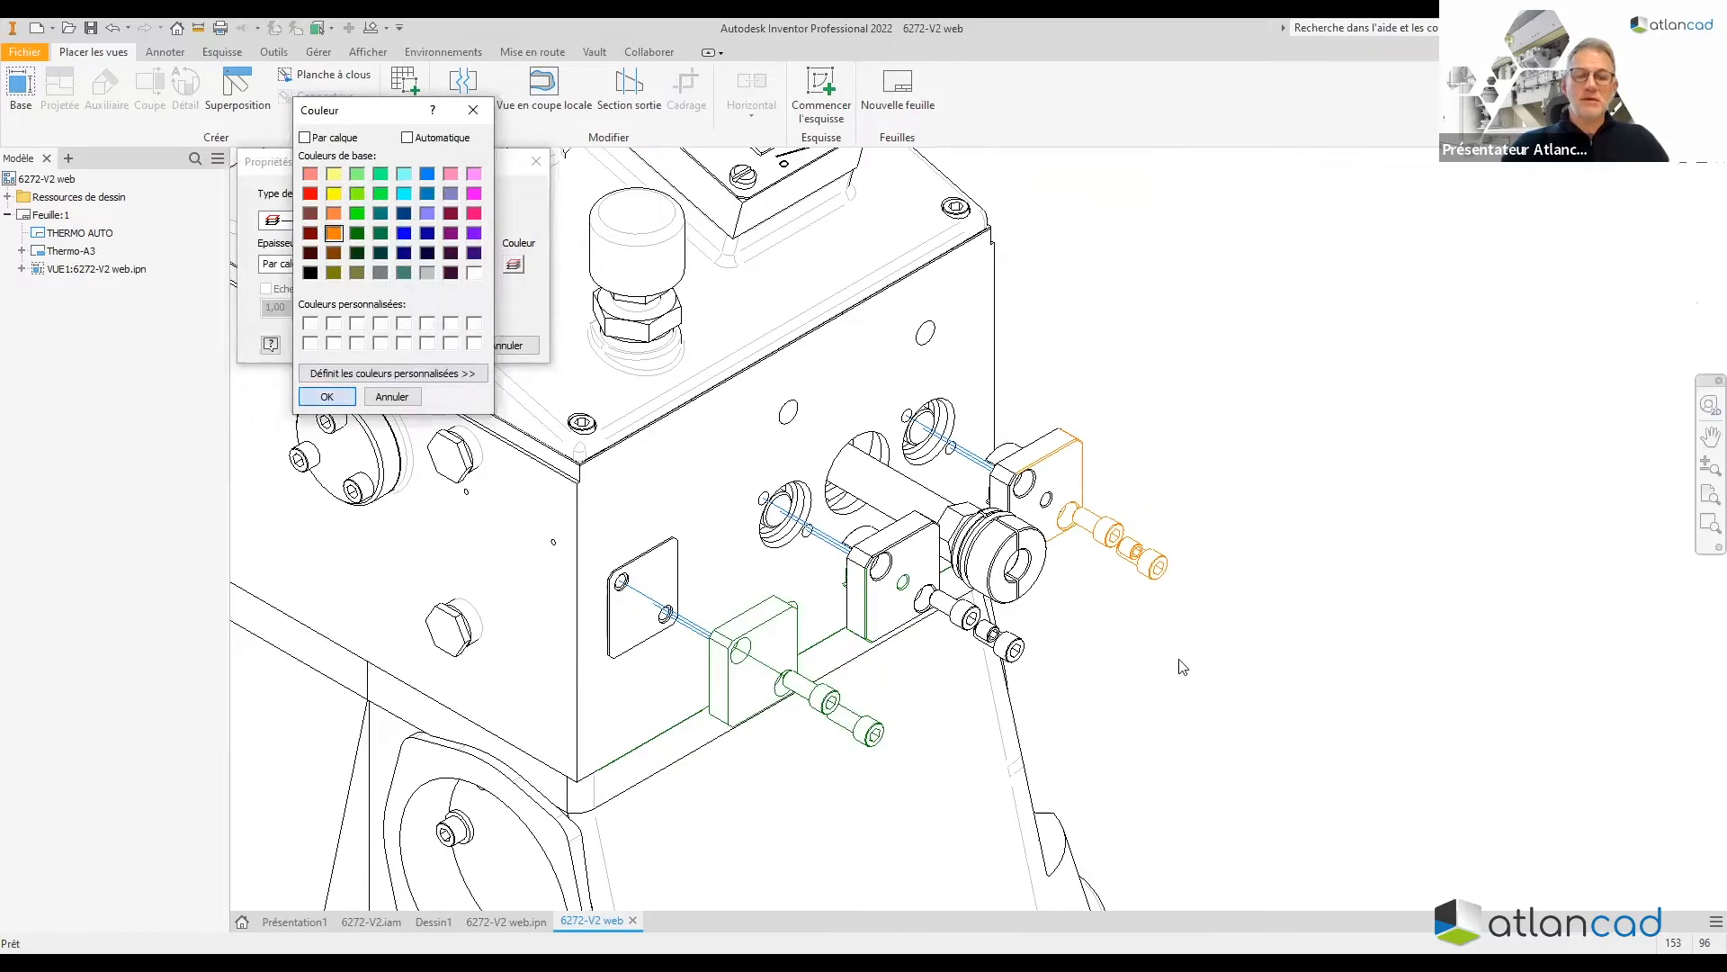
pyautogui.click(430, 345)
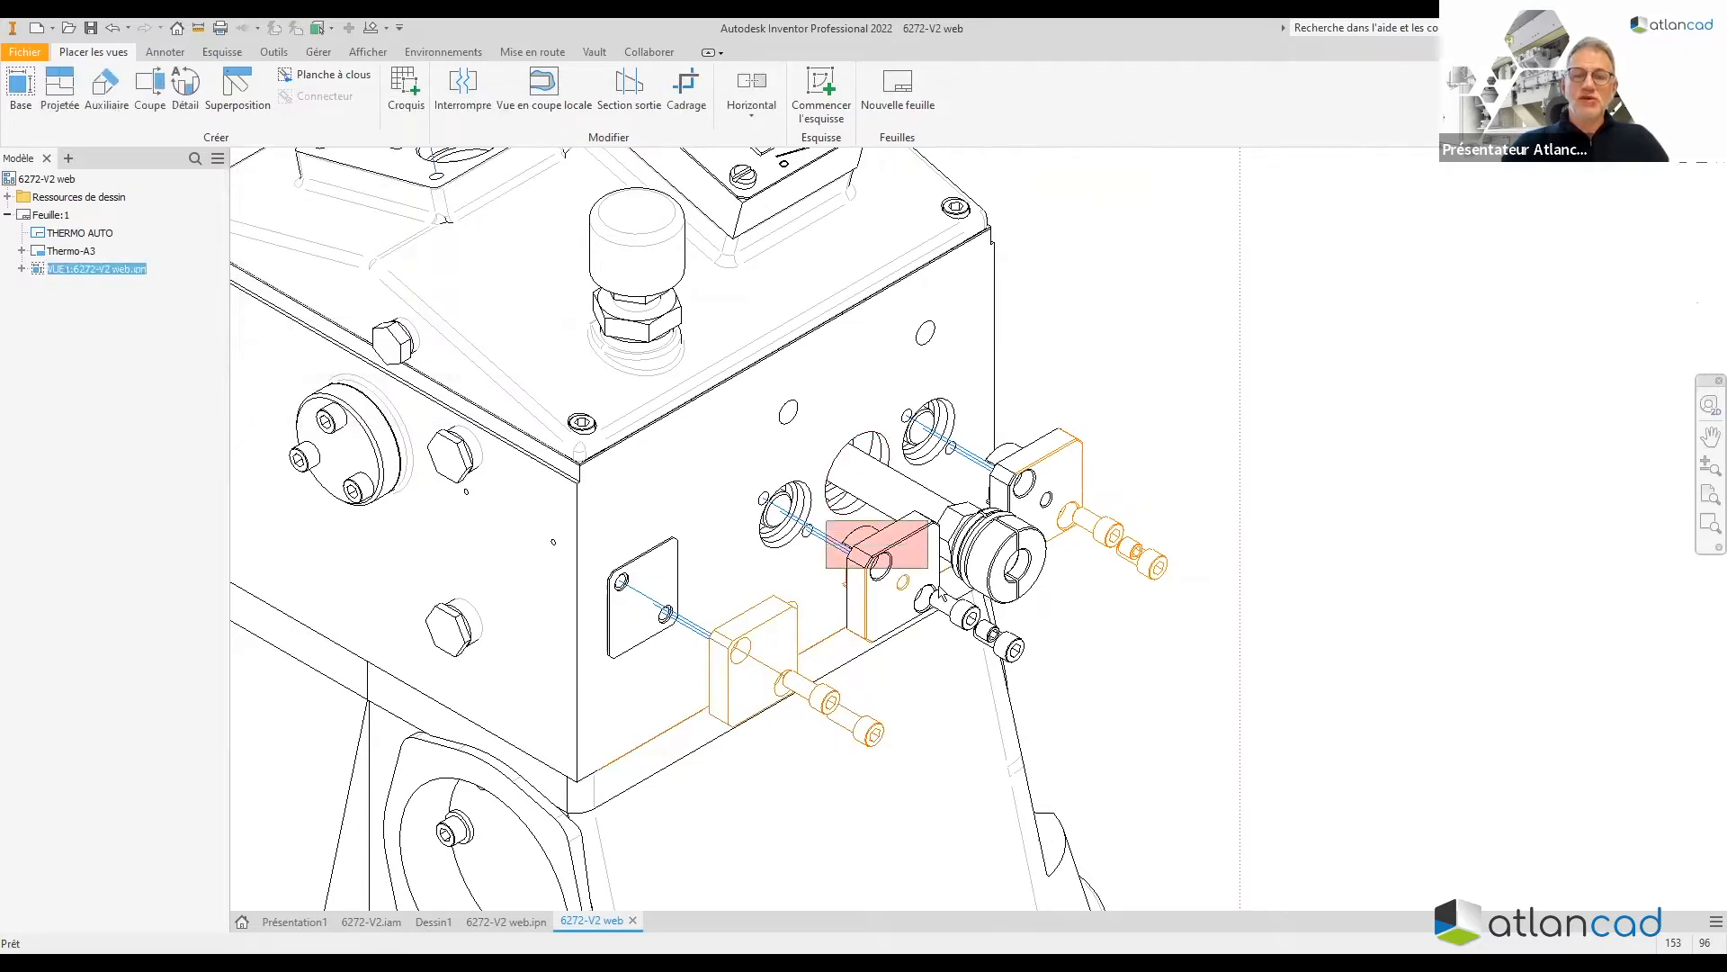
# Set the drawing's selection filter to part priority (Sélectionner avec priorité à la pièce)
pyautogui.click(965, 627)
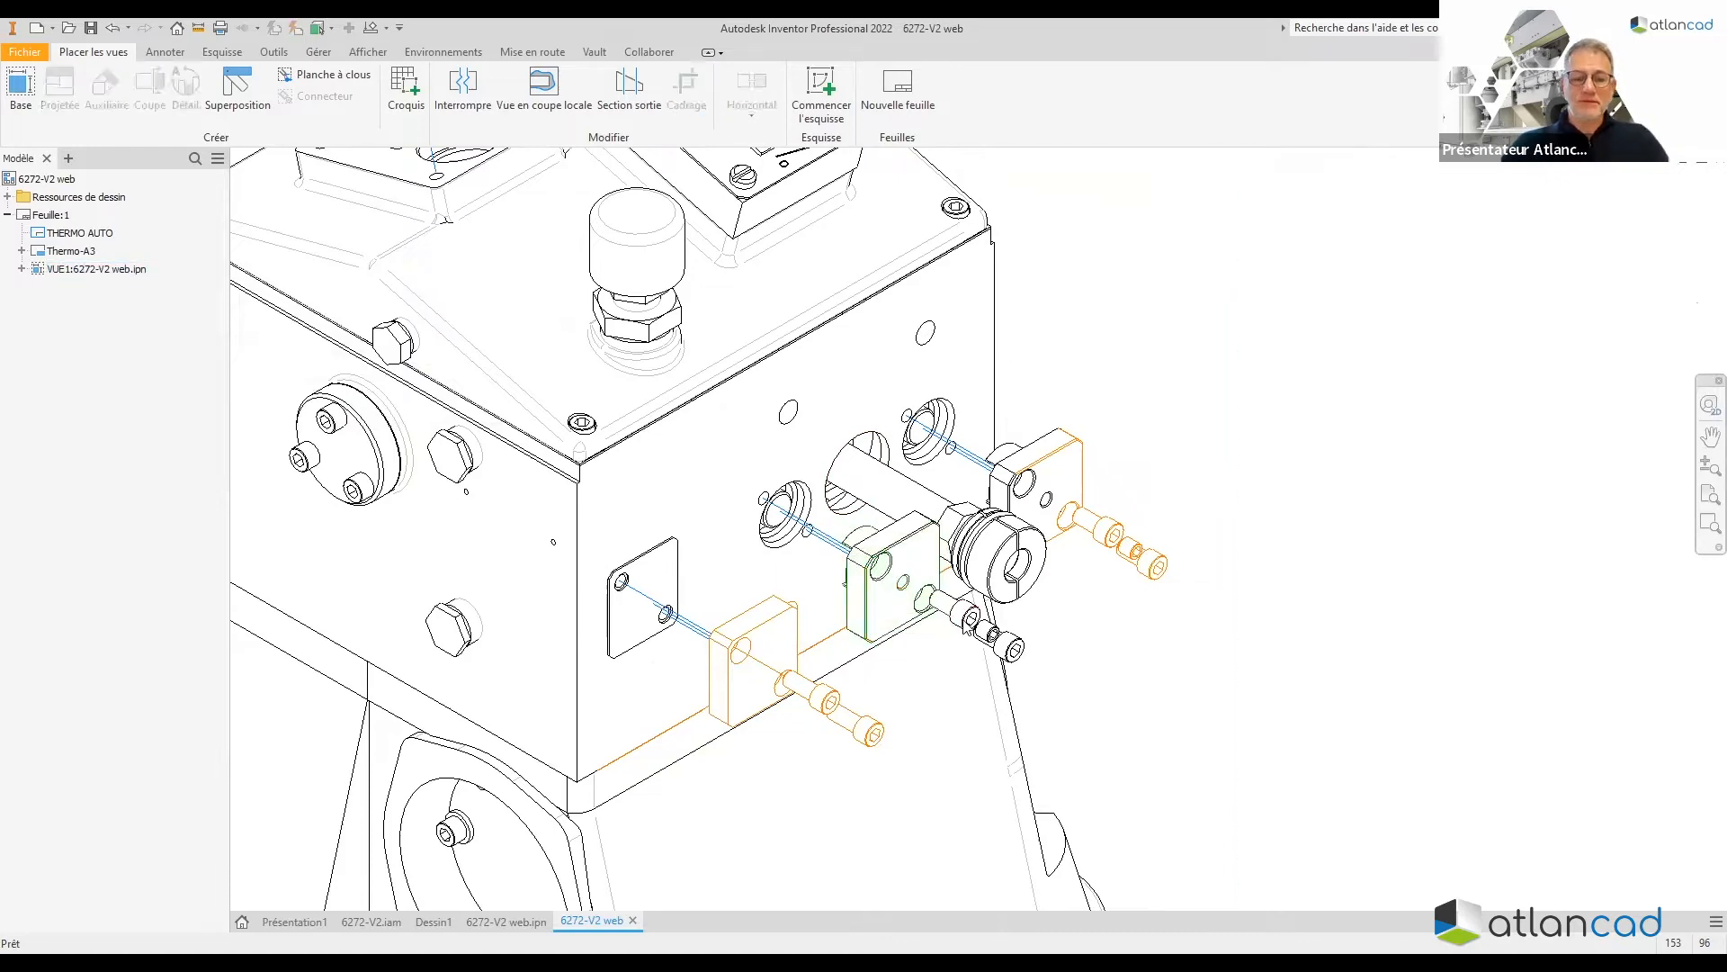
pyautogui.click(966, 628)
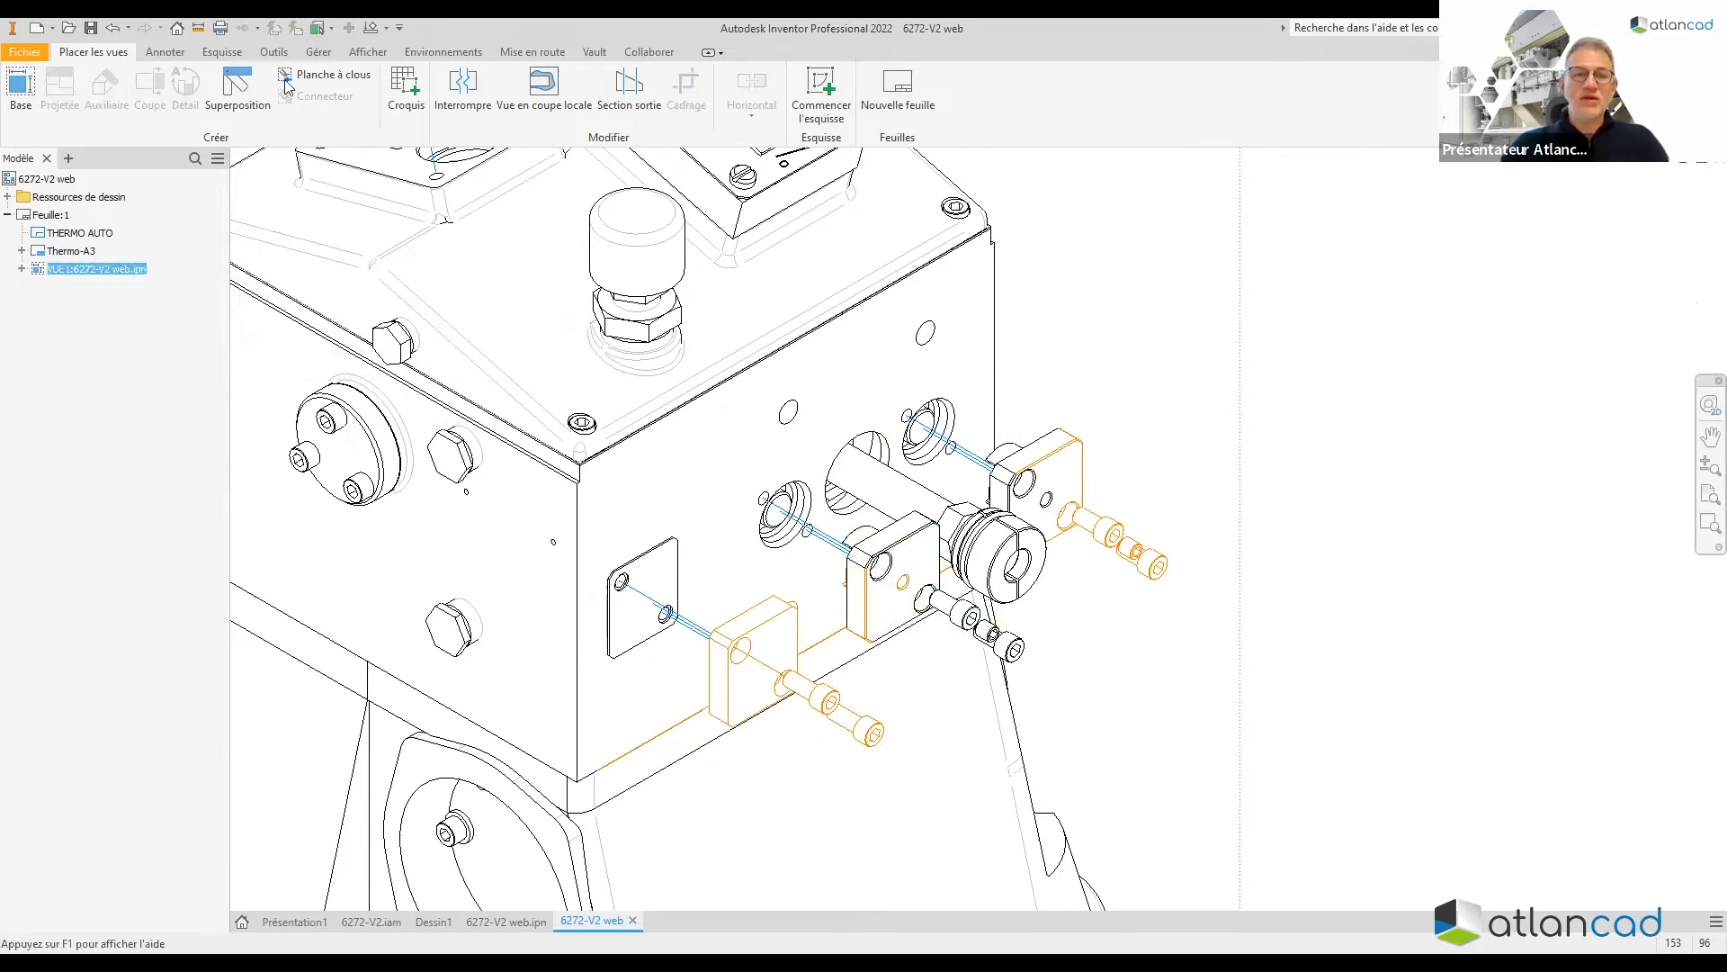
pyautogui.click(331, 28)
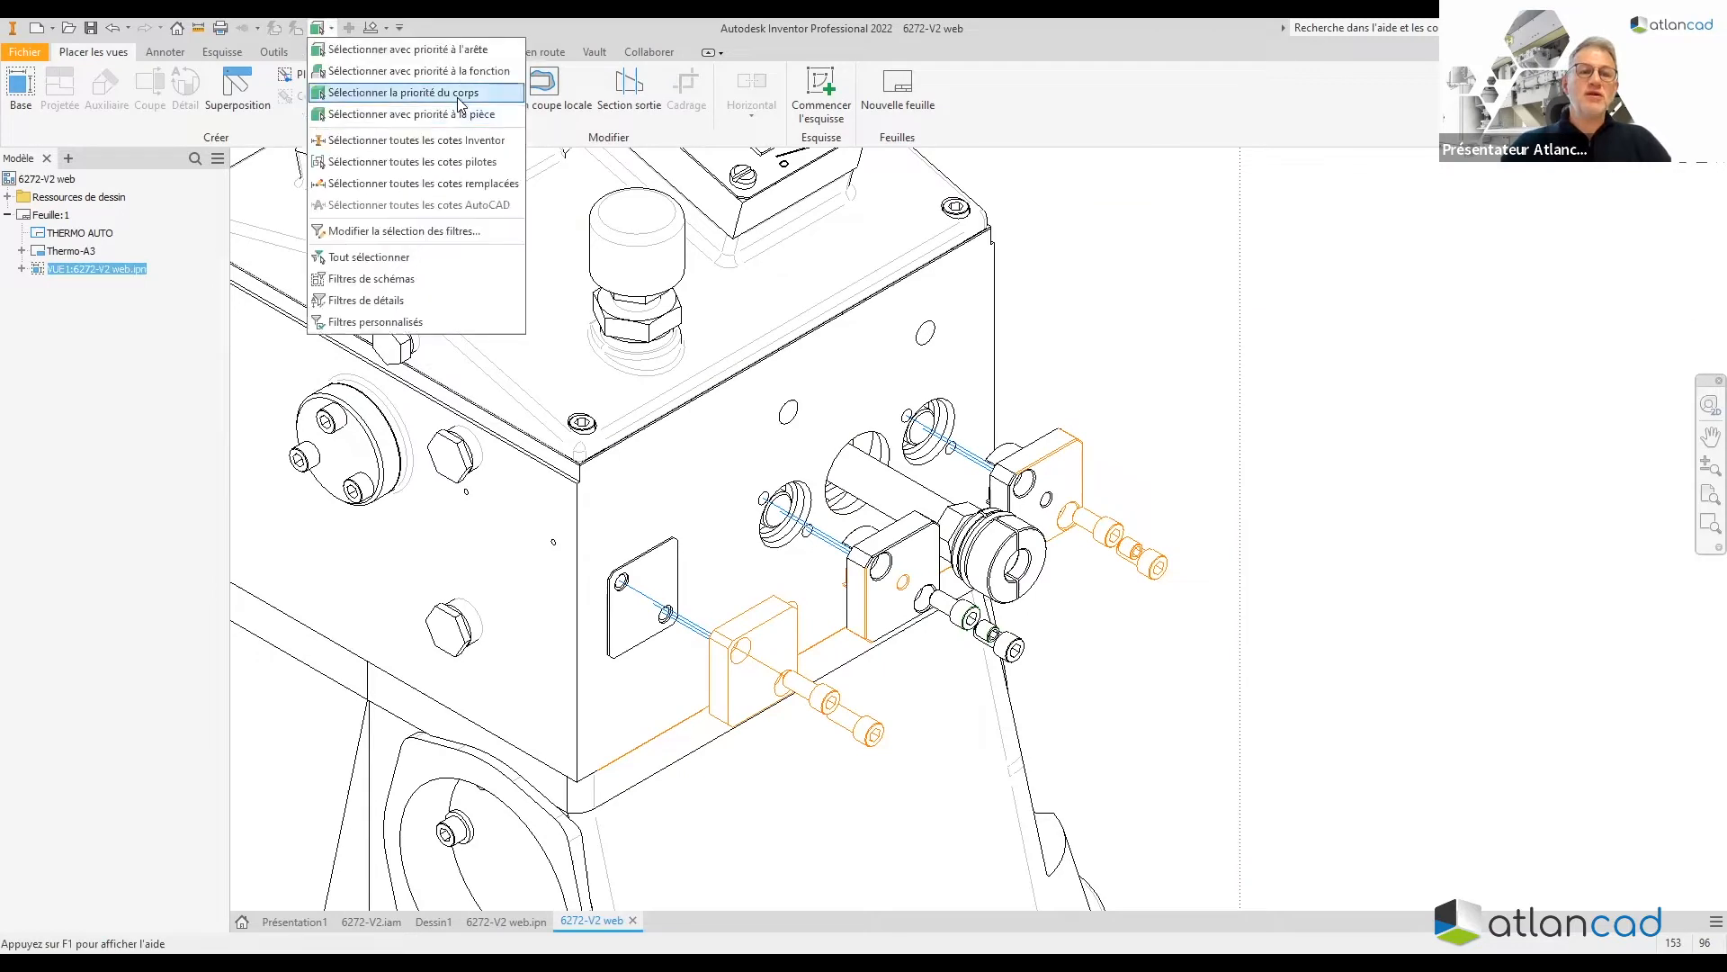
pyautogui.click(393, 120)
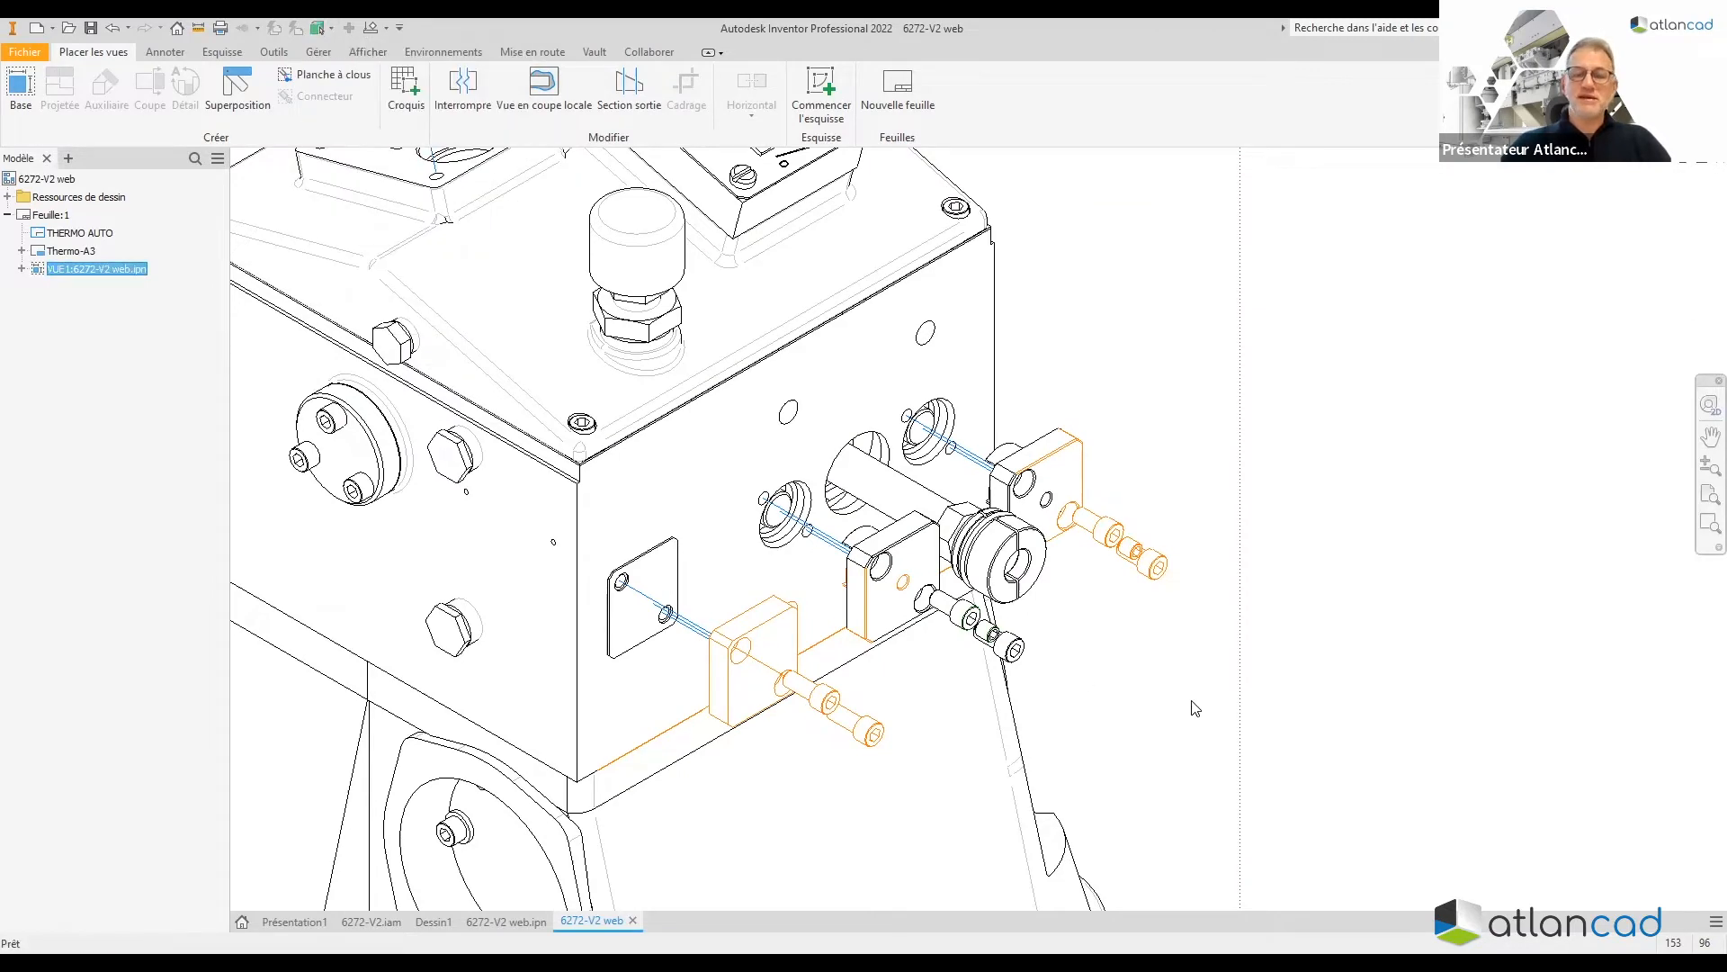
# Colour the middle exploded side flange and its screws orange through their component properties
pyautogui.click(1011, 651)
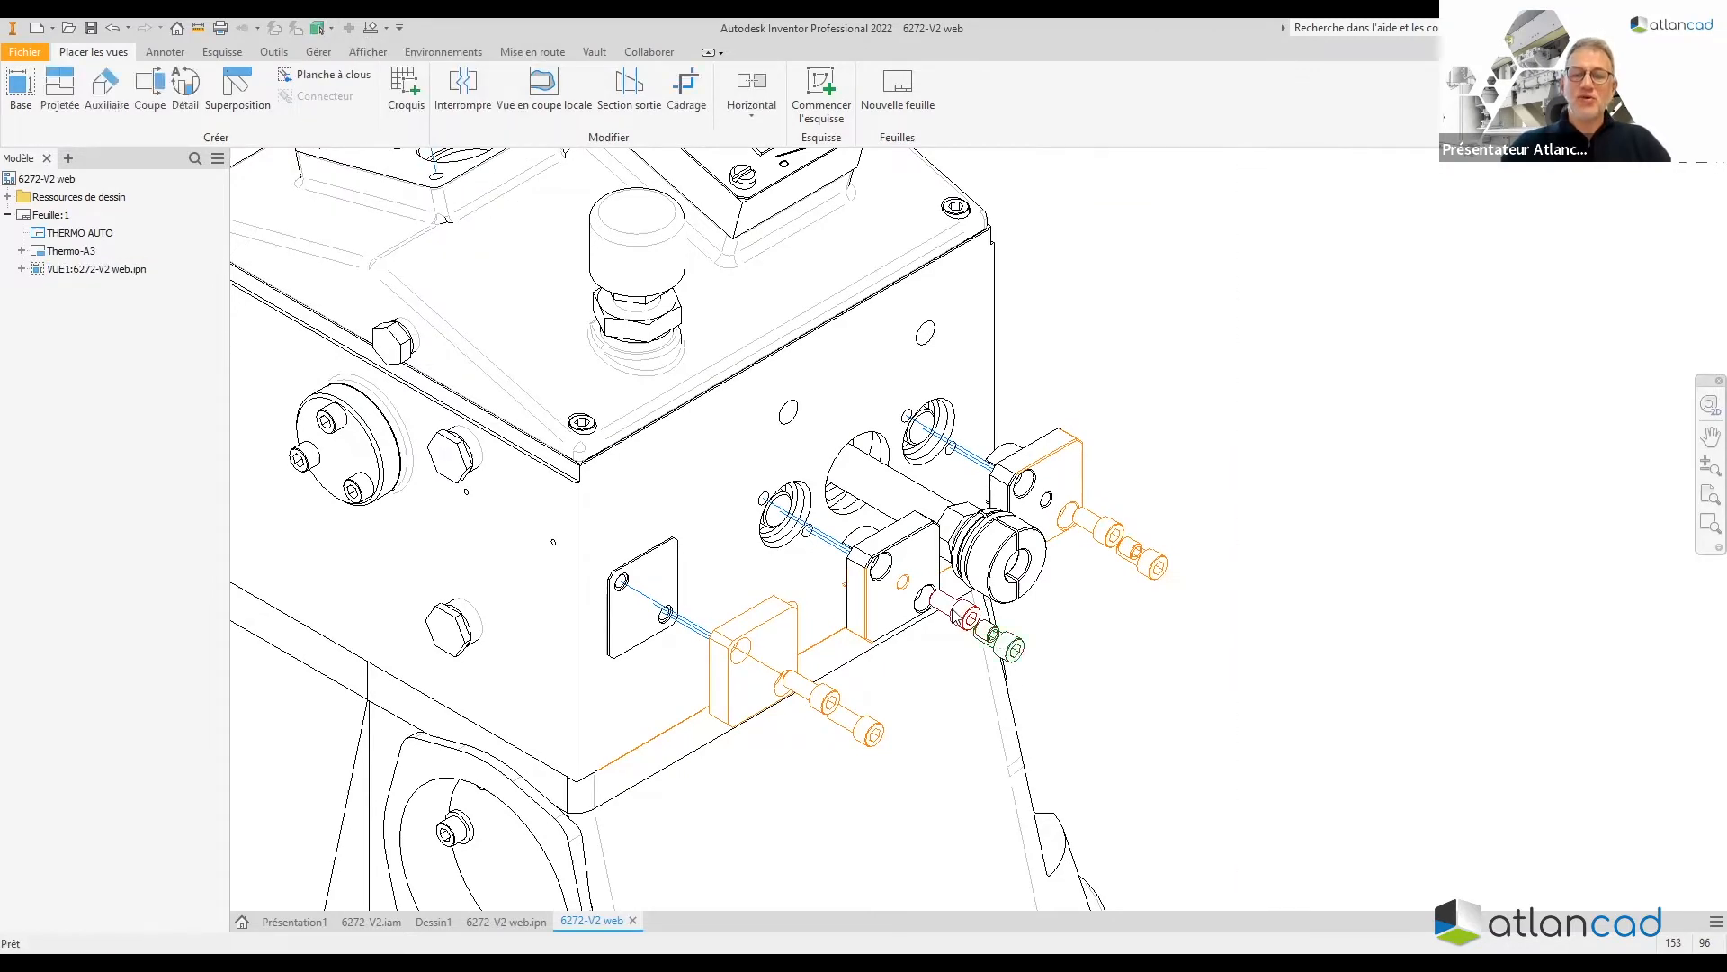
pyautogui.keyDown('ctrl'); pyautogui.click(947, 598); pyautogui.keyUp('ctrl')
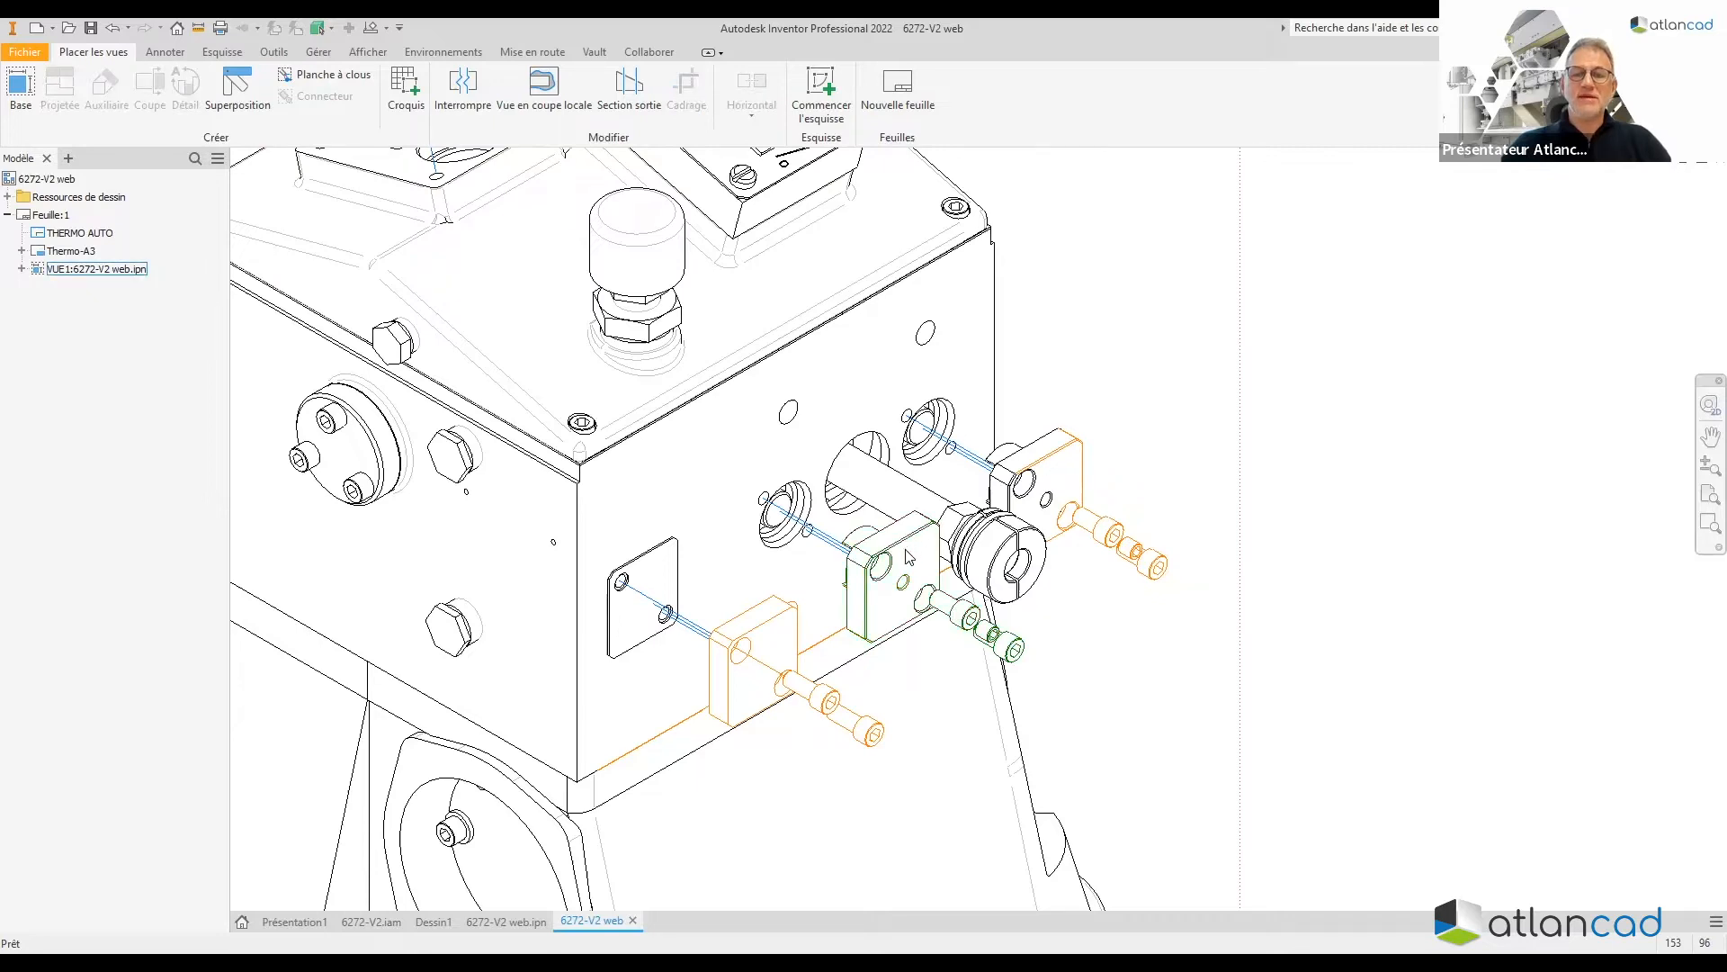
pyautogui.scroll(1, 936, 570)
pyautogui.rightClick(910, 561)
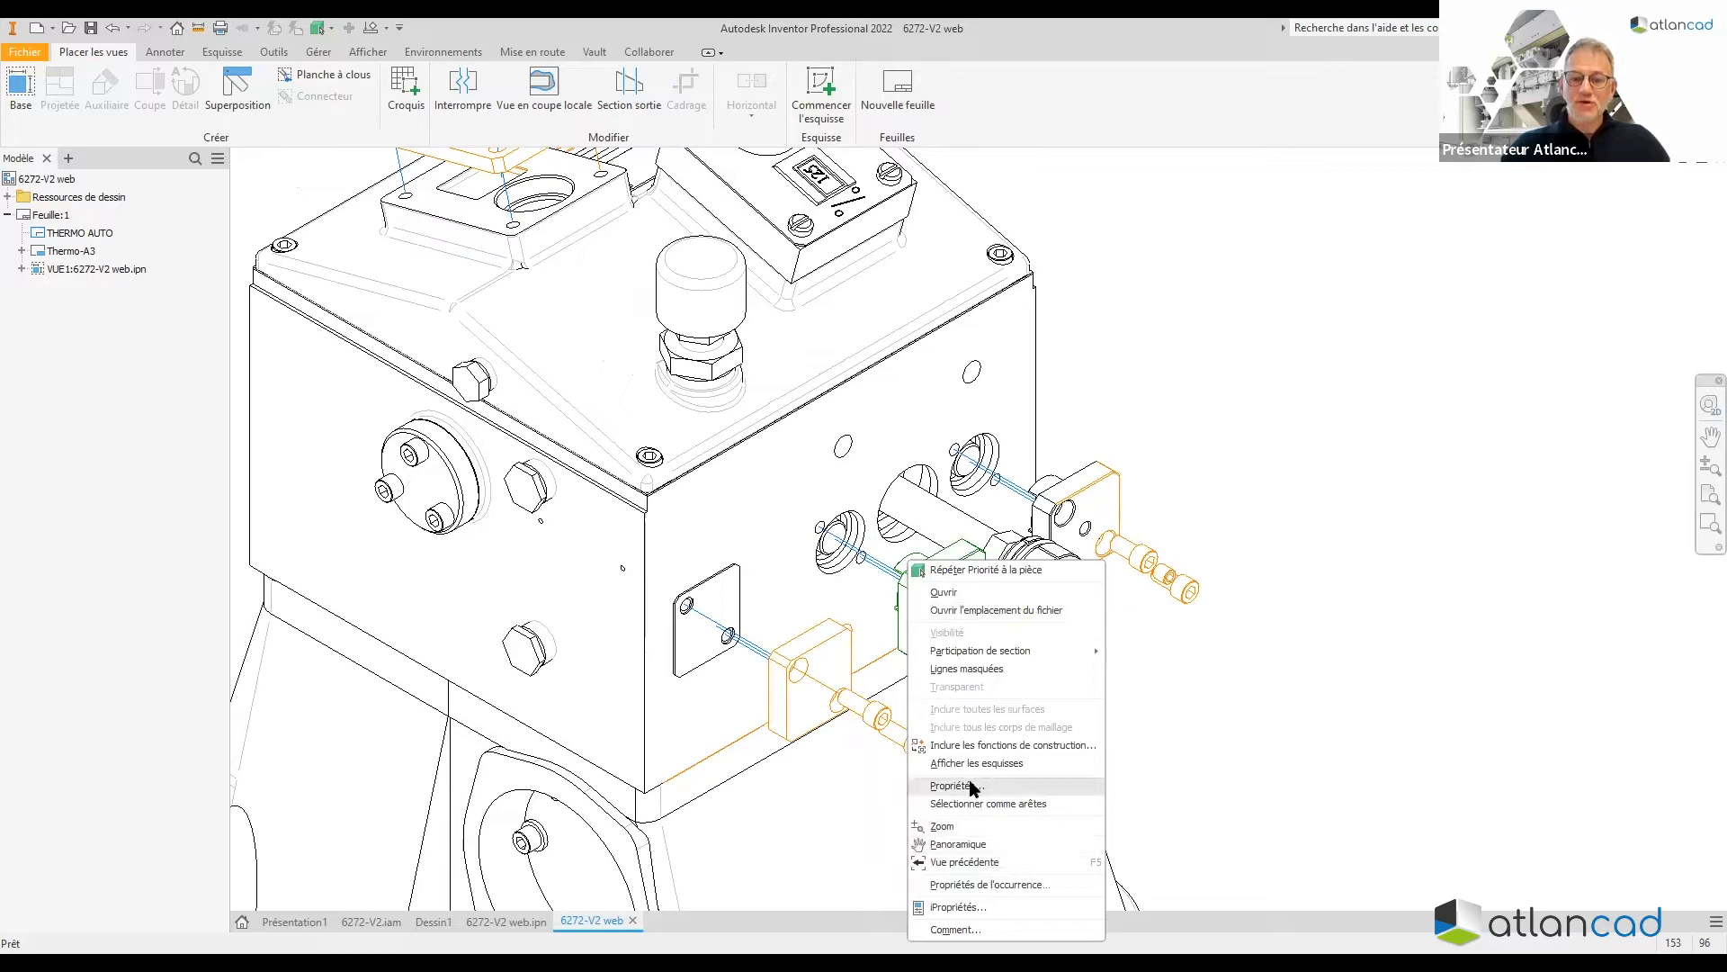
pyautogui.click(974, 785)
pyautogui.click(506, 288)
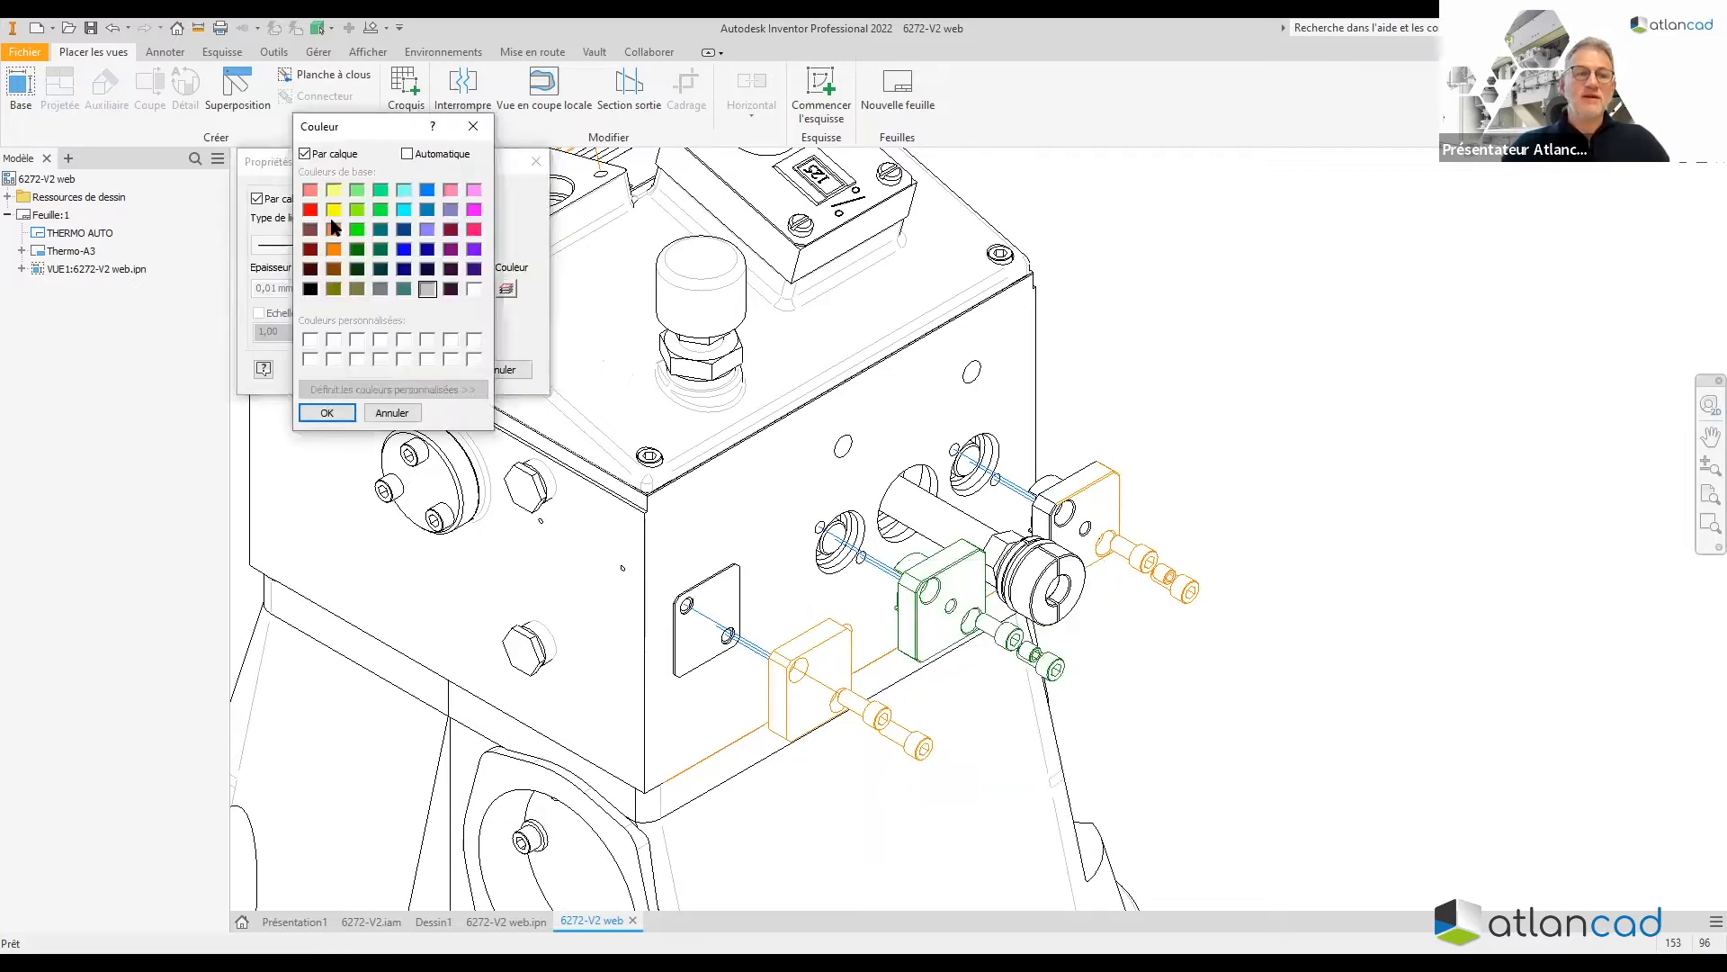
pyautogui.click(333, 252)
pyautogui.click(330, 413)
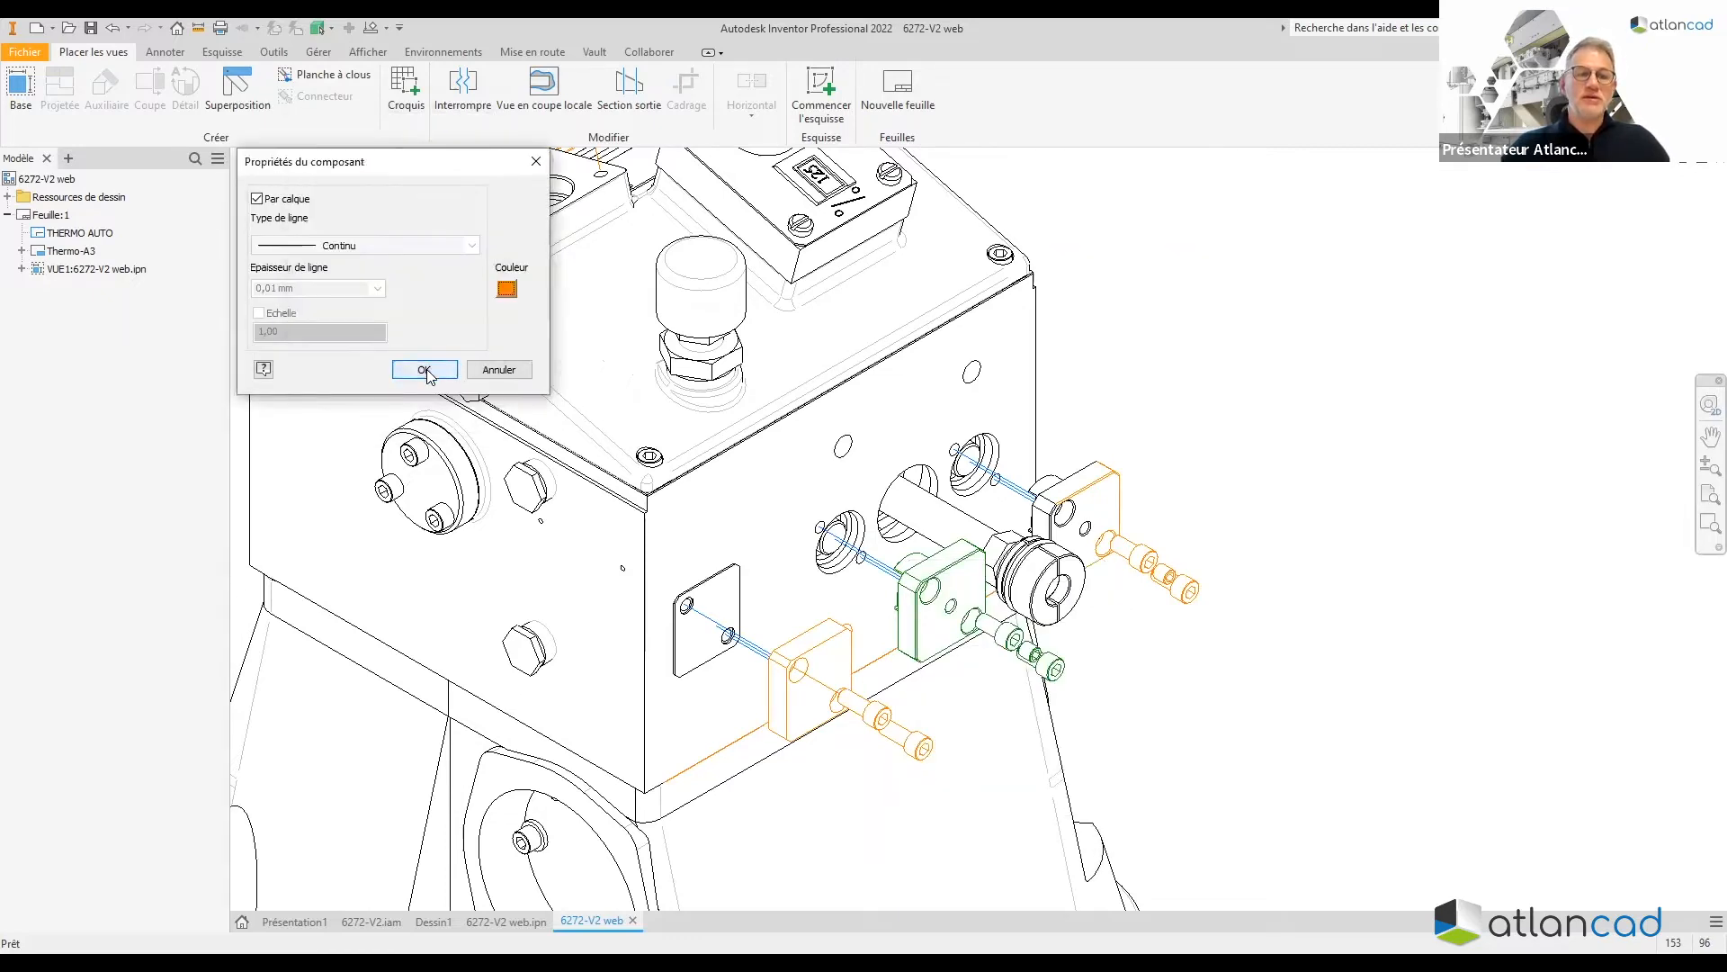
pyautogui.click(425, 370)
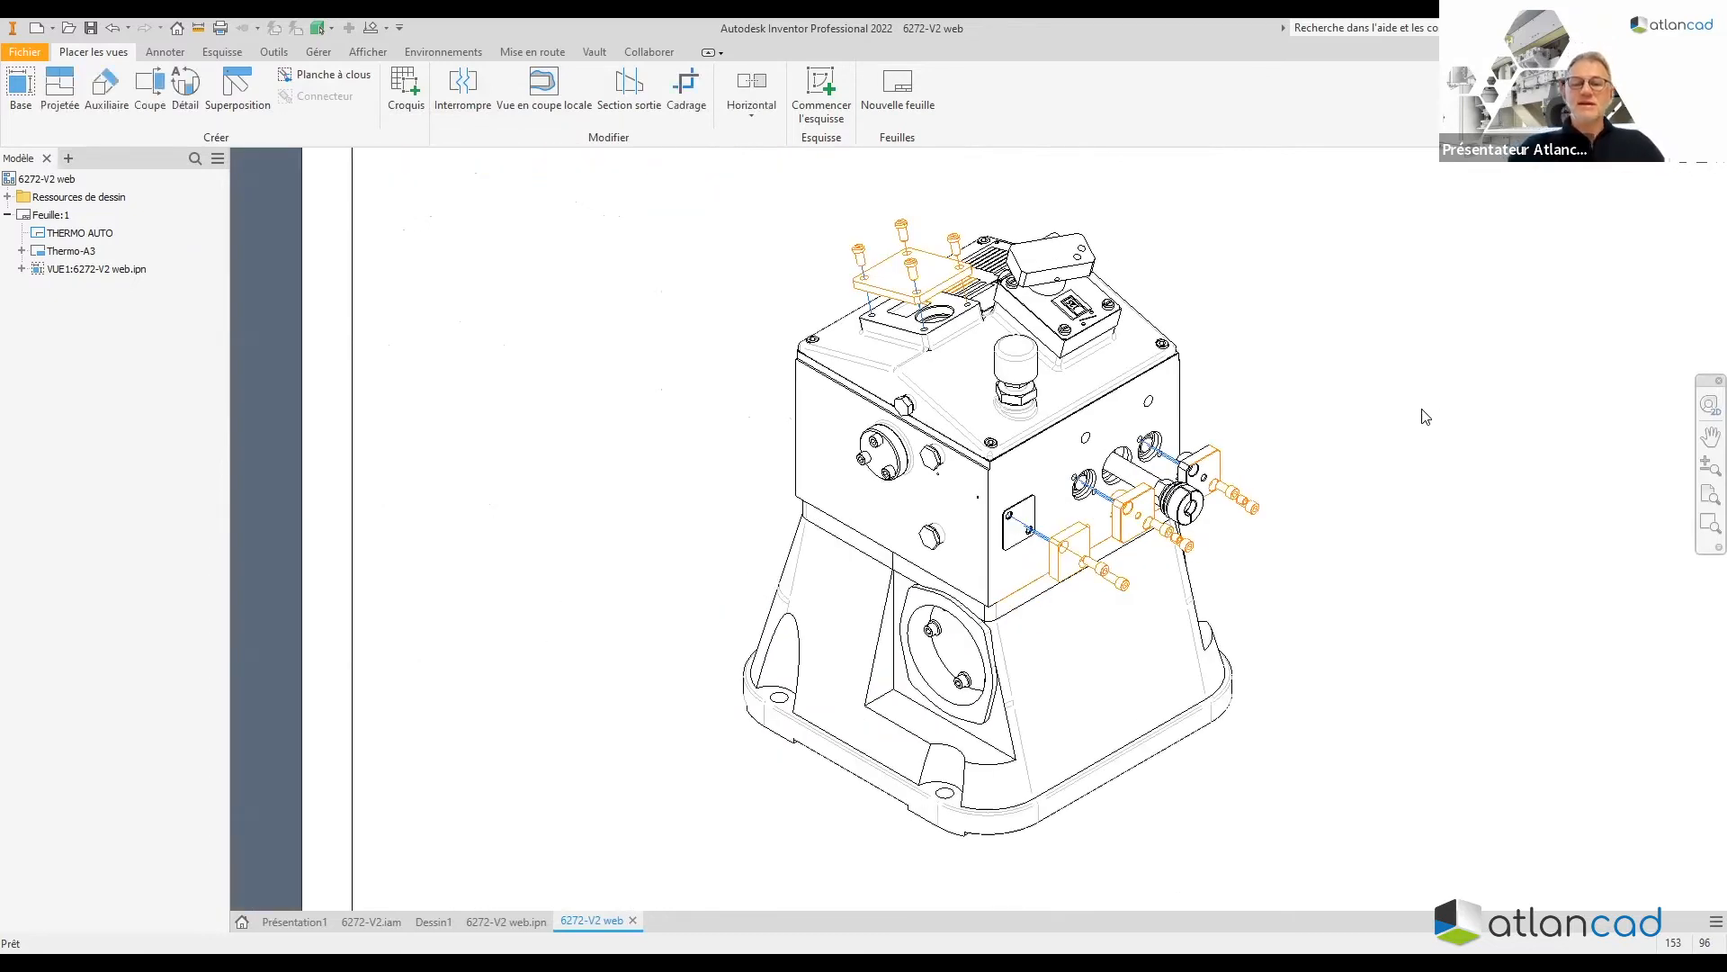
pyautogui.moveTo(1323, 489); pyautogui.dragTo(1170, 546, button='middle')
pyautogui.scroll(-2, 1170, 546)
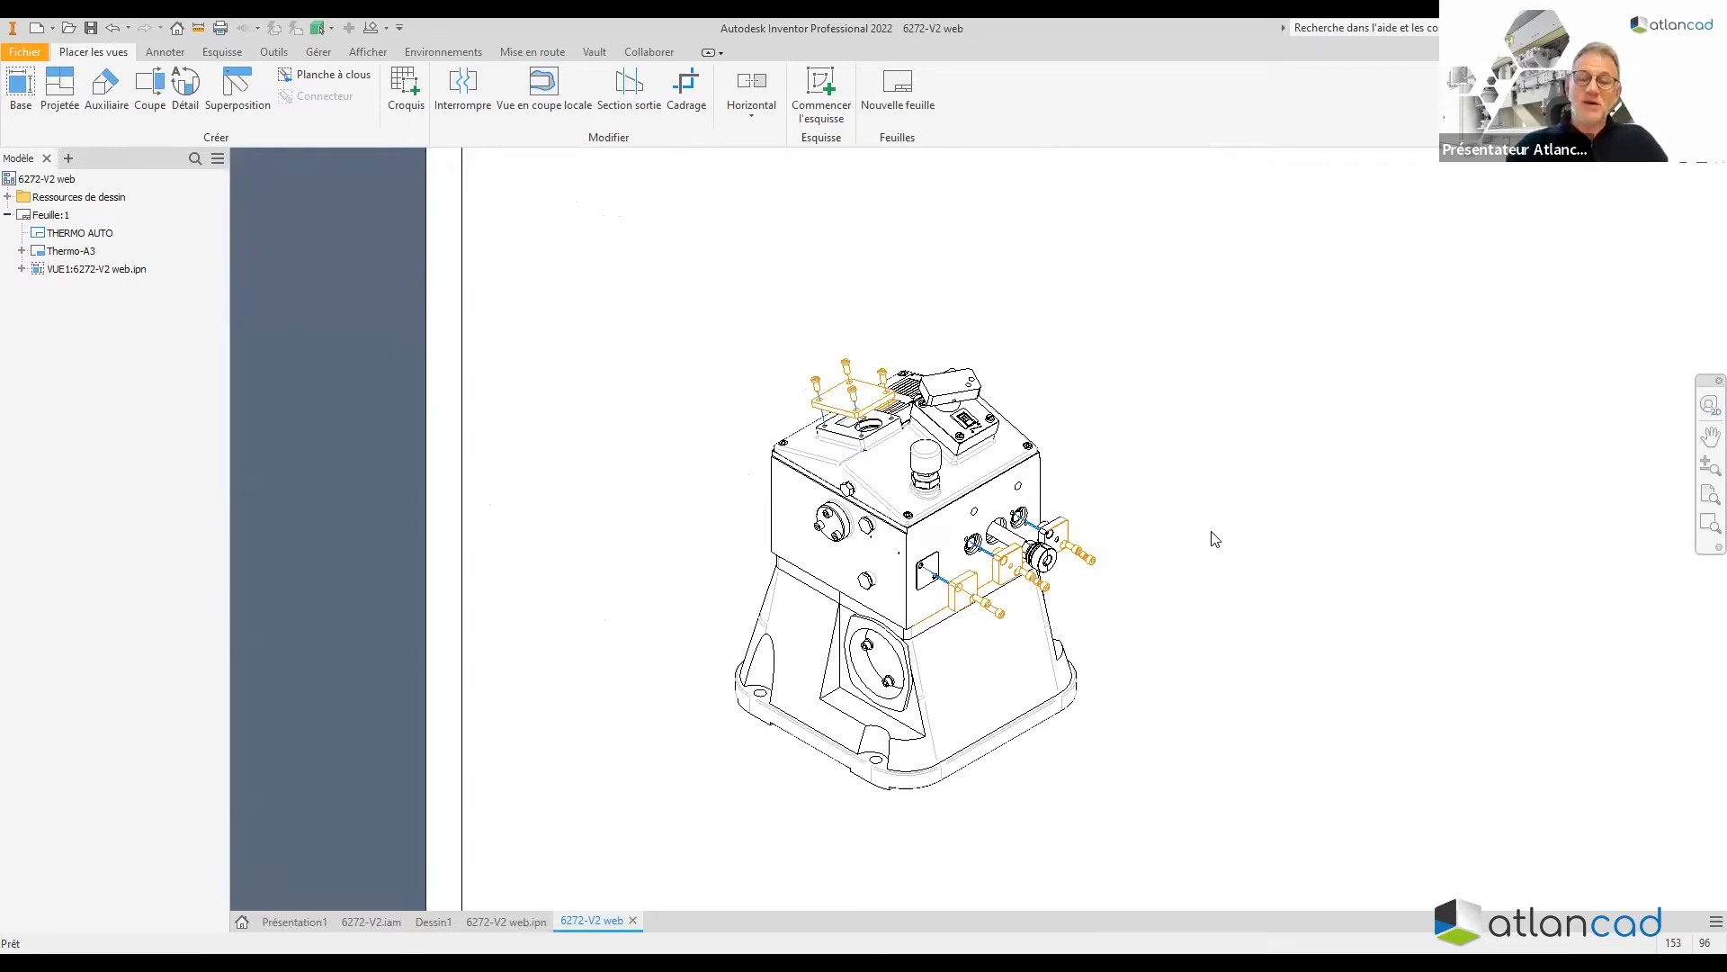
pyautogui.moveTo(1206, 549); pyautogui.dragTo(1171, 557, button='middle')
pyautogui.scroll(-2, 1166, 545)
pyautogui.moveTo(1096, 516); pyautogui.dragTo(1006, 485, button='middle')
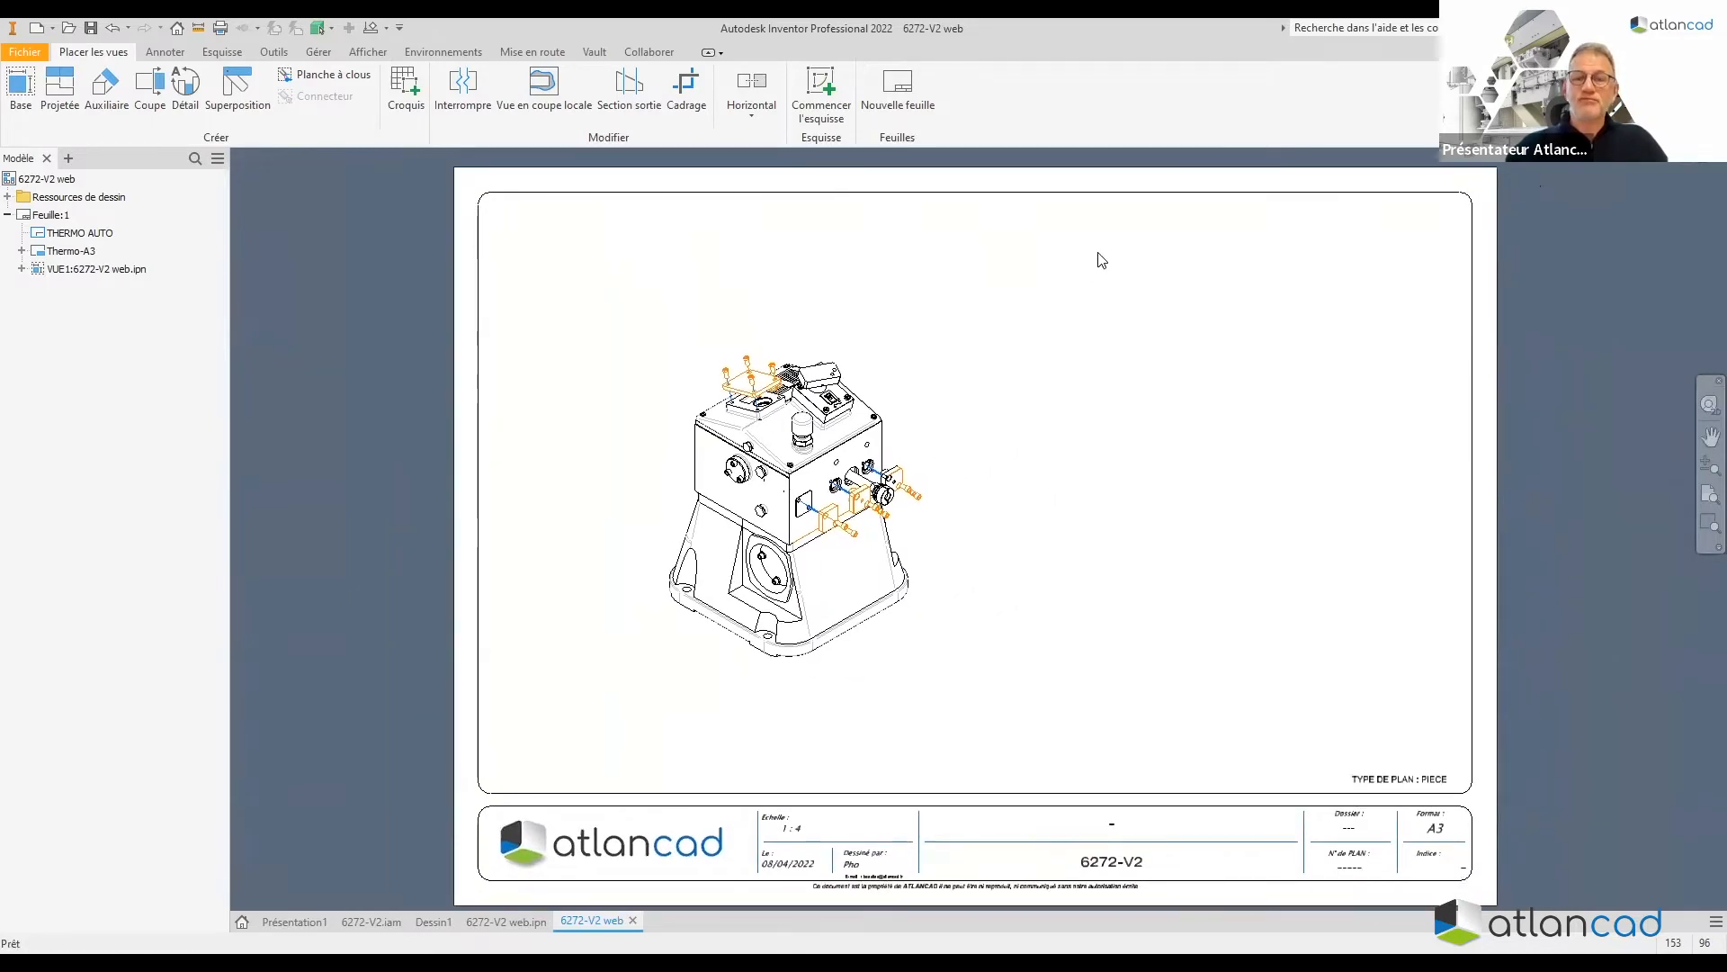
# Start a balloon annotation on the exploded view with the by-standard style (Selon la norme)
pyautogui.click(166, 53)
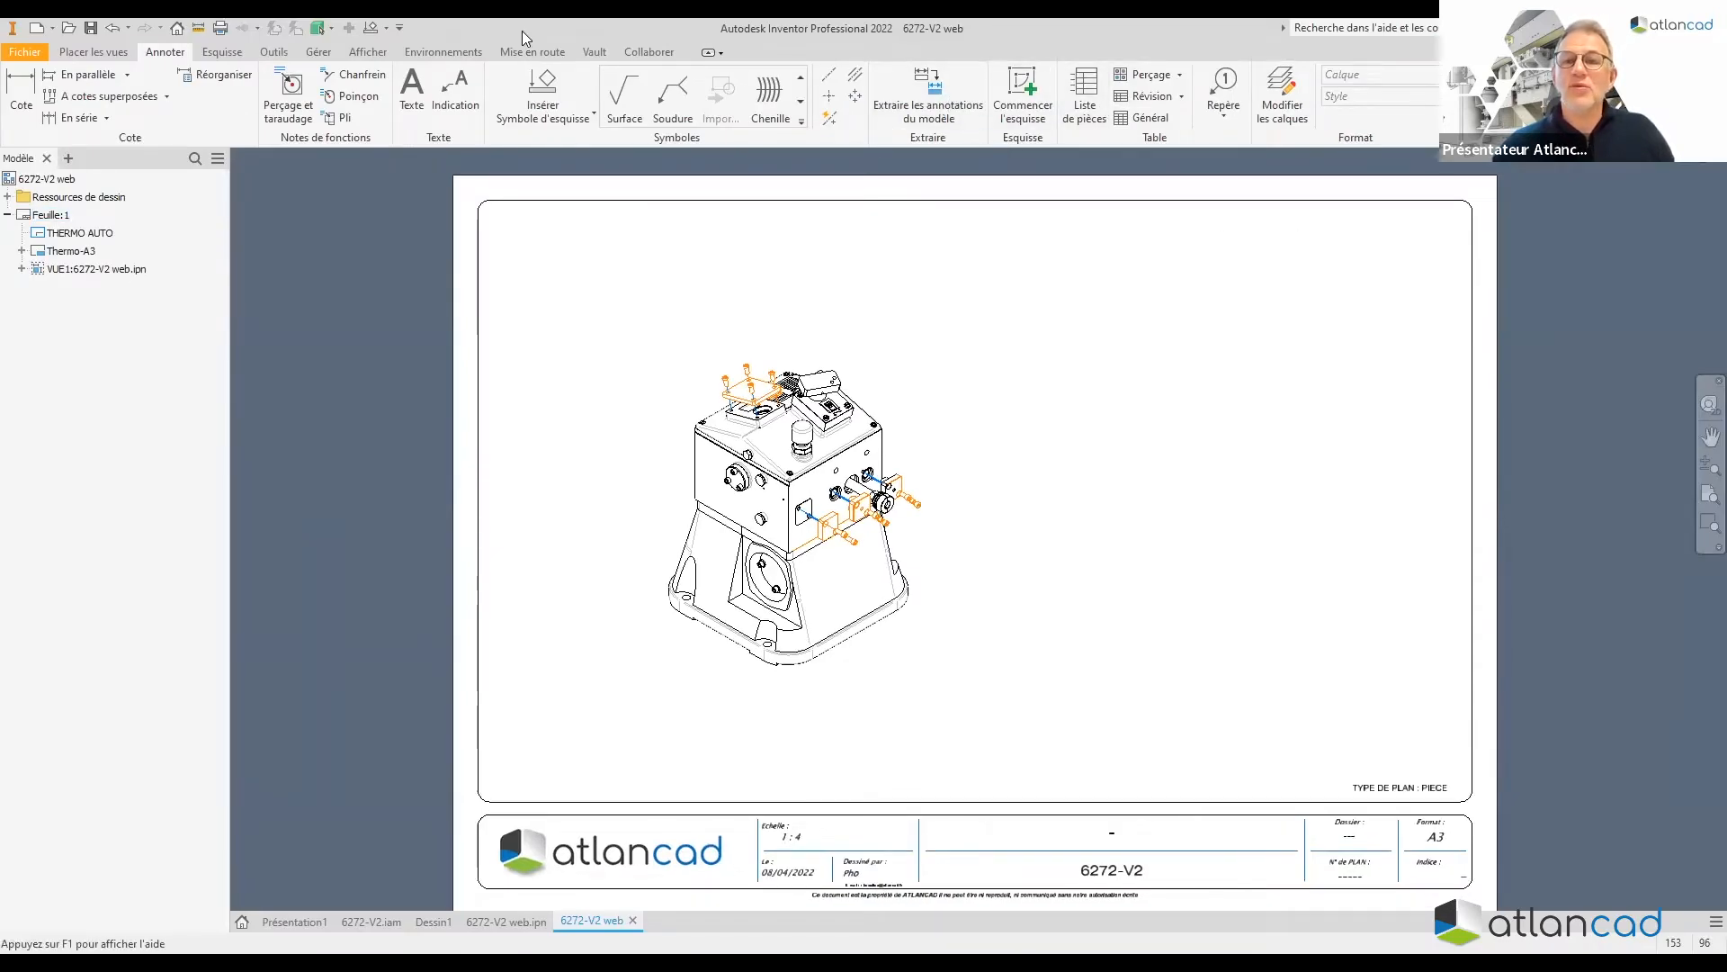
pyautogui.click(1223, 90)
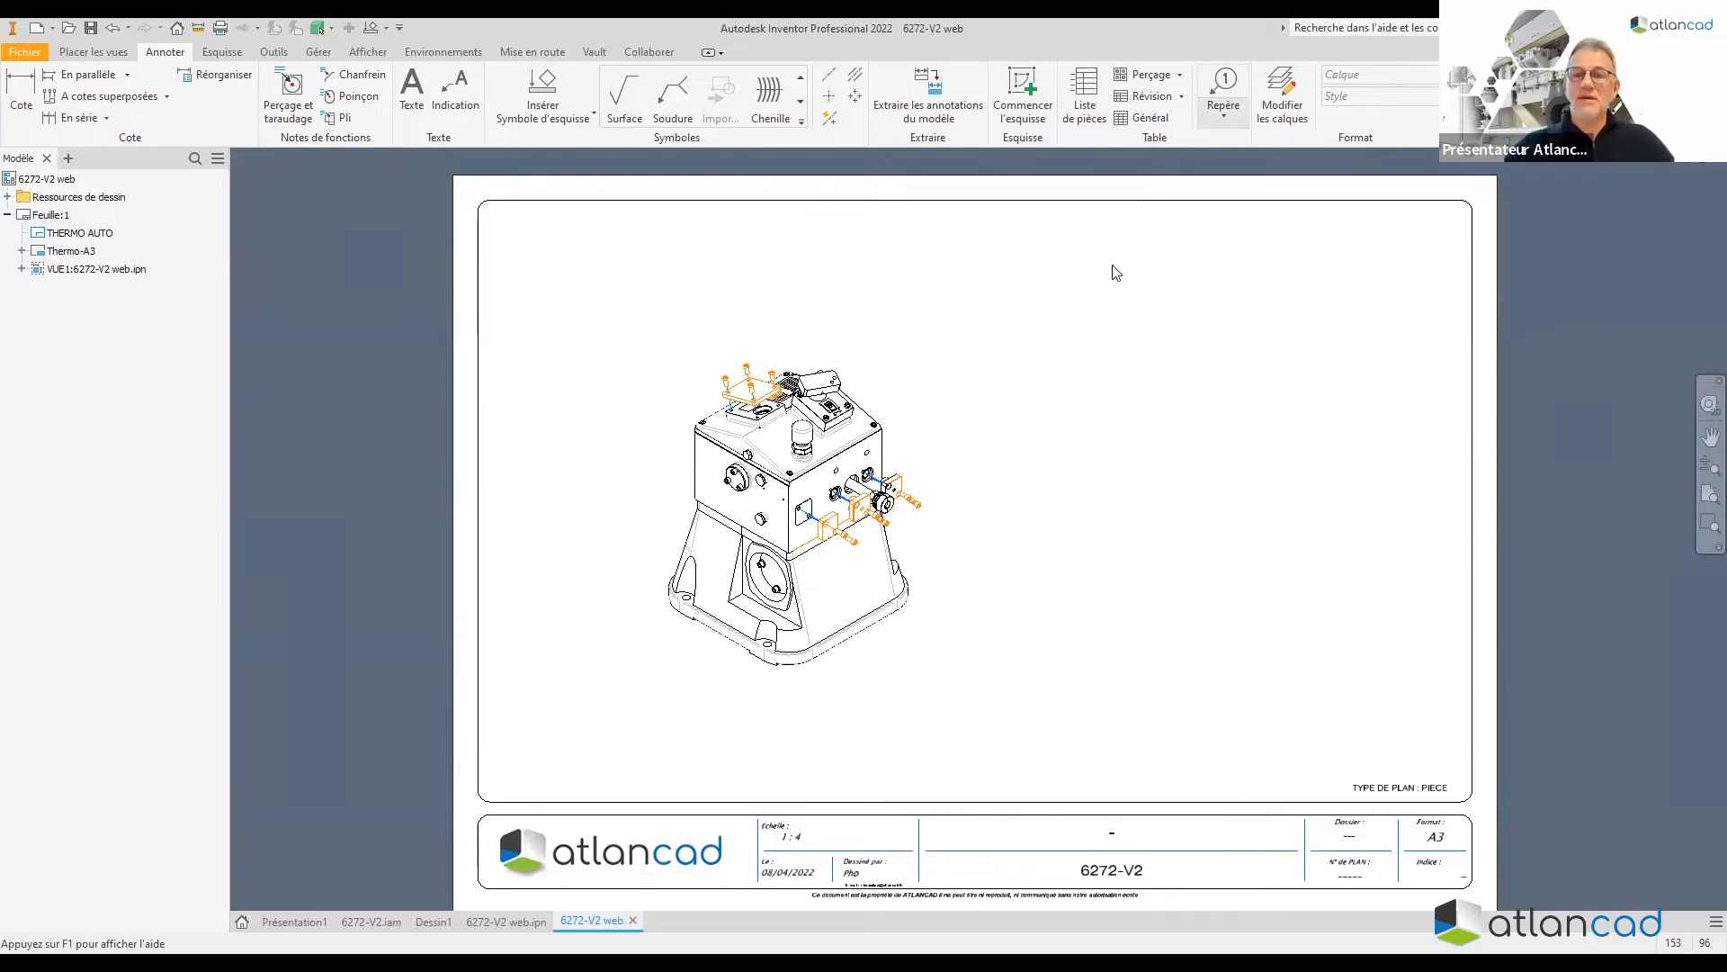
pyautogui.click(1229, 91)
pyautogui.scroll(-5, 726, 374)
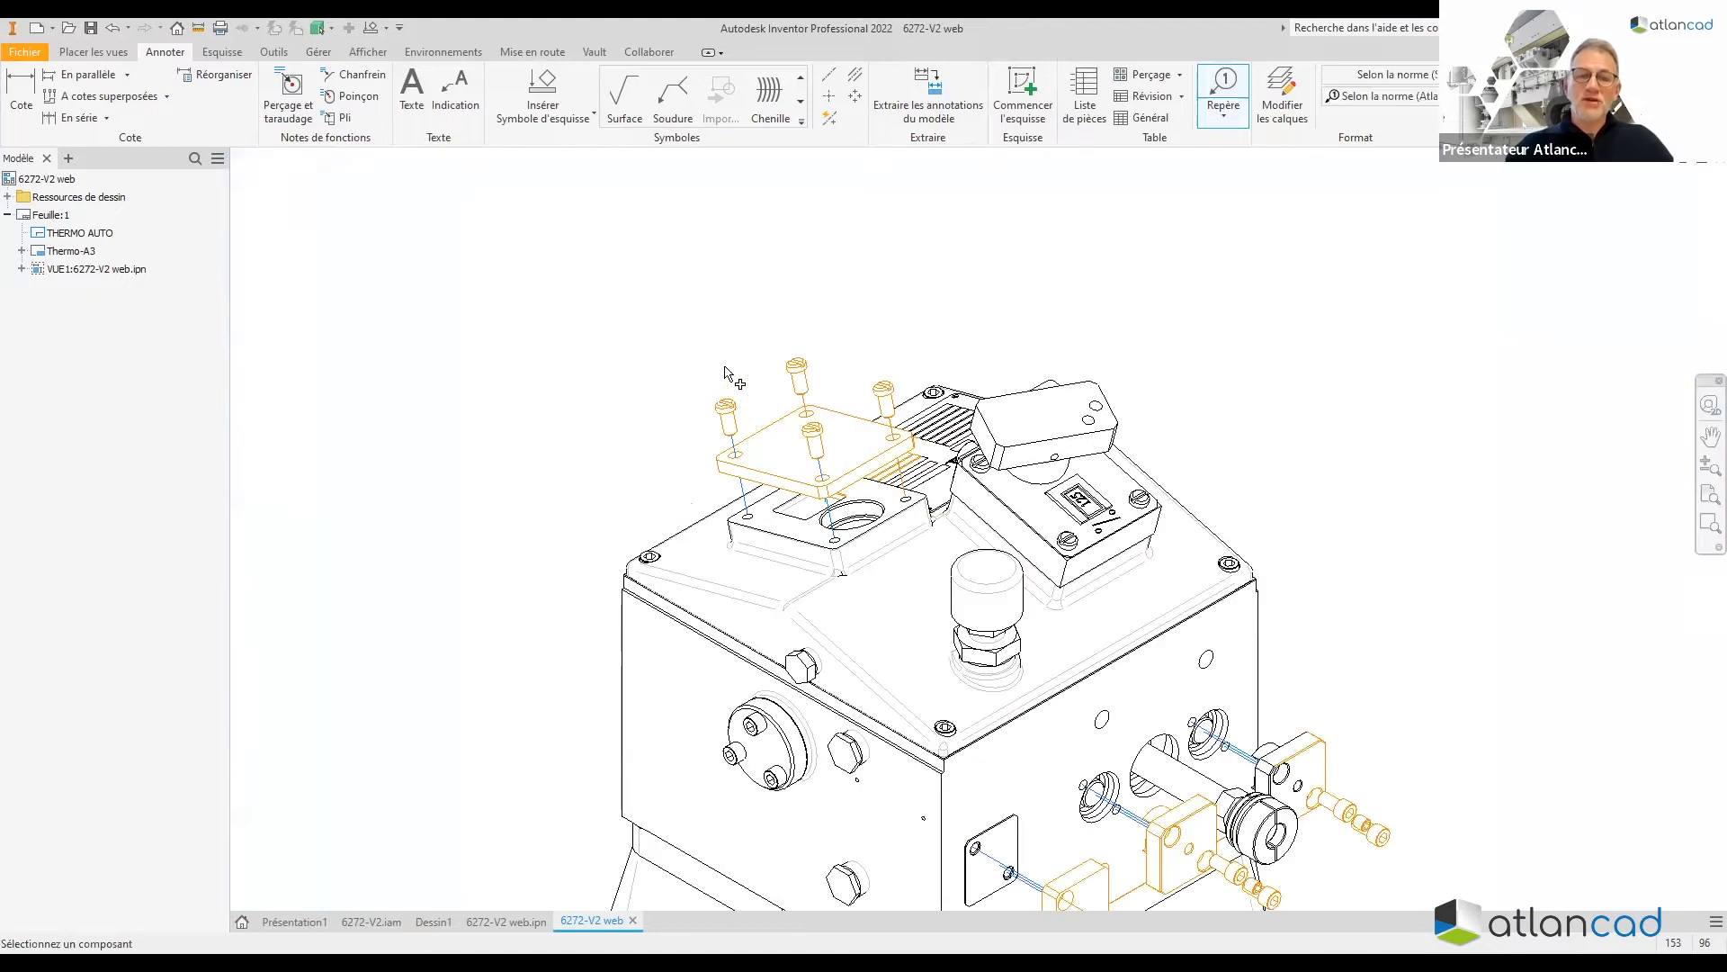
pyautogui.click(1392, 98)
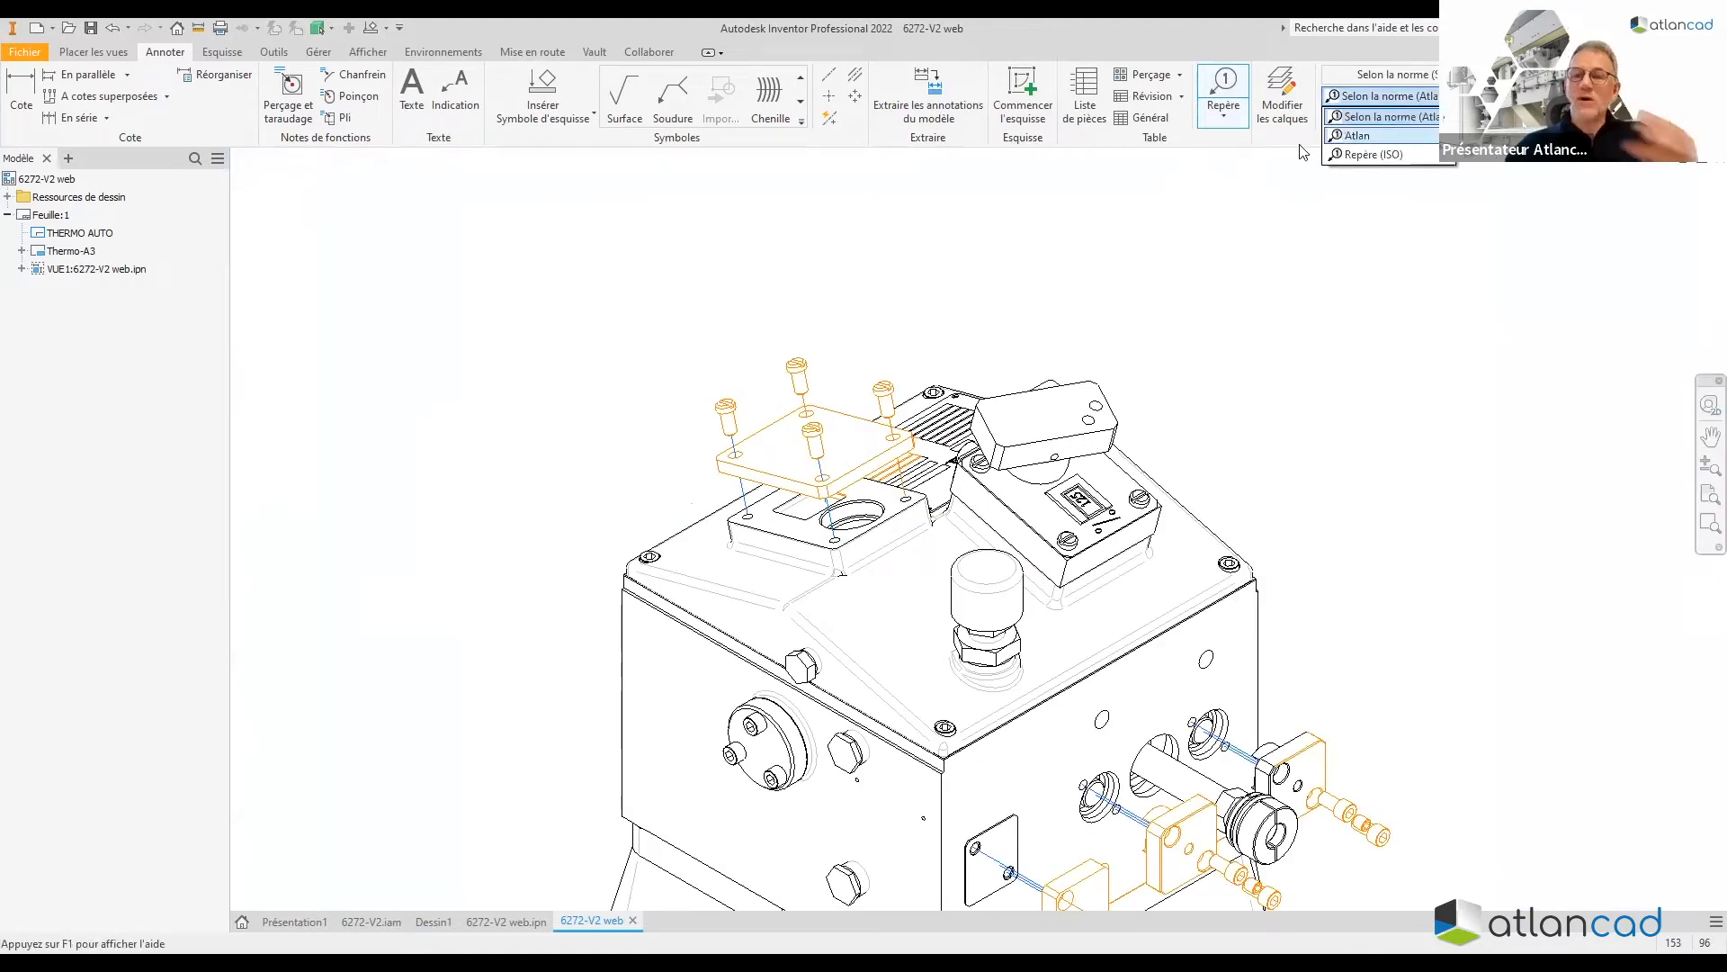
pyautogui.click(1385, 116)
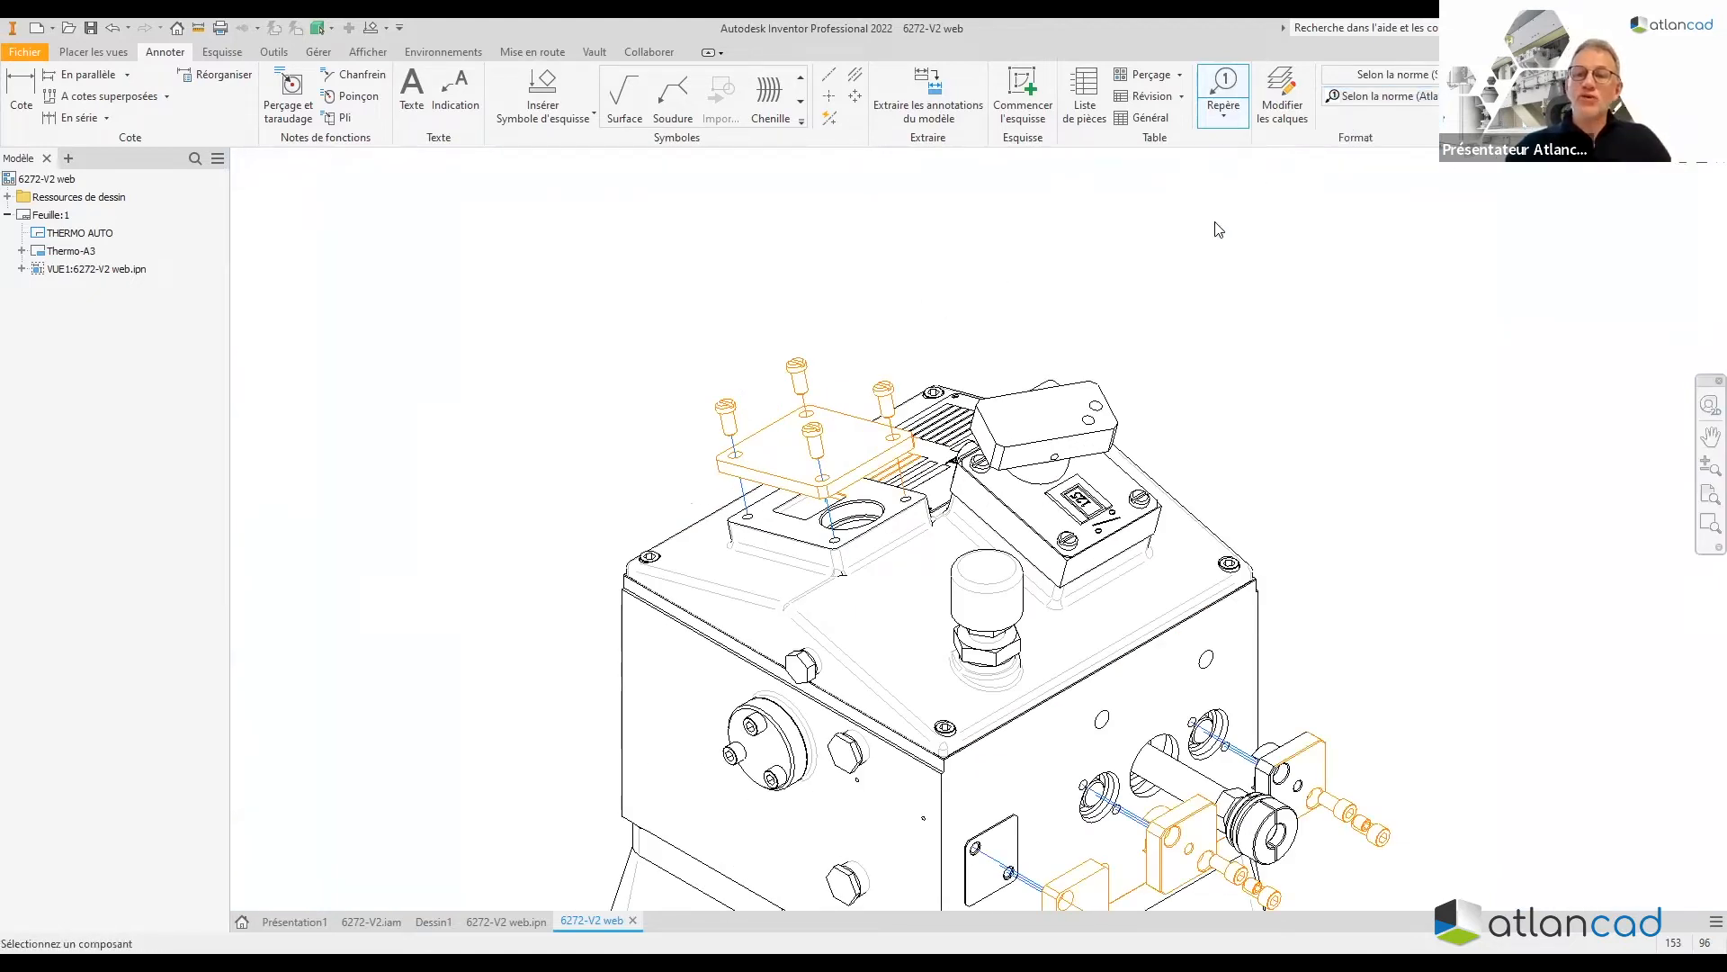
# Add a balloon to the leftmost cover screw using the Structuré (héritage) bill of materials view, placed up and left of it
pyautogui.click(725, 419)
pyautogui.click(321, 300)
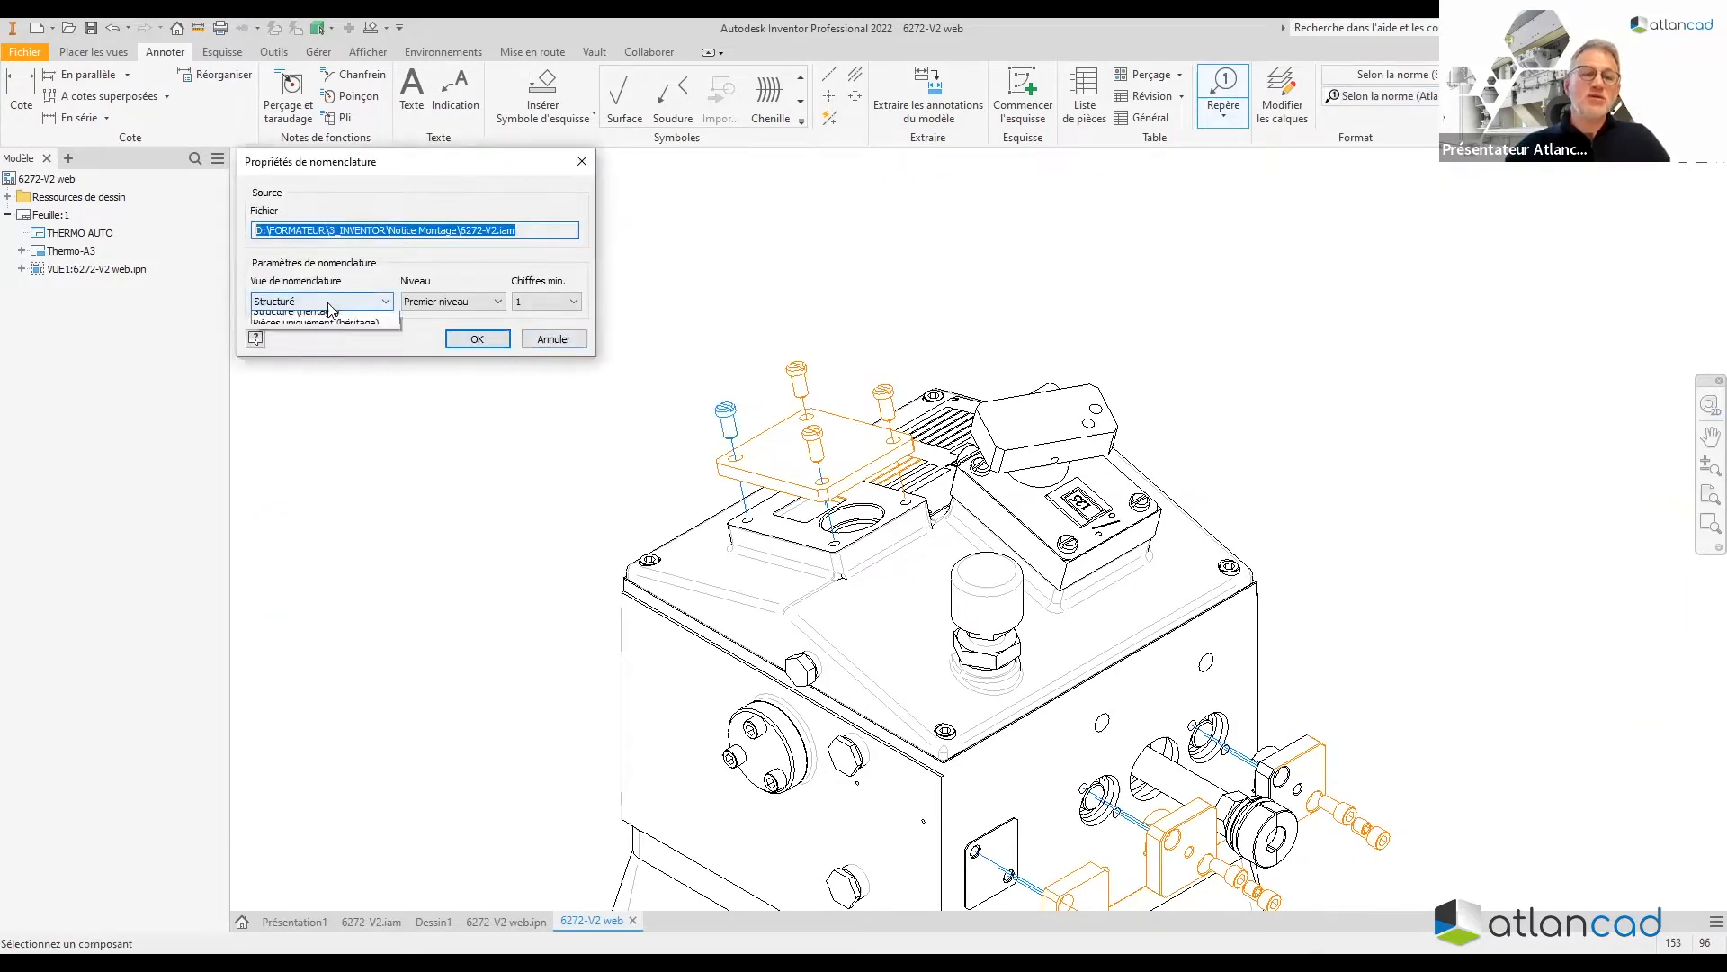
pyautogui.click(305, 342)
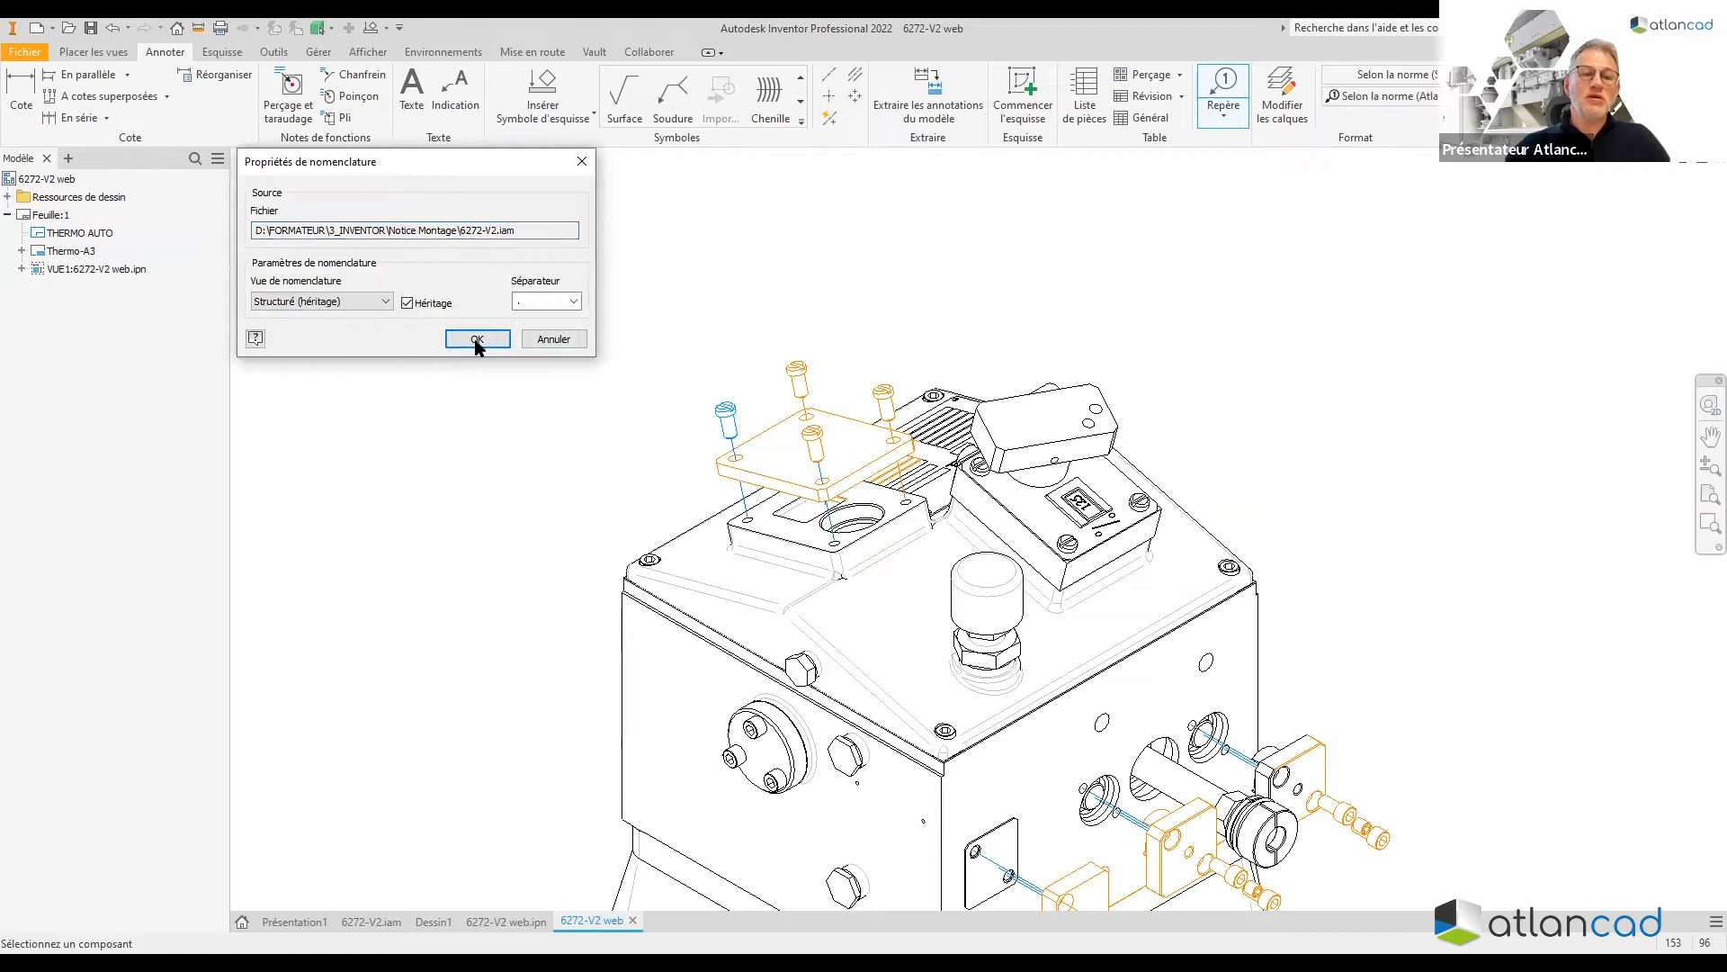
pyautogui.click(477, 339)
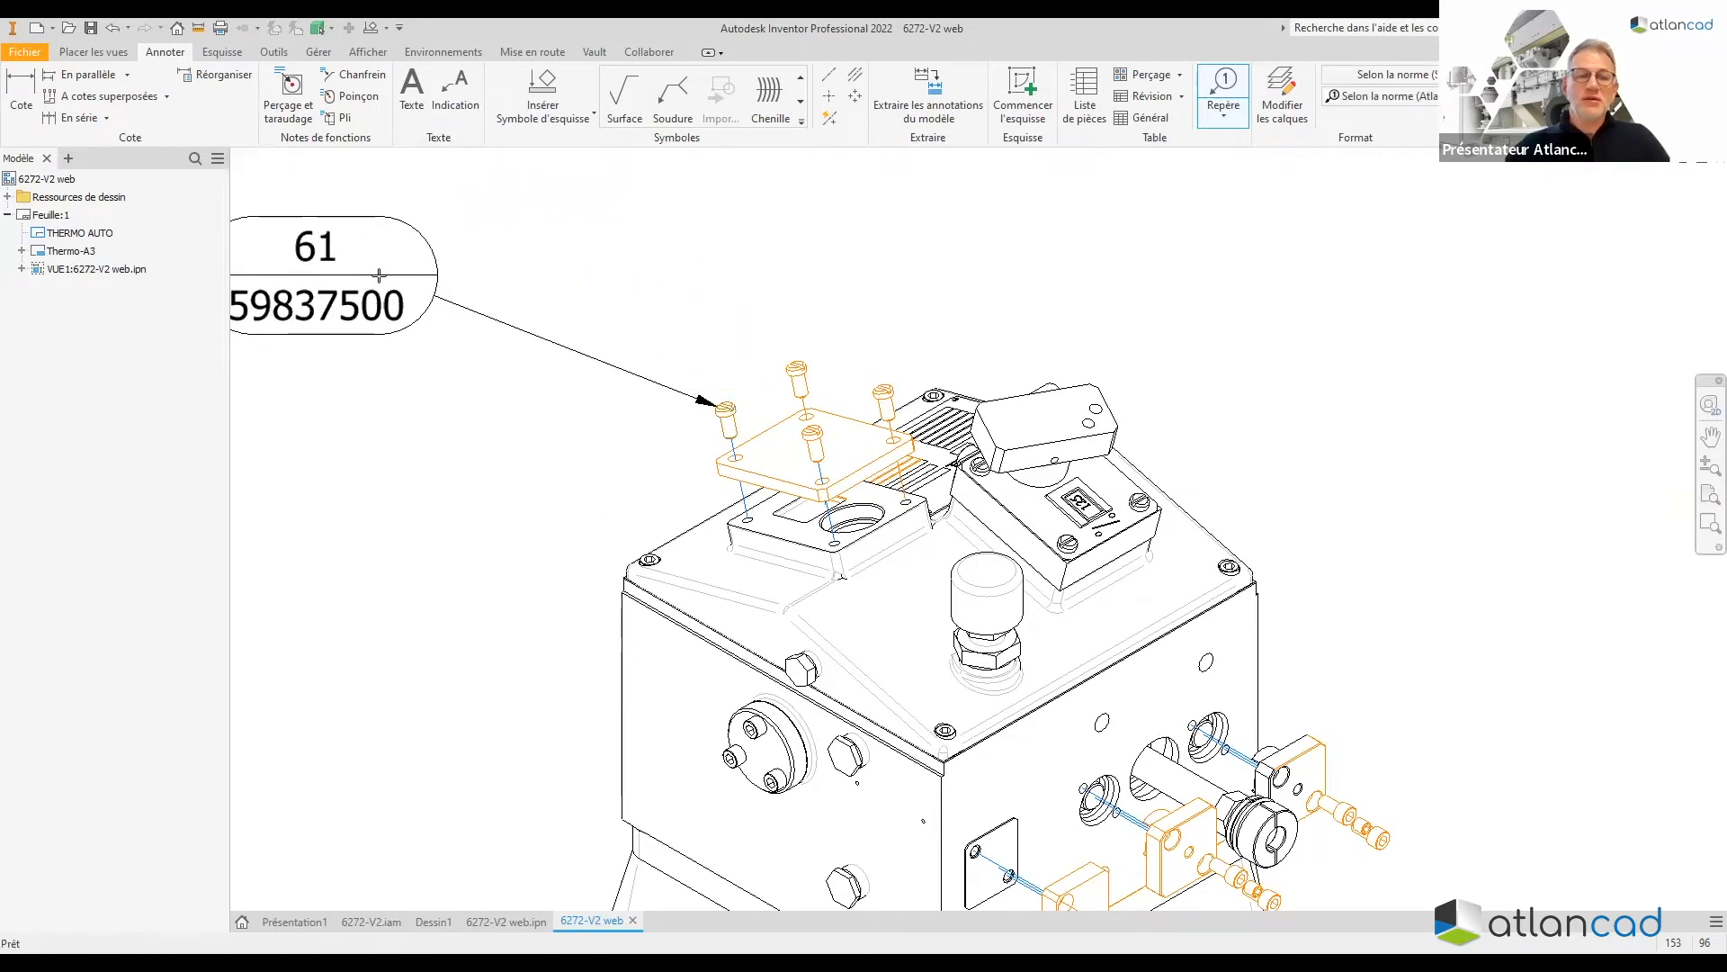
pyautogui.scroll(3, 479, 339)
pyautogui.moveTo(480, 339); pyautogui.dragTo(518, 365, button='middle')
pyautogui.rightClick(471, 325)
pyautogui.click(545, 325)
# Add balloons to the rear and right cover screws, placing both above the exploded view
pyautogui.click(614, 365)
pyautogui.click(510, 290)
pyautogui.rightClick(510, 290)
pyautogui.click(583, 286)
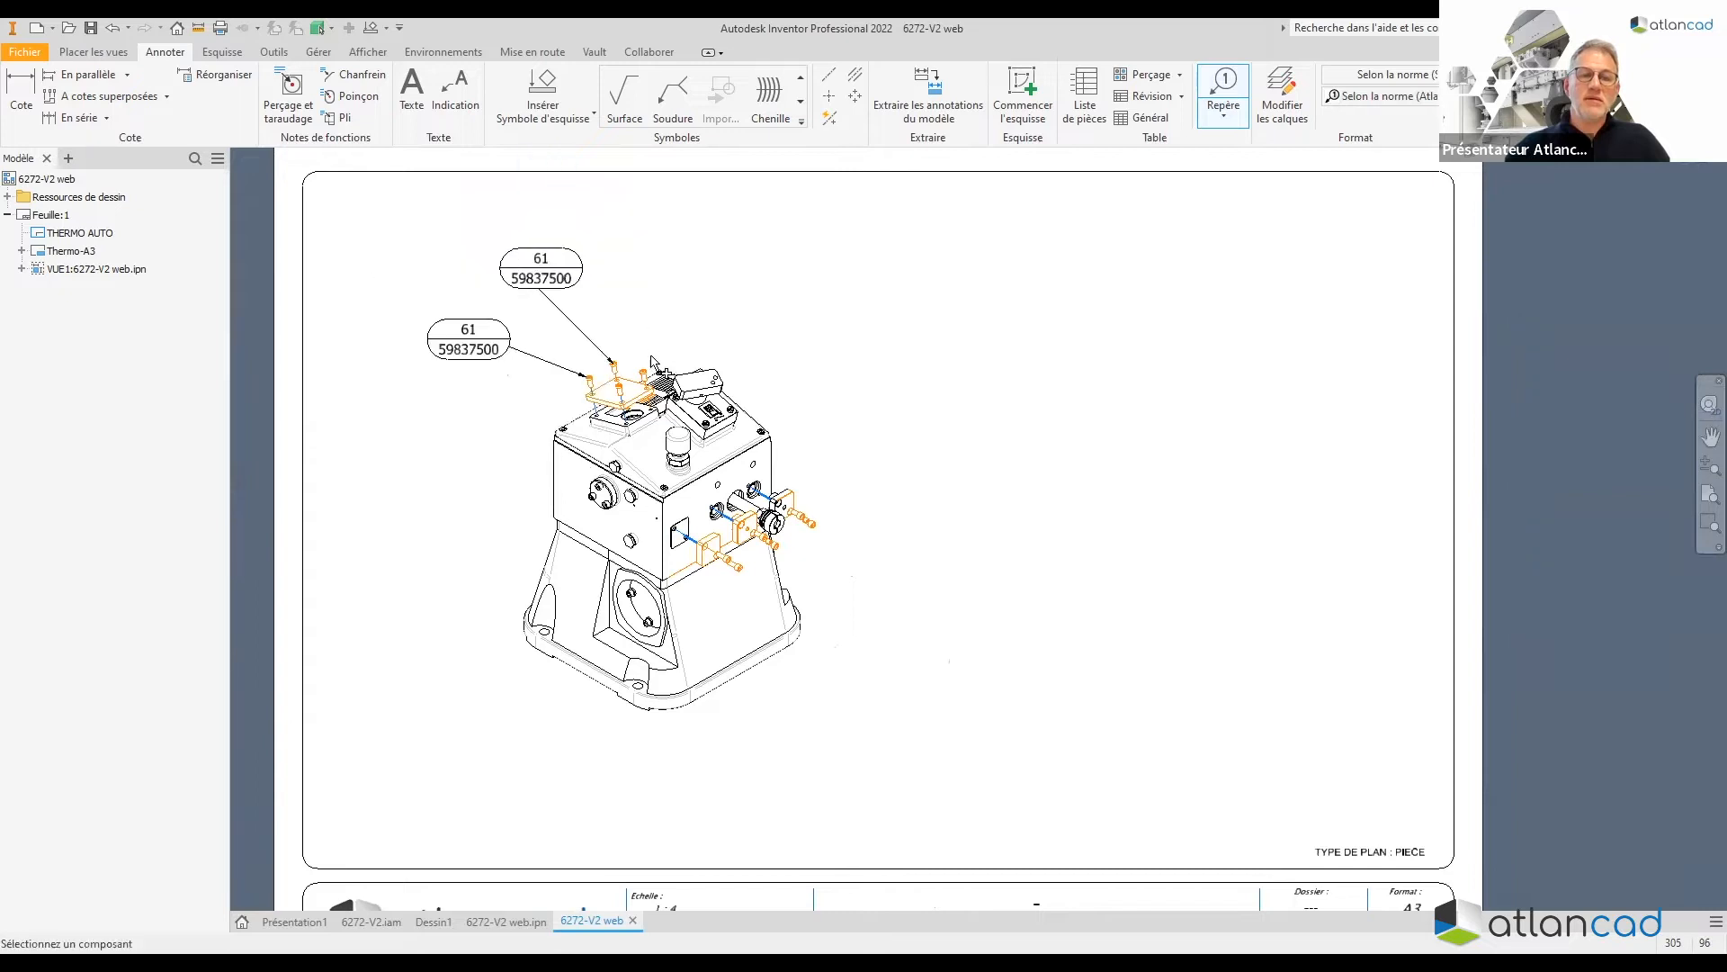
pyautogui.click(644, 372)
pyautogui.click(621, 266)
pyautogui.rightClick(620, 266)
pyautogui.click(670, 344)
# Add a balloon attached near the cover plate's lower front edge, placed to the left of the housing
pyautogui.click(597, 404)
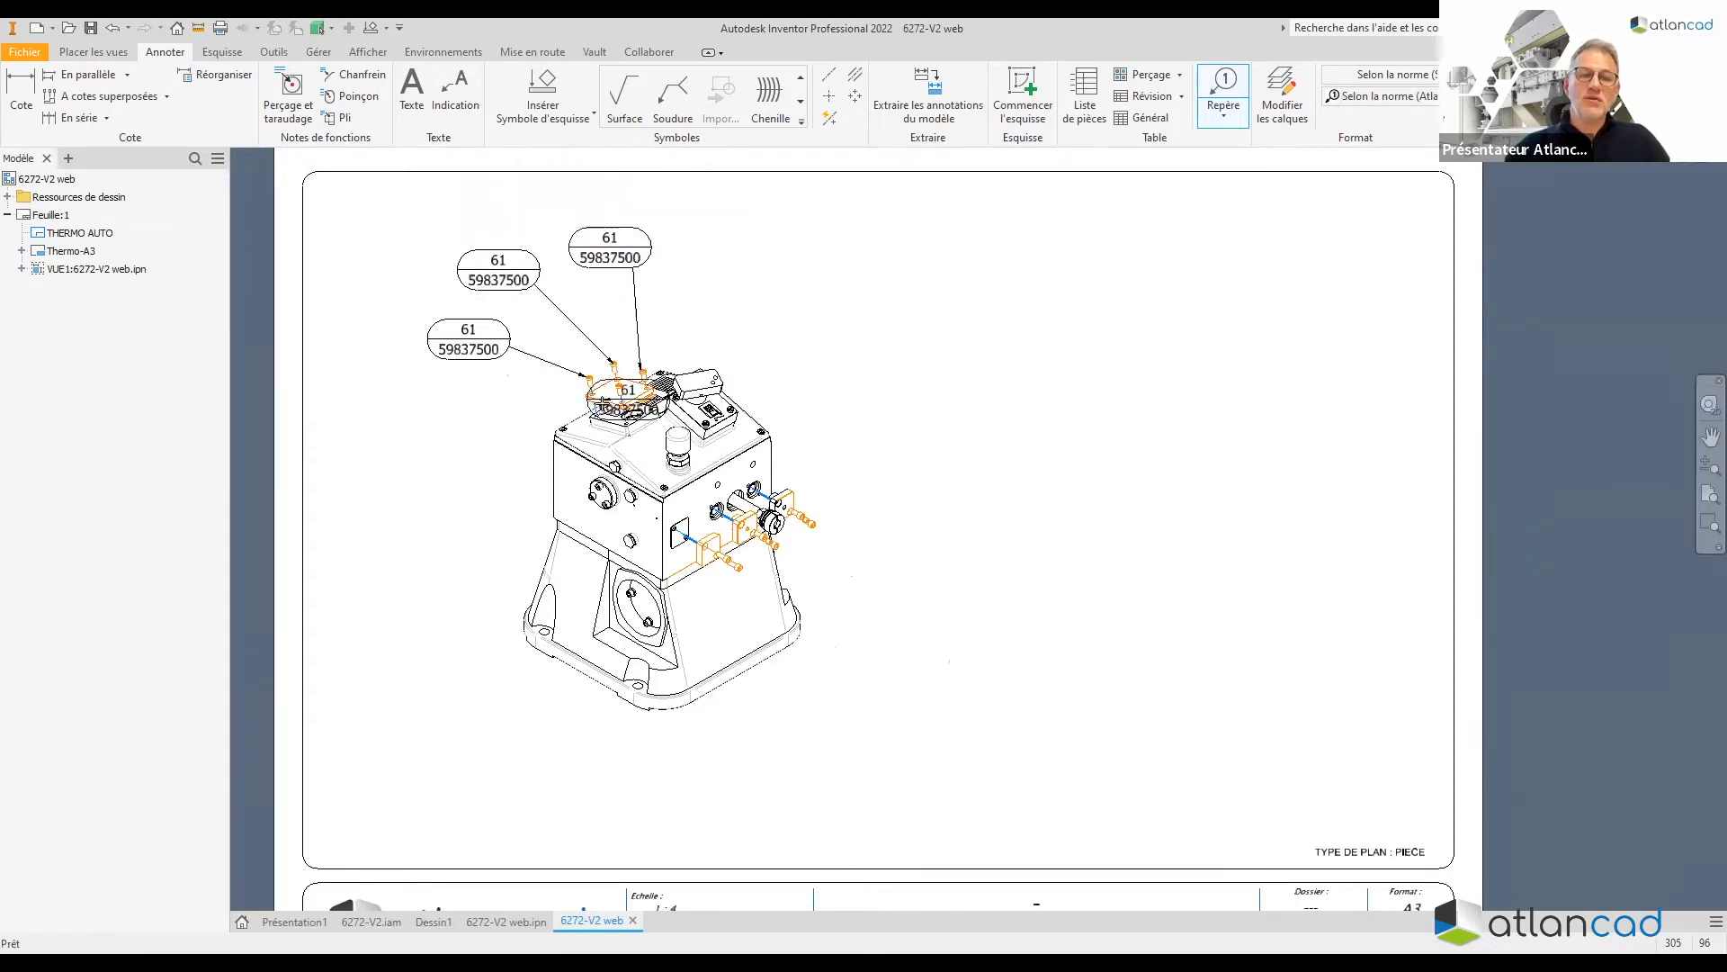
pyautogui.click(411, 462)
pyautogui.rightClick(411, 463)
pyautogui.click(479, 468)
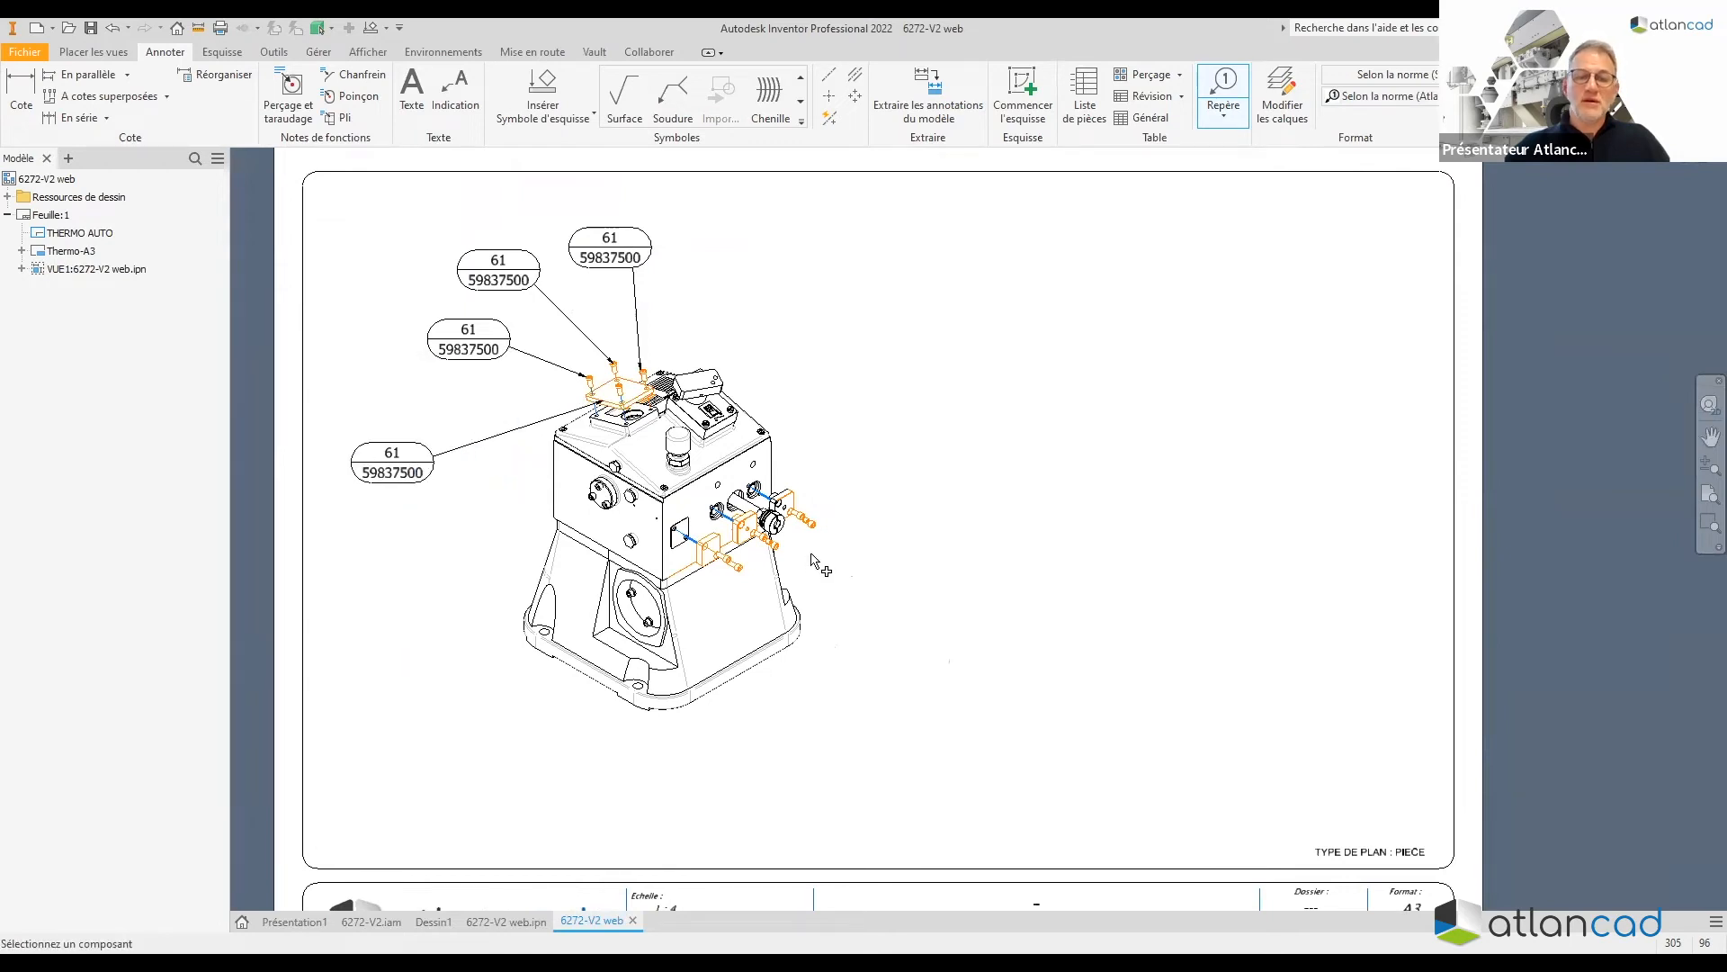
# Add a balloon to the rearmost exploded side flange, placed in the free space to its right
pyautogui.scroll(4, 821, 564)
pyautogui.click(760, 365)
pyautogui.click(1199, 364)
pyautogui.rightClick(1199, 363)
pyautogui.click(1268, 369)
# Add a balloon to the outermost screw of the rearmost side flange, placed below the flange's balloon
pyautogui.click(825, 459)
pyautogui.click(1099, 600)
pyautogui.rightClick(1100, 600)
pyautogui.click(990, 627)
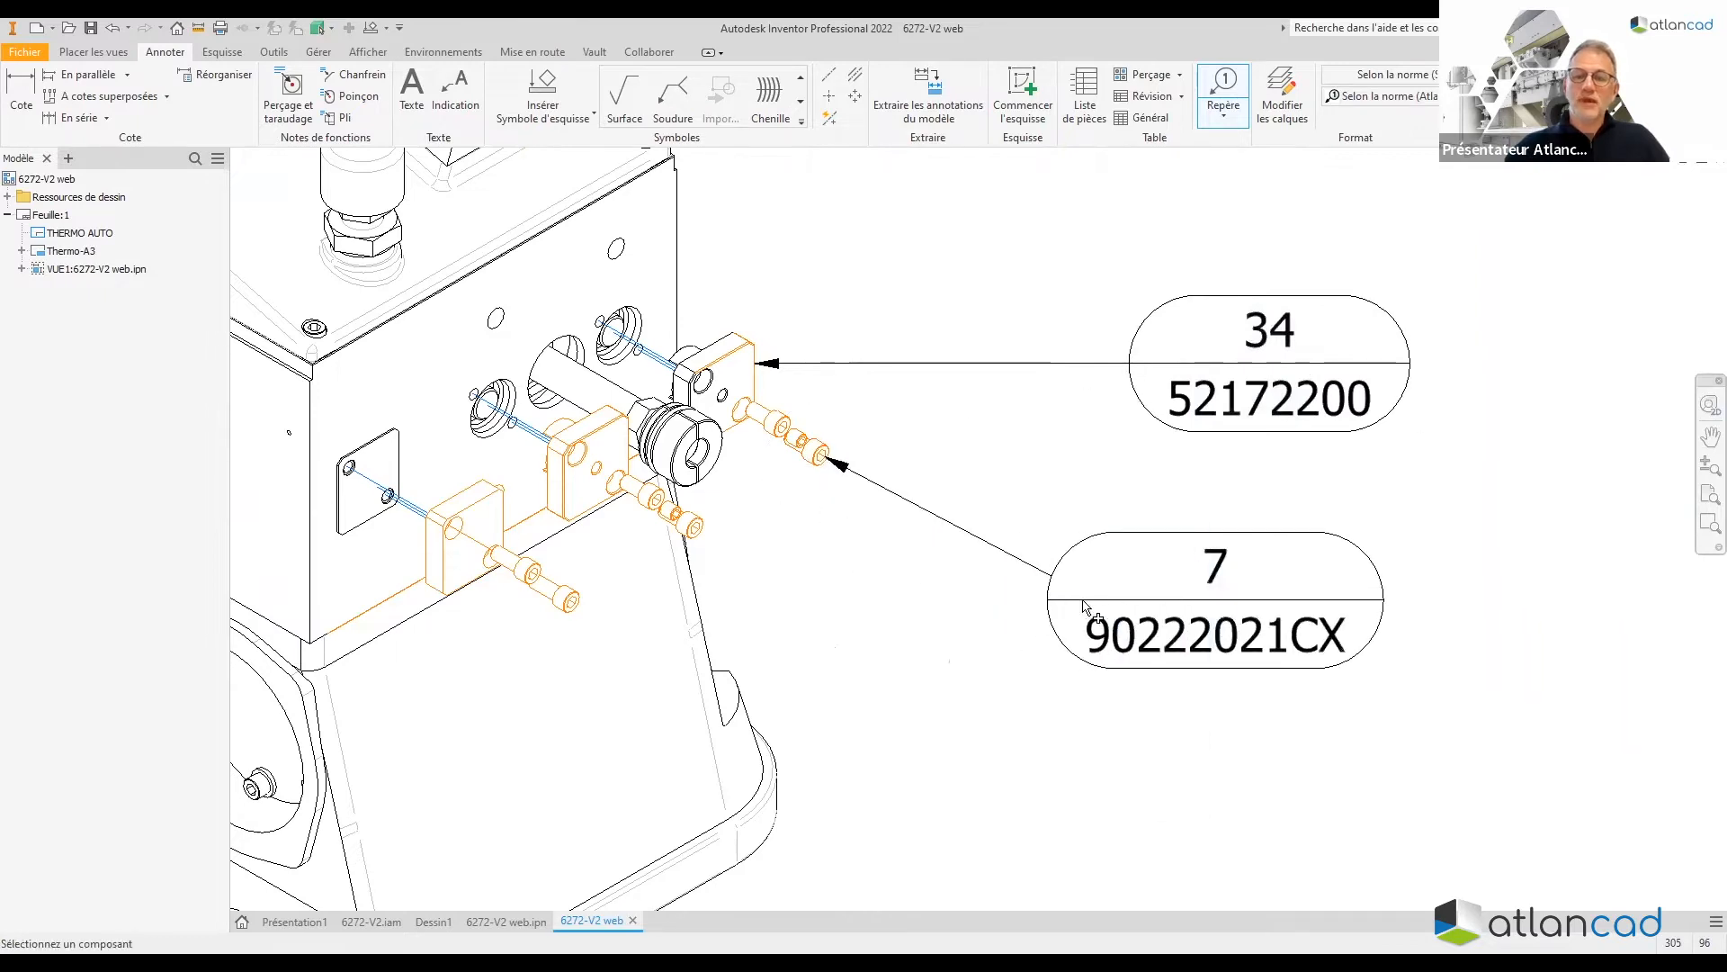
# Add two leaders from the screw balloon to the outermost screws of the middle and front side flanges
pyautogui.rightClick(1189, 611)
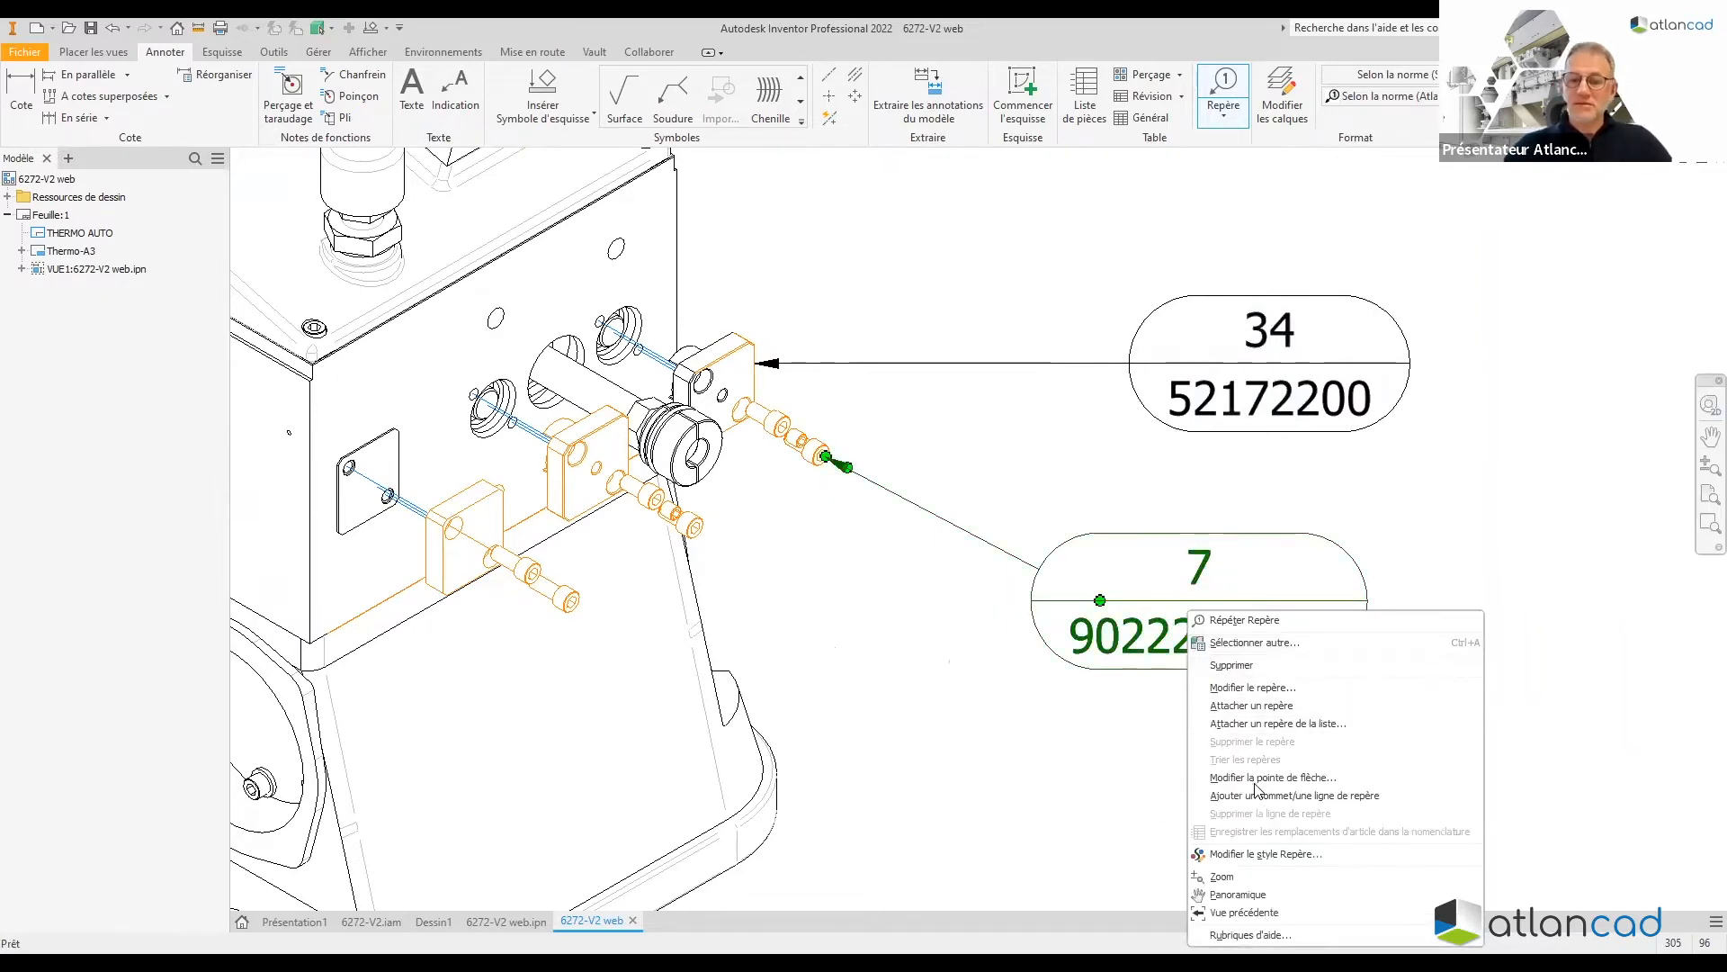
pyautogui.click(1260, 796)
pyautogui.click(703, 533)
pyautogui.rightClick(1206, 644)
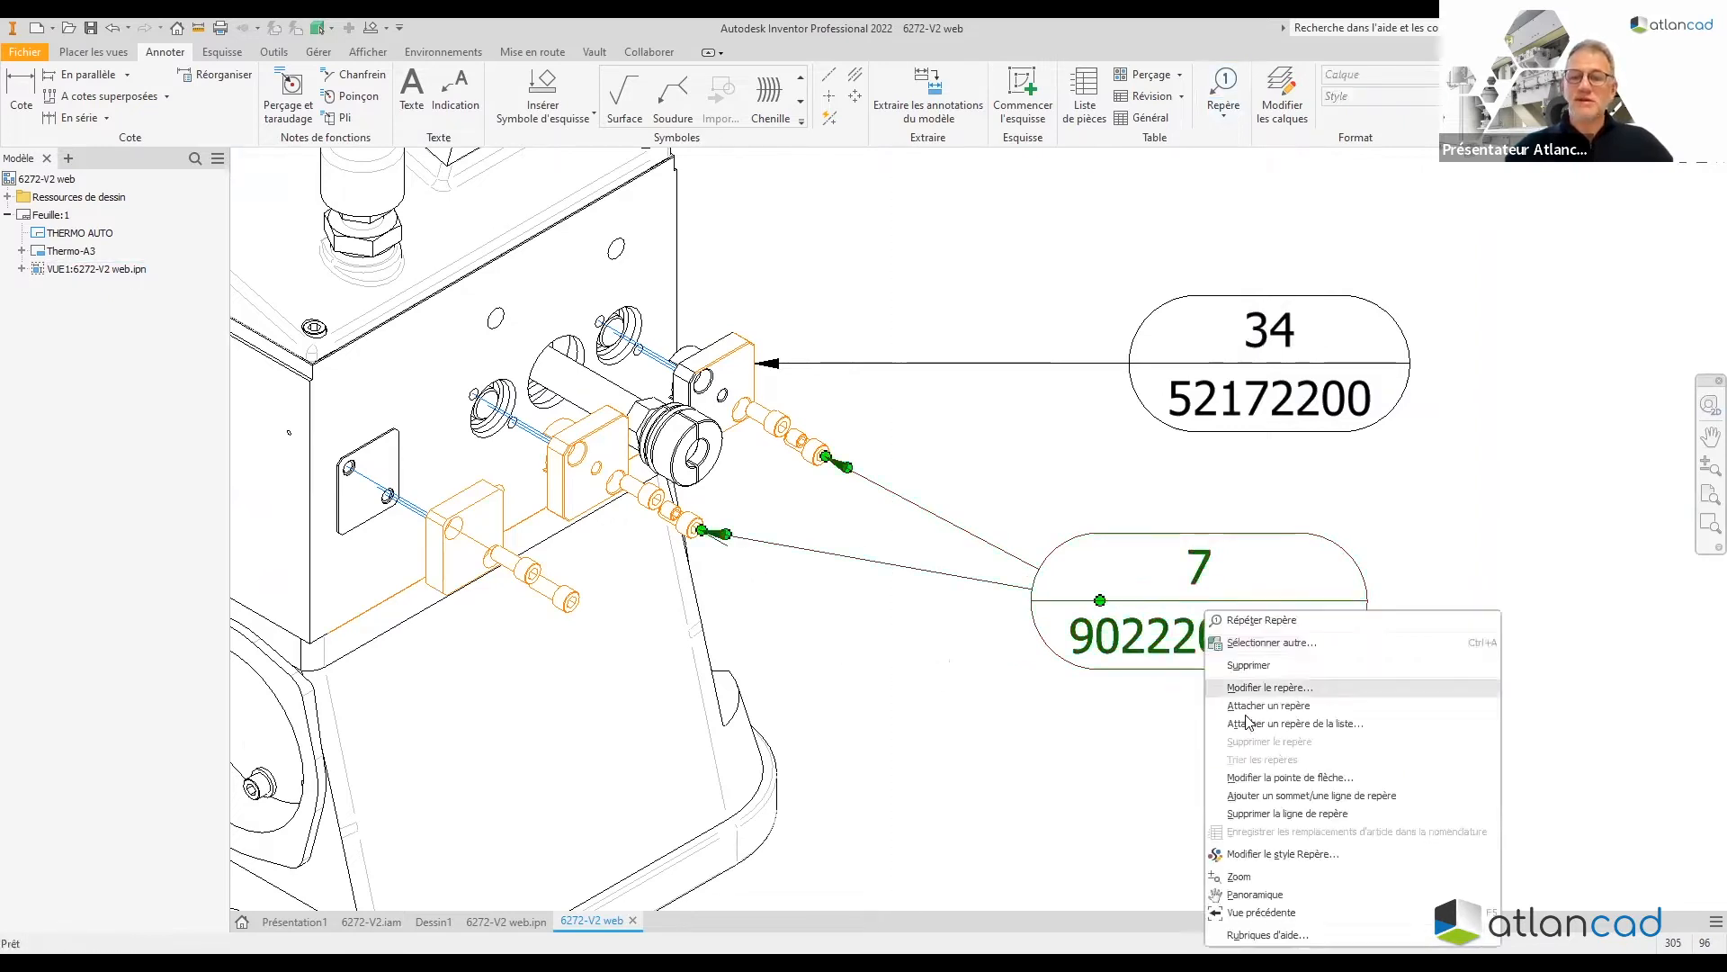
pyautogui.click(1260, 801)
pyautogui.click(569, 600)
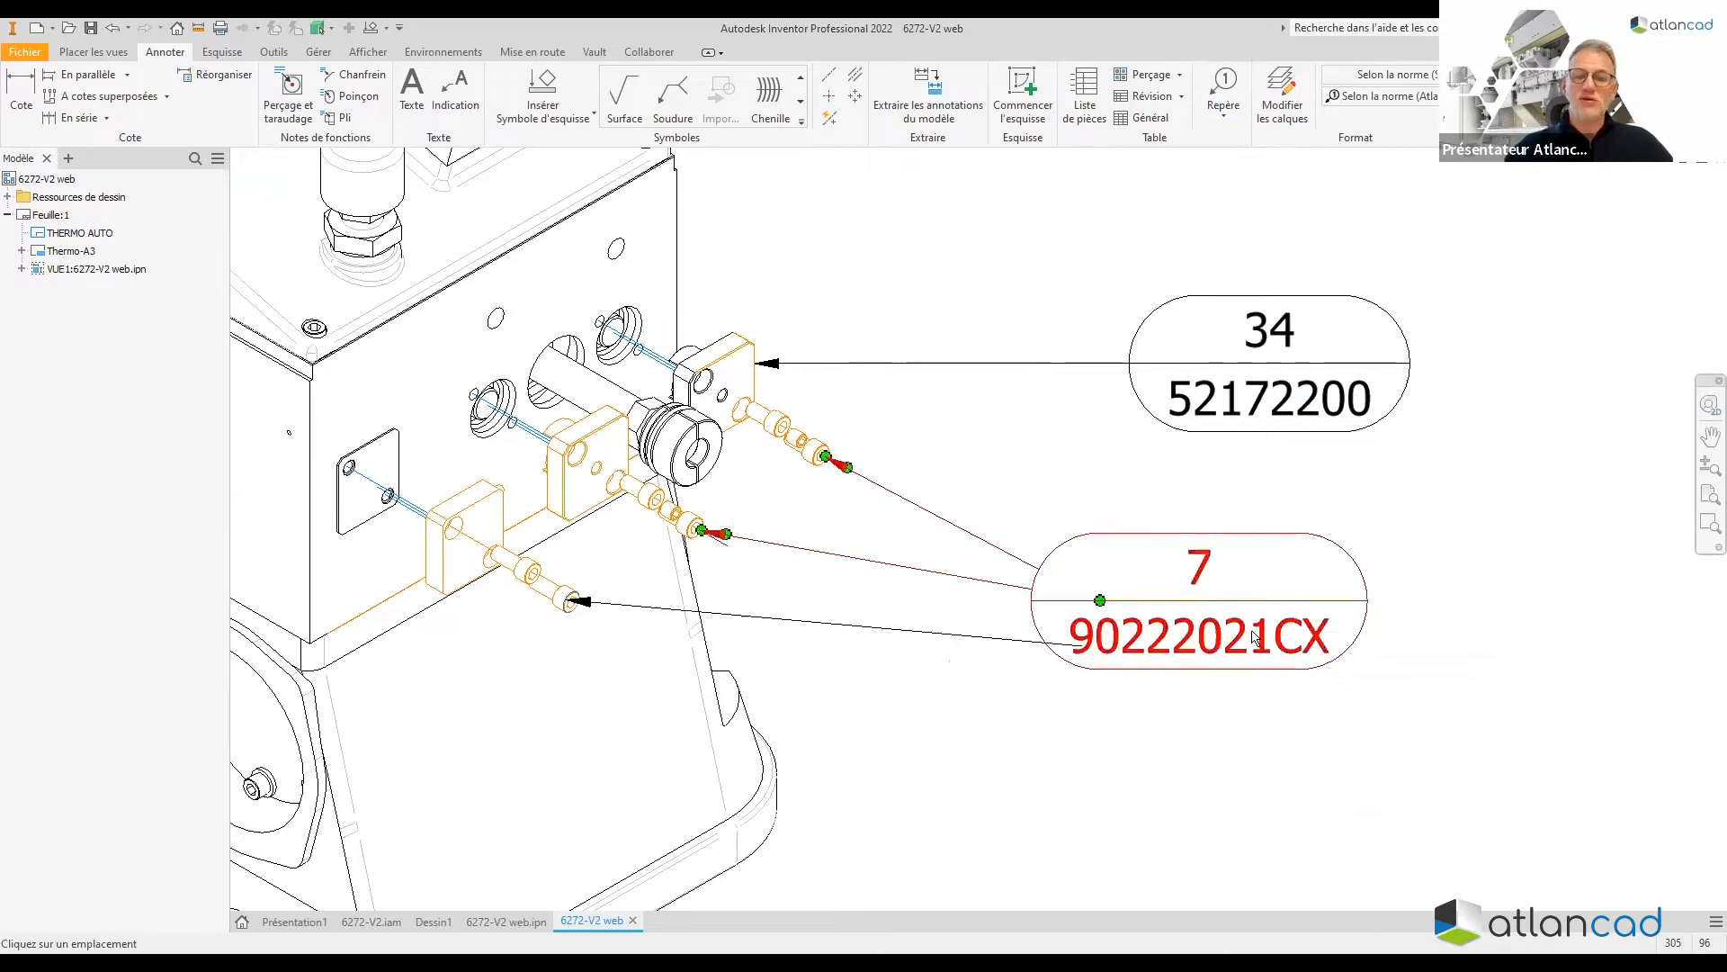
# Add two leaders from the rearmost side flange's balloon to the middle and front side flanges
pyautogui.rightClick(1272, 339)
pyautogui.click(1359, 515)
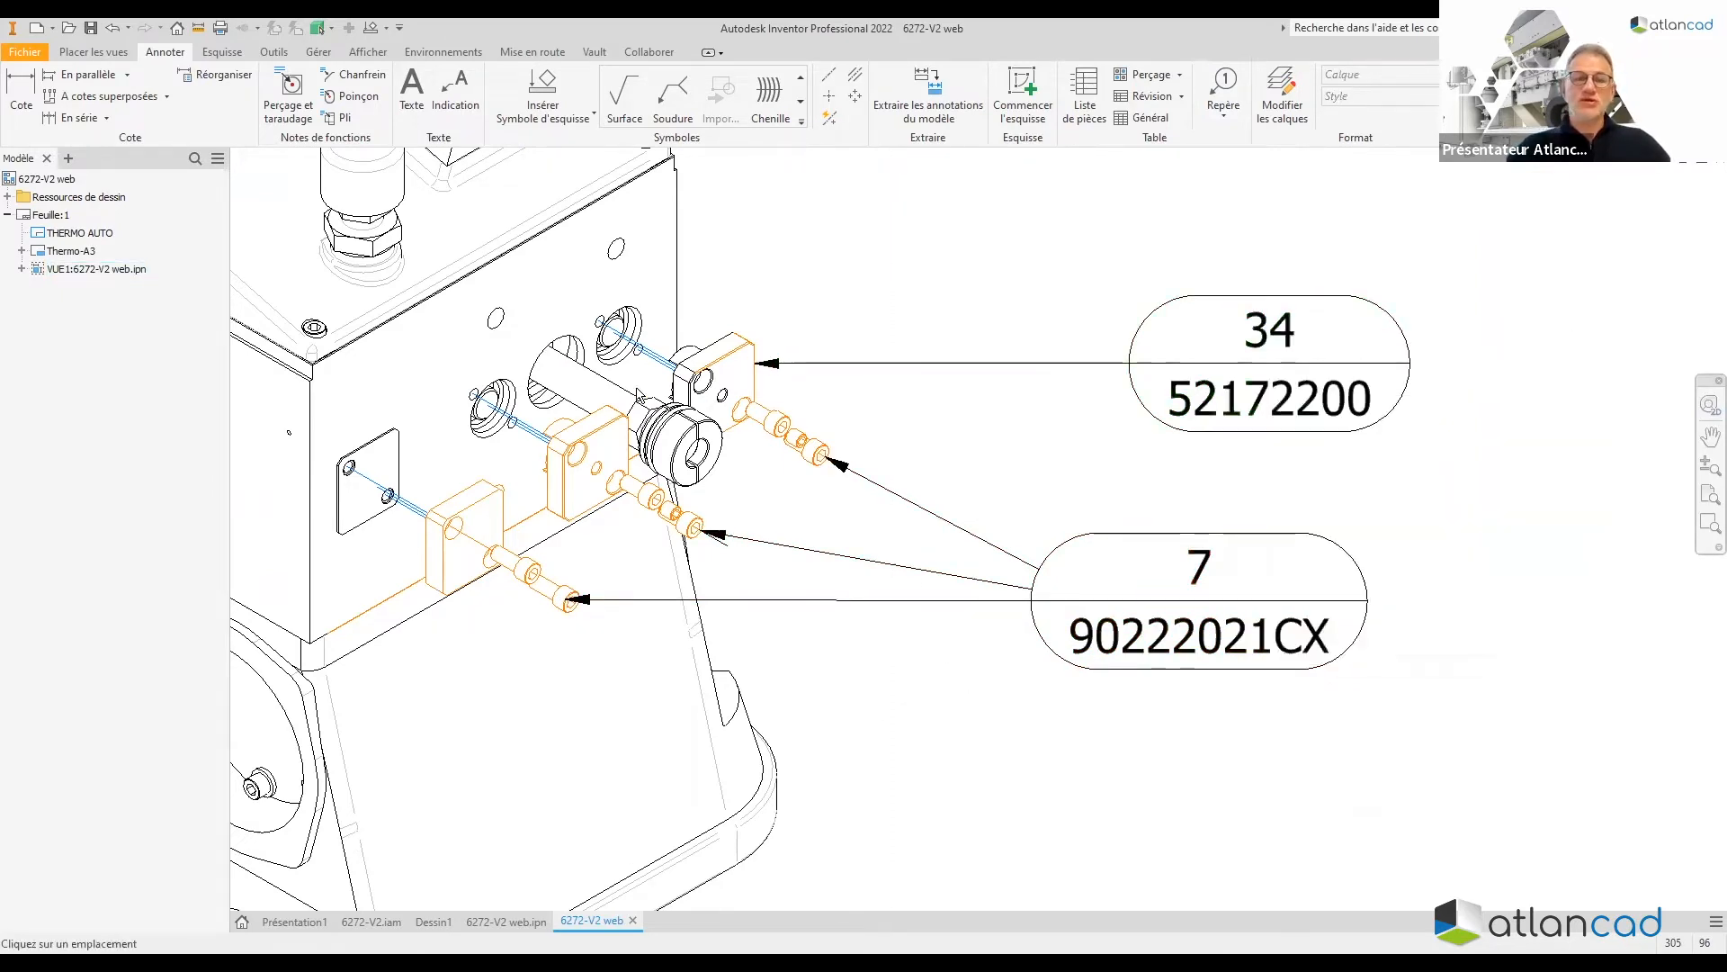
pyautogui.click(600, 426)
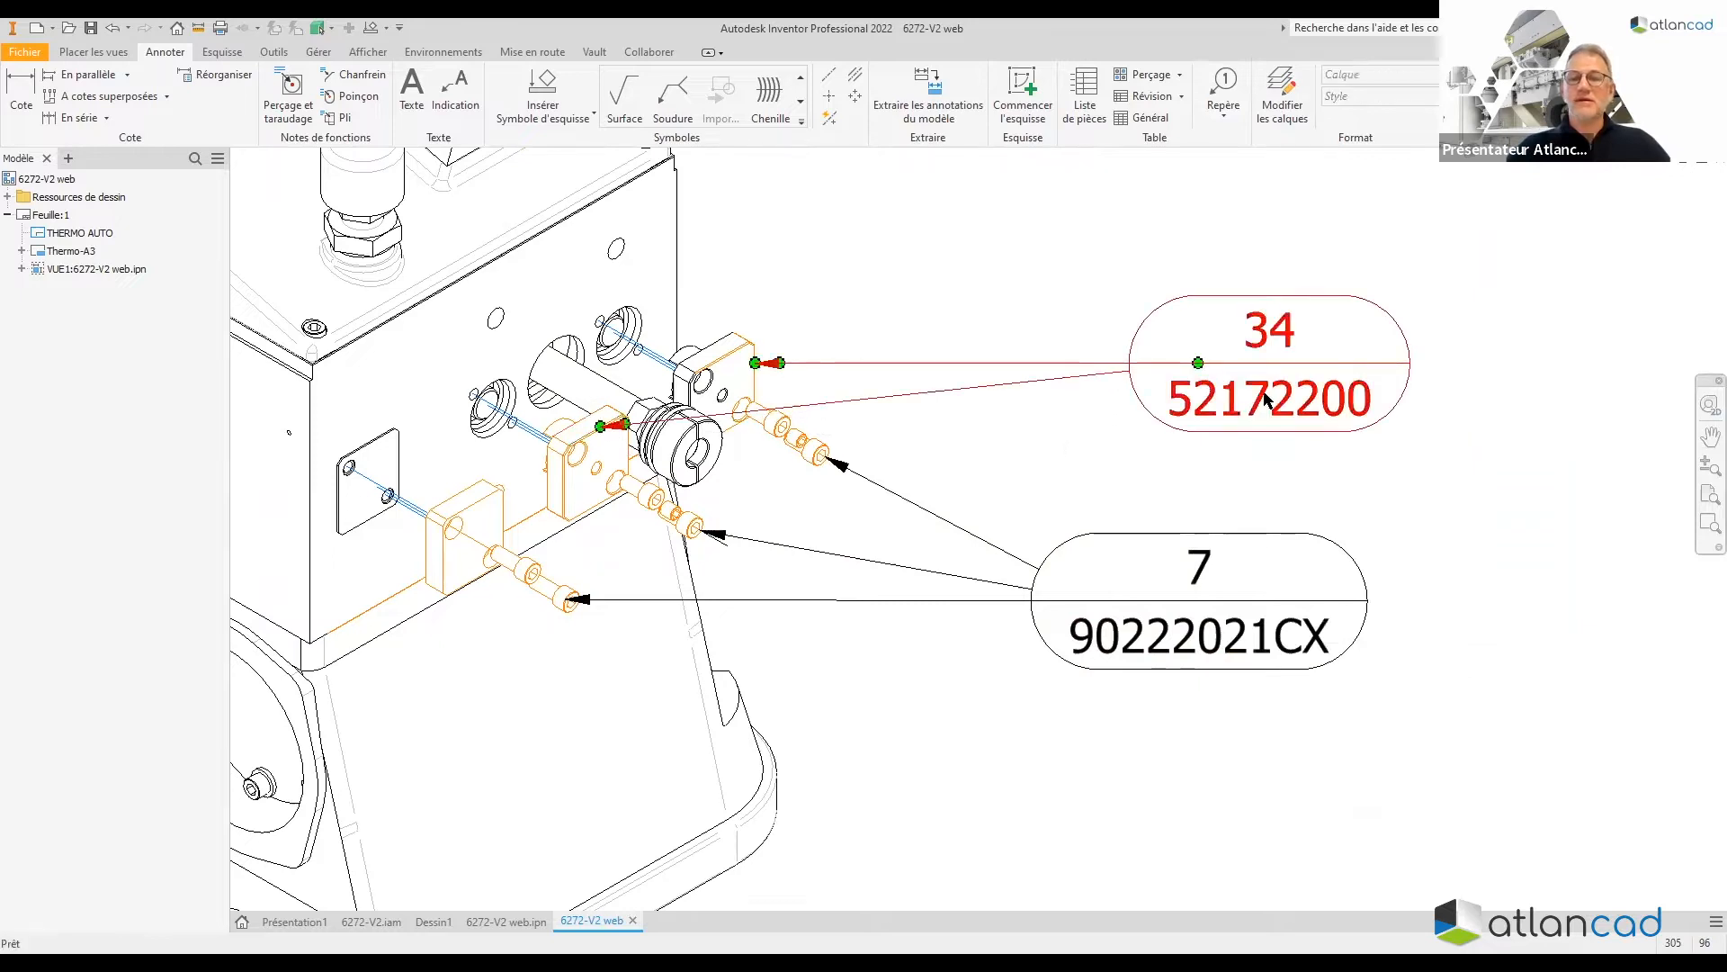
pyautogui.rightClick(1266, 421)
pyautogui.click(1341, 559)
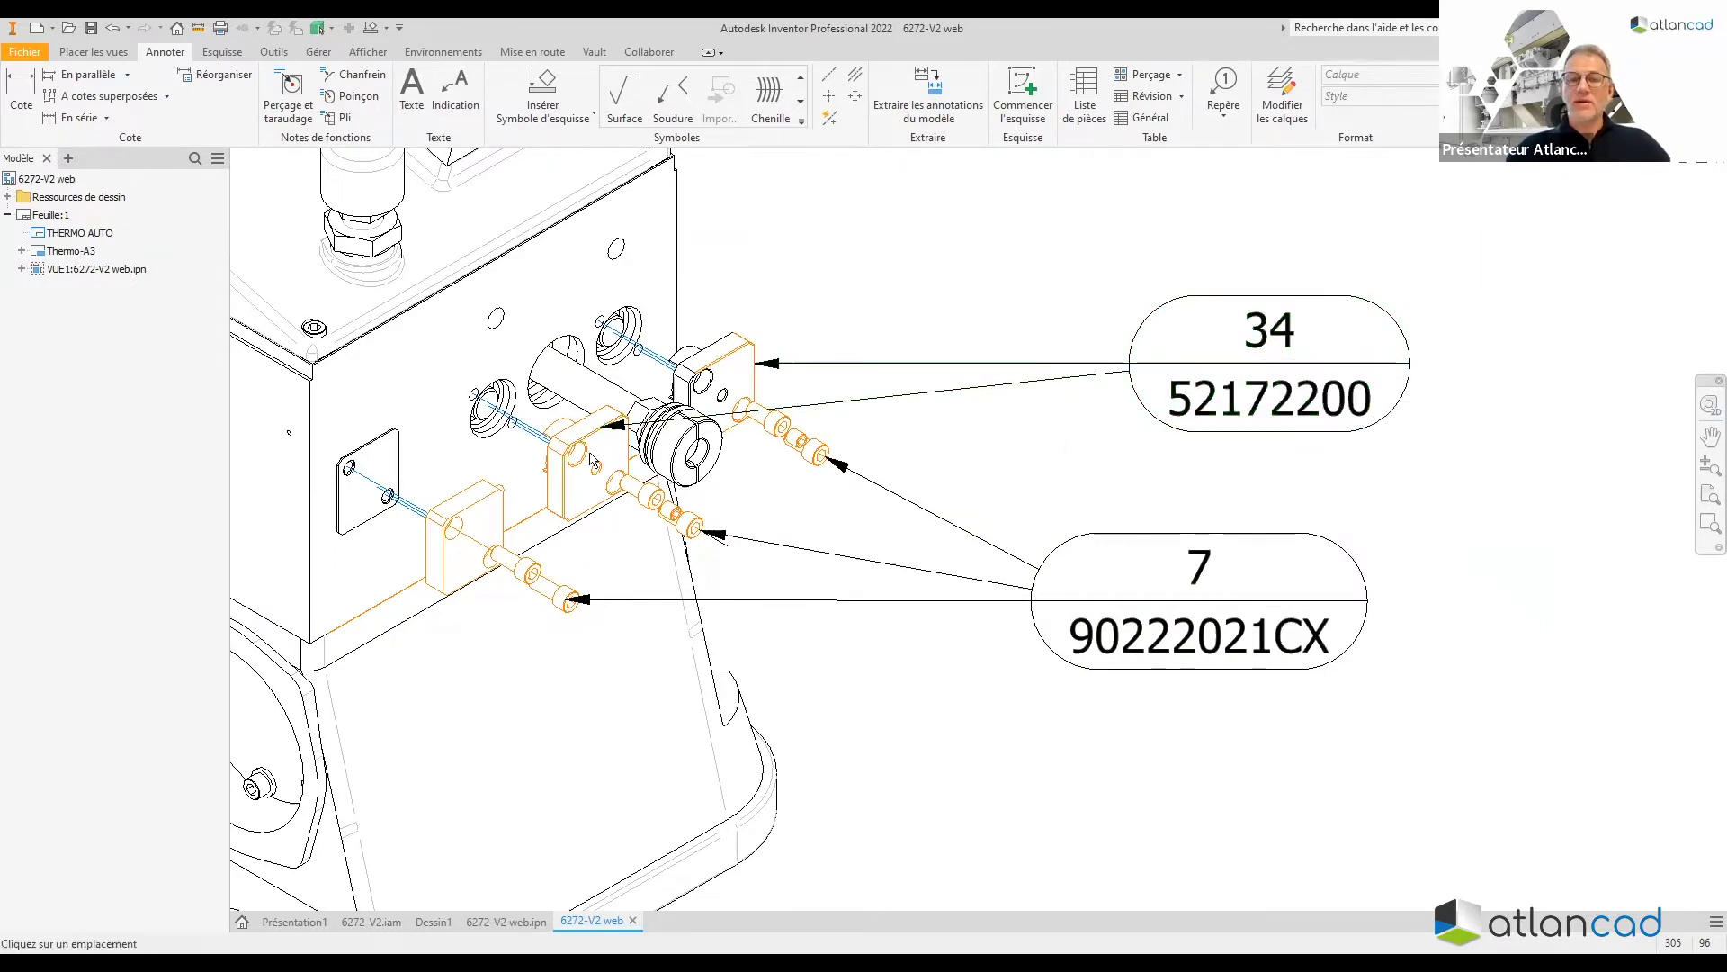
pyautogui.click(484, 498)
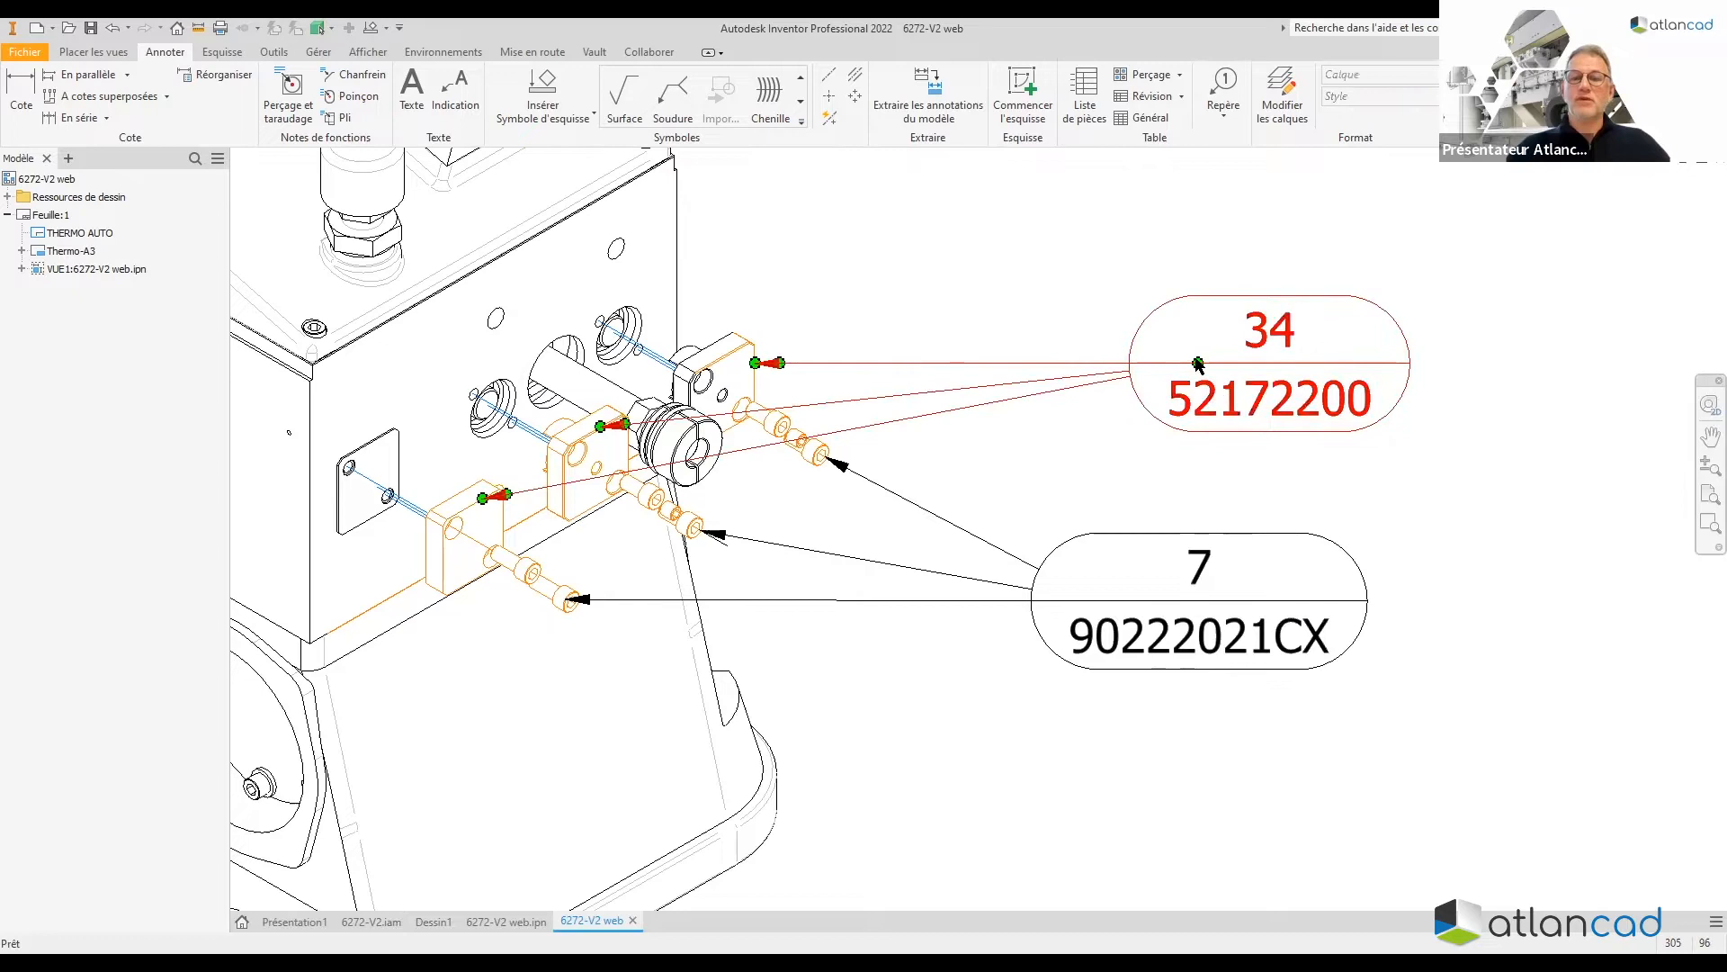
# Move the screw balloon 90222021CX lower beside the base and the flange balloon 52172200 up above the side flanges
pyautogui.scroll(-8, 1188, 280)
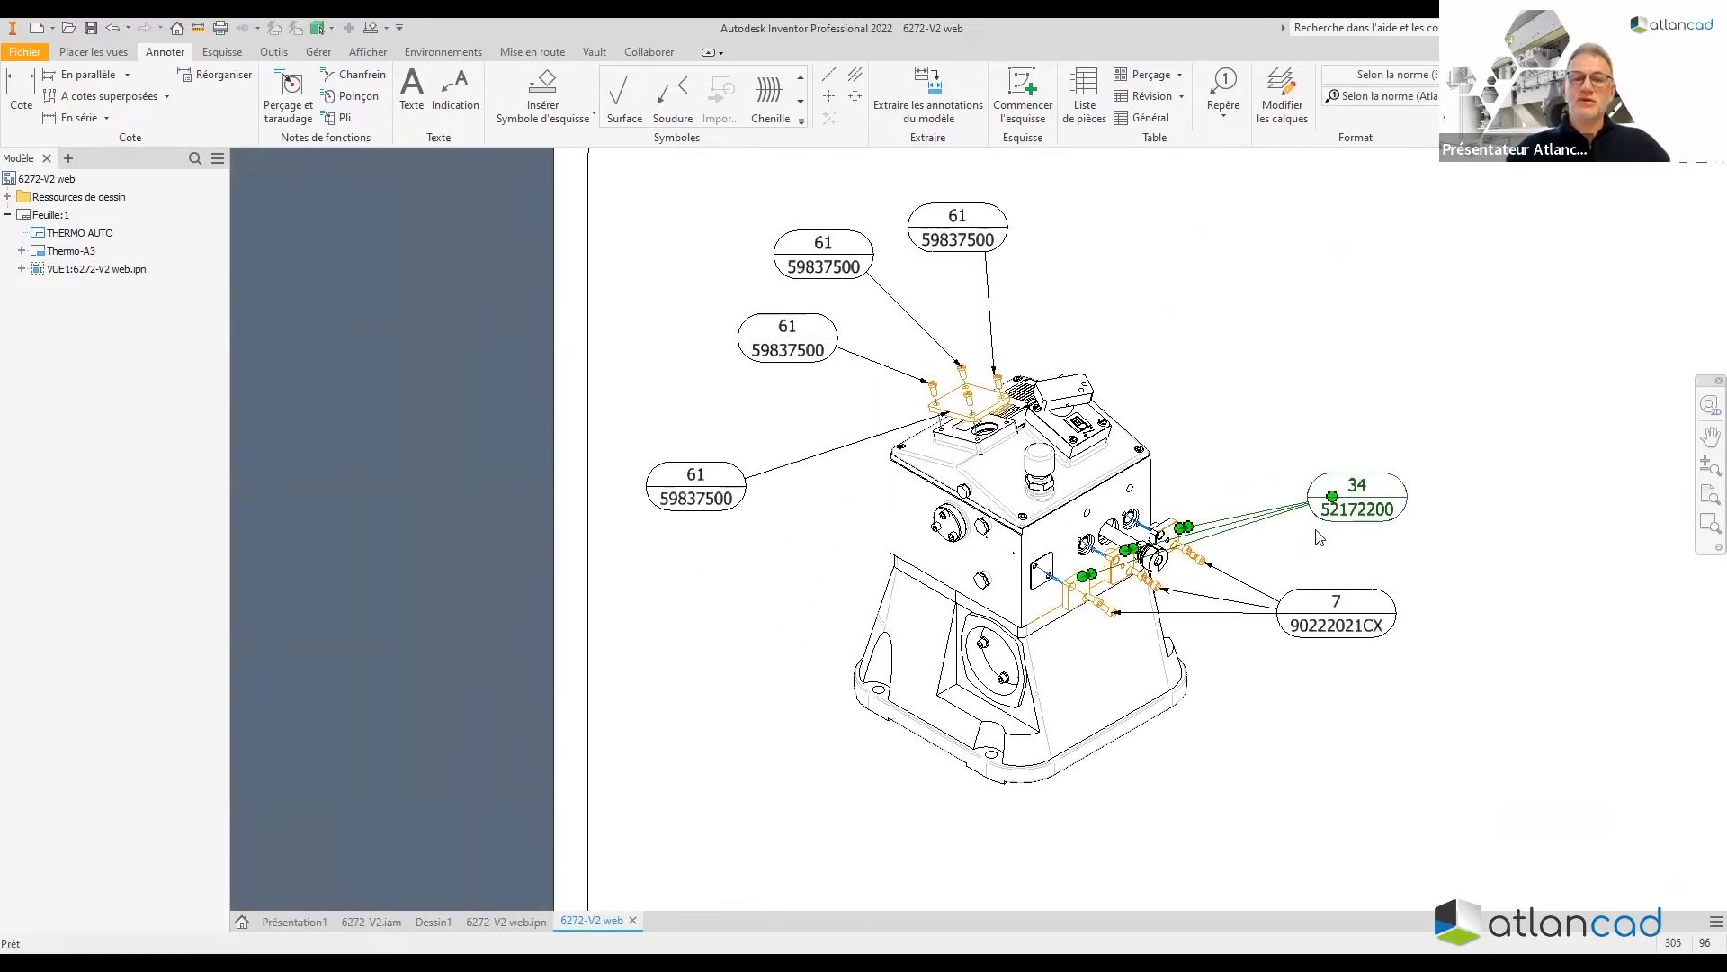
pyautogui.scroll(2, 1008, 493)
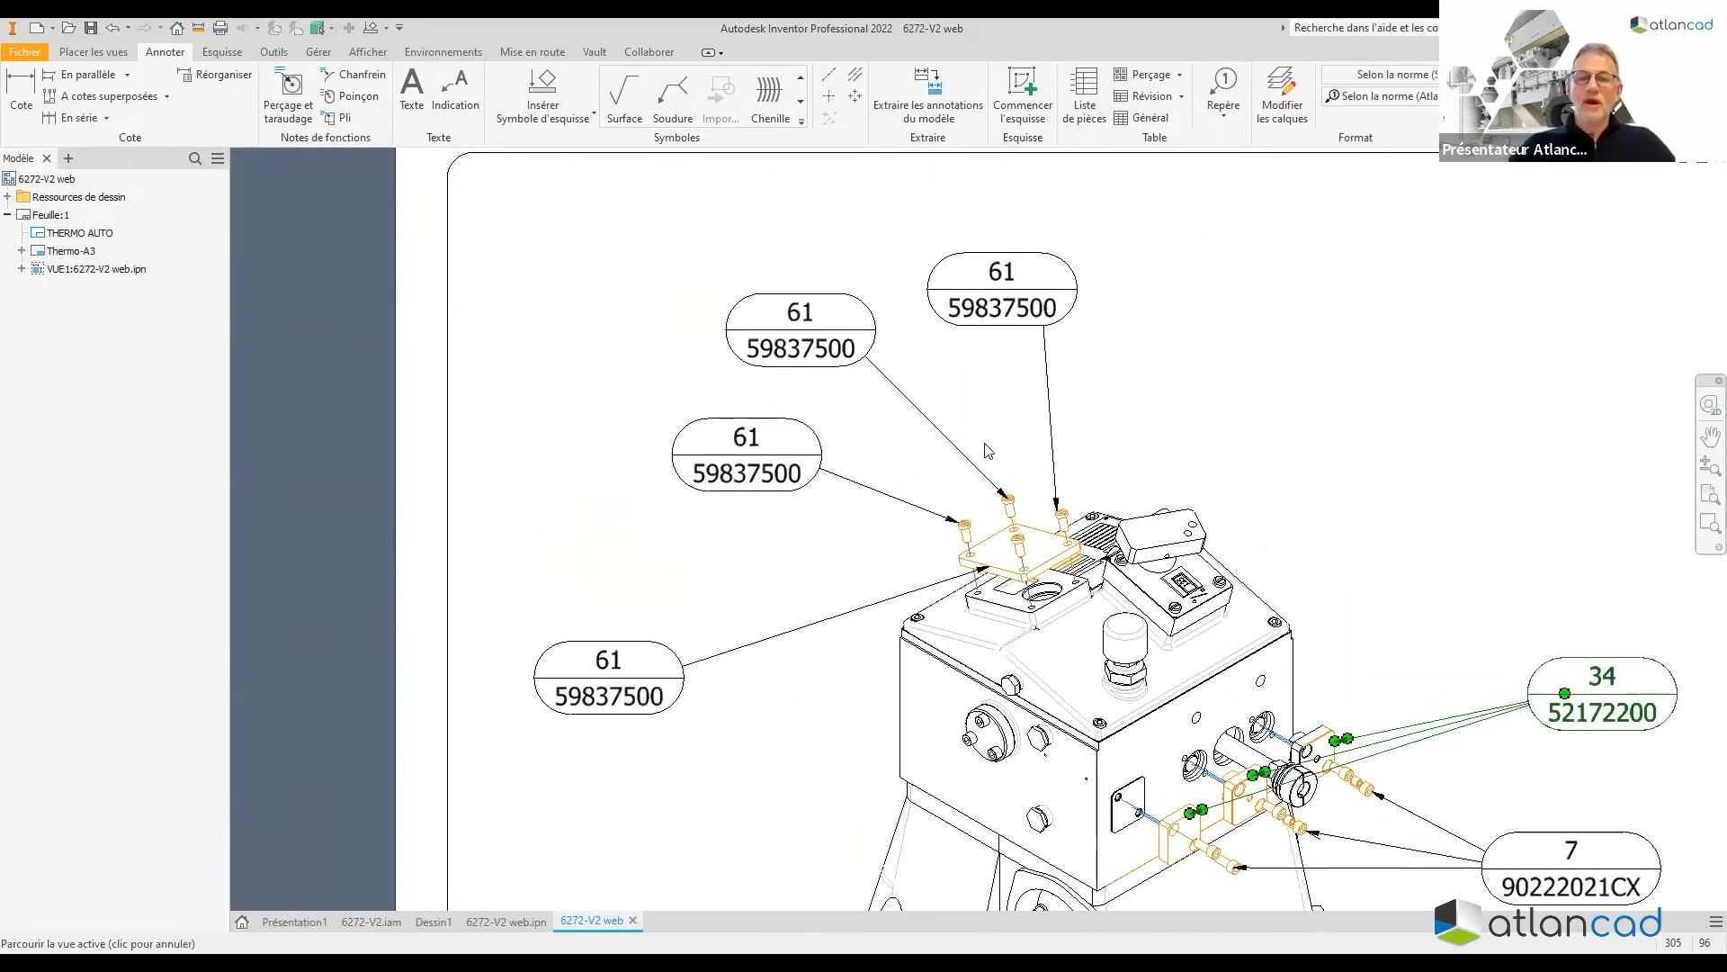
pyautogui.scroll(-1, 961, 392)
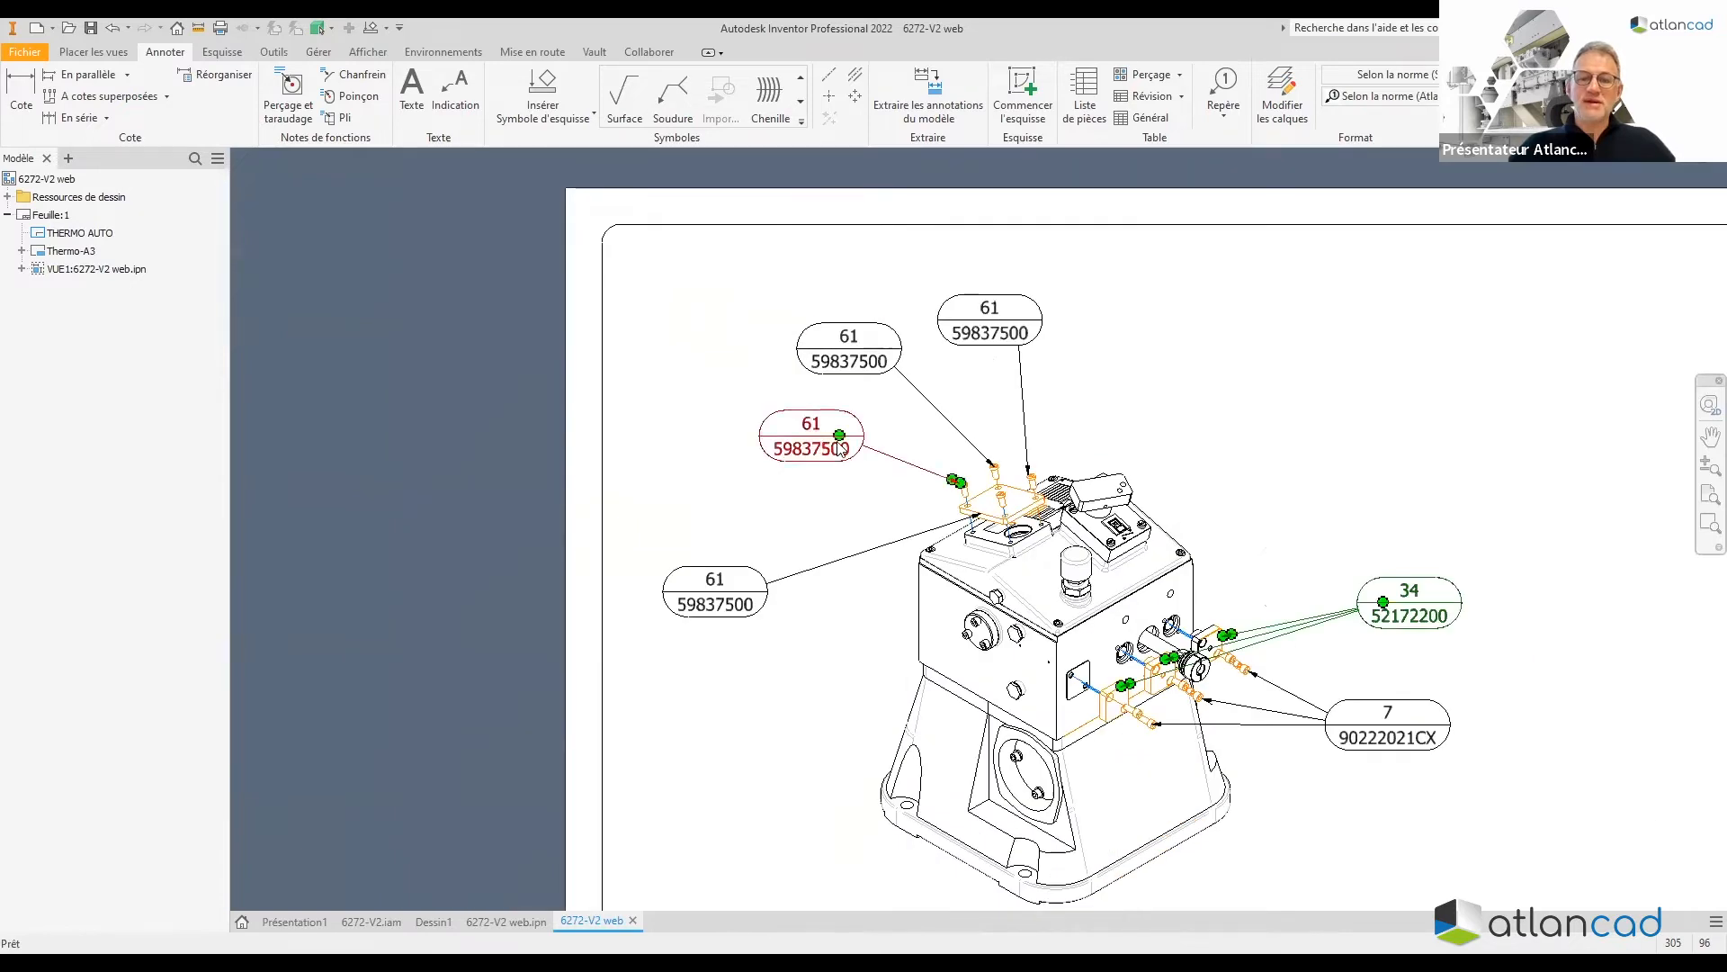
pyautogui.moveTo(843, 440)
pyautogui.mouseDown()
pyautogui.moveTo(884, 437)
pyautogui.moveTo(865, 430)
pyautogui.mouseUp()
pyautogui.scroll(-2, 1161, 405)
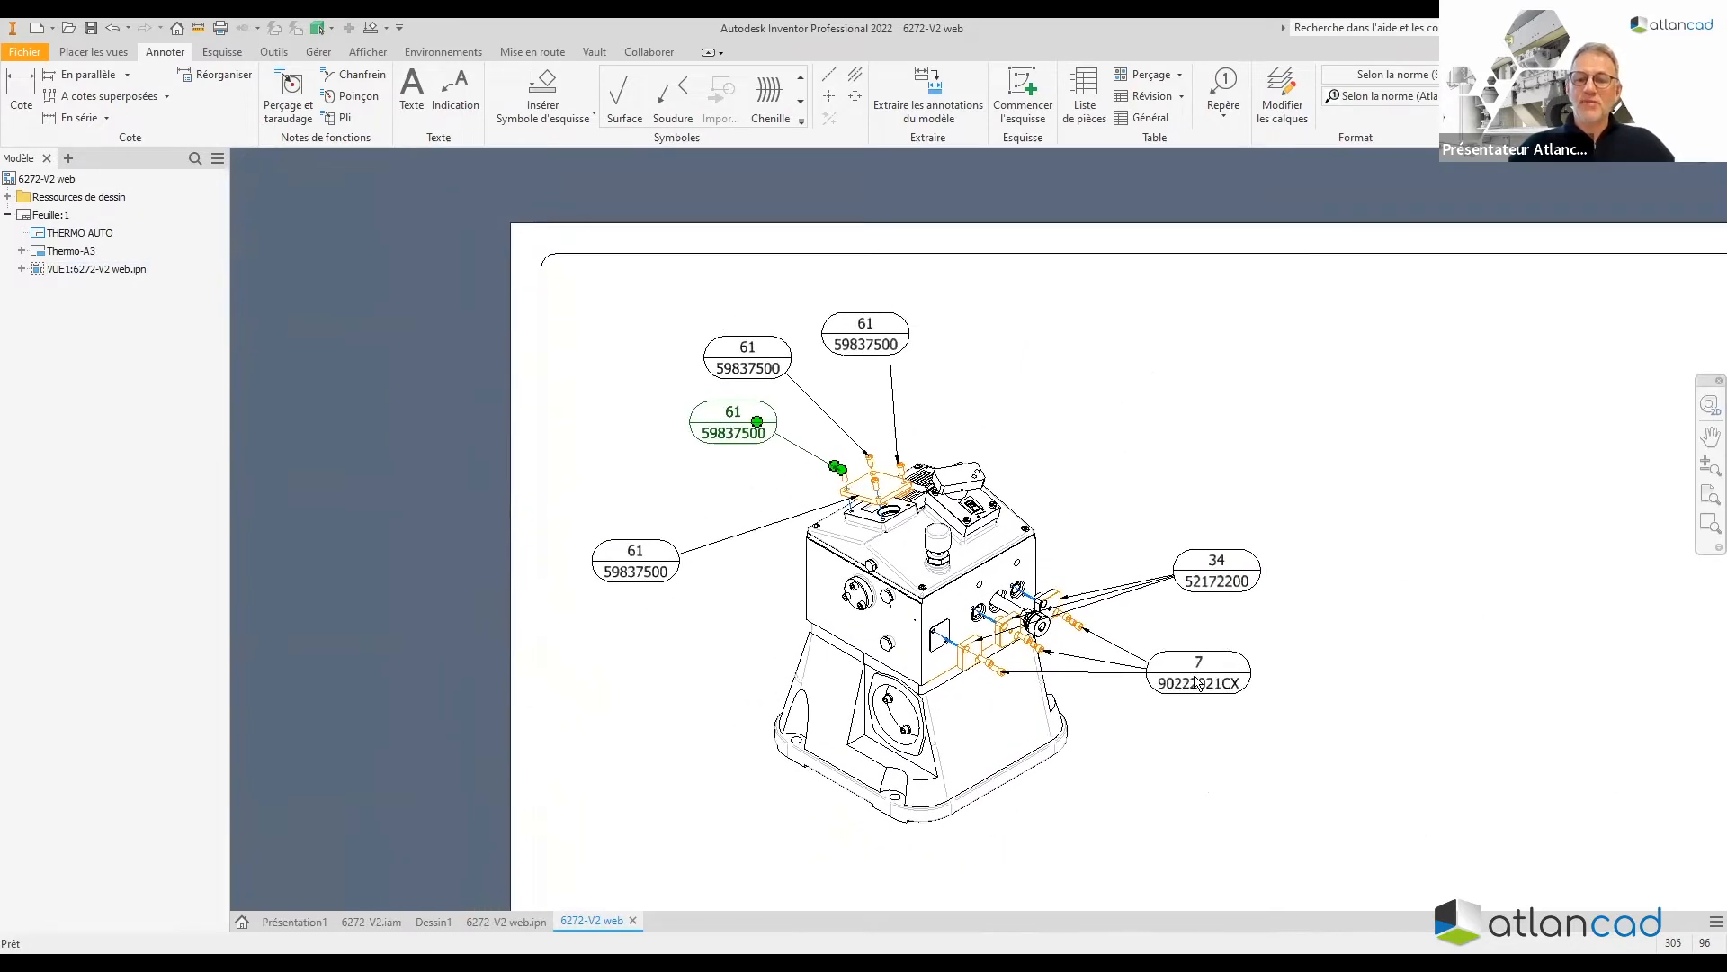
pyautogui.moveTo(1167, 676); pyautogui.dragTo(1166, 769)
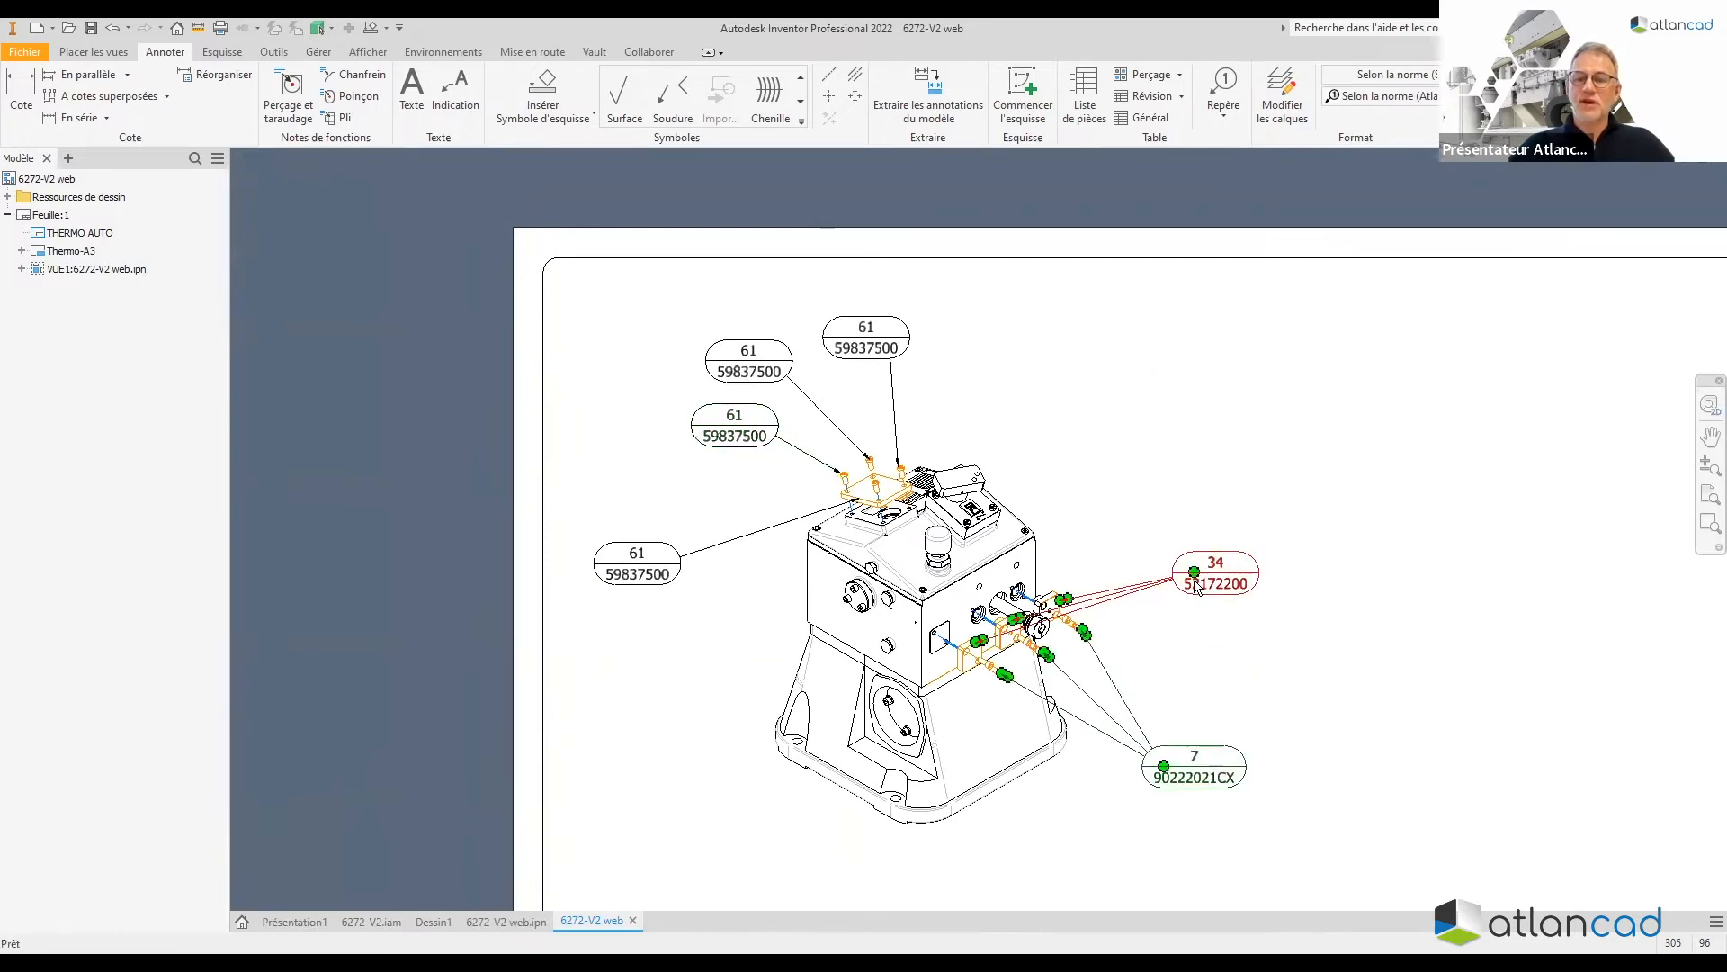
pyautogui.moveTo(1195, 576); pyautogui.dragTo(1134, 436)
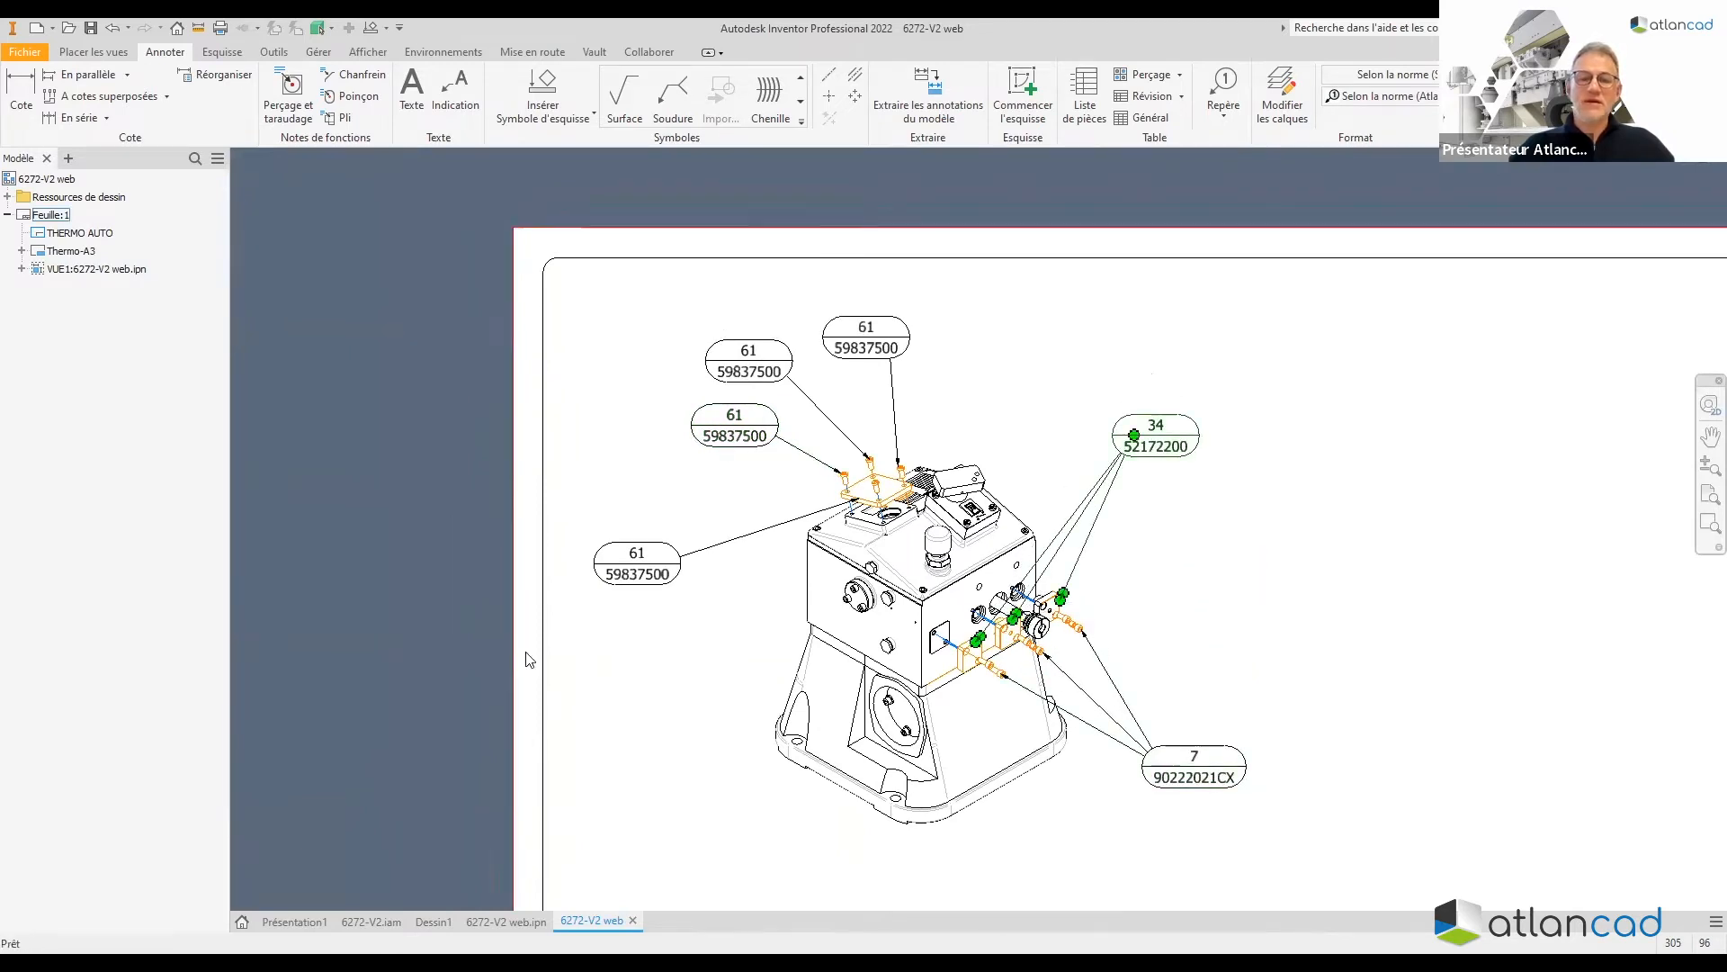
# Align the three balloons to the left of the cover plate vertically, in a column near the sheet's left border
pyautogui.moveTo(715, 616); pyautogui.dragTo(581, 377)
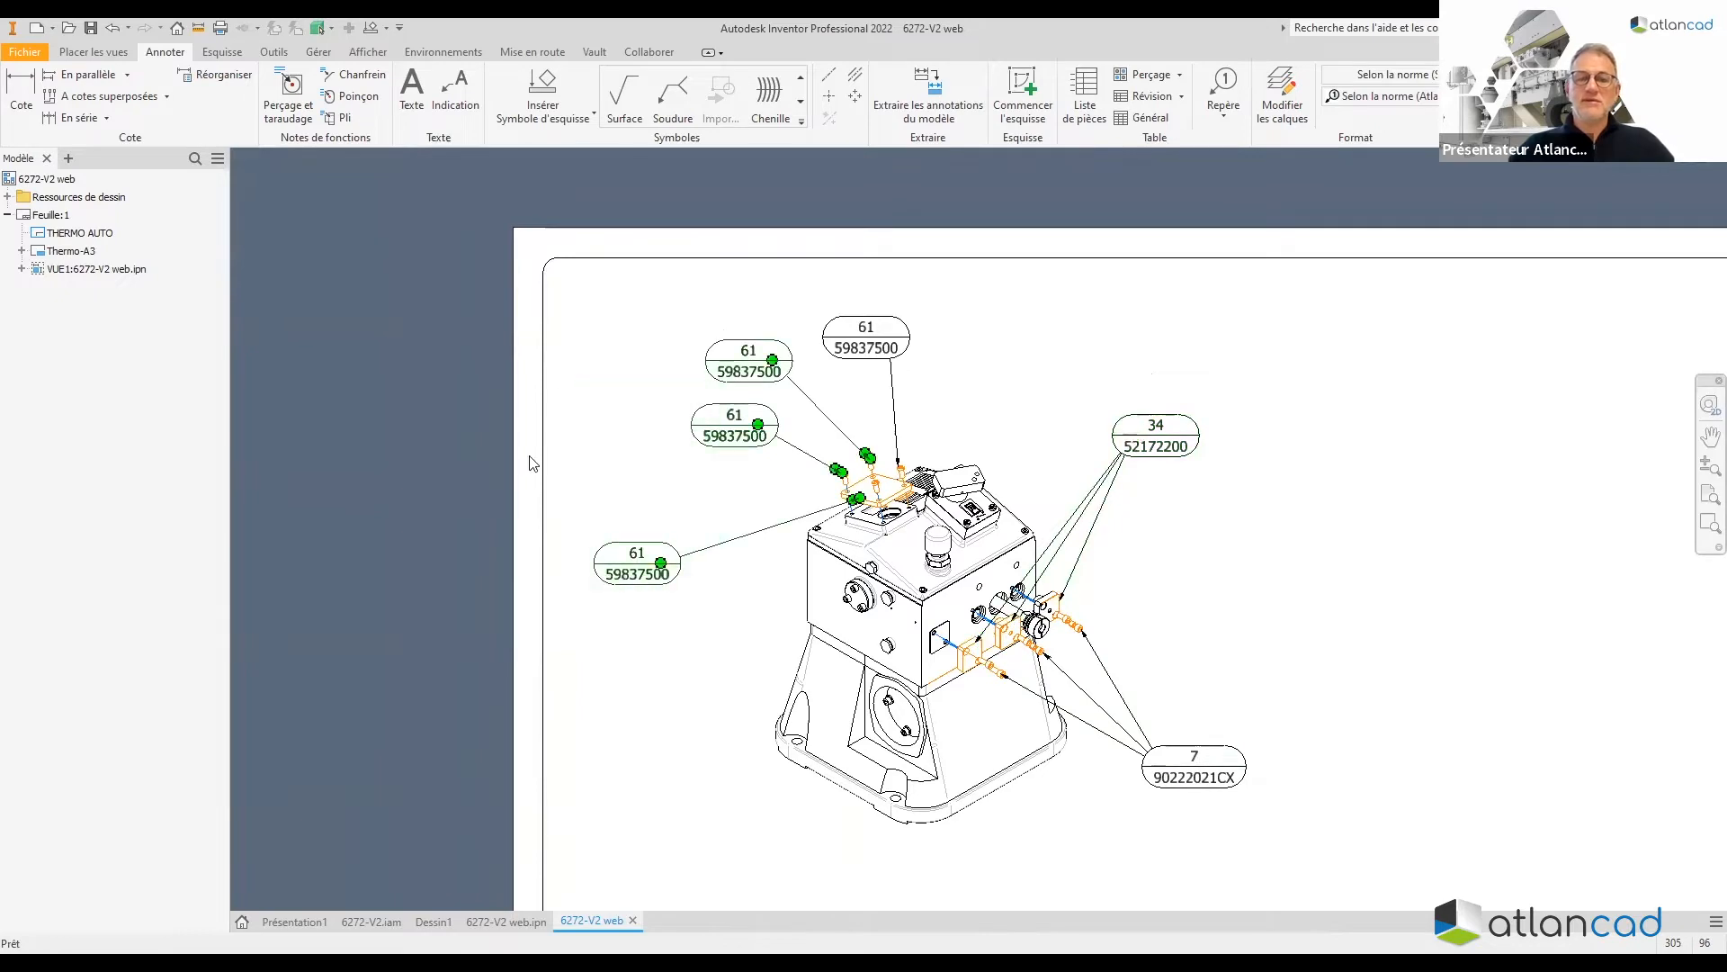
pyautogui.rightClick(607, 438)
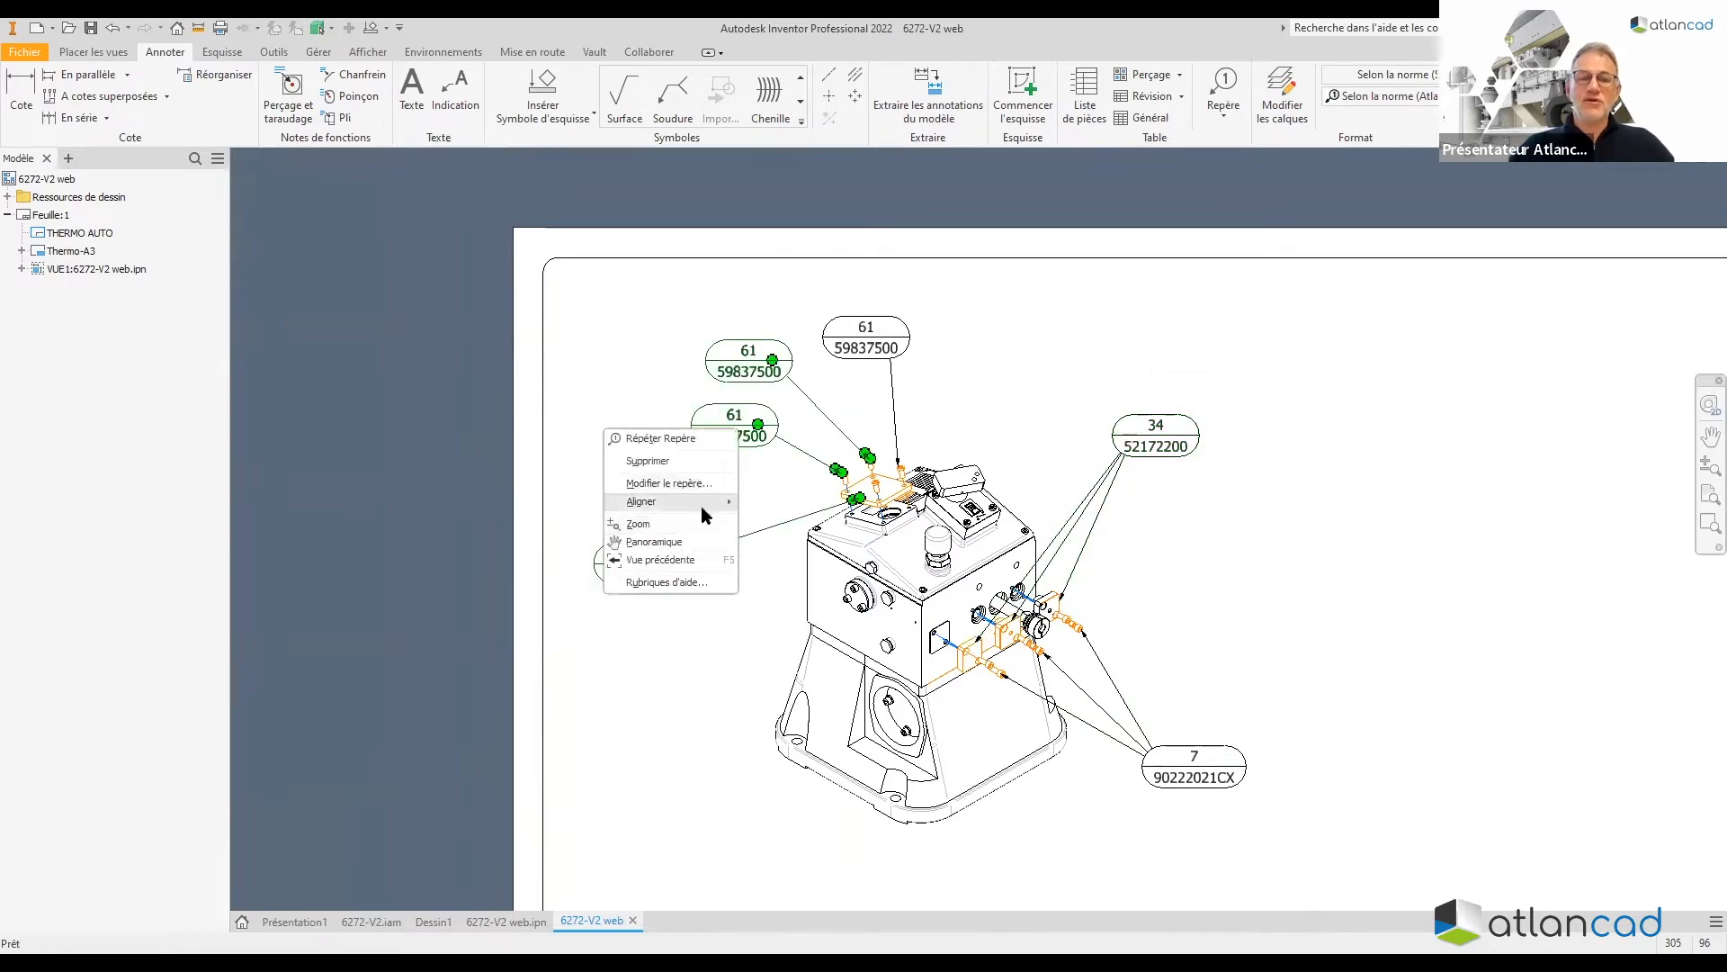
pyautogui.moveTo(674, 501)
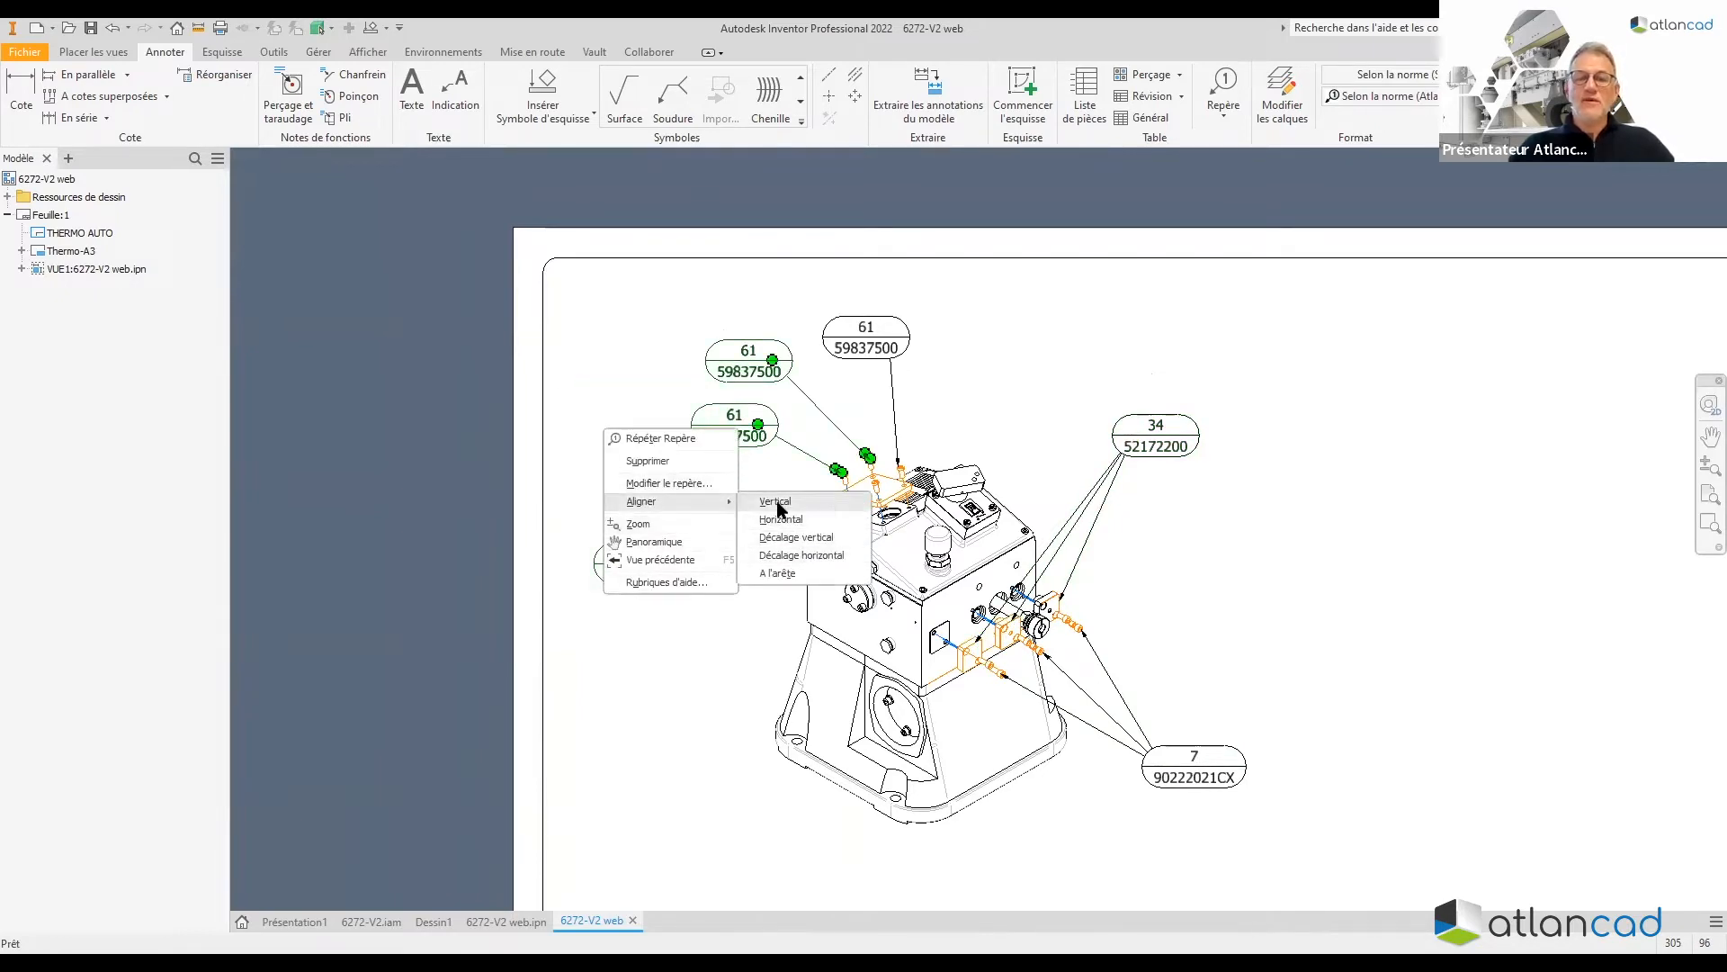
pyautogui.click(779, 502)
pyautogui.click(611, 403)
pyautogui.scroll(5, 1276, 525)
pyautogui.moveTo(1276, 524); pyautogui.dragTo(1118, 513, button='middle')
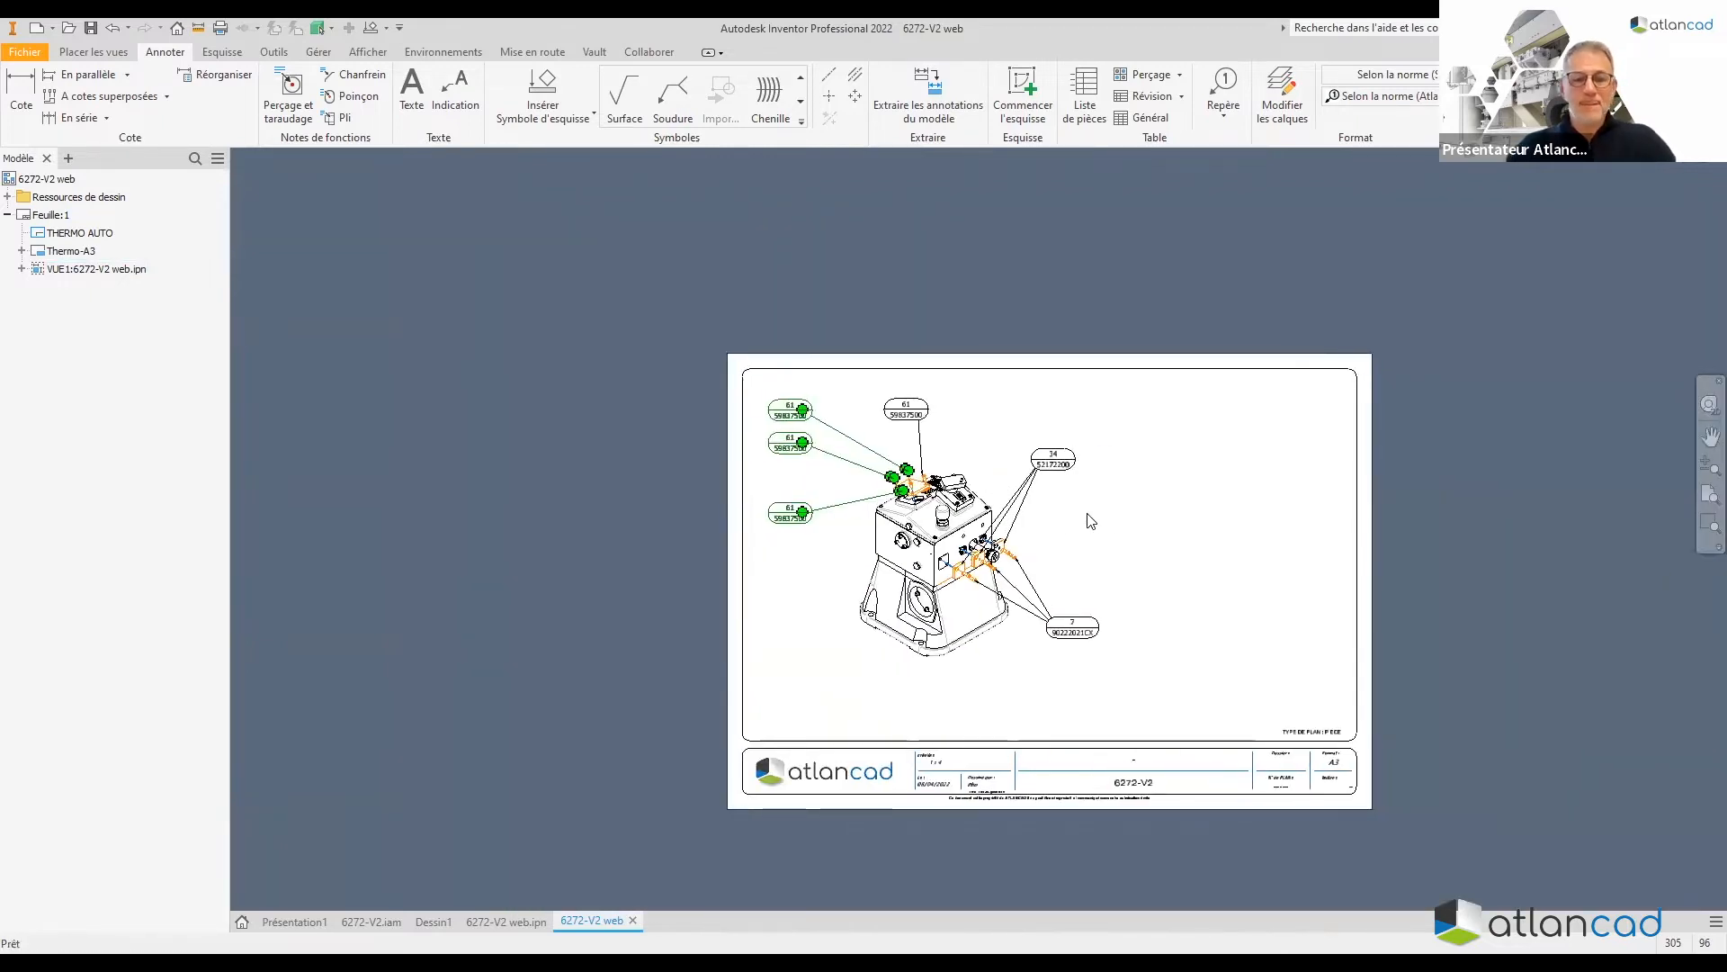
pyautogui.click(1084, 522)
# Insert a parts list for the exploded view of 6272-V2.iam in the sheet's upper right area
pyautogui.scroll(-3, 1070, 532)
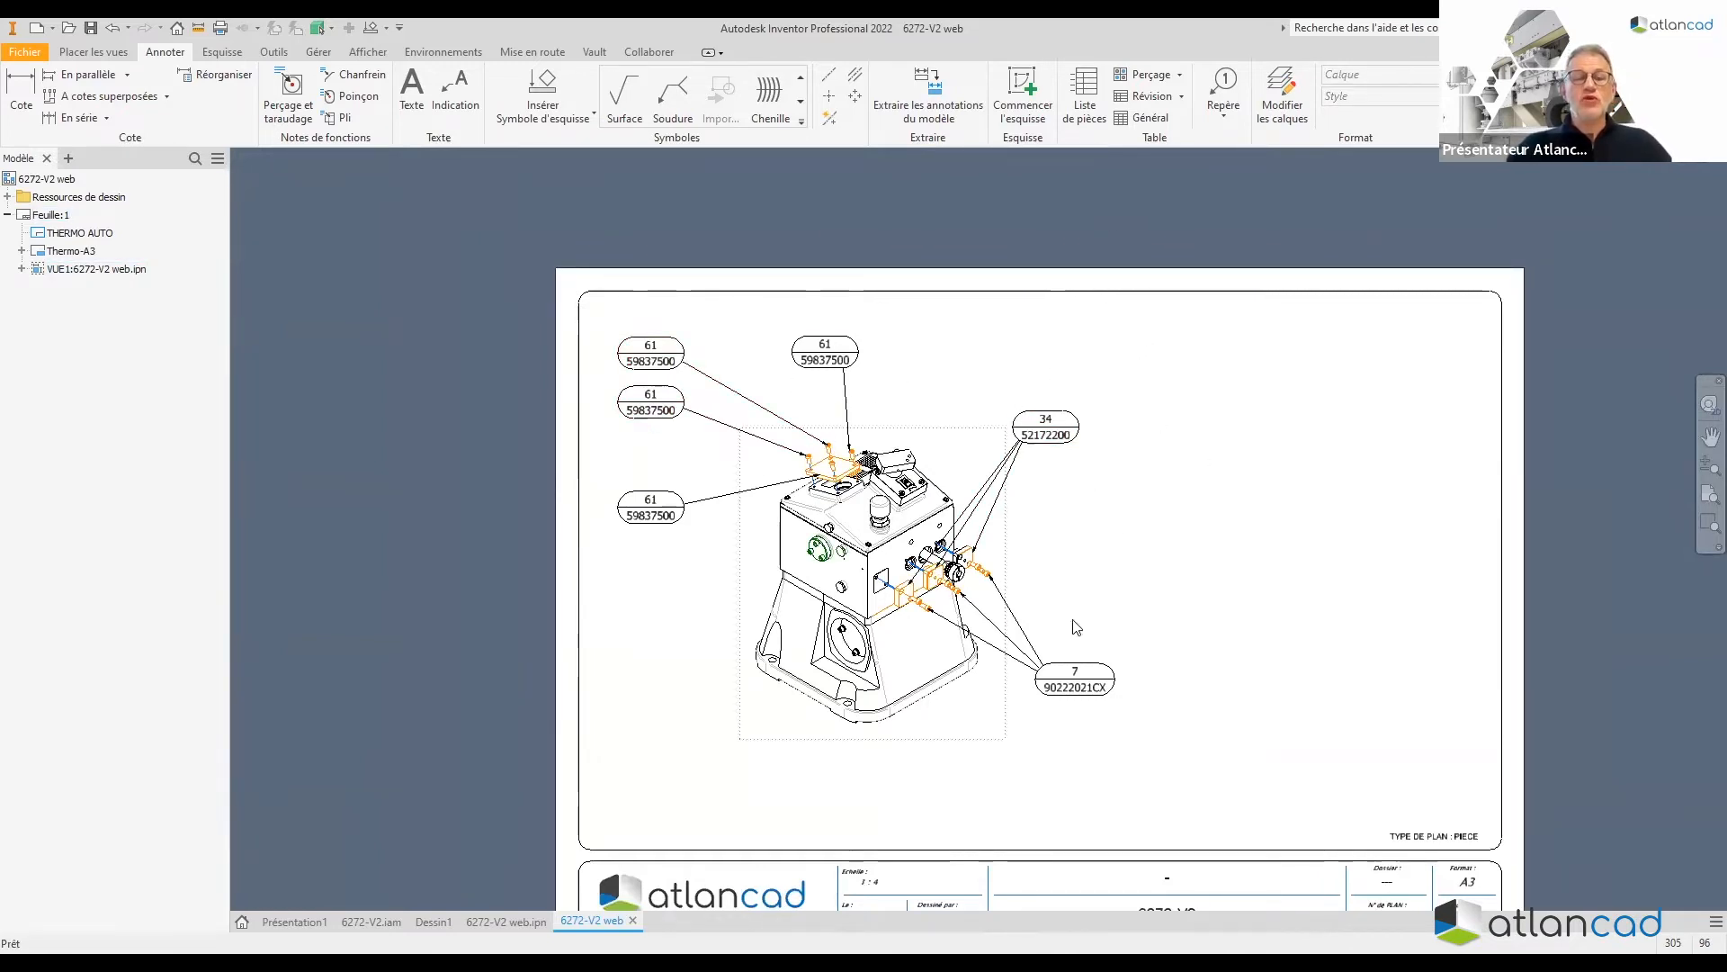
pyautogui.click(1085, 94)
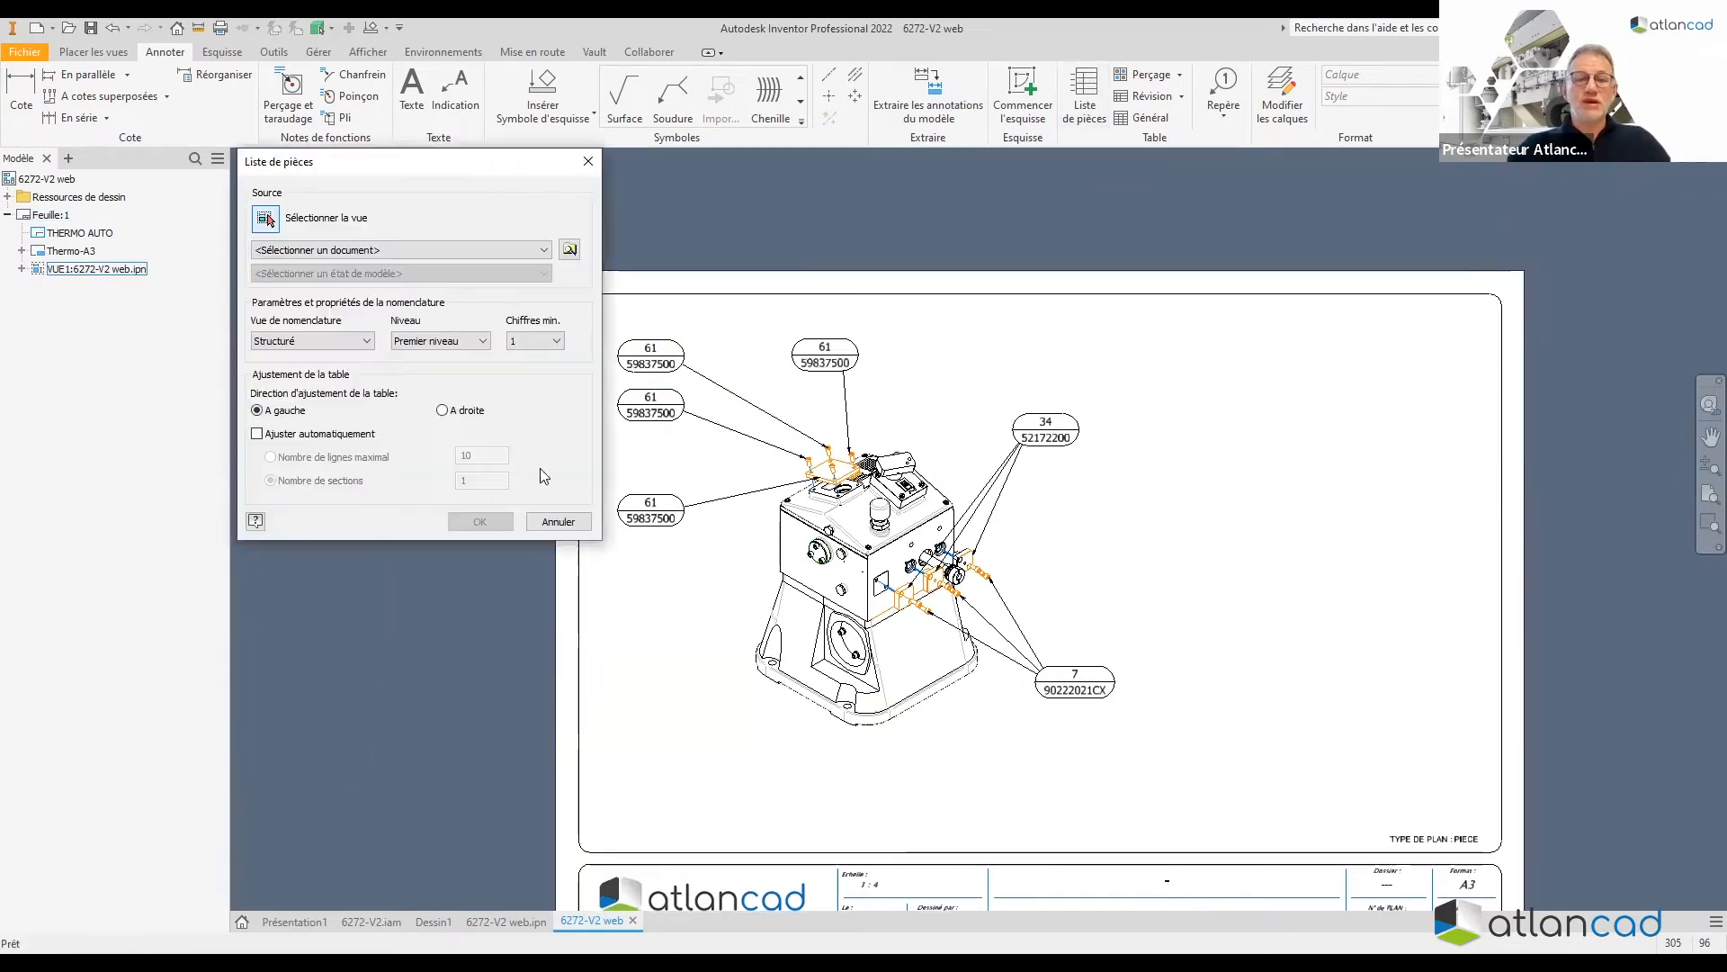
pyautogui.click(961, 471)
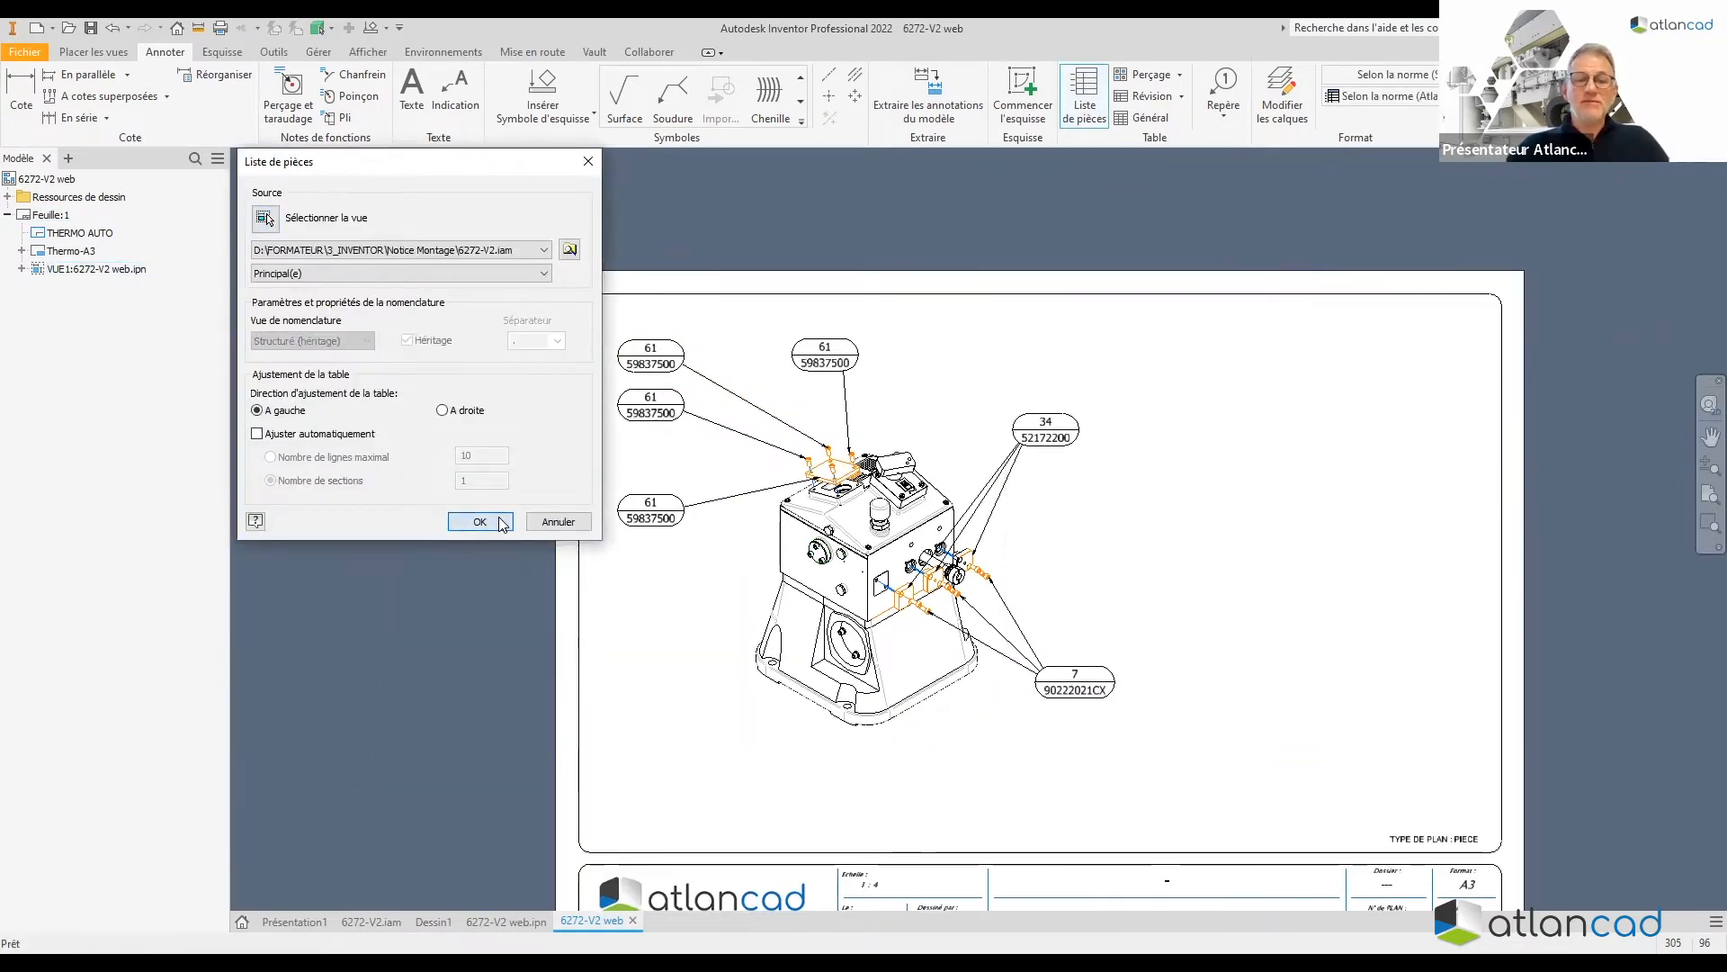
pyautogui.click(480, 521)
pyautogui.click(1374, 320)
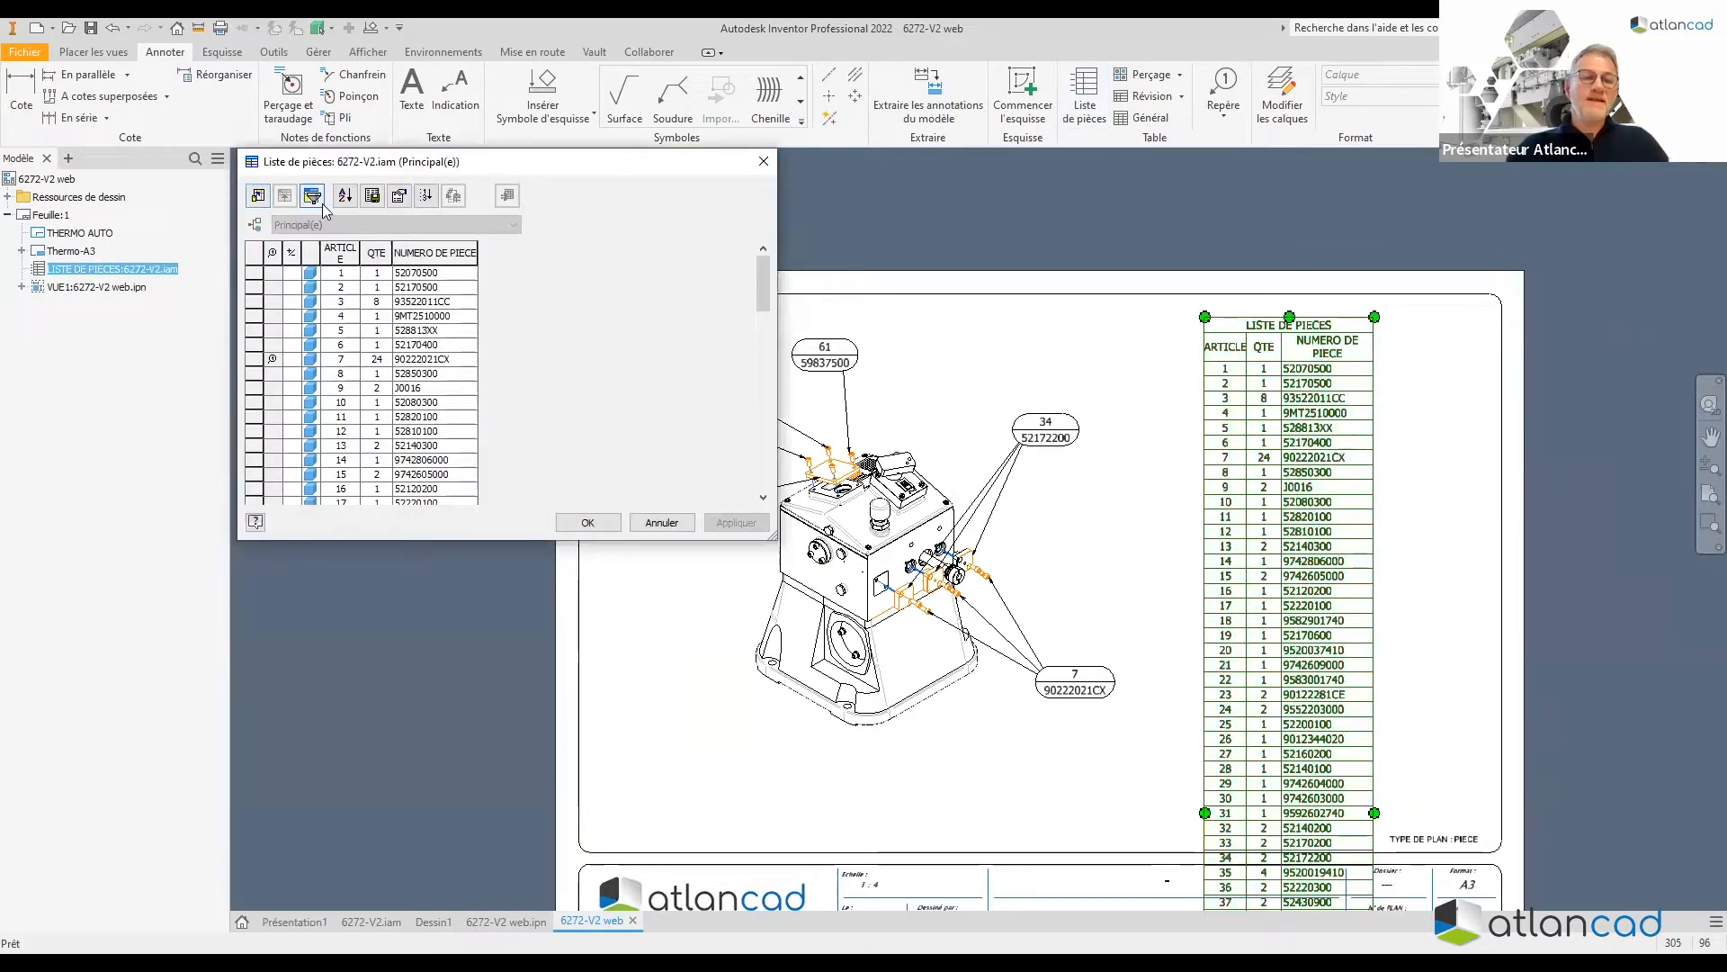
# Filter the parts list with "Articles avec repère uniquement" and move it to the free space beside the exploded view
pyautogui.click(310, 196)
pyautogui.click(386, 251)
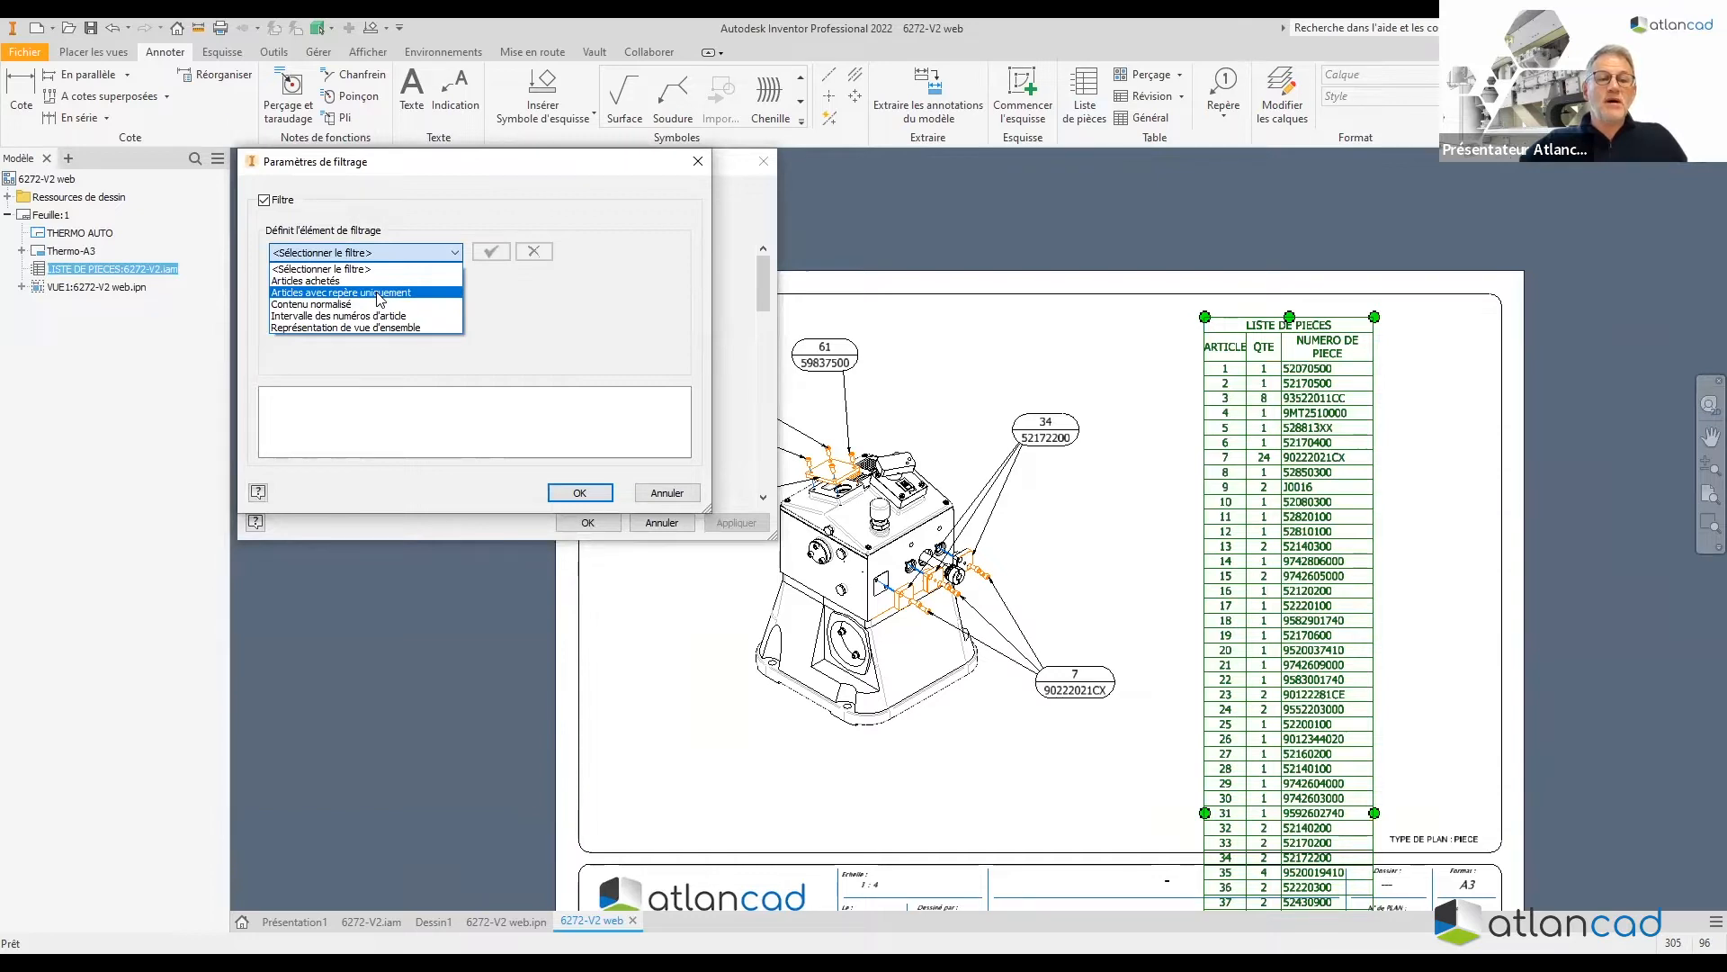
pyautogui.click(490, 253)
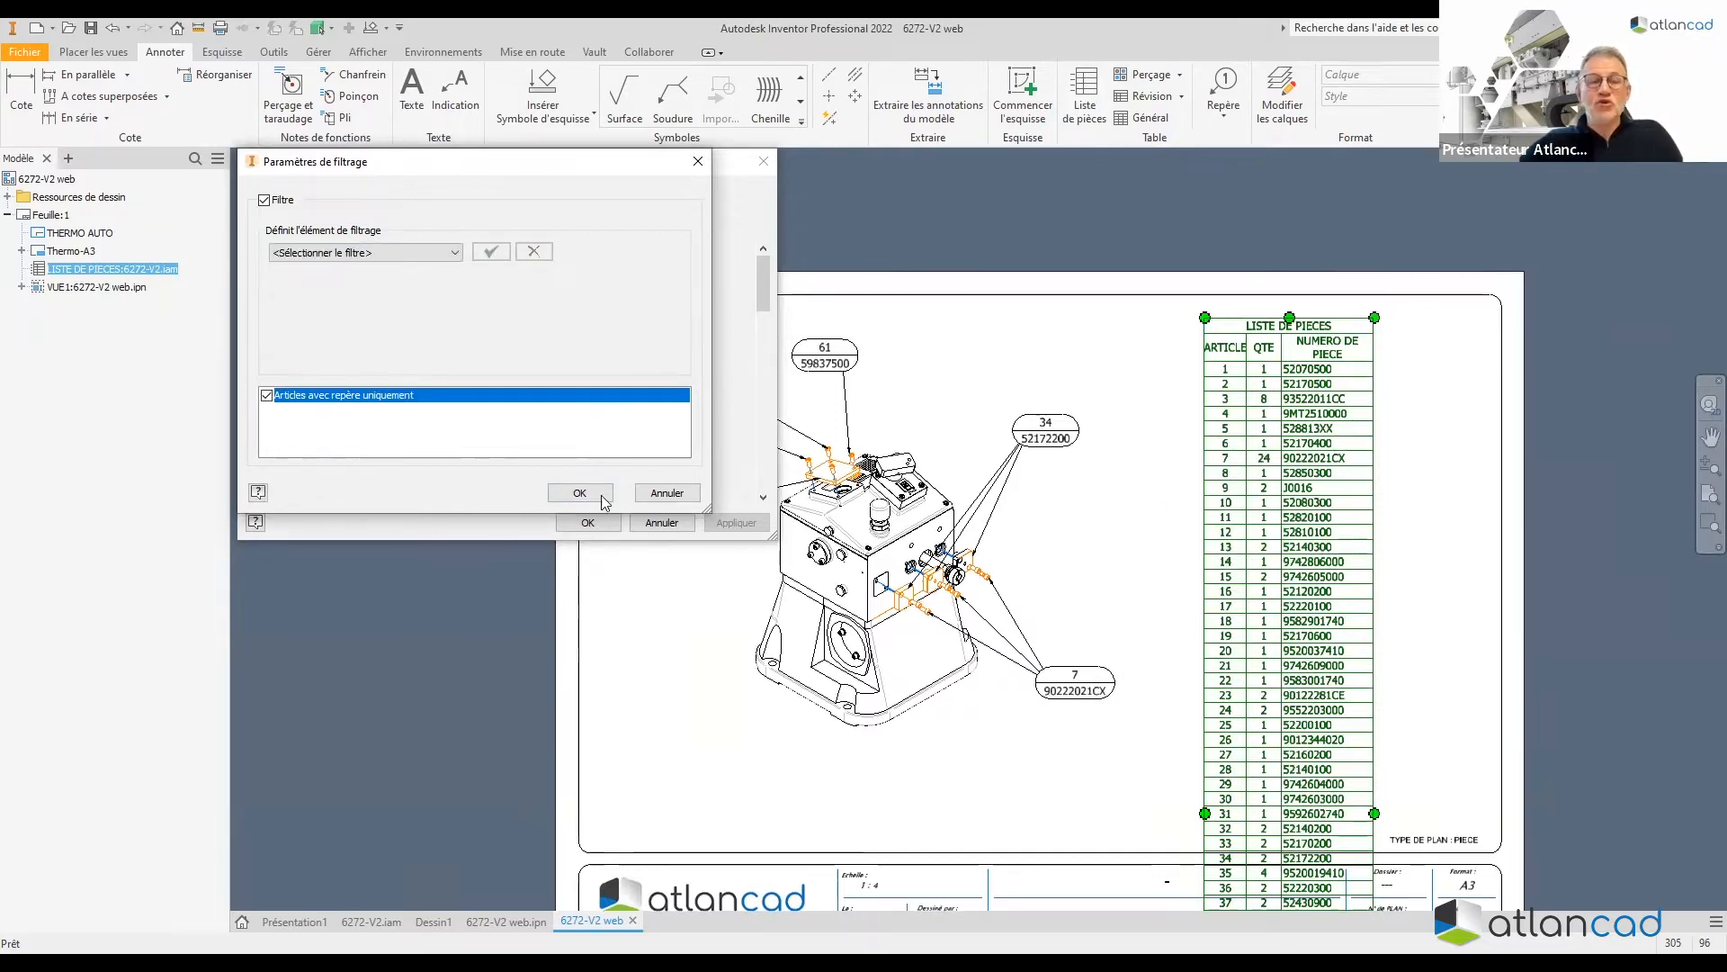
pyautogui.press('Return')
pyautogui.click(589, 525)
pyautogui.moveTo(1306, 365); pyautogui.dragTo(1221, 535)
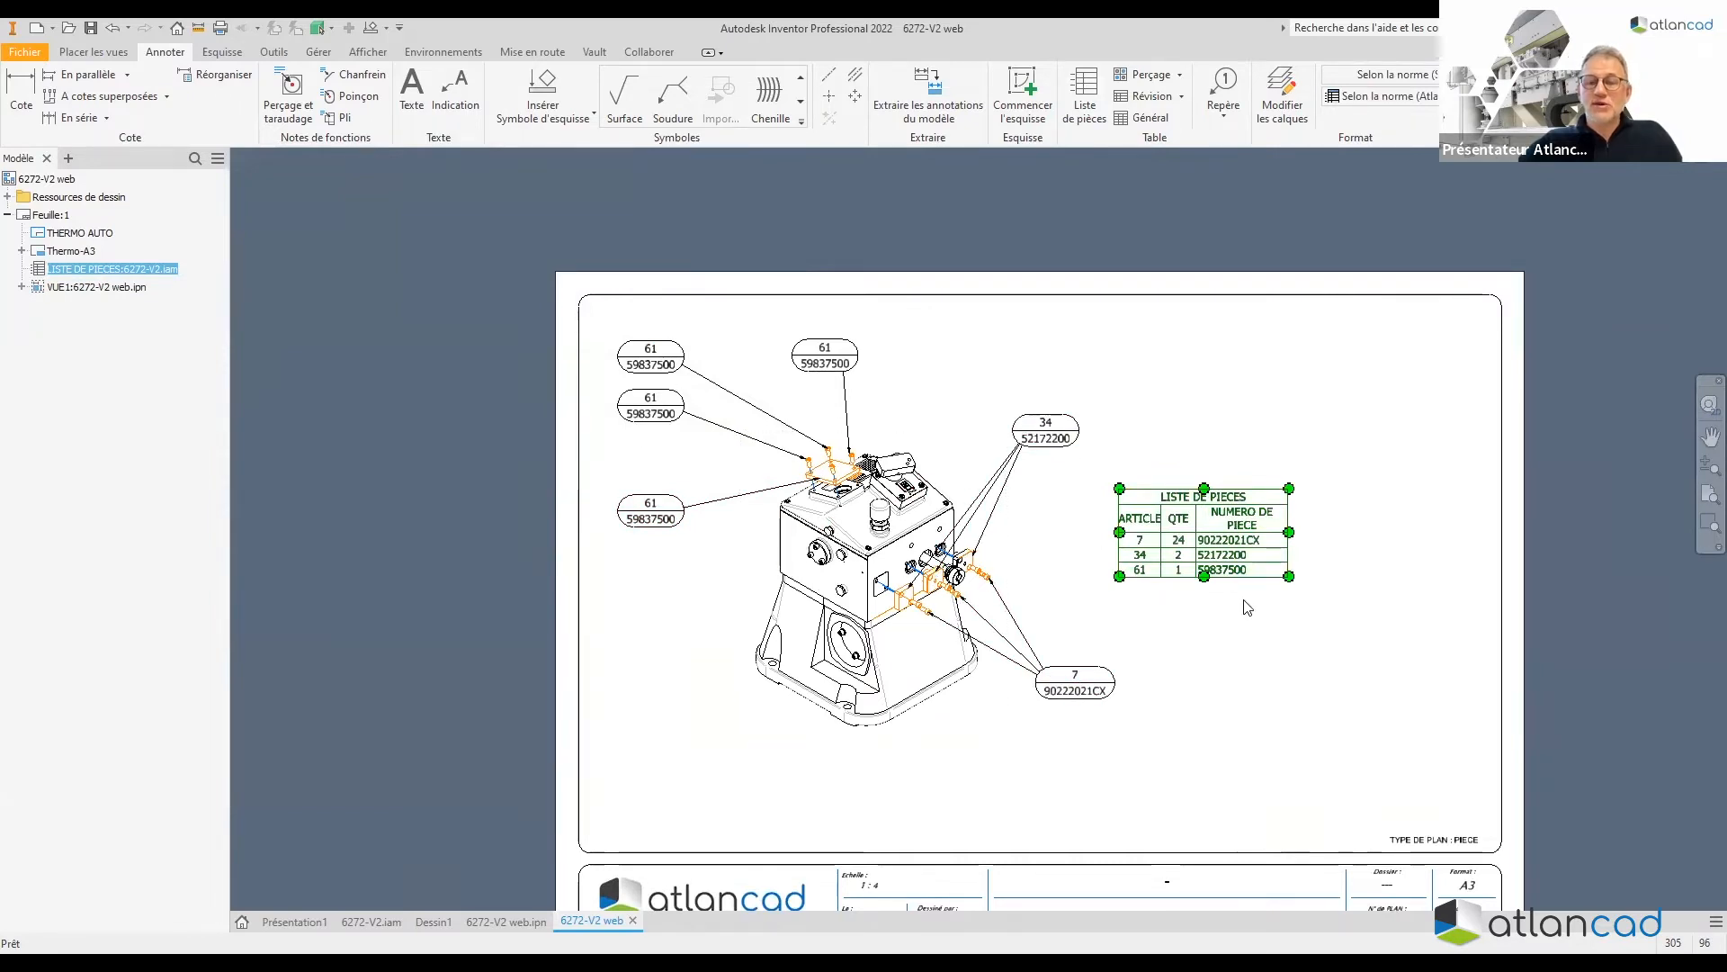
pyautogui.click(1294, 634)
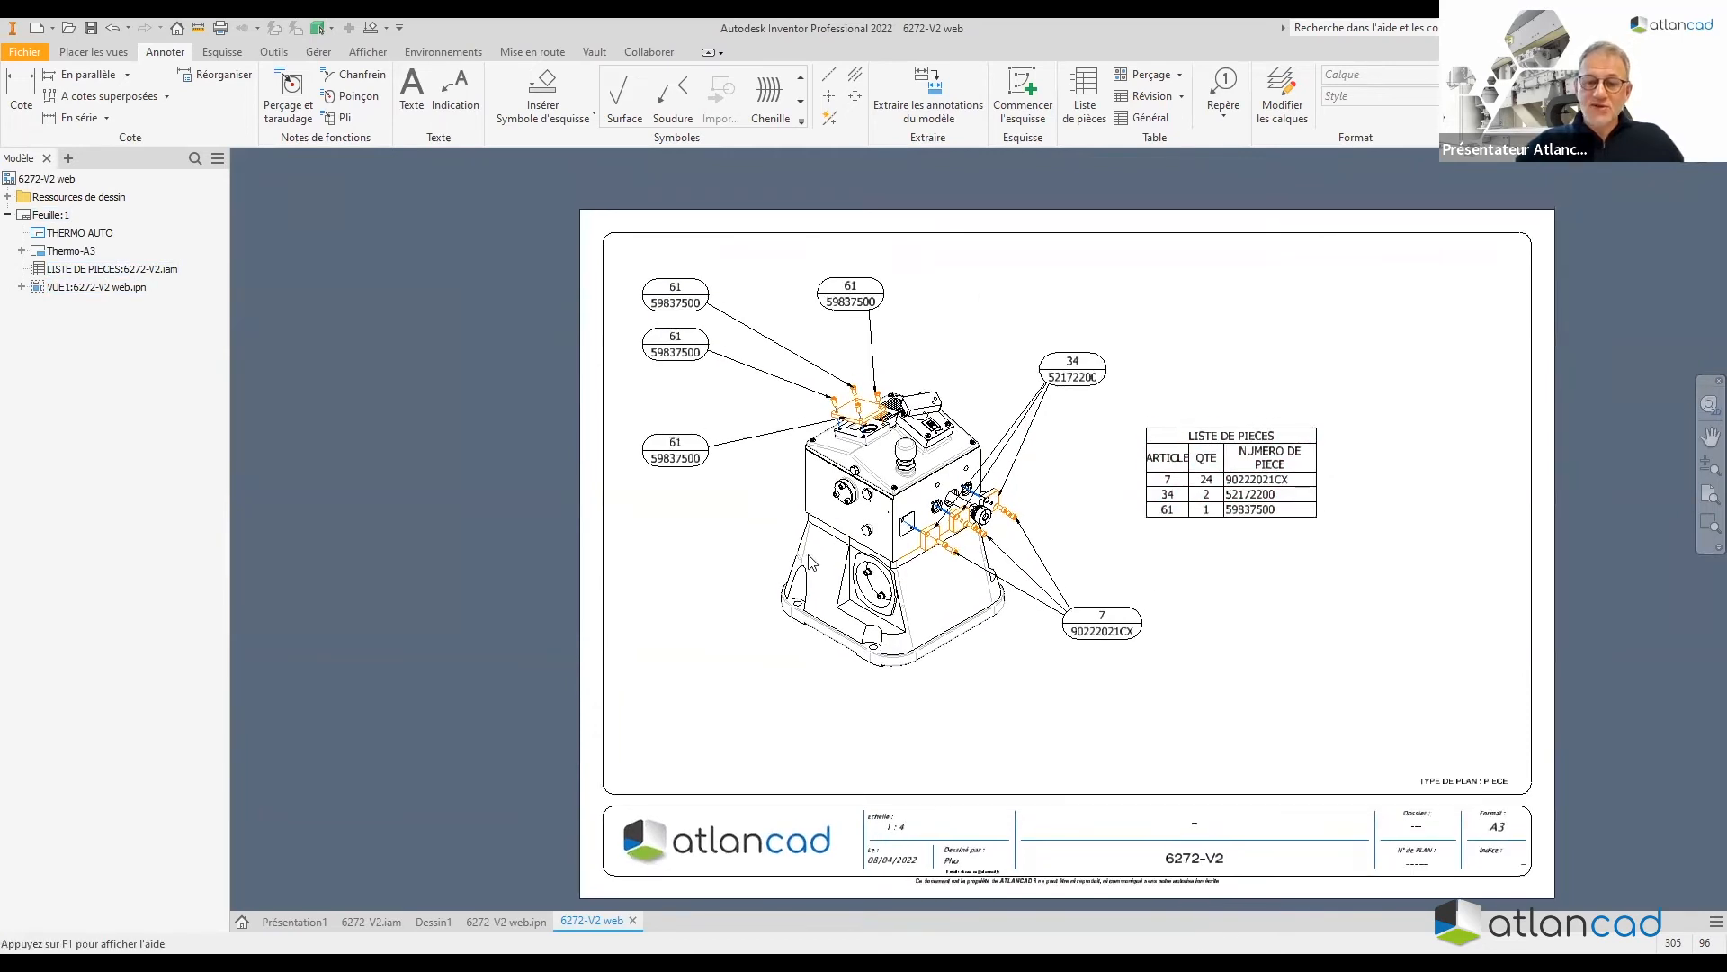
# Finish editing View1 in the 6272-V2 web.ipn presentation and return to the 6272-V2 web drawing
pyautogui.click(504, 921)
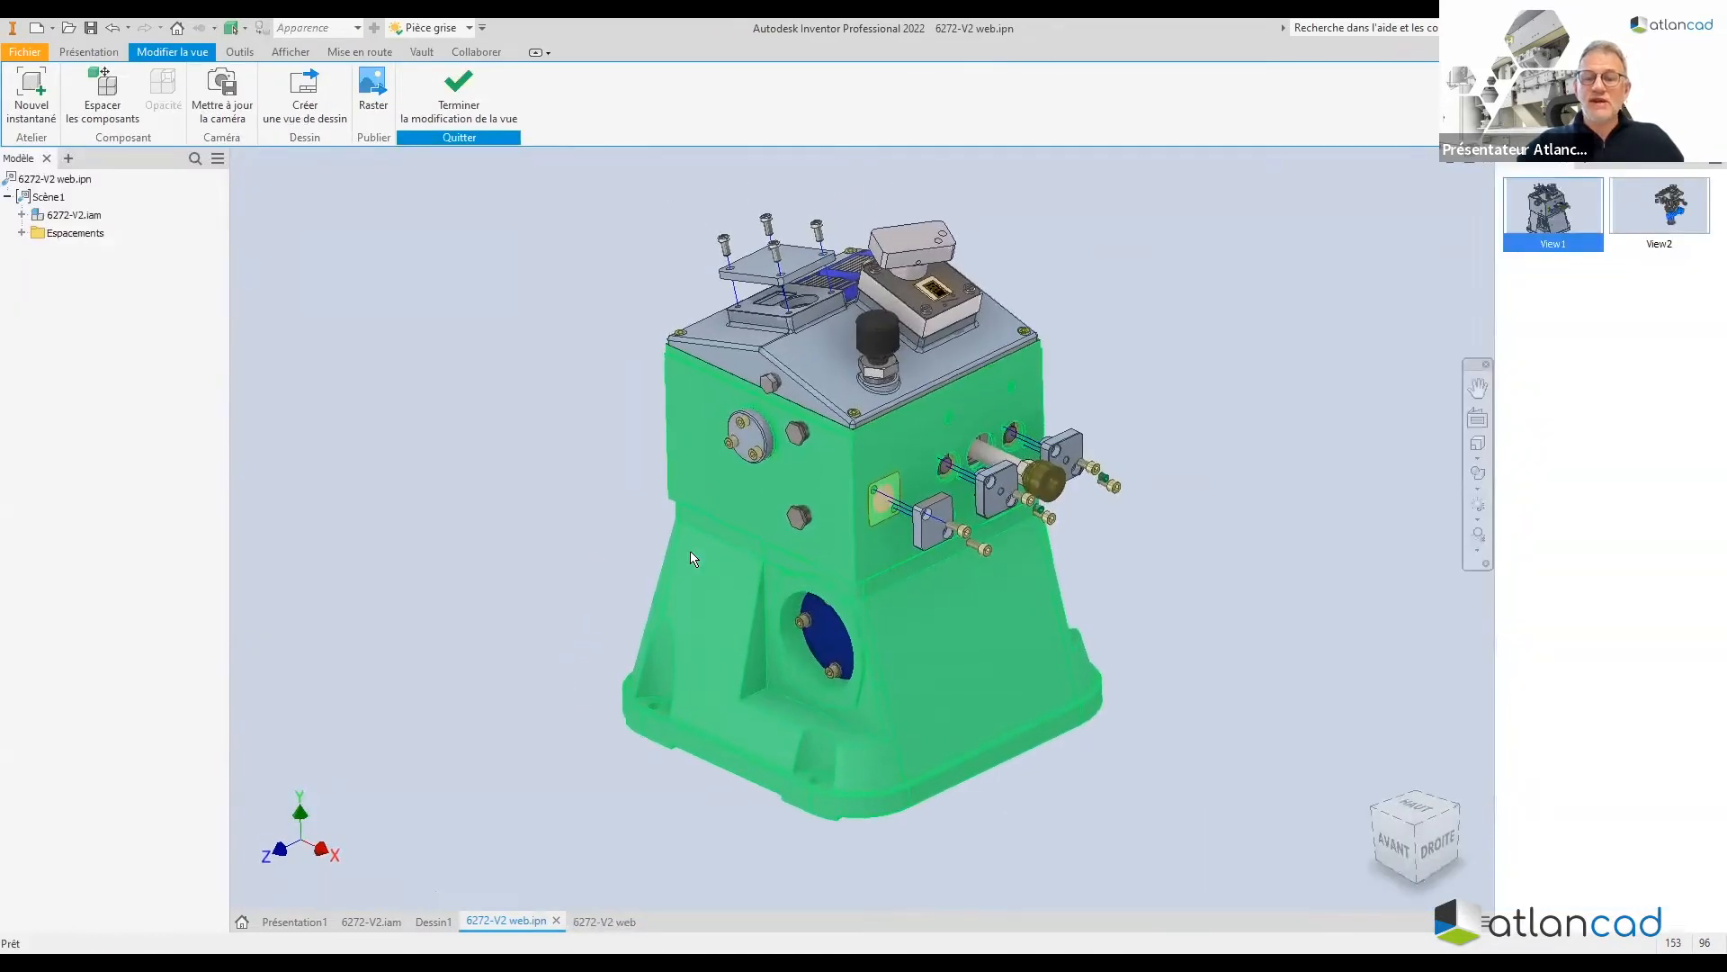
pyautogui.click(459, 90)
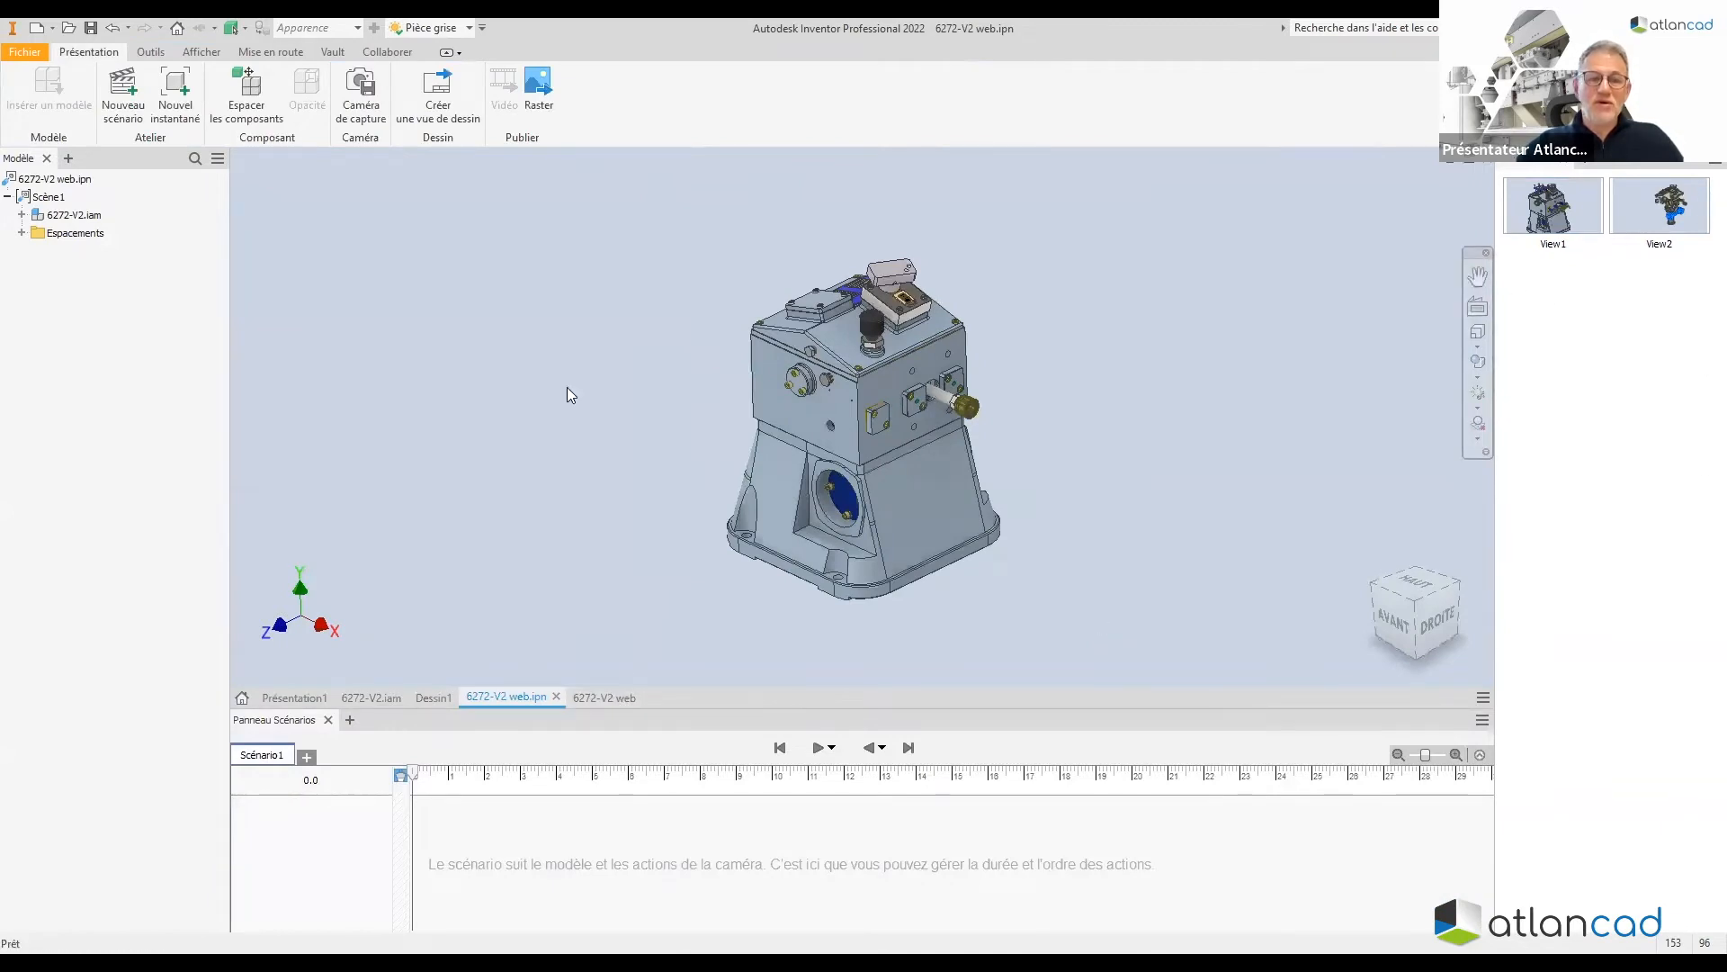
pyautogui.click(620, 698)
# Add a new sheet and place a base view linked to the View2 snapshot at 1:4 in its upper left area
pyautogui.rightClick(1238, 596)
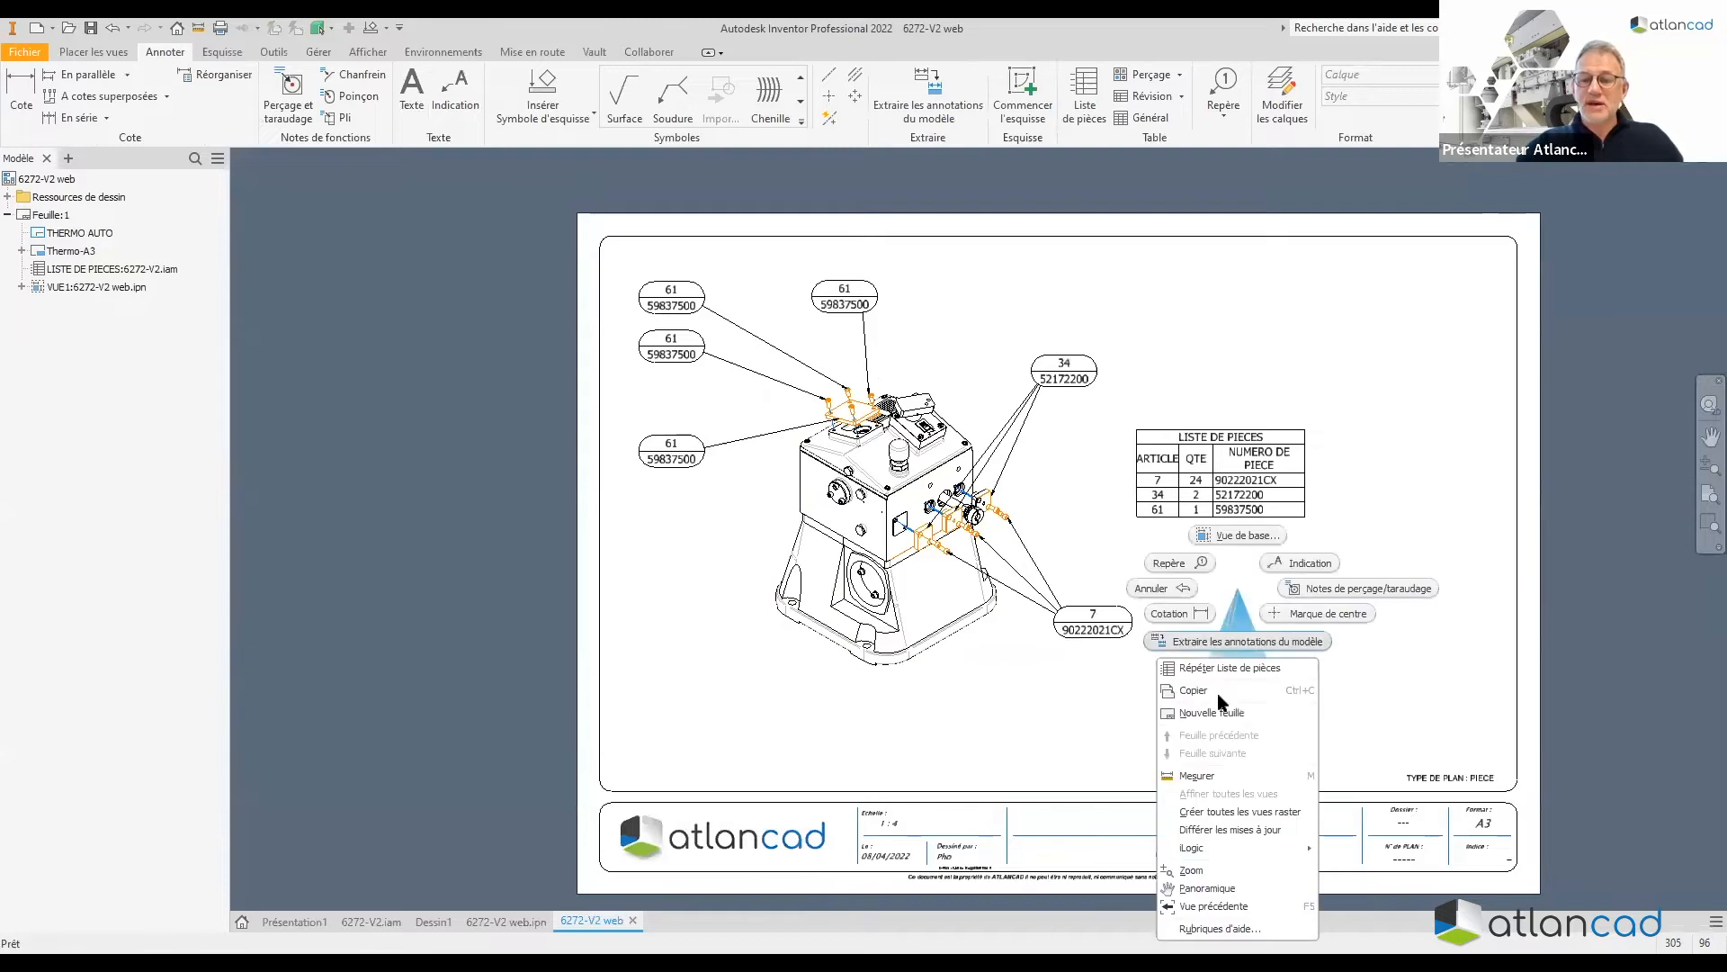
pyautogui.click(1208, 715)
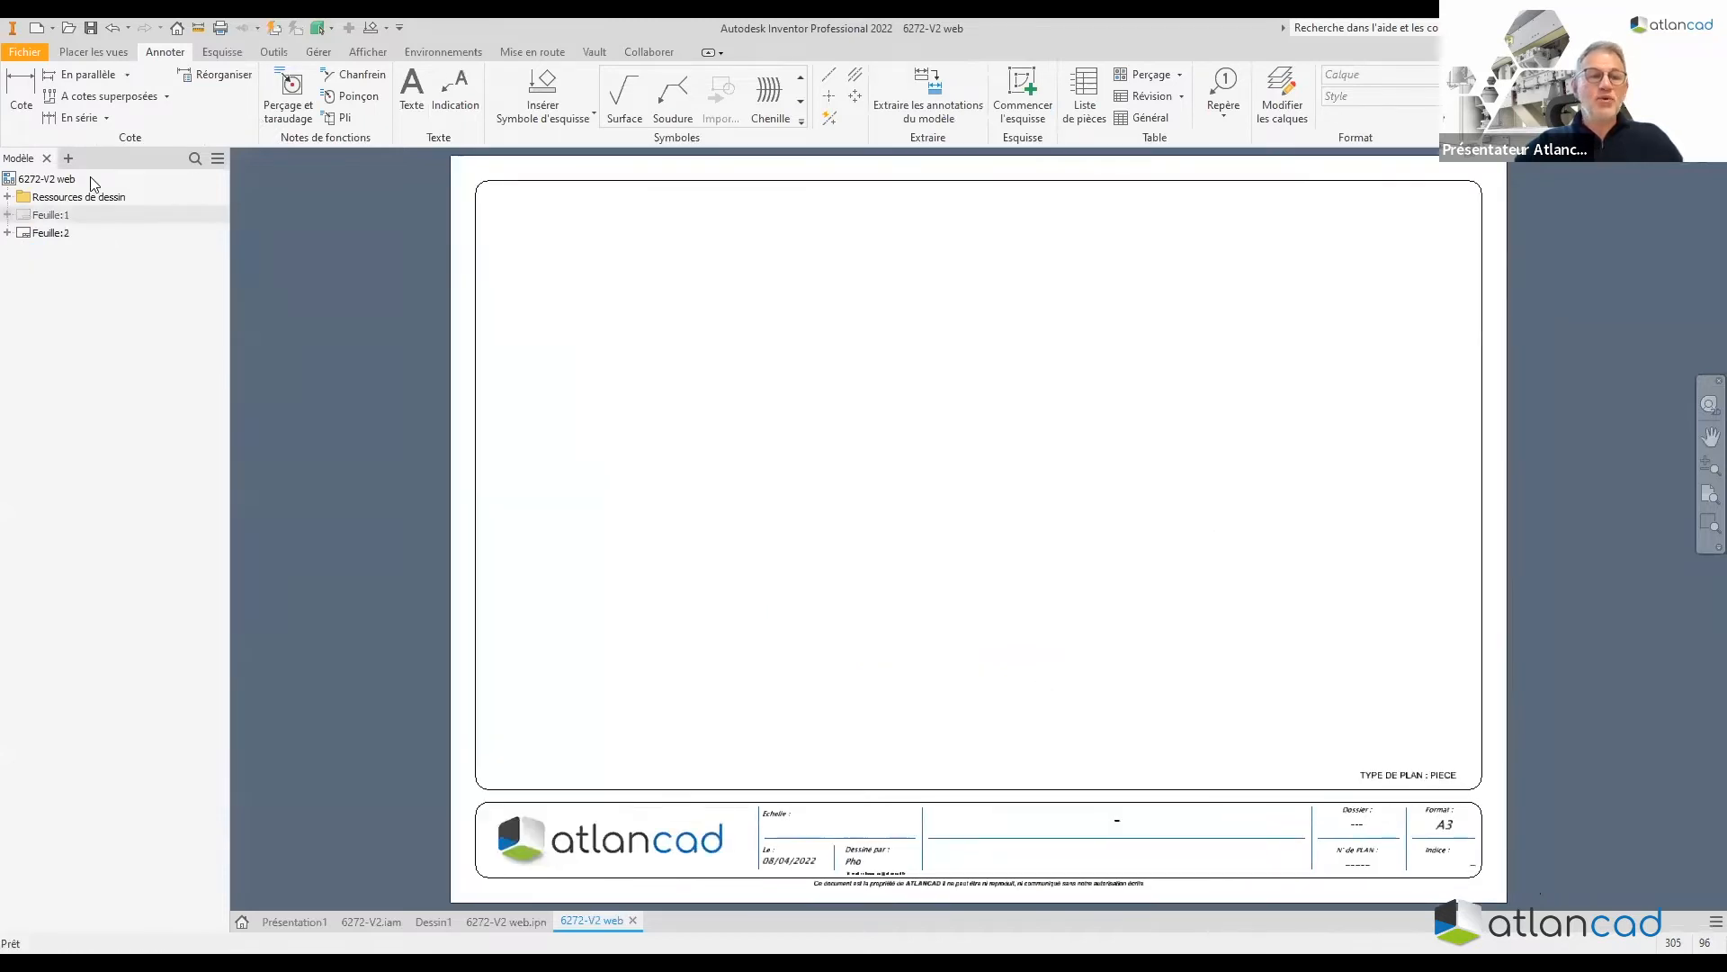
pyautogui.click(81, 51)
pyautogui.click(20, 86)
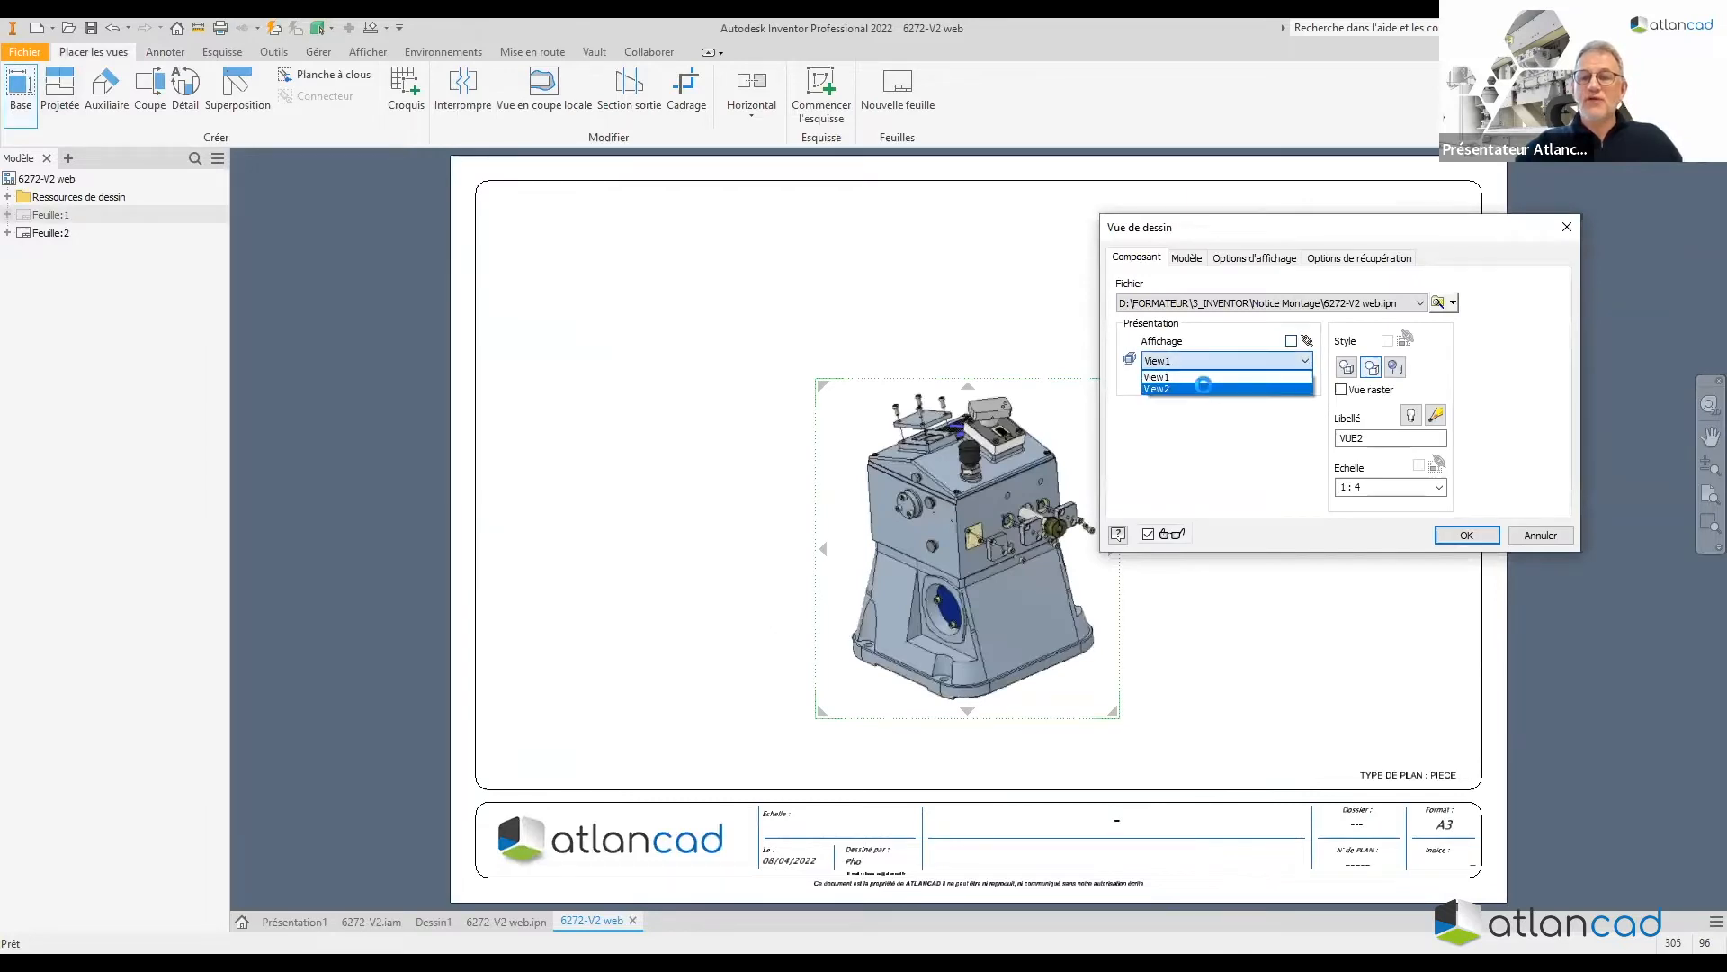
pyautogui.click(1231, 378)
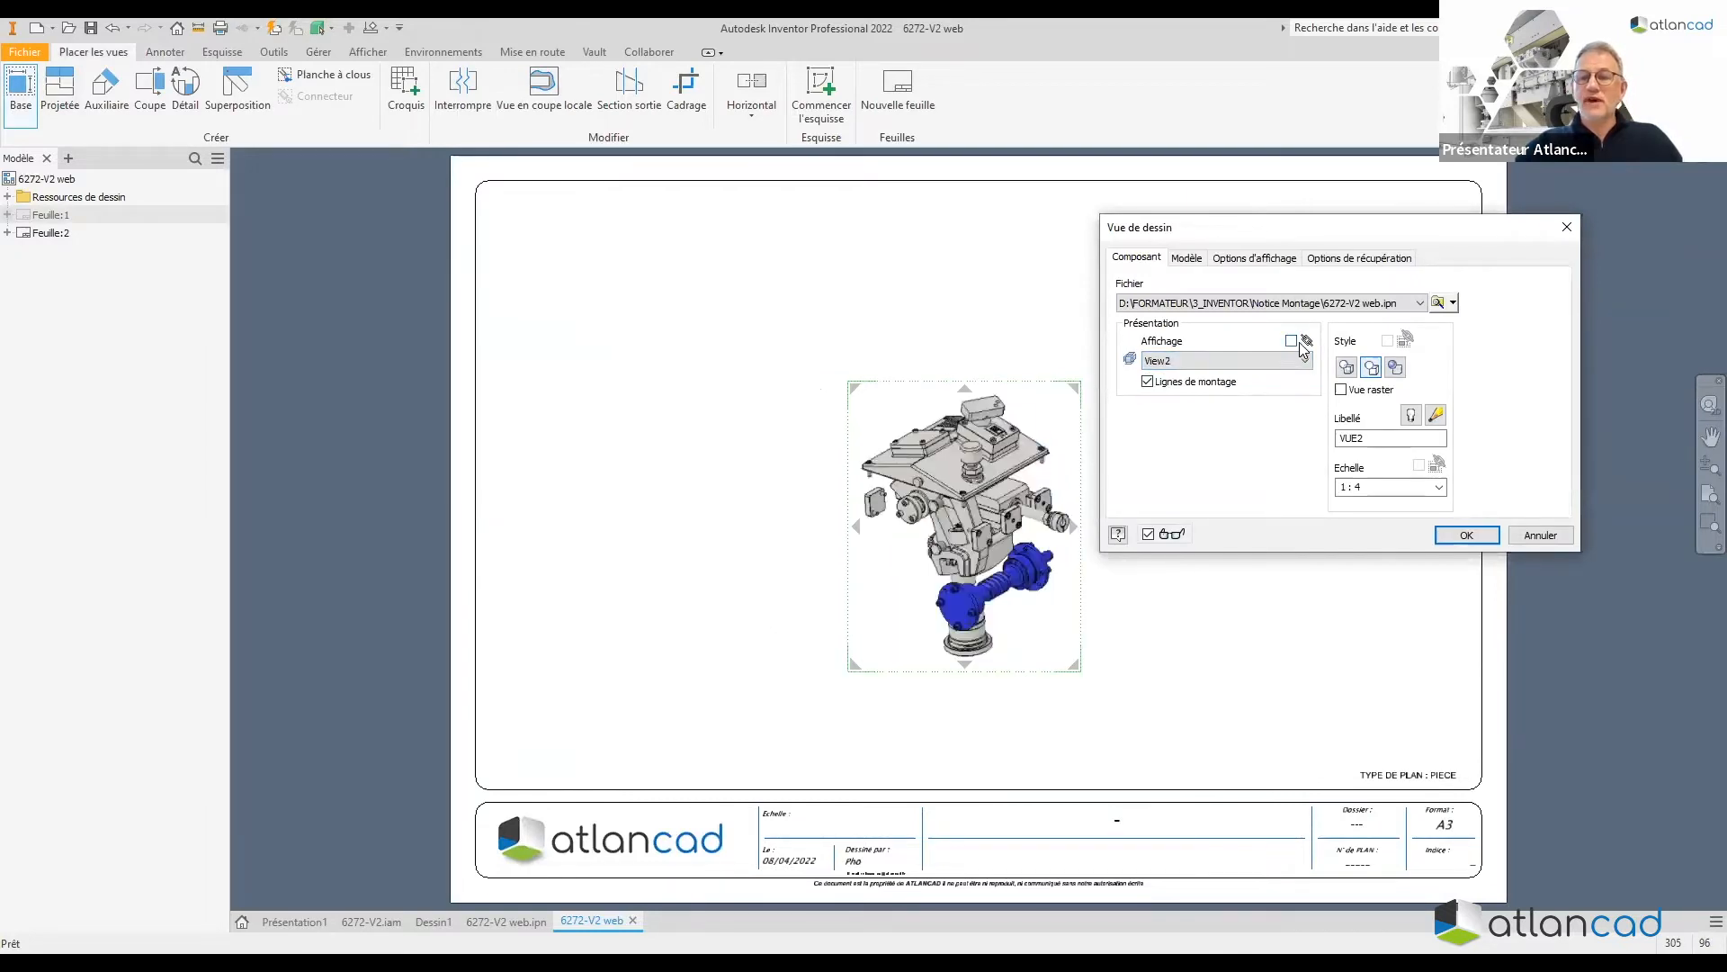
pyautogui.click(1466, 536)
pyautogui.moveTo(954, 402)
pyautogui.mouseDown()
pyautogui.moveTo(771, 297)
pyautogui.moveTo(710, 288)
pyautogui.mouseUp()
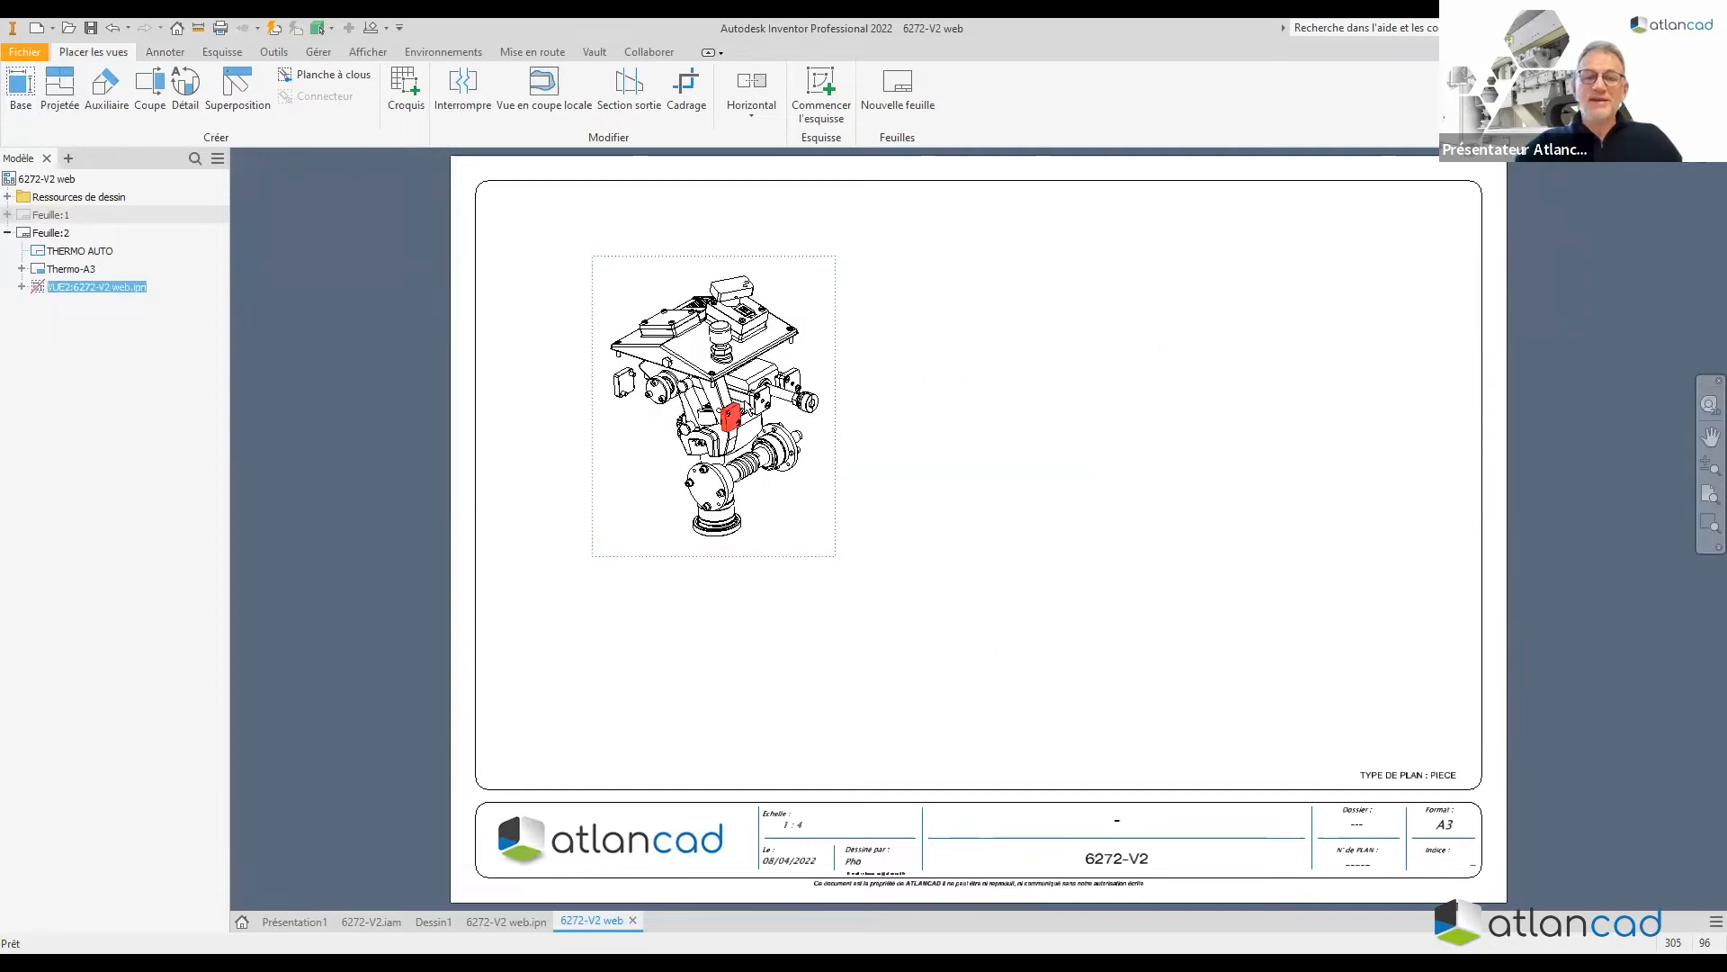
# Set the View2 drawing view's style to shaded
pyautogui.doubleClick(812, 496)
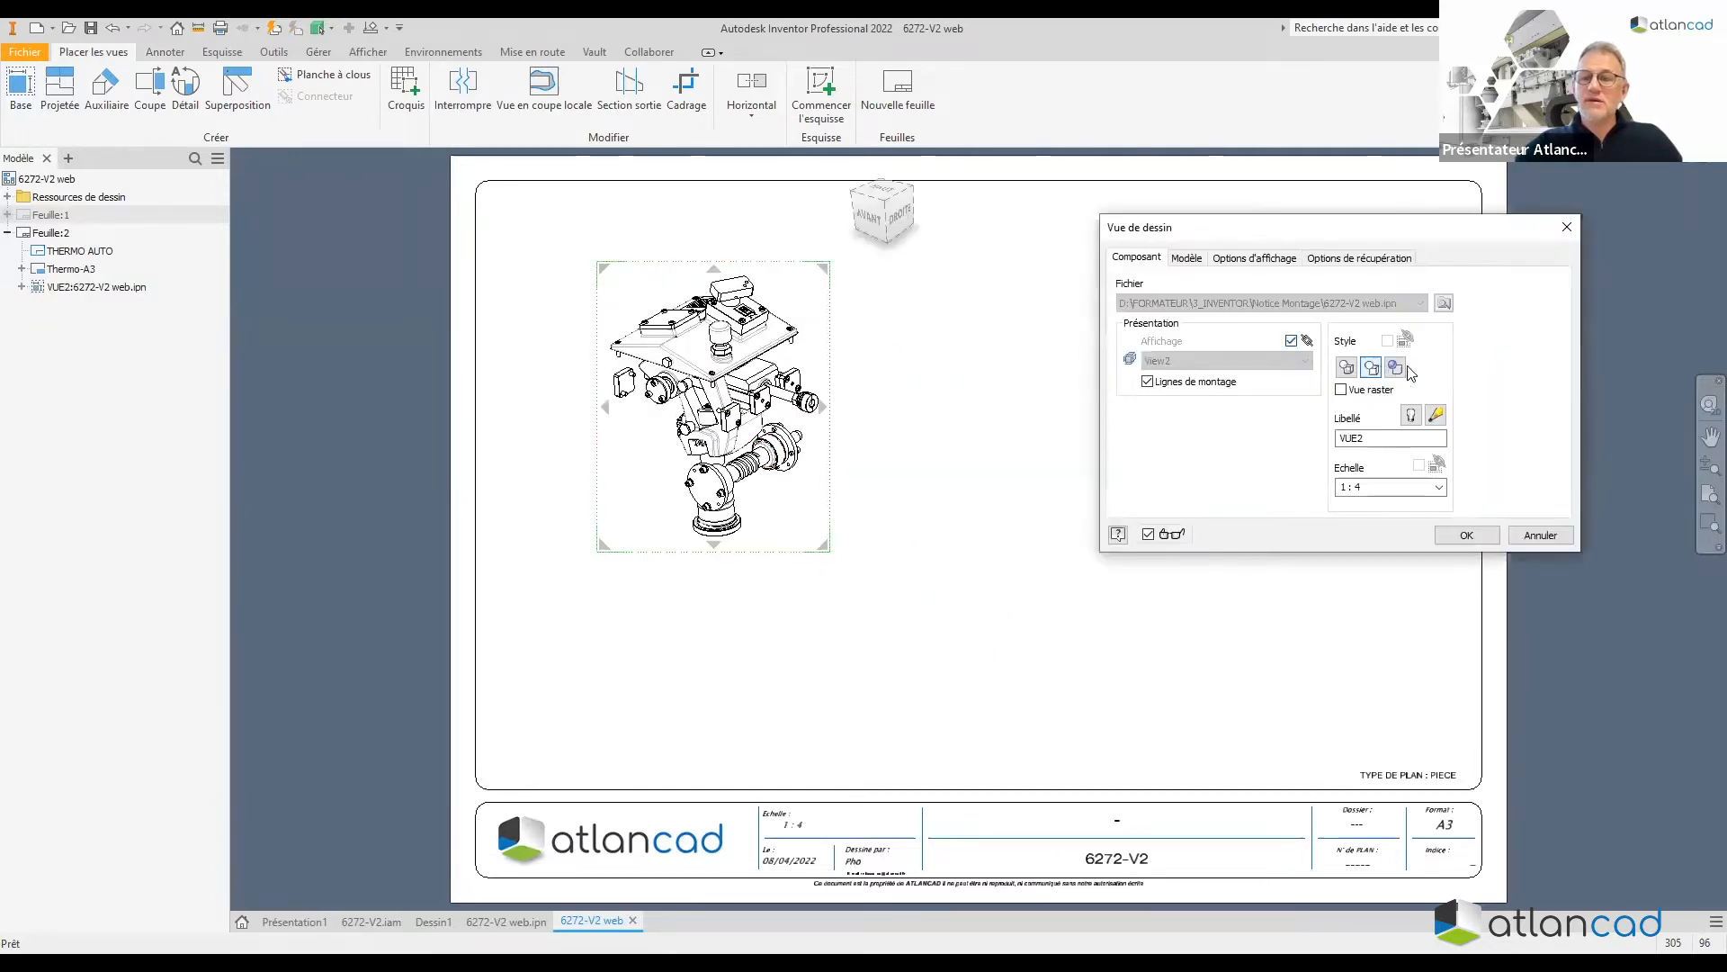
pyautogui.click(1465, 535)
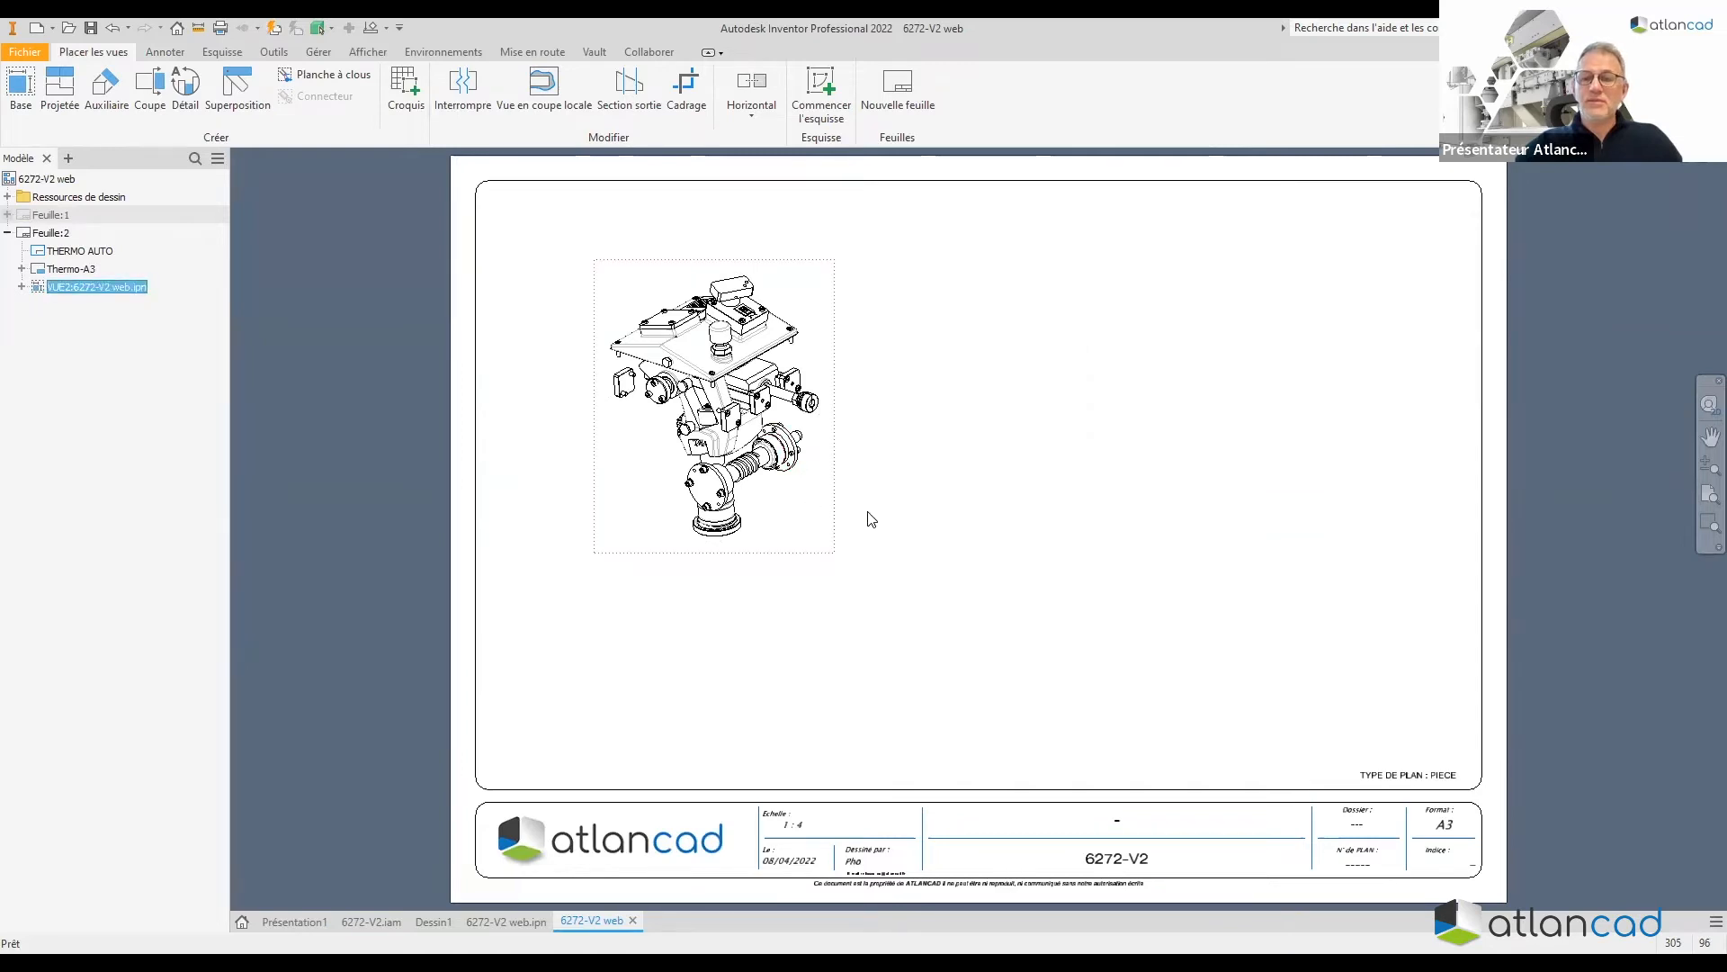
pyautogui.doubleClick(870, 519)
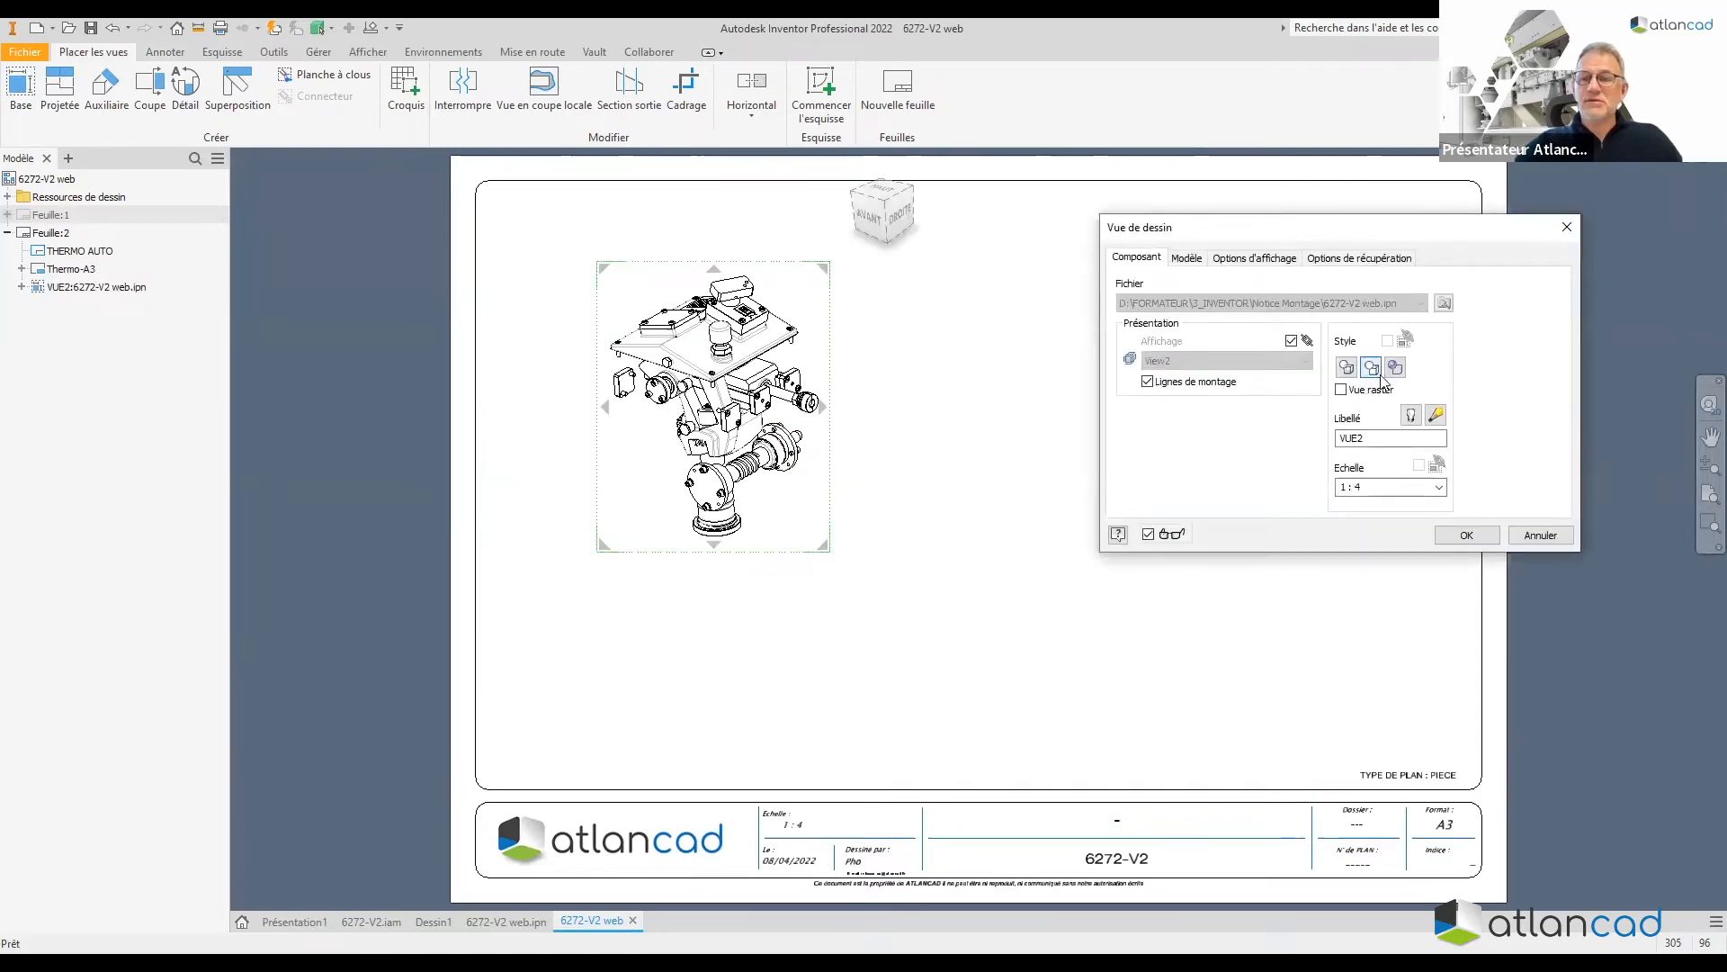
pyautogui.click(1466, 536)
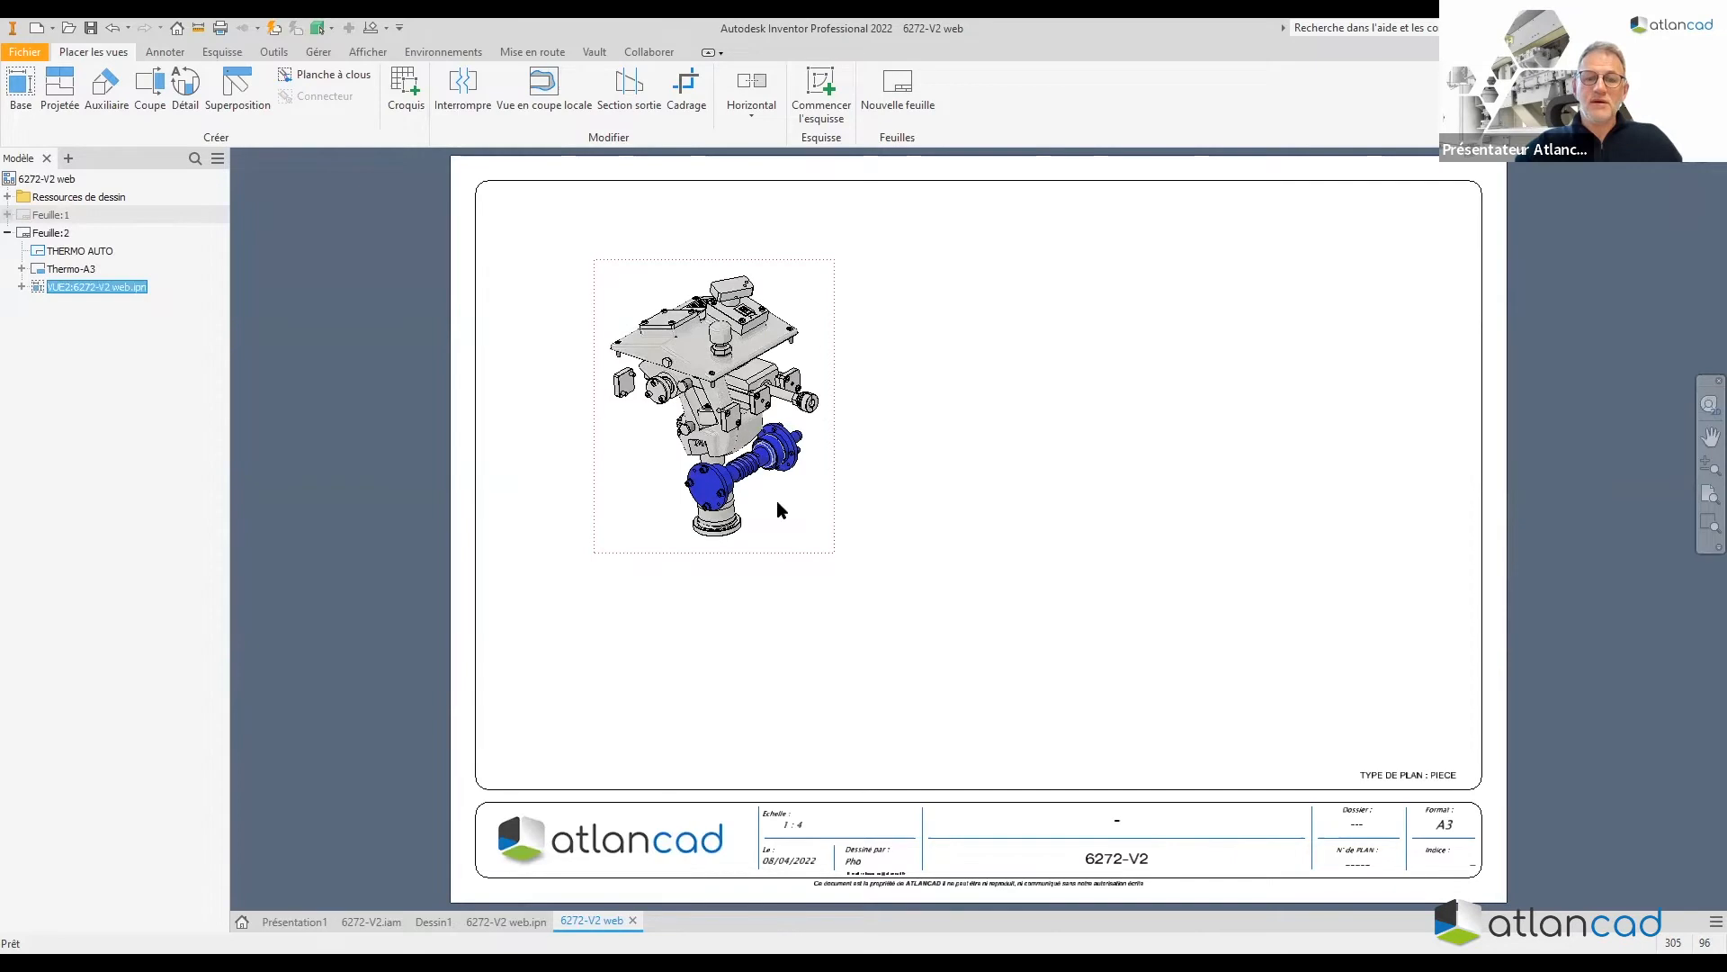
# Set the shaded view's scale to 1:2 and reposition it inside the sheet's border
pyautogui.doubleClick(826, 554)
pyautogui.press('Up')
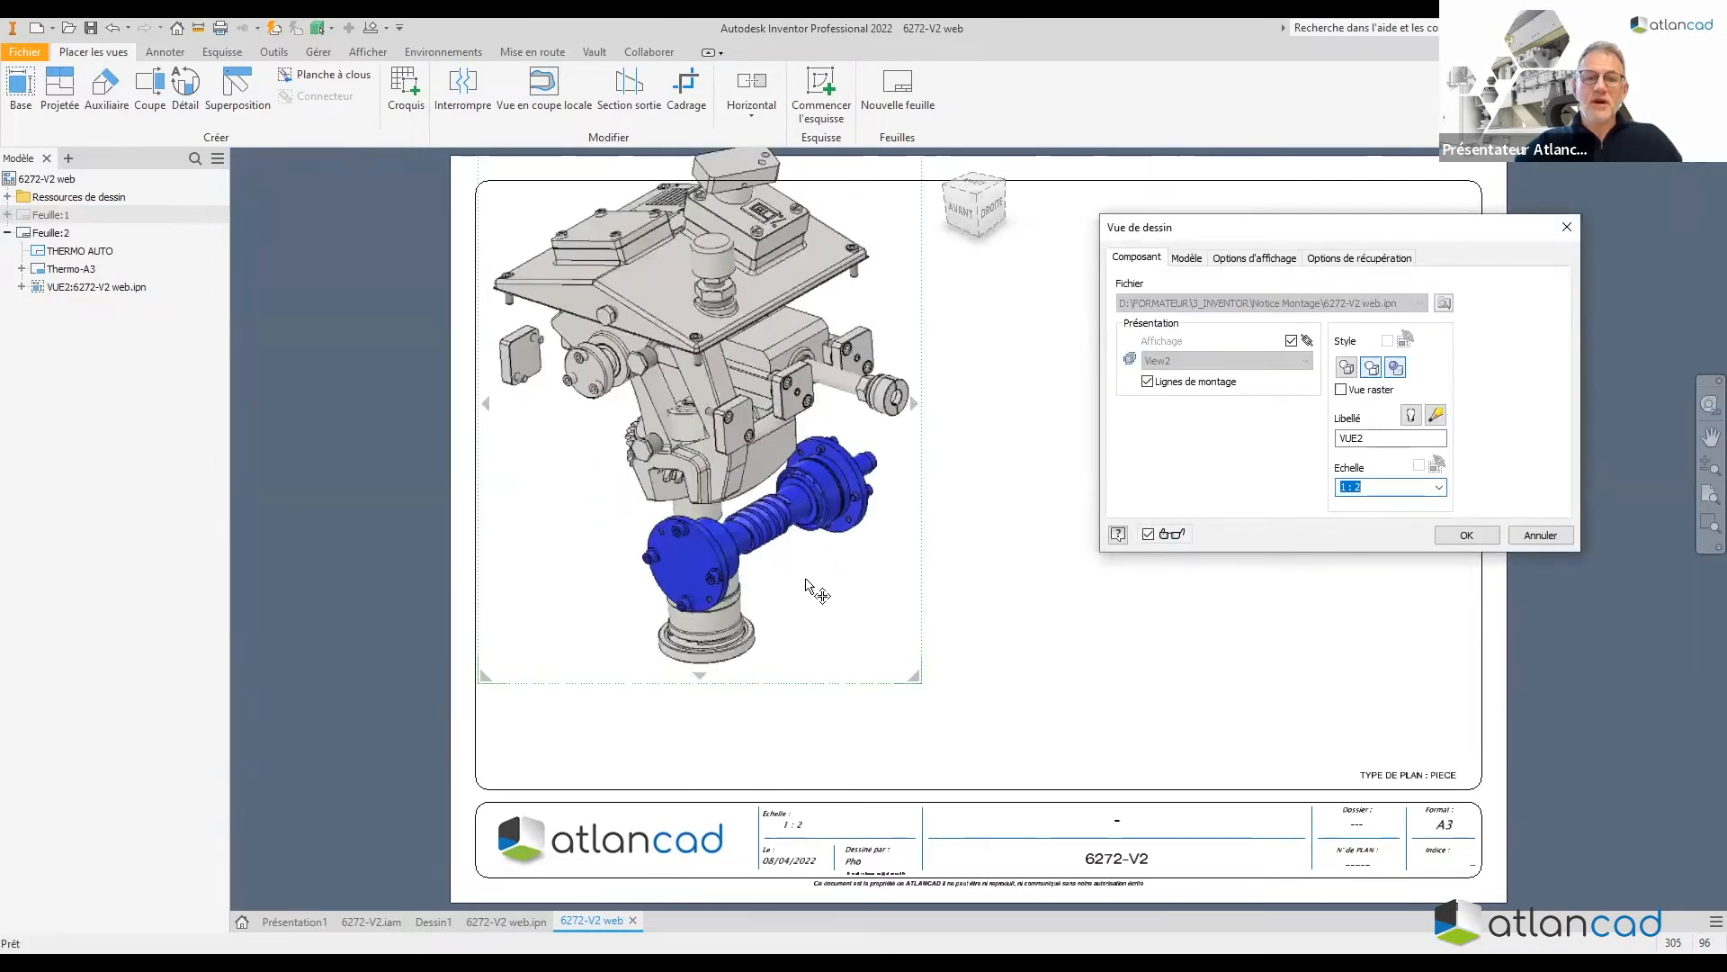
pyautogui.click(1467, 537)
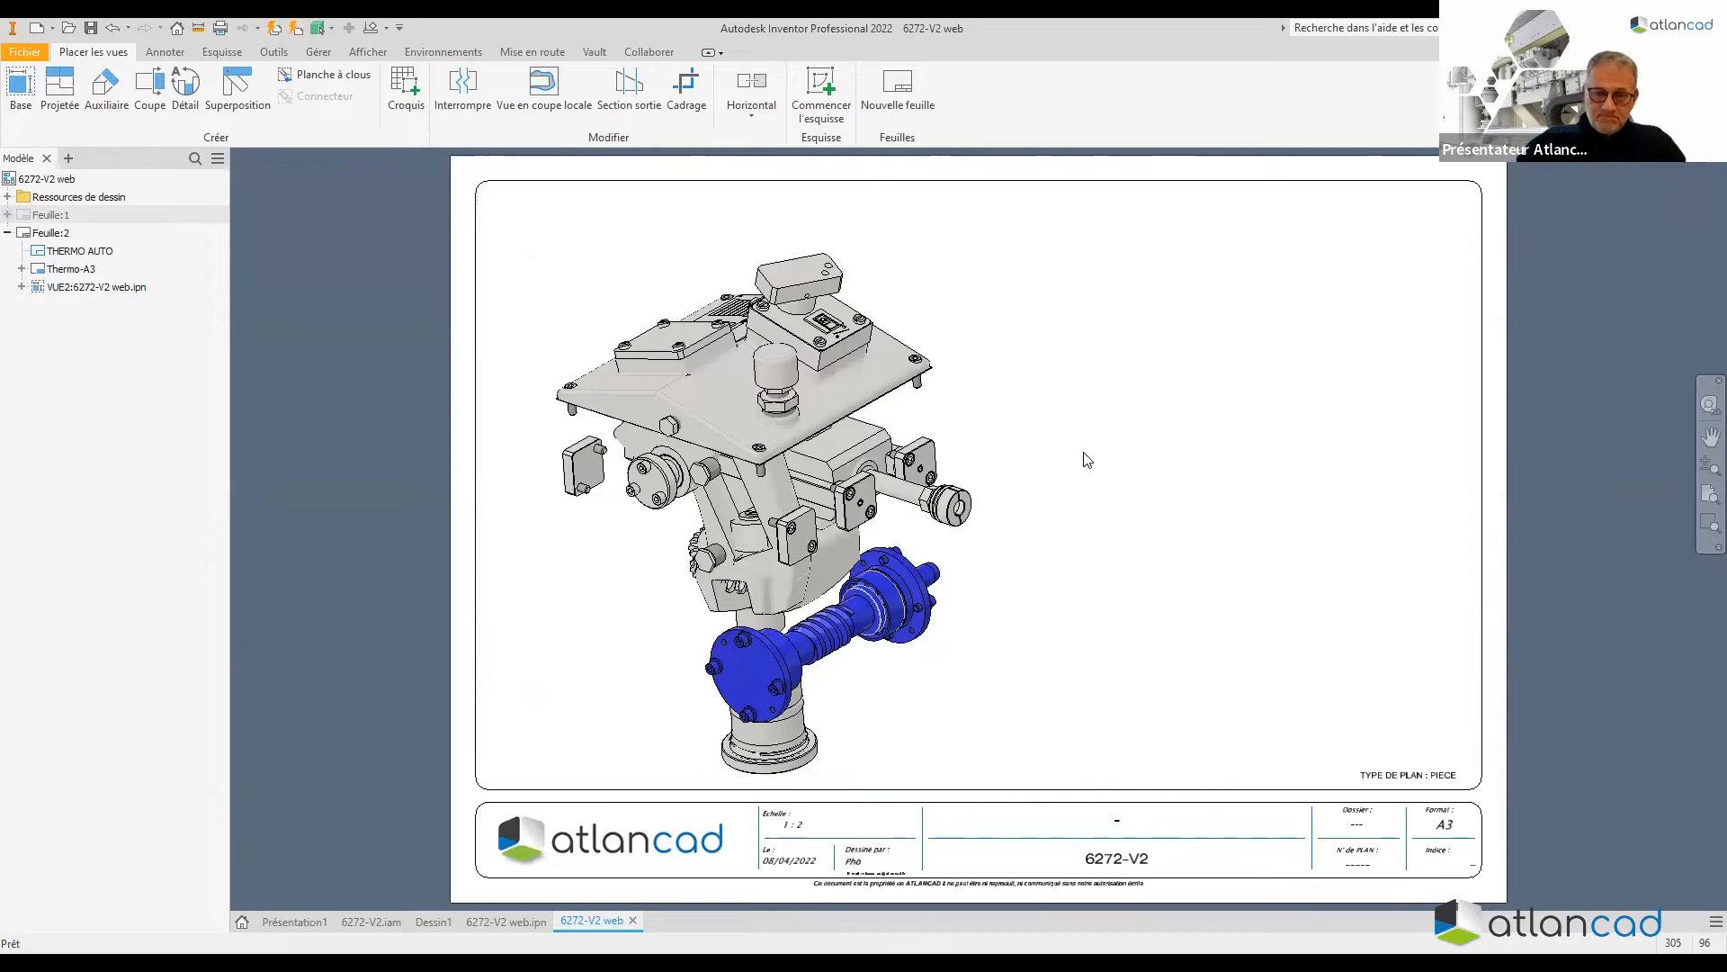
# Switch to the 6272-V2 web.ipn presentation and hide the outer housing marked EV-2
pyautogui.scroll(-1, 598, 767)
pyautogui.moveTo(911, 464); pyautogui.dragTo(910, 541, button='middle')
pyautogui.scroll(-1, 911, 541)
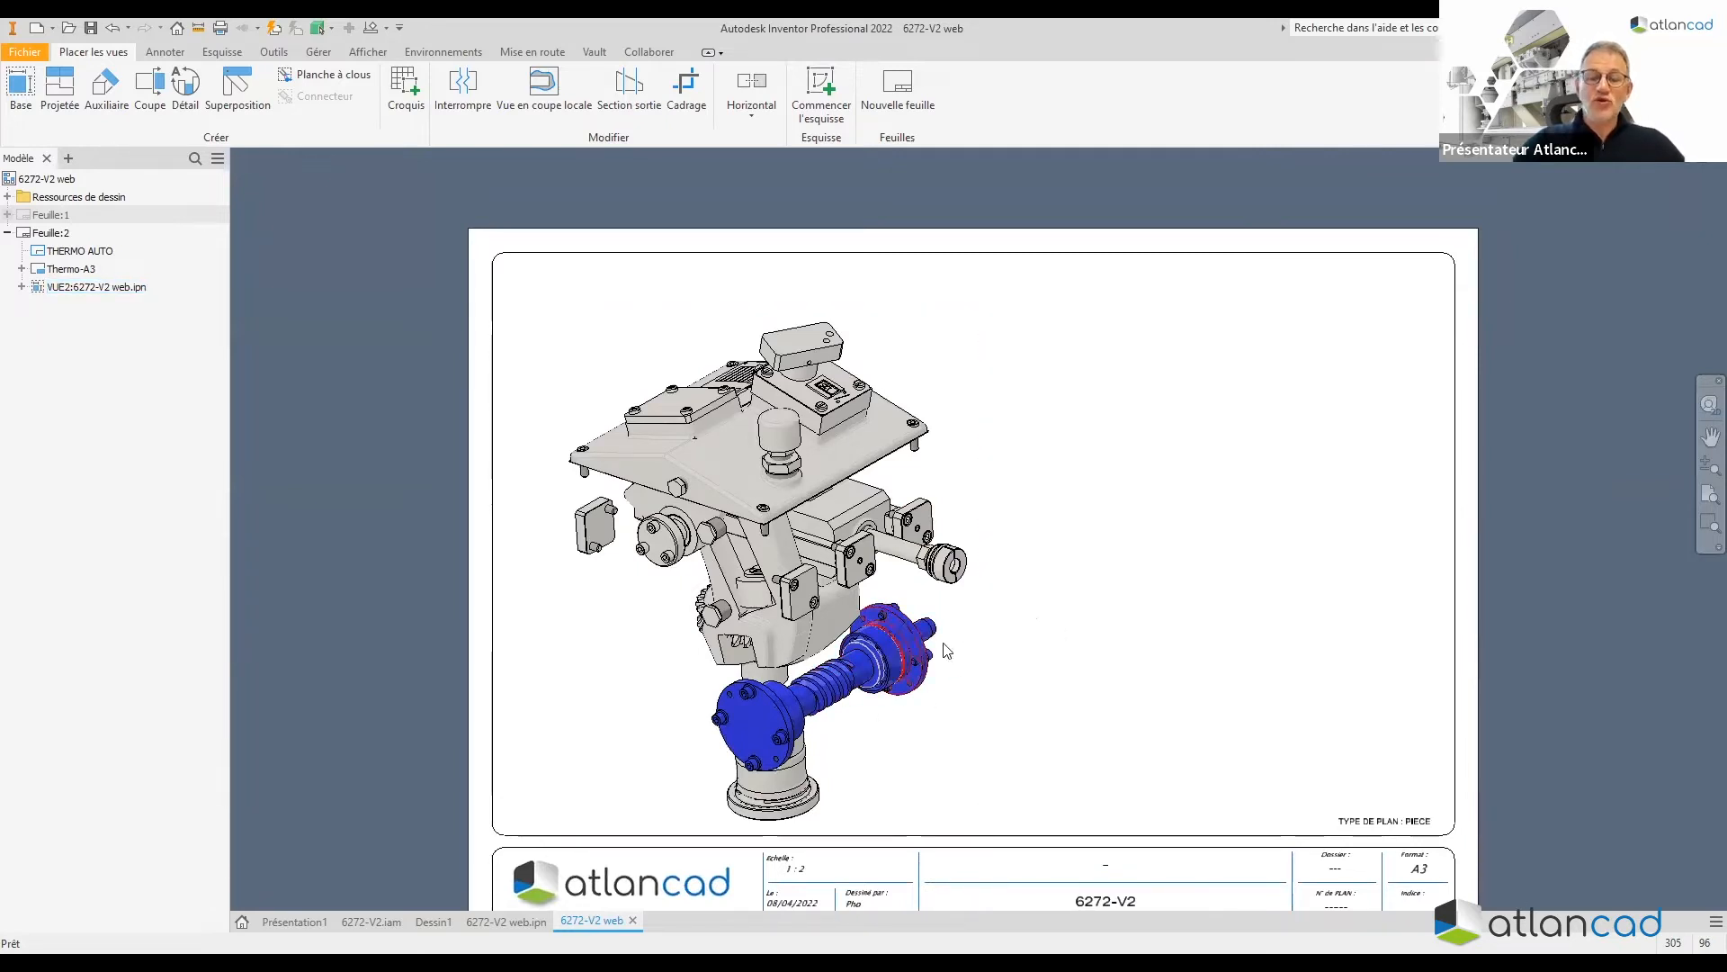
pyautogui.scroll(-2, 1071, 585)
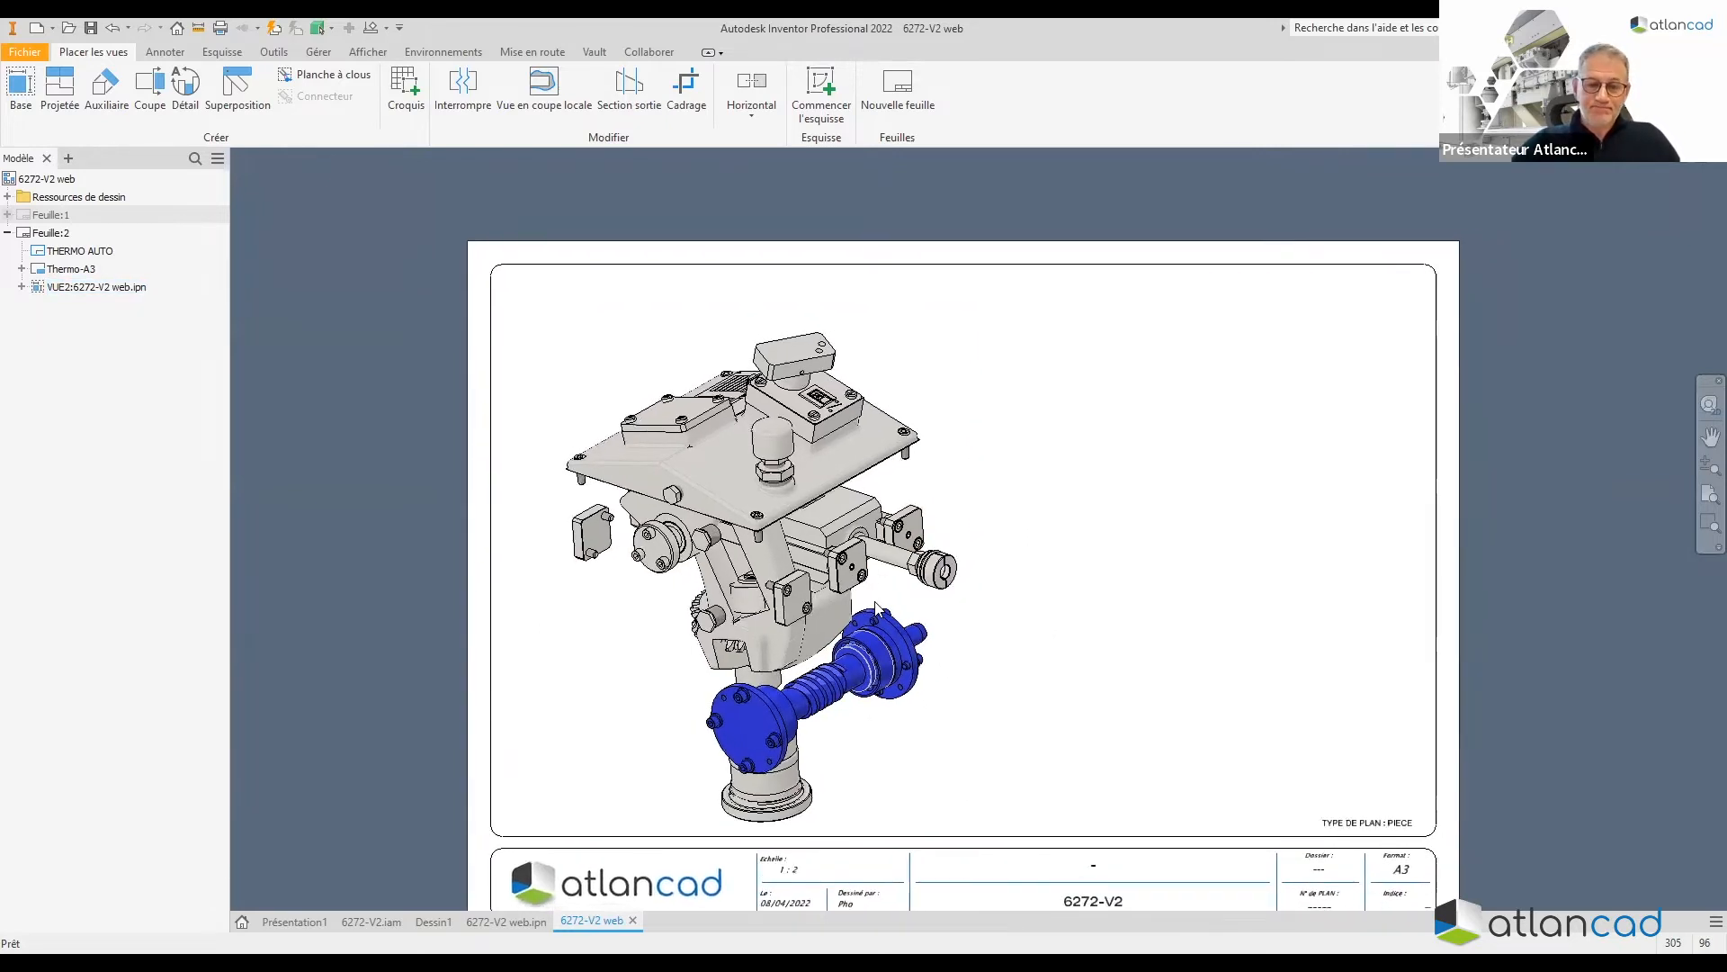
pyautogui.click(520, 920)
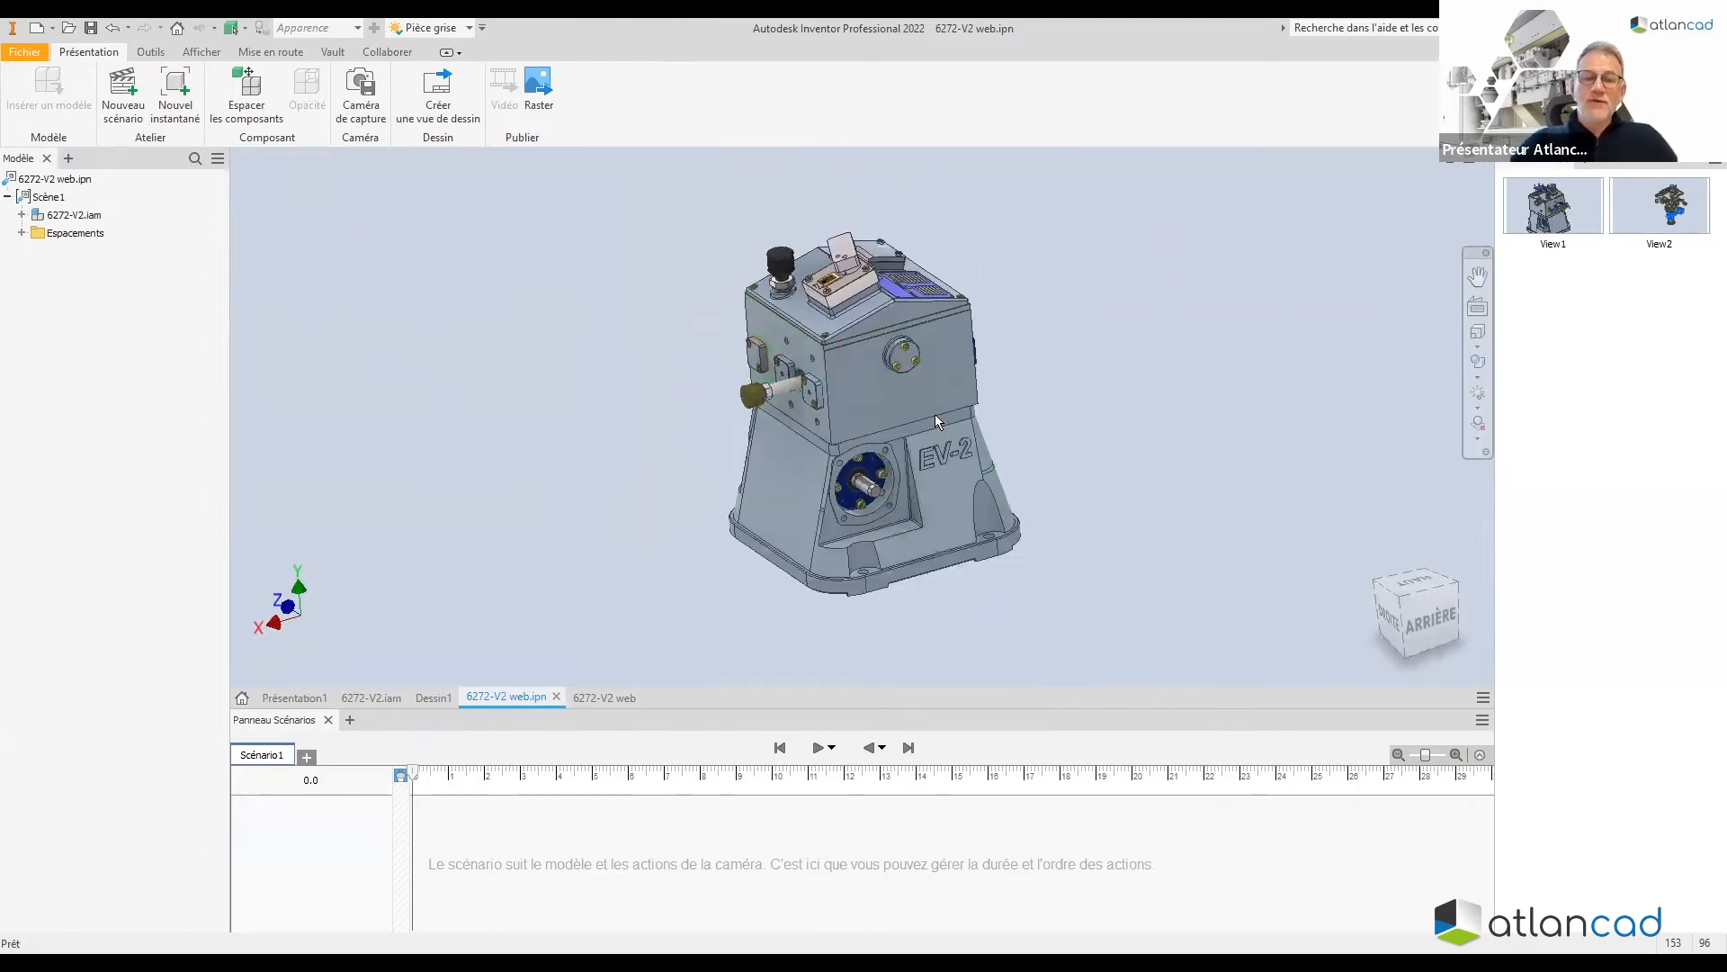
pyautogui.rightClick(906, 412)
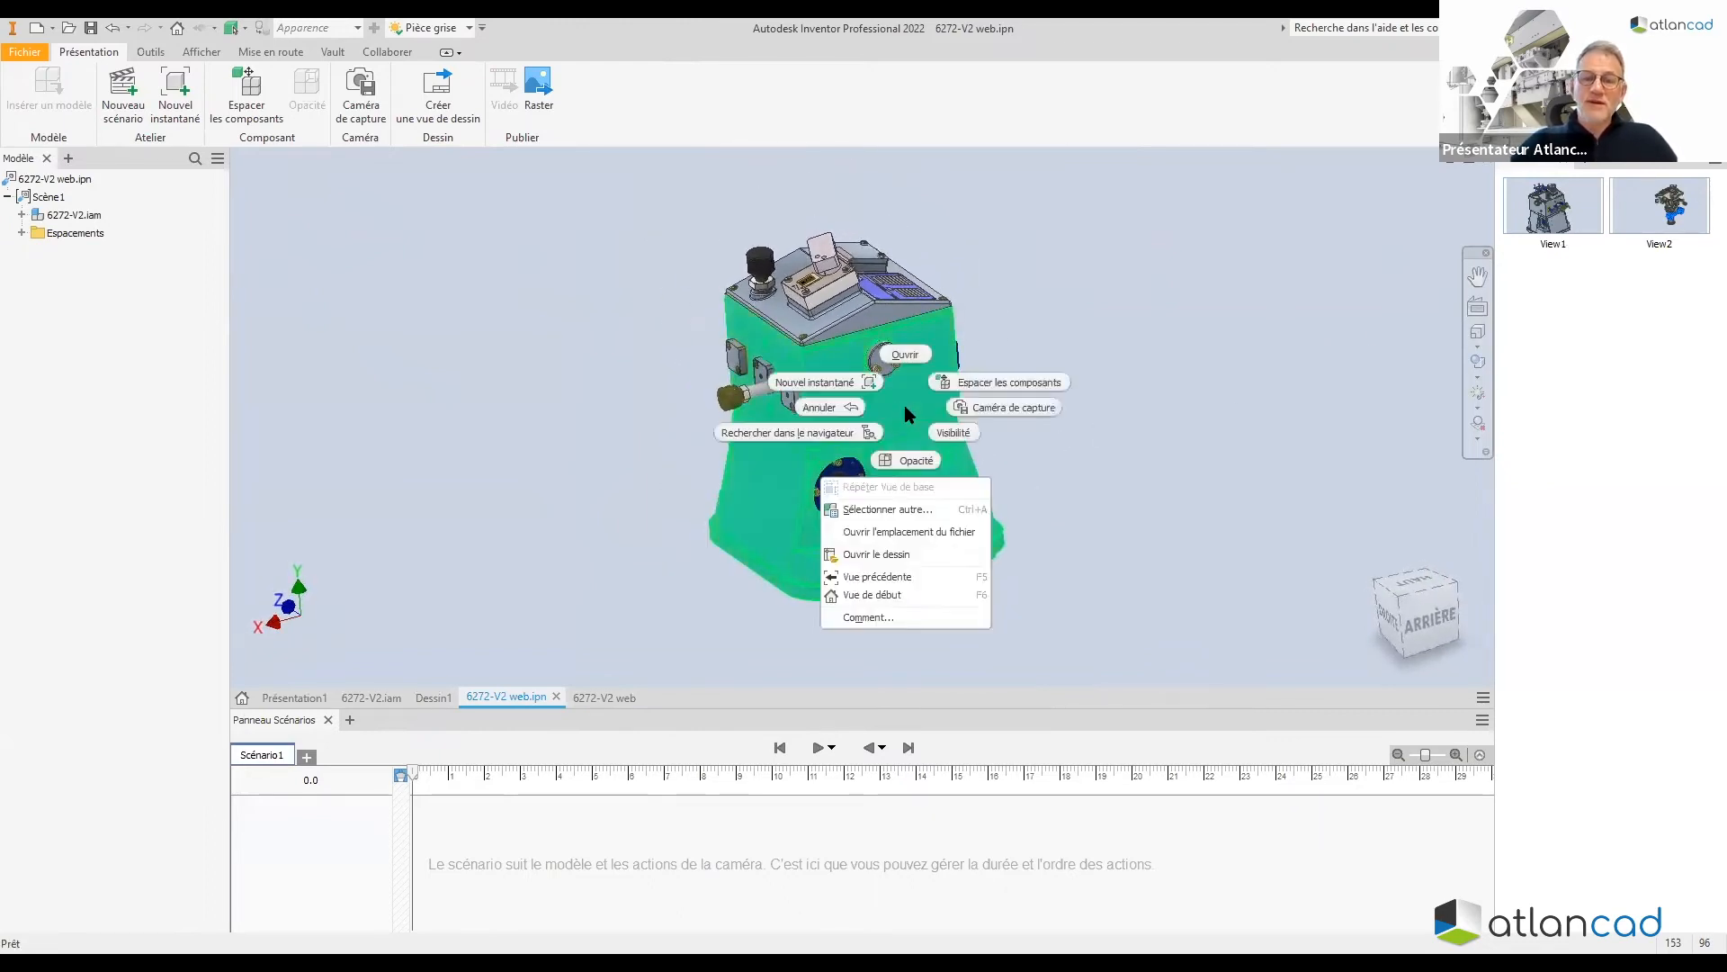
pyautogui.click(954, 433)
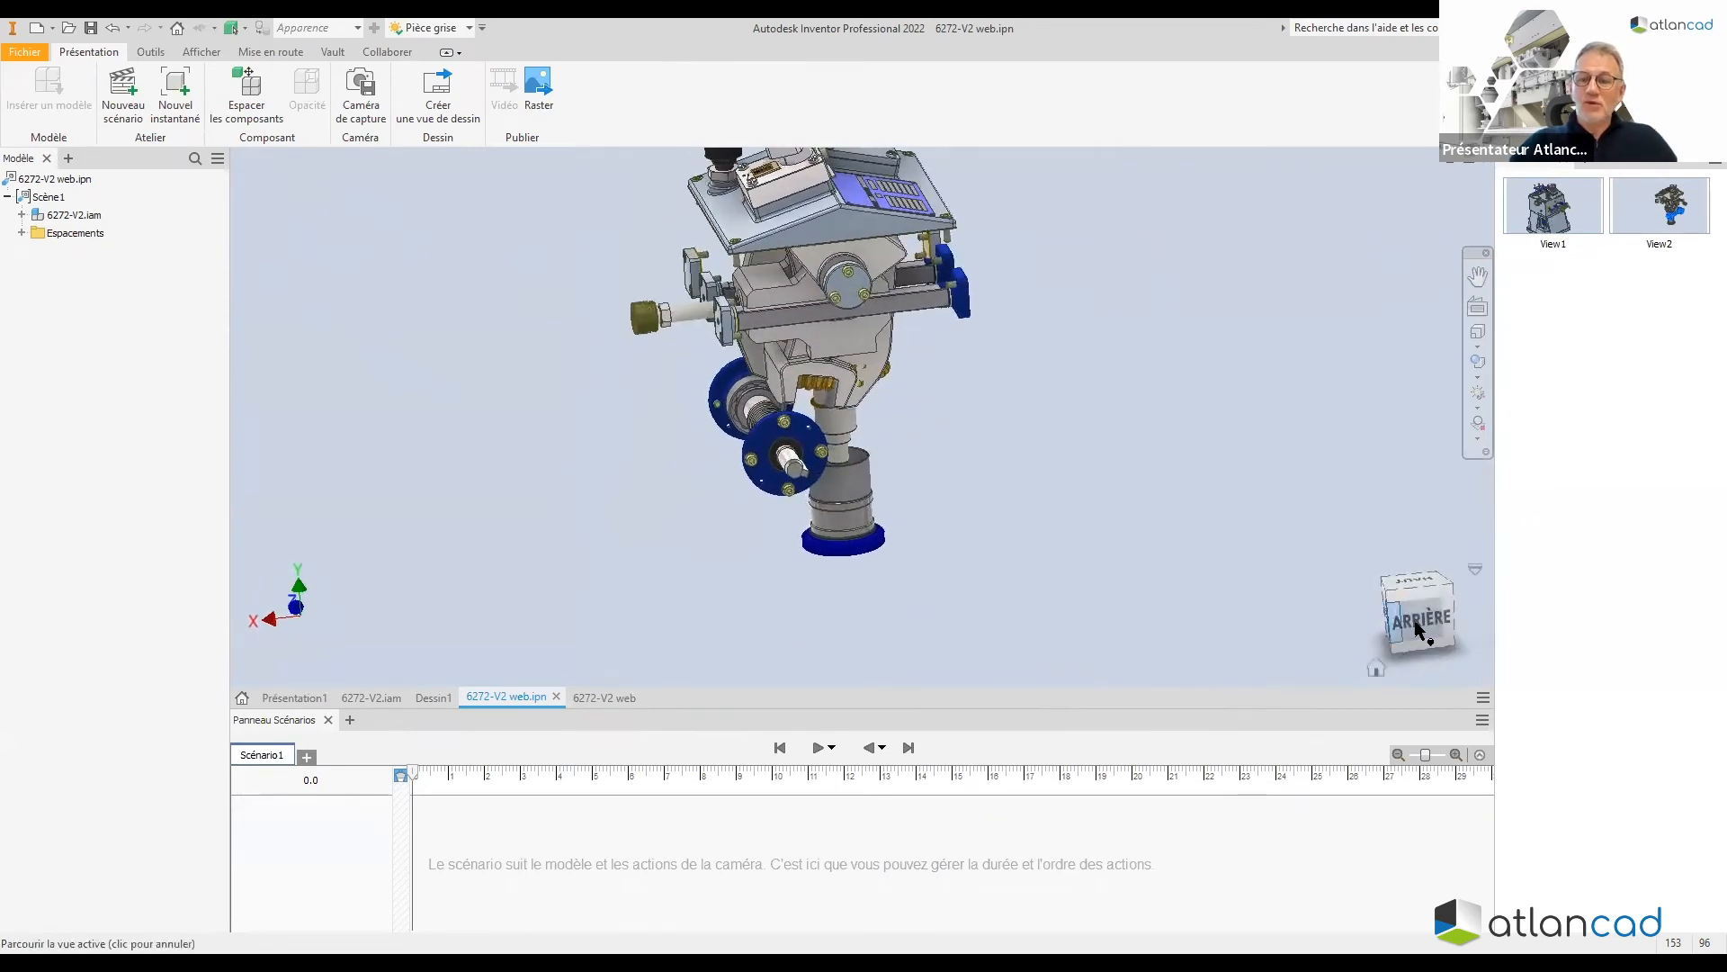
# Lower the opacity of the central body, its slide arm and the lower column until they are nearly see-through
pyautogui.moveTo(1030, 627); pyautogui.dragTo(799, 236)
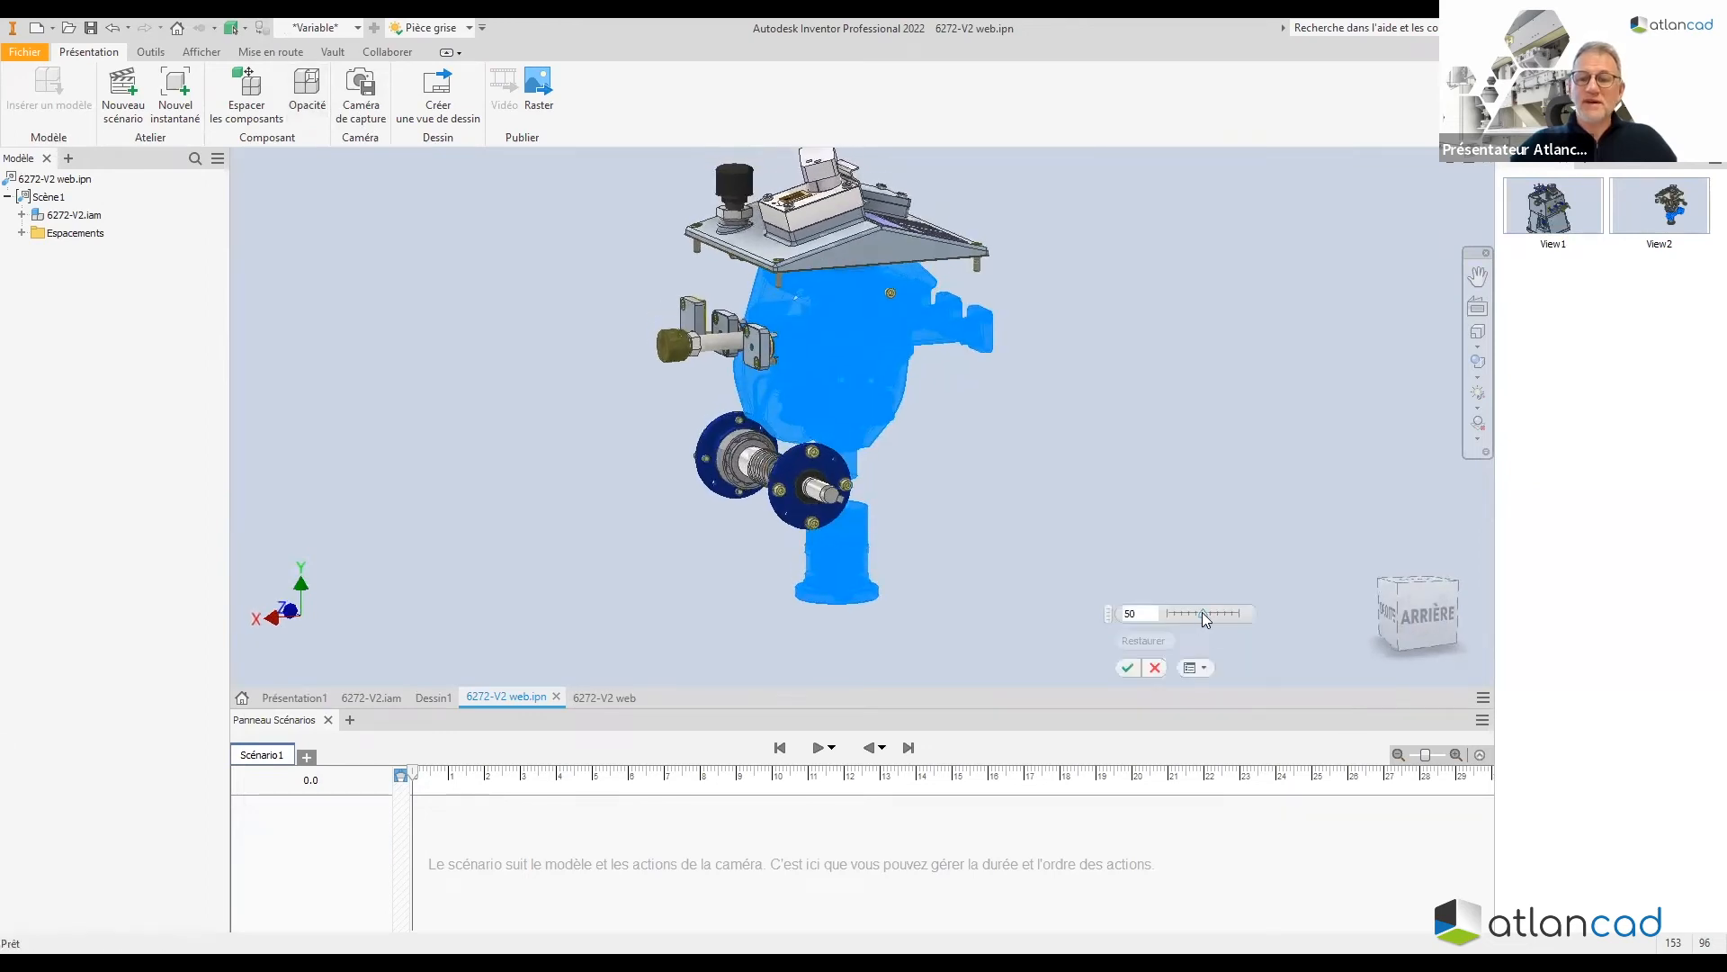
pyautogui.moveTo(1201, 616); pyautogui.dragTo(1214, 614)
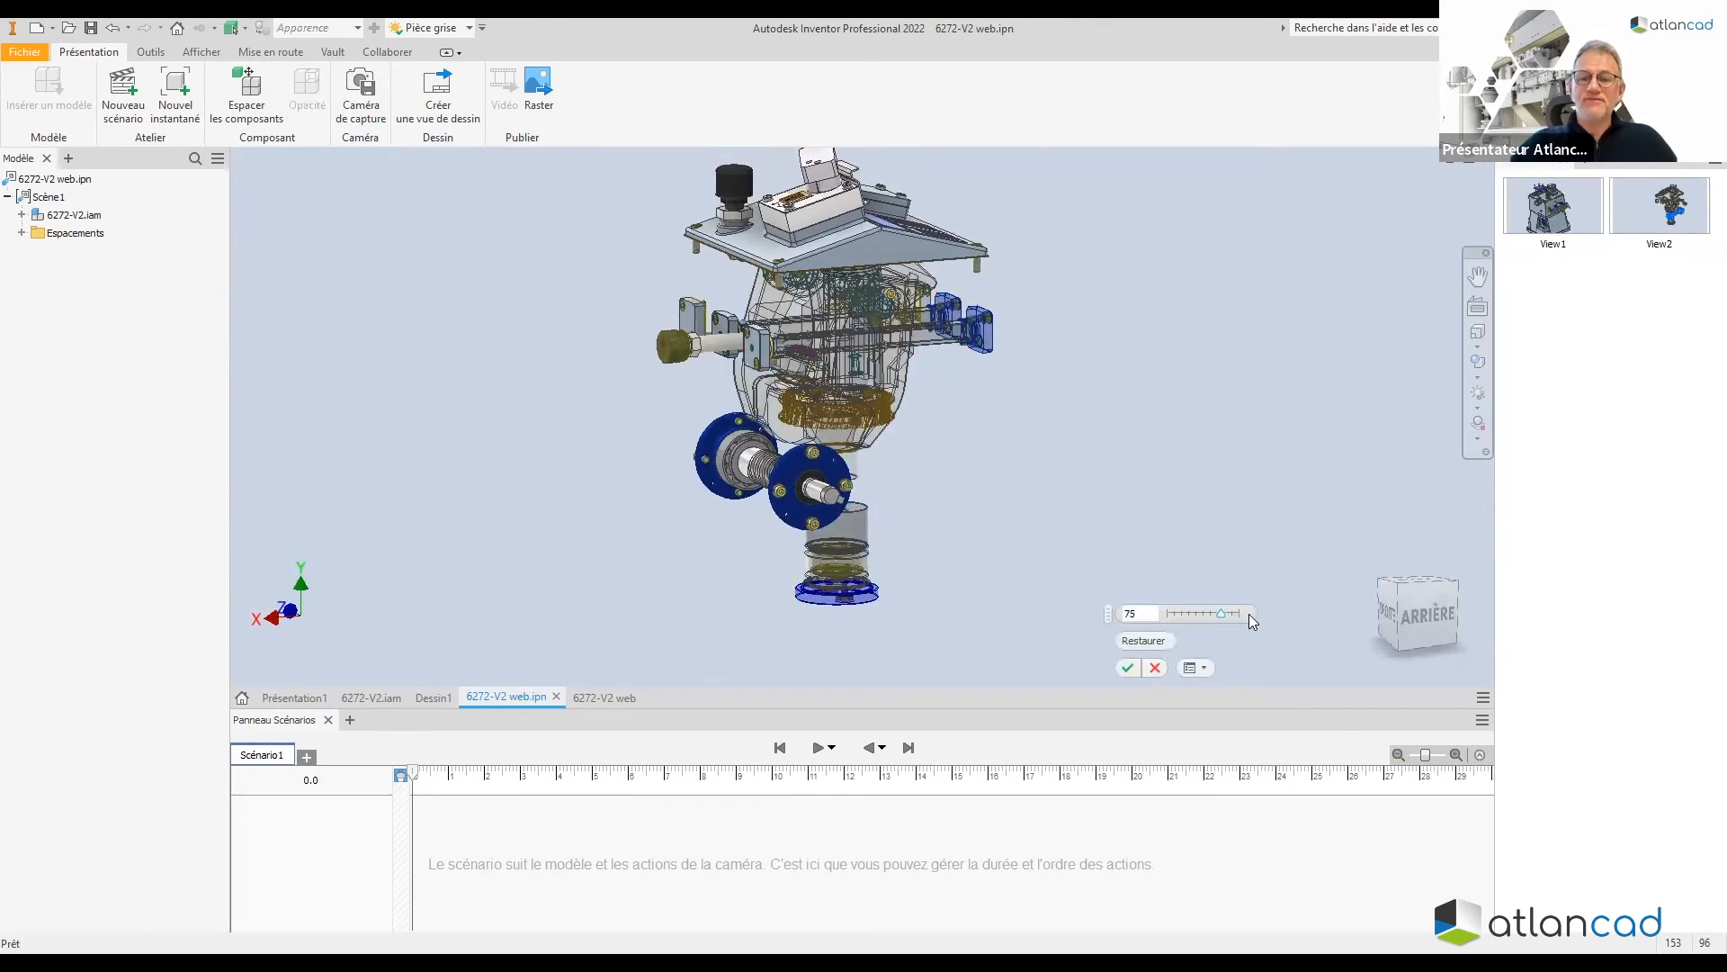
pyautogui.click(1242, 615)
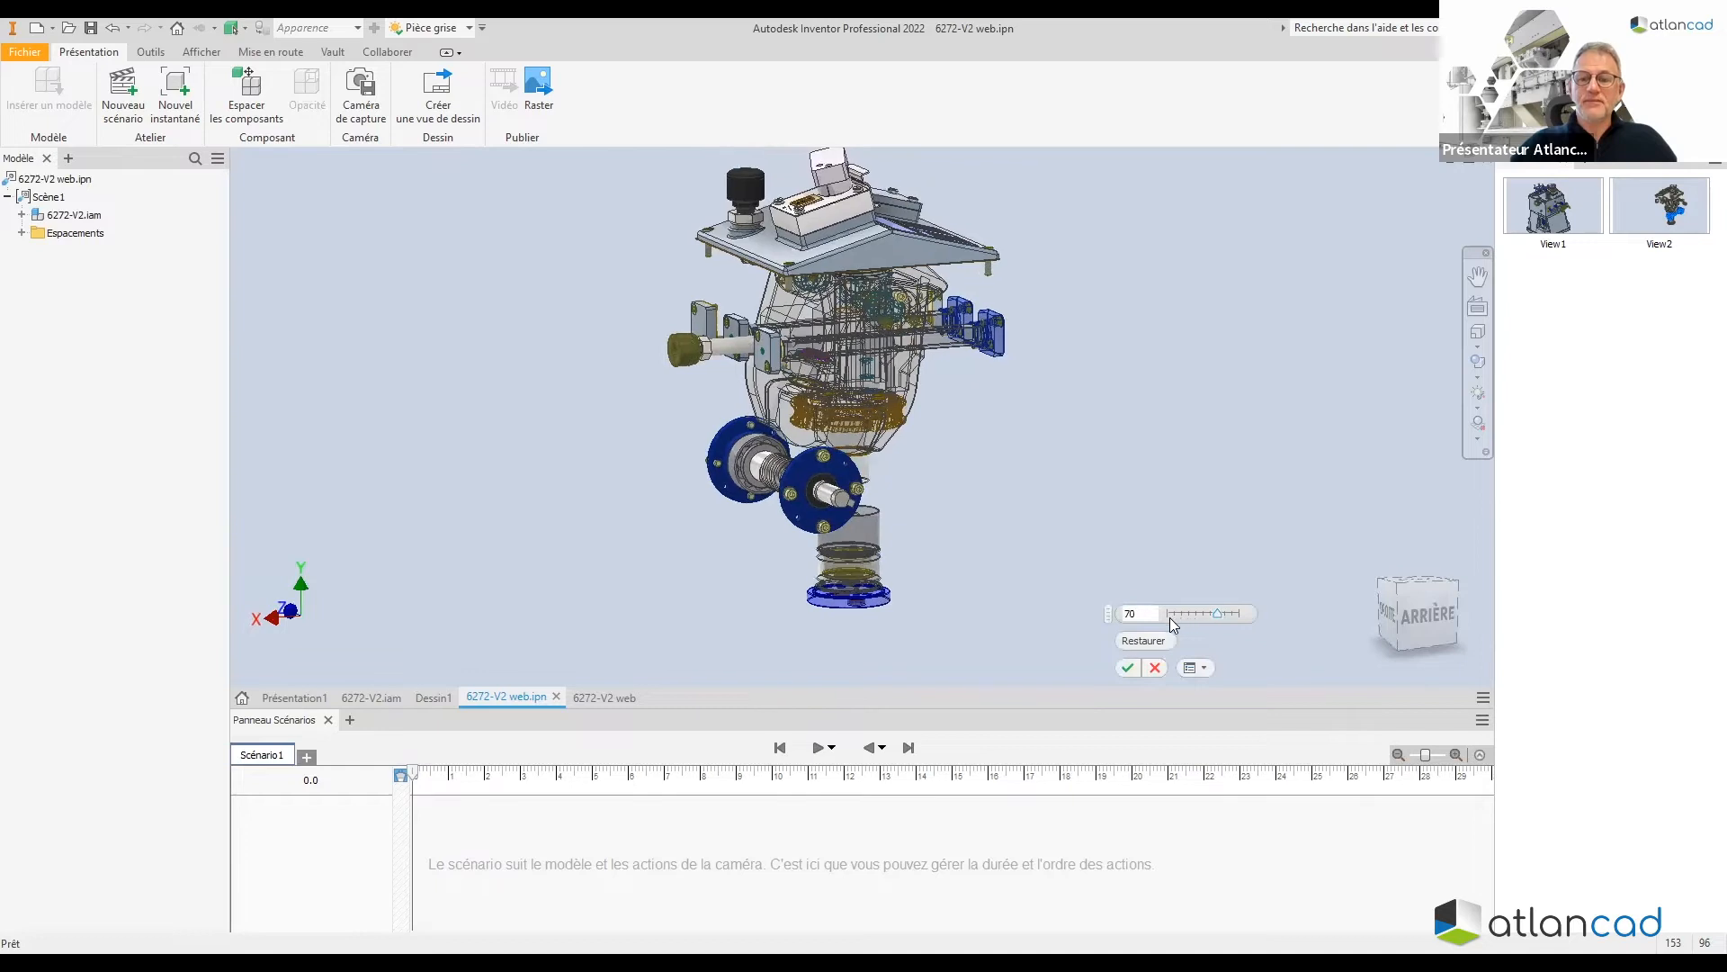
pyautogui.click(1170, 617)
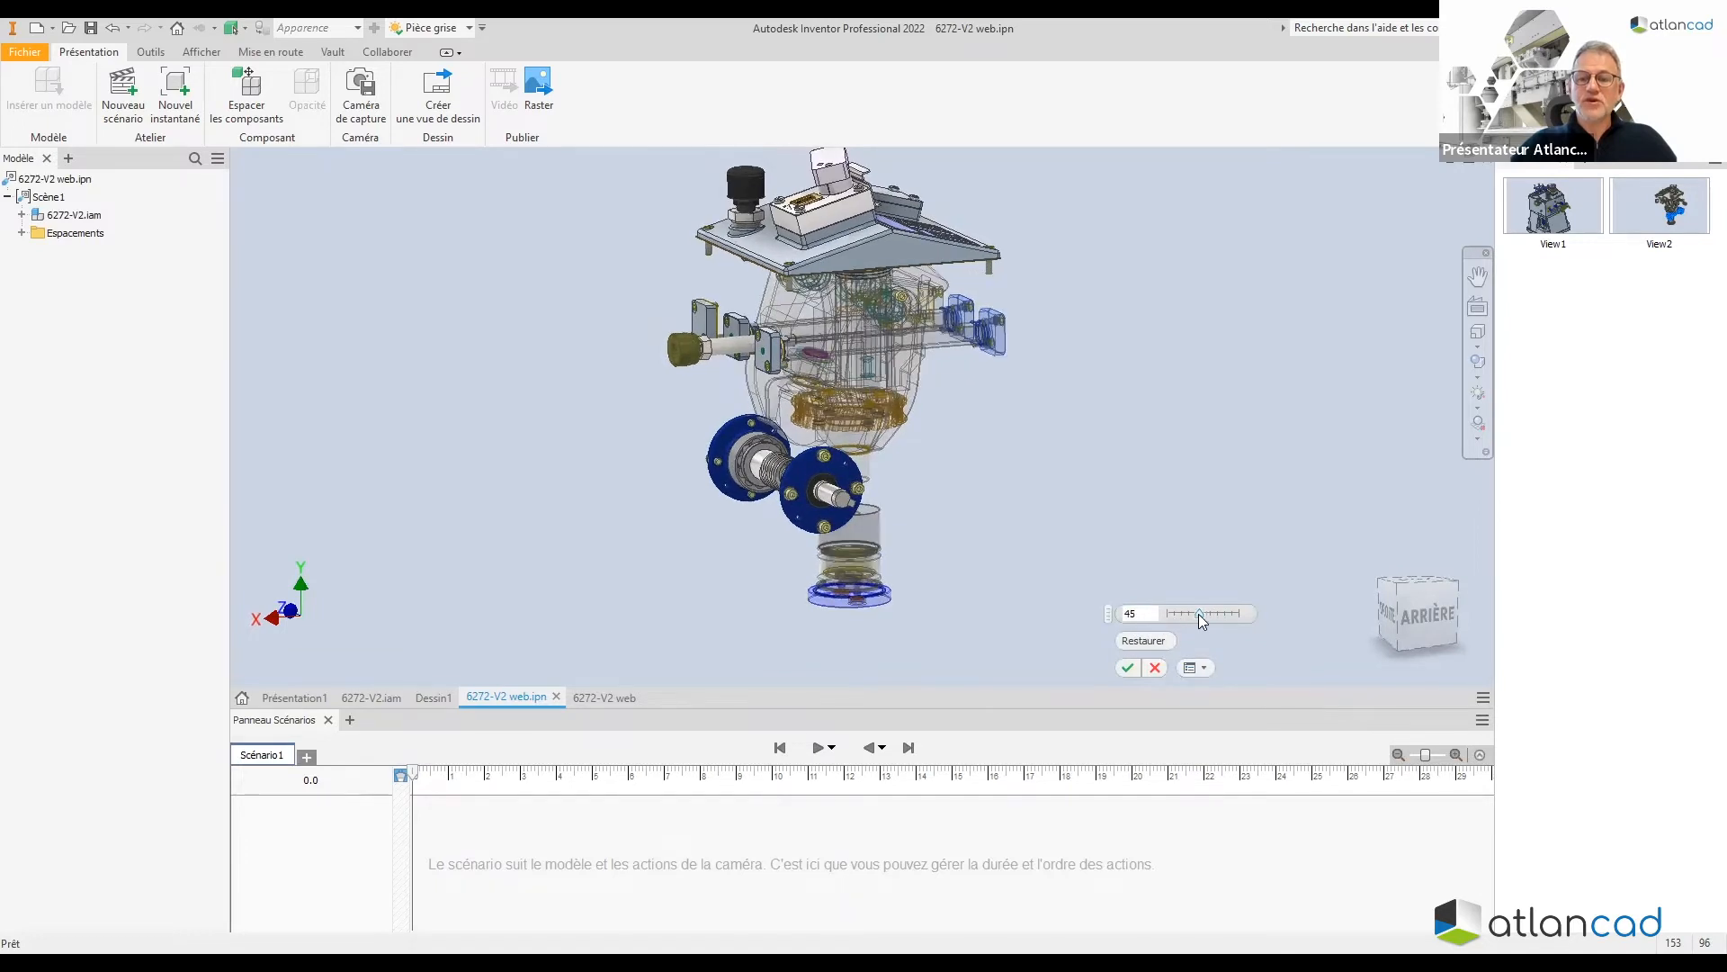
pyautogui.click(1172, 619)
pyautogui.scroll(-1, 1130, 628)
pyautogui.keyDown('shift'); pyautogui.moveTo(1080, 529); pyautogui.dragTo(990, 297, button='middle'); pyautogui.keyUp('shift')
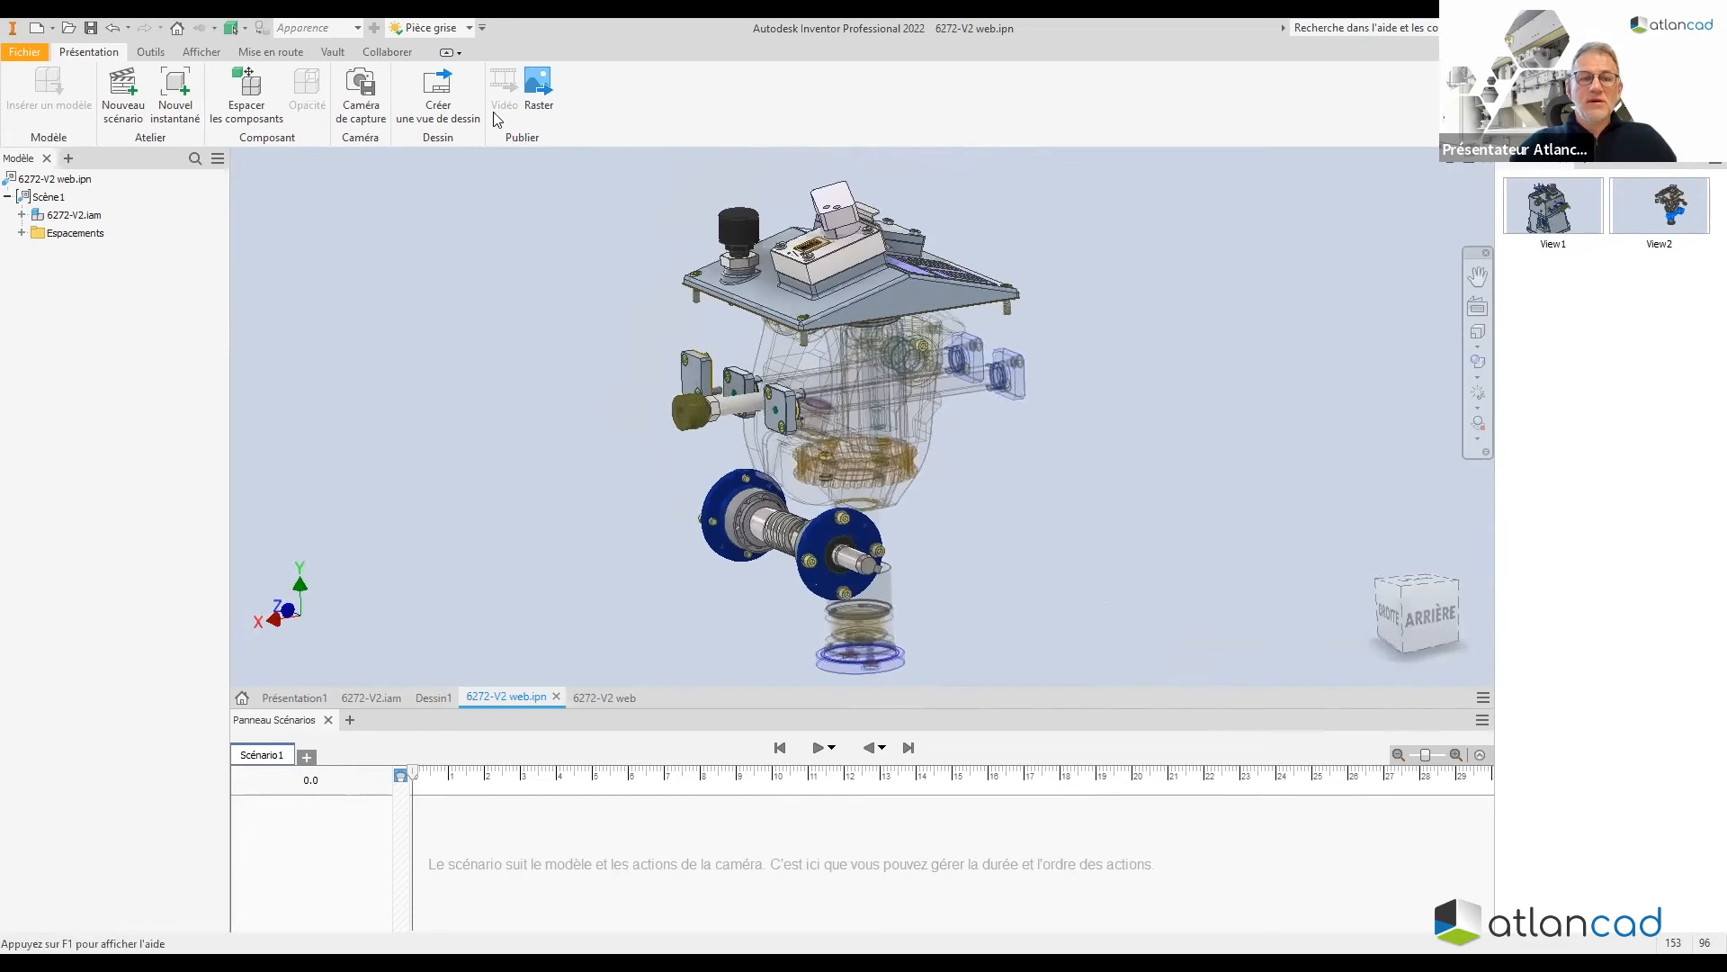
# Capture the see-through assembly as a new snapshot, open that snapshot for editing and finish editing it
pyautogui.click(176, 90)
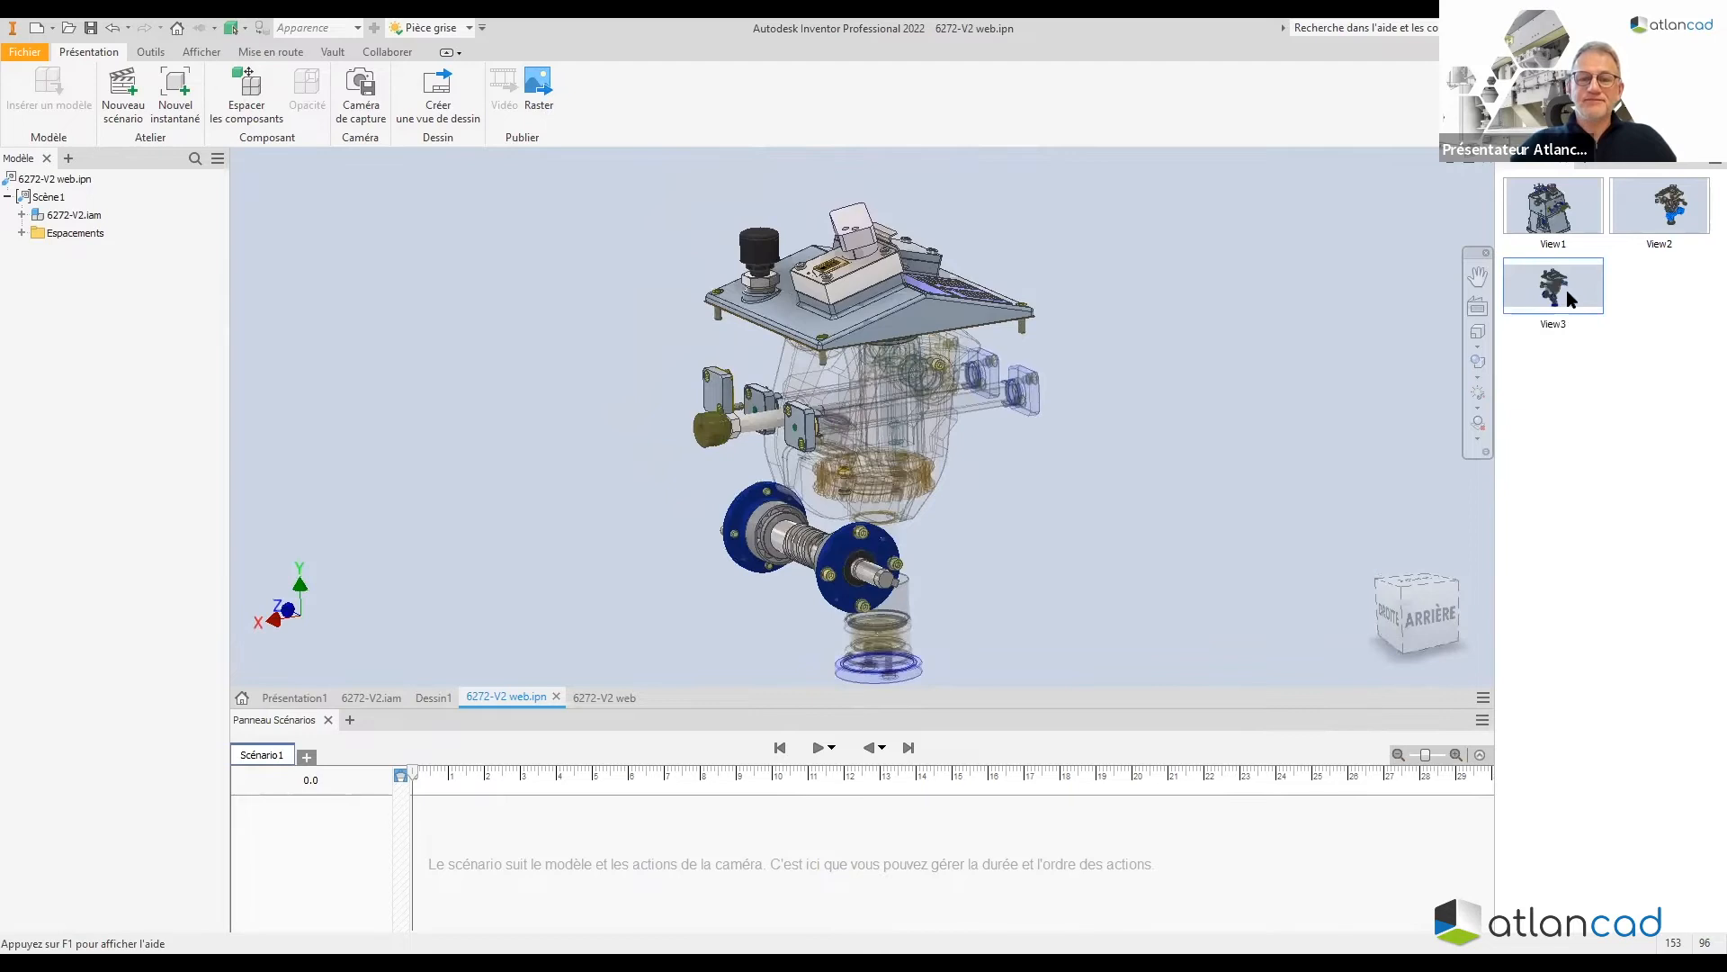
pyautogui.doubleClick(1570, 299)
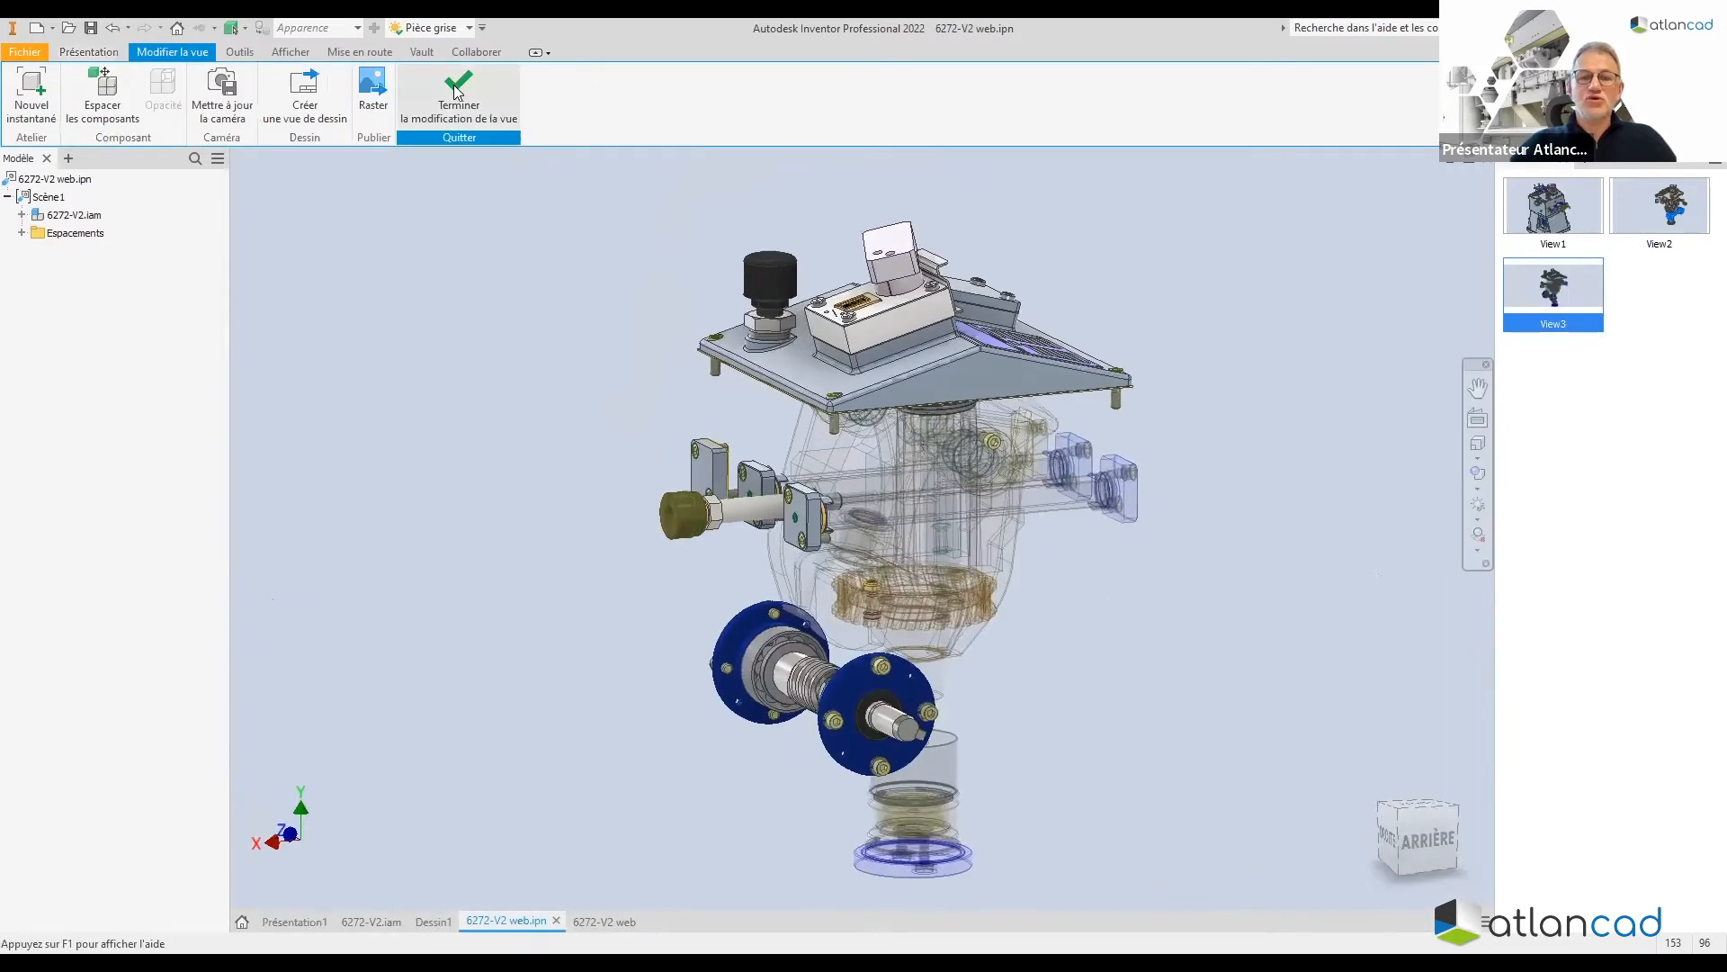
pyautogui.click(459, 90)
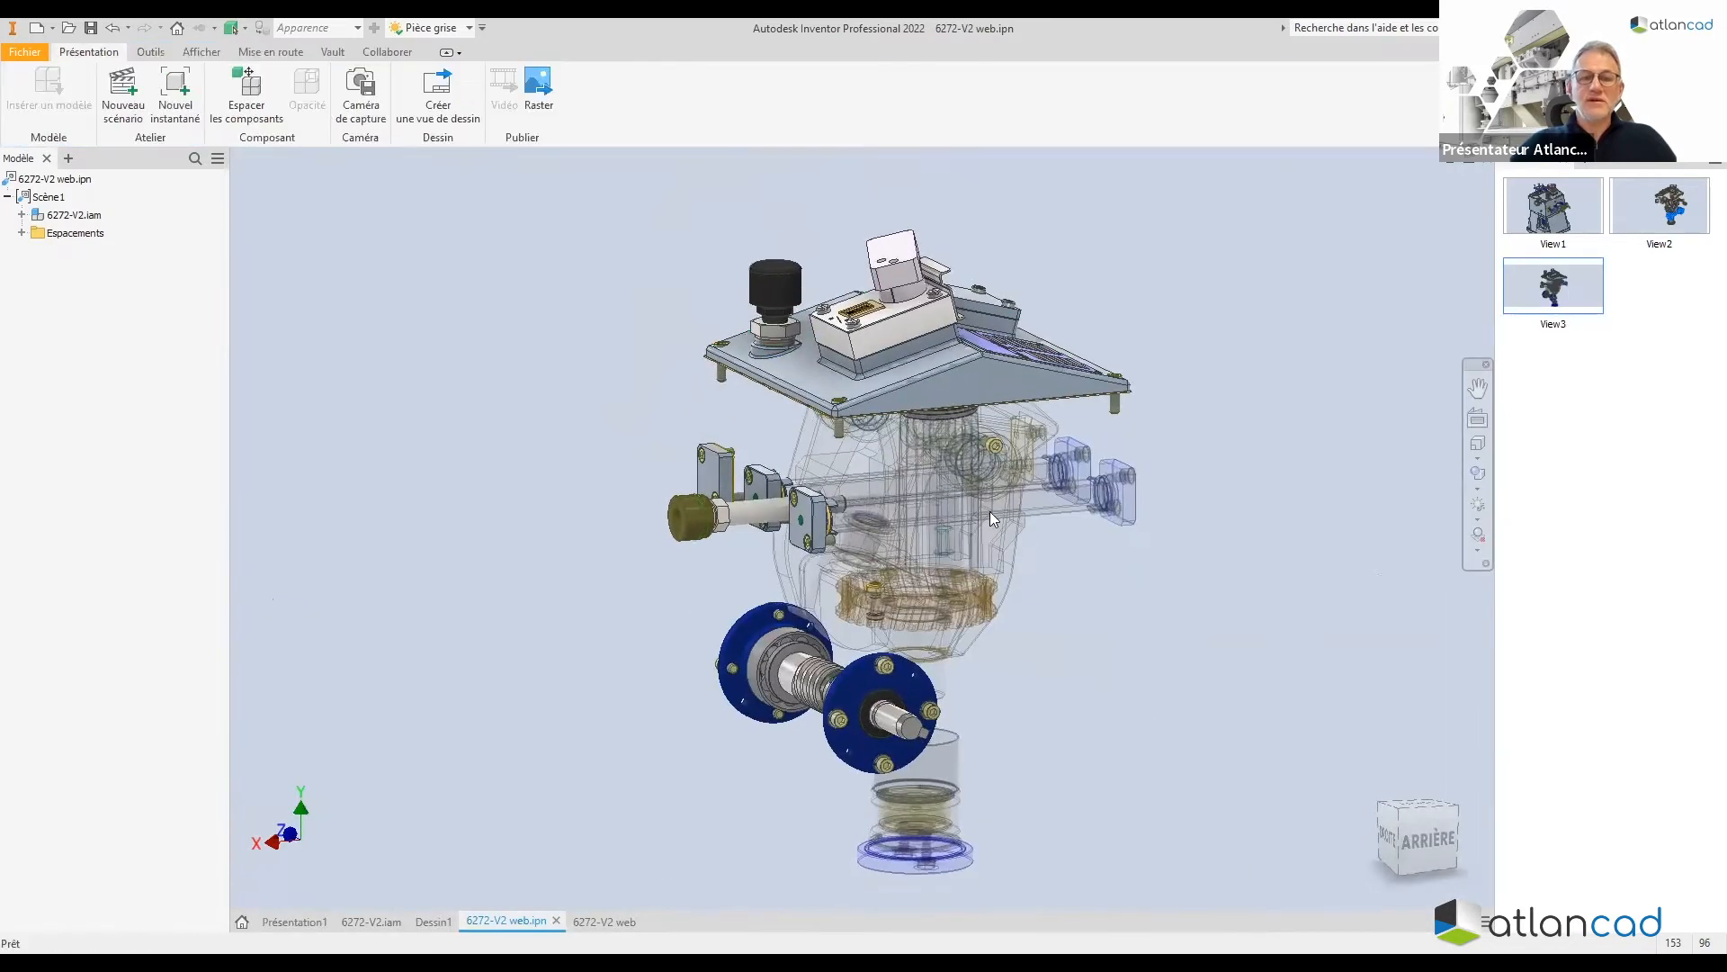
pyautogui.moveTo(1150, 647); pyautogui.dragTo(729, 394)
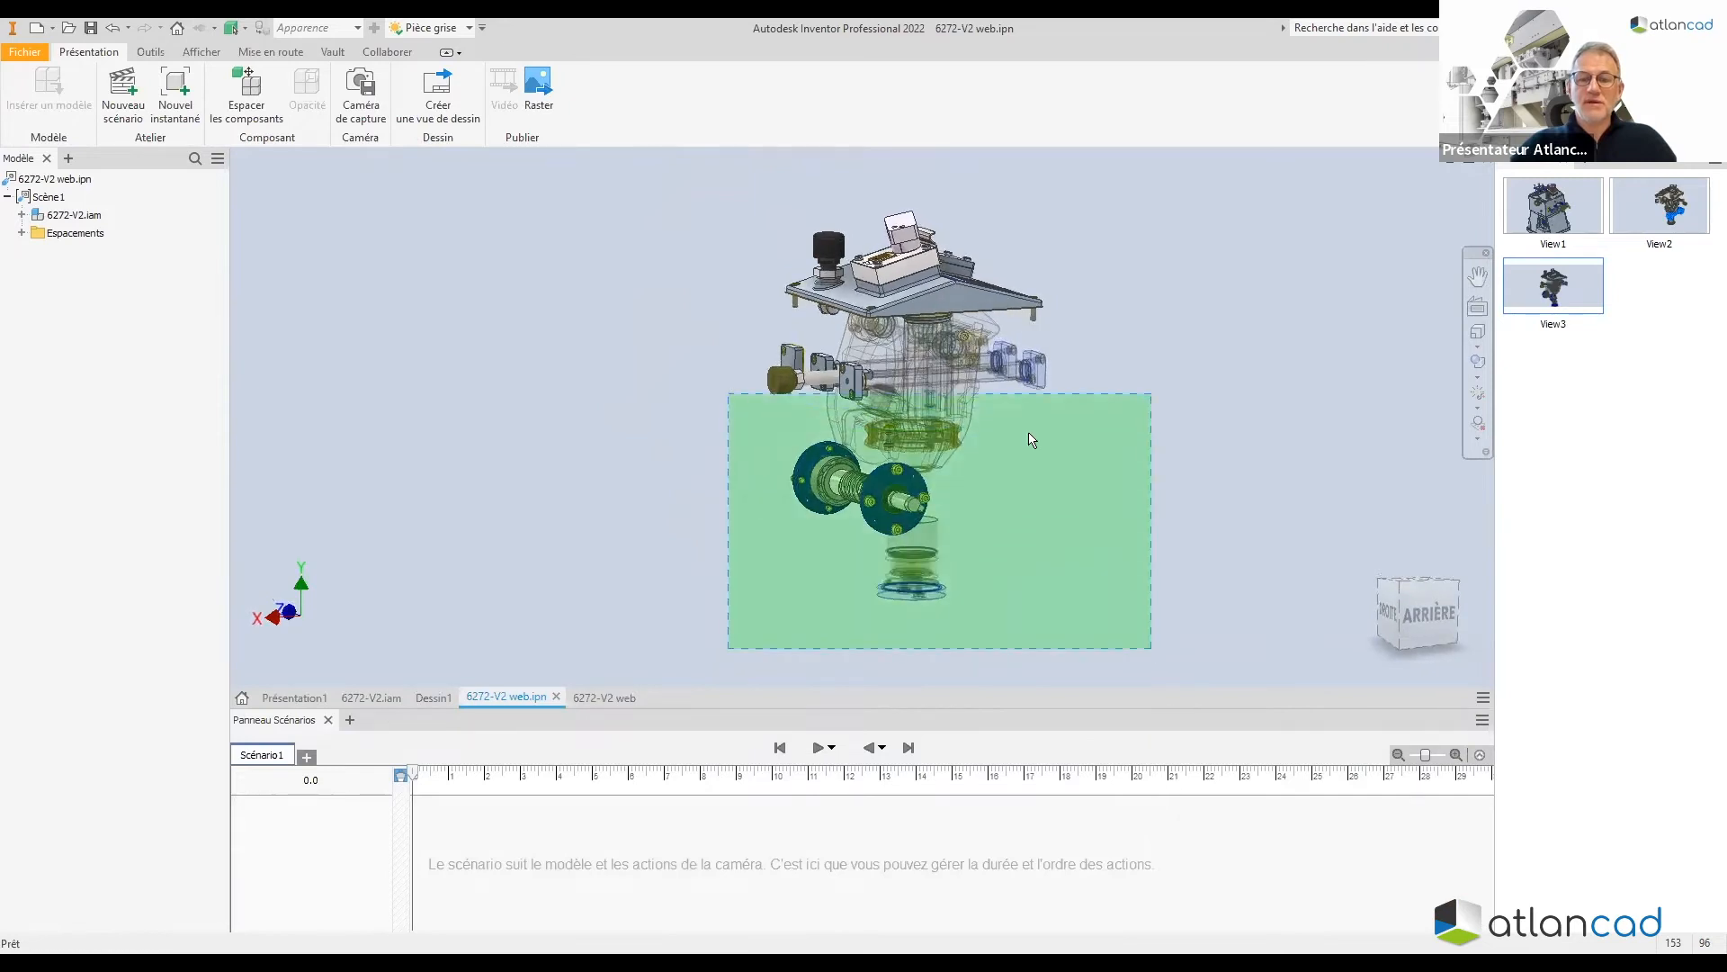
pyautogui.moveTo(1032, 440); pyautogui.dragTo(765, 286)
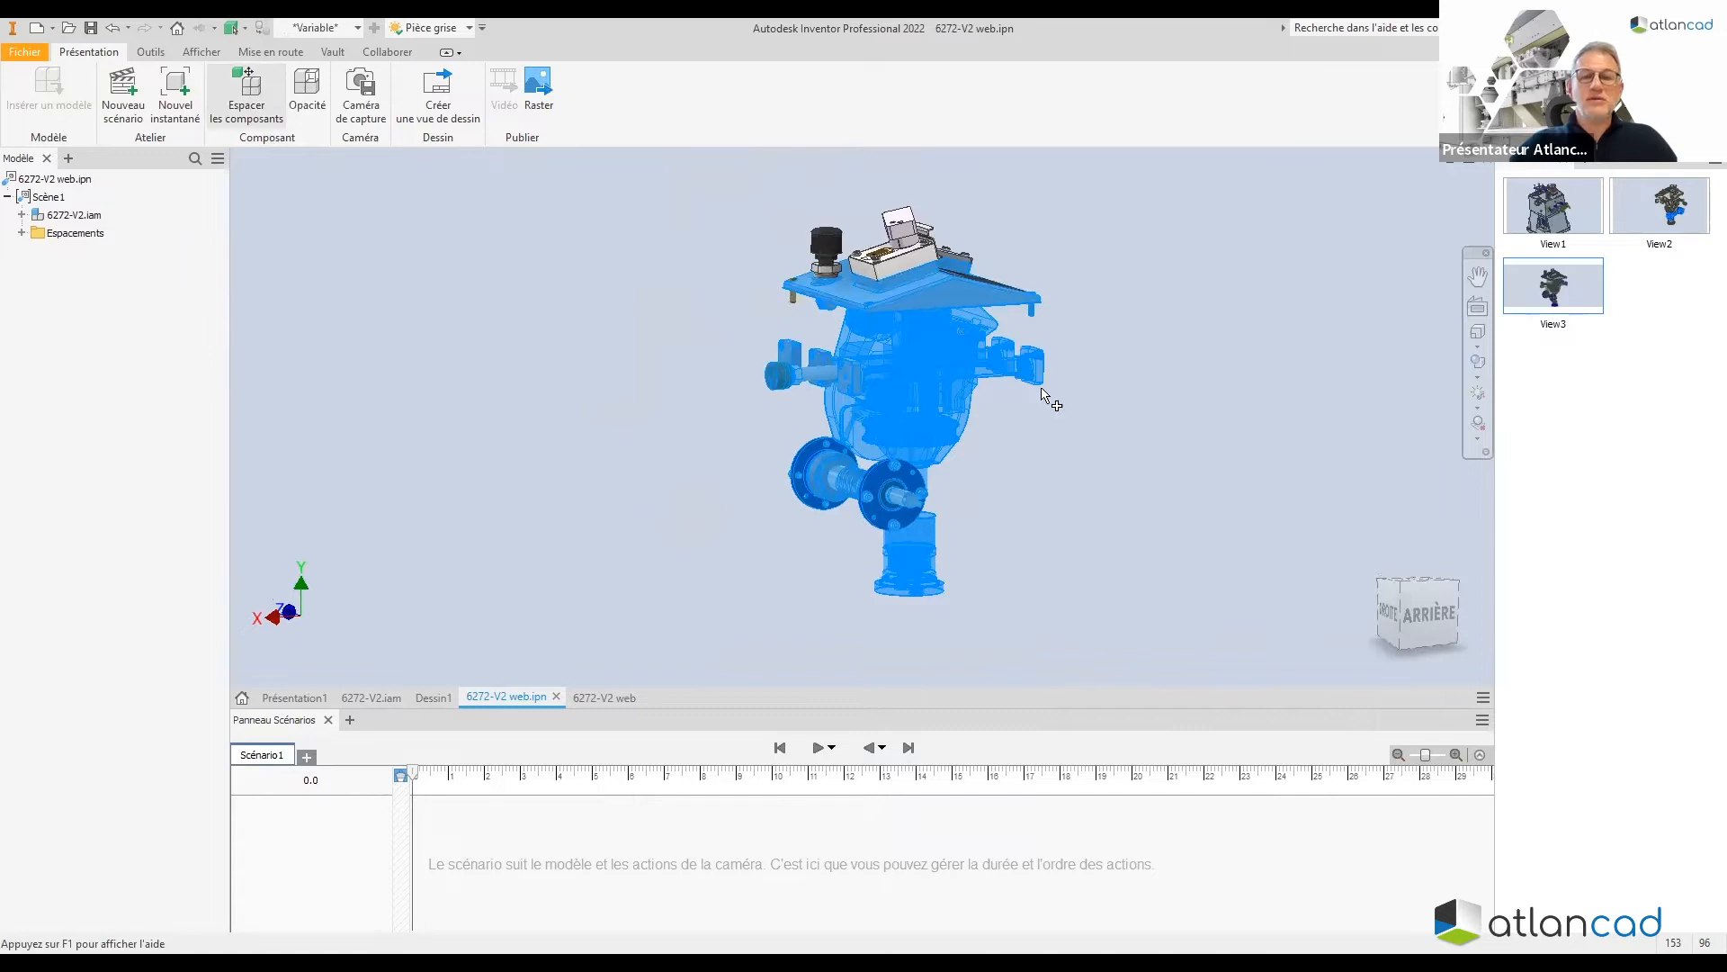
pyautogui.press('Escape')
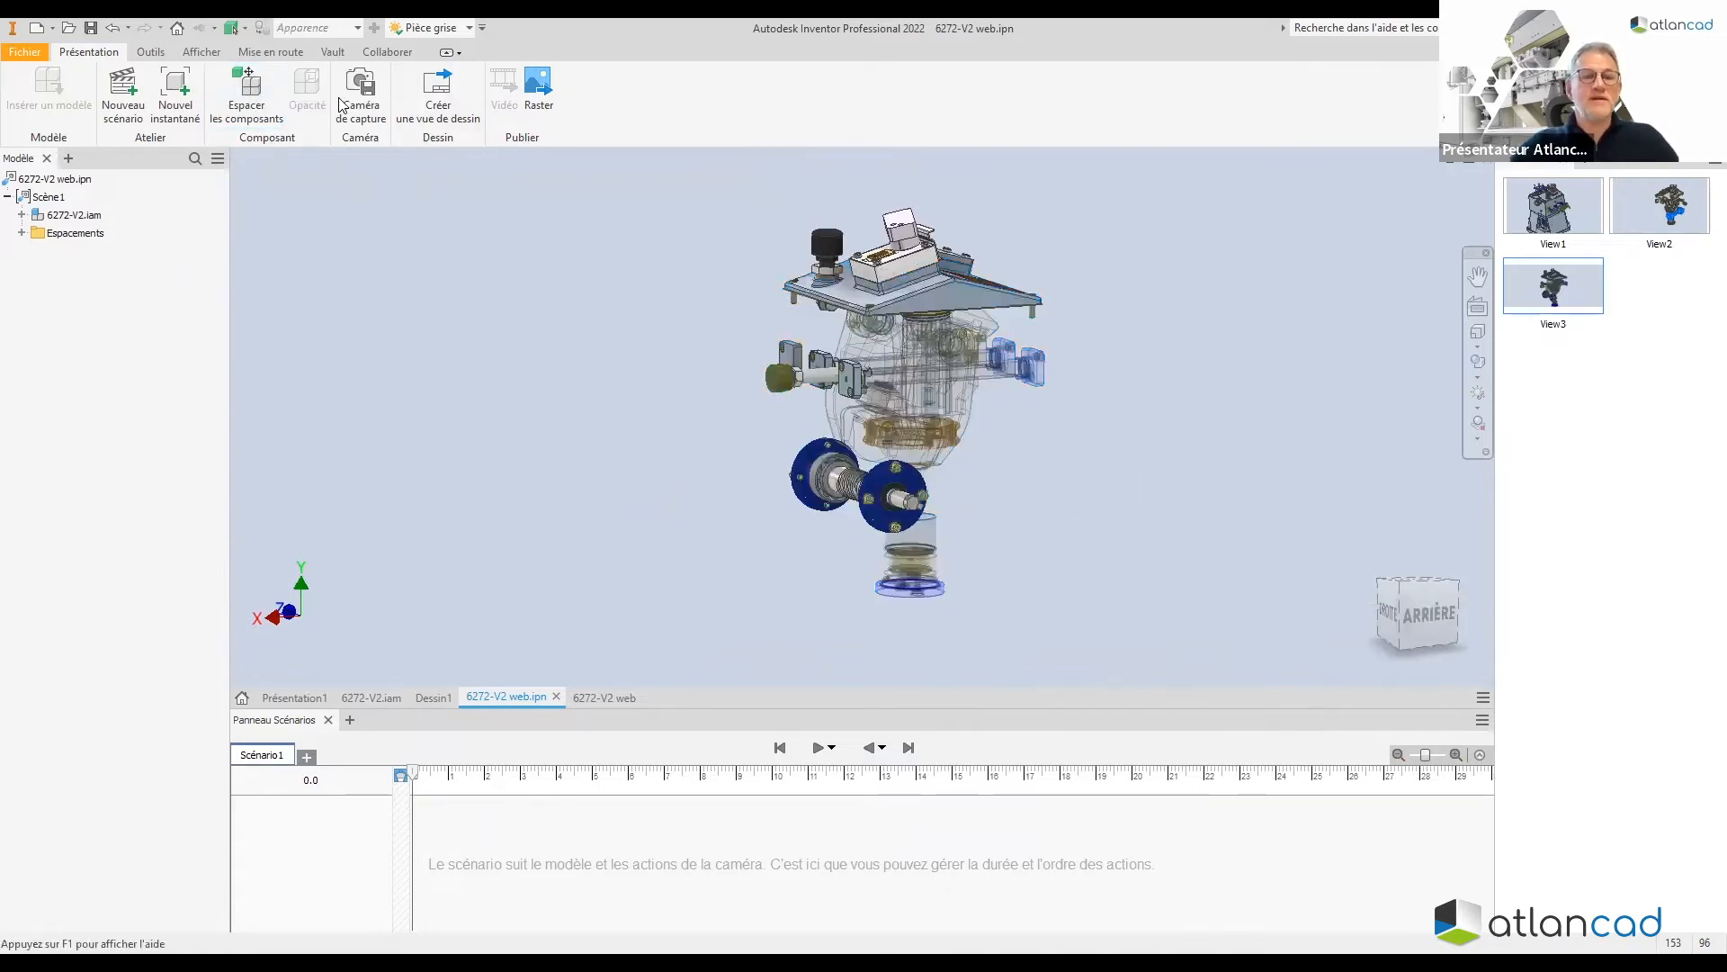
# Select the assembly's transparent components in the scene and raise their opacity back to fully opaque
pyautogui.moveTo(1115, 577); pyautogui.dragTo(708, 149)
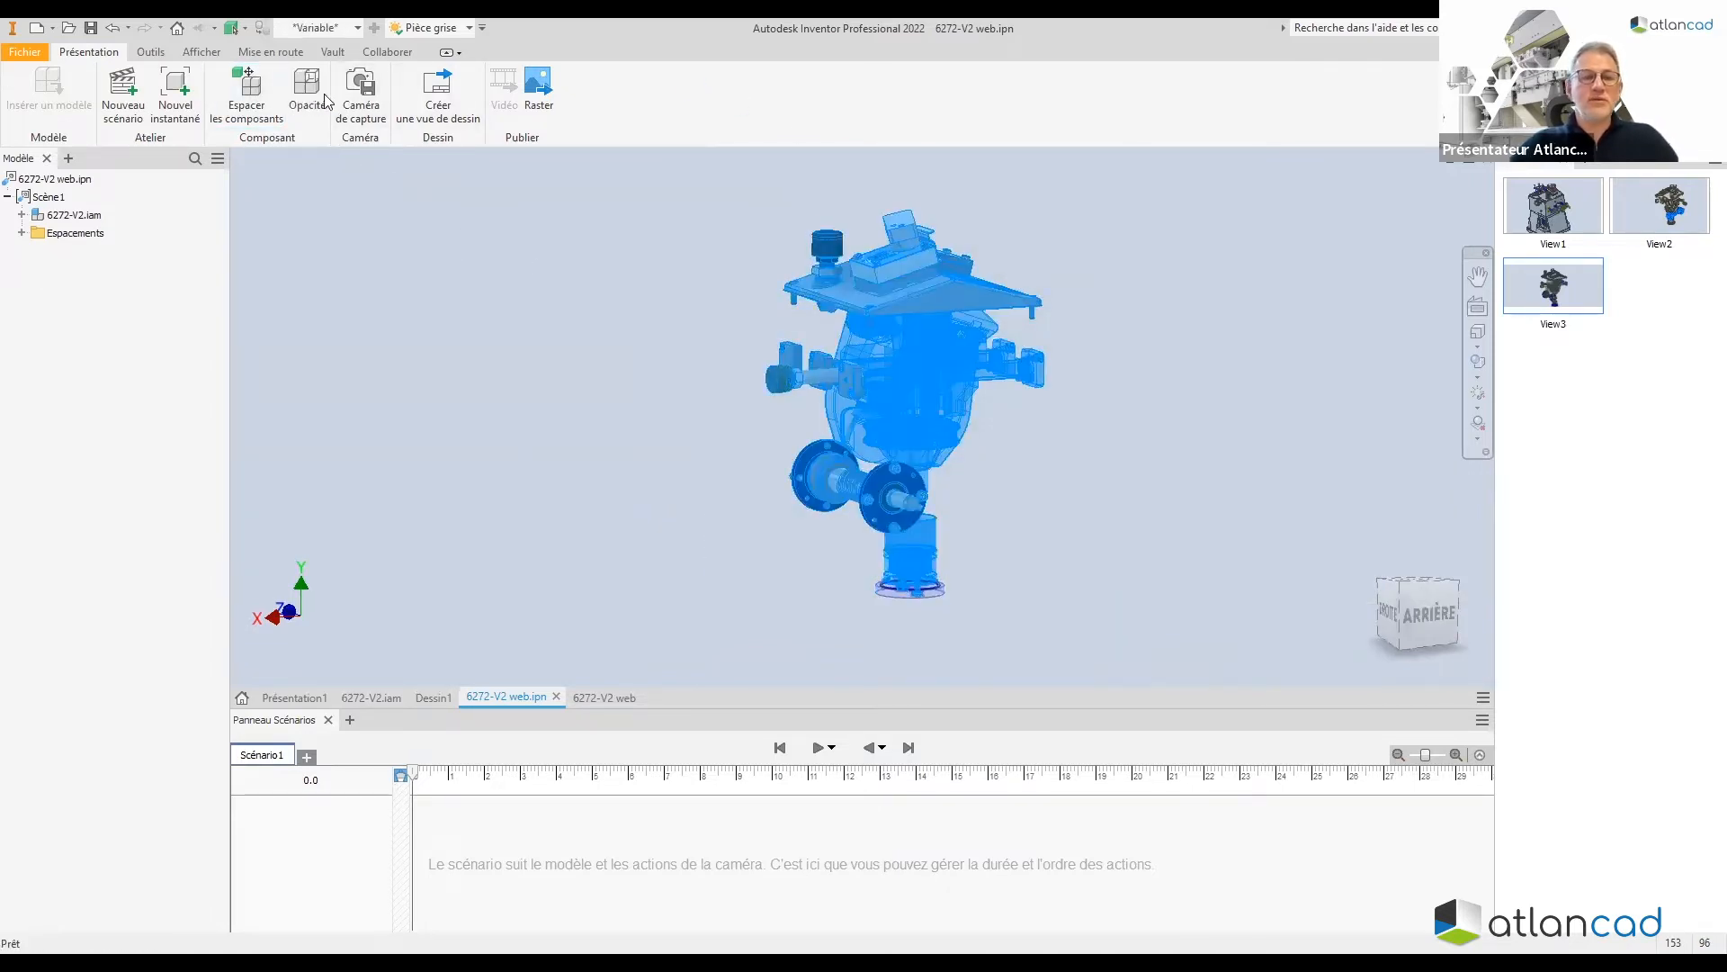
pyautogui.moveTo(994, 633); pyautogui.dragTo(724, 306)
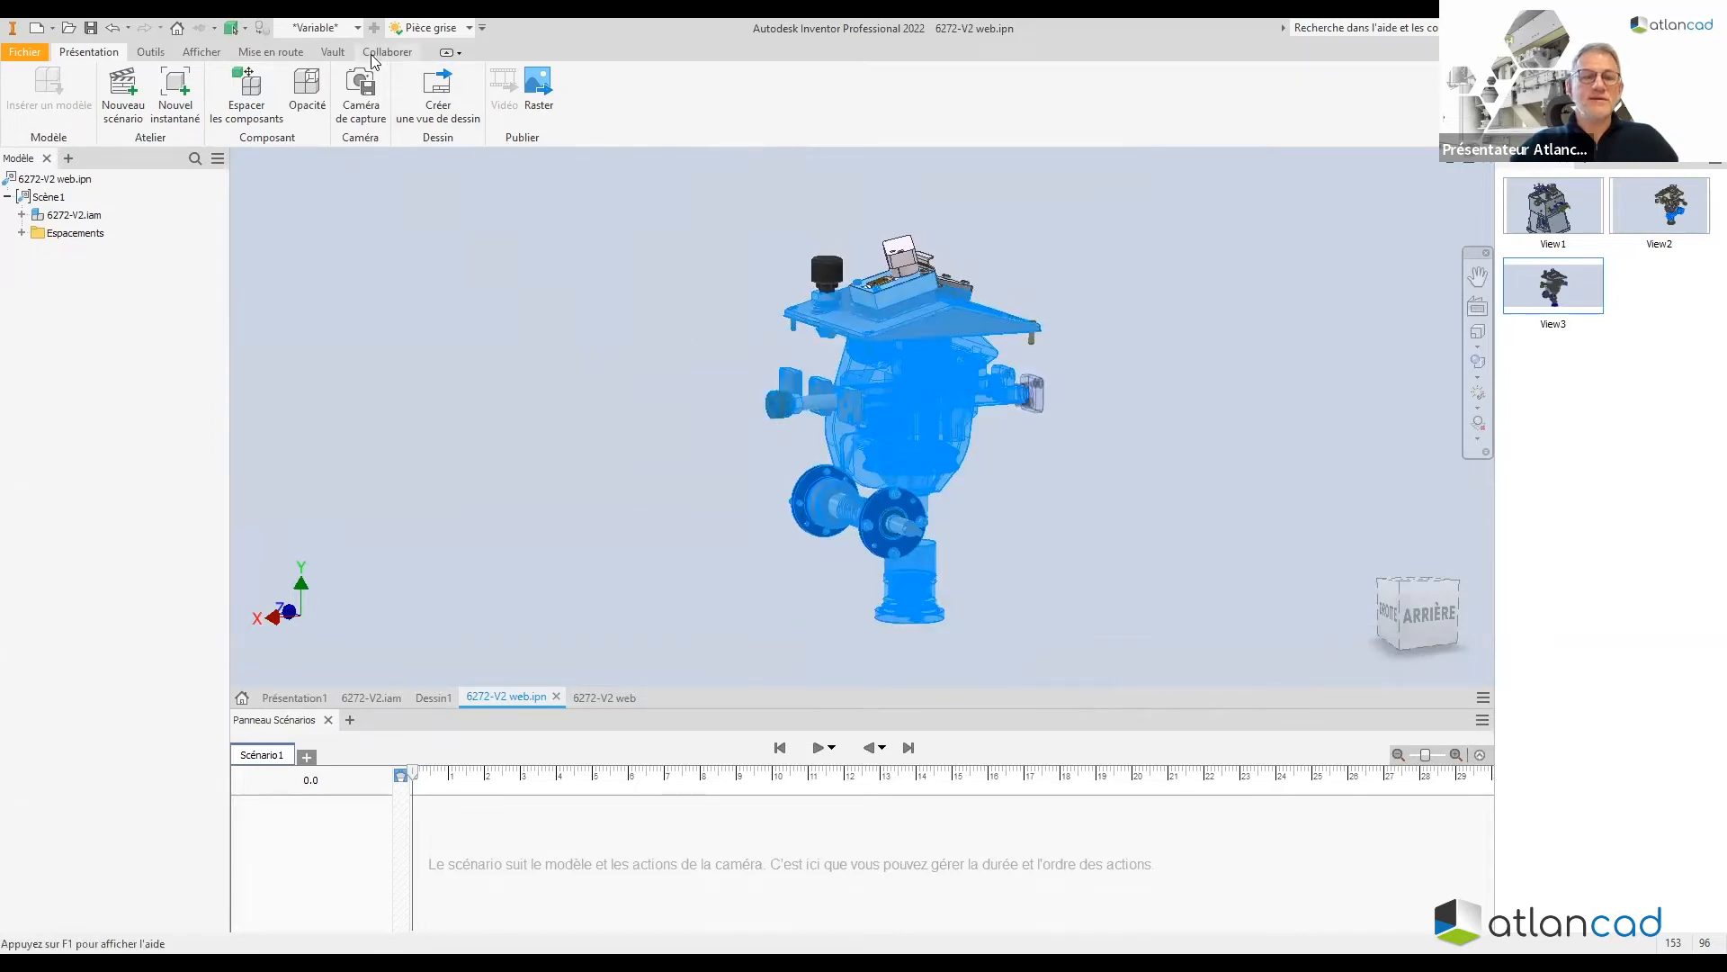
pyautogui.click(319, 126)
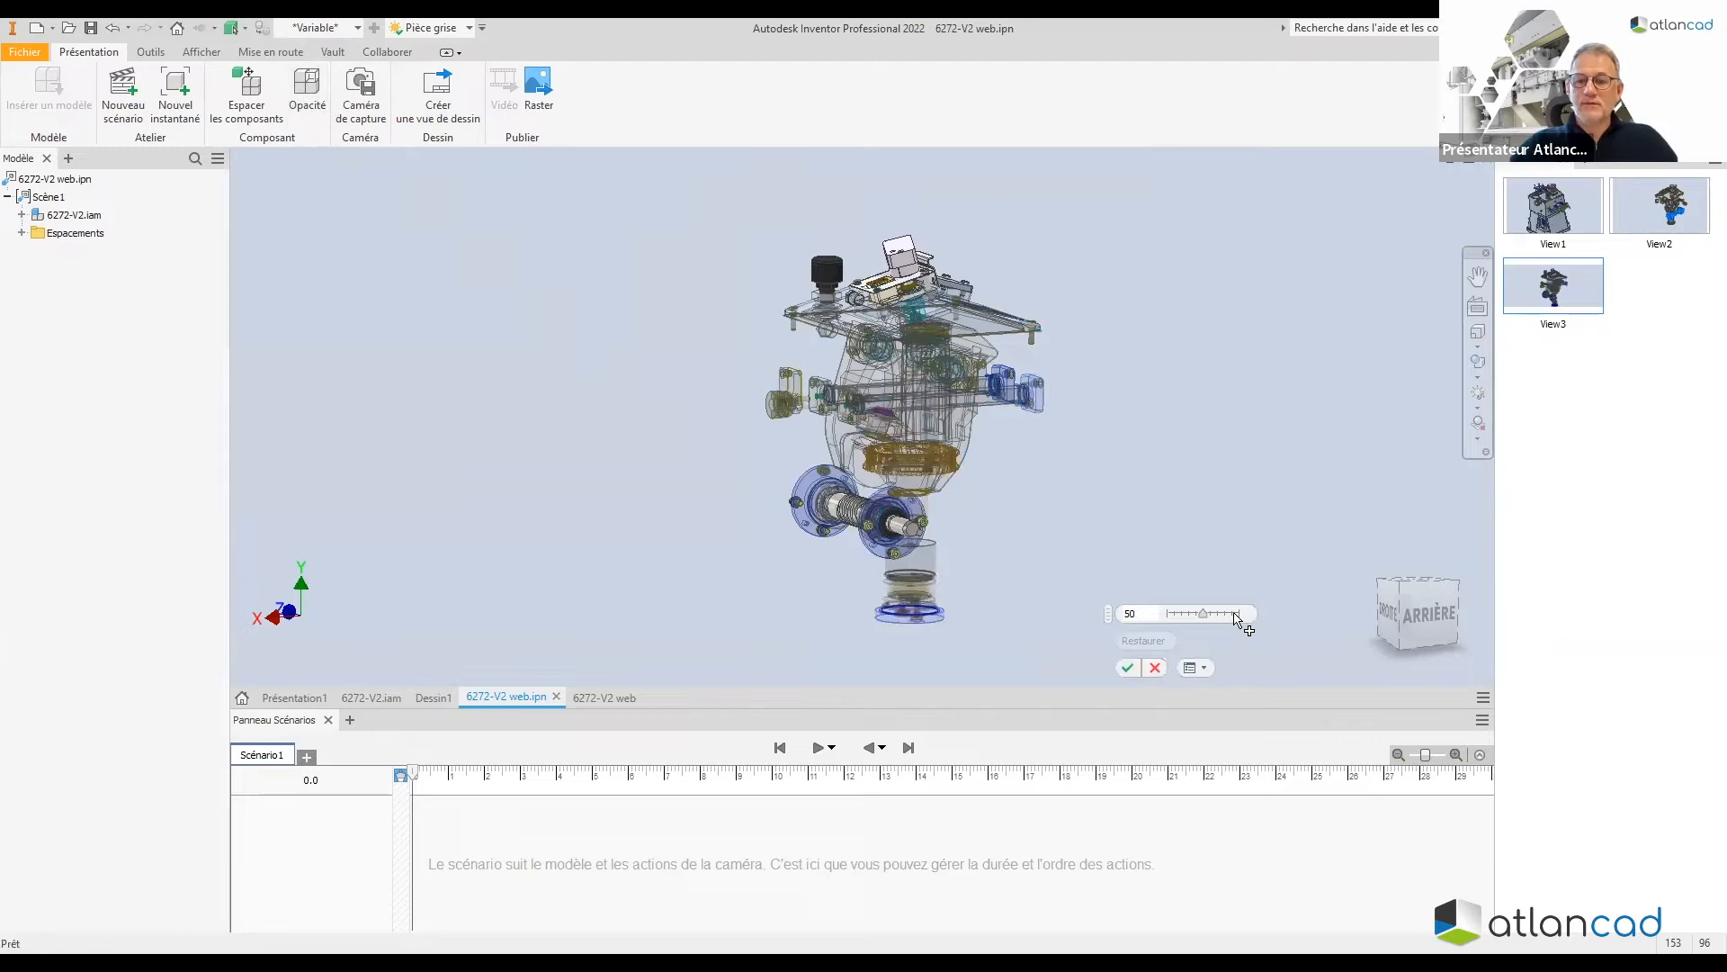
pyautogui.click(1239, 613)
pyautogui.click(1241, 613)
pyautogui.click(1241, 614)
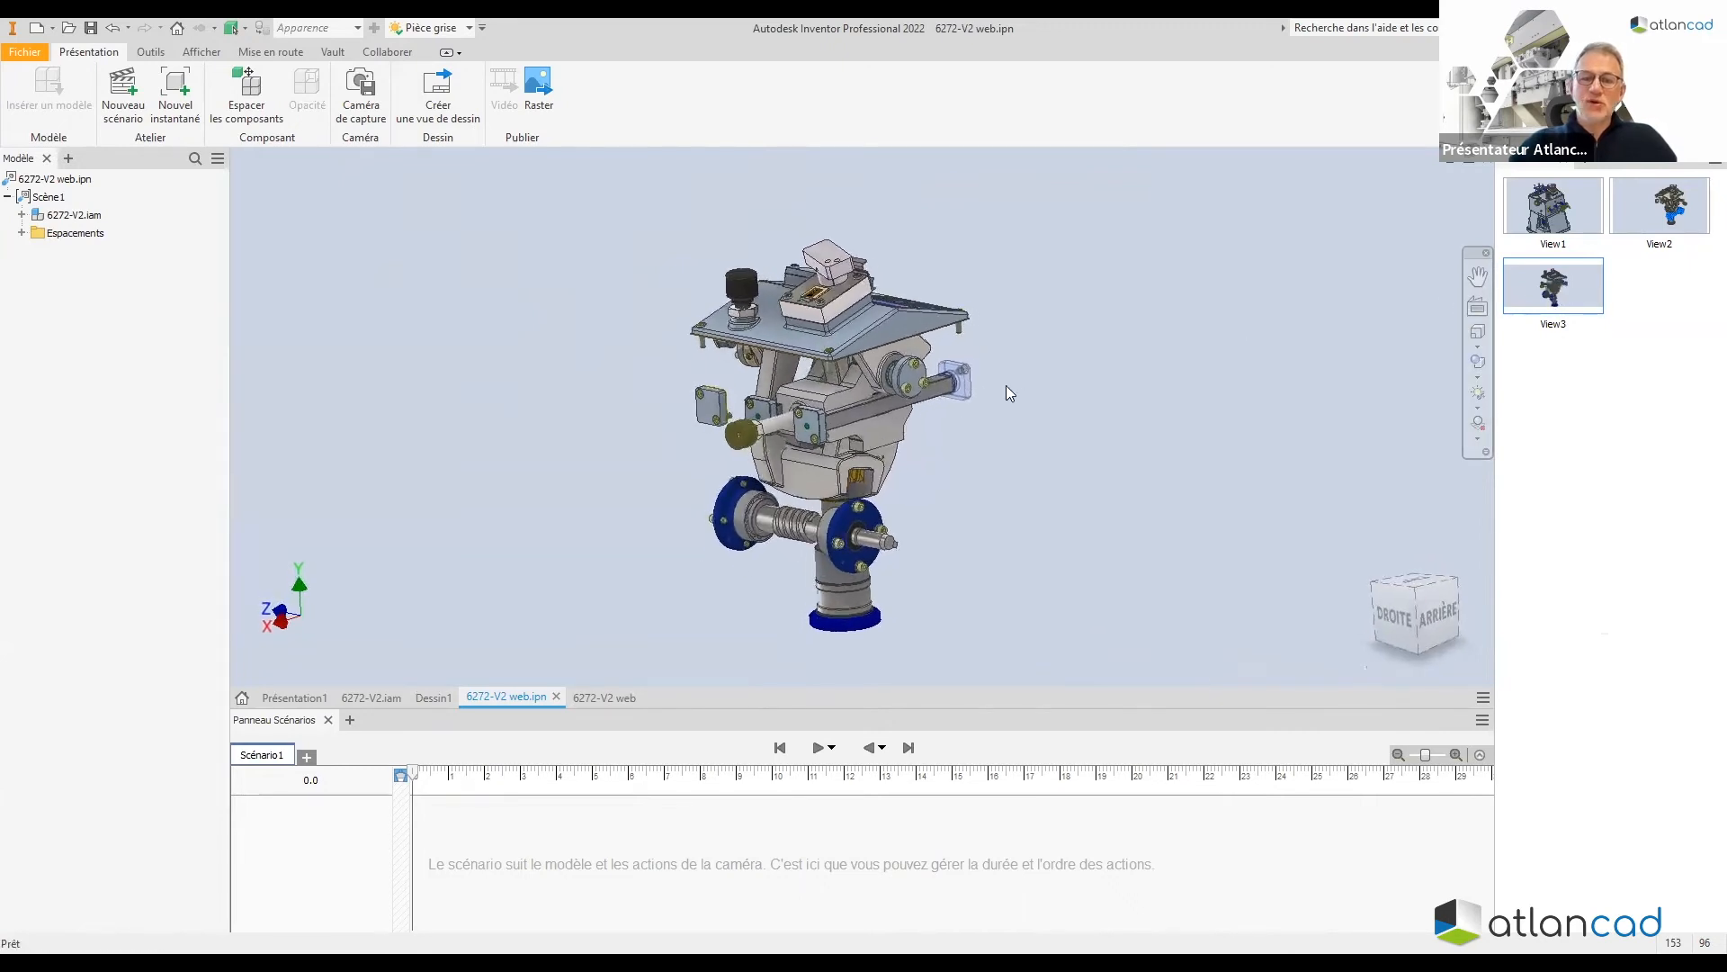
# Review the View3 snapshot in edit mode and close it, and open the View2 snapshot for editing
pyautogui.click(1552, 297)
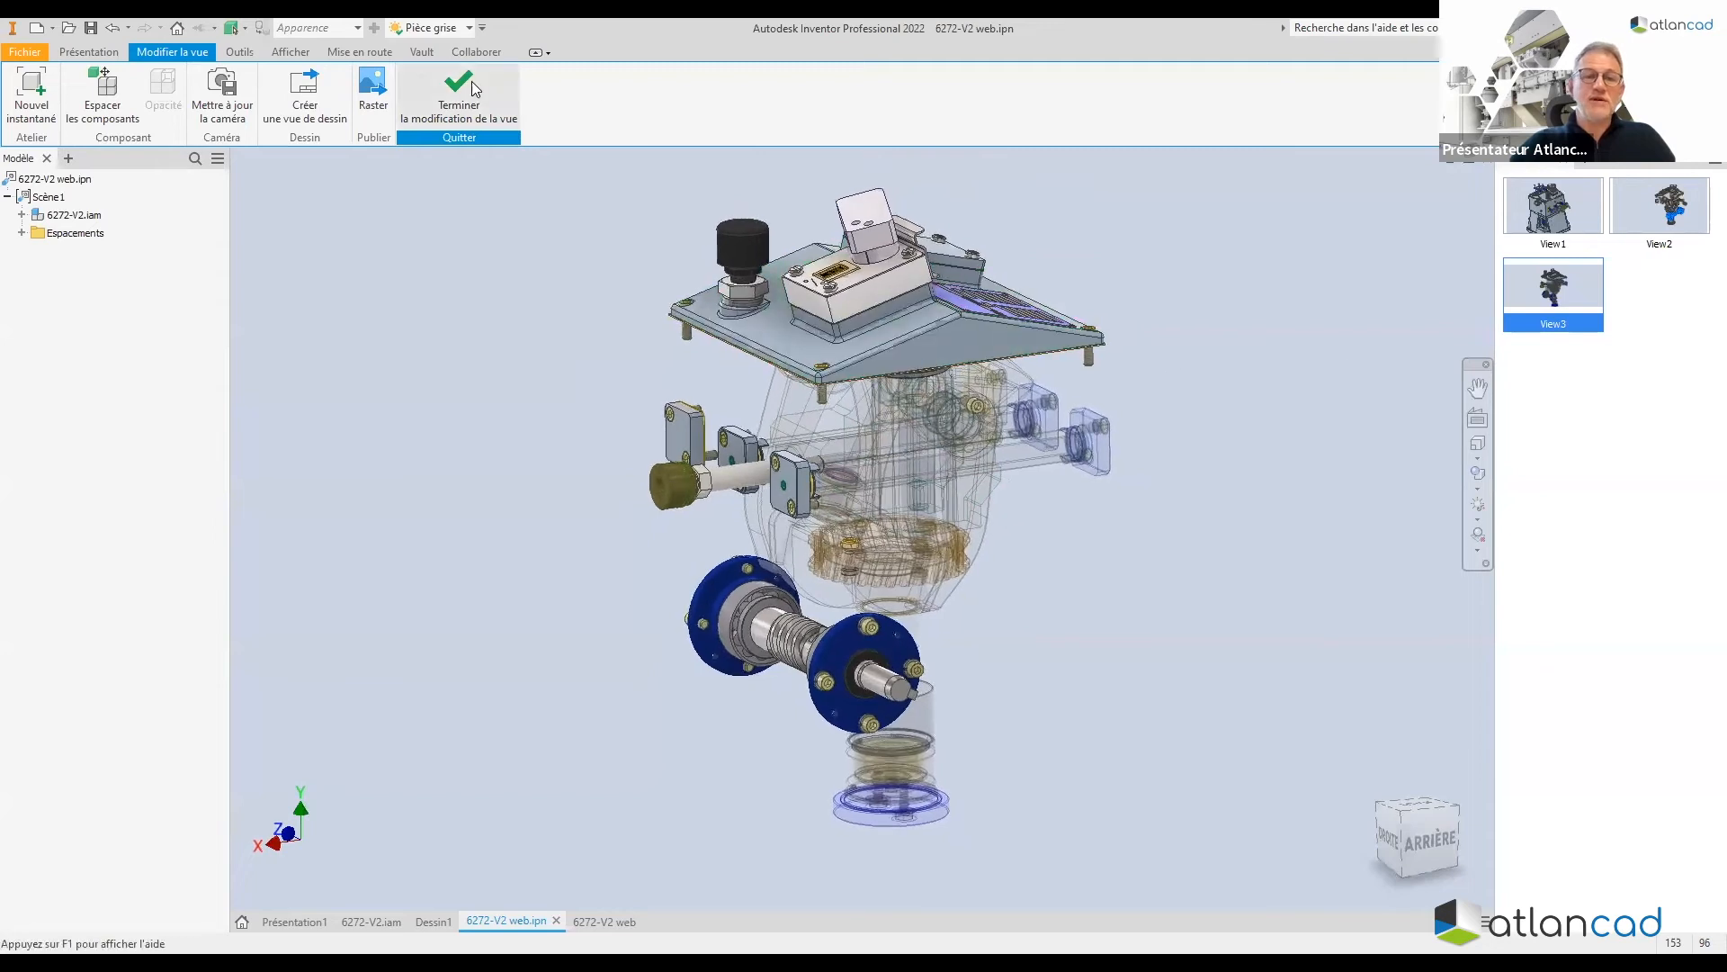
pyautogui.click(445, 96)
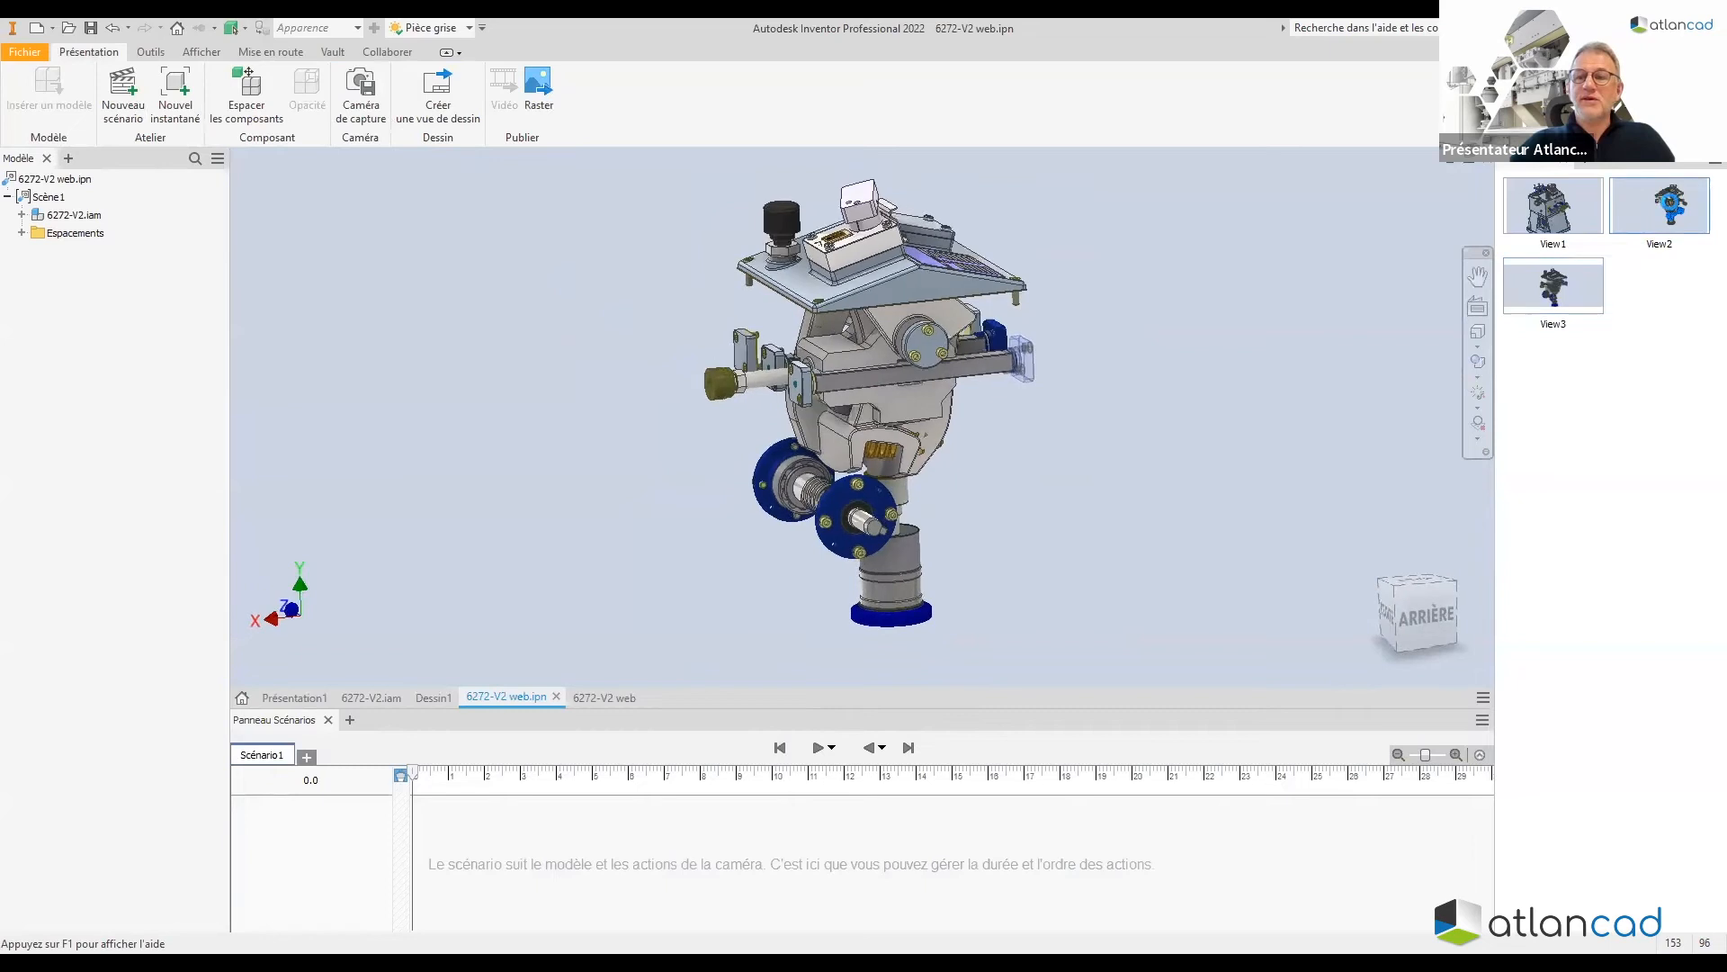
pyautogui.doubleClick(1671, 207)
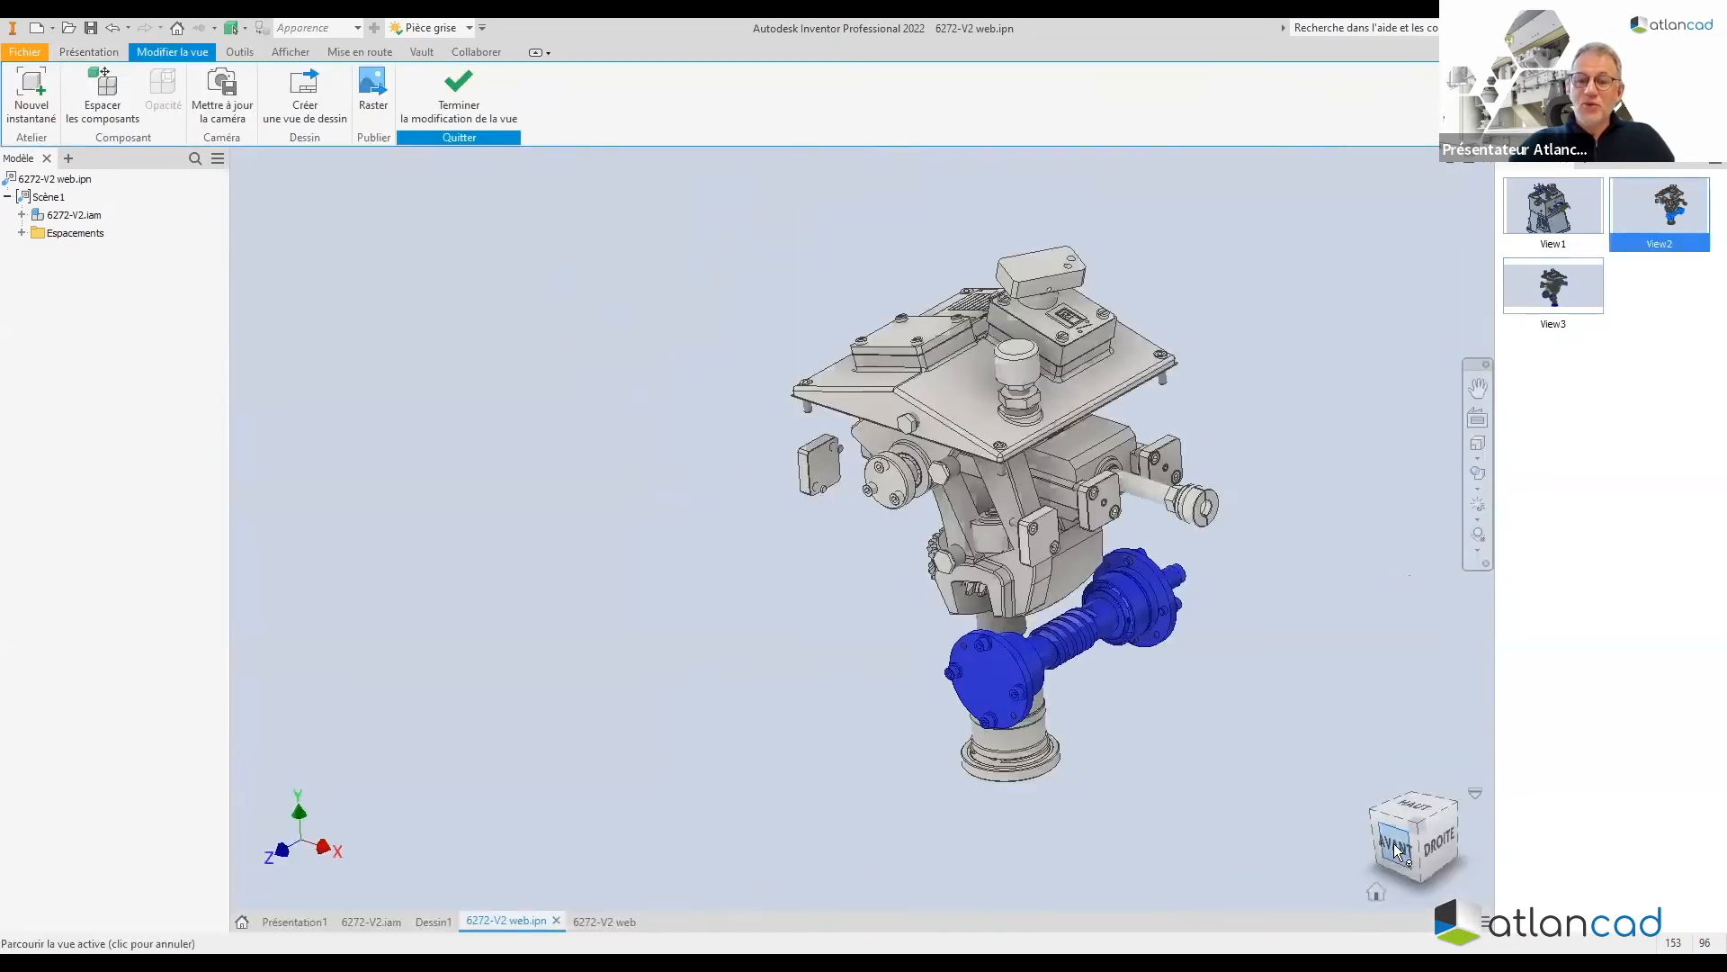
pyautogui.click(1397, 850)
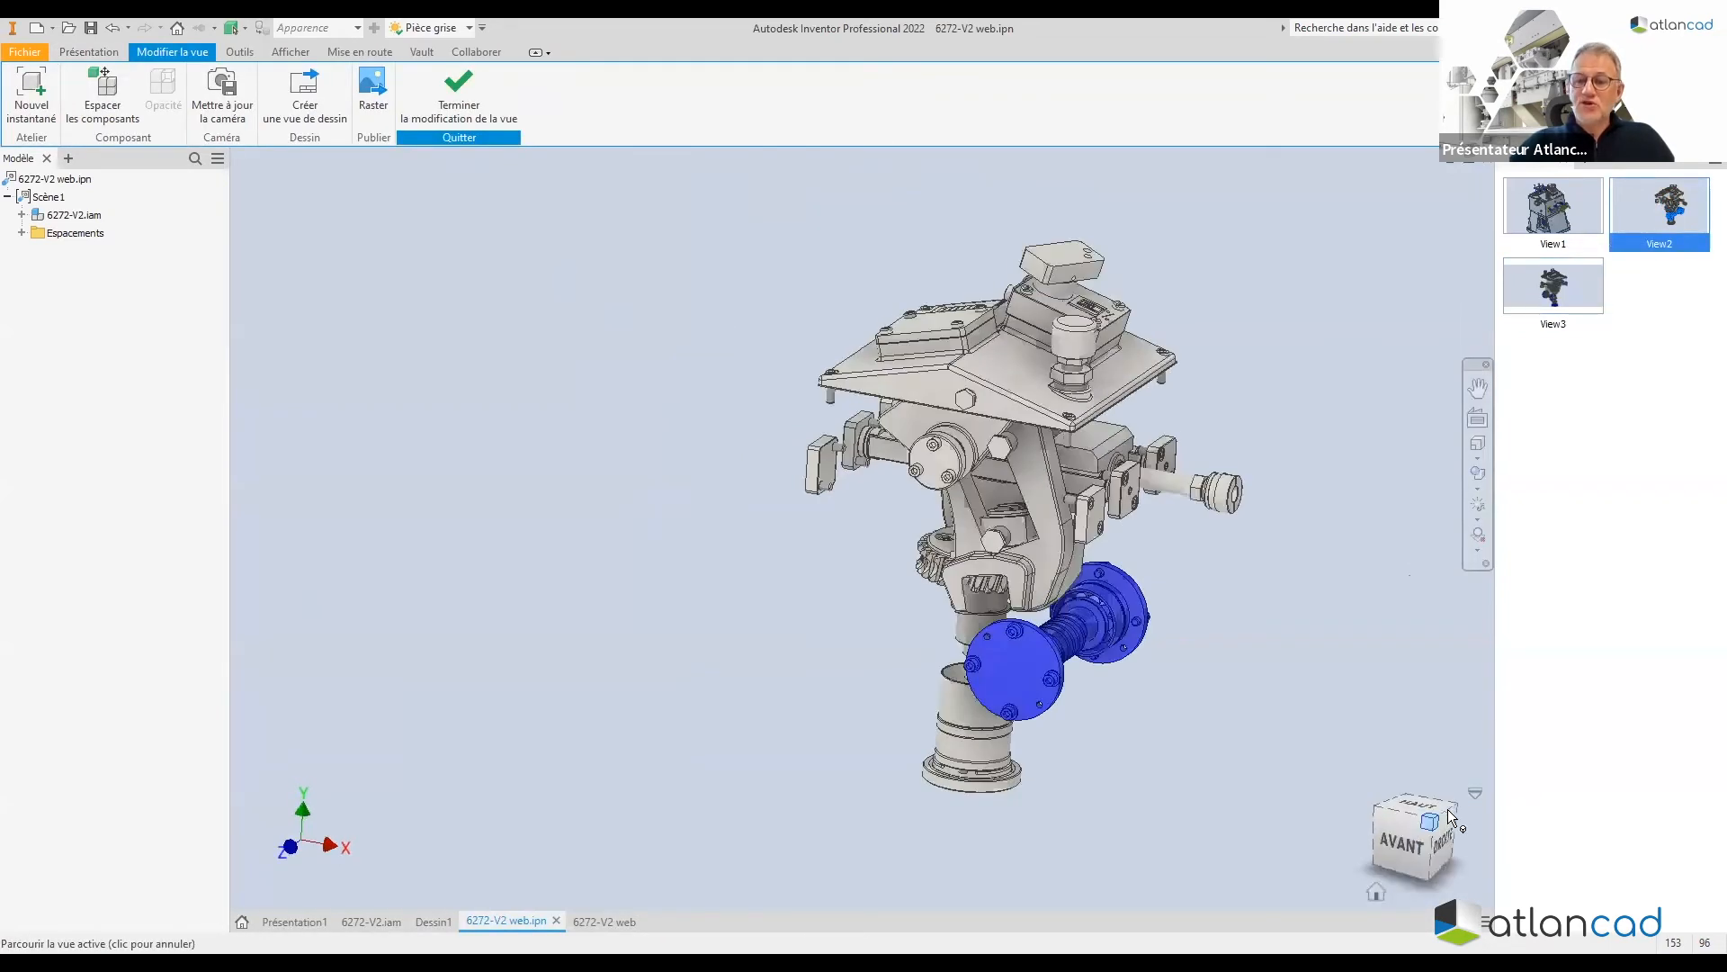
pyautogui.click(1456, 813)
pyautogui.moveTo(1458, 817); pyautogui.dragTo(1091, 624)
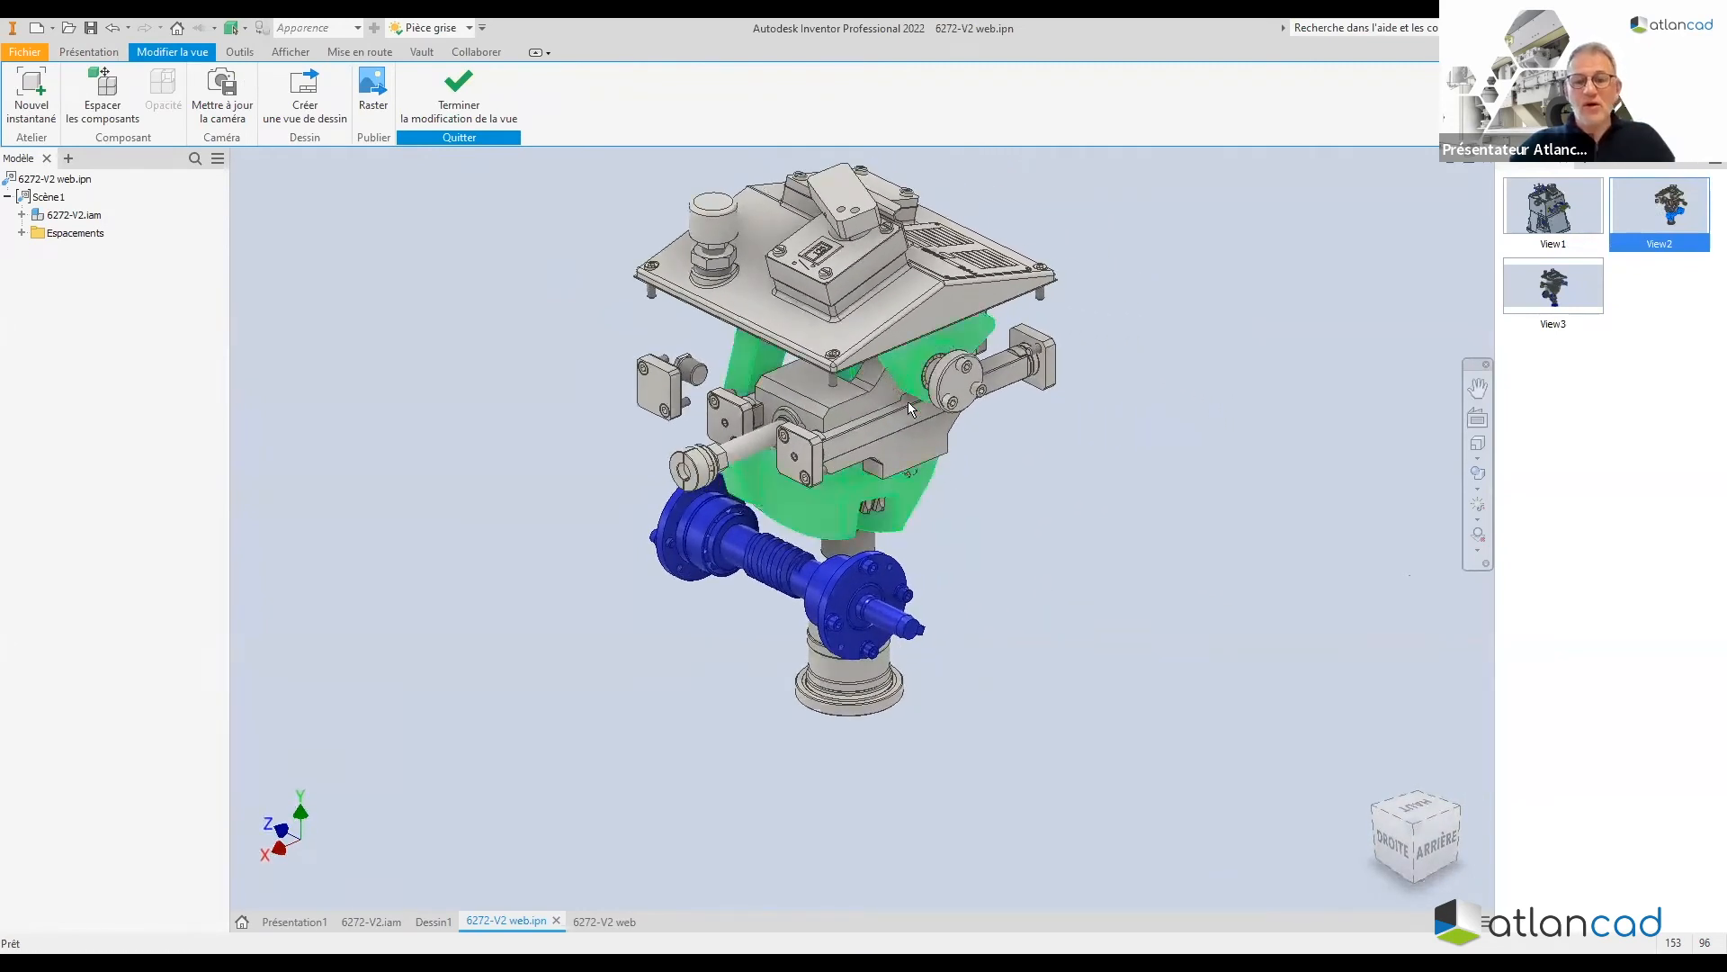
# In View2, tweak the four screws on the blue worm shaft's output-end flange 47 mm outward along the shaft axis
pyautogui.click(1652, 230)
pyautogui.rightClick(1660, 216)
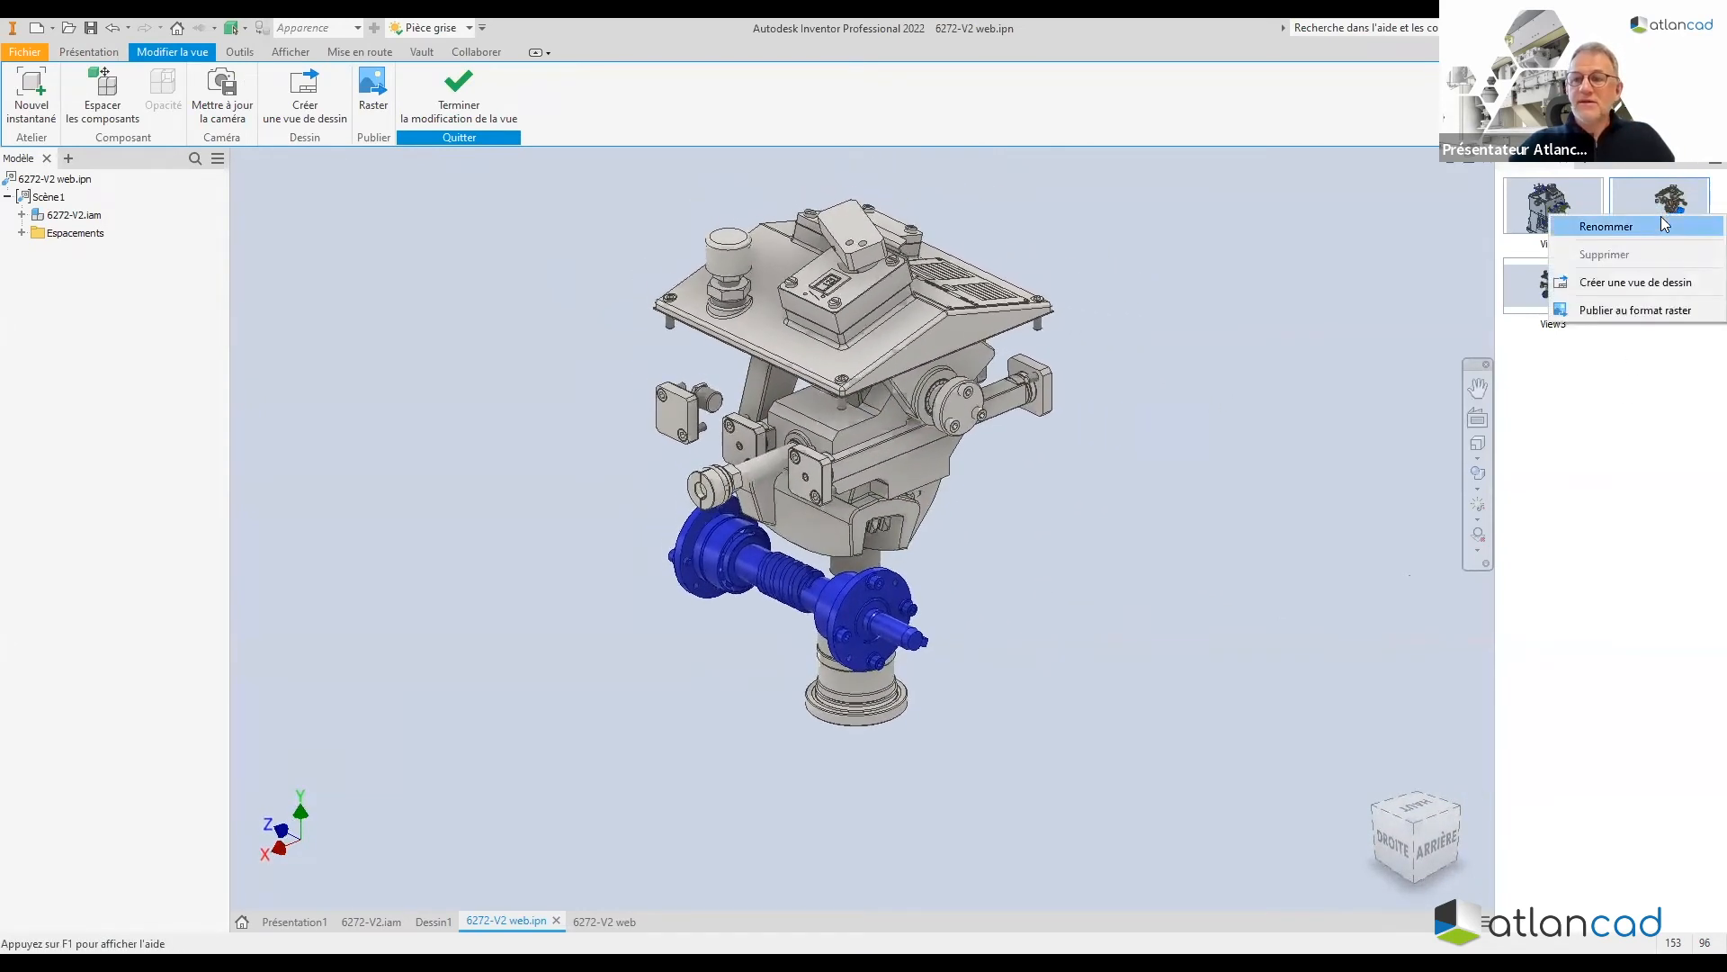
pyautogui.click(1369, 387)
pyautogui.scroll(-1, 1018, 562)
pyautogui.scroll(3, 927, 529)
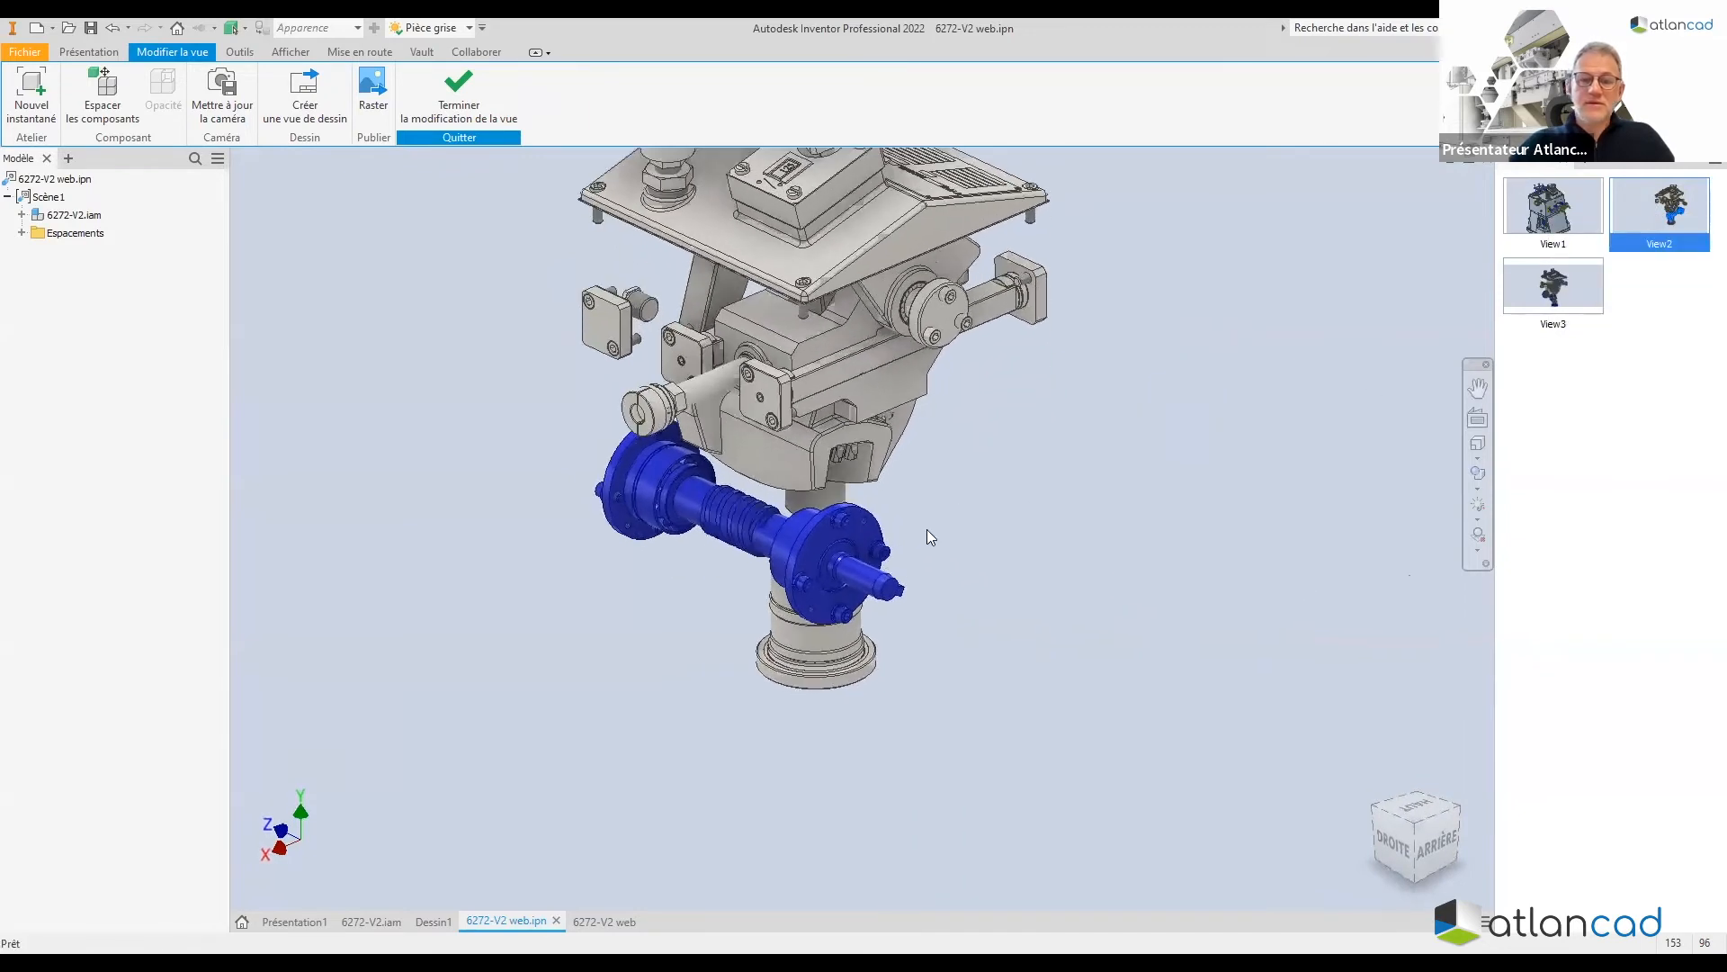
pyautogui.moveTo(926, 529); pyautogui.dragTo(941, 621, button='middle')
pyautogui.click(239, 104)
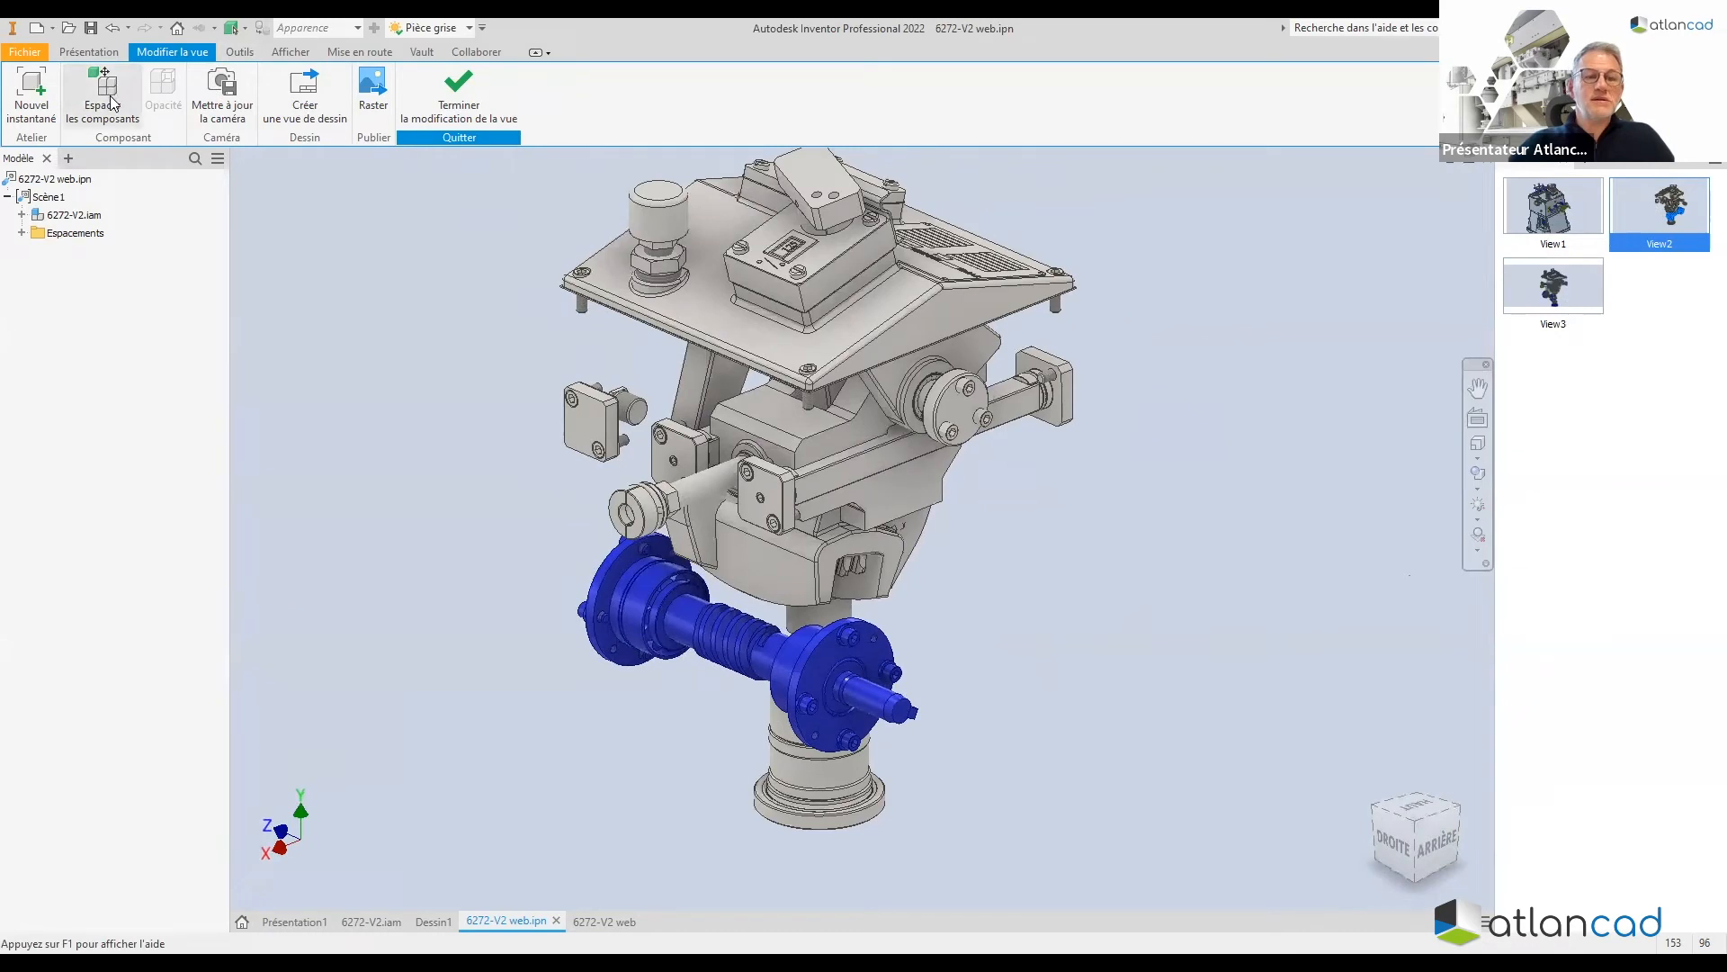
pyautogui.scroll(2, 904, 660)
pyautogui.click(887, 649)
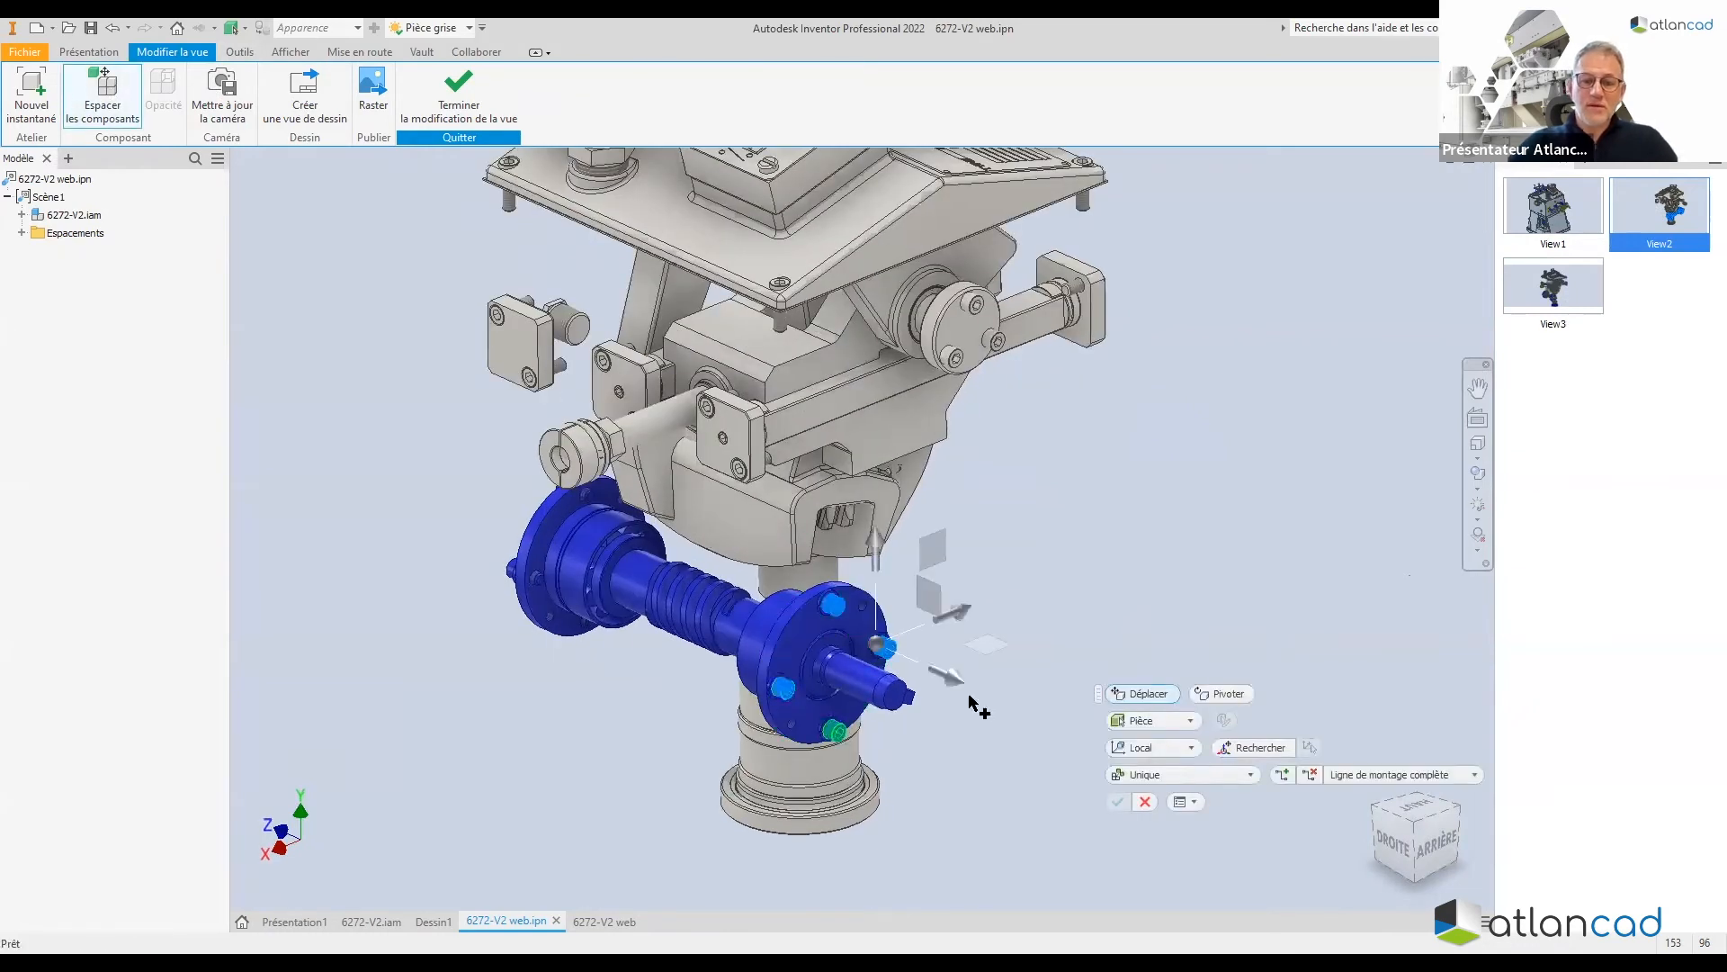
pyautogui.moveTo(948, 676); pyautogui.dragTo(1012, 723)
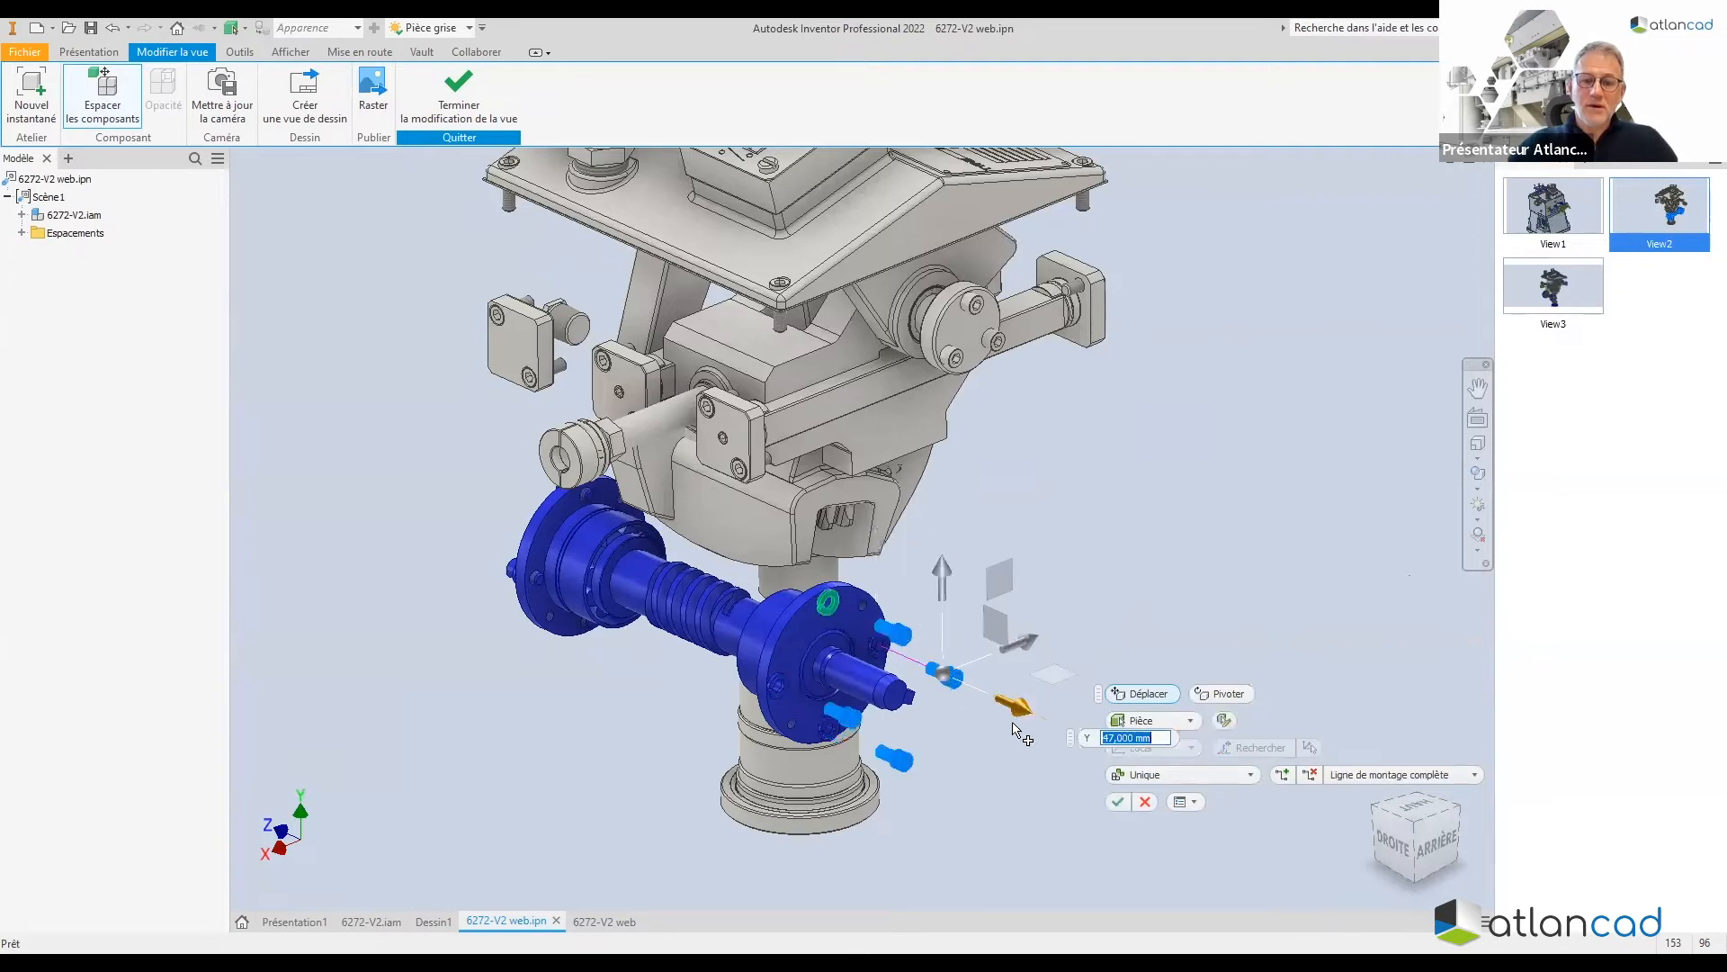
# Tweak the flange's four washers together with their four screws further outward along the shaft axis
pyautogui.scroll(3, 841, 601)
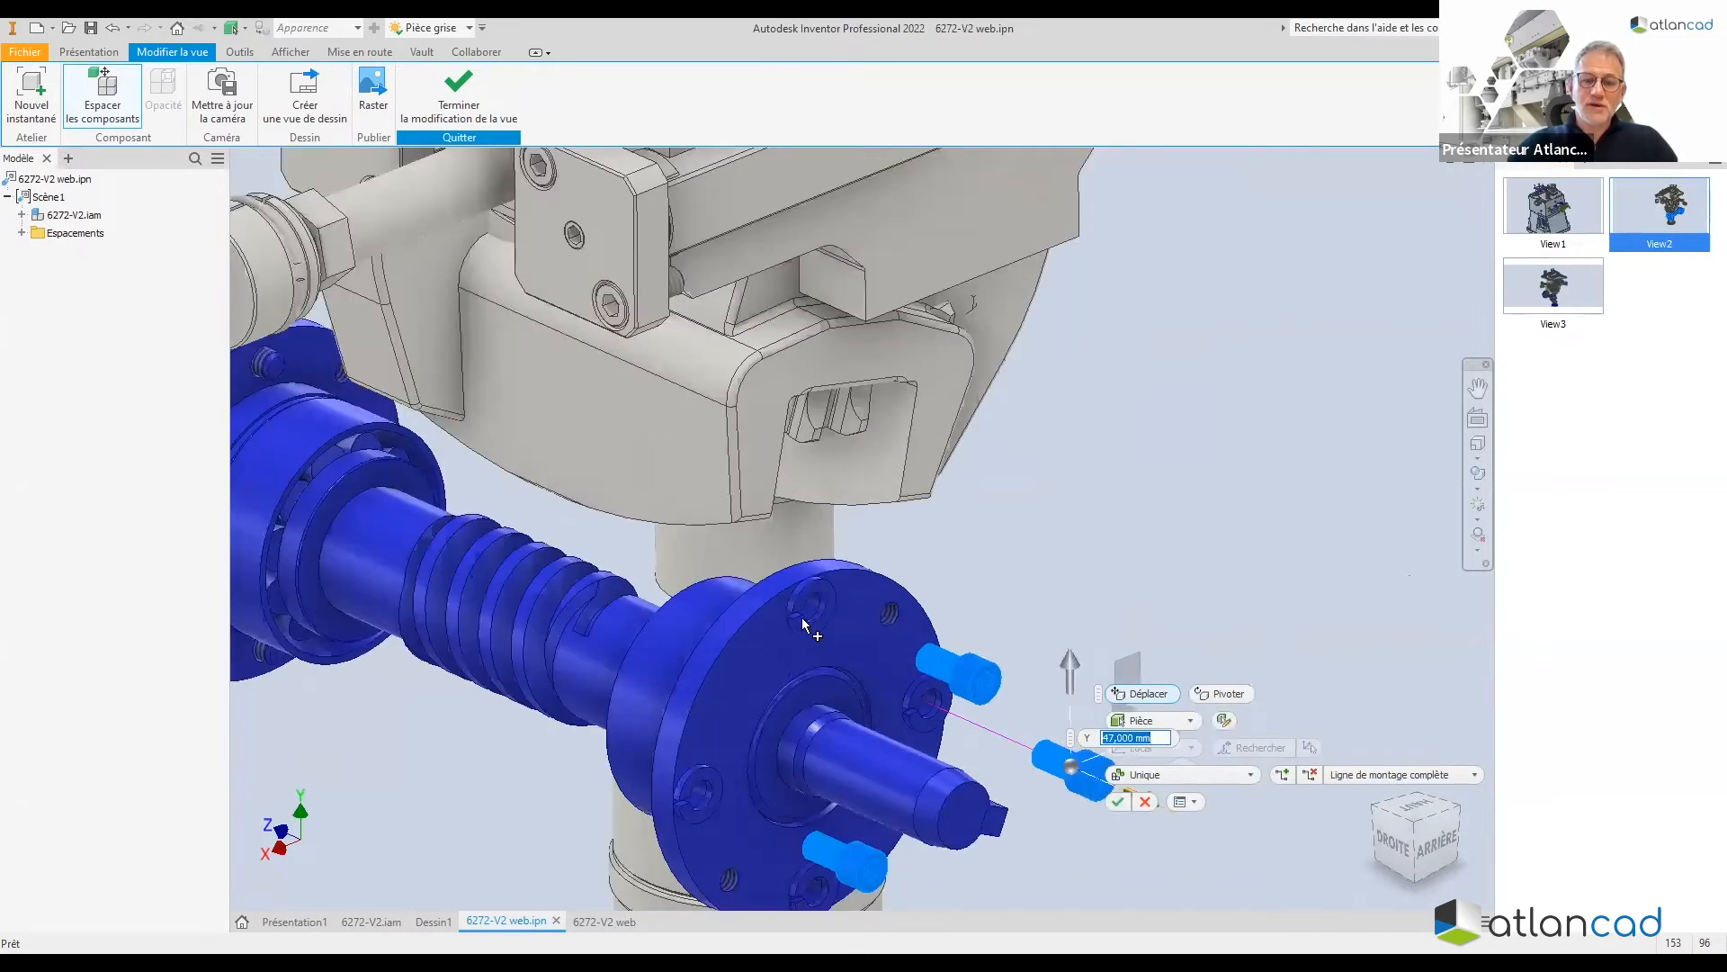
pyautogui.click(720, 787)
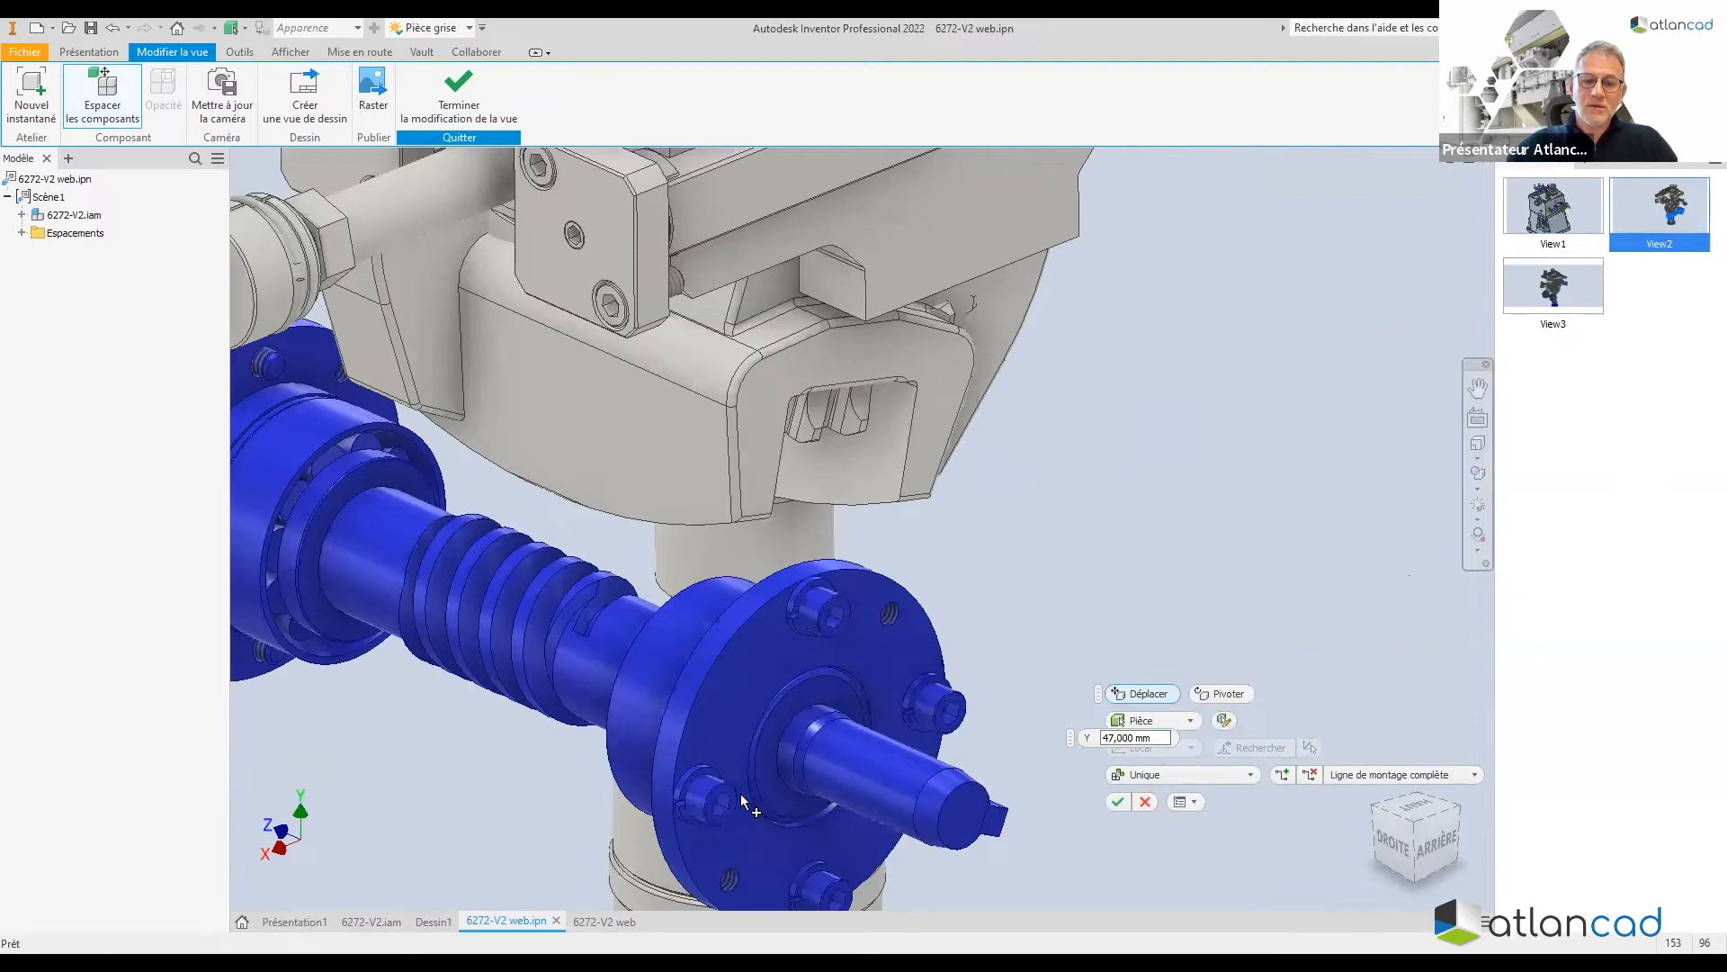
pyautogui.keyDown('ctrl'); pyautogui.click(812, 879); pyautogui.keyUp('ctrl')
pyautogui.keyDown('ctrl'); pyautogui.click(933, 718); pyautogui.keyUp('ctrl')
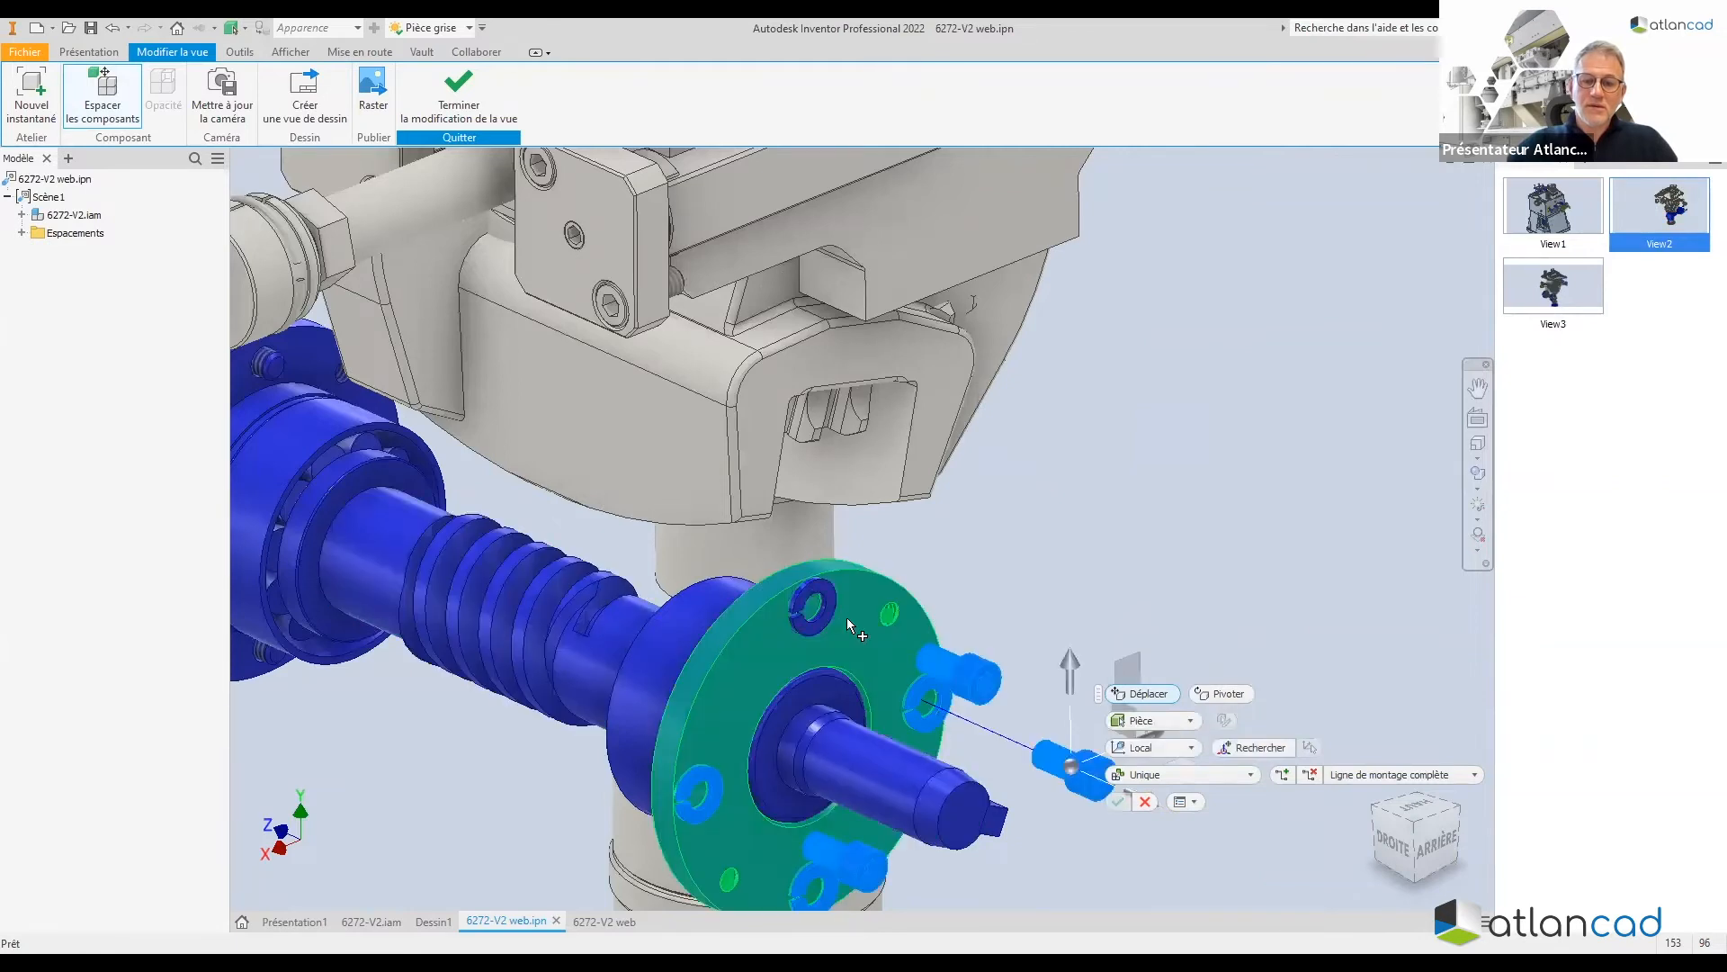
pyautogui.scroll(-3, 1088, 500)
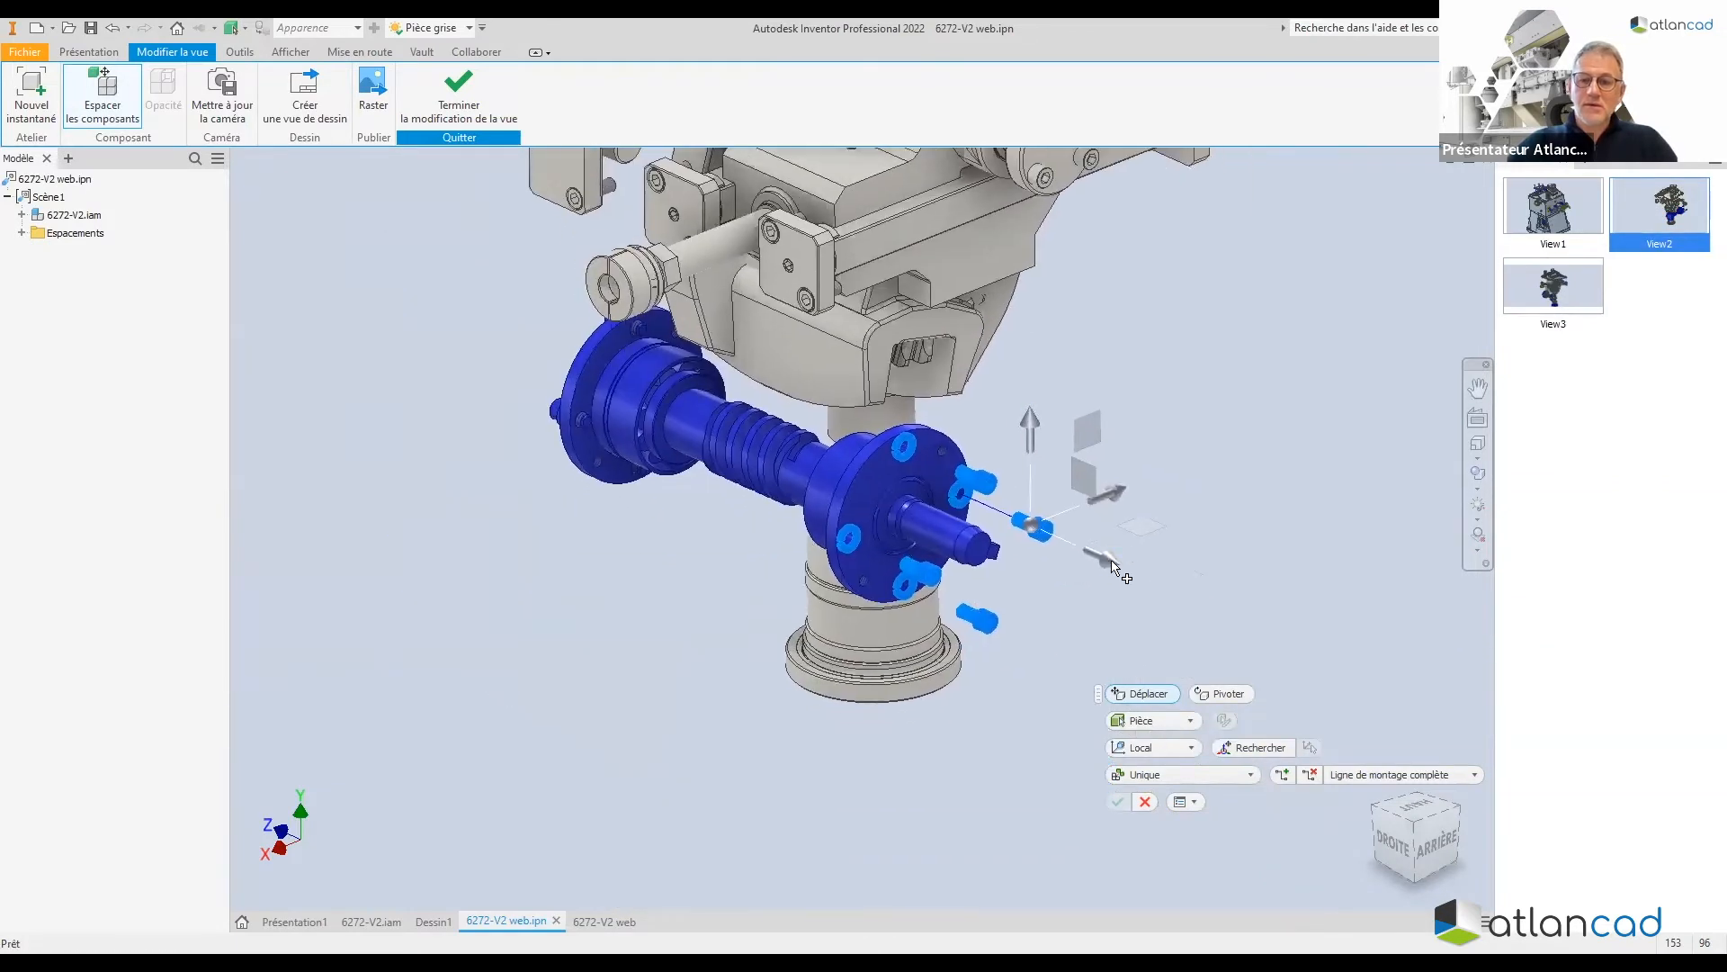
pyautogui.moveTo(1156, 585); pyautogui.dragTo(1160, 620)
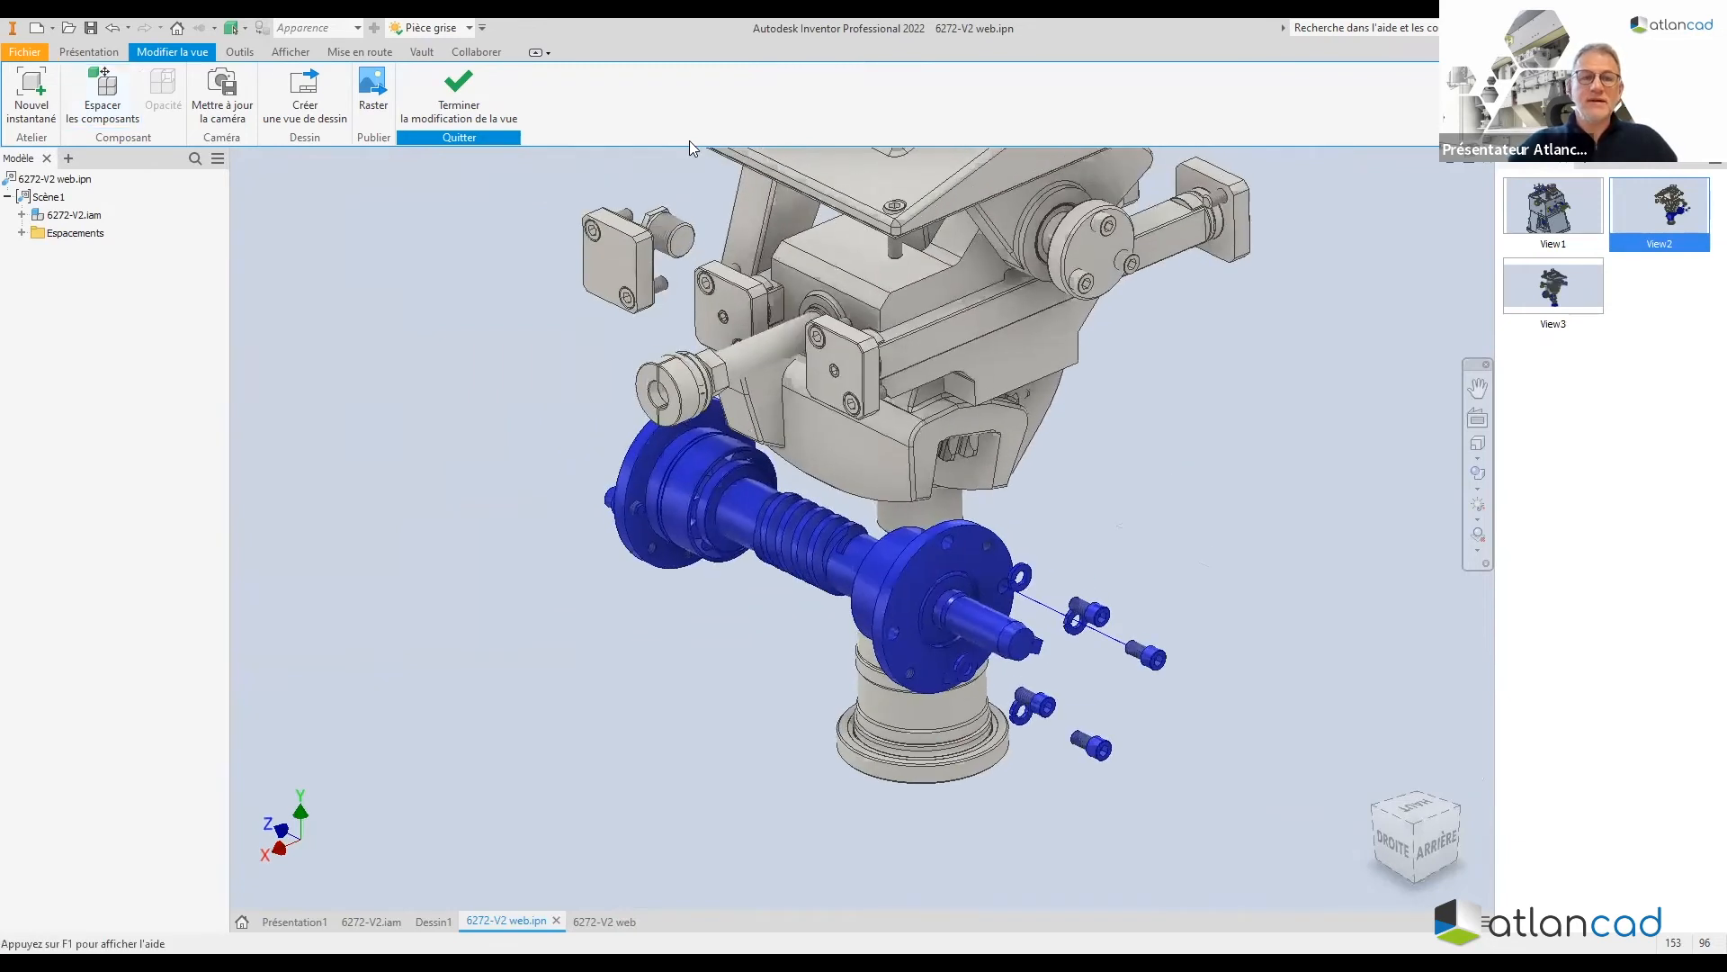
# Finish editing View2 and set up a raster export of the selected View3 snapshot at 1280 x 1024 (4:3), 150 pixels per inch
pyautogui.click(459, 95)
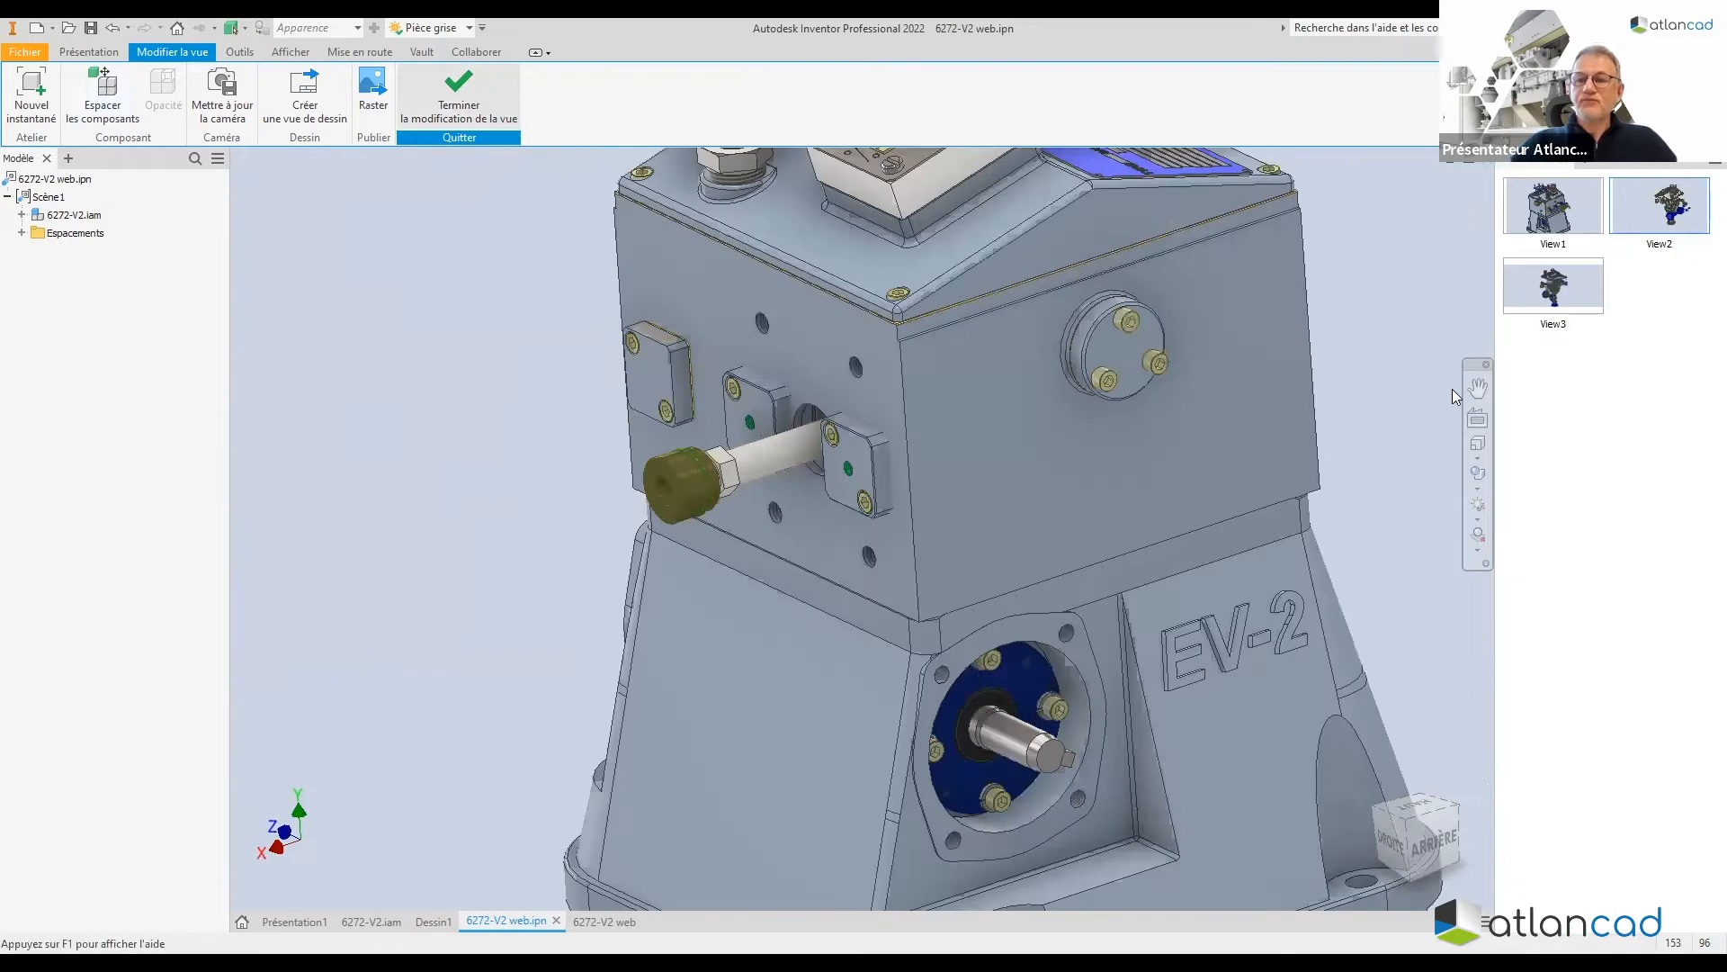
pyautogui.rightClick(1568, 293)
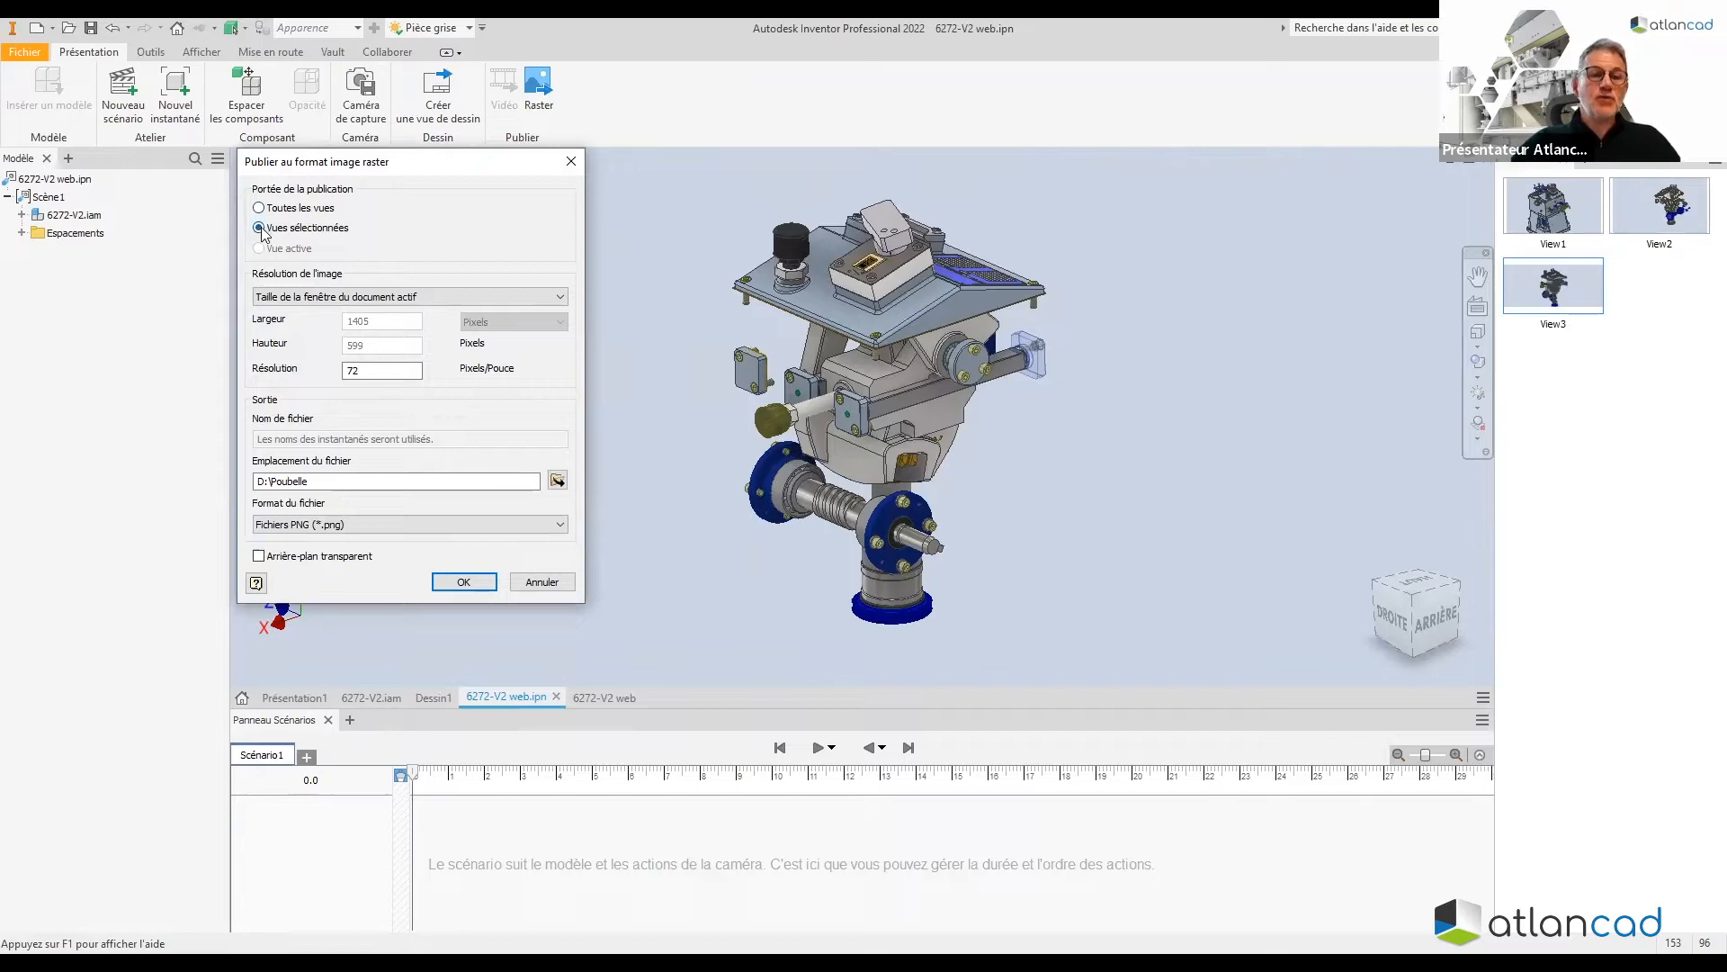
pyautogui.click(309, 296)
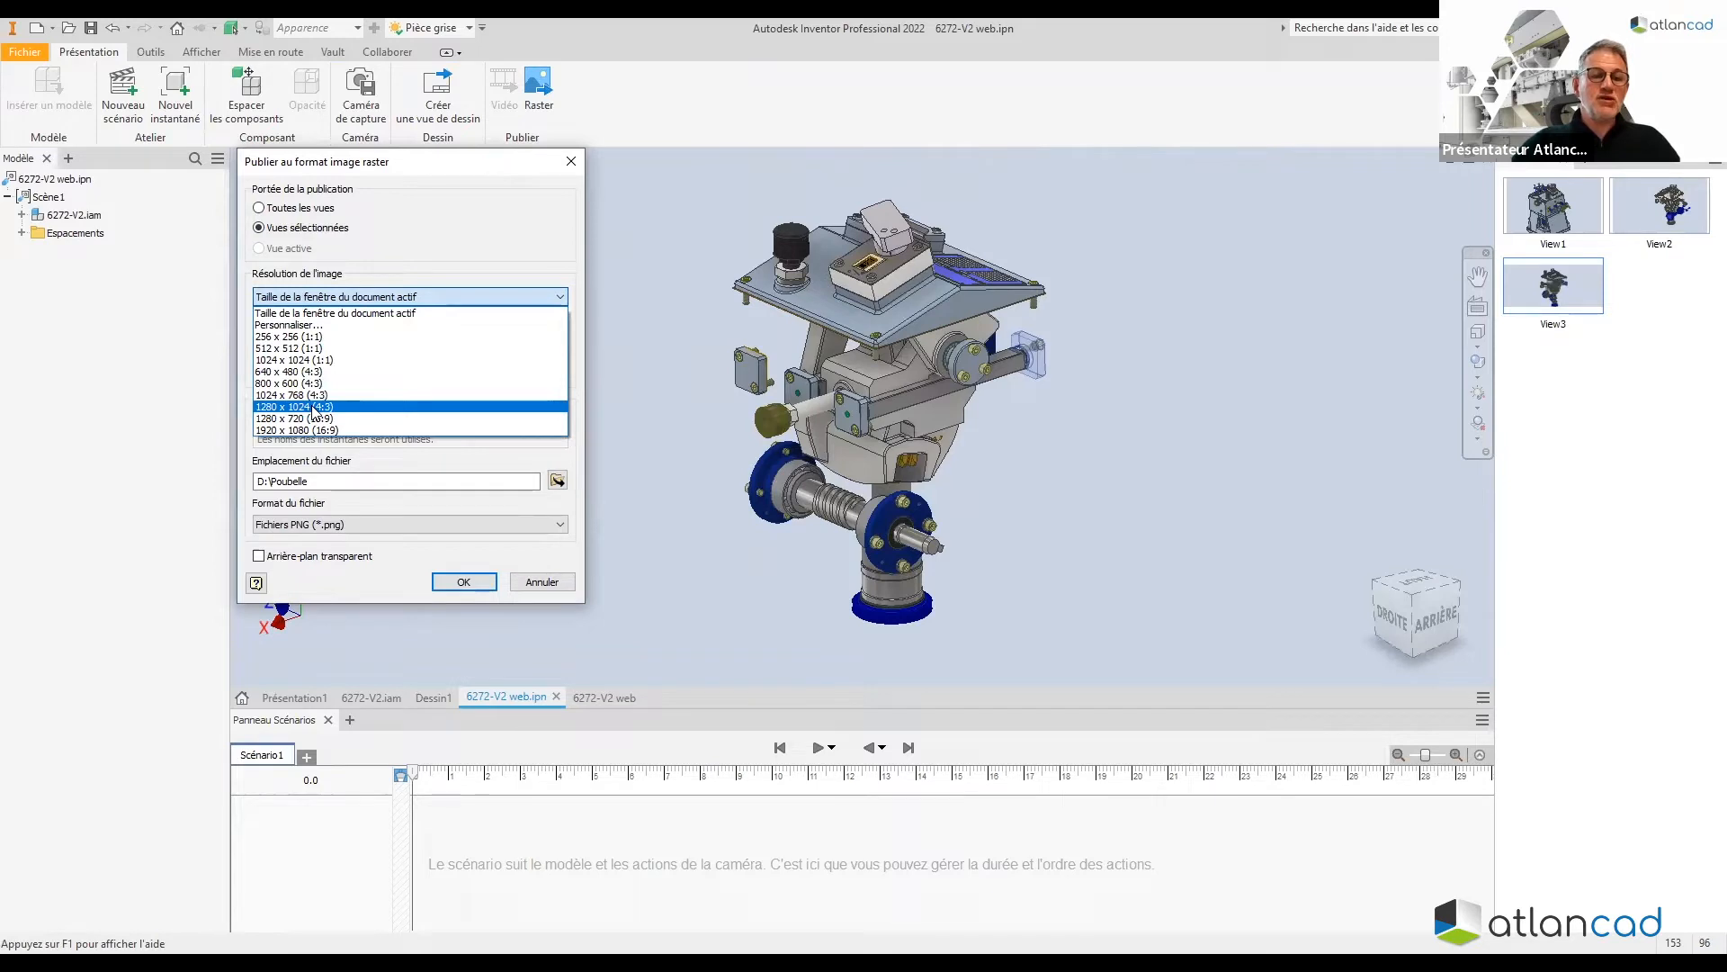
pyautogui.click(314, 406)
pyautogui.doubleClick(376, 370)
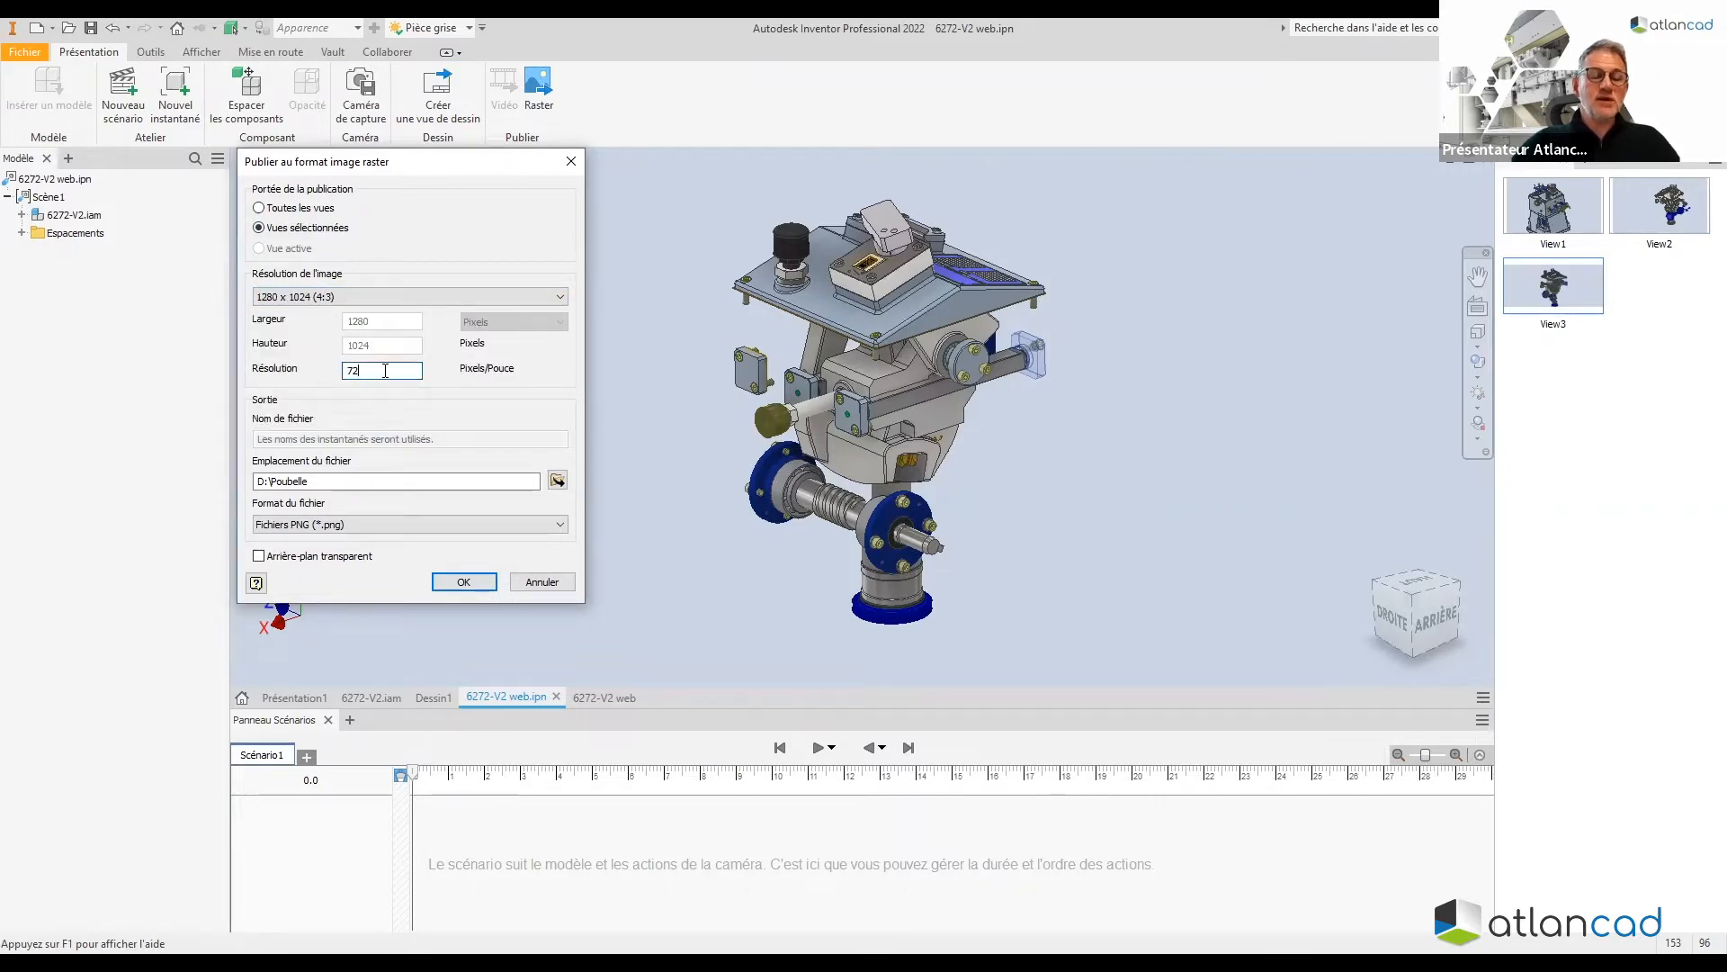
pyautogui.write('150')
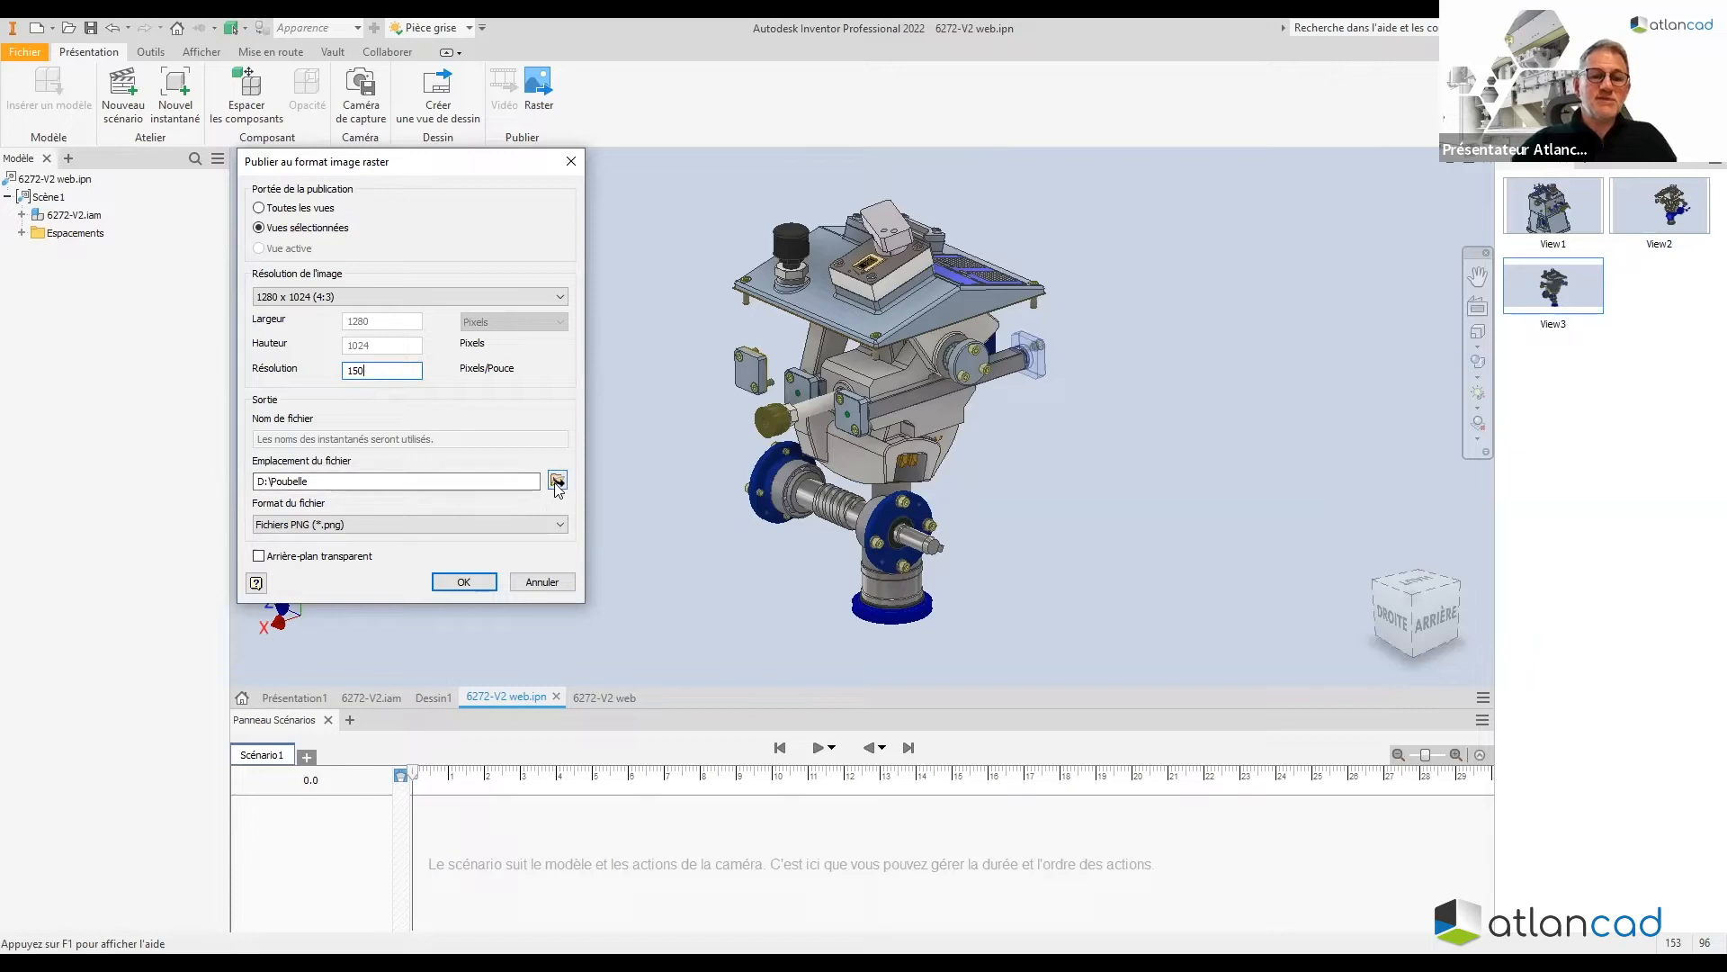
pyautogui.click(557, 481)
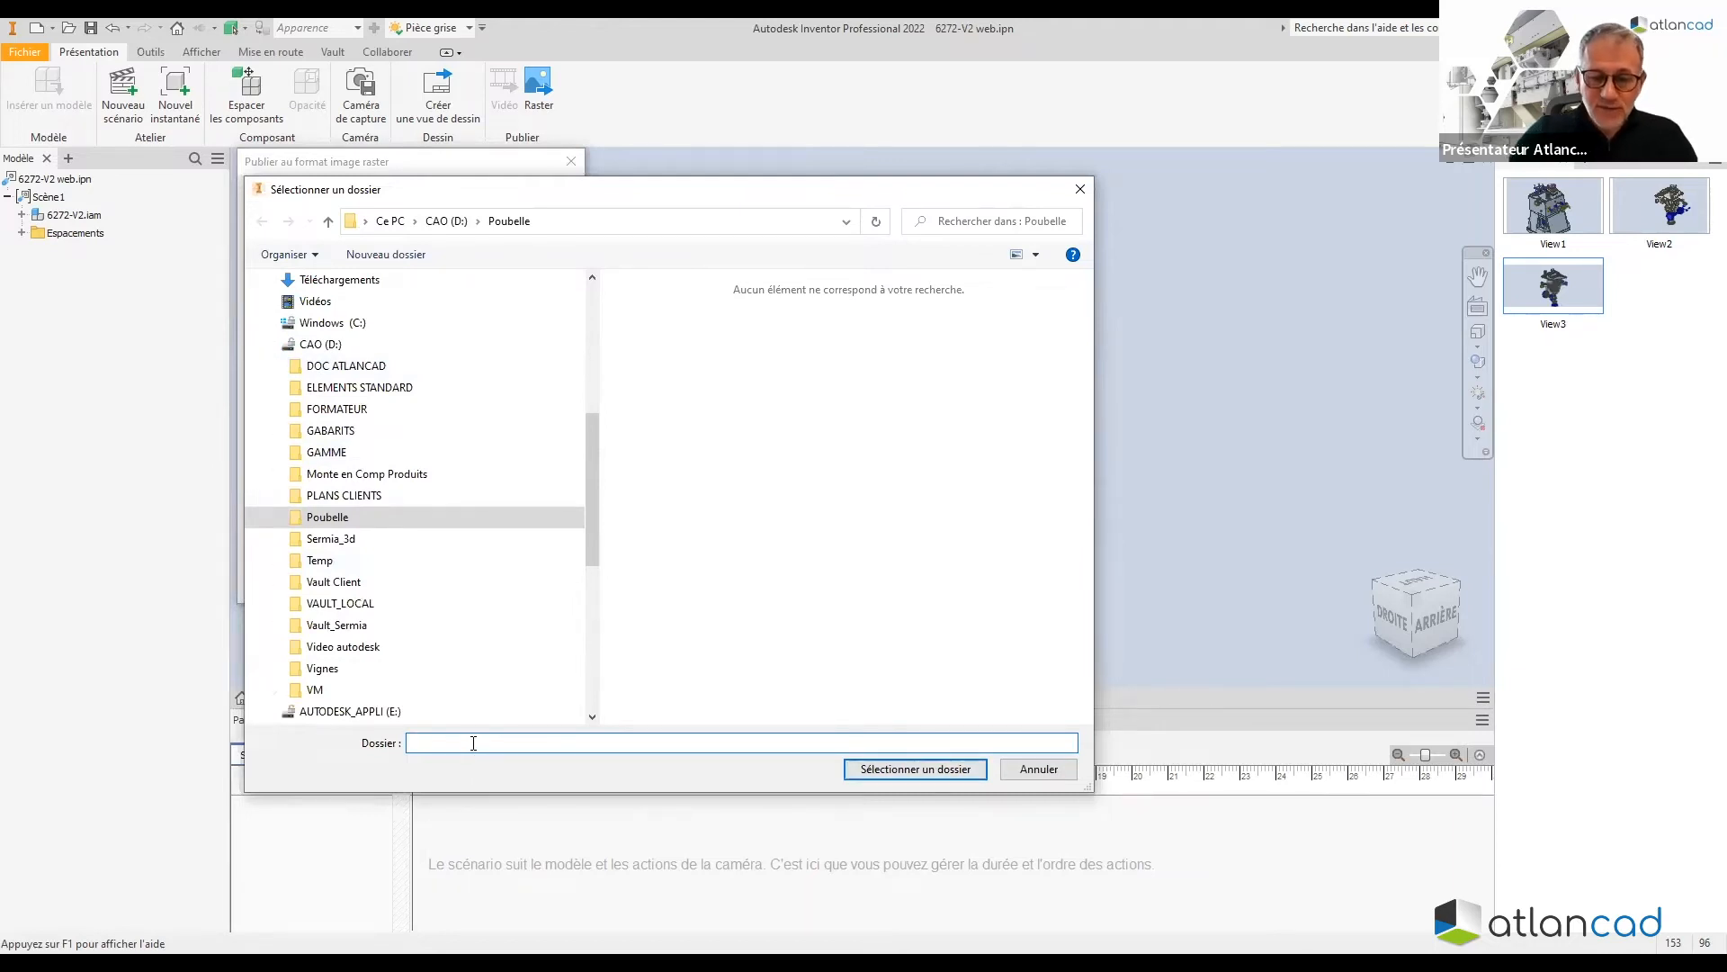
pyautogui.write('im')
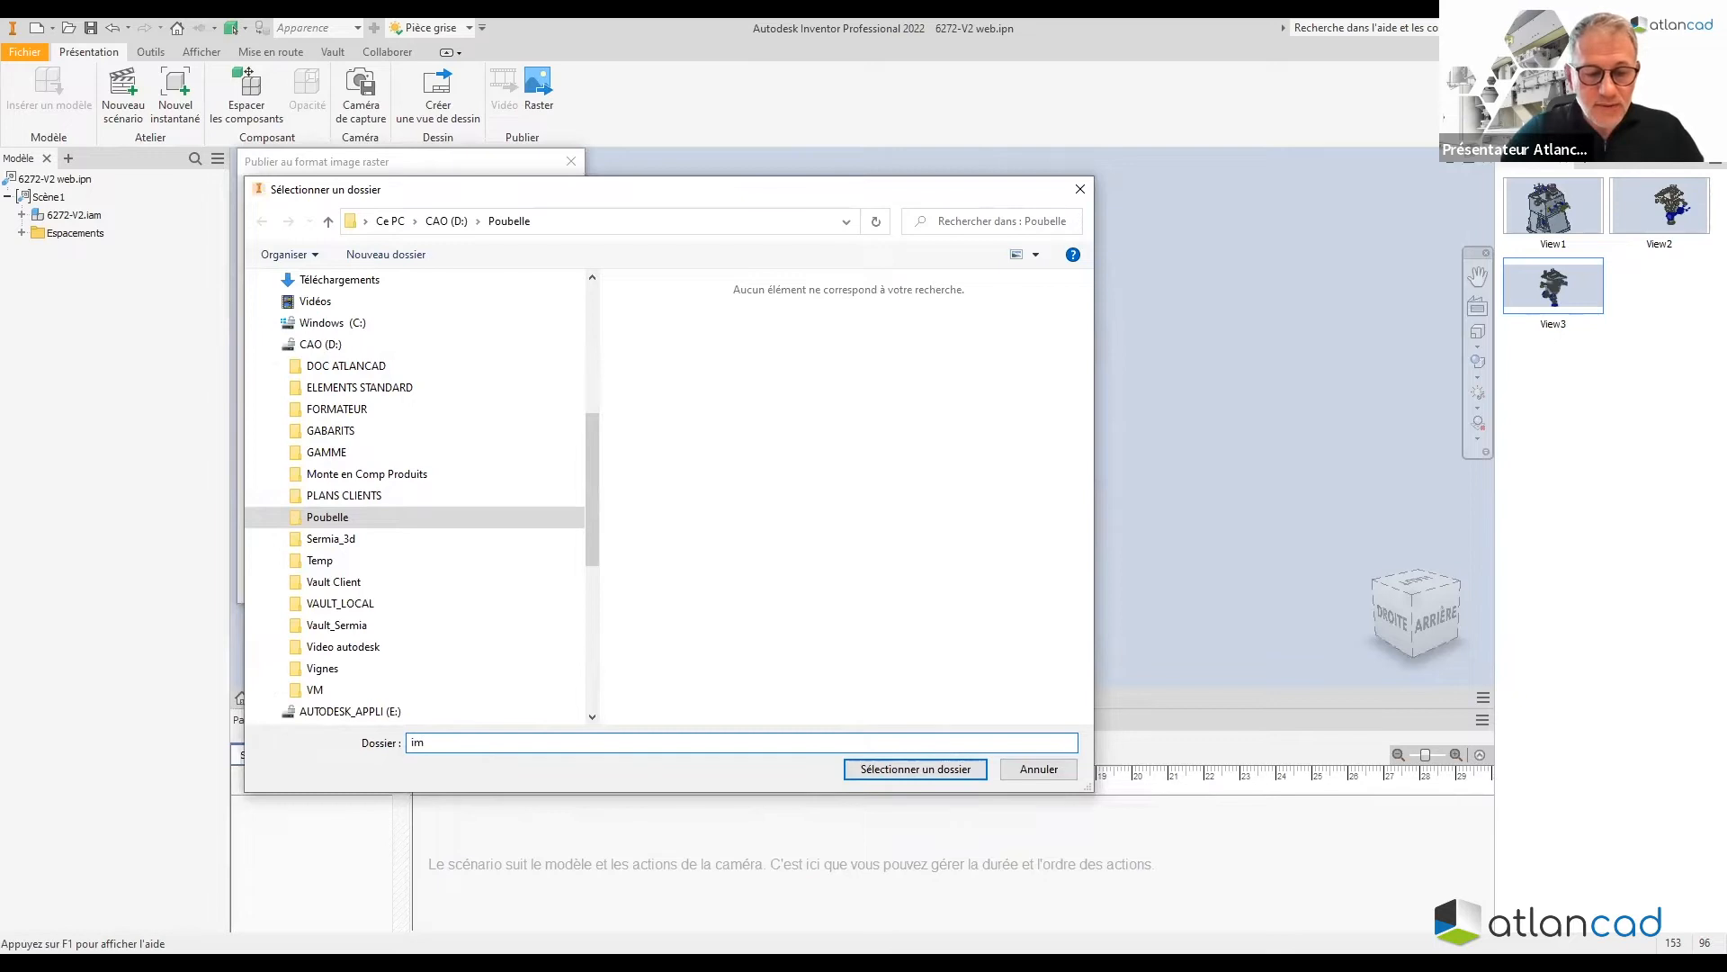
pyautogui.write(' webi')
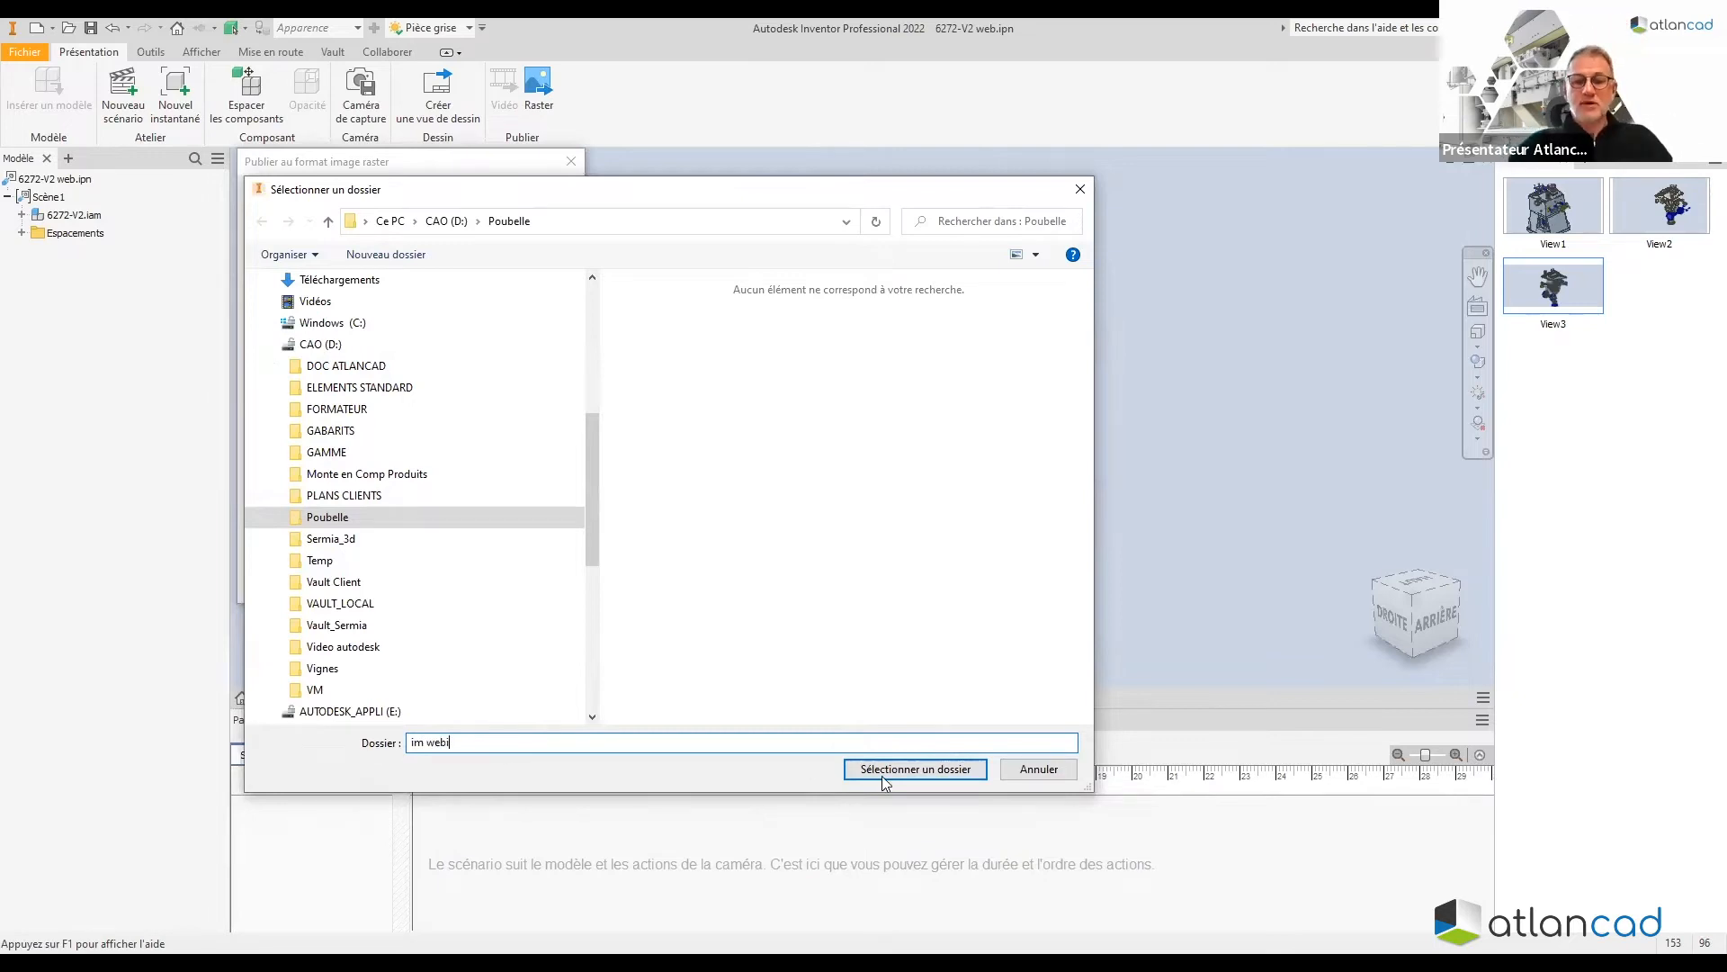
pyautogui.click(916, 771)
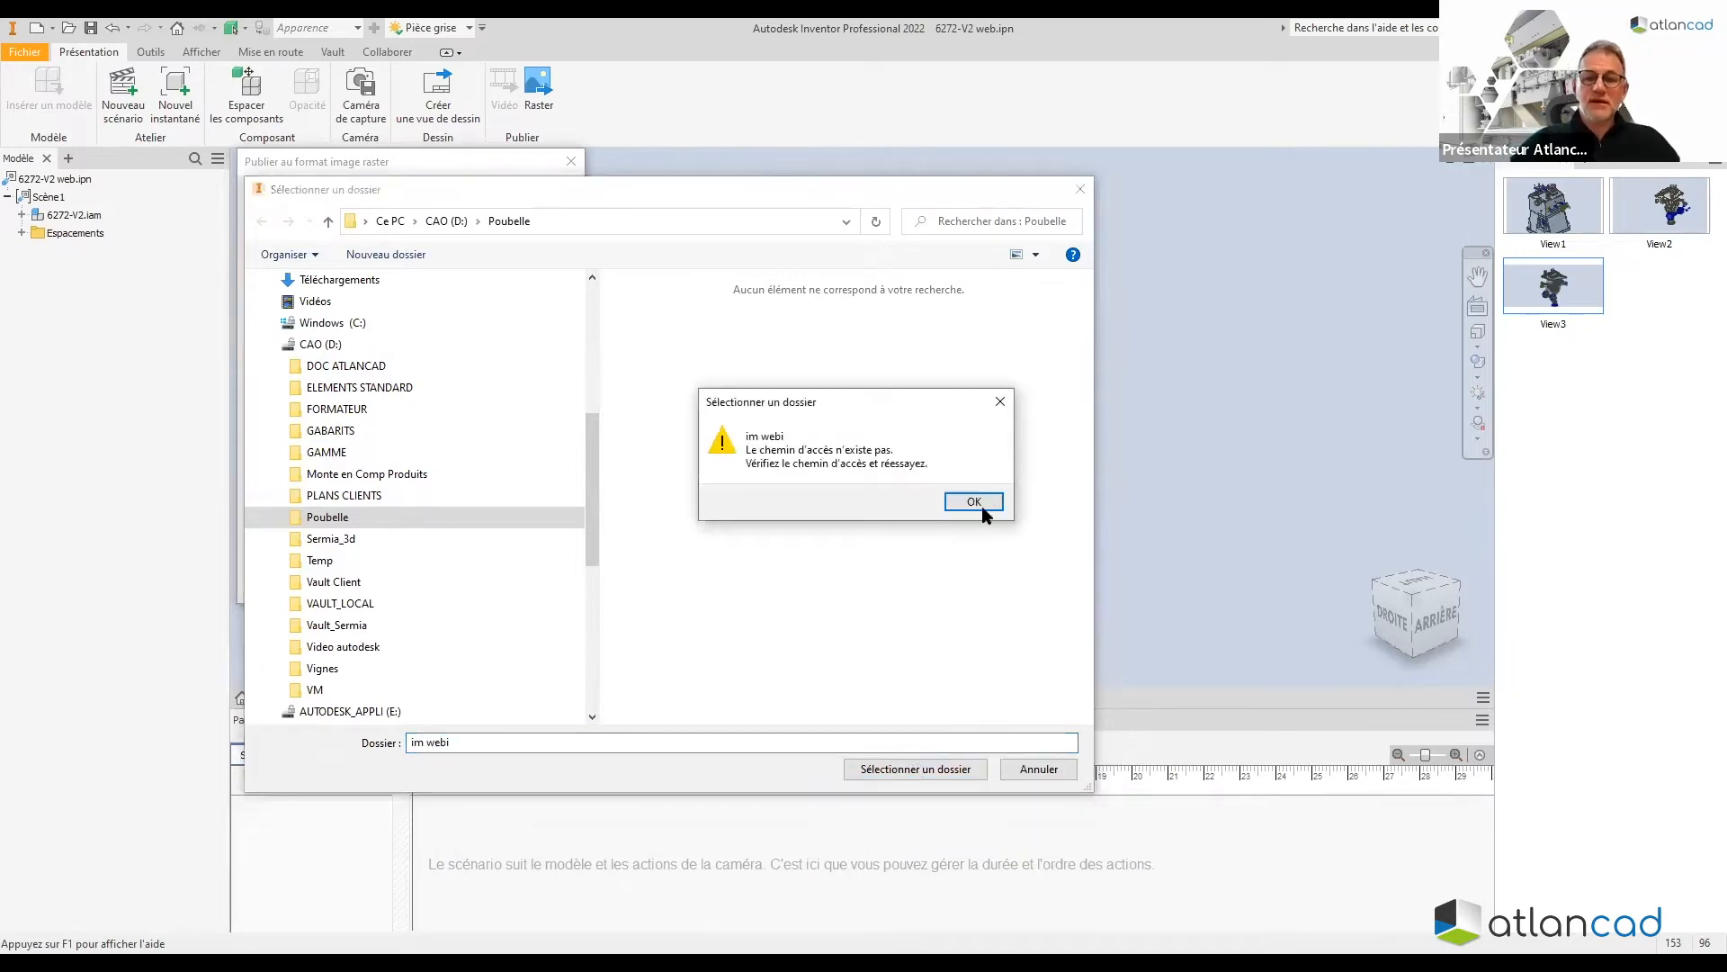
pyautogui.press('Return')
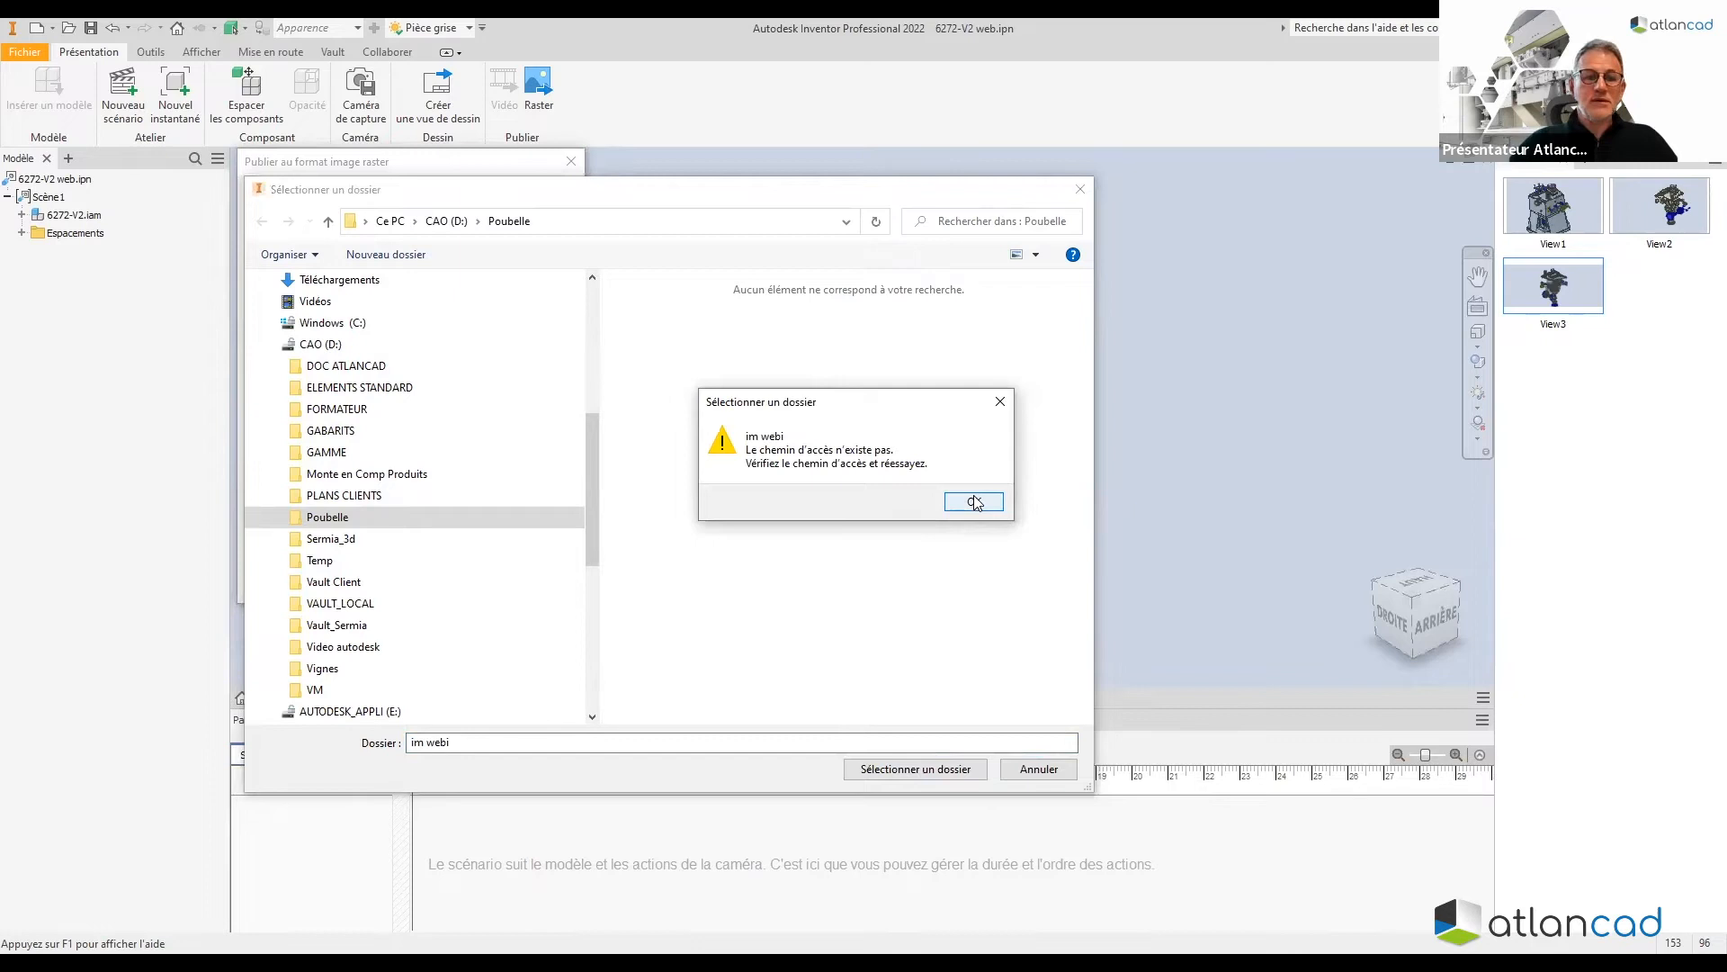
pyautogui.click(974, 501)
pyautogui.click(1039, 770)
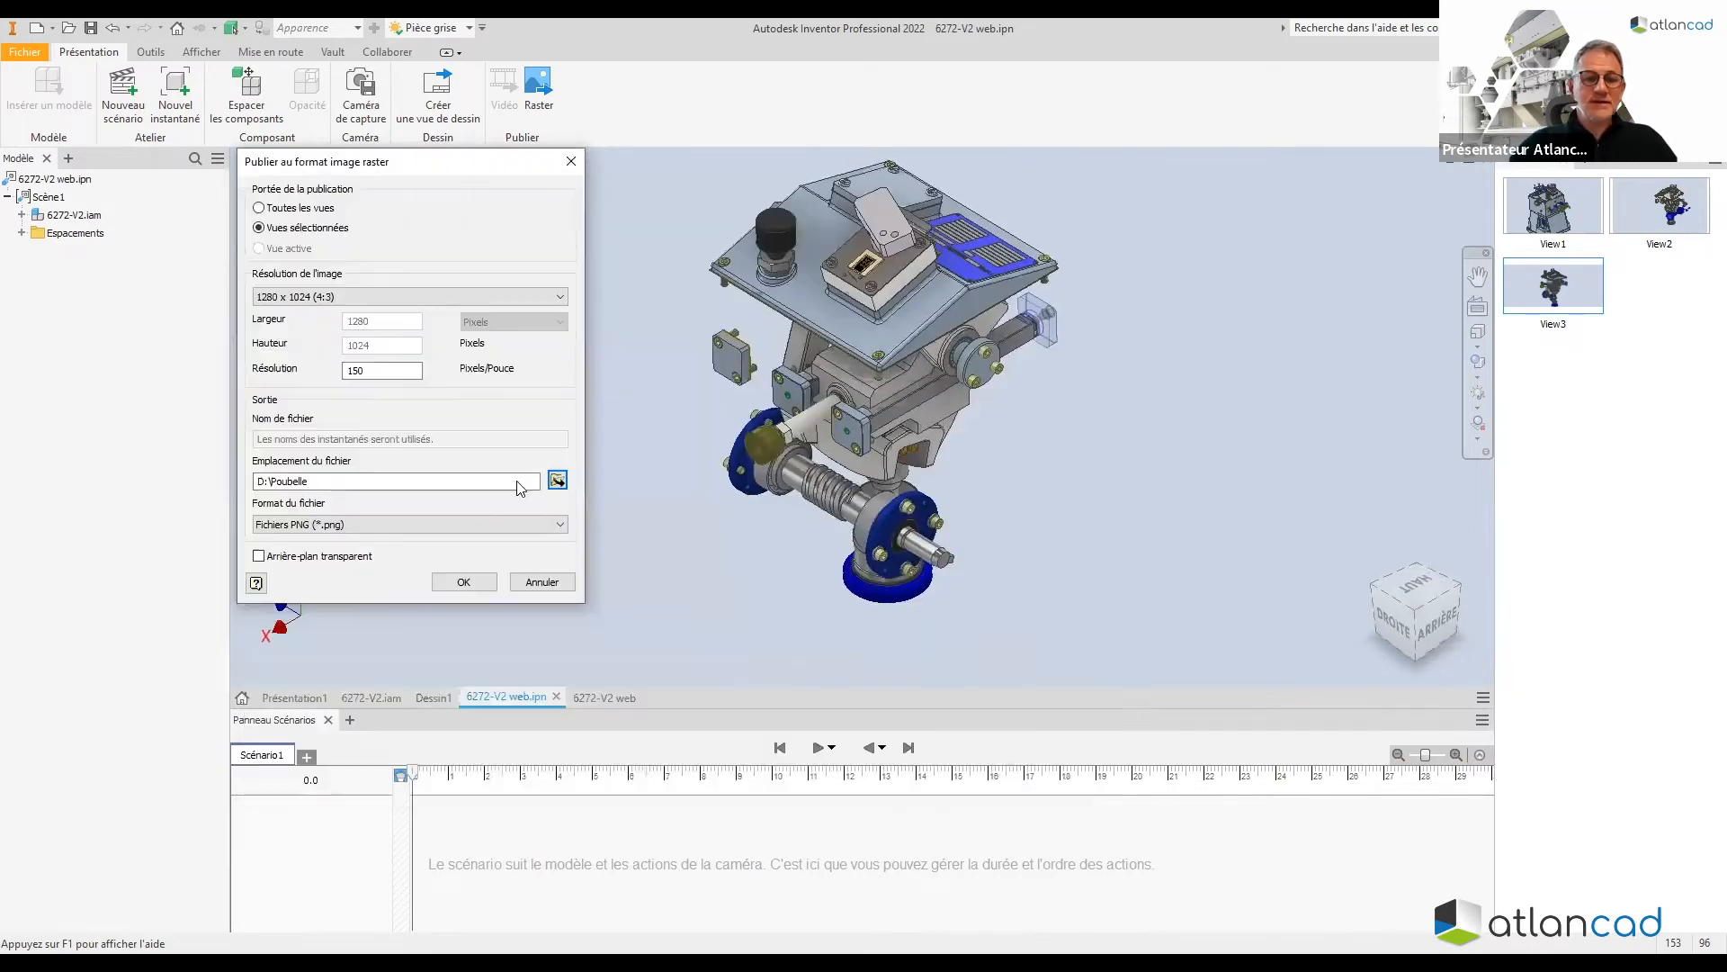
# Publish the View3 image in PNG format with a transparent background
pyautogui.click(387, 524)
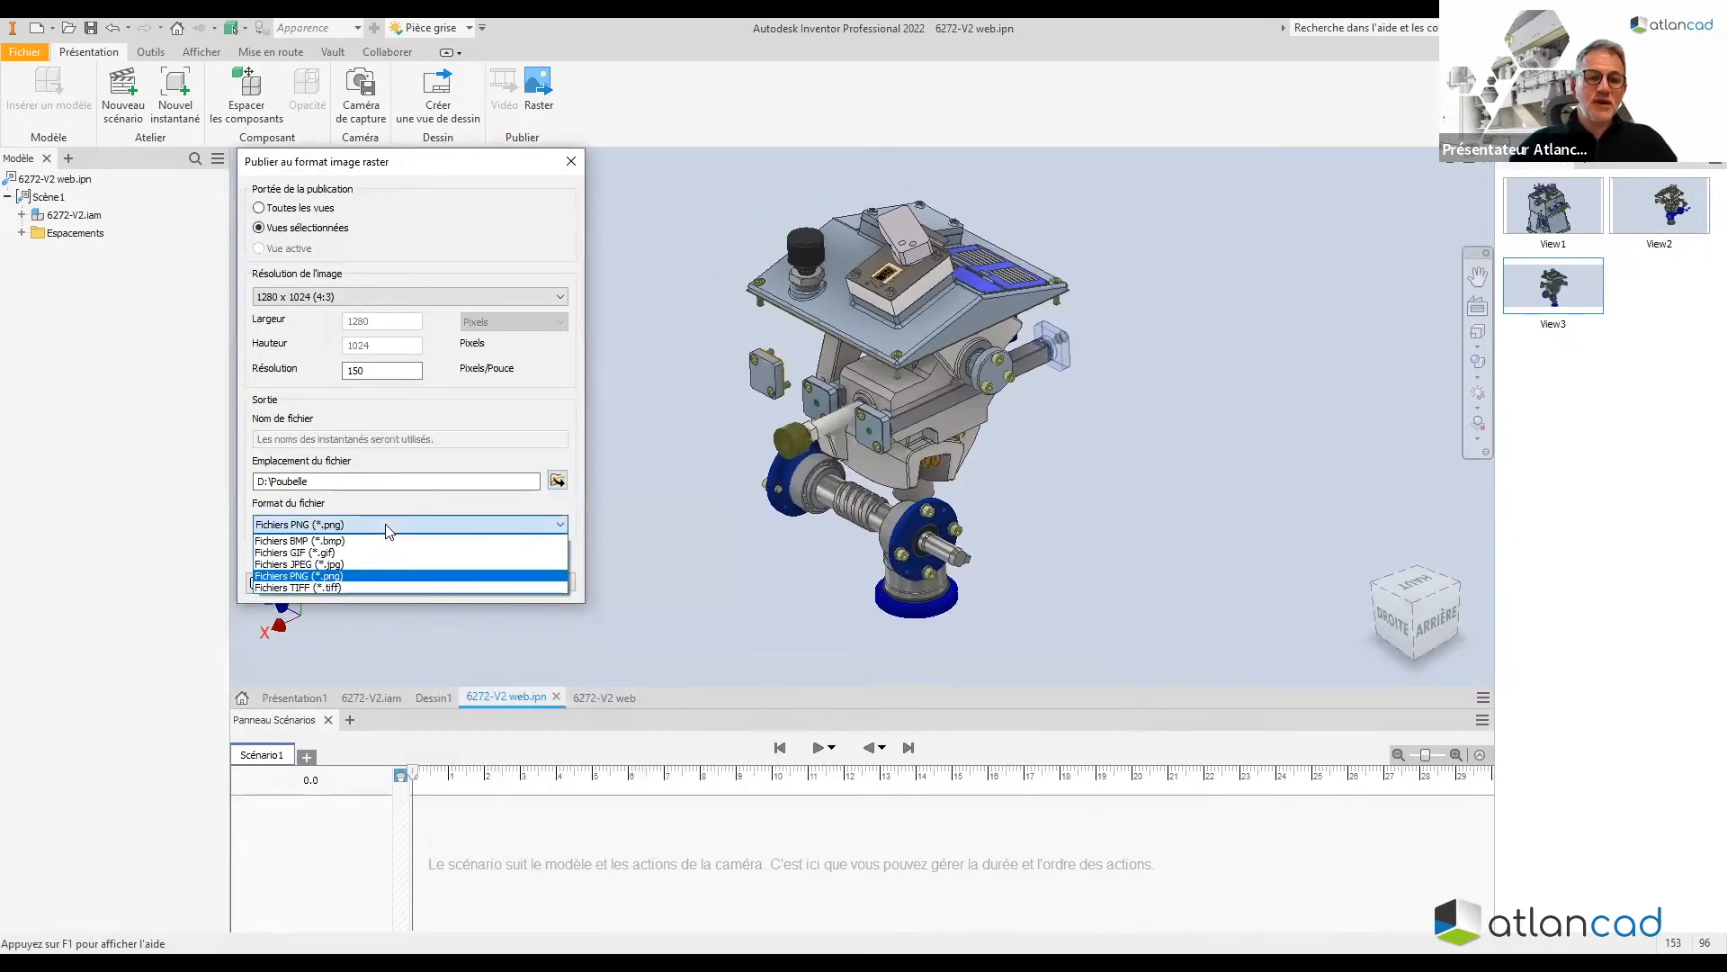
pyautogui.click(319, 531)
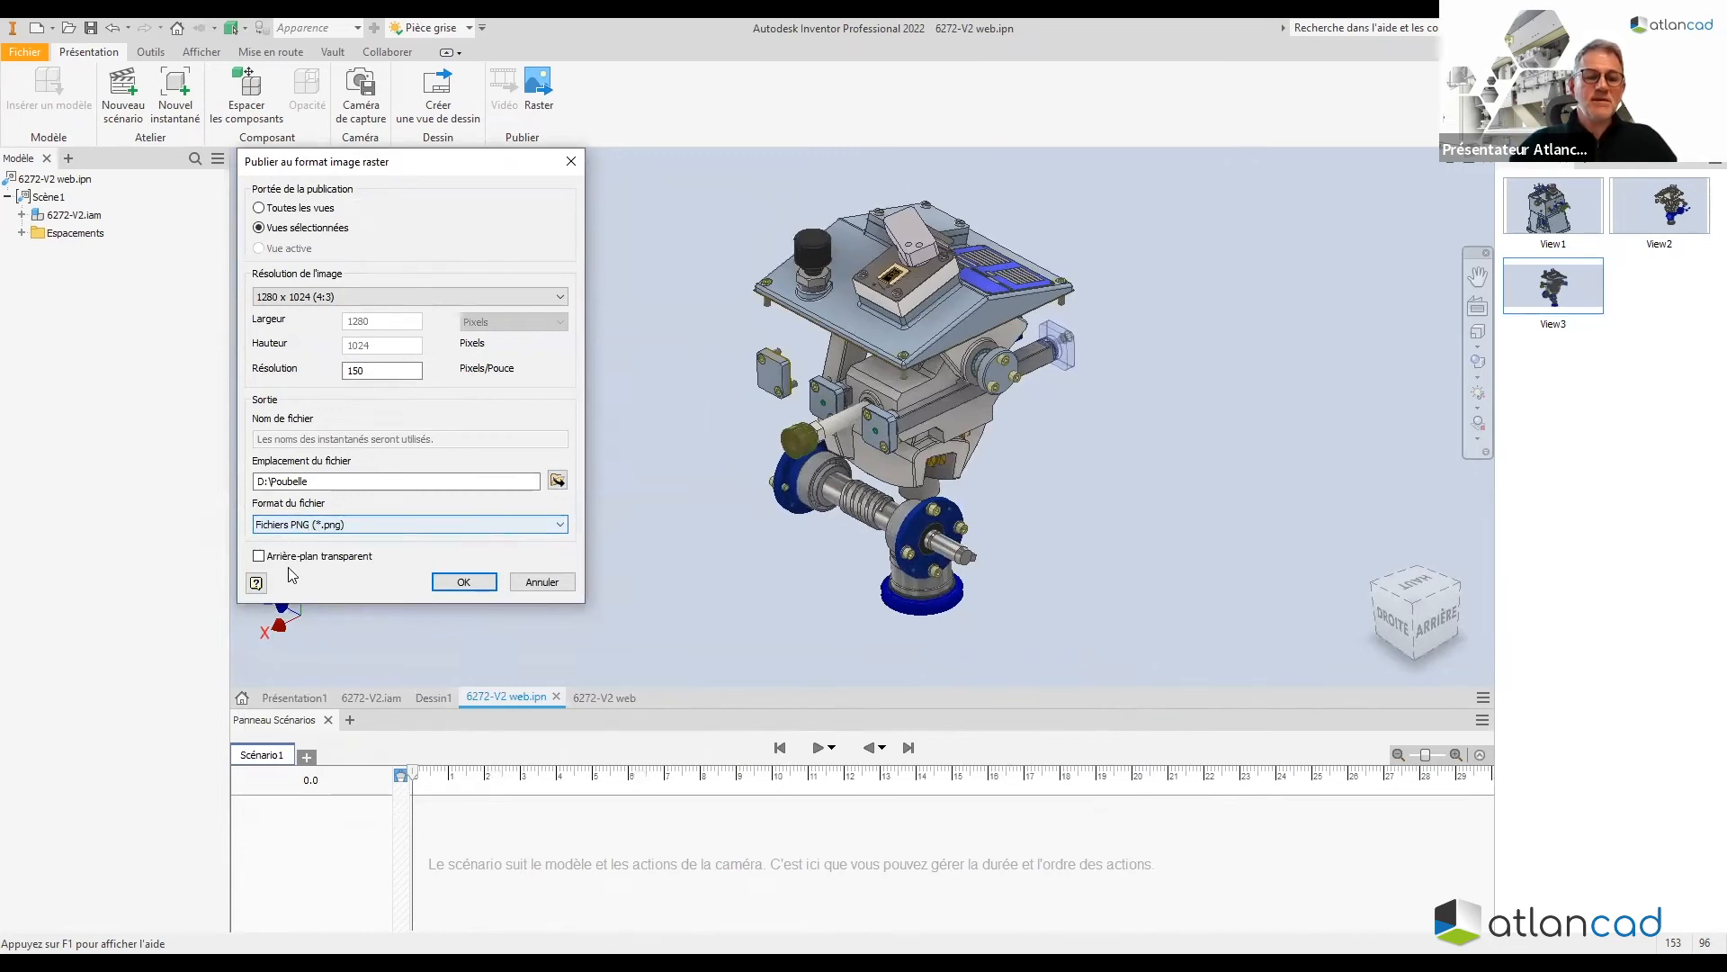
pyautogui.click(259, 557)
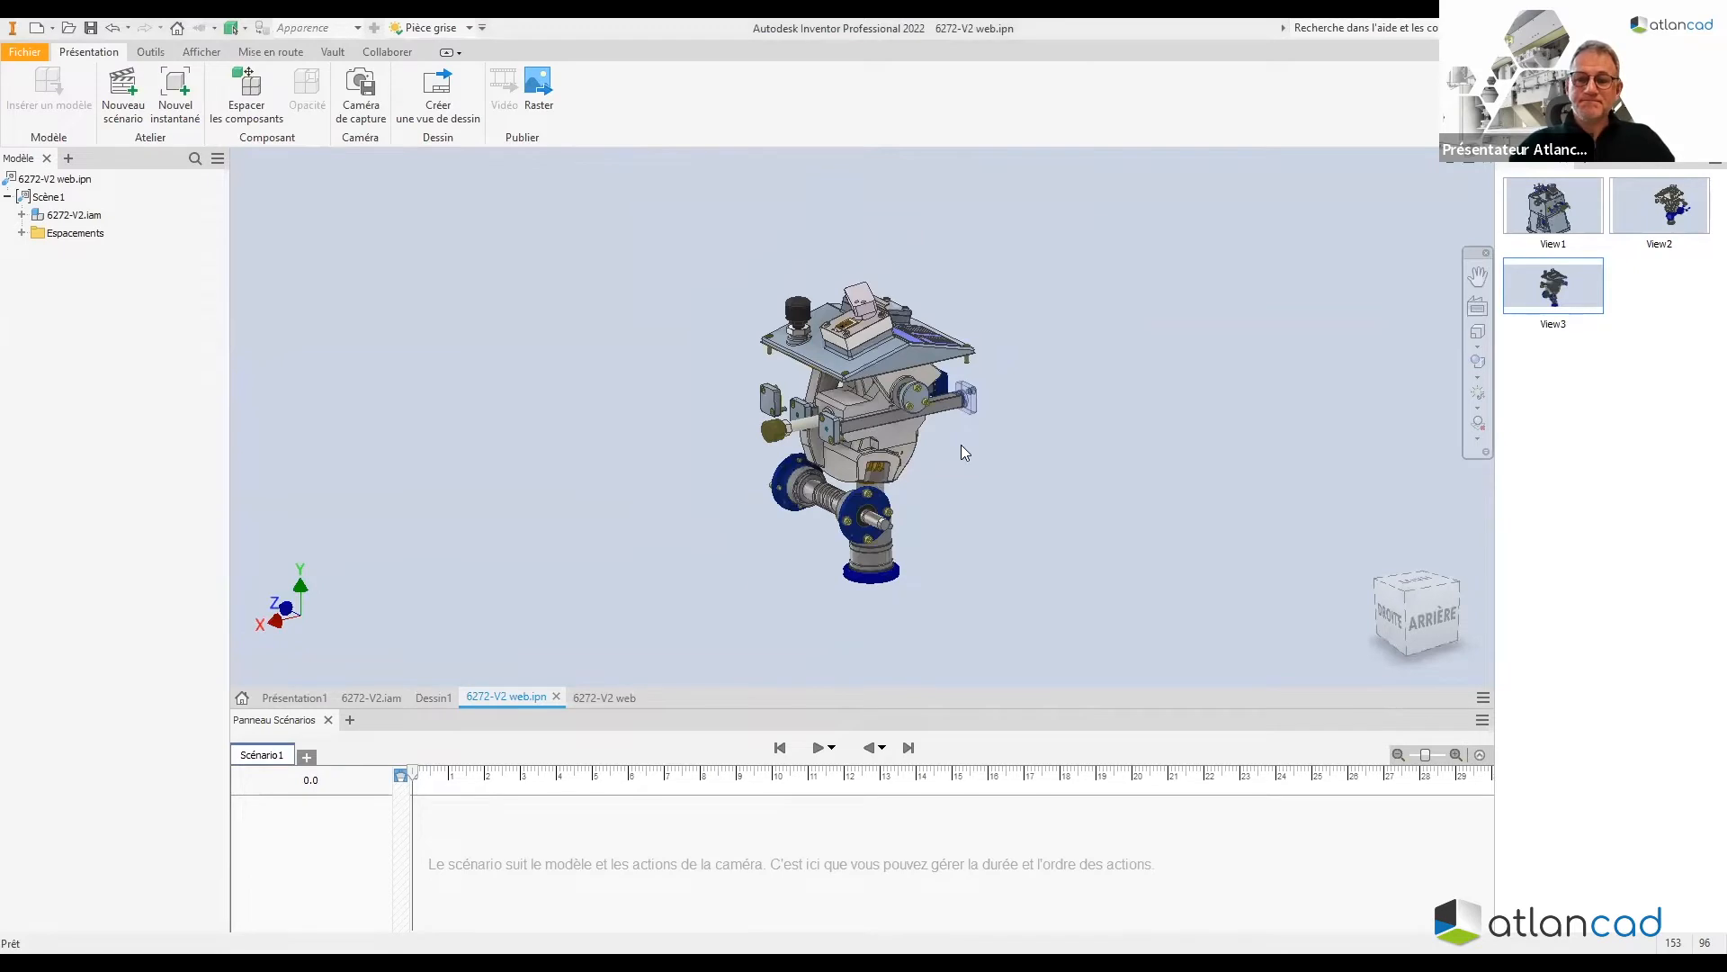
# Switch to the blank Word document and enter the title "Notice Montage"
pyautogui.click(1136, 953)
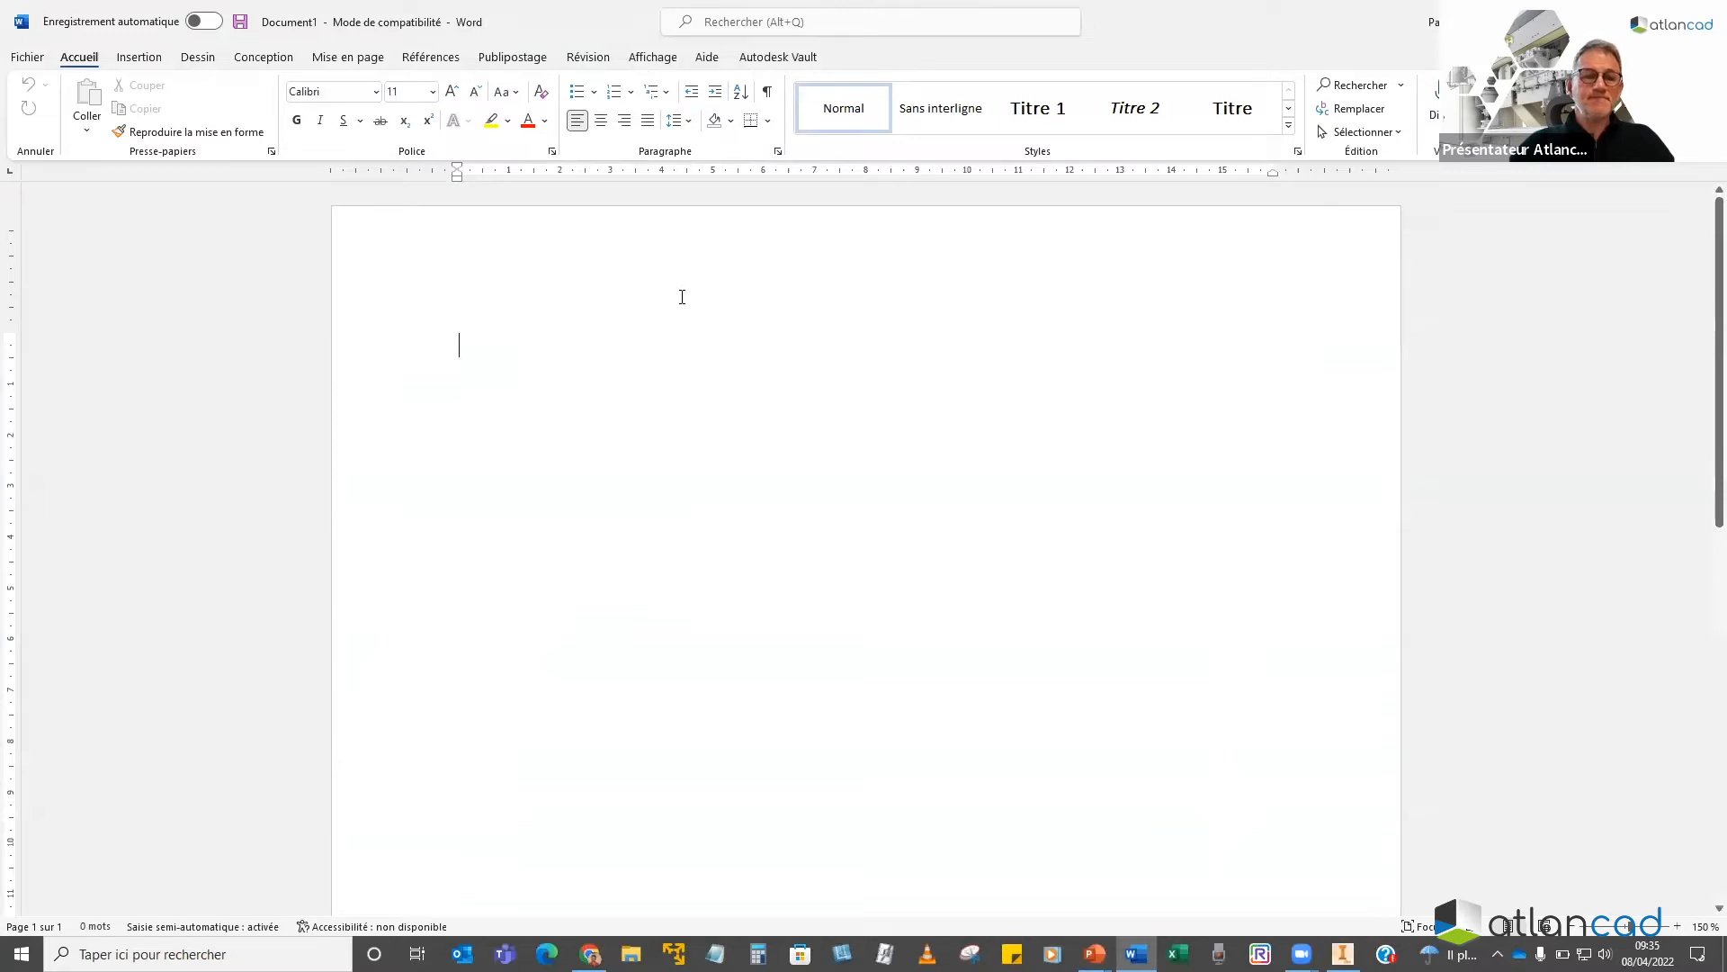
pyautogui.write('No')
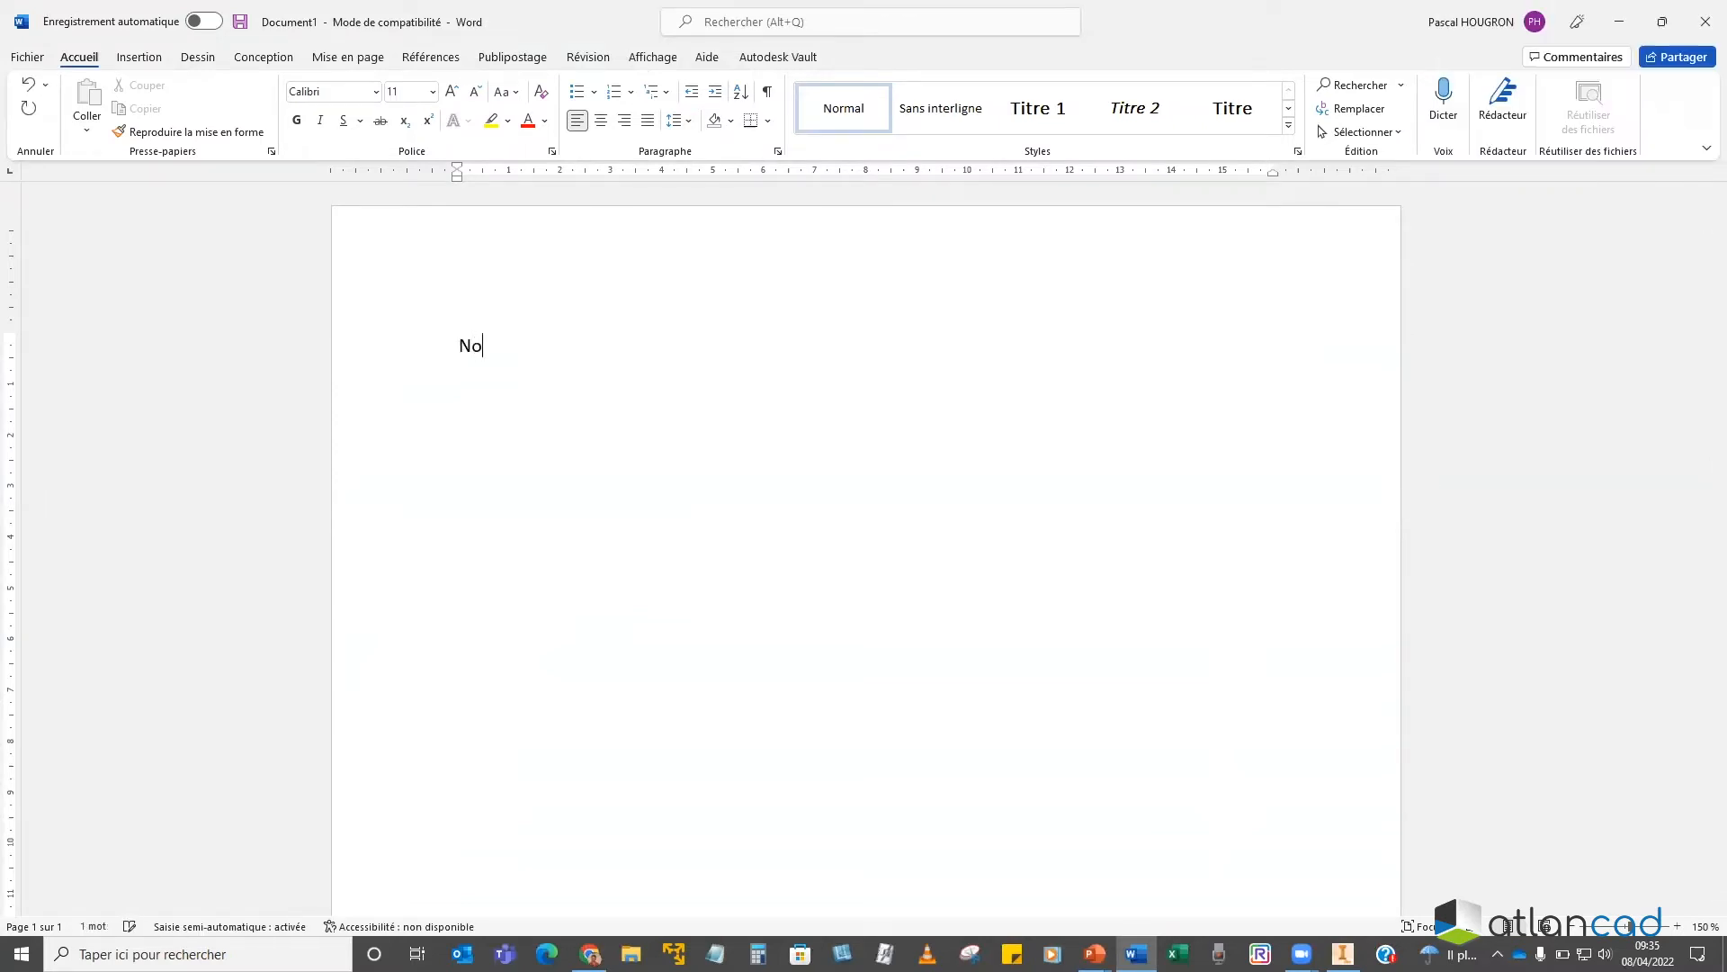
pyautogui.write('tice Montage')
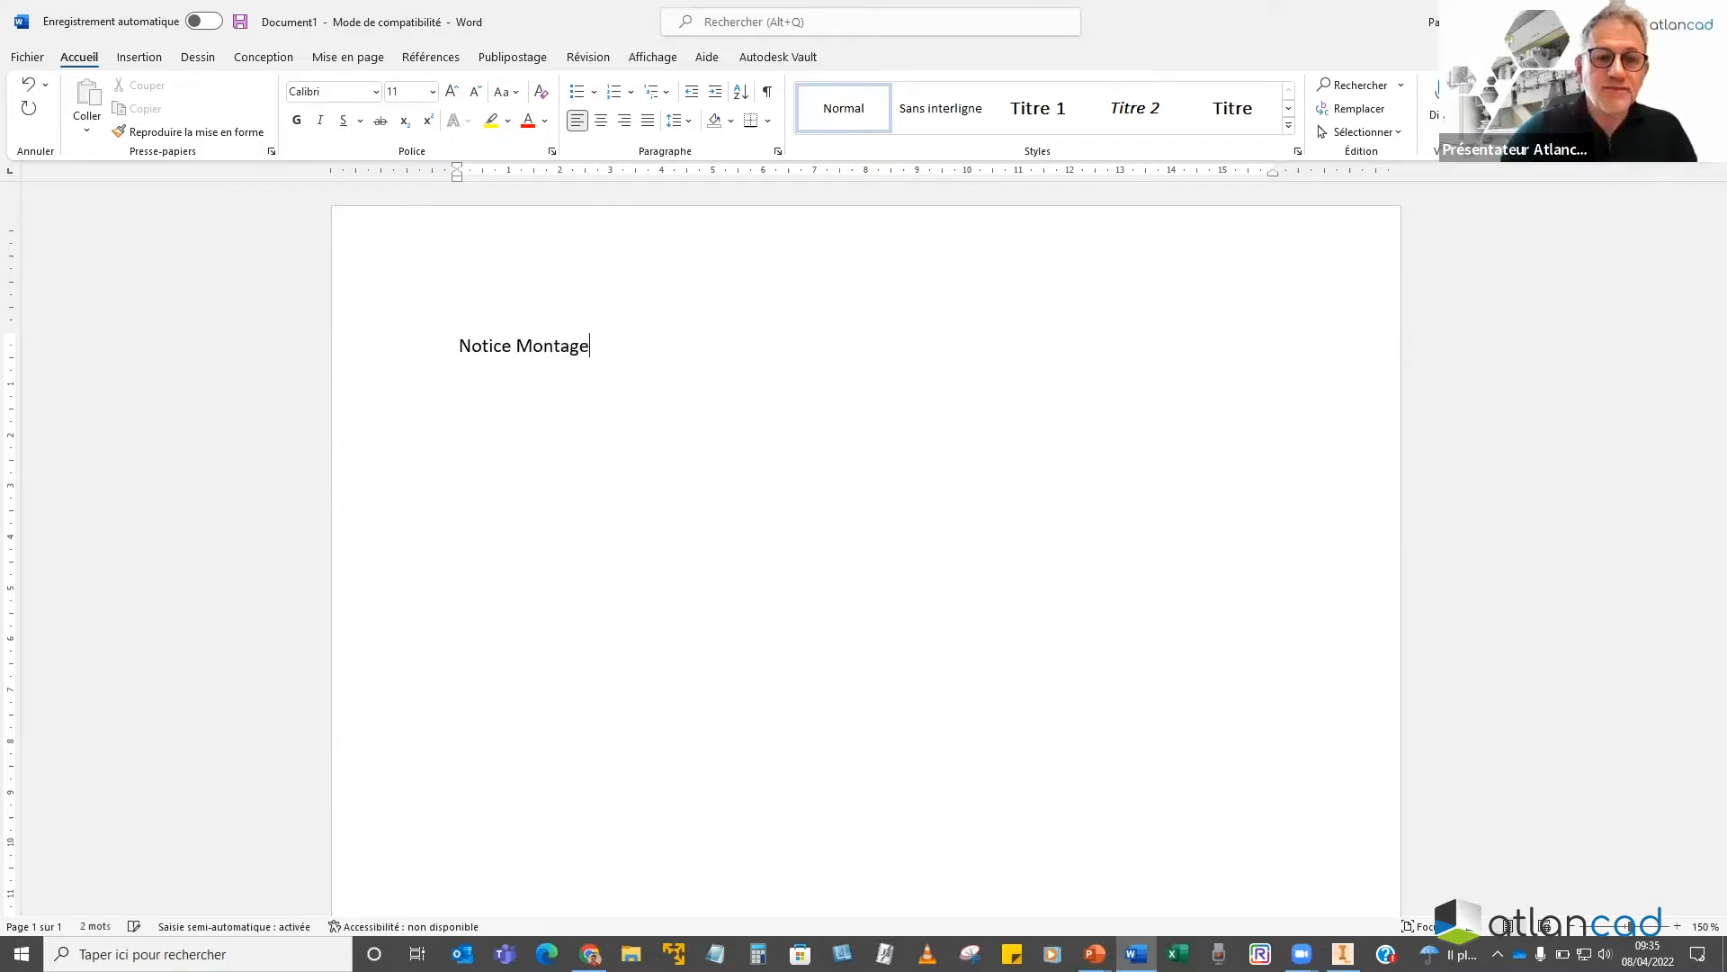
# Format the "Notice Montage" title at font size 26 and underline it
pyautogui.moveTo(621, 347); pyautogui.dragTo(447, 312)
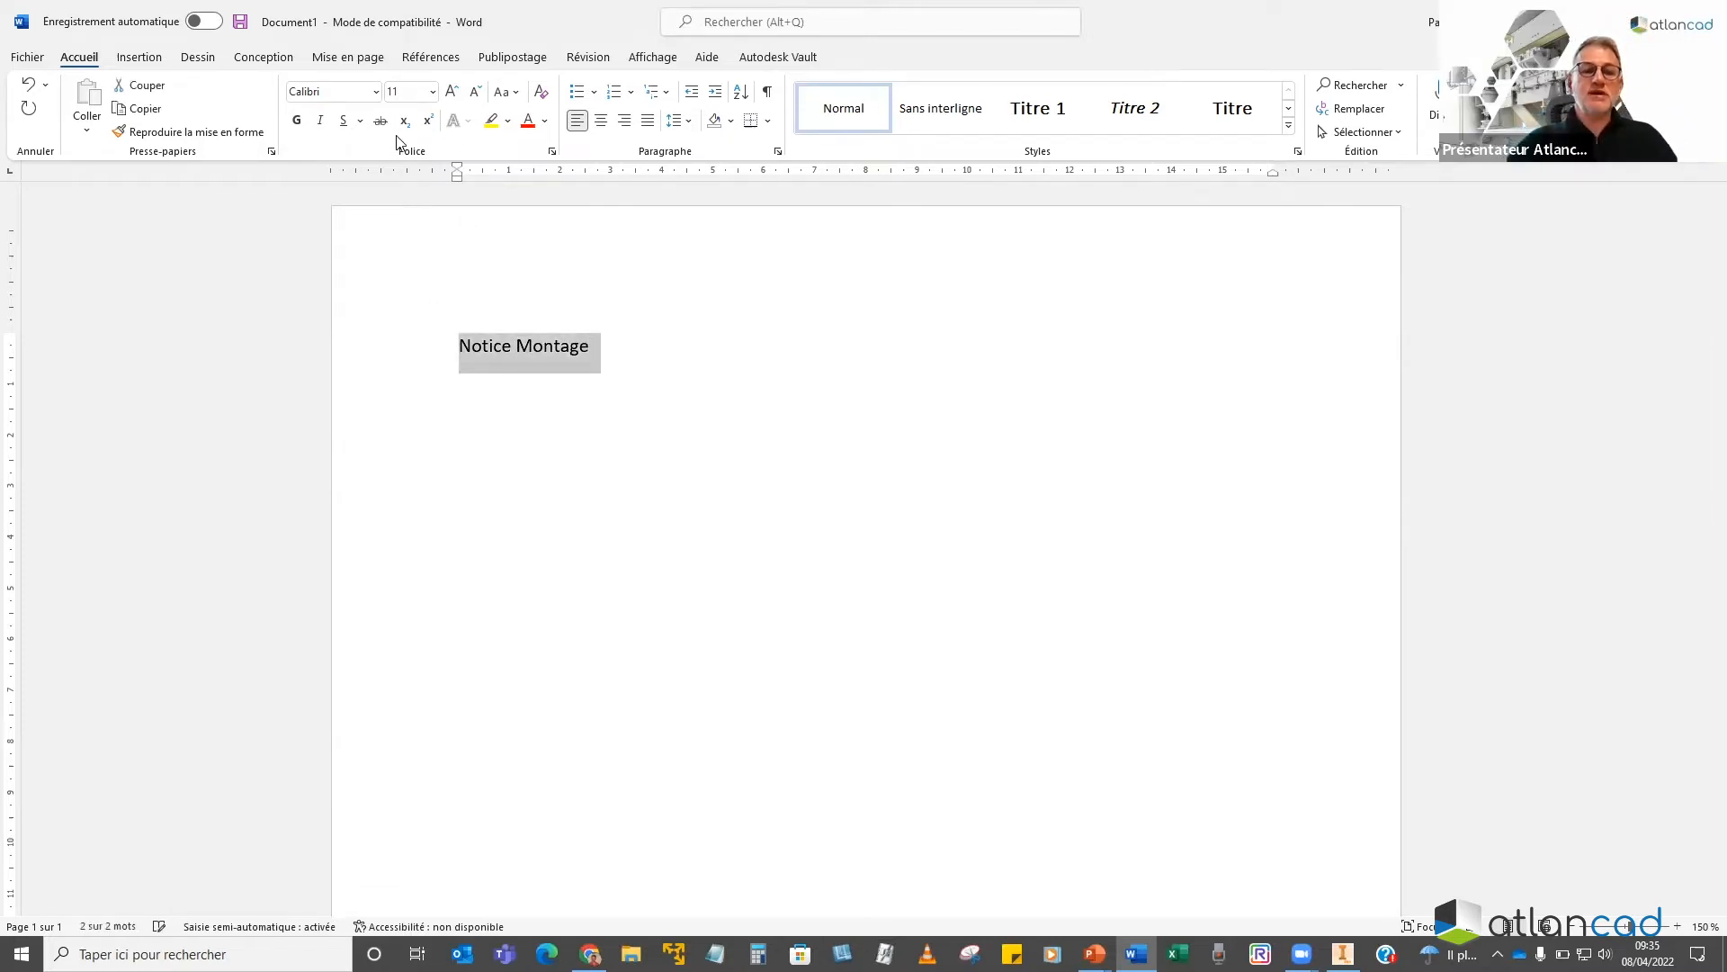
pyautogui.click(433, 91)
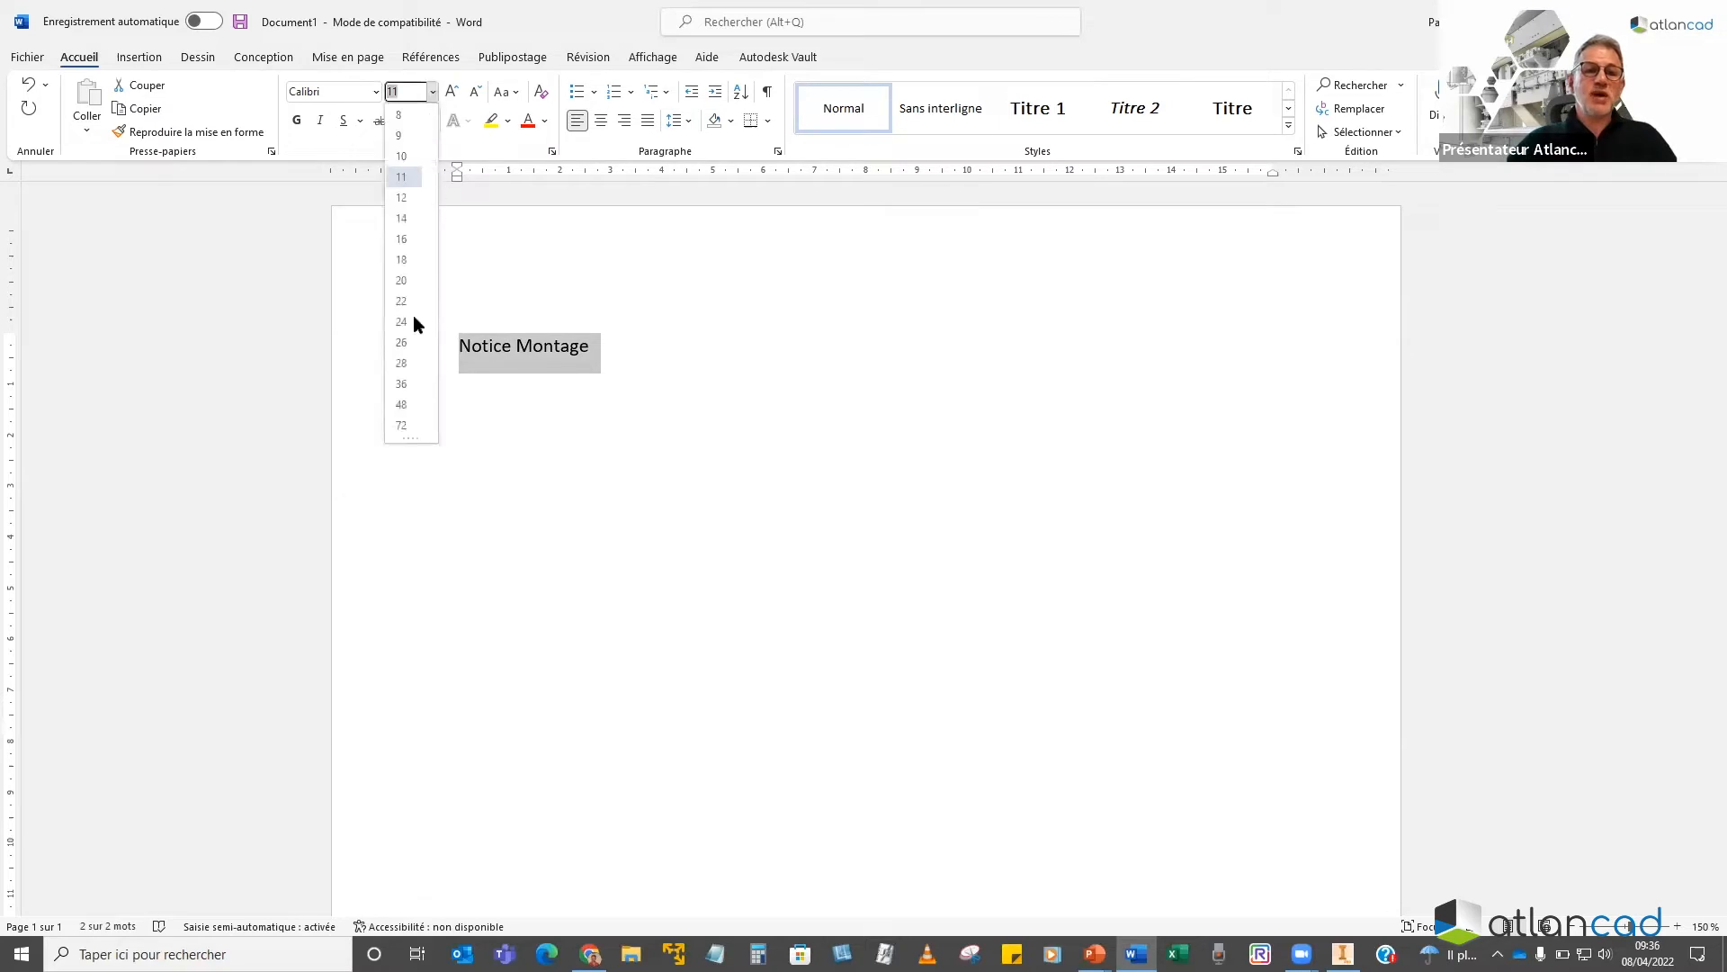
pyautogui.click(402, 342)
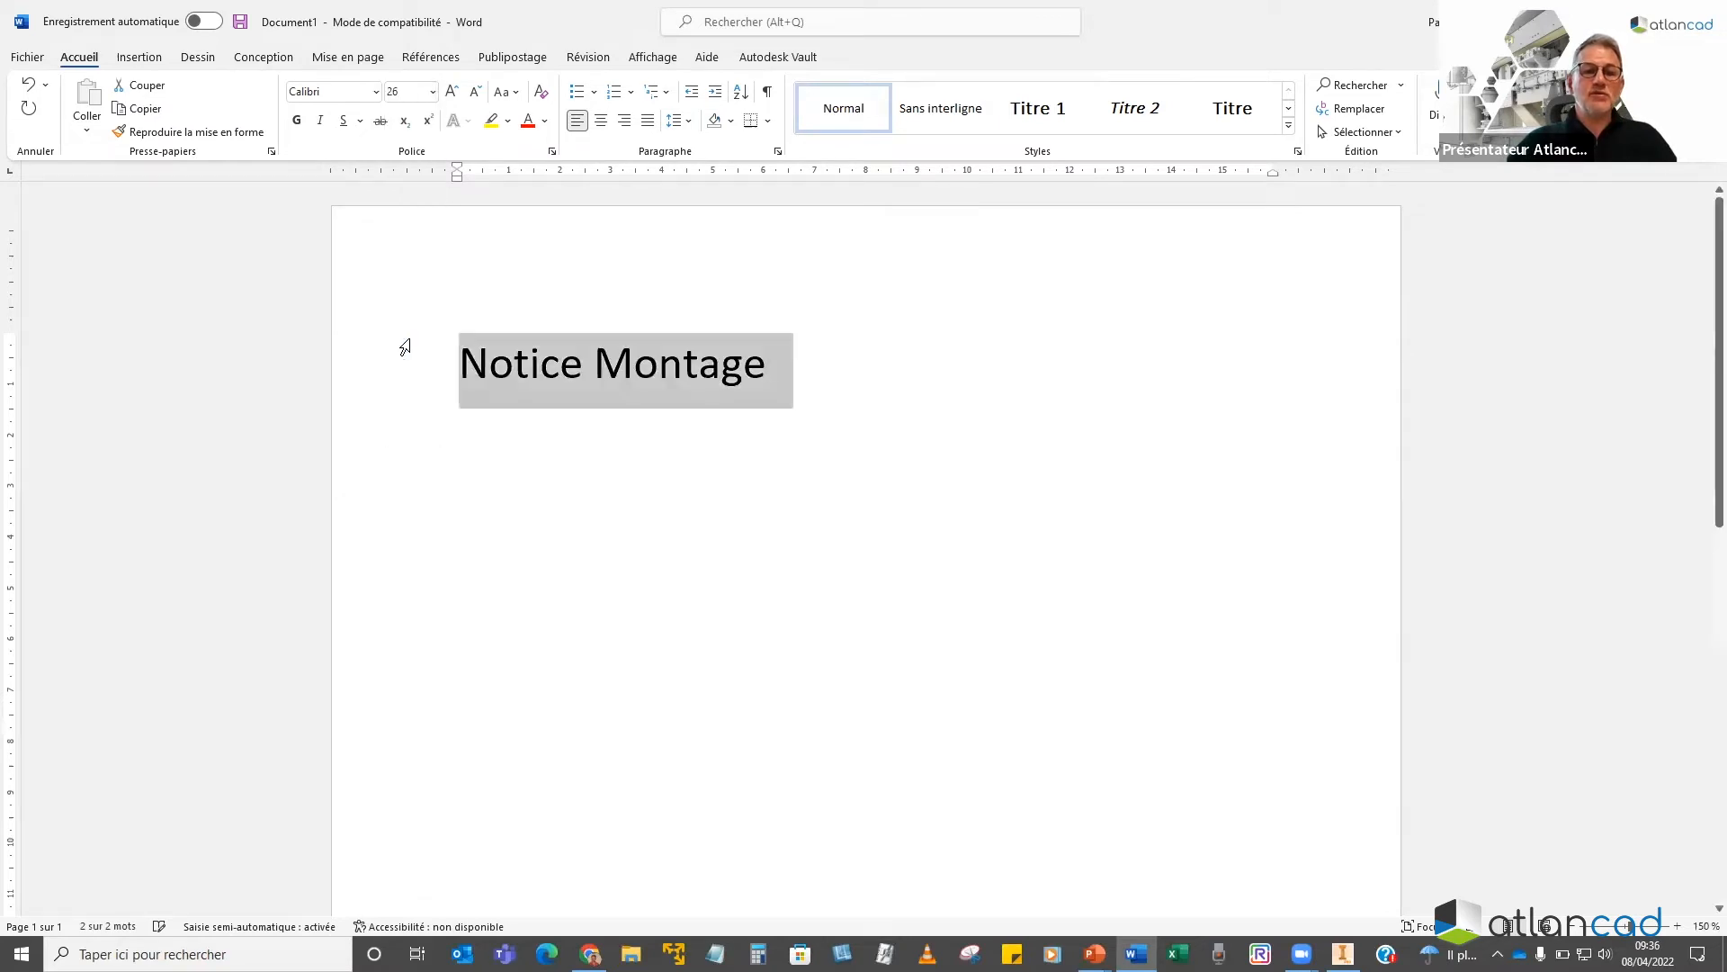
pyautogui.click(349, 128)
pyautogui.click(807, 444)
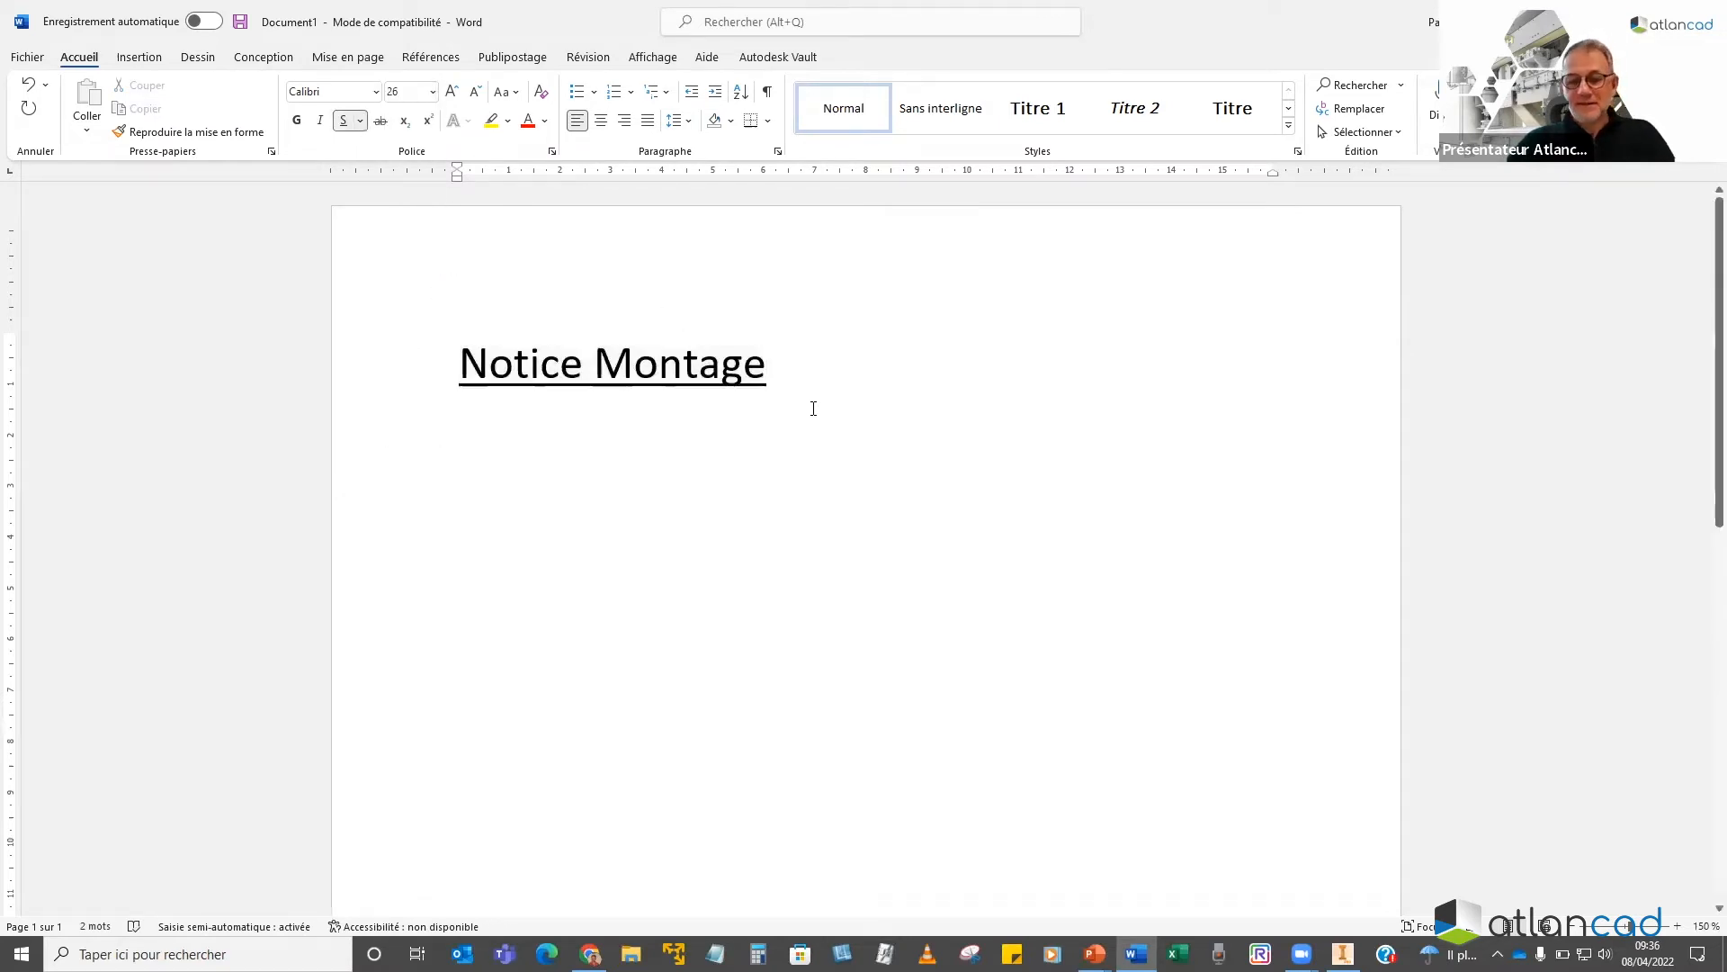
# Below the title, add the heading "Vue du système d'entrainement mecanique"
pyautogui.scroll(-2, 730, 455)
pyautogui.scroll(1, 730, 455)
pyautogui.scroll(-1, 730, 454)
pyautogui.scroll(1, 731, 454)
pyautogui.write('V')
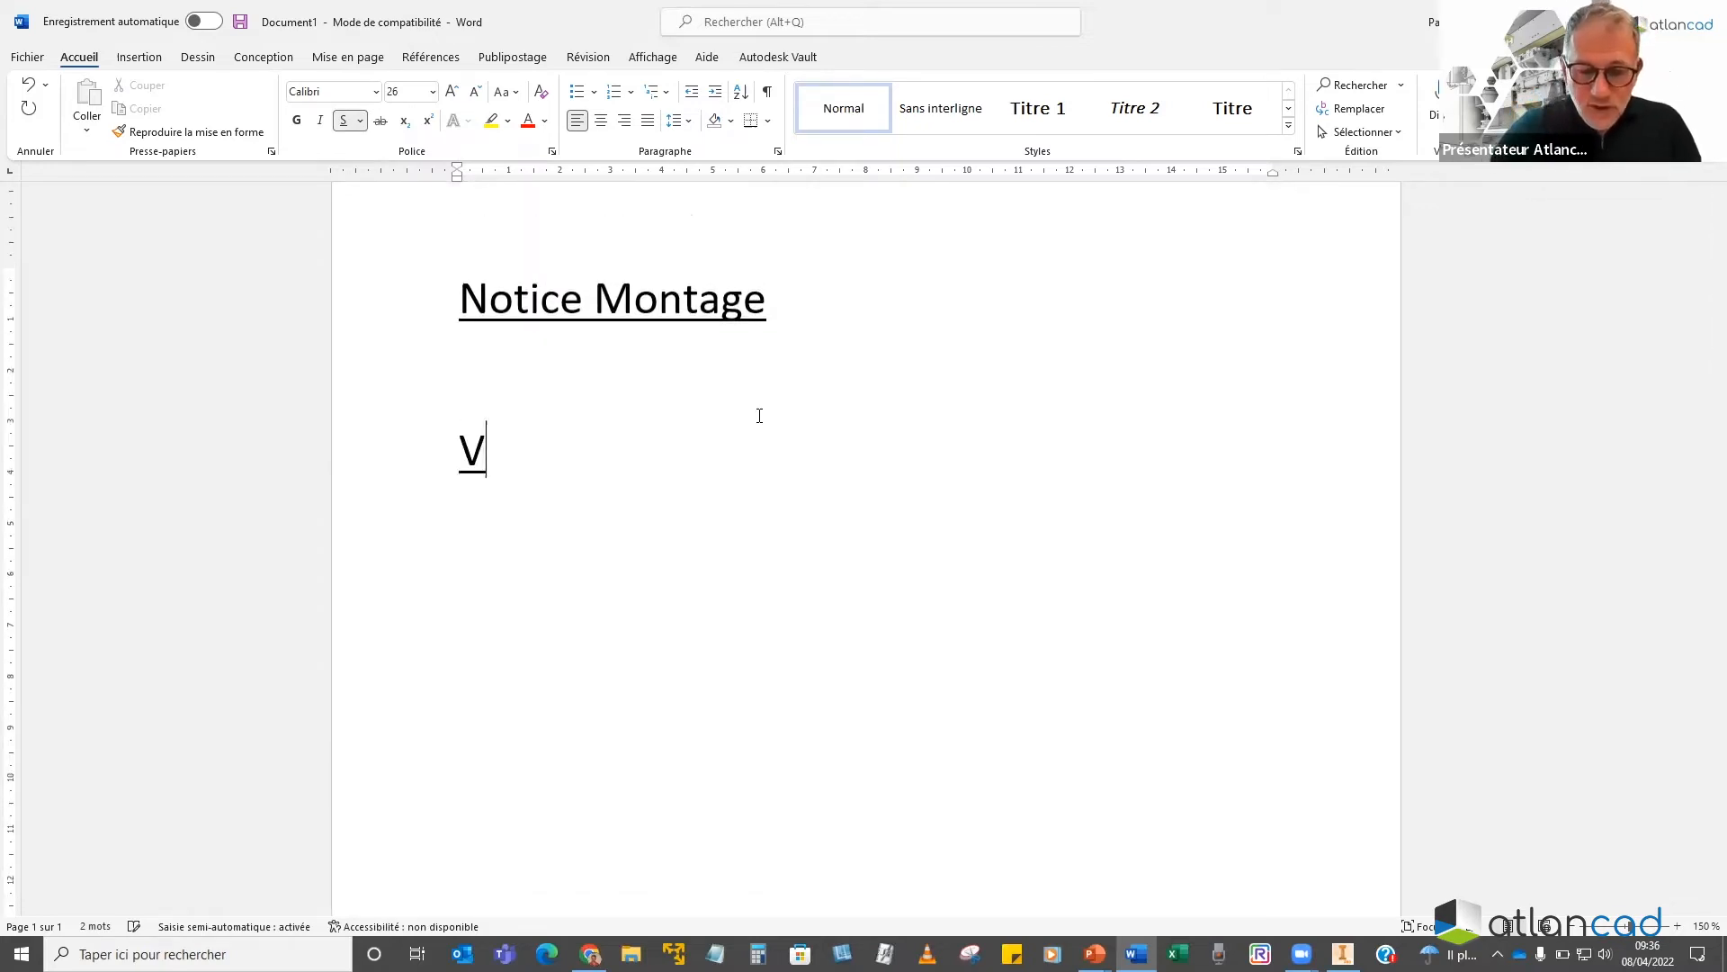
pyautogui.write('ue du')
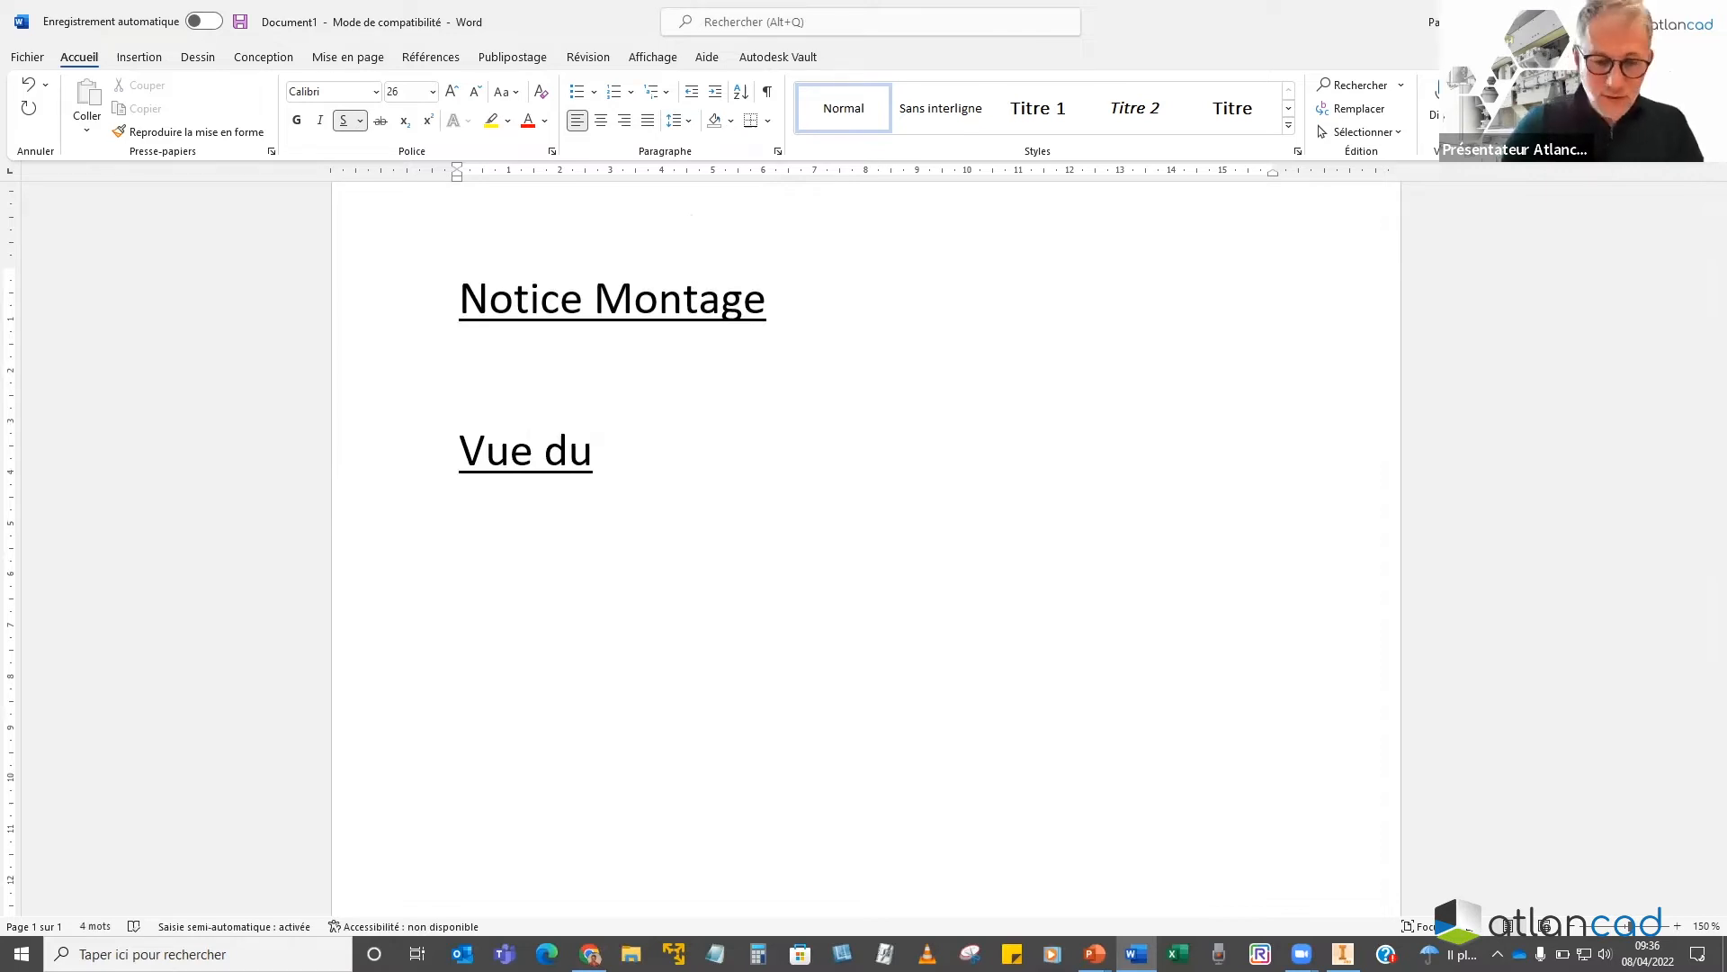
pyautogui.write(' syste')
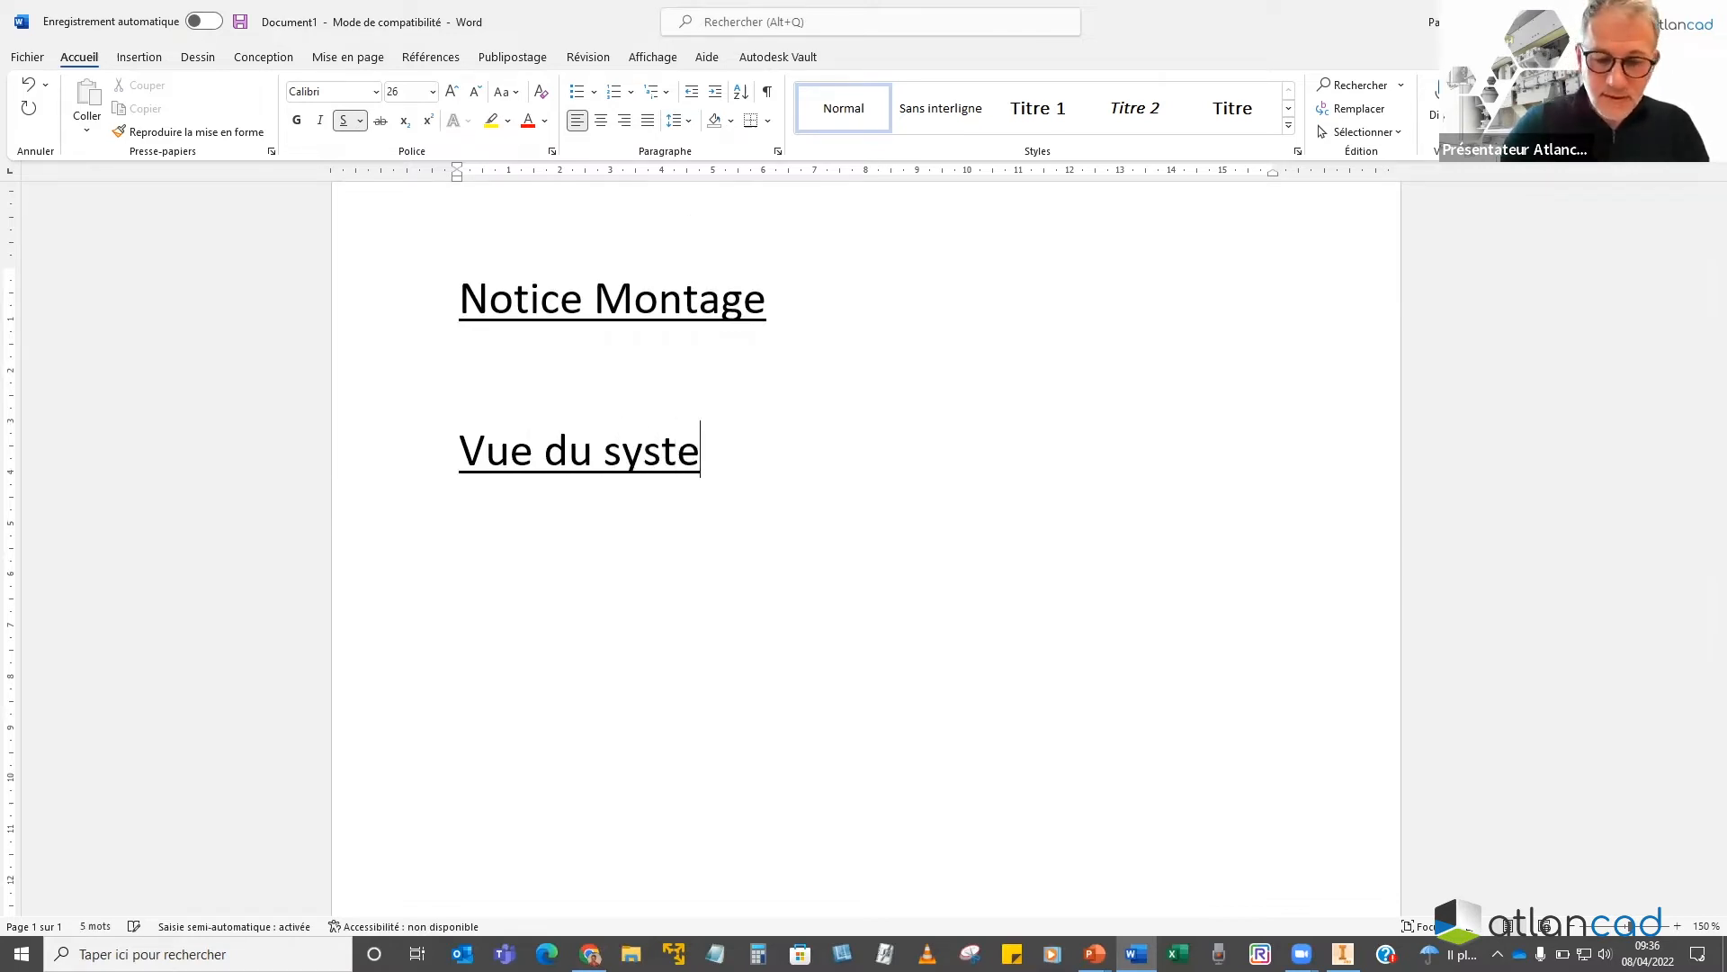
pyautogui.write("me d'entr")
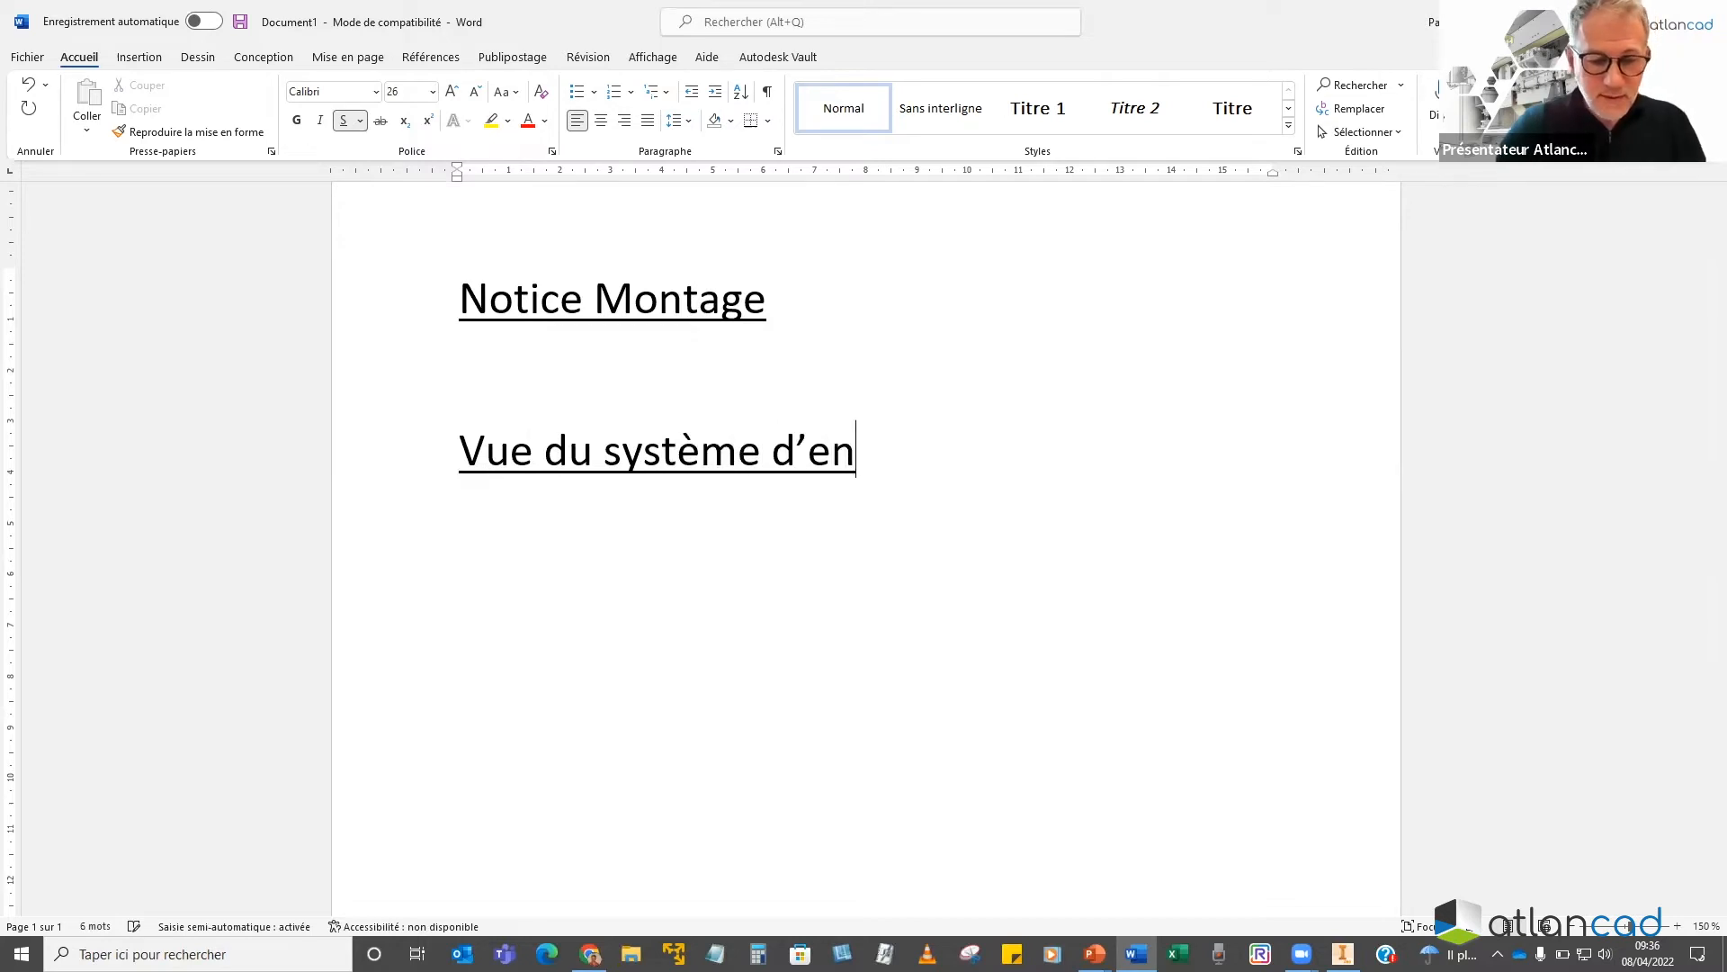
pyautogui.write('ainel')
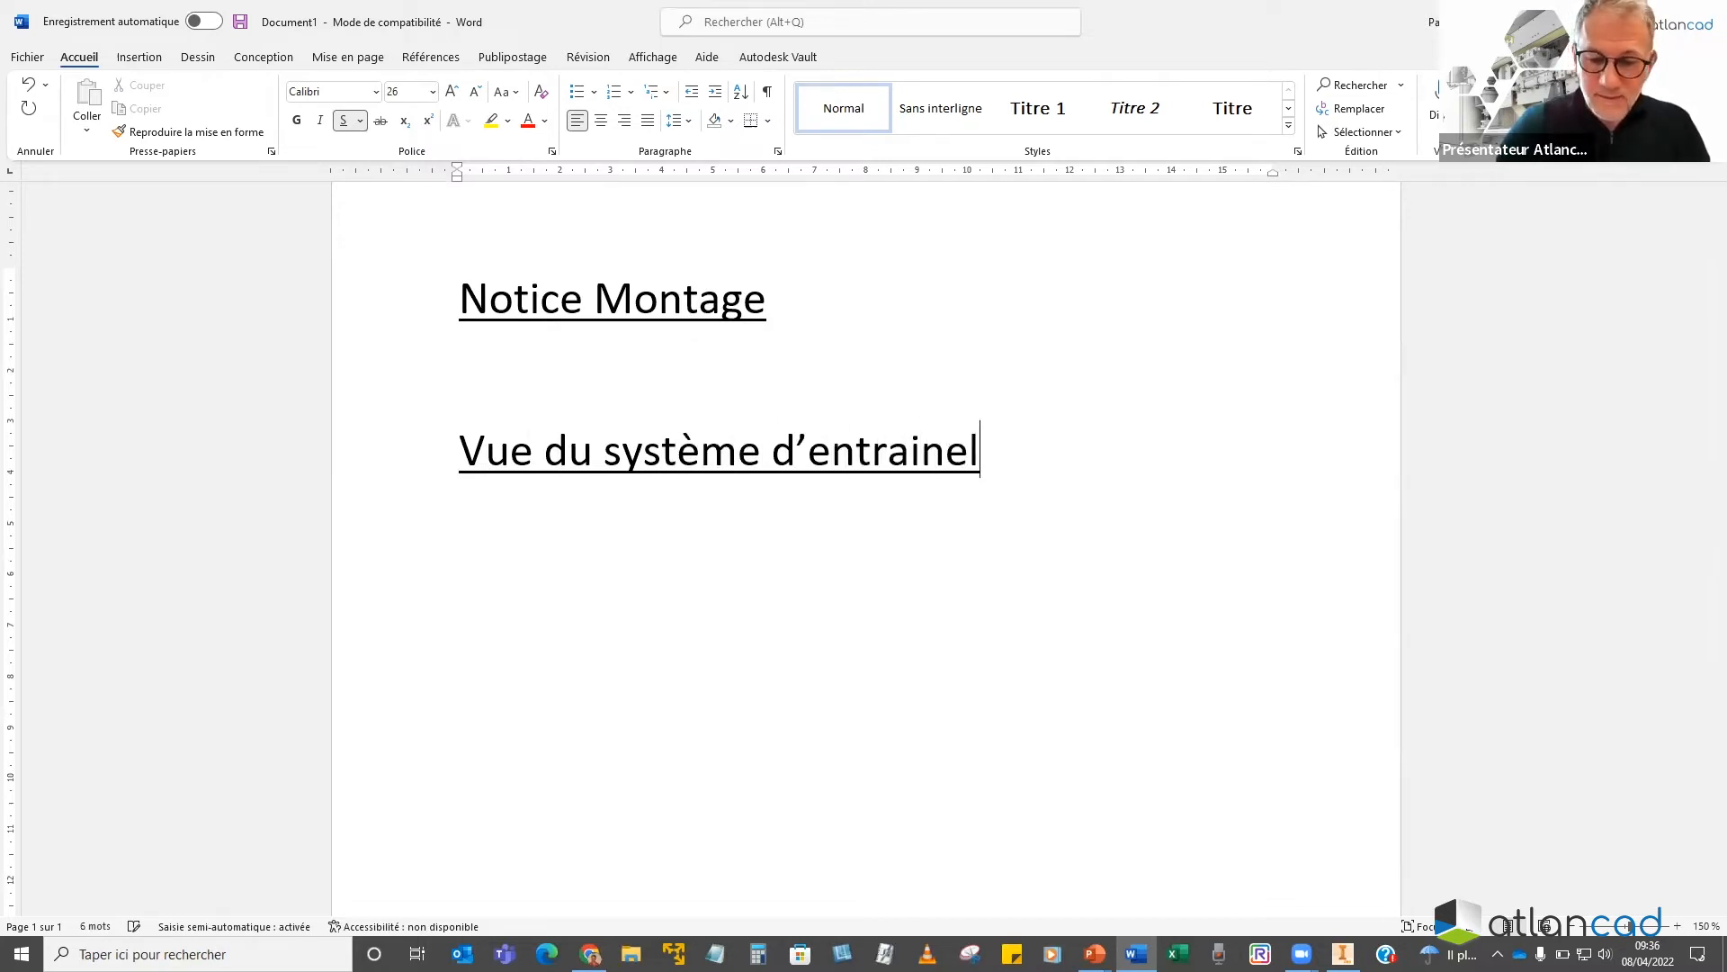
pyautogui.press('BackSpace')
pyautogui.write('ment')
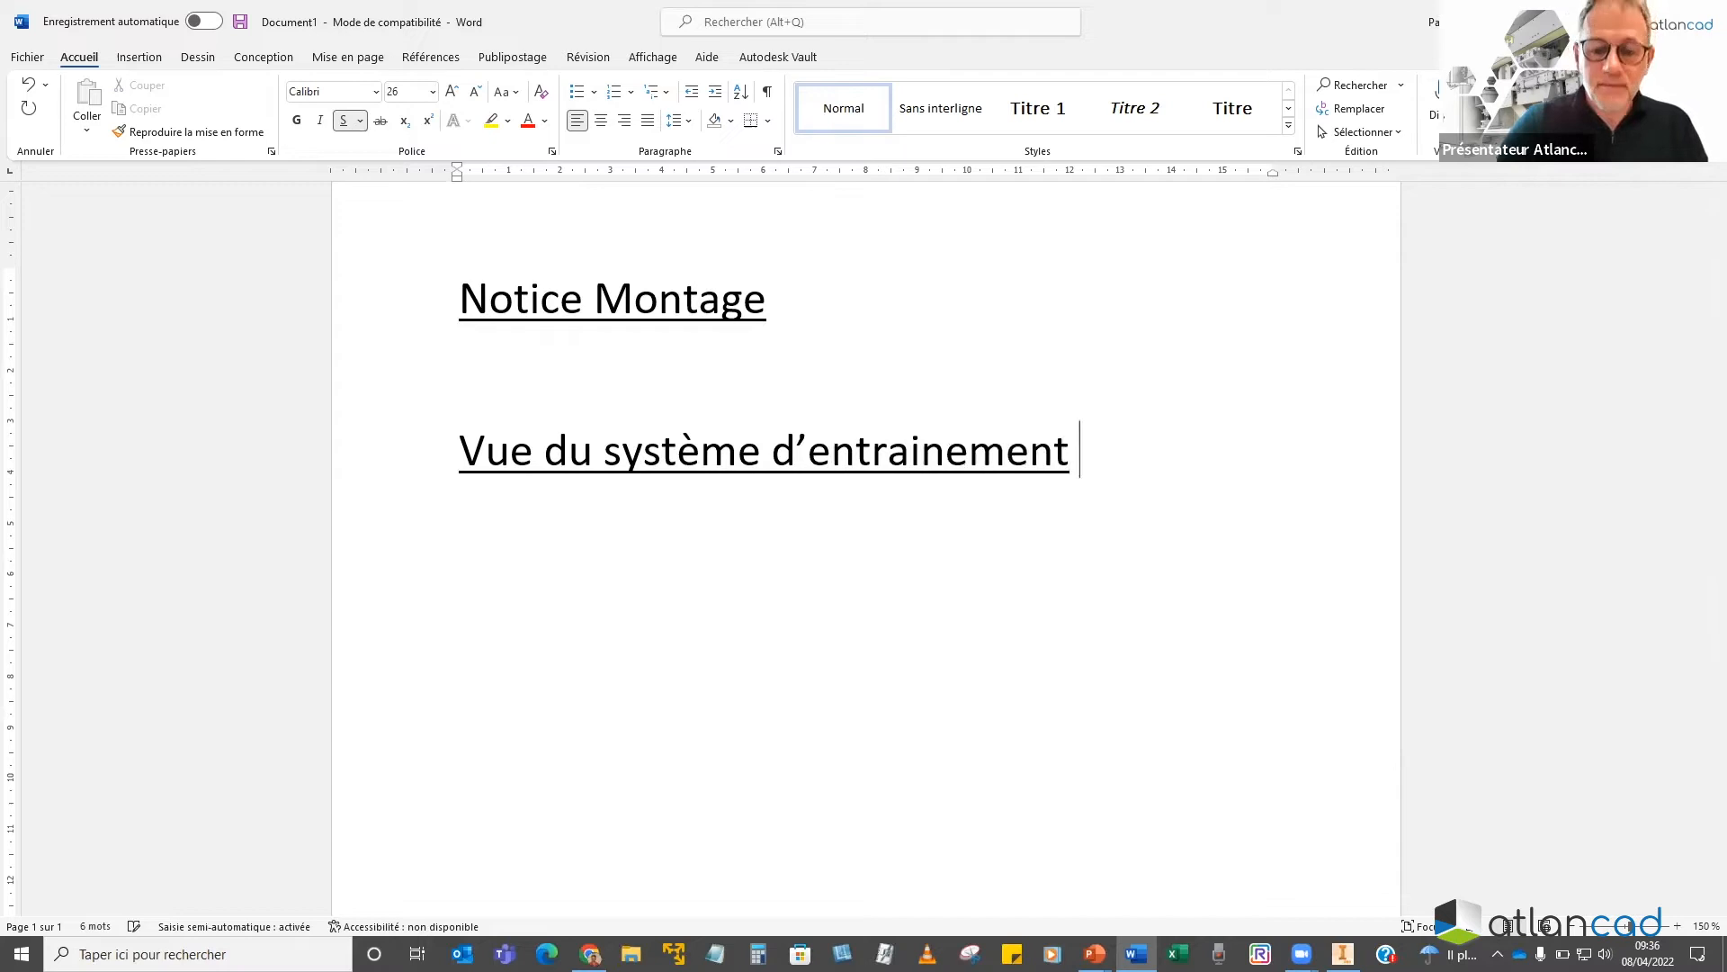
pyautogui.write(' mecanique')
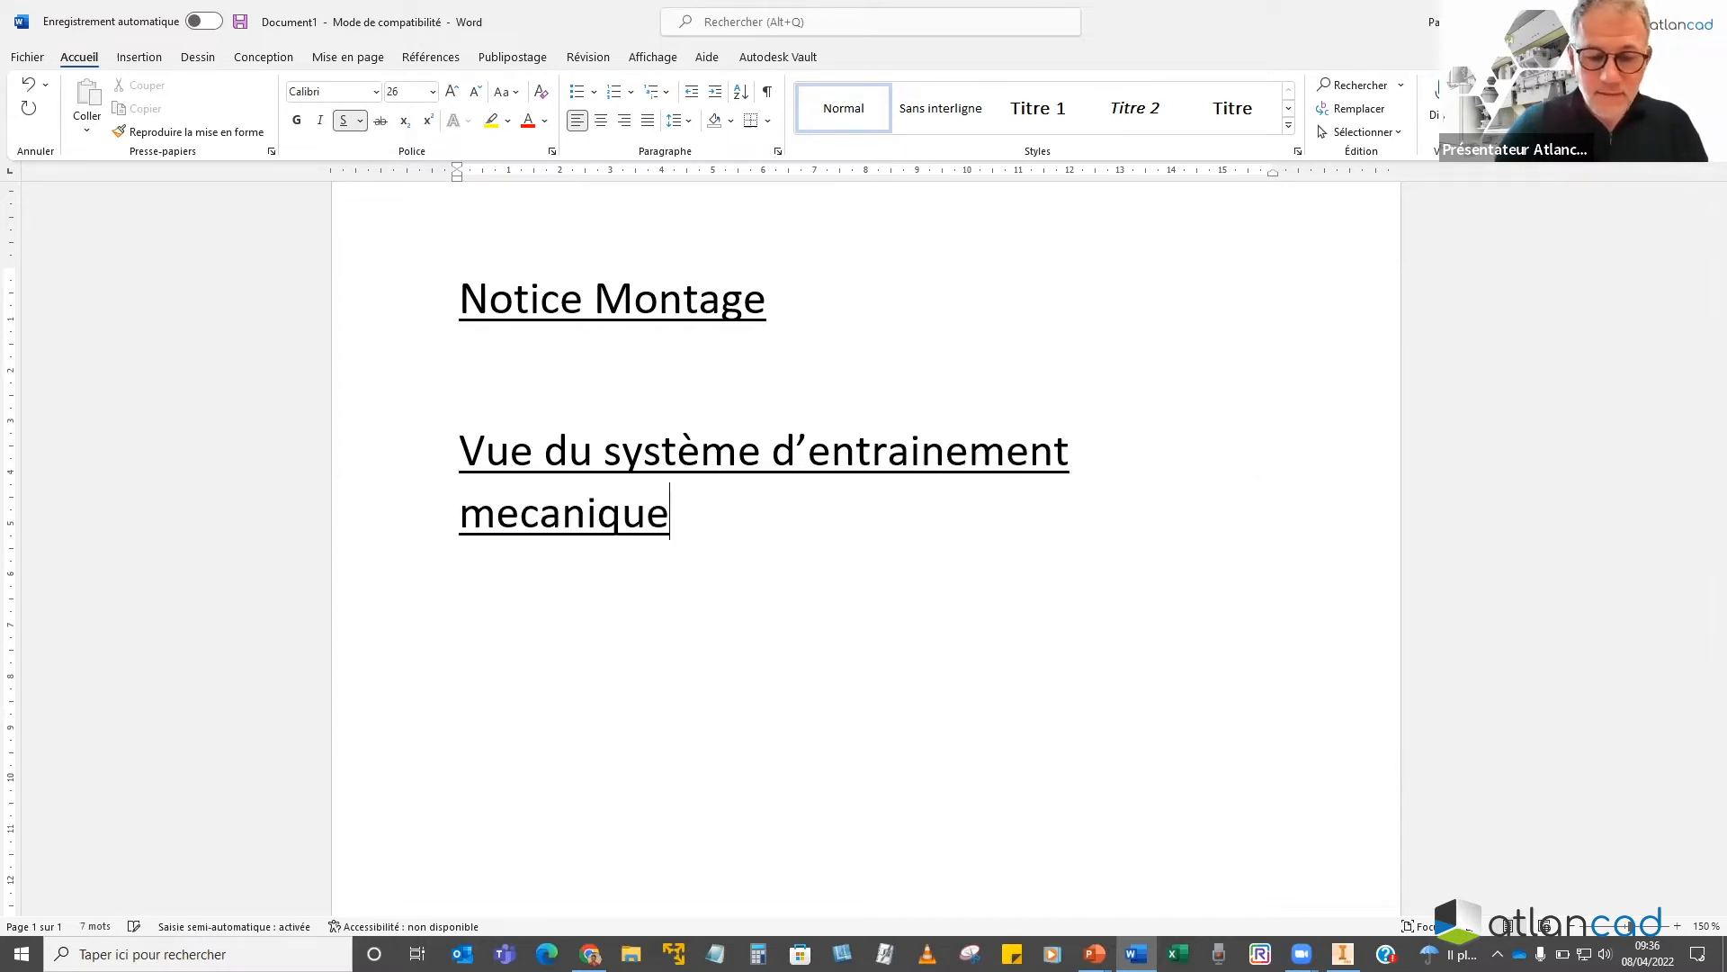
# Add the line "Arbre de sortie" below the drive system heading
pyautogui.press('Return')
pyautogui.write('ar')
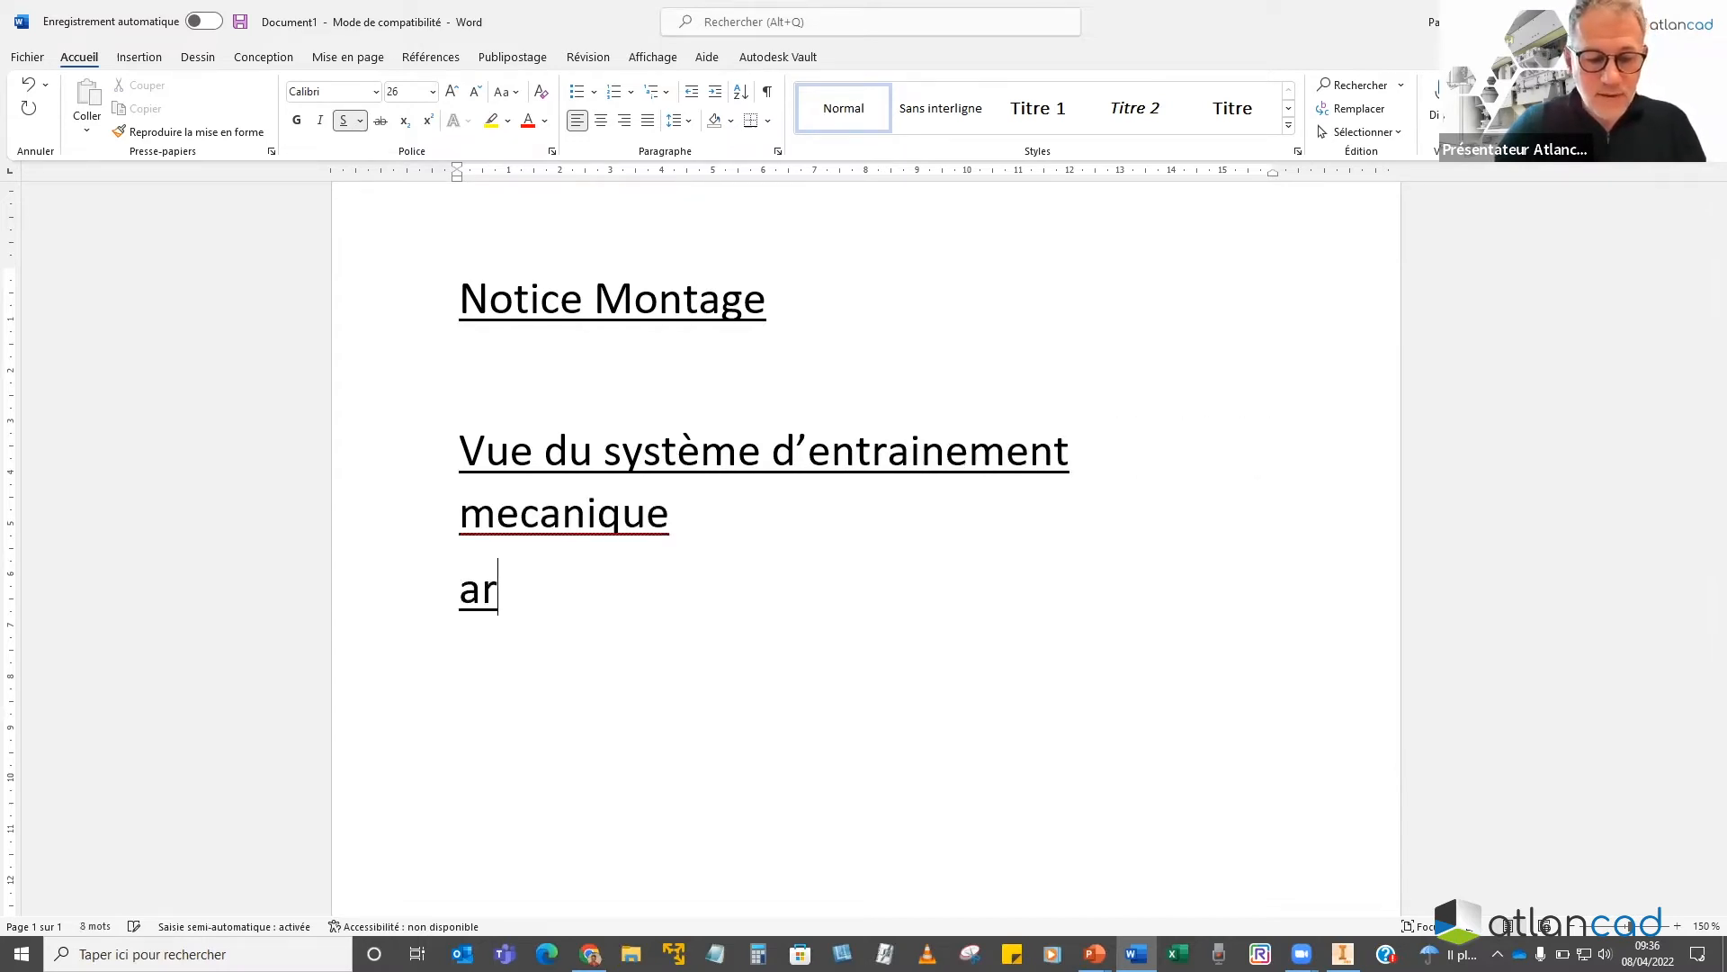
pyautogui.write('bre de s')
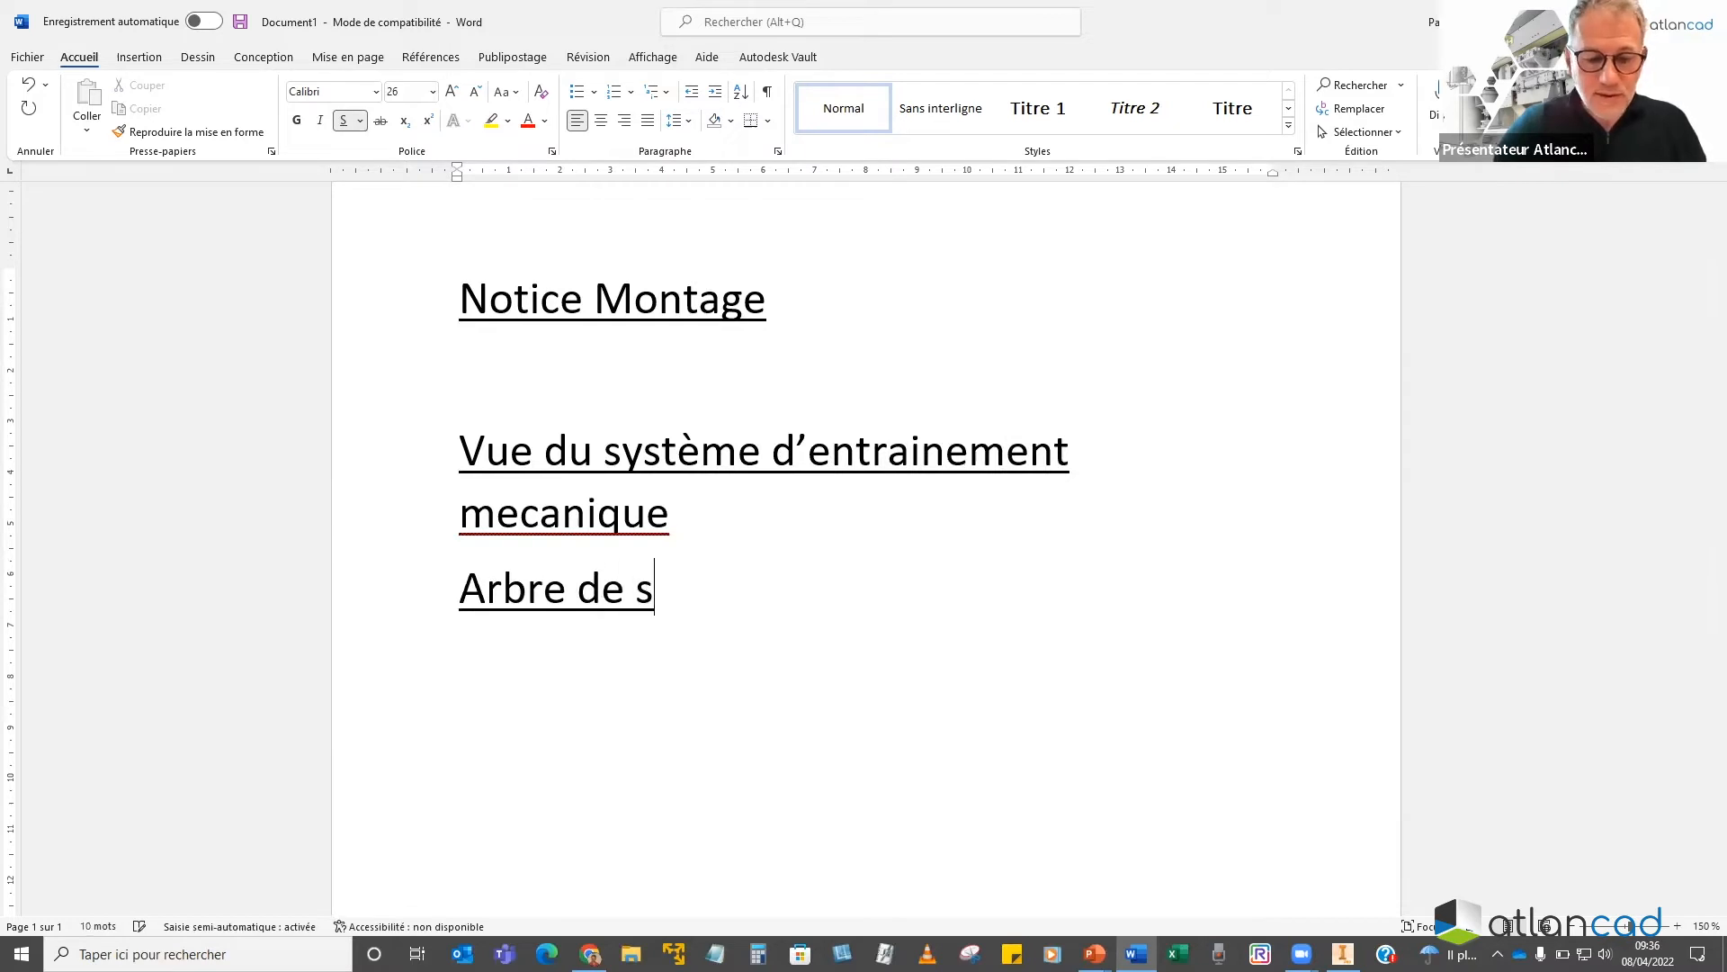
pyautogui.write('ortie')
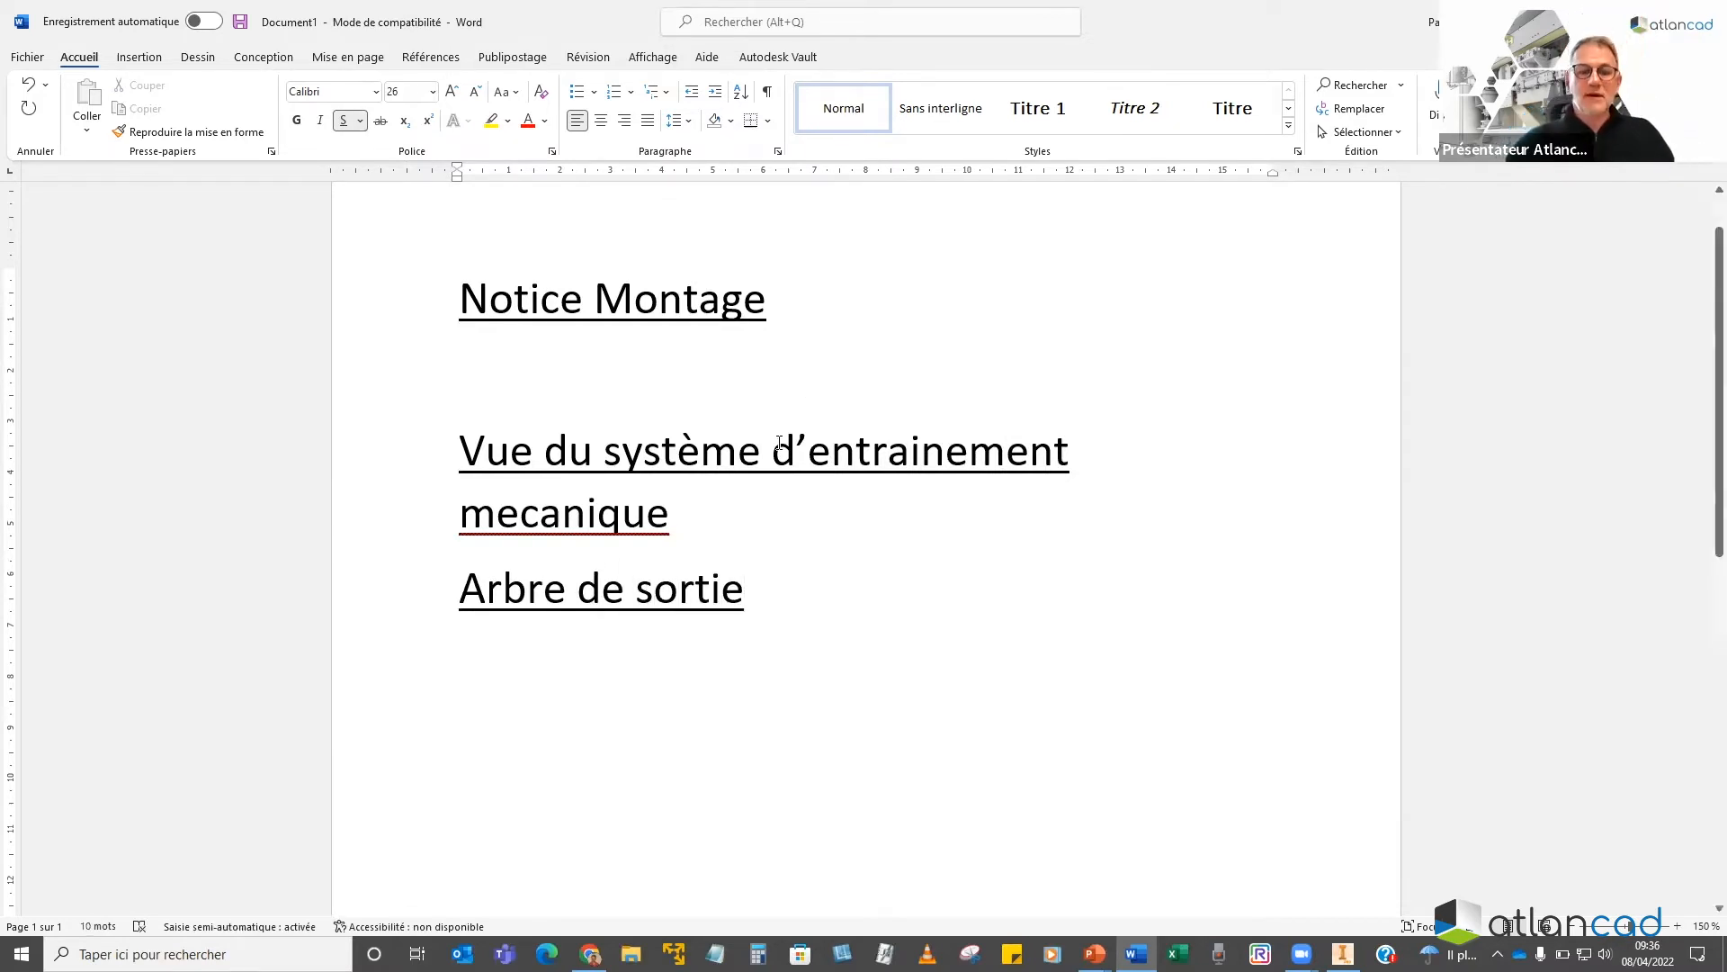
# Remove the underline from the two lines below the Notice Montage title and place the cursor on the empty line beneath Arbre de sortie
pyautogui.keyDown('shift'); pyautogui.click(440, 441); pyautogui.keyUp('shift')
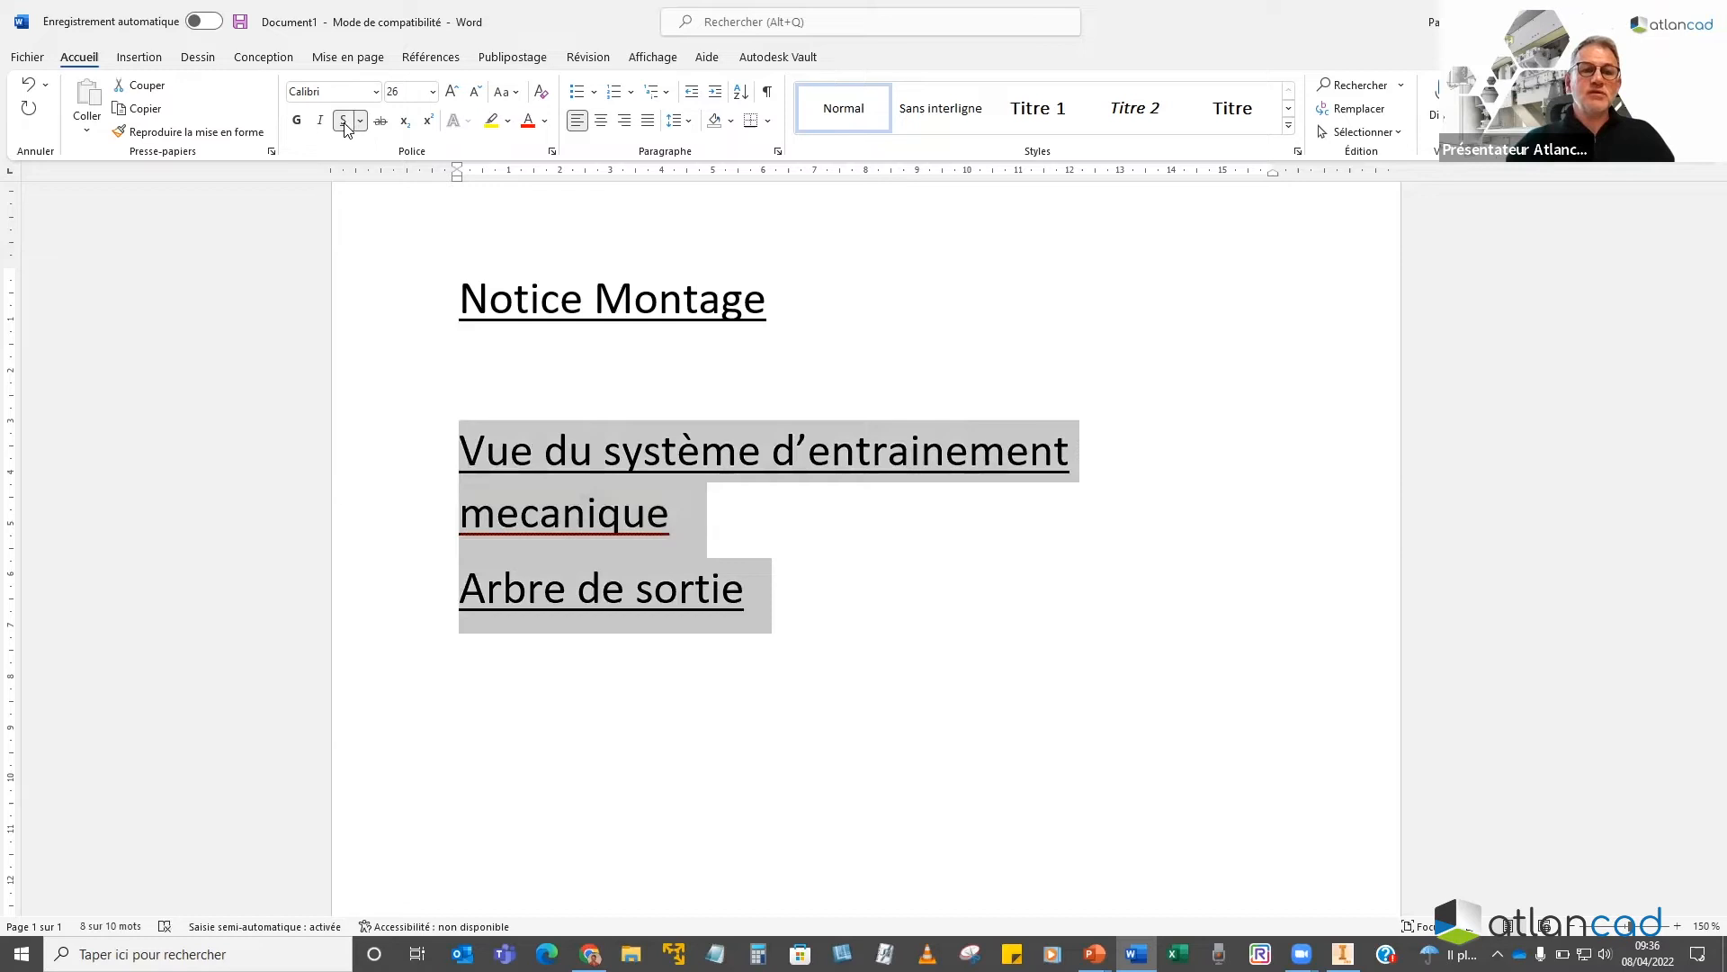
pyautogui.click(743, 382)
pyautogui.click(809, 591)
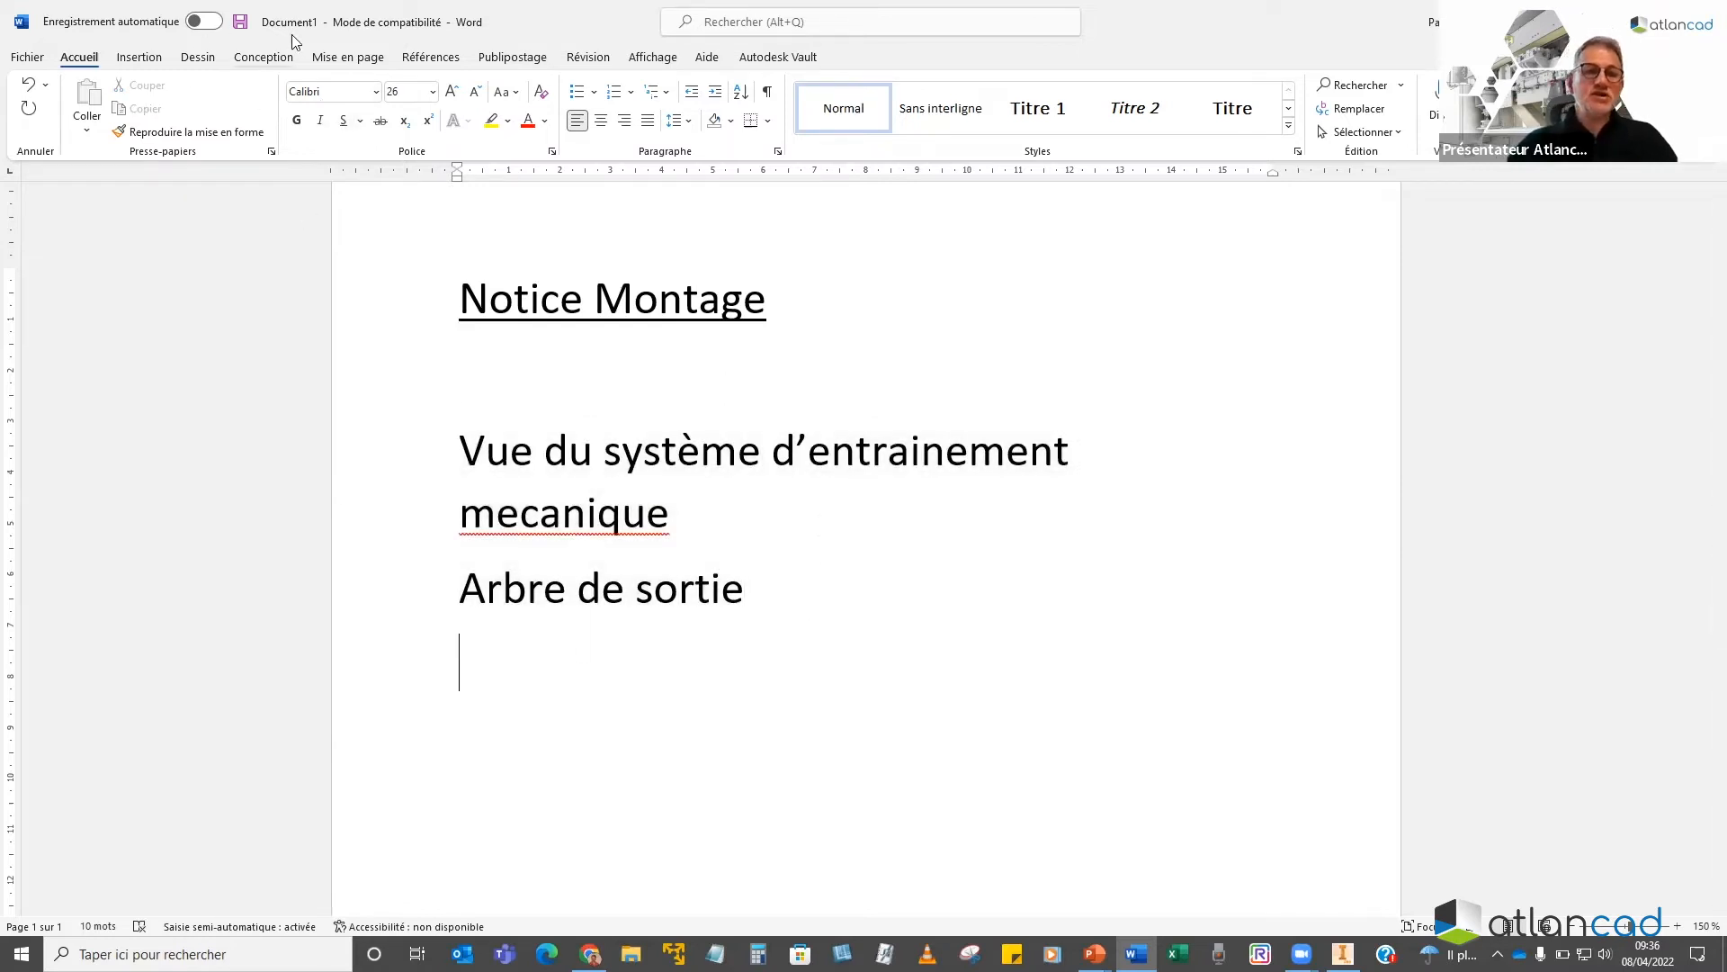
pyautogui.click(139, 56)
pyautogui.press('Return')
pyautogui.click(229, 107)
pyautogui.click(281, 241)
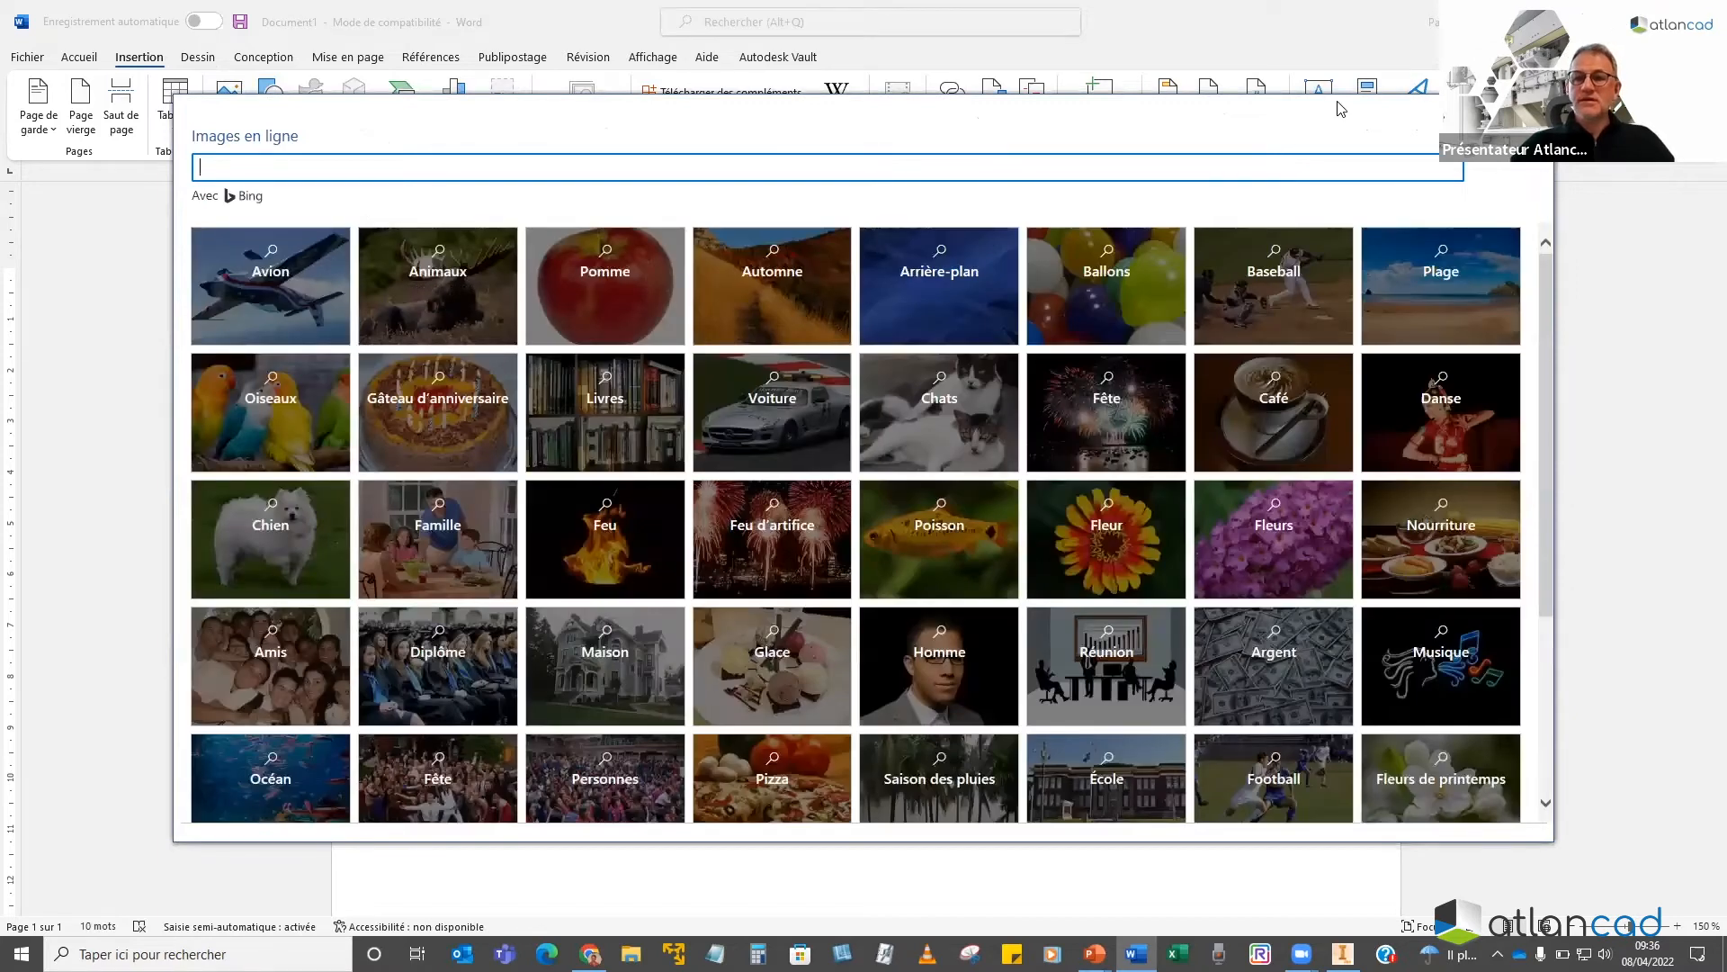
pyautogui.moveTo(1395, 108); pyautogui.dragTo(1290, 151)
pyautogui.click(1431, 152)
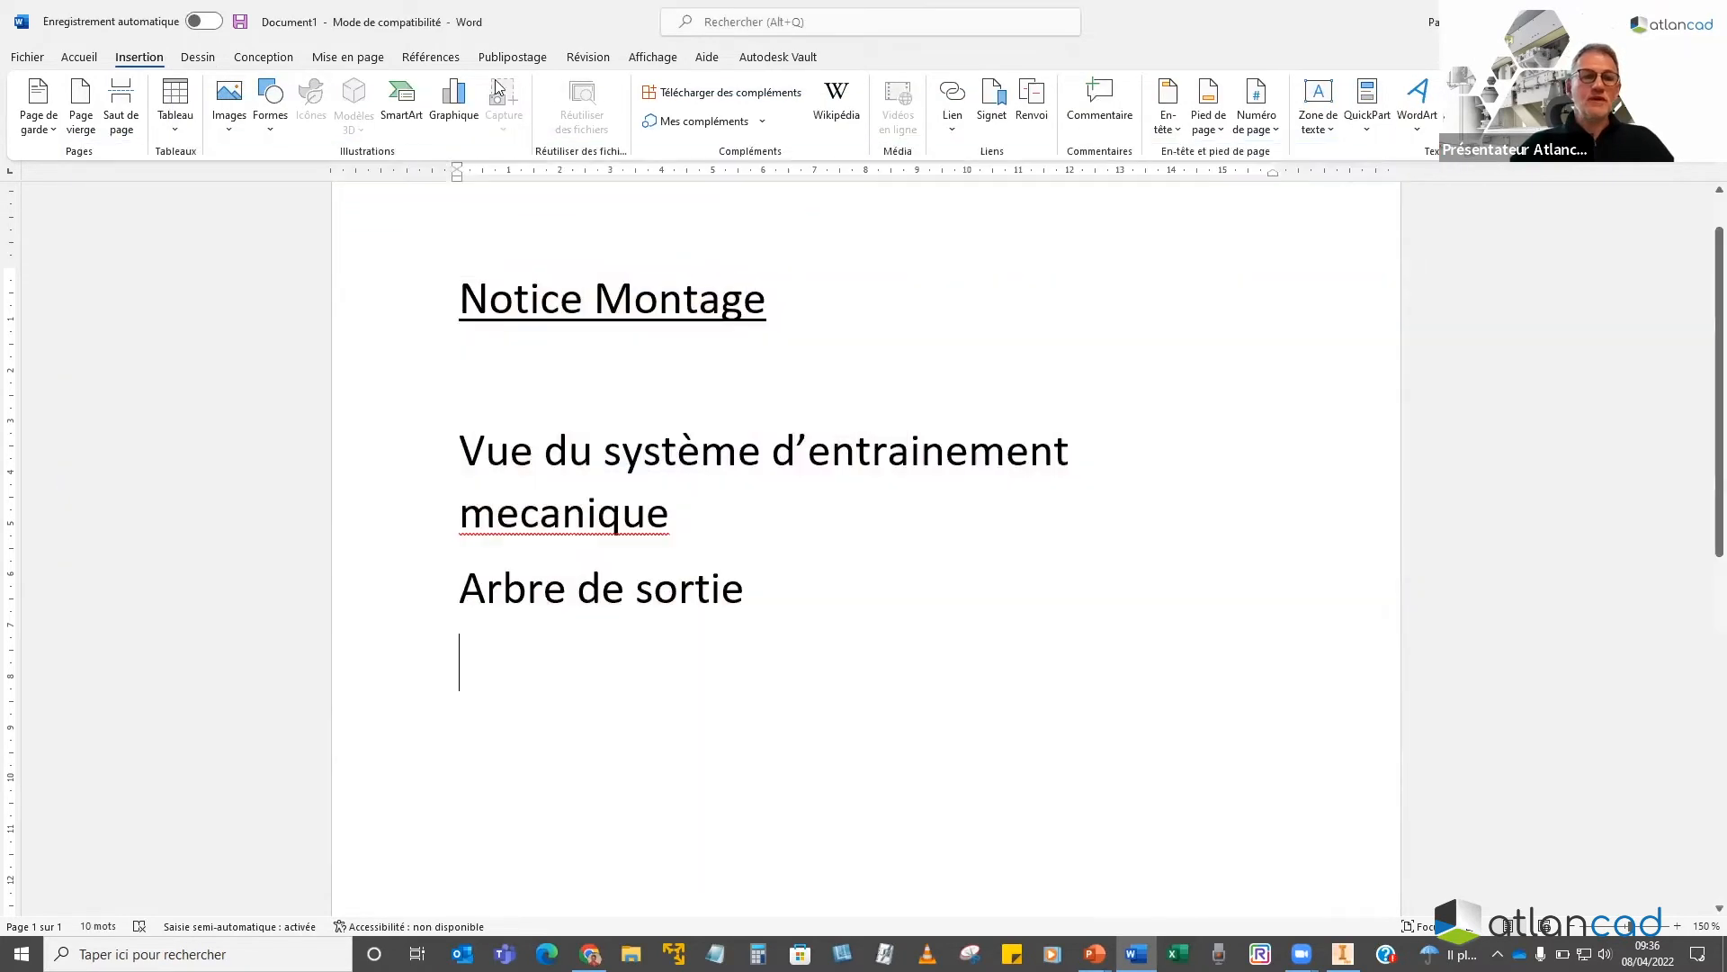
# Insert the picture View3 (1).png from the D:\Poubelle folder below the Arbre de sortie line
pyautogui.click(233, 133)
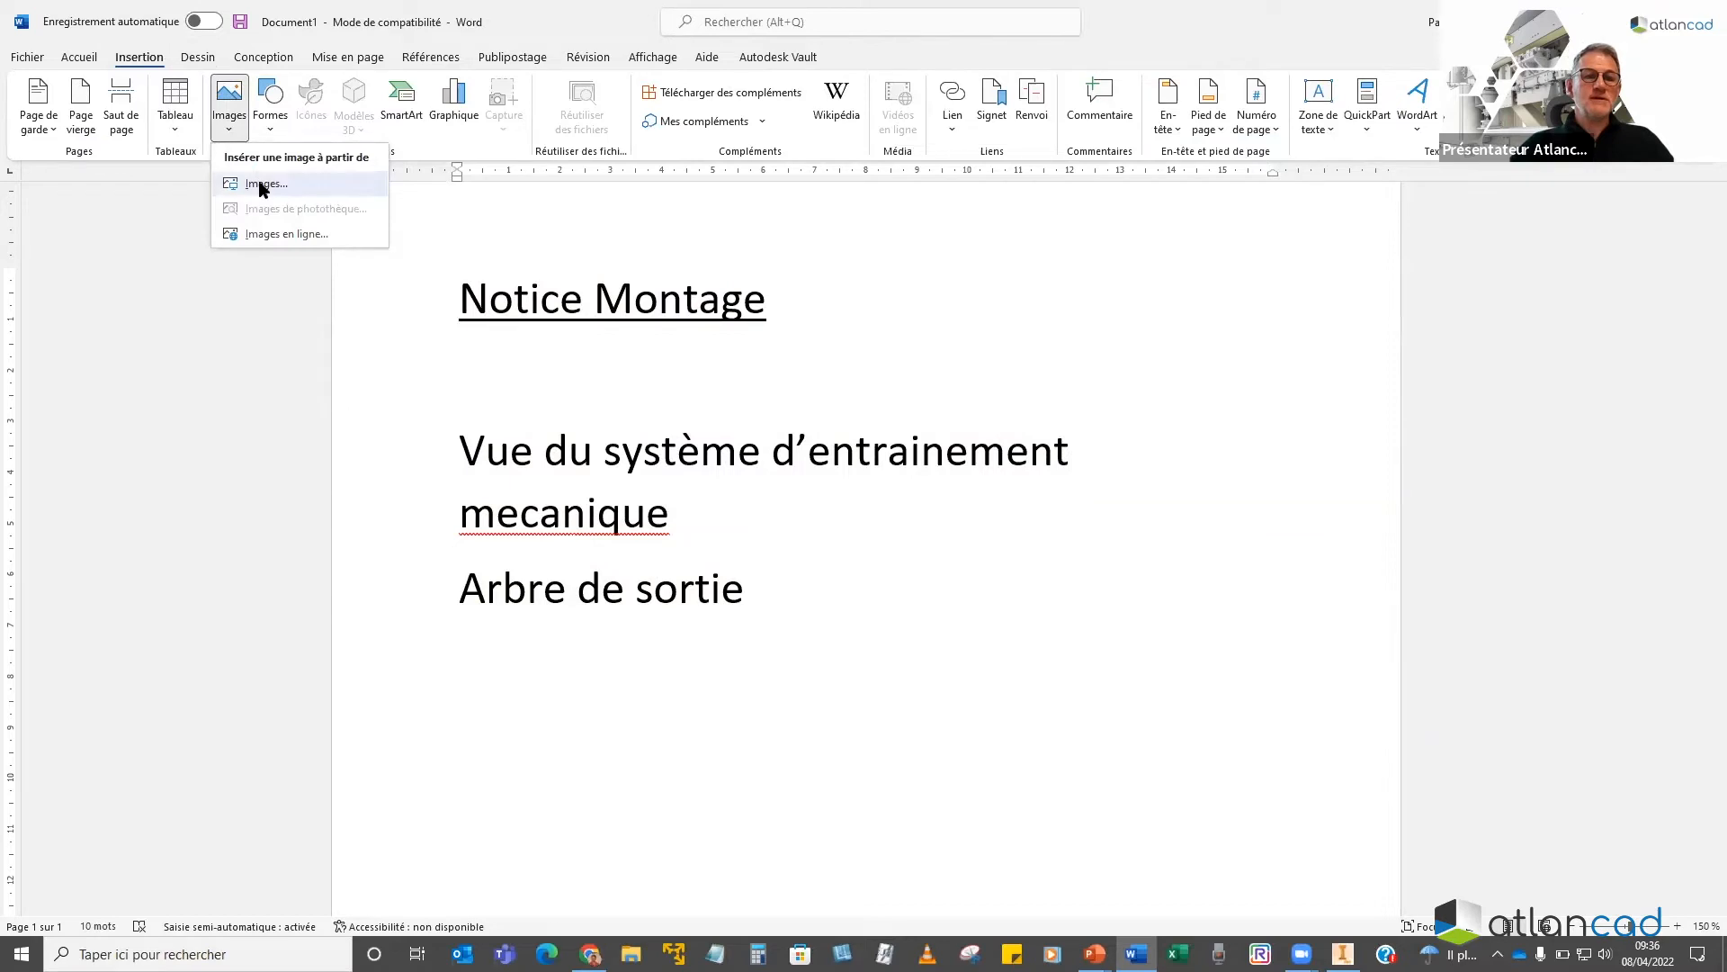
pyautogui.click(264, 184)
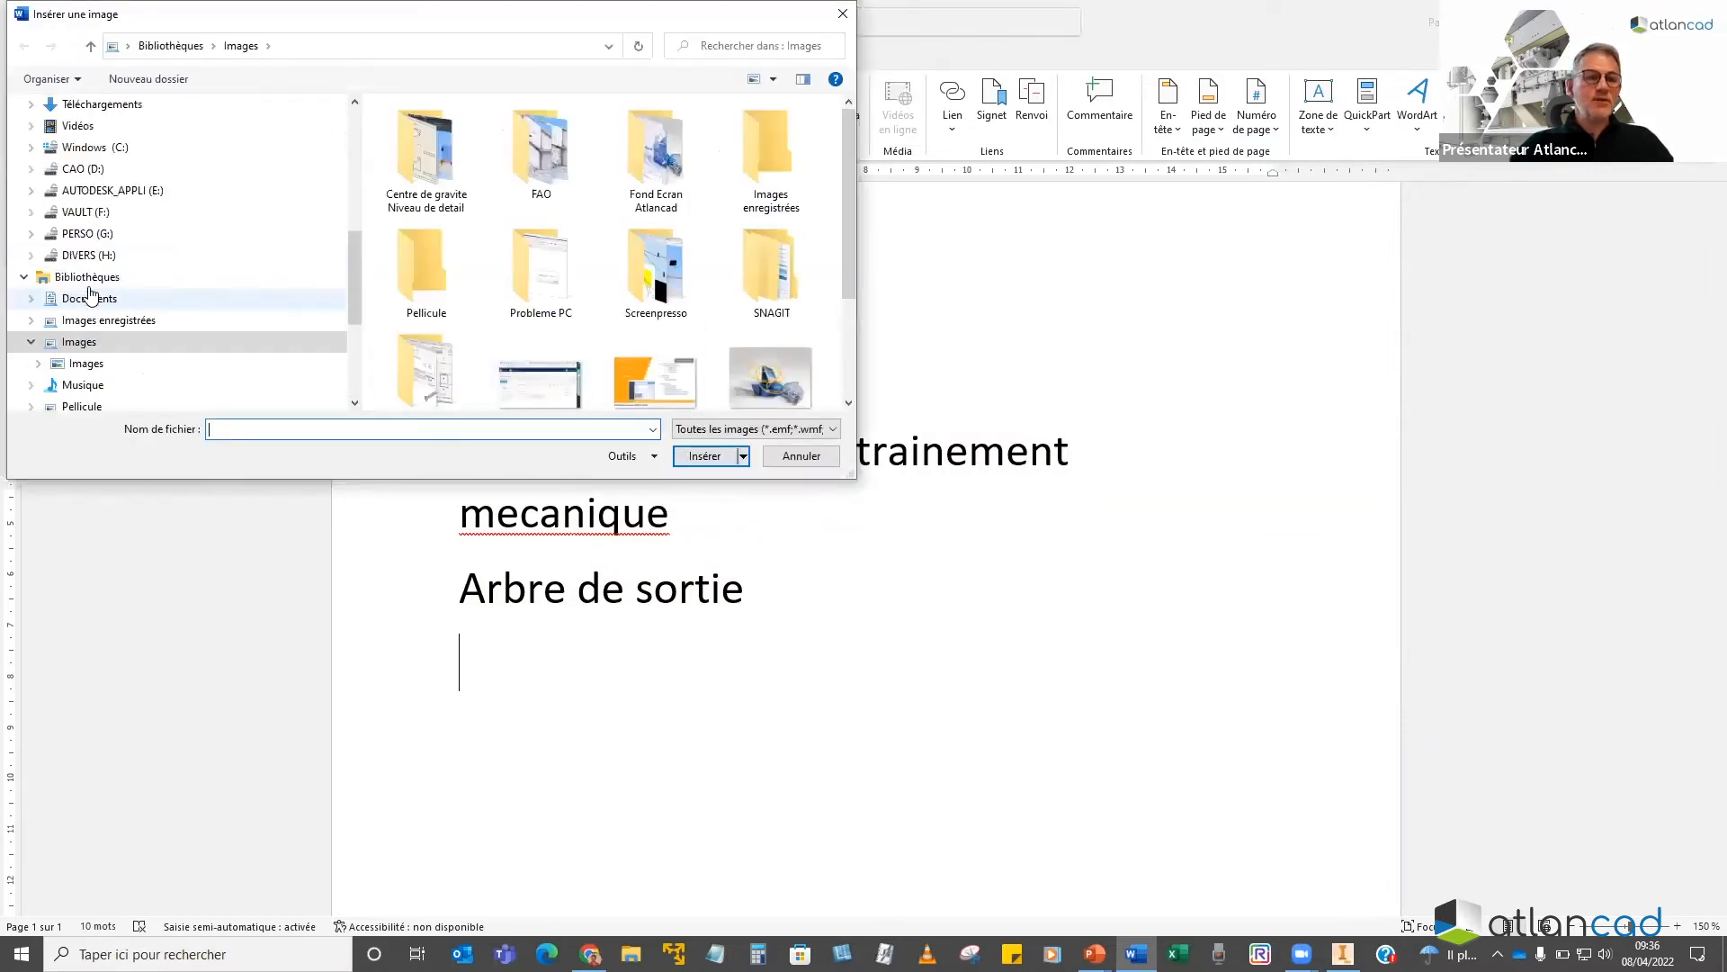
pyautogui.click(99, 170)
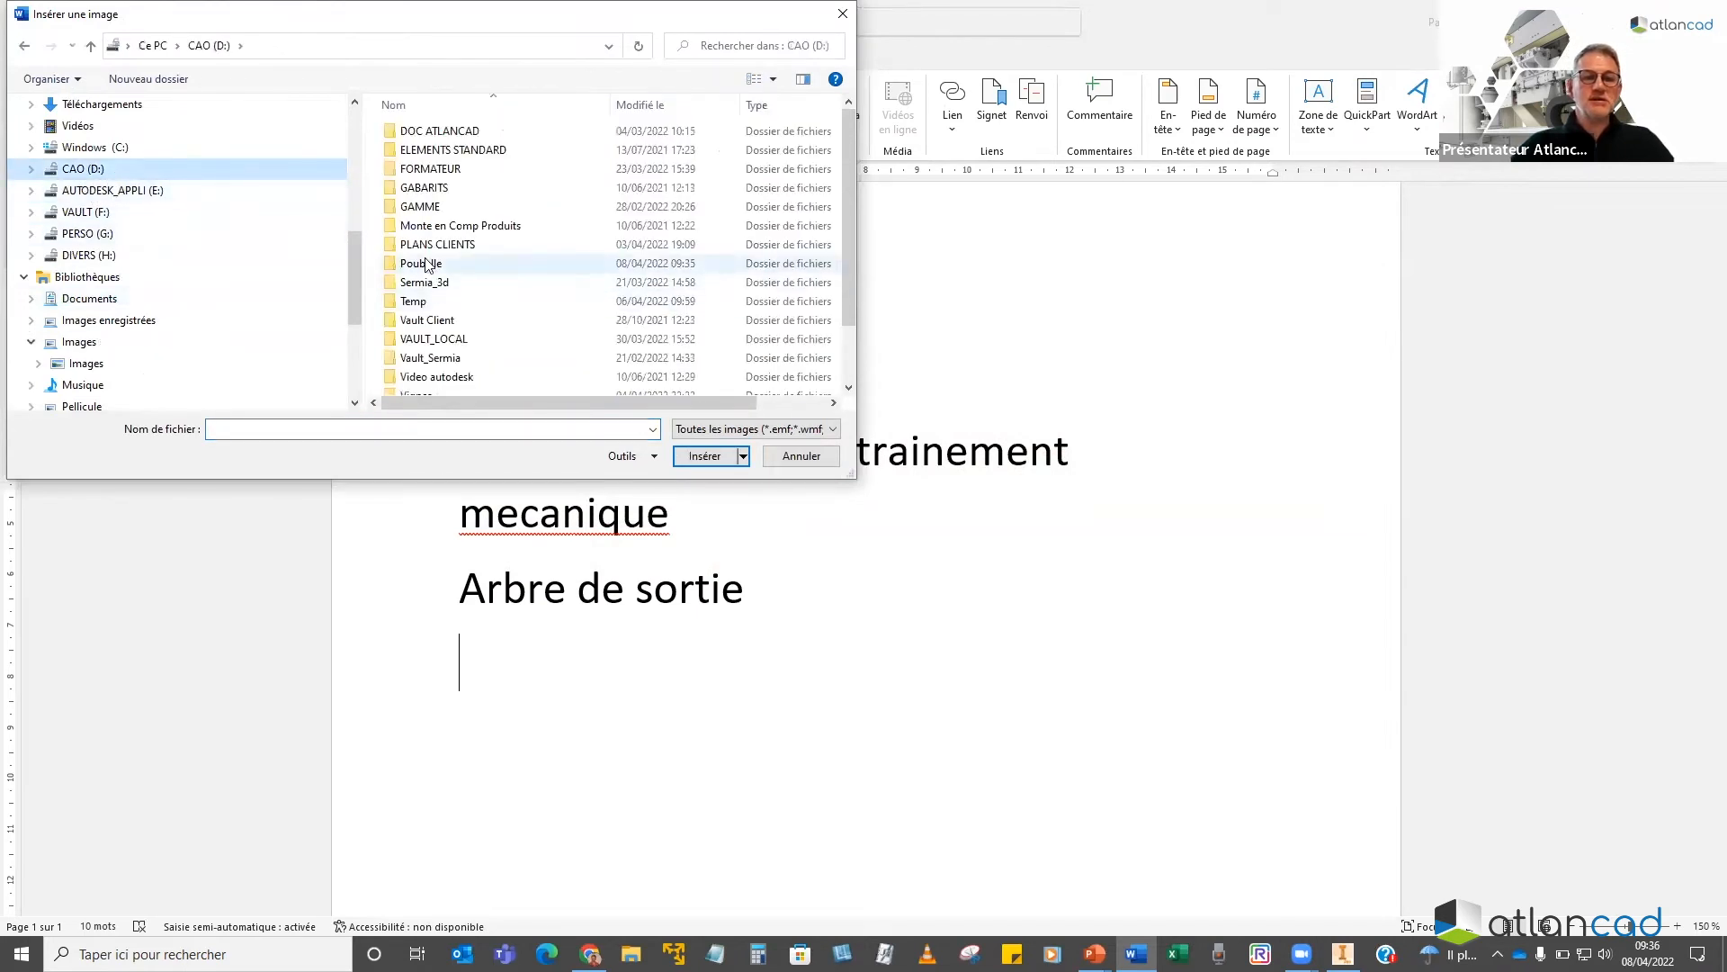
pyautogui.doubleClick(425, 265)
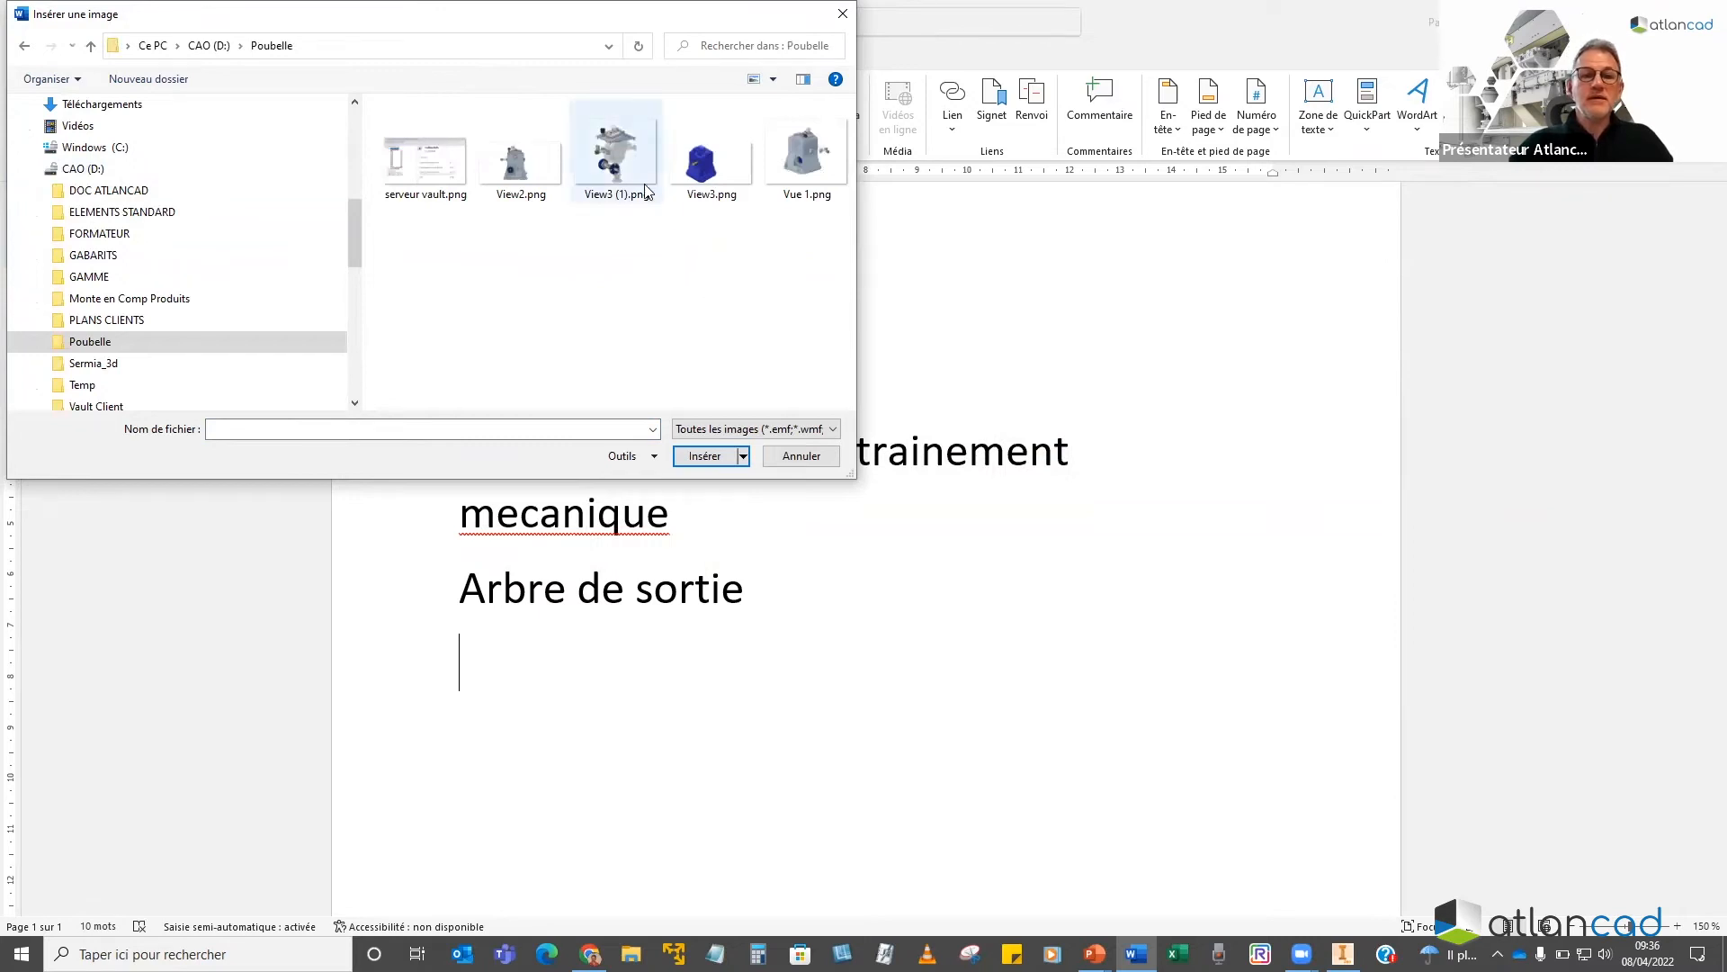
pyautogui.click(615, 147)
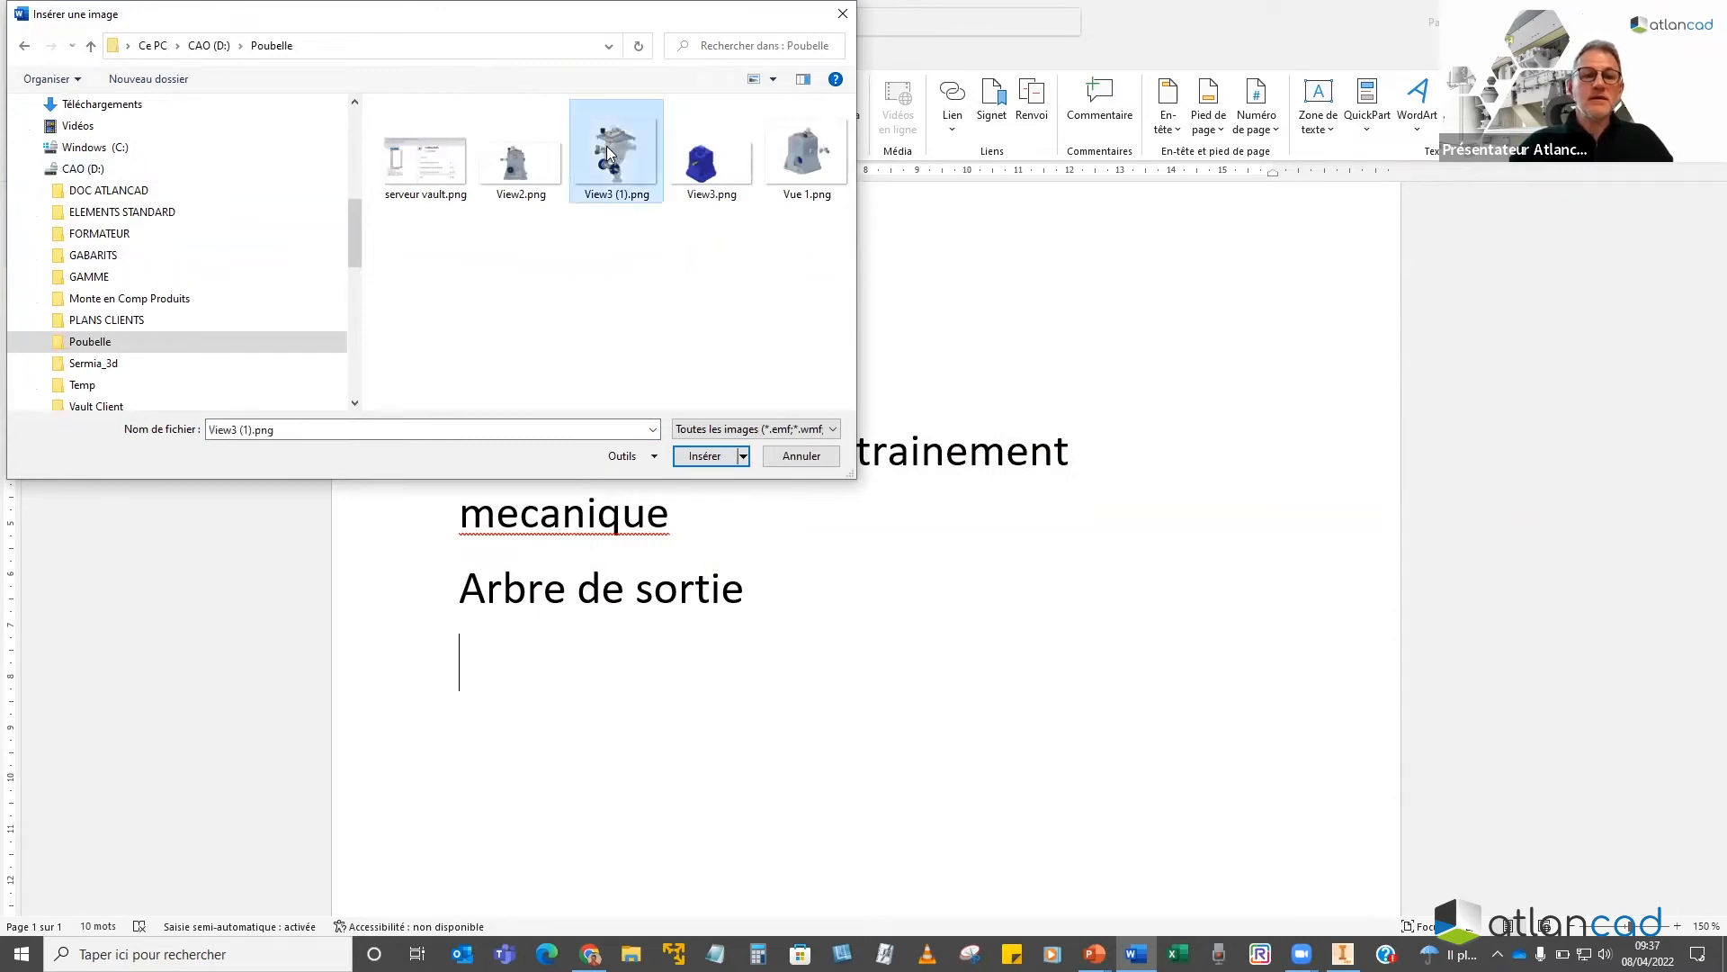
pyautogui.click(706, 456)
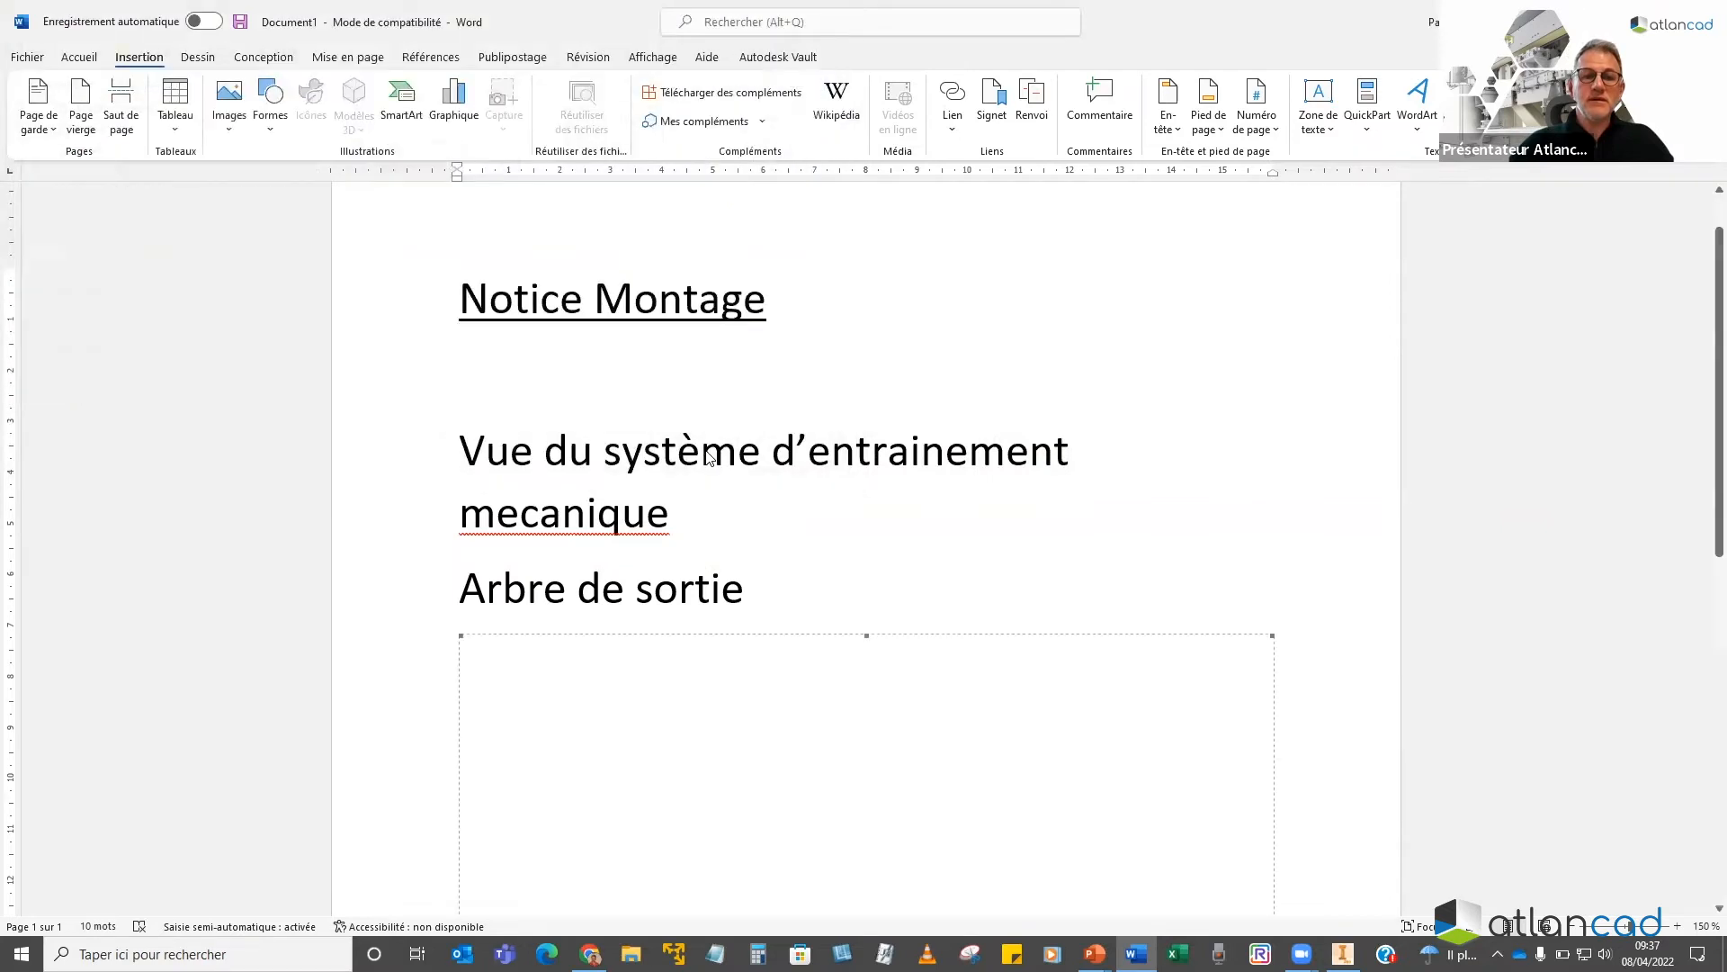
# Set the inserted picture's text wrapping to Devant le texte and move it up so it overlaps the Arbre de sortie line
pyautogui.scroll(-2, 923, 535)
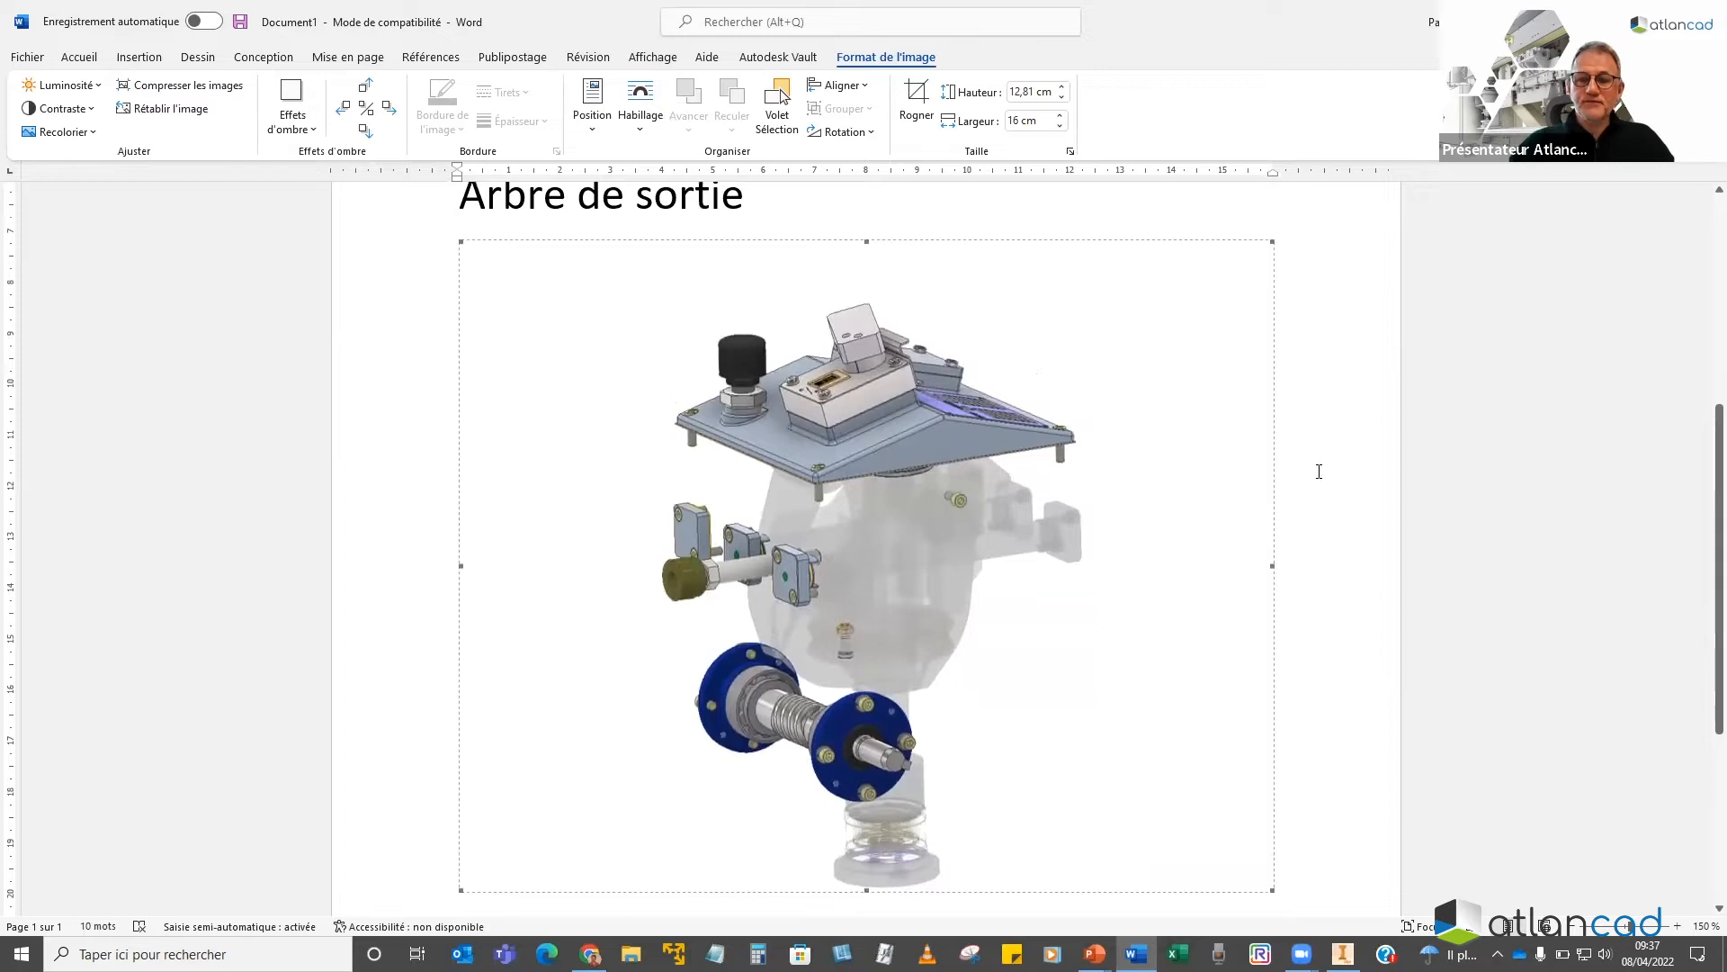
pyautogui.click(1319, 471)
pyautogui.click(936, 505)
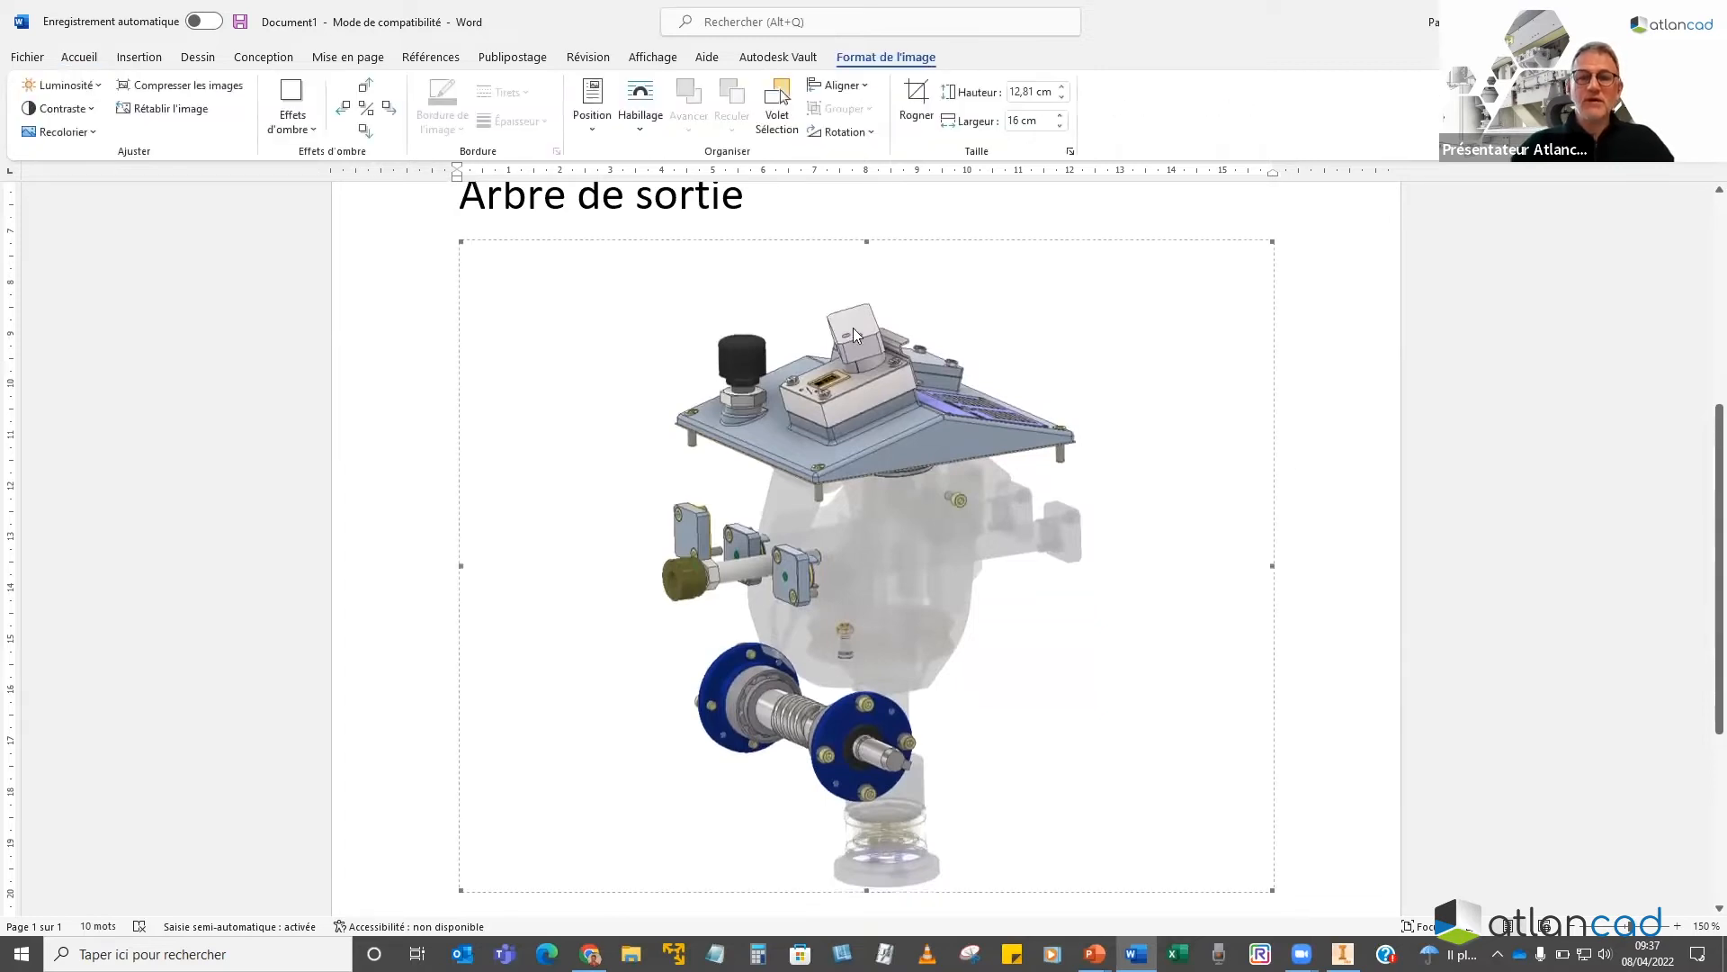
pyautogui.click(638, 114)
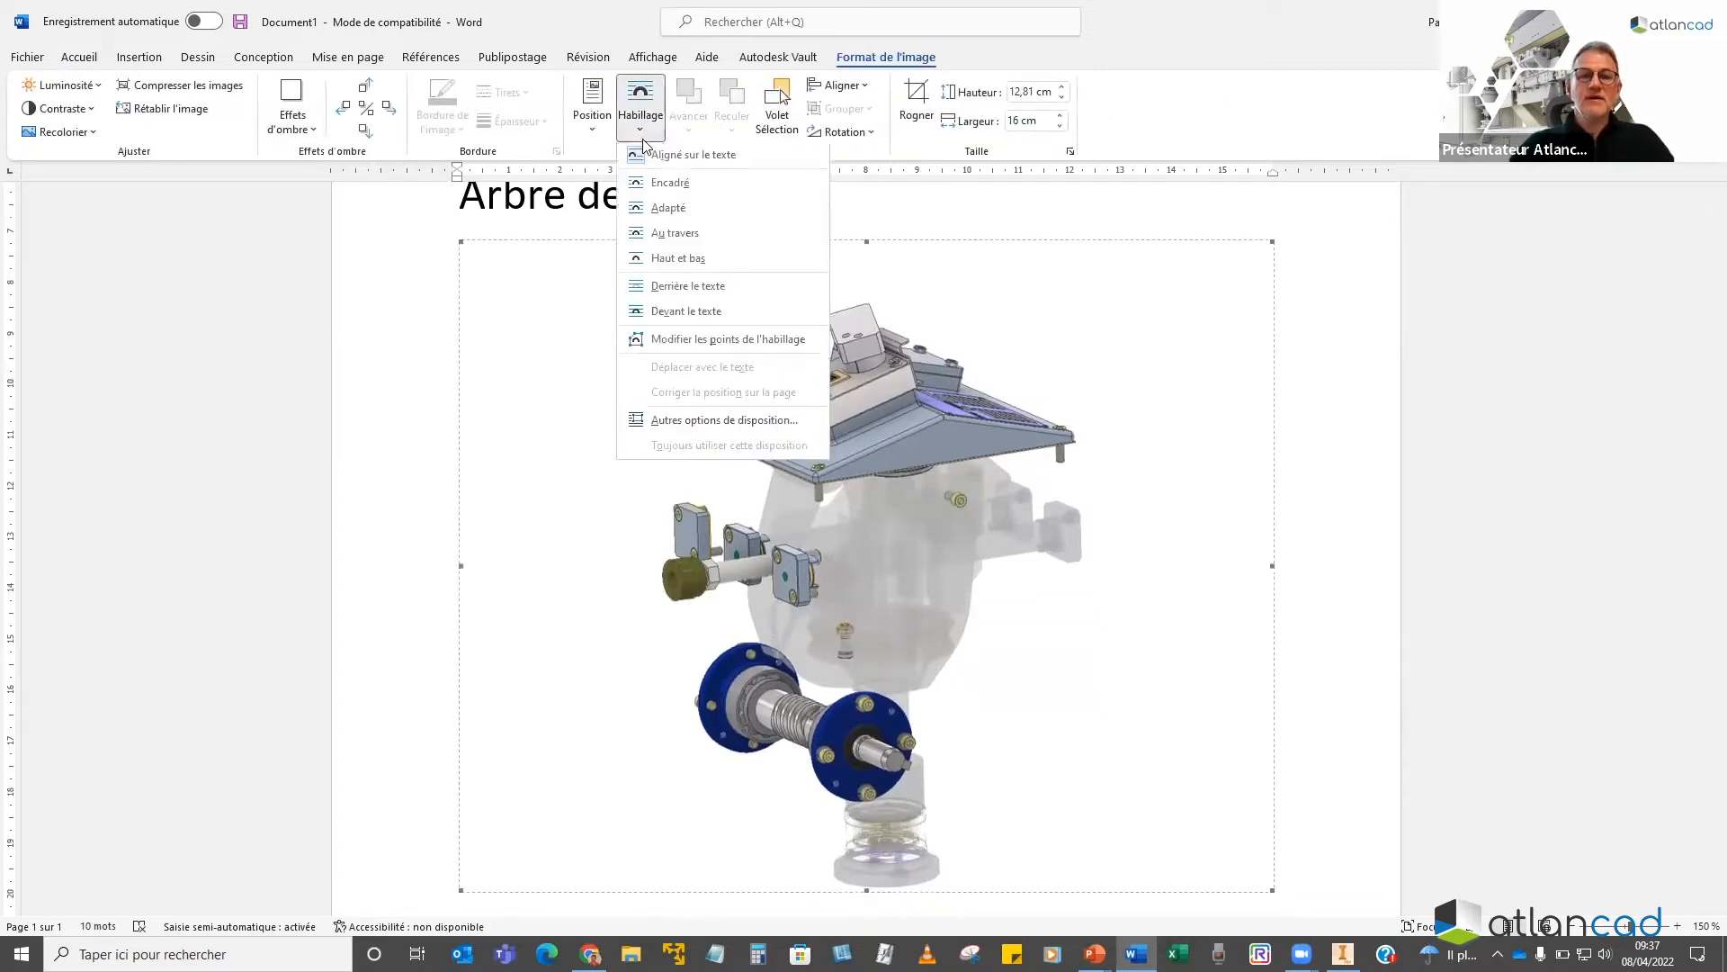
pyautogui.click(689, 312)
pyautogui.scroll(3, 848, 537)
pyautogui.moveTo(849, 538); pyautogui.dragTo(846, 312)
pyautogui.click(1354, 556)
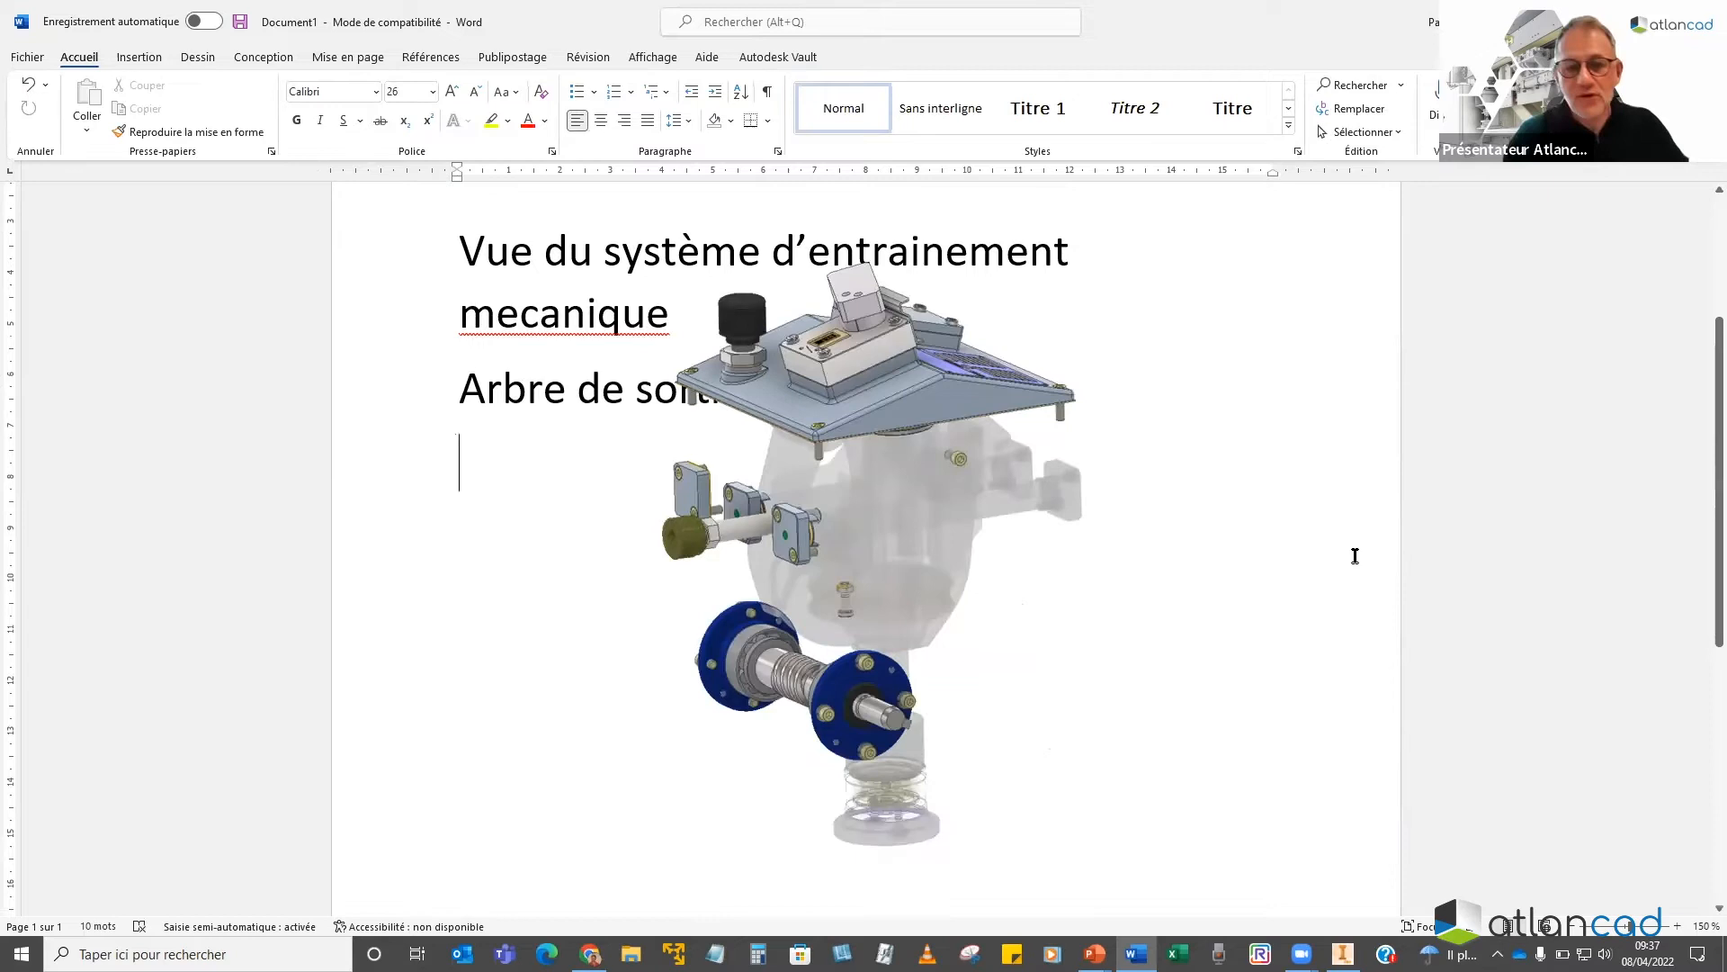
pyautogui.scroll(-1, 1211, 367)
pyautogui.scroll(1, 1207, 378)
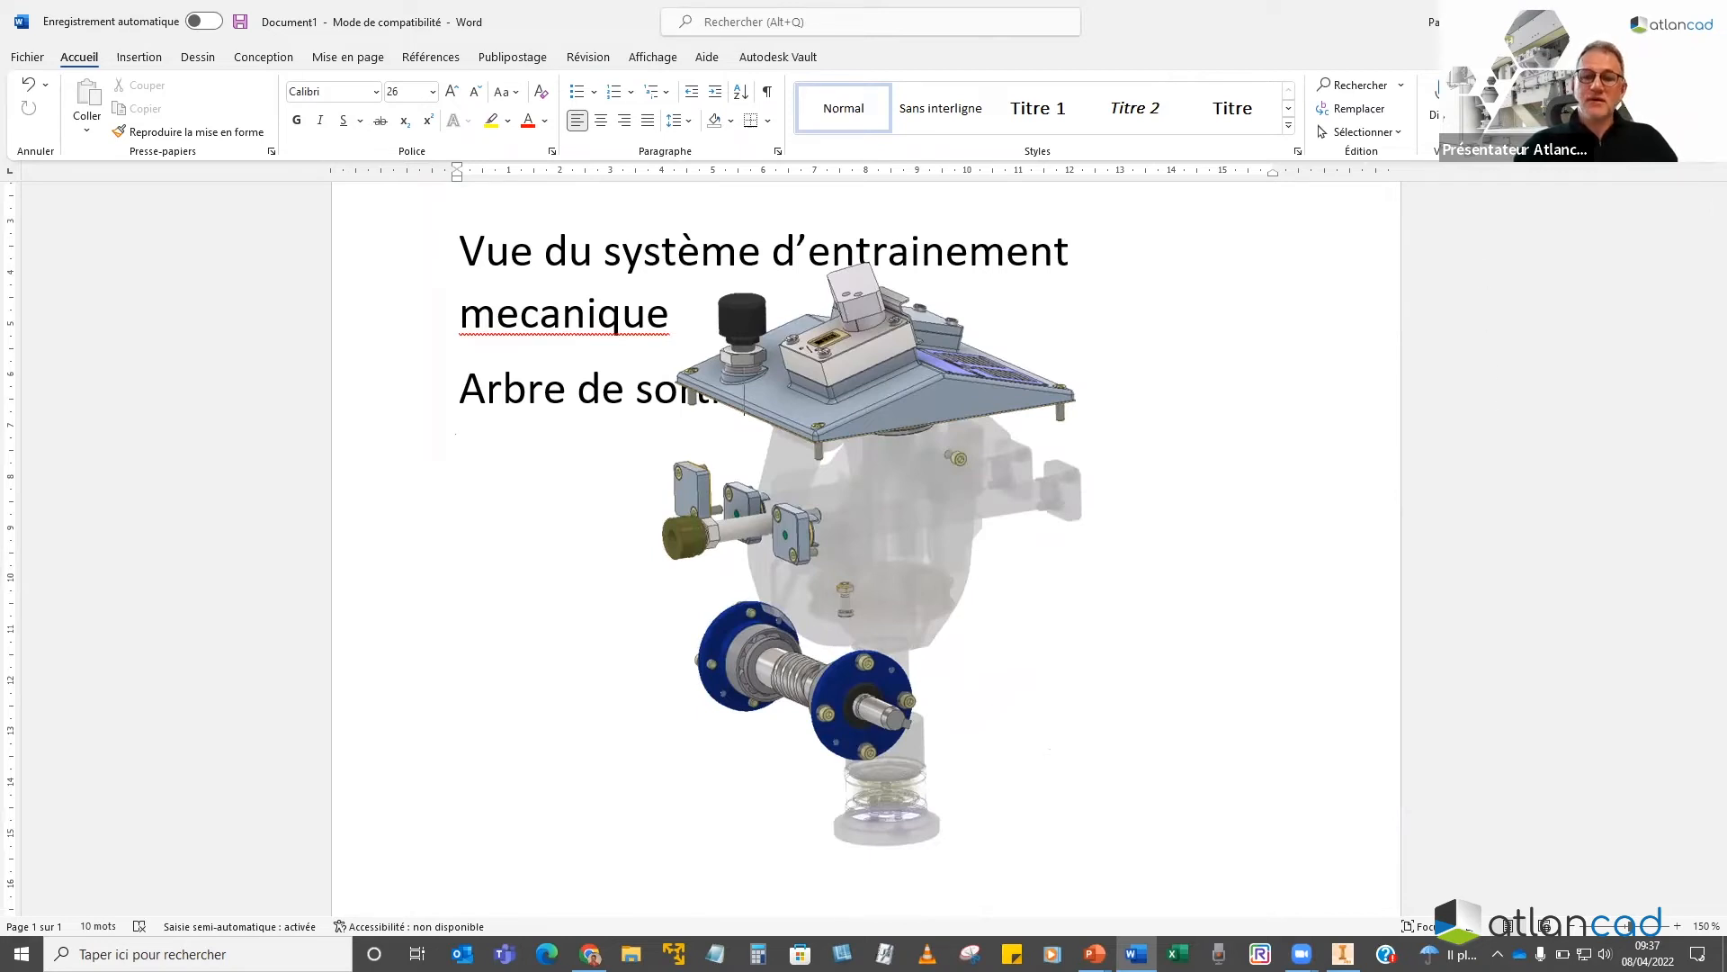
# Switch to Inventor and open the raster publishing options for the View3 snapshot
pyautogui.hotkey('alt', 'Tab')
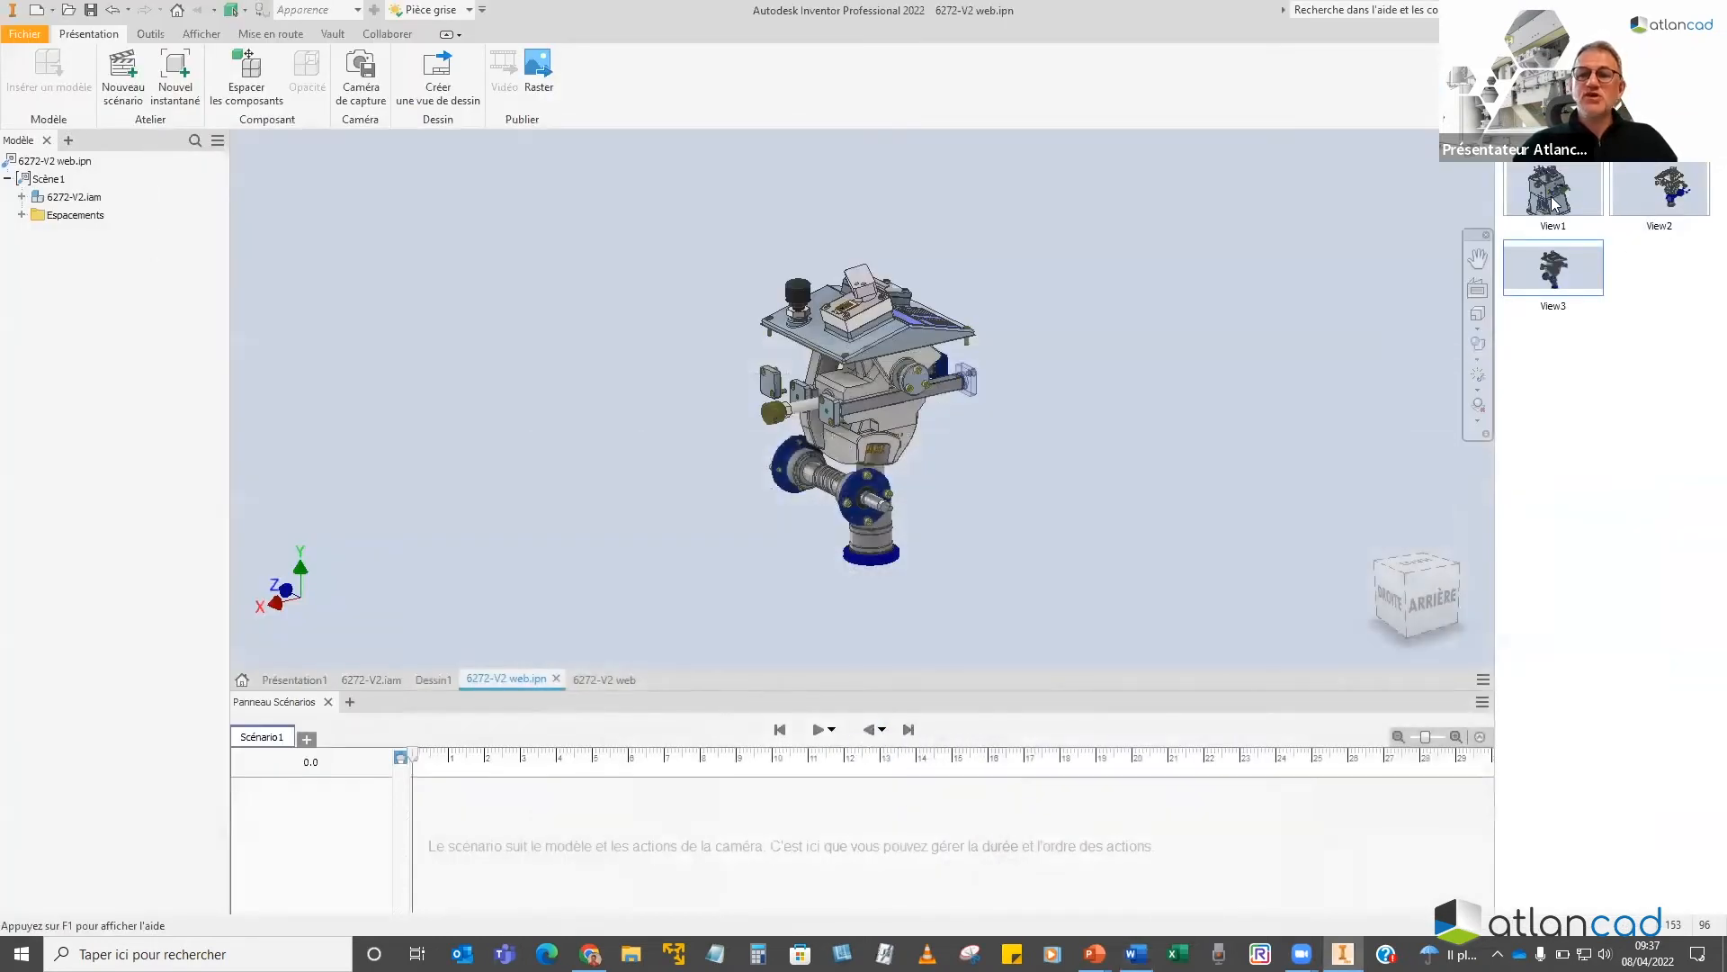
pyautogui.rightClick(1544, 275)
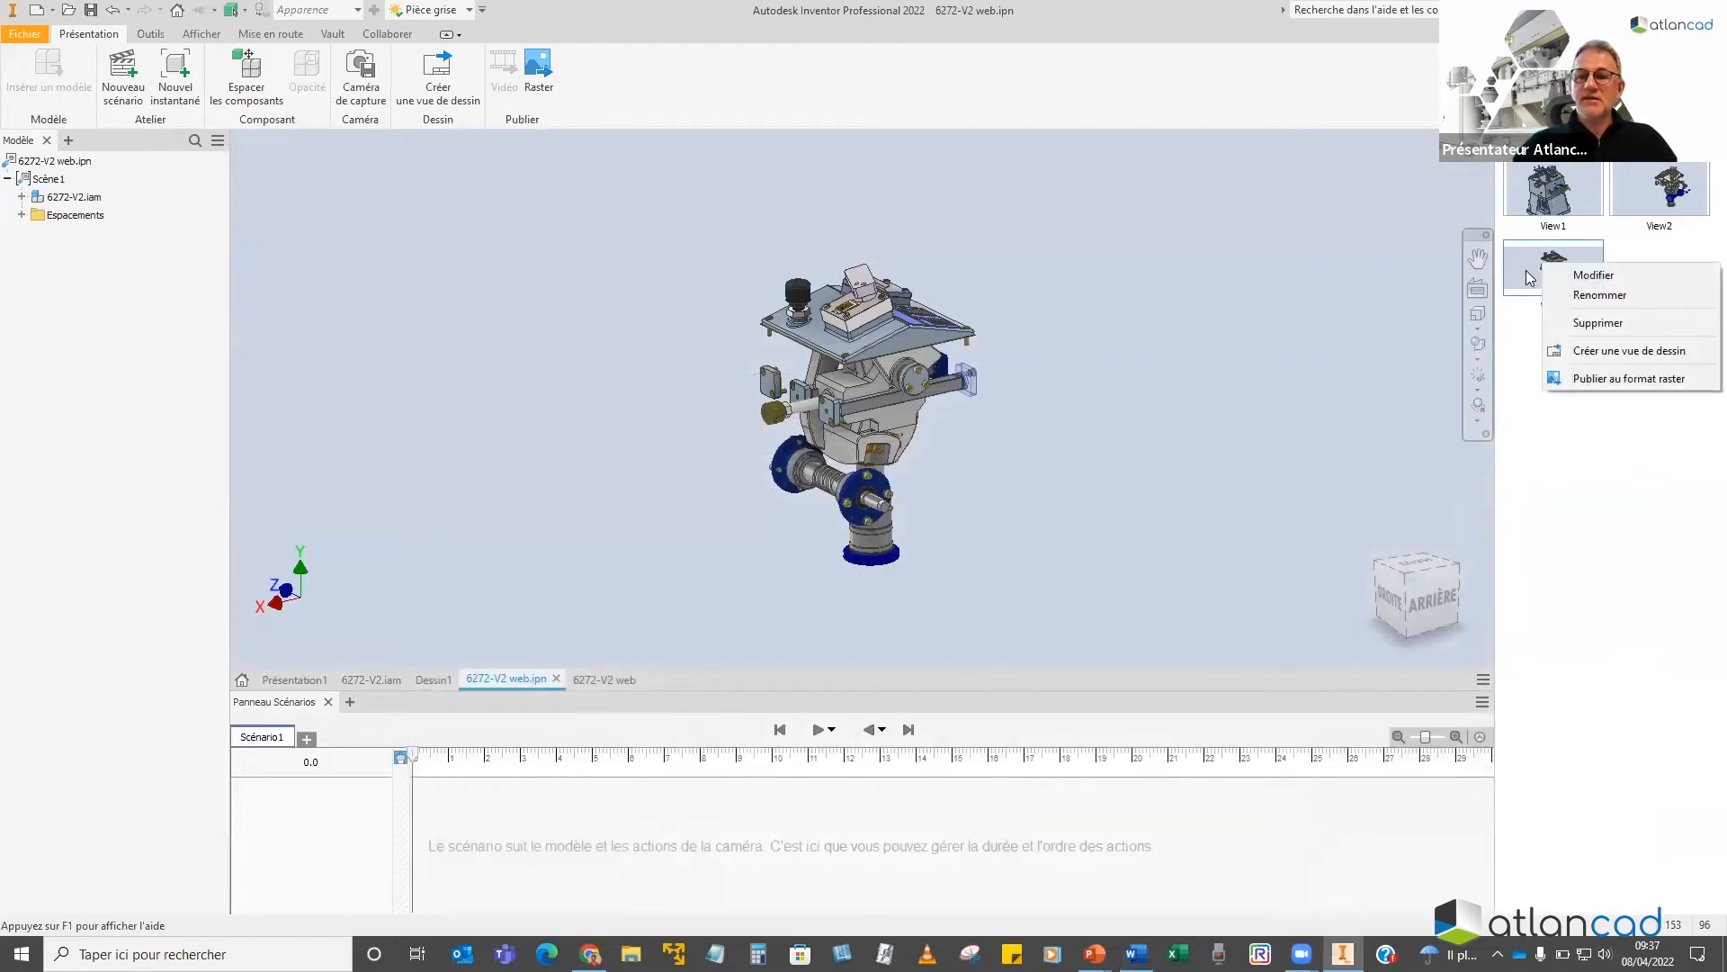
pyautogui.click(1584, 380)
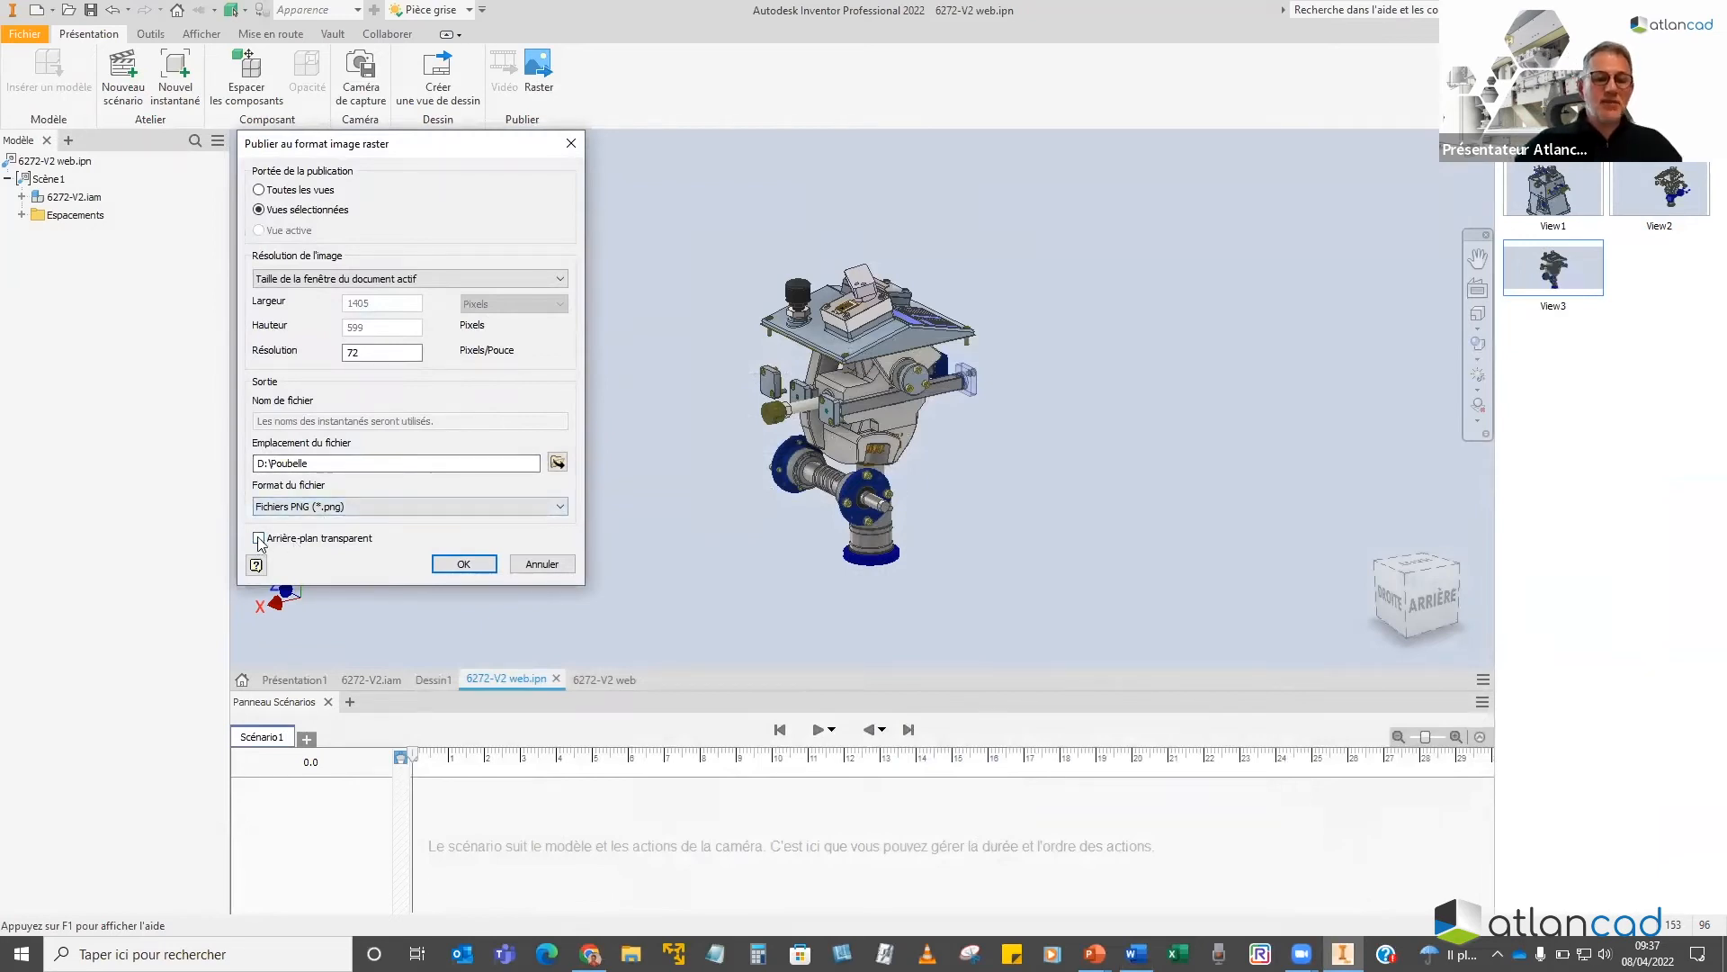
# Compare the BMP, GIF, JPEG, PNG and TIFF output formats and their transparent-background option, closing the dialog without publishing
pyautogui.click(331, 505)
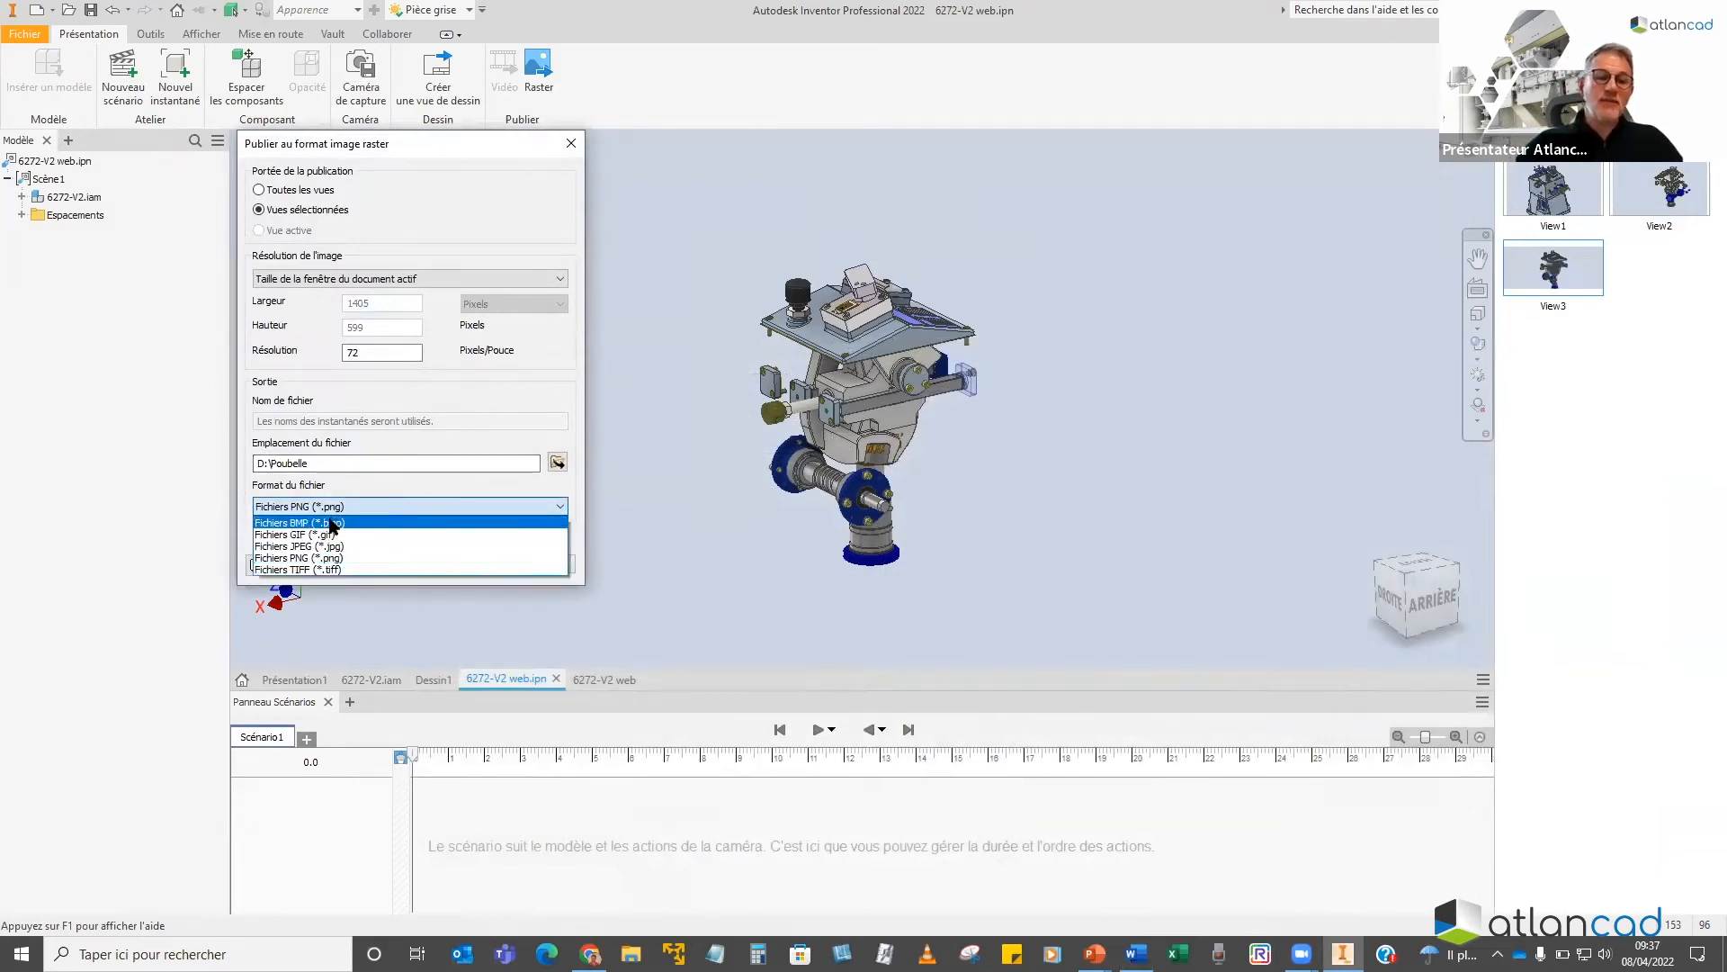
pyautogui.click(331, 522)
pyautogui.click(331, 505)
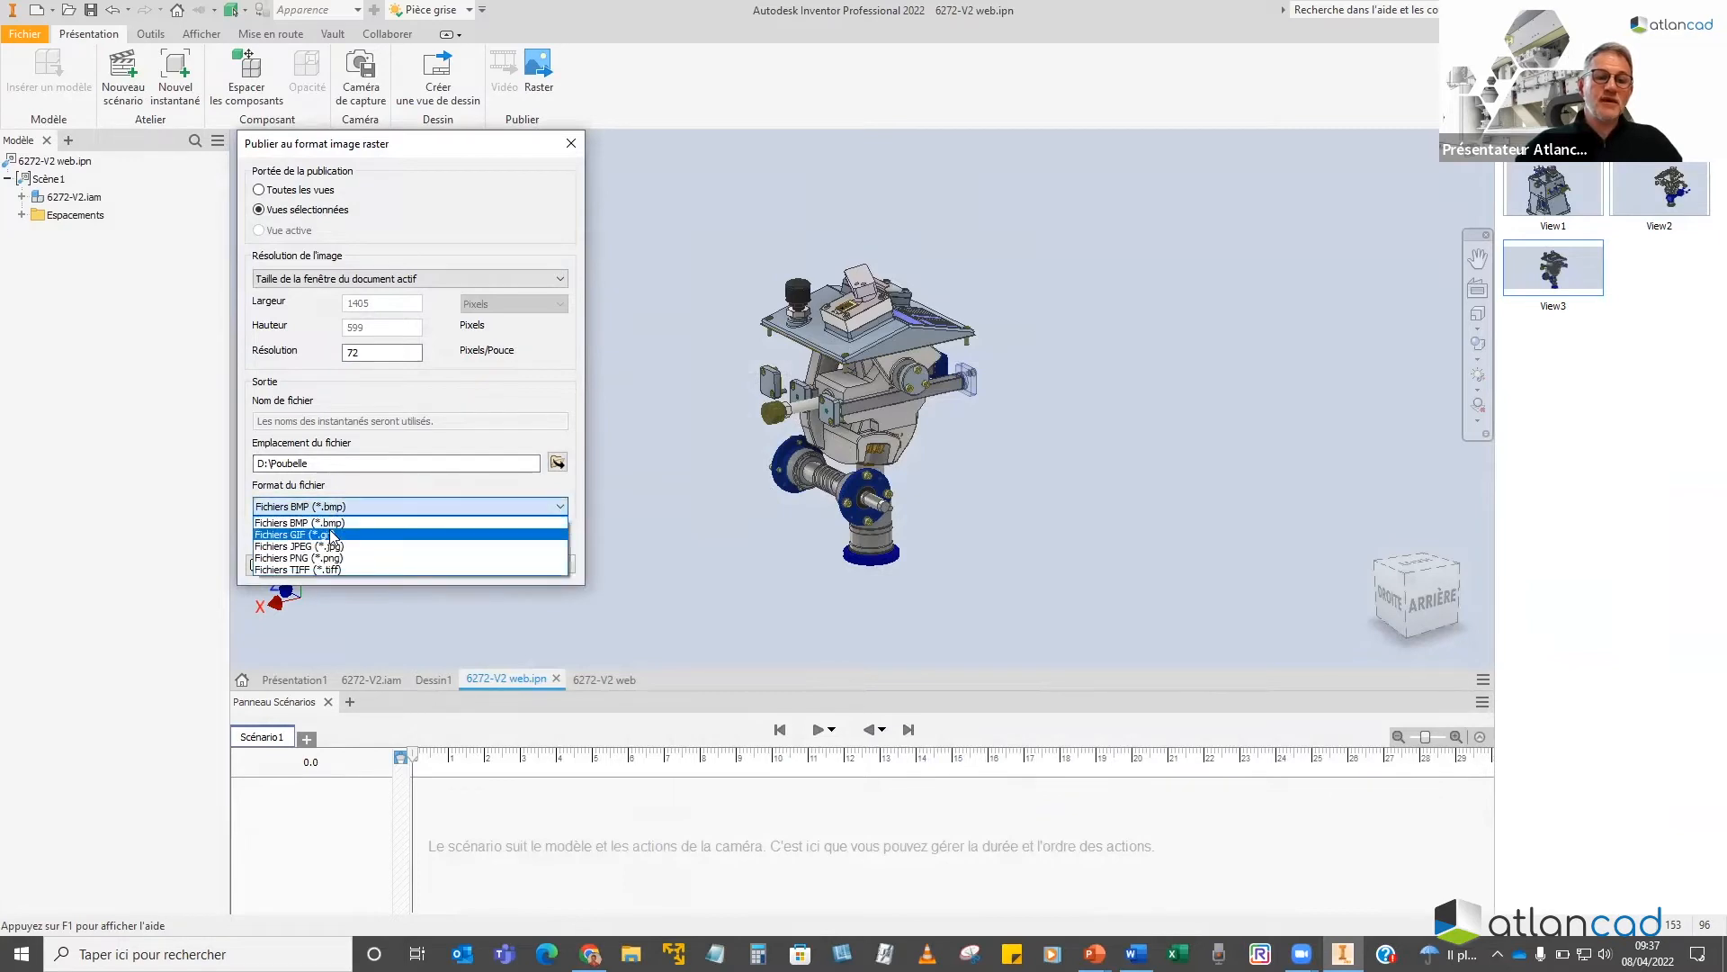
pyautogui.click(332, 534)
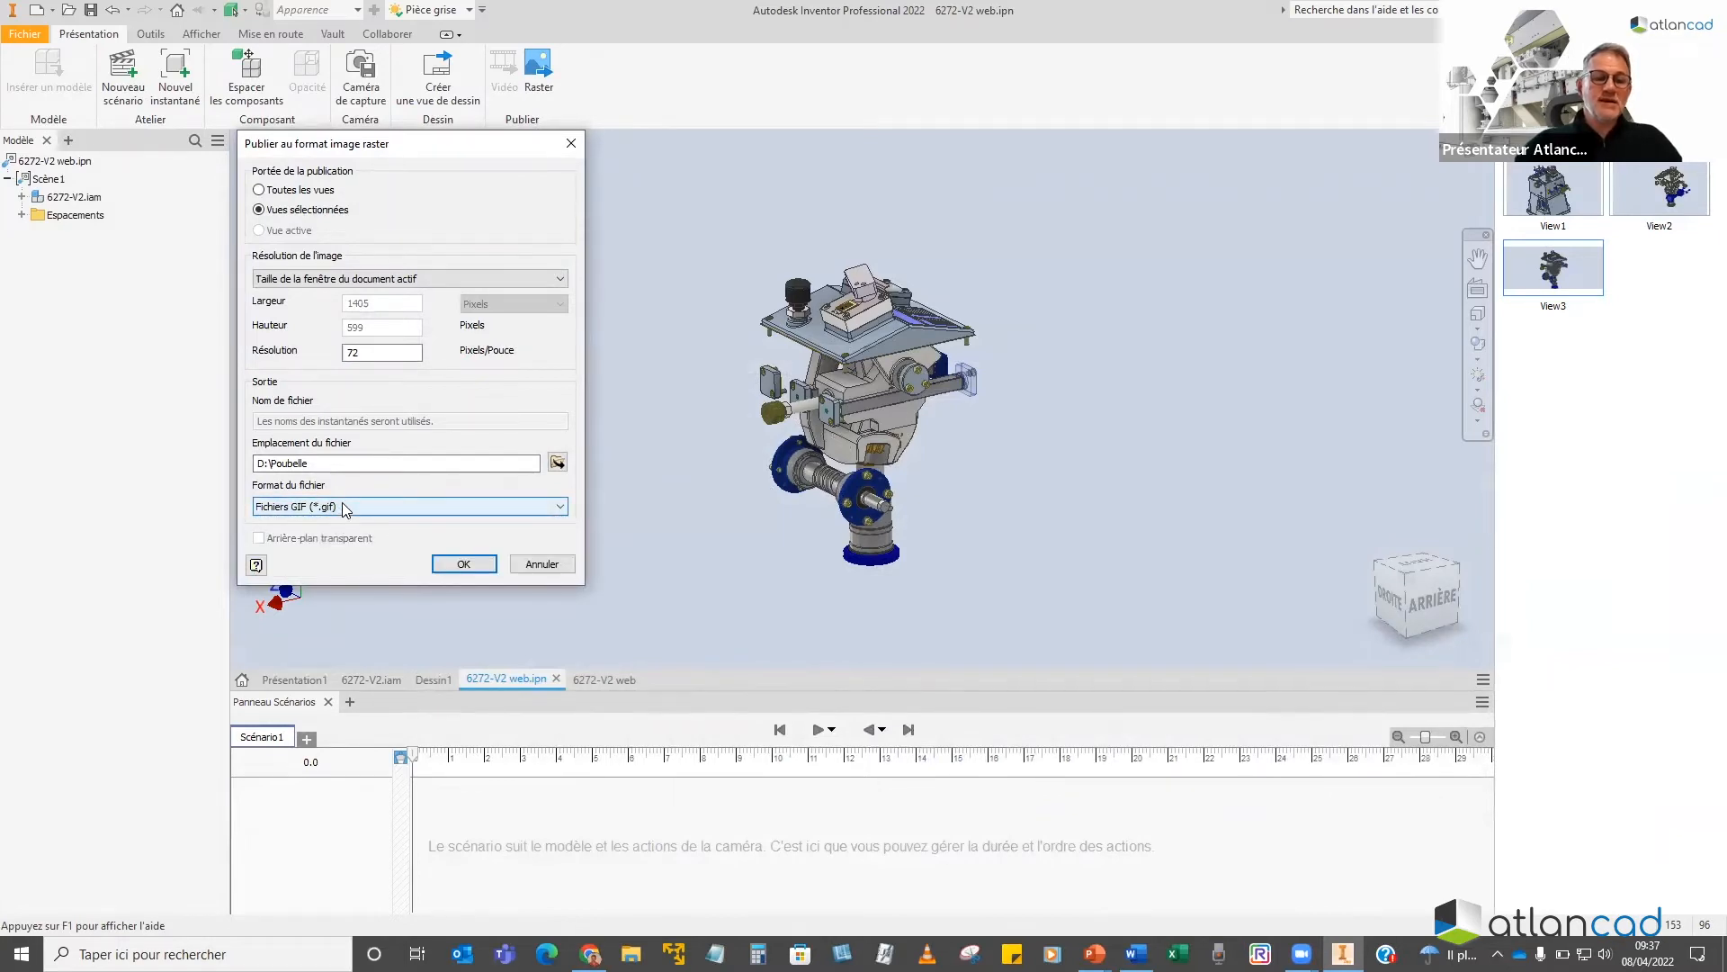
pyautogui.click(345, 509)
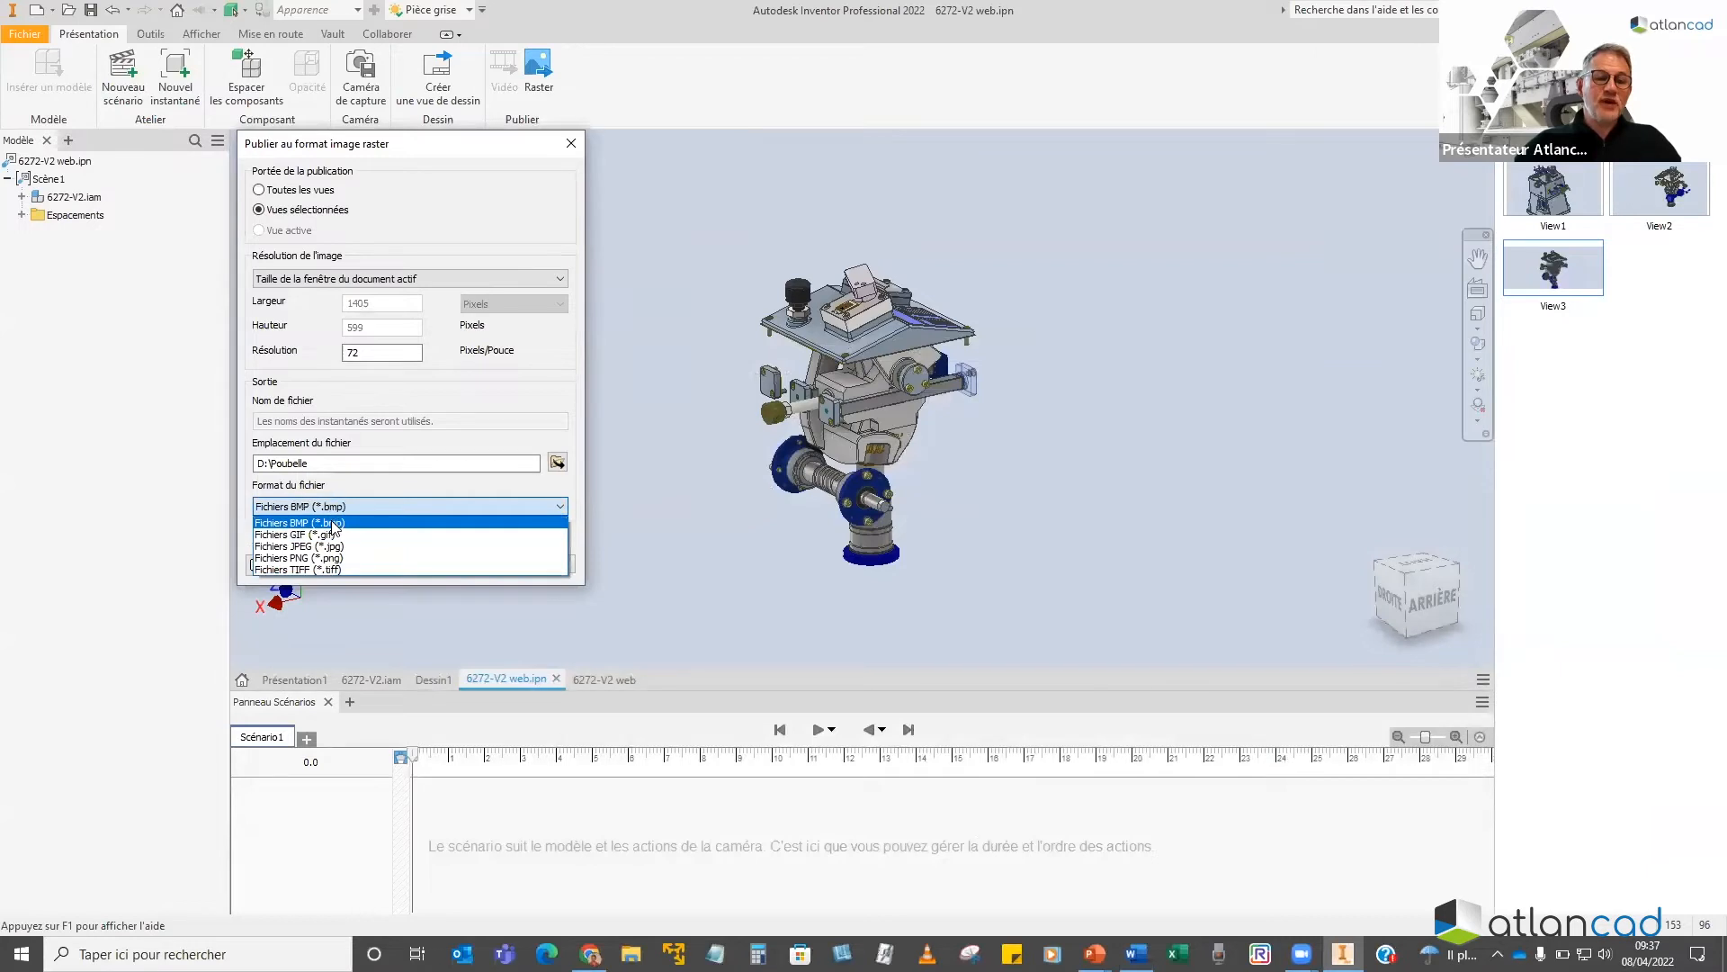
pyautogui.click(338, 523)
pyautogui.click(330, 545)
pyautogui.click(340, 506)
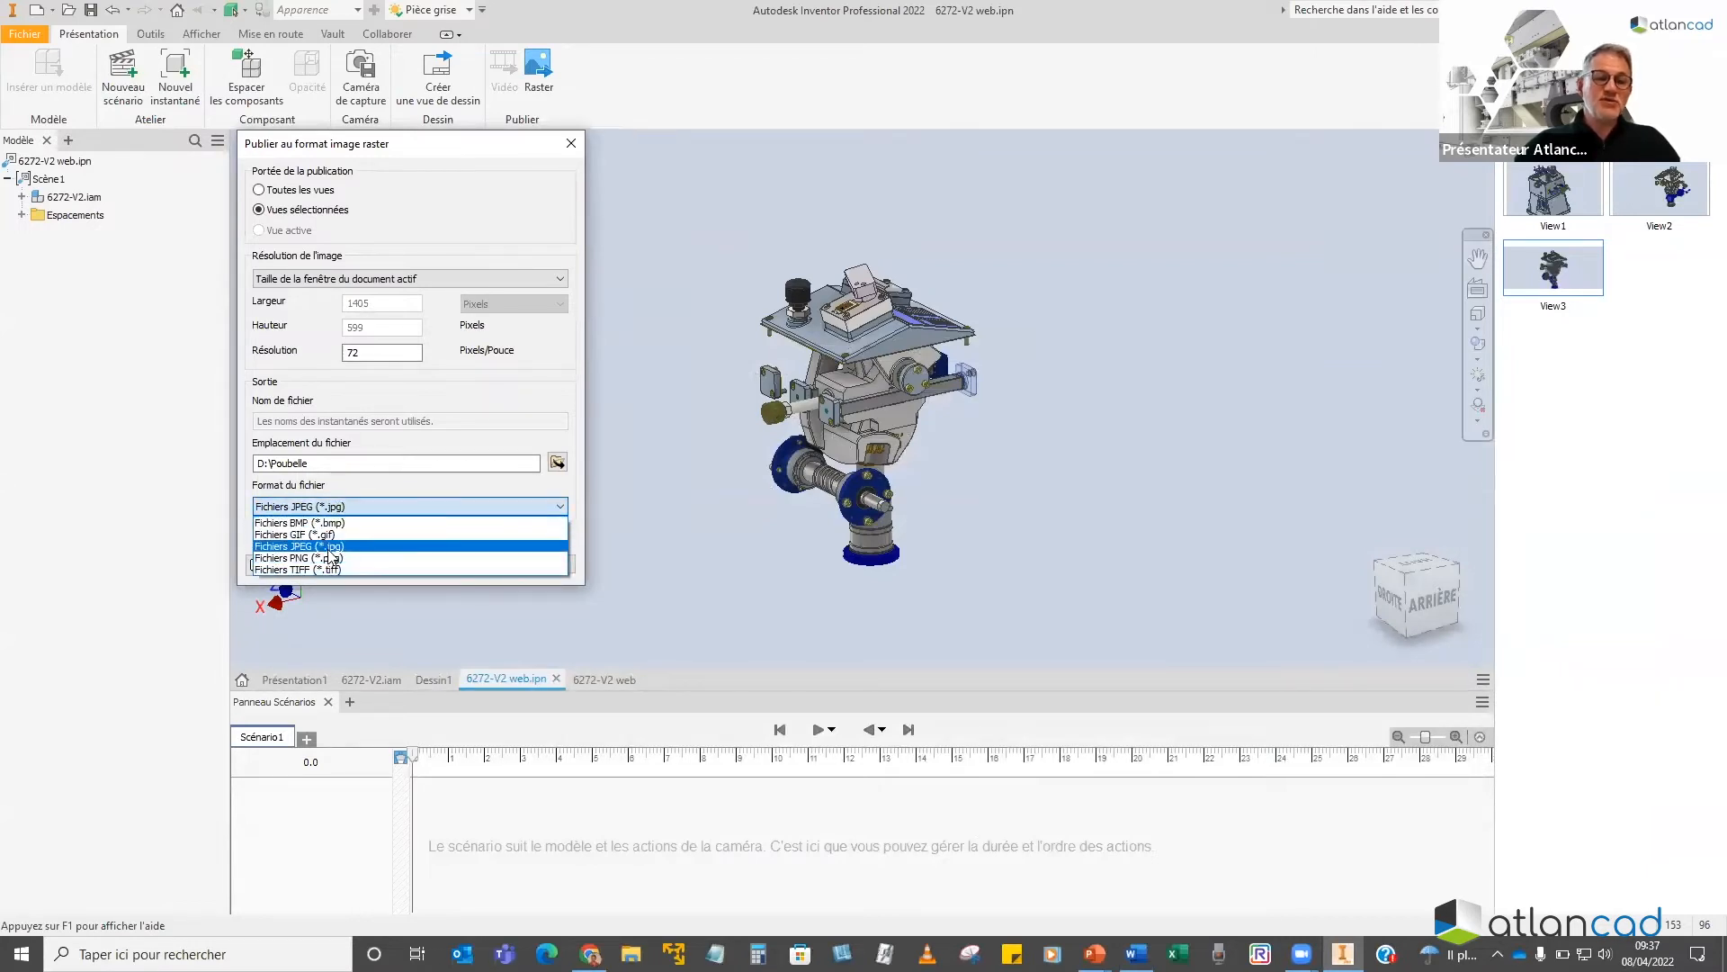
pyautogui.click(329, 558)
pyautogui.click(332, 511)
pyautogui.click(326, 570)
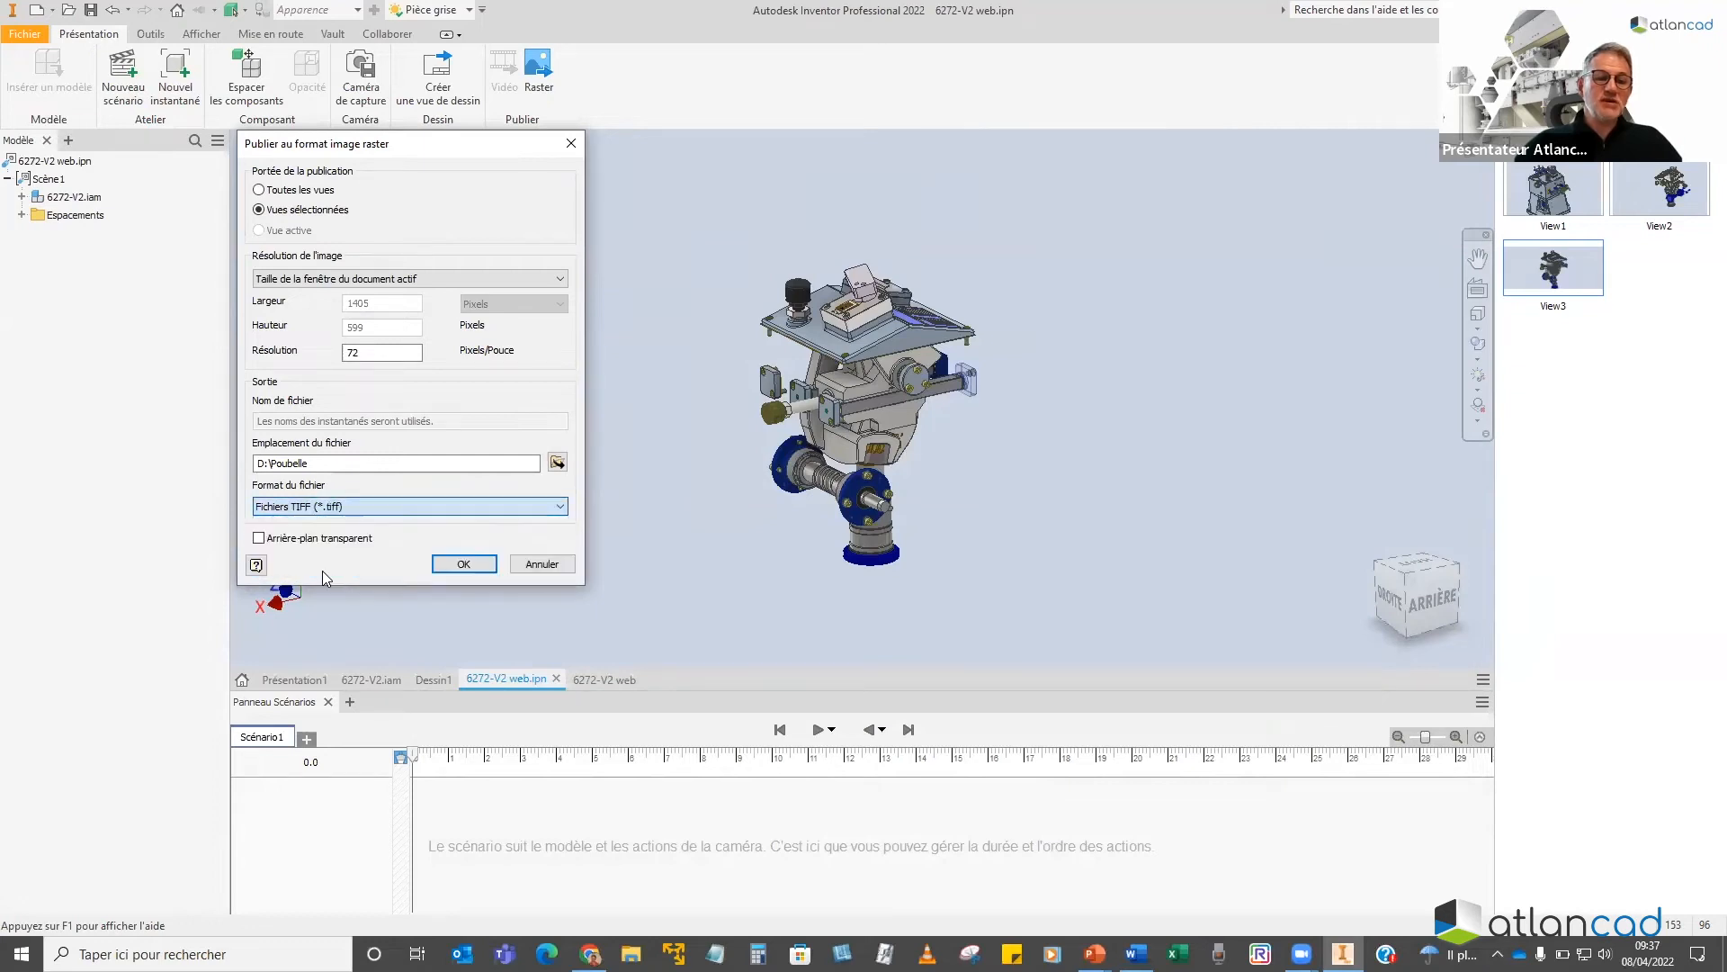
pyautogui.click(325, 509)
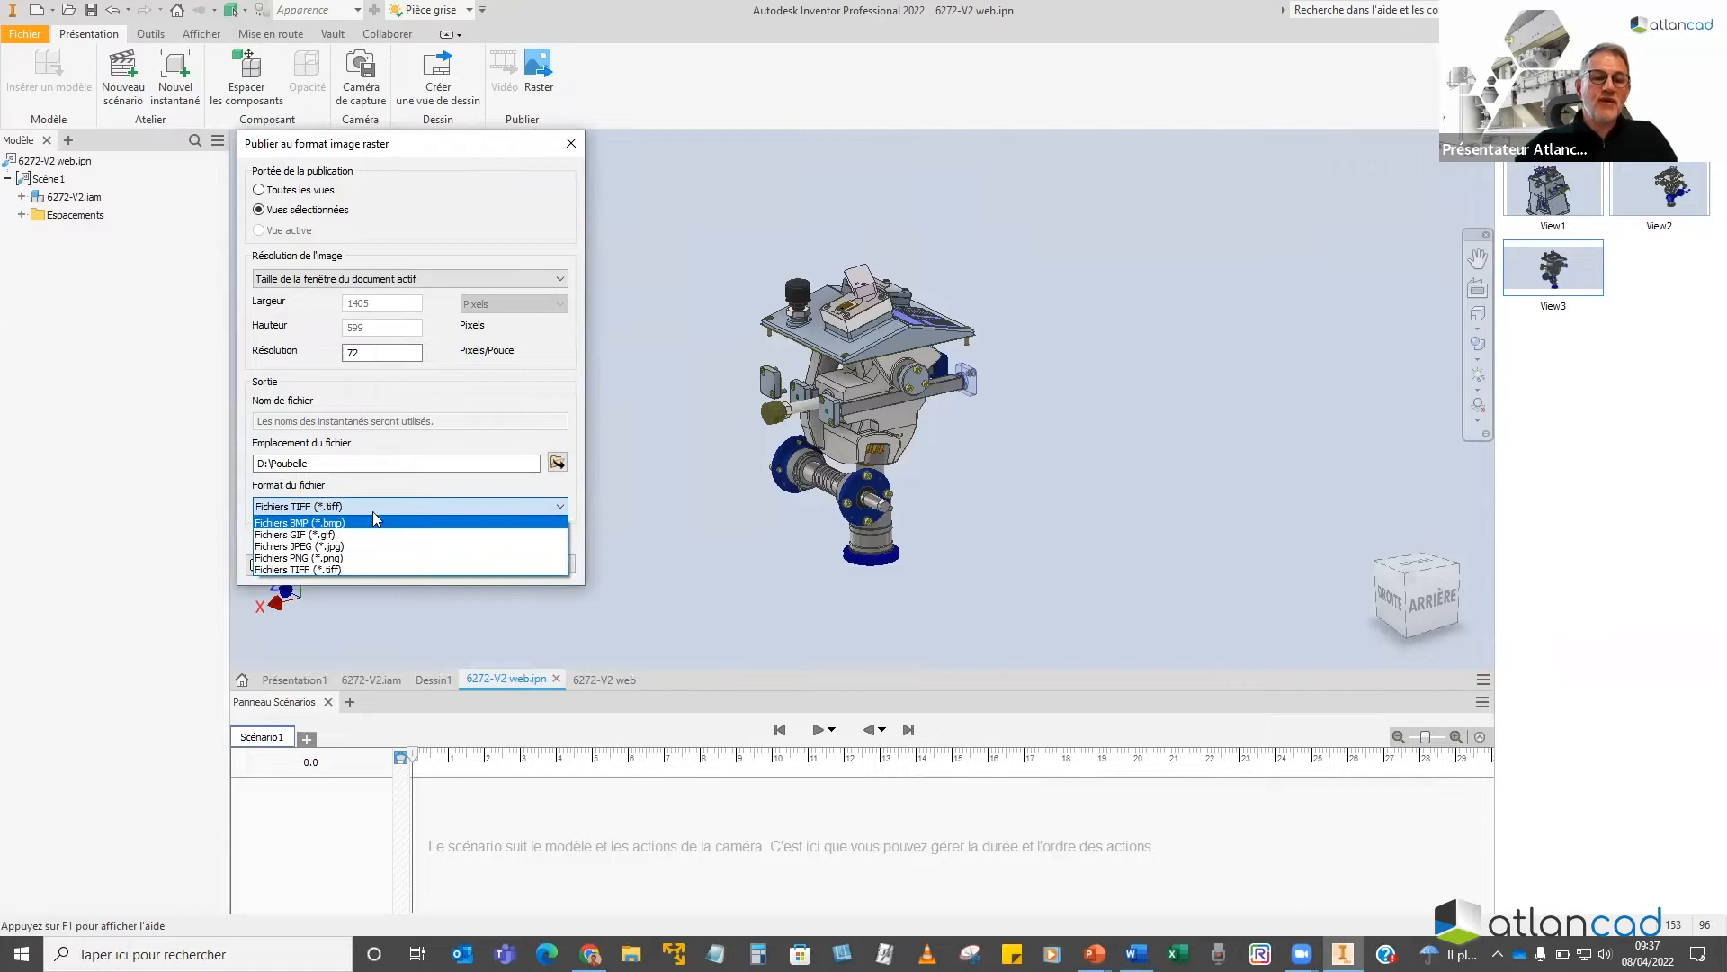
pyautogui.click(432, 423)
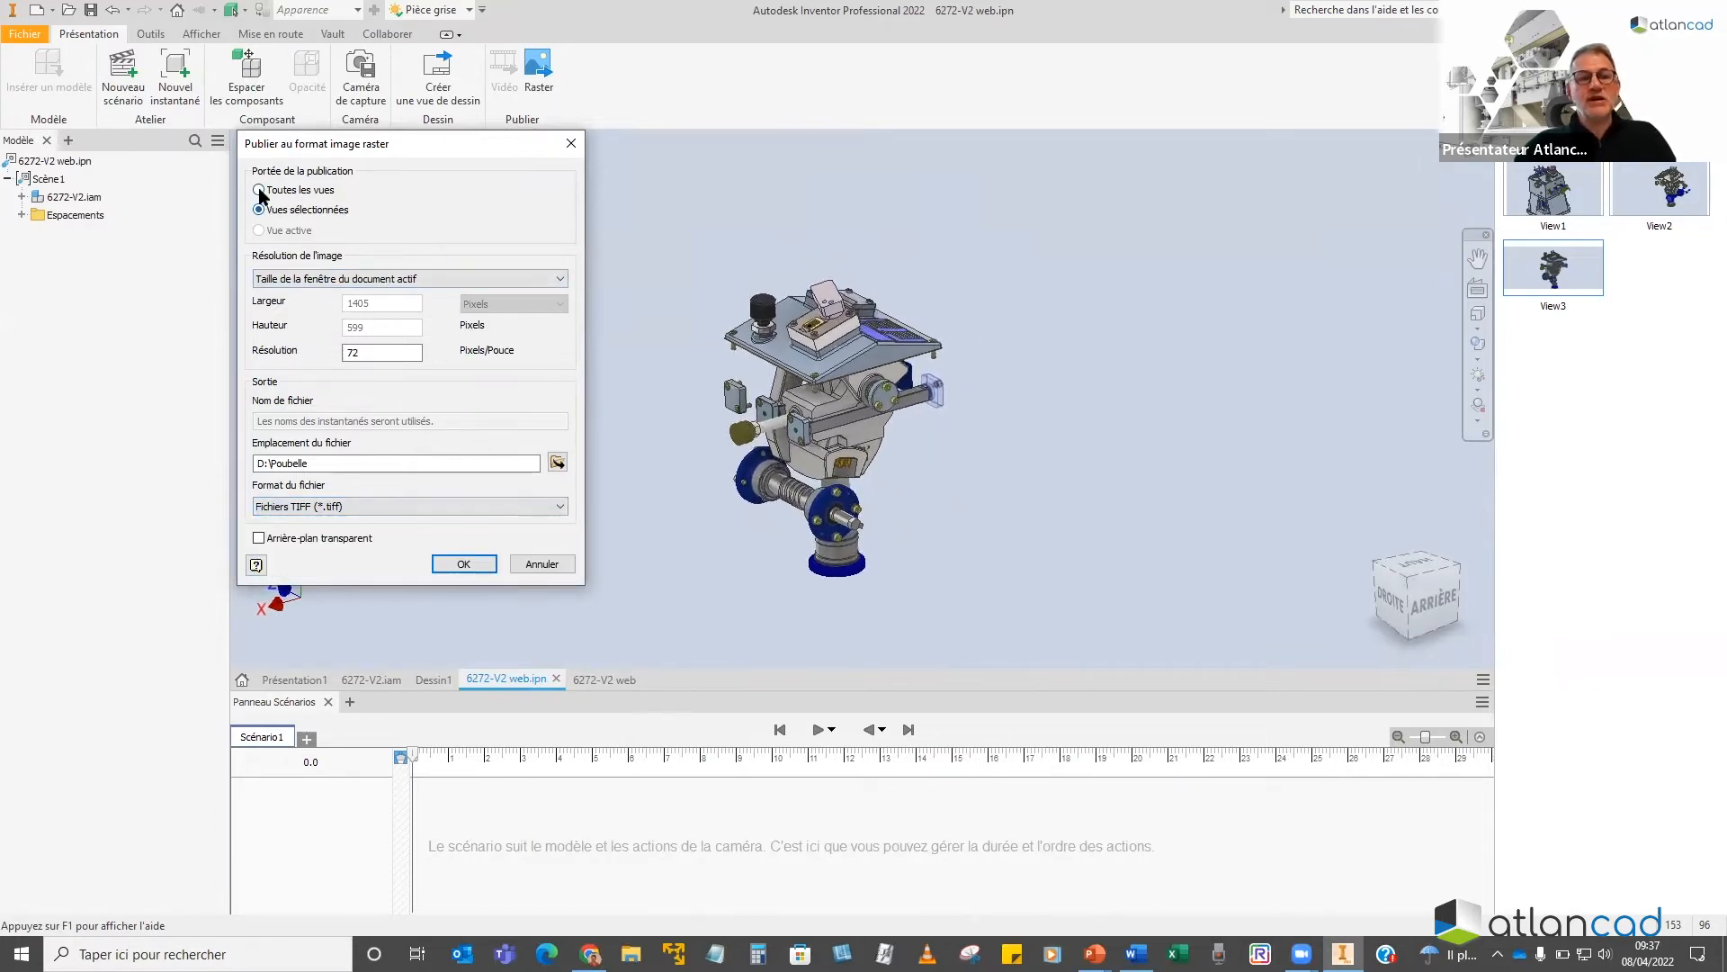
pyautogui.click(543, 565)
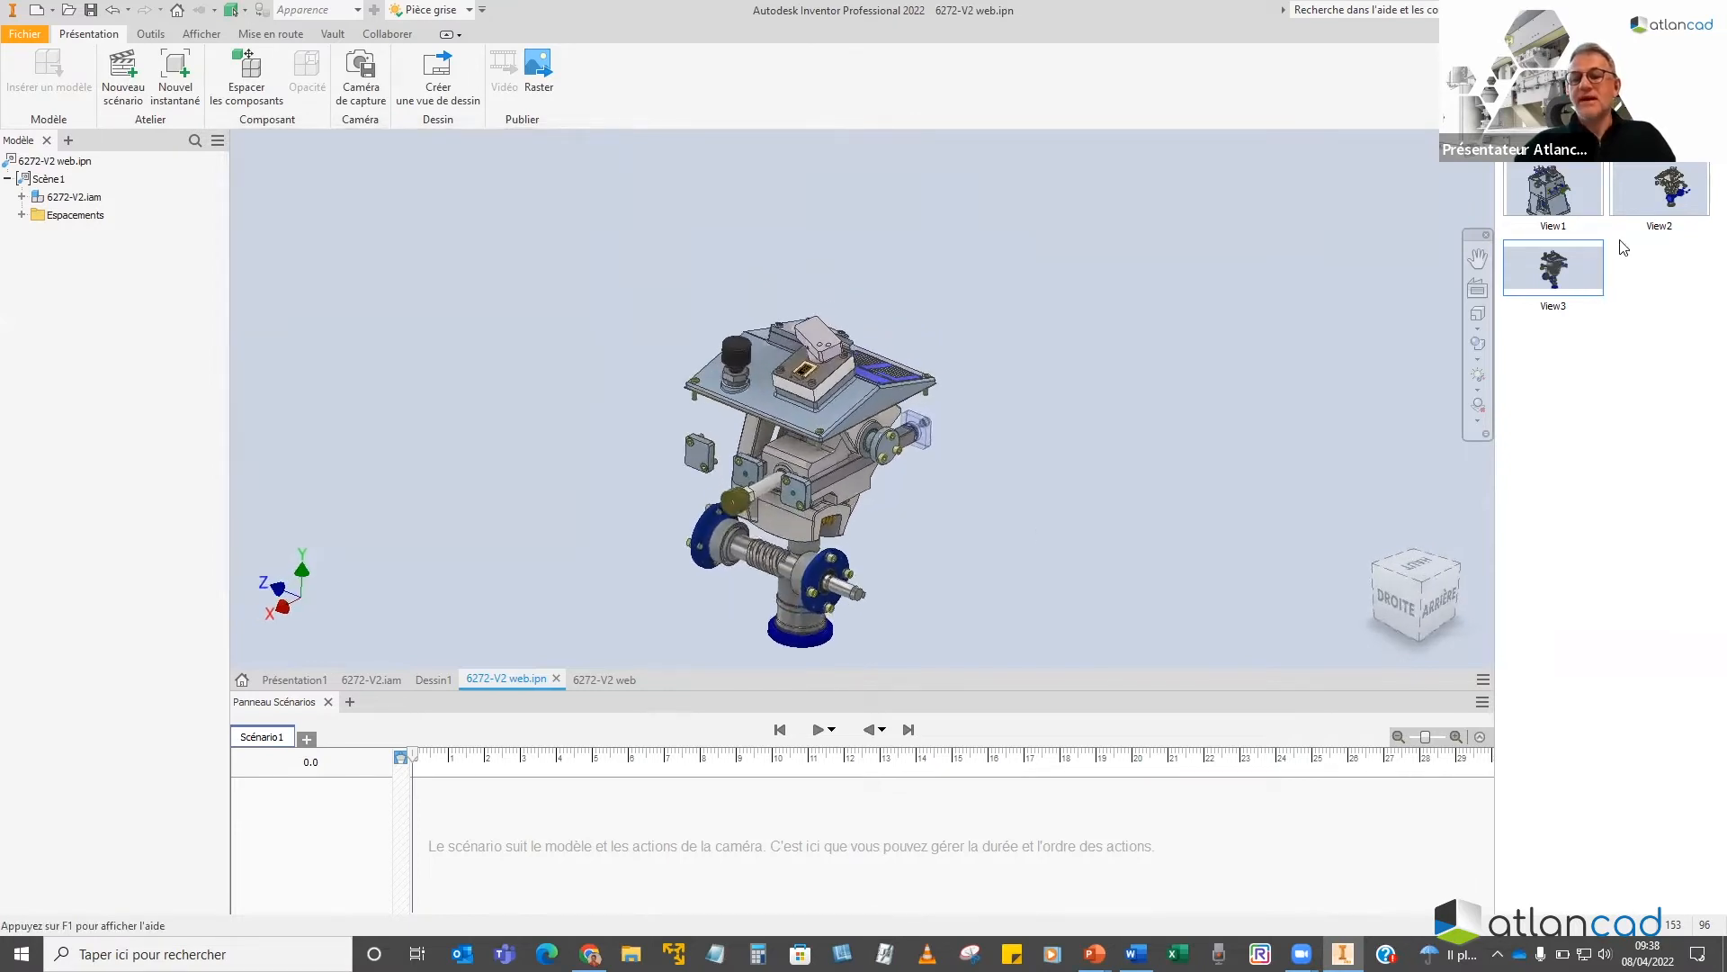
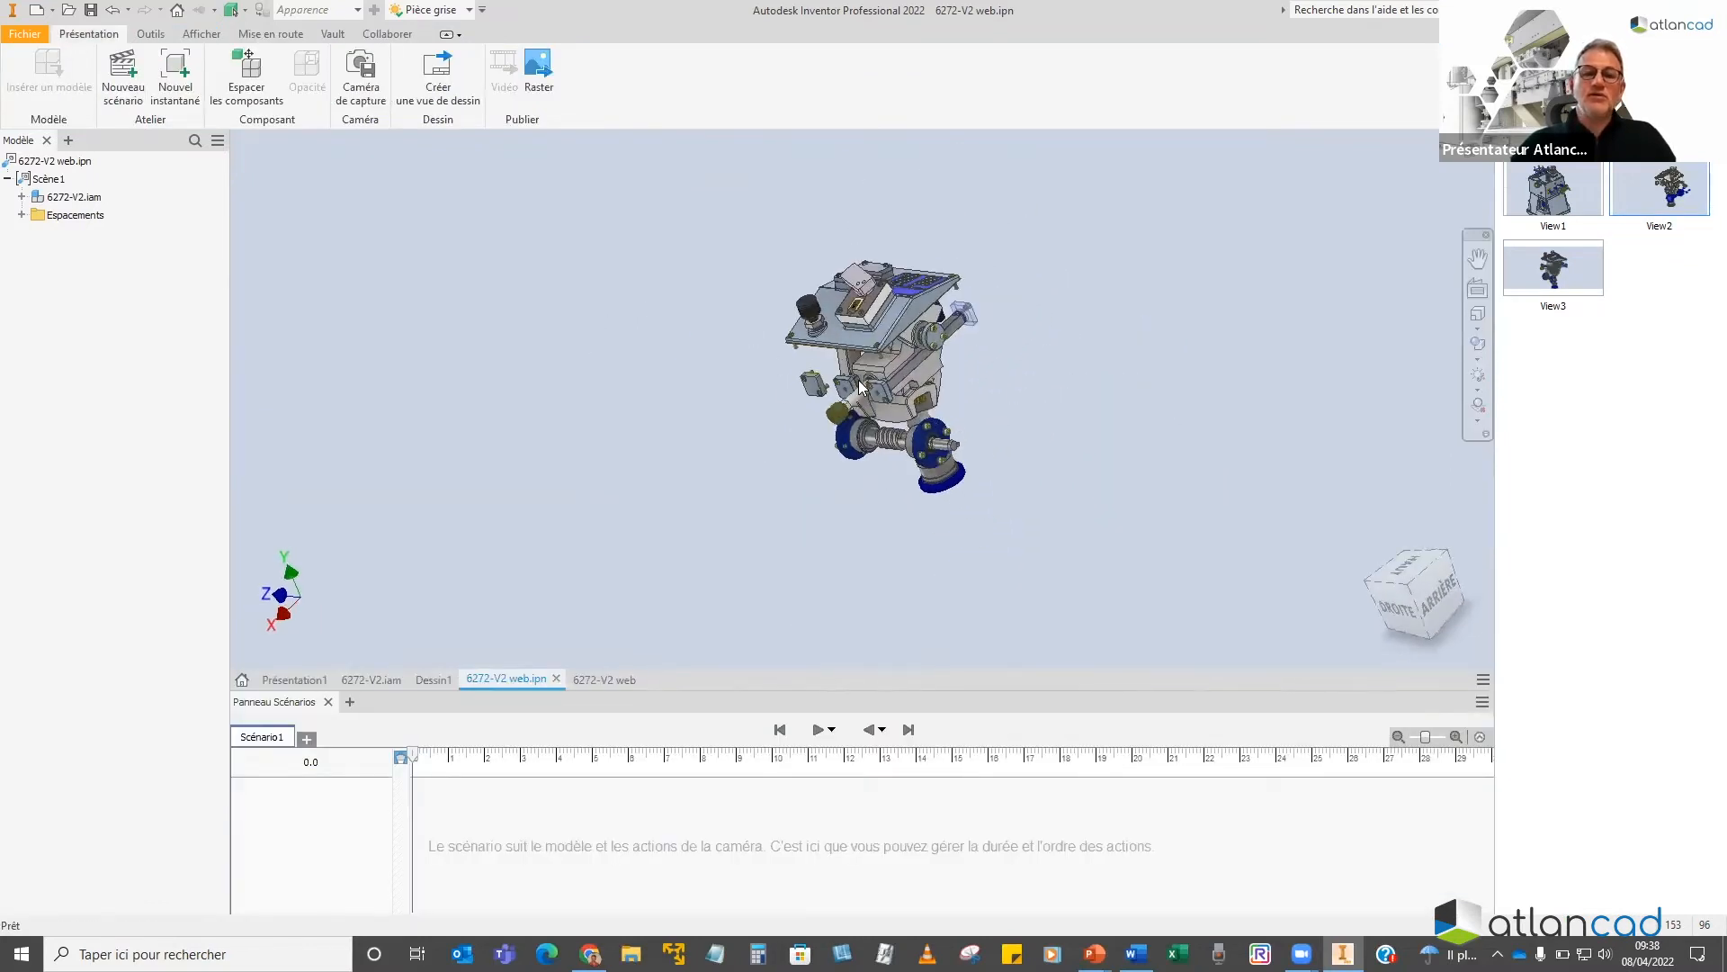
# Make the hidden housing part 52070500:1 of the 6272-V2 assembly visible in the scene
pyautogui.click(22, 196)
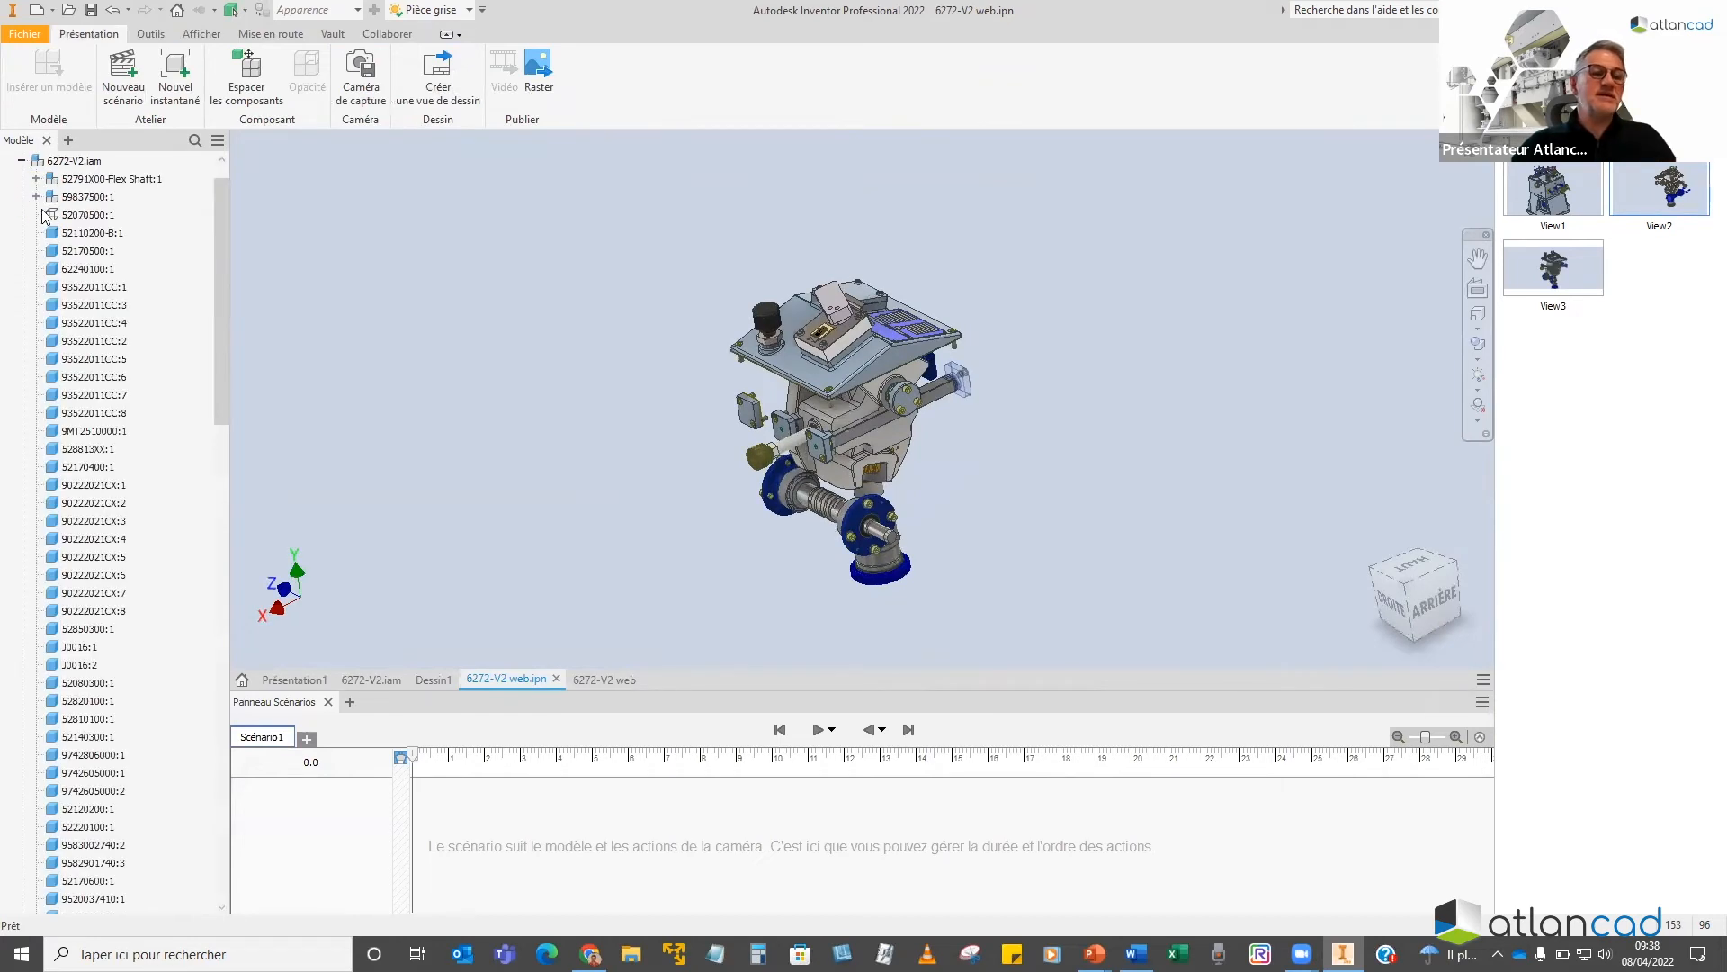
pyautogui.rightClick(93, 222)
pyautogui.click(134, 309)
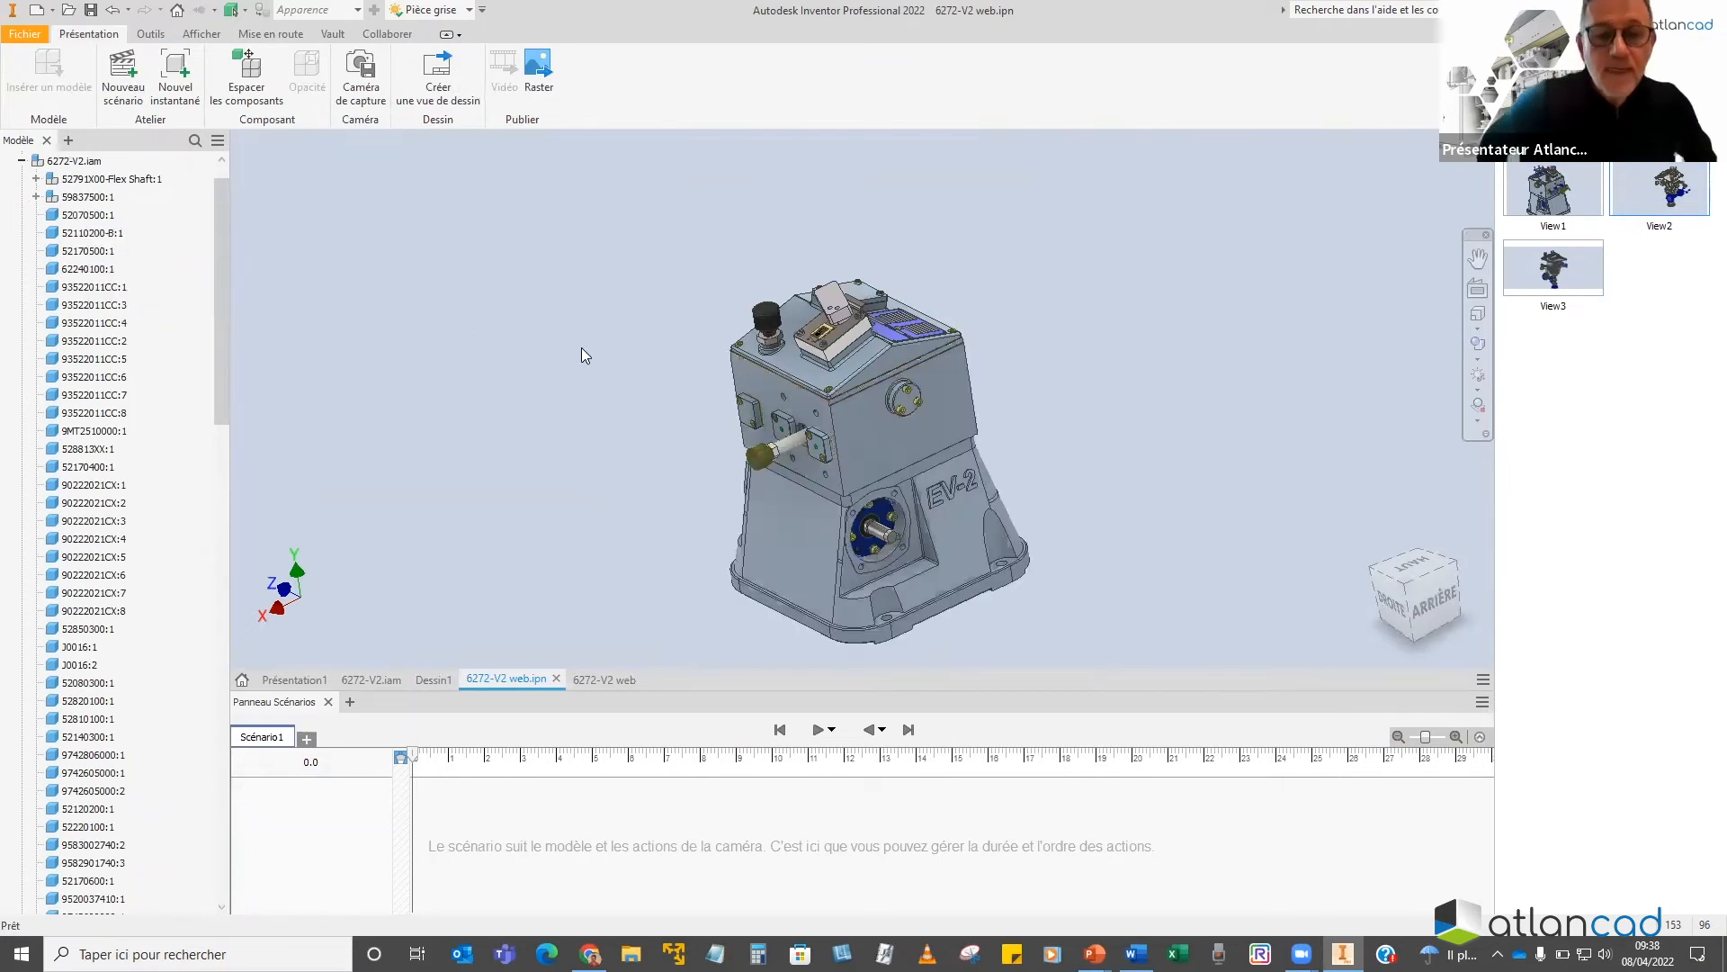
# Create a component spacing that moves screws 90222021CX:1, :3 and :4 about 61 mm outward from the blue cover on the base
pyautogui.scroll(-3, 912, 423)
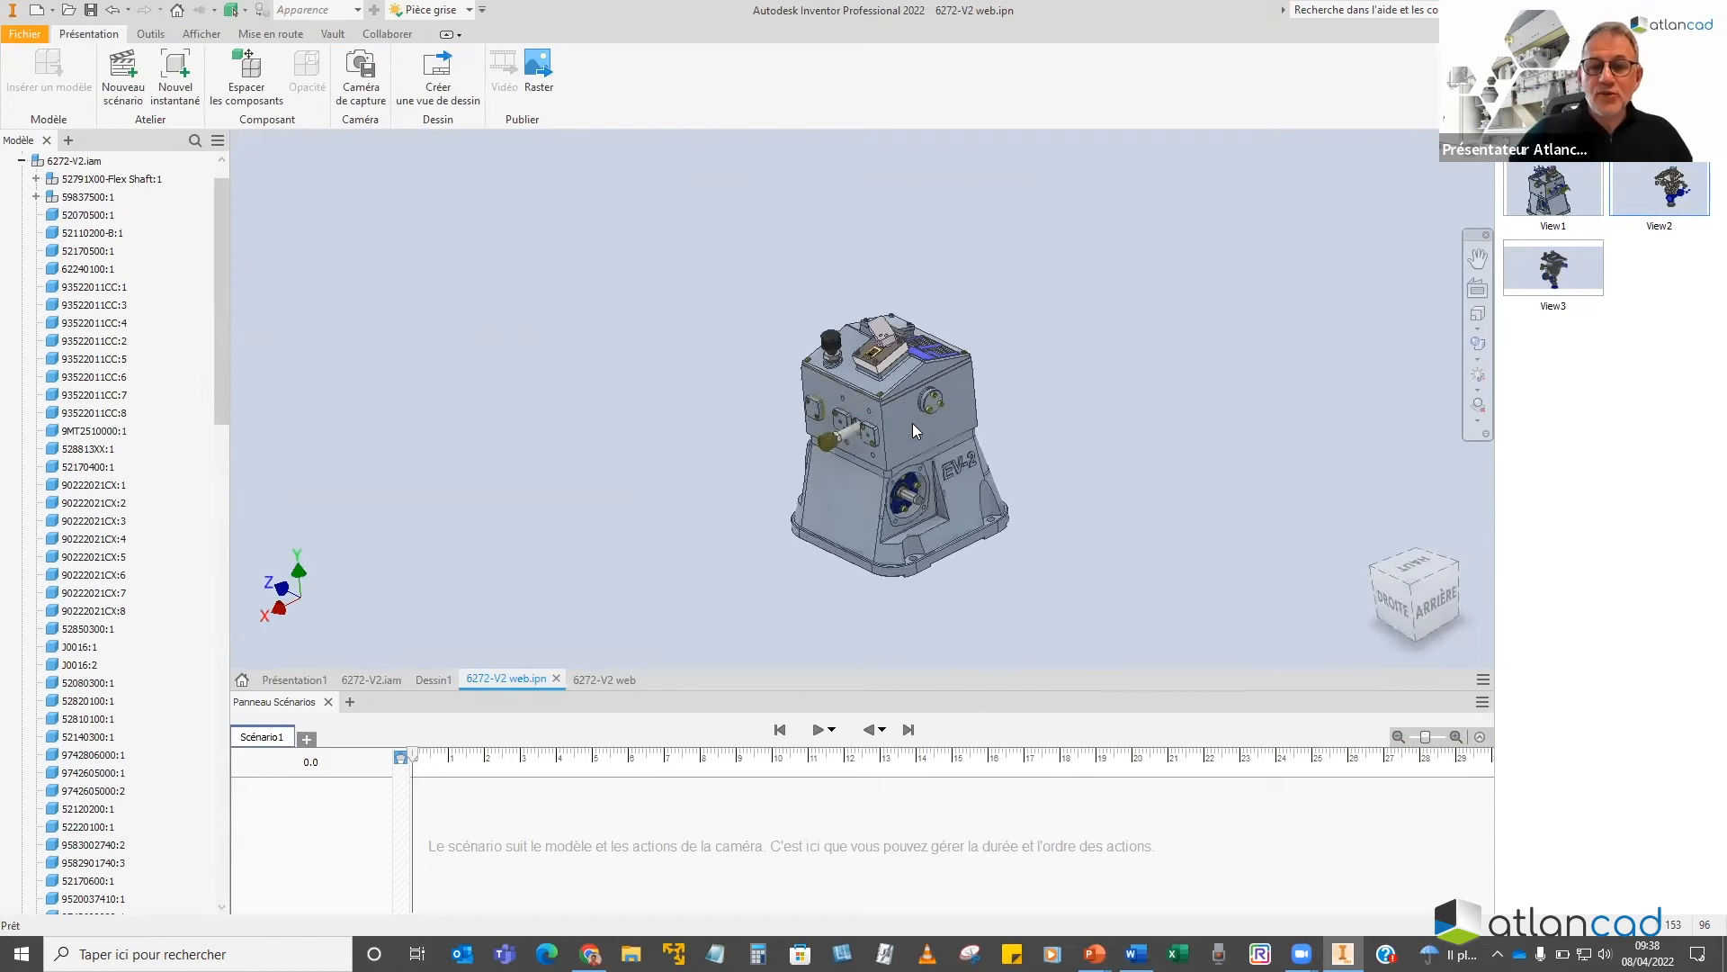
pyautogui.scroll(2, 911, 423)
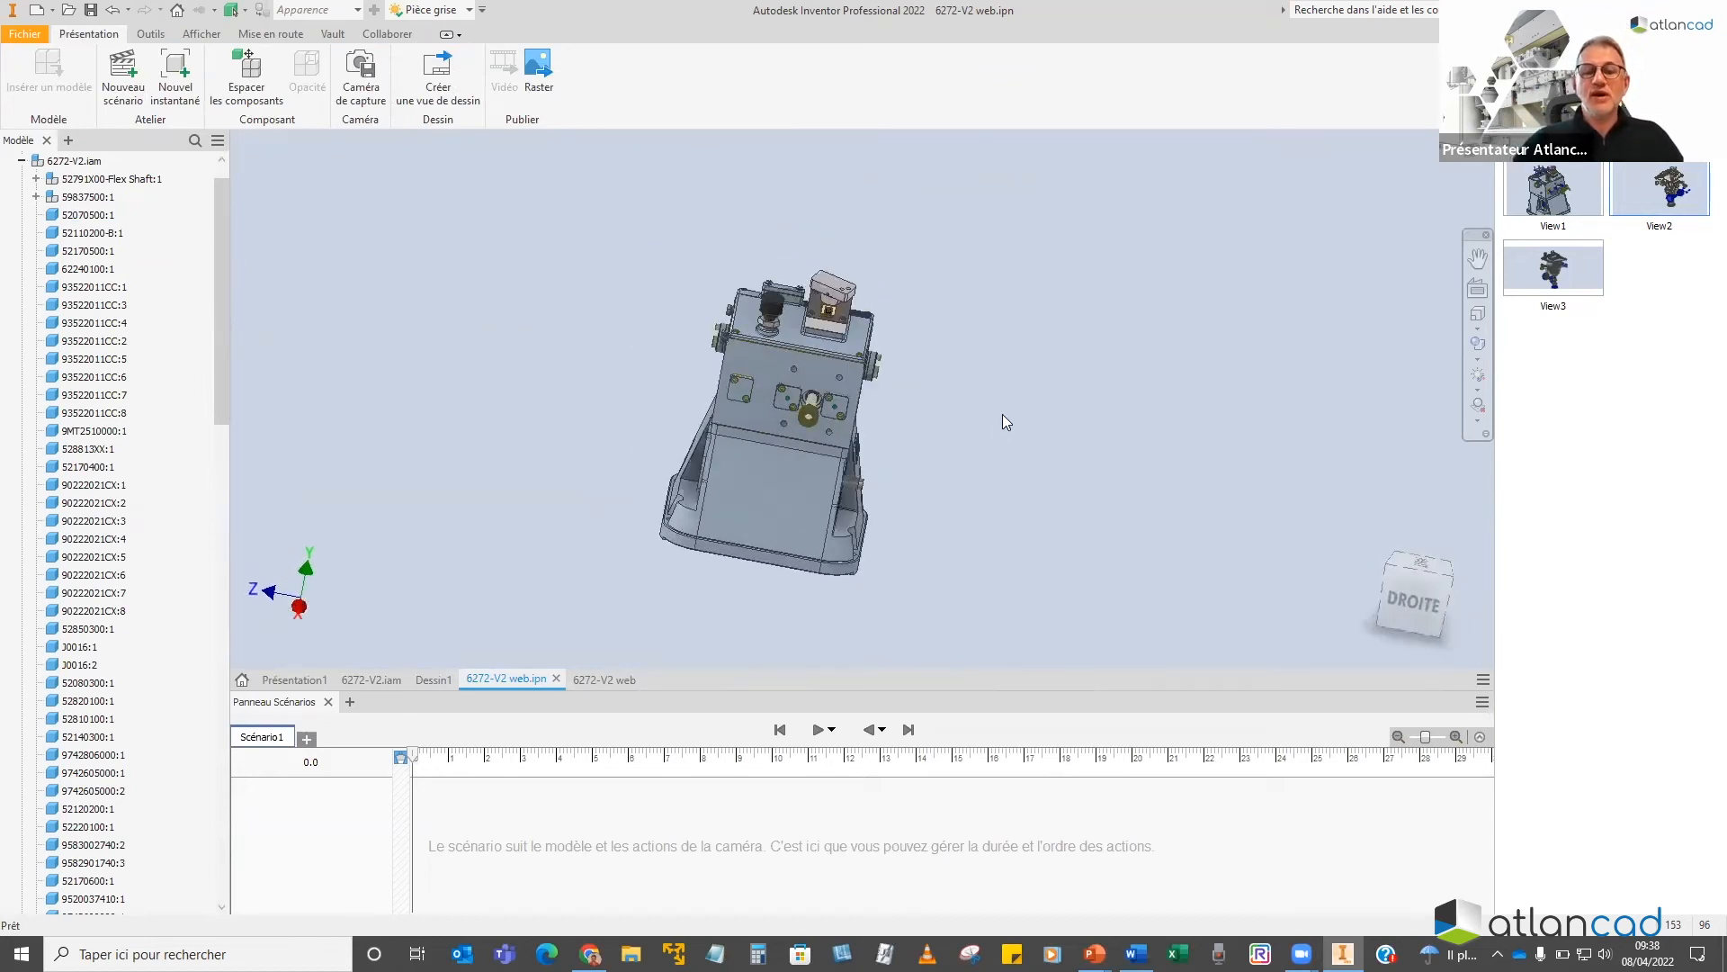
pyautogui.press('F6')
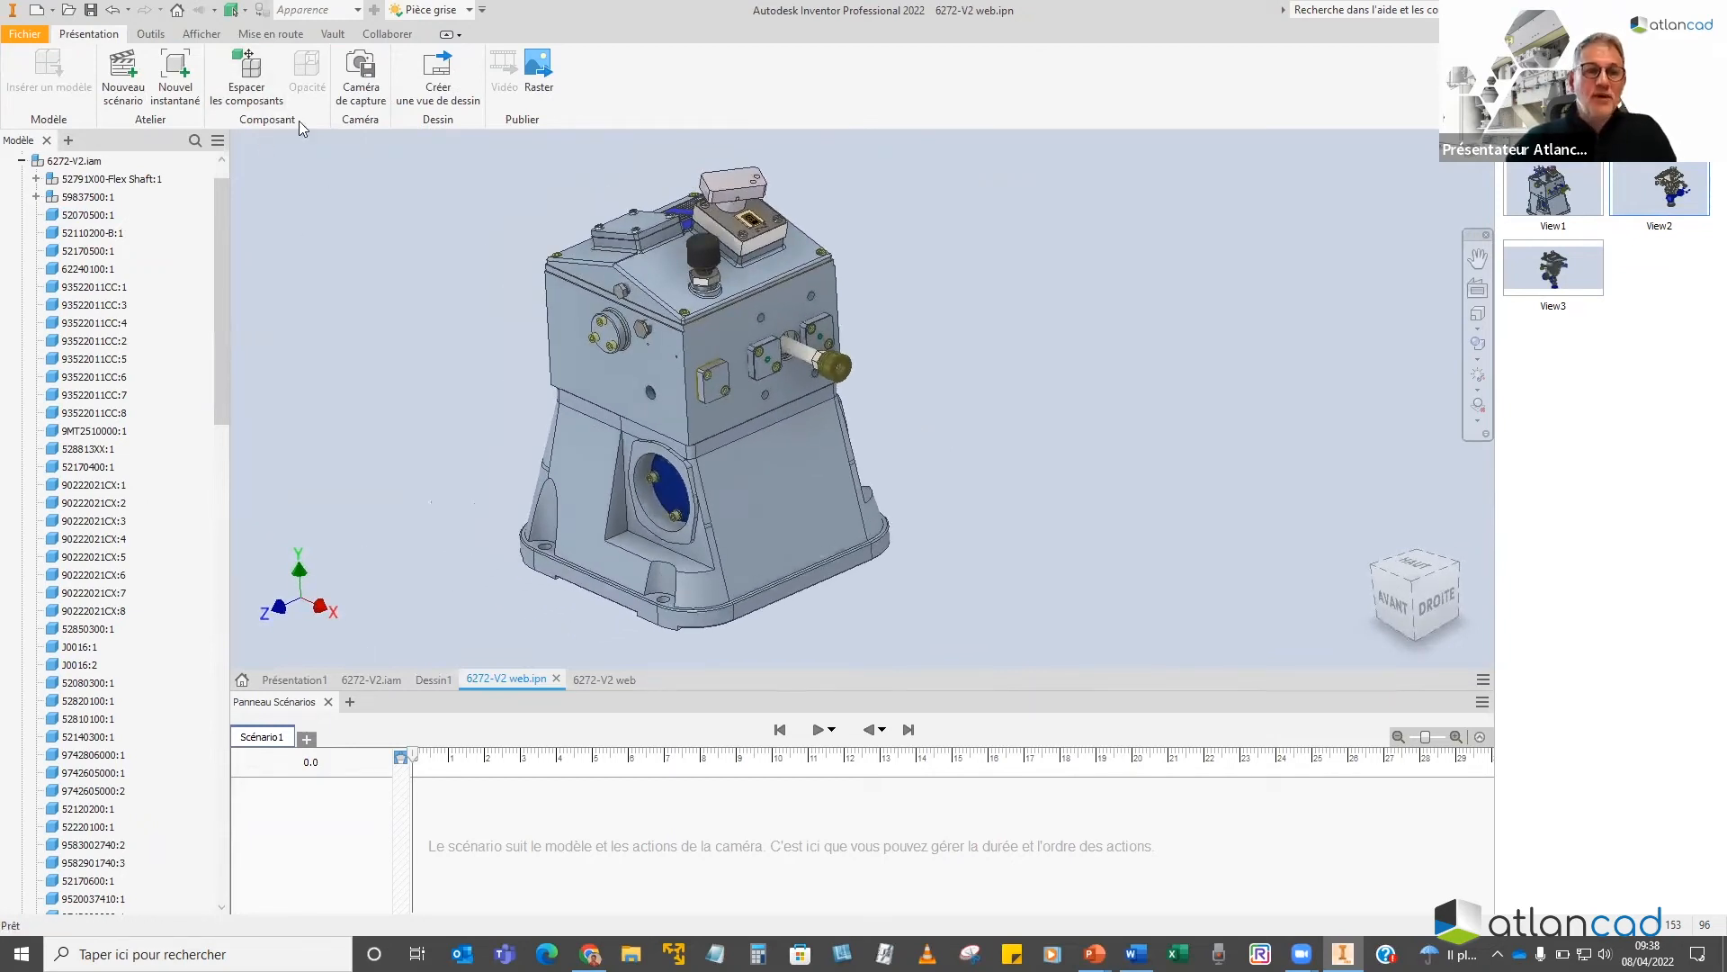
pyautogui.click(248, 77)
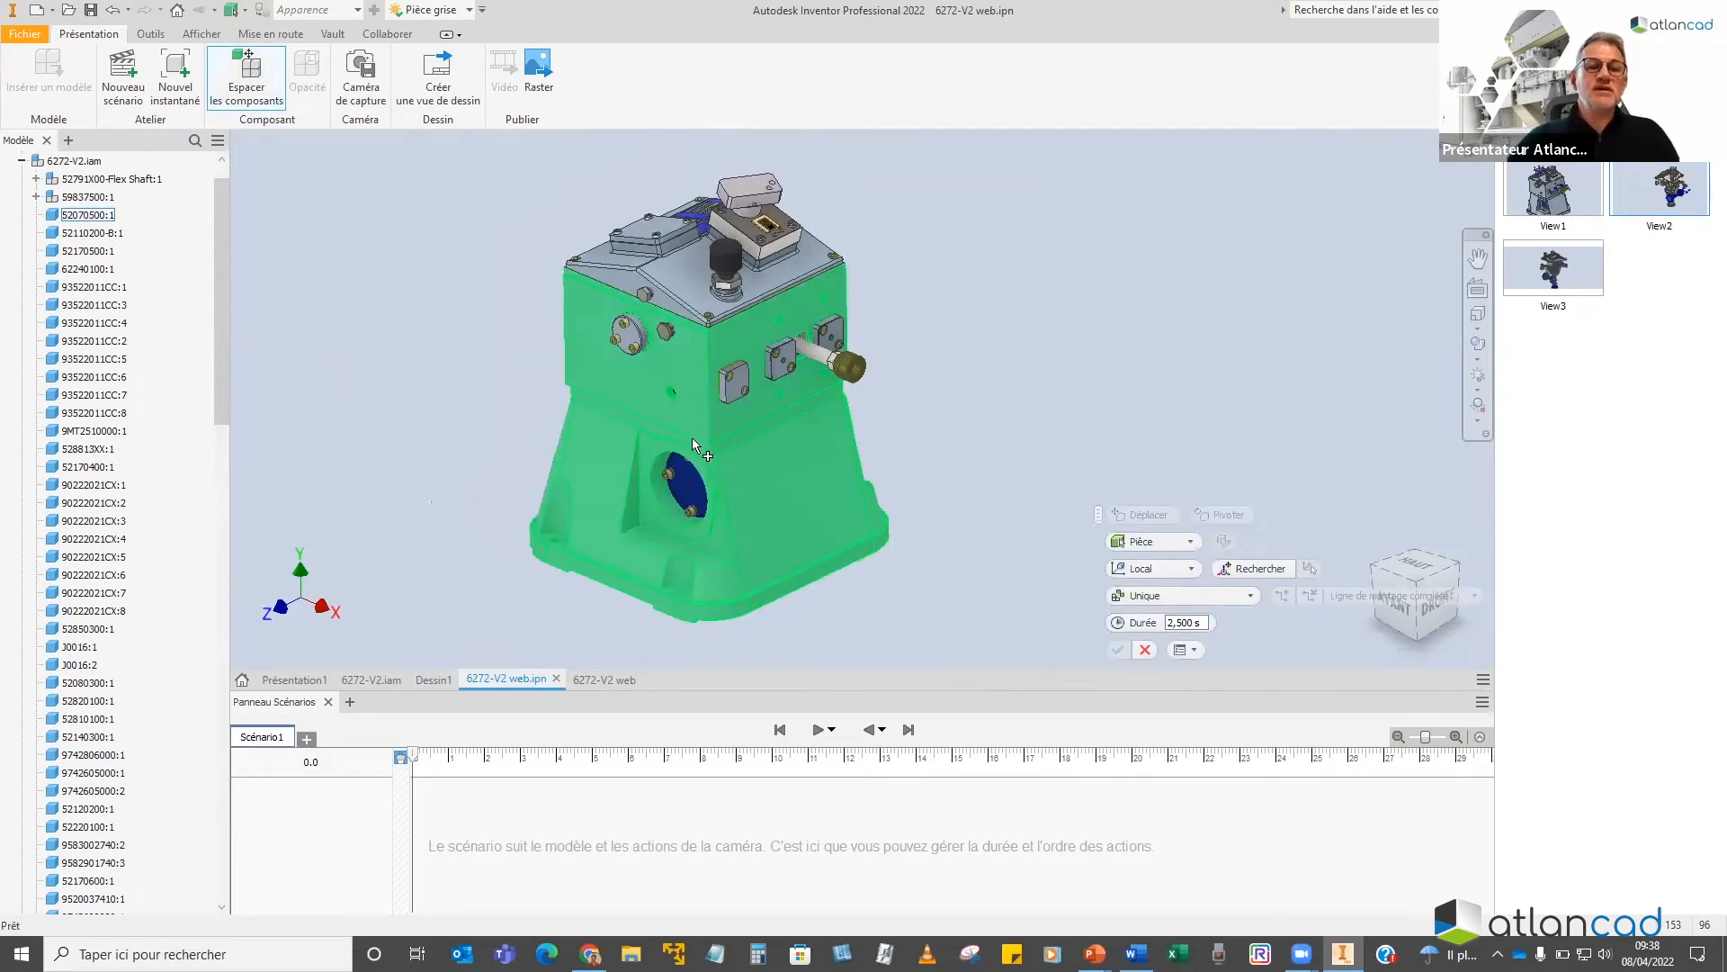
pyautogui.scroll(-3, 715, 403)
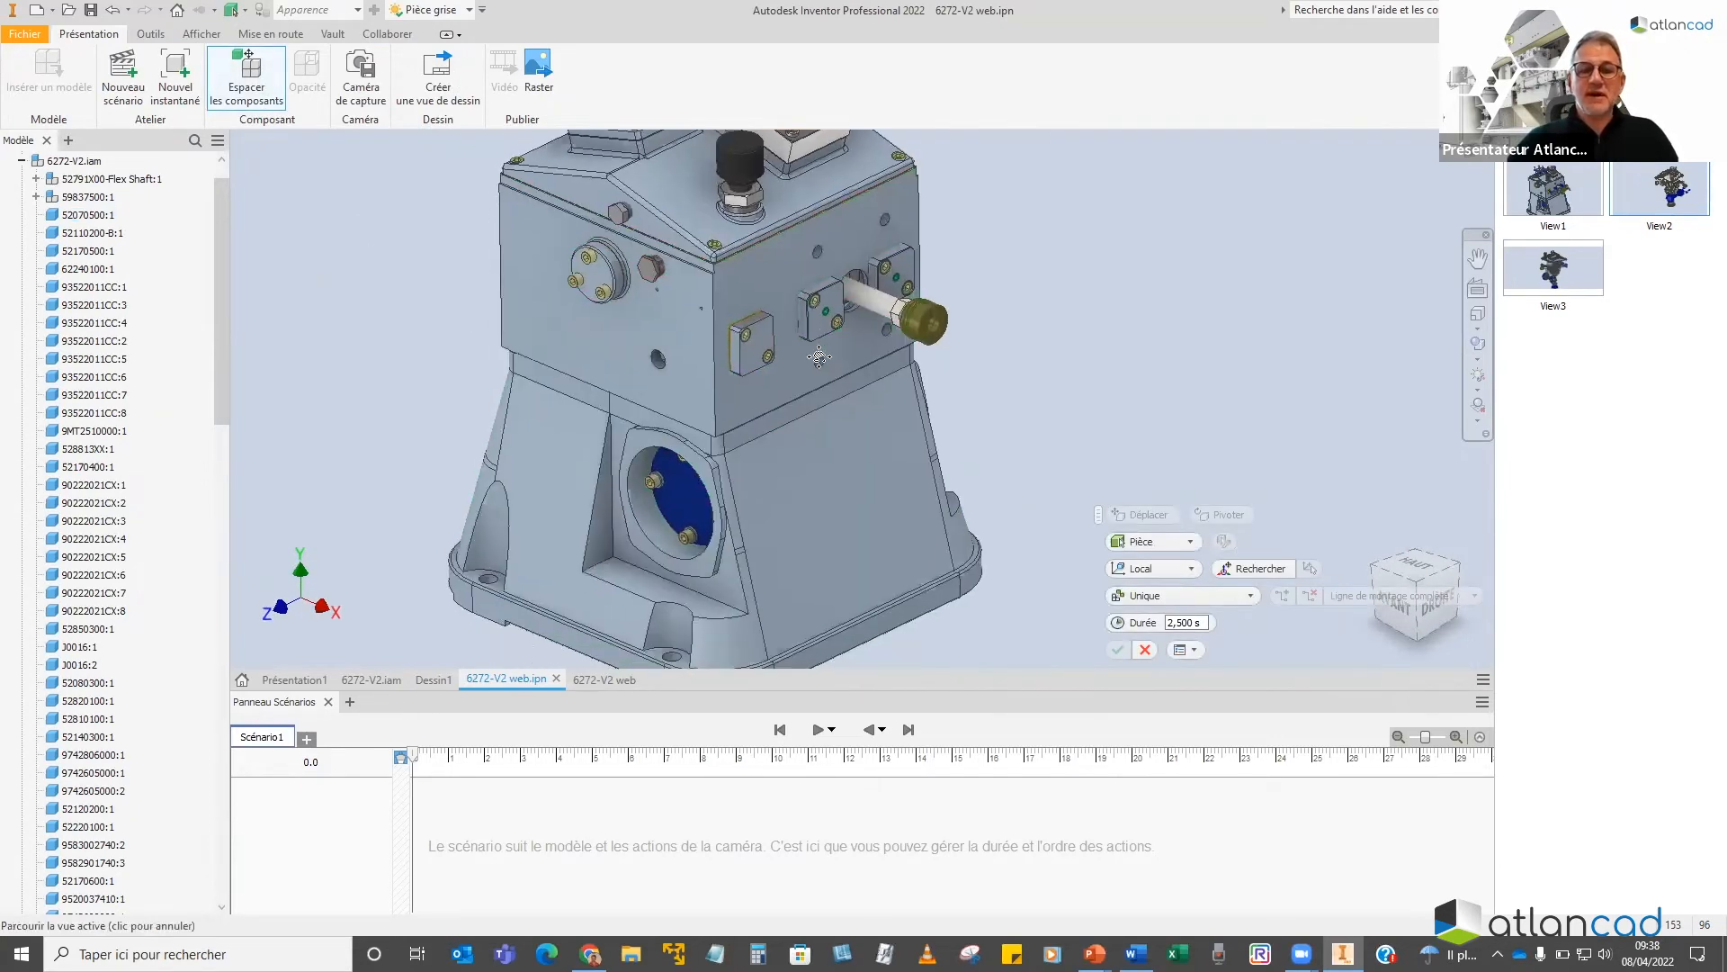
pyautogui.scroll(-3, 845, 329)
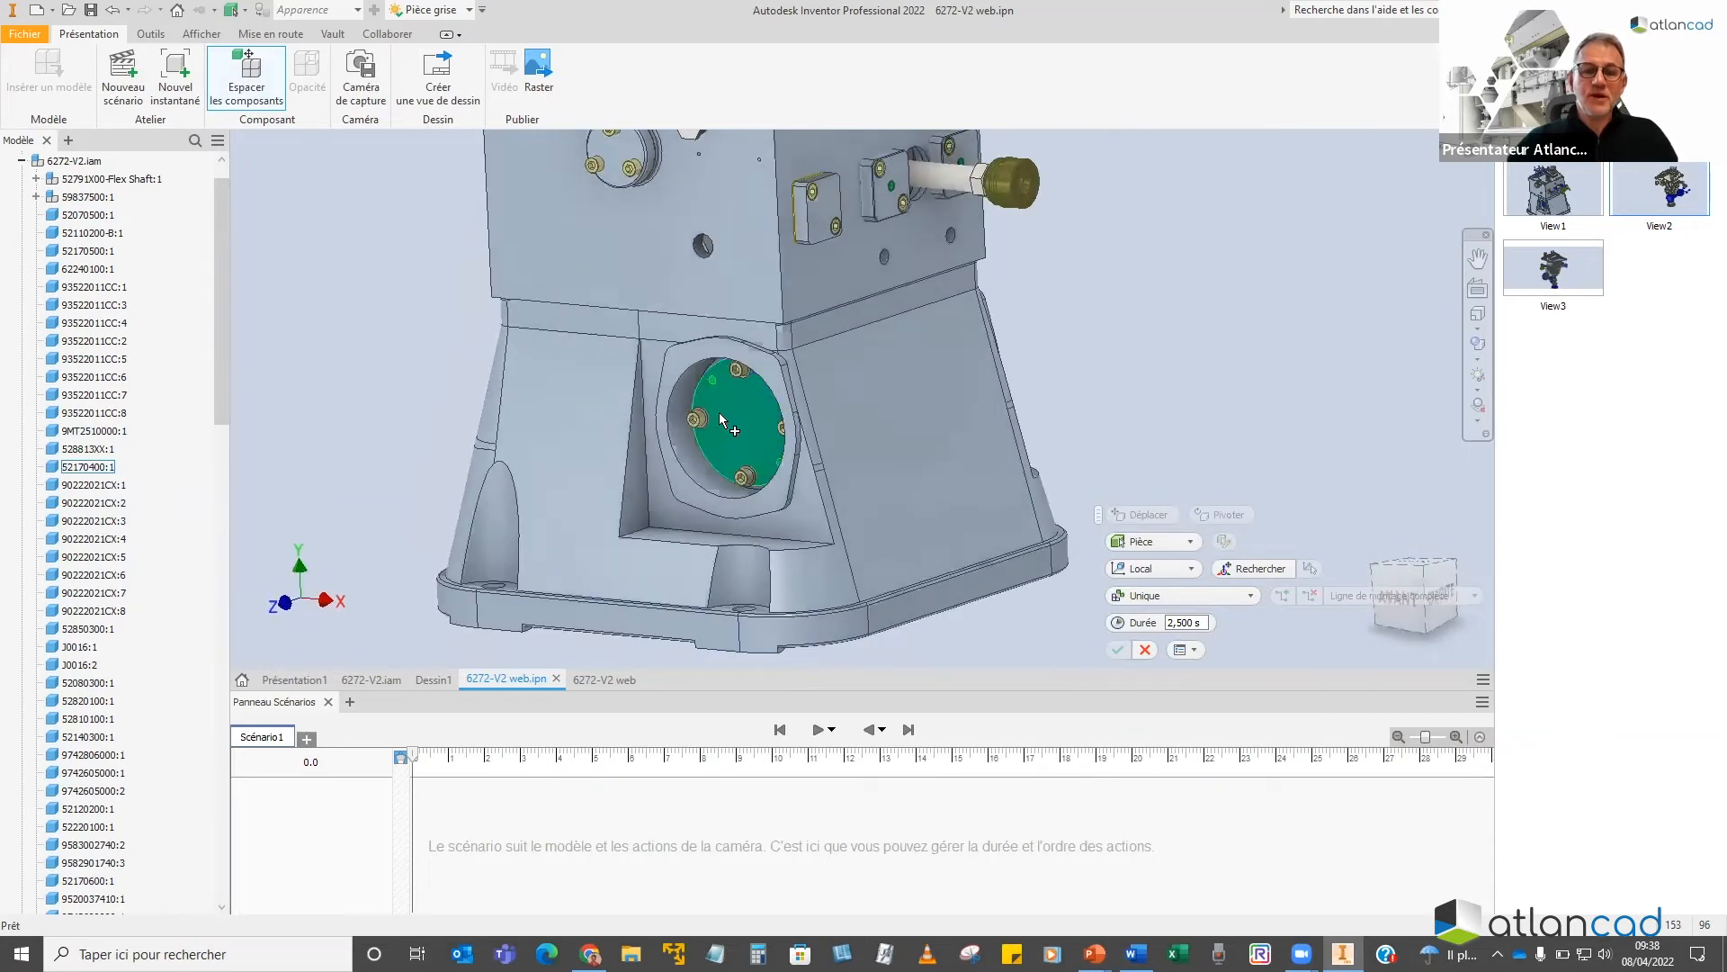
pyautogui.scroll(-2, 704, 424)
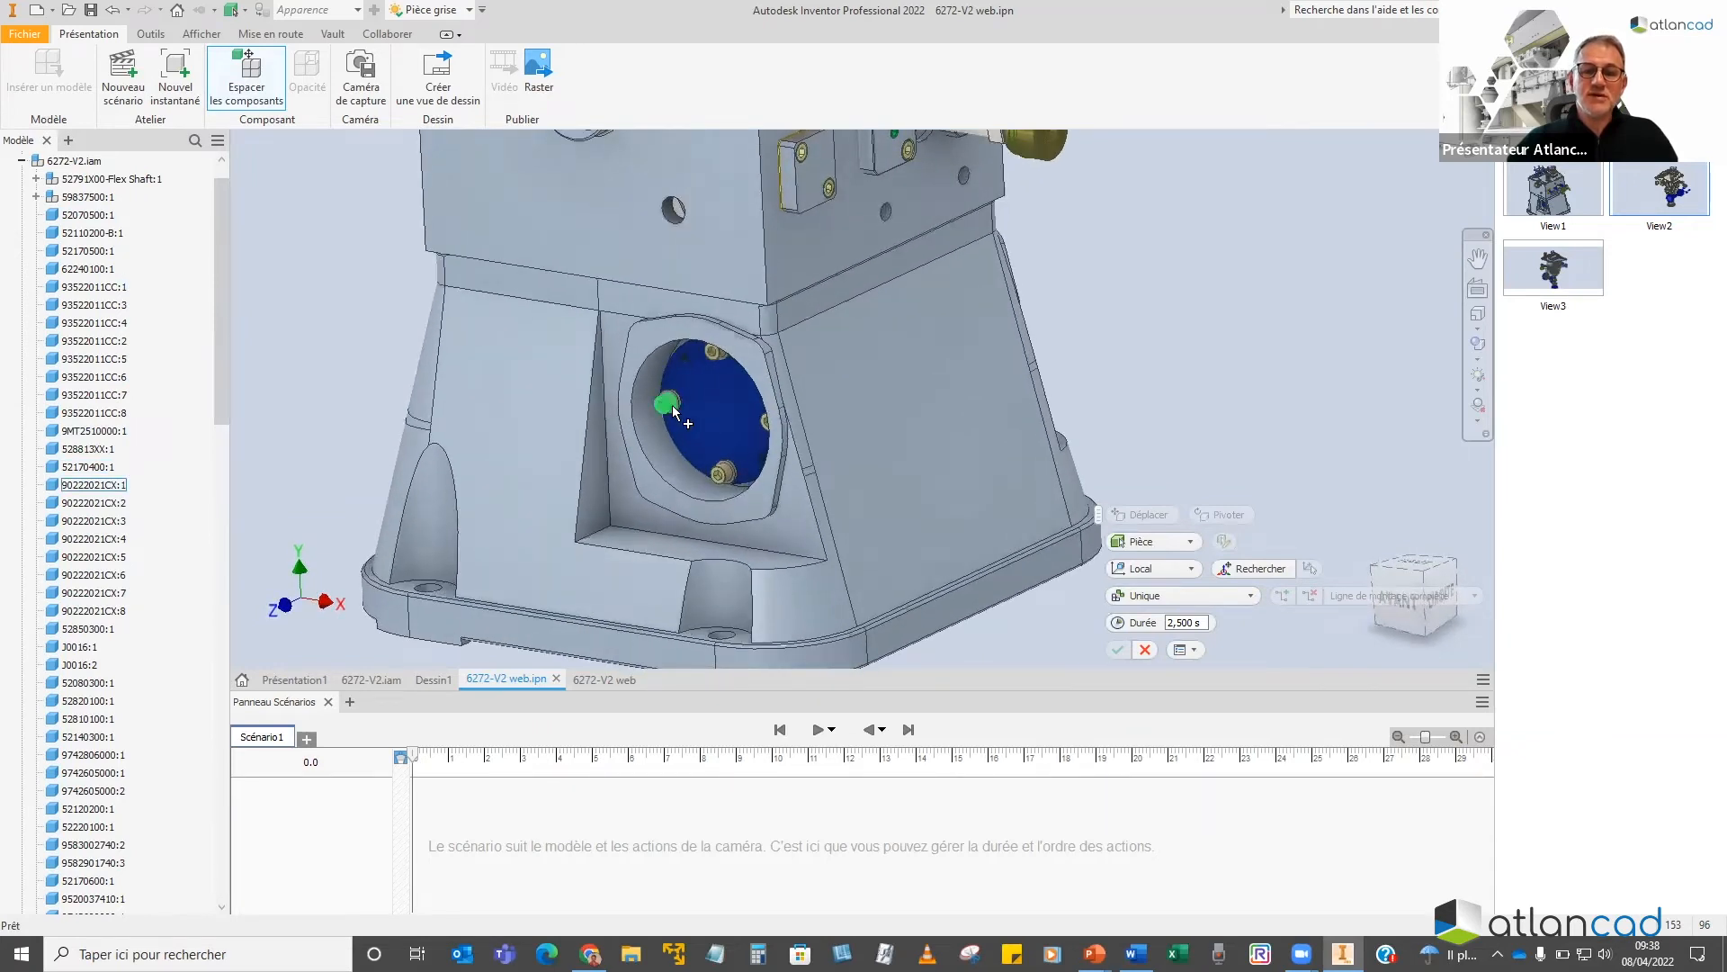
pyautogui.scroll(-3, 701, 397)
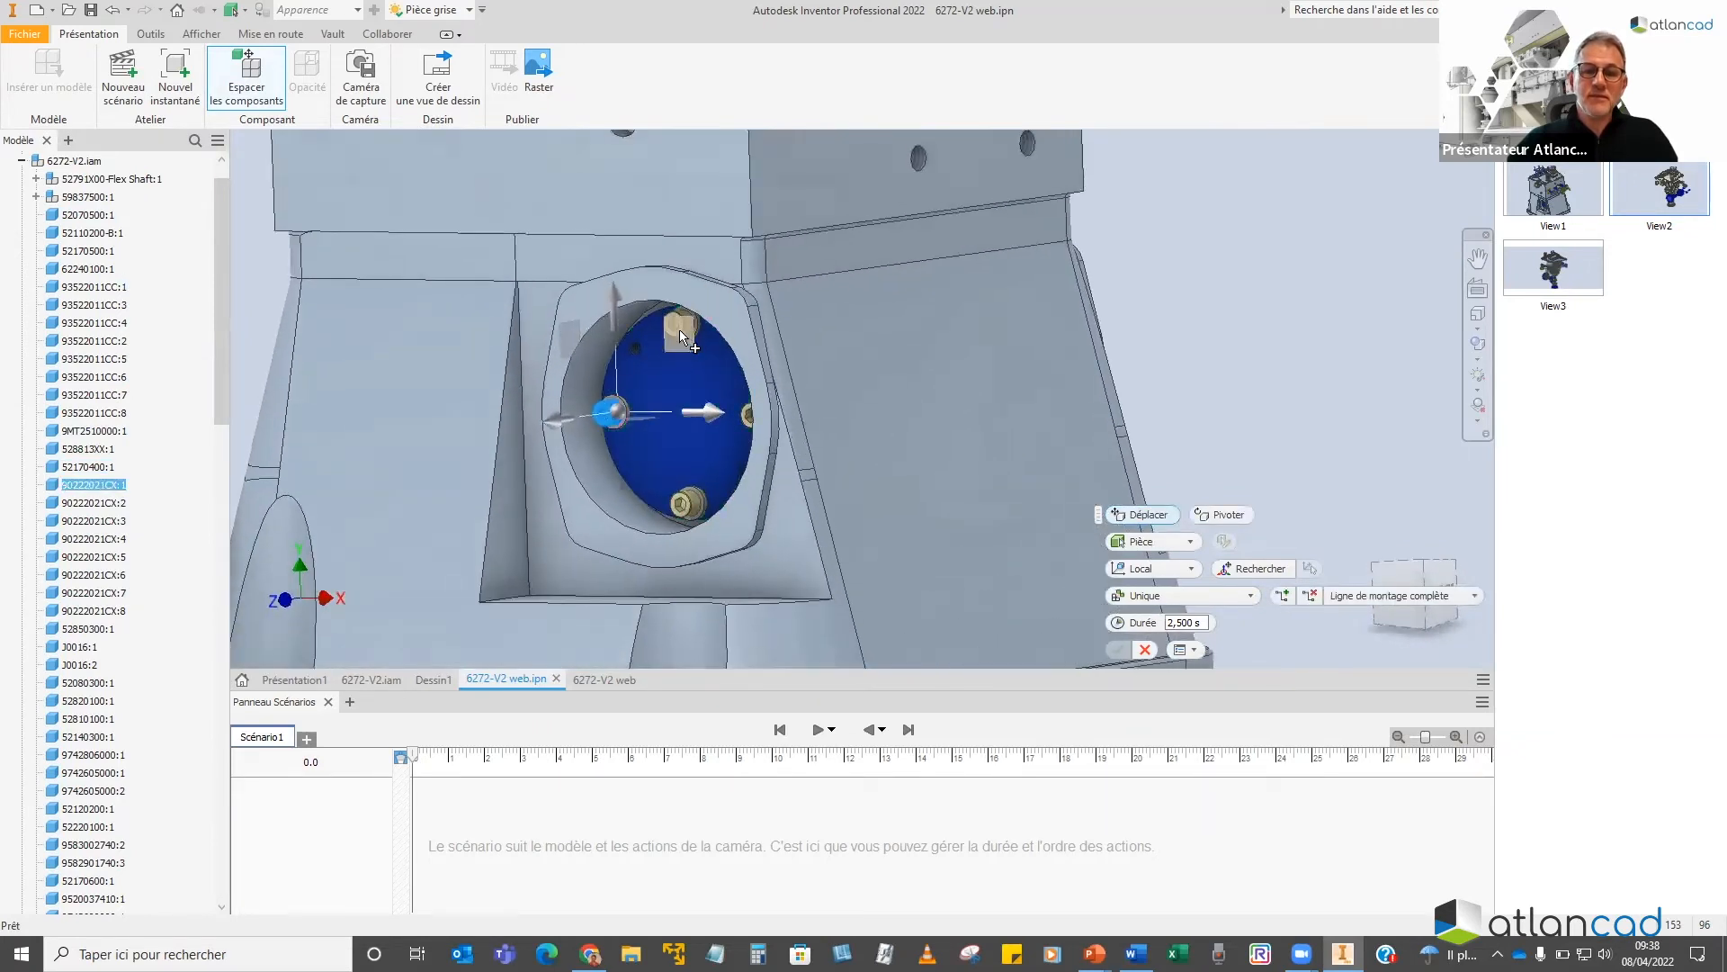
pyautogui.scroll(-2, 677, 331)
pyautogui.click(677, 346)
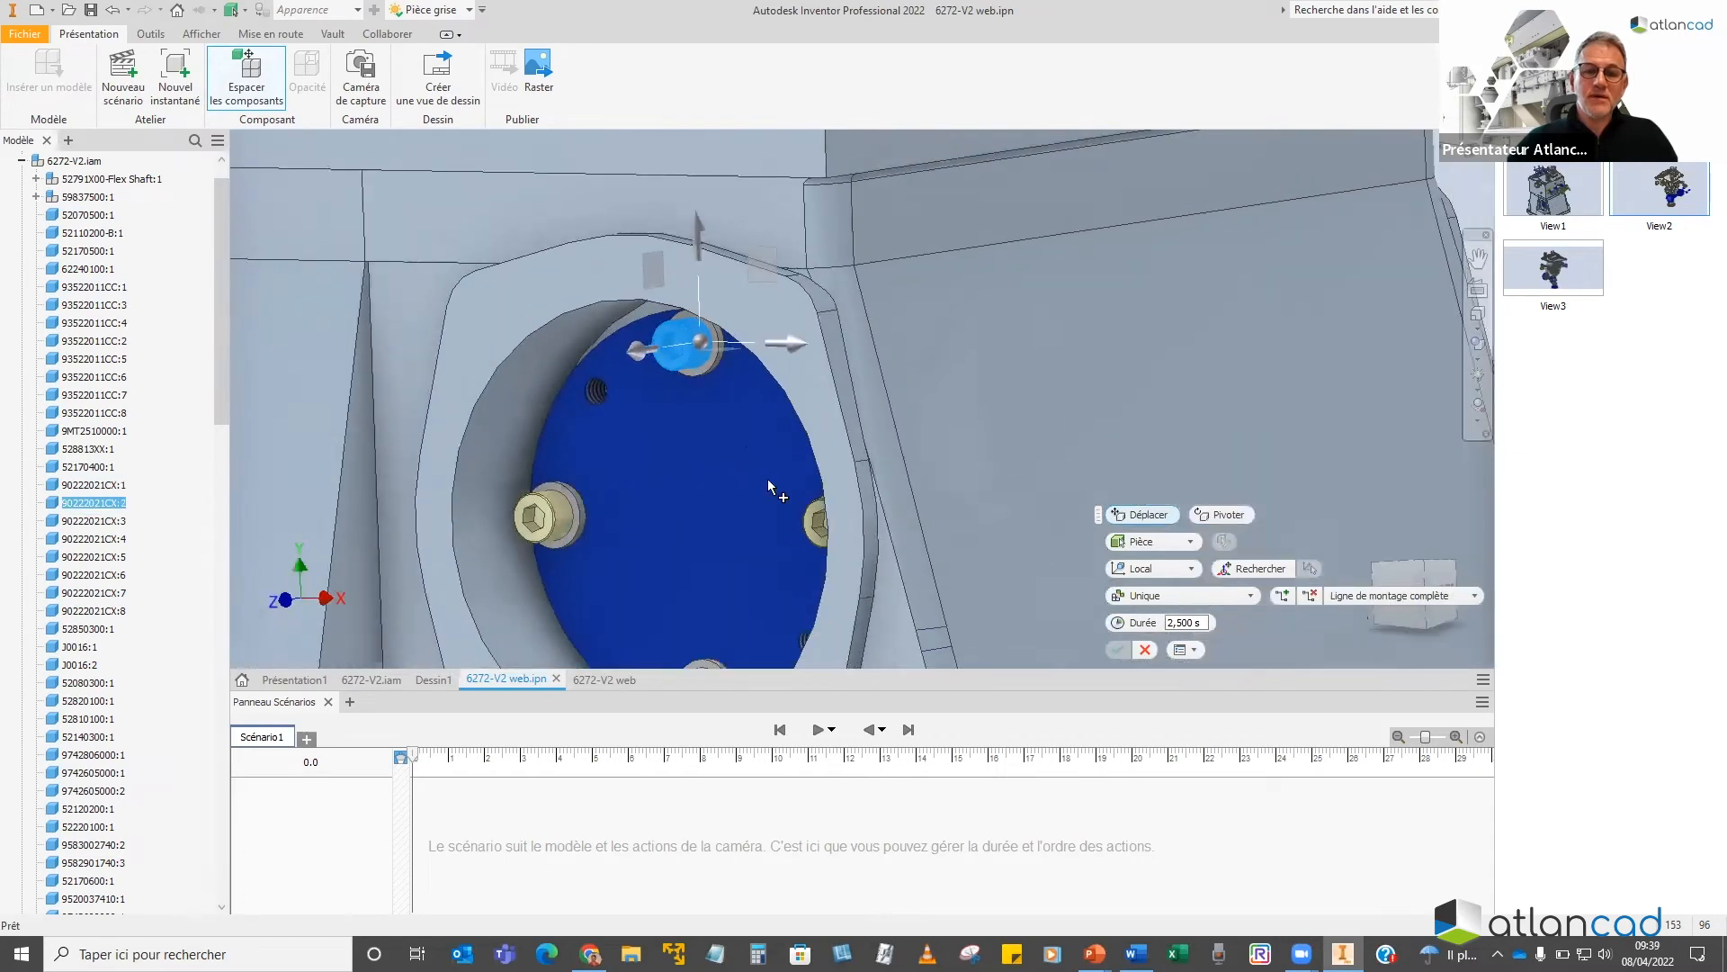
pyautogui.click(810, 531)
pyautogui.moveTo(689, 664); pyautogui.dragTo(671, 511, button='middle')
pyautogui.keyDown('ctrl'); pyautogui.click(670, 511); pyautogui.keyUp('ctrl')
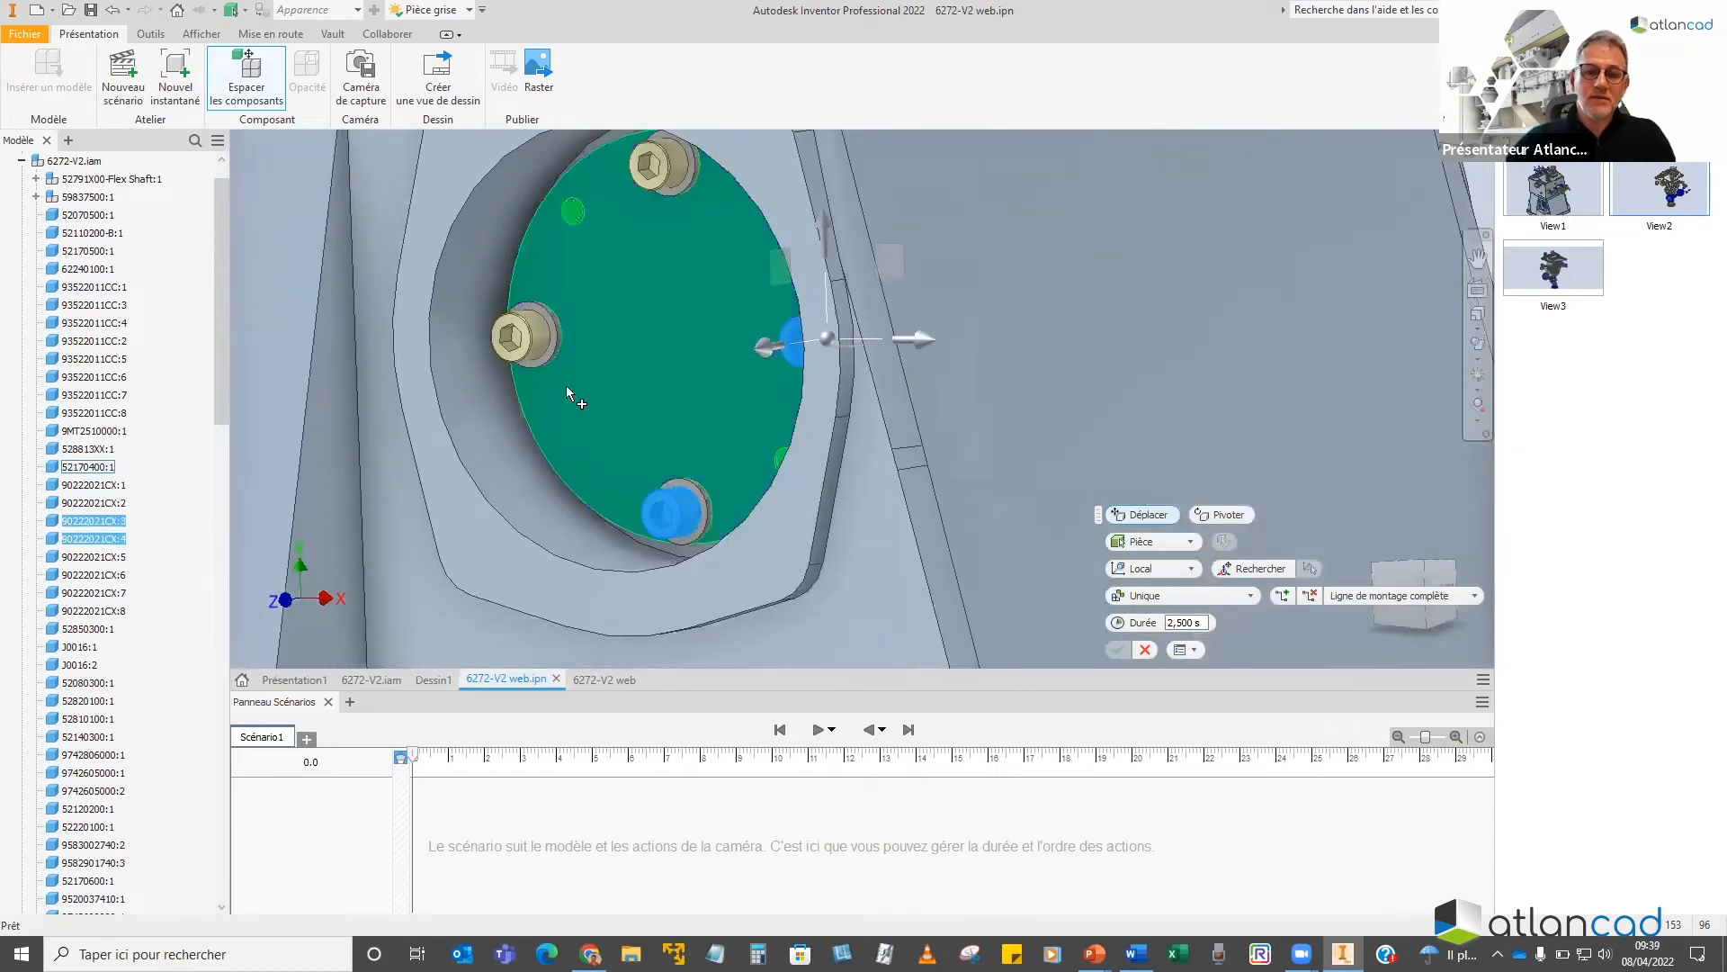
pyautogui.keyDown('ctrl'); pyautogui.click(511, 337); pyautogui.keyUp('ctrl')
pyautogui.scroll(2, 699, 423)
pyautogui.scroll(5, 796, 390)
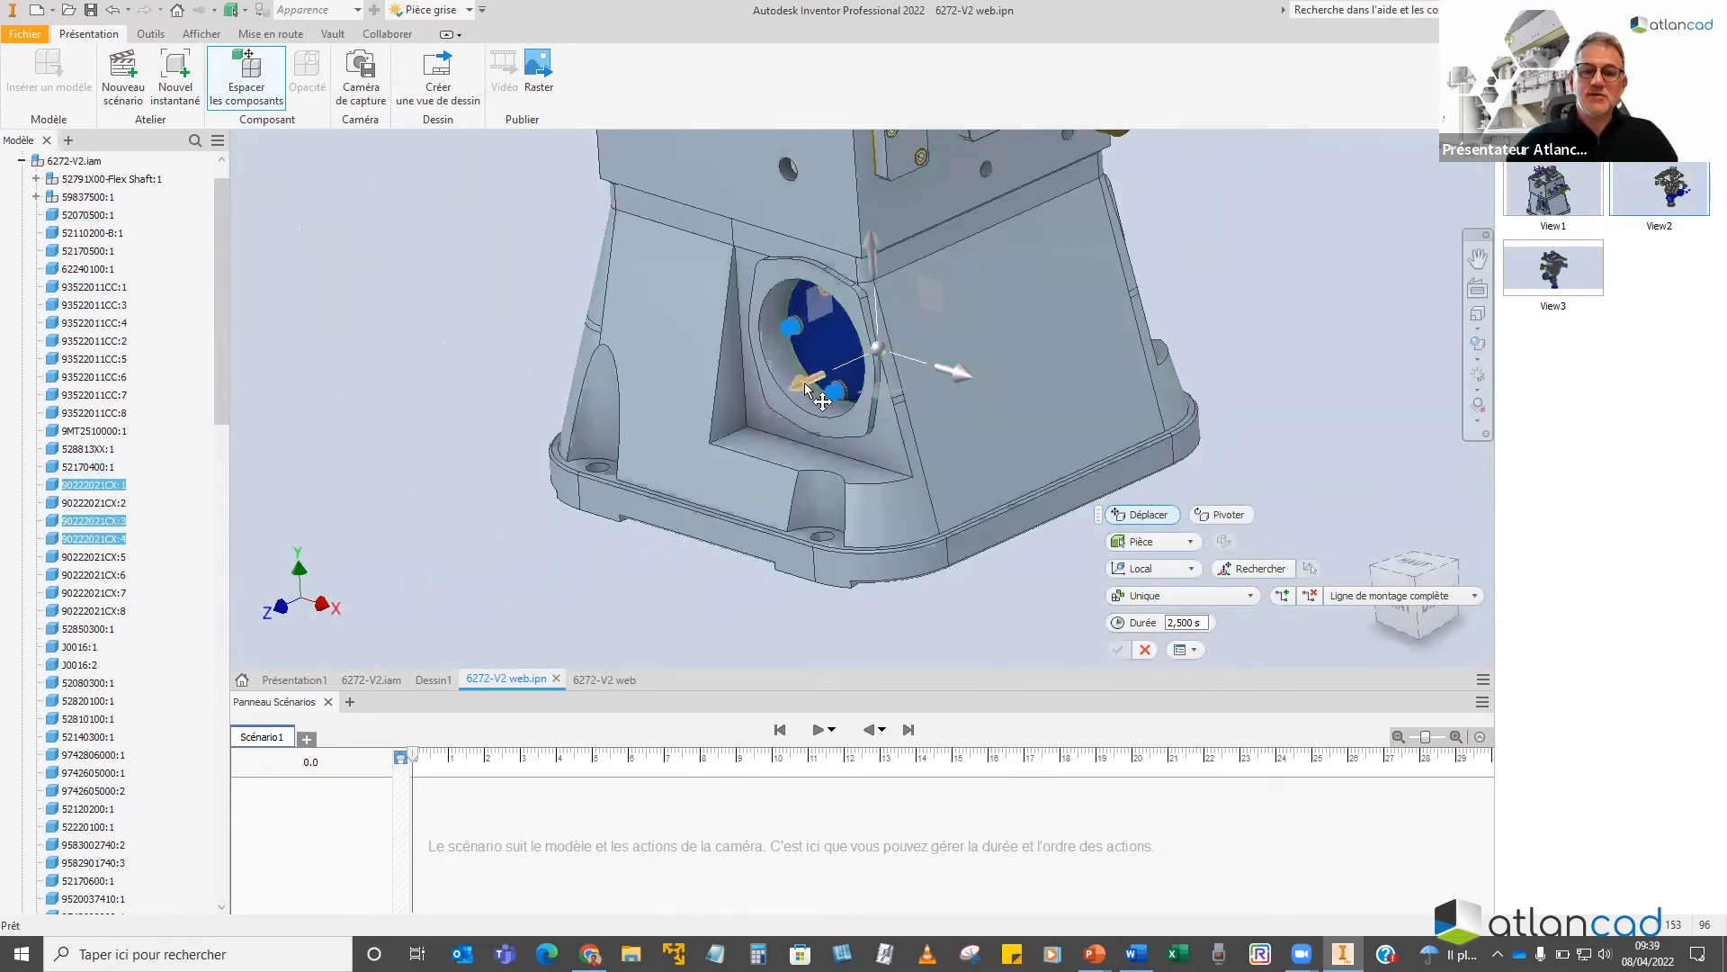
pyautogui.moveTo(736, 416); pyautogui.dragTo(675, 502)
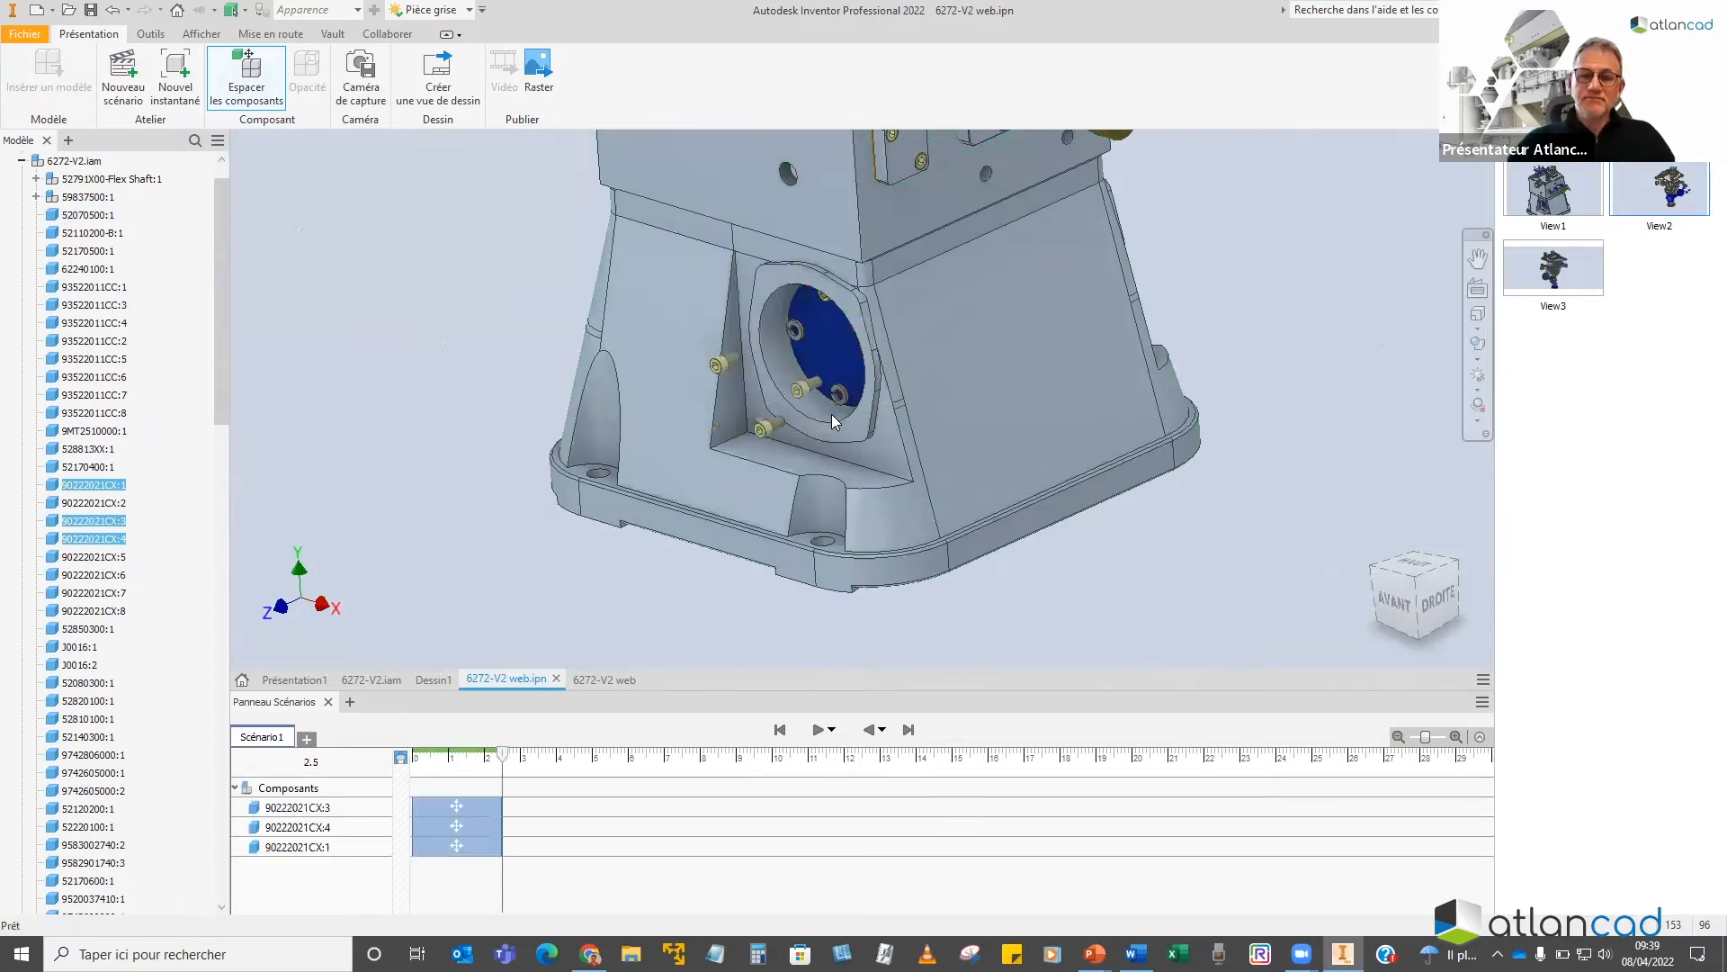
# Edit the 61 mm spacing to include the fourth cover screw, 90222021CX:2, and validate it
pyautogui.scroll(-3, 819, 412)
pyautogui.scroll(2, 816, 395)
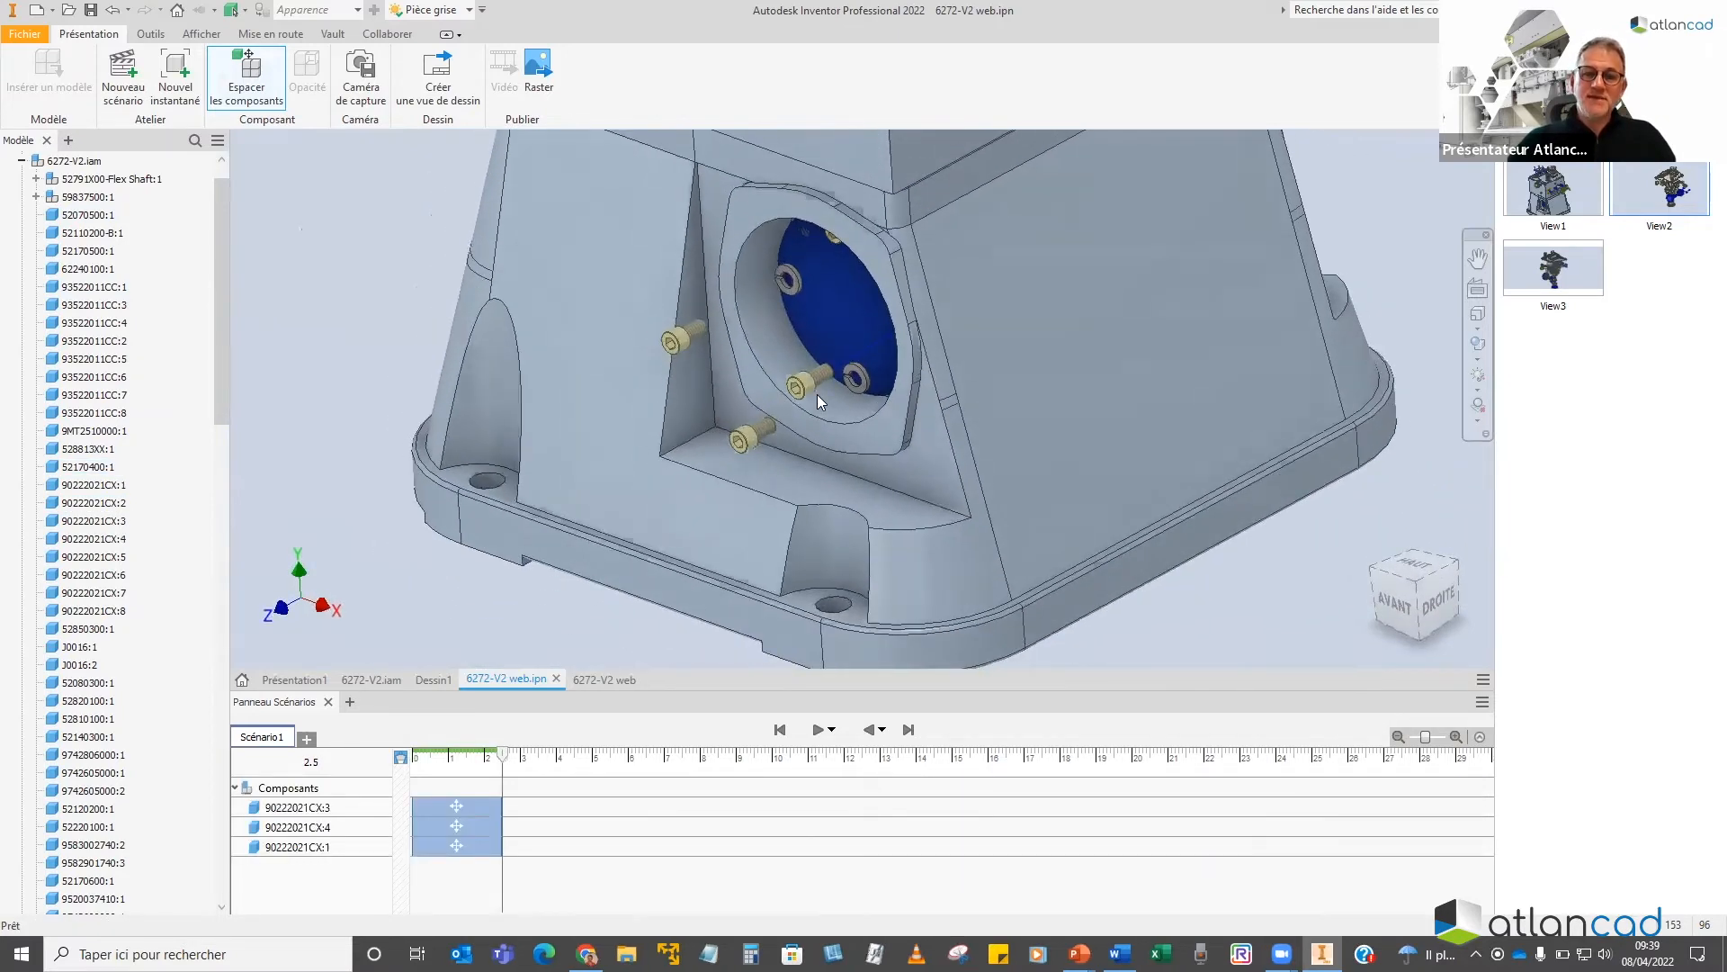
pyautogui.scroll(2, 808, 405)
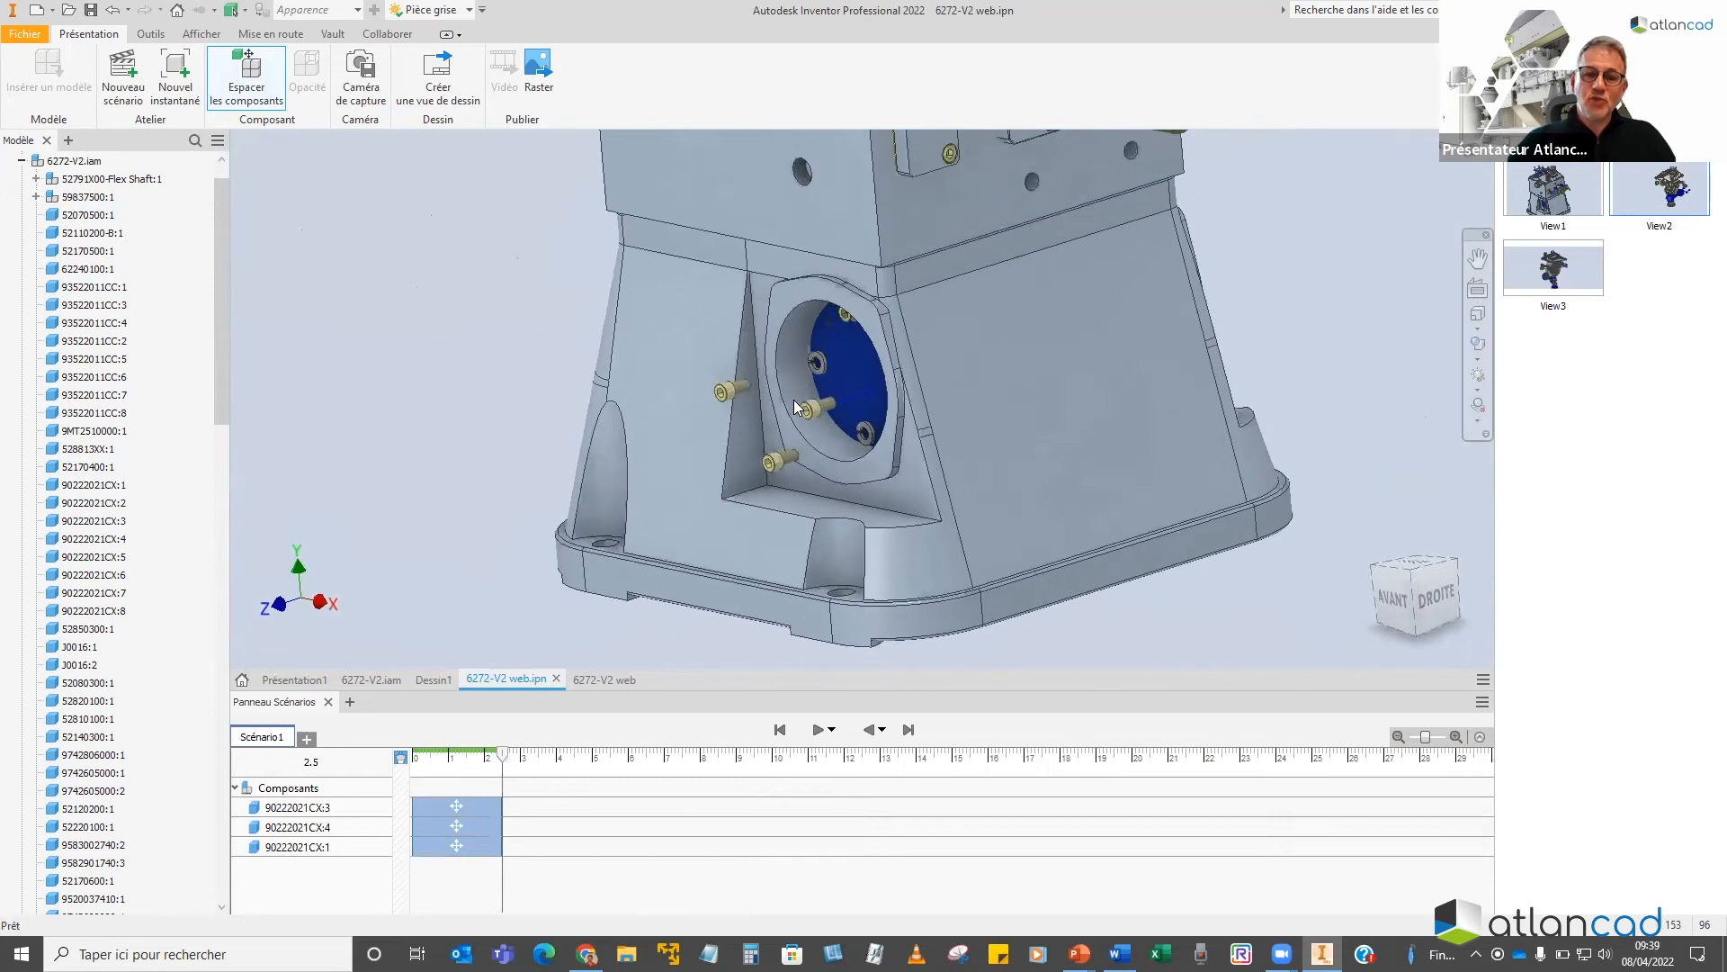
pyautogui.click(22, 161)
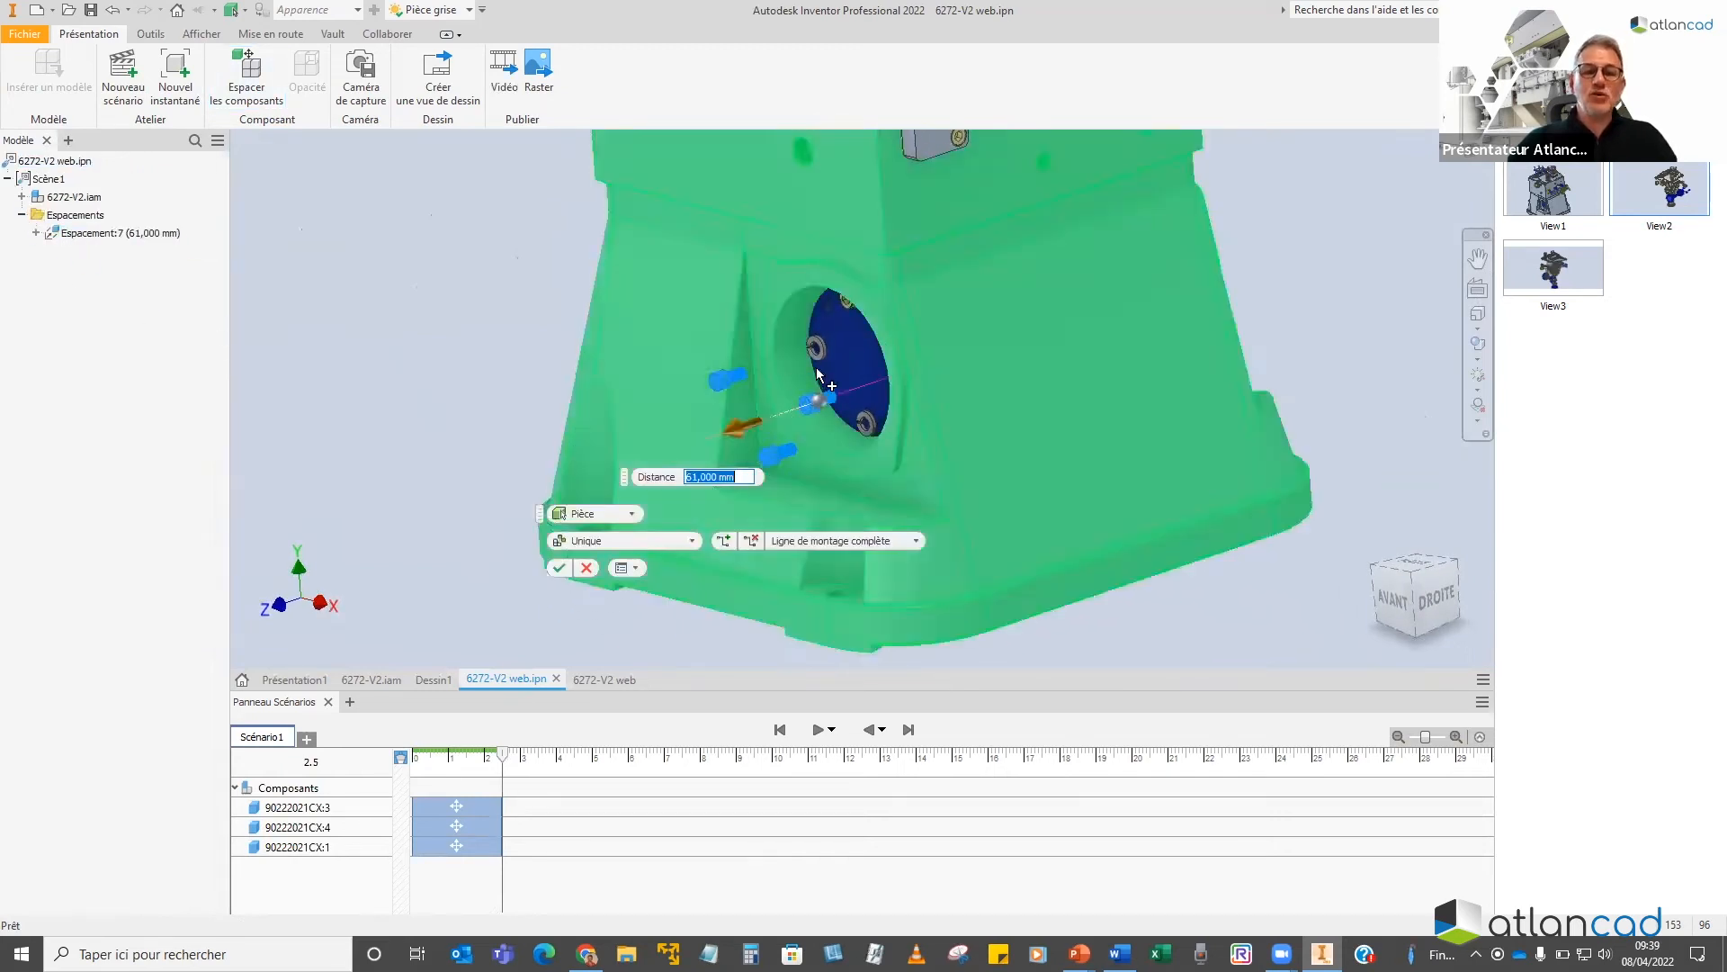
pyautogui.keyDown('shift'); pyautogui.moveTo(893, 378); pyautogui.dragTo(952, 335, button='middle'); pyautogui.keyUp('shift')
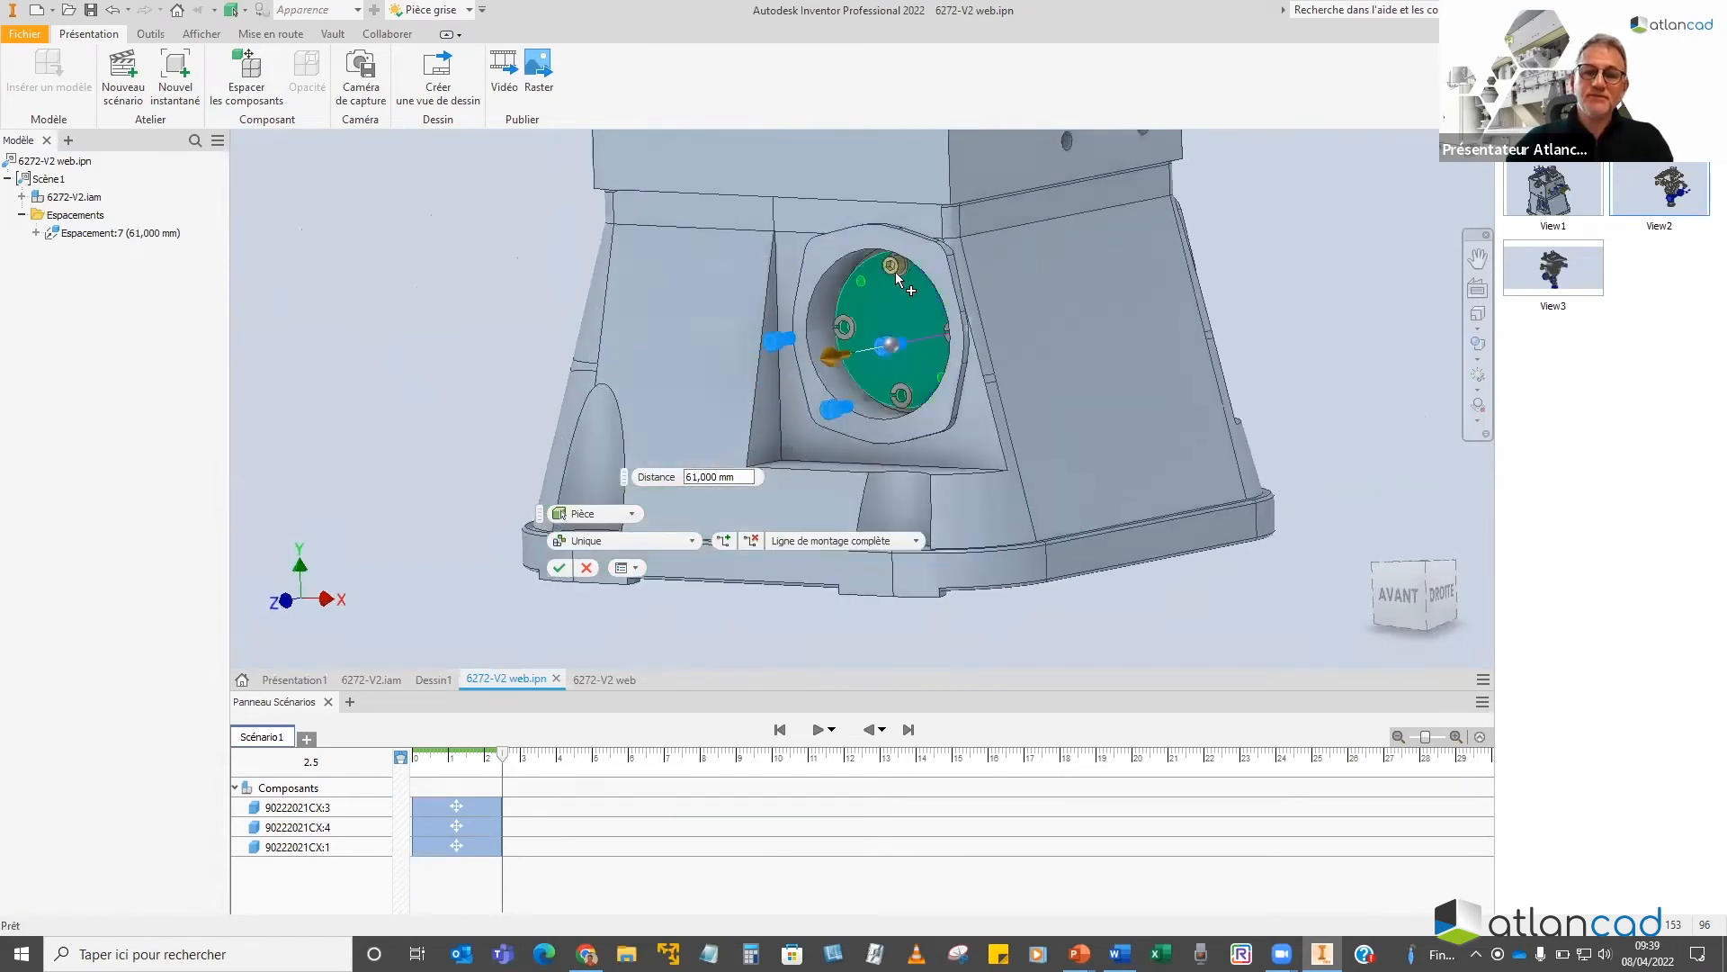
pyautogui.keyDown('ctrl'); pyautogui.click(898, 266); pyautogui.keyUp('ctrl')
pyautogui.scroll(-1, 872, 421)
pyautogui.keyDown('shift'); pyautogui.moveTo(485, 285); pyautogui.dragTo(580, 450, button='middle'); pyautogui.keyUp('shift')
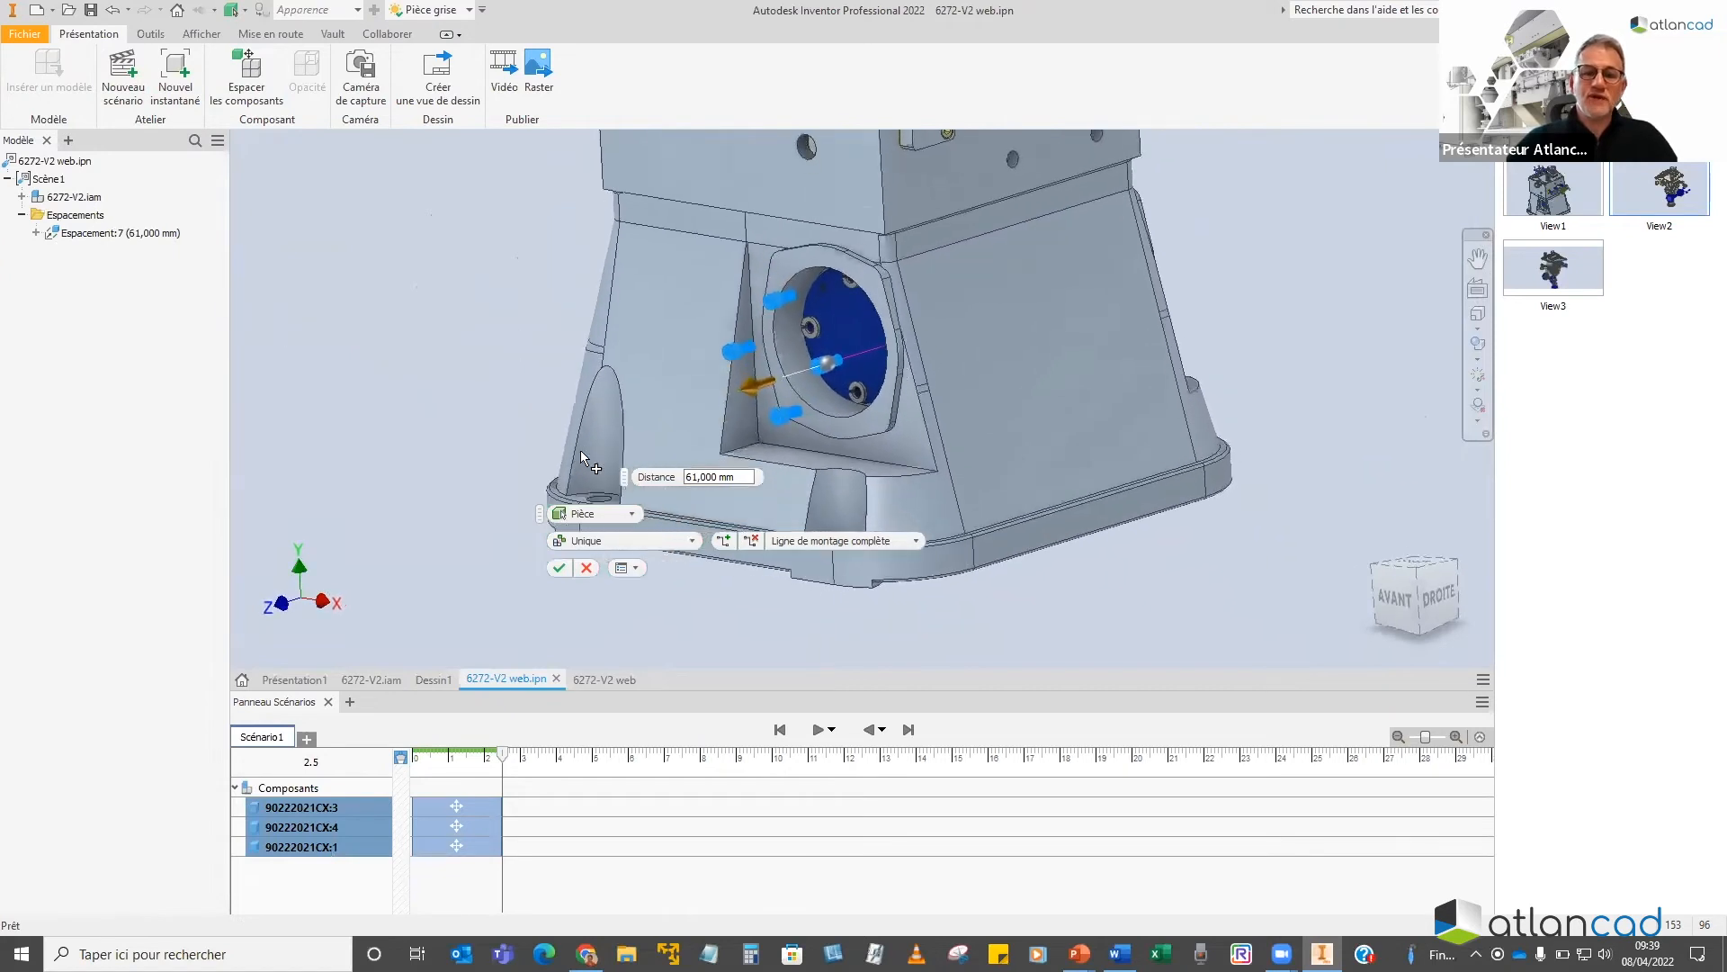
pyautogui.click(559, 568)
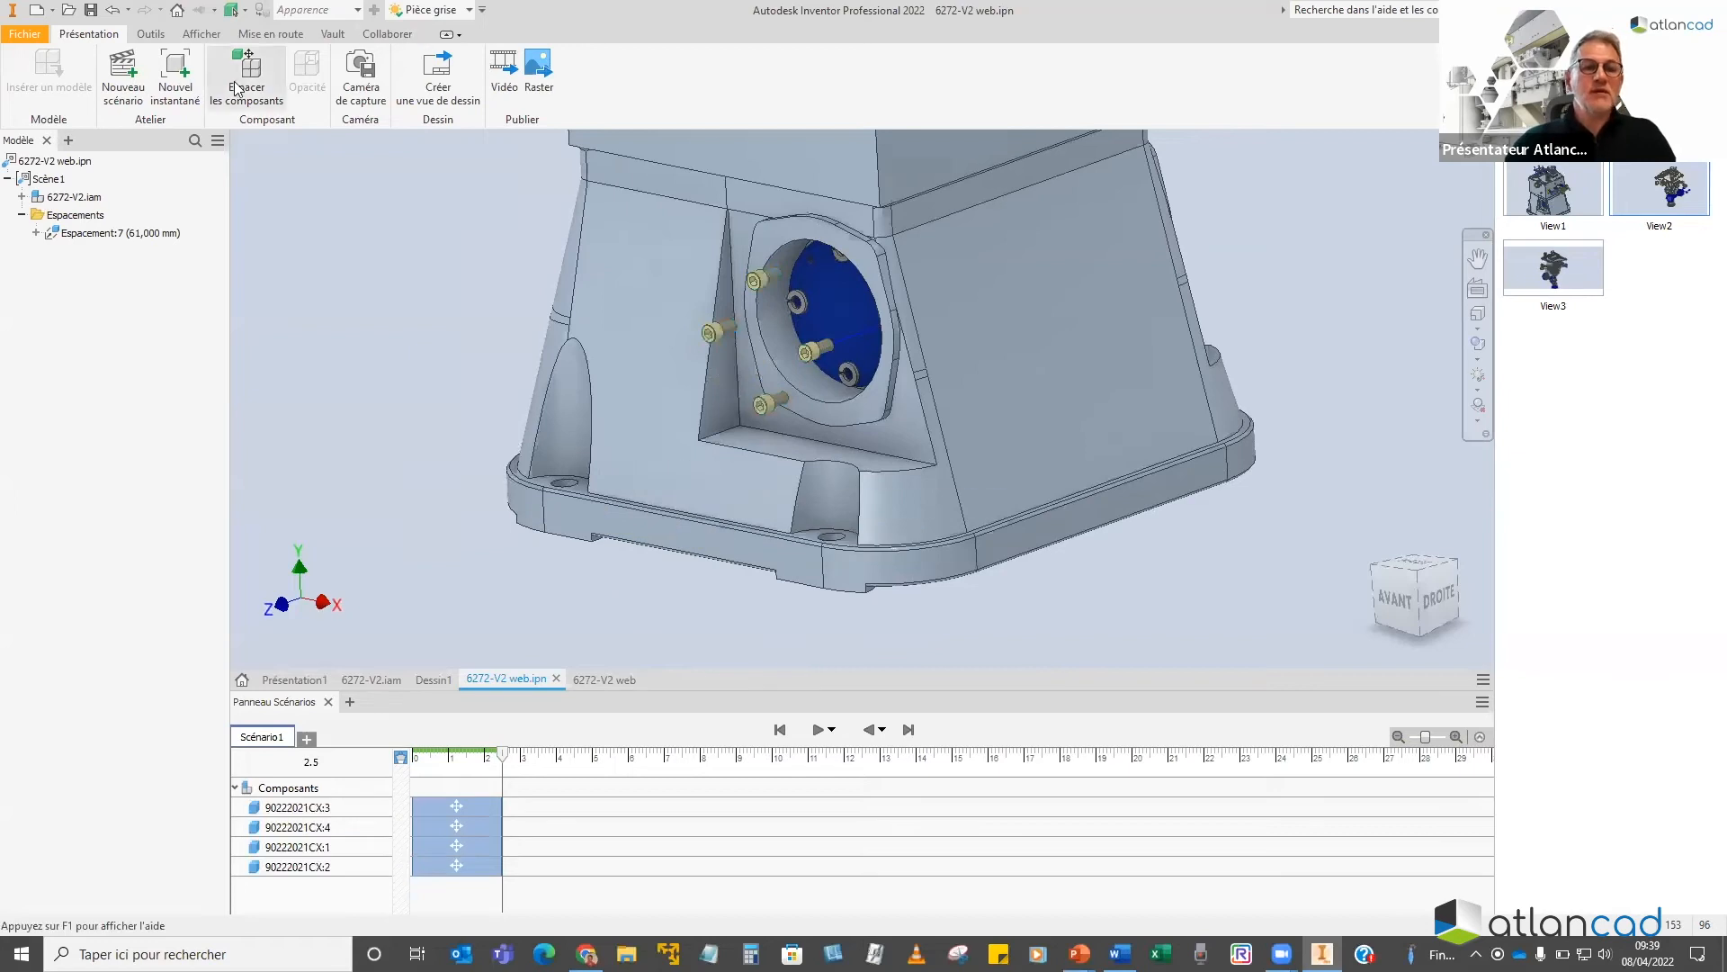
pyautogui.click(284, 110)
pyautogui.scroll(2, 748, 432)
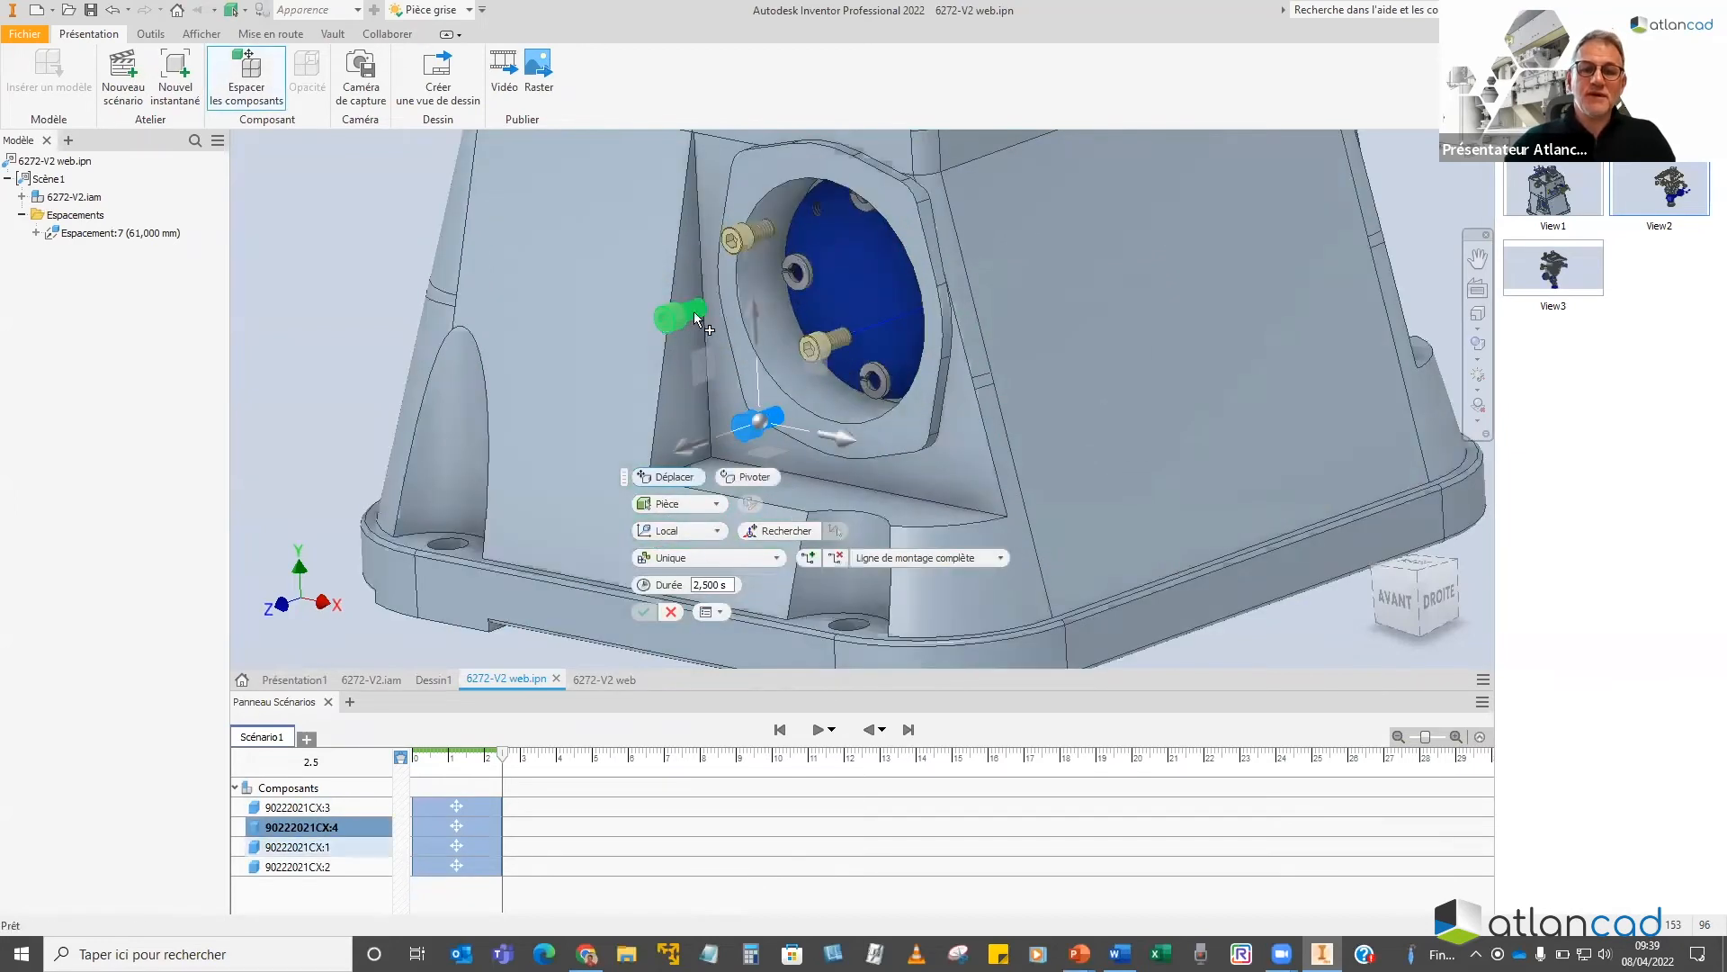
pyautogui.click(673, 314)
pyautogui.click(748, 238)
pyautogui.click(818, 344)
pyautogui.click(883, 386)
pyautogui.click(803, 280)
pyautogui.keyDown('shift'); pyautogui.moveTo(940, 353); pyautogui.dragTo(923, 245, button='middle'); pyautogui.keyUp('shift')
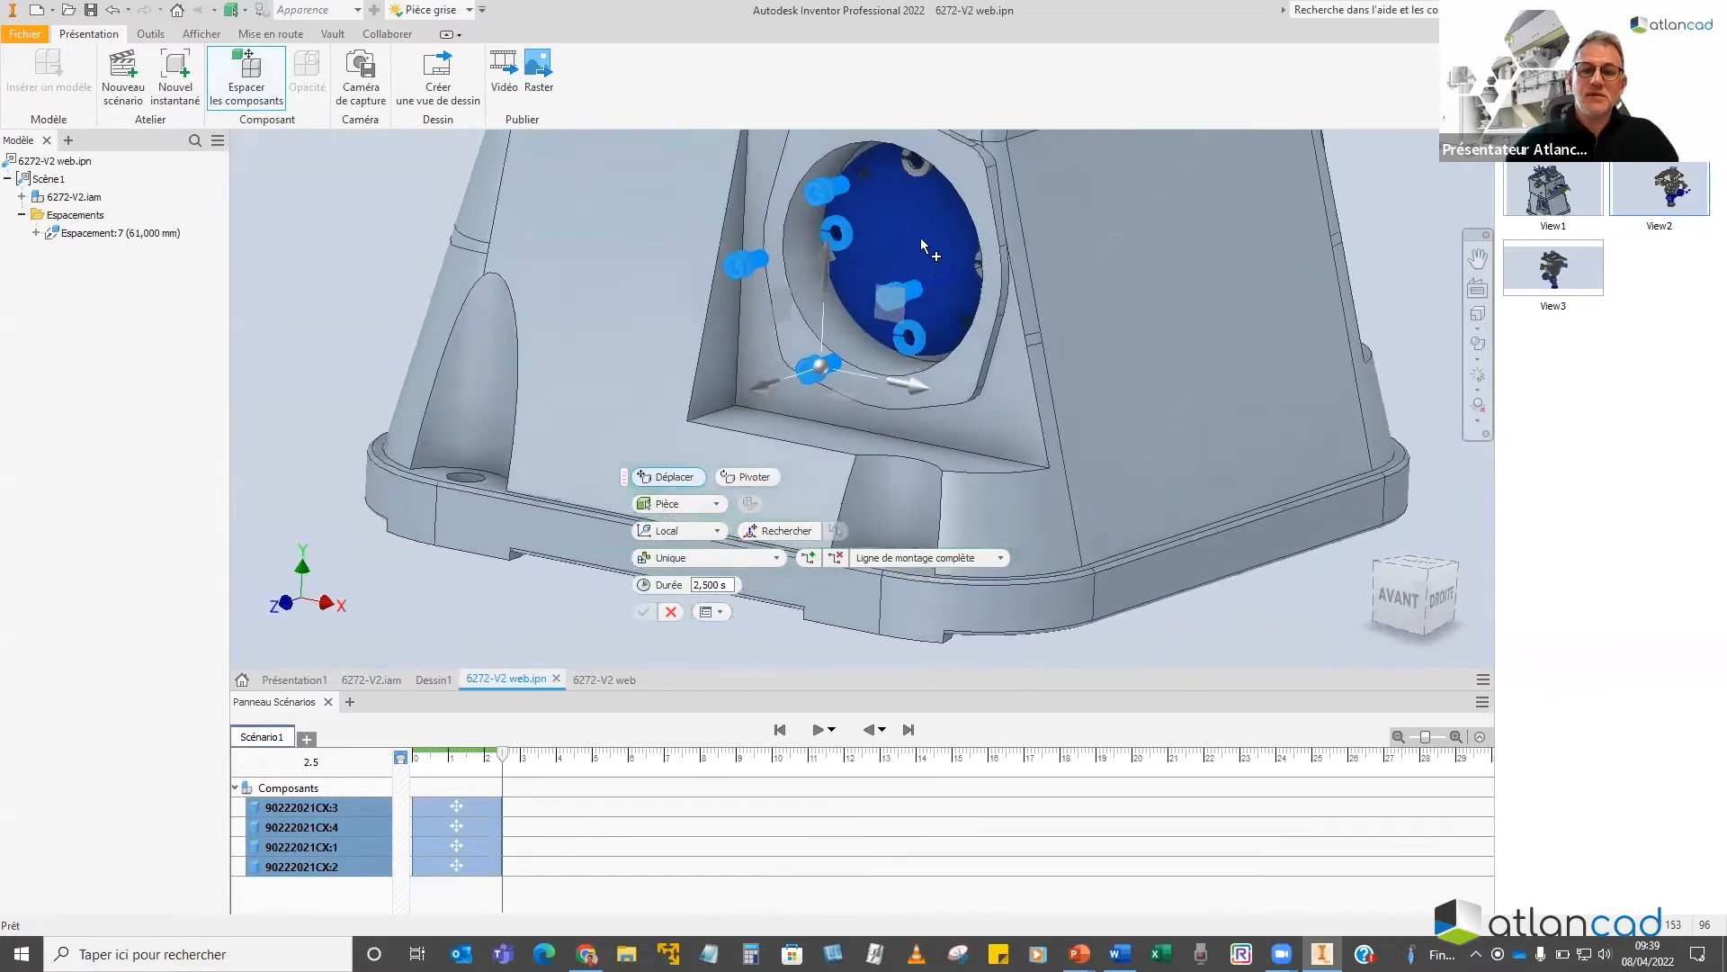
pyautogui.scroll(2, 923, 244)
pyautogui.click(921, 211)
pyautogui.scroll(1, 942, 308)
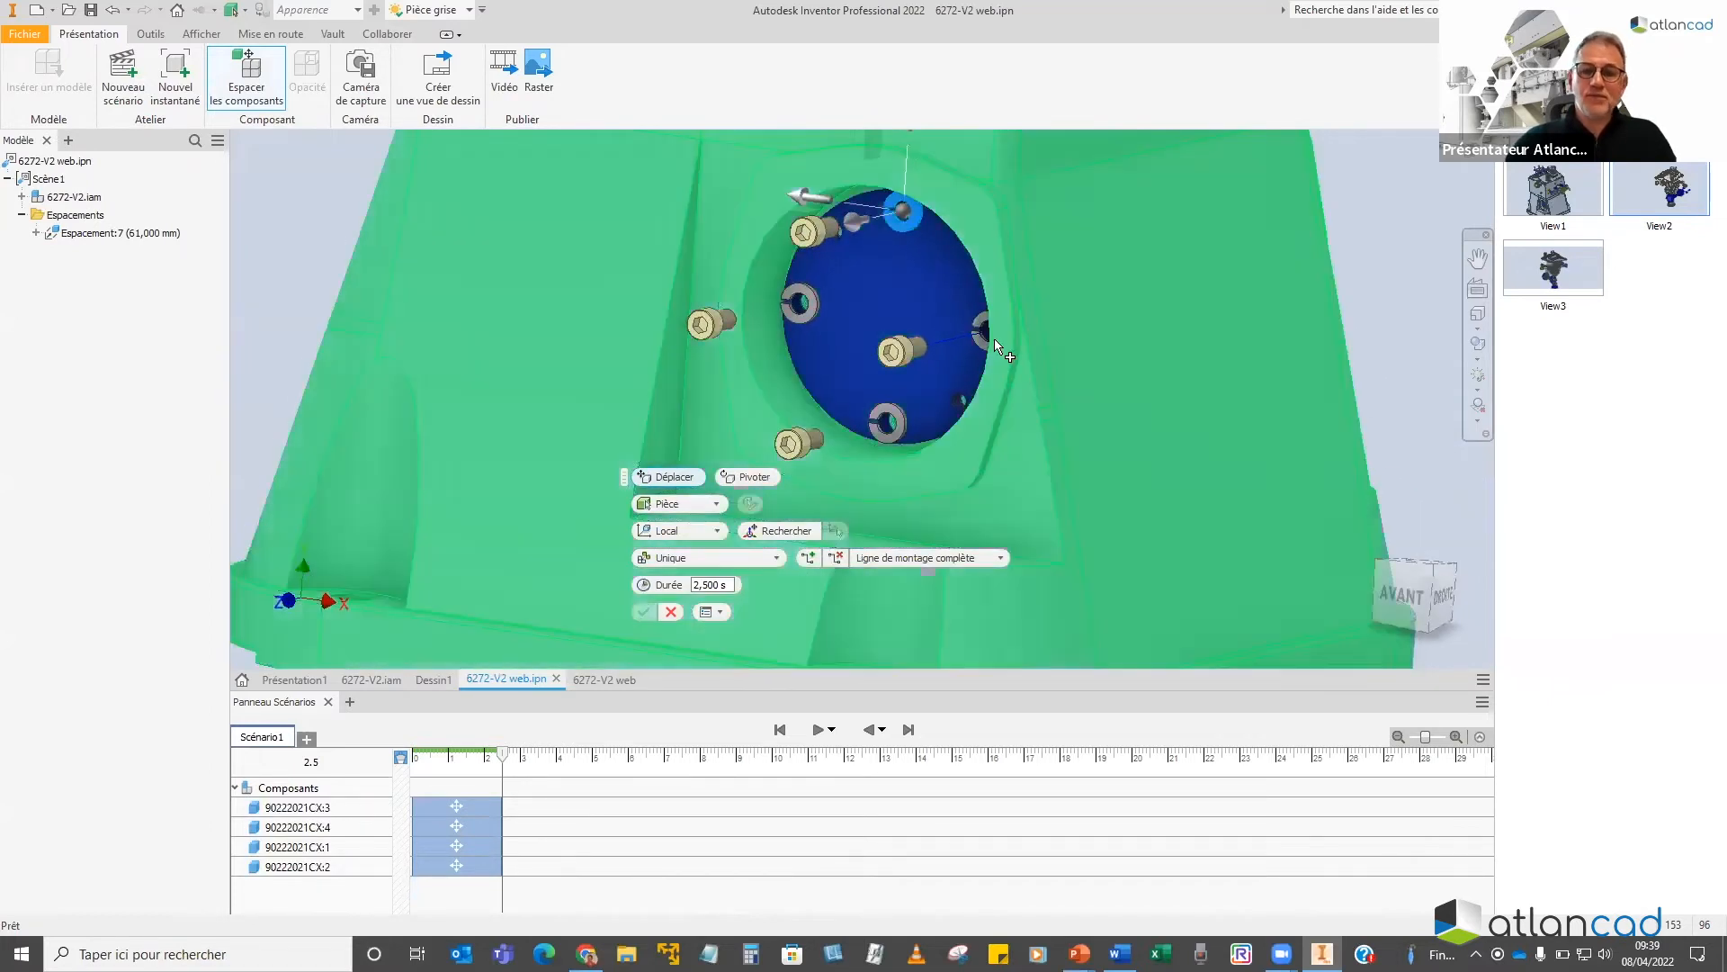
pyautogui.click(977, 331)
pyautogui.click(896, 423)
pyautogui.click(895, 362)
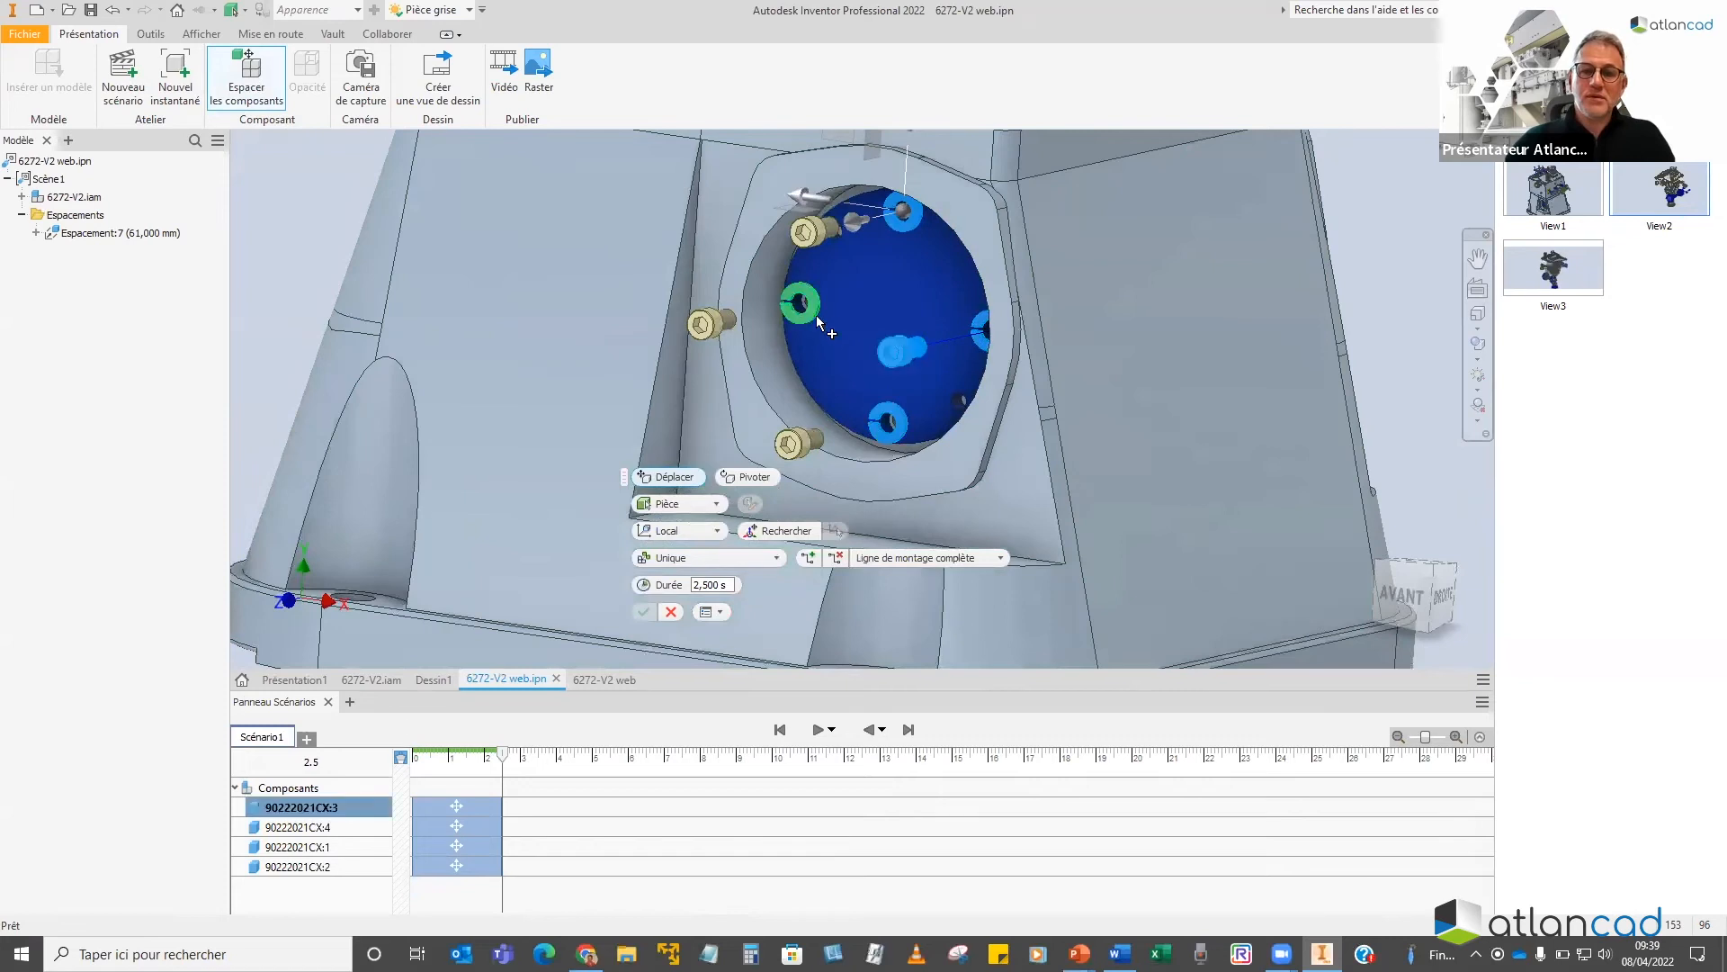
pyautogui.click(816, 236)
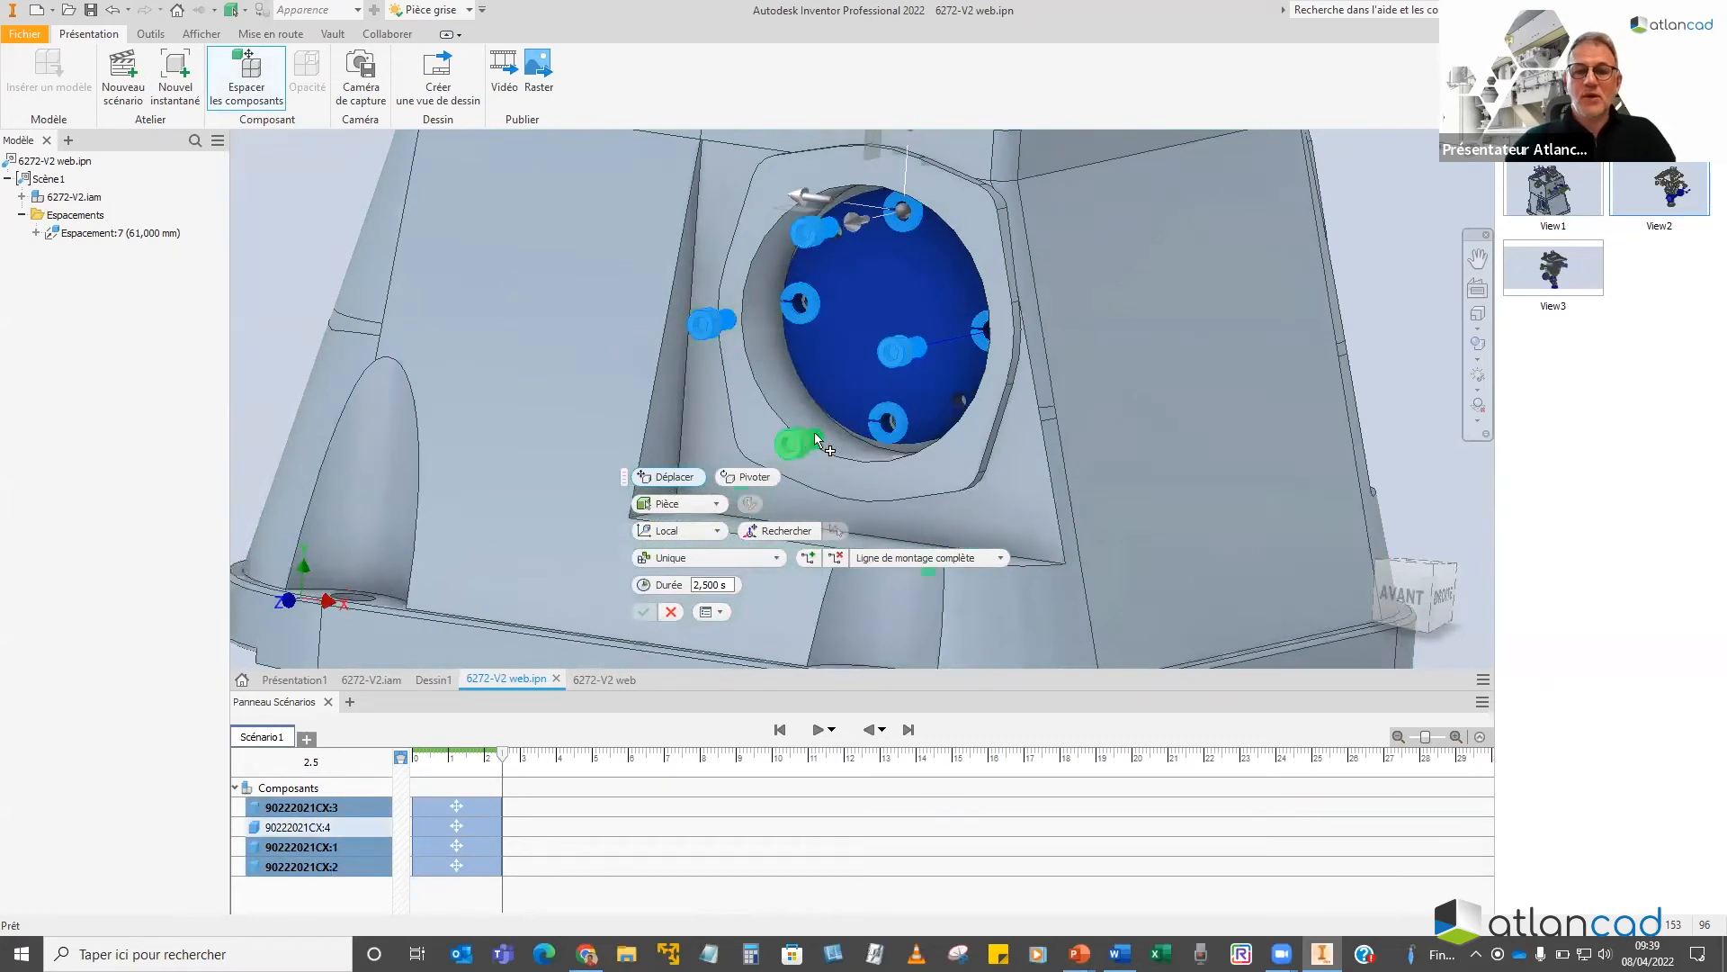
pyautogui.scroll(2, 815, 439)
pyautogui.click(1442, 595)
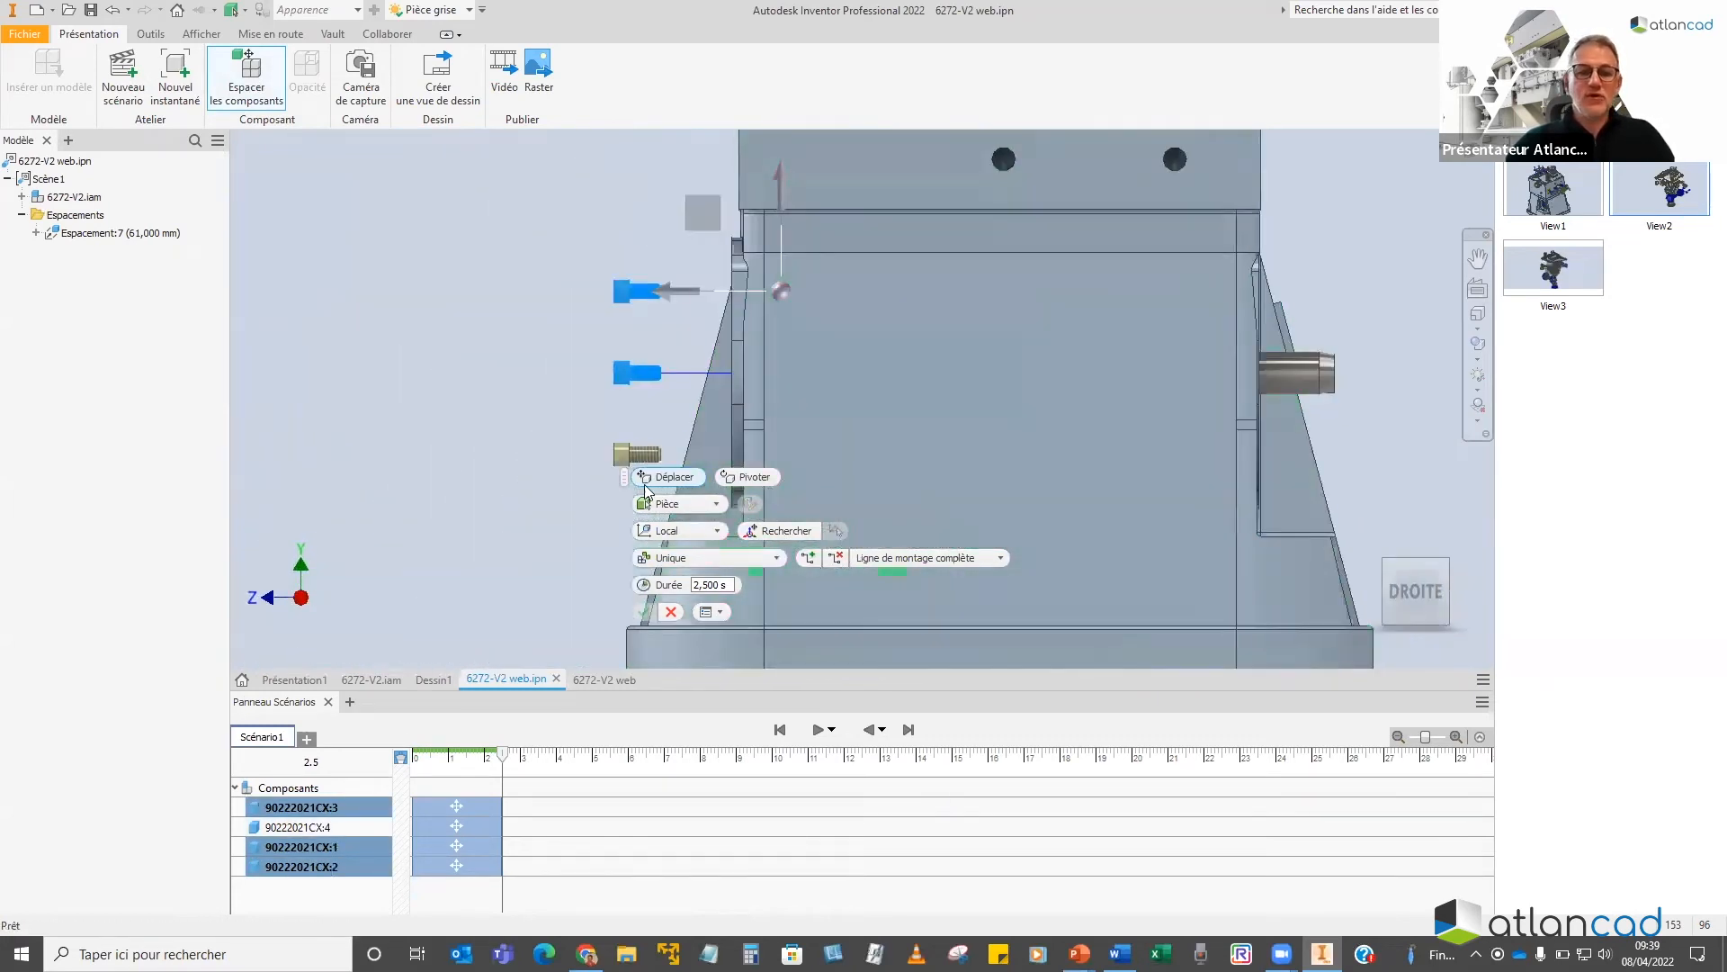
pyautogui.click(620, 453)
pyautogui.keyDown('shift'); pyautogui.moveTo(630, 426); pyautogui.dragTo(872, 513, button='middle'); pyautogui.keyUp('shift')
pyautogui.press('F5')
pyautogui.moveTo(478, 353); pyautogui.dragTo(364, 131)
pyautogui.keyDown('shift'); pyautogui.moveTo(545, 293); pyautogui.dragTo(551, 346, button='middle'); pyautogui.keyUp('shift')
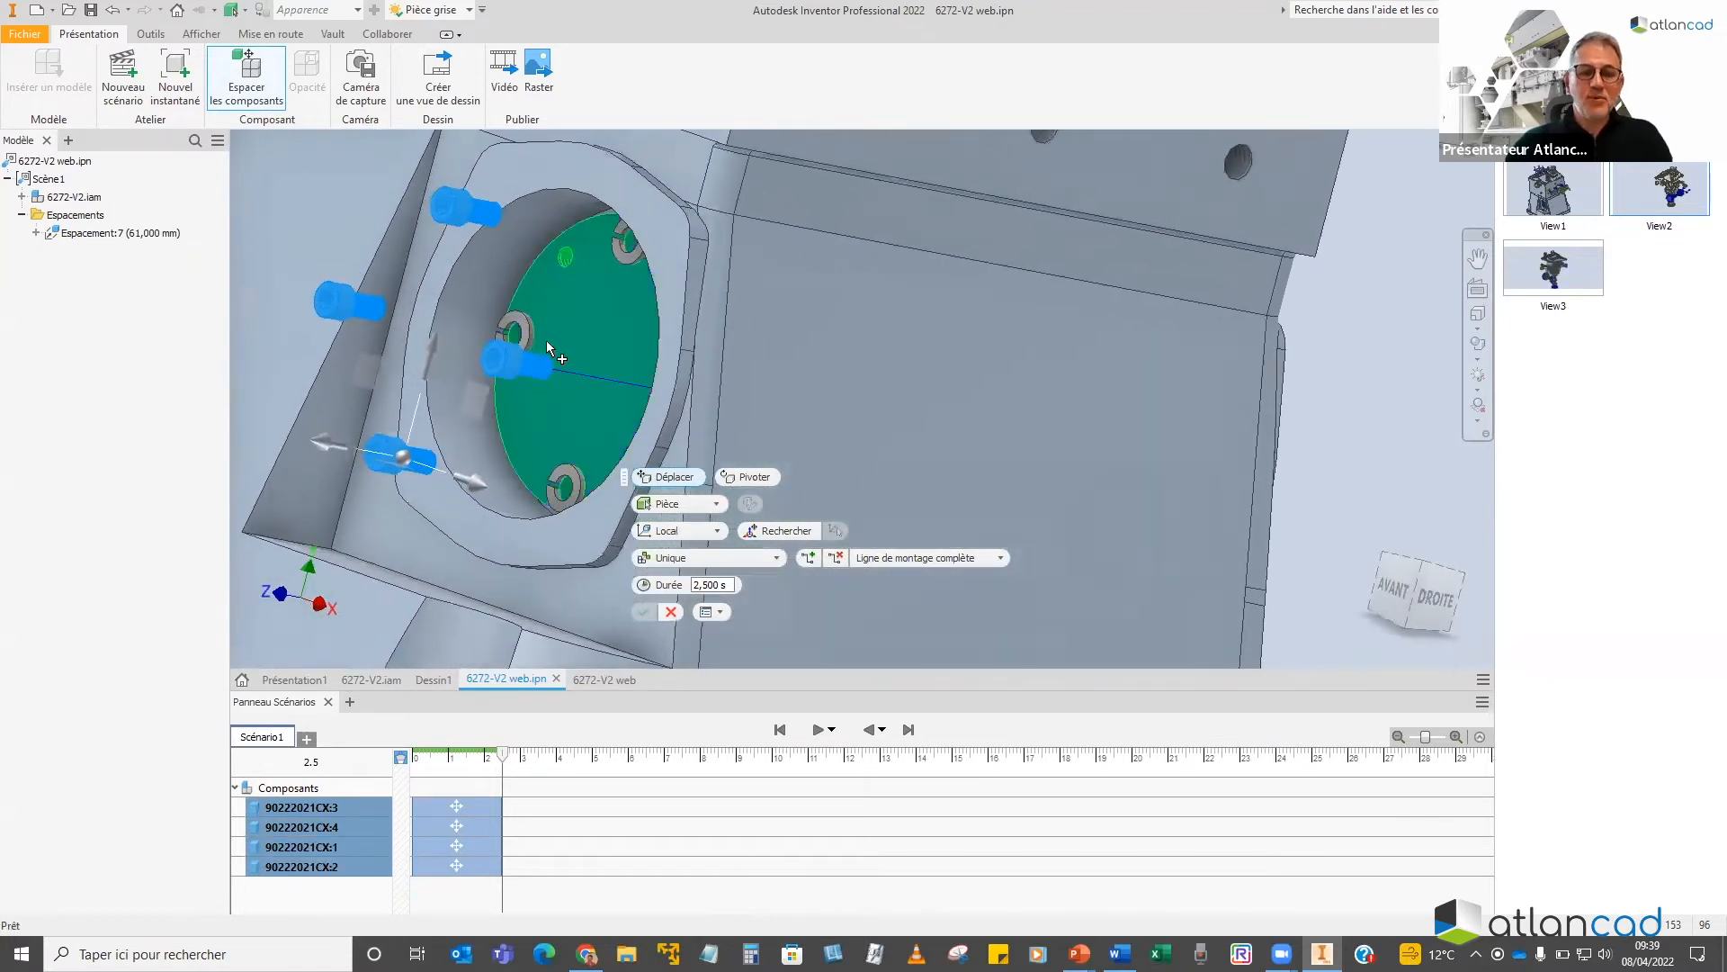
pyautogui.keyDown('shift'); pyautogui.moveTo(578, 461); pyautogui.dragTo(633, 436, button='middle'); pyautogui.keyUp('shift')
# Select the cover's four screws and four washers and move them together 58 mm outward as a new spacing
pyautogui.click(725, 432)
pyautogui.scroll(-4, 656, 436)
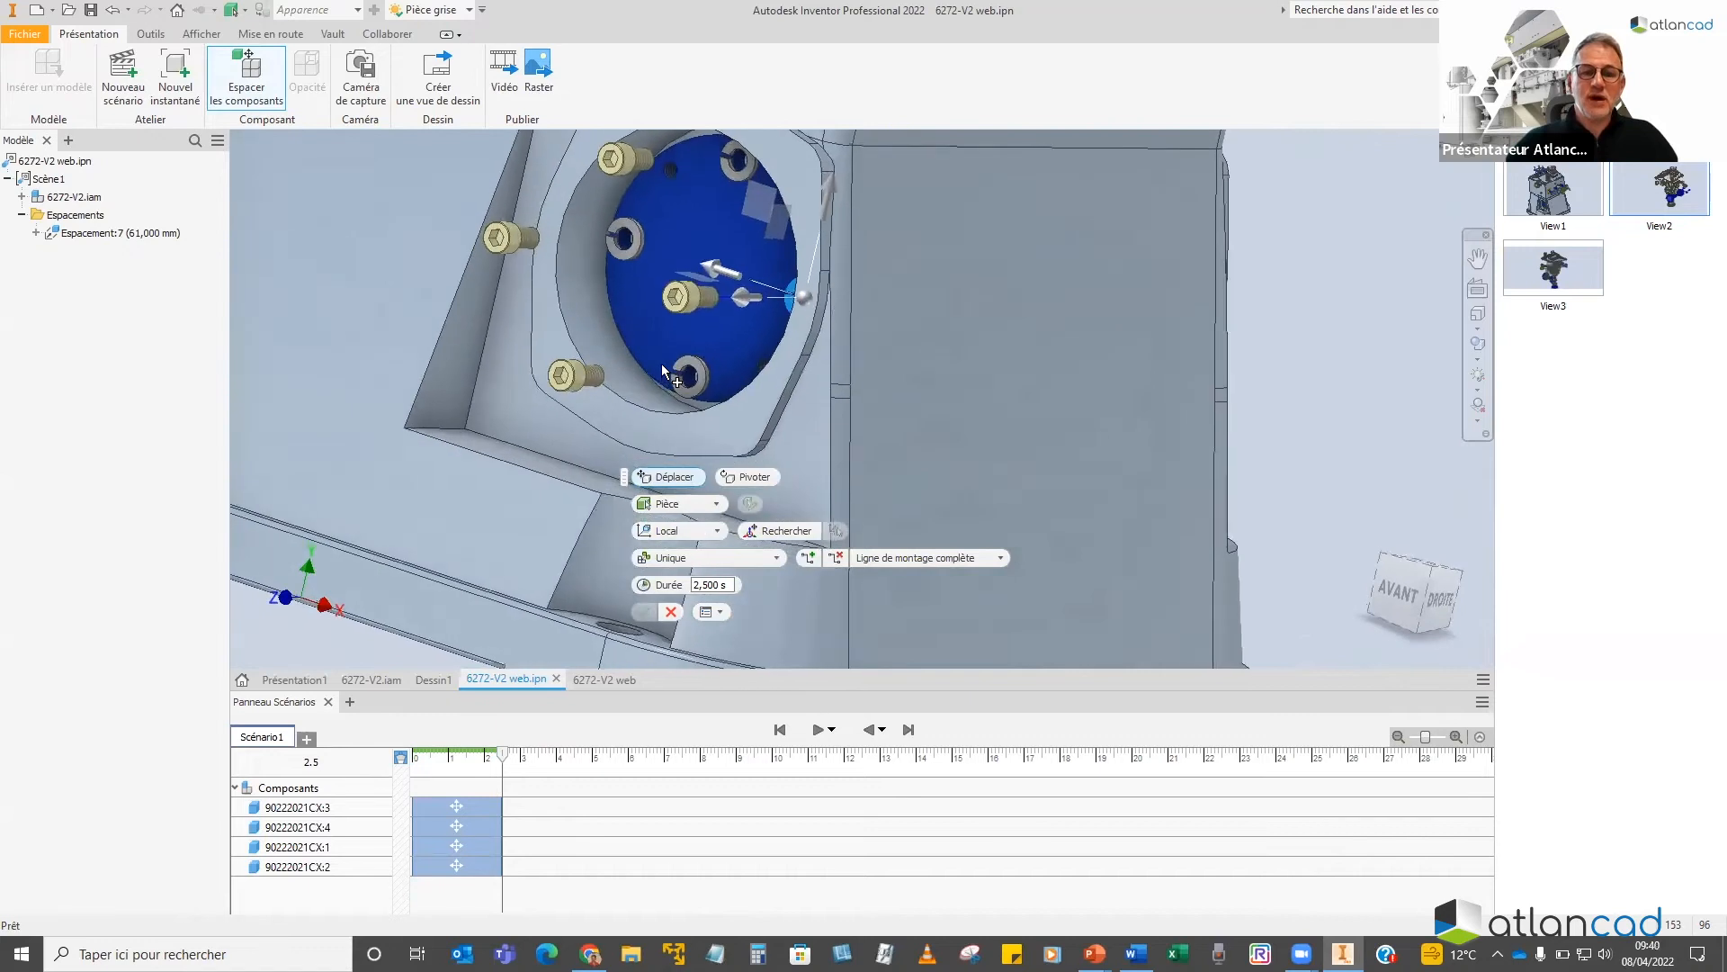
pyautogui.keyDown('ctrl'); pyautogui.click(698, 377); pyautogui.keyUp('ctrl')
pyautogui.keyDown('ctrl'); pyautogui.click(736, 167); pyautogui.keyUp('ctrl')
pyautogui.keyDown('ctrl'); pyautogui.click(621, 161); pyautogui.keyUp('ctrl')
pyautogui.keyDown('ctrl'); pyautogui.click(507, 238); pyautogui.keyUp('ctrl')
pyautogui.keyDown('ctrl'); pyautogui.click(573, 372); pyautogui.keyUp('ctrl')
pyautogui.keyDown('shift'); pyautogui.moveTo(730, 302); pyautogui.dragTo(790, 396, button='middle'); pyautogui.keyUp('shift')
pyautogui.scroll(-2, 791, 396)
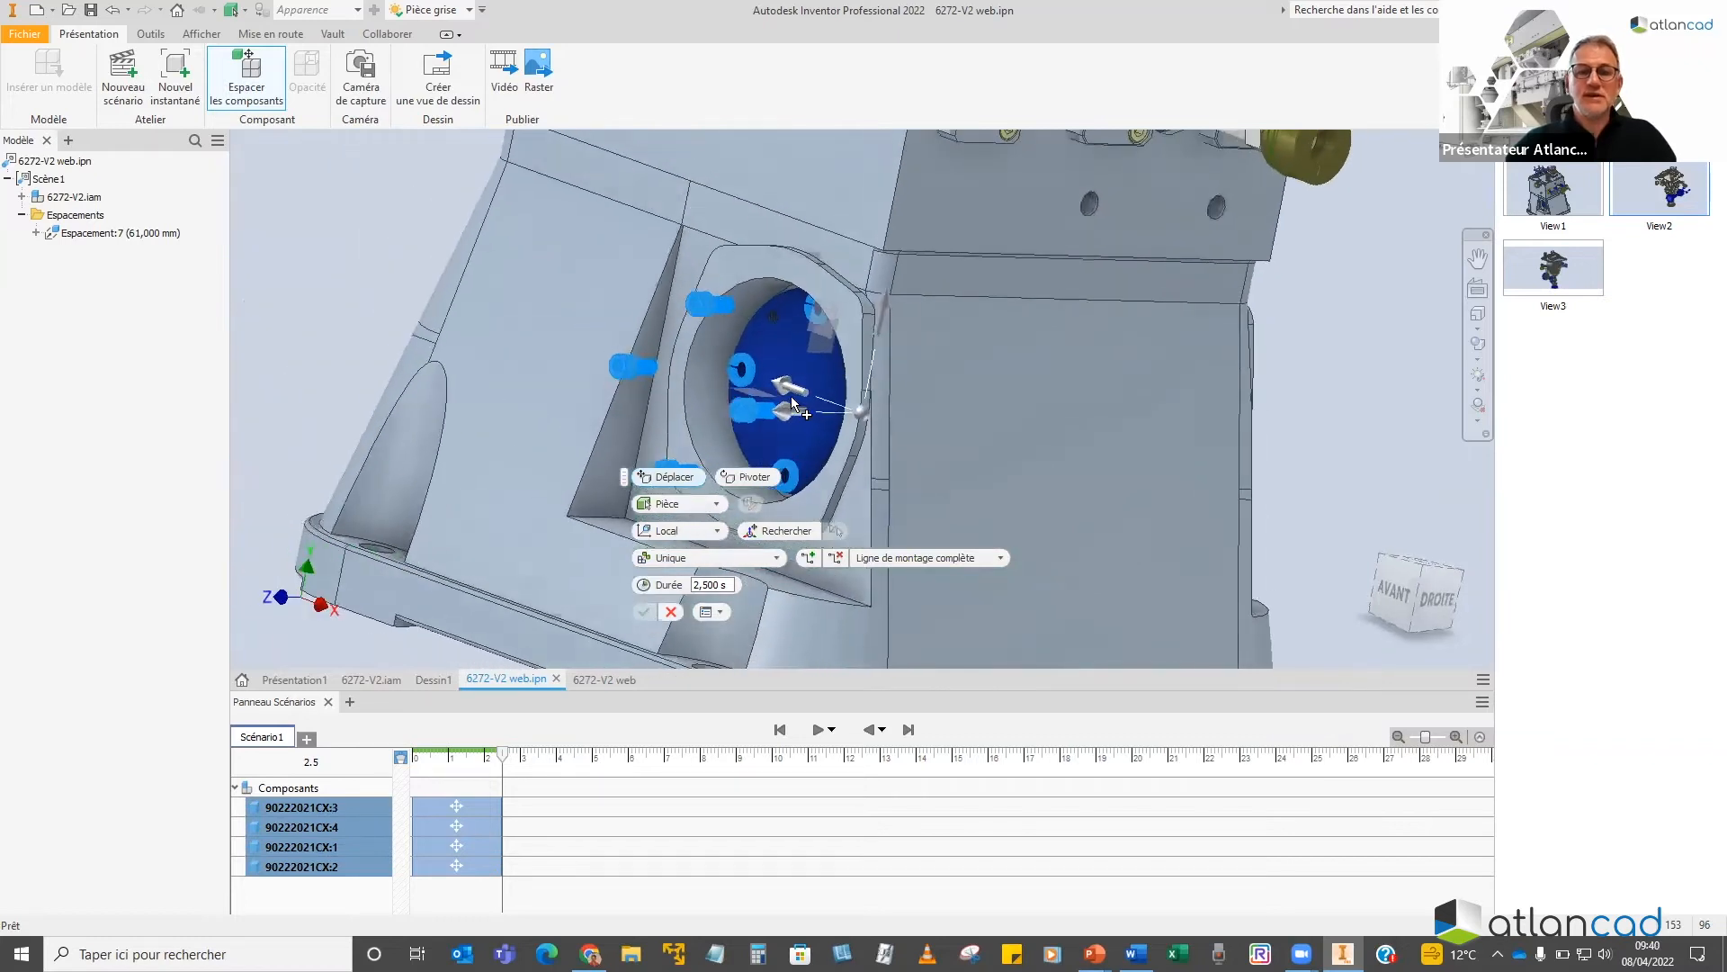
pyautogui.moveTo(726, 415); pyautogui.dragTo(681, 419)
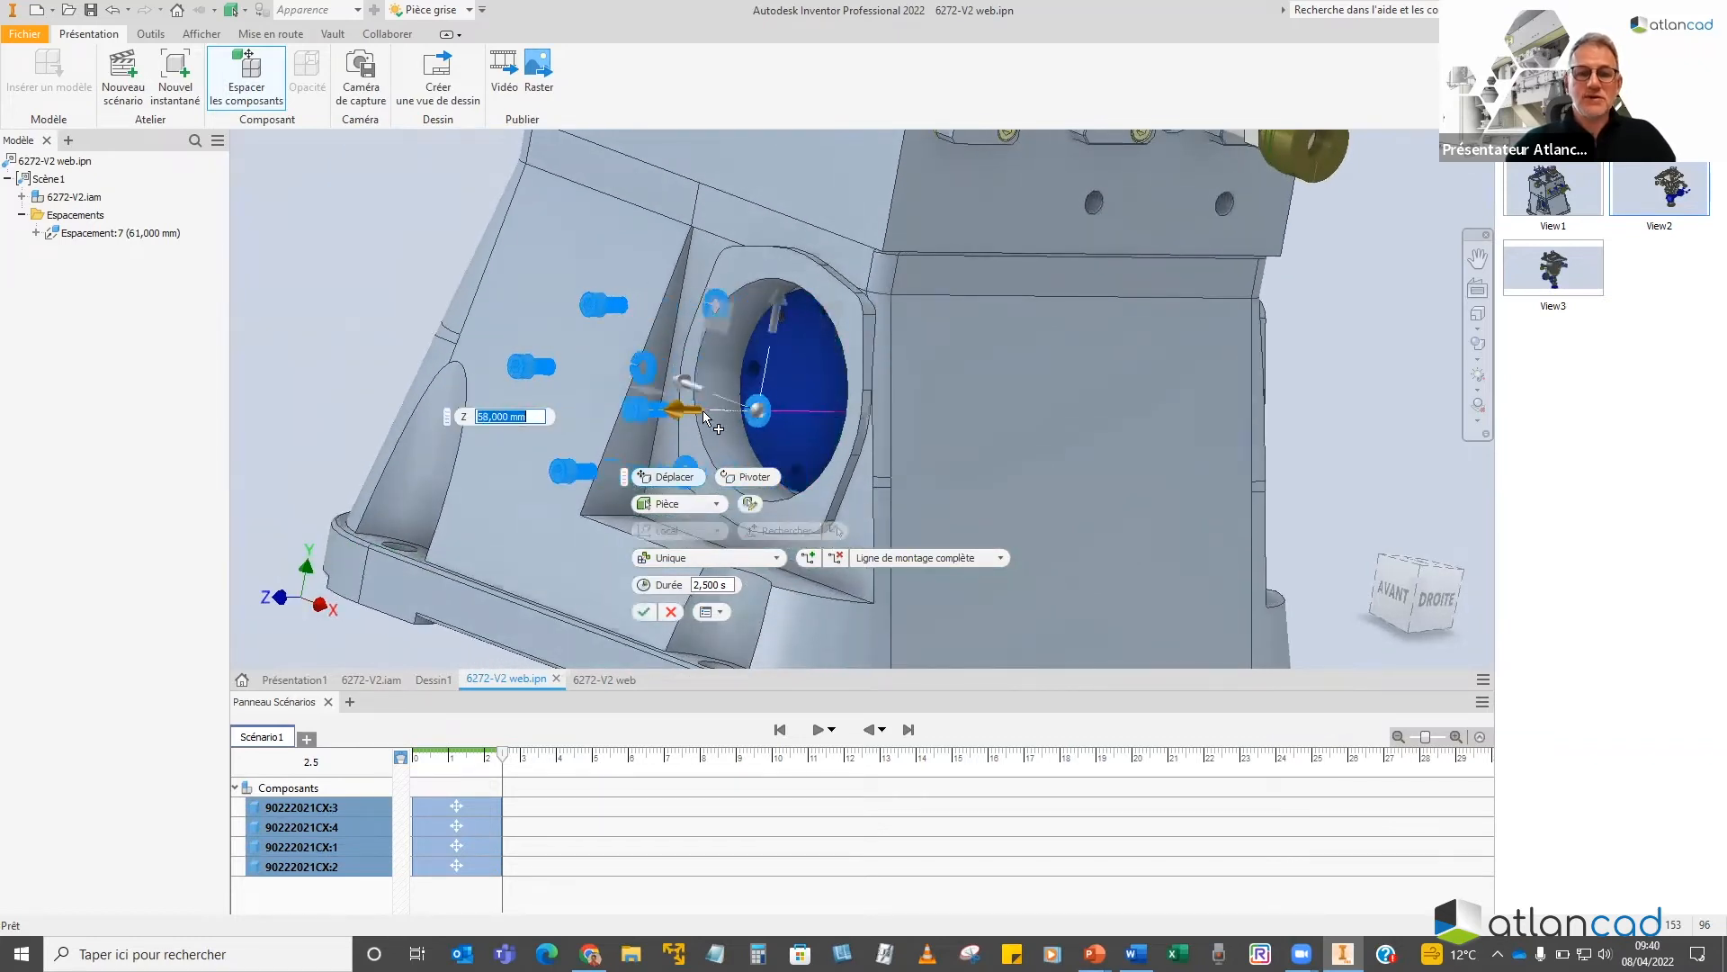
pyautogui.press('Return')
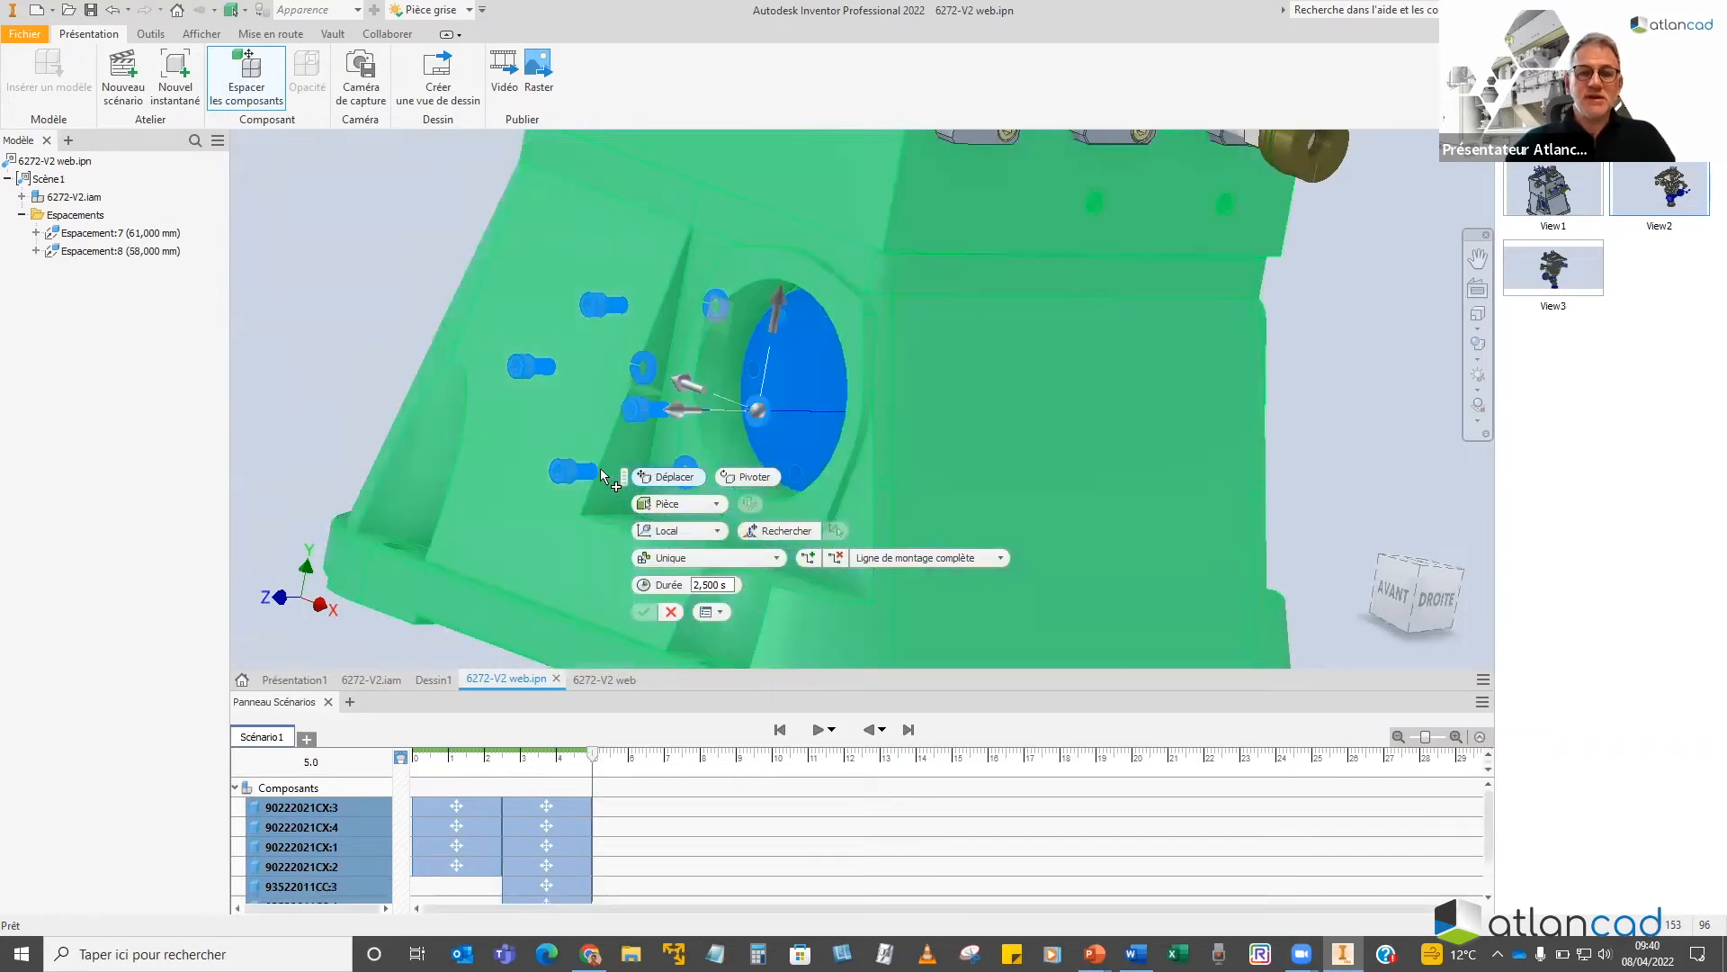
# Add the blue cover to the selected screws and washers and move the whole group 55 mm outward
pyautogui.moveTo(679, 419); pyautogui.dragTo(573, 420)
pyautogui.moveTo(598, 485); pyautogui.dragTo(599, 497, button='middle')
pyautogui.click(643, 611)
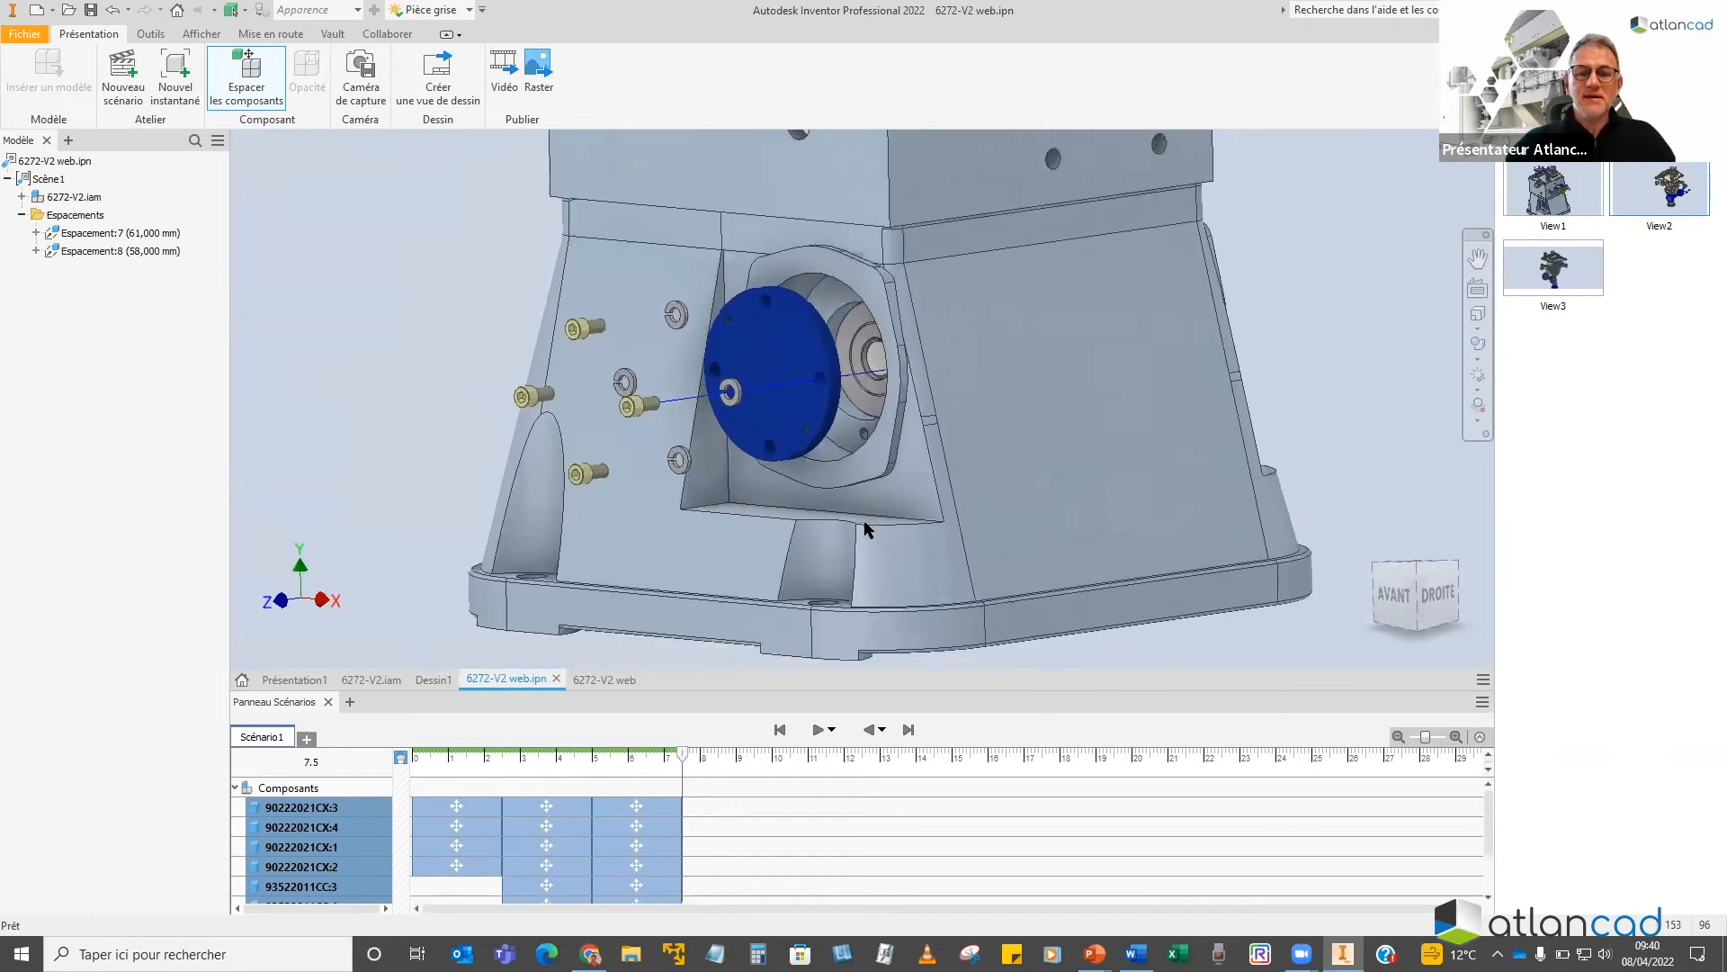
# Capture a new snapshot of the exploded cover, screws and washers at 7.5 s on the timeline
pyautogui.click(177, 77)
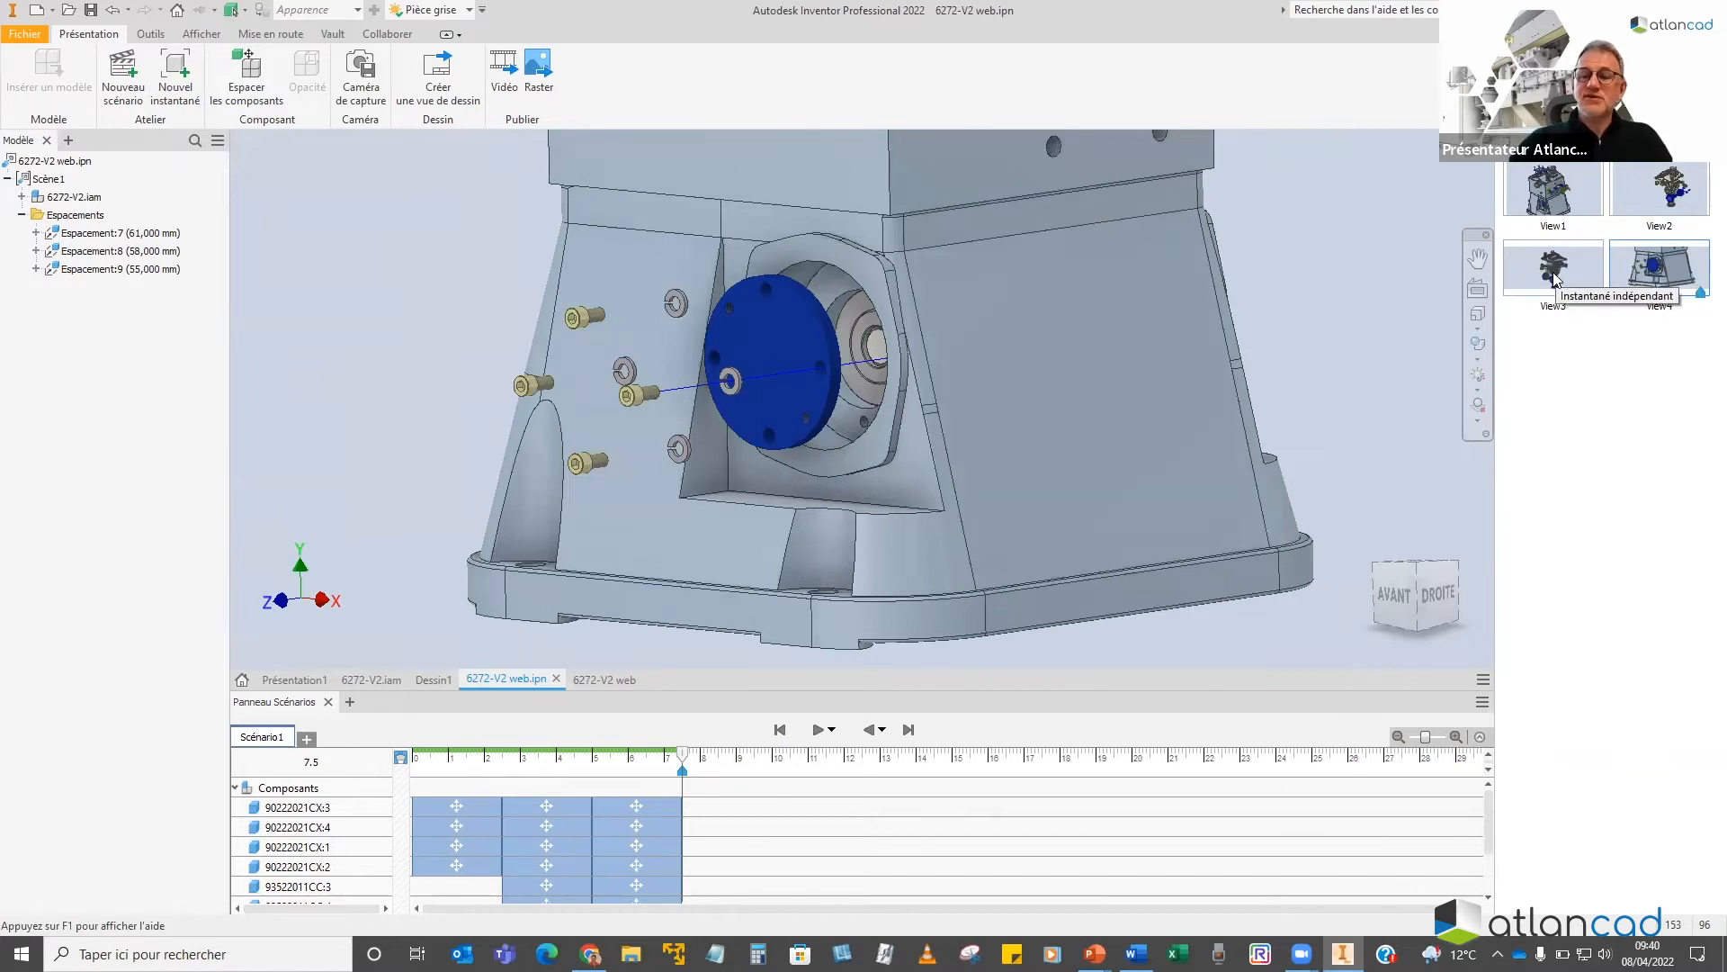
pyautogui.doubleClick(1644, 268)
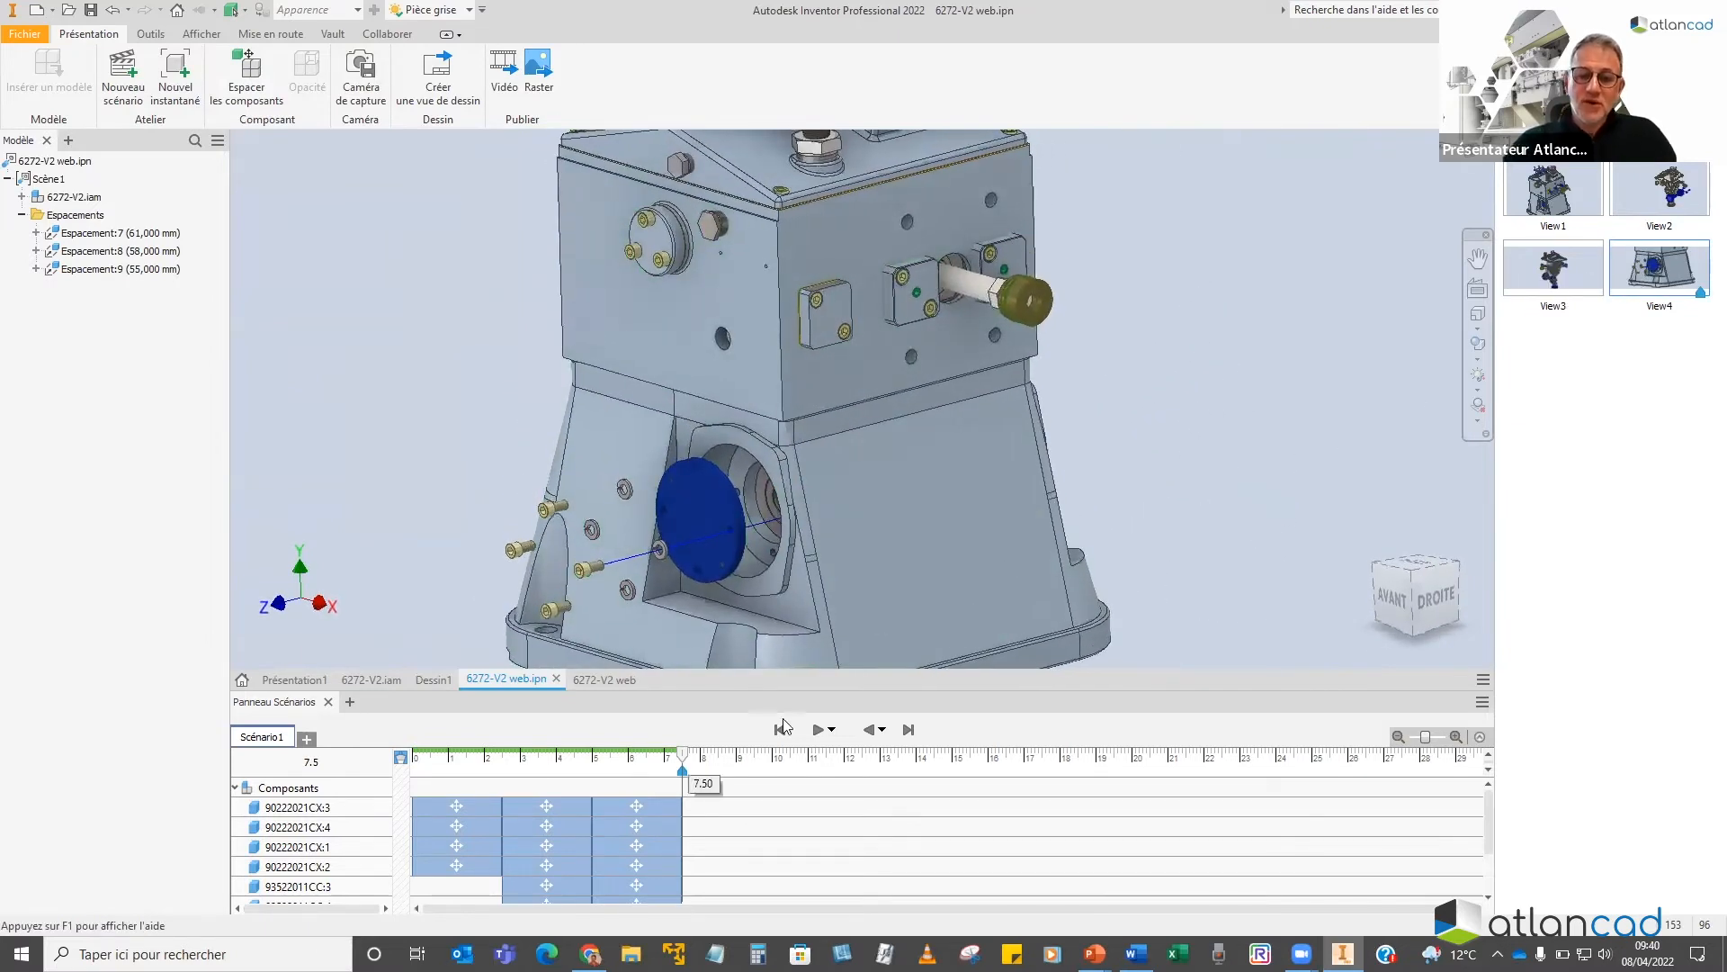
pyautogui.click(847, 559)
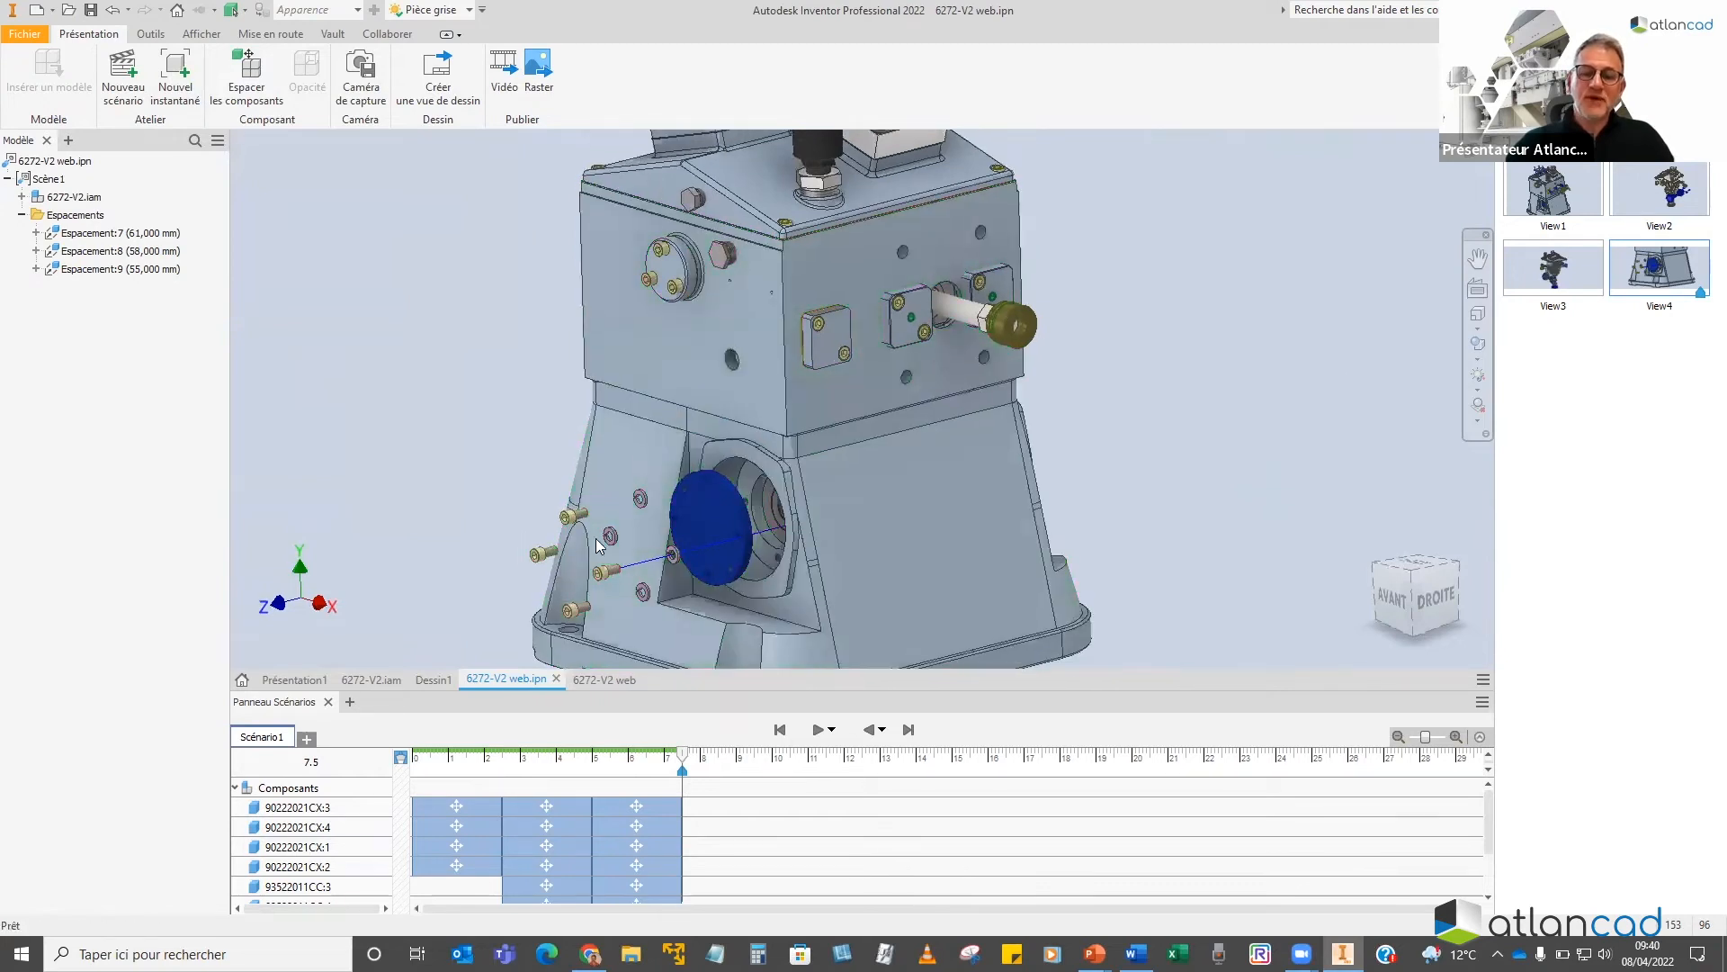
pyautogui.click(610, 807)
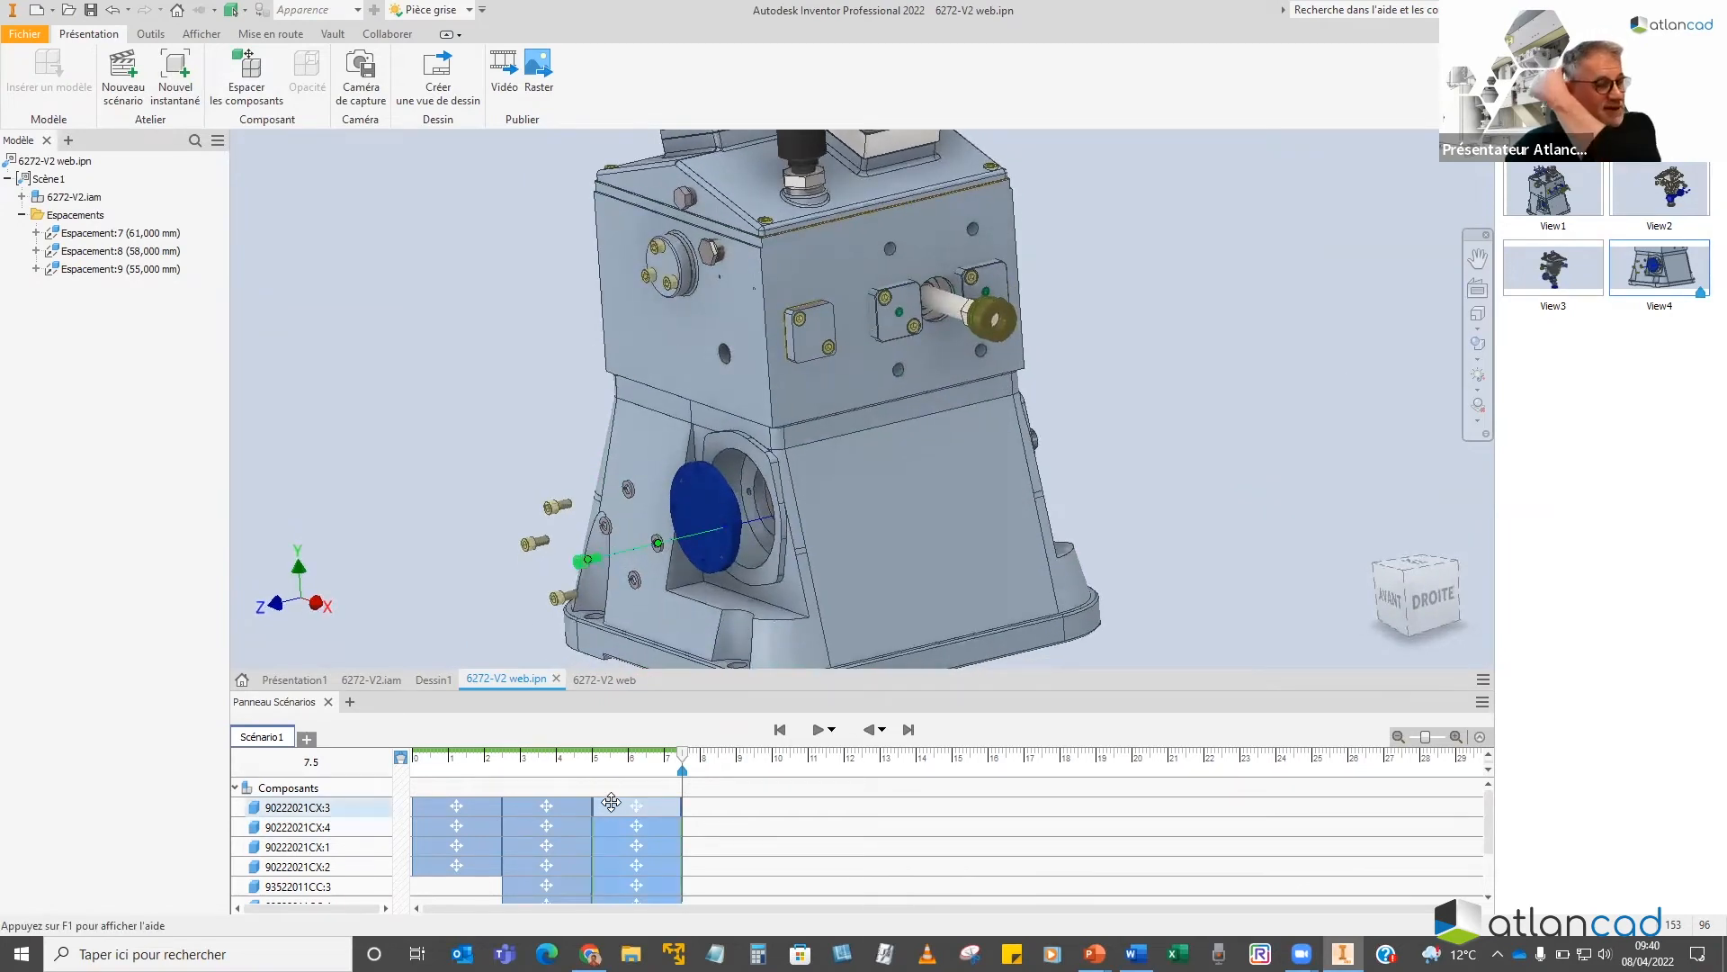
pyautogui.click(1678, 290)
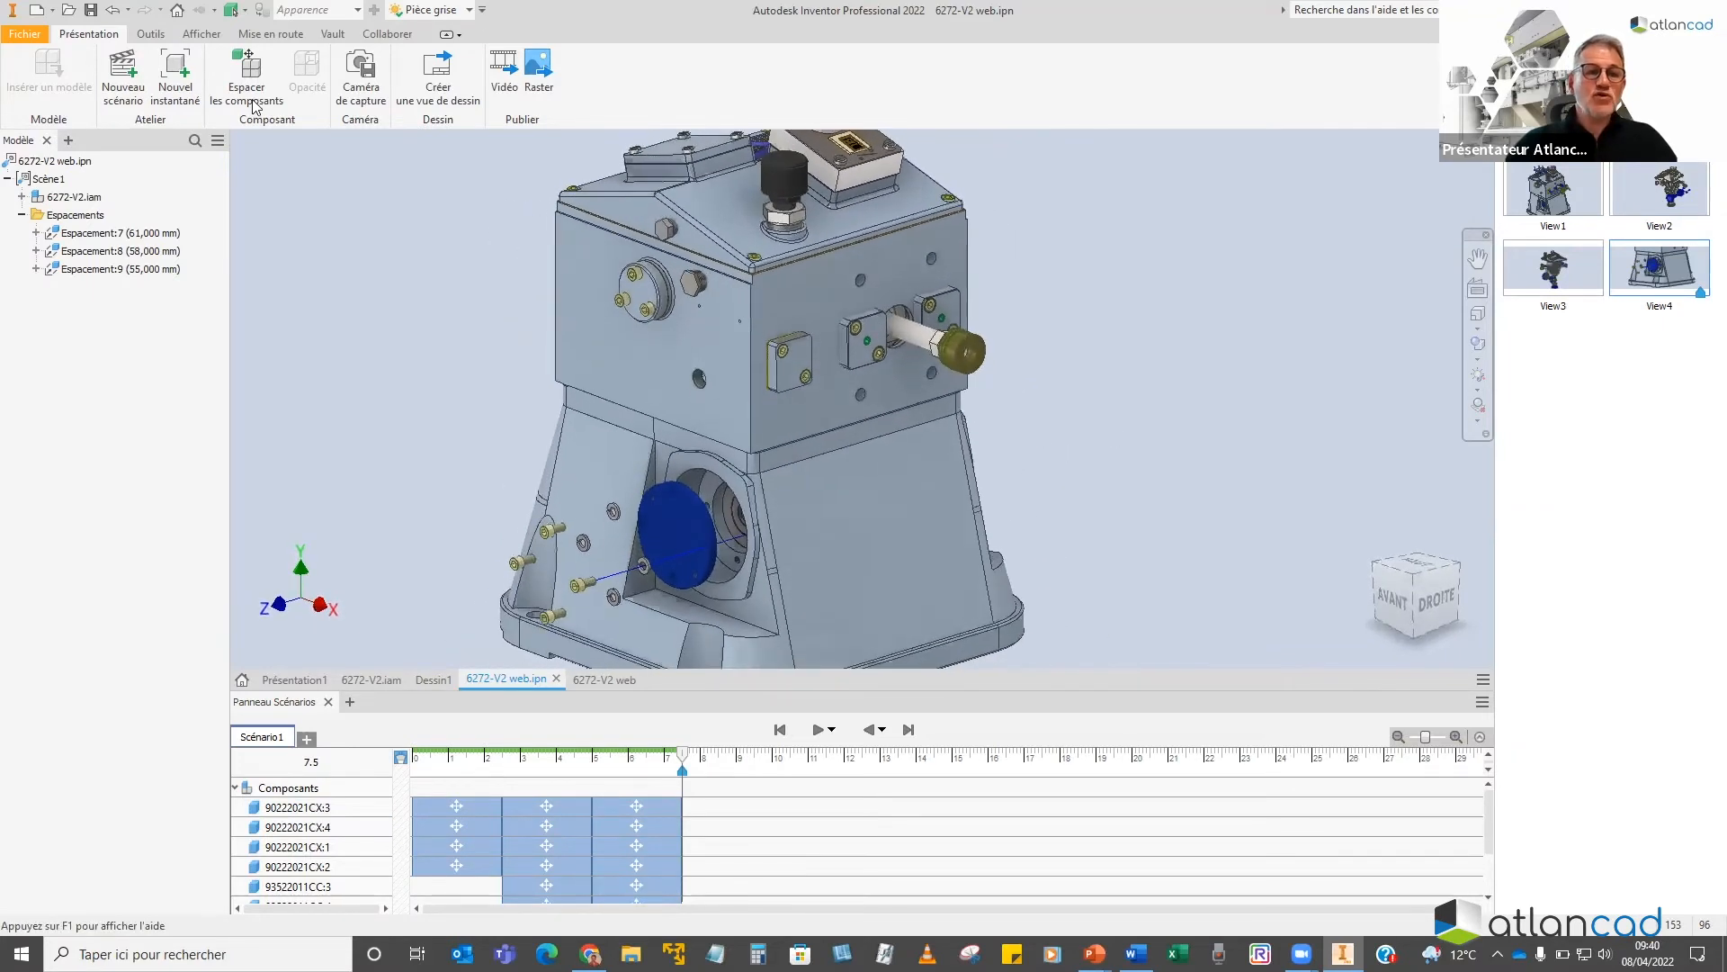
# Select the flat cover plate on top of the housing with its four screws and move them 42 mm upward
pyautogui.click(259, 75)
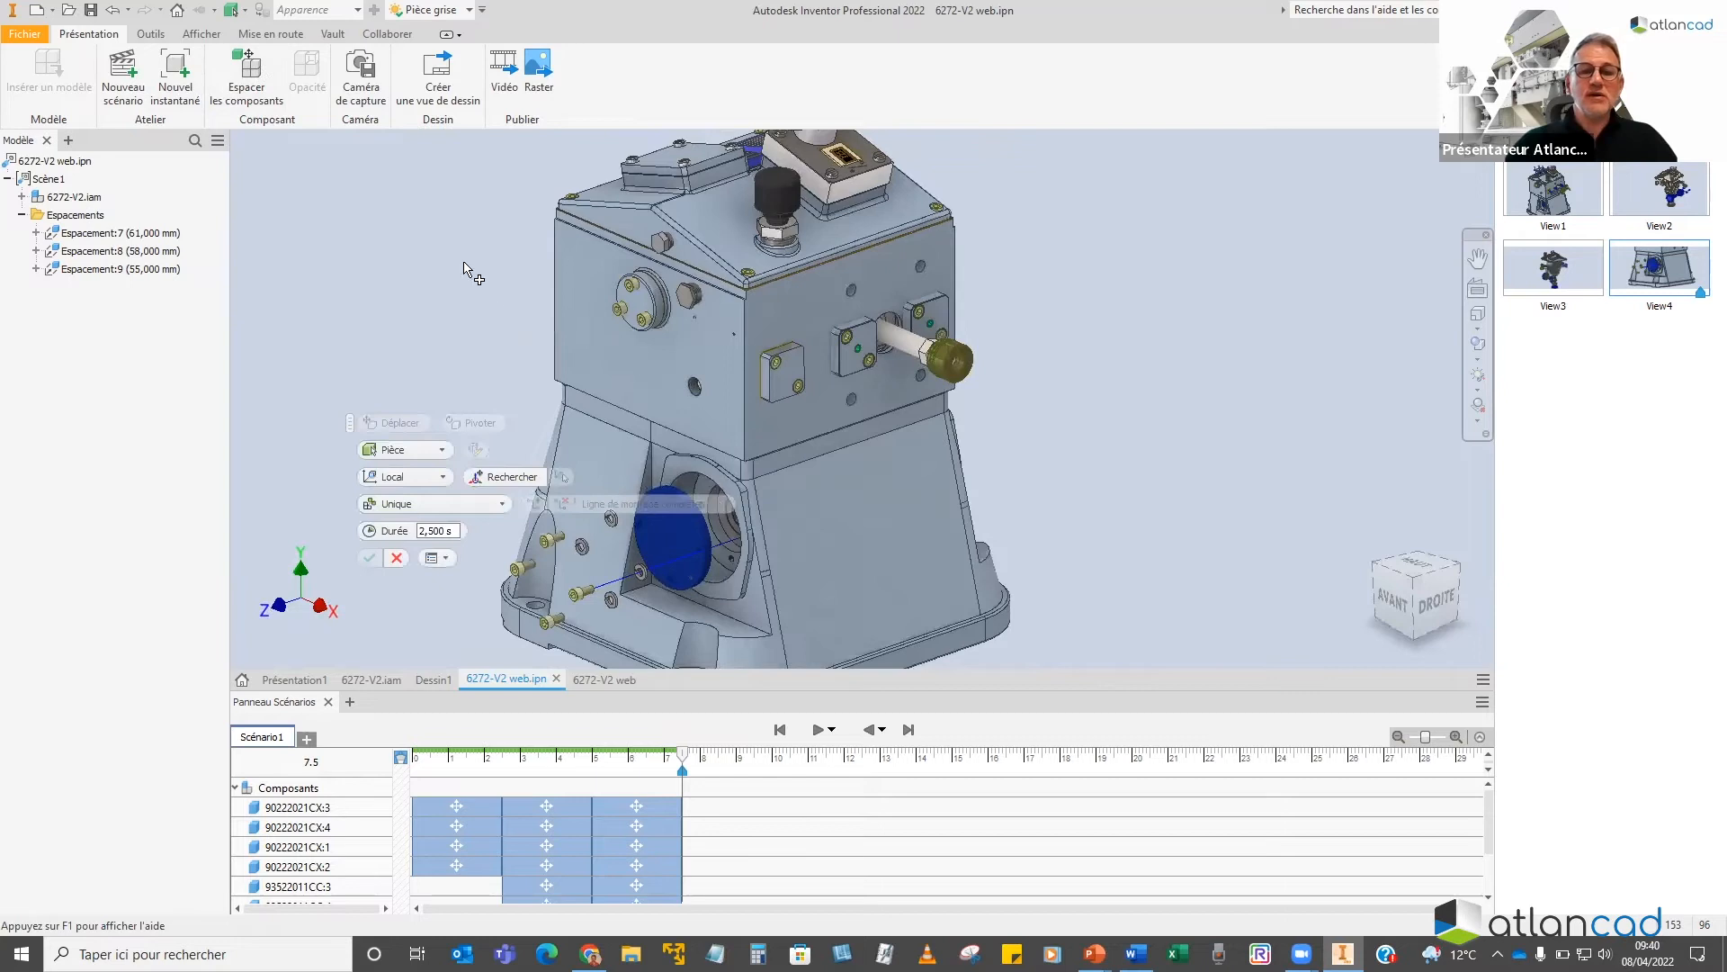
pyautogui.scroll(5, 633, 300)
pyautogui.scroll(5, 639, 298)
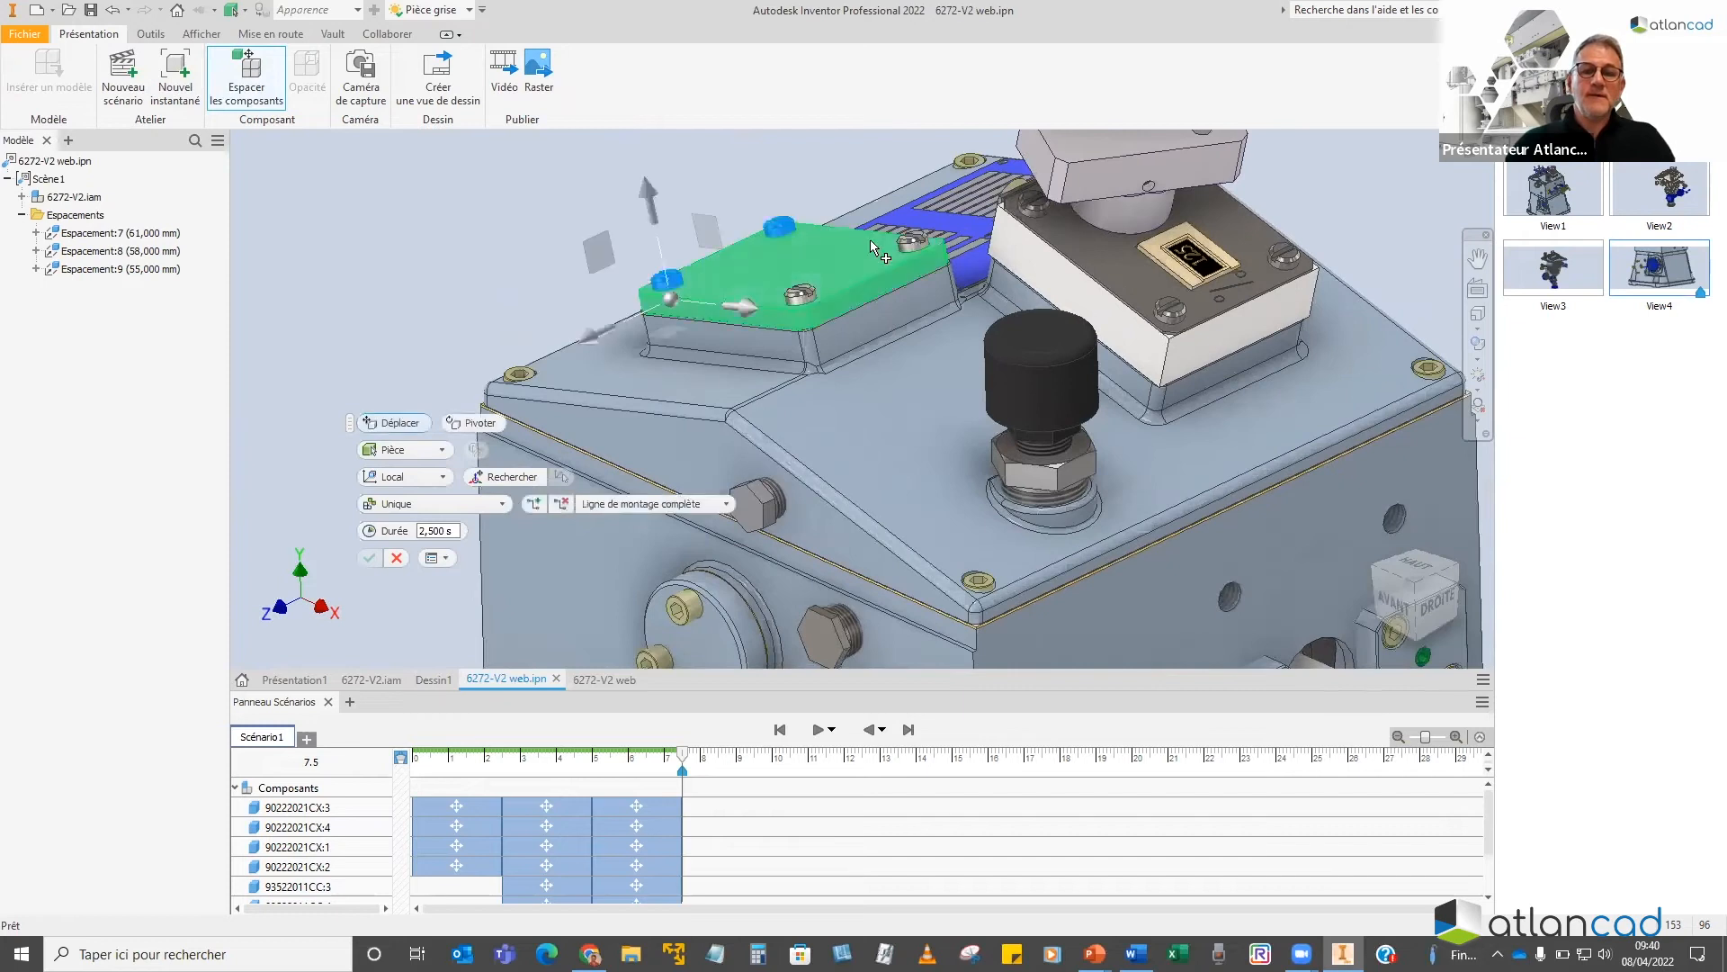
pyautogui.click(839, 287)
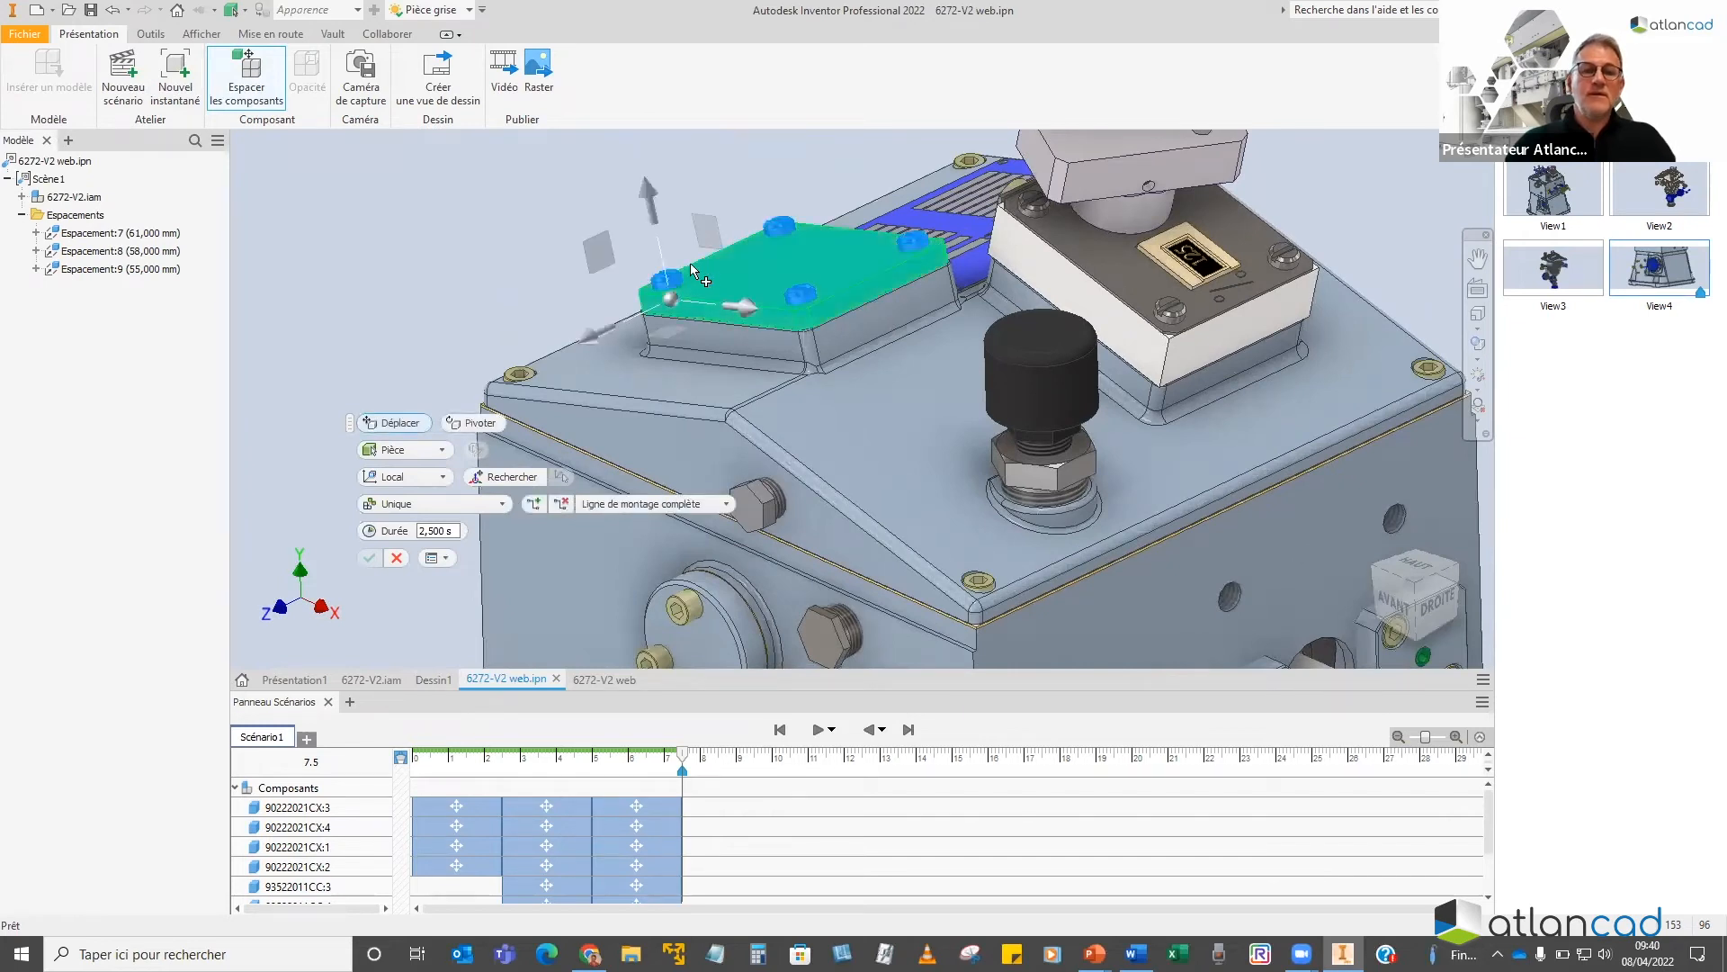
pyautogui.scroll(-5, 689, 263)
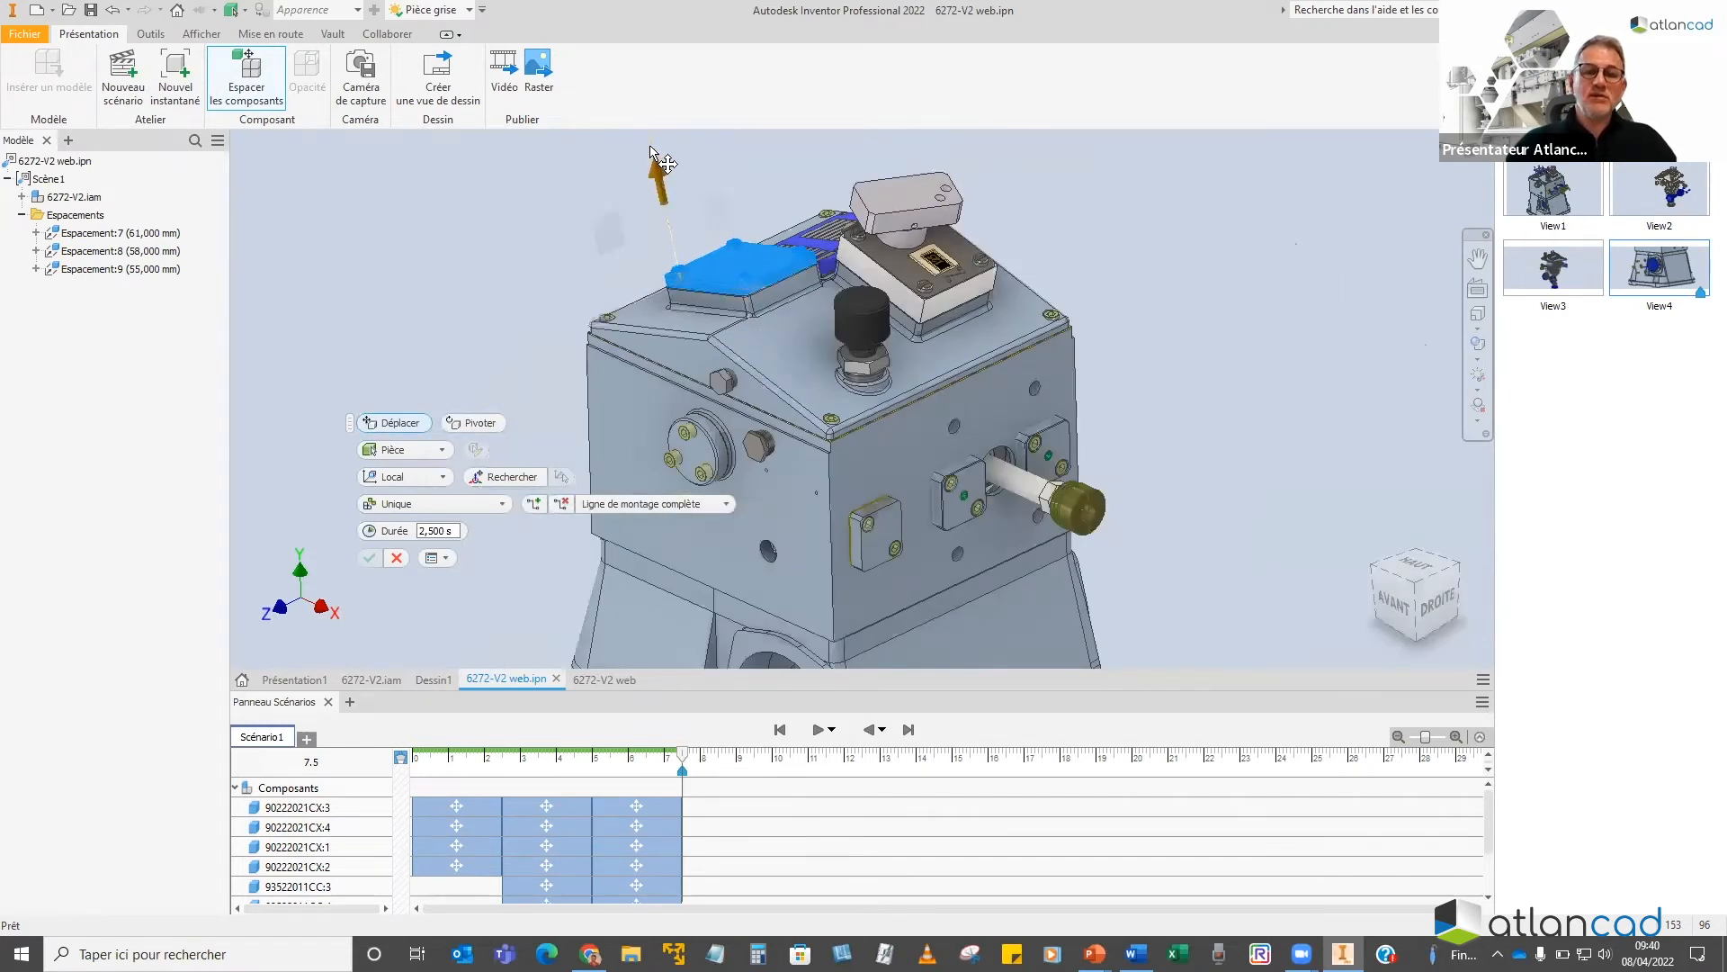
pyautogui.moveTo(654, 153); pyautogui.dragTo(646, 128)
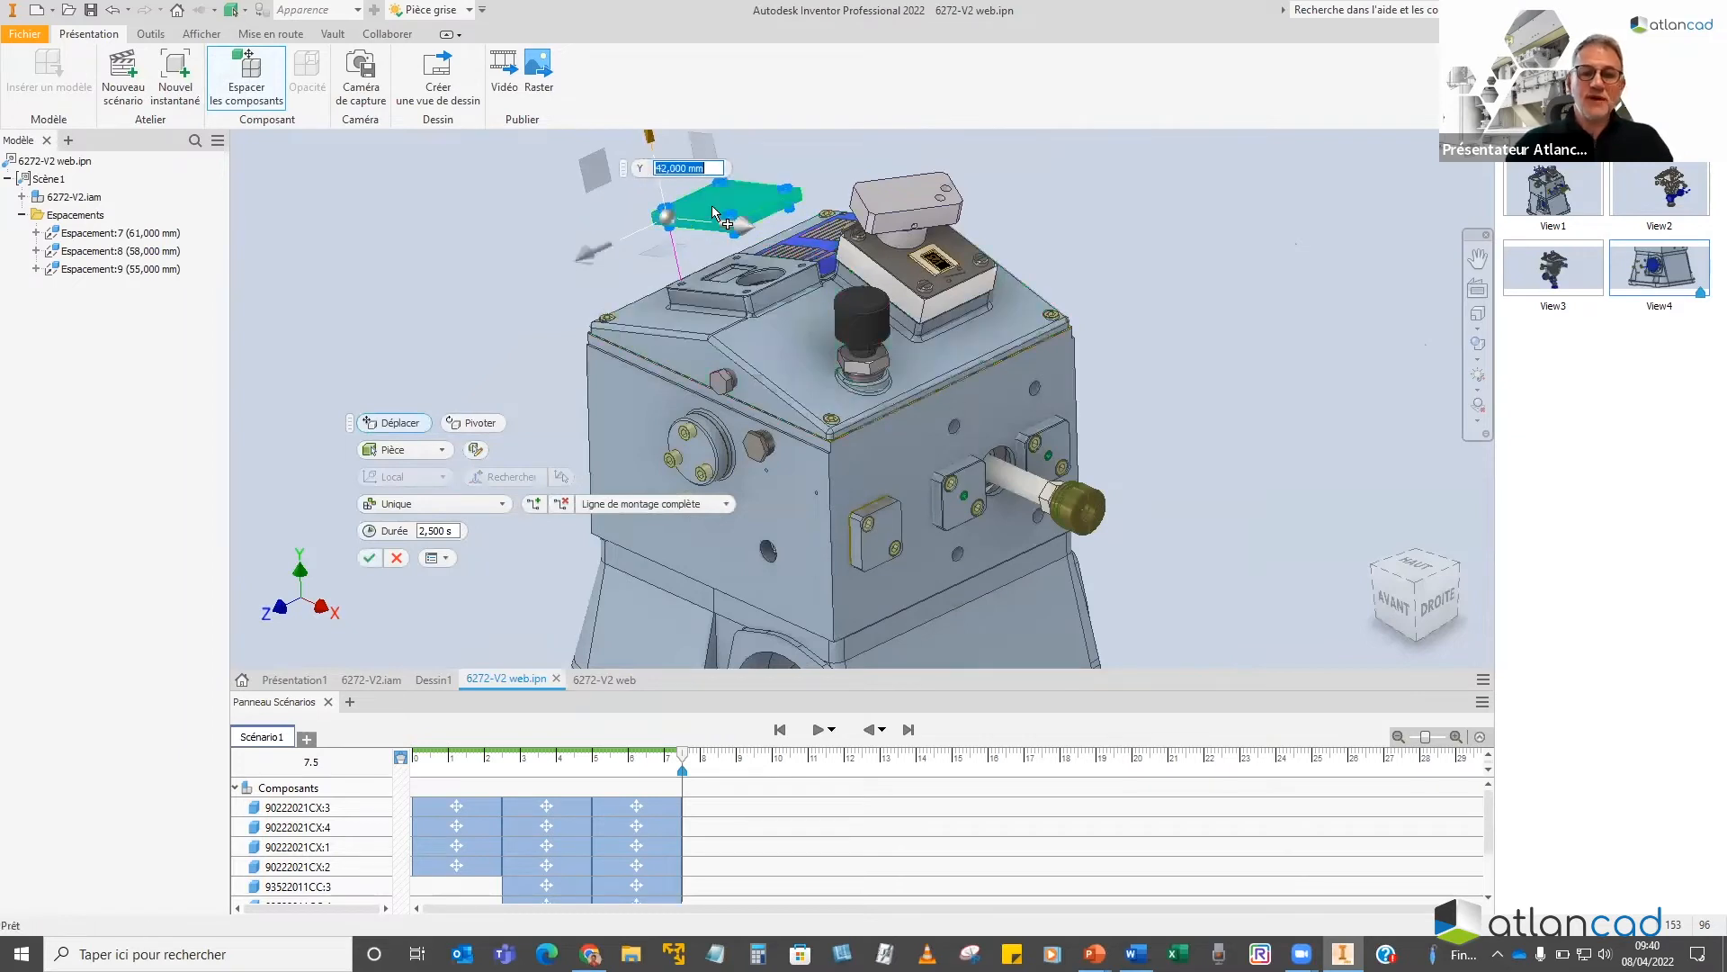
# Raise only the top cover plate's four screws another 41.5 mm, validate the spacings and capture a new snapshot
pyautogui.moveTo(601, 266); pyautogui.dragTo(669, 533, button='middle')
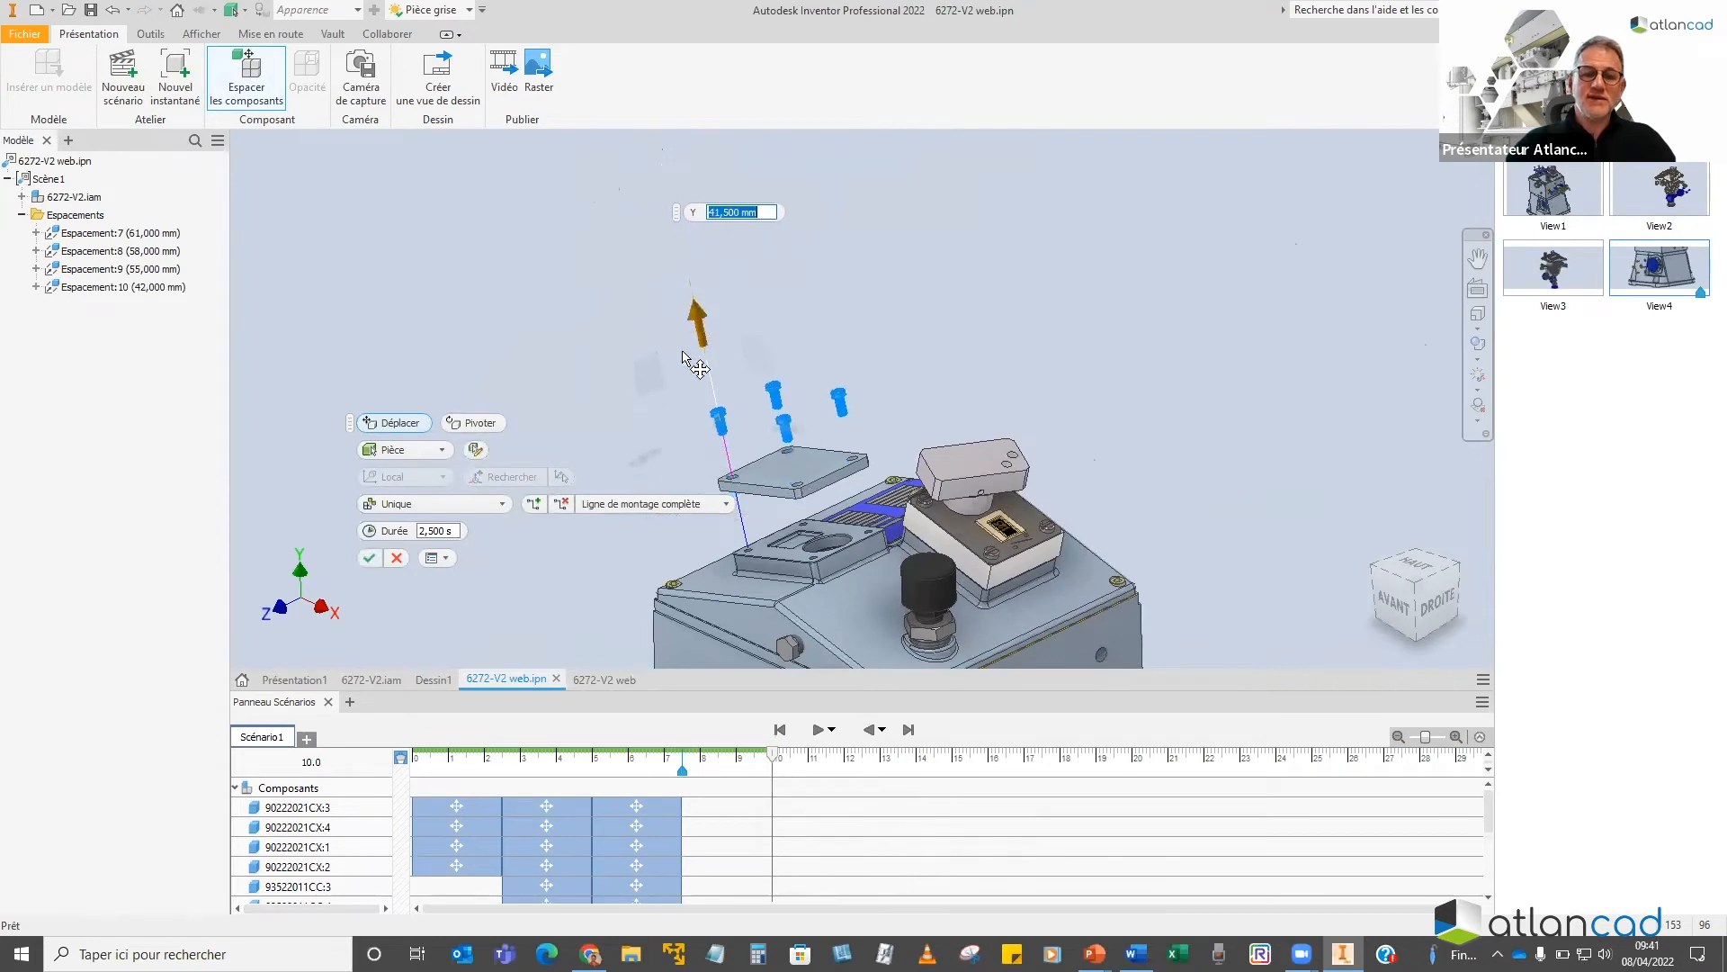
pyautogui.click(371, 558)
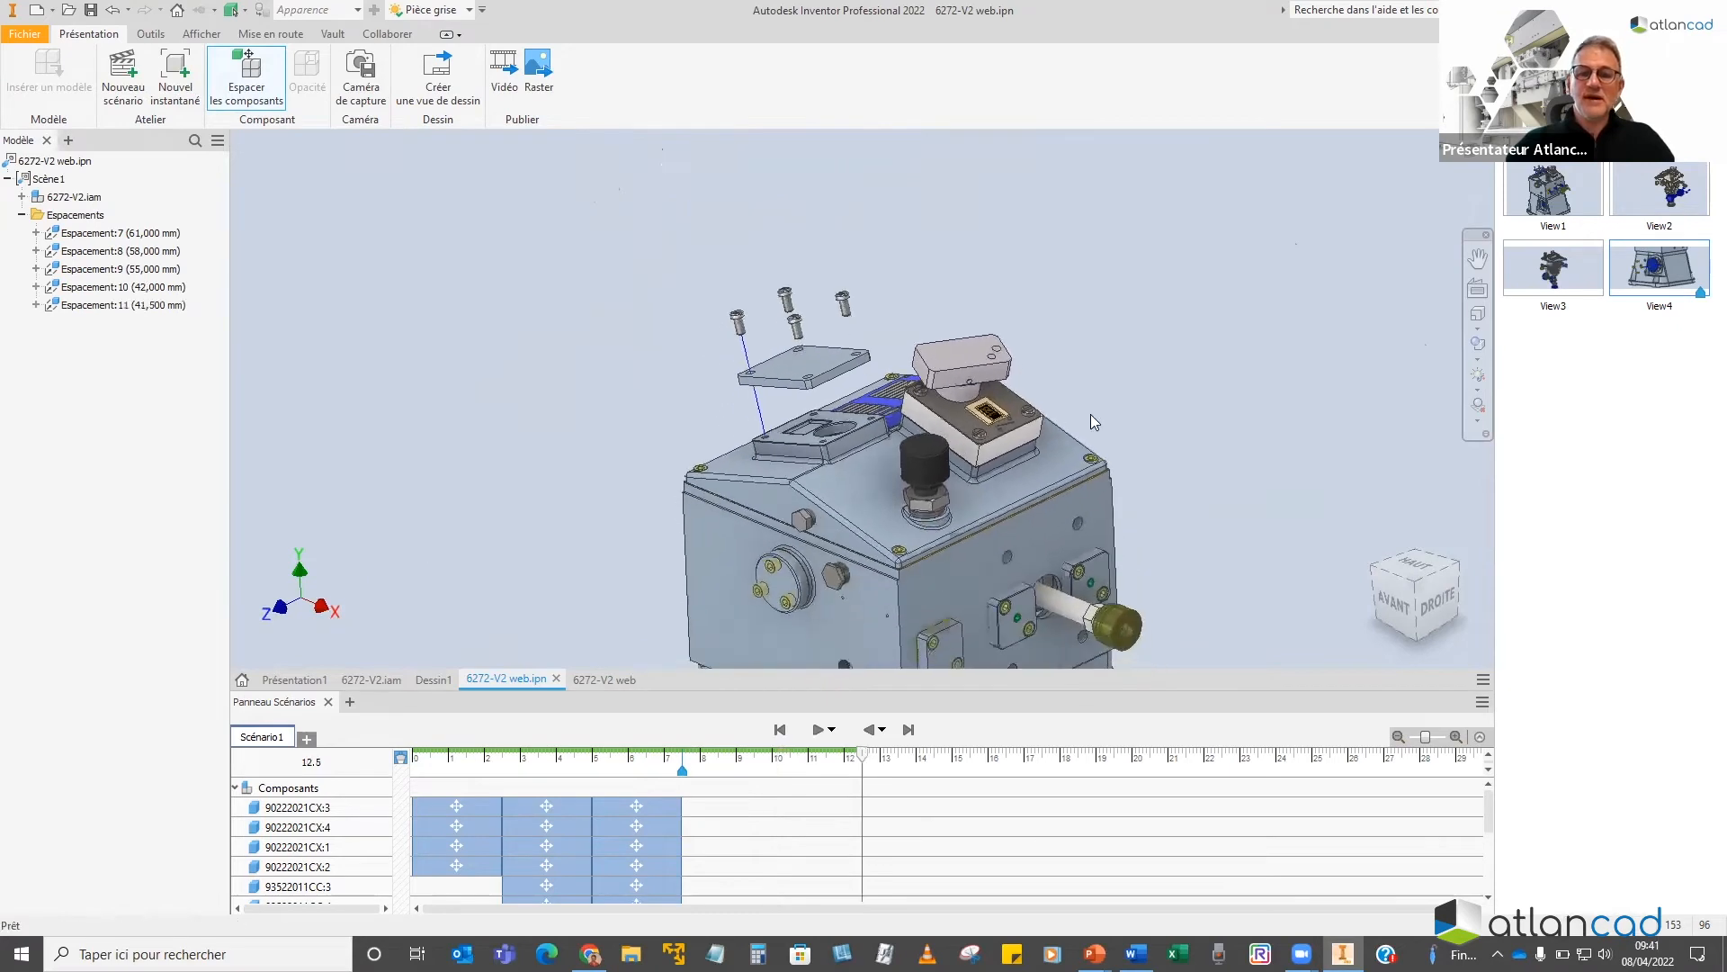
pyautogui.click(179, 74)
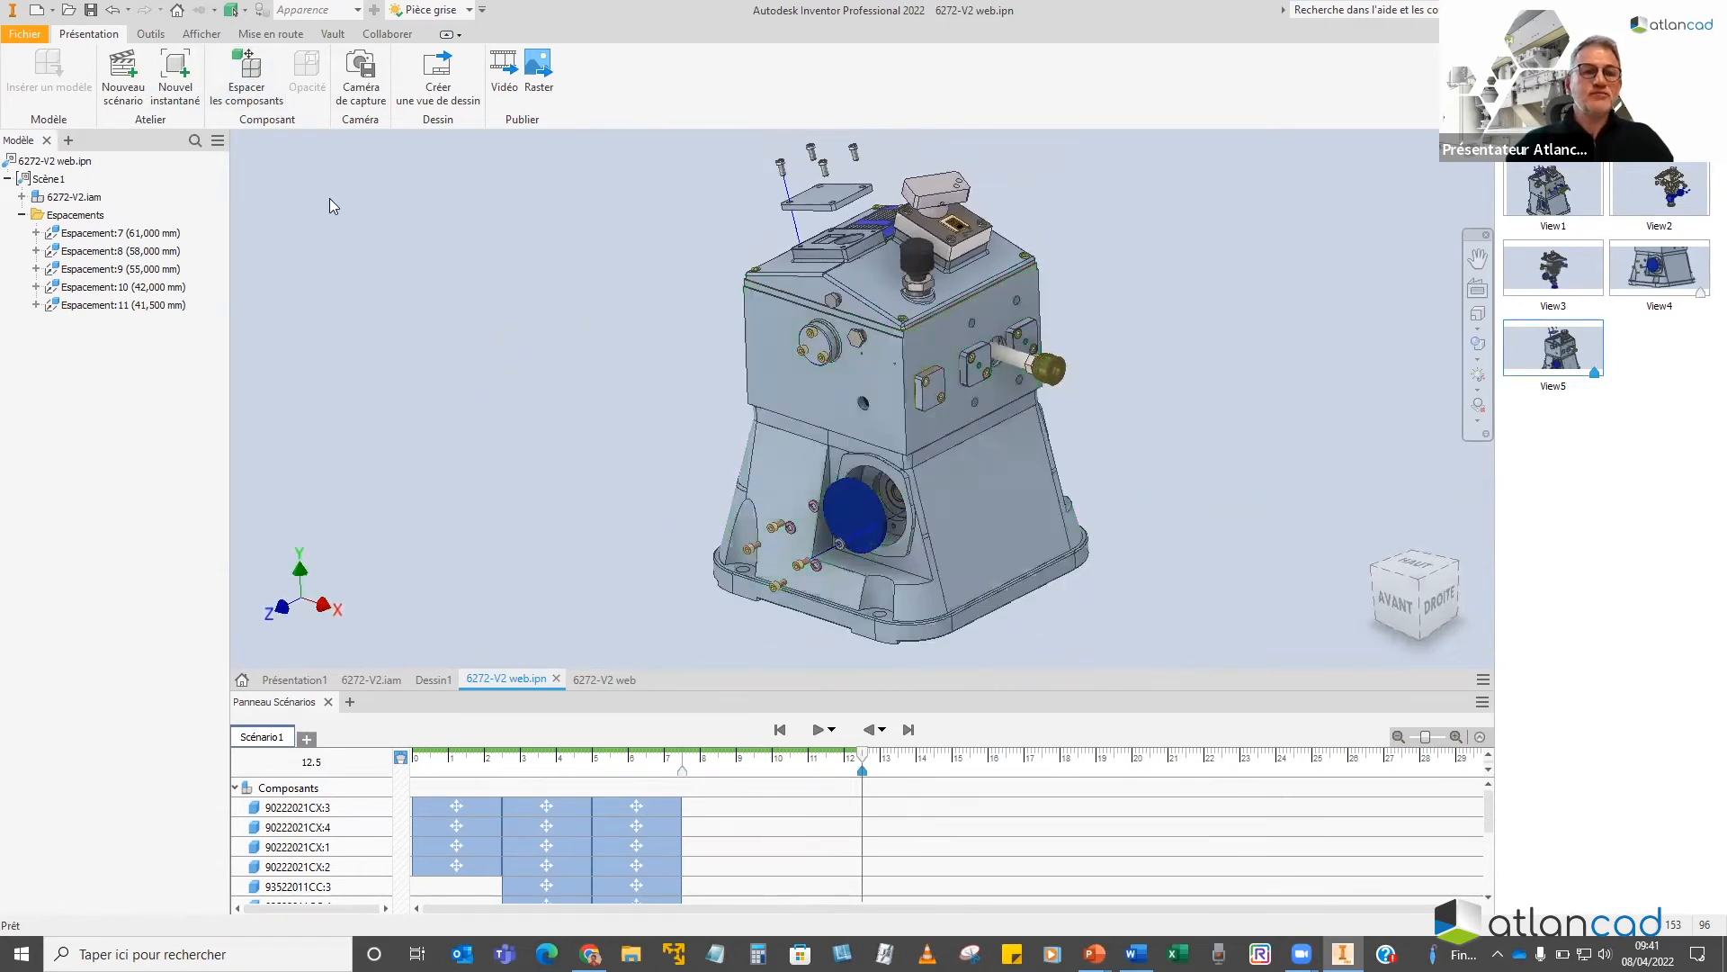
# Hide the housing and base around the worm shaft to expose the internal mechanism
pyautogui.click(1018, 543)
pyautogui.rightClick(1019, 541)
pyautogui.click(1071, 566)
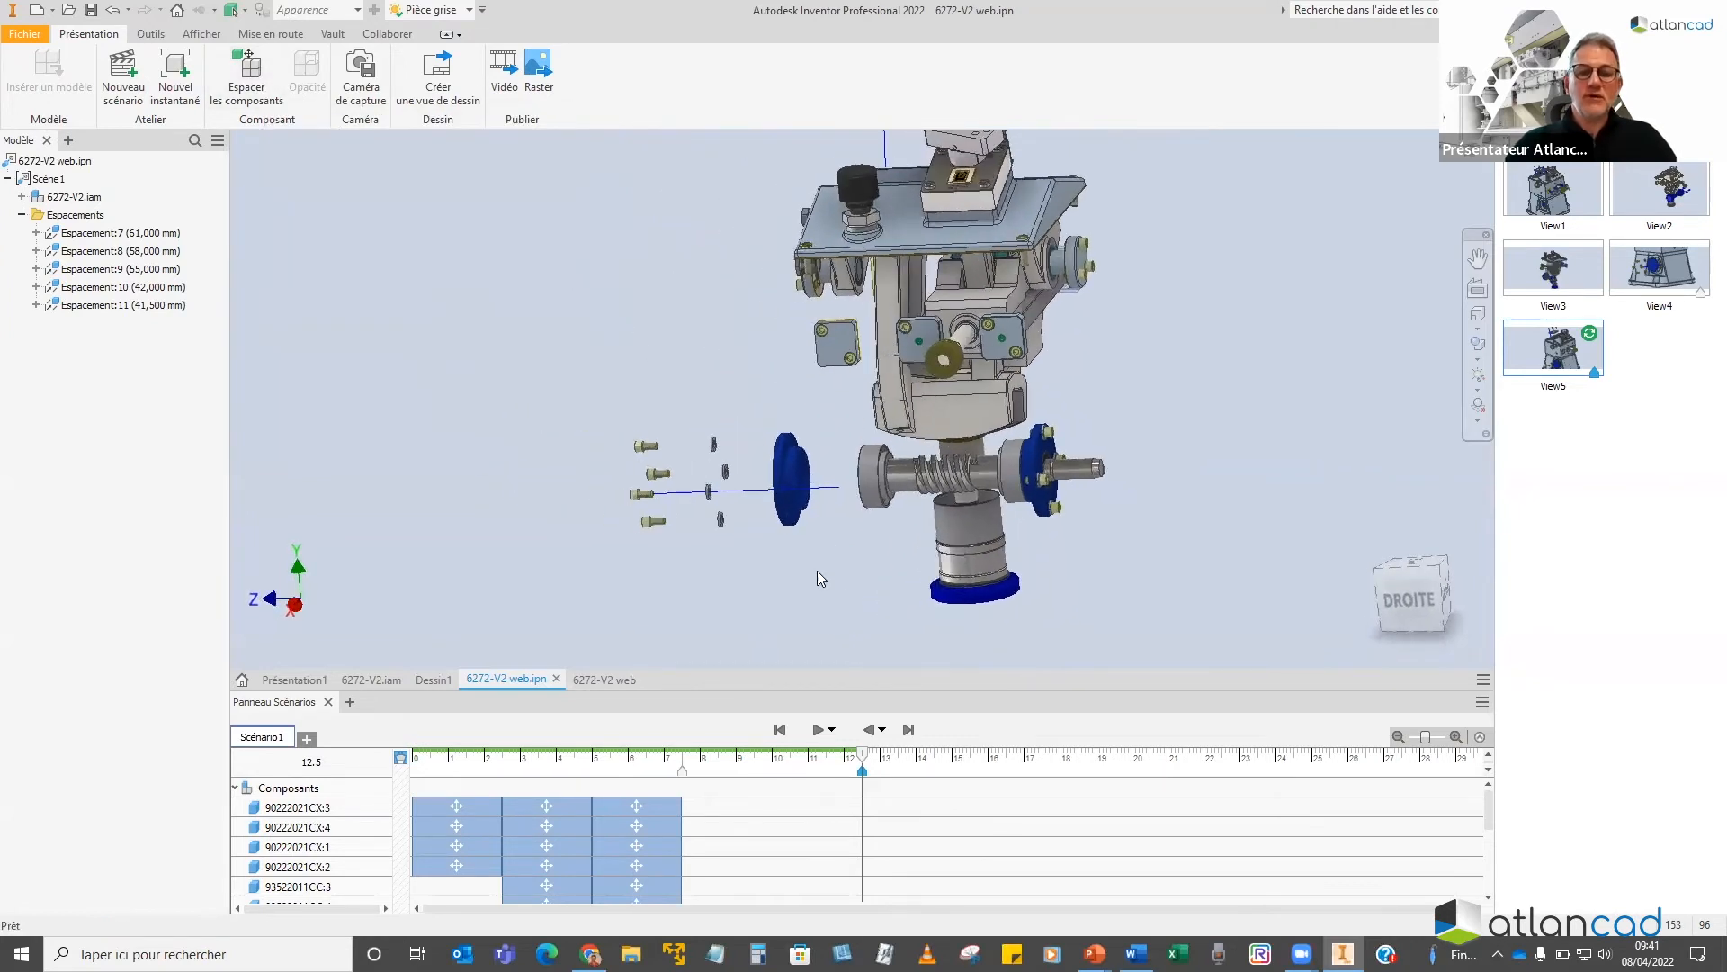
pyautogui.moveTo(826, 587); pyautogui.dragTo(509, 413)
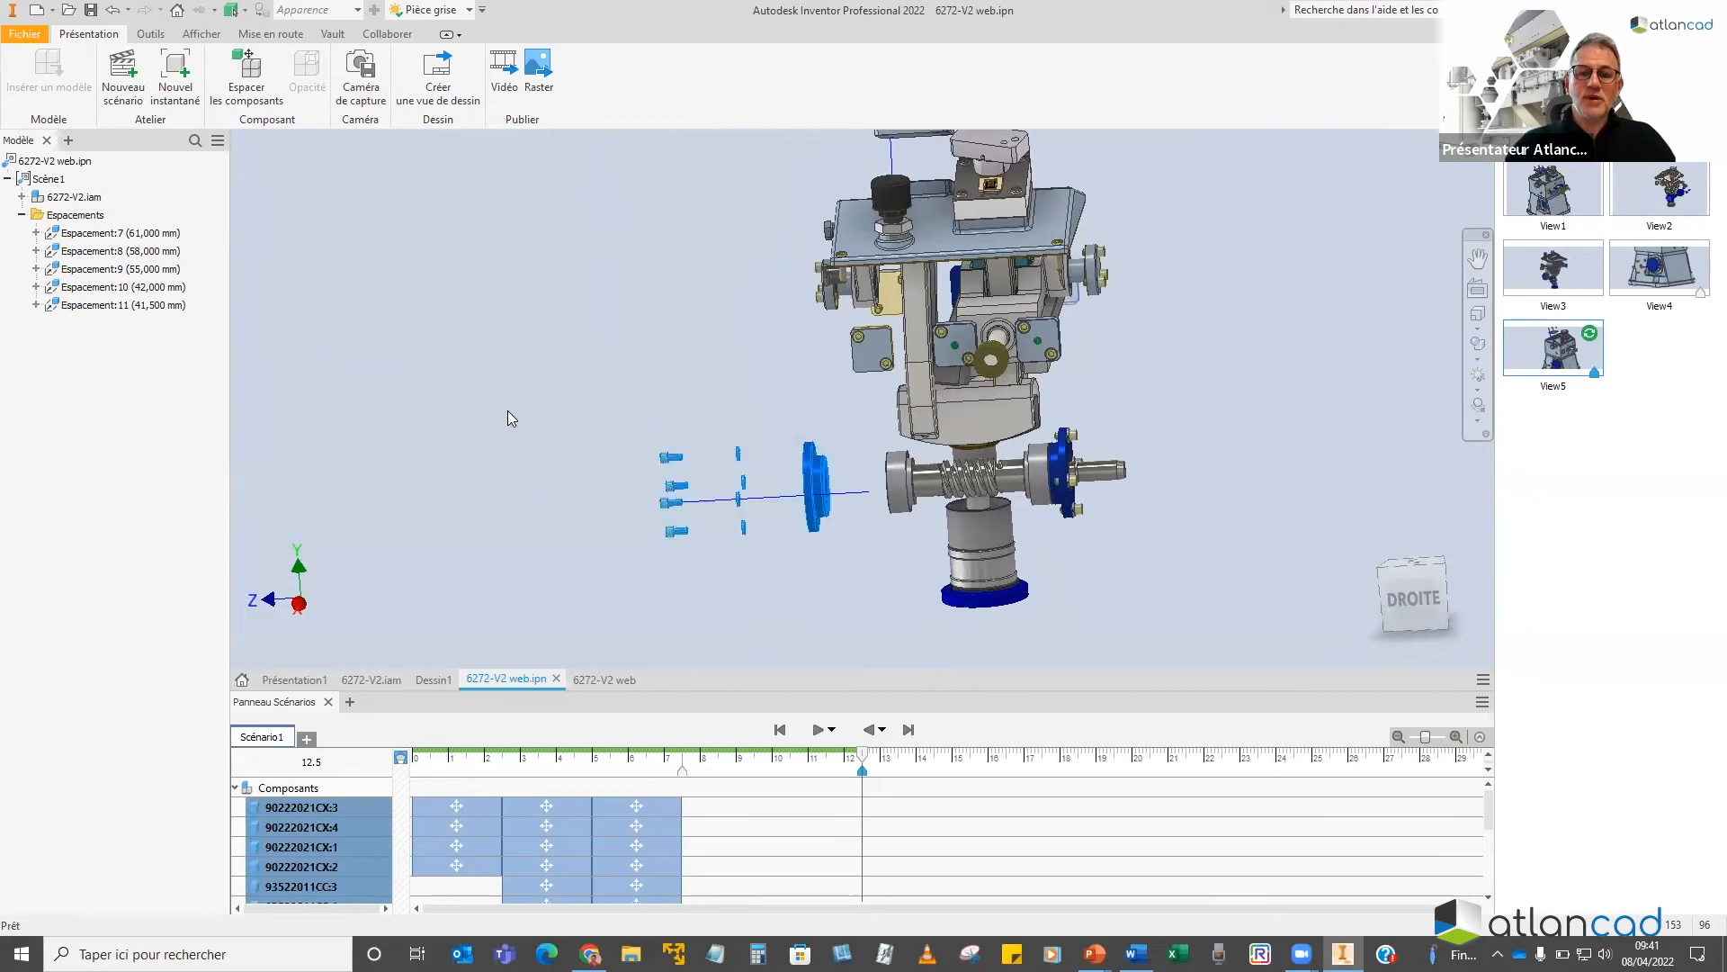
pyautogui.click(769, 525)
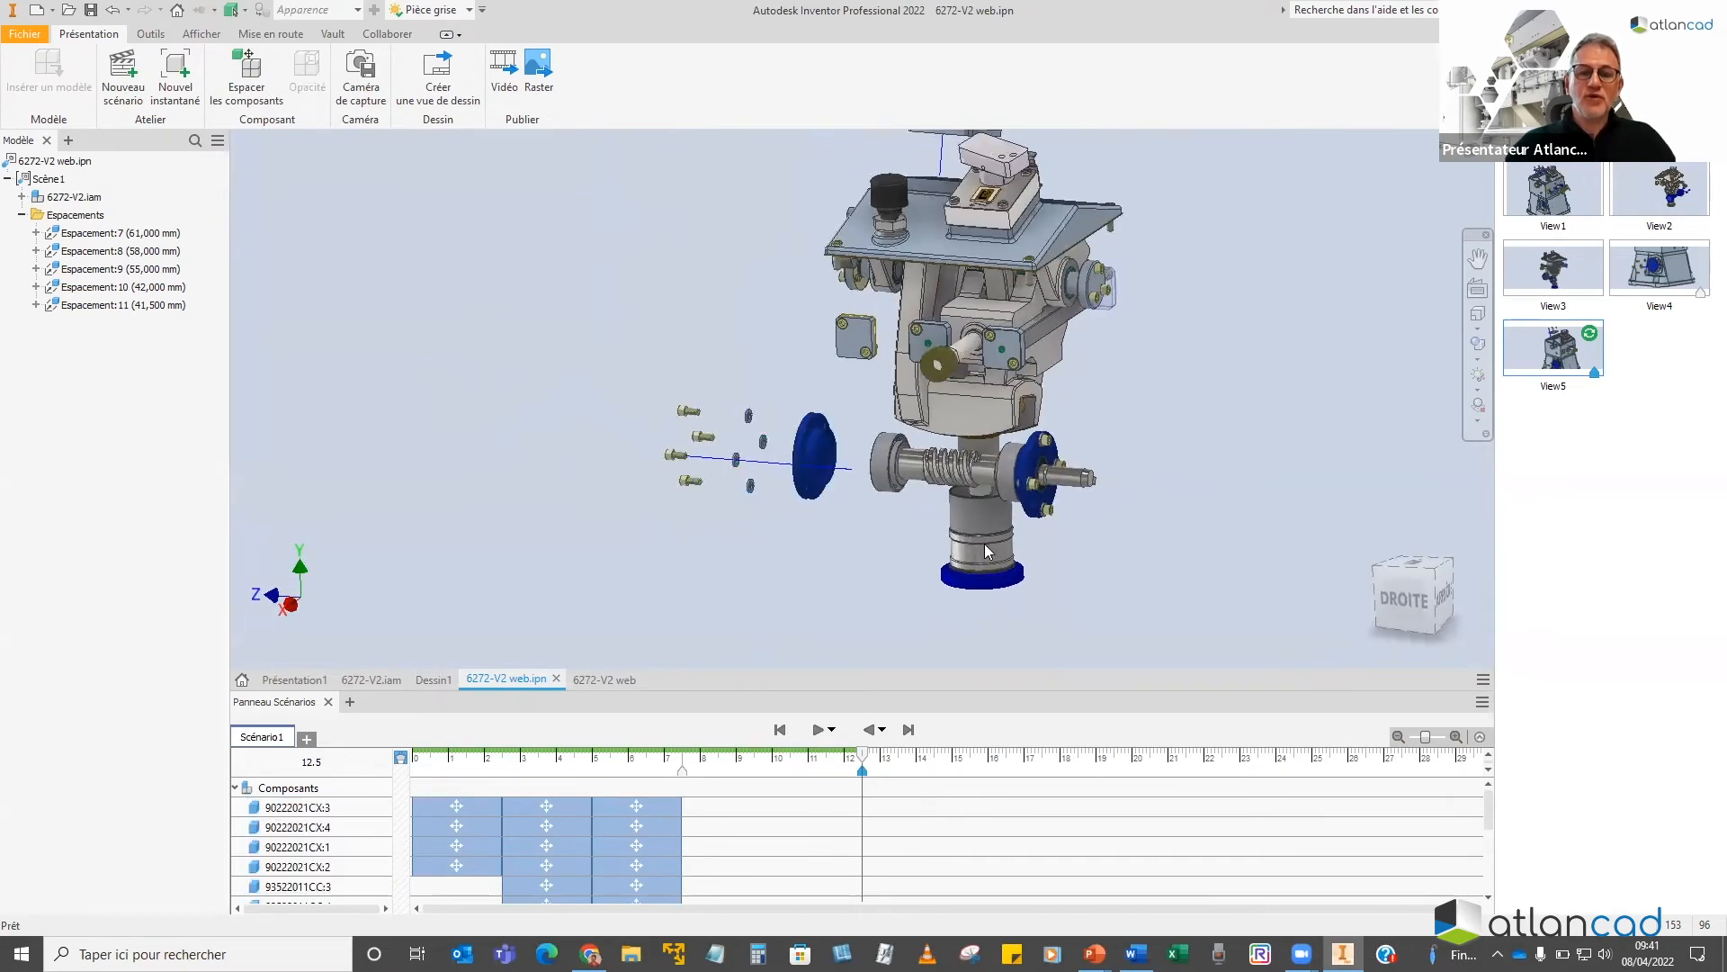
# Move the four screws of the blue flange at the shaft's output end 66.5 mm outward and capture a new snapshot
pyautogui.click(249, 76)
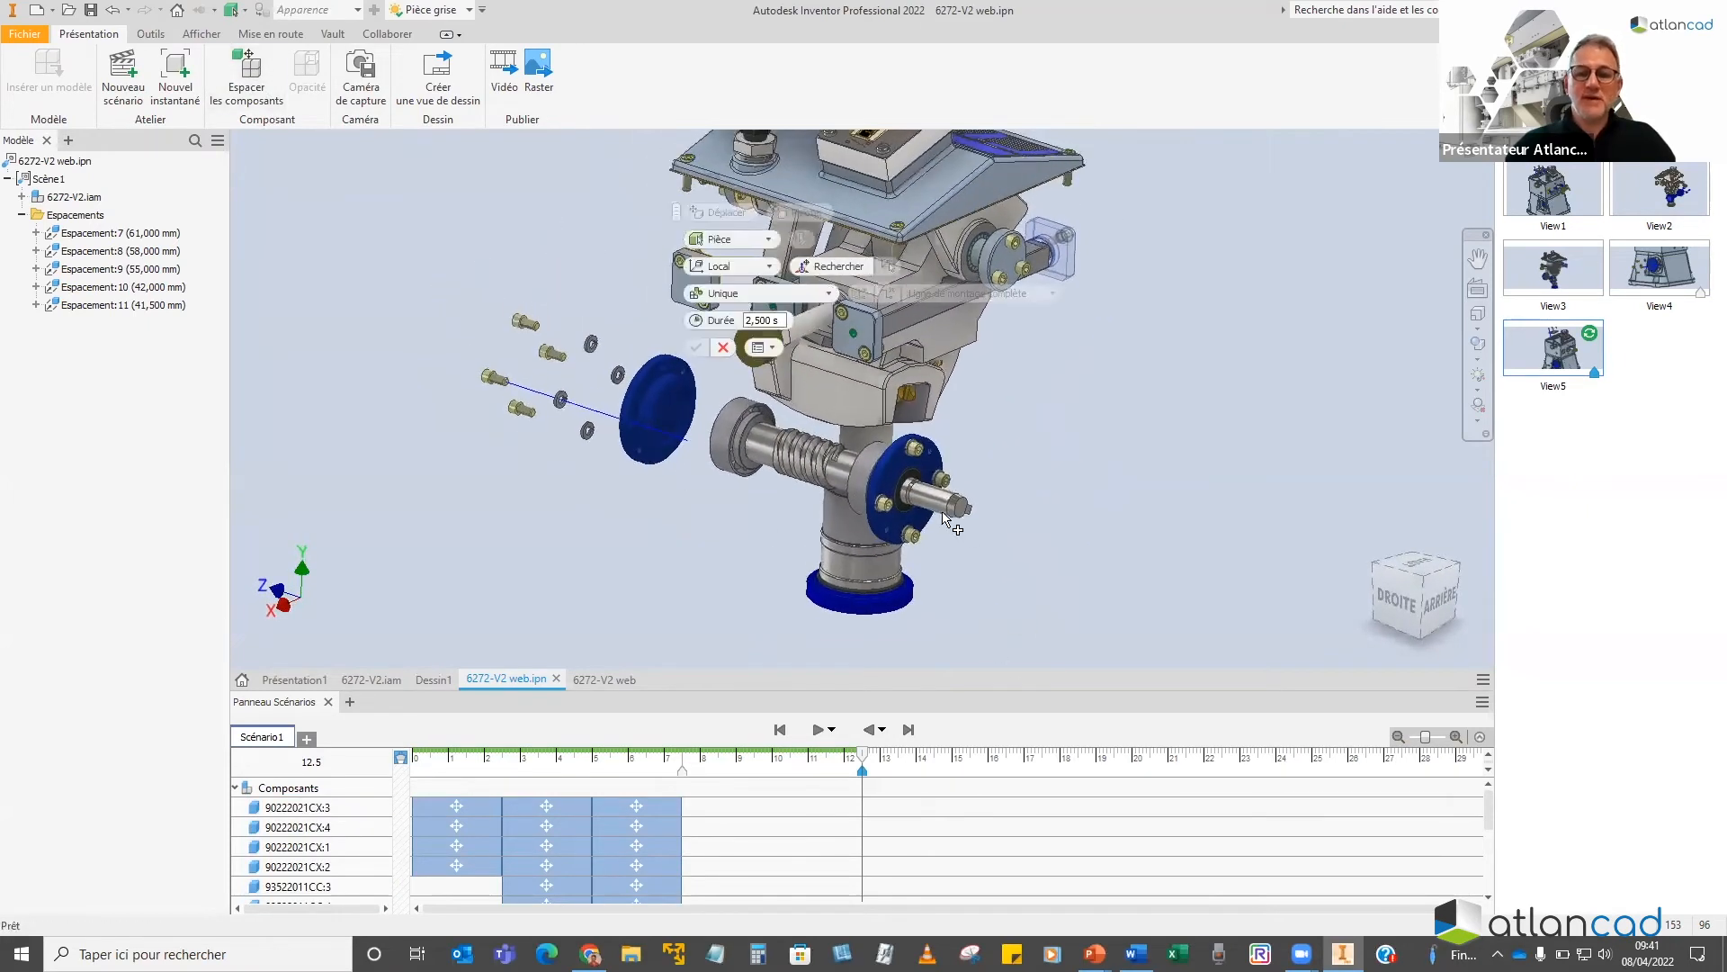
pyautogui.scroll(5, 948, 511)
pyautogui.click(943, 441)
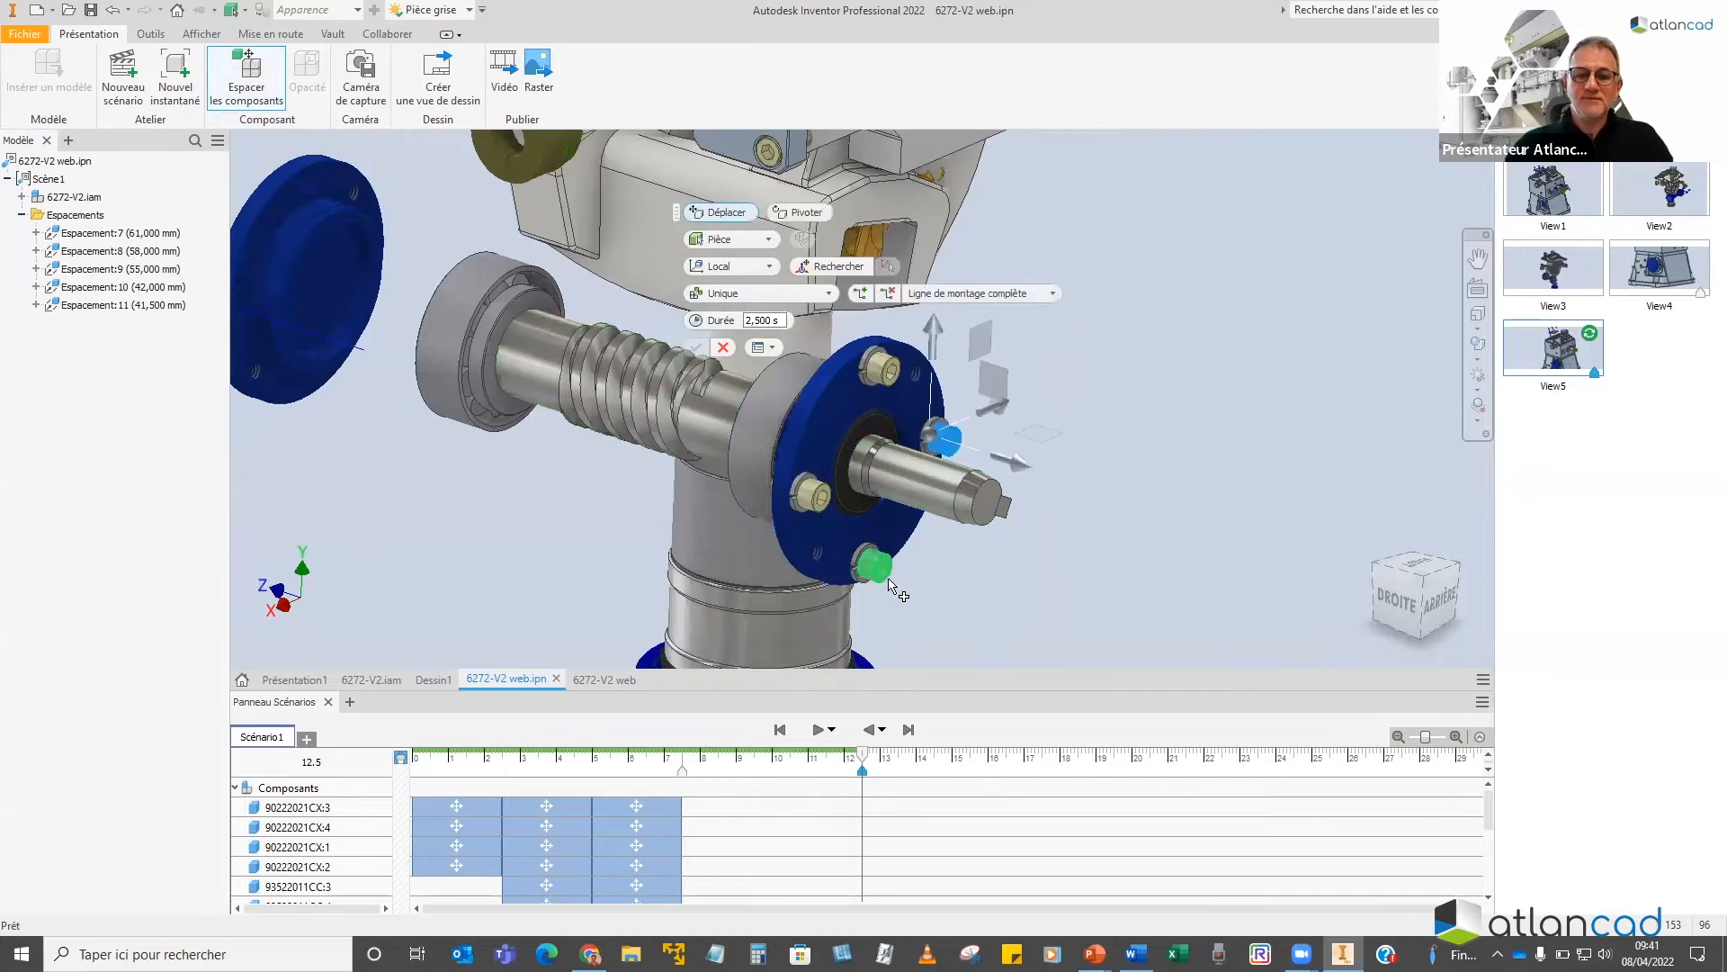
pyautogui.keyDown('ctrl'); pyautogui.click(817, 497); pyautogui.keyUp('ctrl')
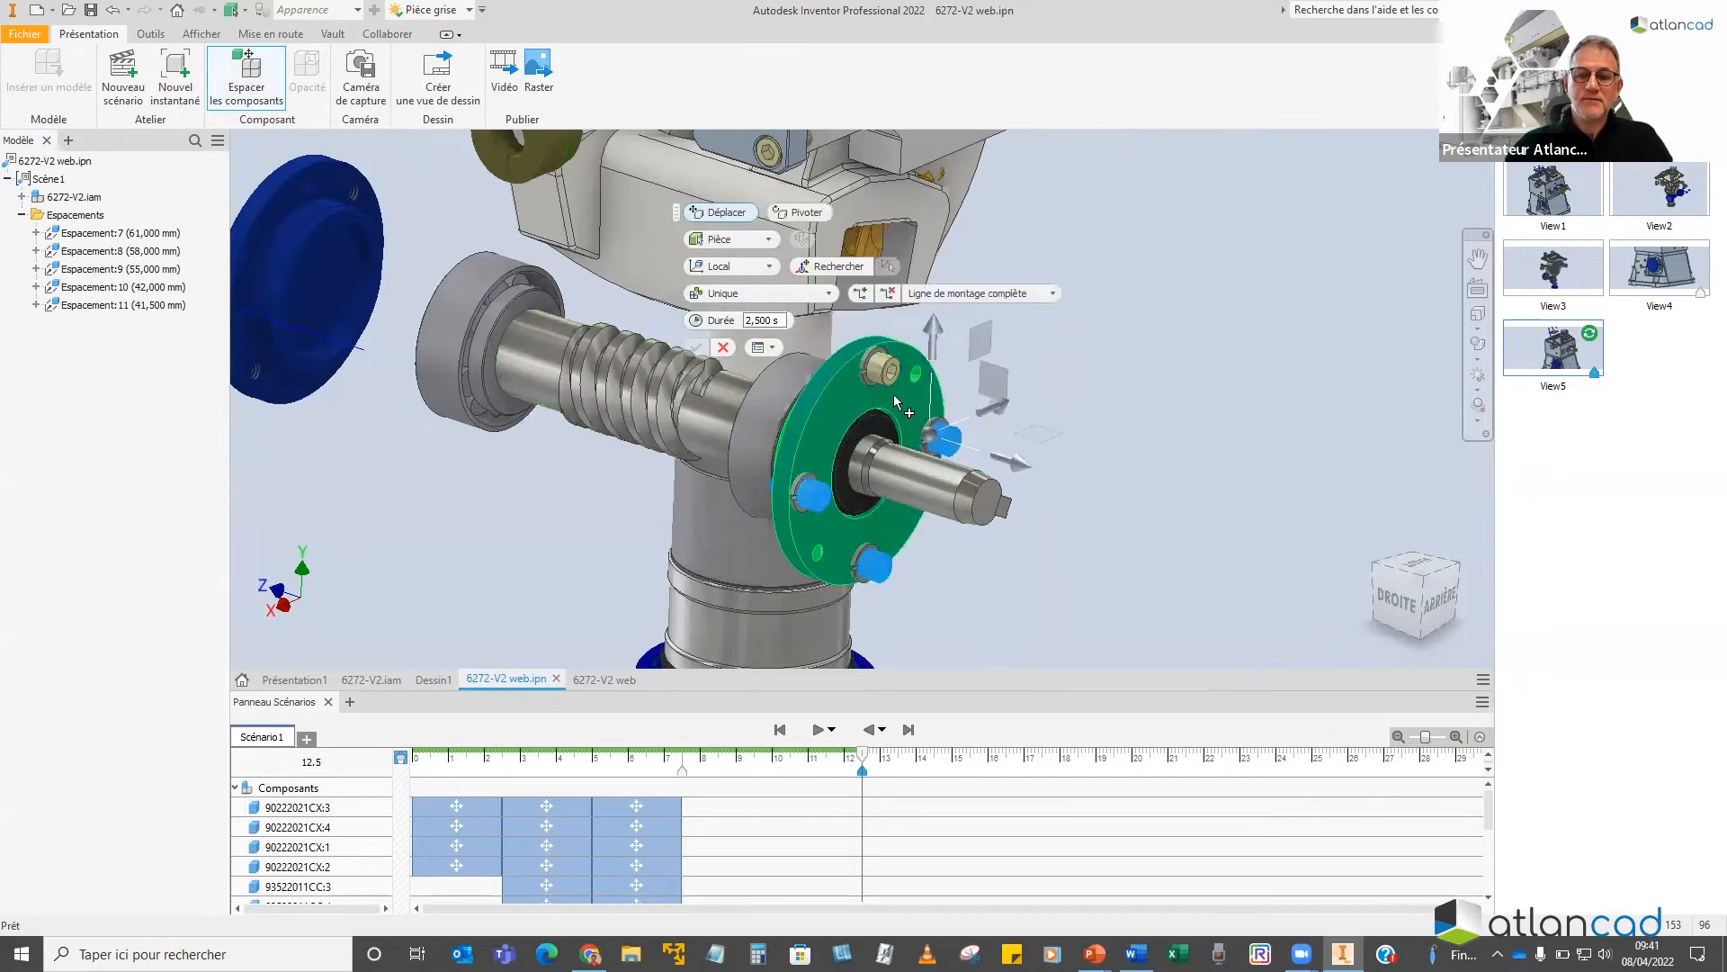
pyautogui.moveTo(1015, 467); pyautogui.dragTo(1171, 534)
pyautogui.moveTo(1080, 523); pyautogui.dragTo(1048, 450, button='middle')
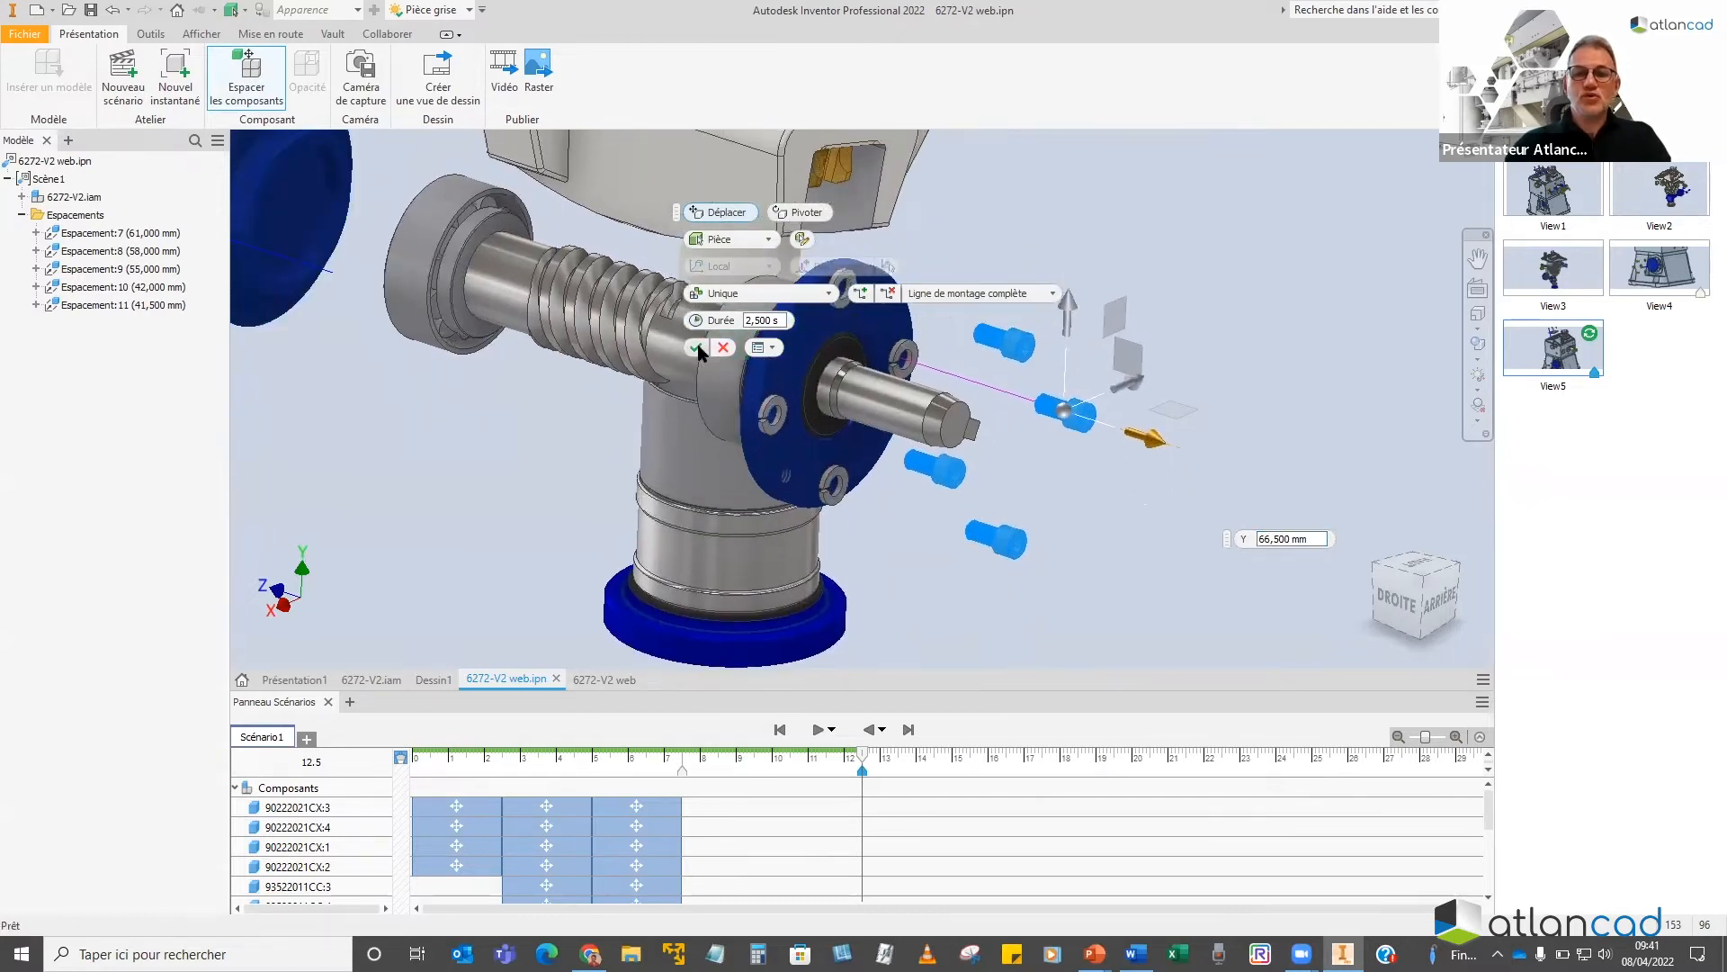
pyautogui.click(176, 76)
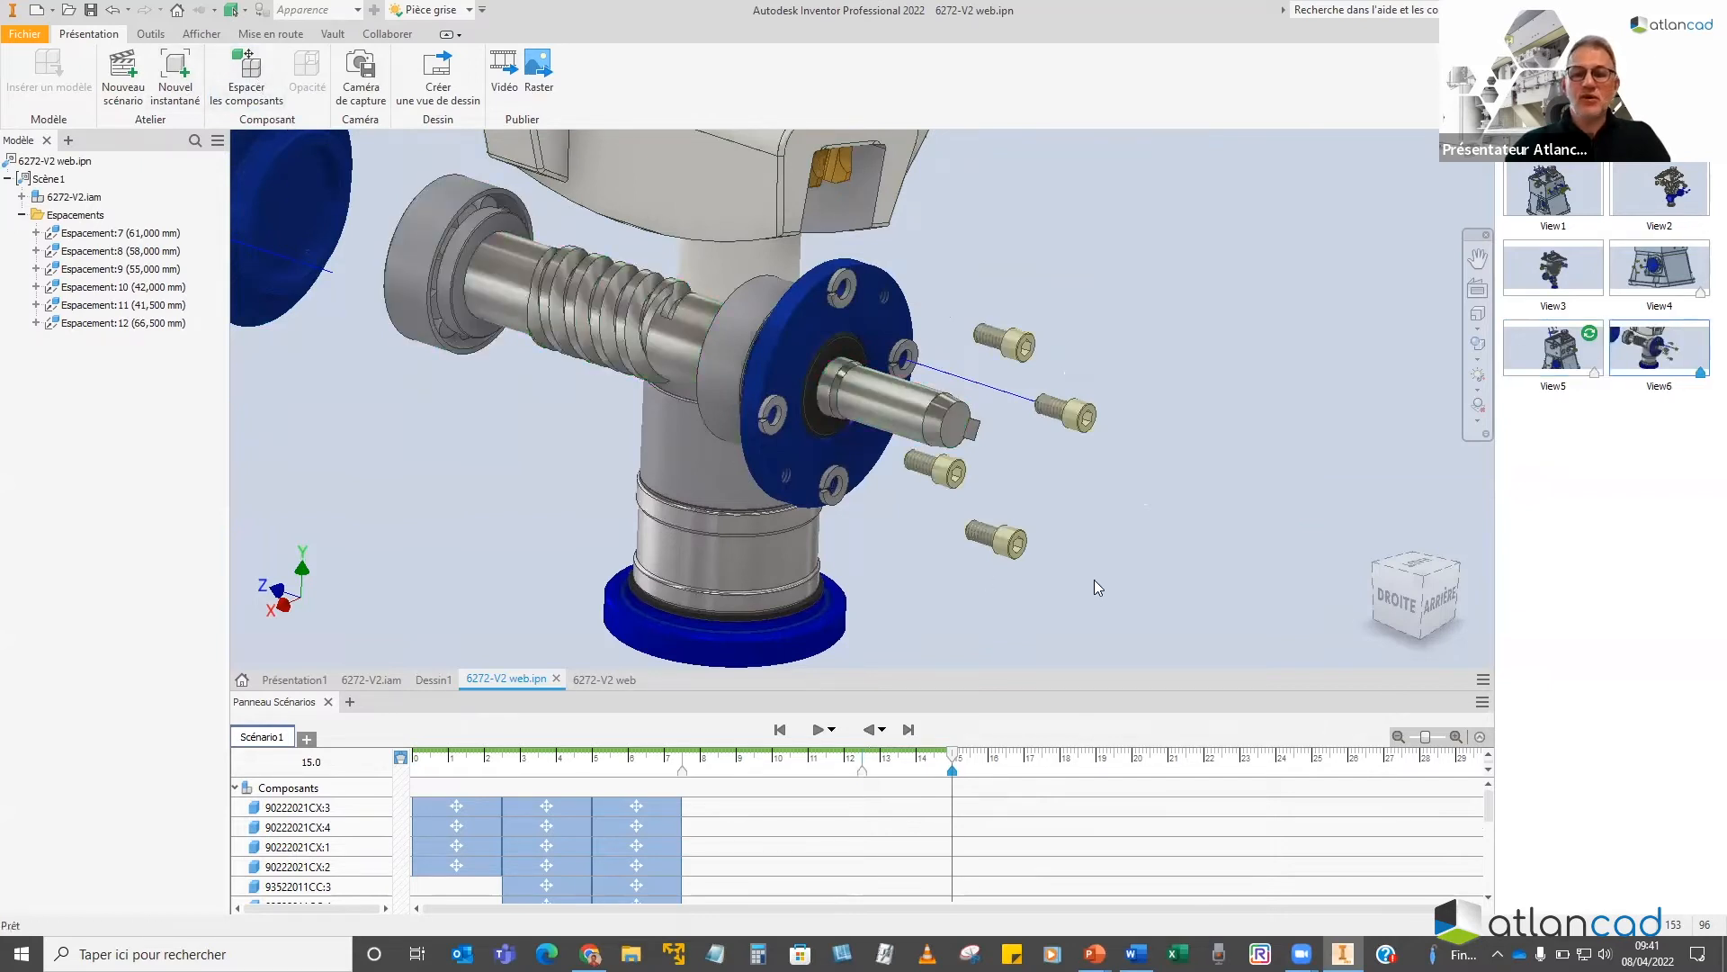
# Select the four extracted screws of the output-end flange and hide them
pyautogui.keyDown('shift'); pyautogui.moveTo(1099, 538); pyautogui.dragTo(1207, 583, button='middle'); pyautogui.keyUp('shift')
pyautogui.moveTo(1206, 466); pyautogui.dragTo(1143, 328)
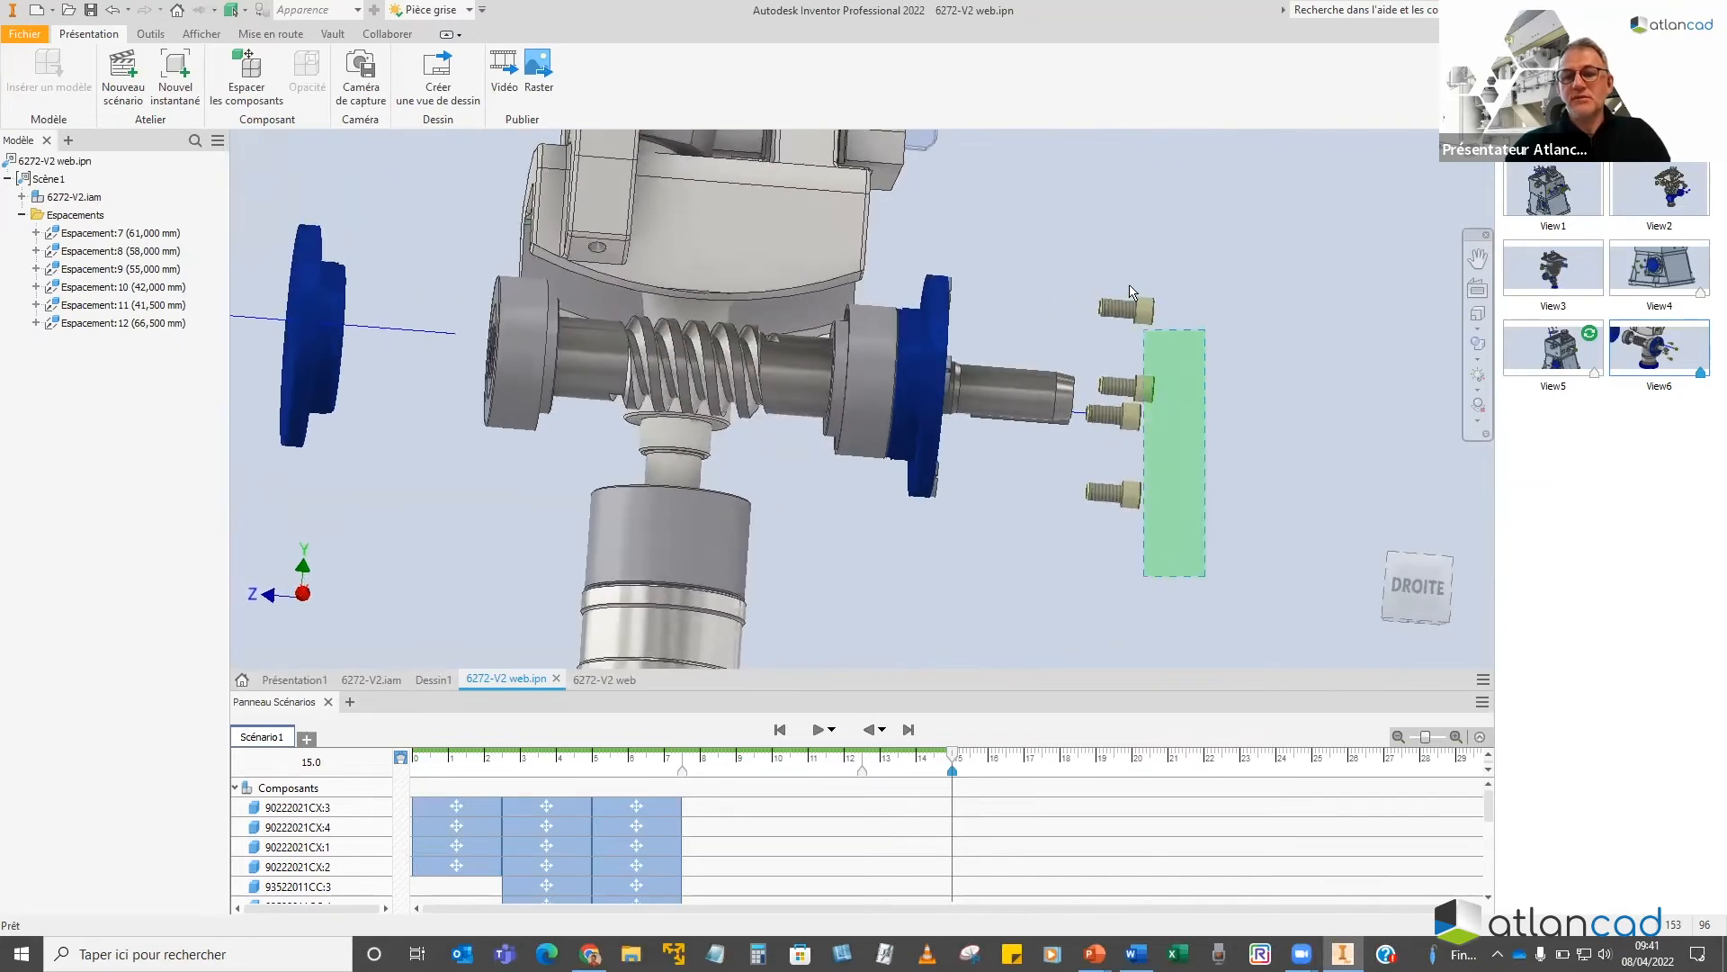
pyautogui.scroll(2, 1184, 284)
pyautogui.rightClick(1184, 284)
pyautogui.press('Escape')
pyautogui.keyDown('shift'); pyautogui.moveTo(1188, 387); pyautogui.dragTo(899, 387, button='middle'); pyautogui.keyUp('shift')
# Select the four washers of the output-end blue flange and move them 63 mm outward as a new spacing
pyautogui.click(270, 63)
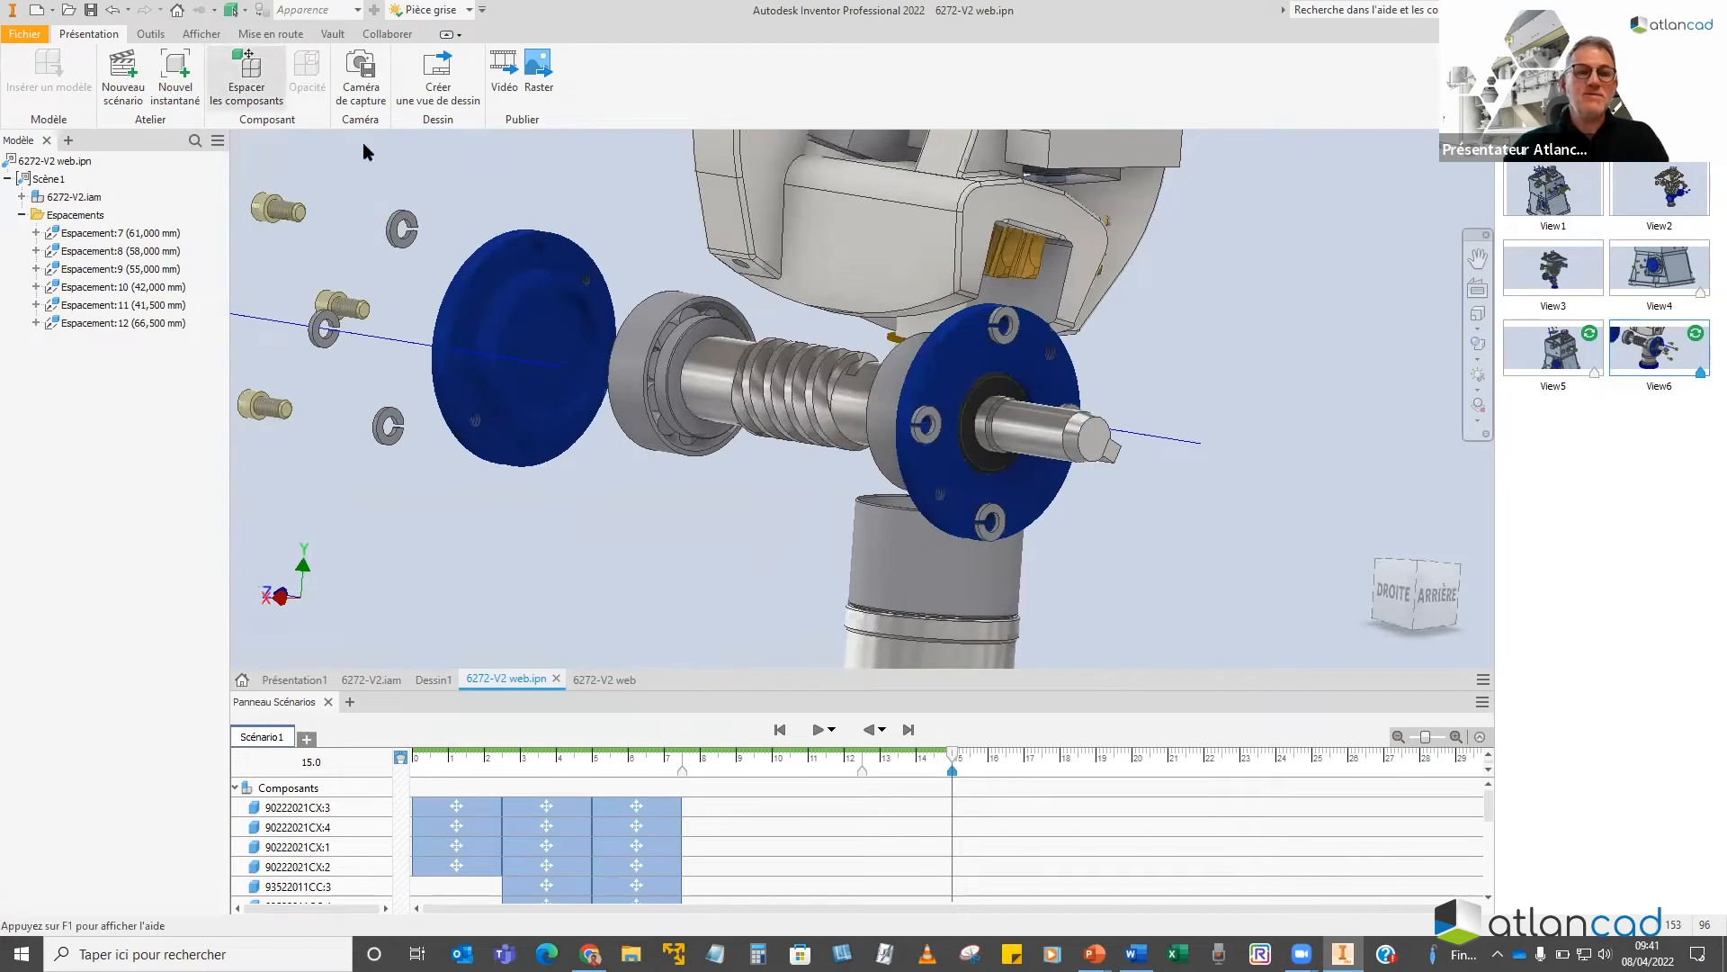
pyautogui.click(937, 440)
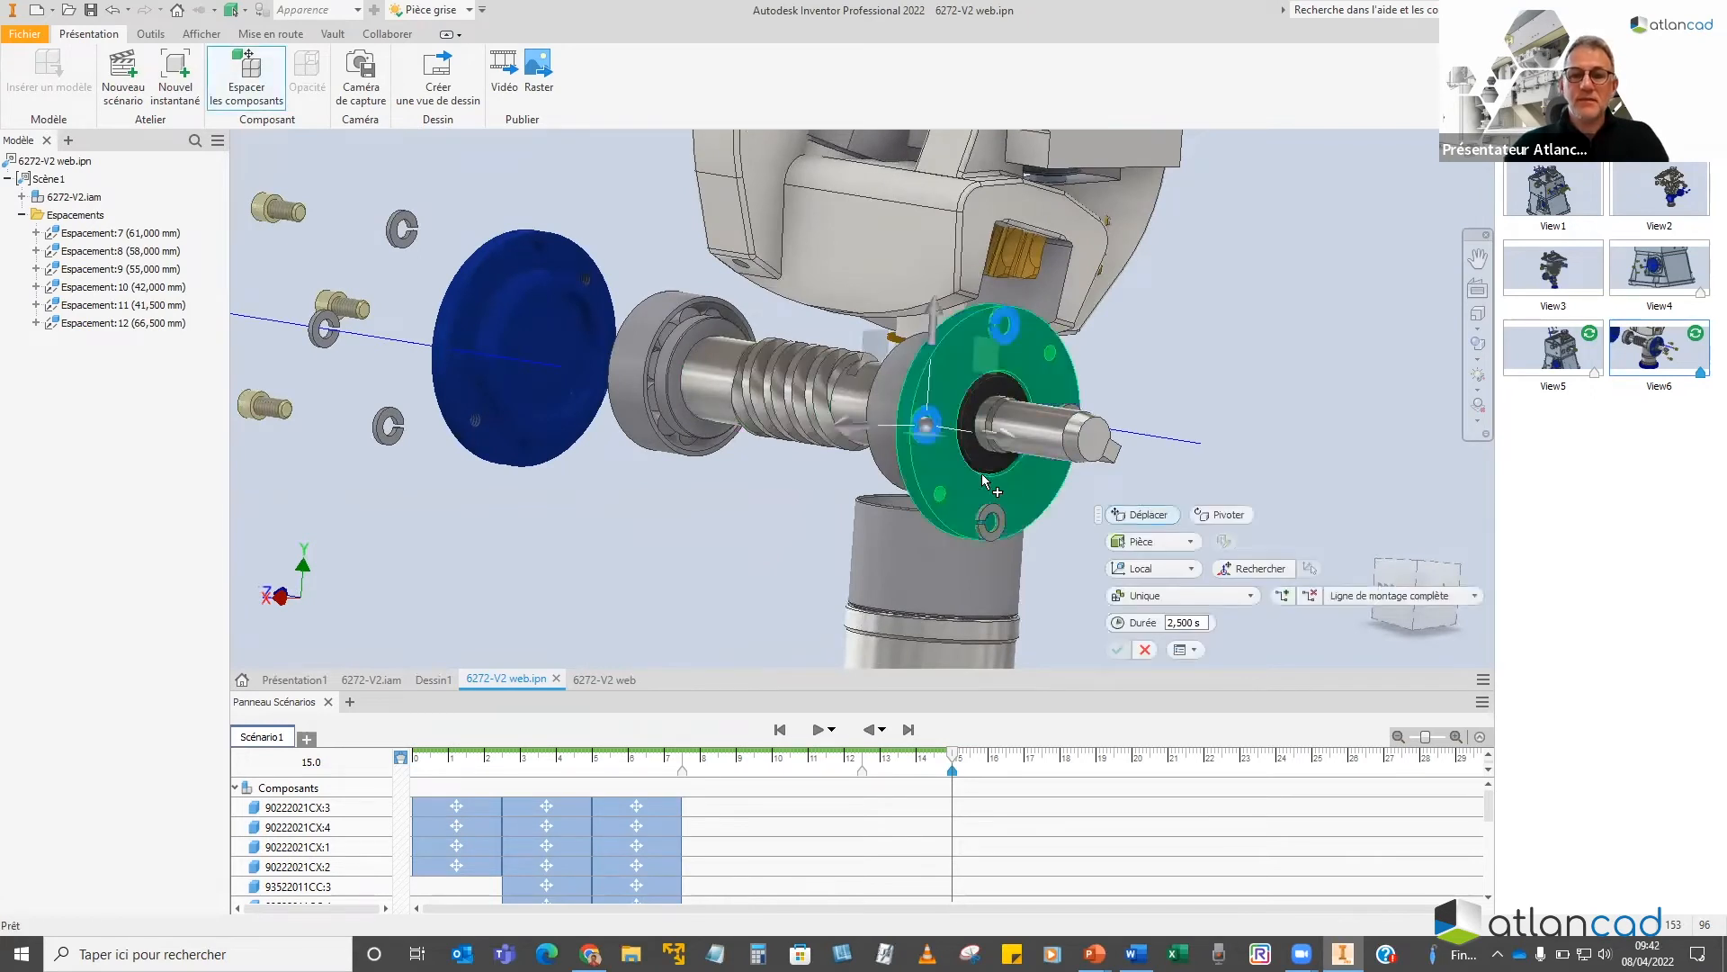
pyautogui.keyDown('shift'); pyautogui.moveTo(1066, 547); pyautogui.dragTo(1057, 520, button='middle'); pyautogui.keyUp('shift')
pyautogui.moveTo(1114, 380); pyautogui.dragTo(1037, 215, button='middle')
pyautogui.moveTo(964, 463); pyautogui.dragTo(1098, 522)
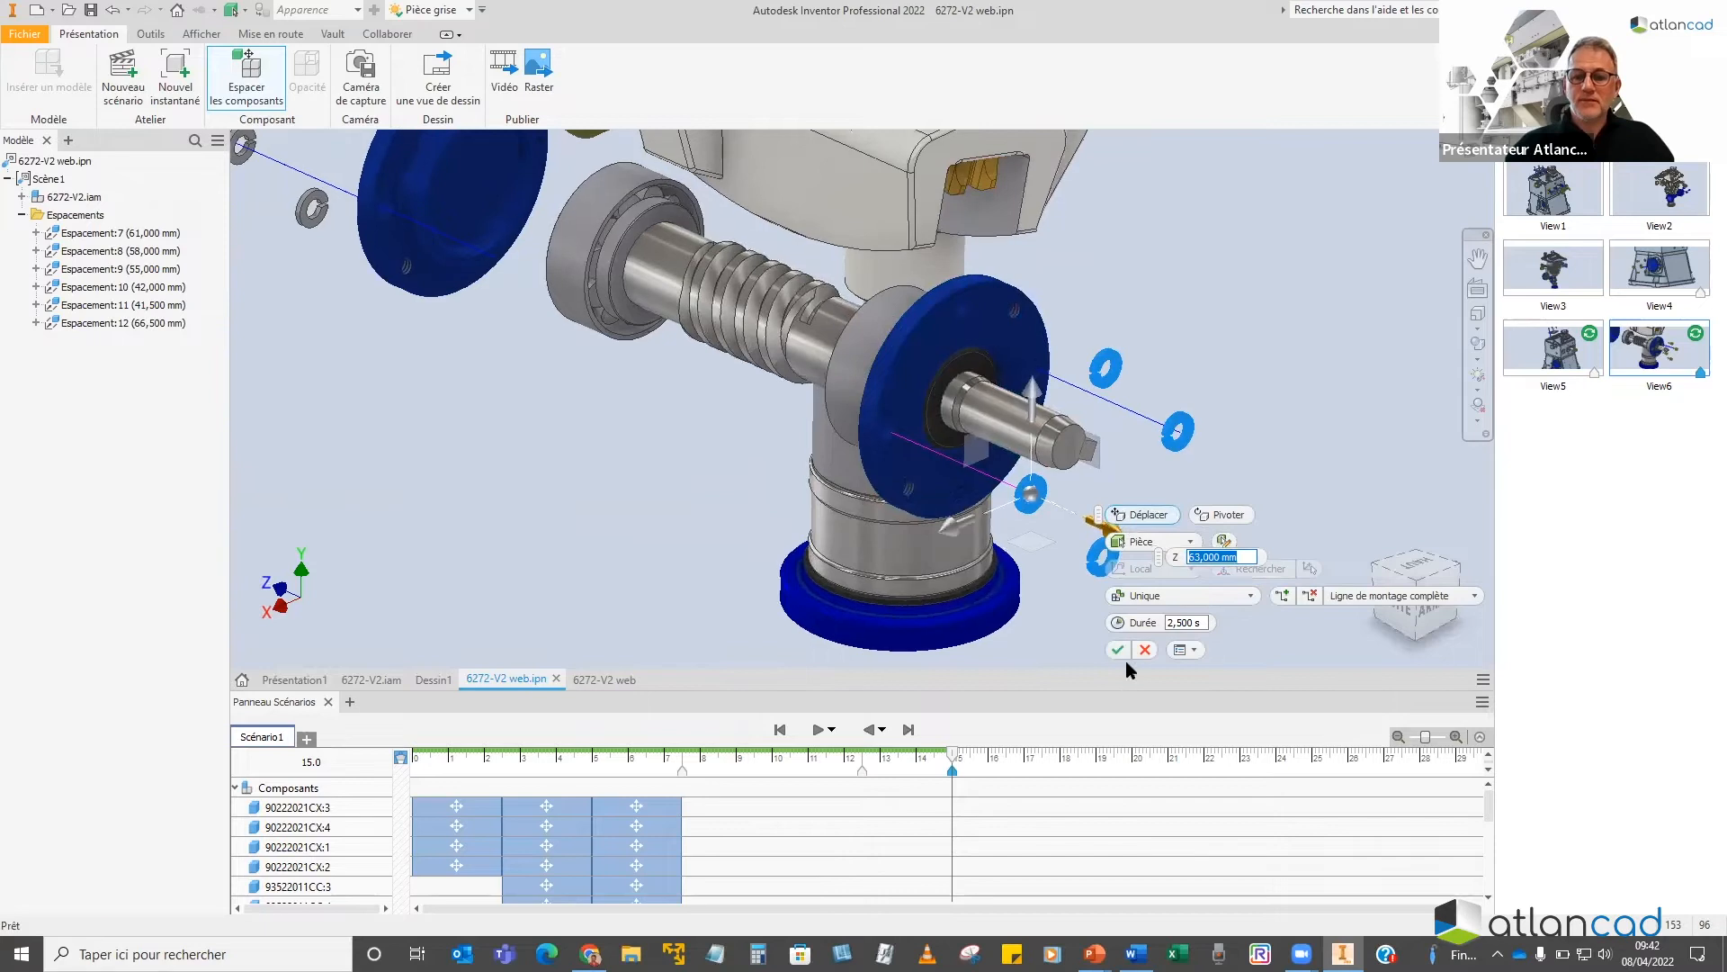
pyautogui.click(1117, 649)
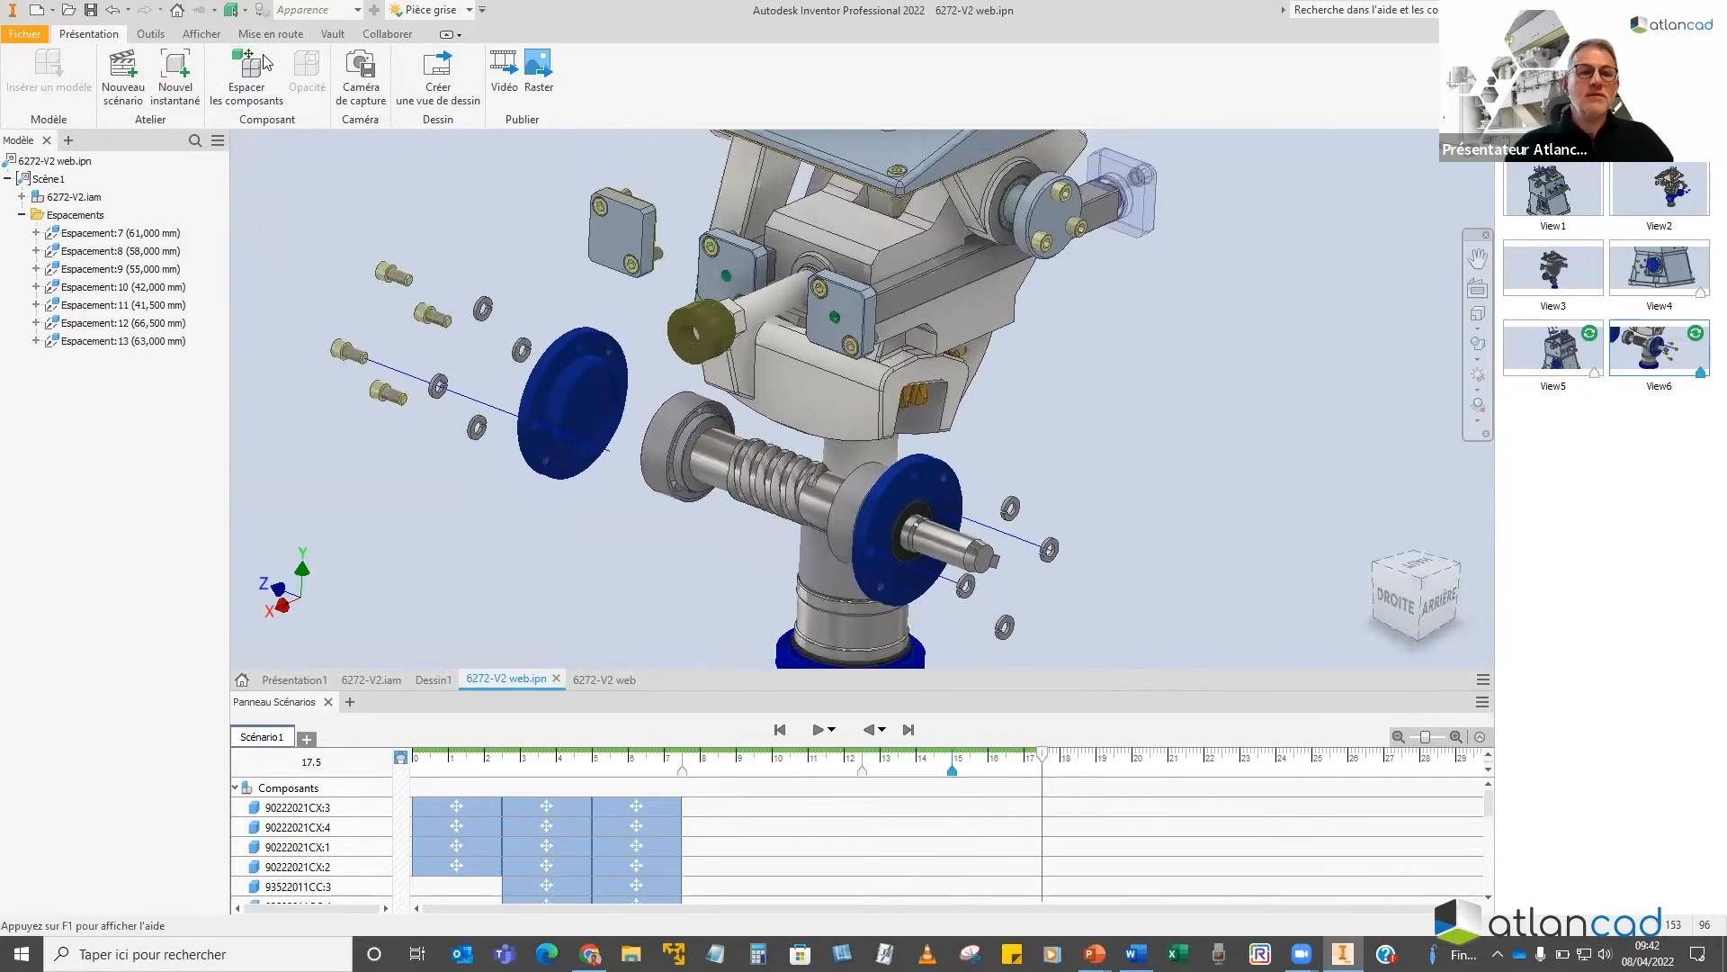
# Capture a new snapshot of the exploded washers at 17.5 s on the timeline and save the presentation
pyautogui.click(176, 70)
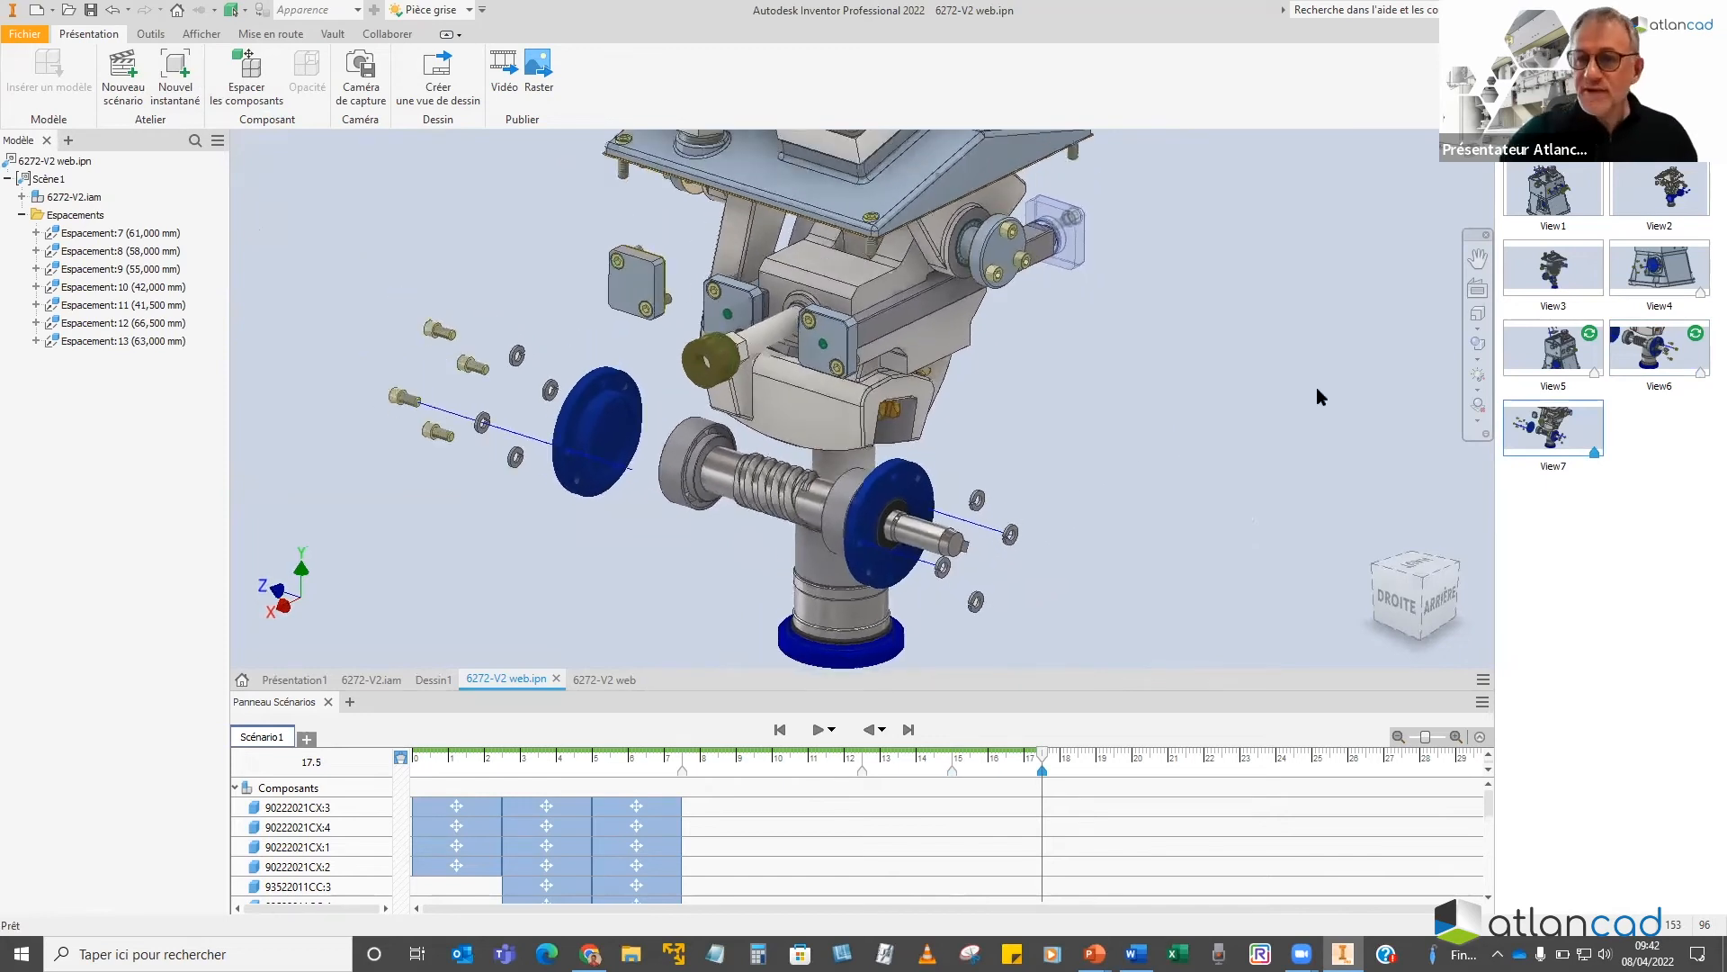
pyautogui.click(91, 10)
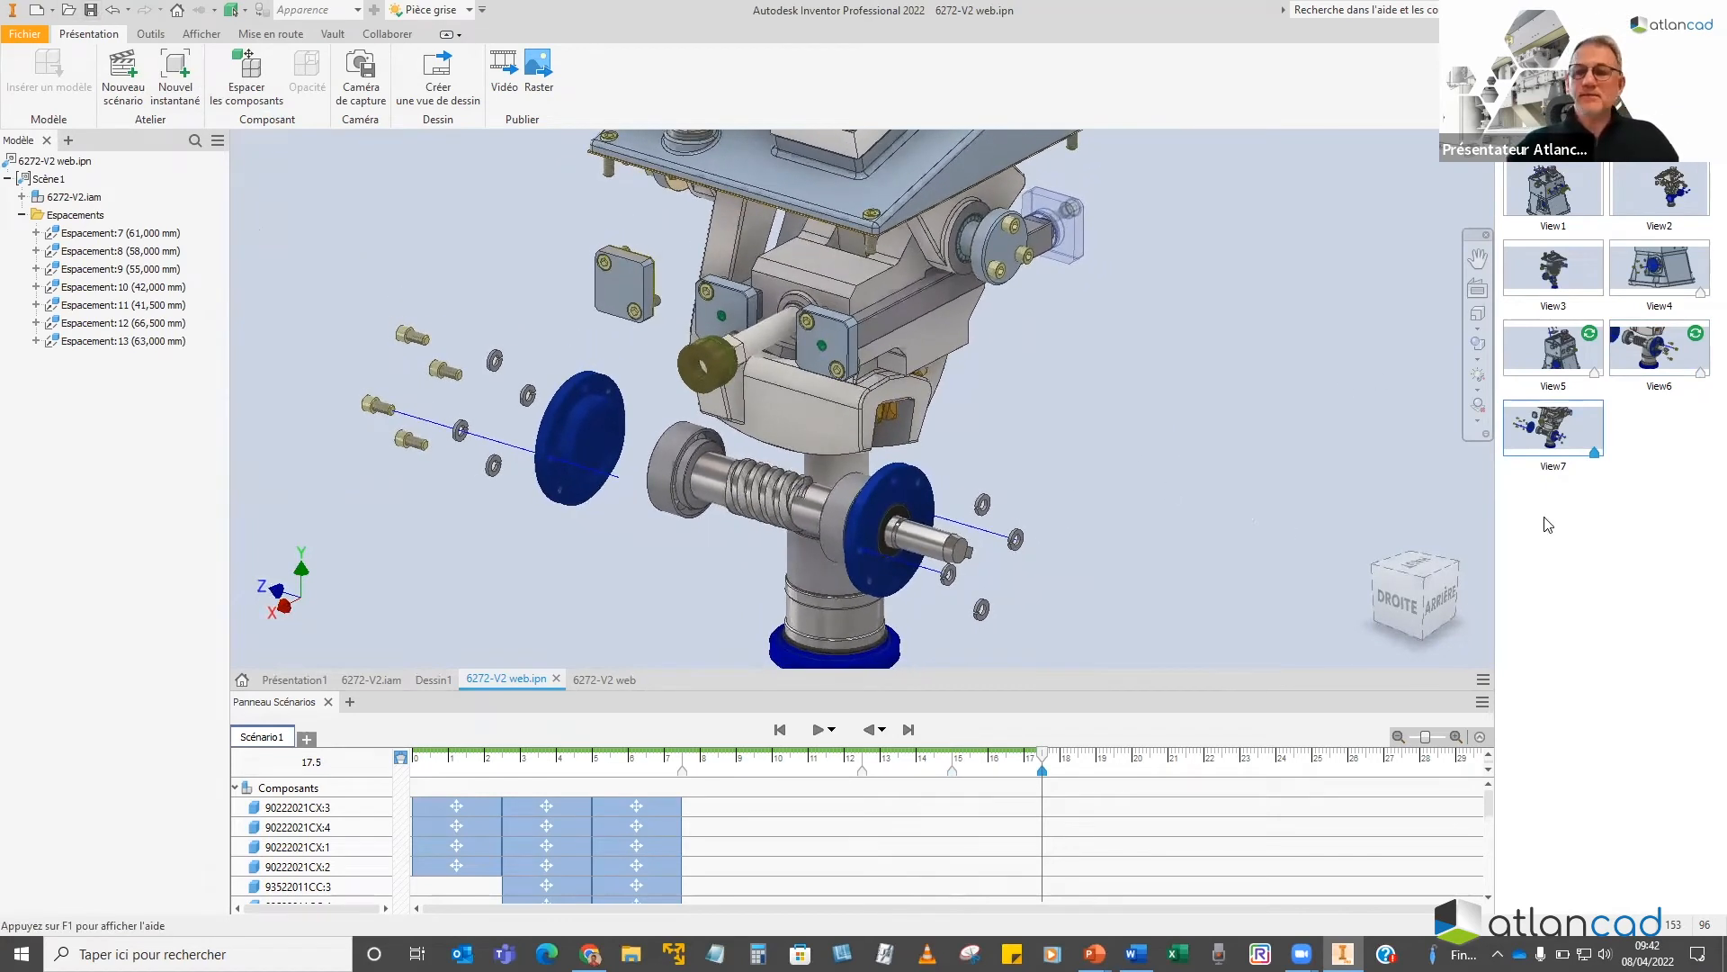
pyautogui.click(1064, 336)
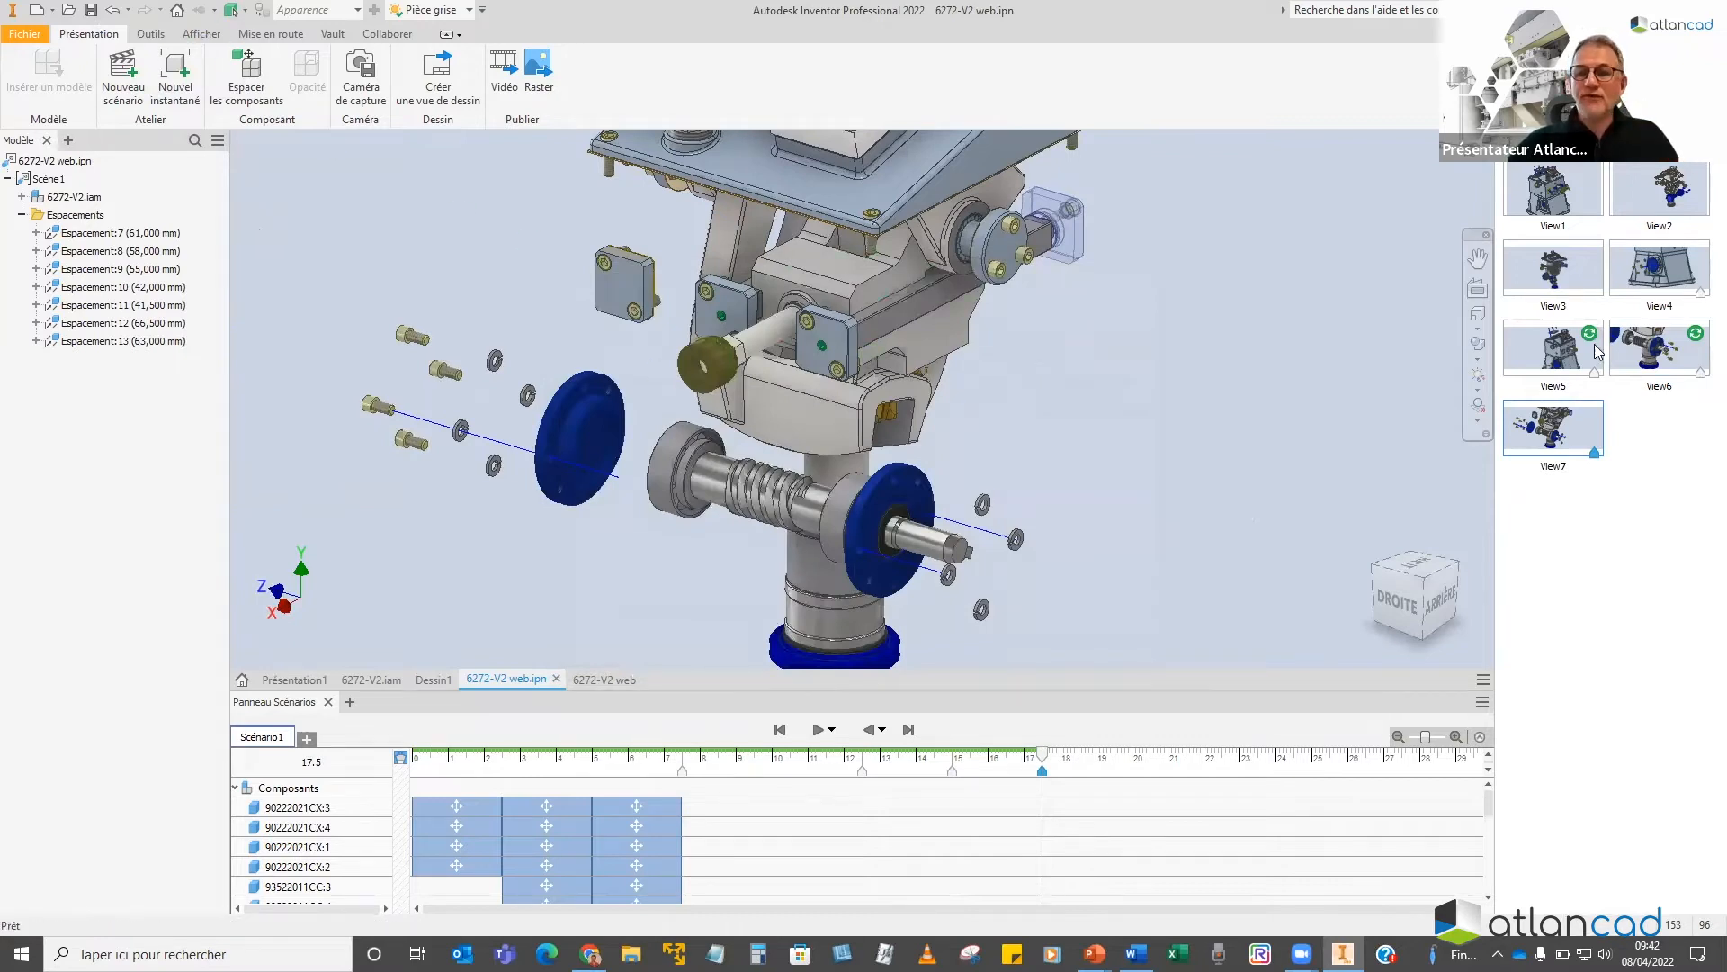
# Open the View4 snapshot and start a drawing view of it in a new drawing from a template
pyautogui.doubleClick(1653, 271)
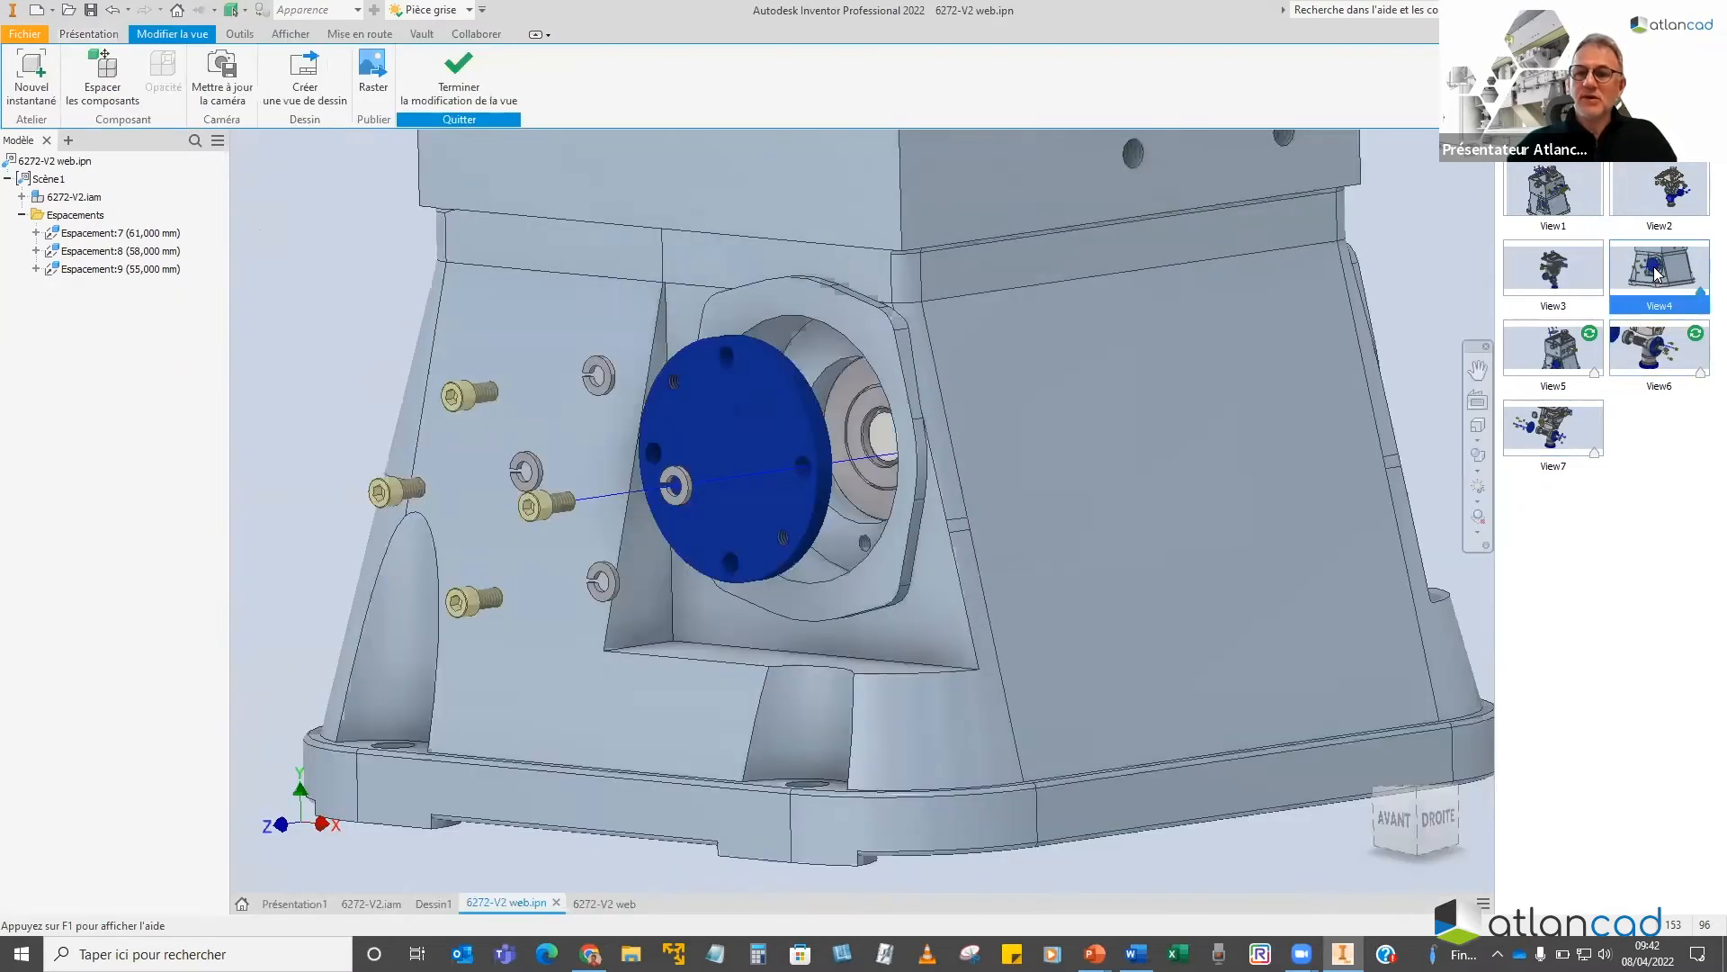
pyautogui.rightClick(1654, 272)
pyautogui.click(1636, 336)
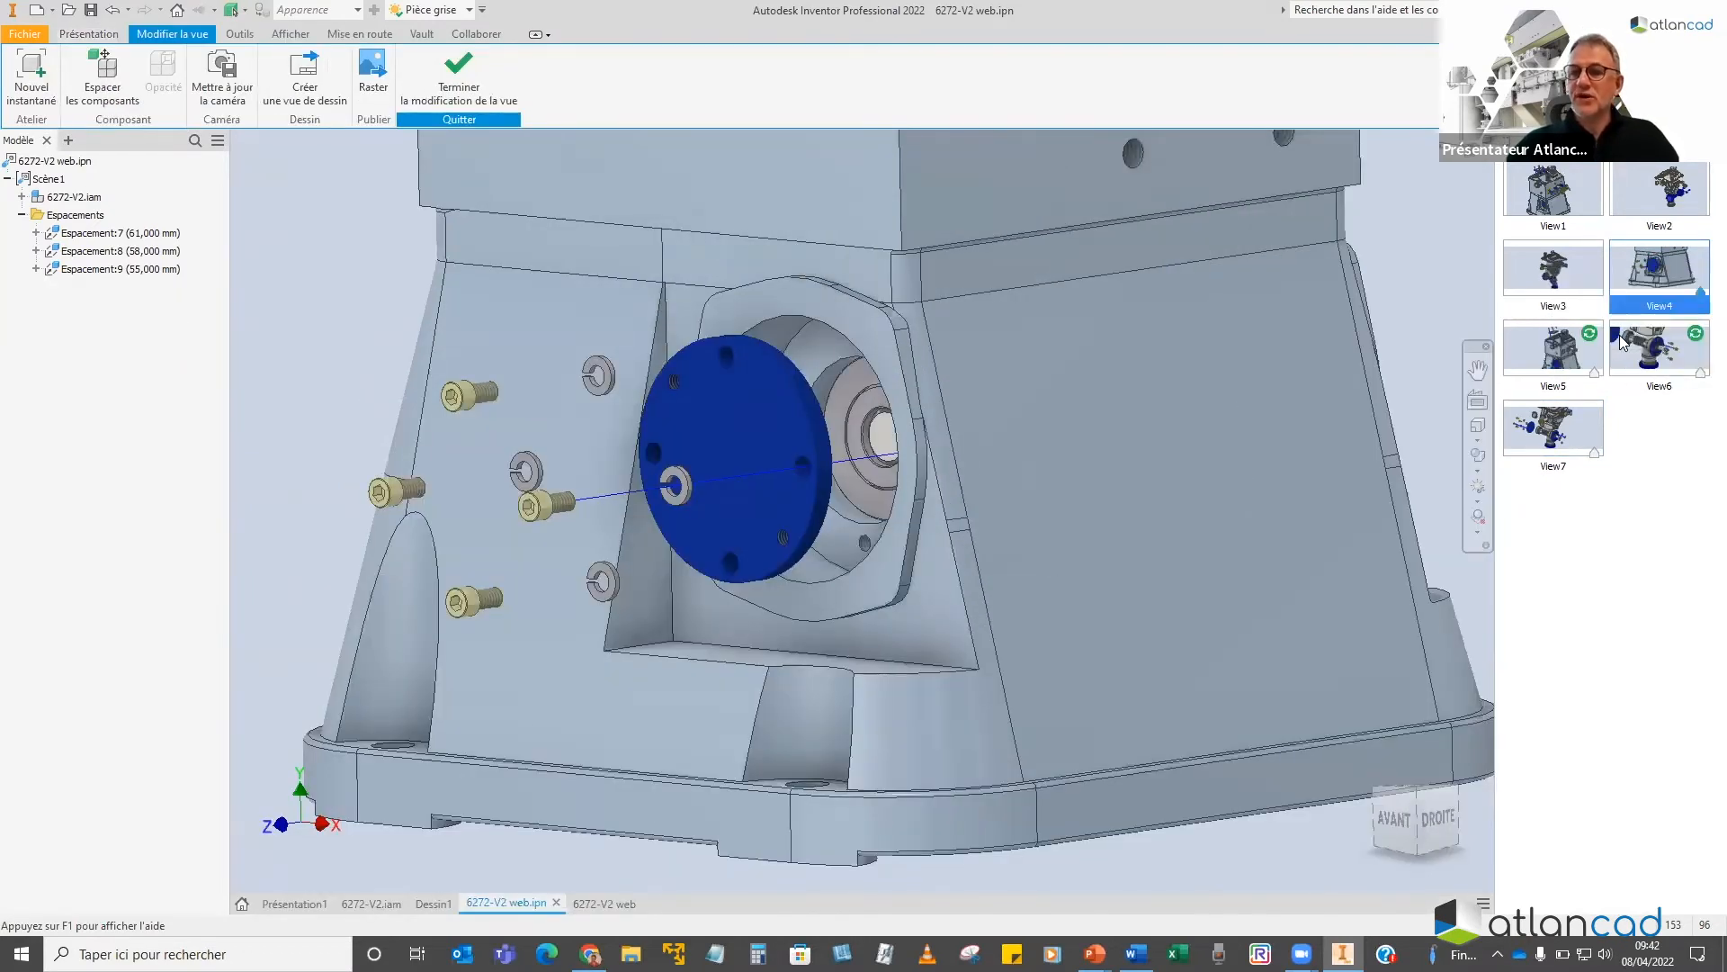
pyautogui.doubleClick(681, 224)
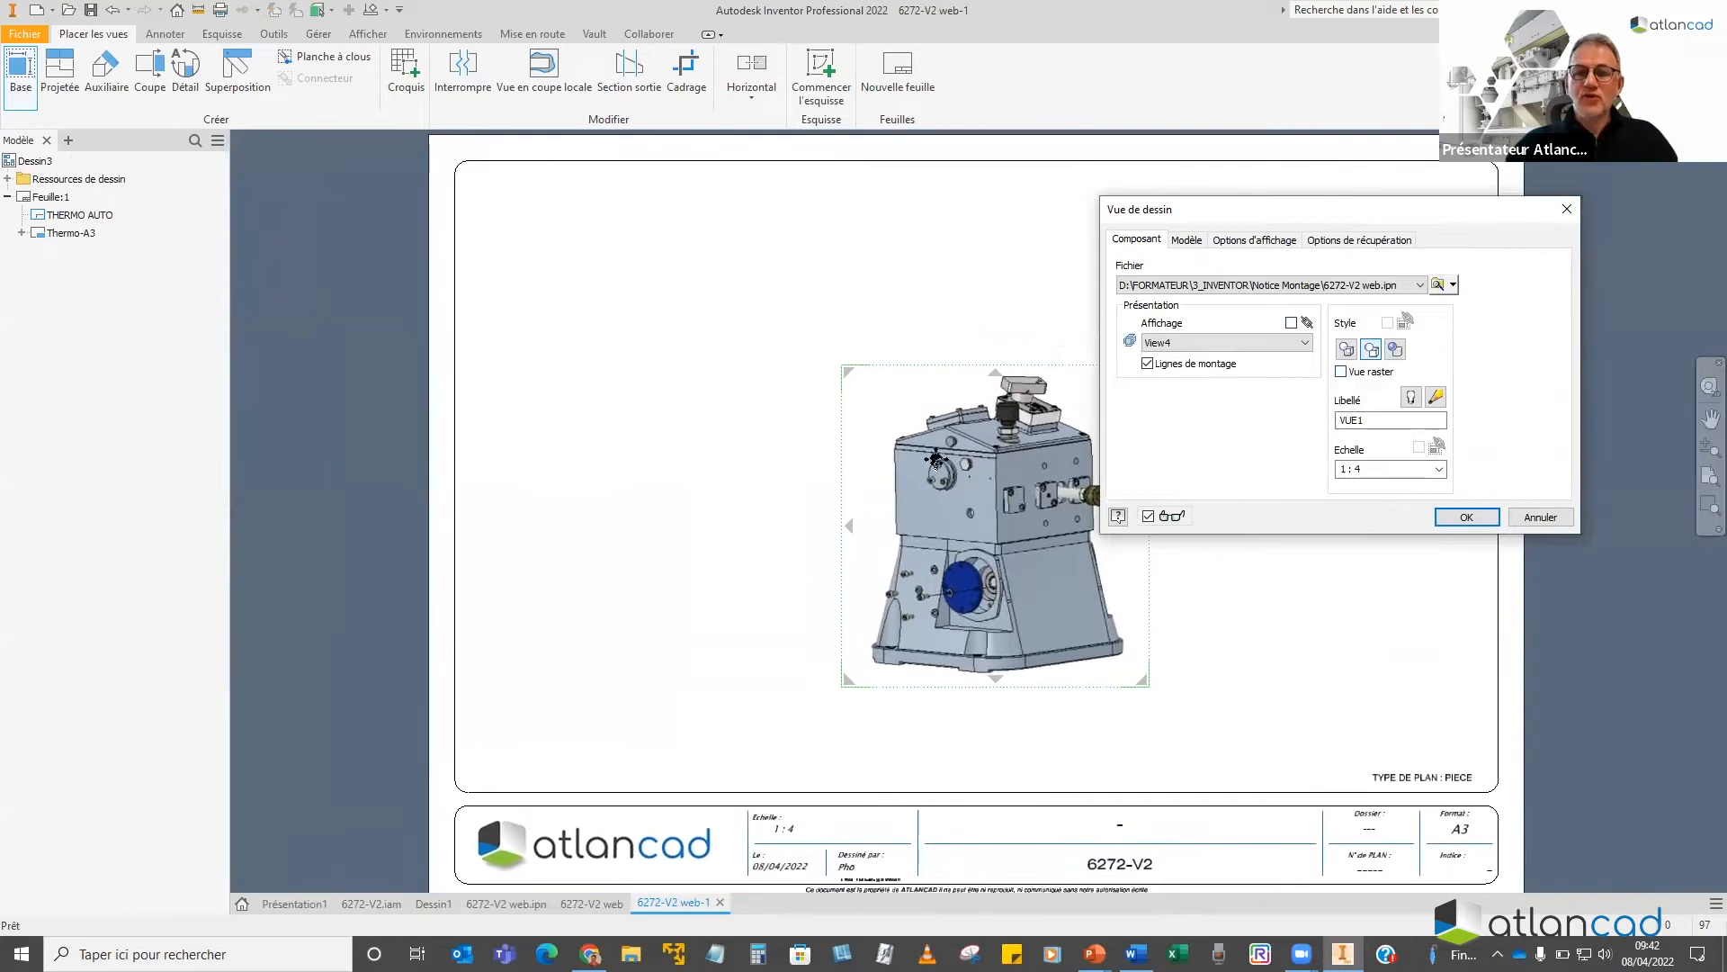
# Turn the View4 drawing view to an isometric from above, place it in the sheet's upper-left corner at scale 0,12:1 and confirm it
pyautogui.scroll(-4, 1034, 396)
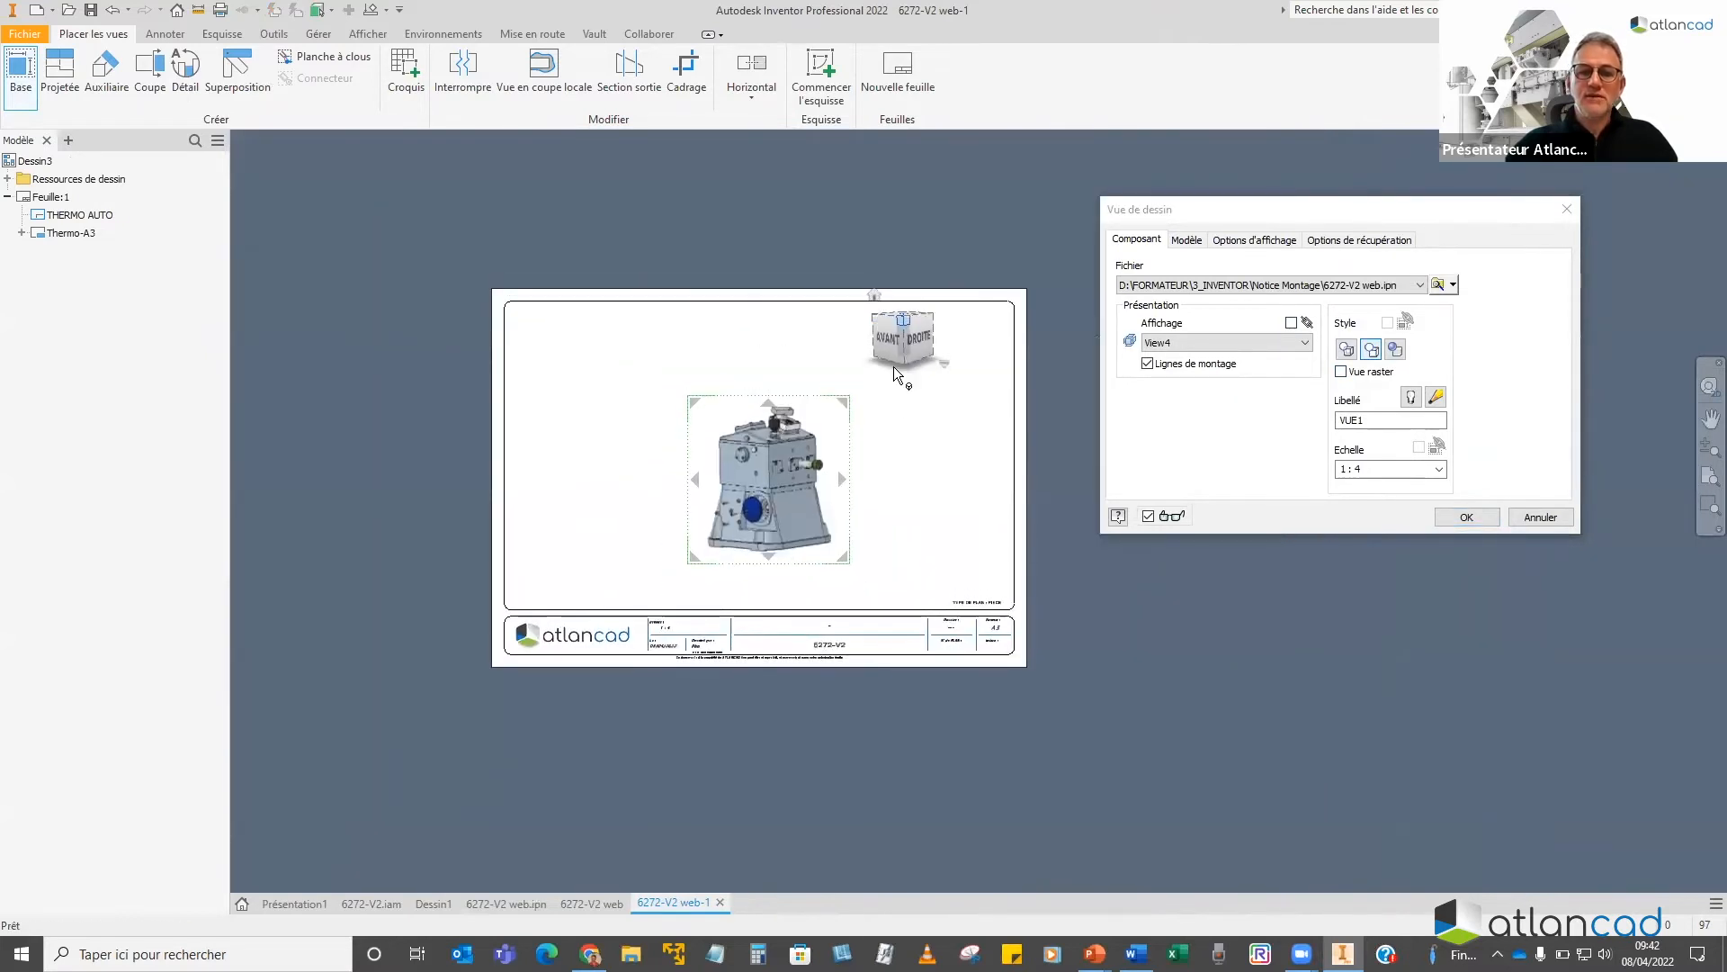
pyautogui.moveTo(893, 365); pyautogui.dragTo(860, 445)
pyautogui.moveTo(786, 491); pyautogui.dragTo(614, 408)
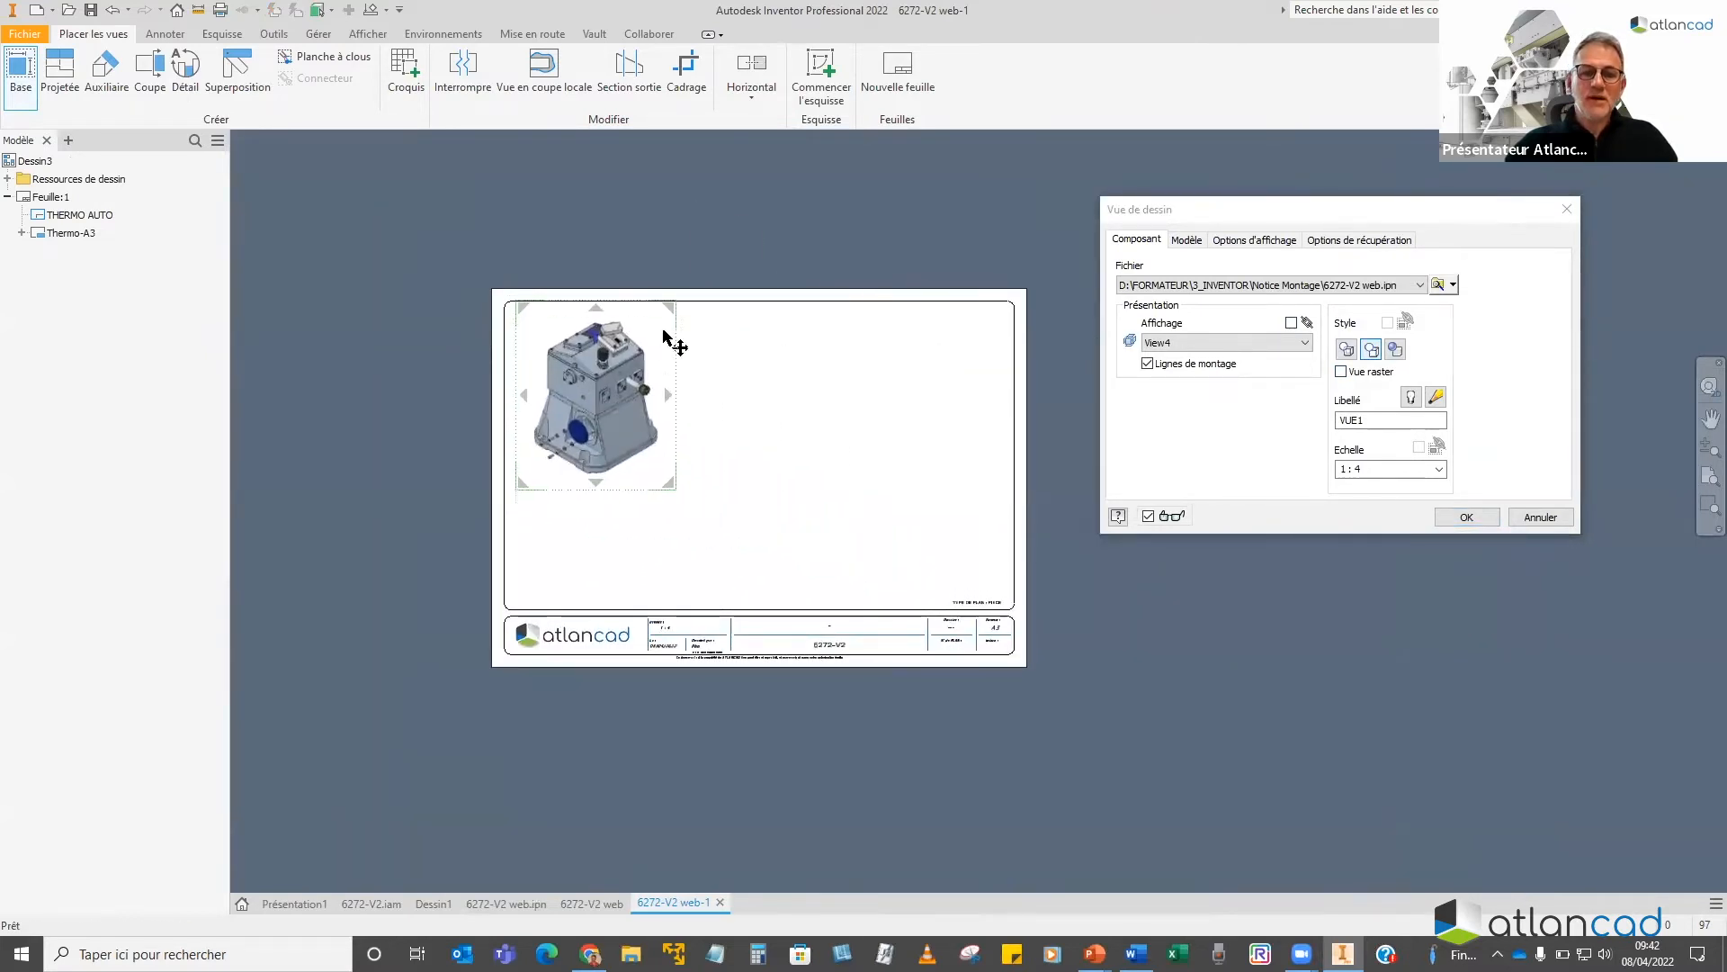
pyautogui.moveTo(518, 500); pyautogui.dragTo(567, 396)
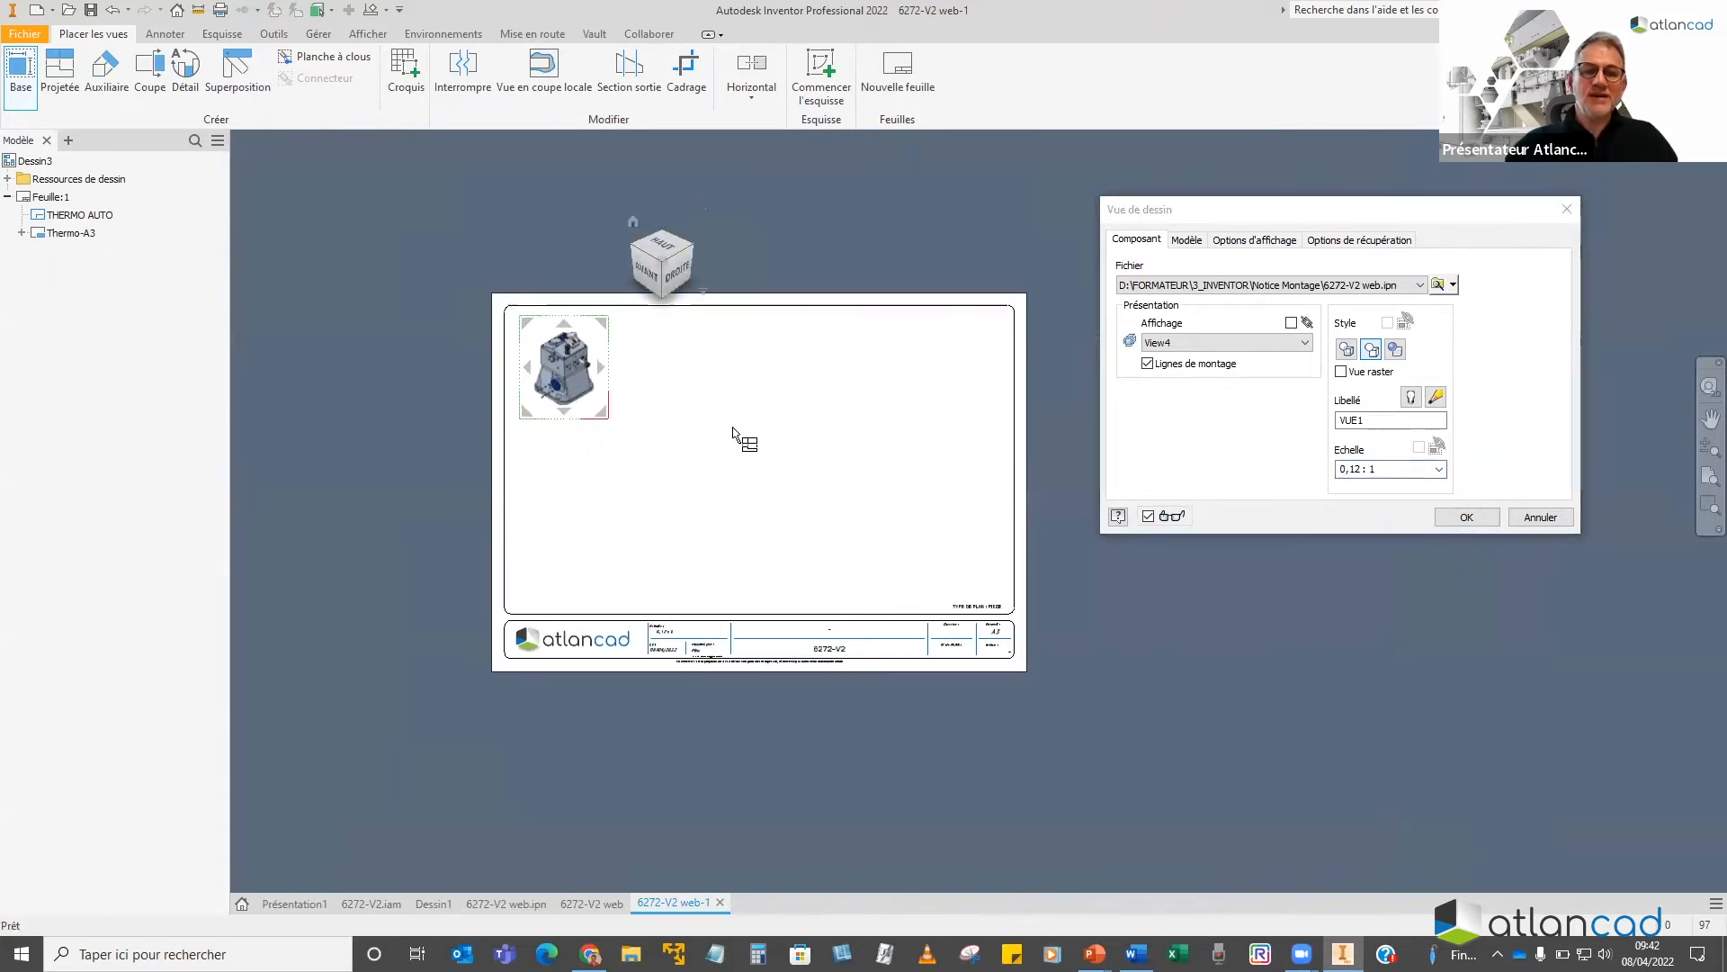
pyautogui.scroll(5, 648, 393)
pyautogui.moveTo(629, 387); pyautogui.dragTo(852, 459, button='middle')
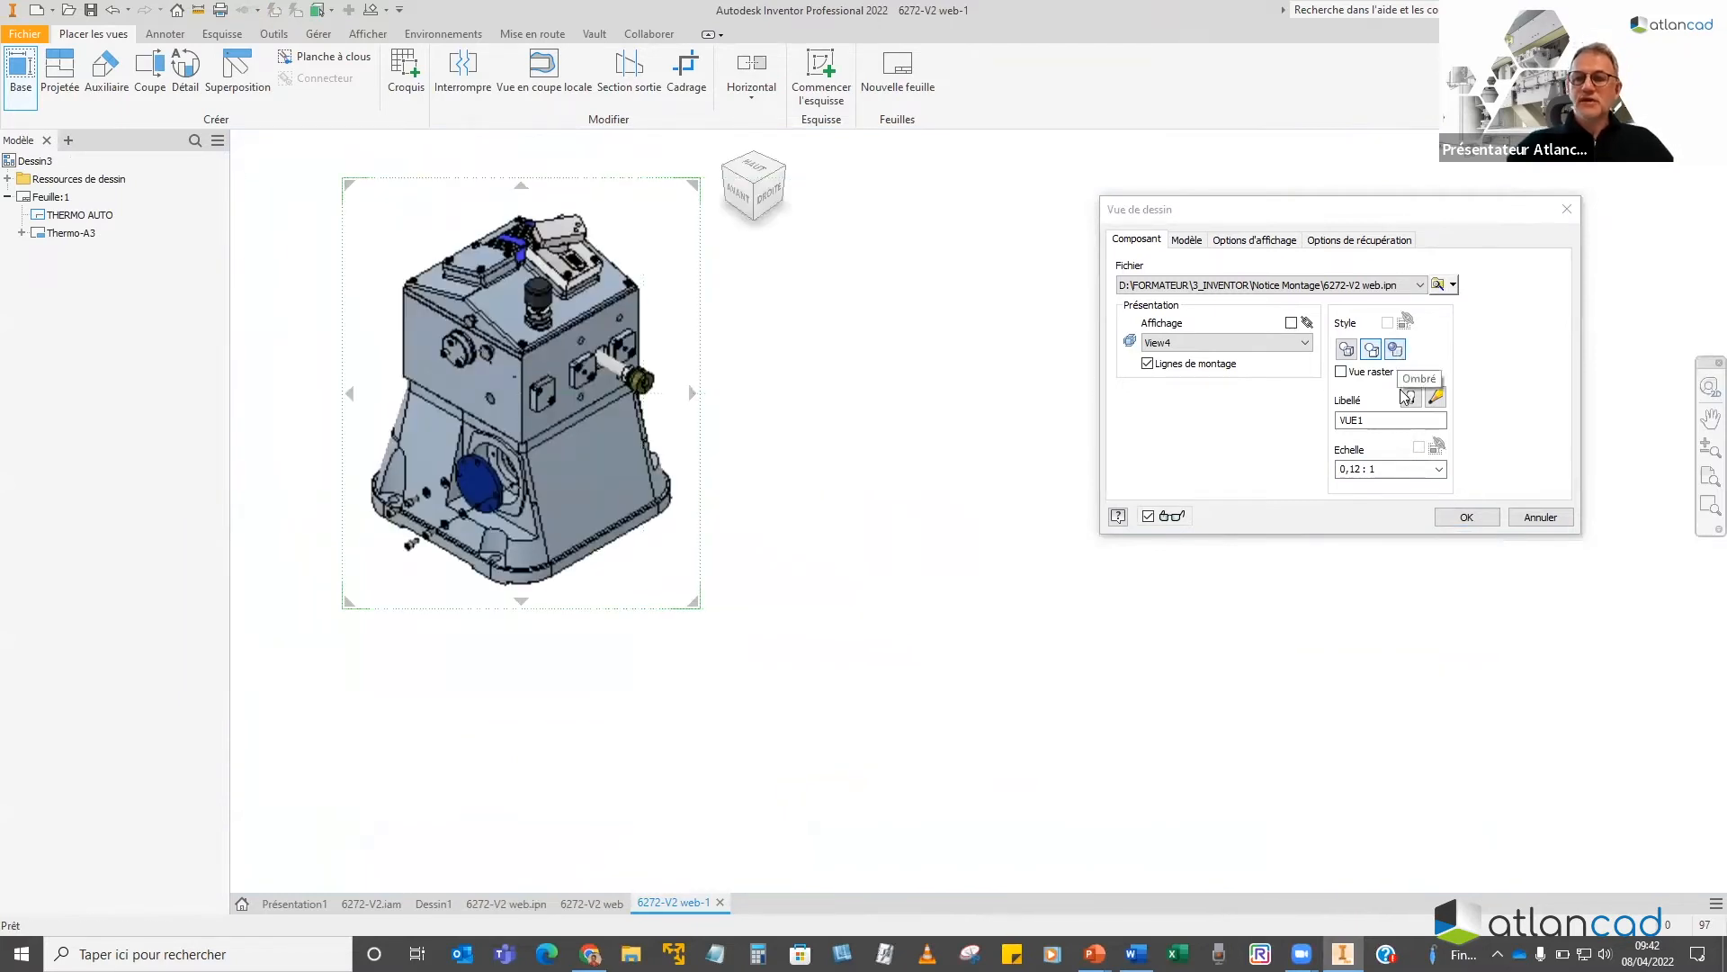
pyautogui.click(1473, 518)
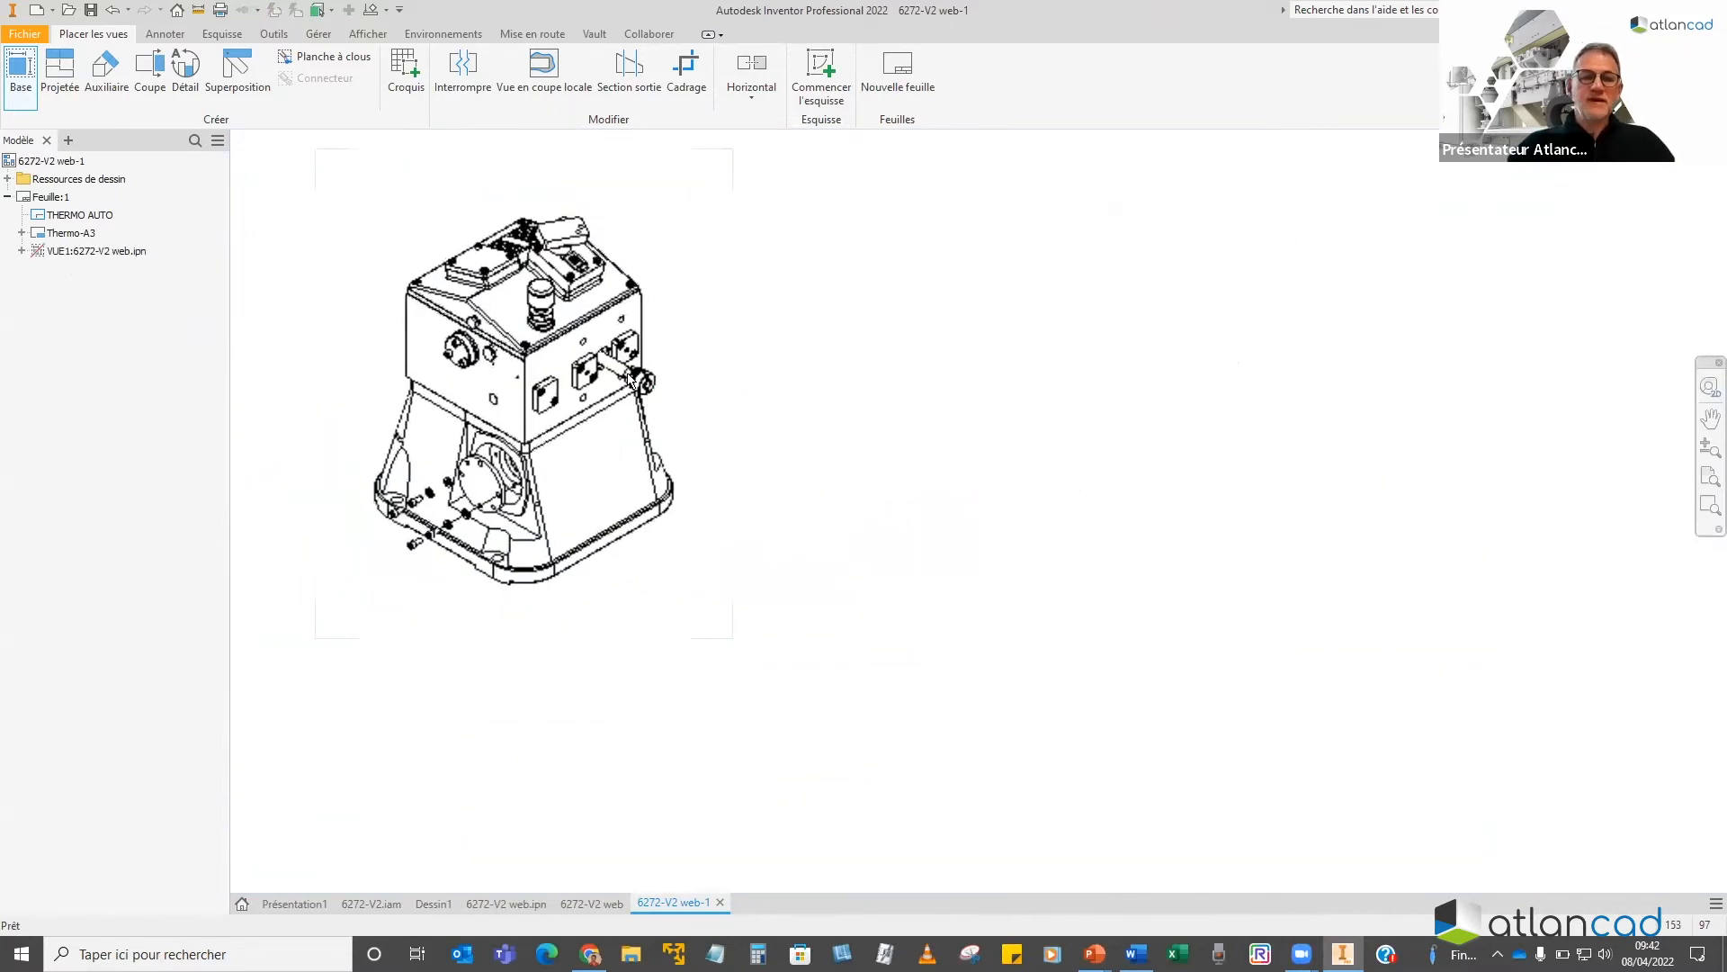
pyautogui.doubleClick(646, 233)
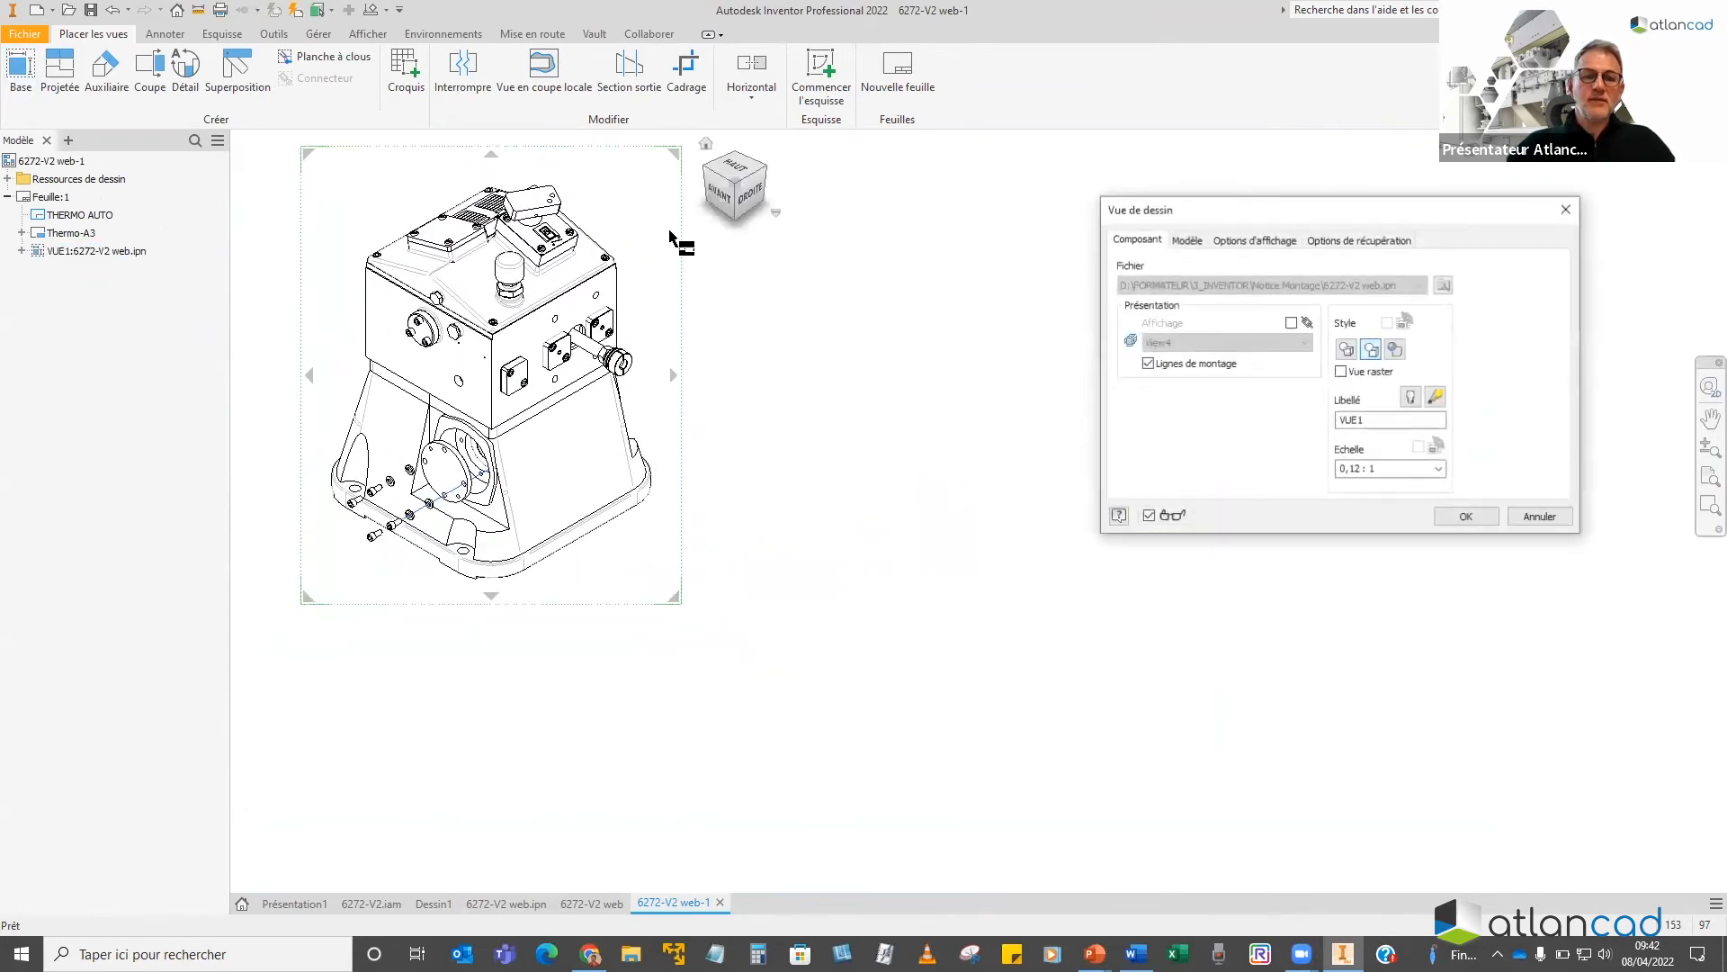
pyautogui.click(1470, 517)
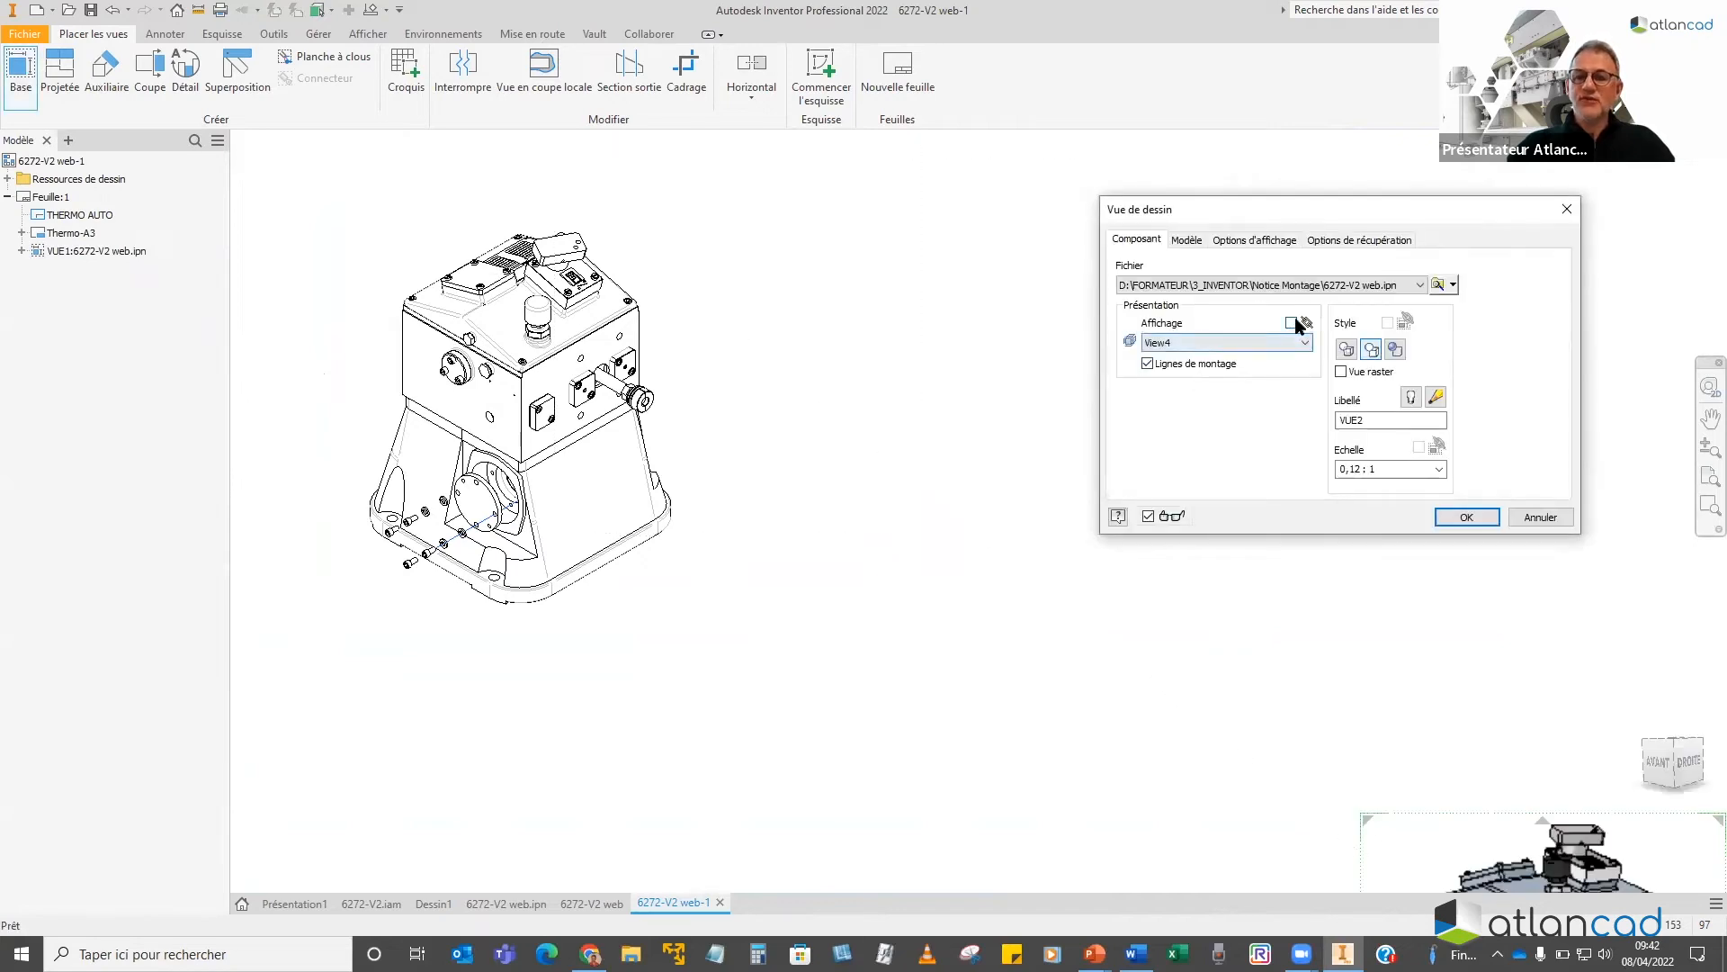
# Place the View5 snapshot, linked to it, as a second drawing view at scale 0,12:1 beside the first view
pyautogui.click(1284, 340)
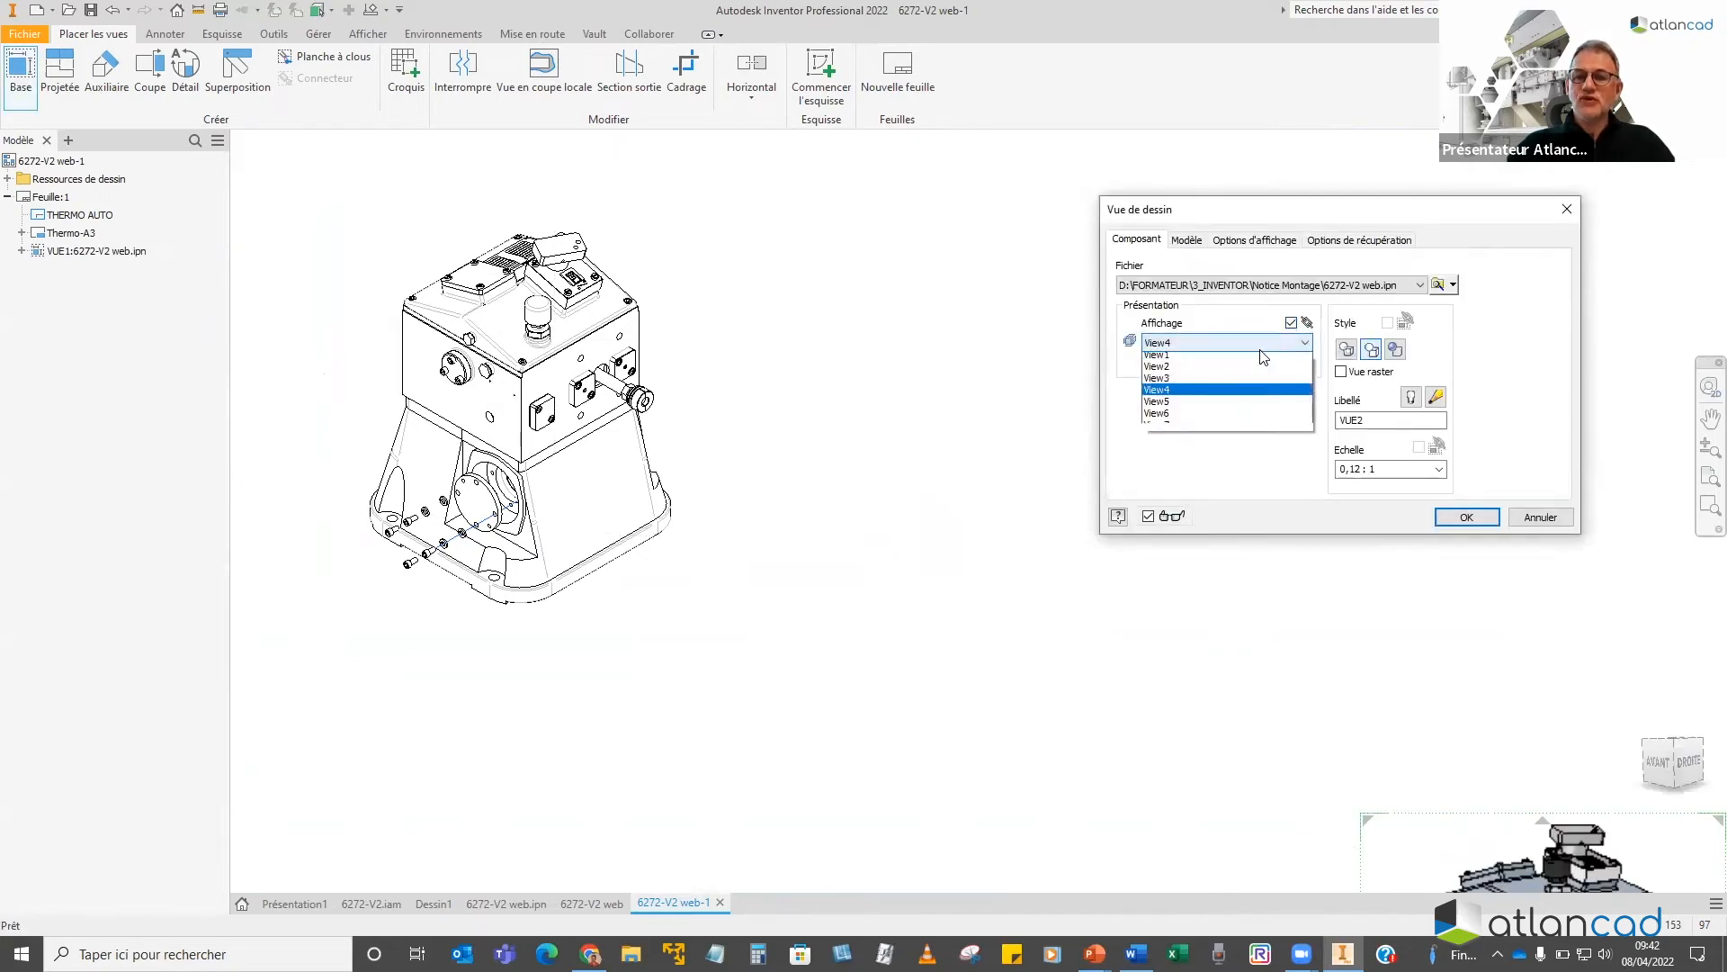
pyautogui.click(1188, 401)
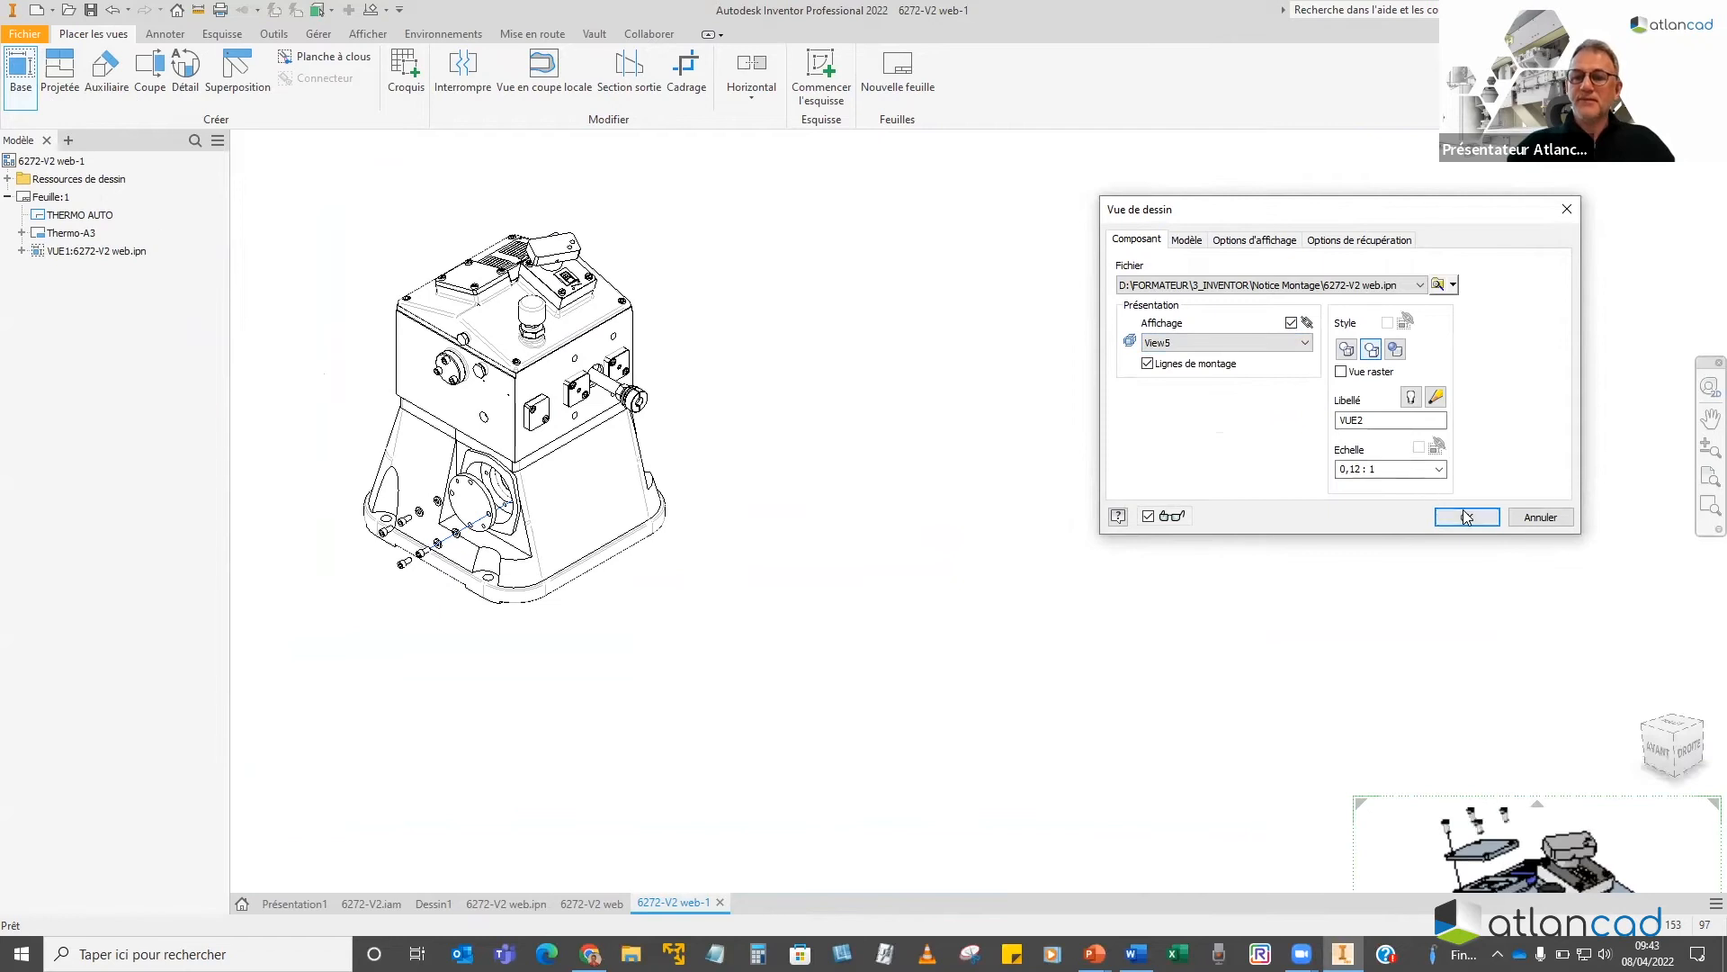
pyautogui.moveTo(1518, 819); pyautogui.dragTo(942, 258)
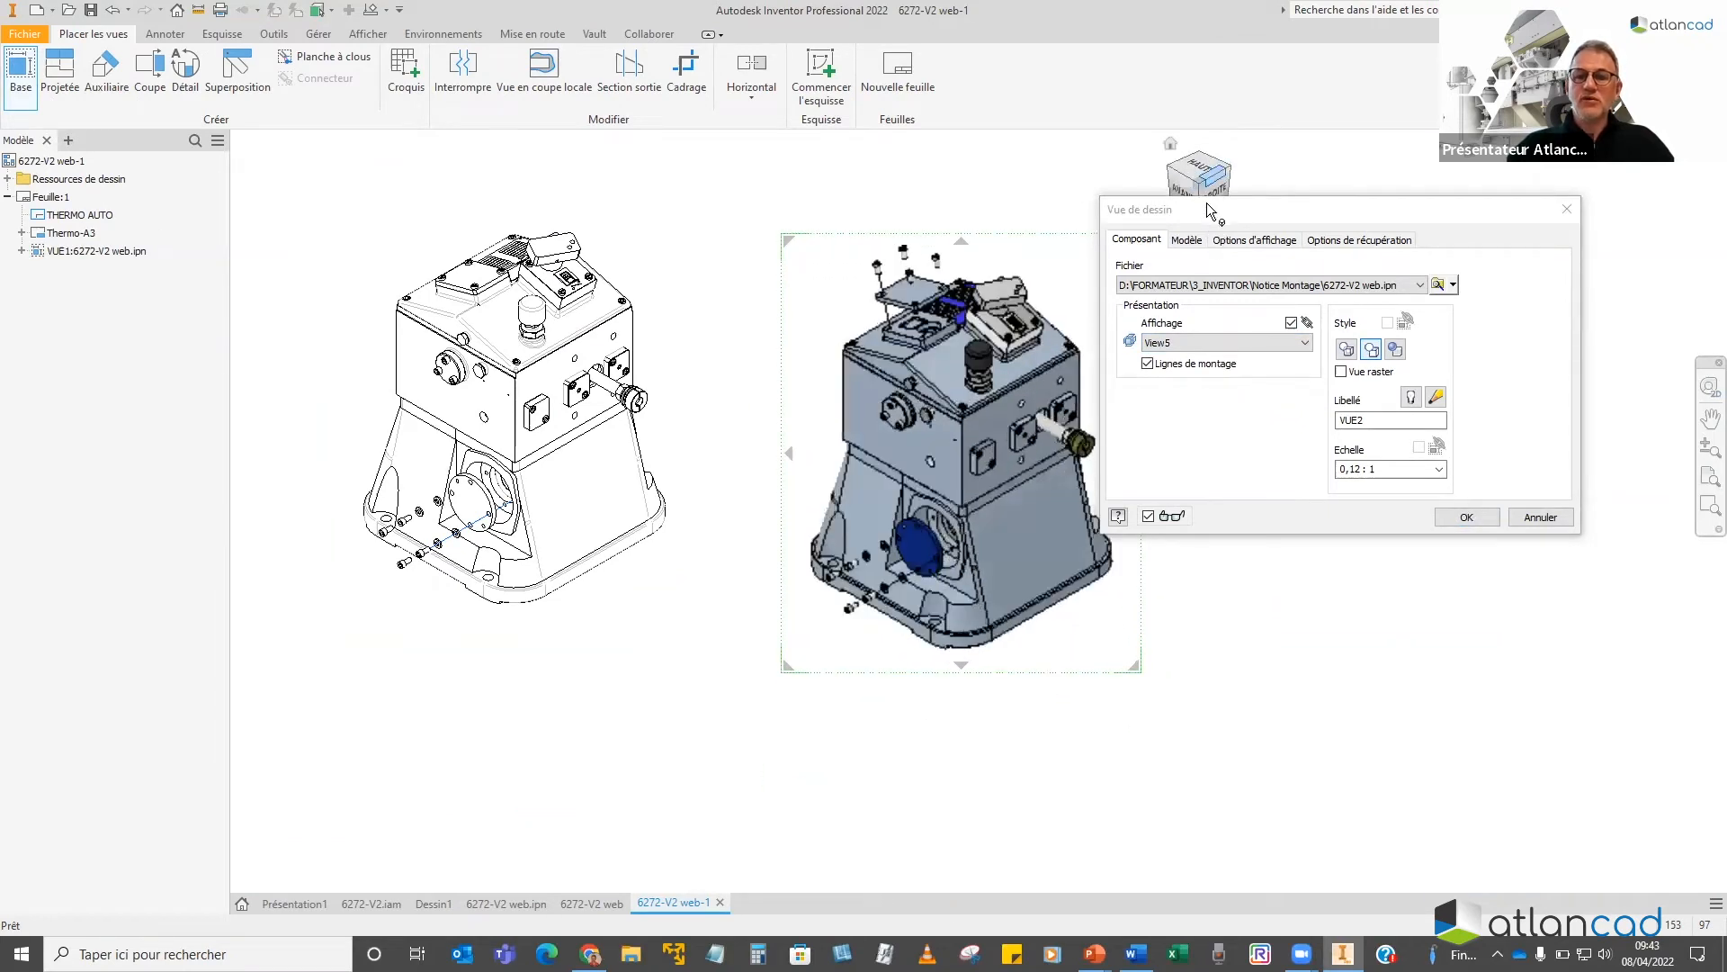
pyautogui.click(1466, 518)
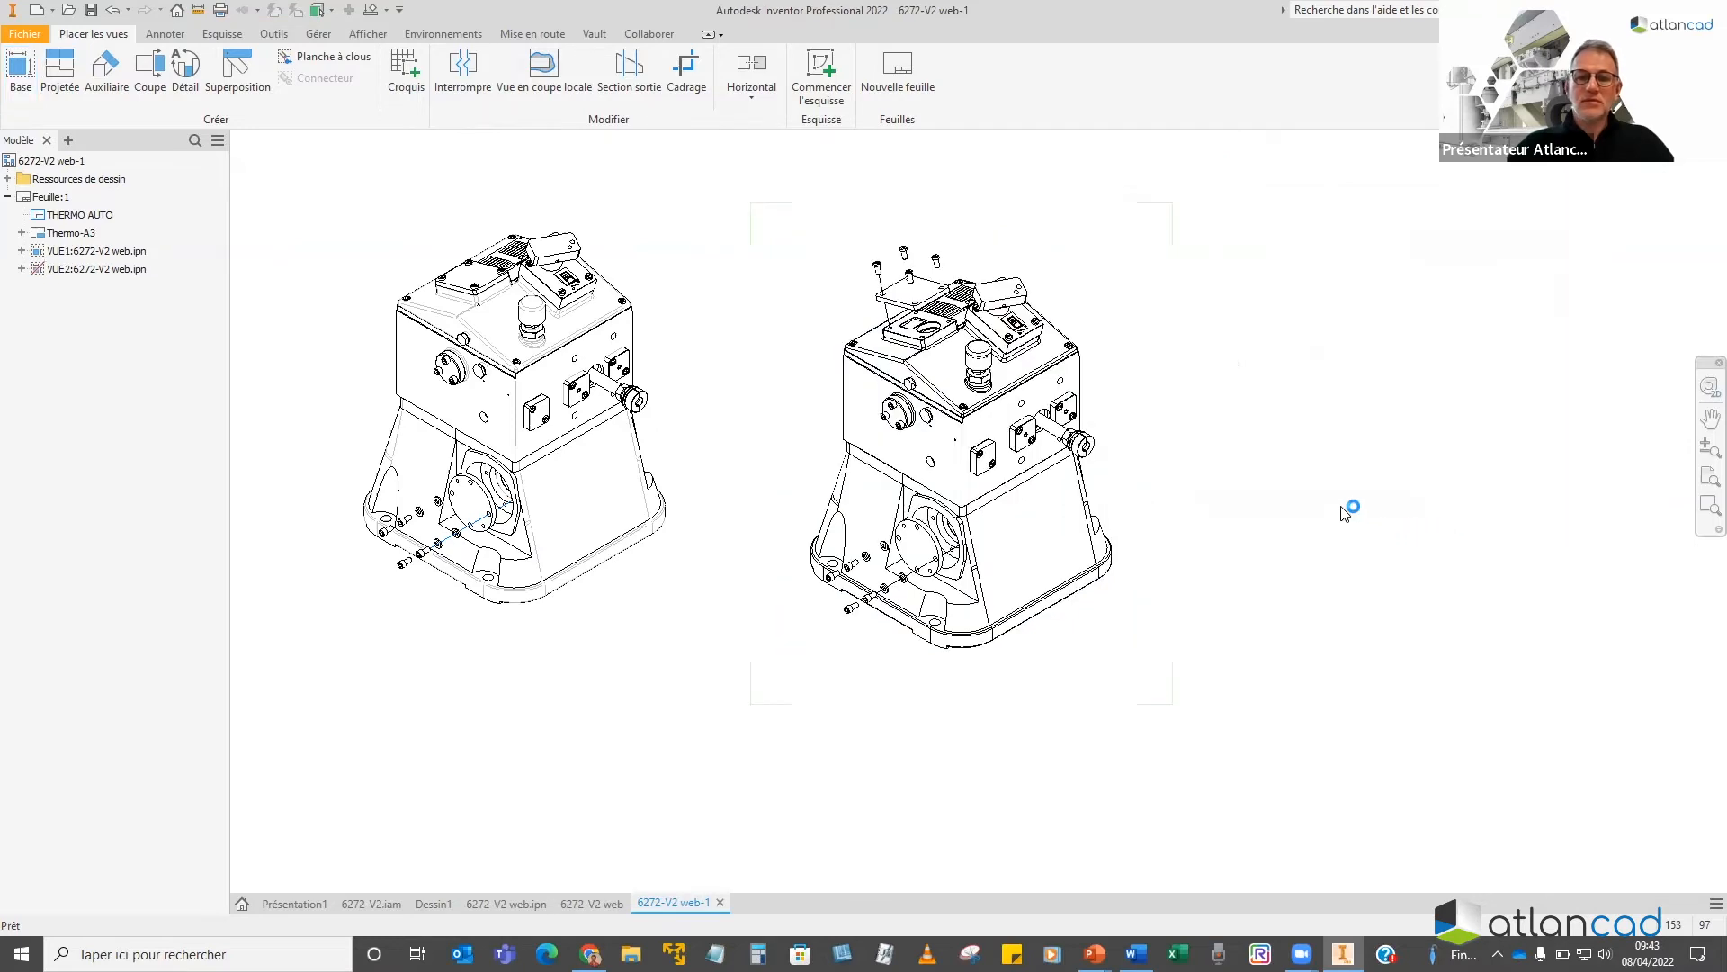
# Place the linked View6 snapshot as a third drawing view at scale 0,12:1, turned to a right-rear isometric from above
pyautogui.press('Return')
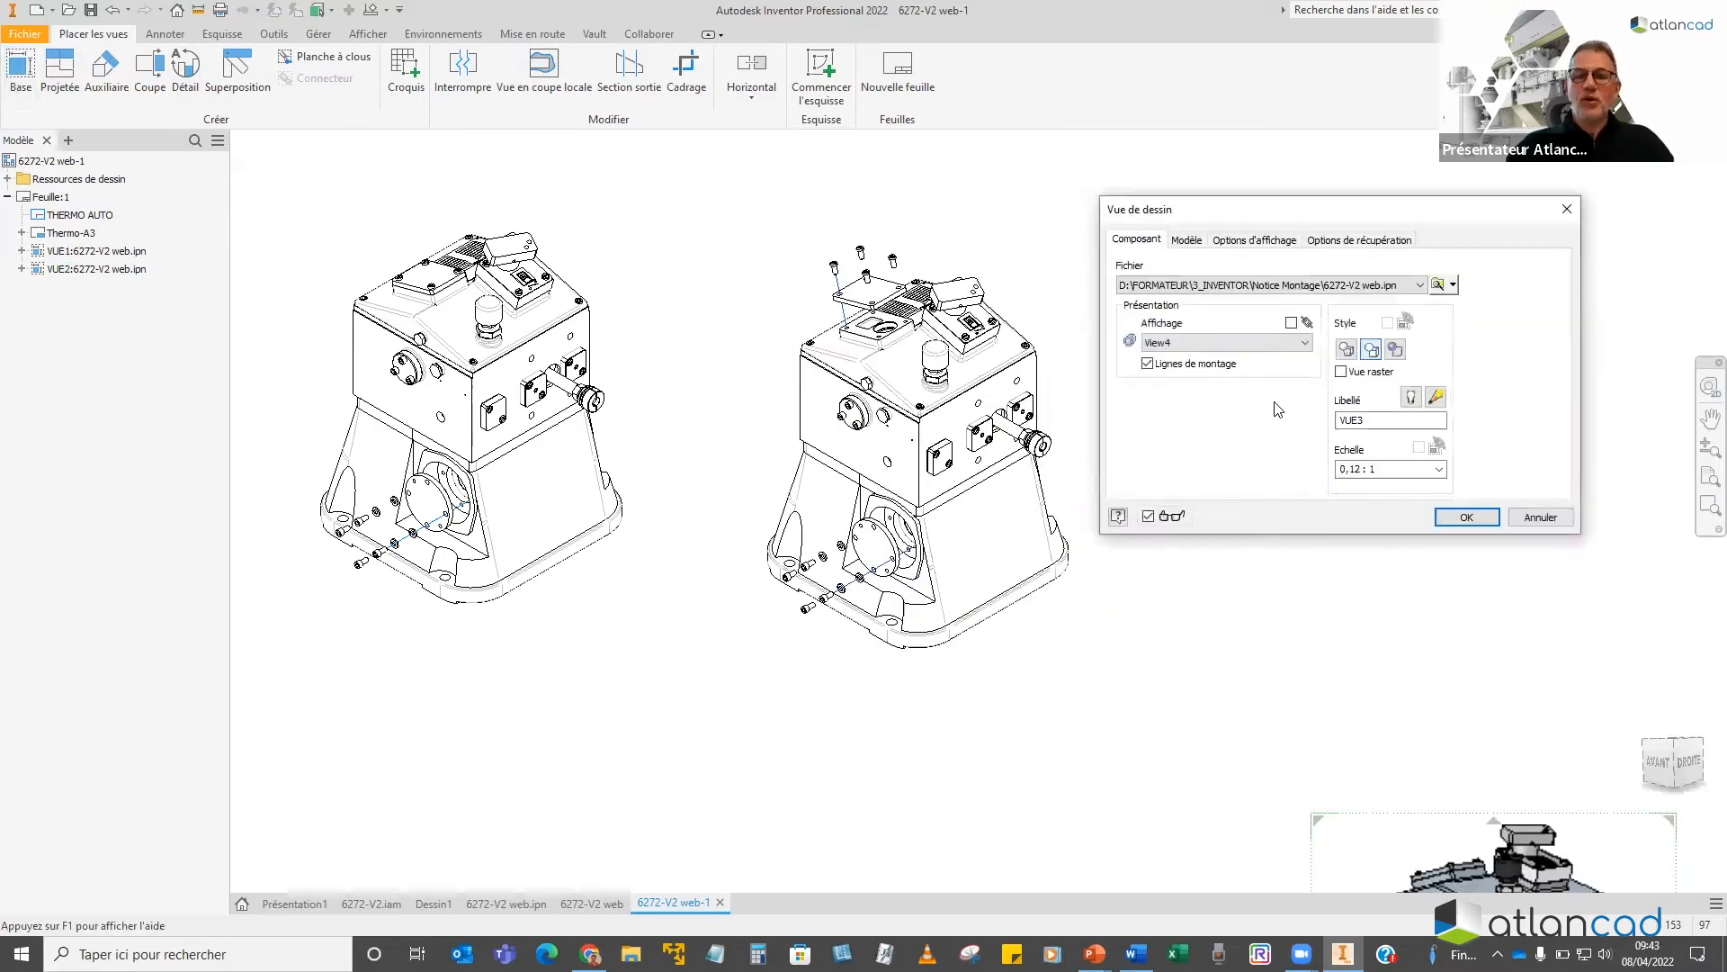
pyautogui.click(1261, 344)
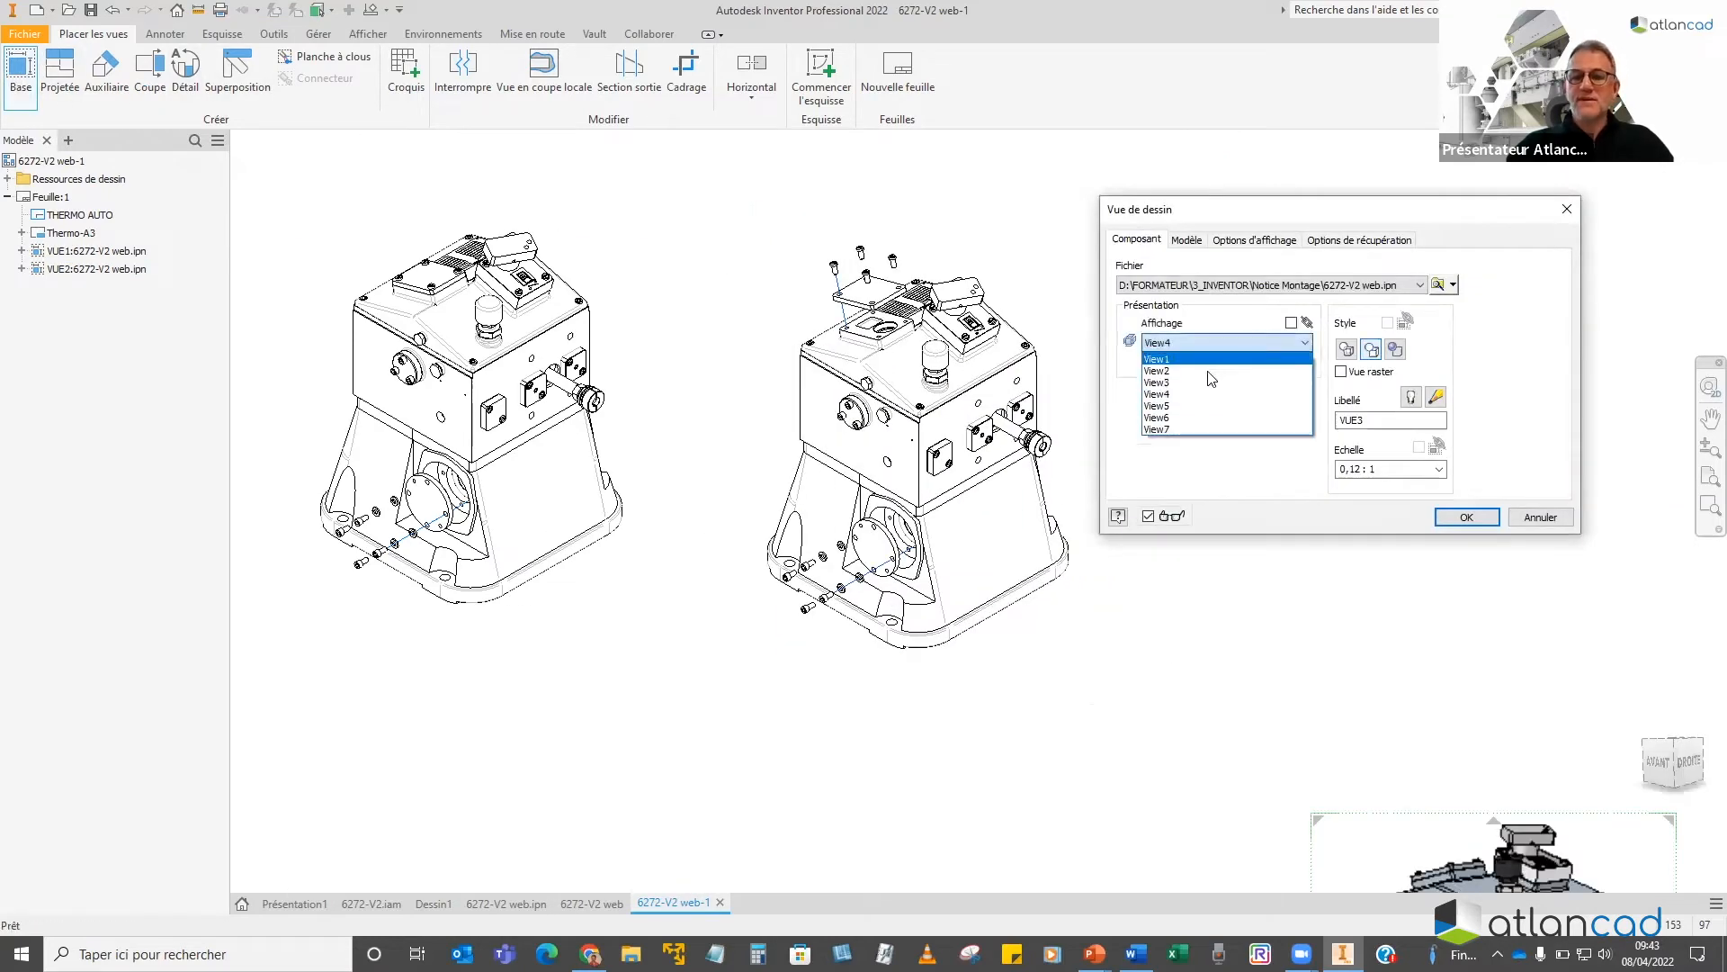
pyautogui.click(1178, 419)
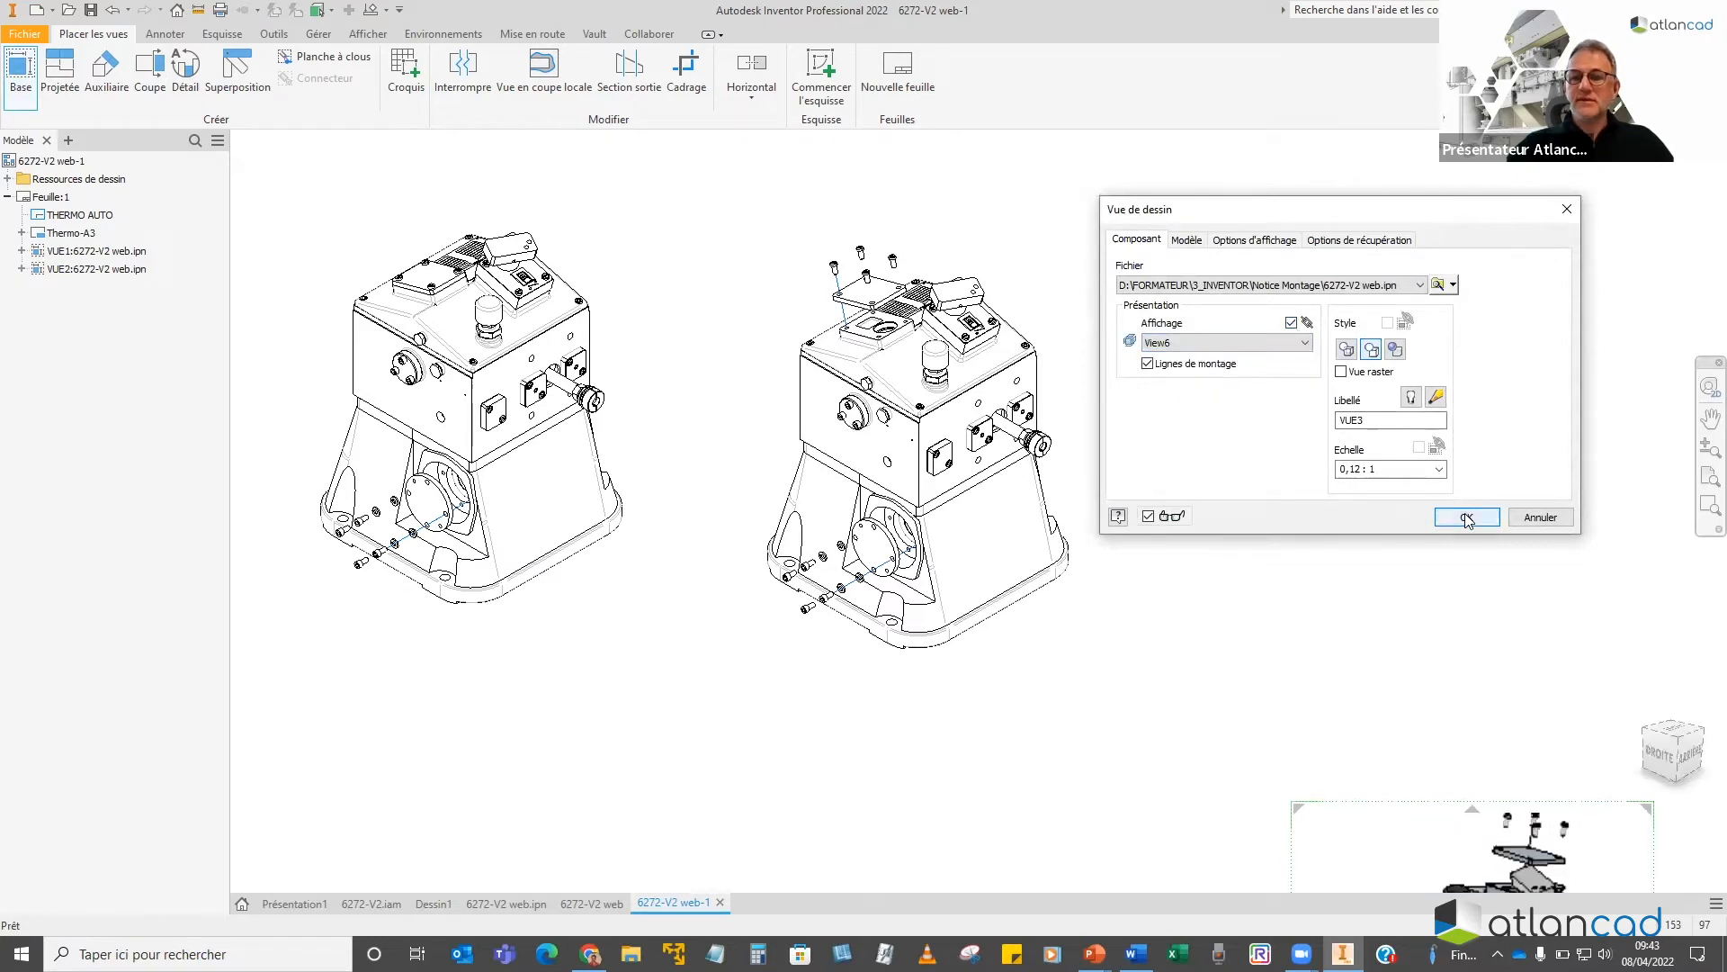
pyautogui.moveTo(1458, 685); pyautogui.dragTo(1358, 437)
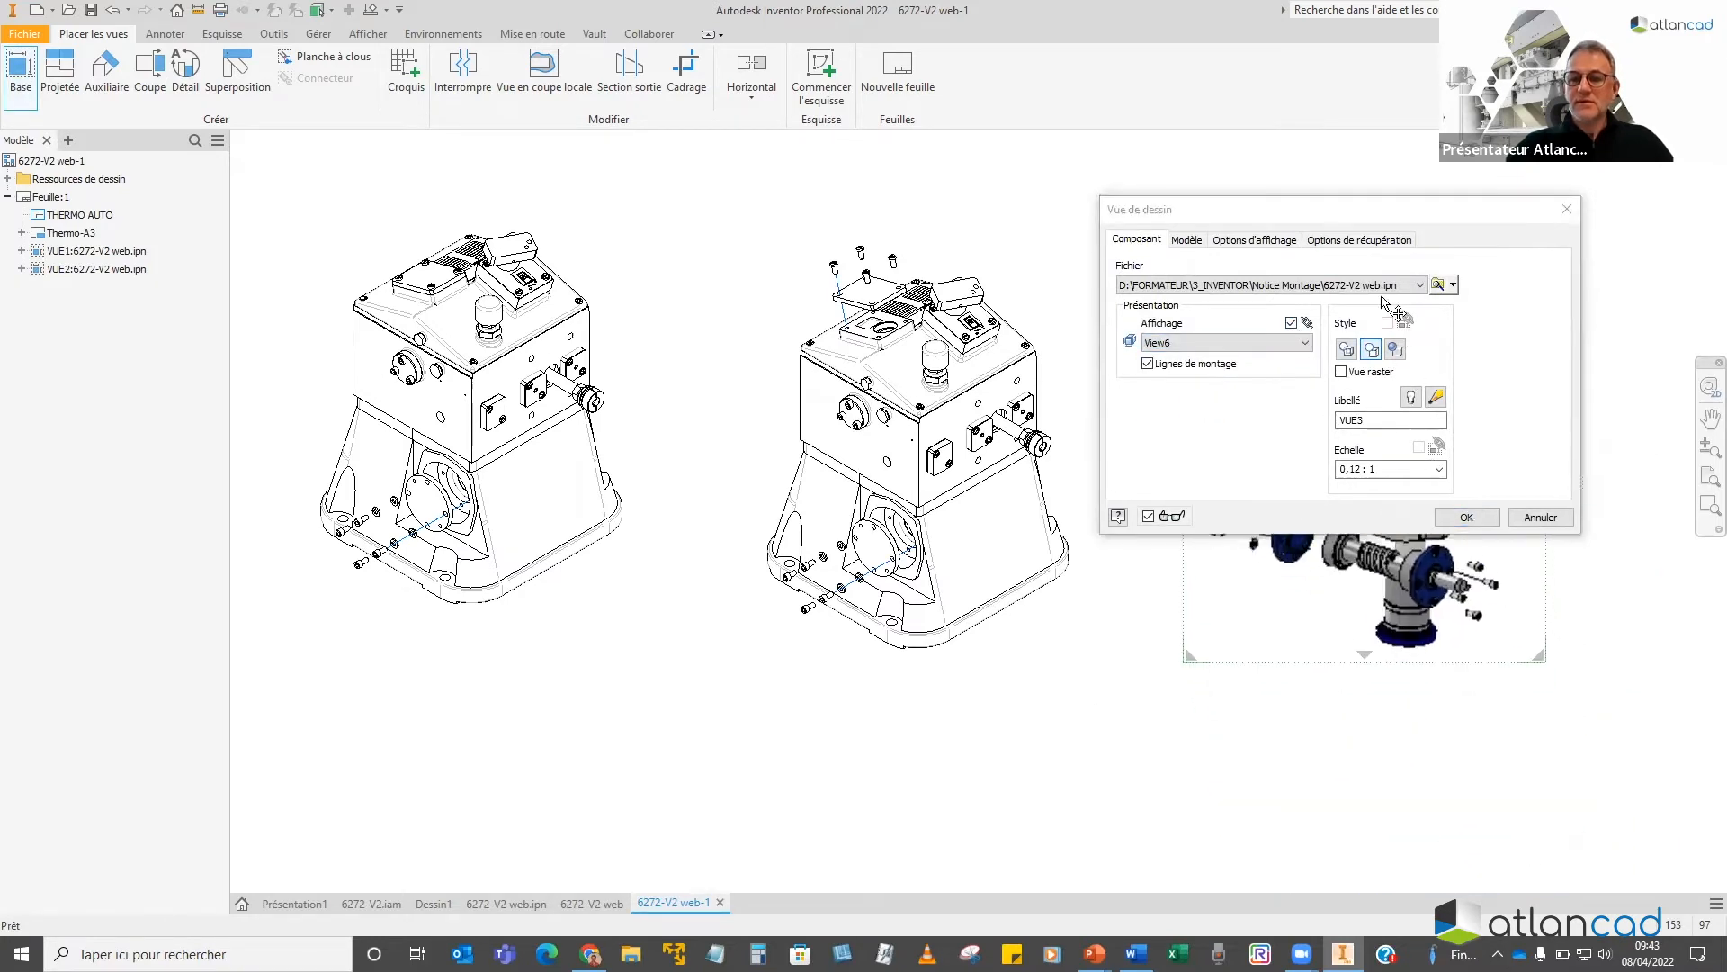
pyautogui.moveTo(1468, 214); pyautogui.dragTo(899, 212)
pyautogui.click(1600, 192)
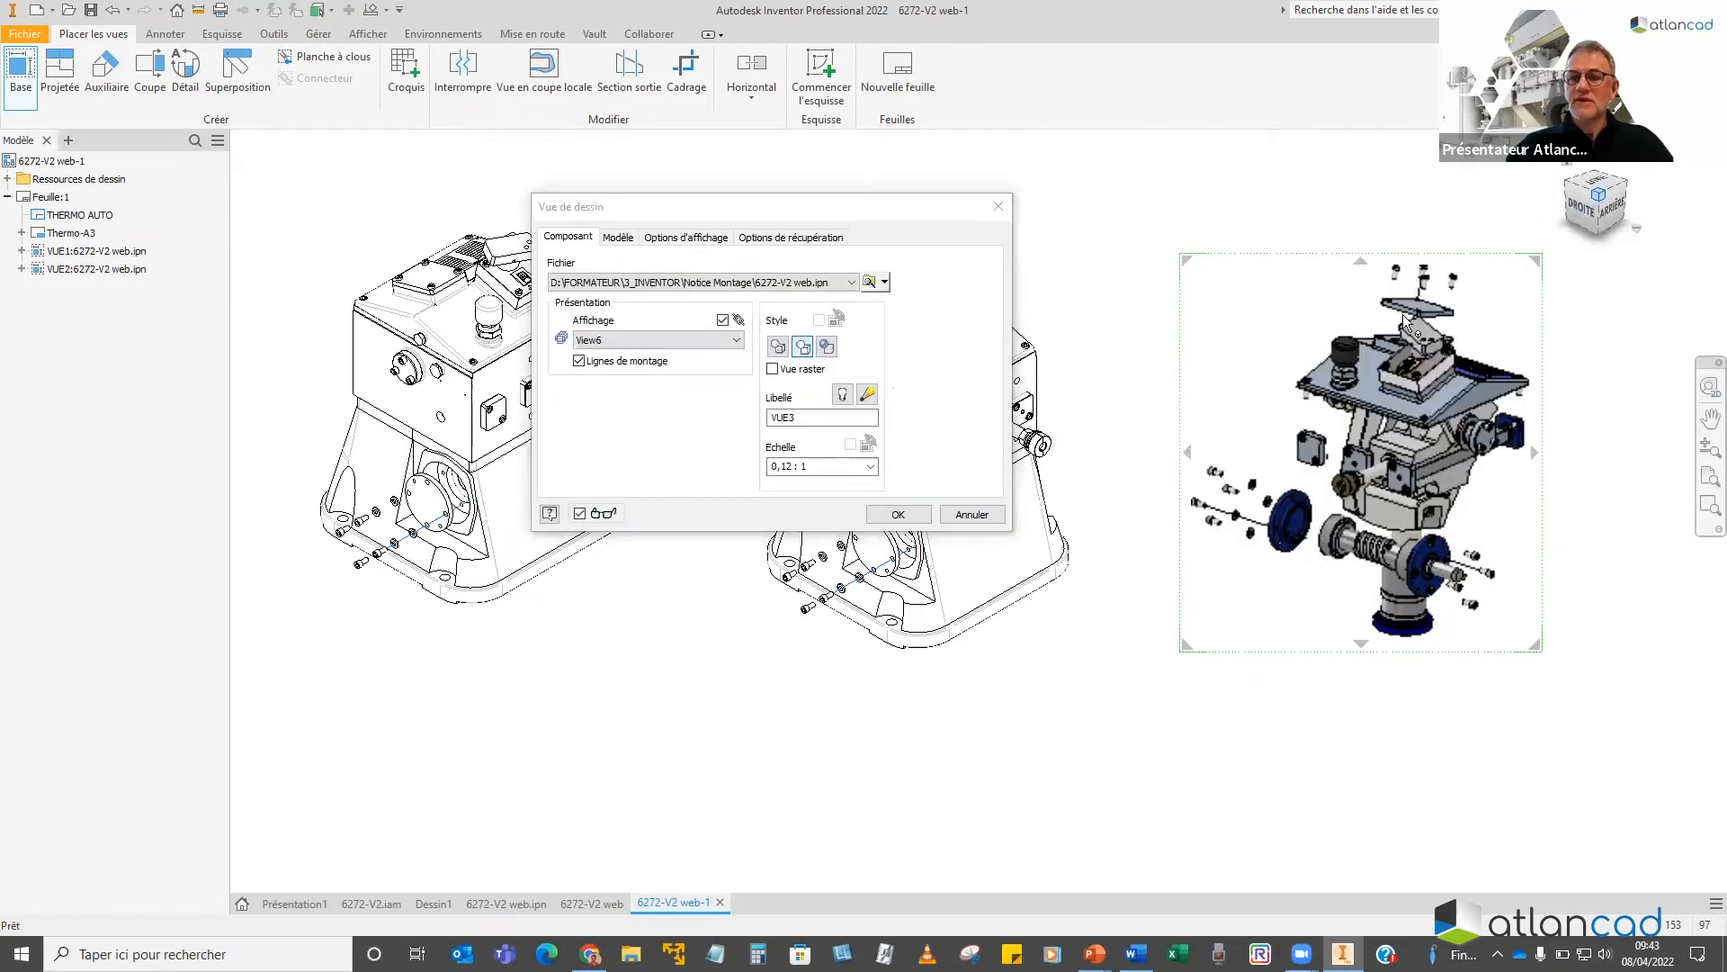
pyautogui.click(898, 515)
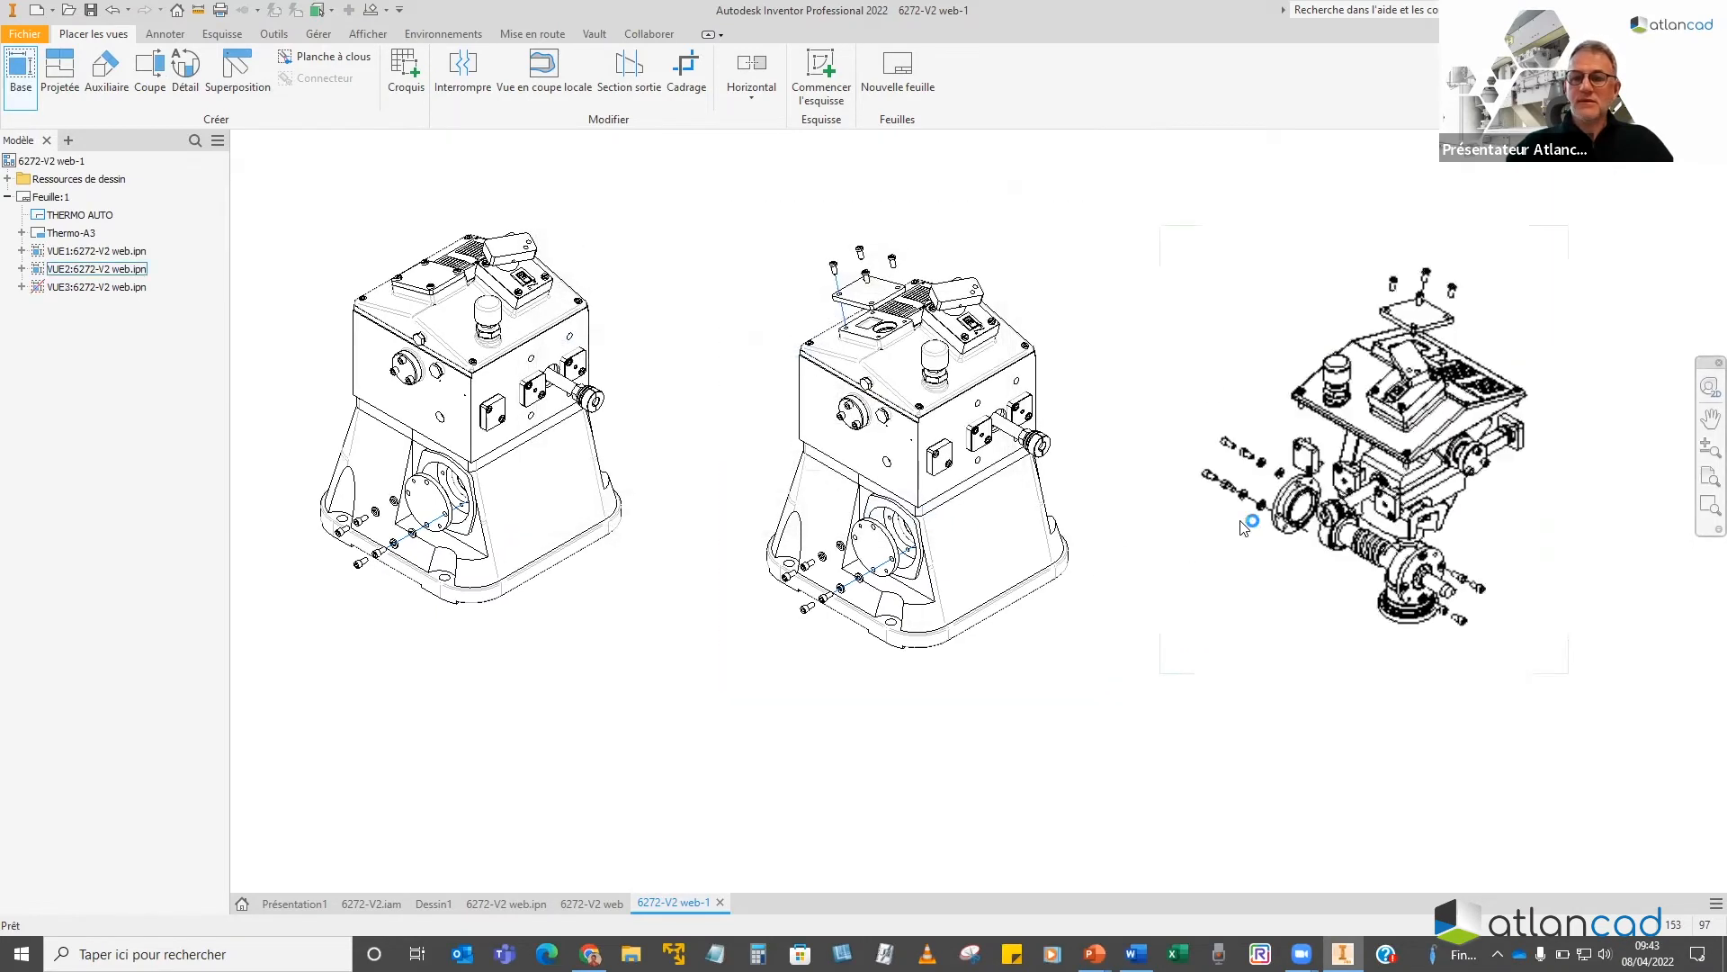
# Move the third drawing view directly below the first view on the sheet
pyautogui.scroll(3, 1201, 509)
pyautogui.moveTo(1181, 537); pyautogui.dragTo(955, 738)
pyautogui.moveTo(1250, 538); pyautogui.dragTo(737, 814)
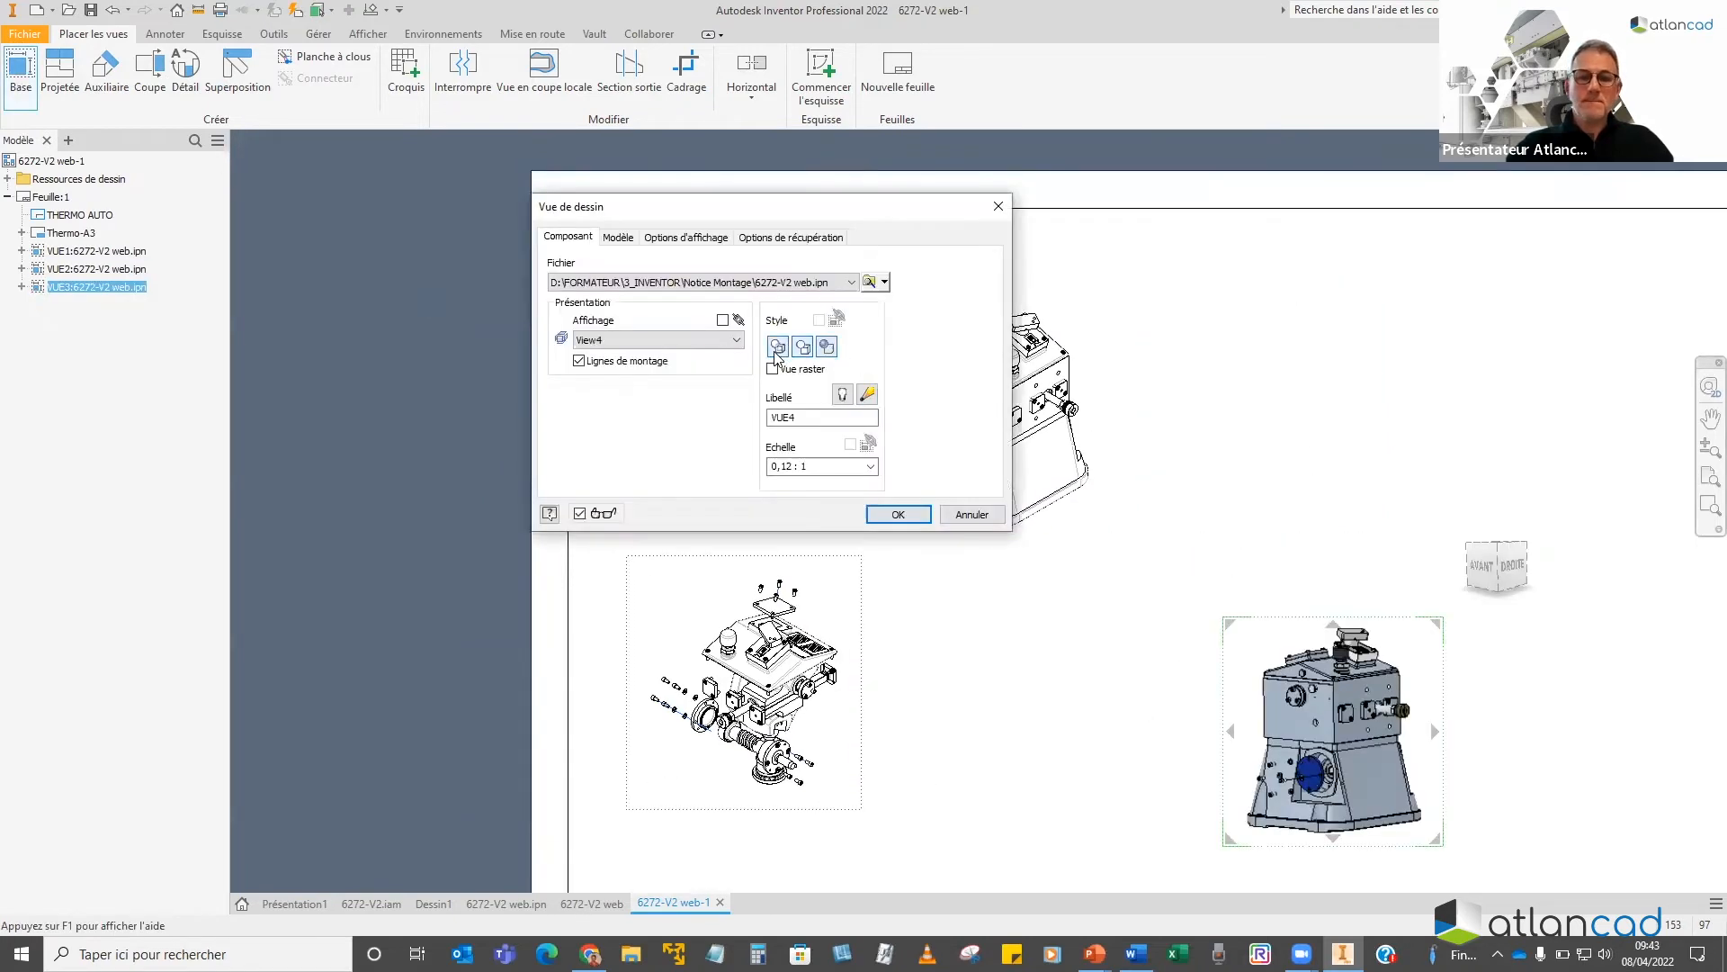
pyautogui.click(666, 340)
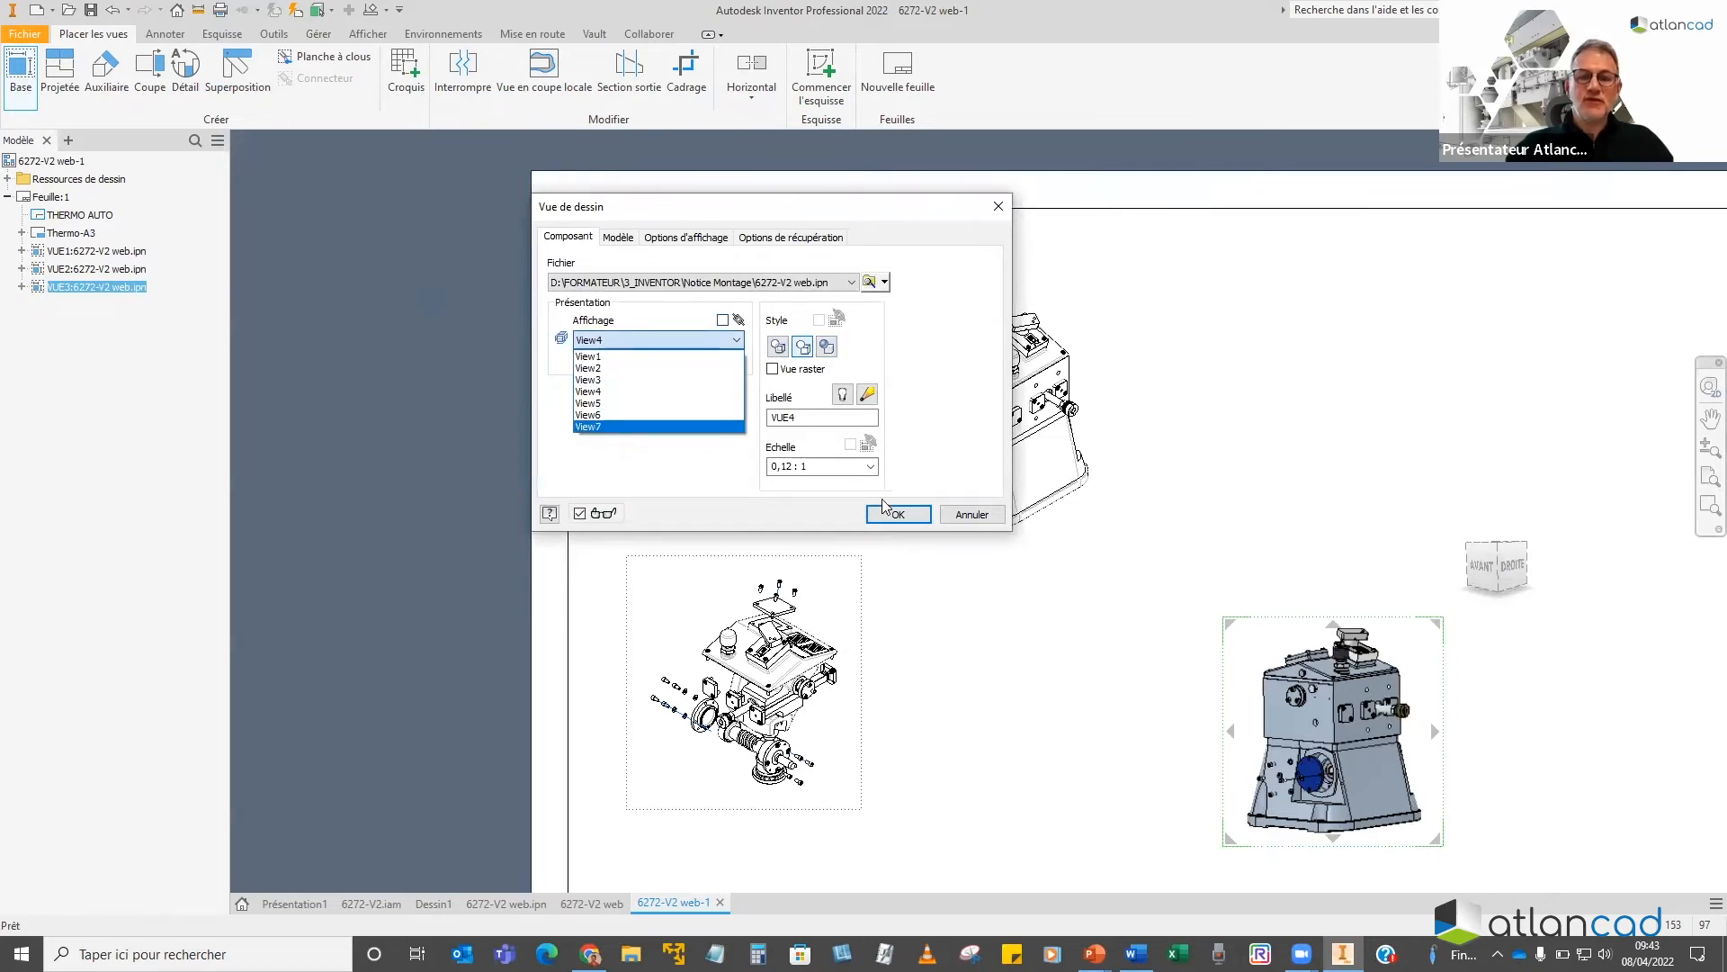
pyautogui.click(949, 544)
pyautogui.click(961, 520)
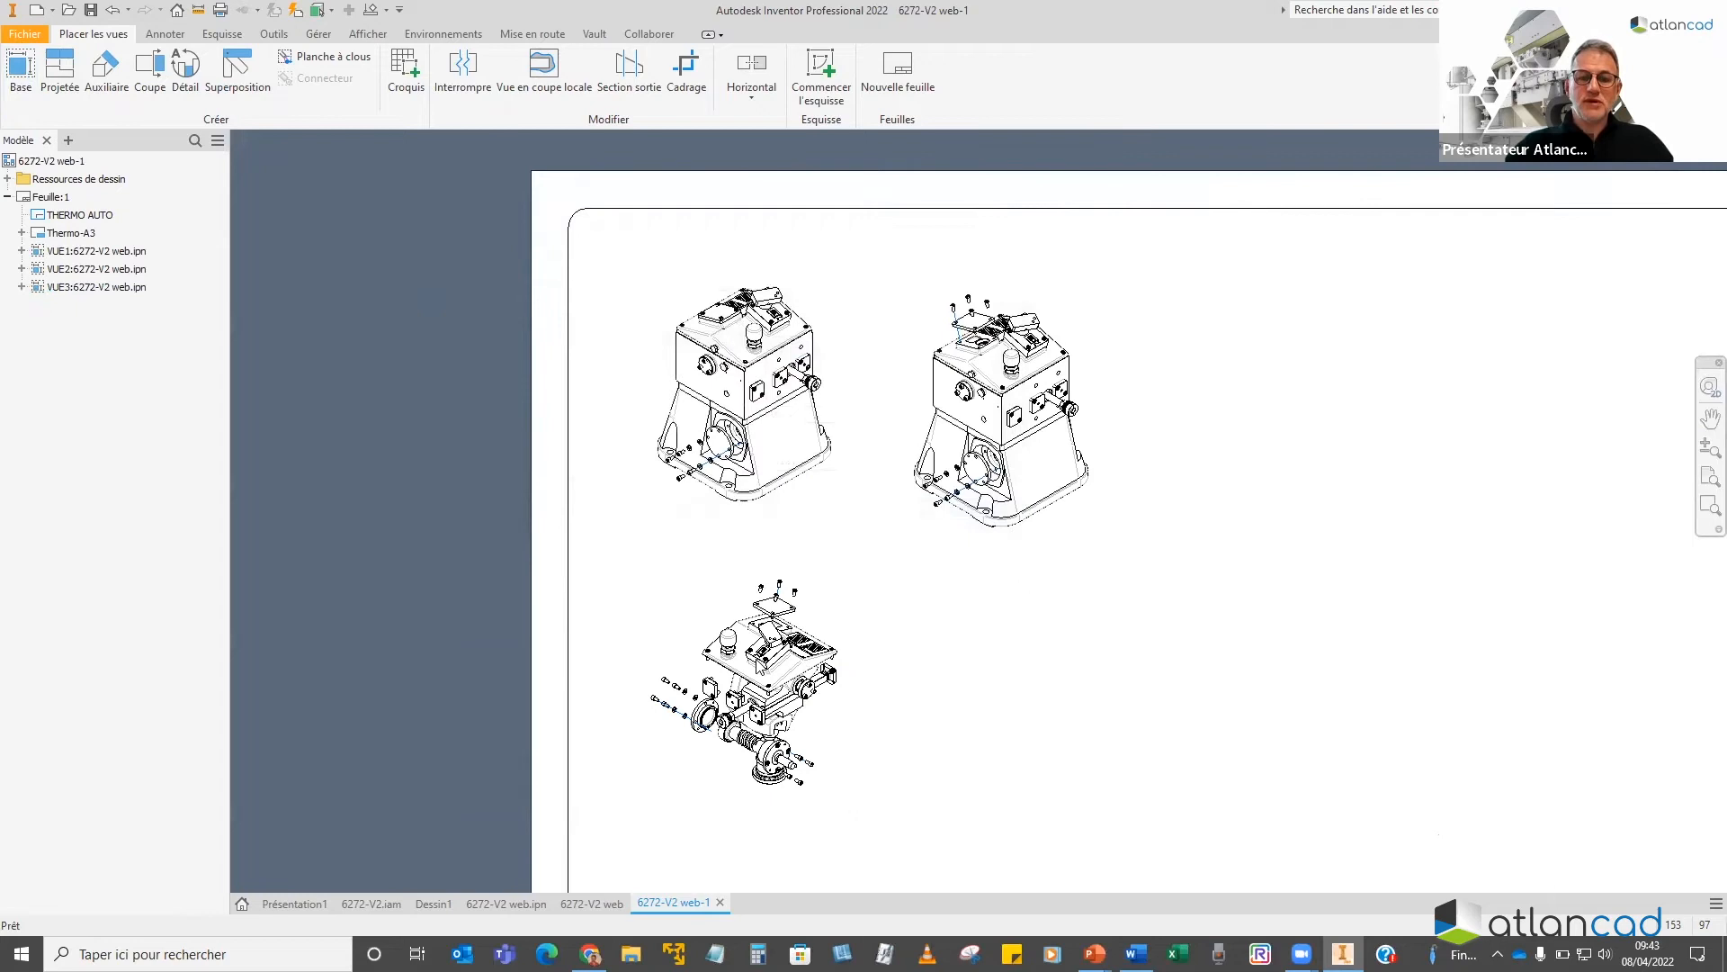
pyautogui.doubleClick(704, 612)
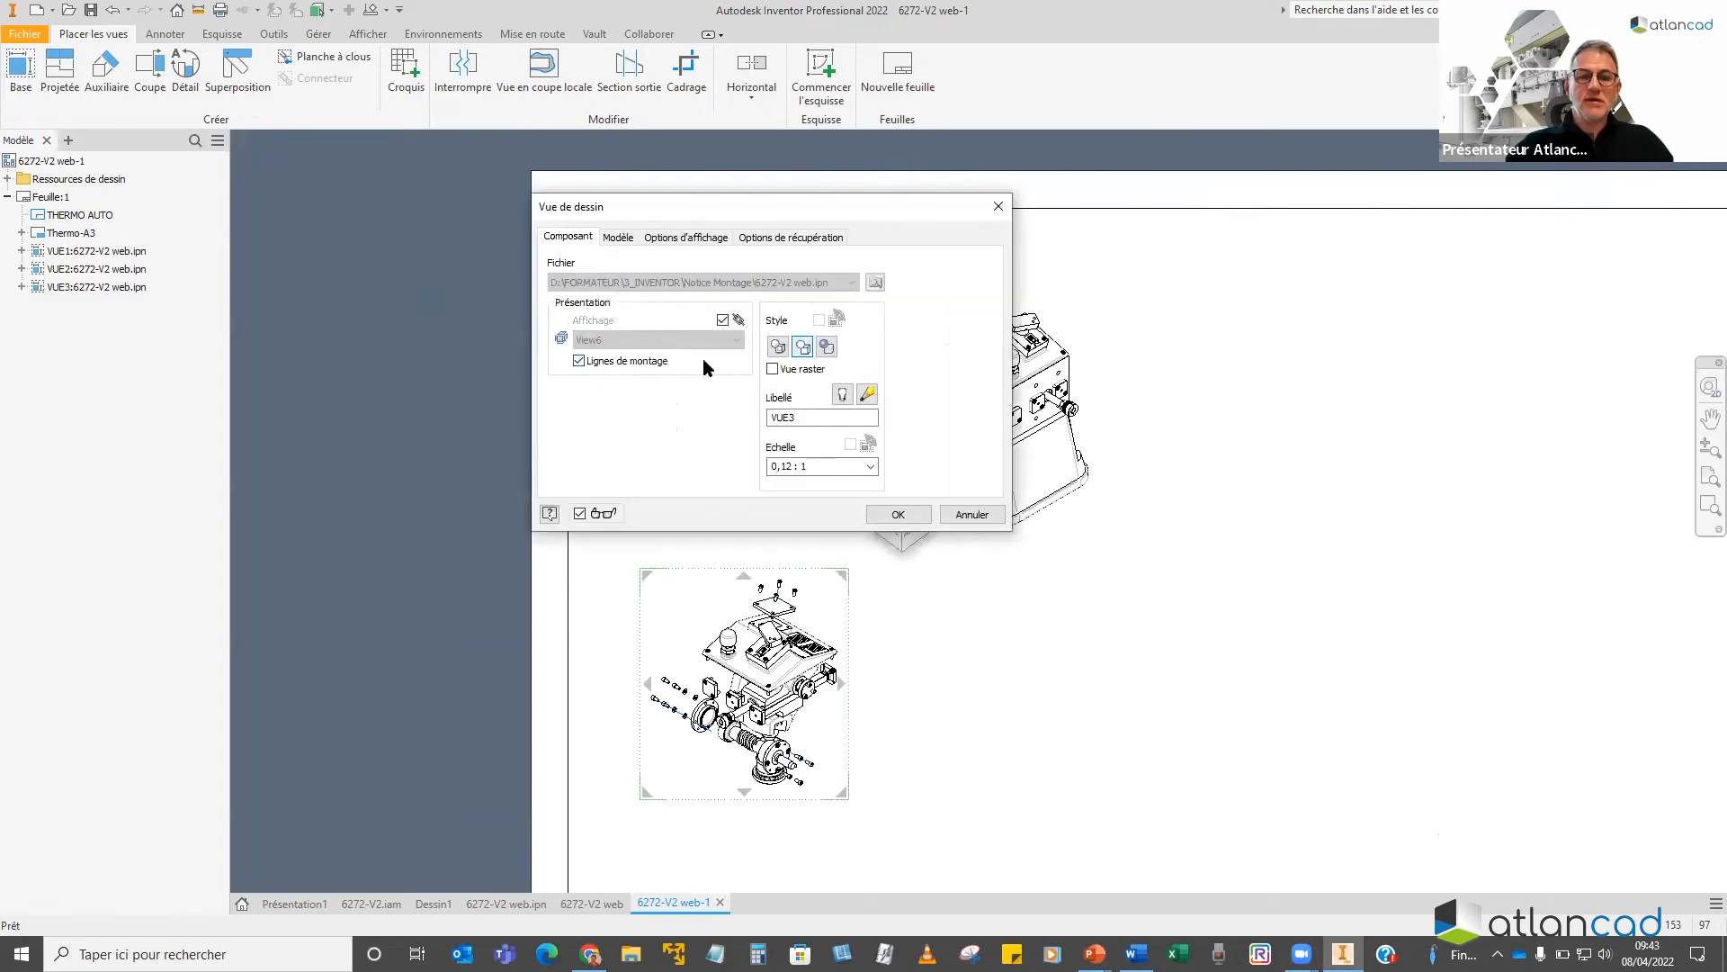
pyautogui.click(966, 519)
# Place the View7 snapshot at scale 0,12:1 as a fourth view, turned to the right-rear isometric, beside the third view
pyautogui.press('Home')
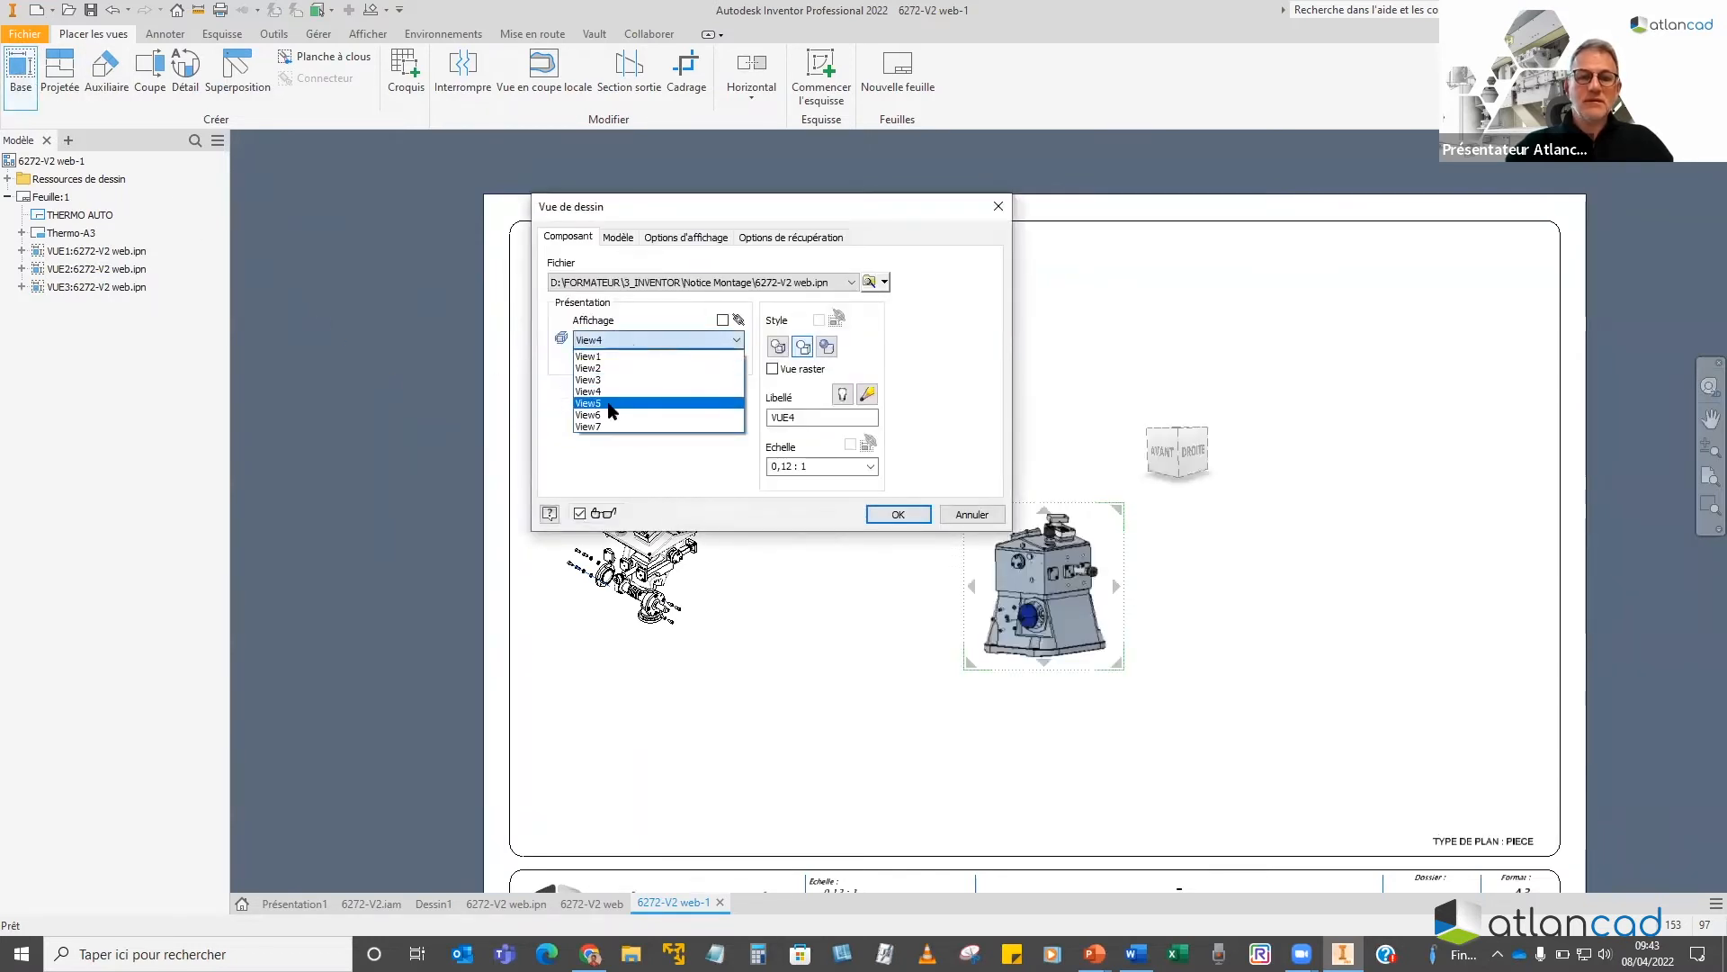
pyautogui.click(624, 405)
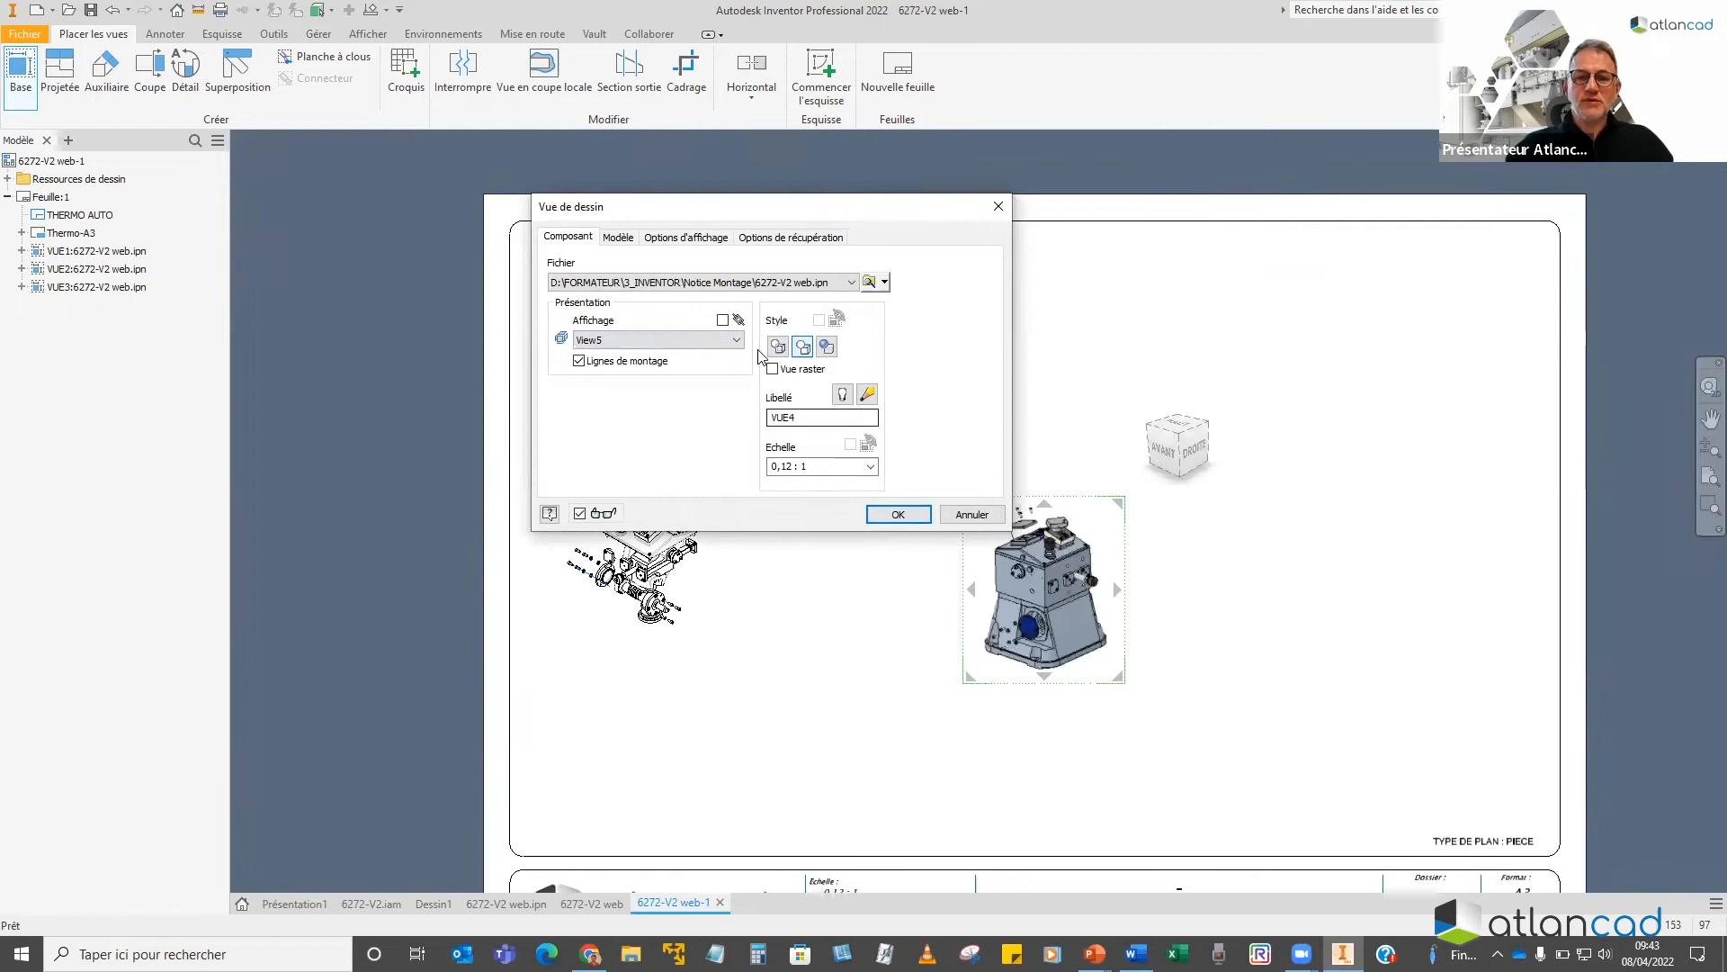
pyautogui.click(624, 345)
pyautogui.click(635, 447)
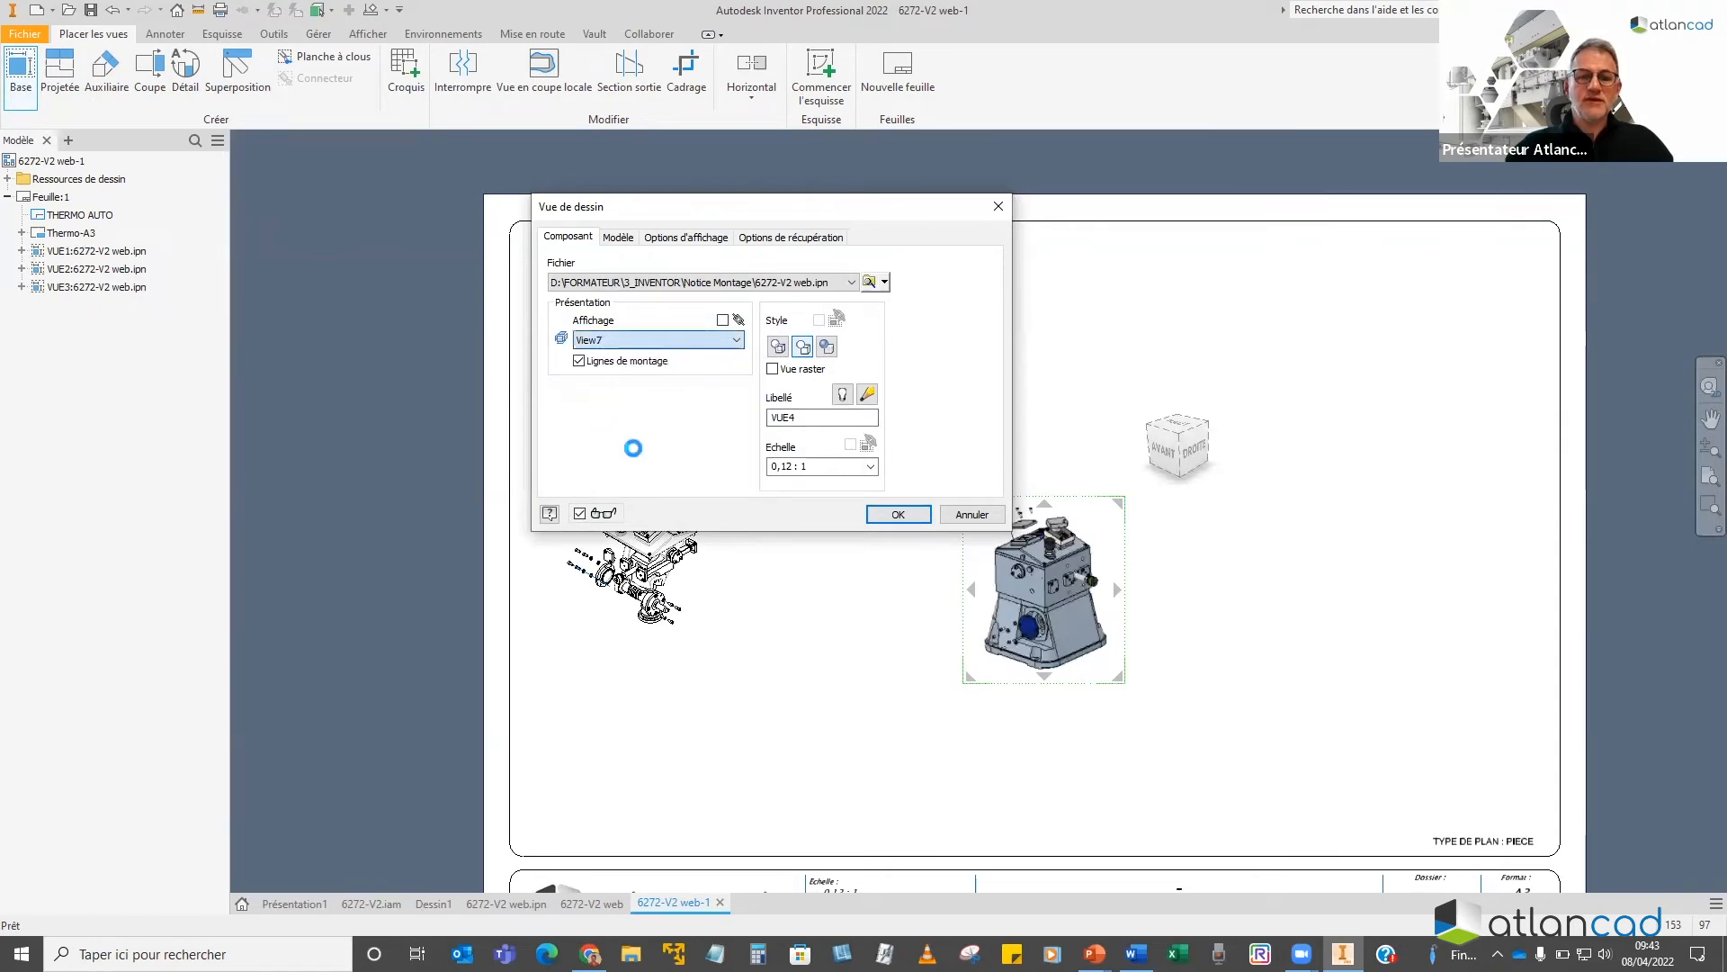
pyautogui.click(898, 515)
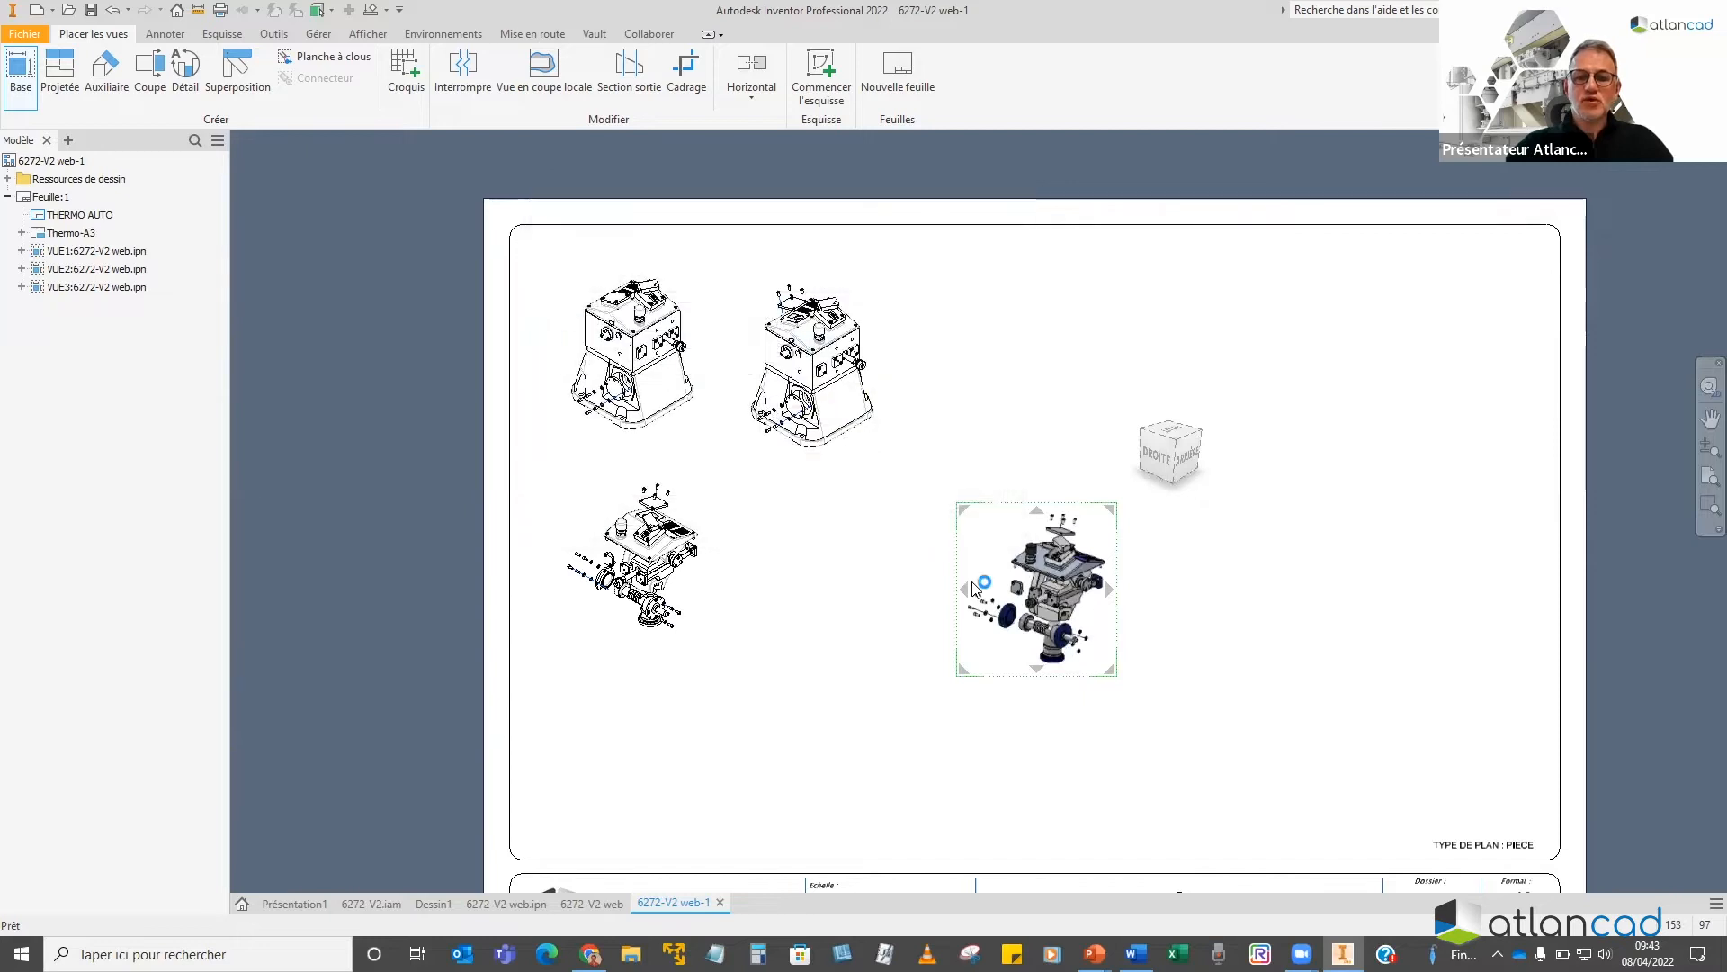
pyautogui.doubleClick(1088, 484)
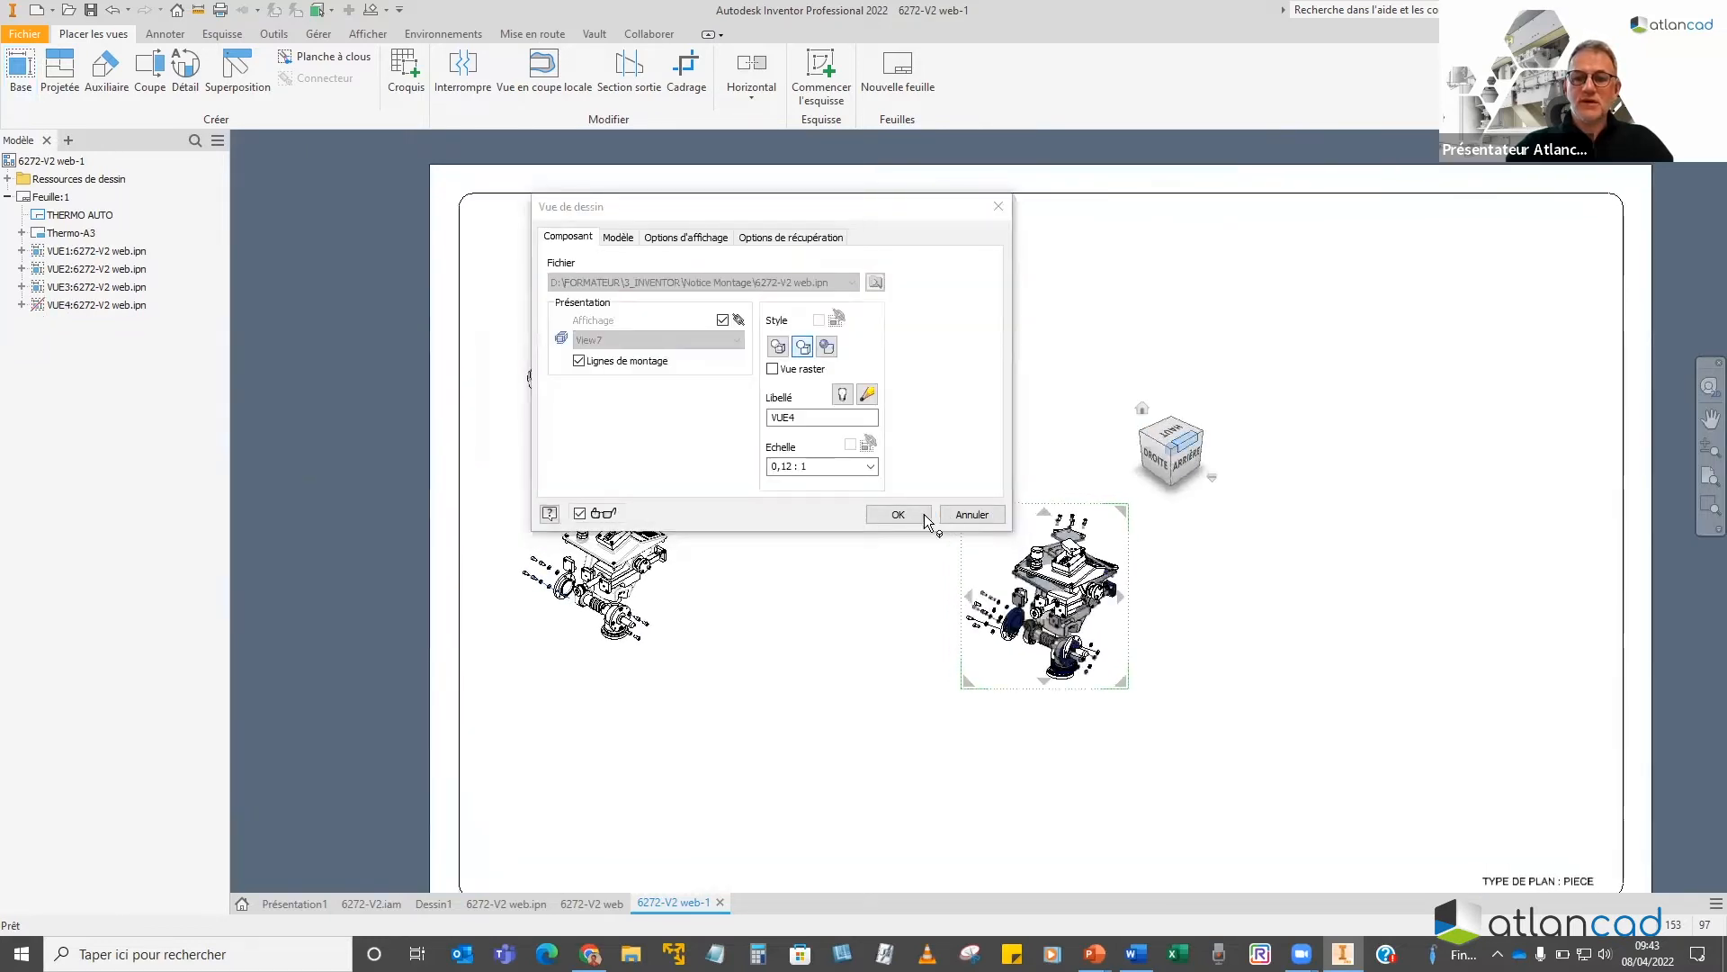
pyautogui.moveTo(990, 515); pyautogui.dragTo(734, 486)
pyautogui.scroll(-2, 600, 640)
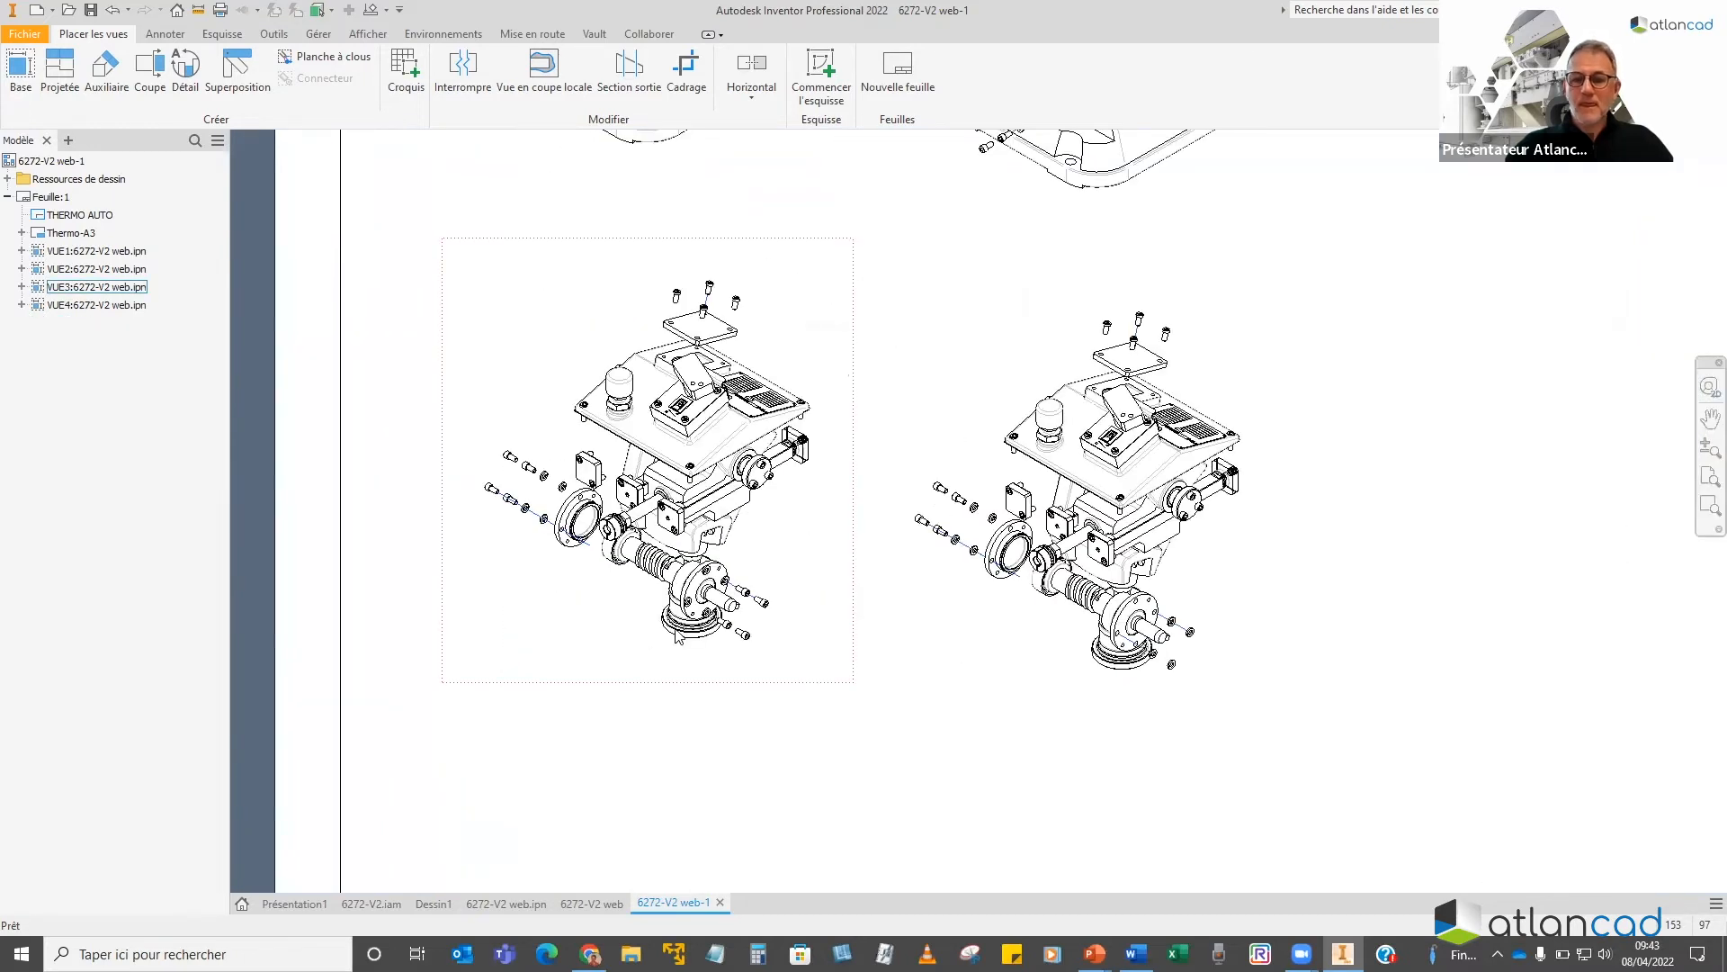
pyautogui.scroll(-4, 942, 574)
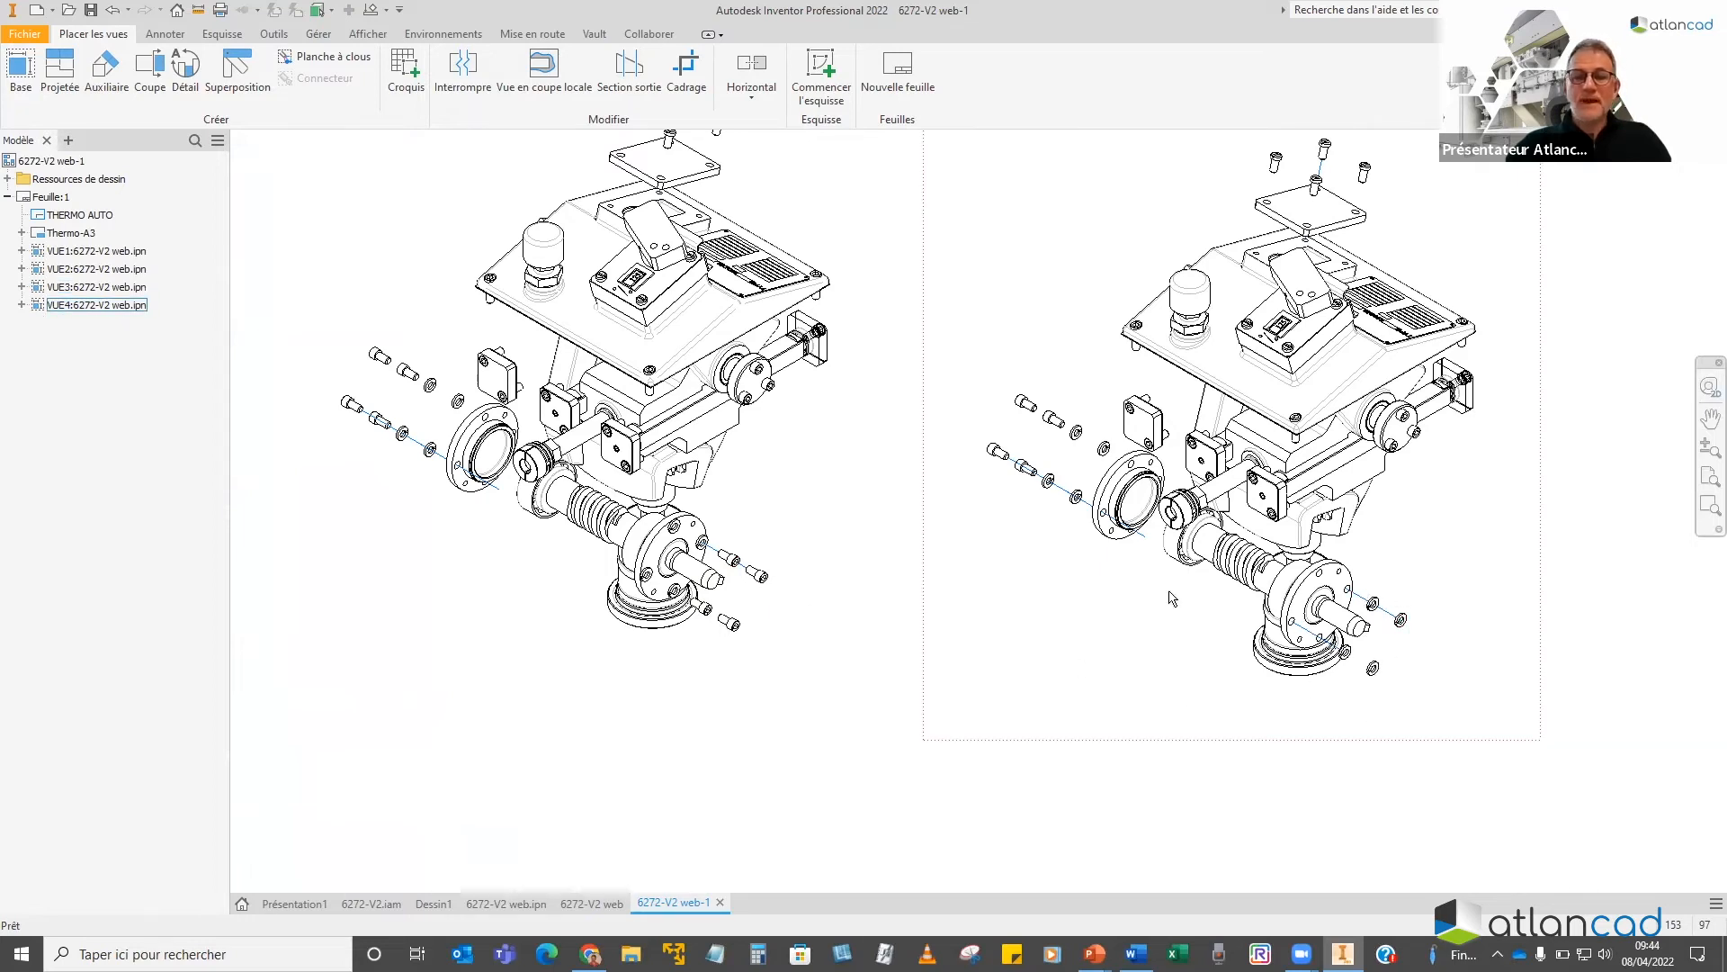
pyautogui.scroll(-5, 1171, 598)
pyautogui.scroll(3, 887, 375)
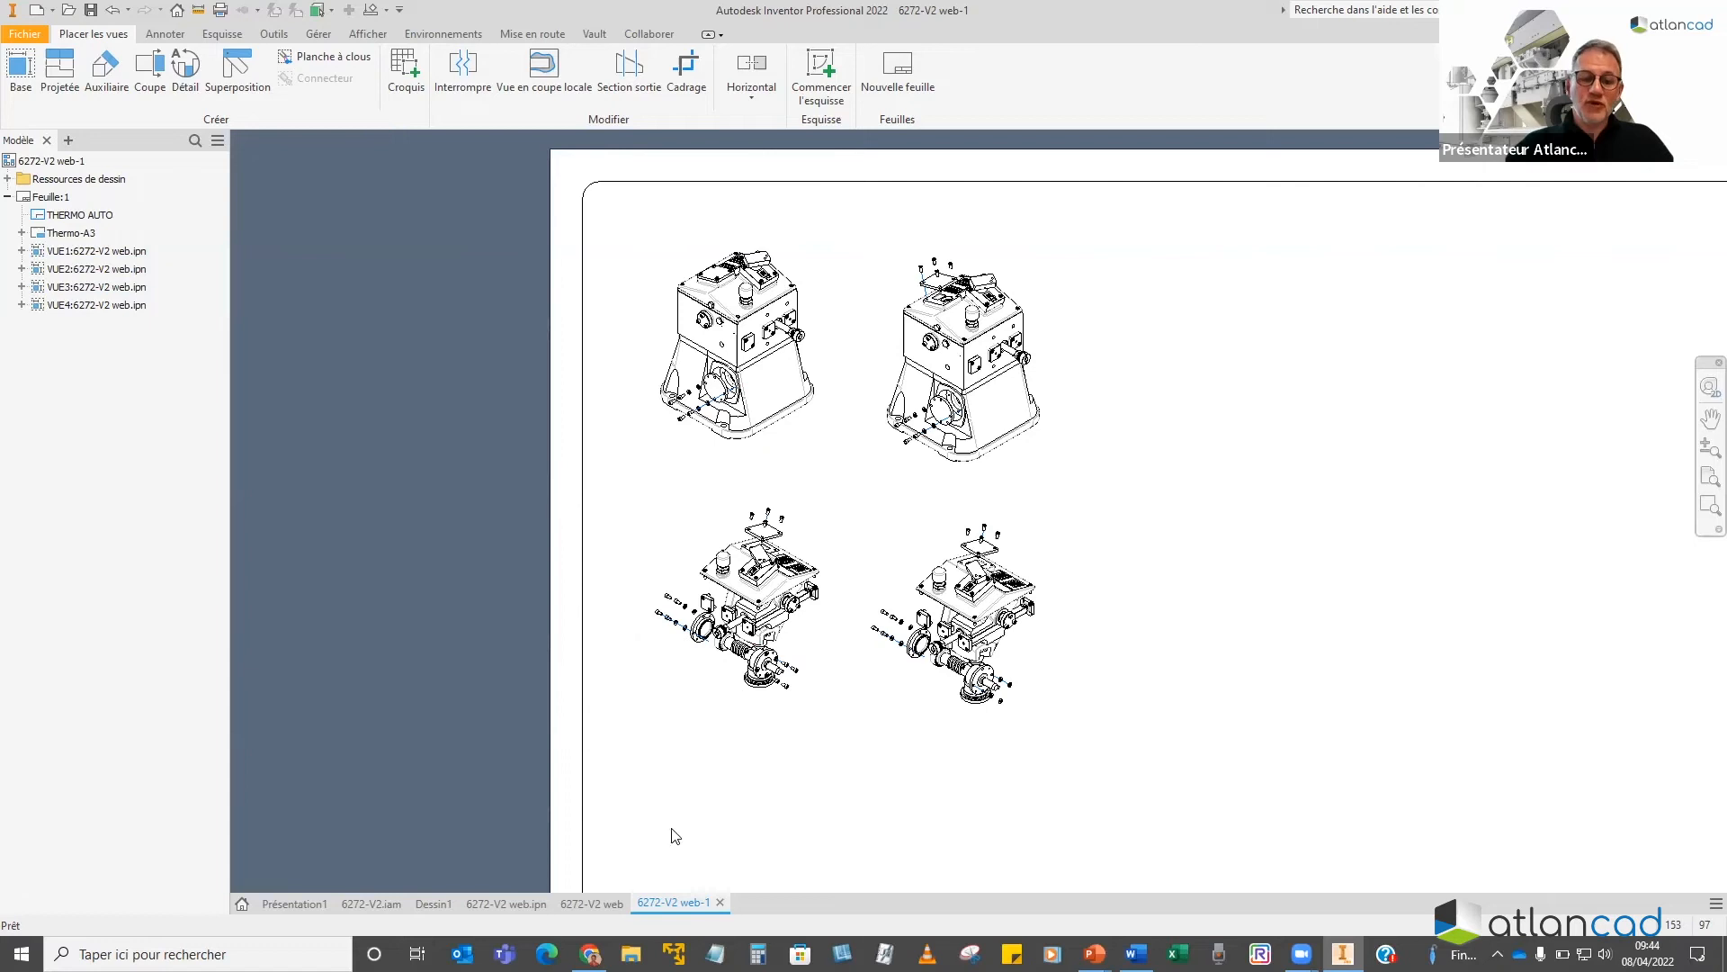
# Return to the 6272-V2 web.ipn presentation and collapse the list of spacings of the View4 snapshot
pyautogui.click(522, 903)
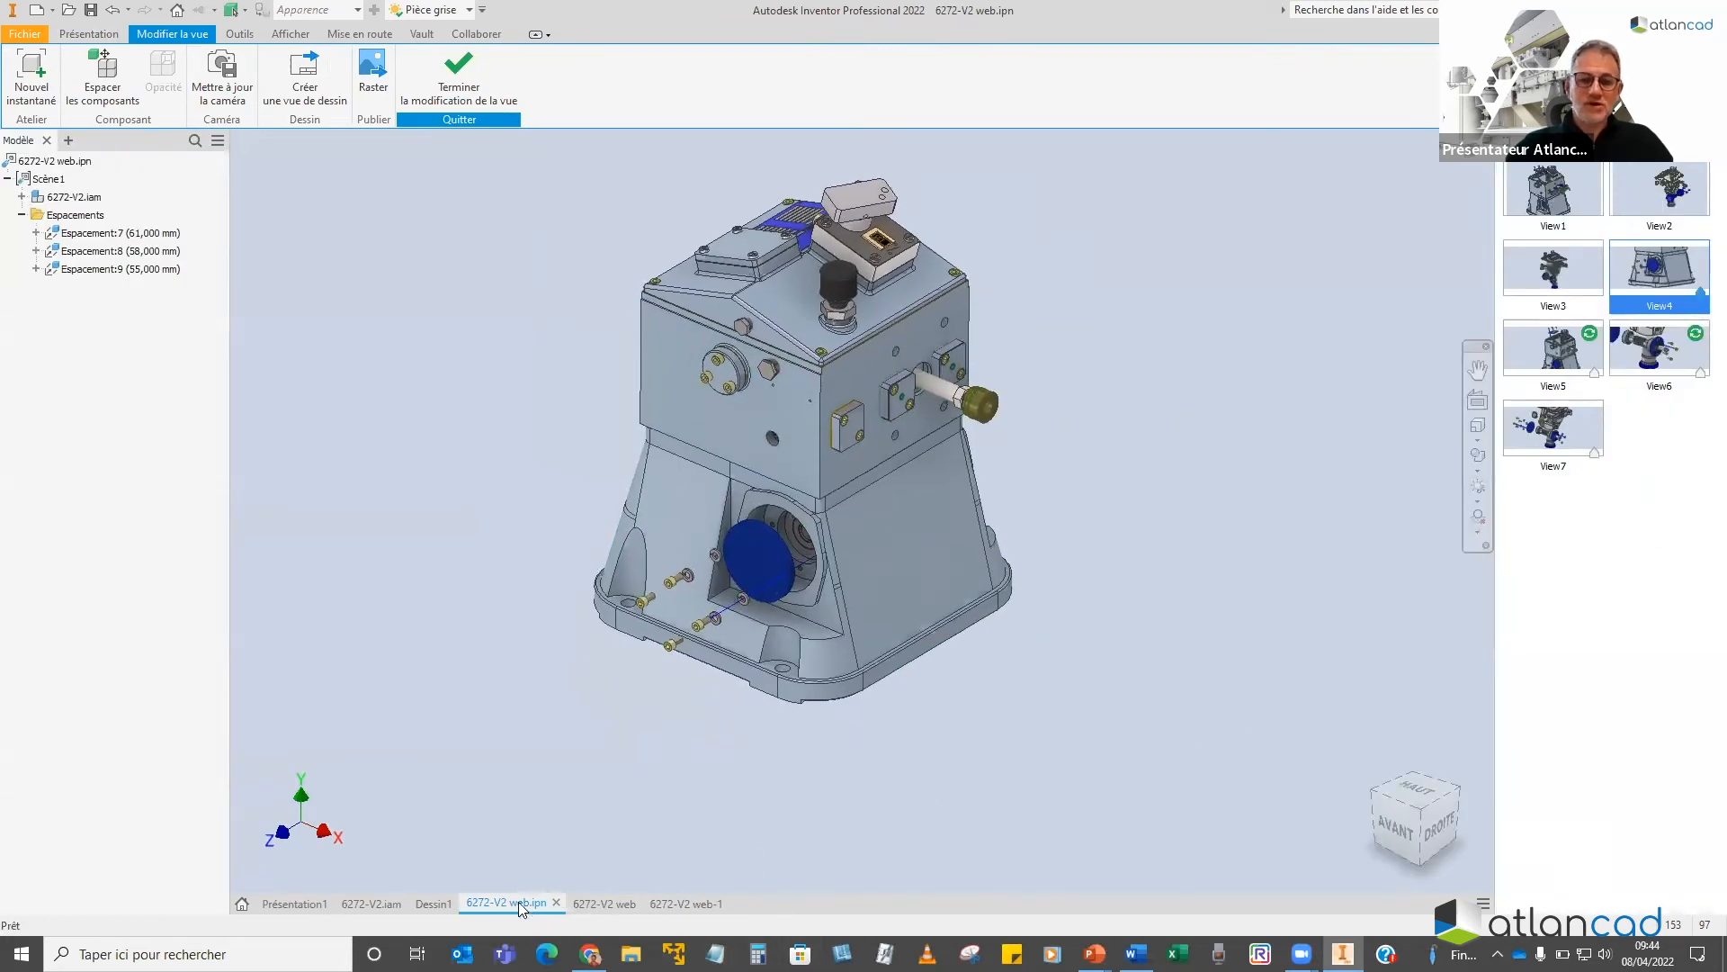
pyautogui.click(296, 36)
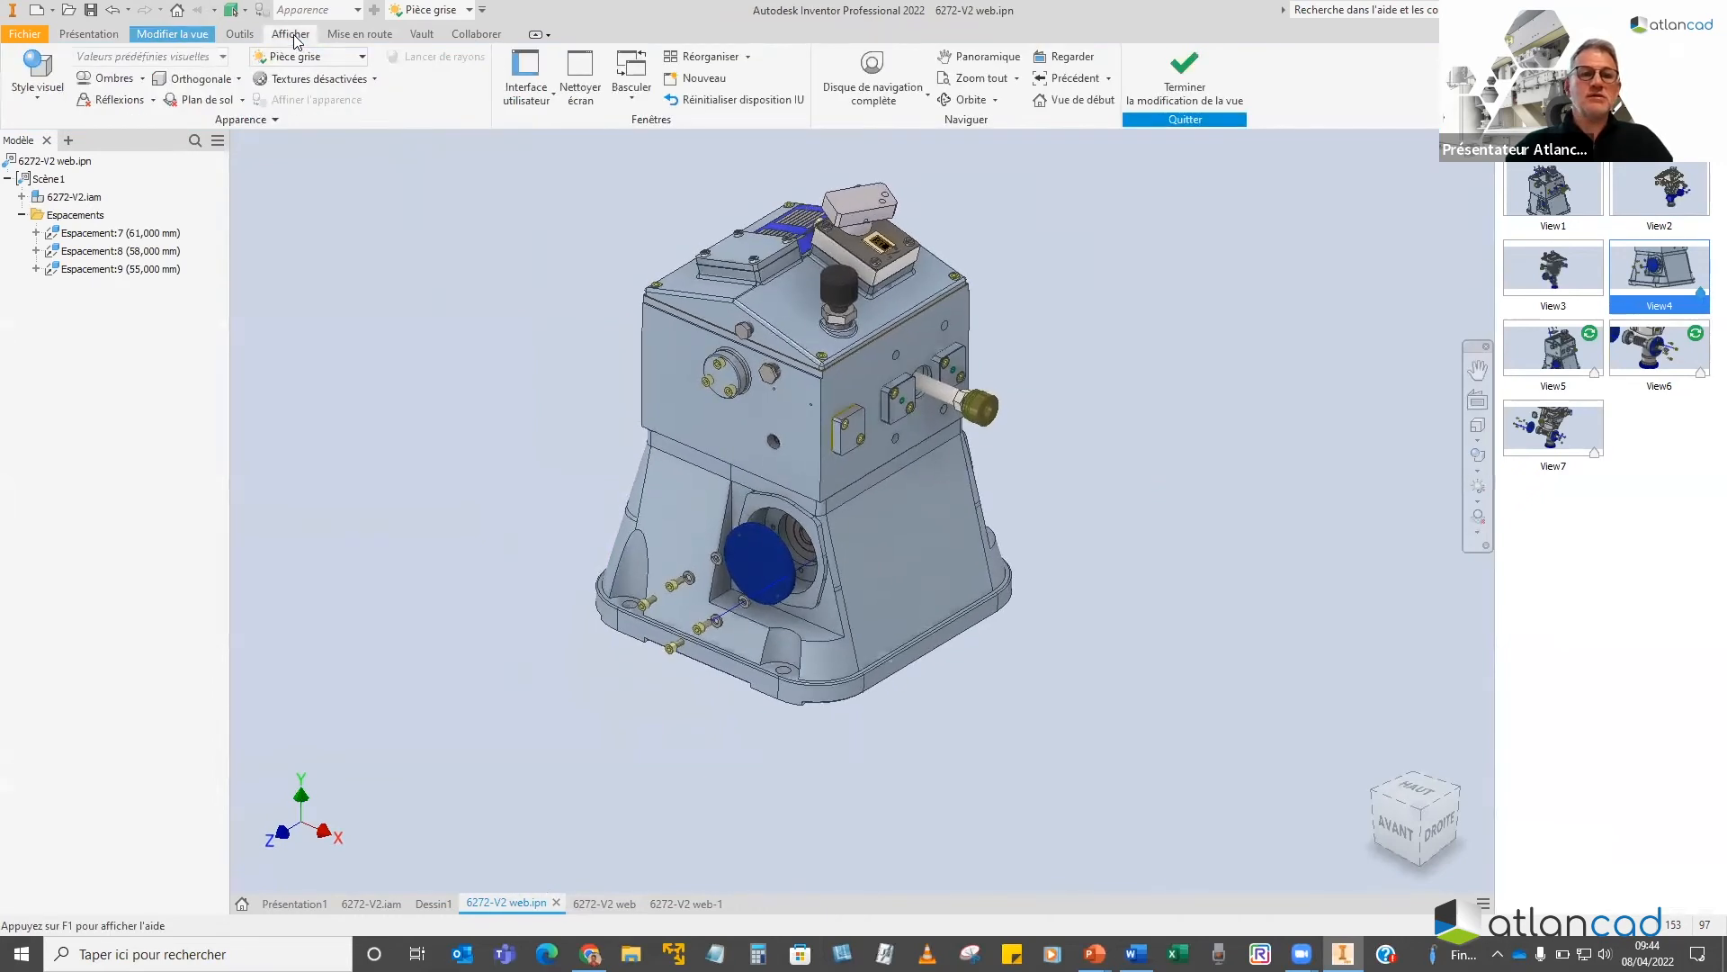
pyautogui.click(545, 95)
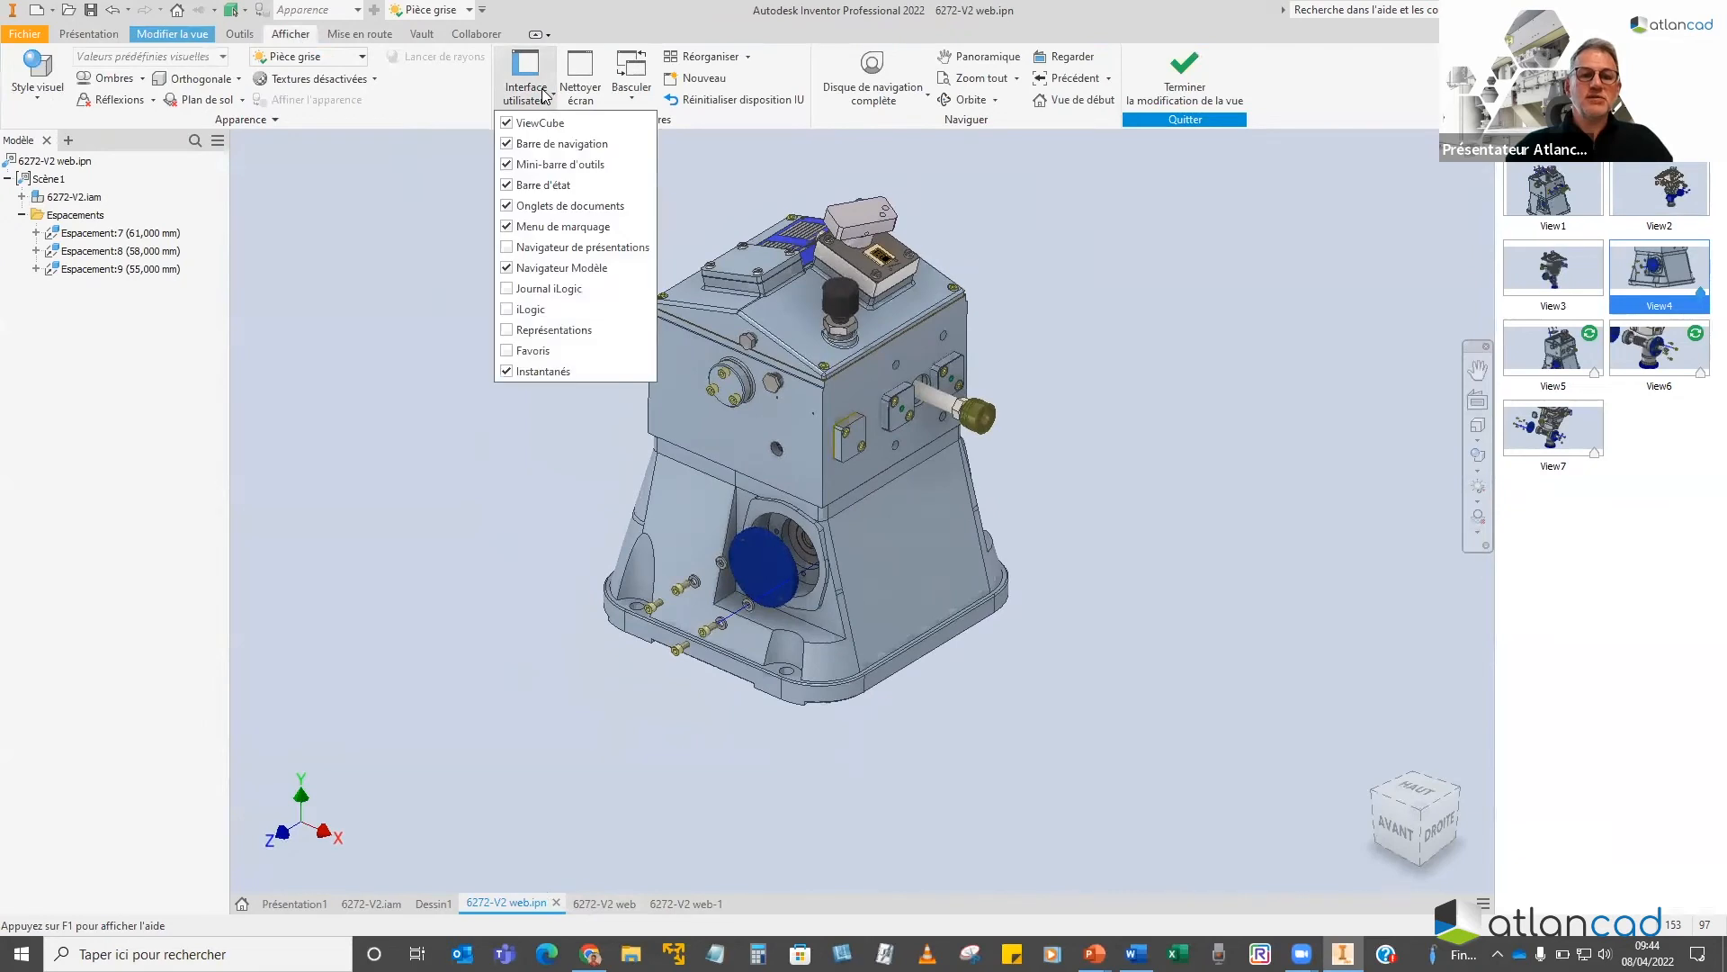
pyautogui.click(497, 598)
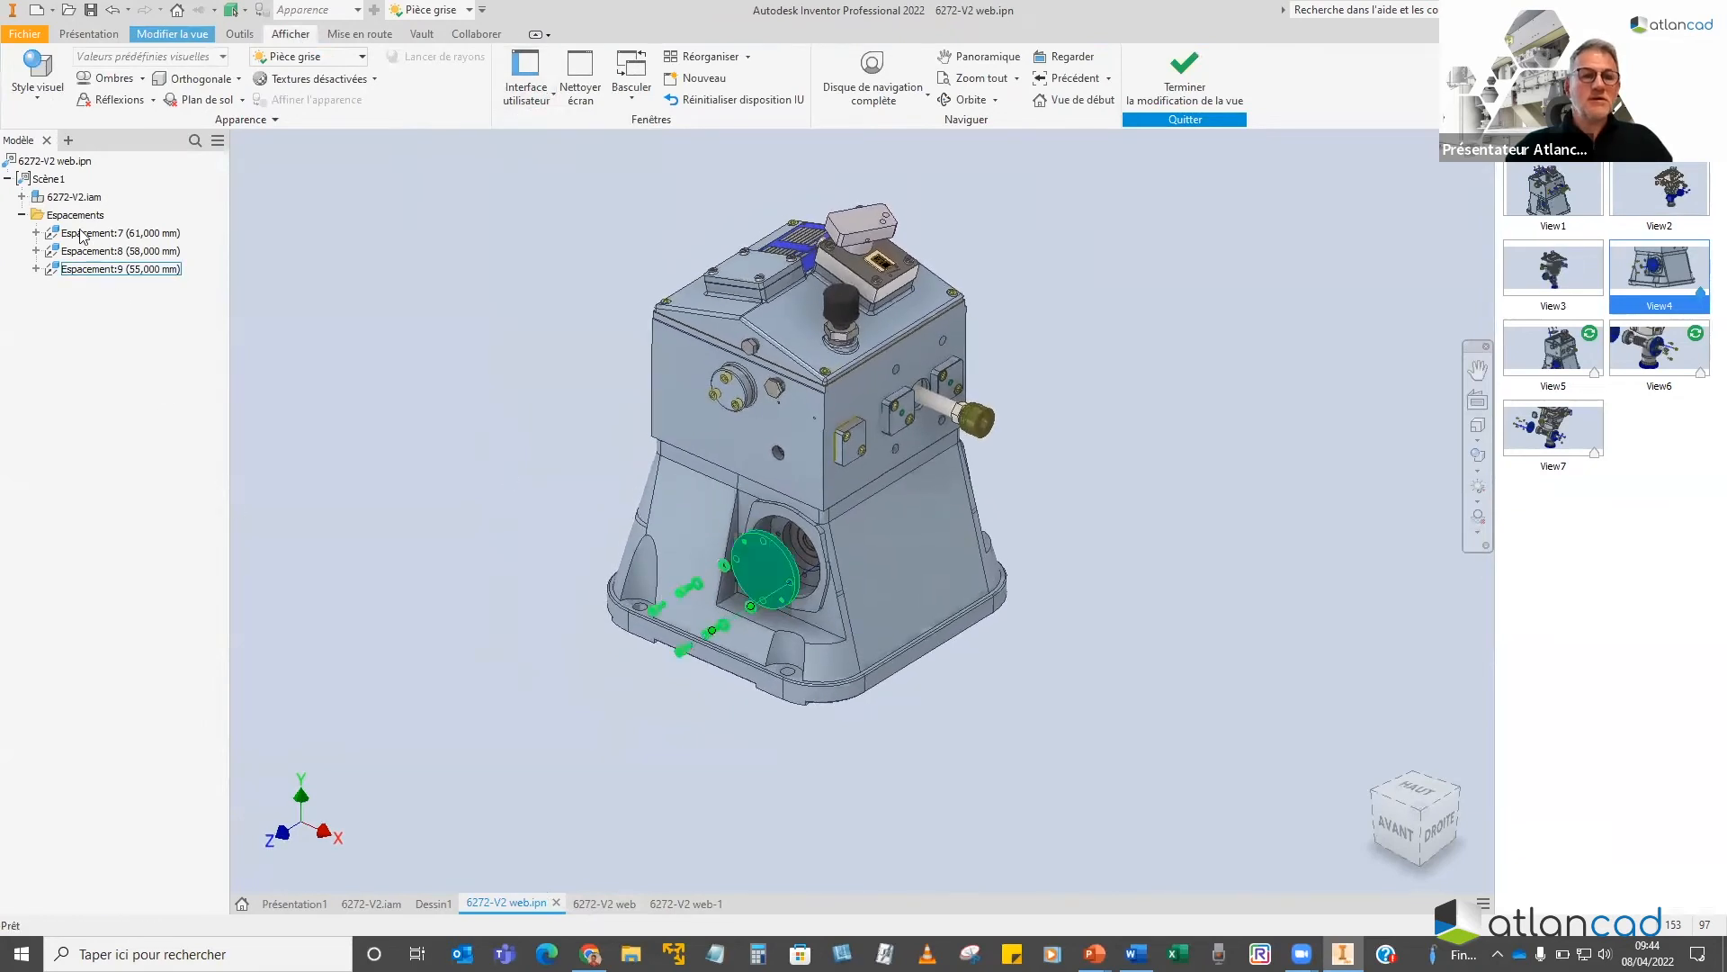
pyautogui.click(21, 216)
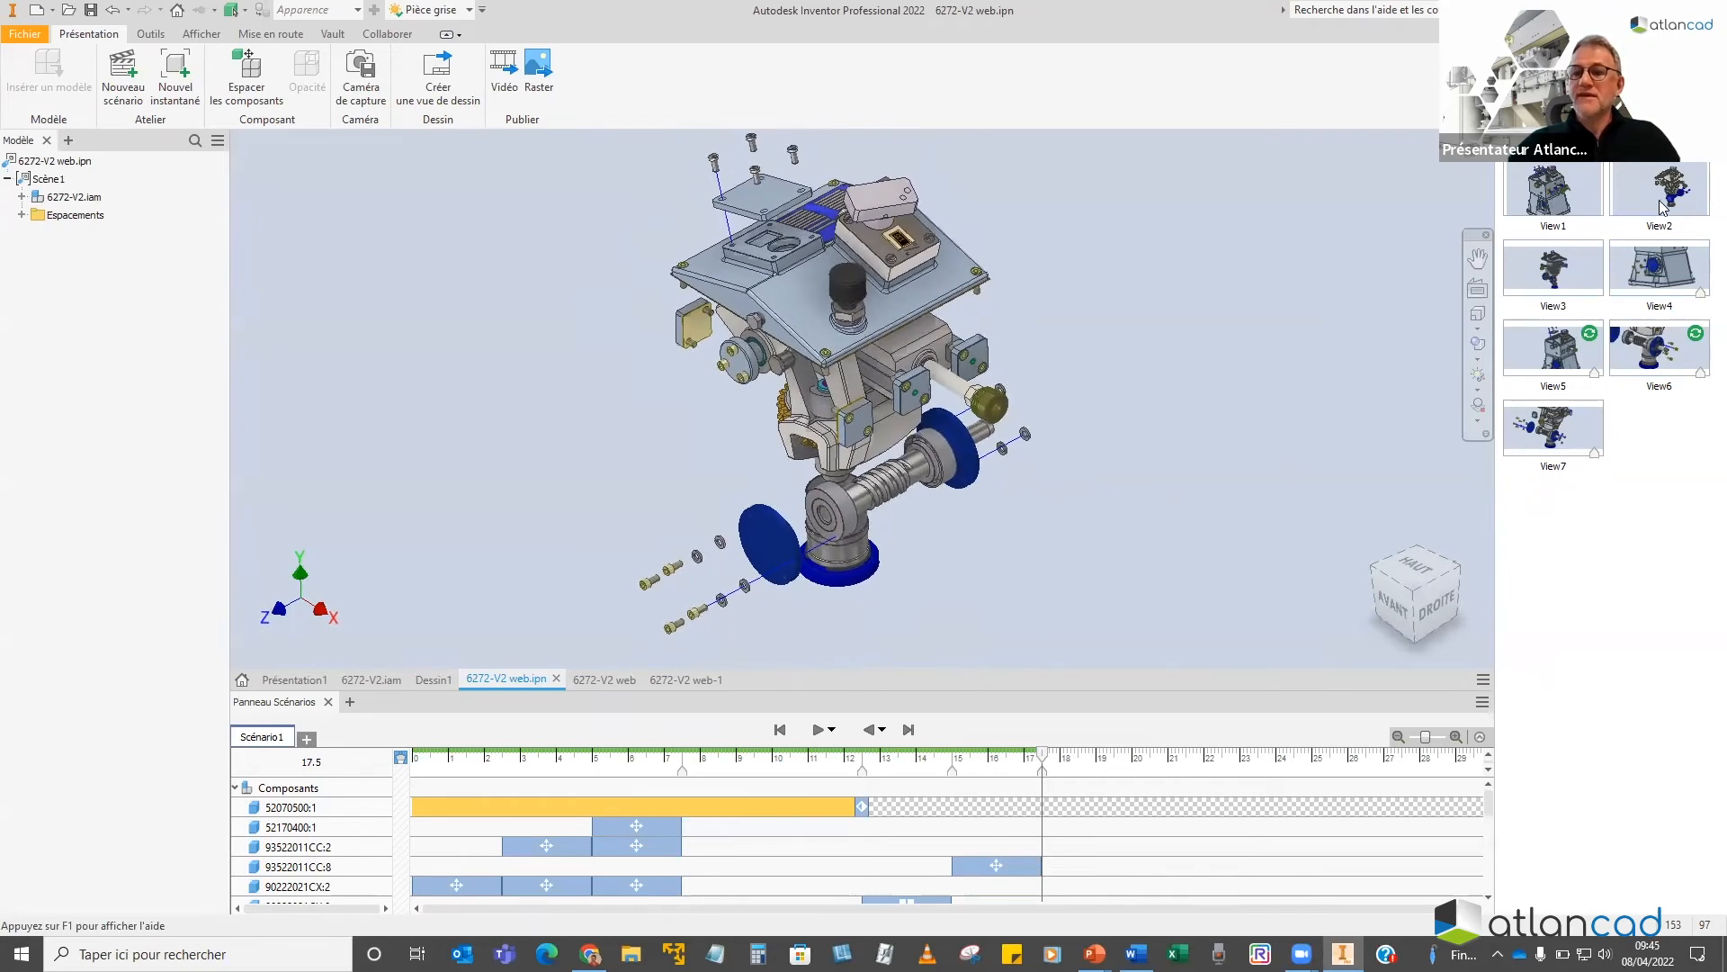
# Open the View3 snapshot for examination and finish editing it
pyautogui.doubleClick(1554, 268)
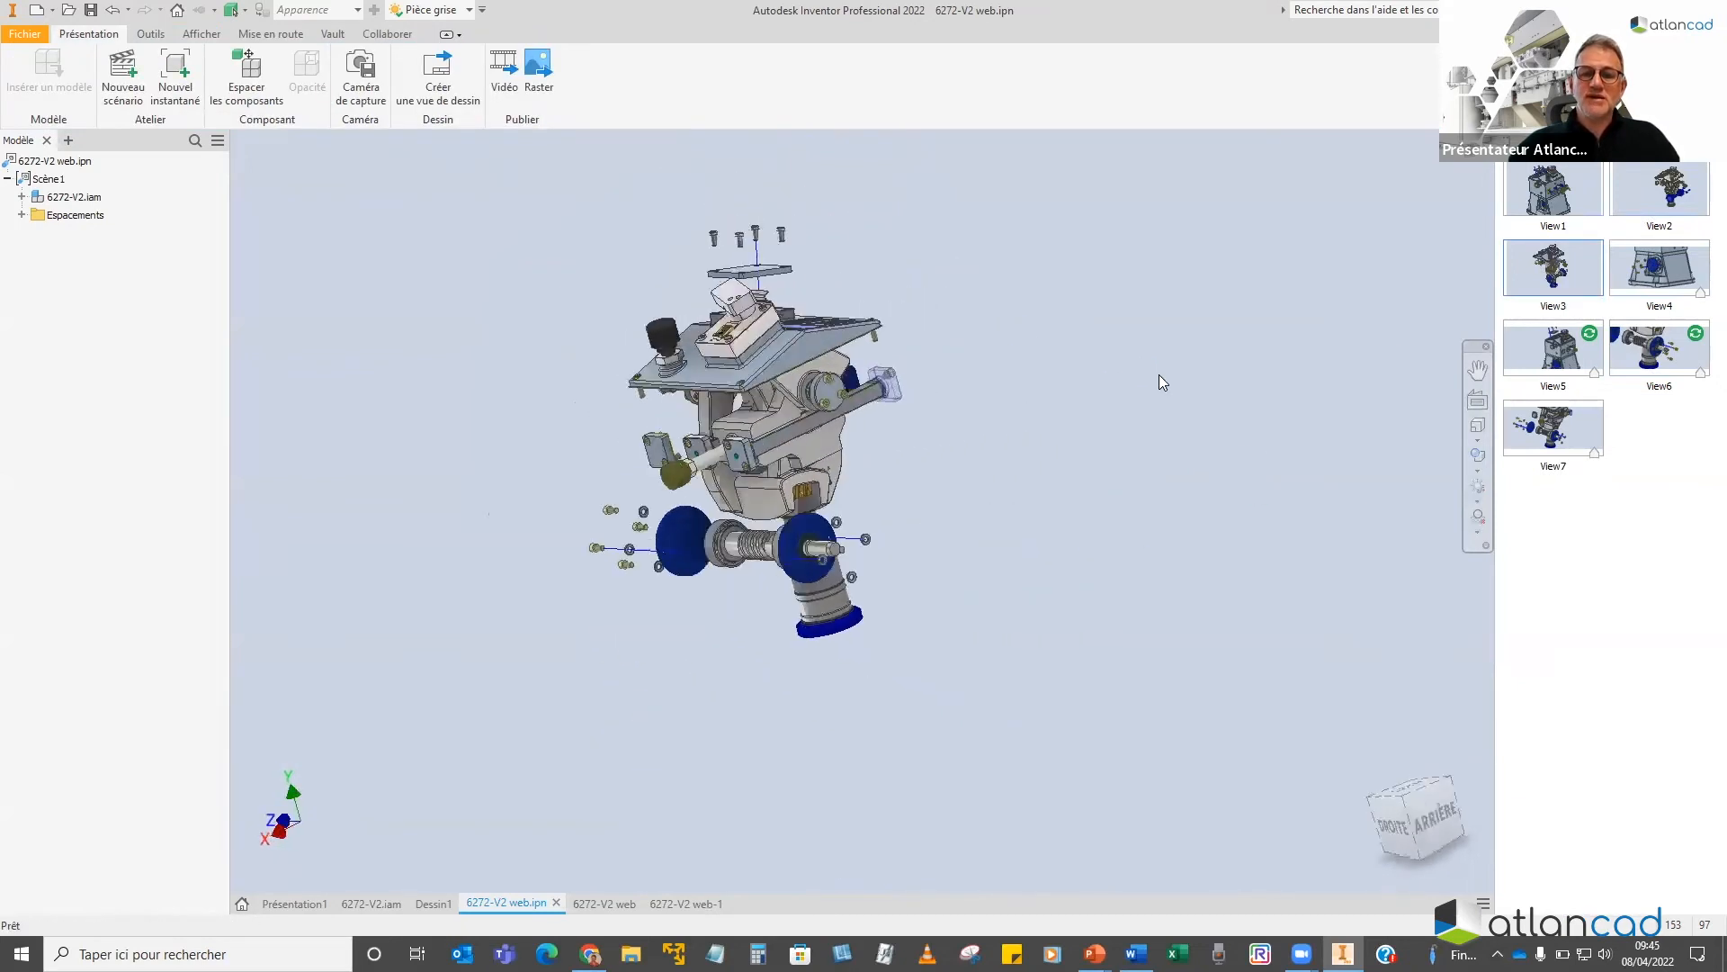
pyautogui.doubleClick(1559, 271)
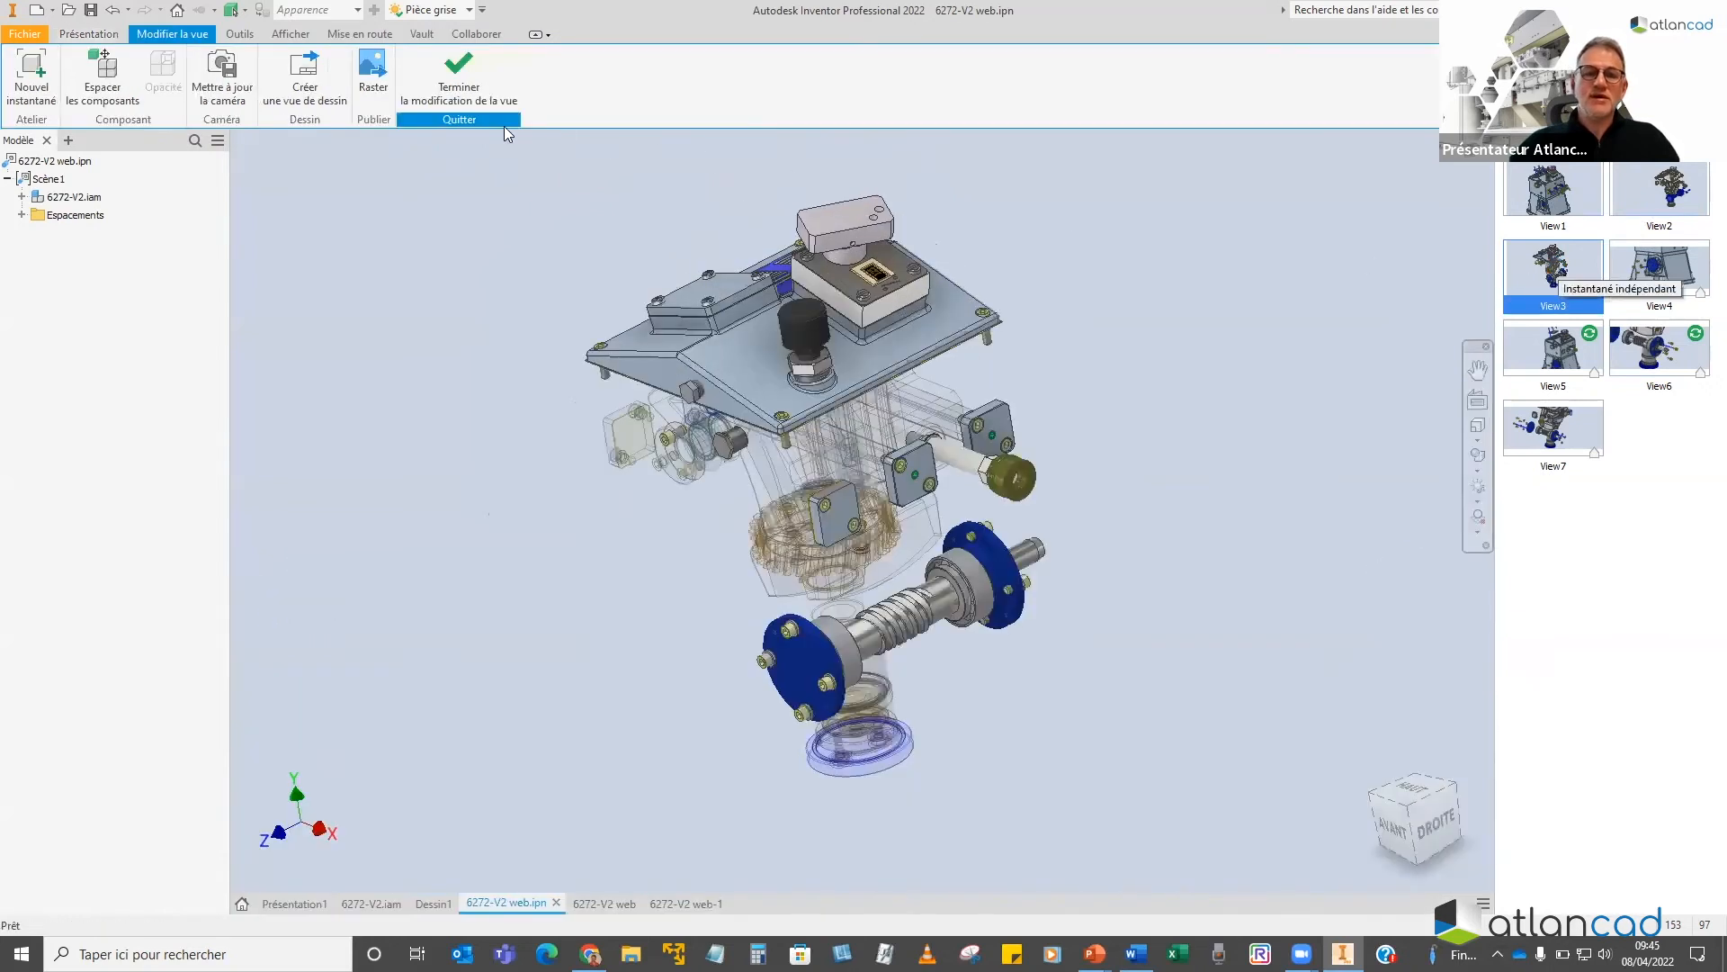
pyautogui.click(458, 85)
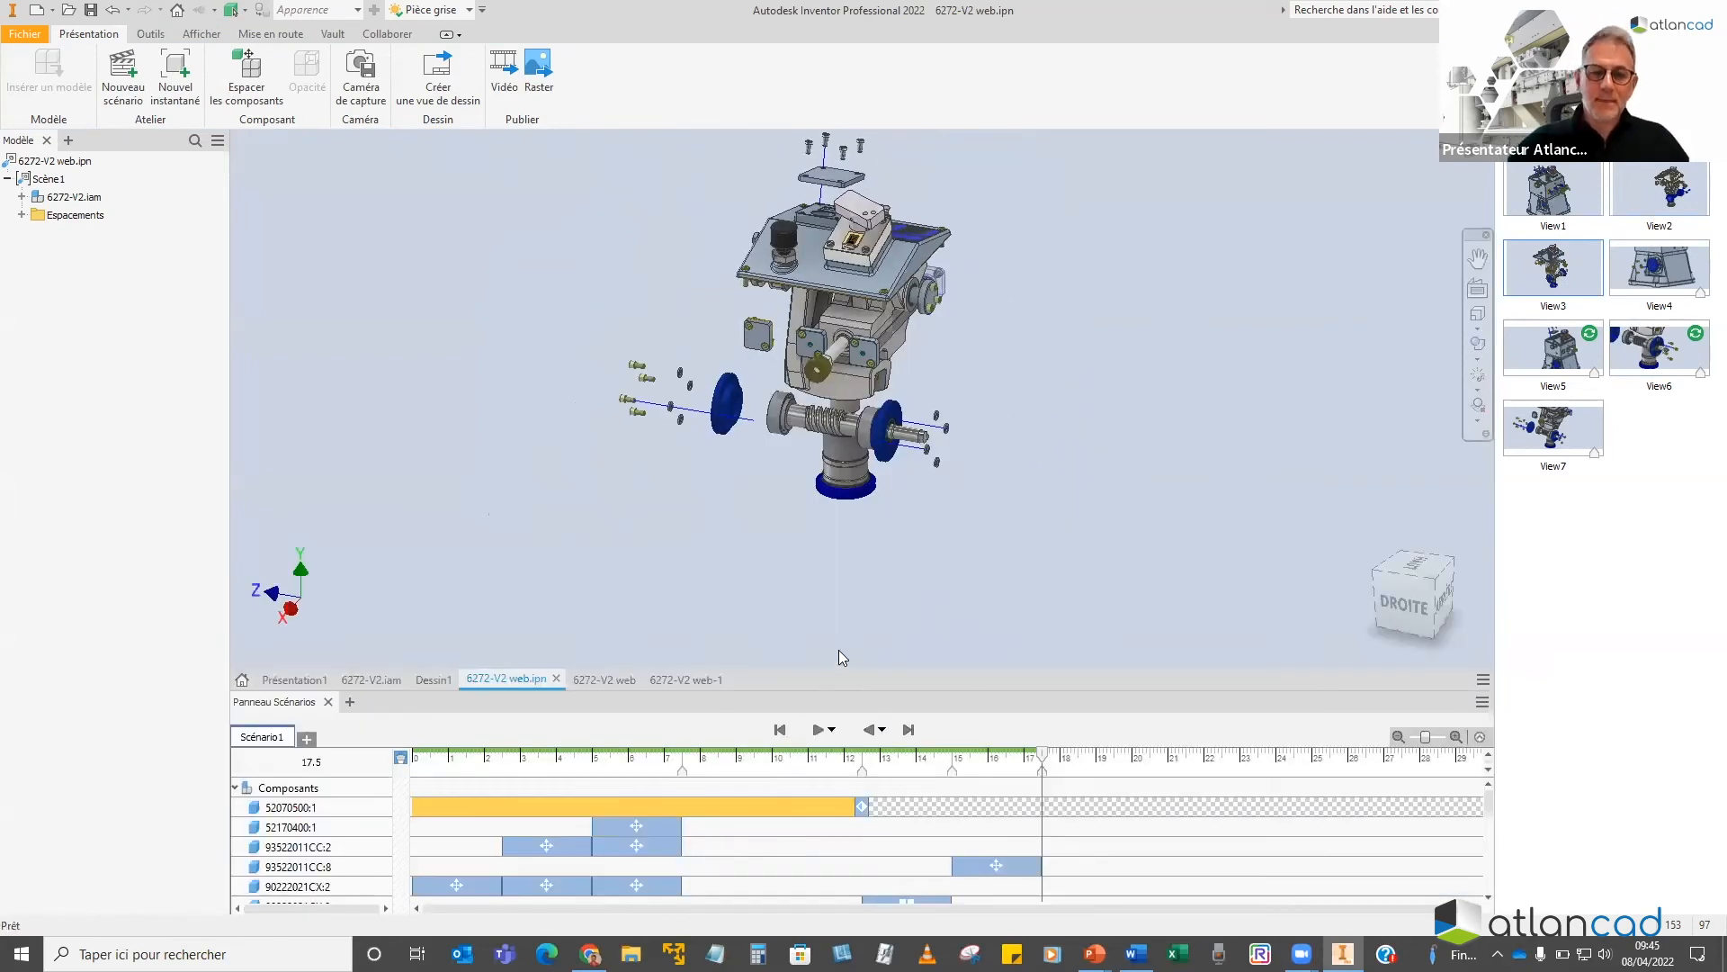
# Enlarge the storyboard area and move the timeline playhead to 17.7 s
pyautogui.moveTo(828, 689); pyautogui.dragTo(833, 578)
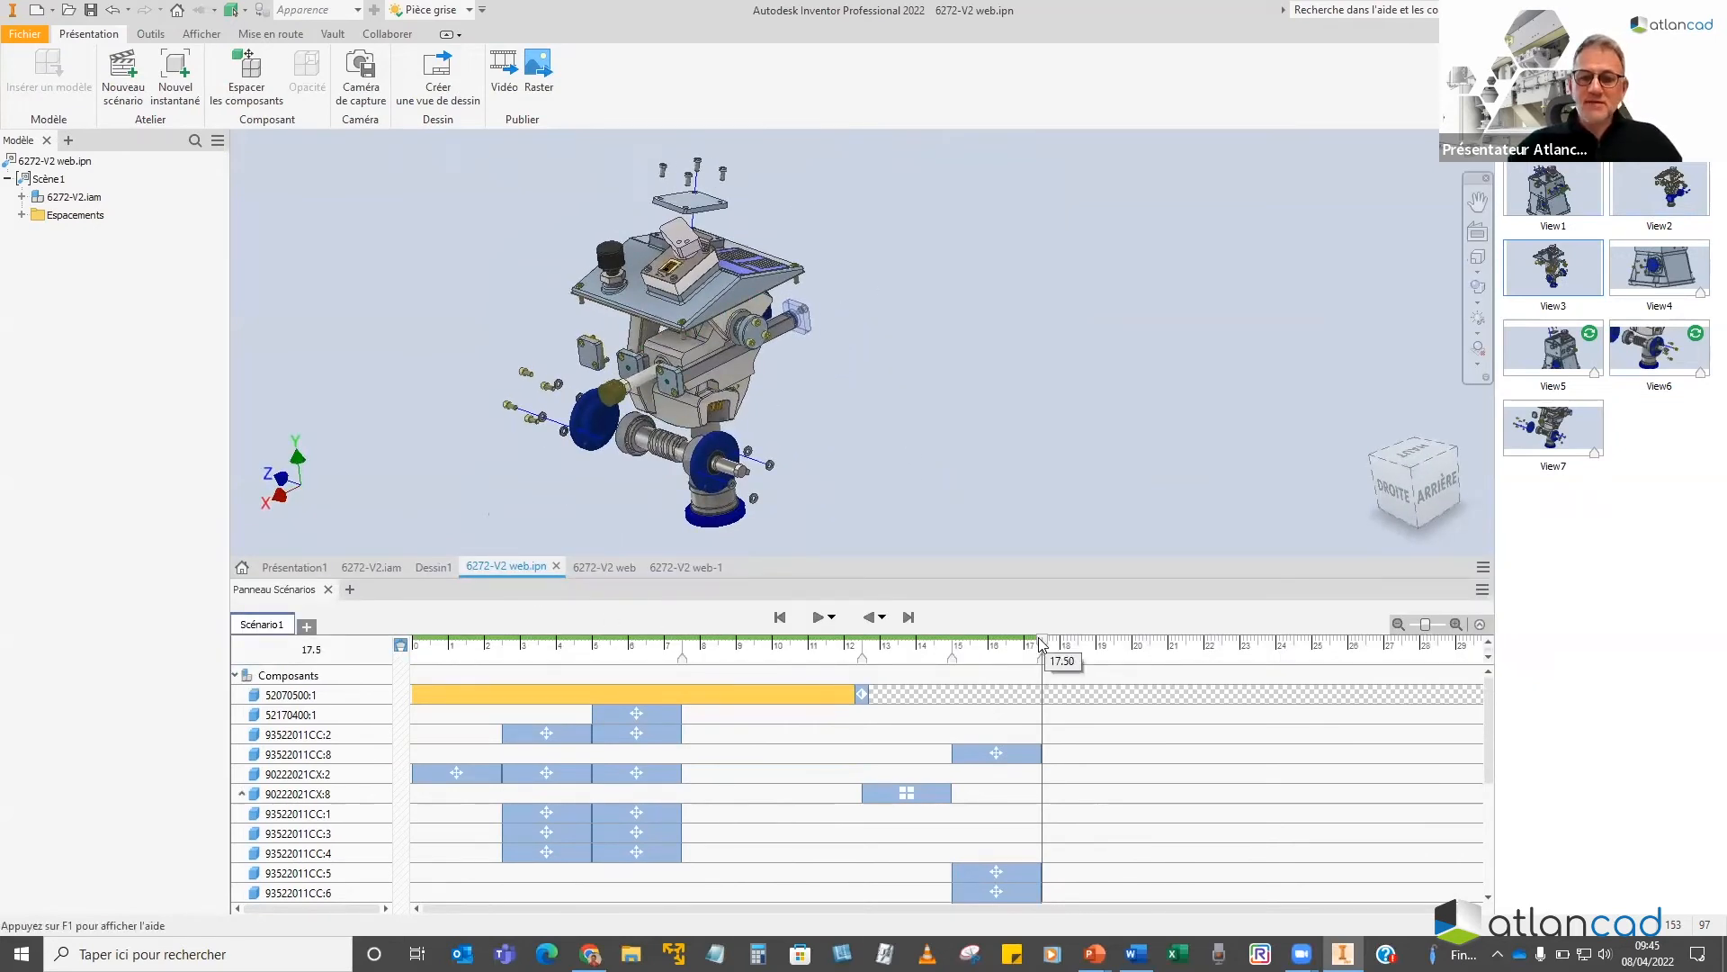
pyautogui.click(585, 644)
pyautogui.click(913, 646)
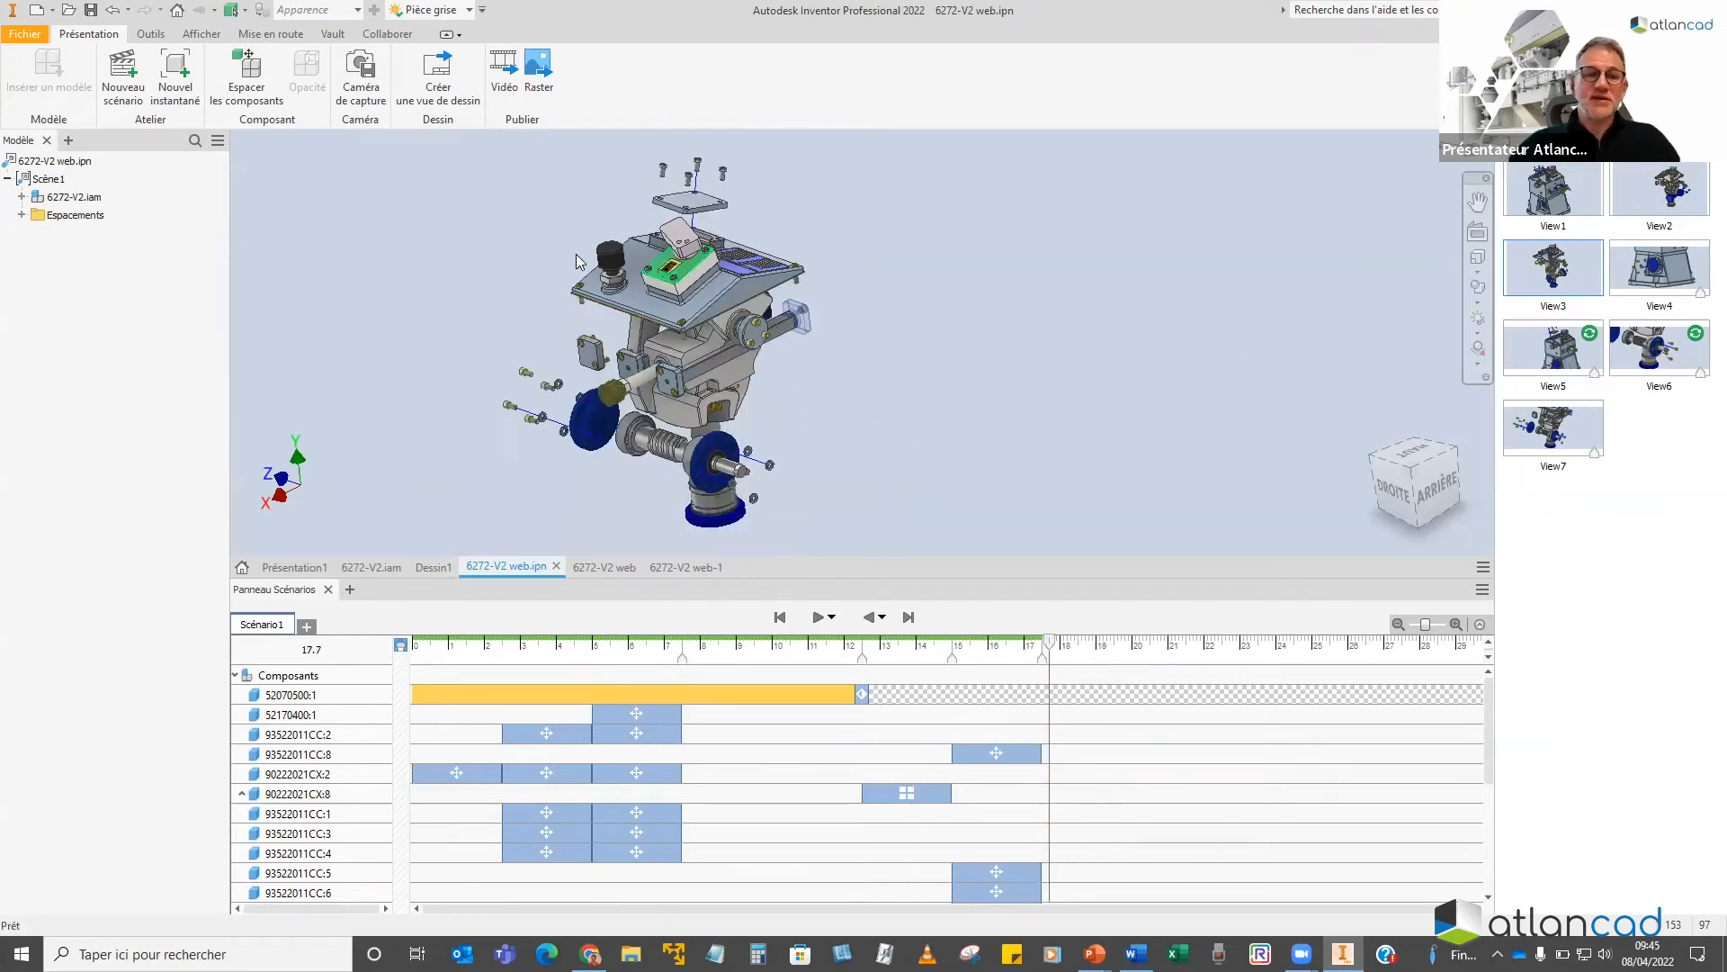
# Create a second scene in the presentation from the assembly 6272-V2.iam in the Notice Montage folder
pyautogui.rightClick(61, 288)
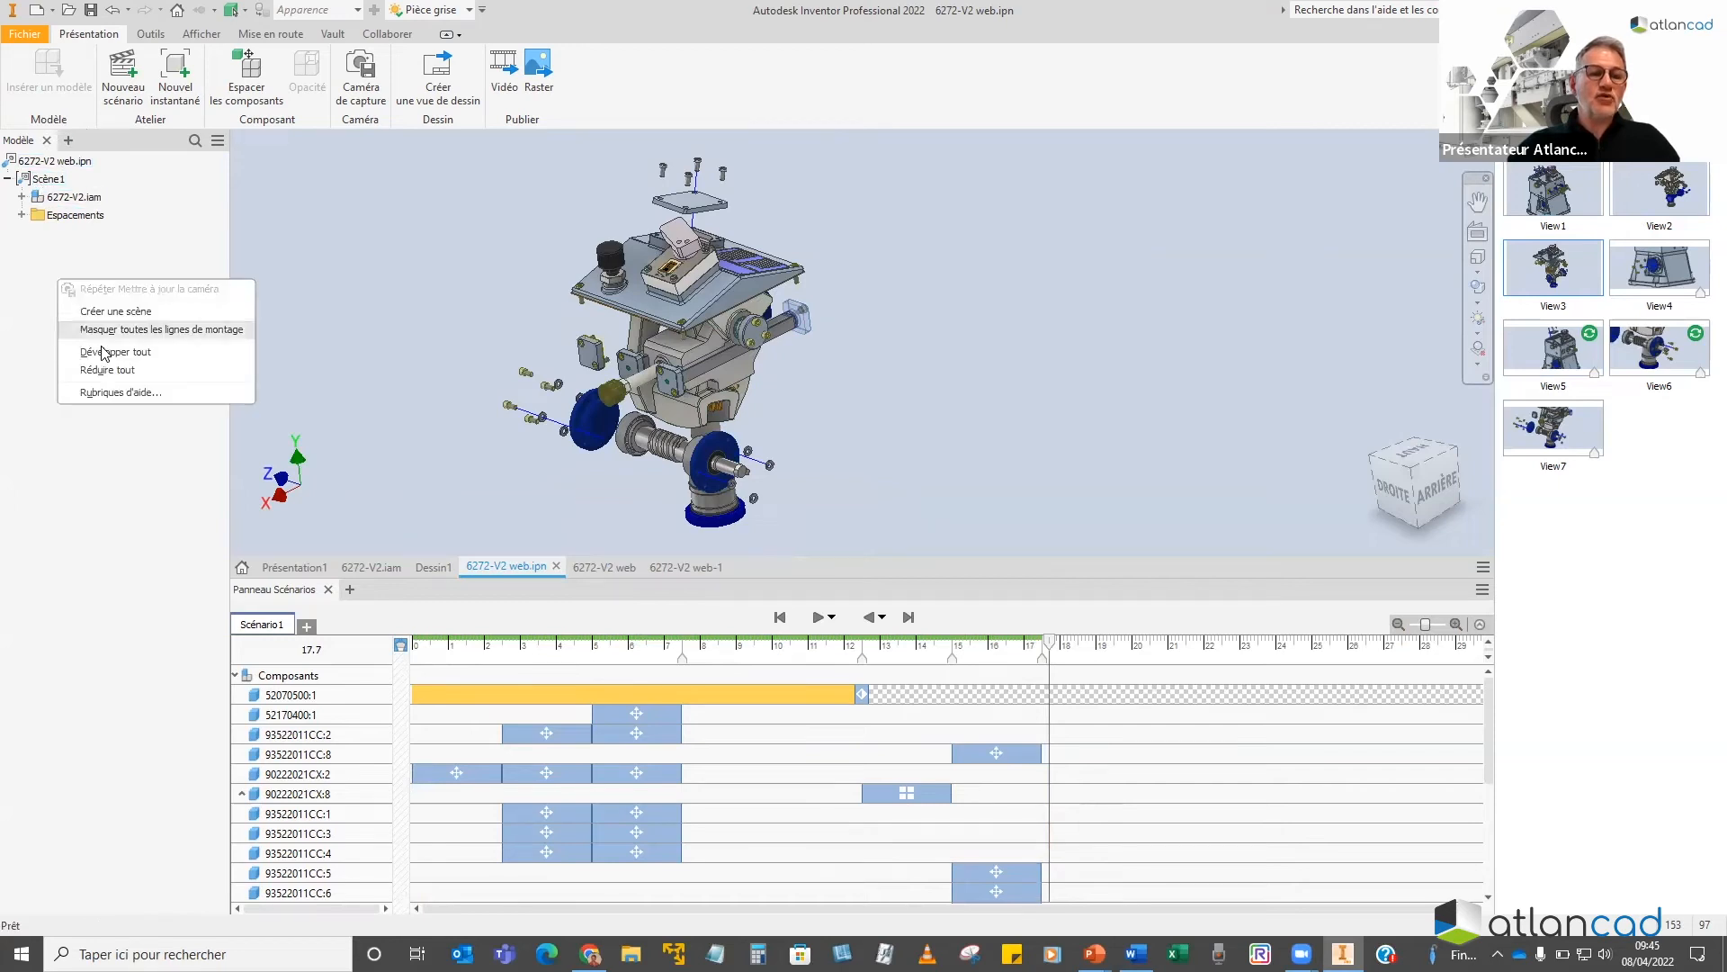
pyautogui.click(114, 312)
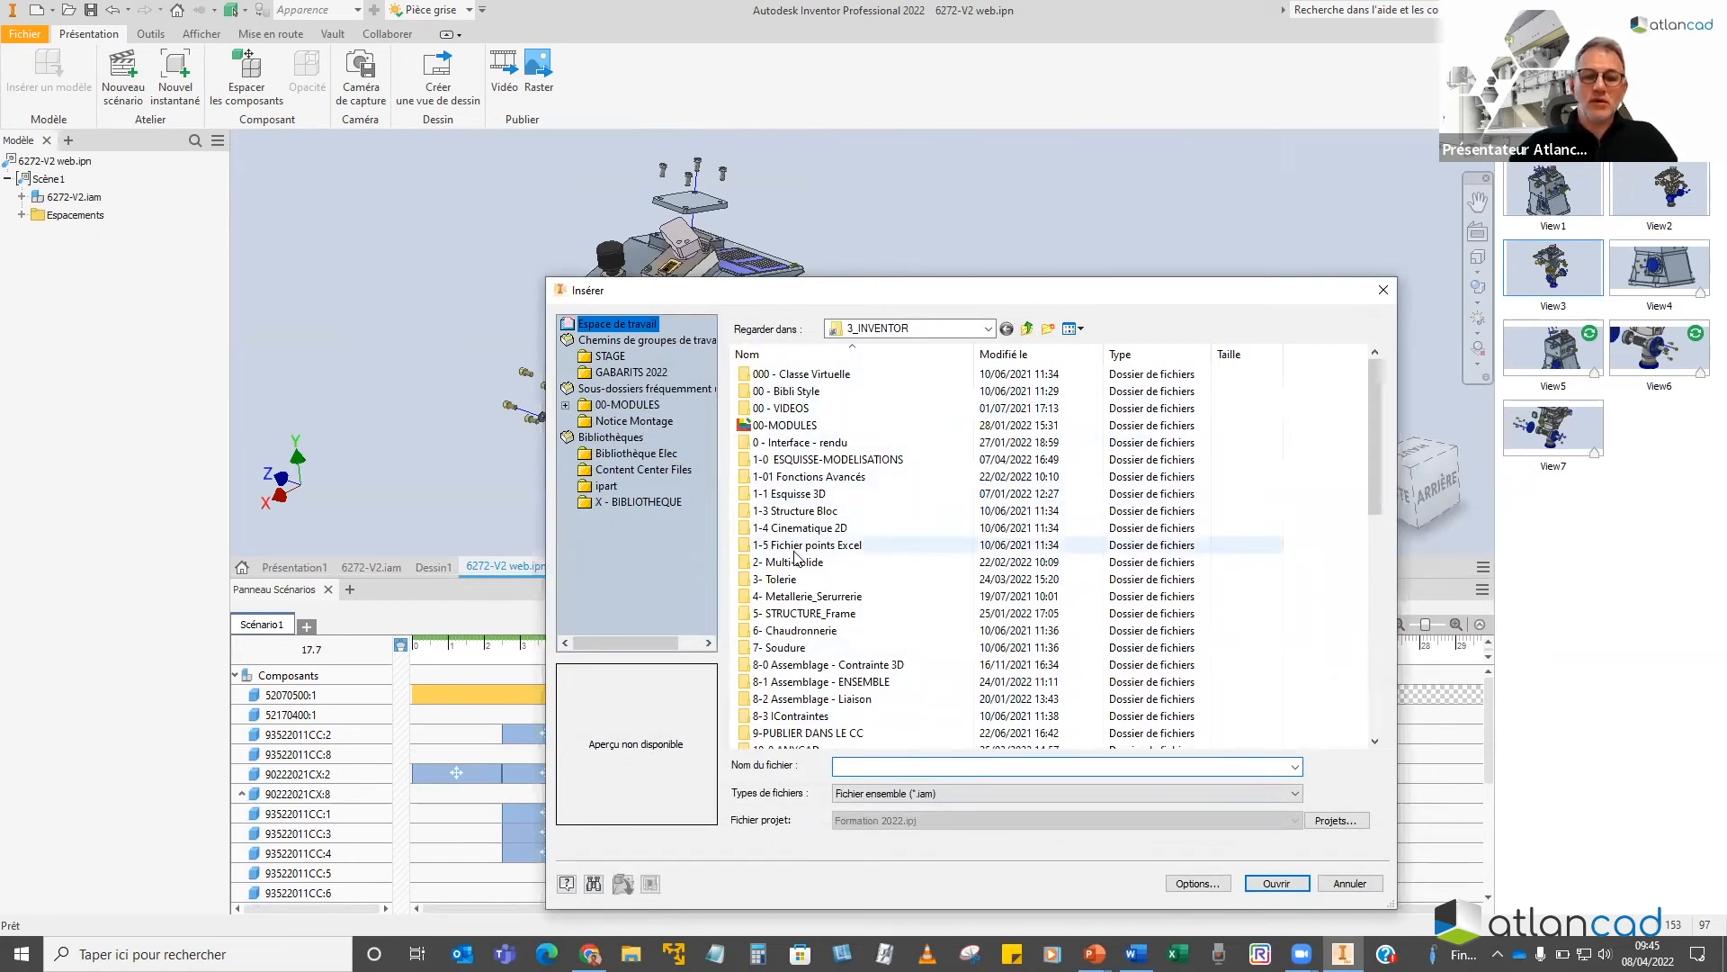
pyautogui.click(646, 420)
pyautogui.click(781, 425)
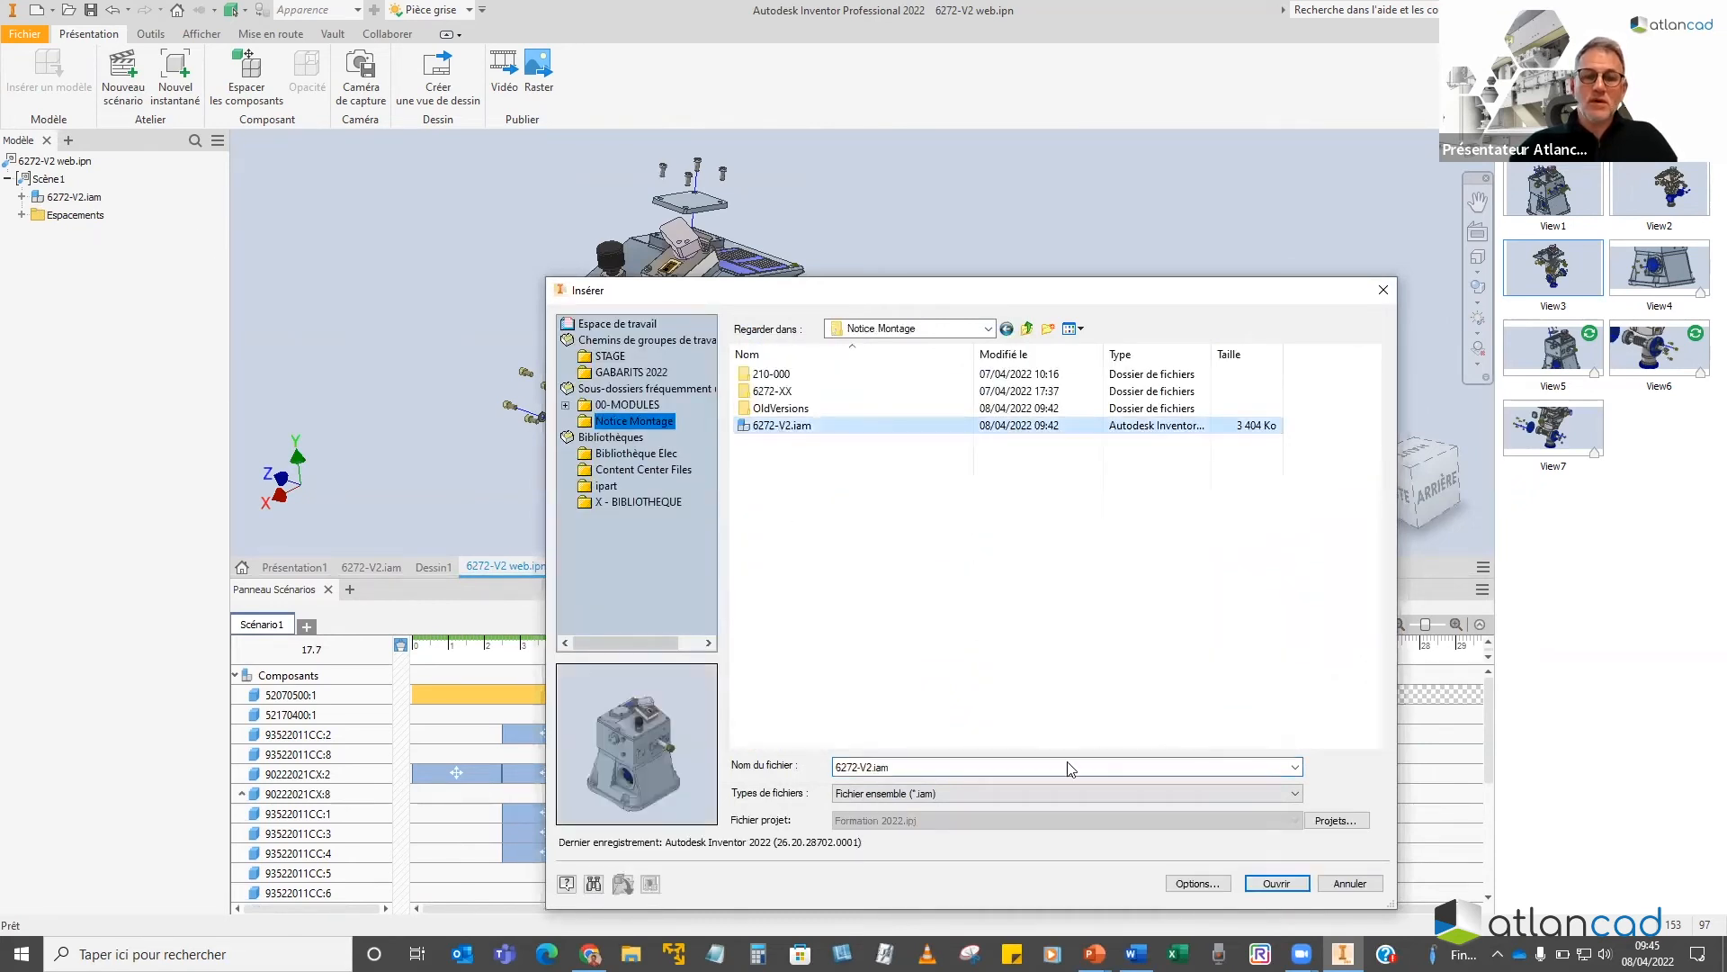
pyautogui.click(1305, 891)
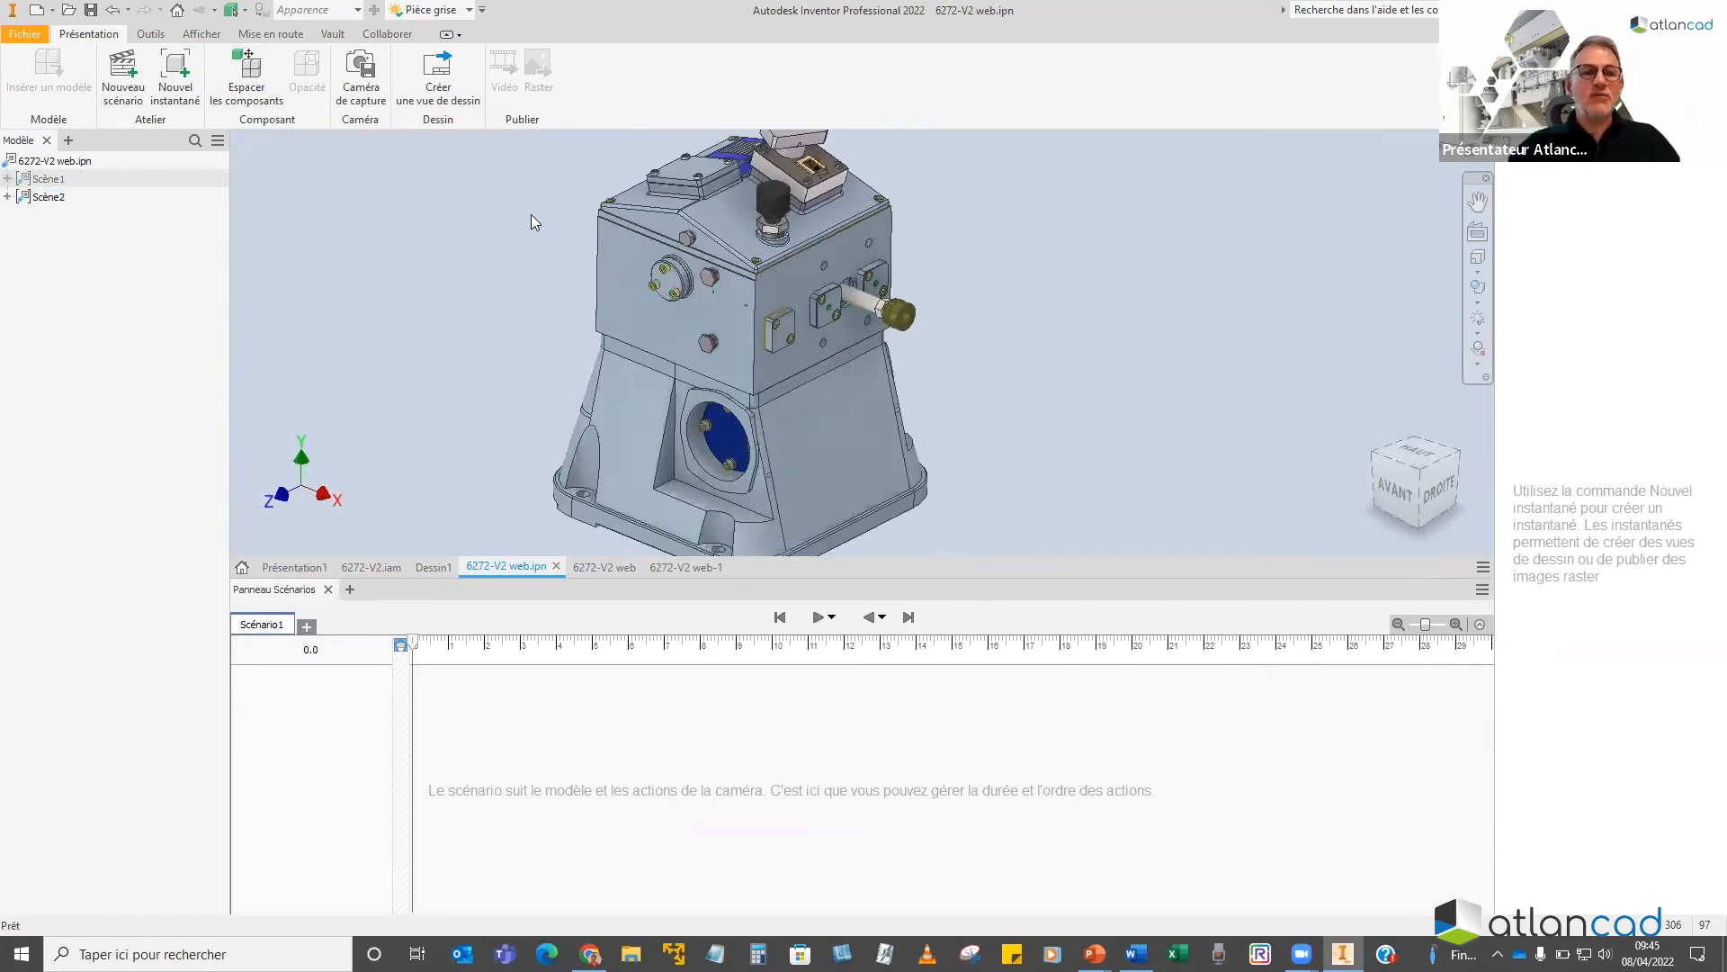
pyautogui.click(255, 83)
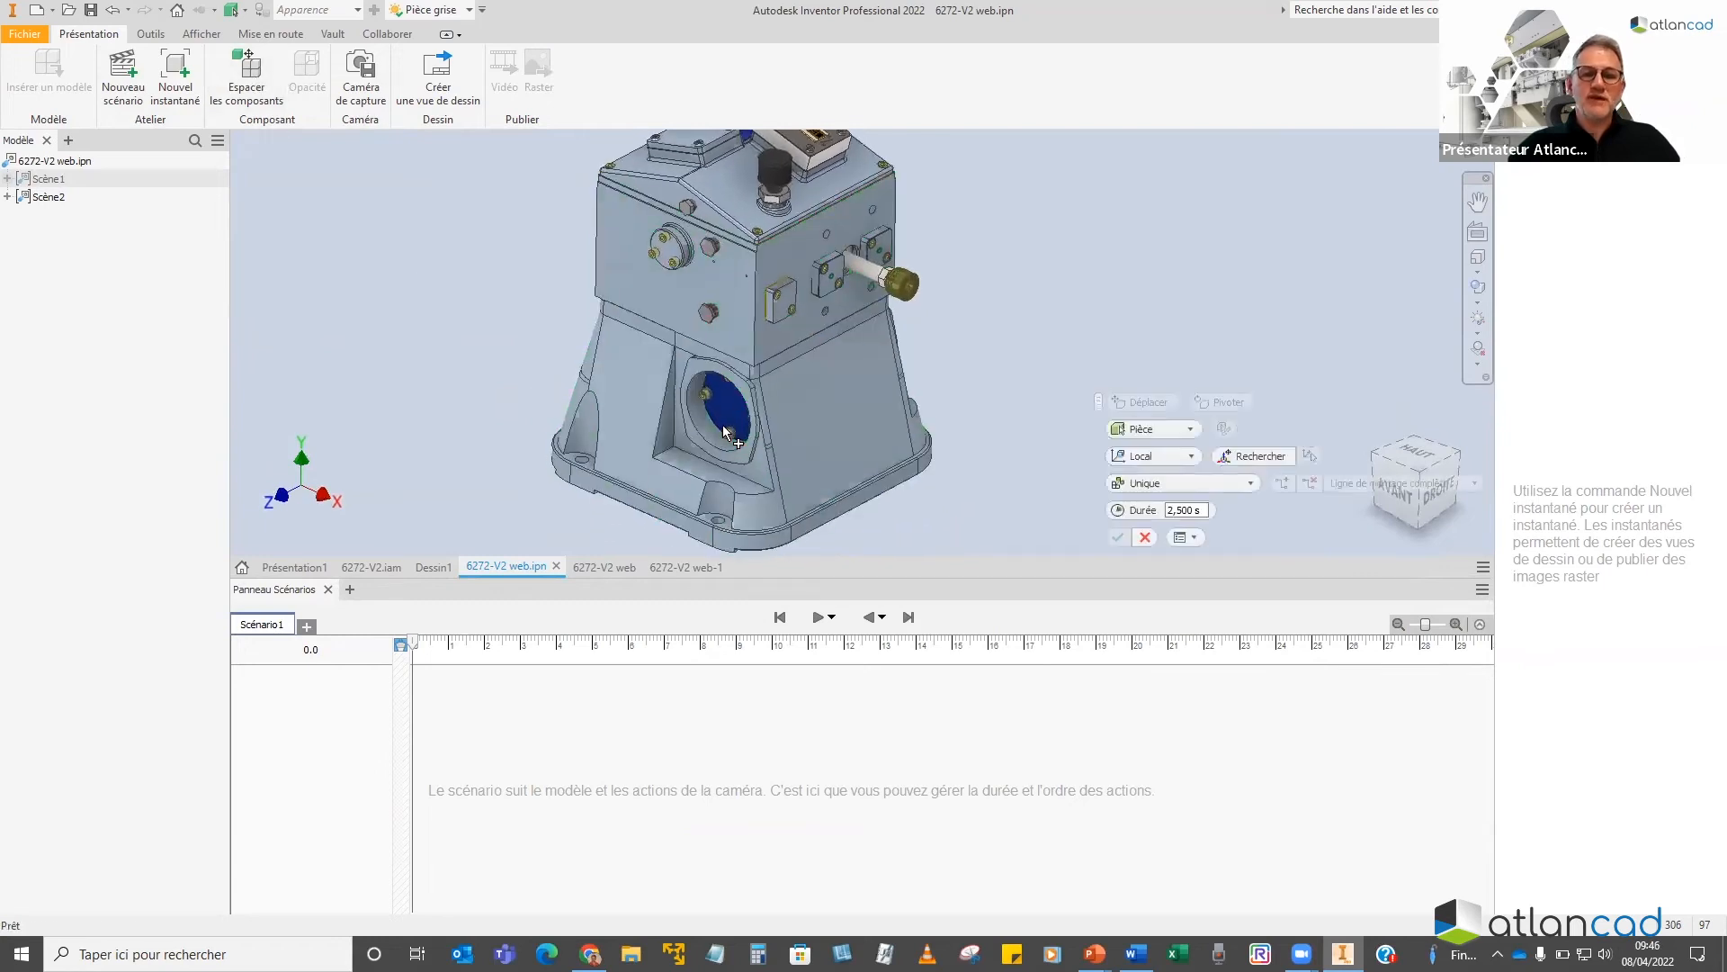
pyautogui.scroll(-5, 721, 425)
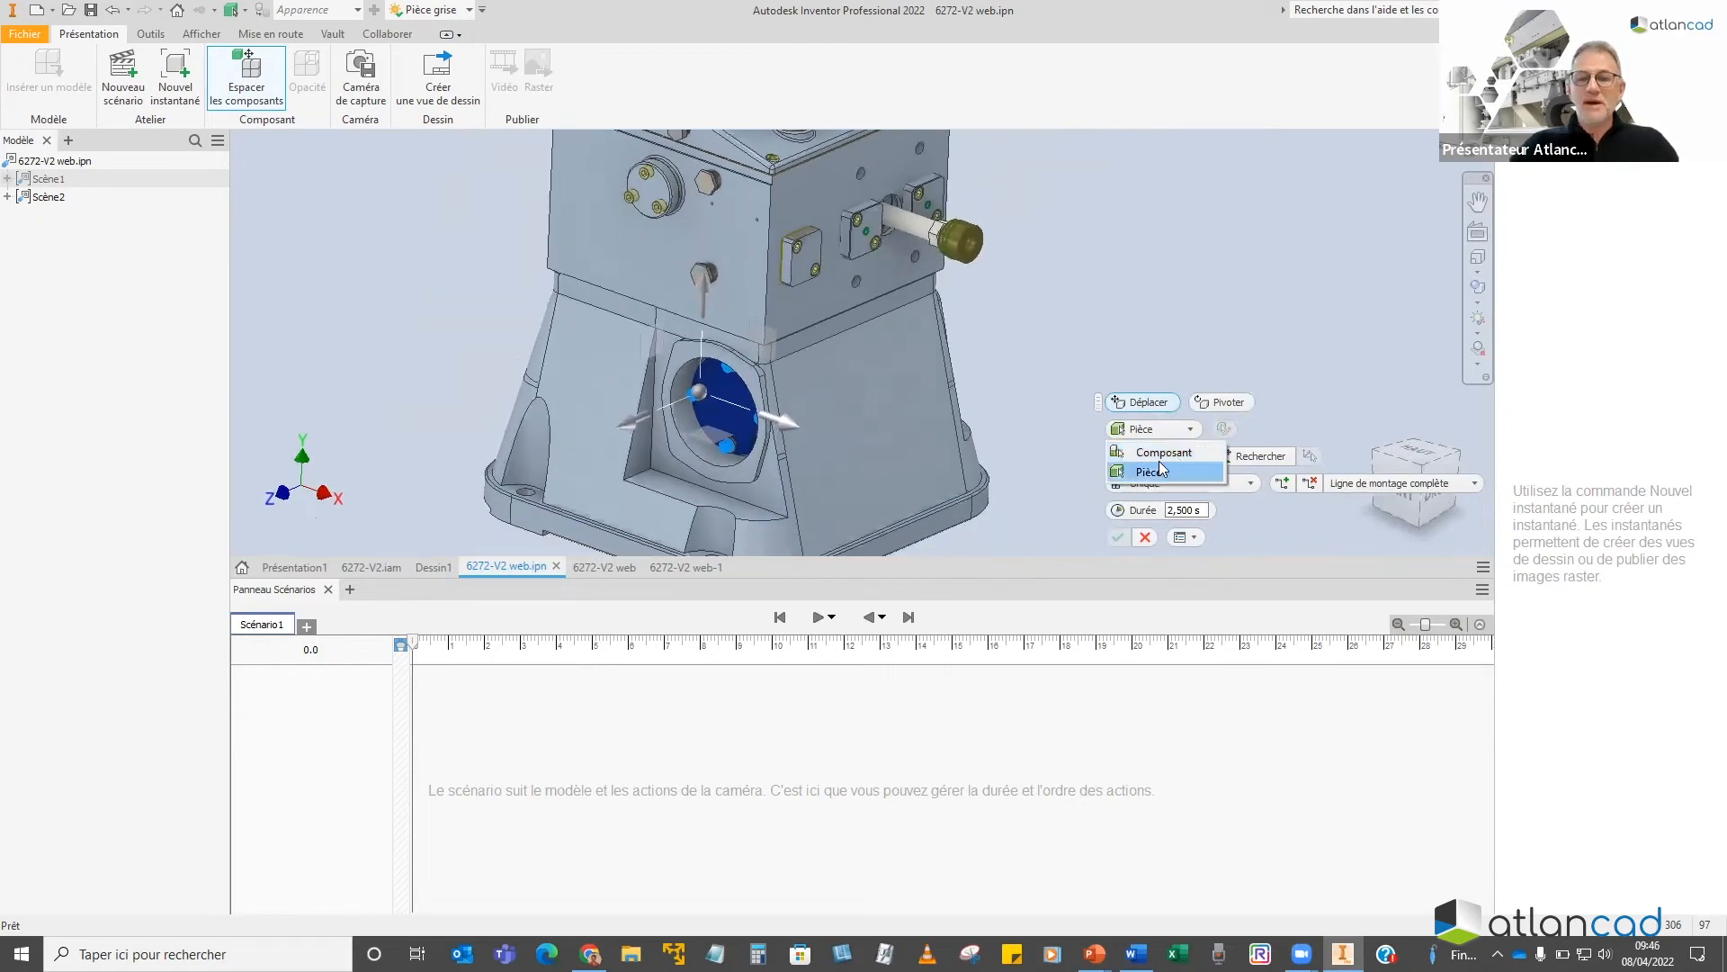
pyautogui.press('Escape')
pyautogui.press('Escape')
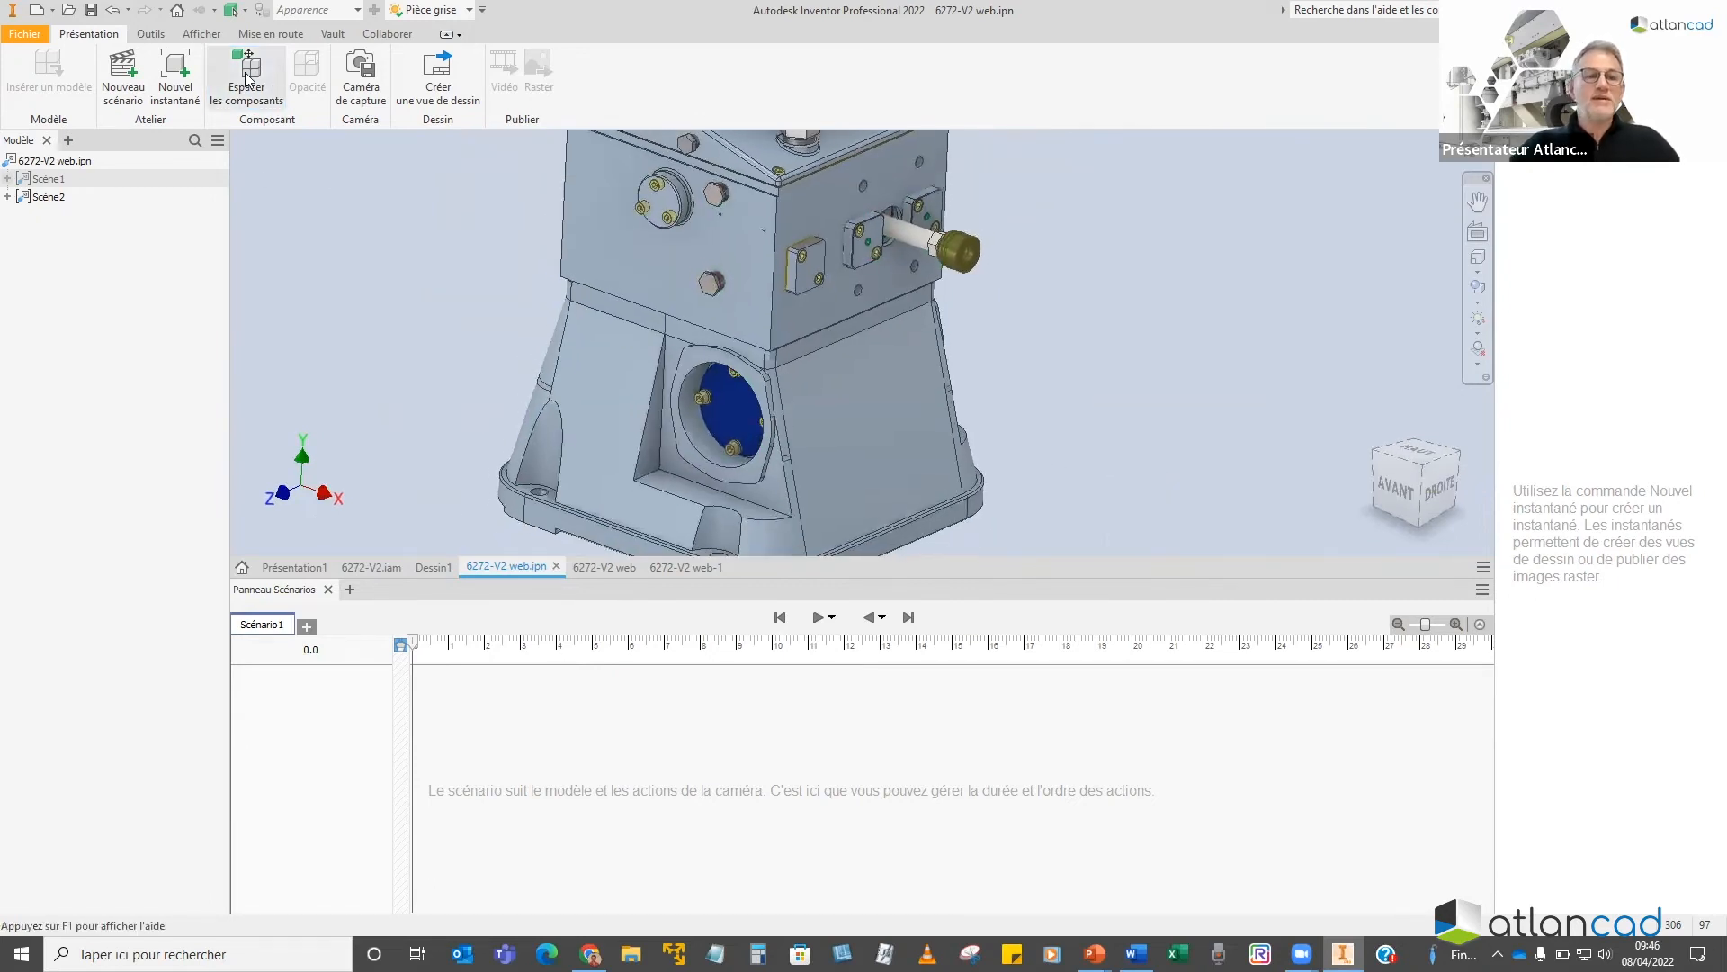
# Space the whole 52791X00-Flex Shaft component about 85,5 mm upward off the housing, with Unique grouping and a 2,500 s duration
pyautogui.click(250, 88)
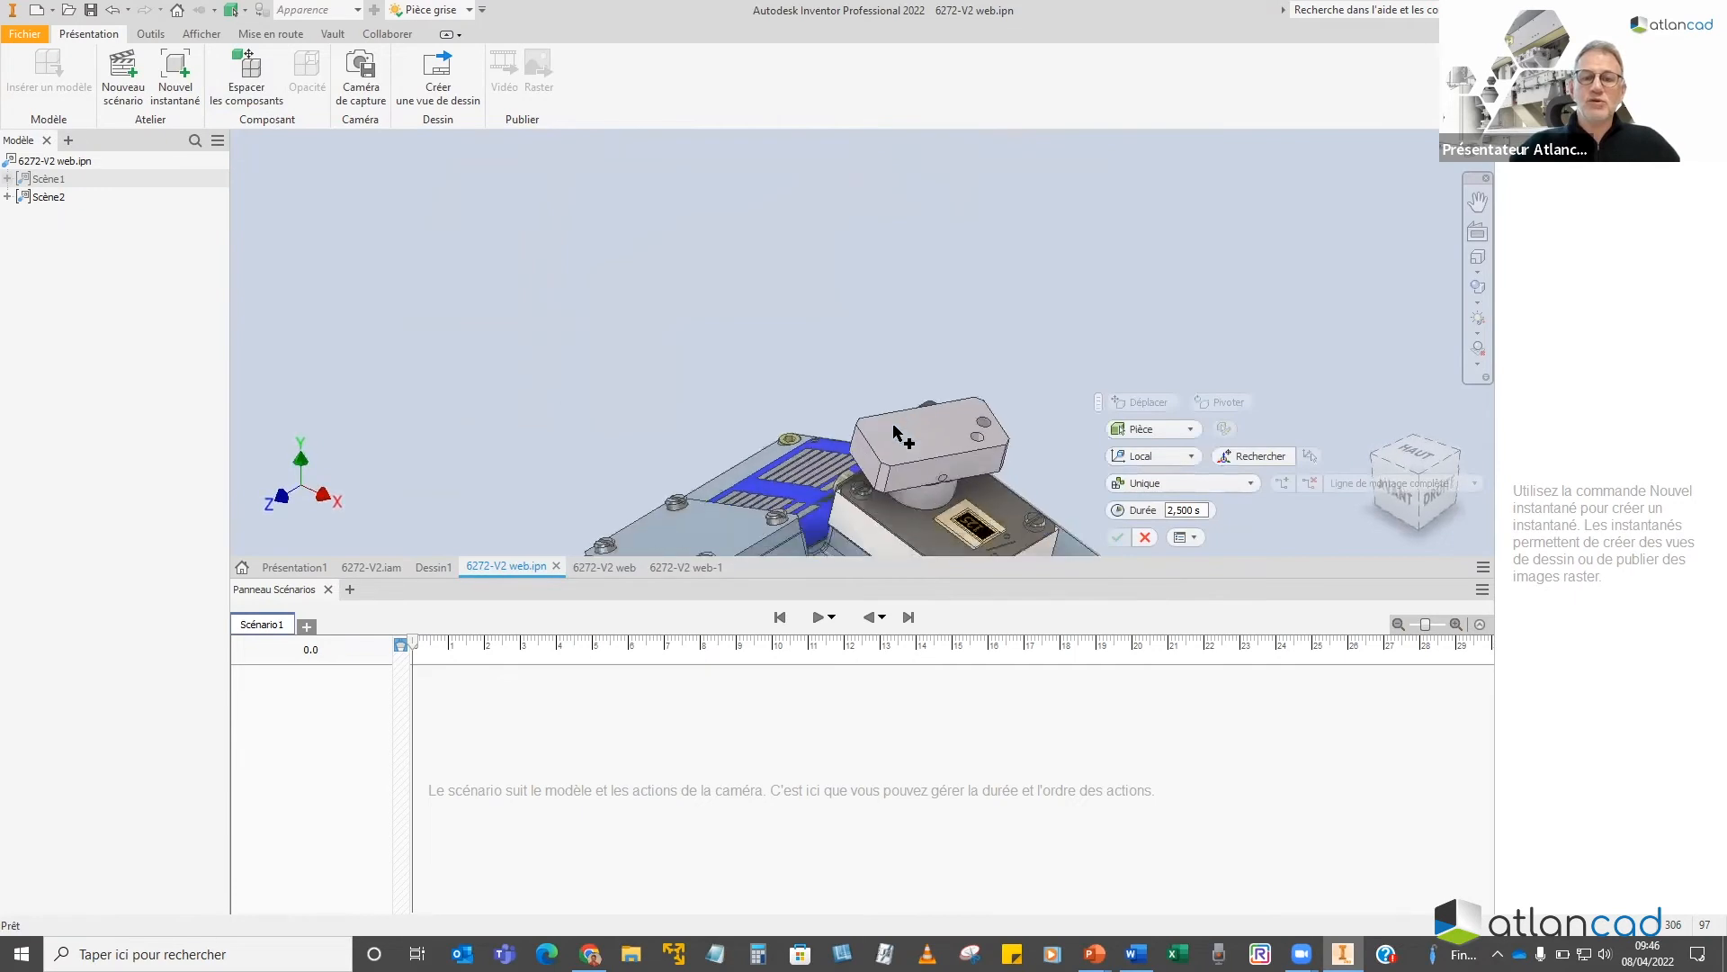
pyautogui.click(902, 256)
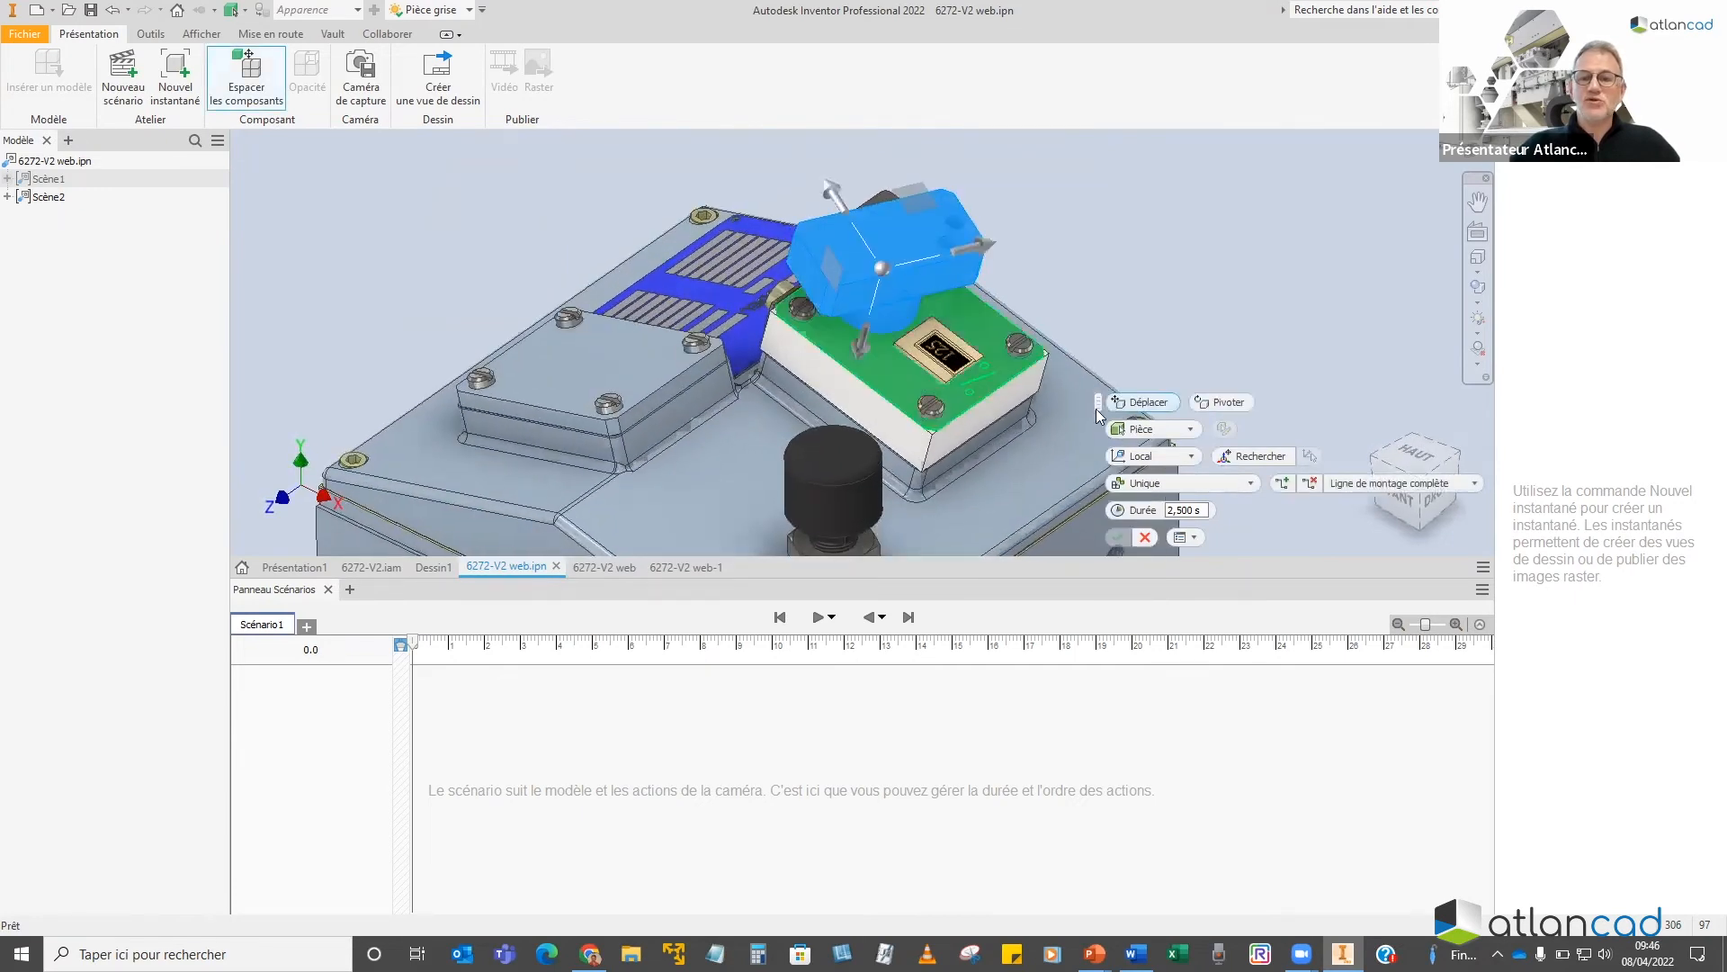
pyautogui.click(1156, 452)
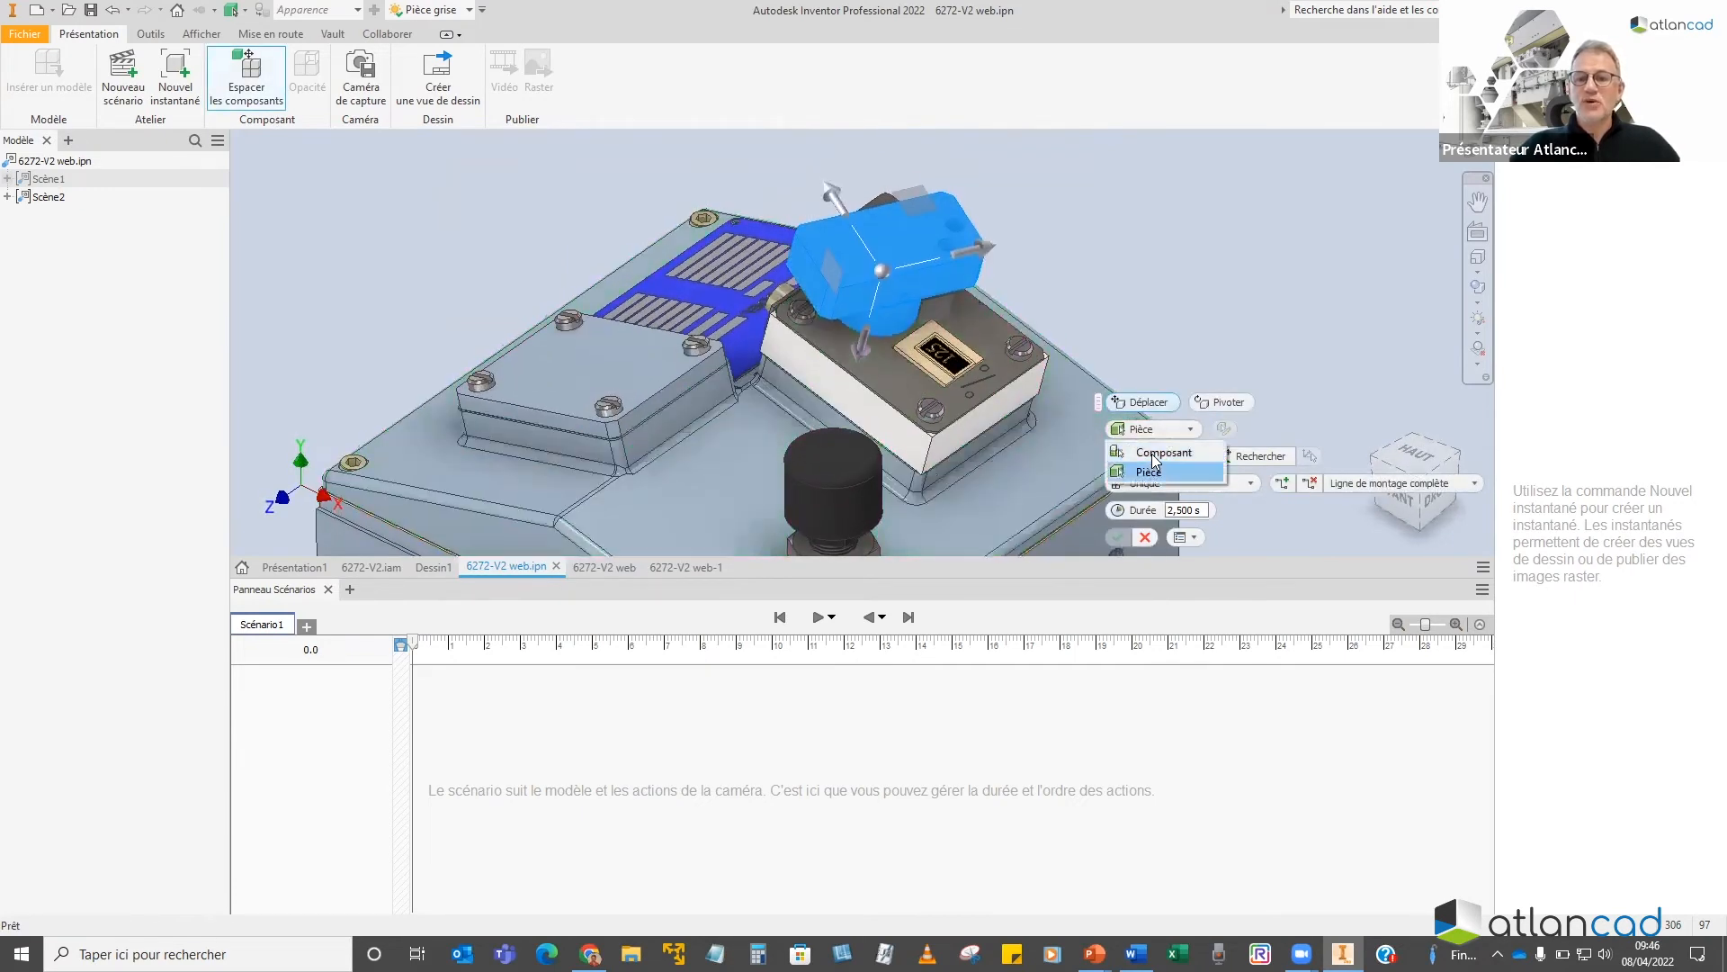
pyautogui.click(1005, 385)
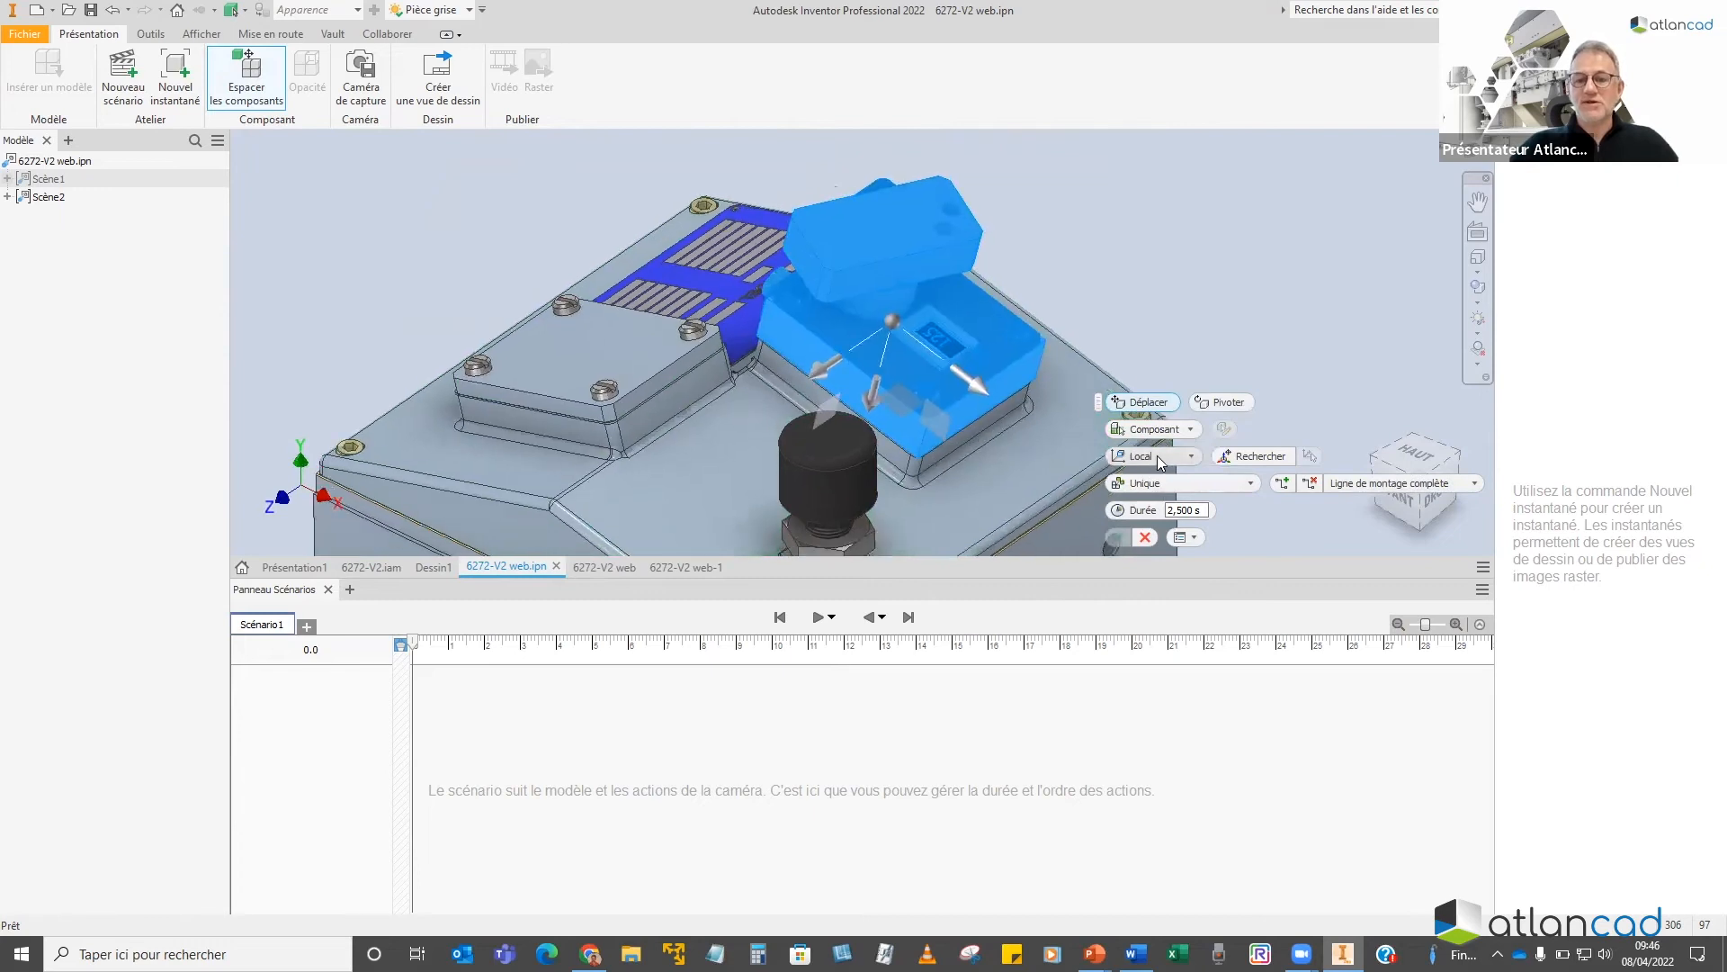
pyautogui.keyDown('shift'); pyautogui.moveTo(1039, 322); pyautogui.dragTo(891, 412, button='middle'); pyautogui.keyUp('shift')
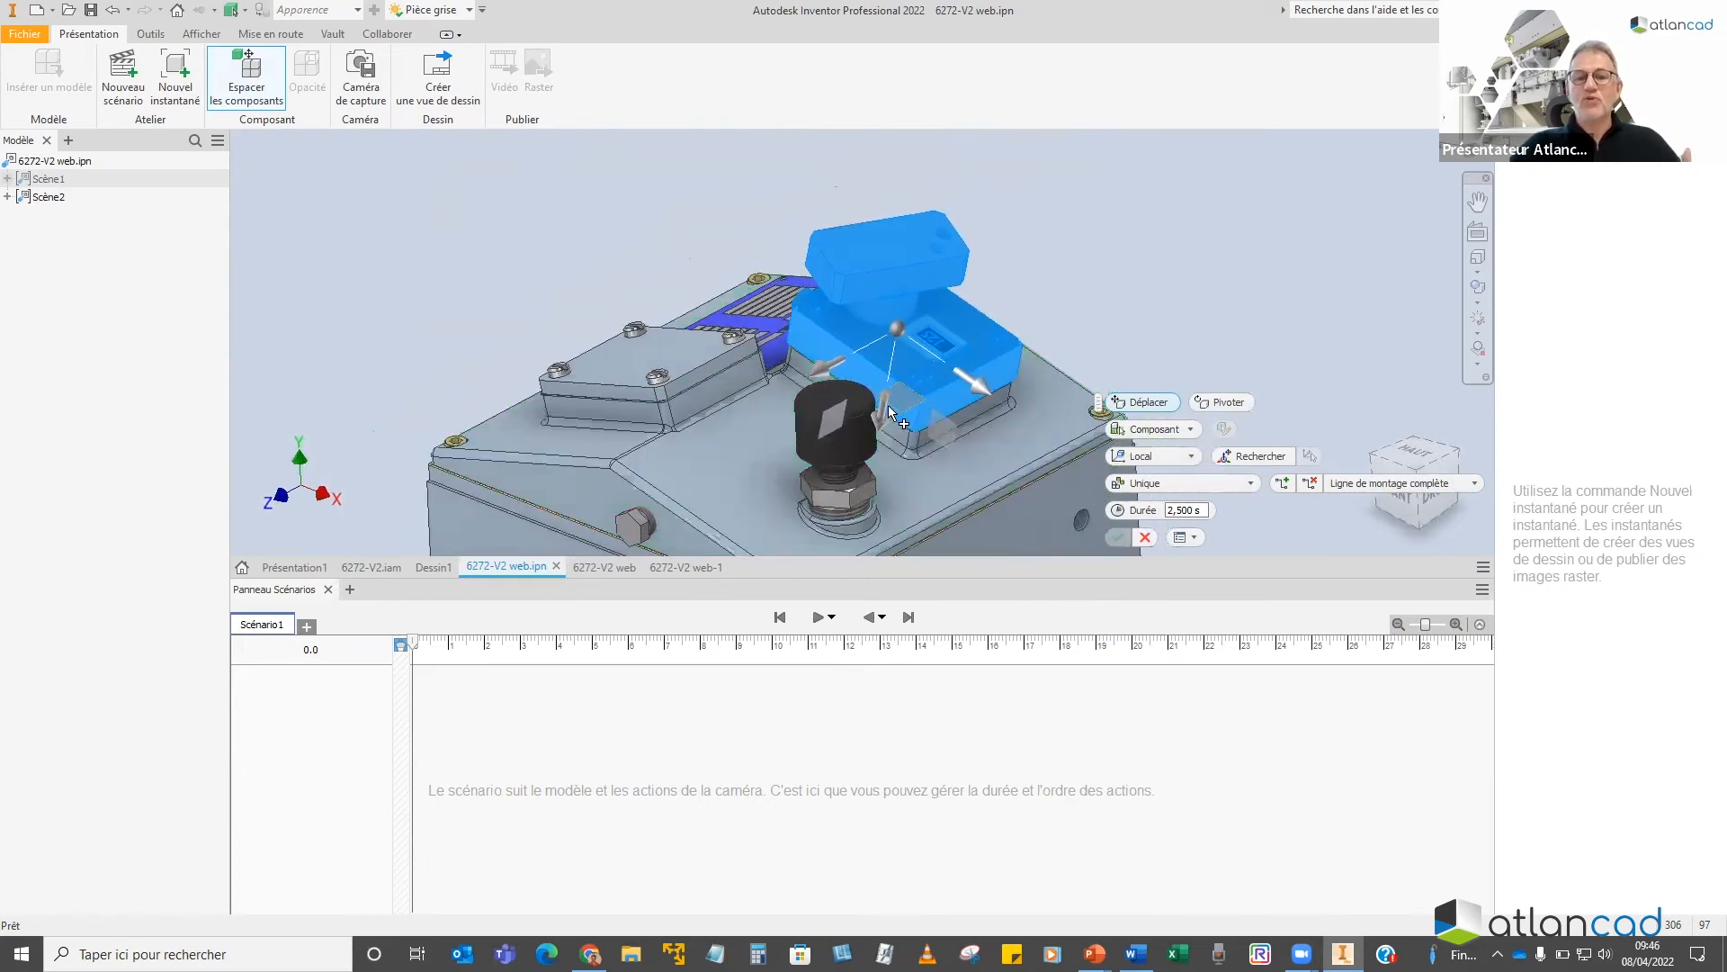
pyautogui.moveTo(885, 412); pyautogui.dragTo(934, 259)
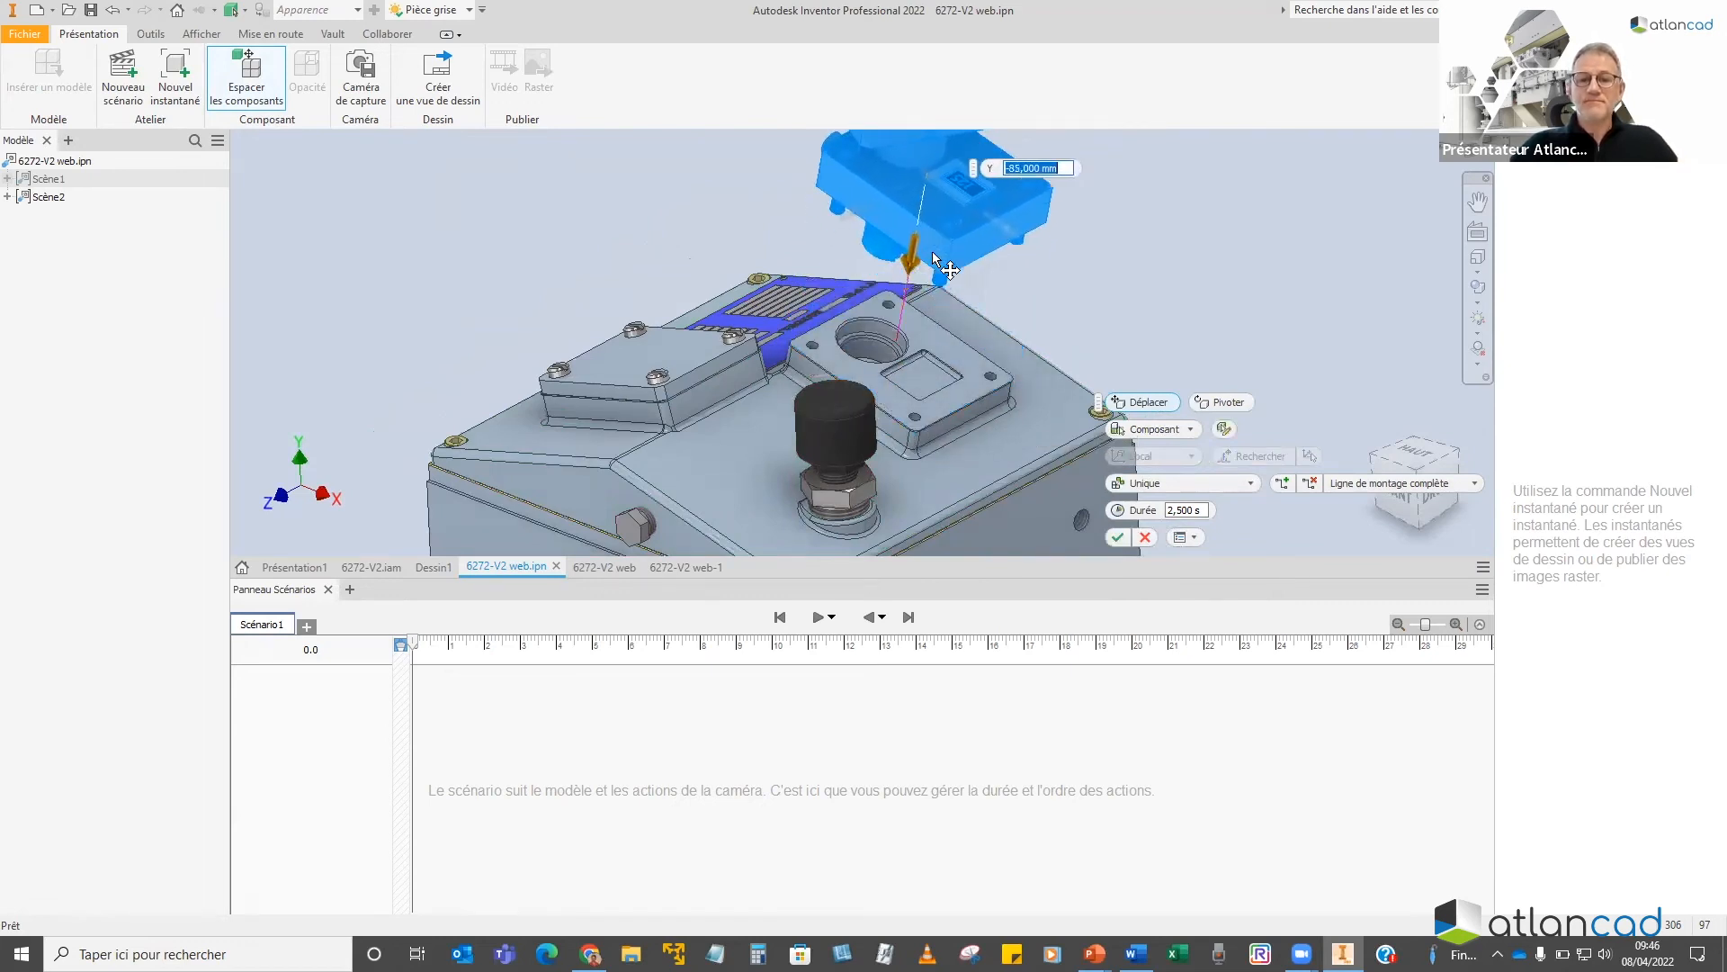
pyautogui.scroll(5, 1210, 466)
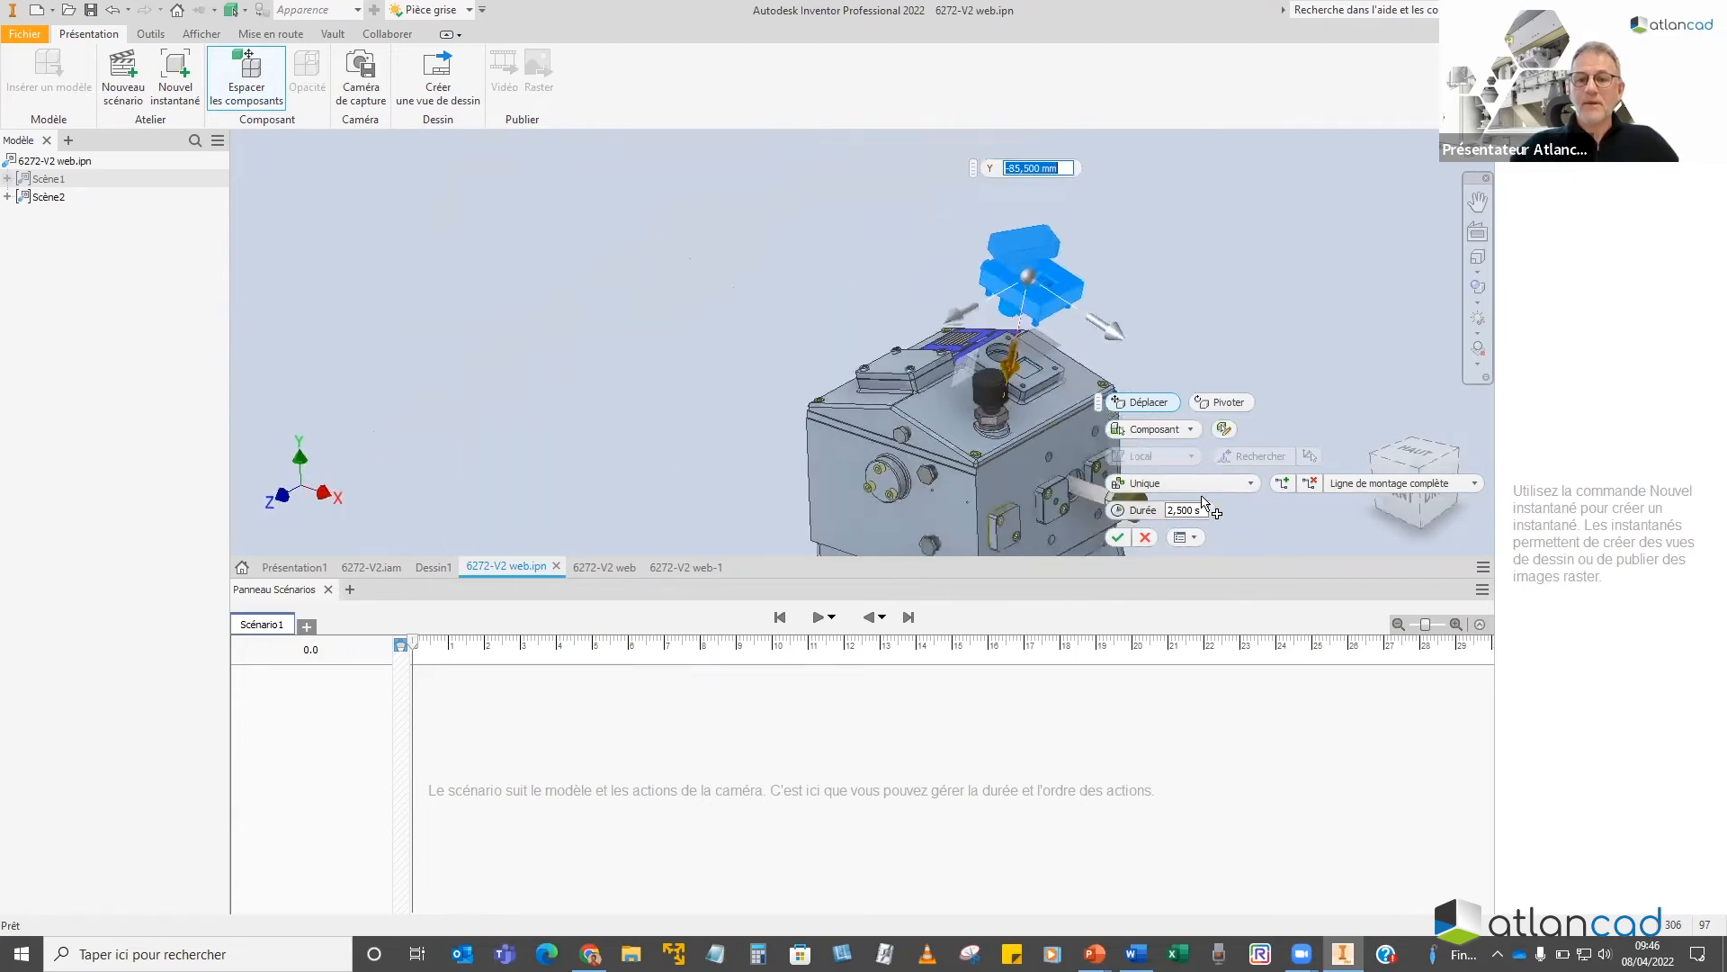
pyautogui.click(1192, 486)
pyautogui.click(1174, 546)
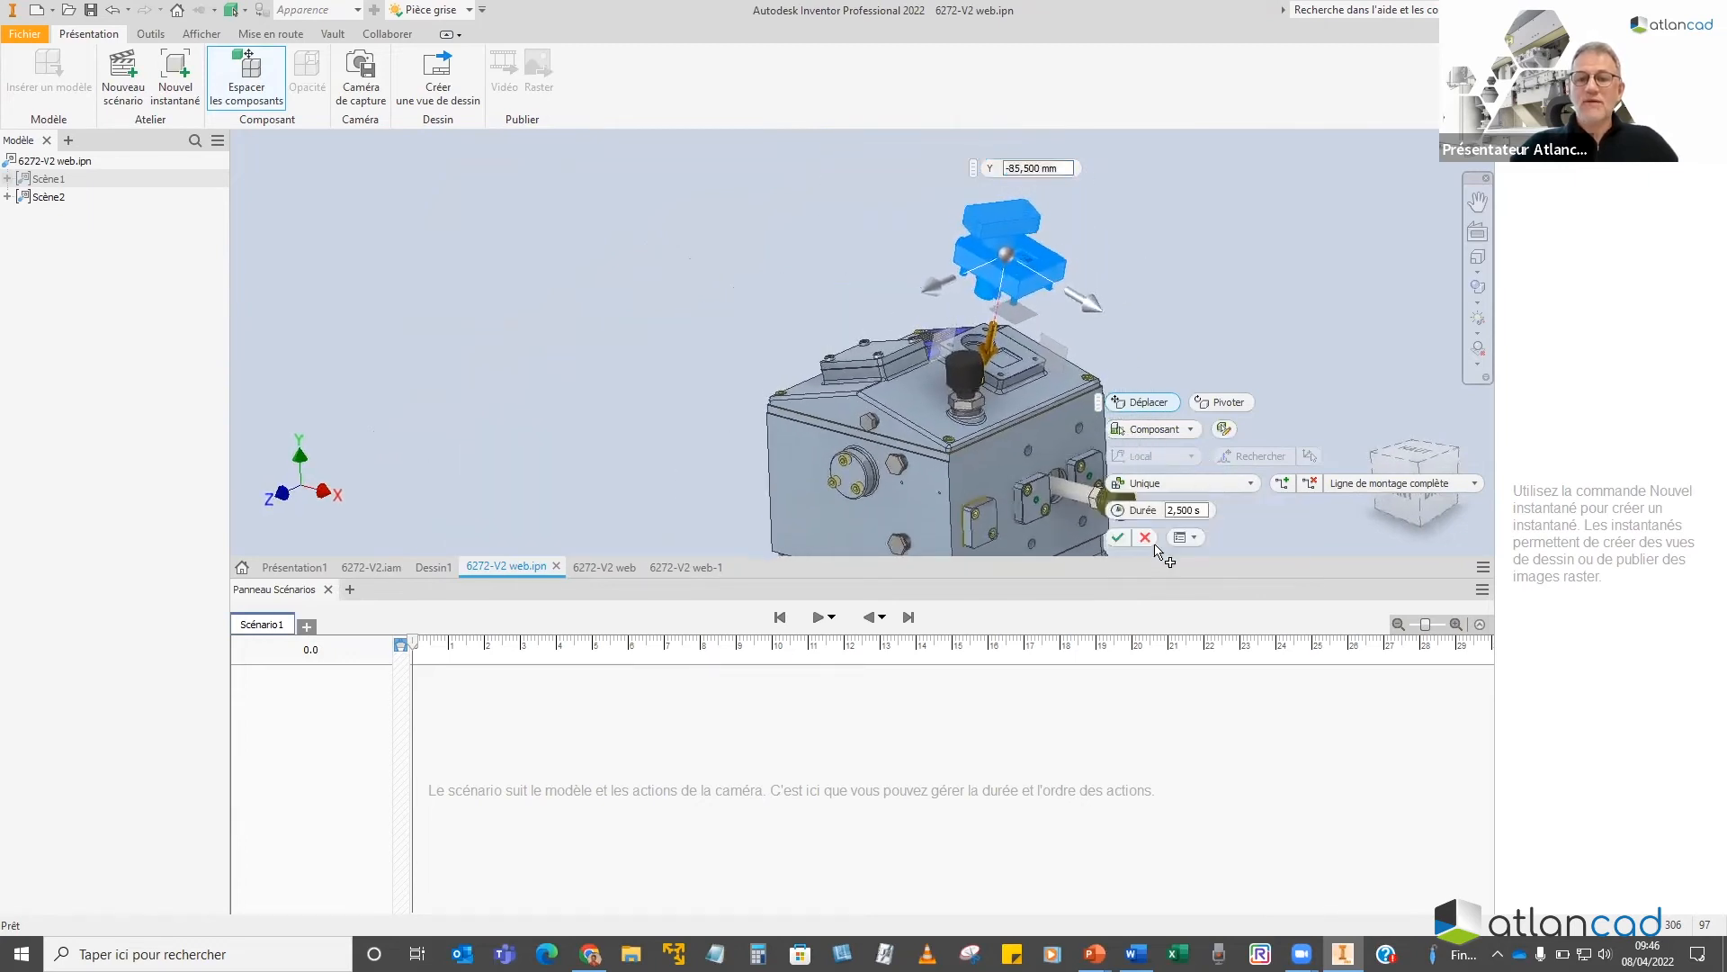
pyautogui.click(1192, 483)
pyautogui.click(1150, 562)
pyautogui.click(1118, 537)
# Try to change the raised Flex Shaft component's spacing directly on its trail line
pyautogui.scroll(-5, 994, 279)
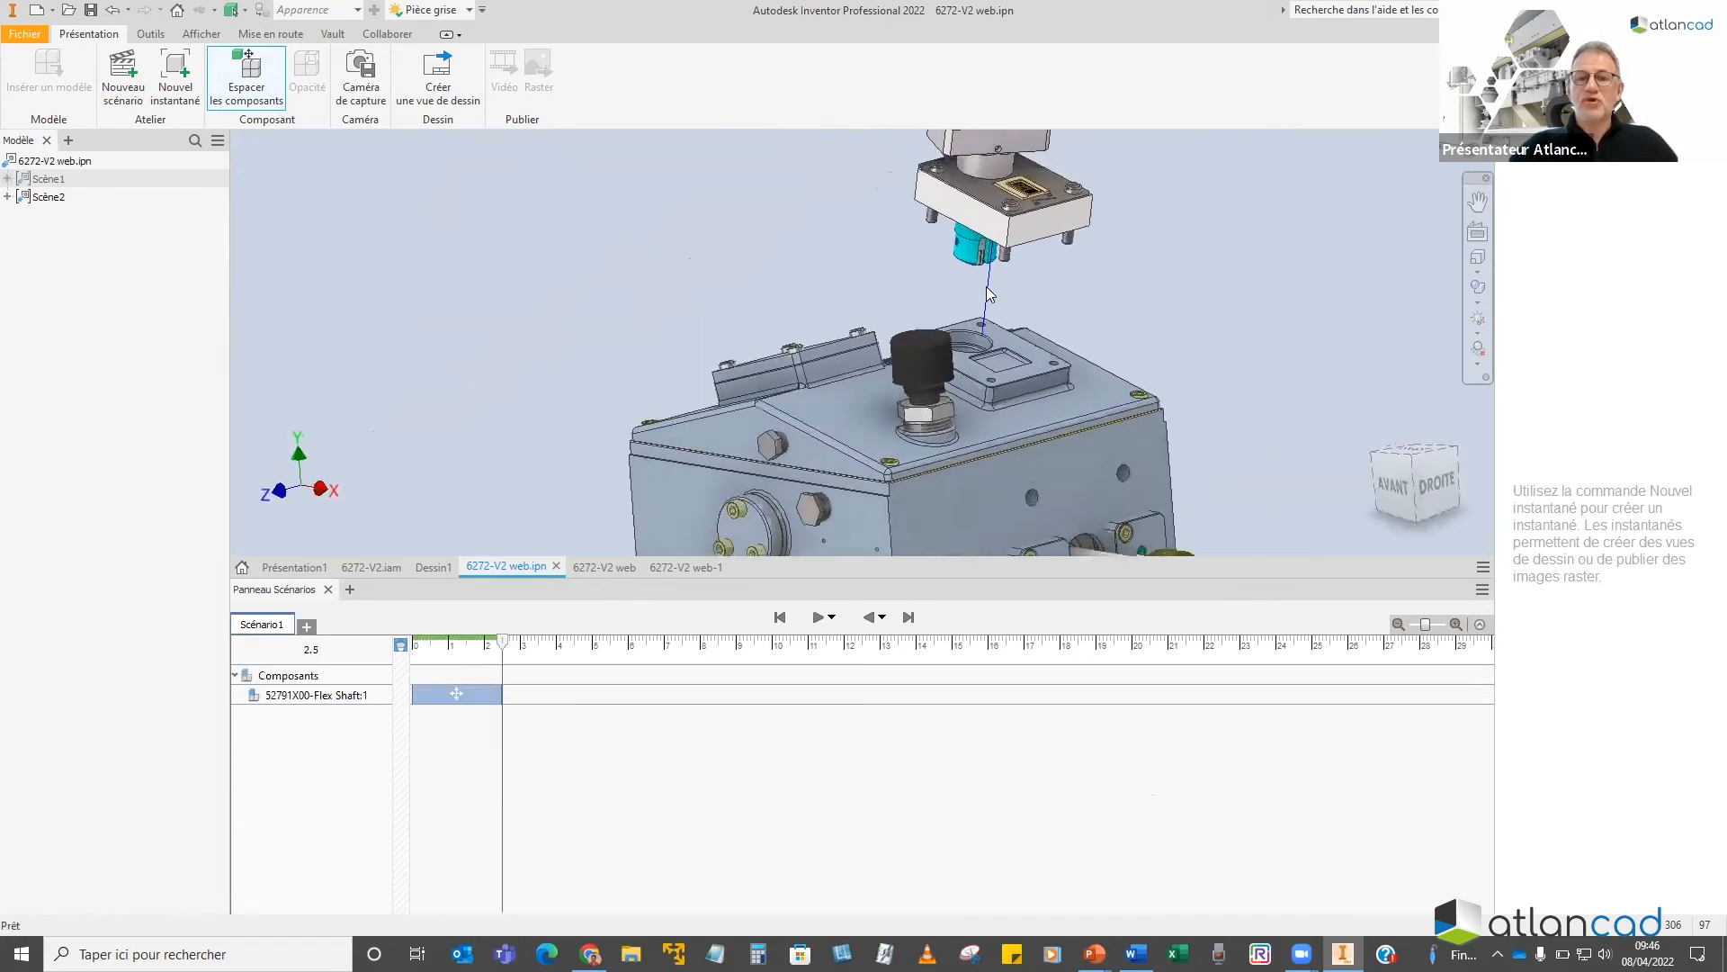
pyautogui.click(969, 376)
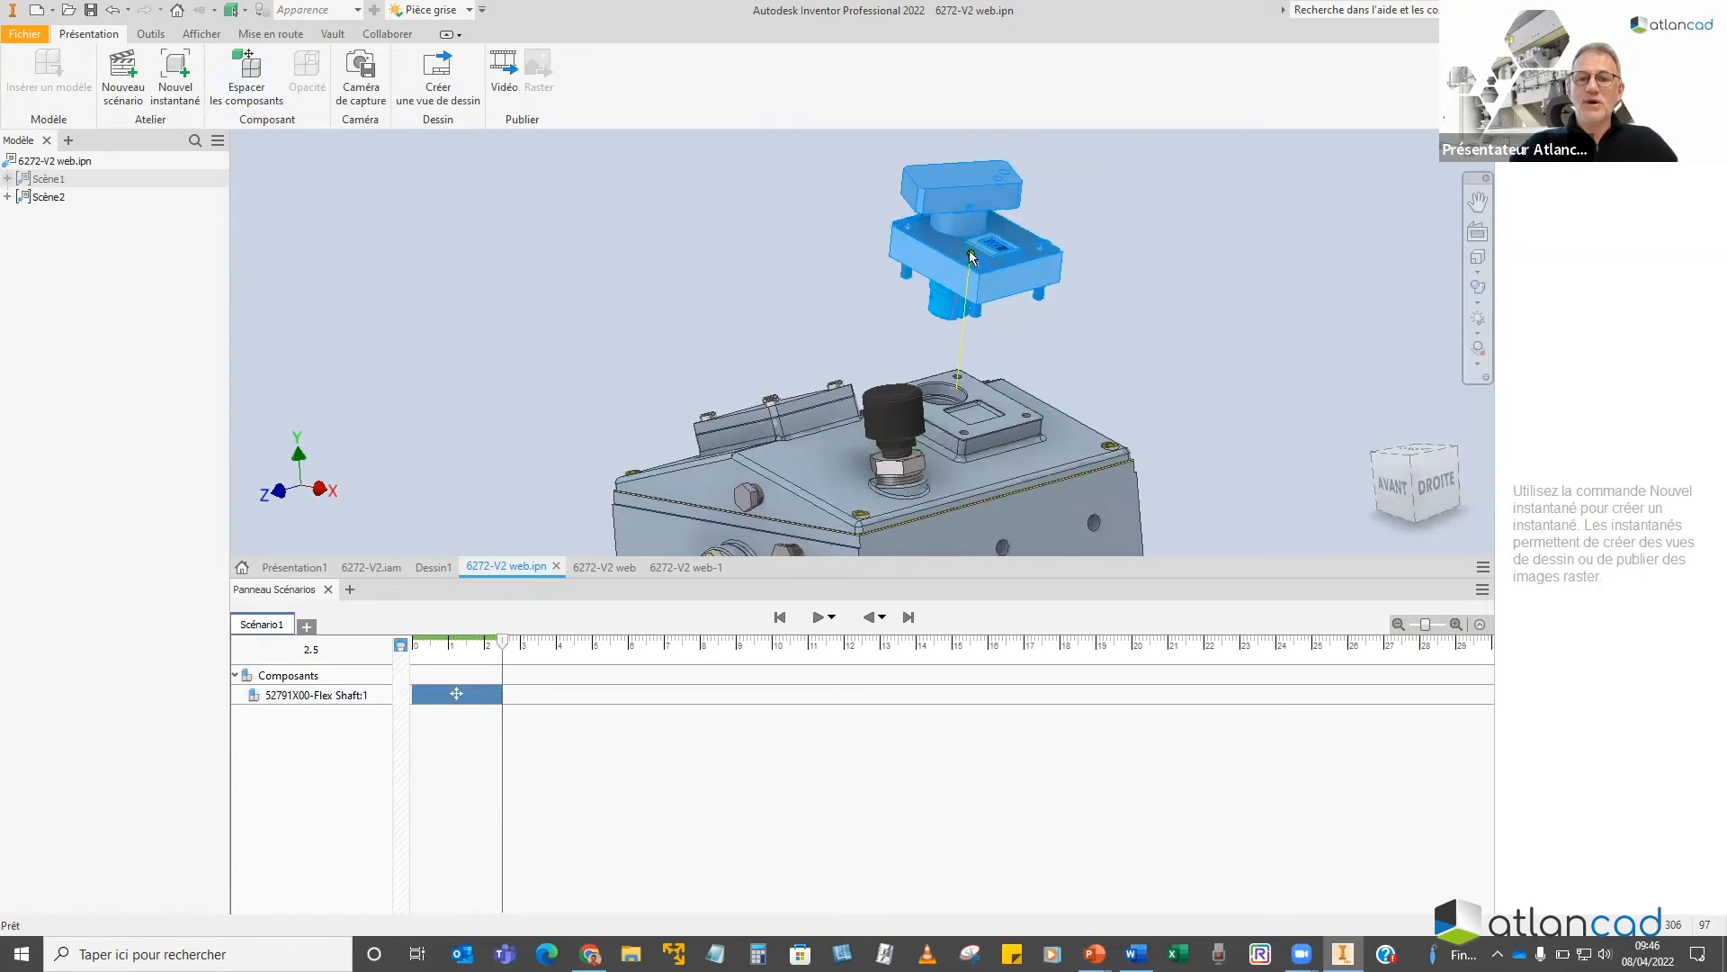
pyautogui.moveTo(979, 223); pyautogui.dragTo(996, 173)
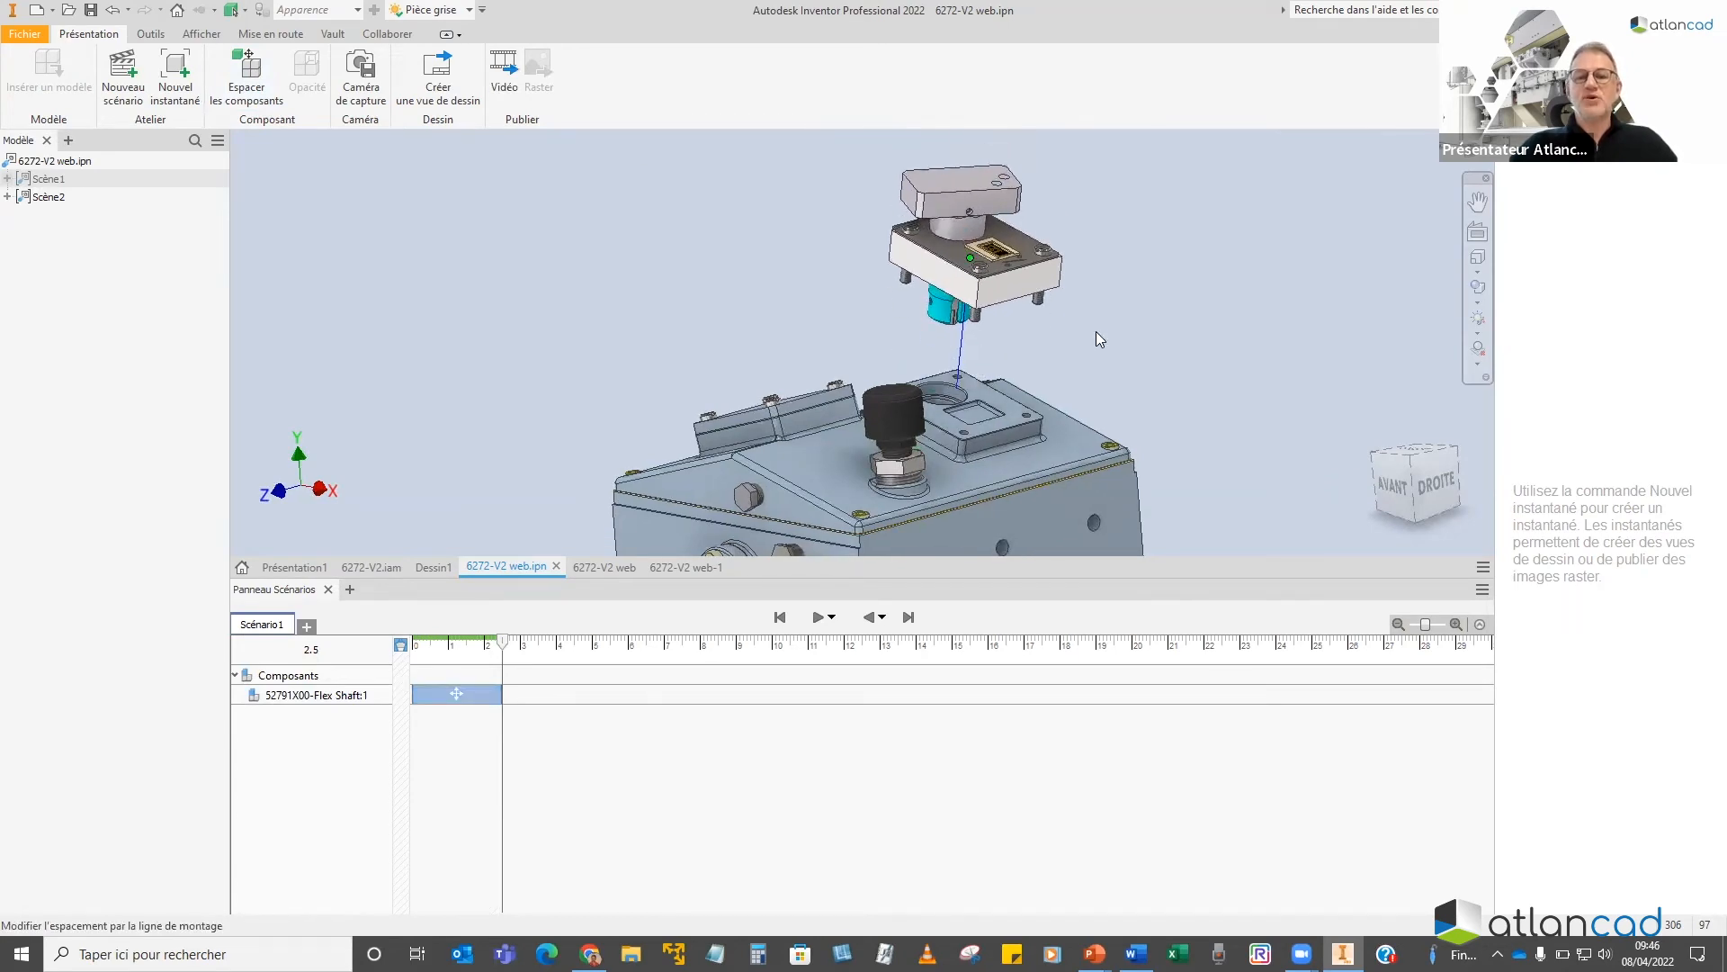
# Space the four screws of the blue round cover, picked as individual parts, about 90,5 mm outward from the base
pyautogui.scroll(-2, 1071, 398)
pyautogui.keyDown('shift'); pyautogui.moveTo(1070, 394); pyautogui.dragTo(374, 168, button='middle'); pyautogui.keyUp('shift')
pyautogui.click(261, 67)
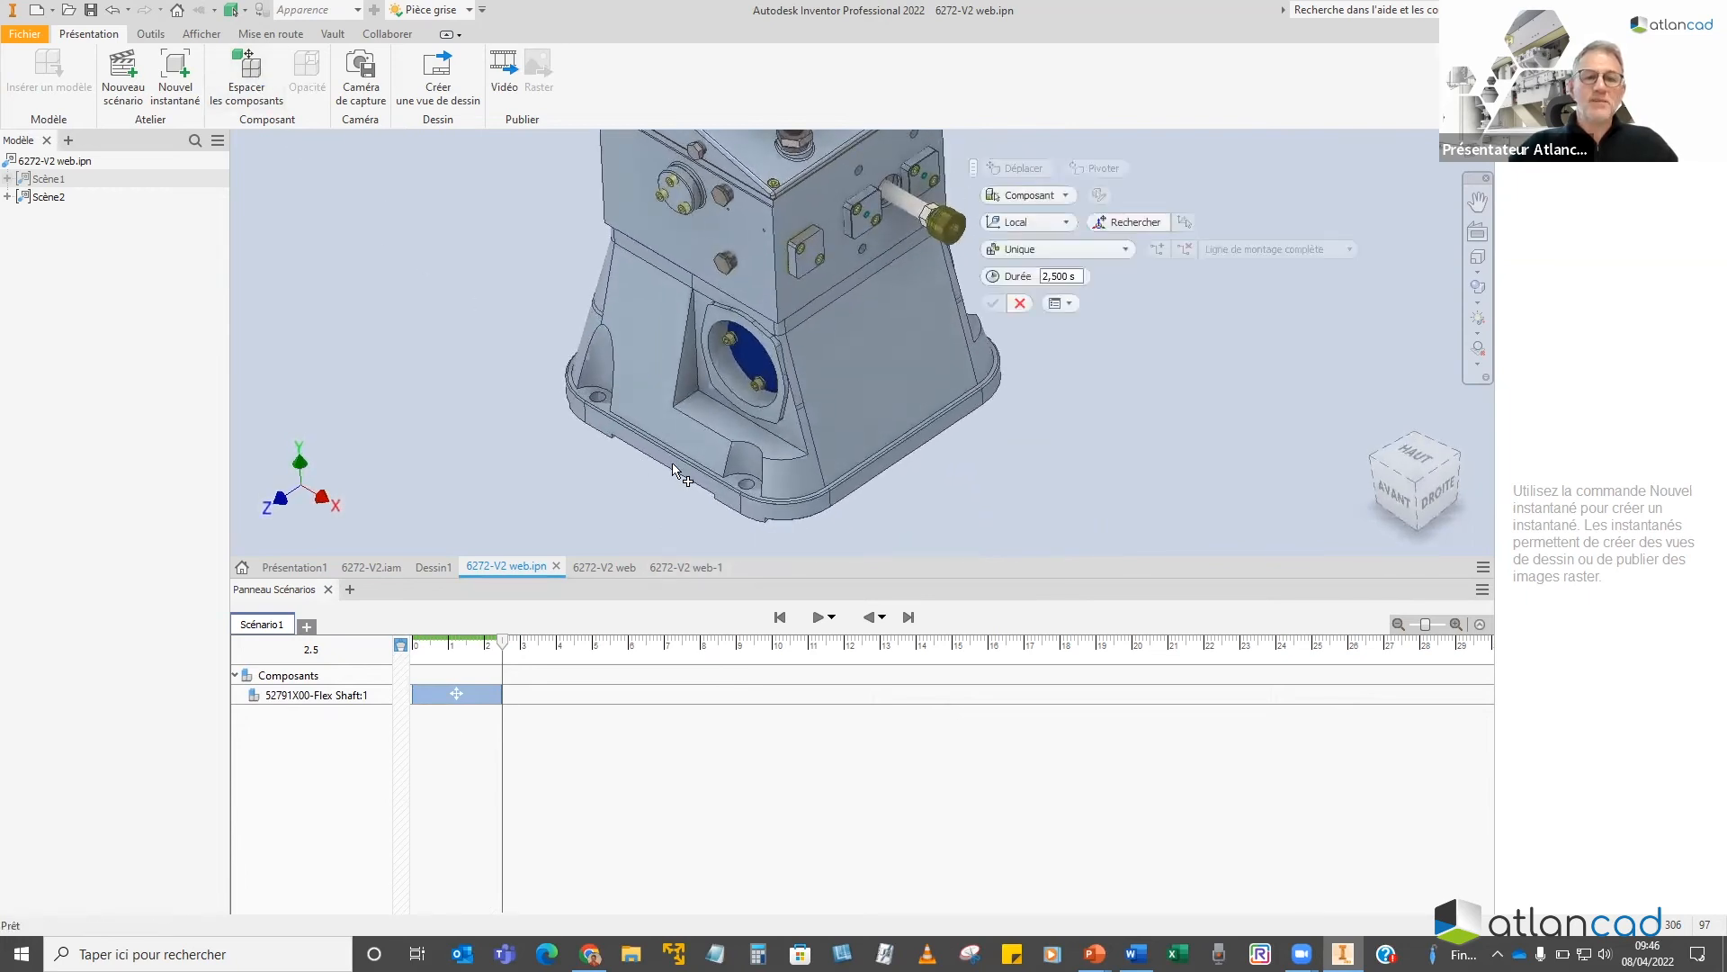
pyautogui.scroll(2, 734, 435)
pyautogui.moveTo(734, 435); pyautogui.dragTo(719, 398, button='middle')
pyautogui.scroll(3, 720, 405)
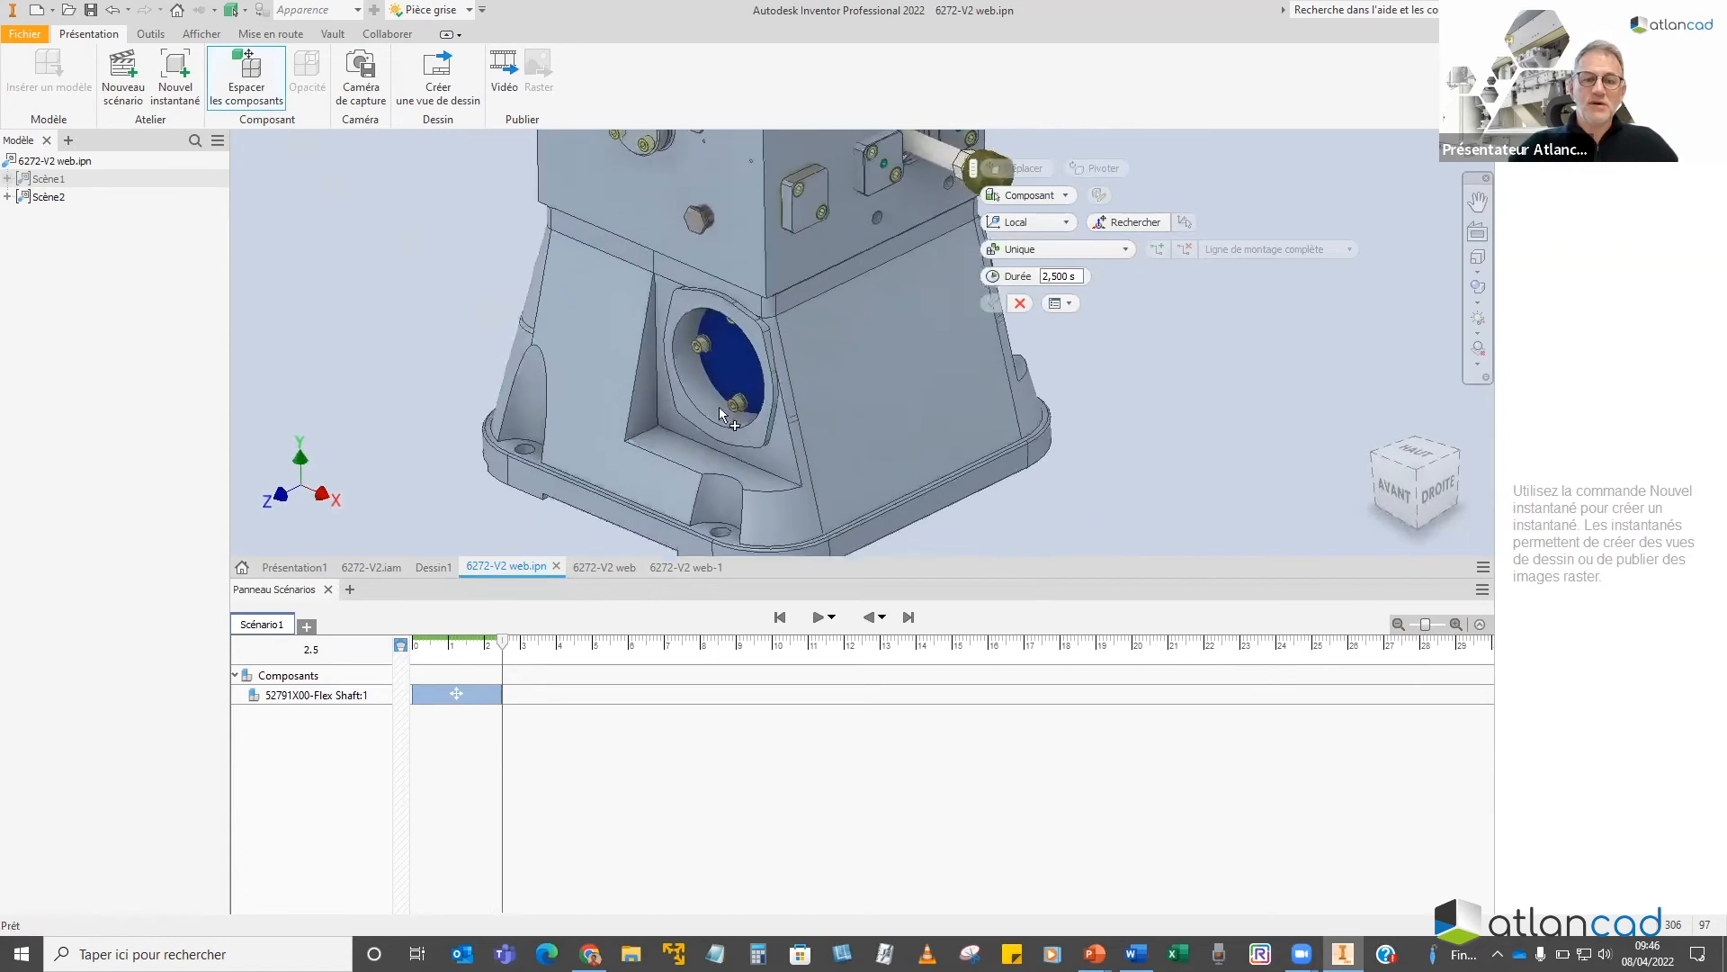
pyautogui.click(684, 355)
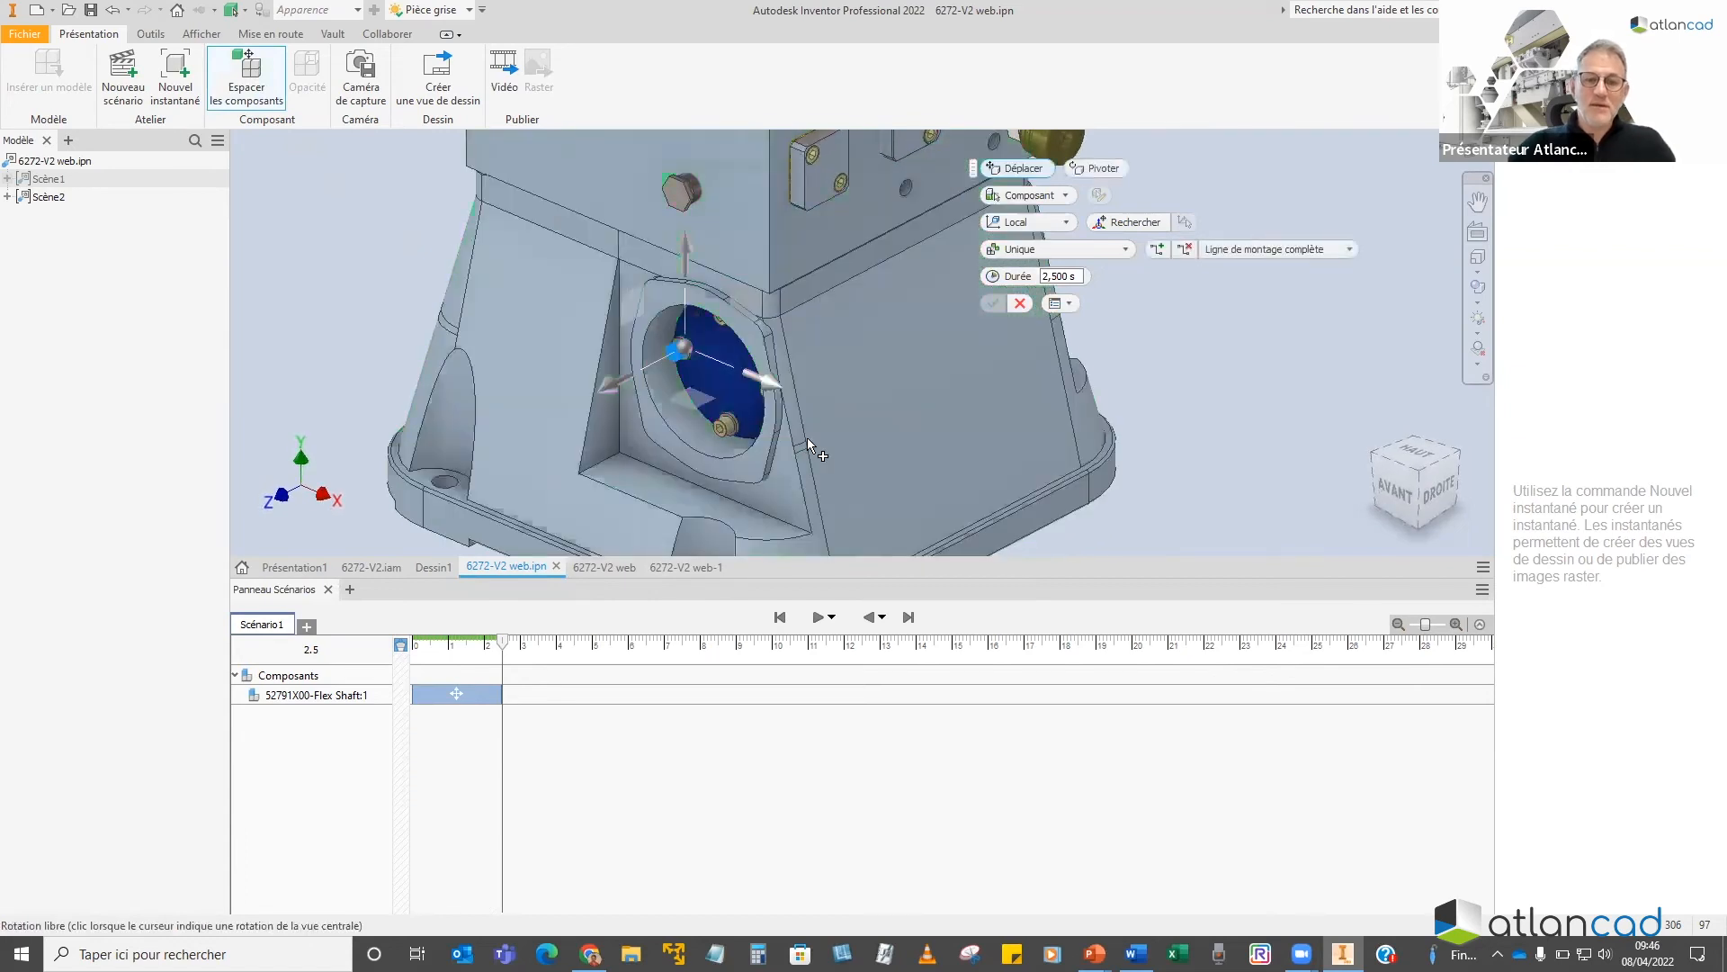
pyautogui.scroll(3, 780, 416)
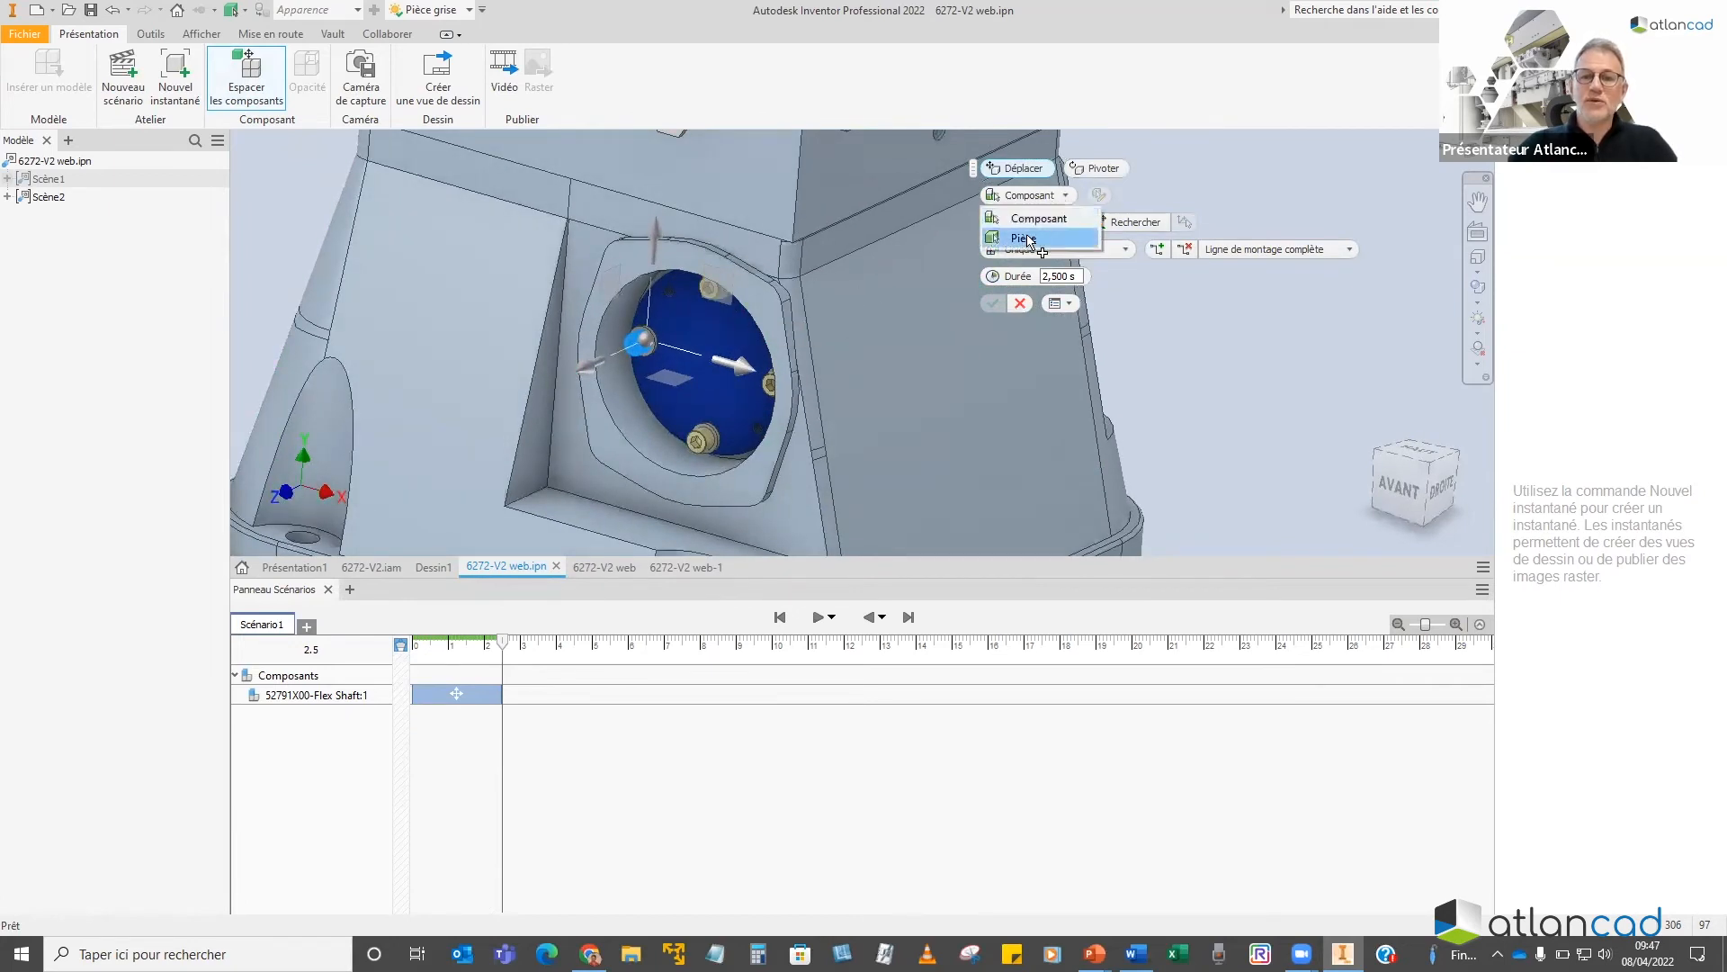
pyautogui.click(1025, 238)
pyautogui.keyDown('ctrl'); pyautogui.click(765, 384); pyautogui.keyUp('ctrl')
pyautogui.keyDown('ctrl'); pyautogui.click(704, 439); pyautogui.keyUp('ctrl')
pyautogui.moveTo(596, 363); pyautogui.dragTo(477, 422)
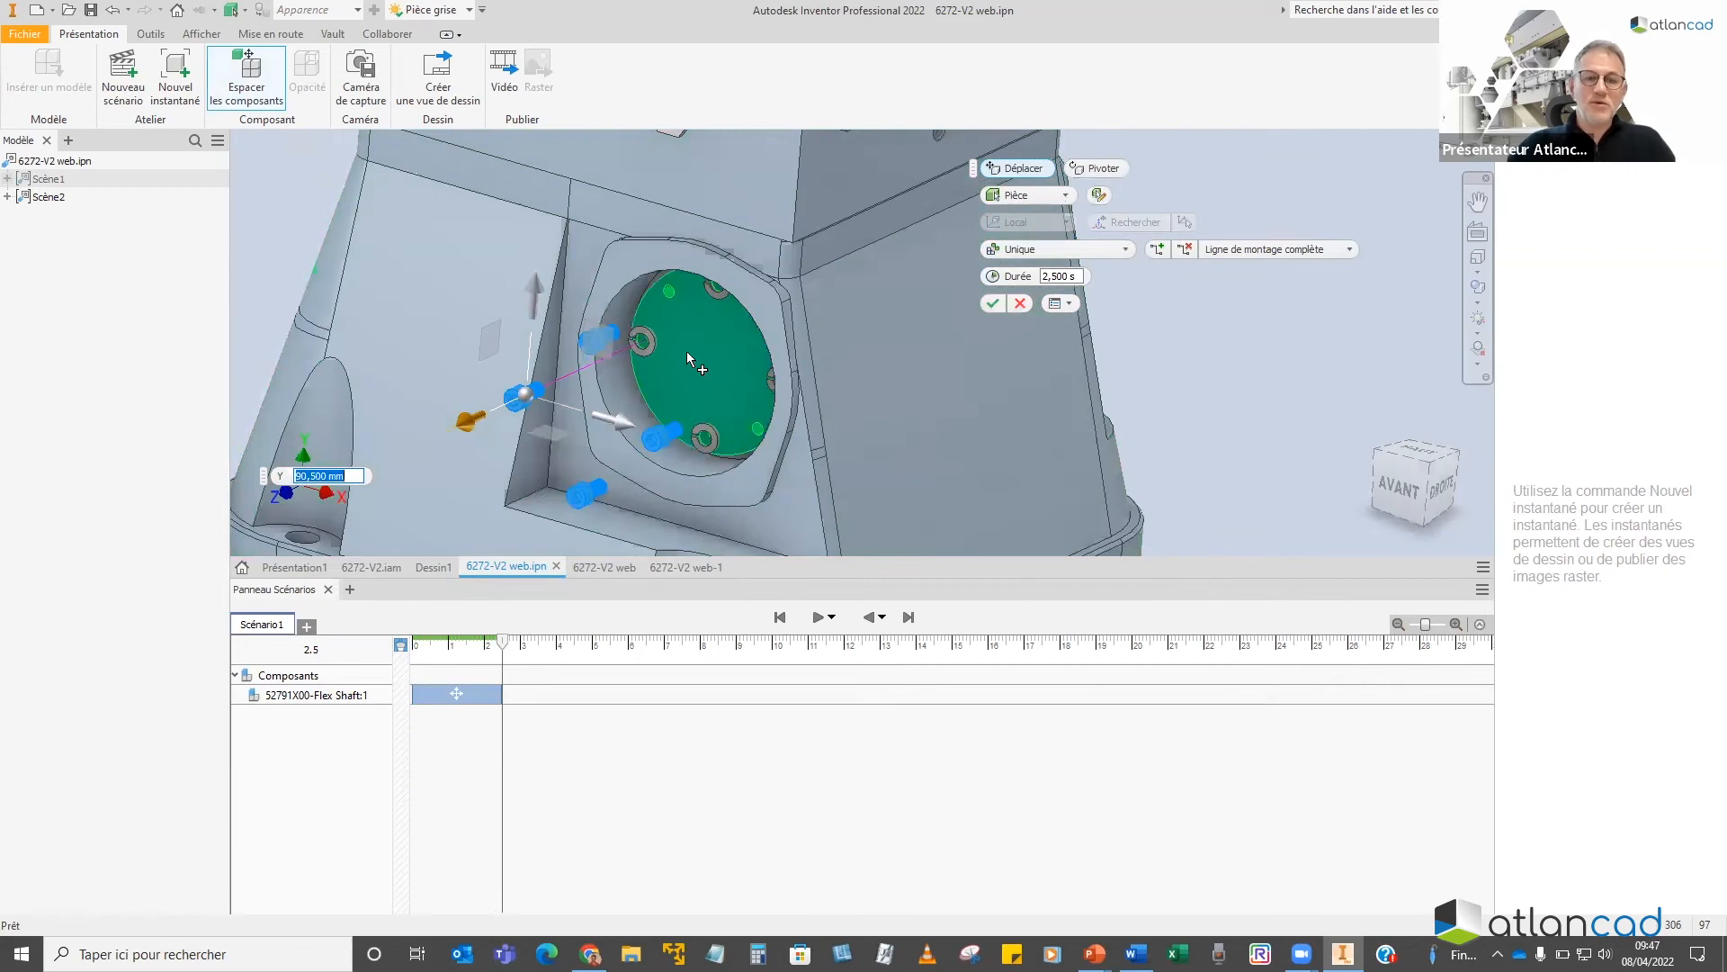
pyautogui.press('Return')
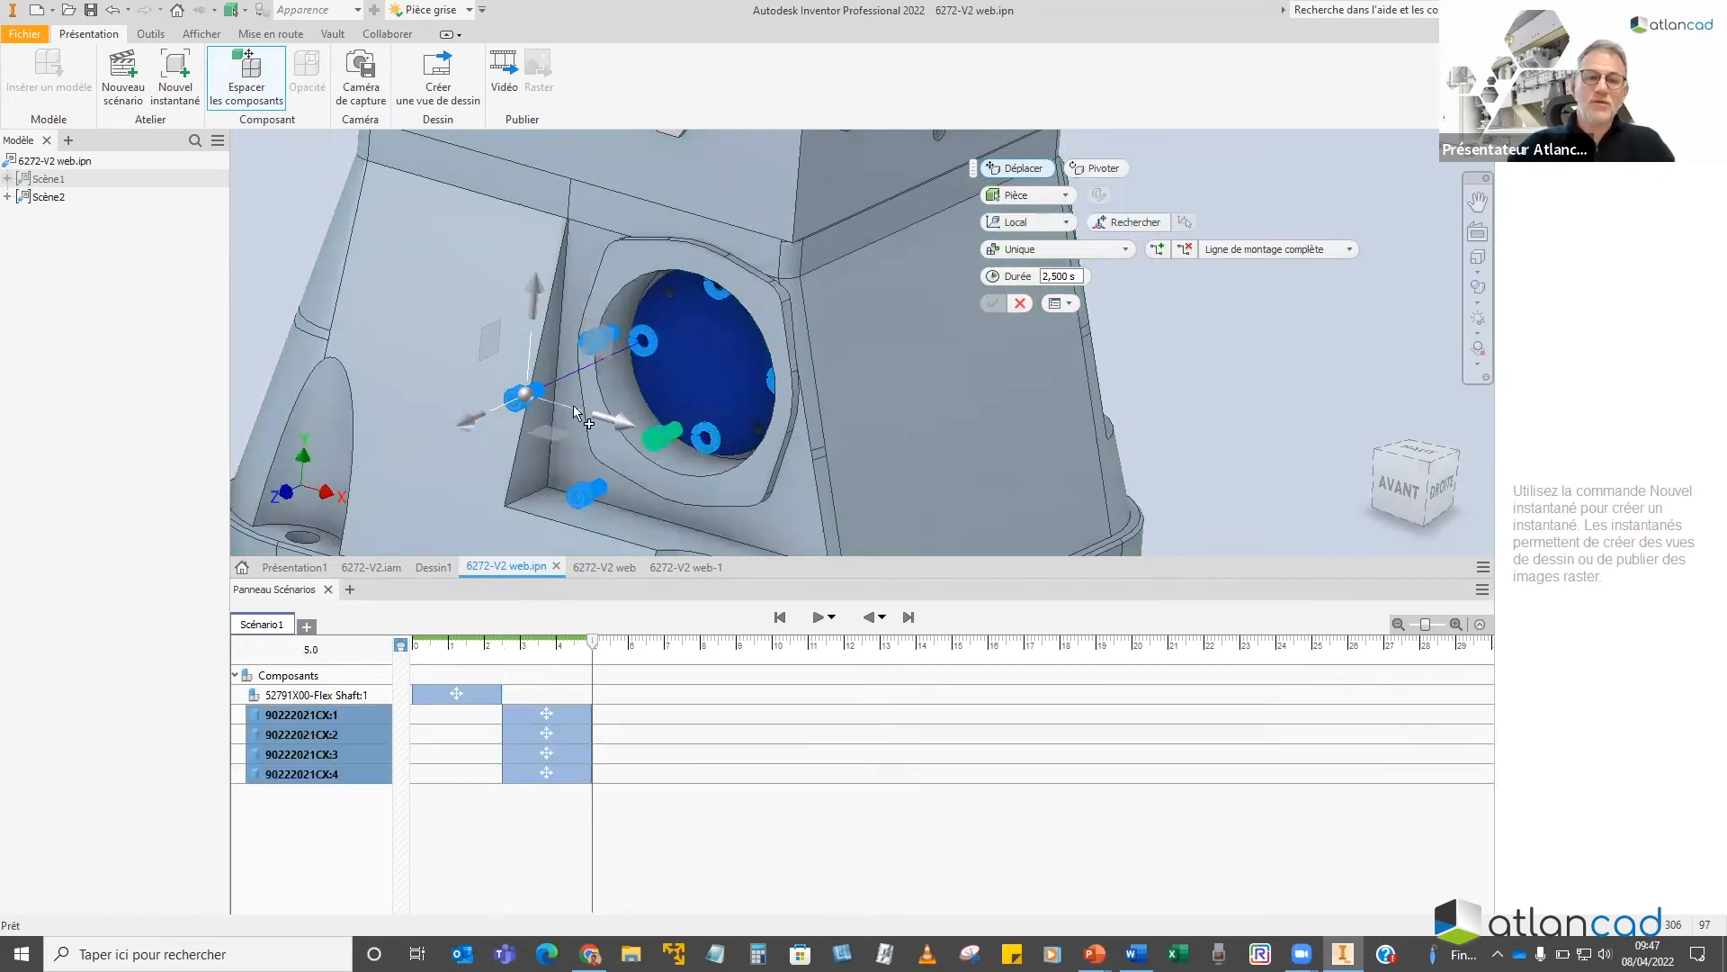
# Space the screws together with their four washers about 71,5 mm outward, and both sets with the blue cover about 67 mm
pyautogui.moveTo(470, 421); pyautogui.dragTo(378, 463)
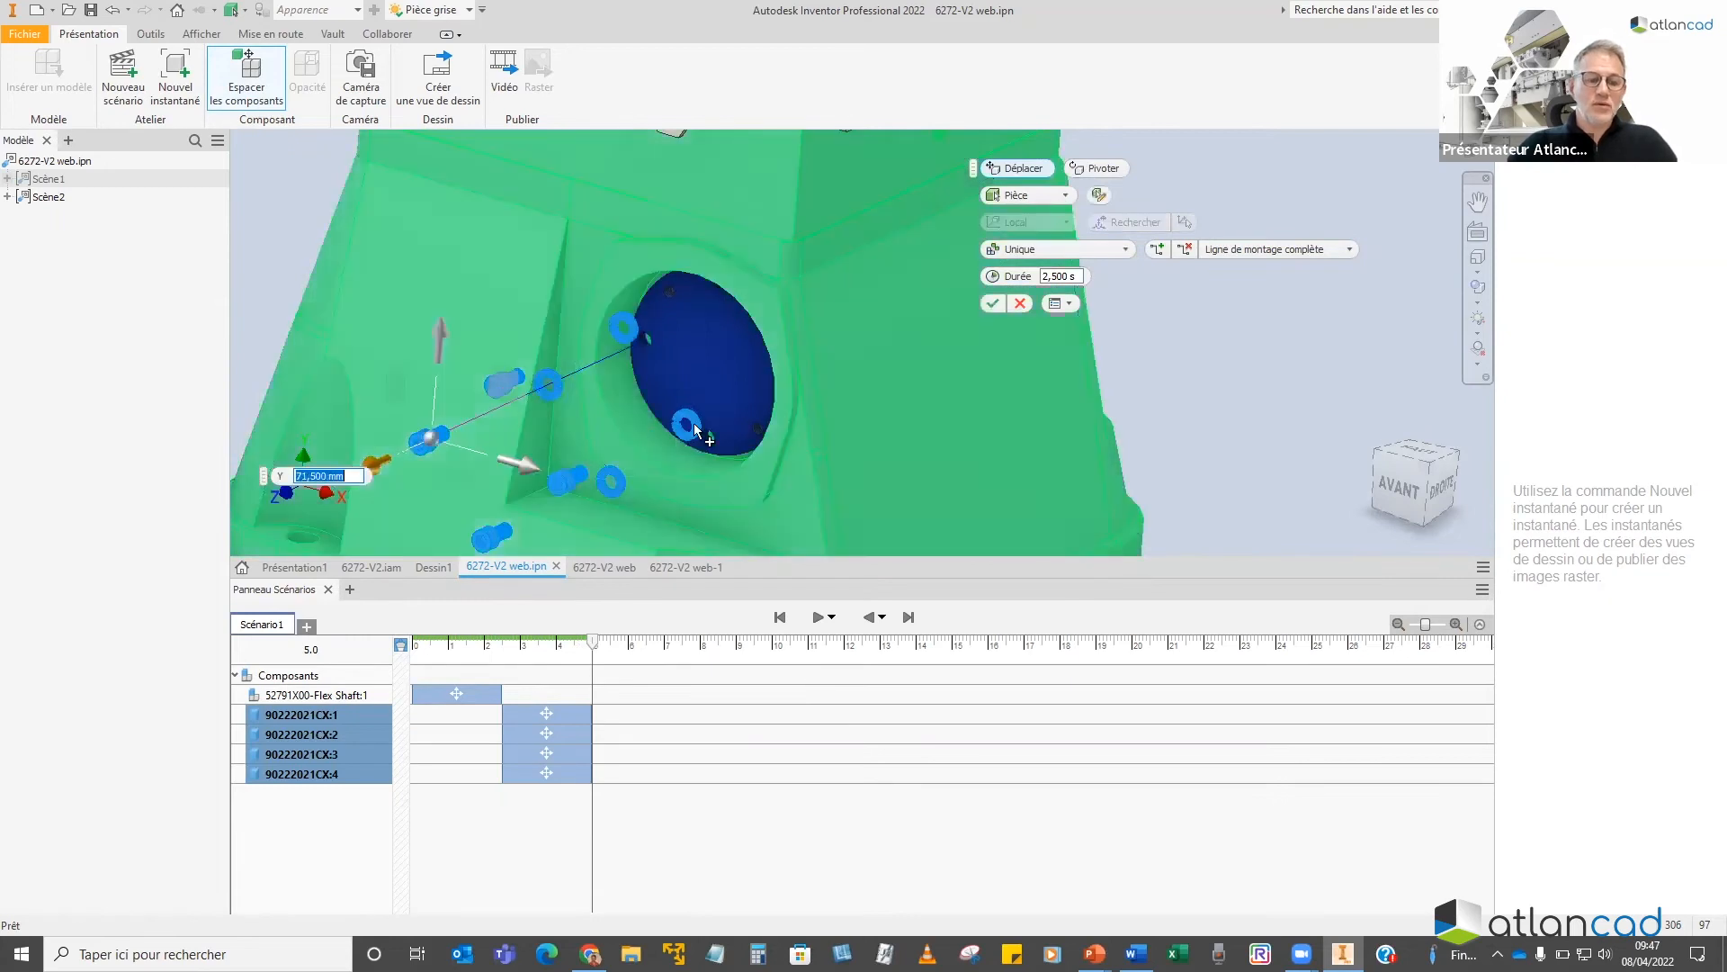
pyautogui.press('Return')
pyautogui.scroll(-3, 539, 432)
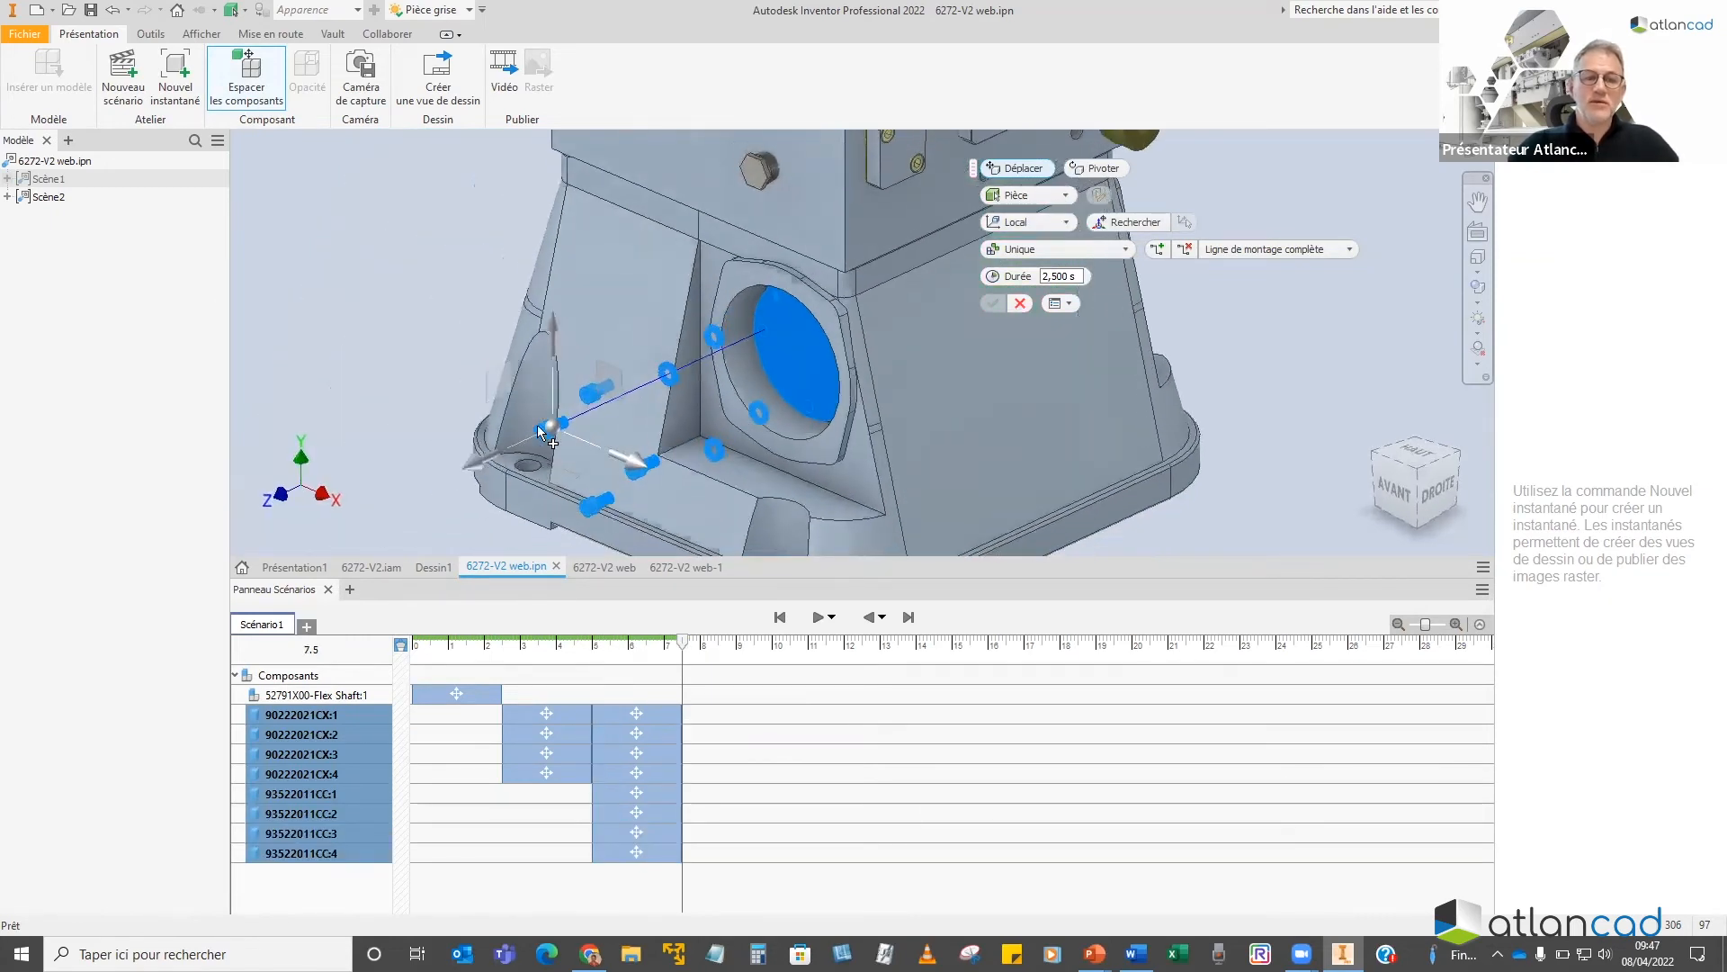
pyautogui.moveTo(475, 461); pyautogui.dragTo(396, 506)
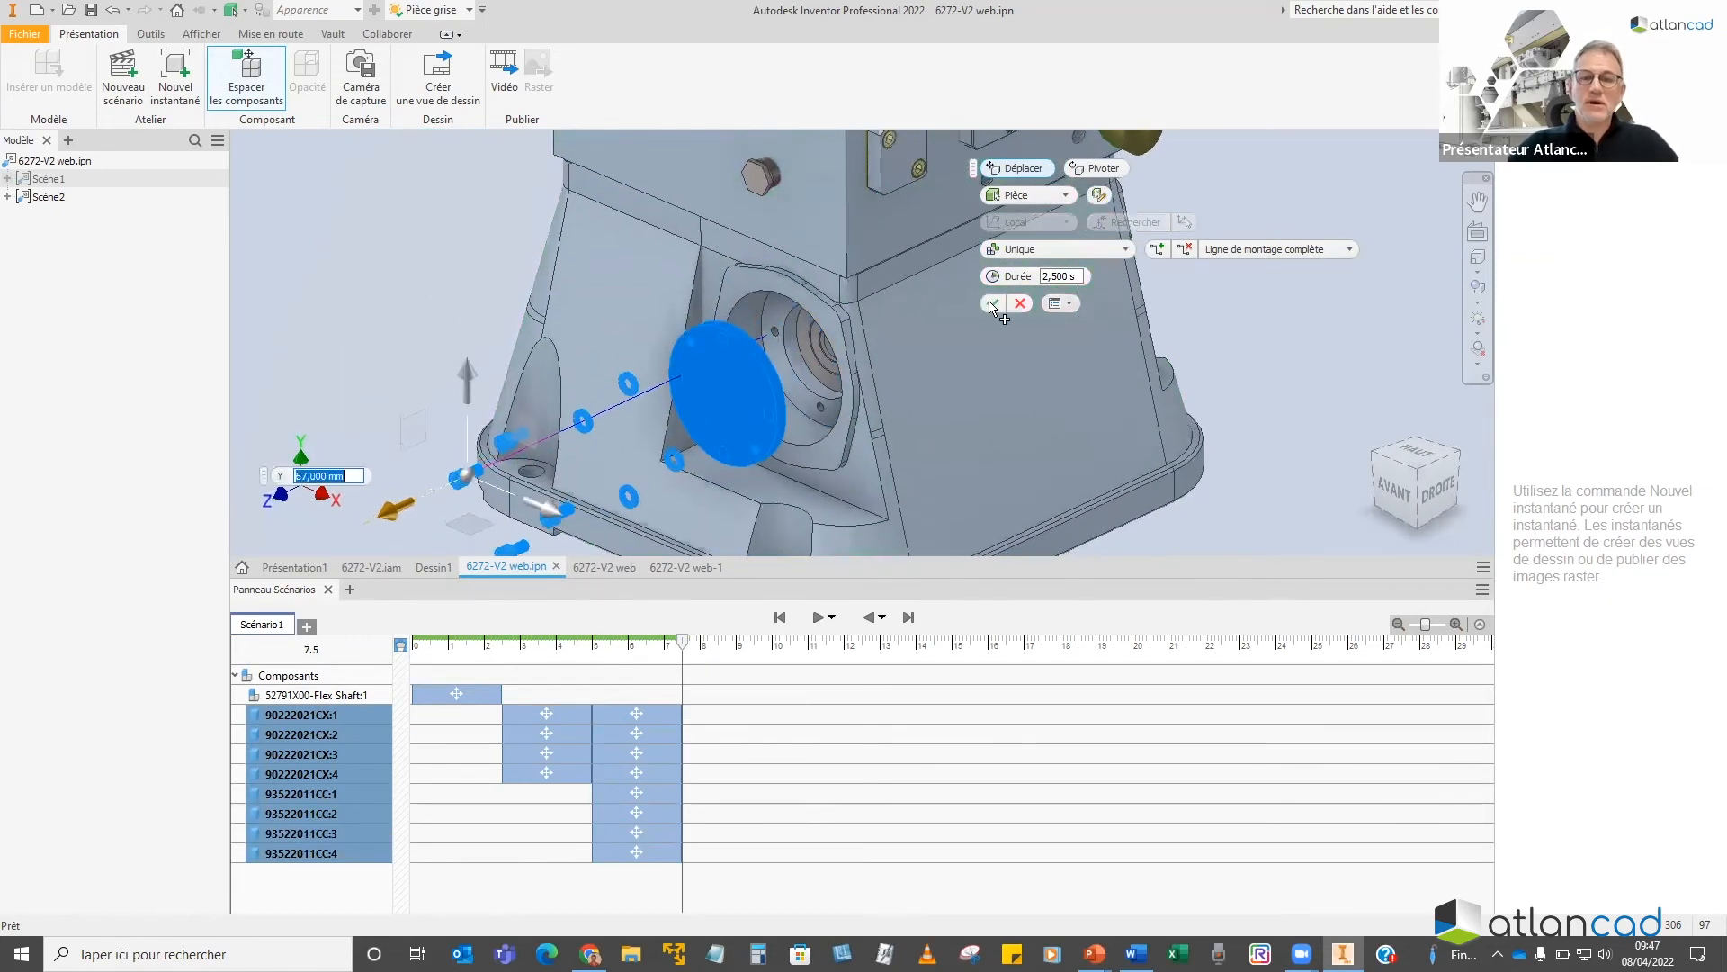
pyautogui.click(992, 305)
pyautogui.scroll(5, 779, 423)
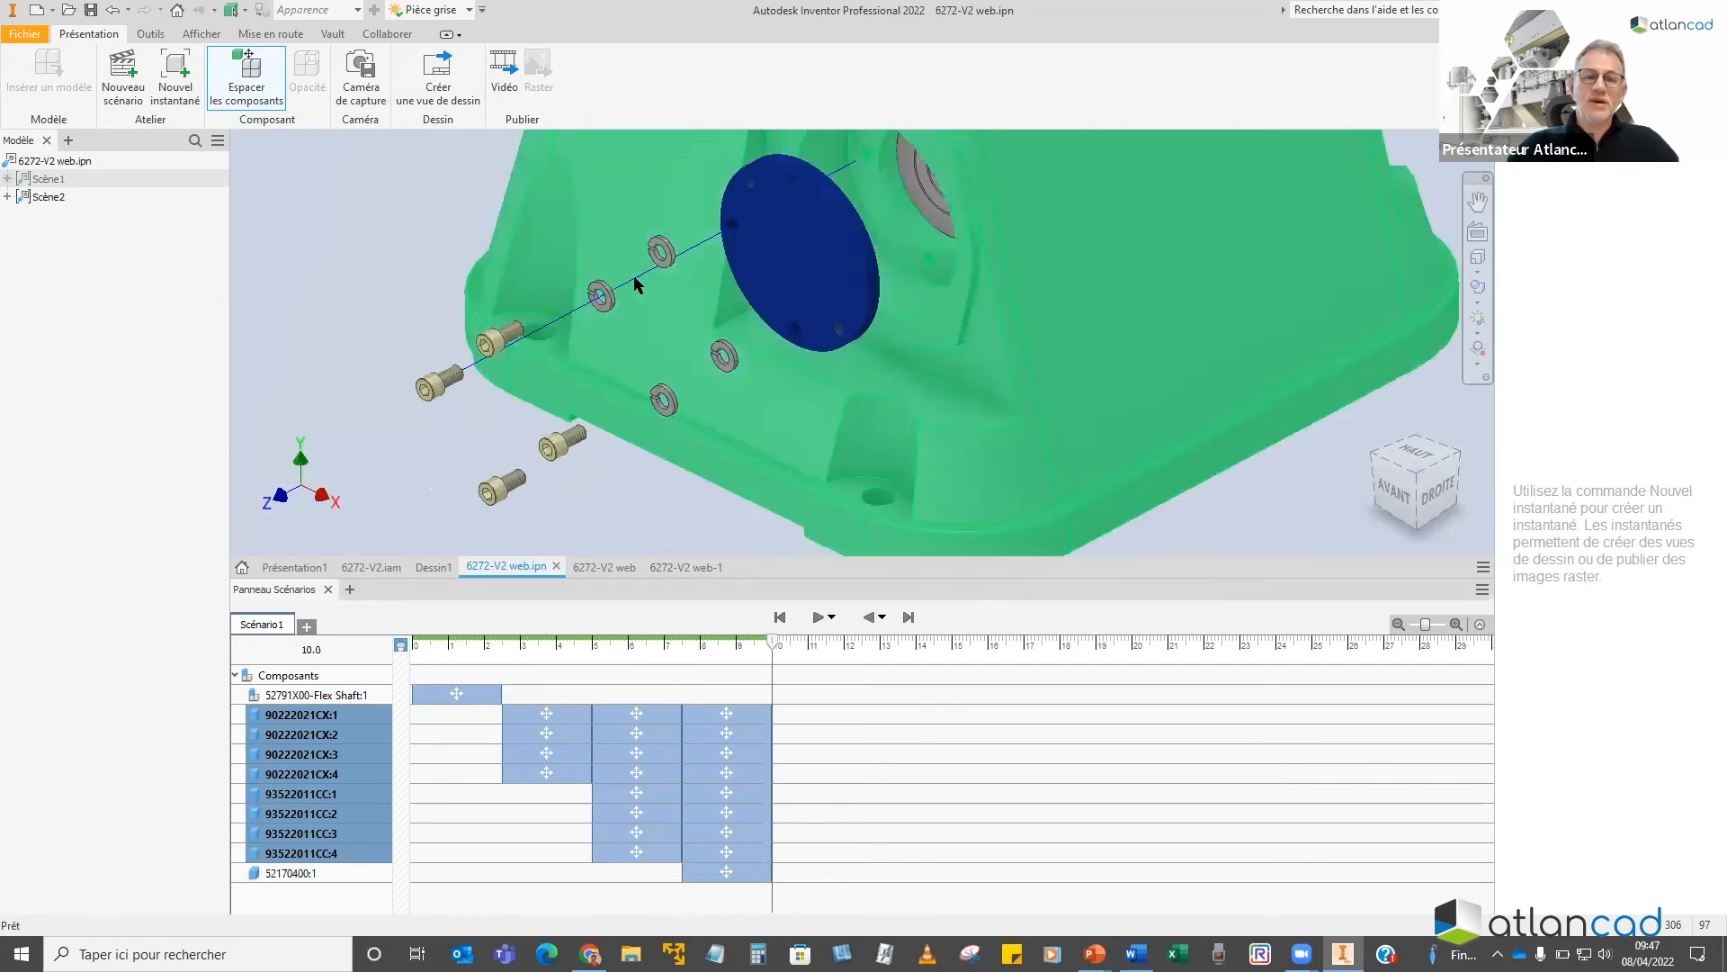
pyautogui.press('Escape')
# Adjust the spacings of the screws, washers and blue cover directly on their trail line to tighten the exploded stack
pyautogui.moveTo(564, 319); pyautogui.dragTo(608, 320)
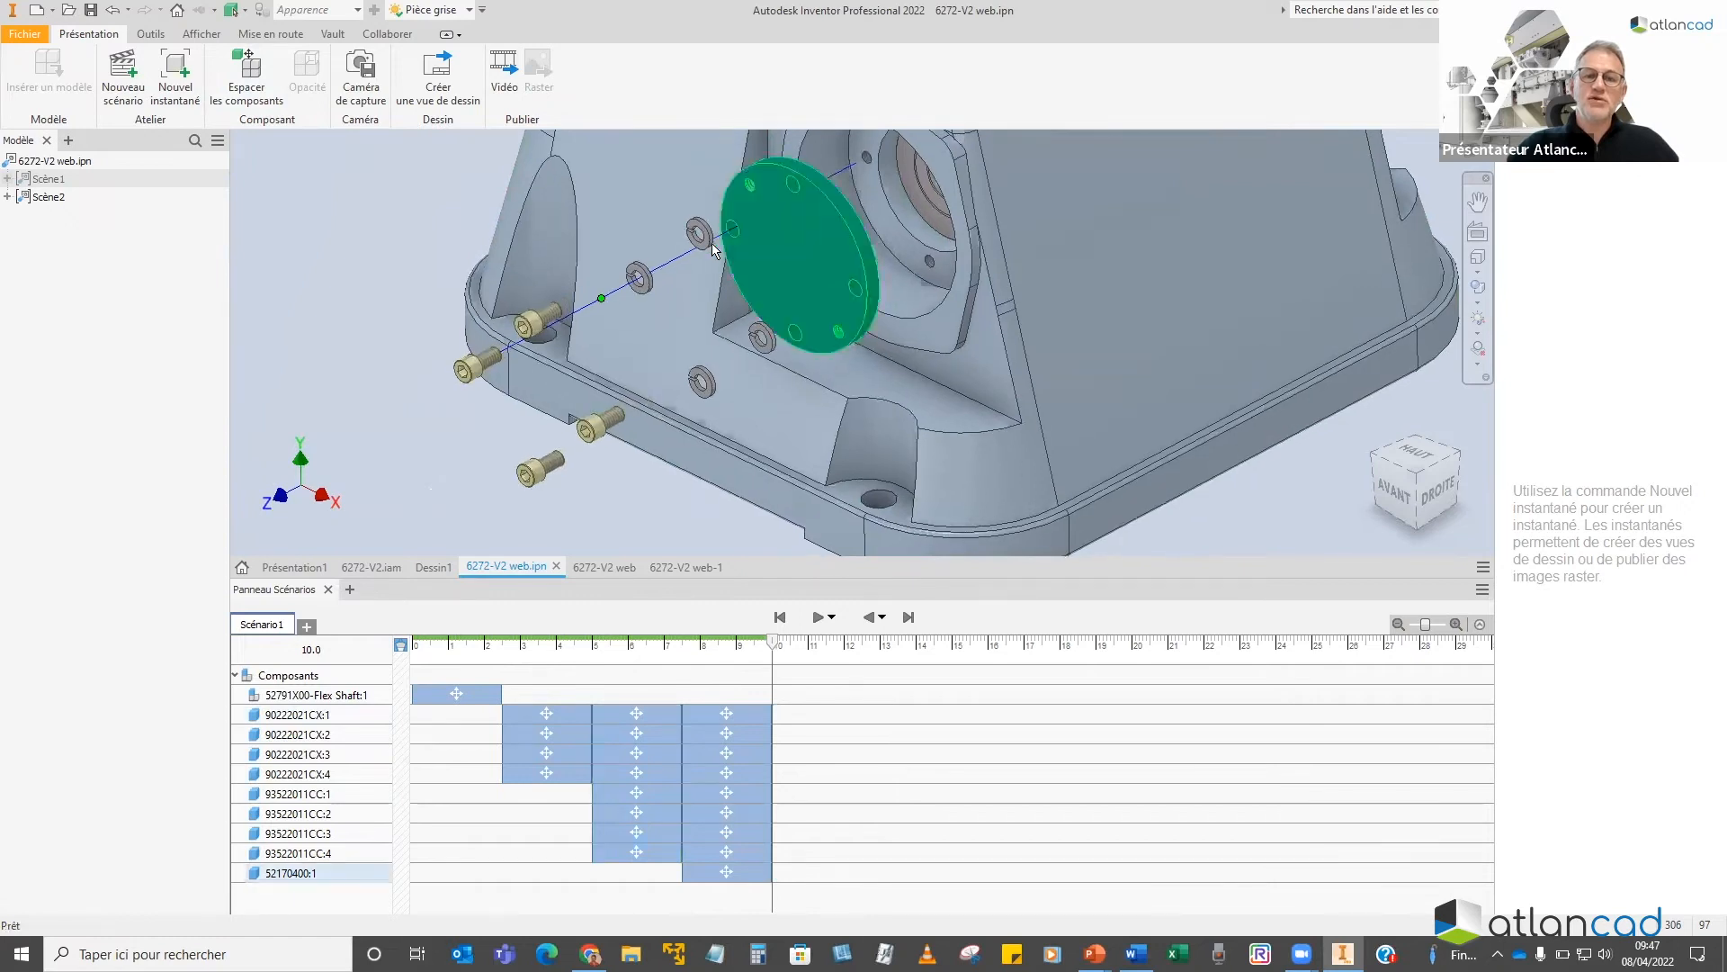
pyautogui.click(736, 223)
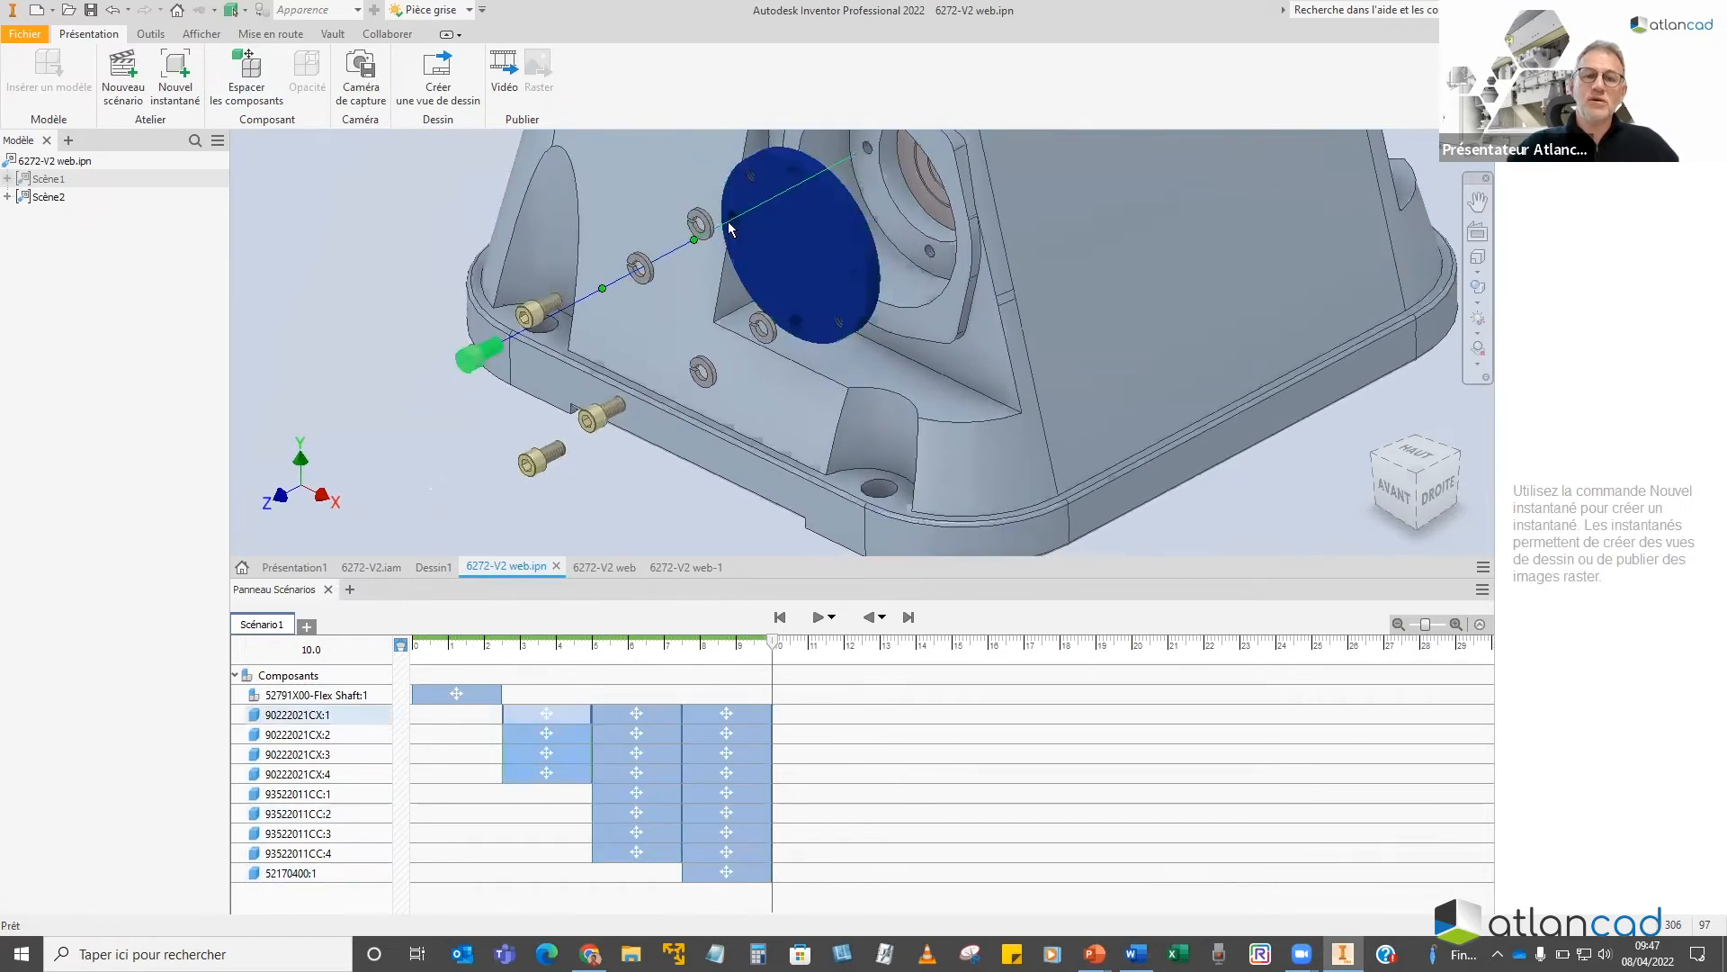
pyautogui.moveTo(697, 244); pyautogui.dragTo(769, 227)
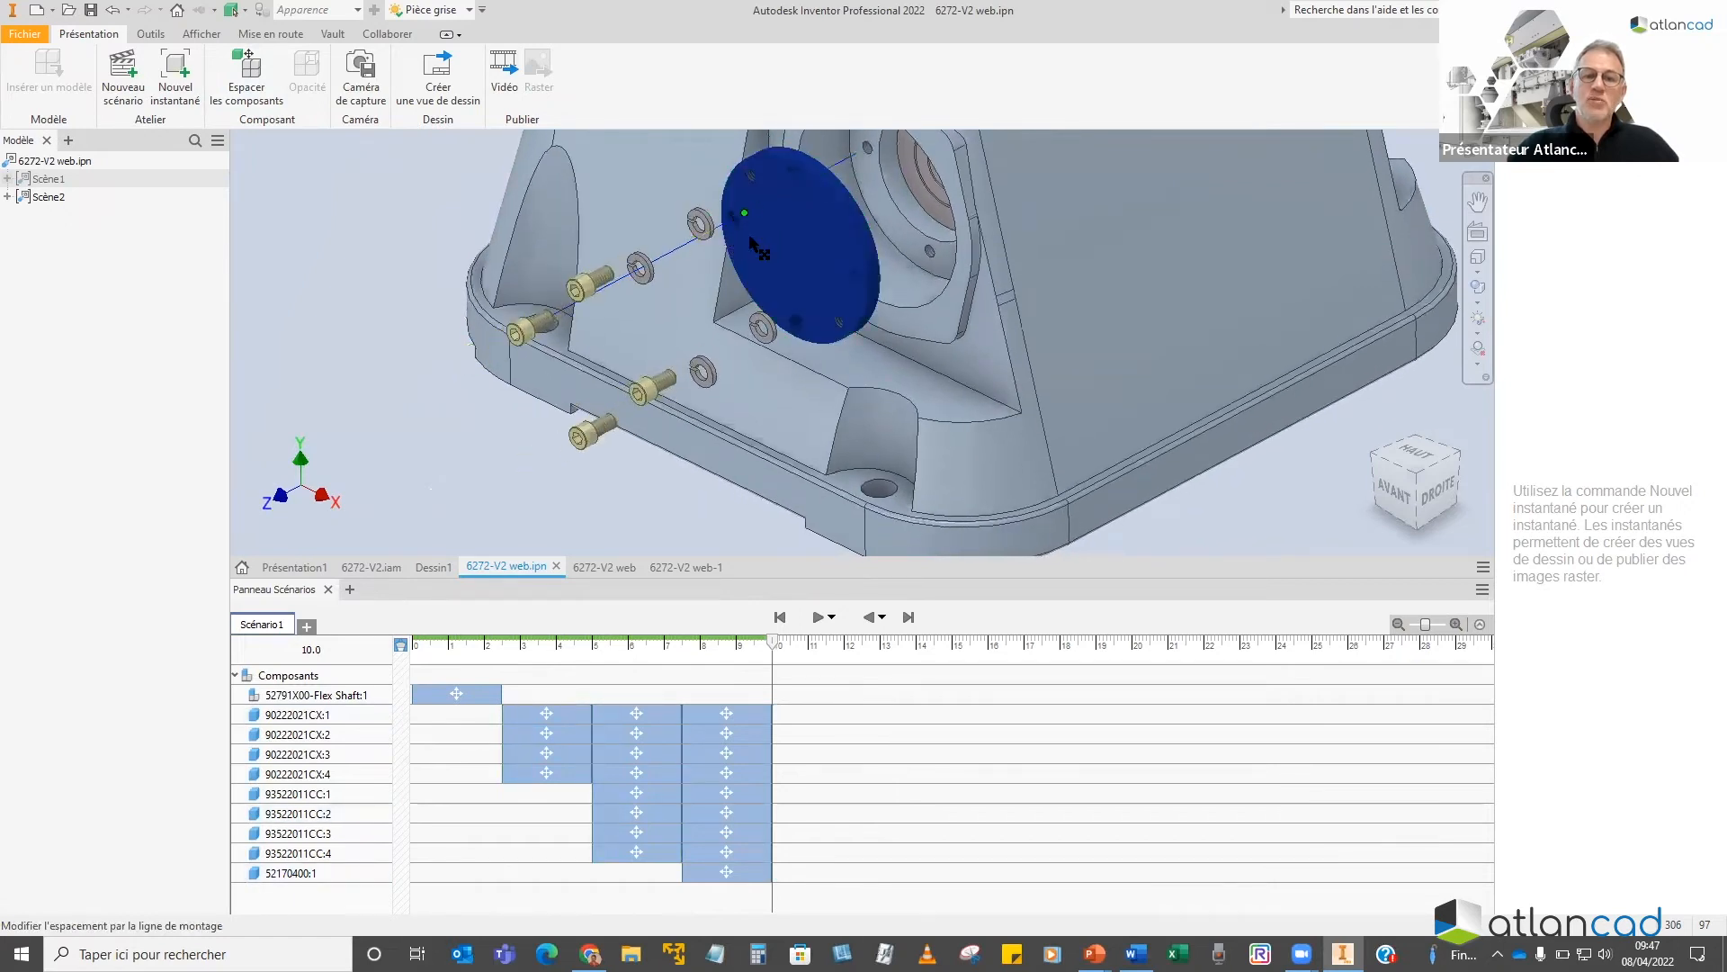
pyautogui.scroll(-1, 886, 203)
pyautogui.moveTo(828, 151); pyautogui.dragTo(806, 234, button='middle')
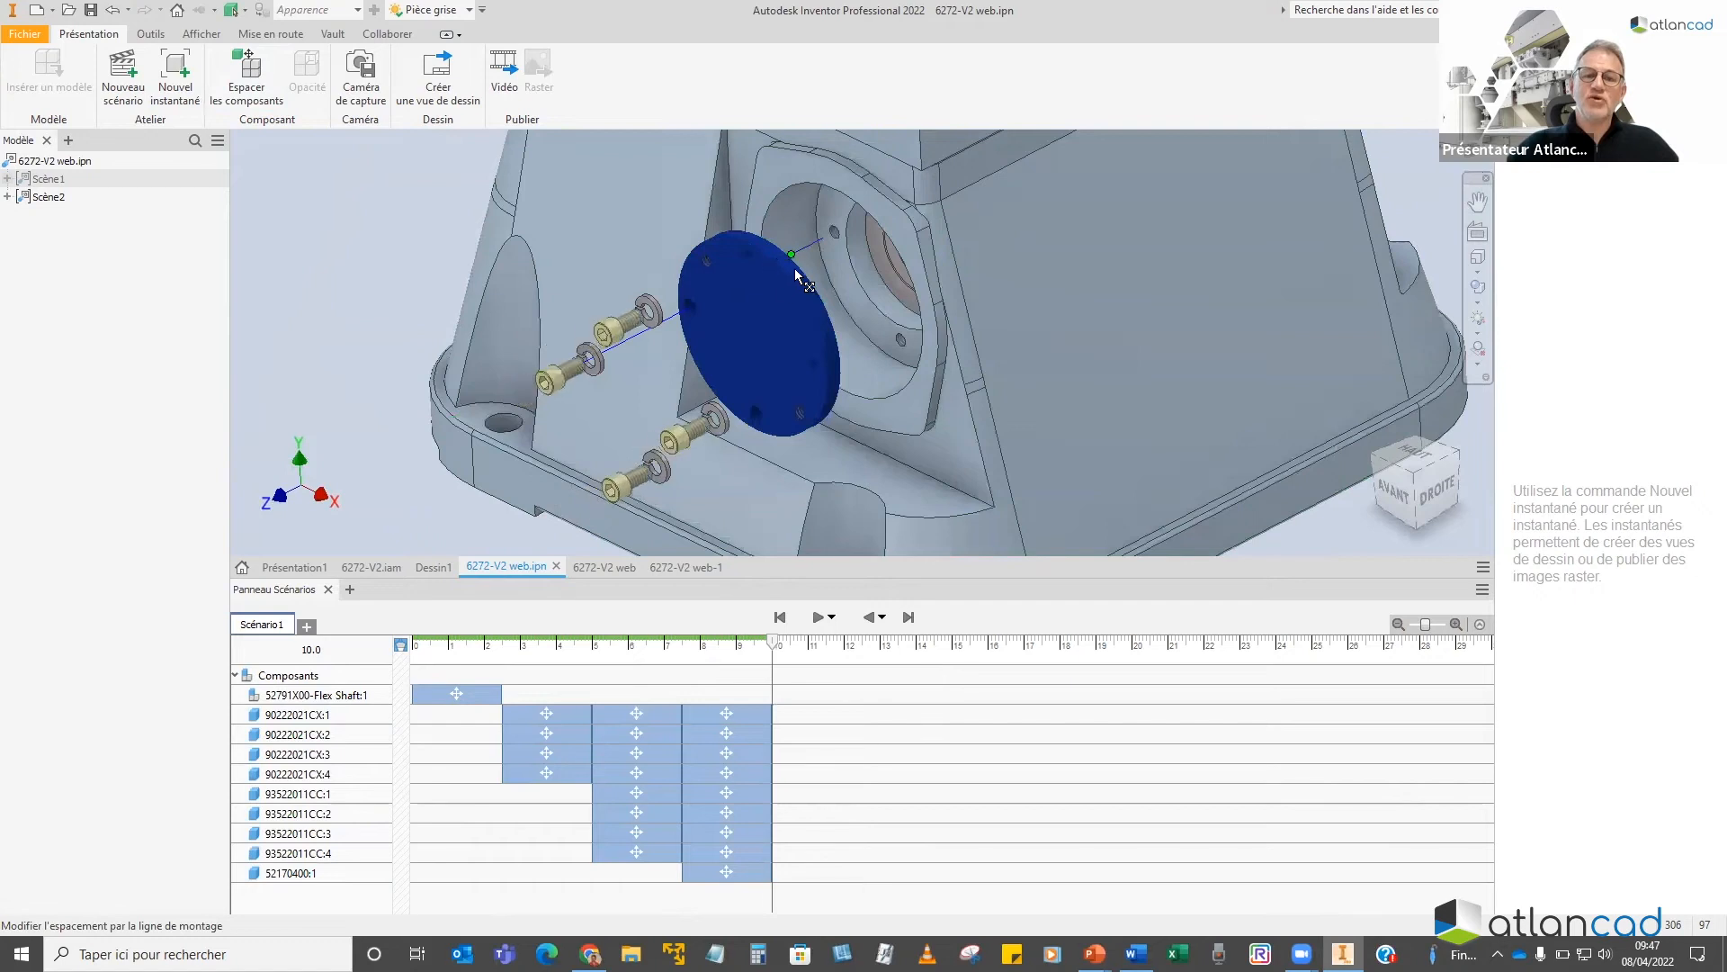
pyautogui.click(820, 381)
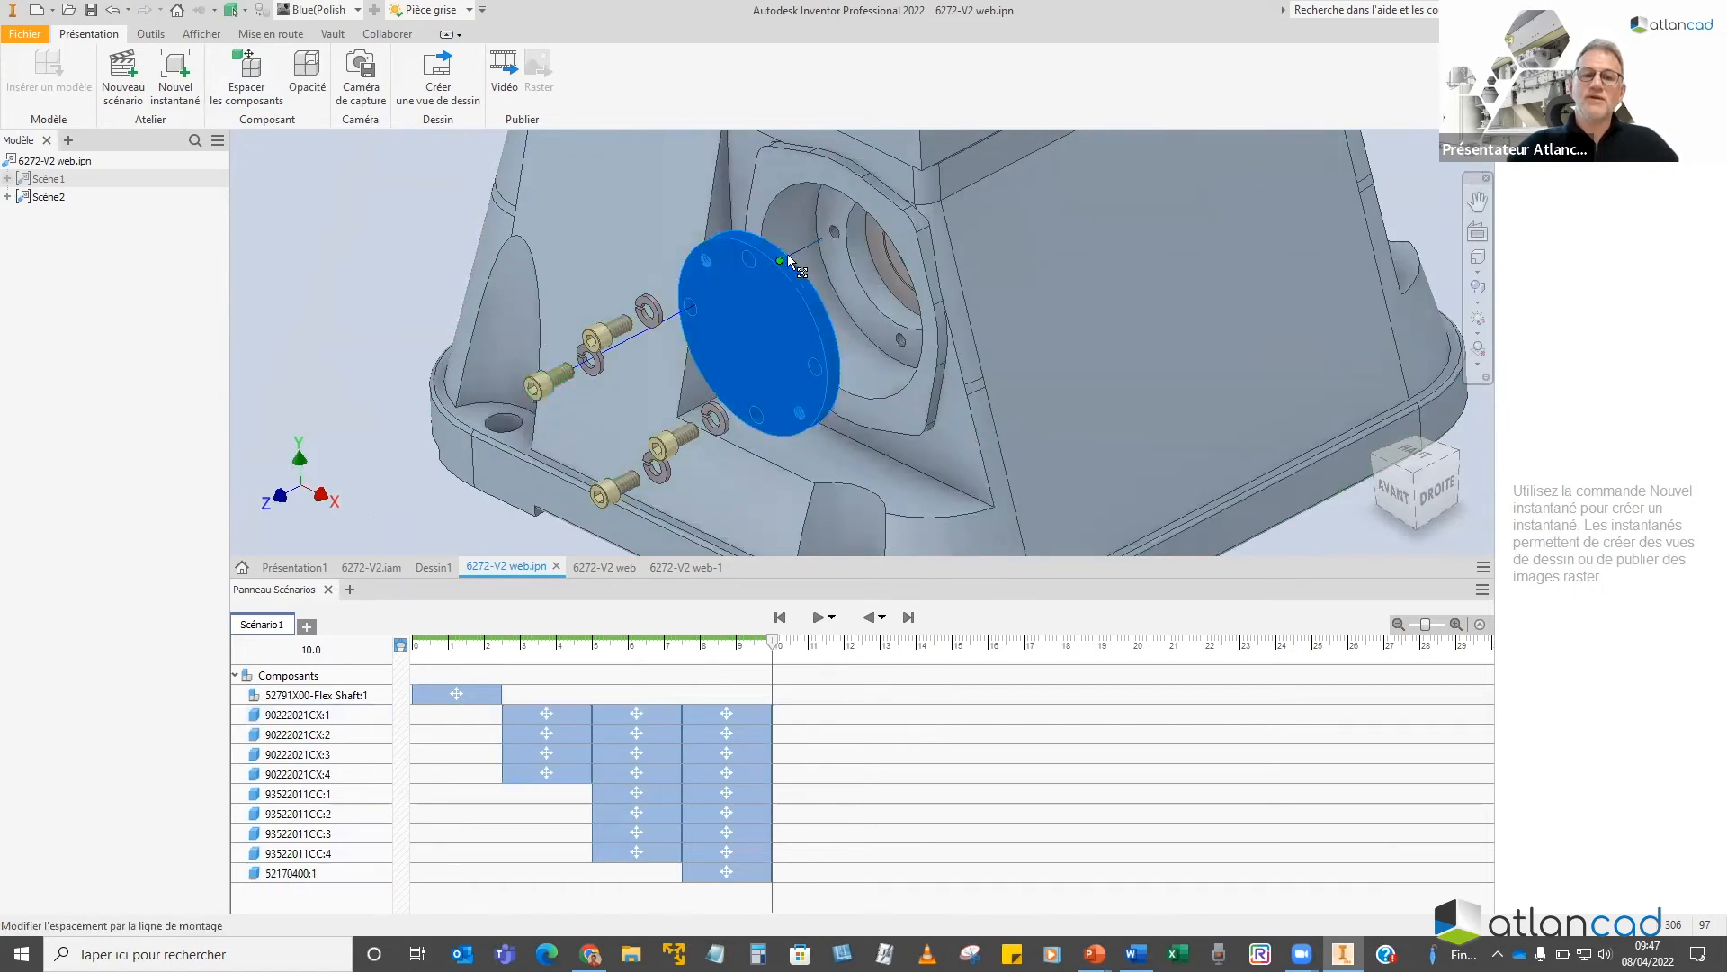
pyautogui.moveTo(789, 260); pyautogui.dragTo(786, 262)
# Frame the exploded blue cover close up and capture that view as a camera action at 10.0 s
pyautogui.scroll(-2, 763, 401)
pyautogui.keyDown('shift'); pyautogui.moveTo(764, 401); pyautogui.dragTo(698, 369, button='middle'); pyautogui.keyUp('shift')
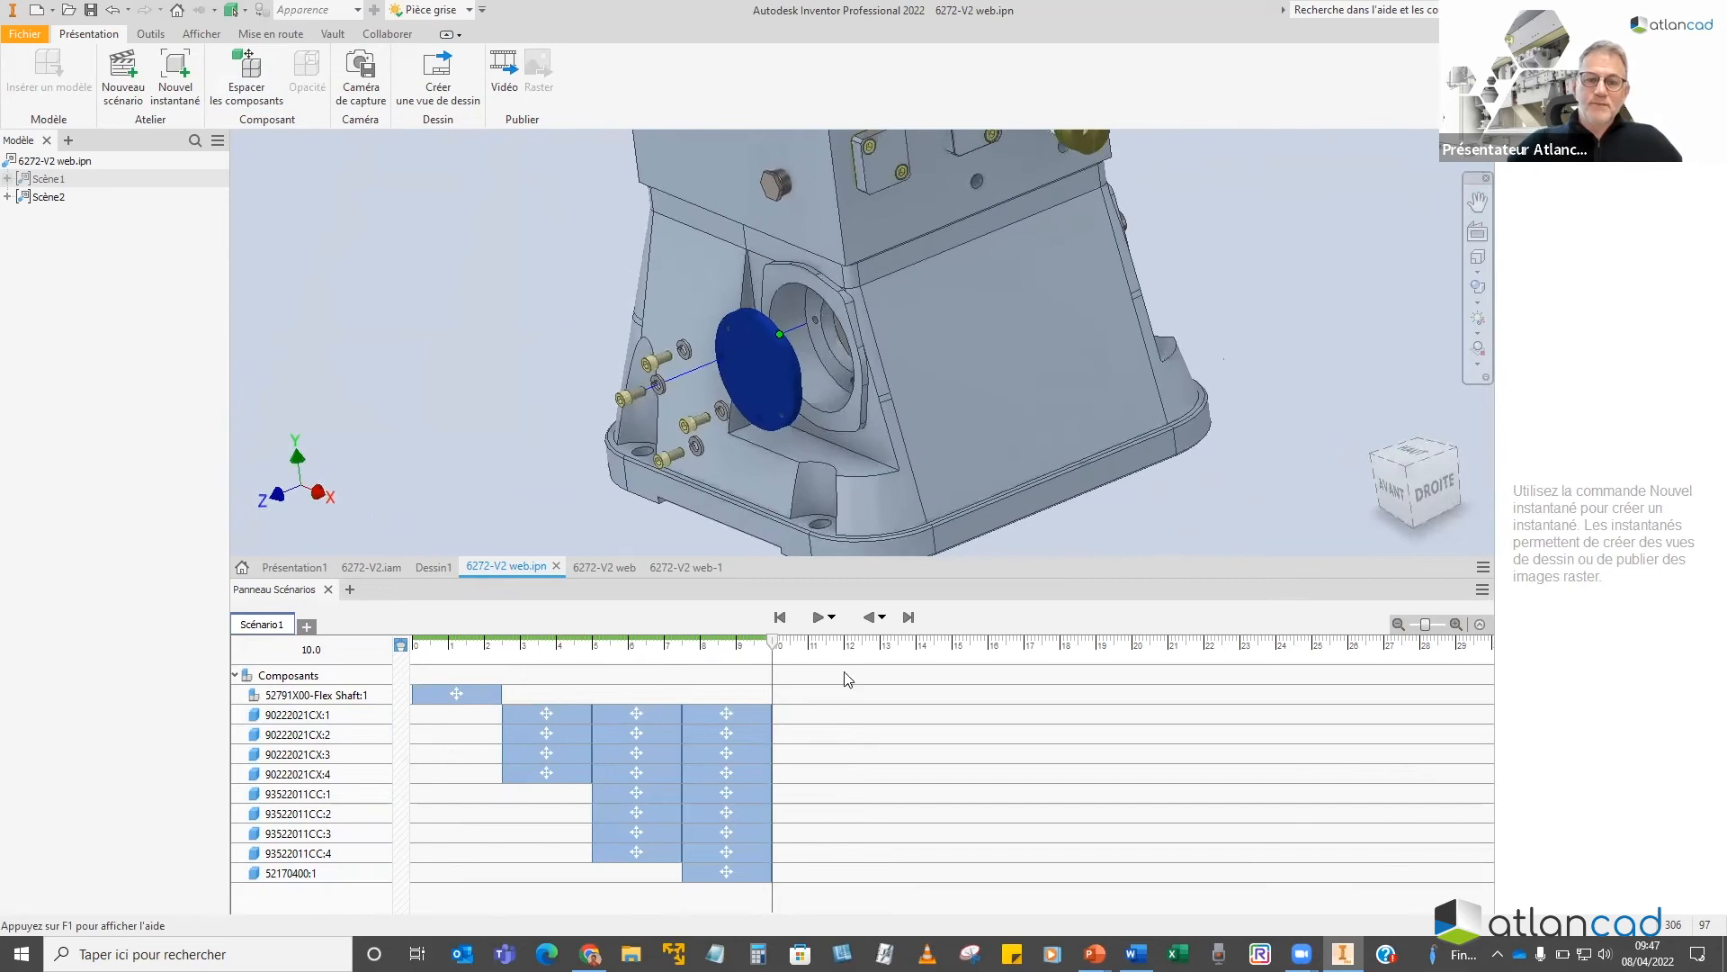
pyautogui.click(368, 79)
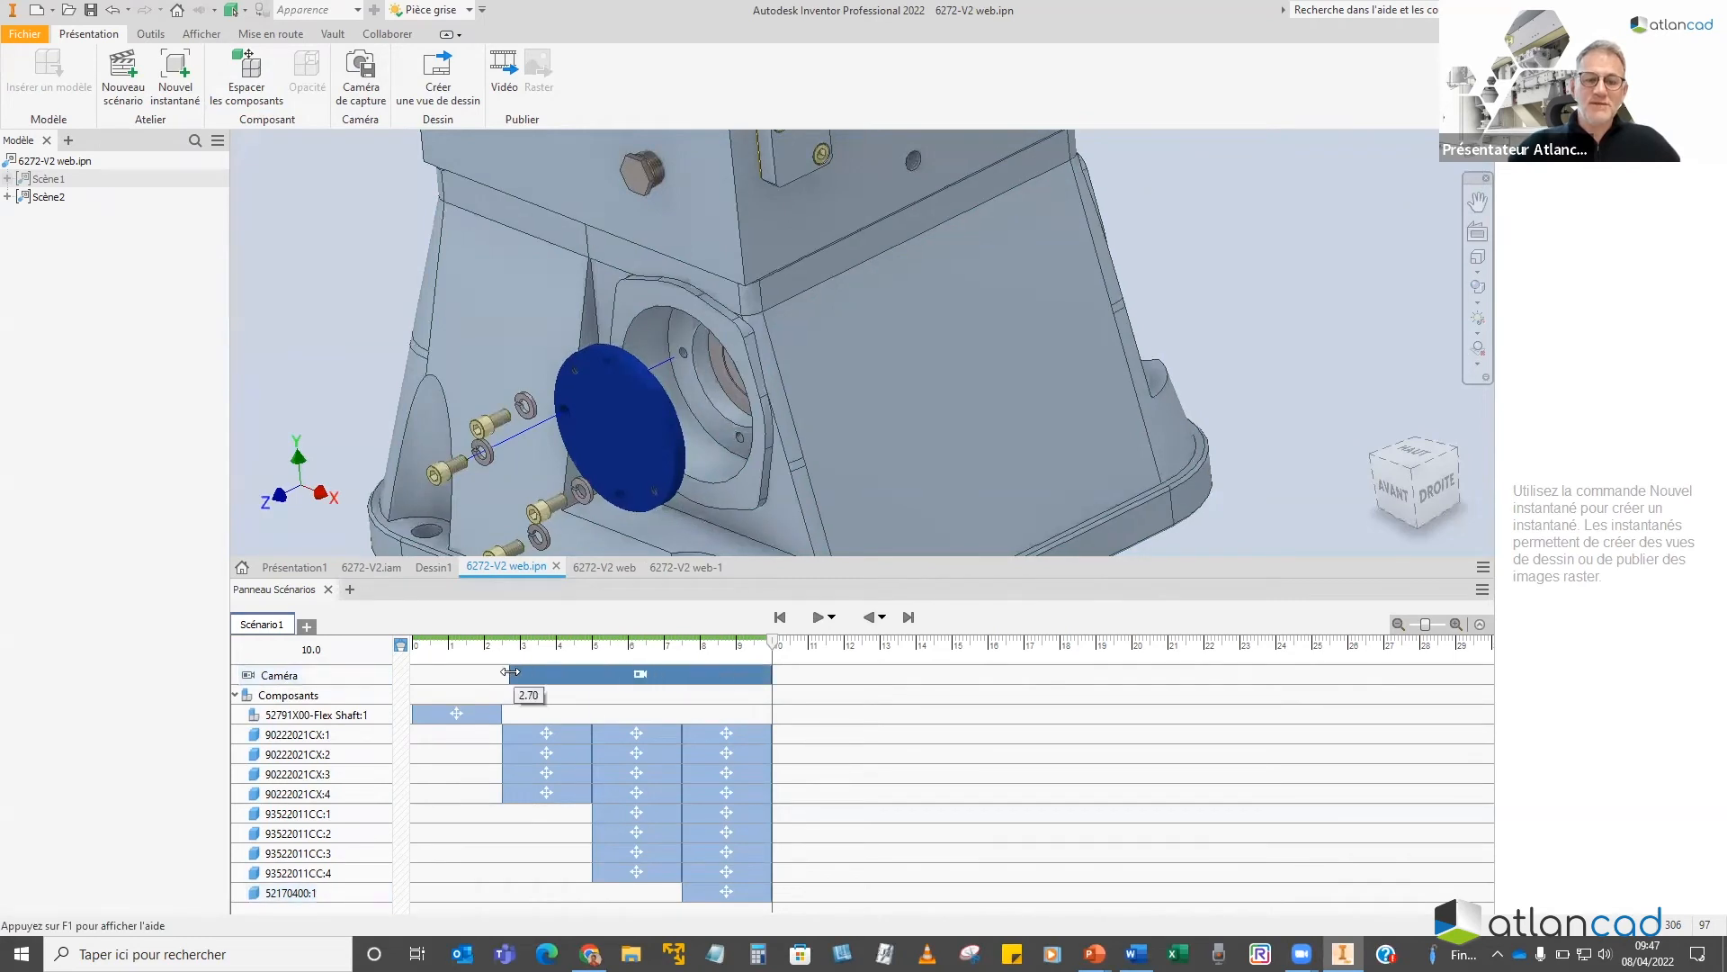
# Space the three screws of the small round flange on the upper housing about 33,5 mm outward, starting at 10.5 s
pyautogui.press('F6')
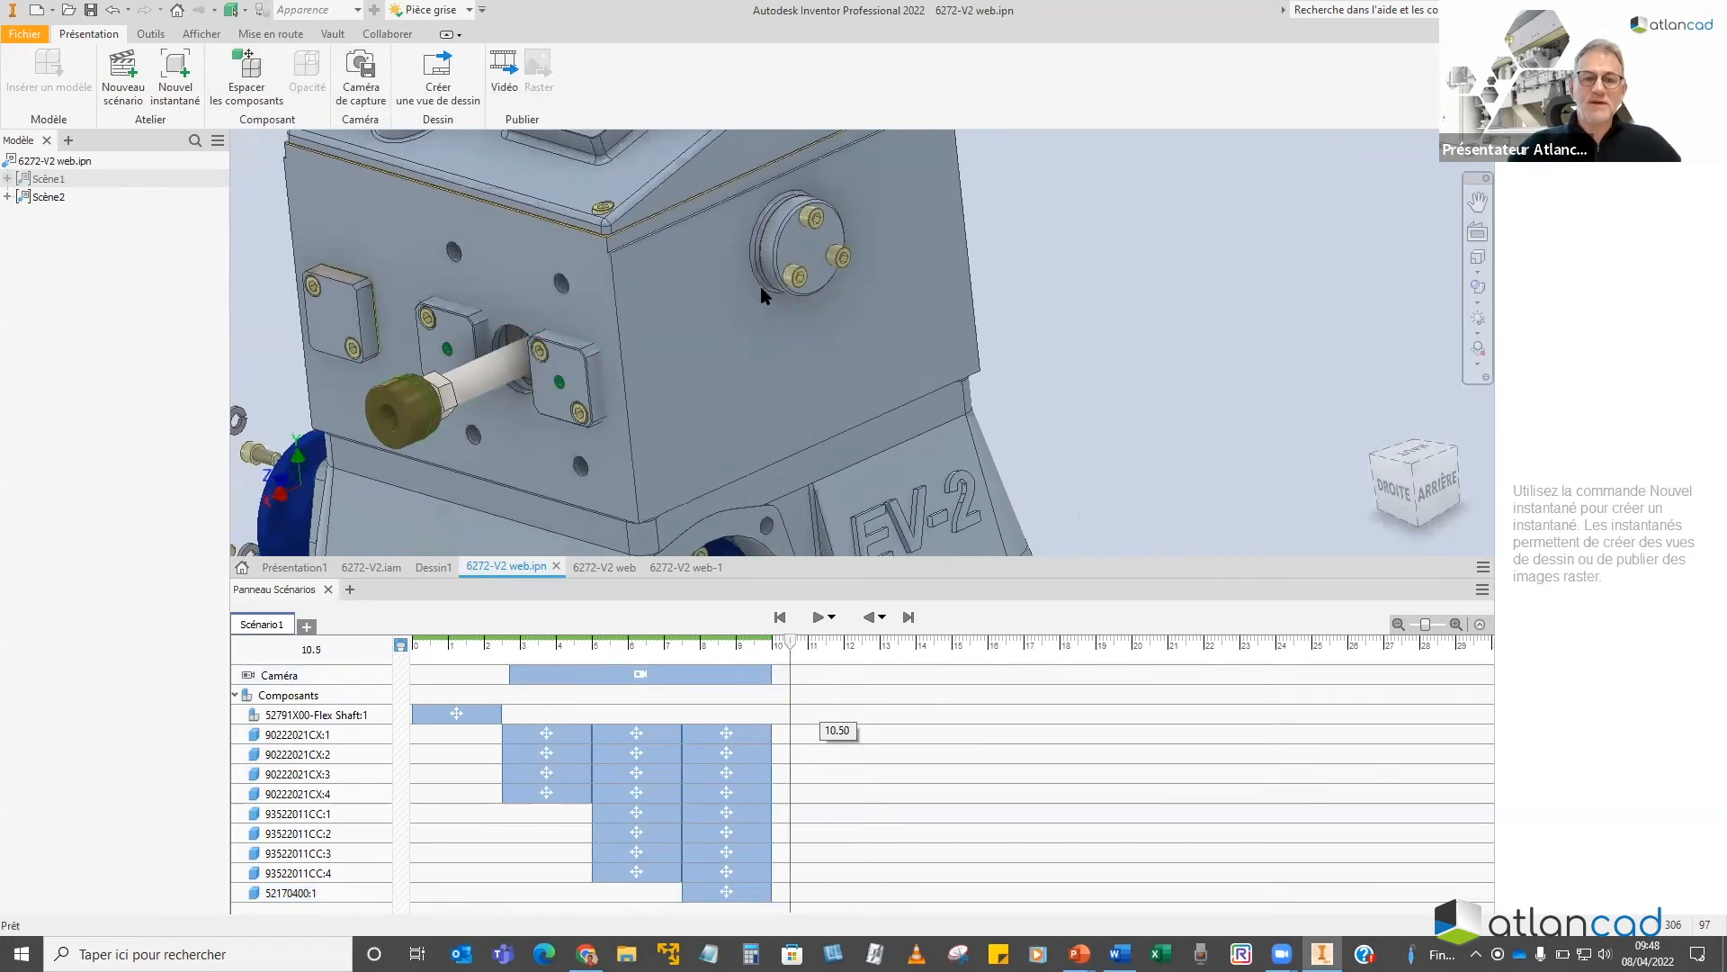
pyautogui.click(260, 82)
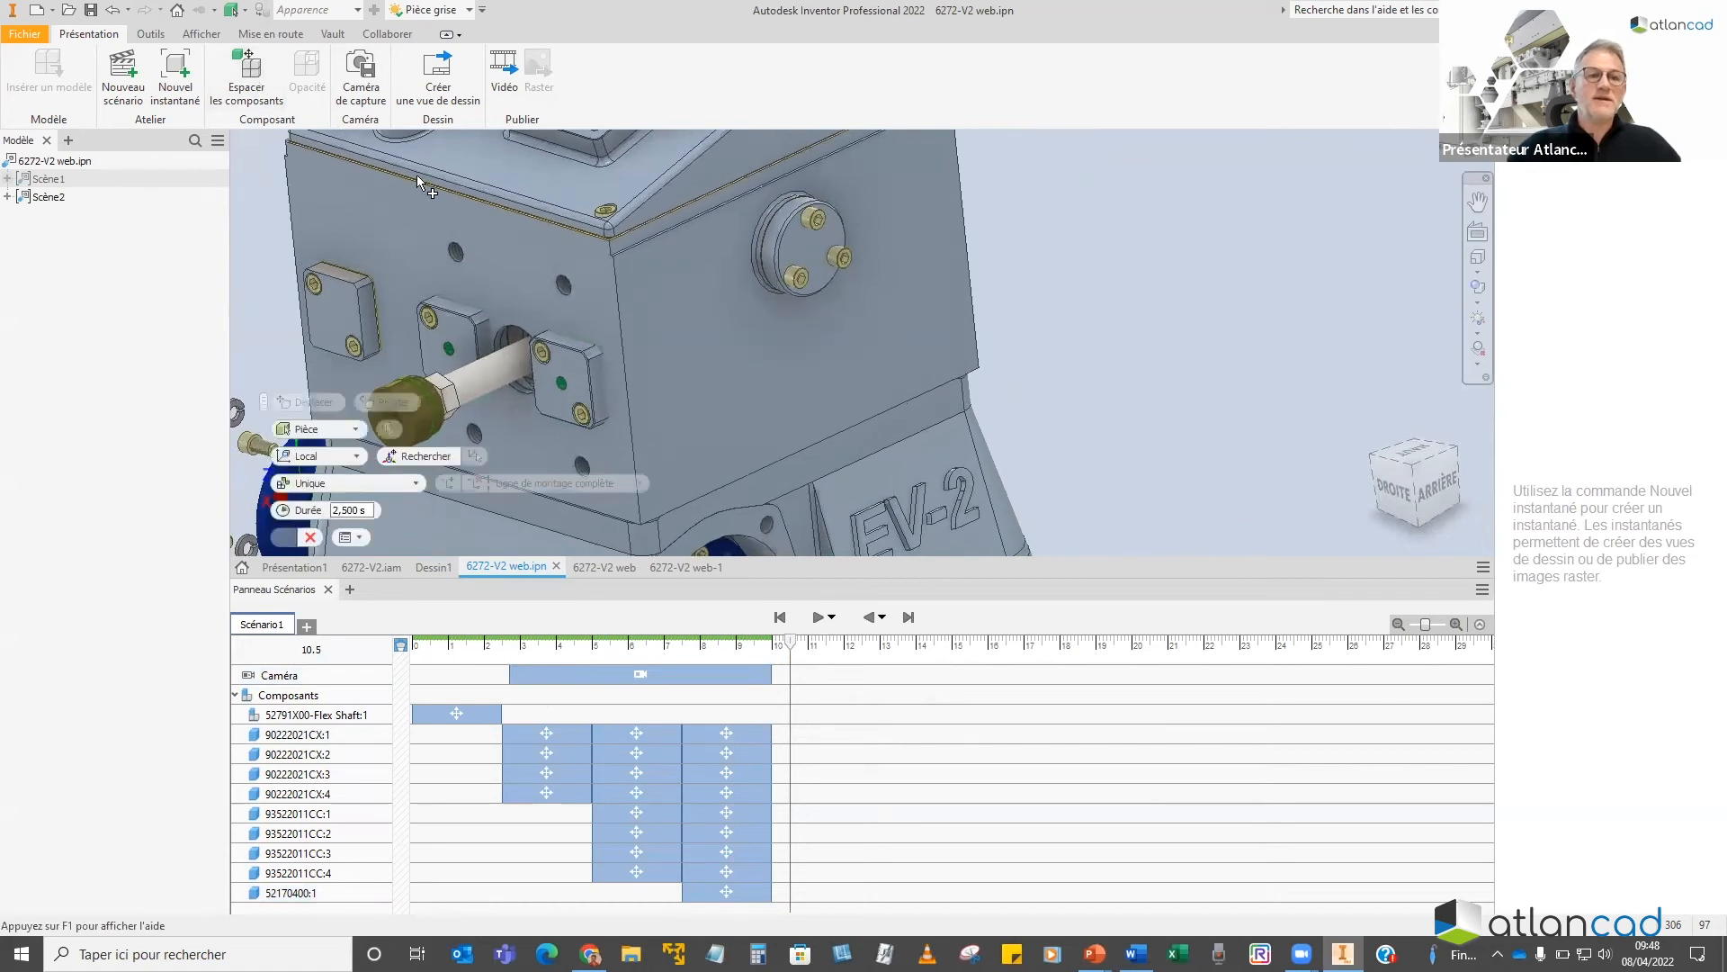
pyautogui.click(806, 274)
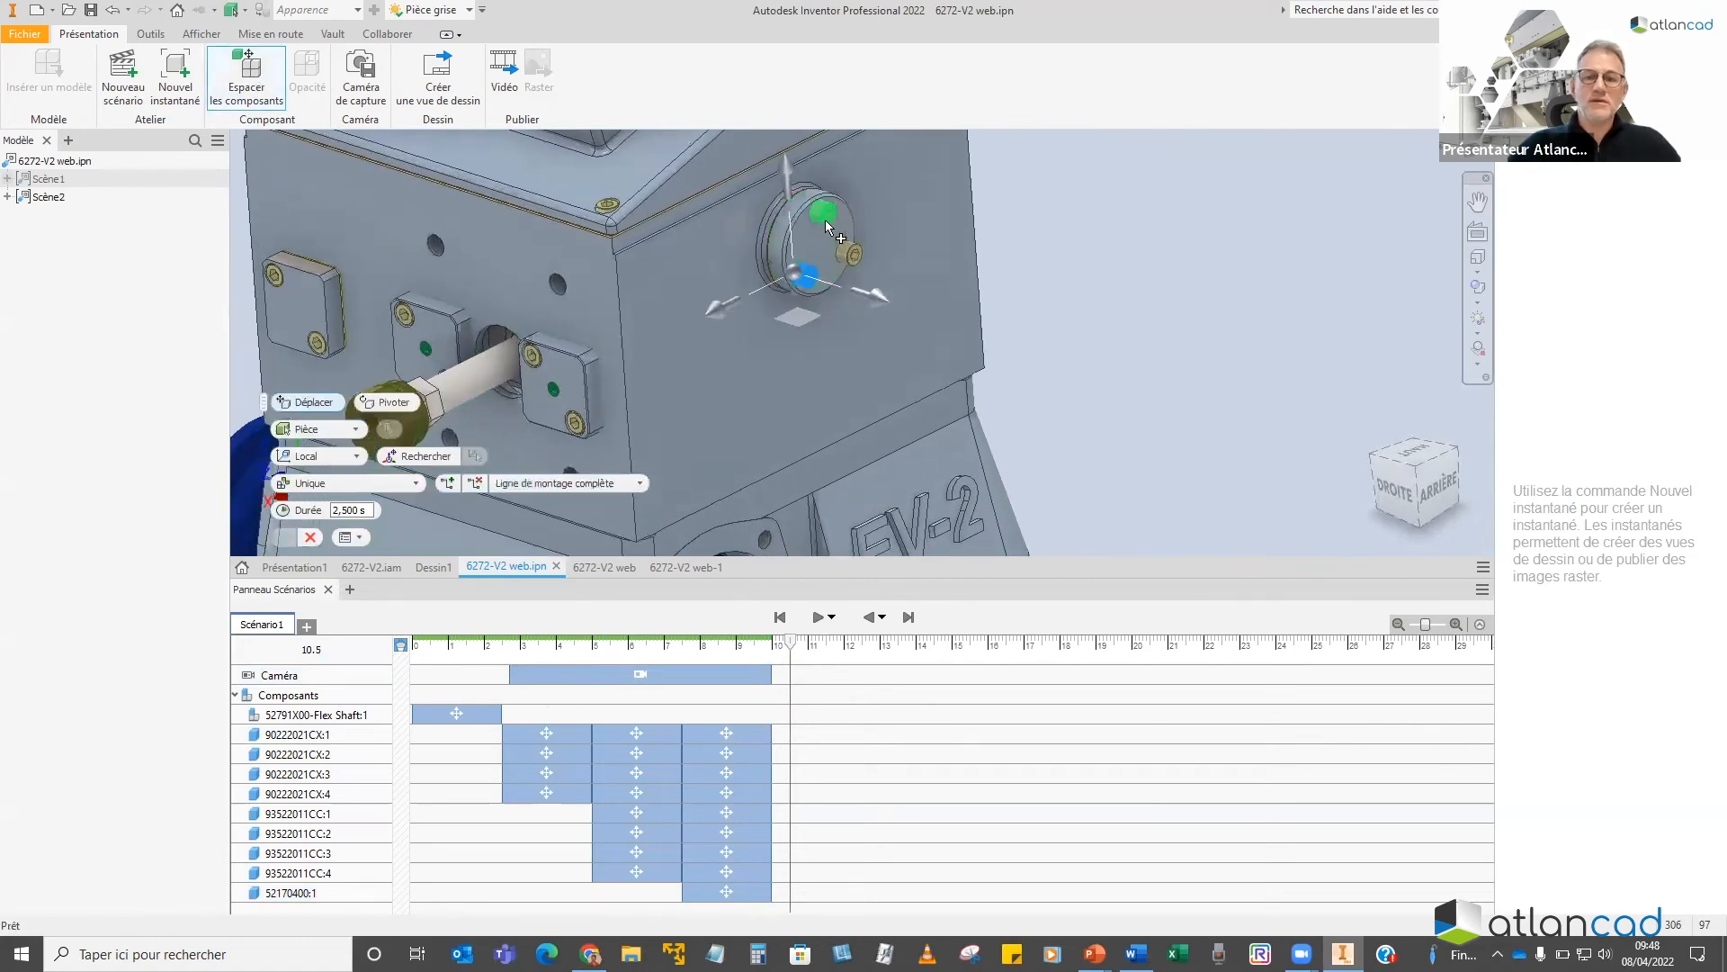
pyautogui.click(855, 257)
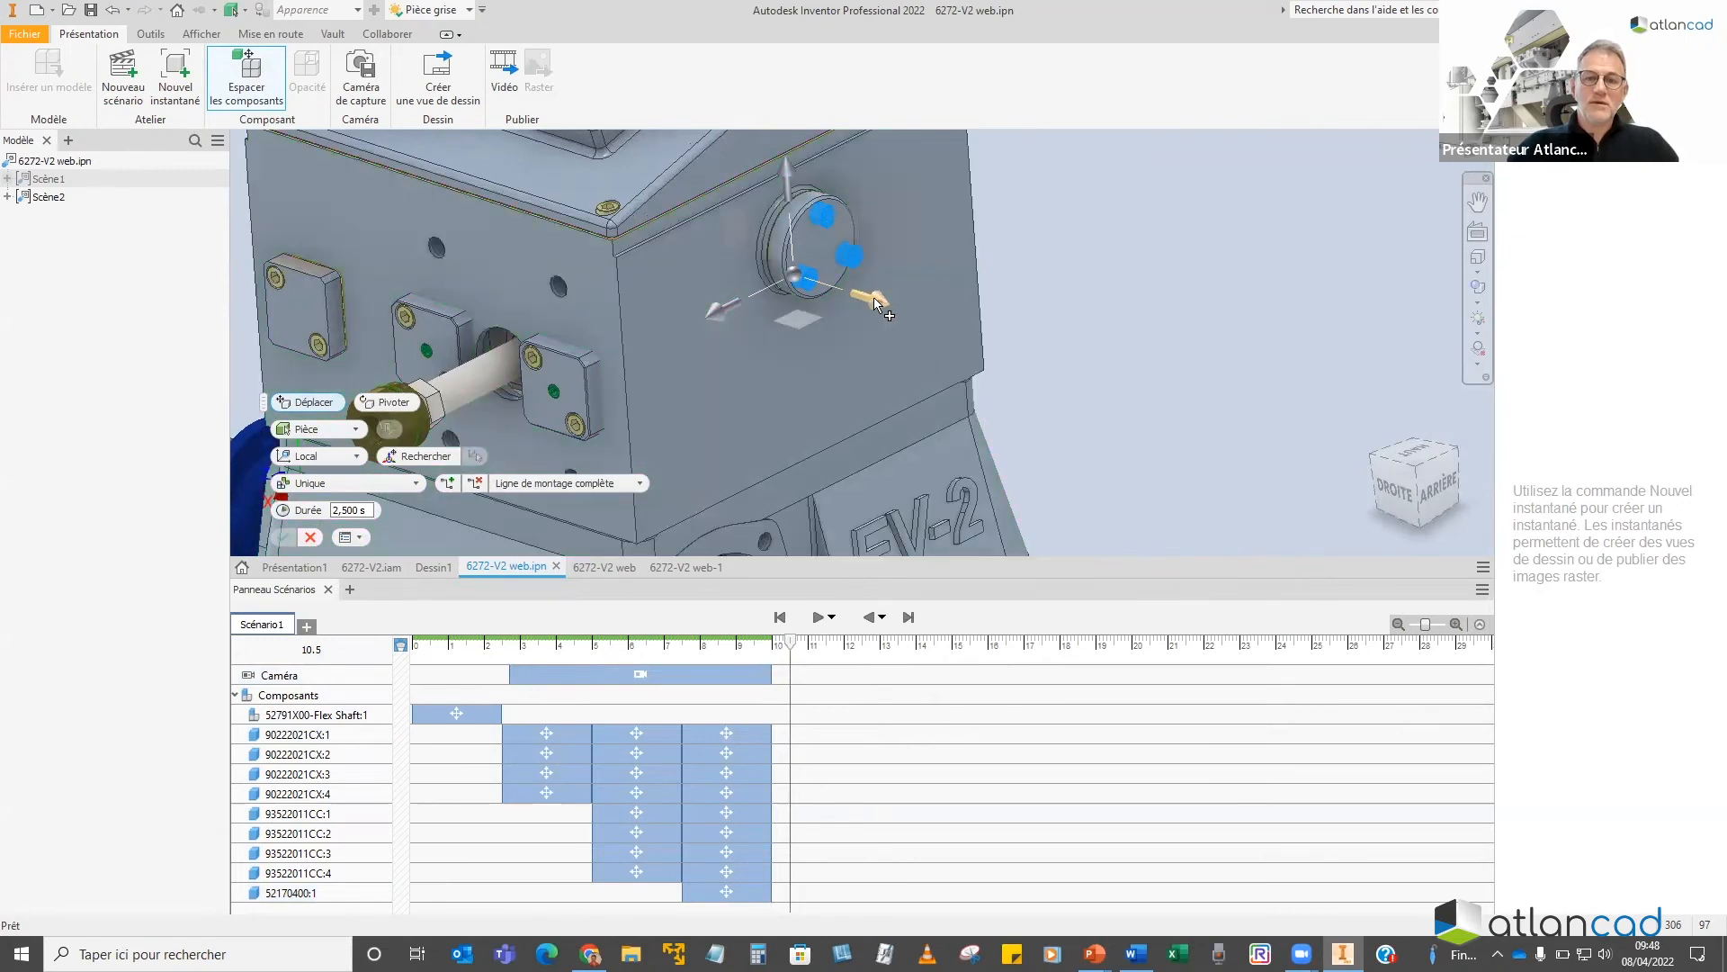
pyautogui.moveTo(877, 302); pyautogui.dragTo(945, 326)
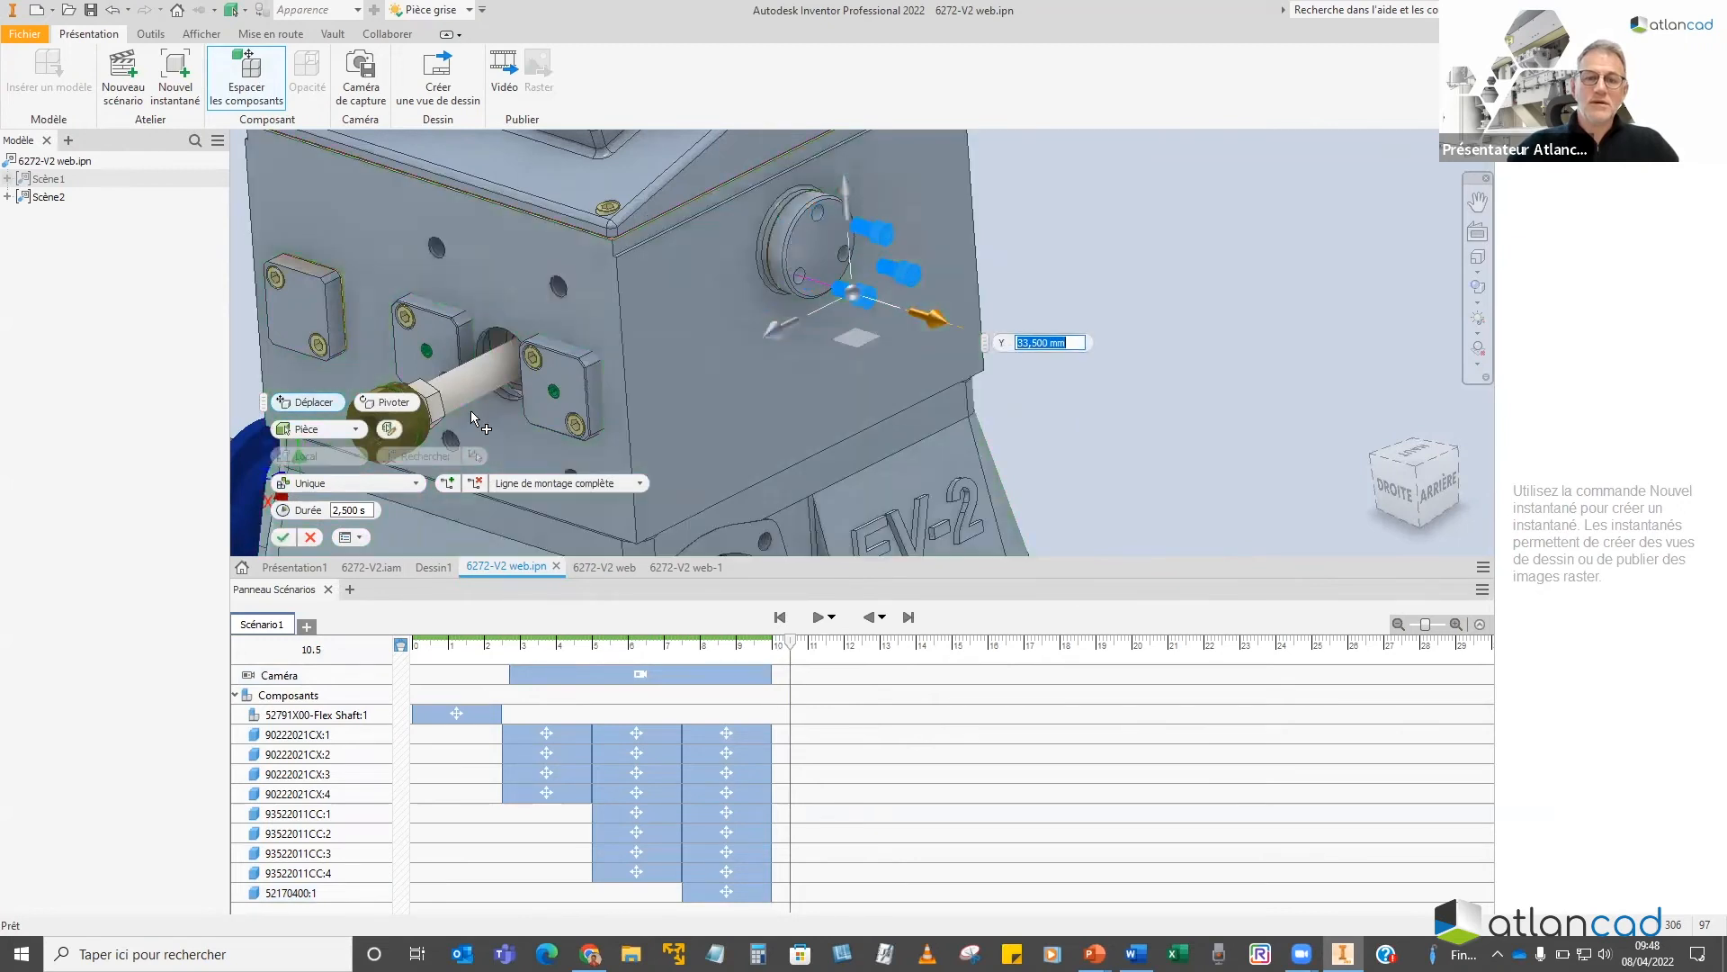
pyautogui.click(284, 538)
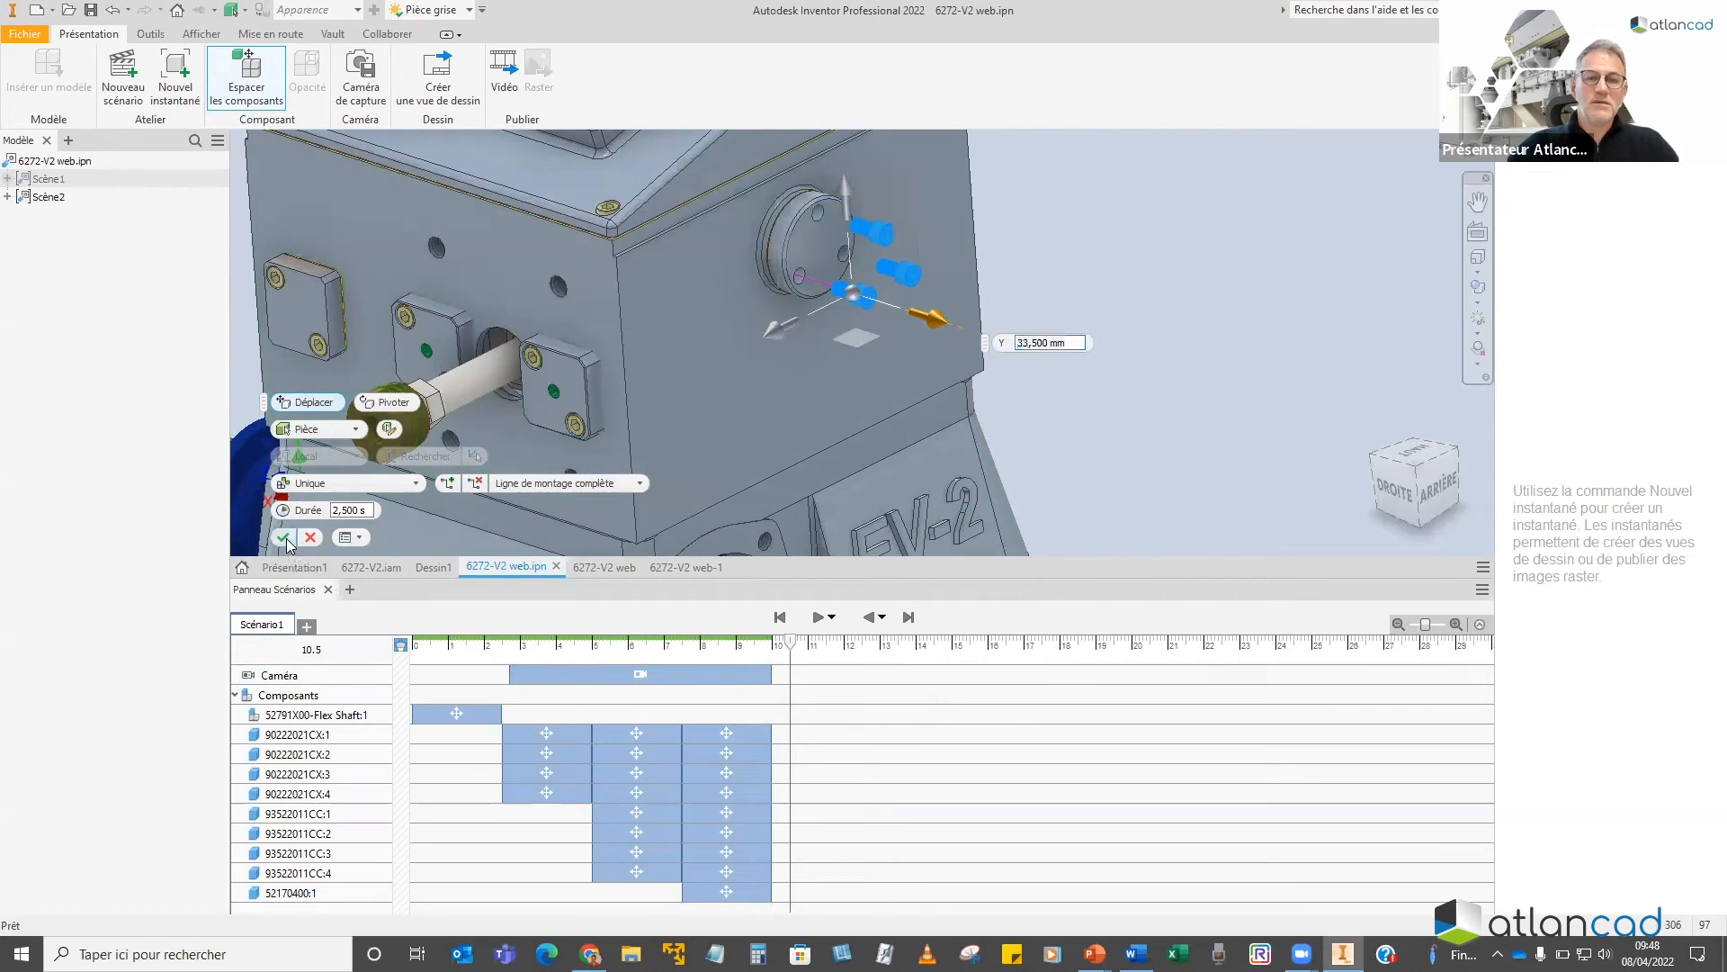
# Space the small round flange about 122 mm outward, past its three screws, with a duration of 2,500 s
pyautogui.click(803, 261)
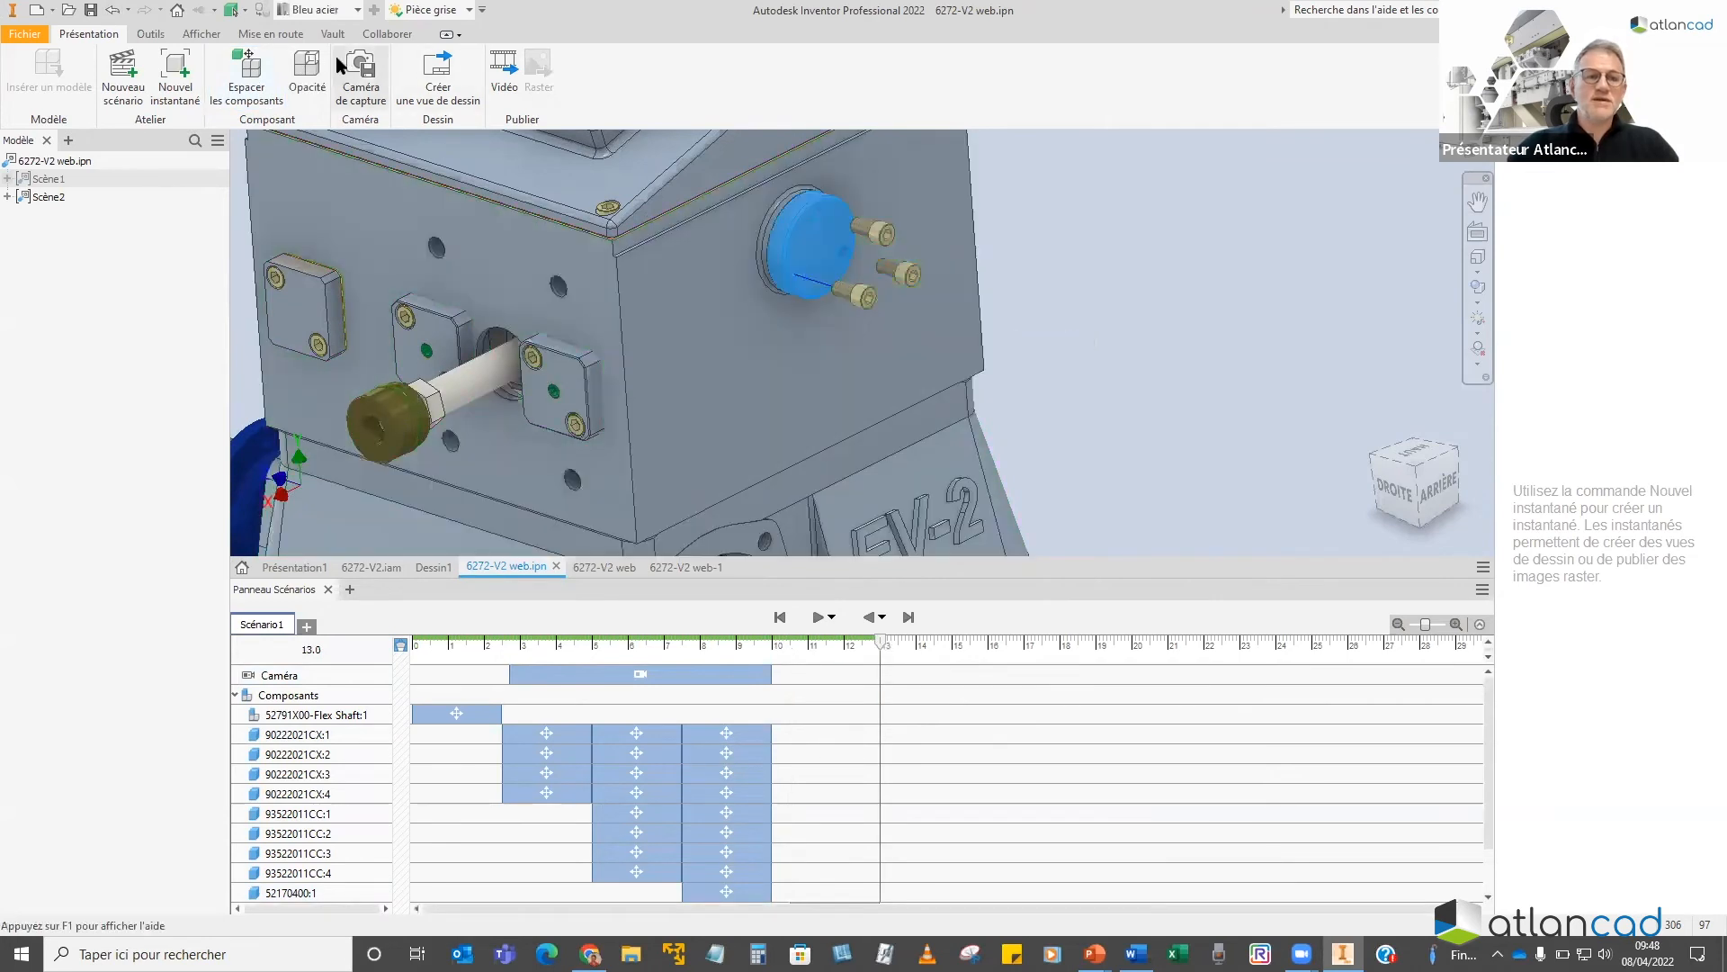
pyautogui.click(251, 76)
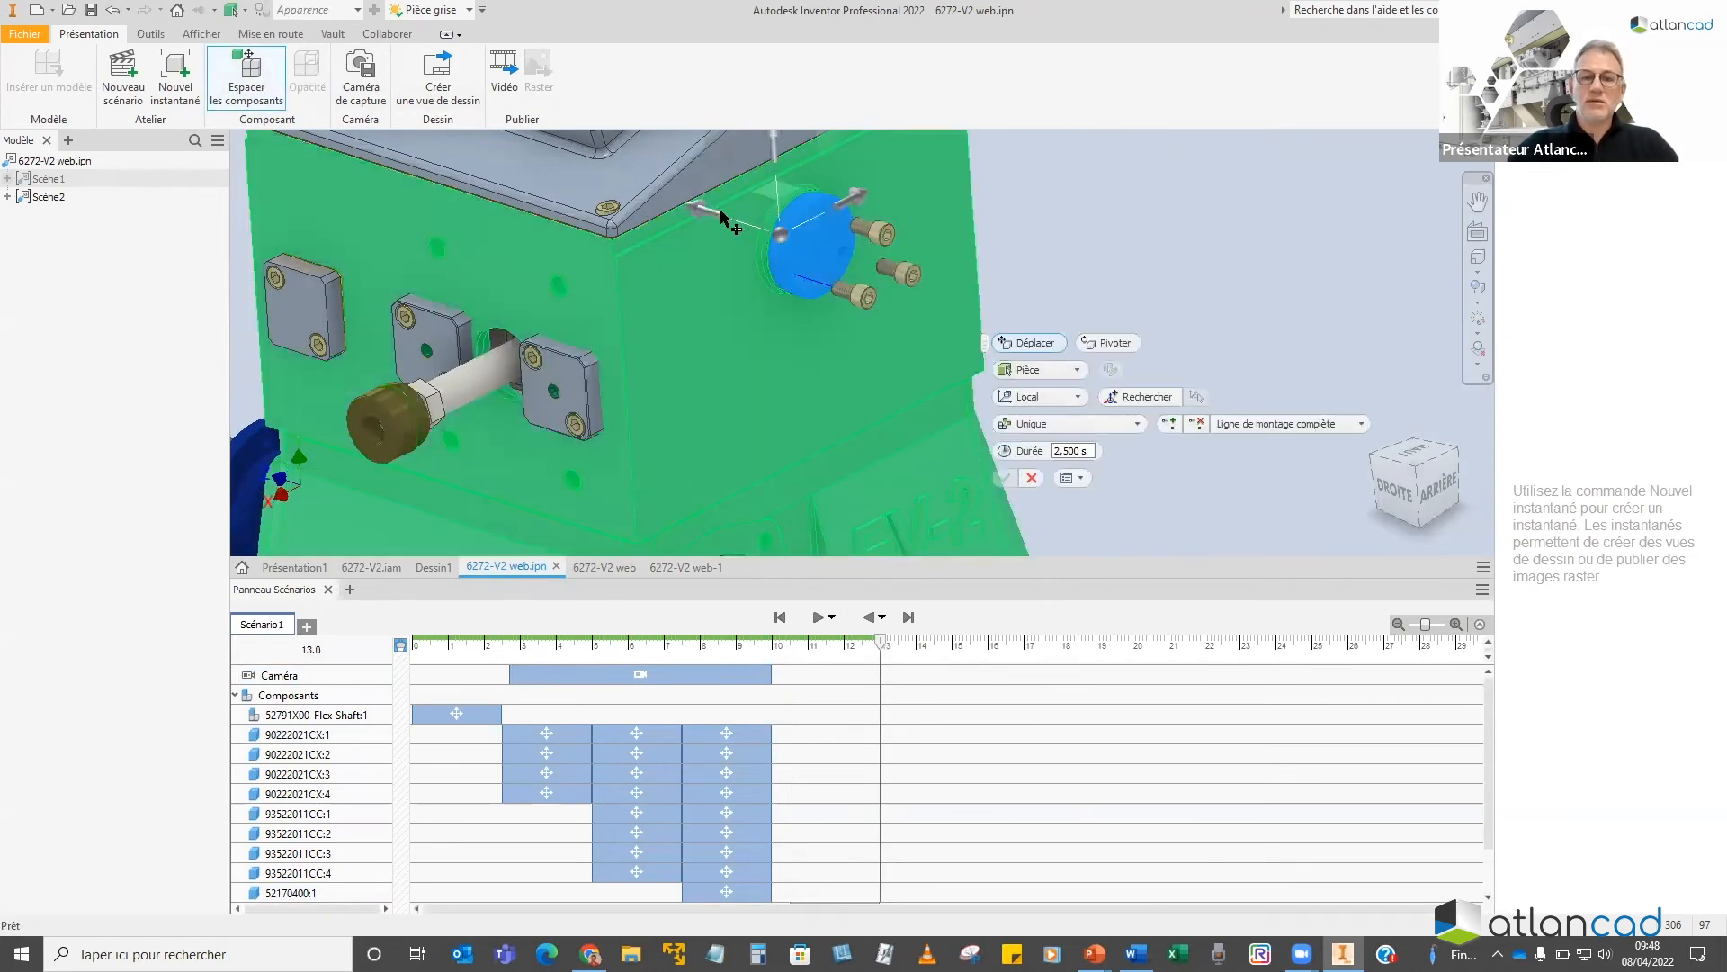
pyautogui.moveTo(706, 213); pyautogui.dragTo(923, 281)
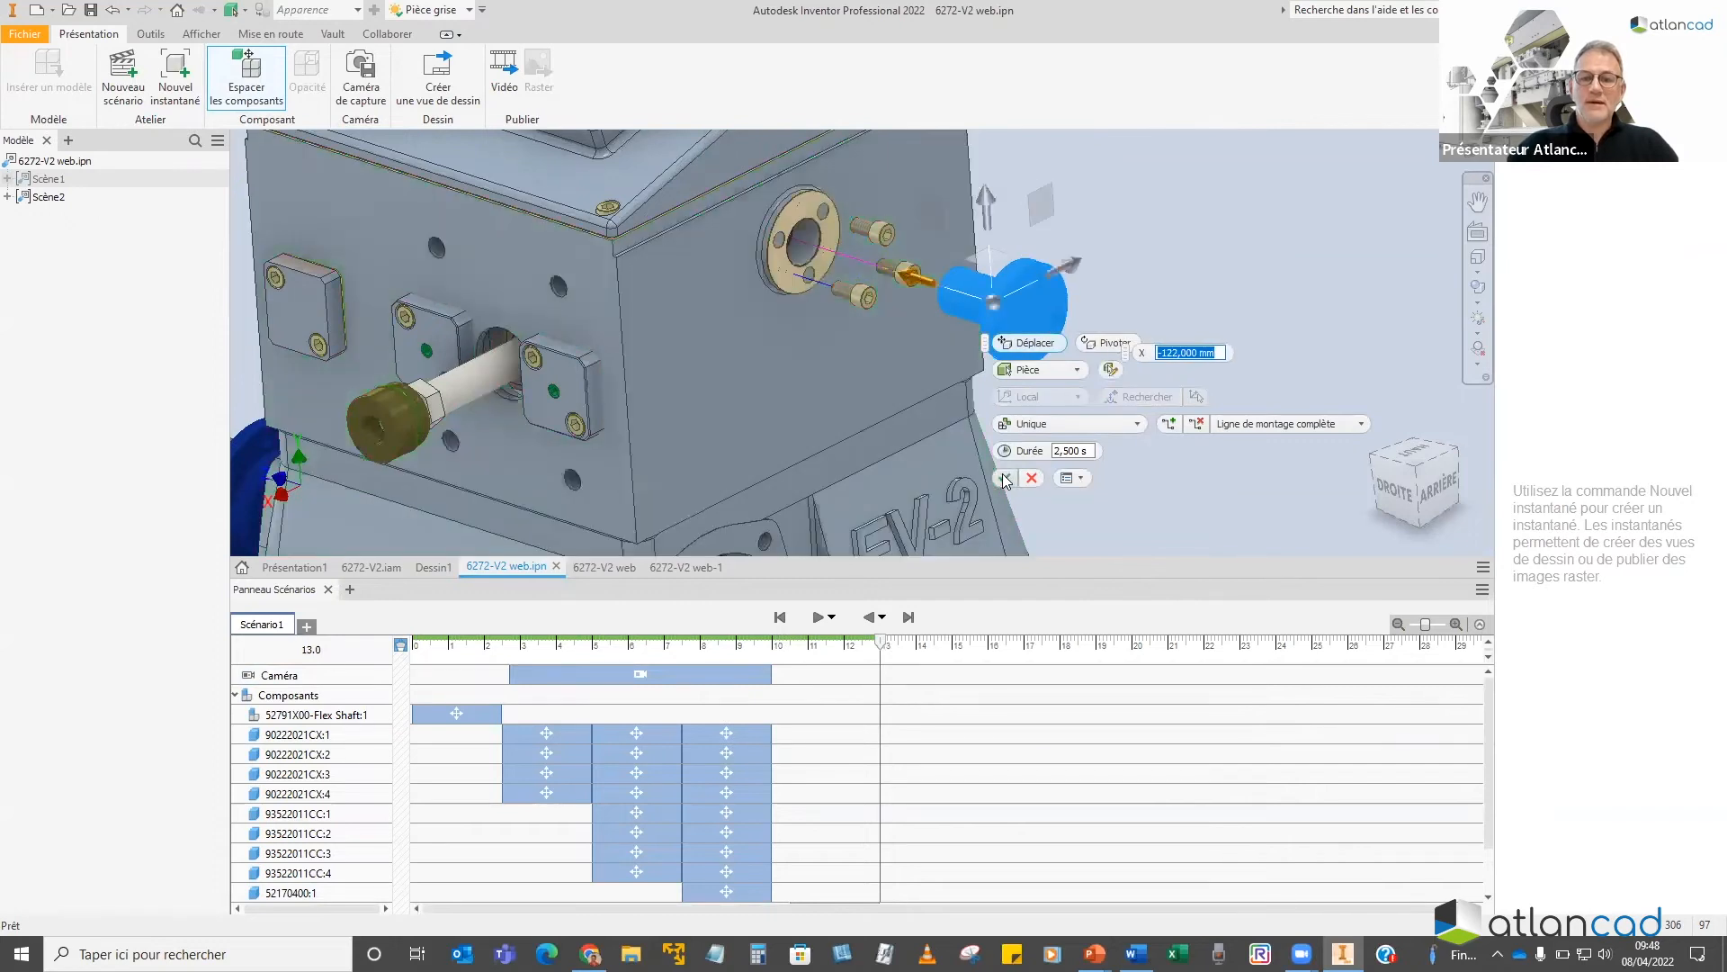
pyautogui.click(1002, 478)
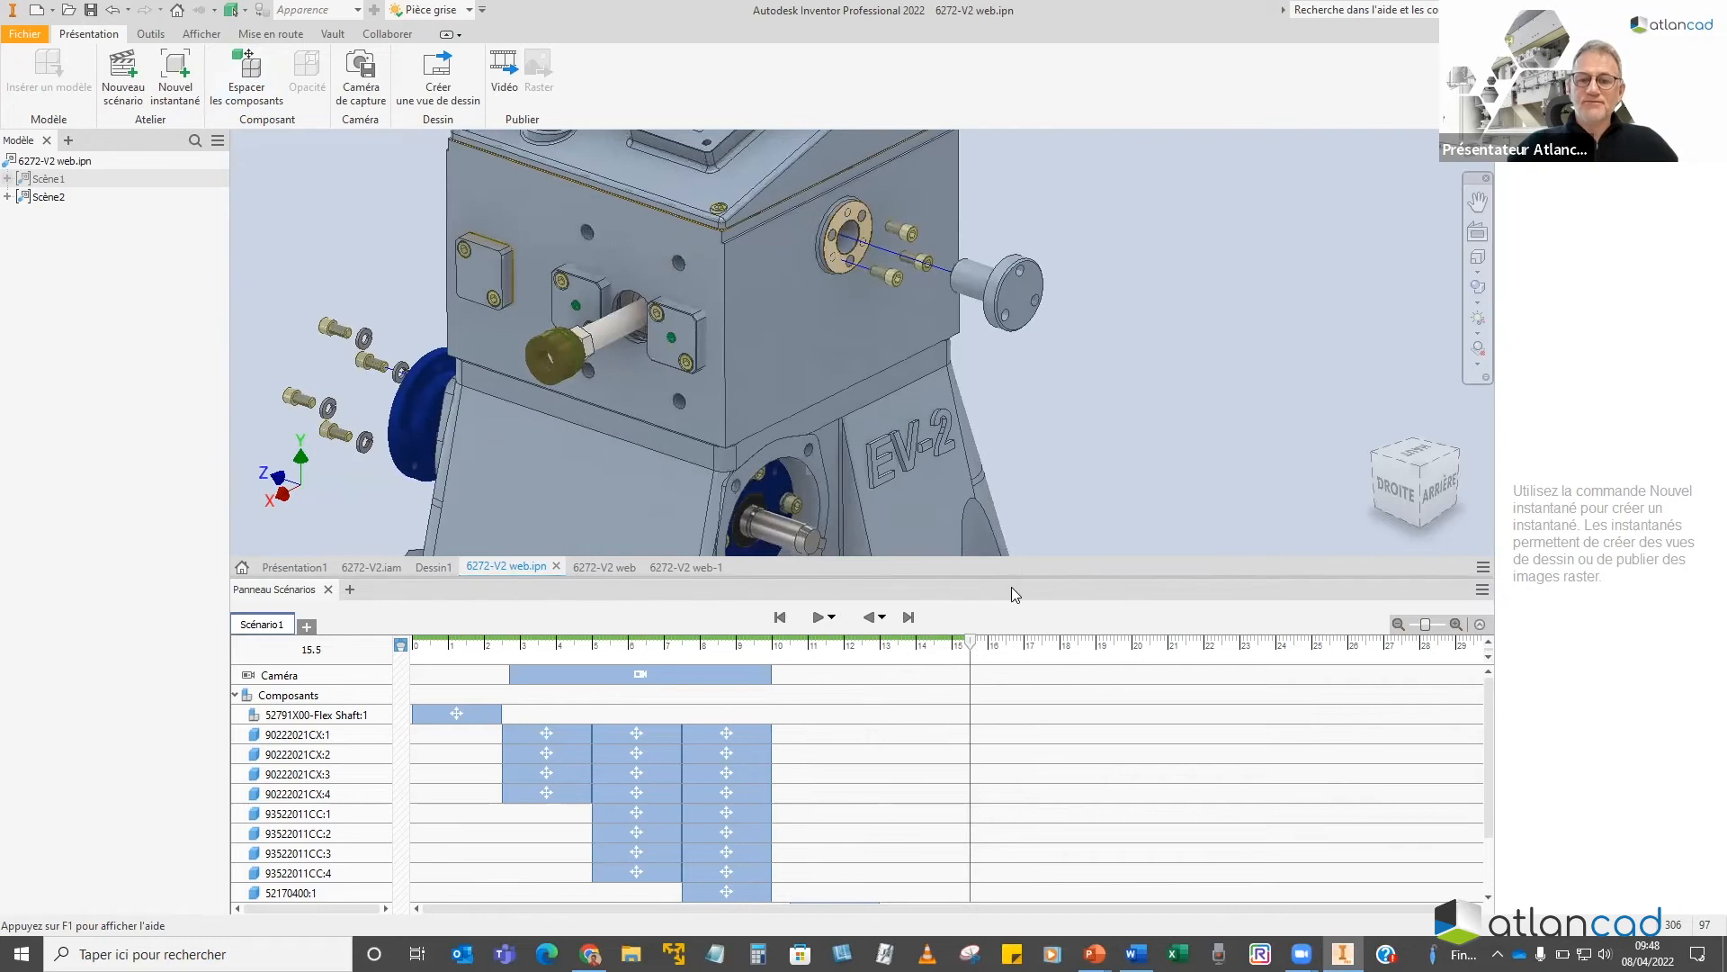
# Enlarge the scenario area and select parts in the model to identify their matching component rows in the timeline
pyautogui.moveTo(1013, 575); pyautogui.dragTo(1015, 439)
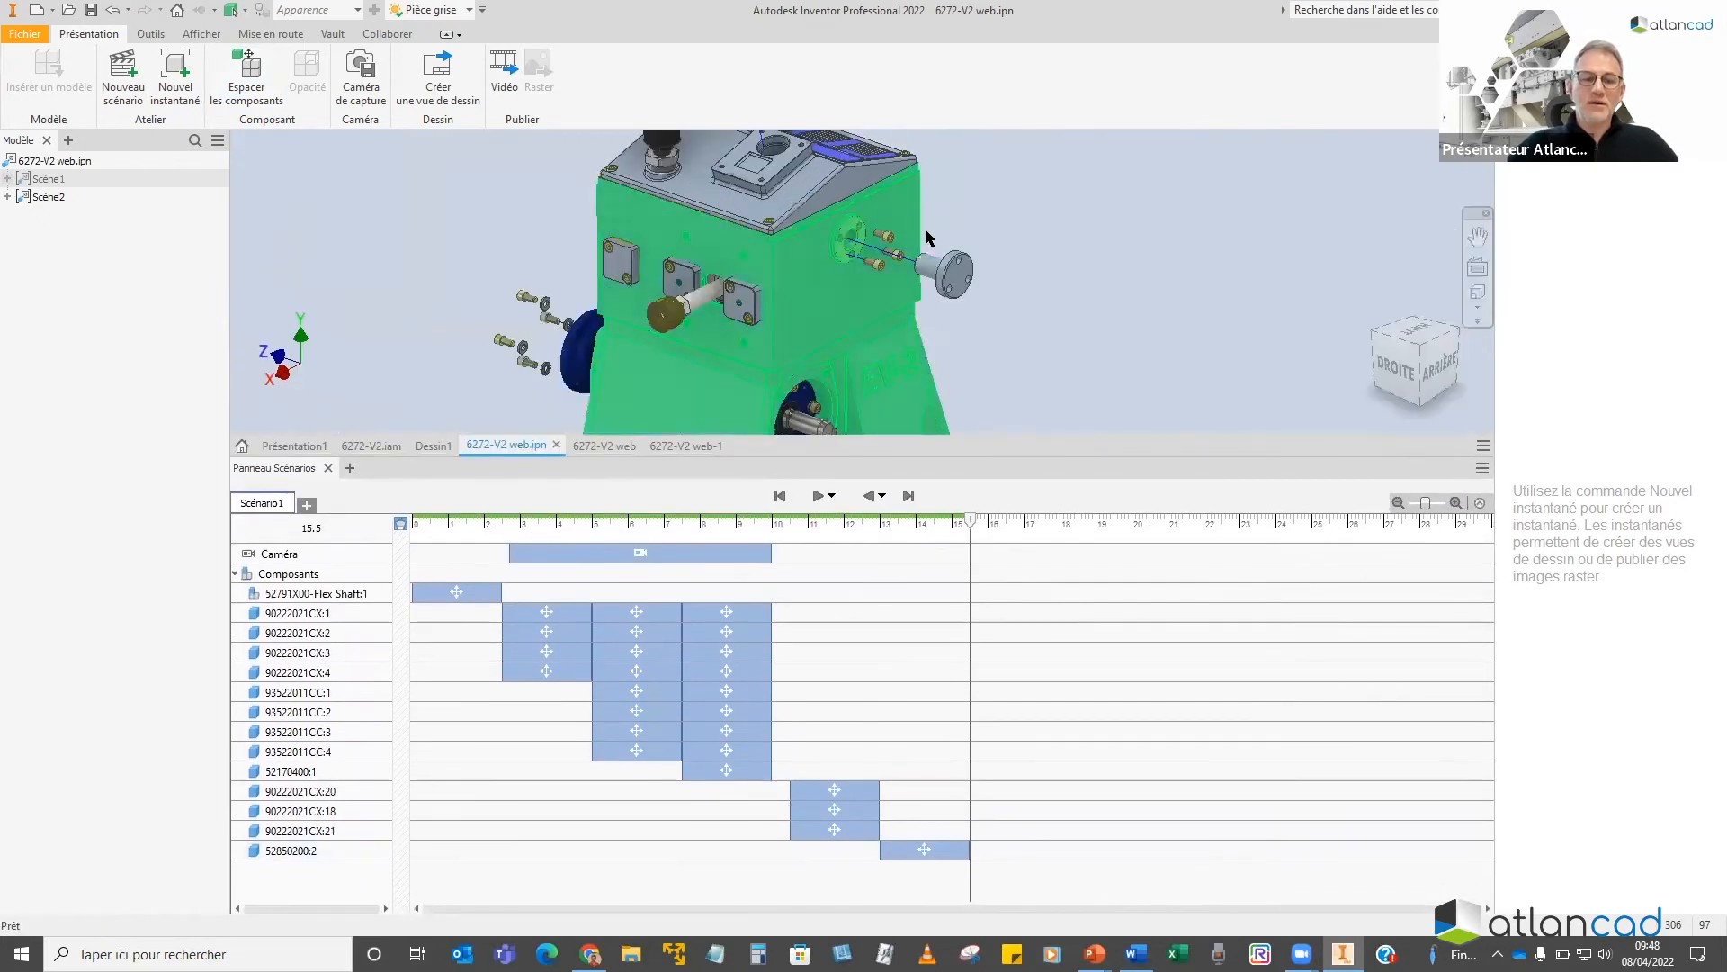
pyautogui.click(925, 229)
pyautogui.click(951, 285)
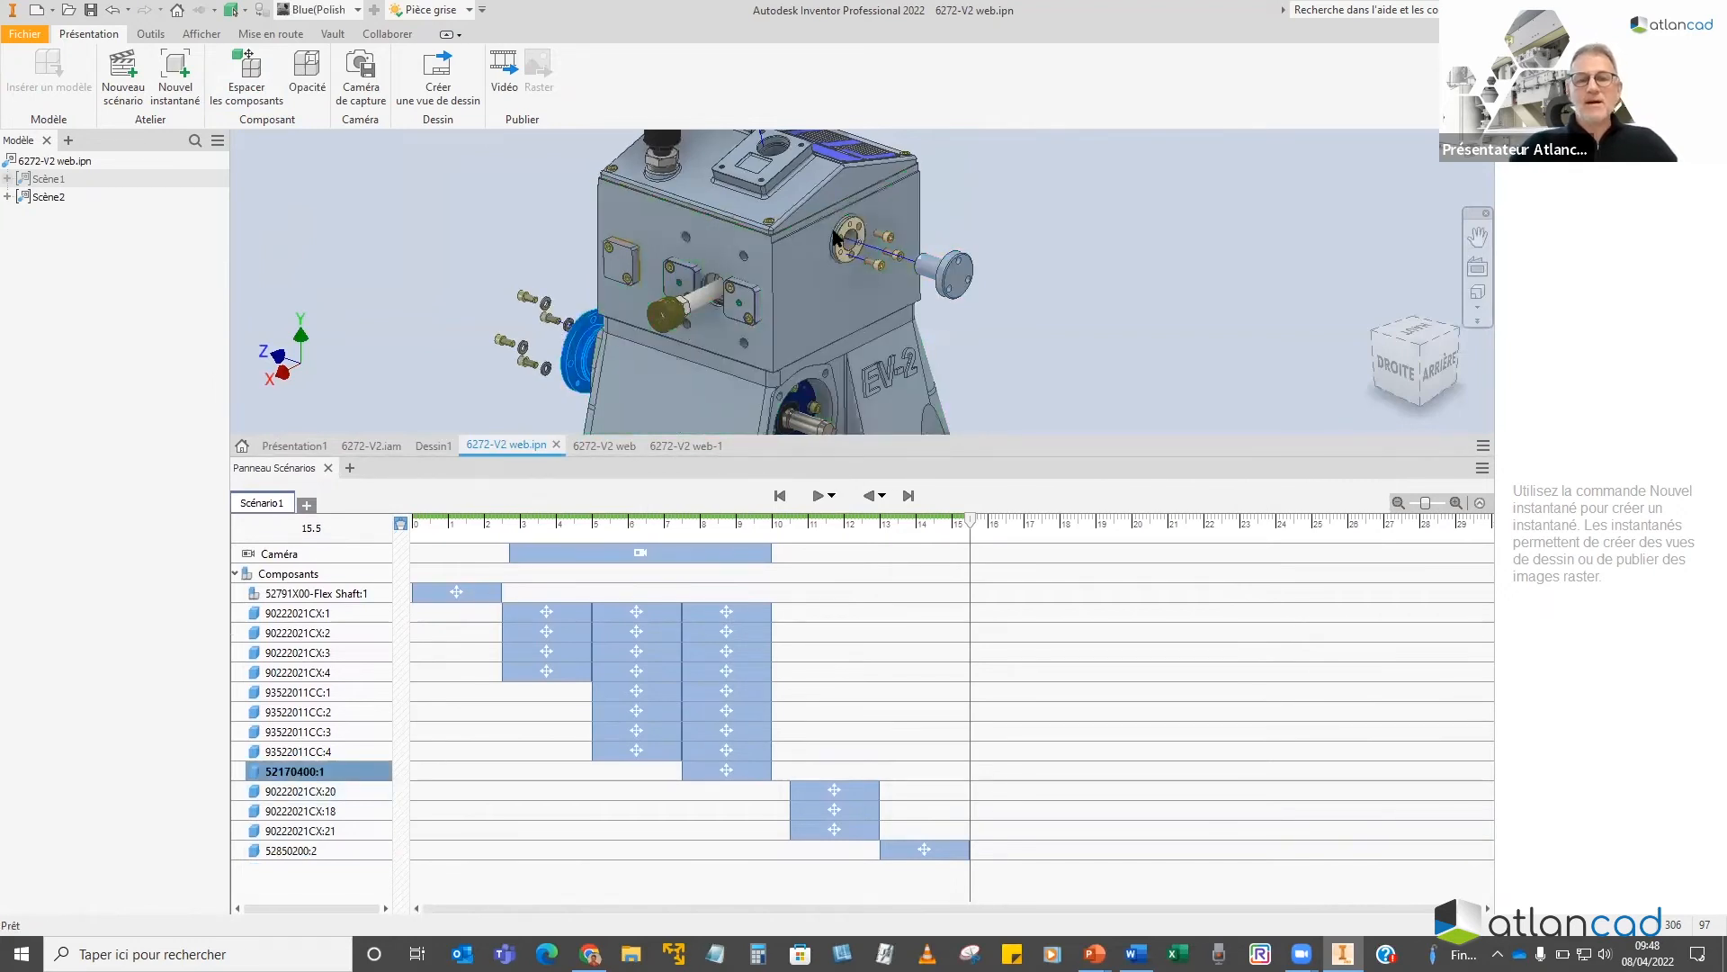
pyautogui.click(775, 157)
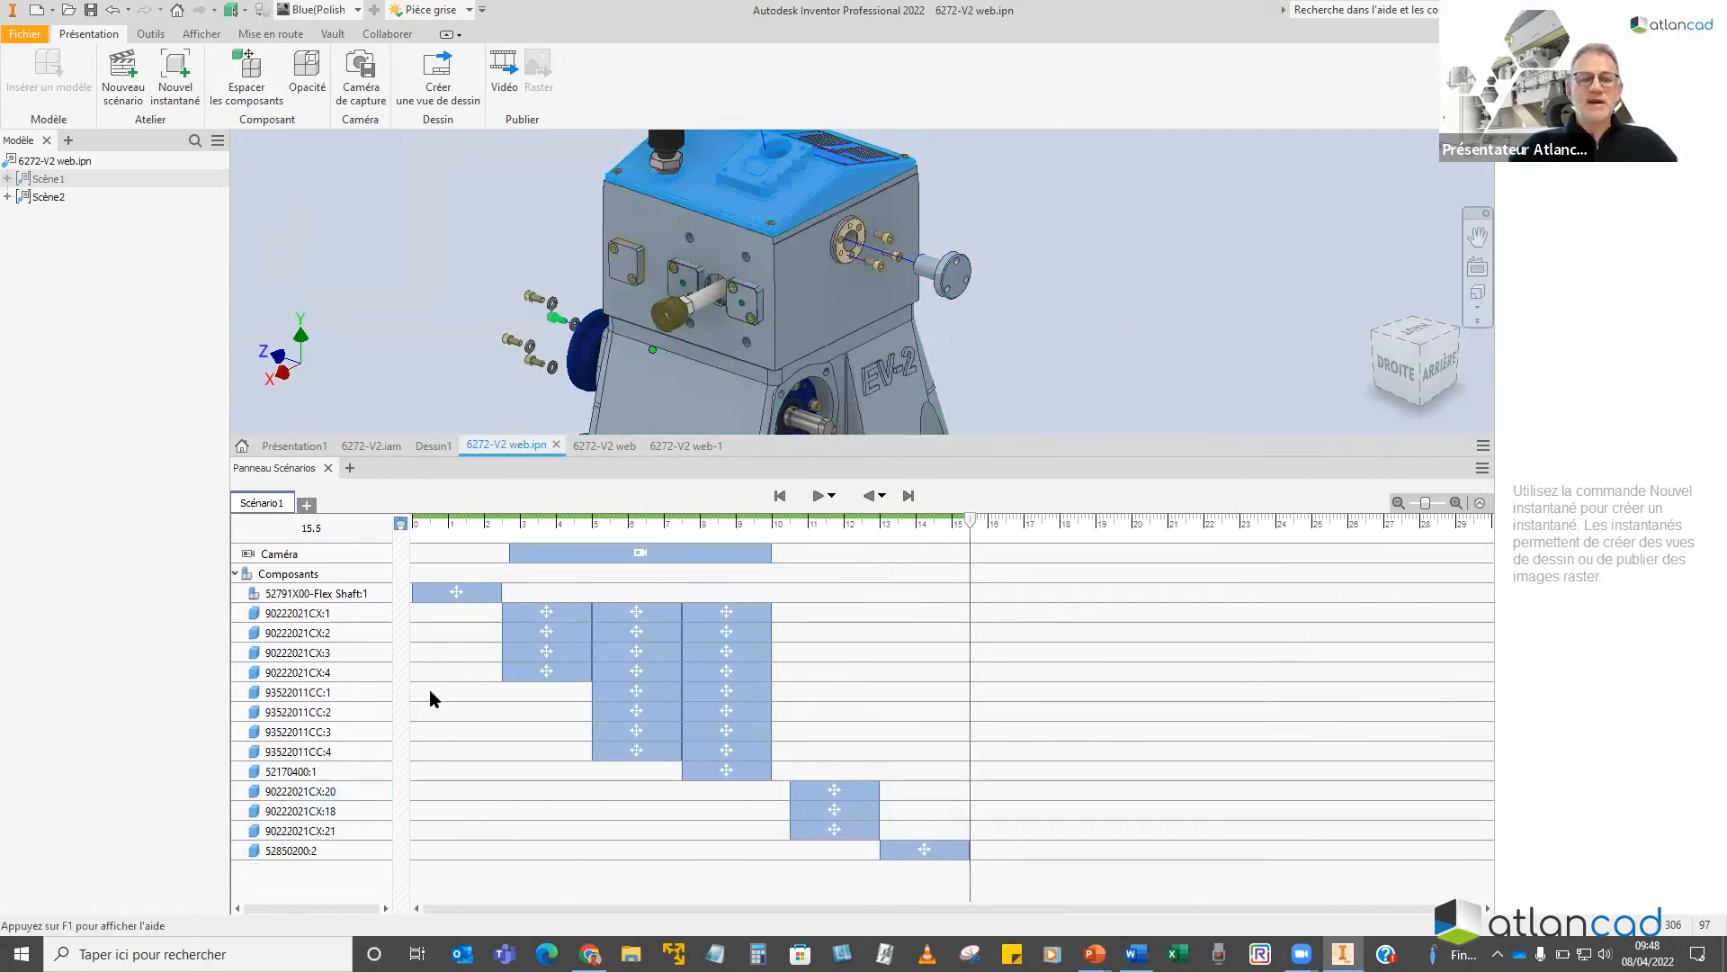
pyautogui.click(926, 270)
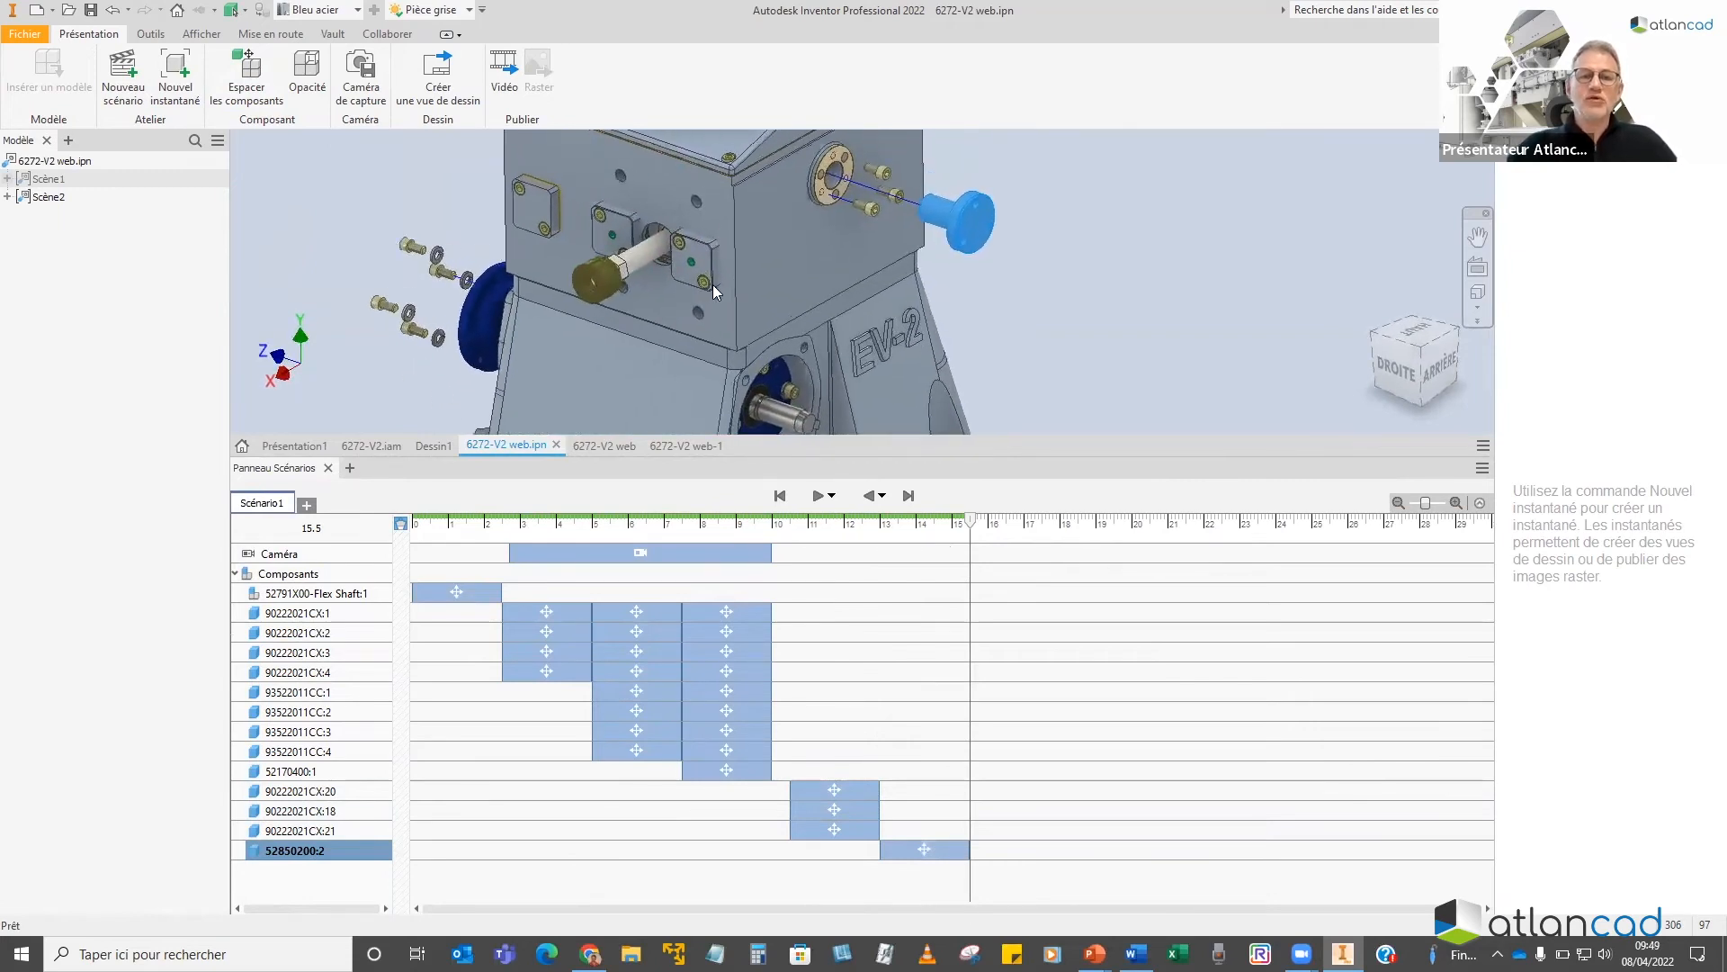
# Capture the current view as a camera action at 15.5 s and extend its start back to the end of the first camera action
pyautogui.click(364, 85)
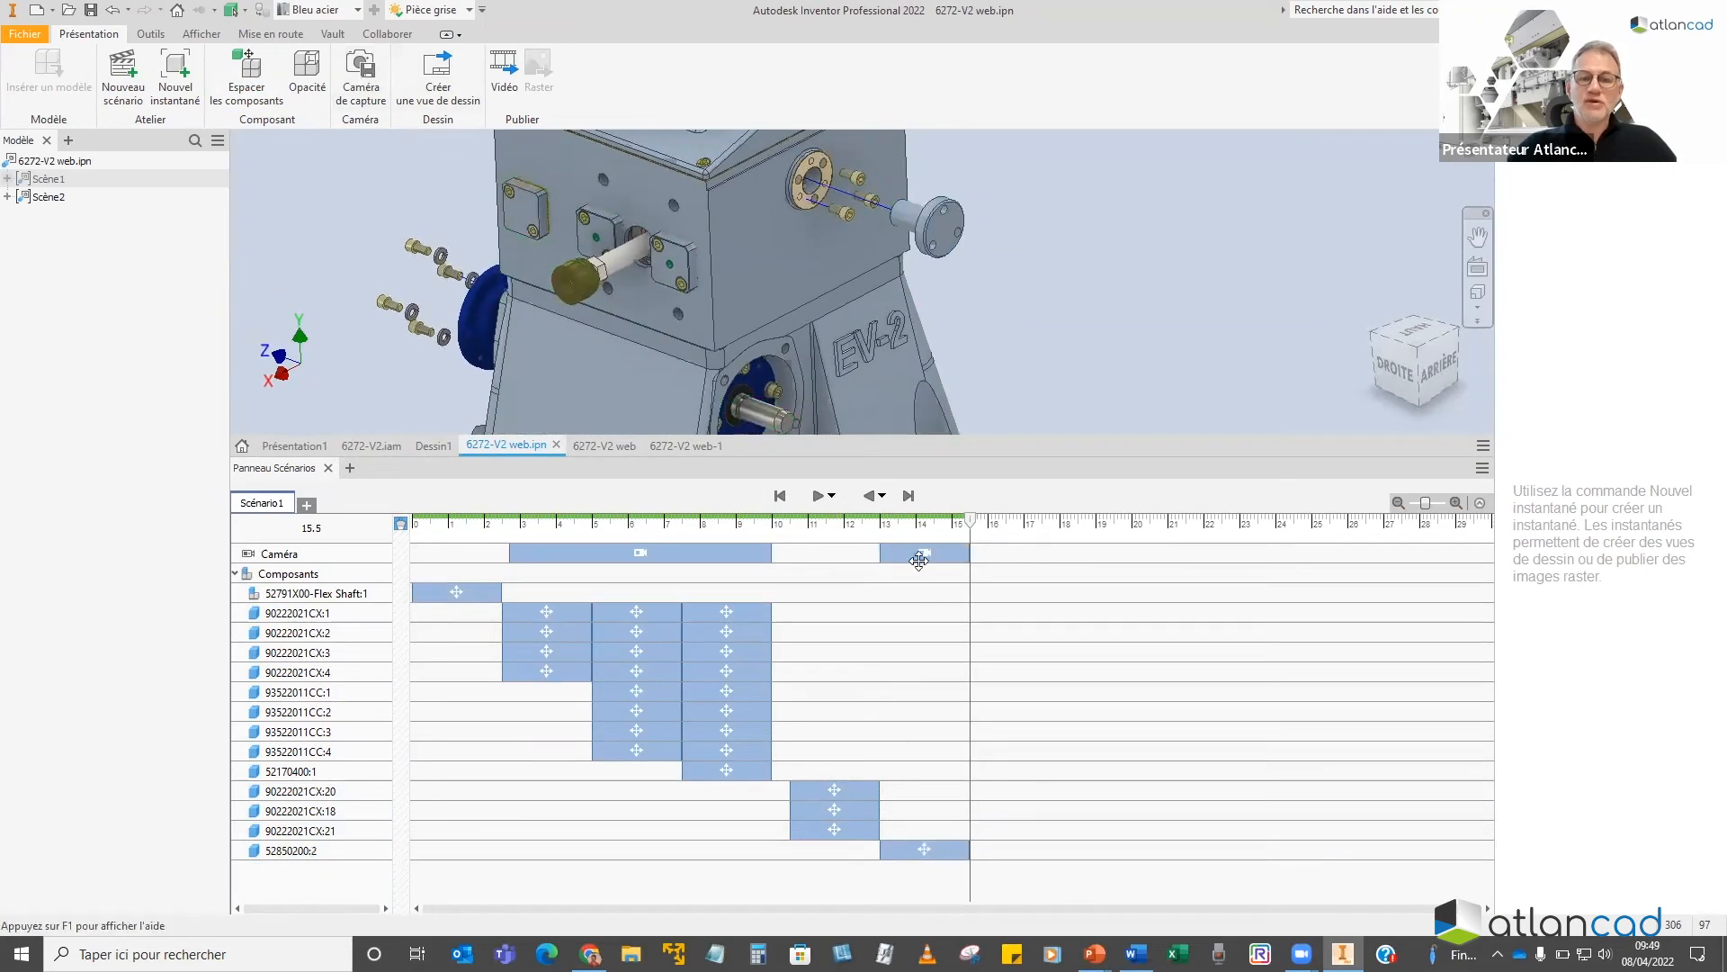
pyautogui.moveTo(785, 549); pyautogui.dragTo(772, 550)
# Space the square cover plate 52172200:1 beside the flex shaft about 69,5 mm outward, starting at 15.6 s
pyautogui.moveTo(972, 524)
pyautogui.mouseDown()
pyautogui.moveTo(506, 527)
pyautogui.moveTo(990, 542)
pyautogui.mouseUp()
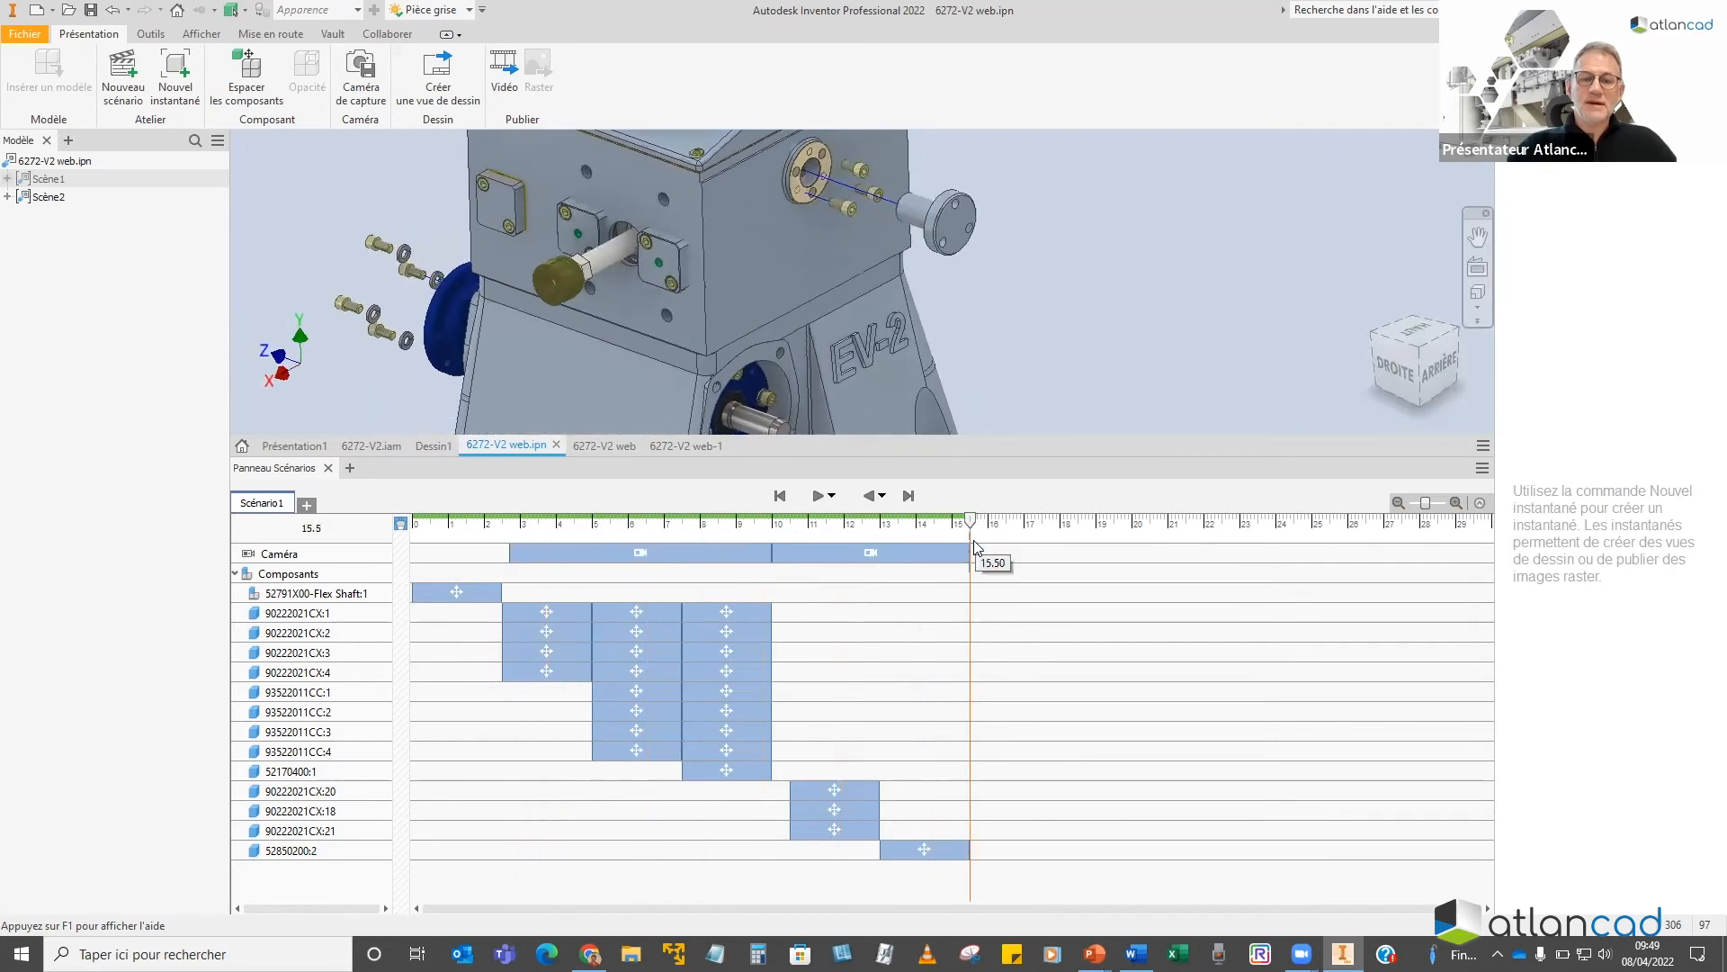
pyautogui.click(246, 72)
pyautogui.click(624, 264)
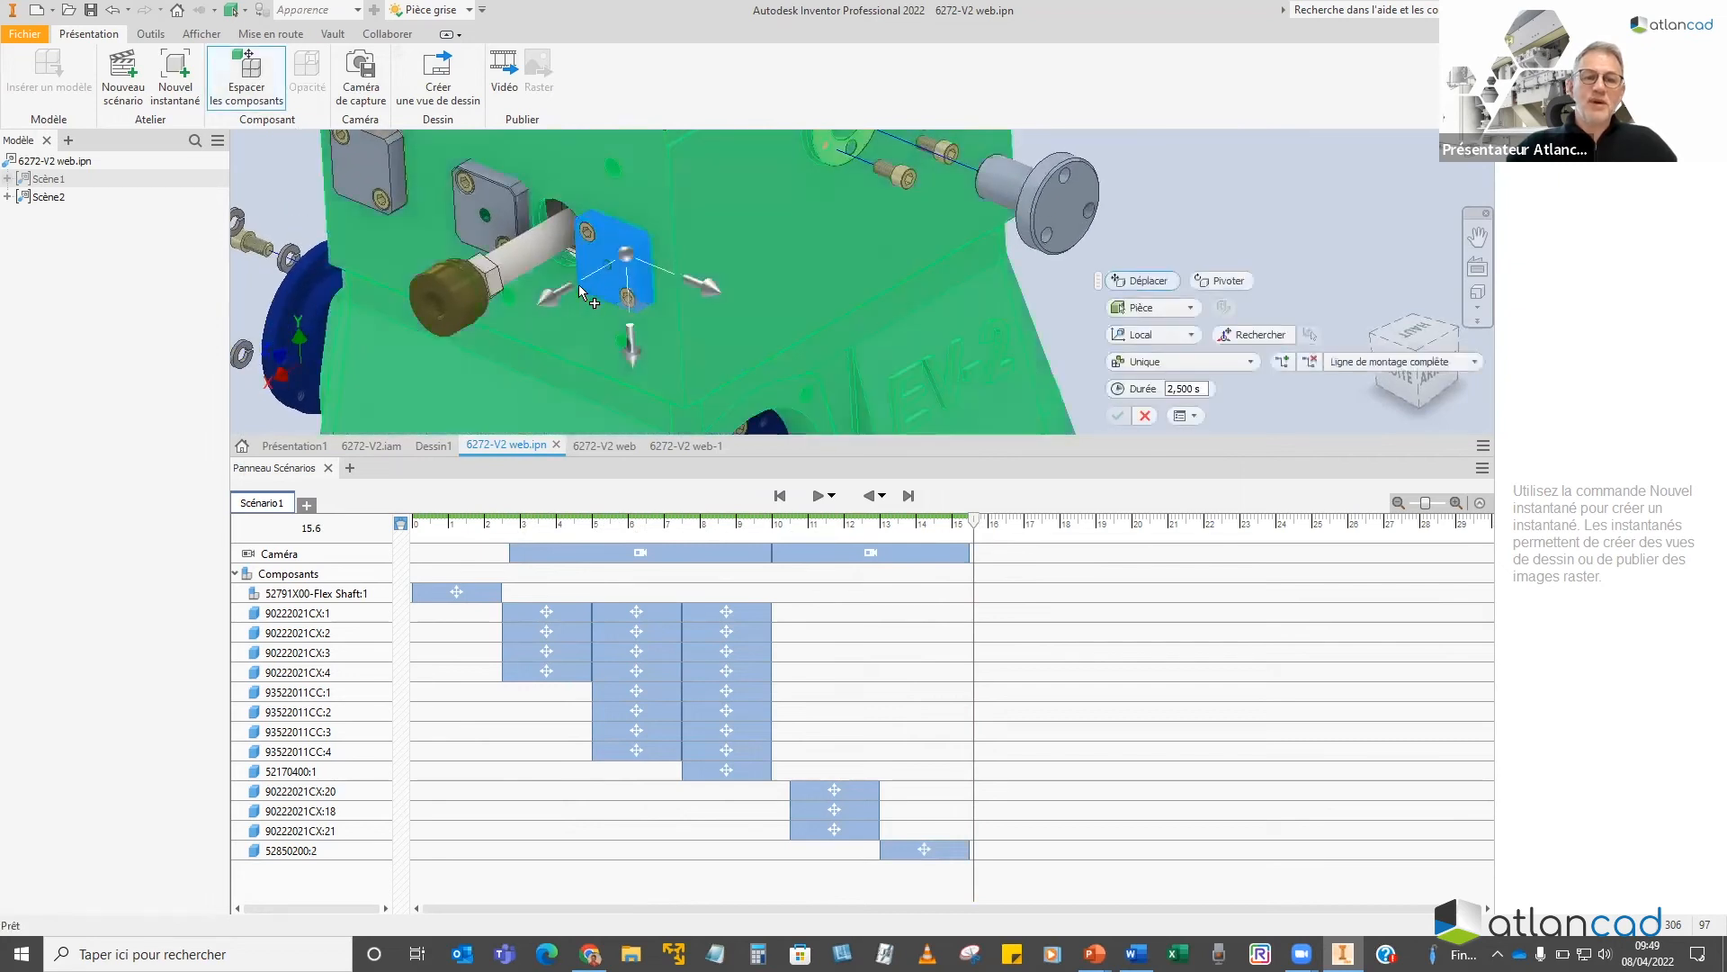
pyautogui.moveTo(558, 302); pyautogui.dragTo(455, 340)
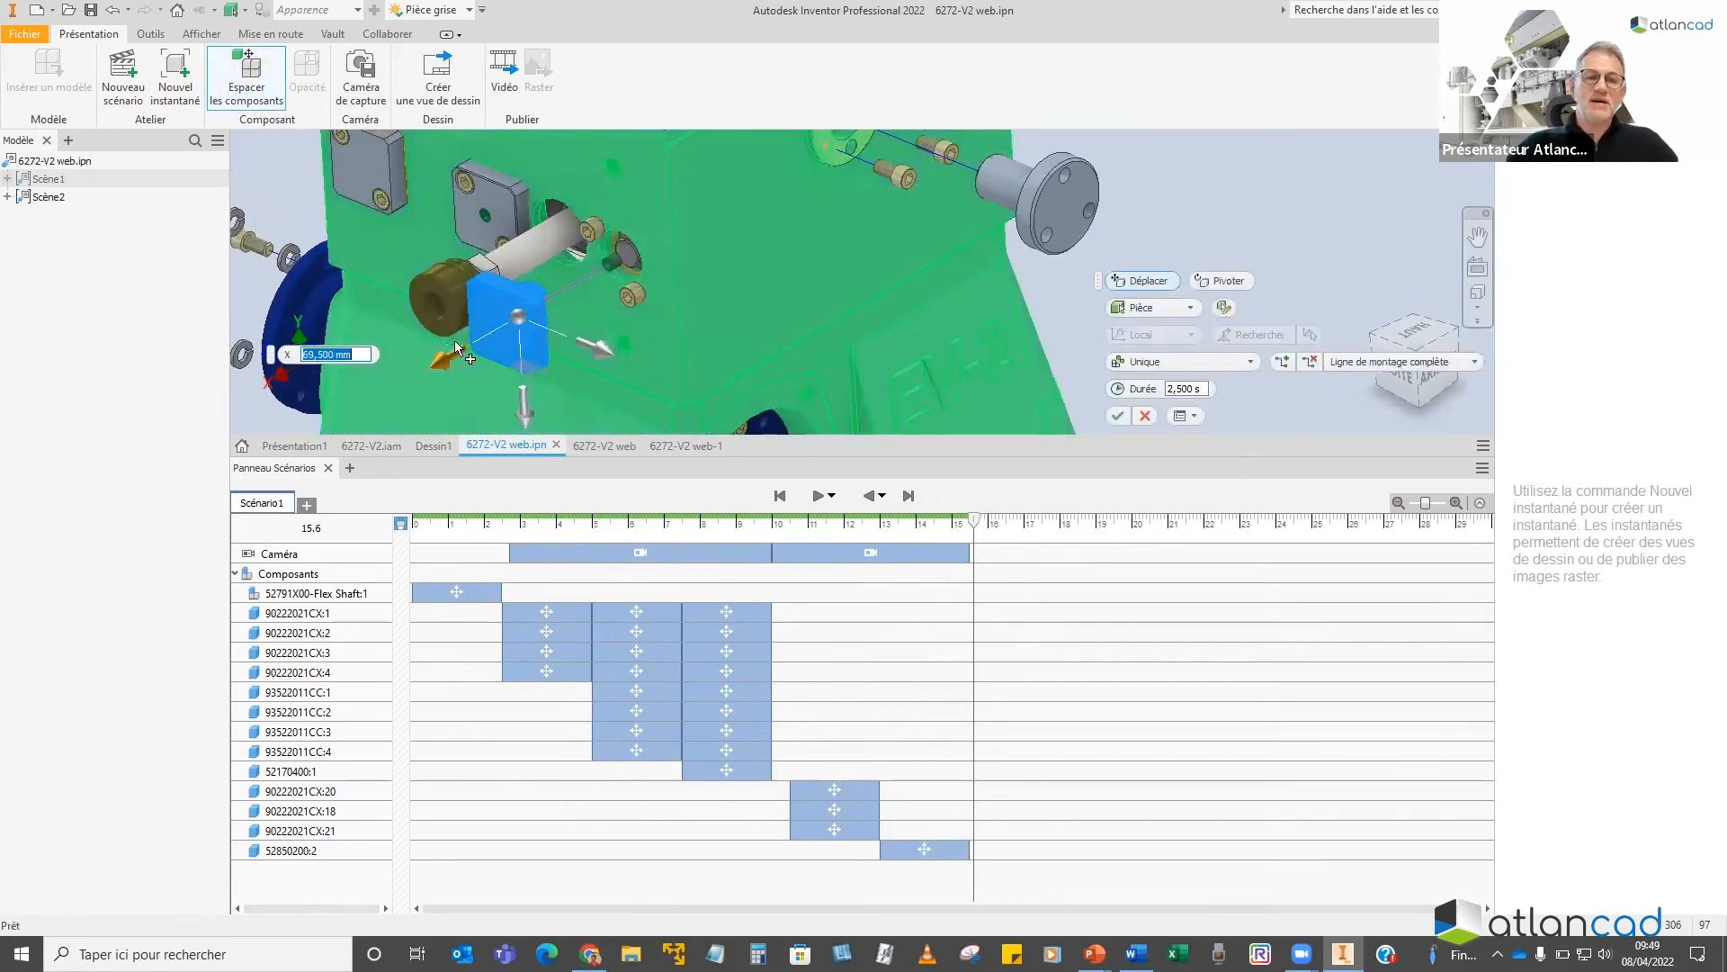
pyautogui.press('Return')
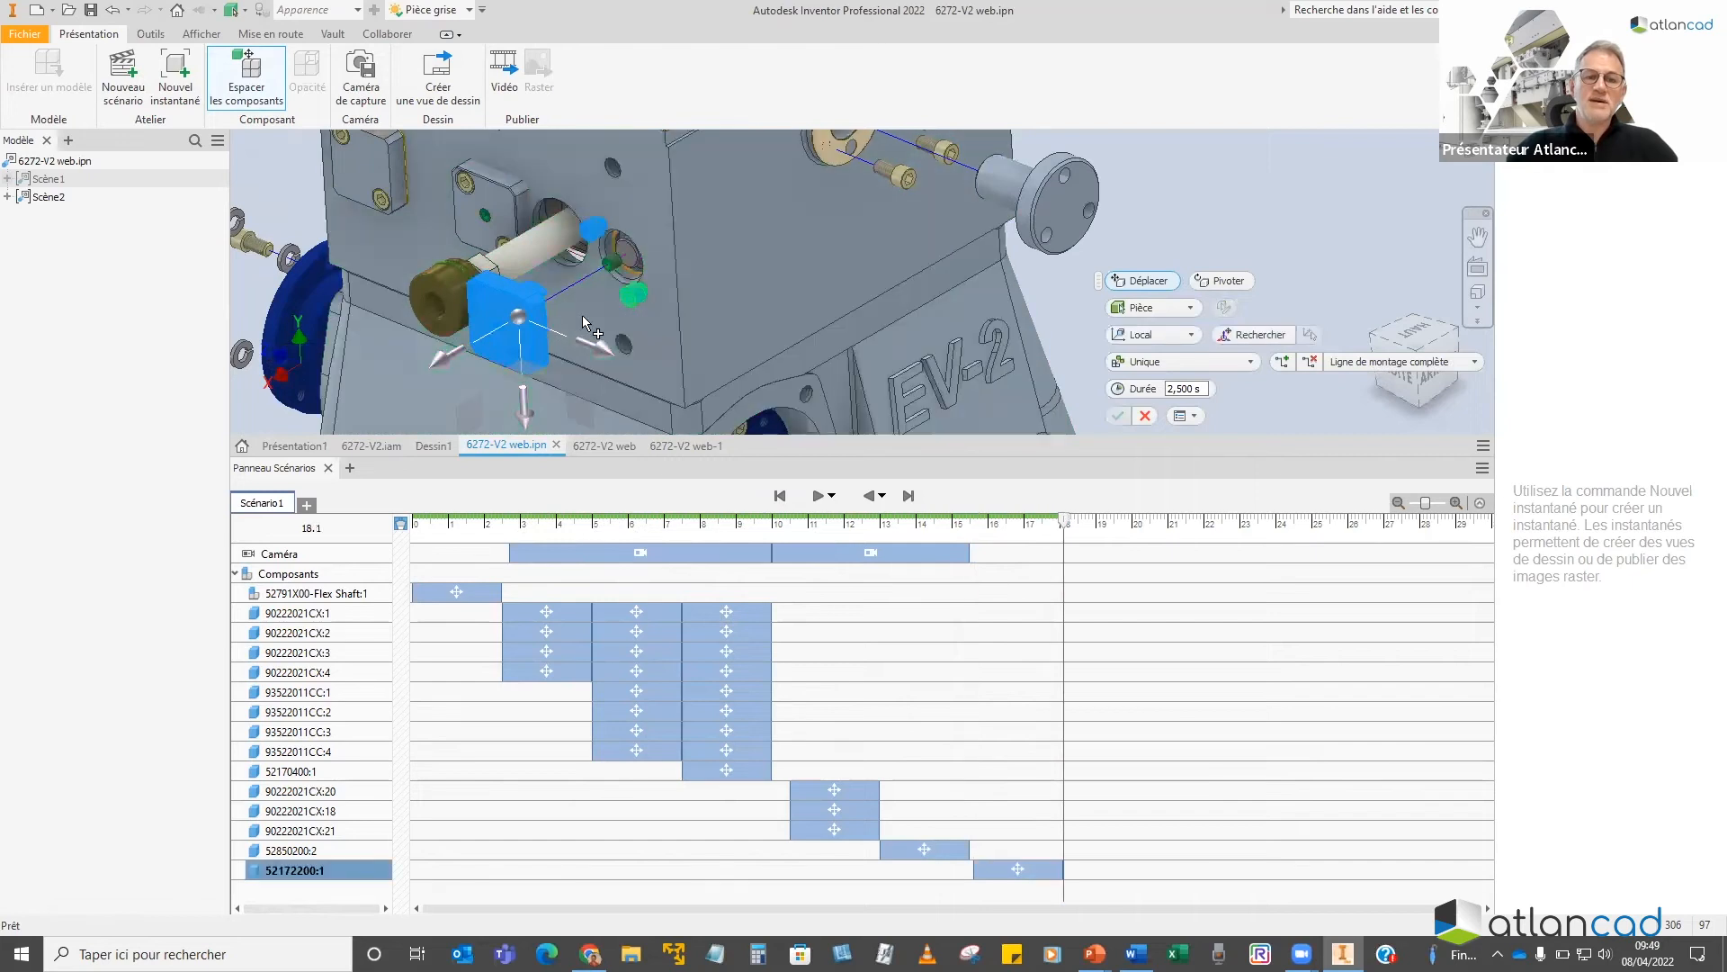
# Space the square cover plate together with its two screws about 54,5 mm further outward
pyautogui.moveTo(437, 359); pyautogui.dragTo(364, 403)
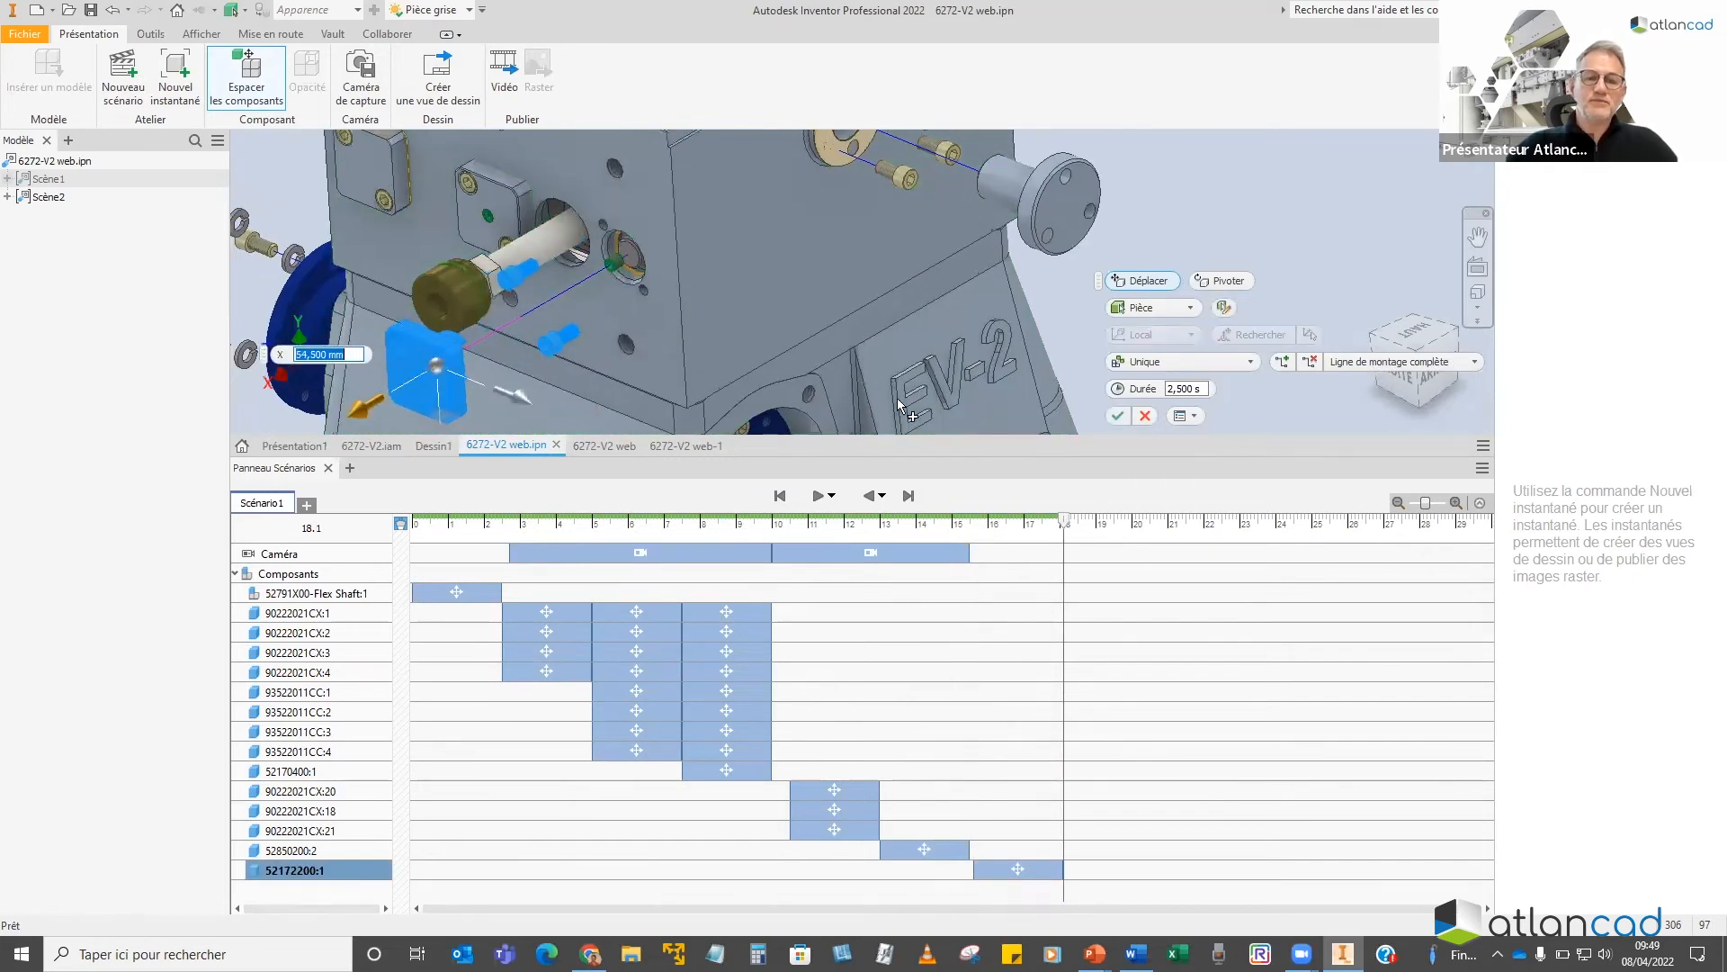
pyautogui.scroll(-1, 900, 407)
pyautogui.press('Return')
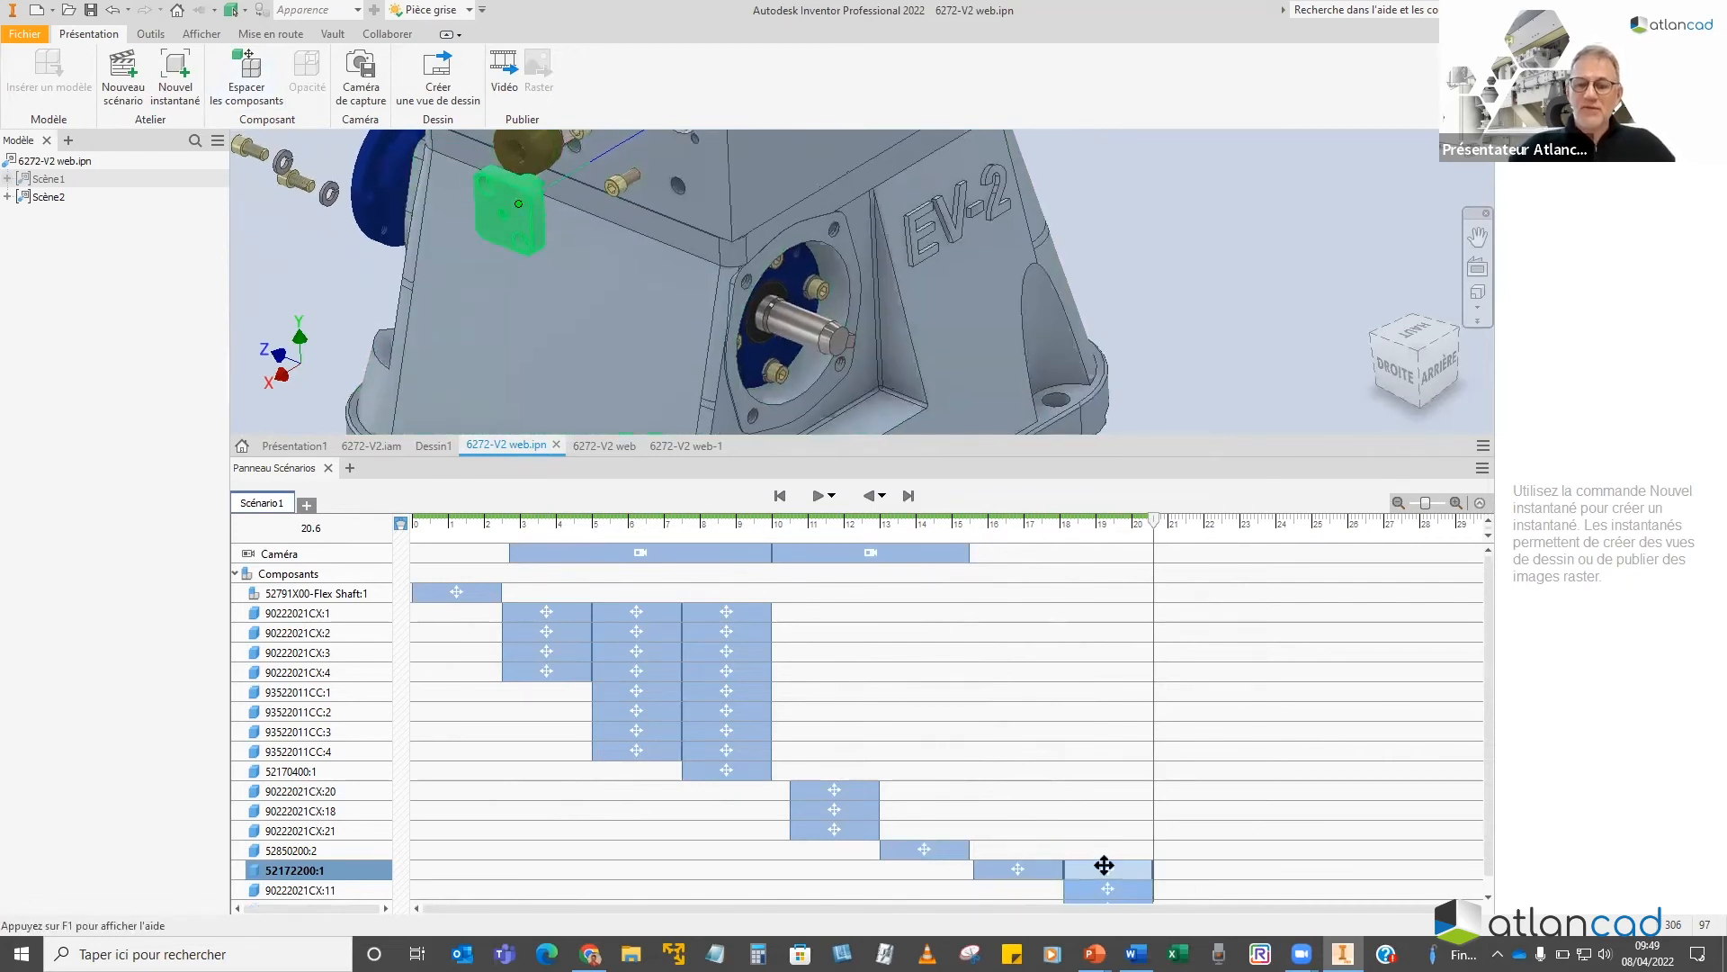
# Reorder the timeline so the two screws' spacing comes first, followed by the two consecutive spacings of the square cover 52172200:1
pyautogui.click(1095, 893)
pyautogui.moveTo(1008, 887); pyautogui.dragTo(1223, 853)
pyautogui.scroll(-1, 1083, 837)
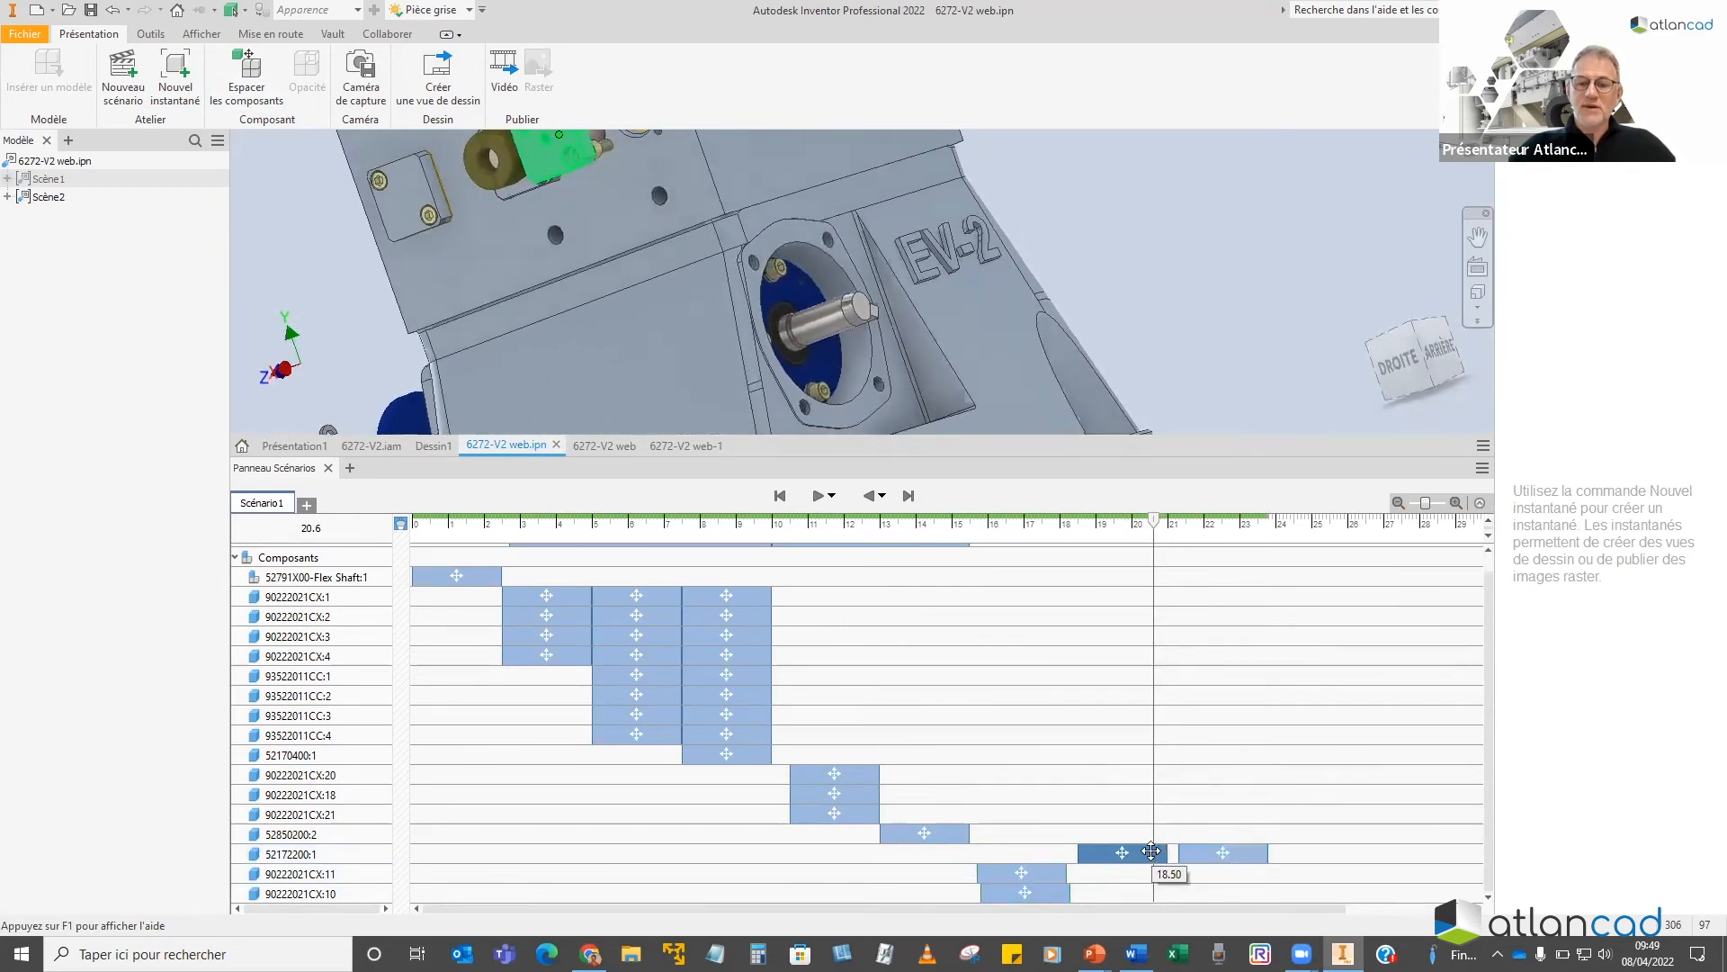
pyautogui.click(1196, 851)
pyautogui.moveTo(1061, 870); pyautogui.dragTo(1110, 854)
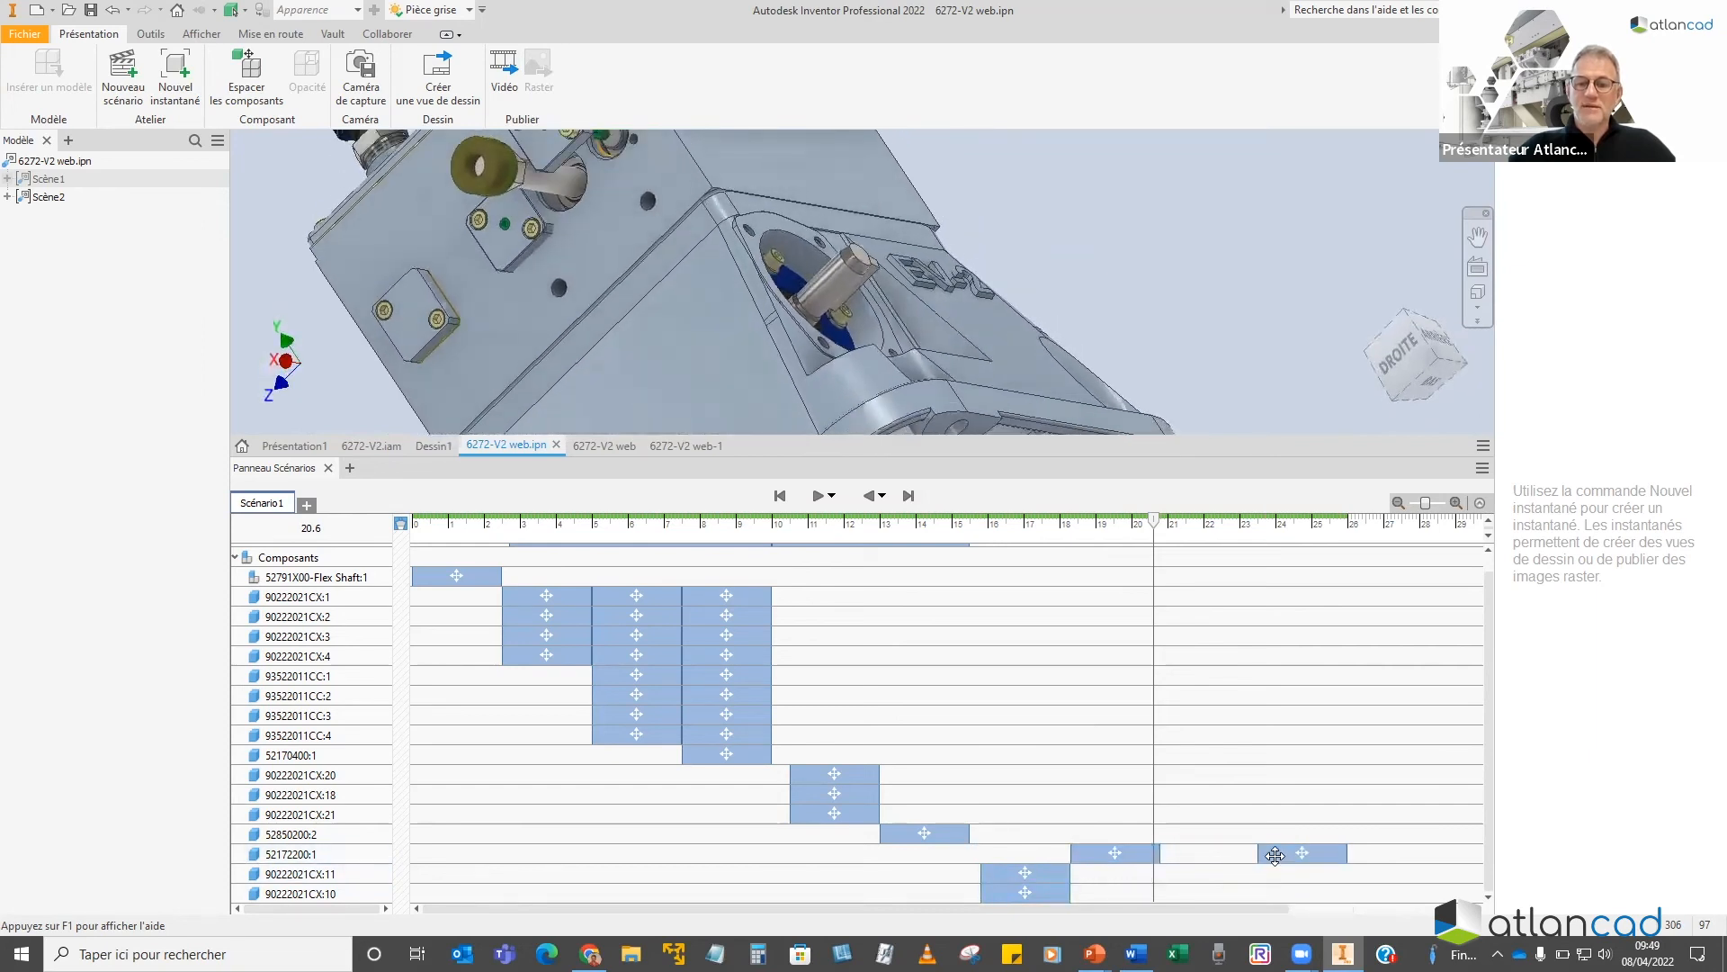
pyautogui.moveTo(1276, 856); pyautogui.dragTo(1188, 853)
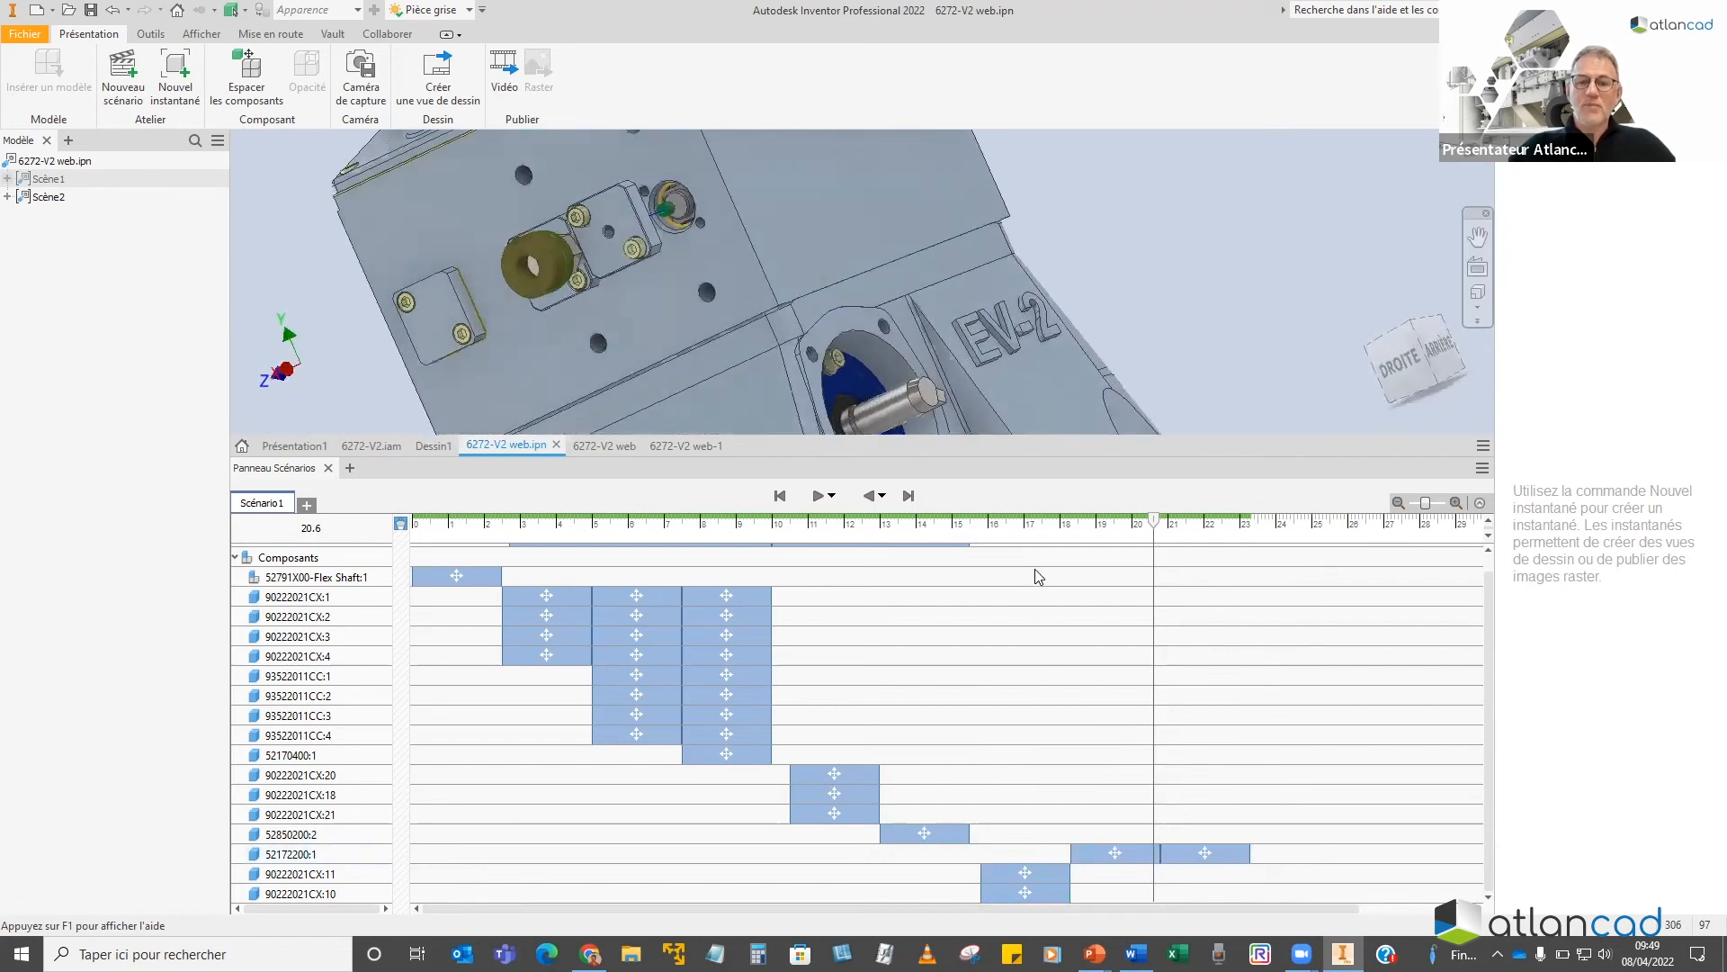
# Play the scenario from 15.7 s and move through the timeline to 20.5 s to check the square cover's movements
pyautogui.moveTo(1158, 529); pyautogui.dragTo(995, 569)
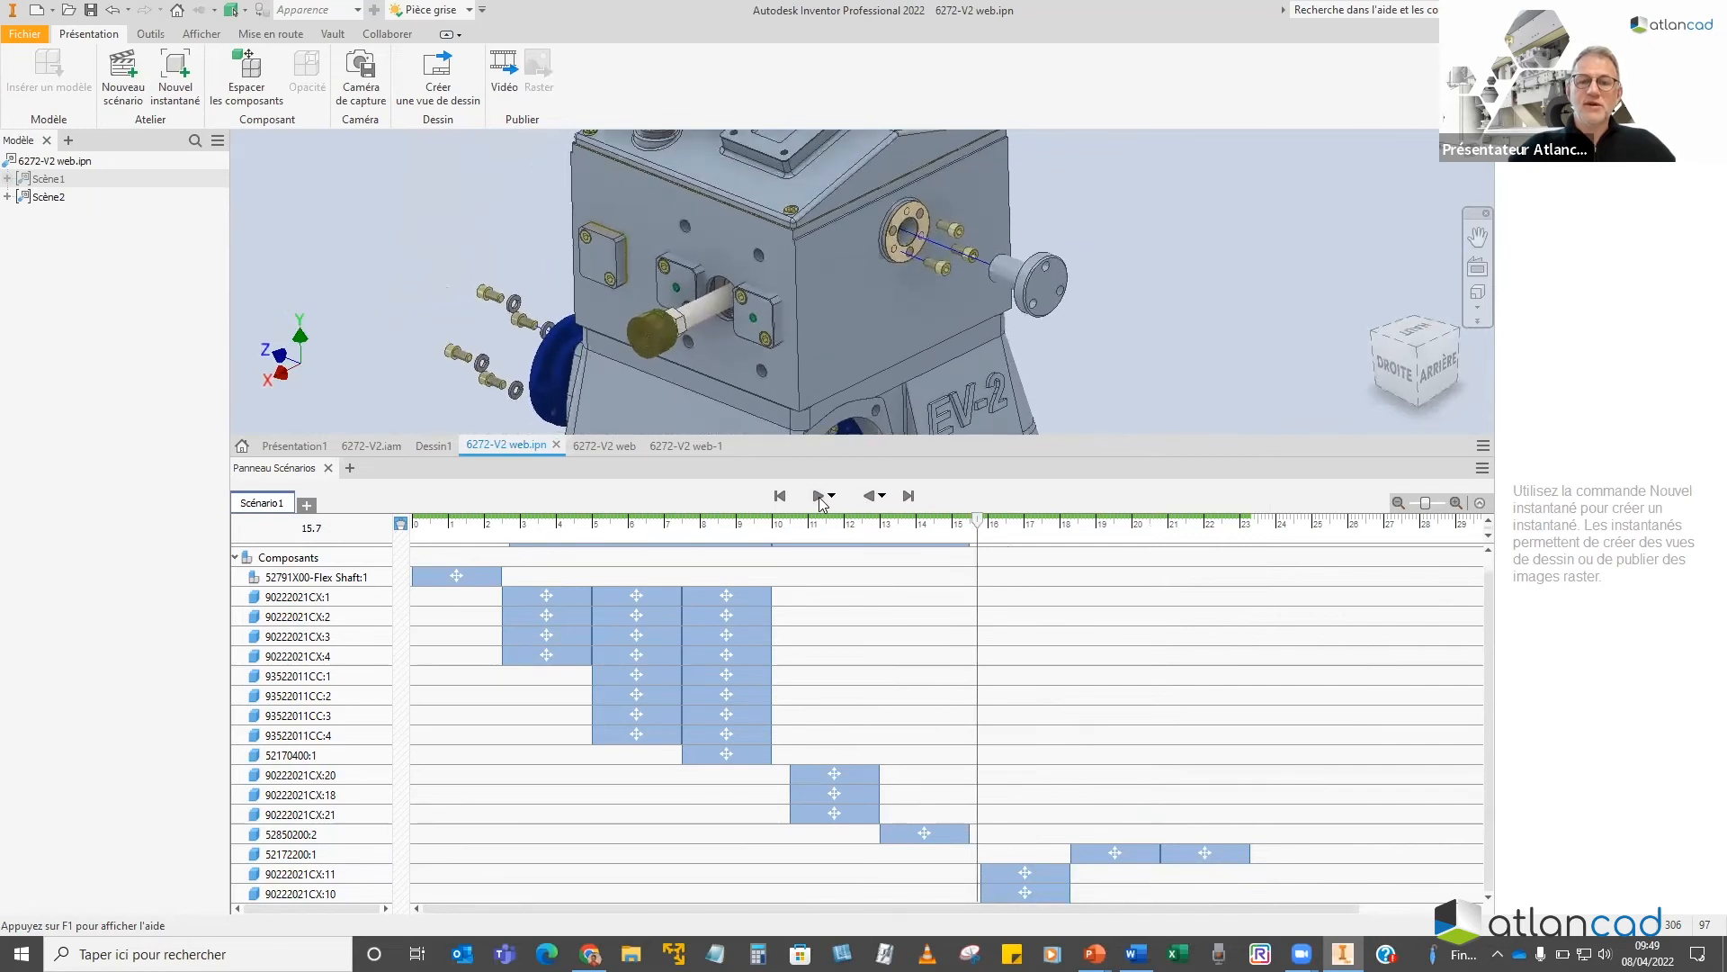
pyautogui.click(820, 497)
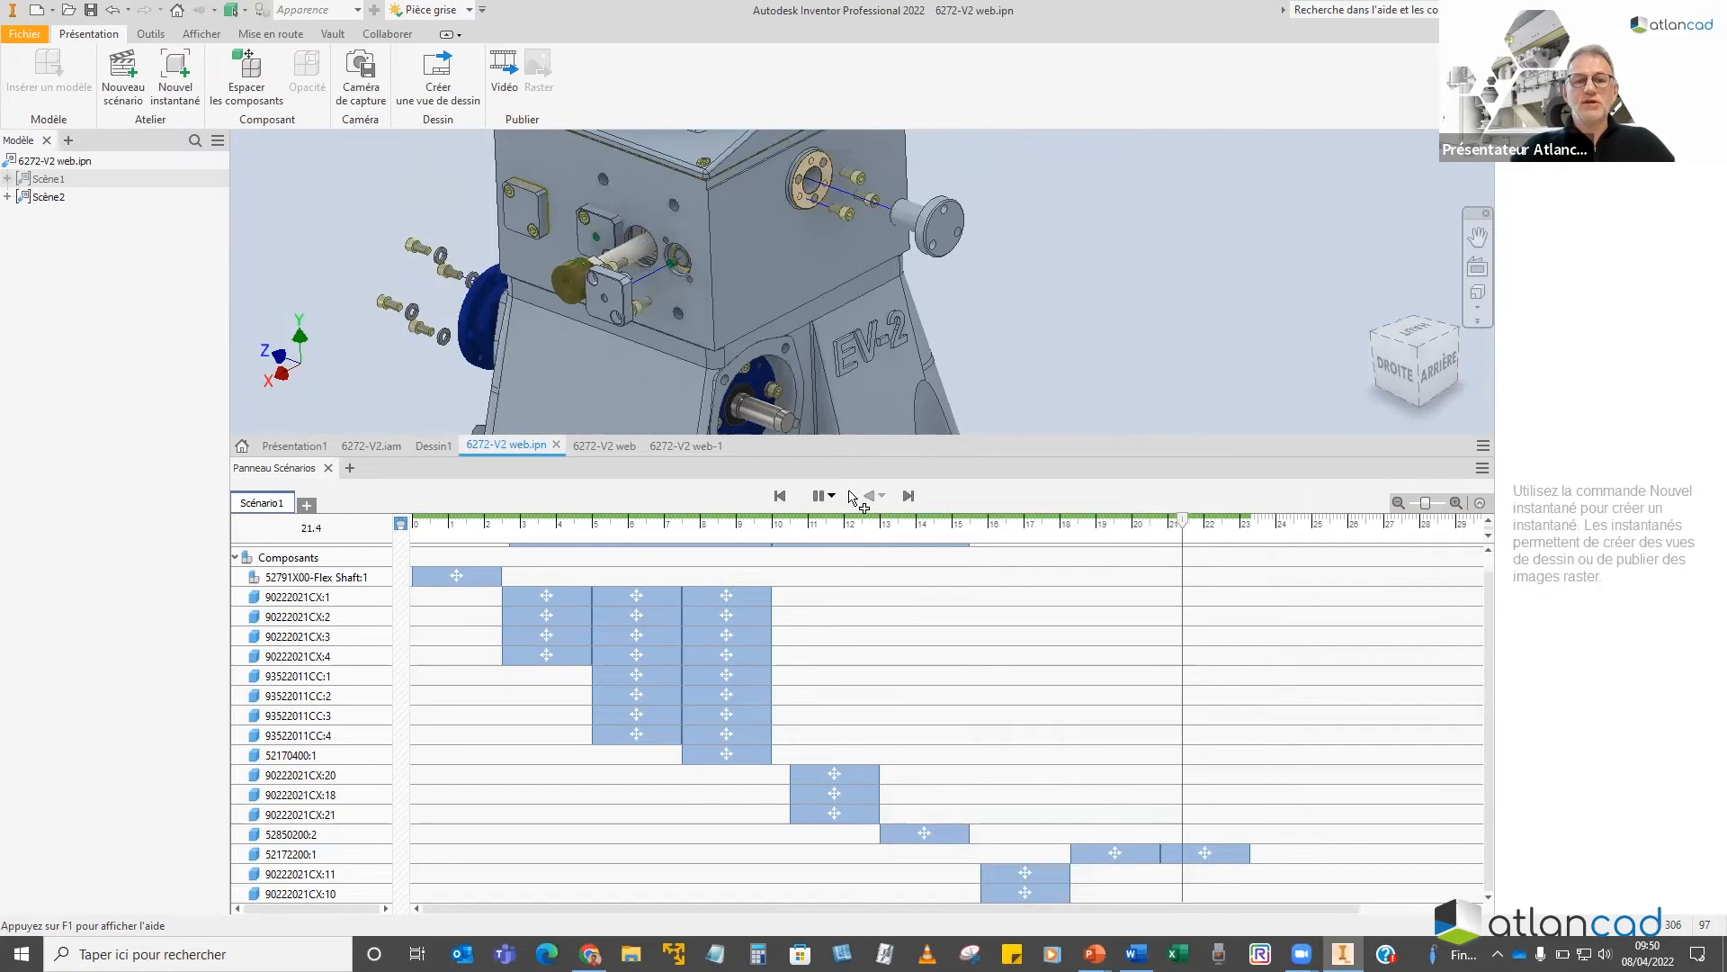
pyautogui.click(1206, 854)
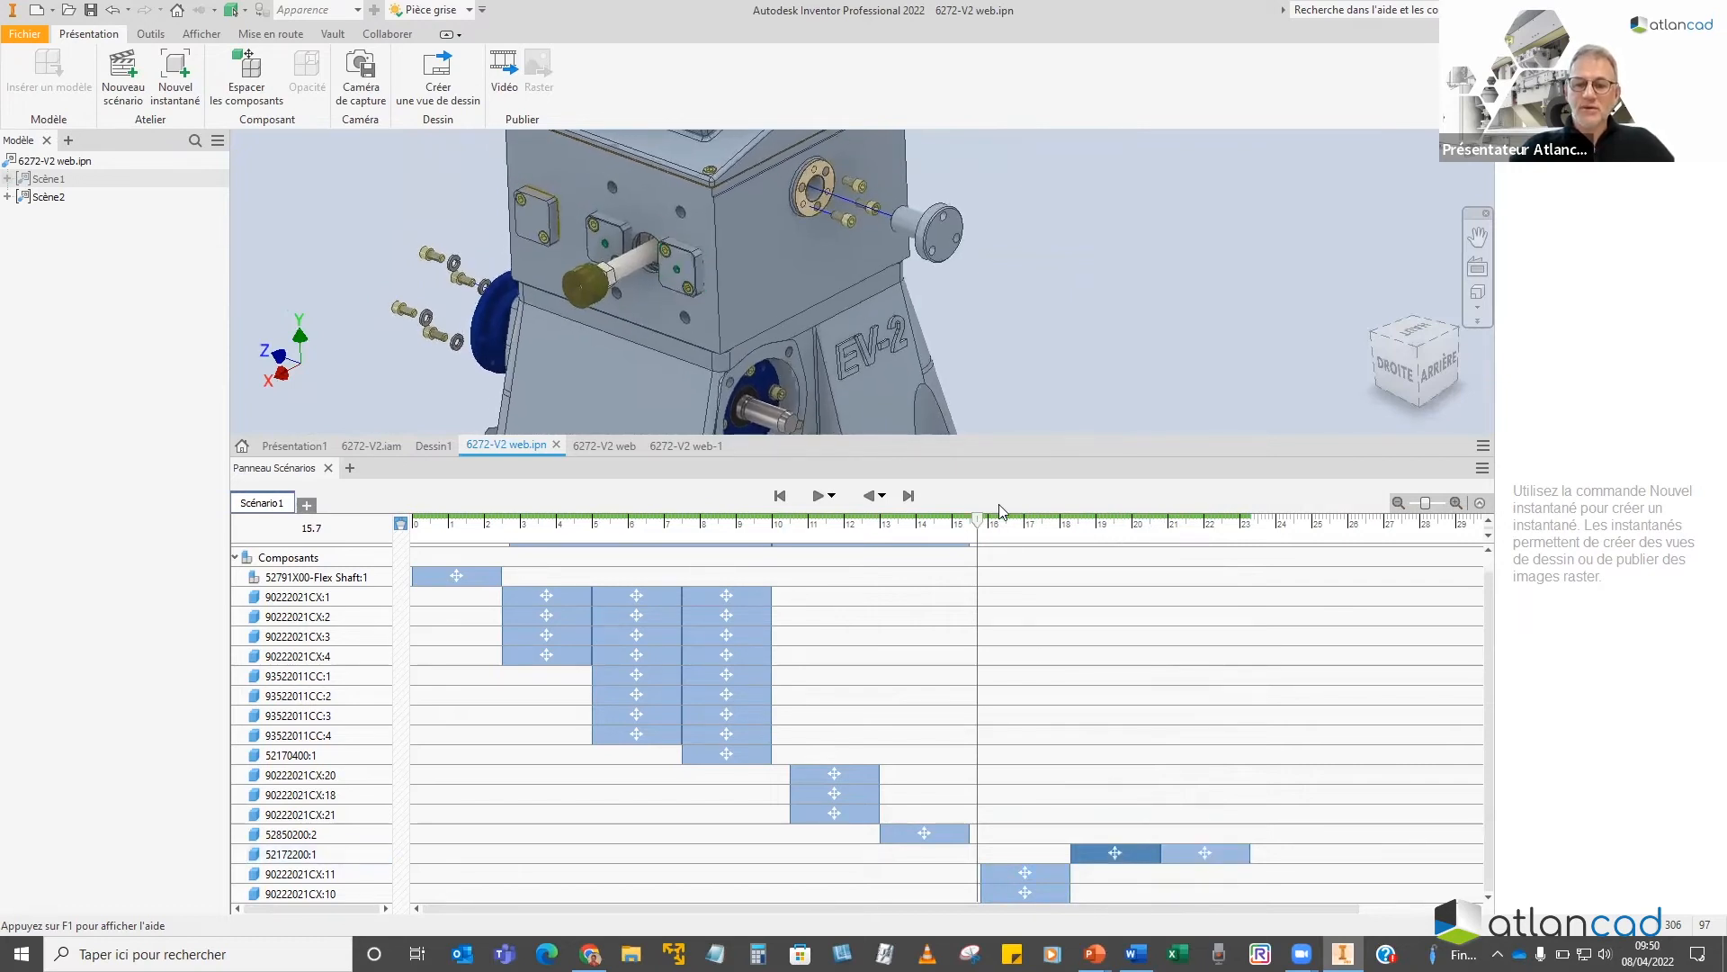
pyautogui.moveTo(980, 525); pyautogui.dragTo(1149, 551)
# Delete only the second spacing action of the square cover 52172200:1, starting at 20,80 s
pyautogui.rightClick(1208, 854)
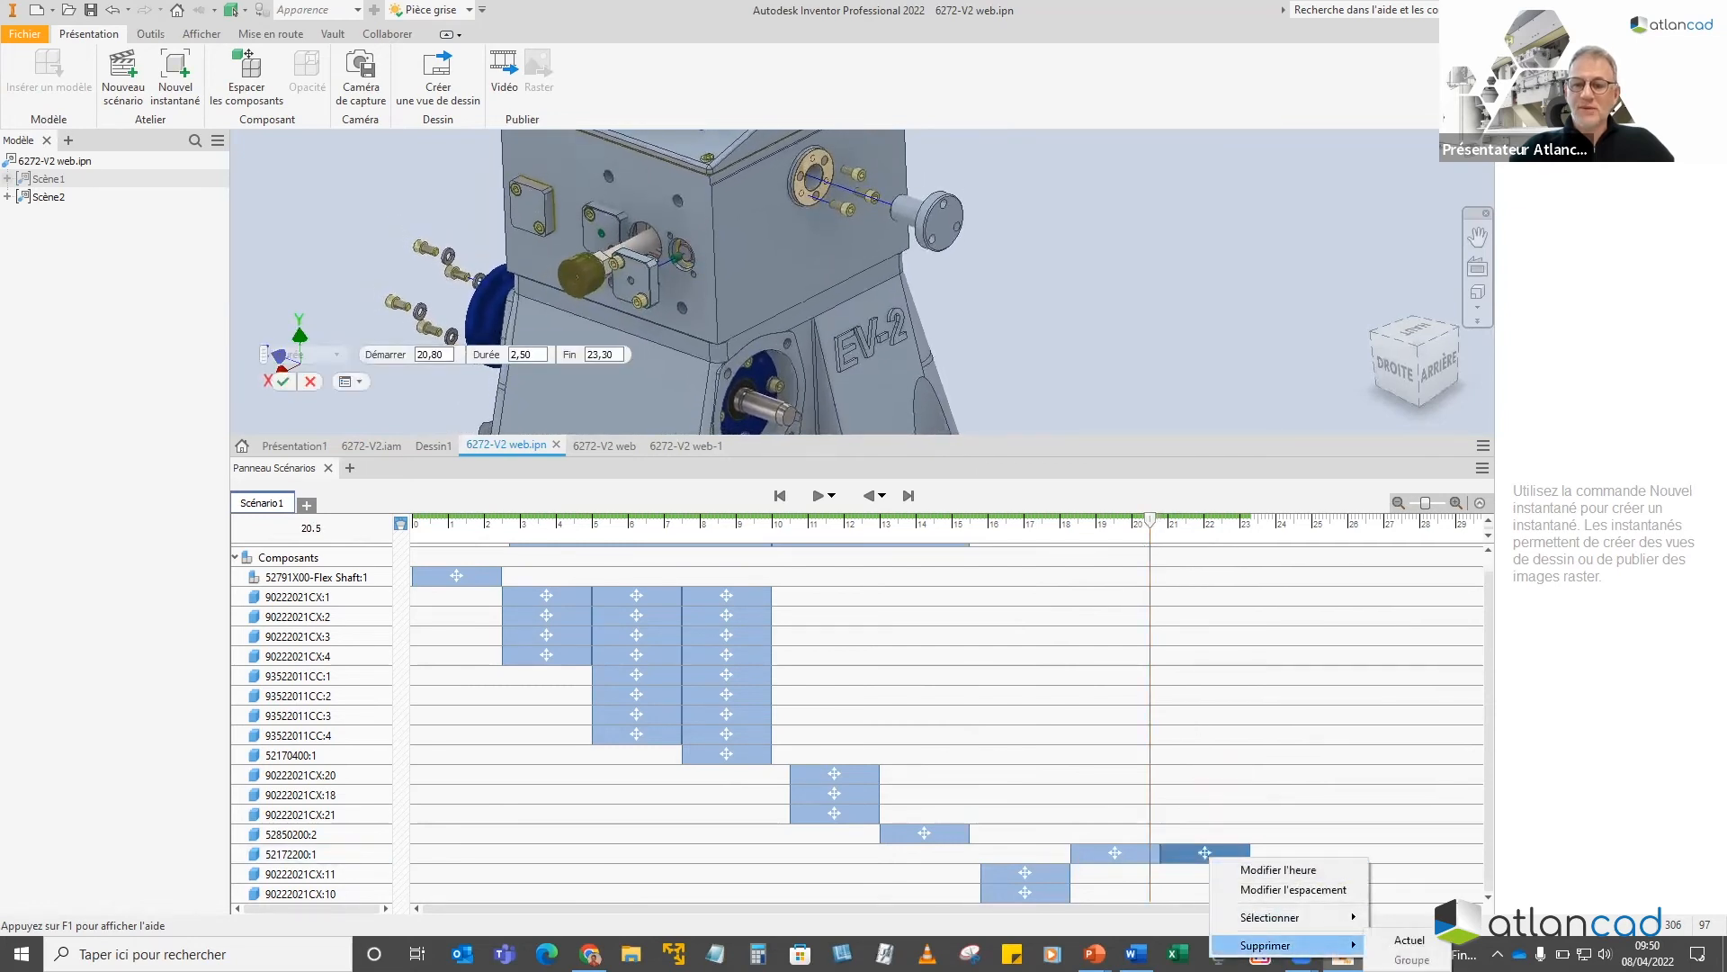
pyautogui.click(1408, 940)
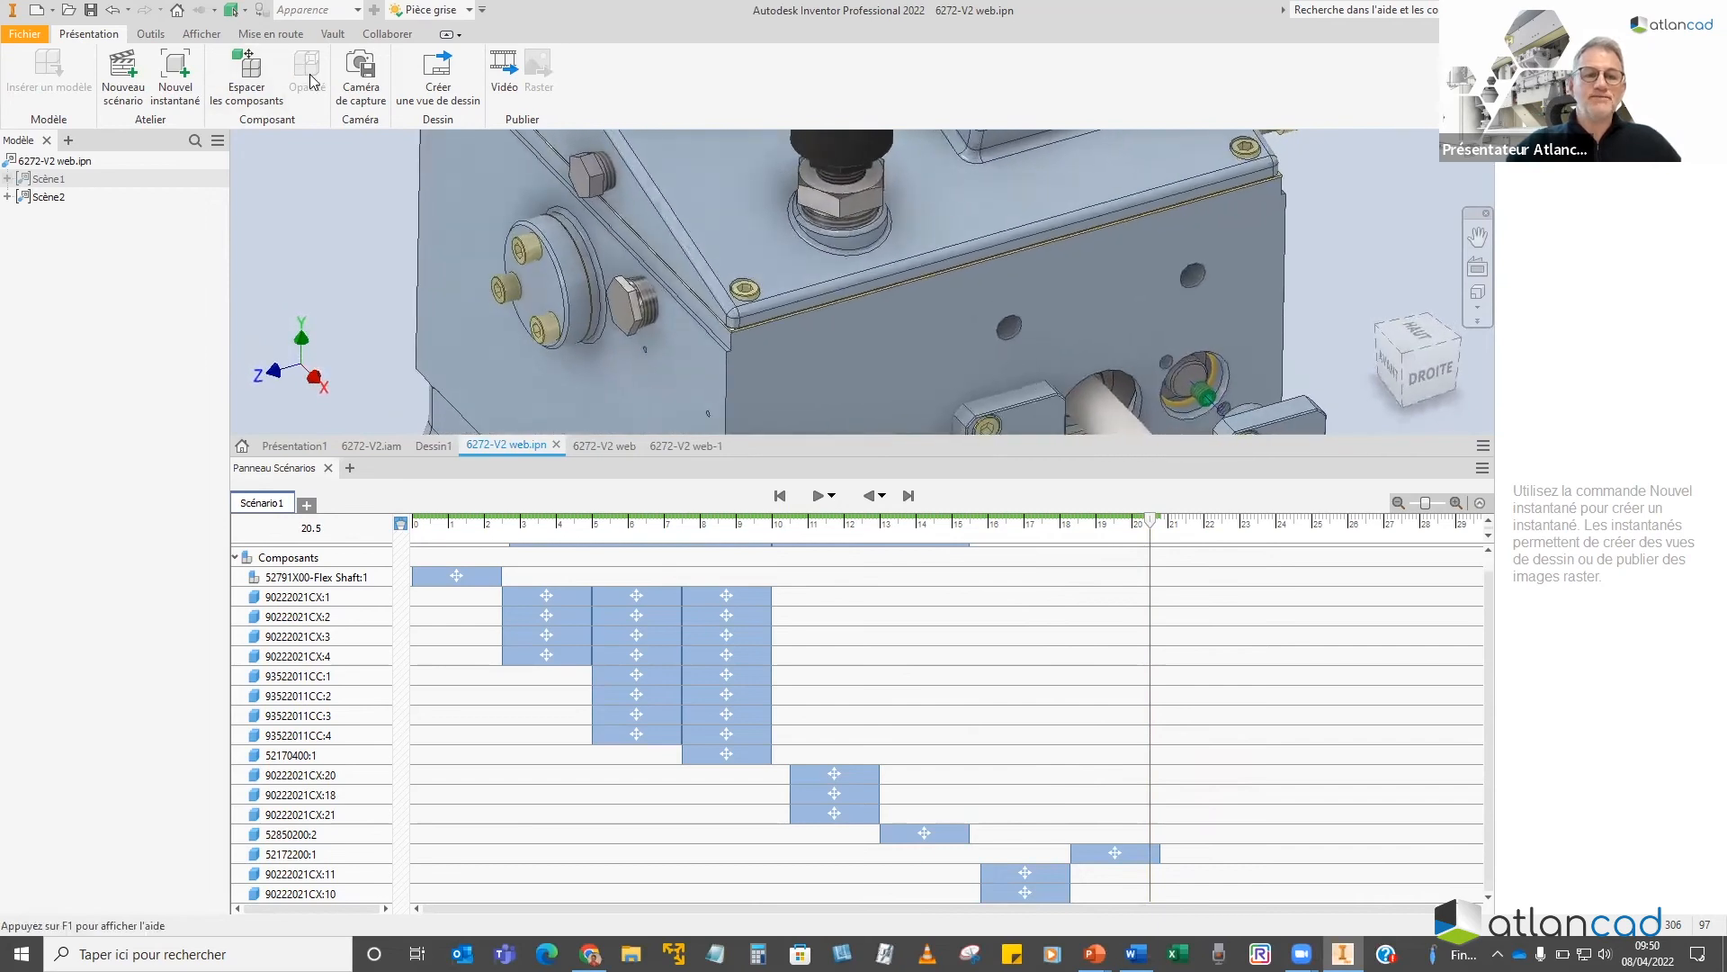
# Space the hexagonal plug beside the round three-screw cover about 80 mm outward from its threaded hole, starting at 20.5 s
pyautogui.click(248, 86)
pyautogui.click(619, 286)
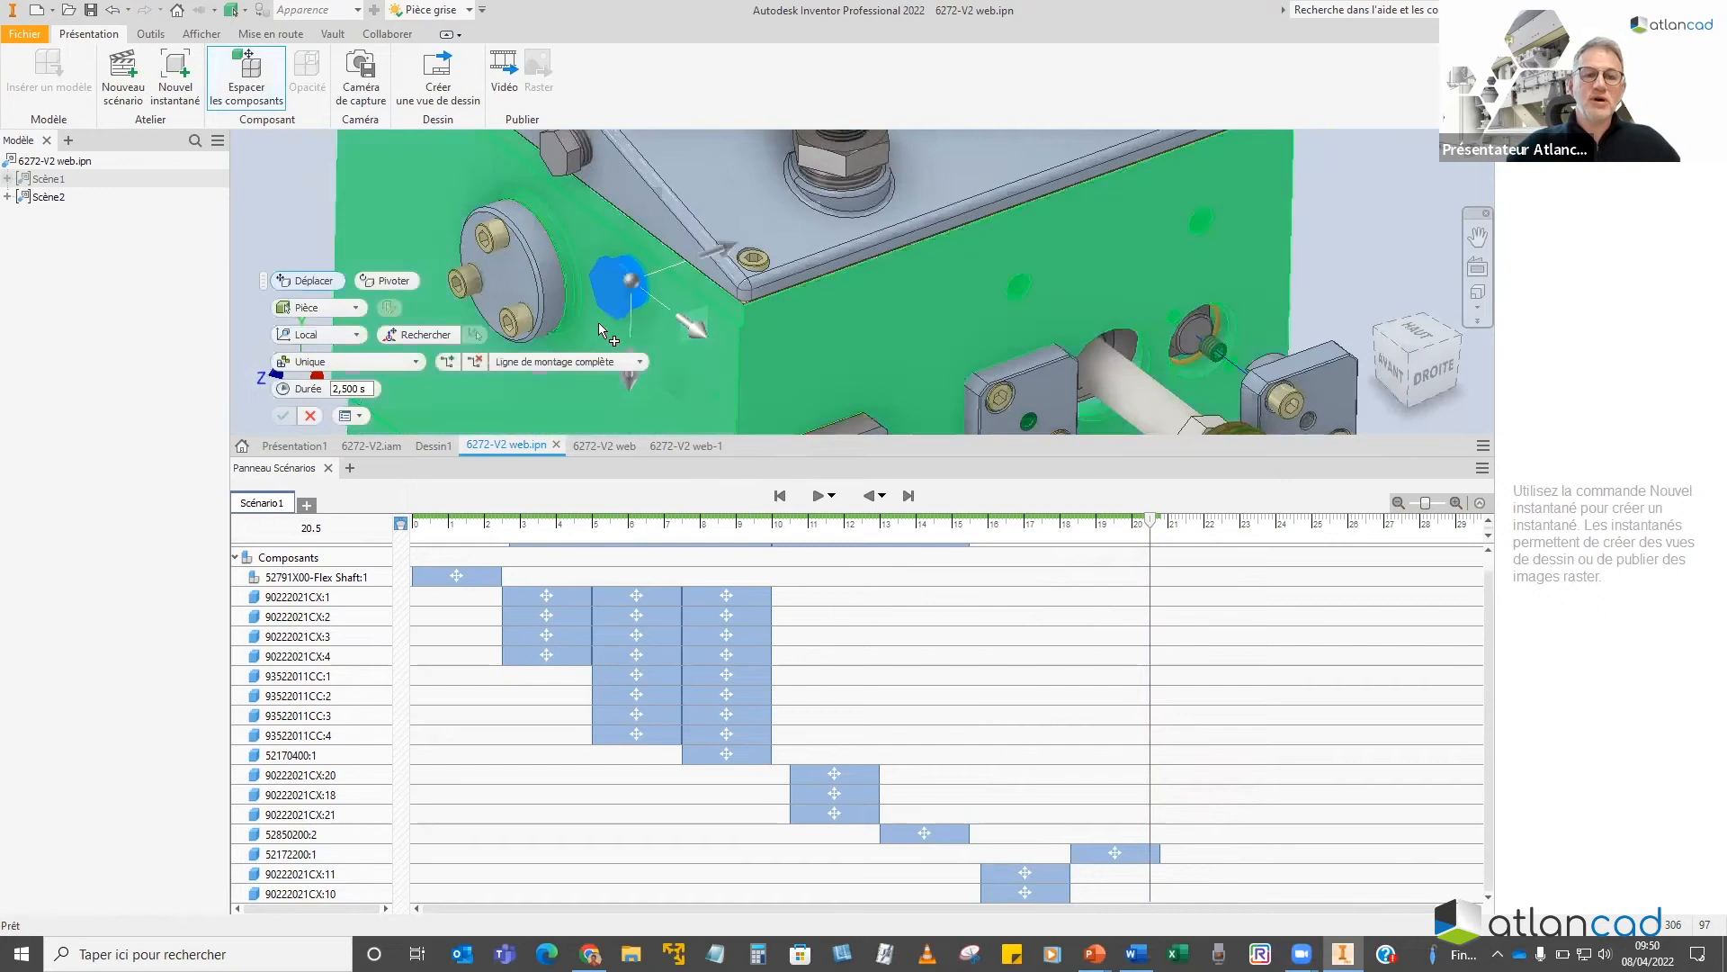
pyautogui.moveTo(717, 255); pyautogui.dragTo(601, 290)
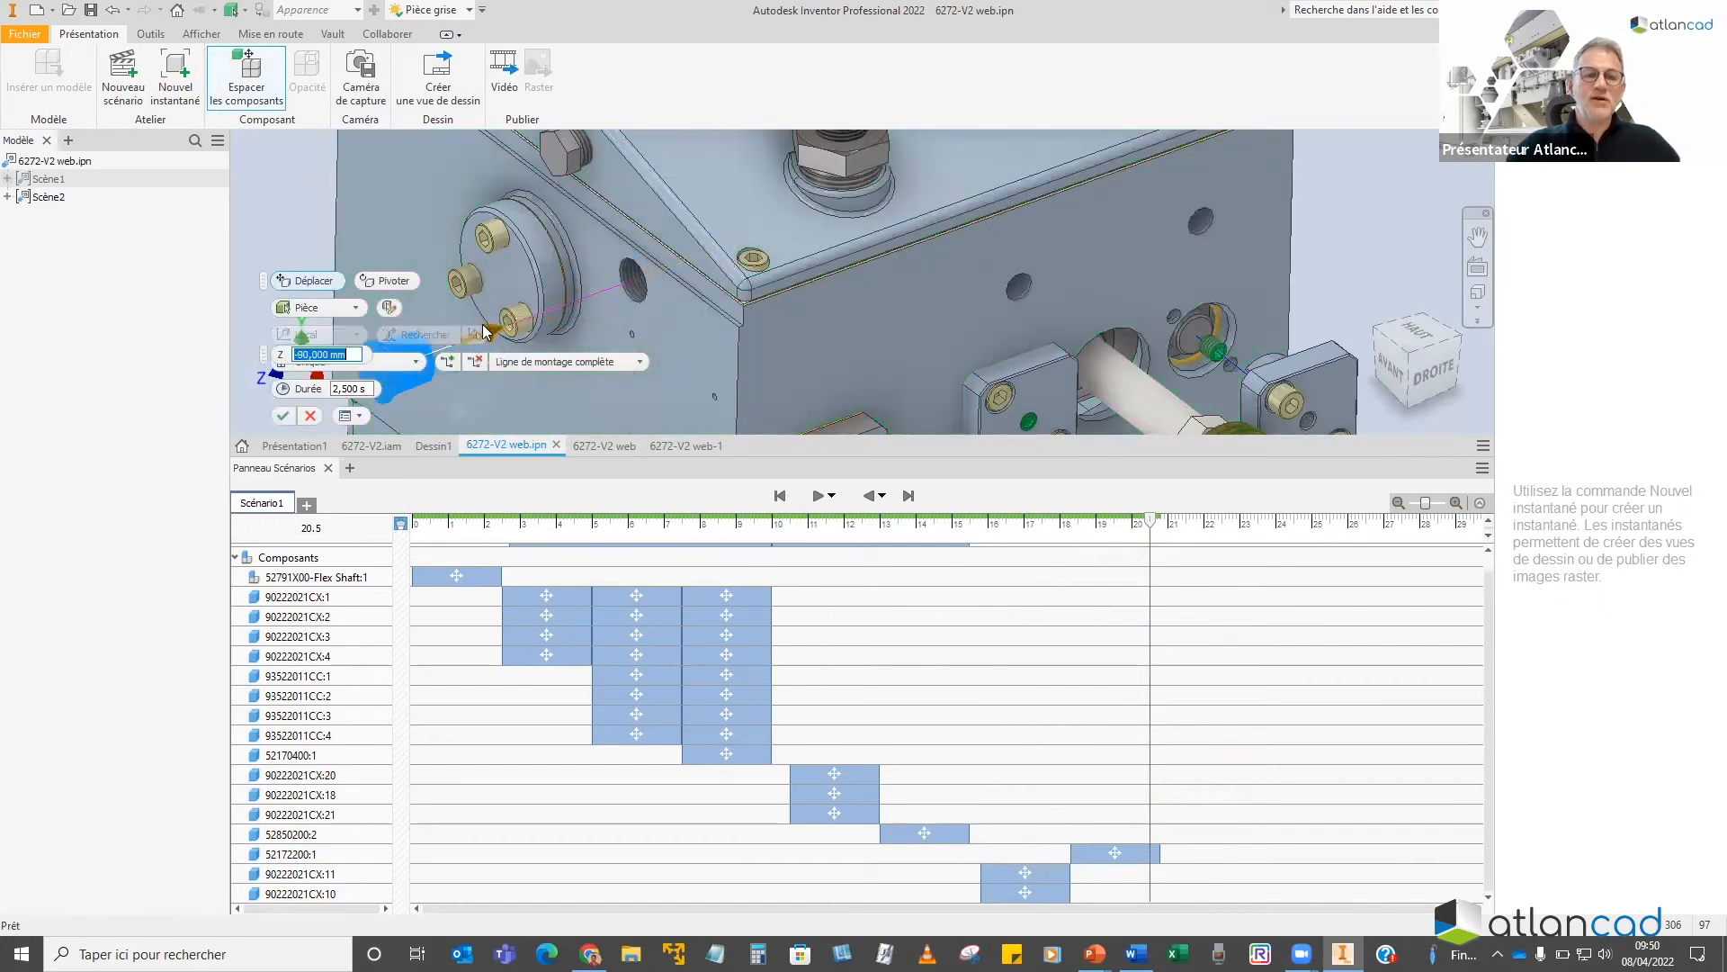
pyautogui.click(283, 416)
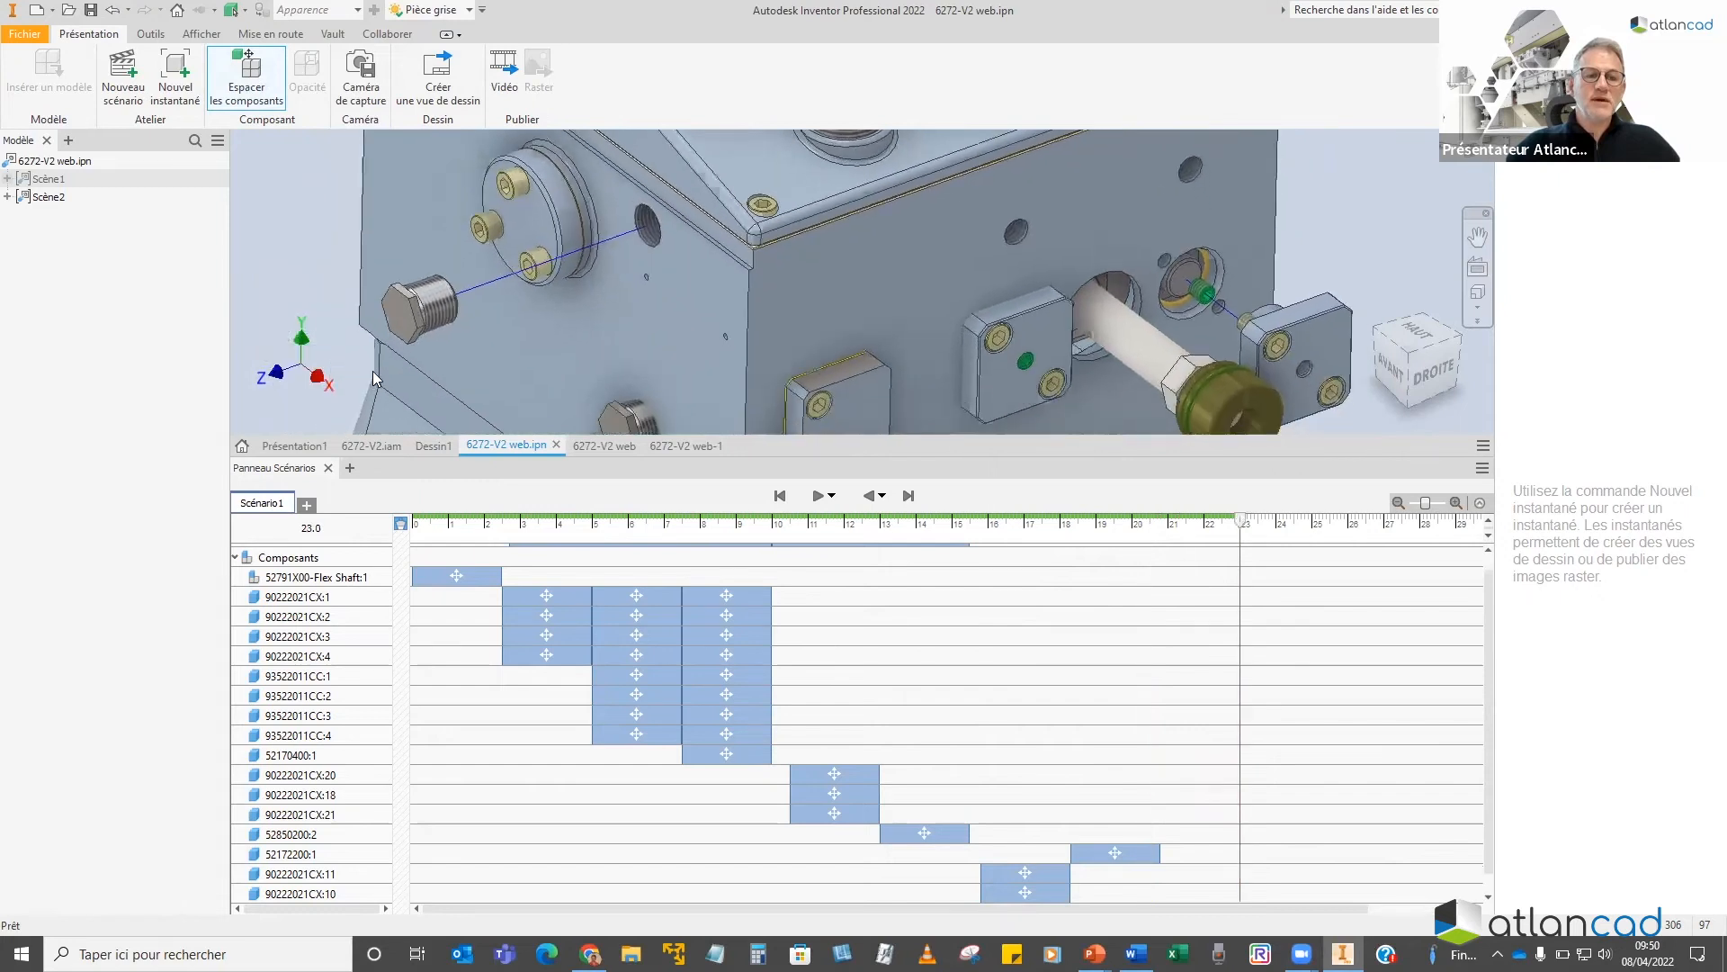
# Add a 3600° rotation of the spaced hexagonal plug about its own axis, with a duration of 2,500 s
pyautogui.press('t')
pyautogui.click(445, 283)
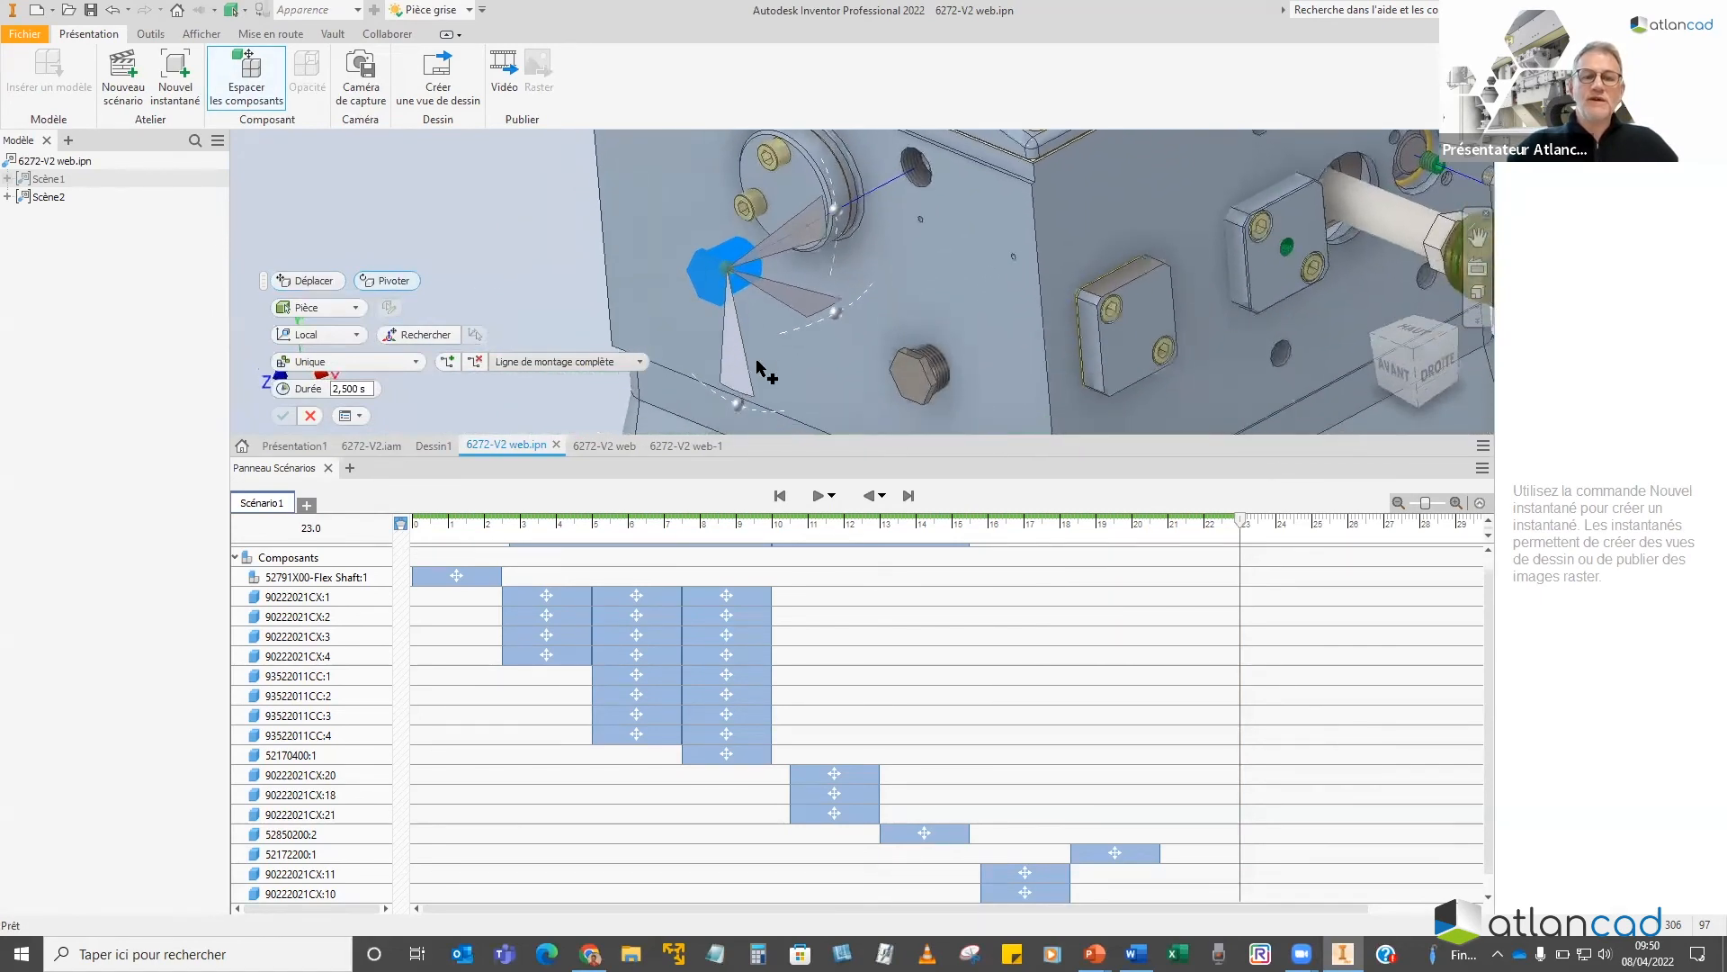
pyautogui.click(758, 378)
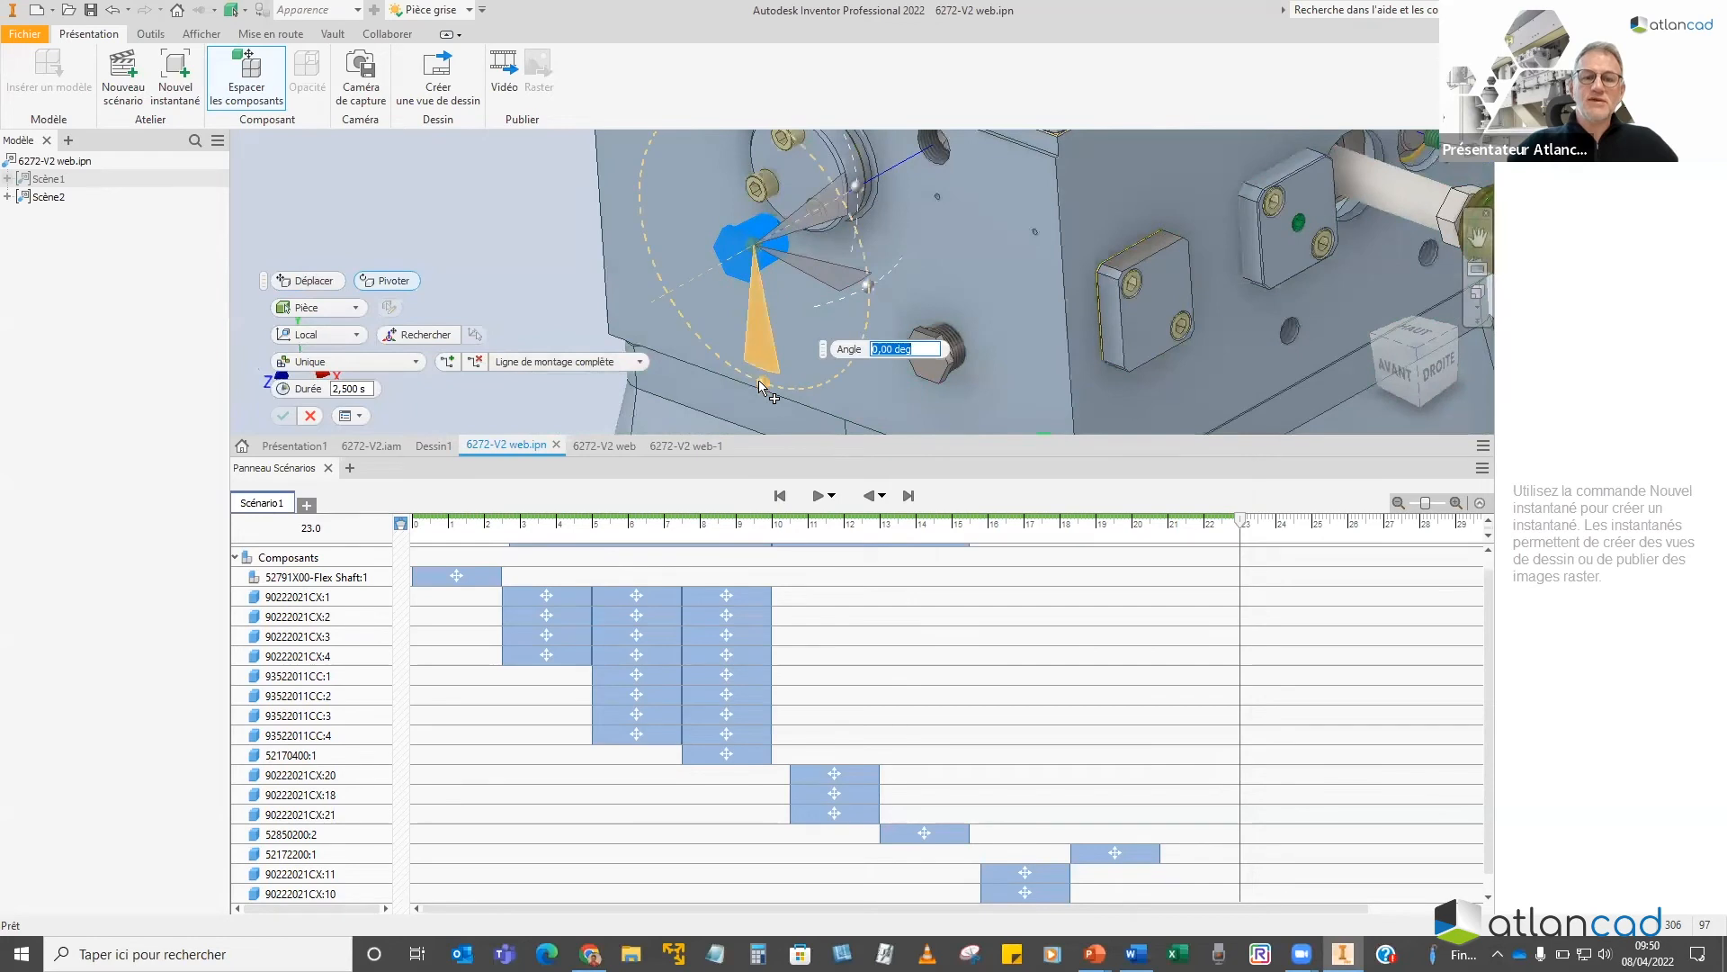
pyautogui.moveTo(769, 389); pyautogui.dragTo(842, 371)
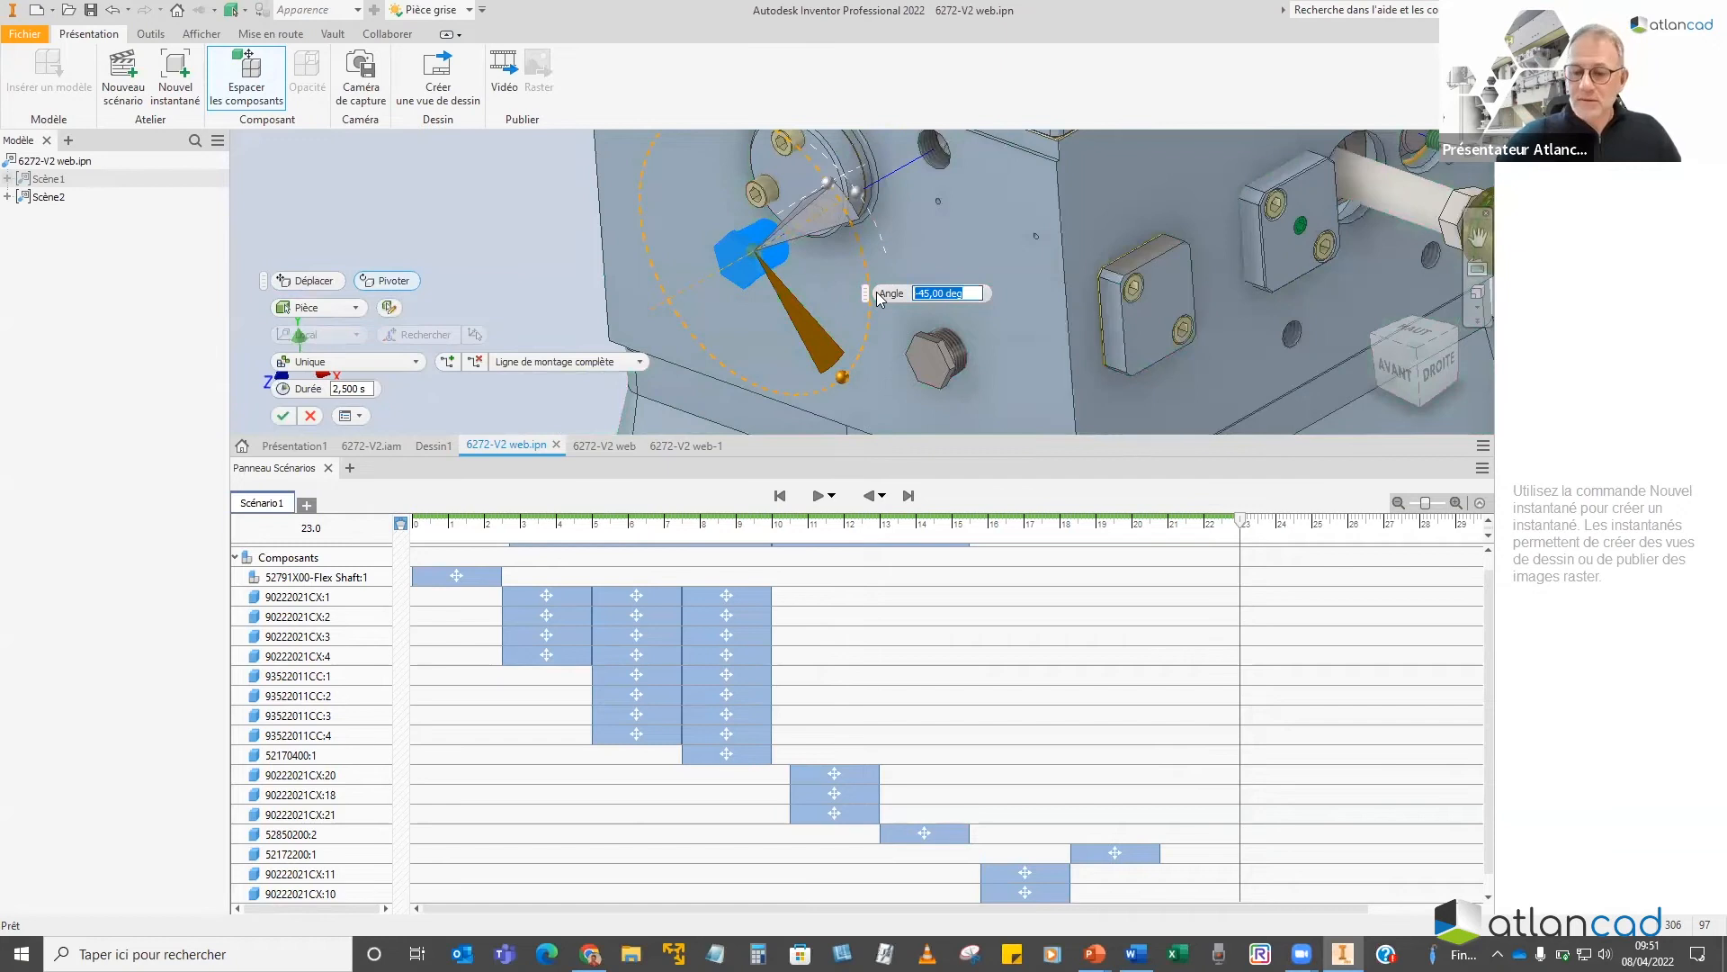
pyautogui.write('3600')
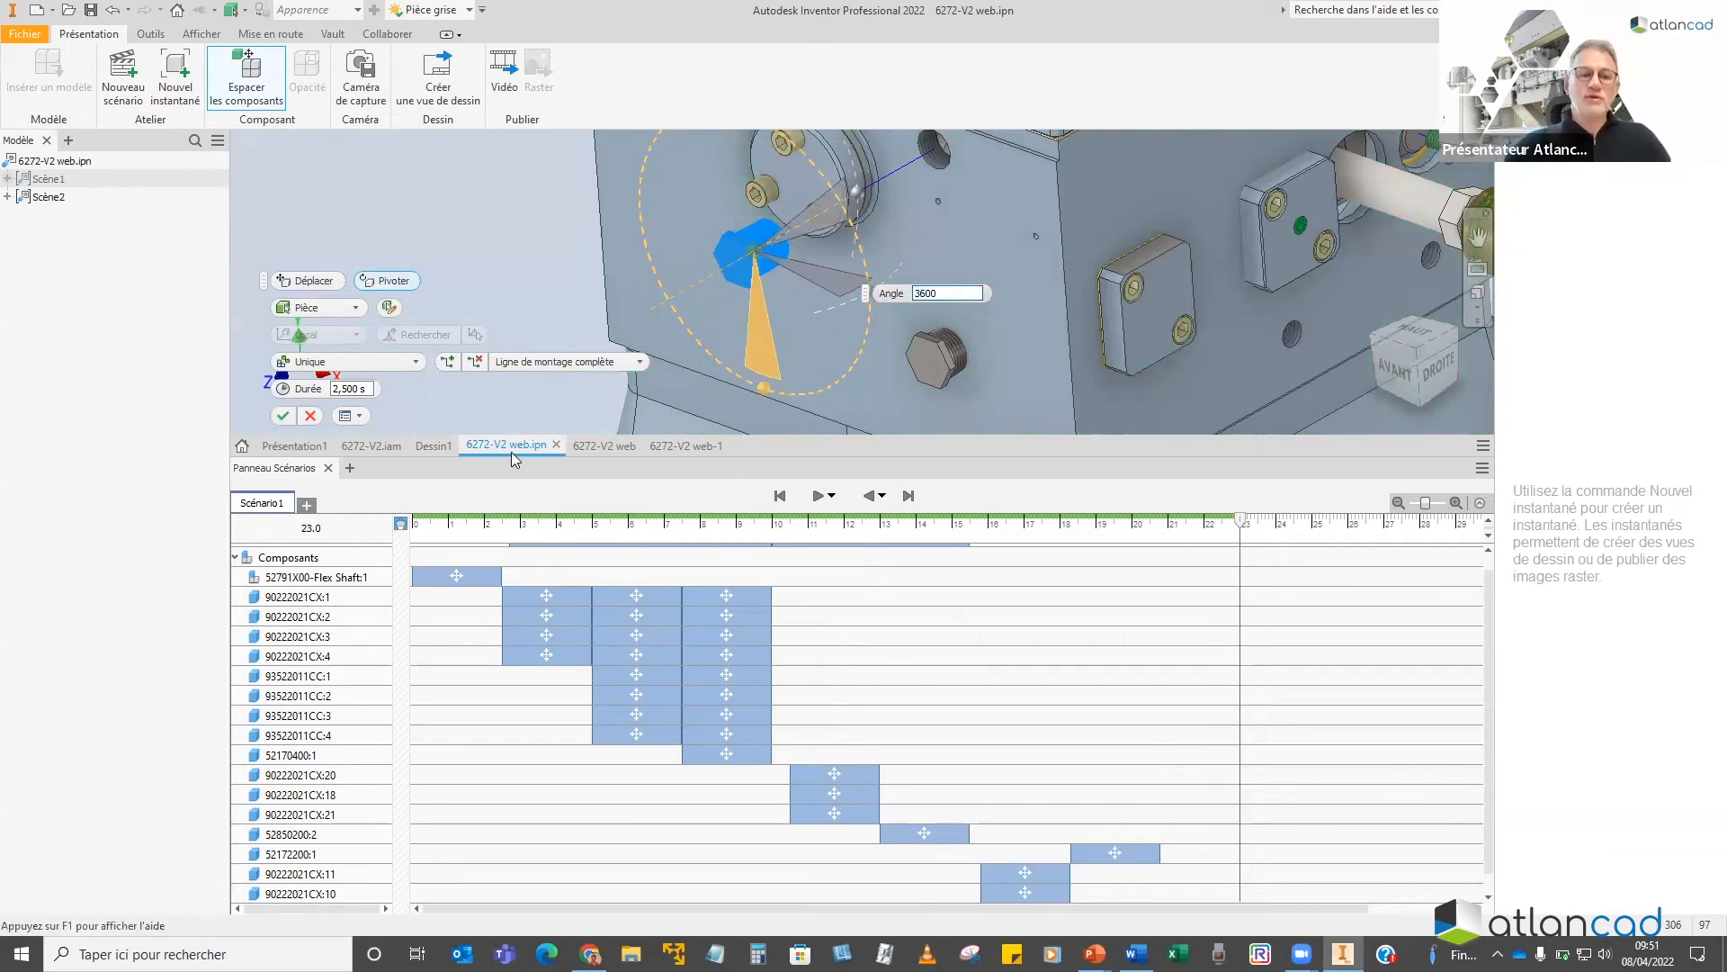
pyautogui.press('Return')
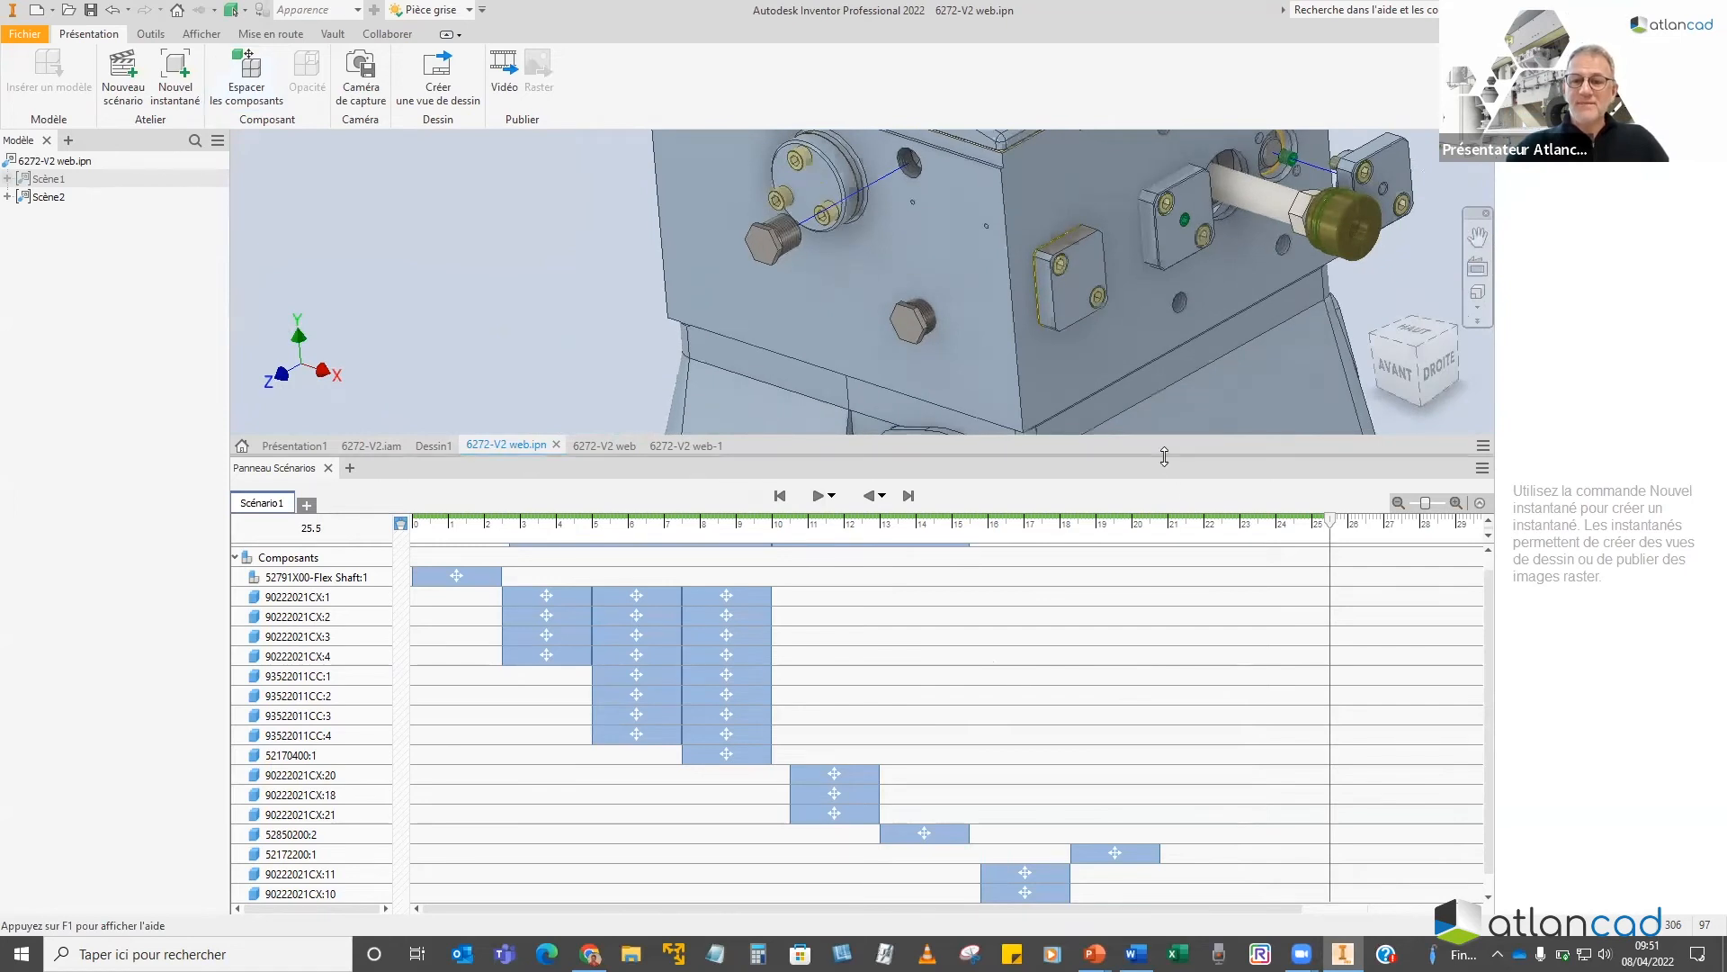
# Make the rotation of plug 970230502H:3 run simultaneously with its spacing, with both actions starting at about 21 s
pyautogui.moveTo(1164, 457); pyautogui.dragTo(1165, 366)
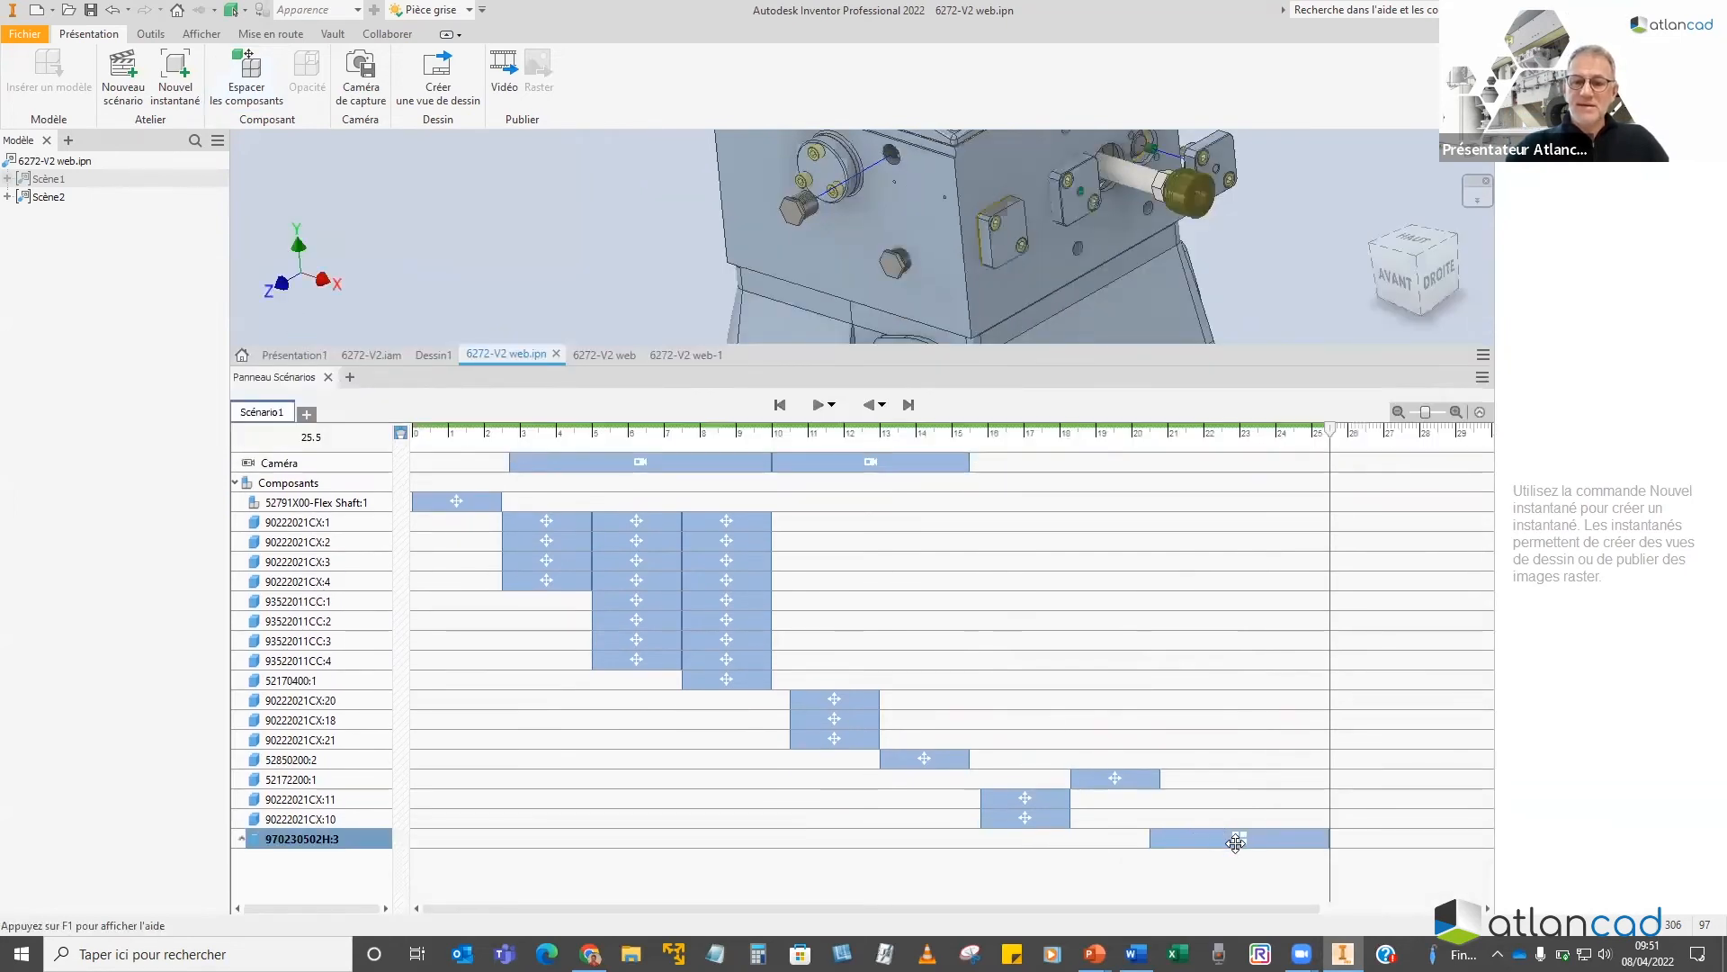
pyautogui.click(241, 841)
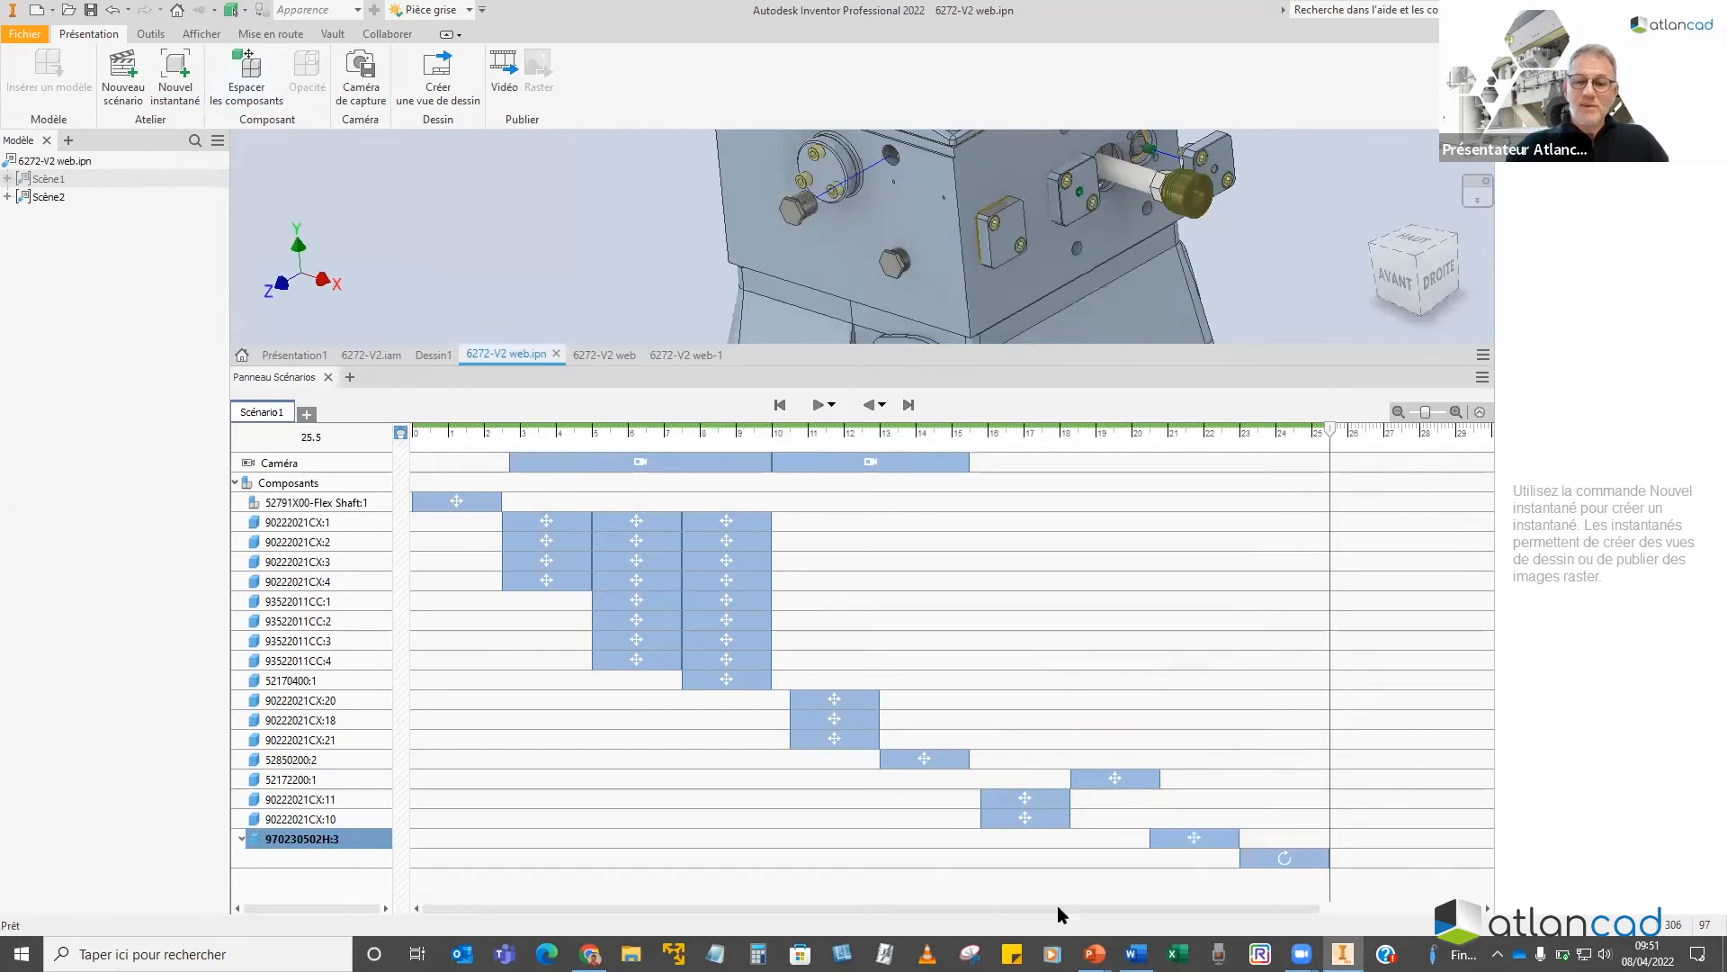
pyautogui.moveTo(1278, 859); pyautogui.dragTo(1188, 860)
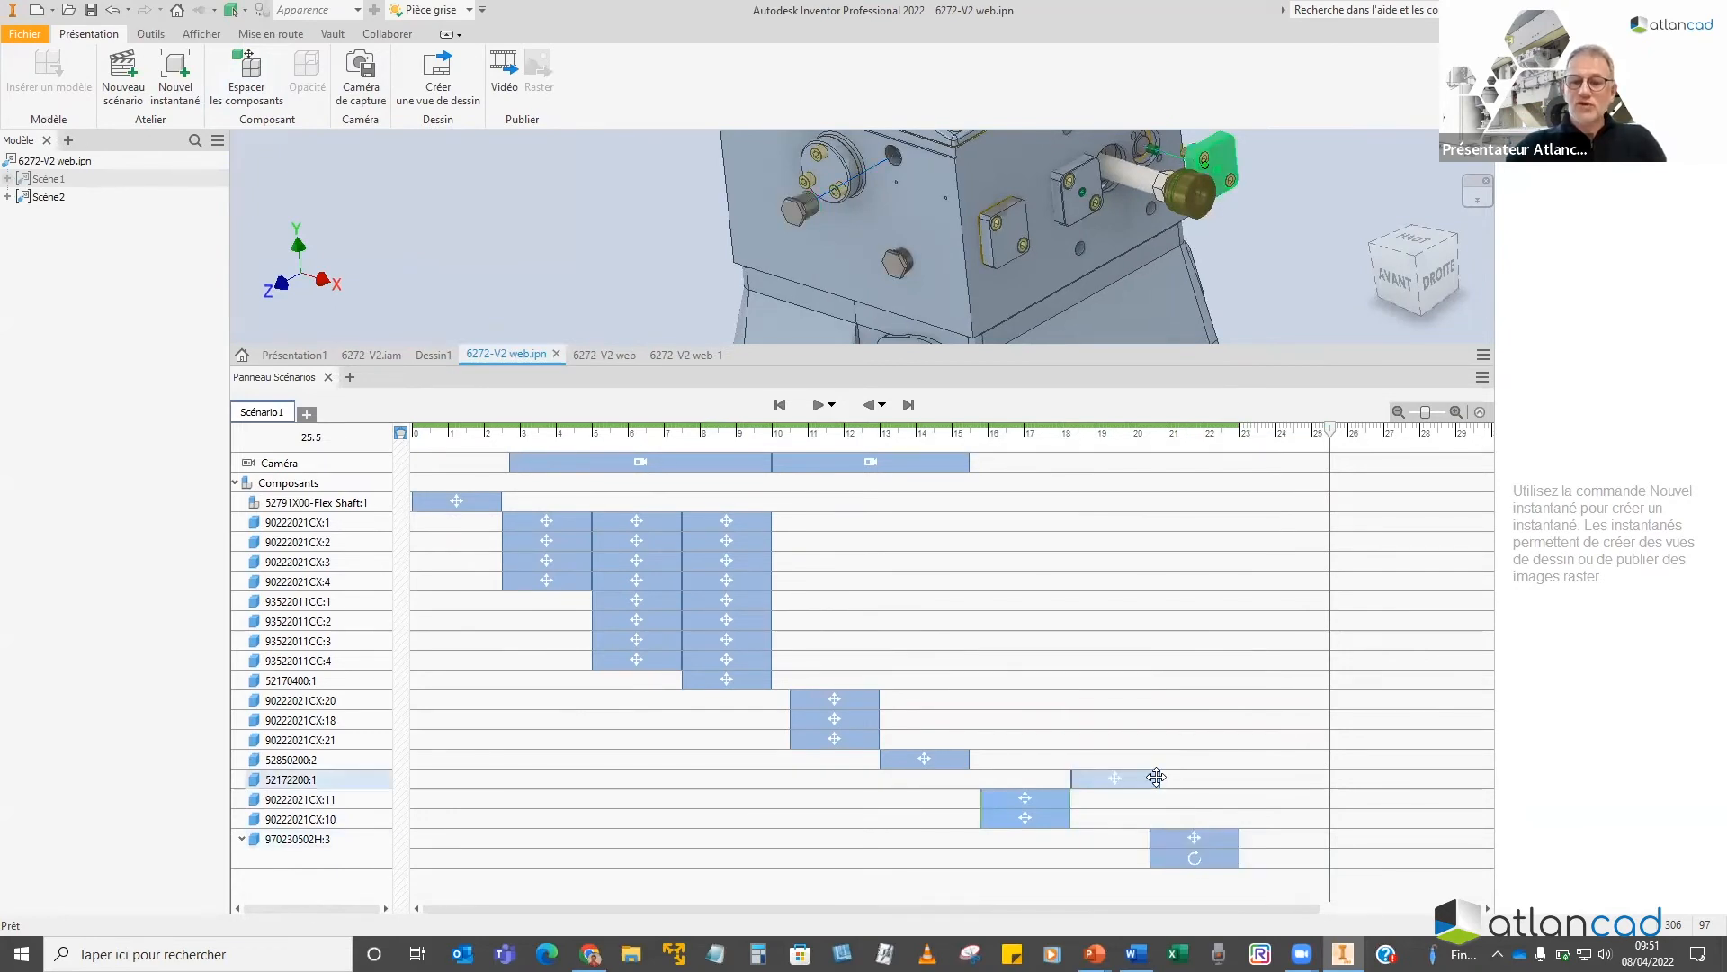
pyautogui.moveTo(1178, 839); pyautogui.dragTo(1213, 858)
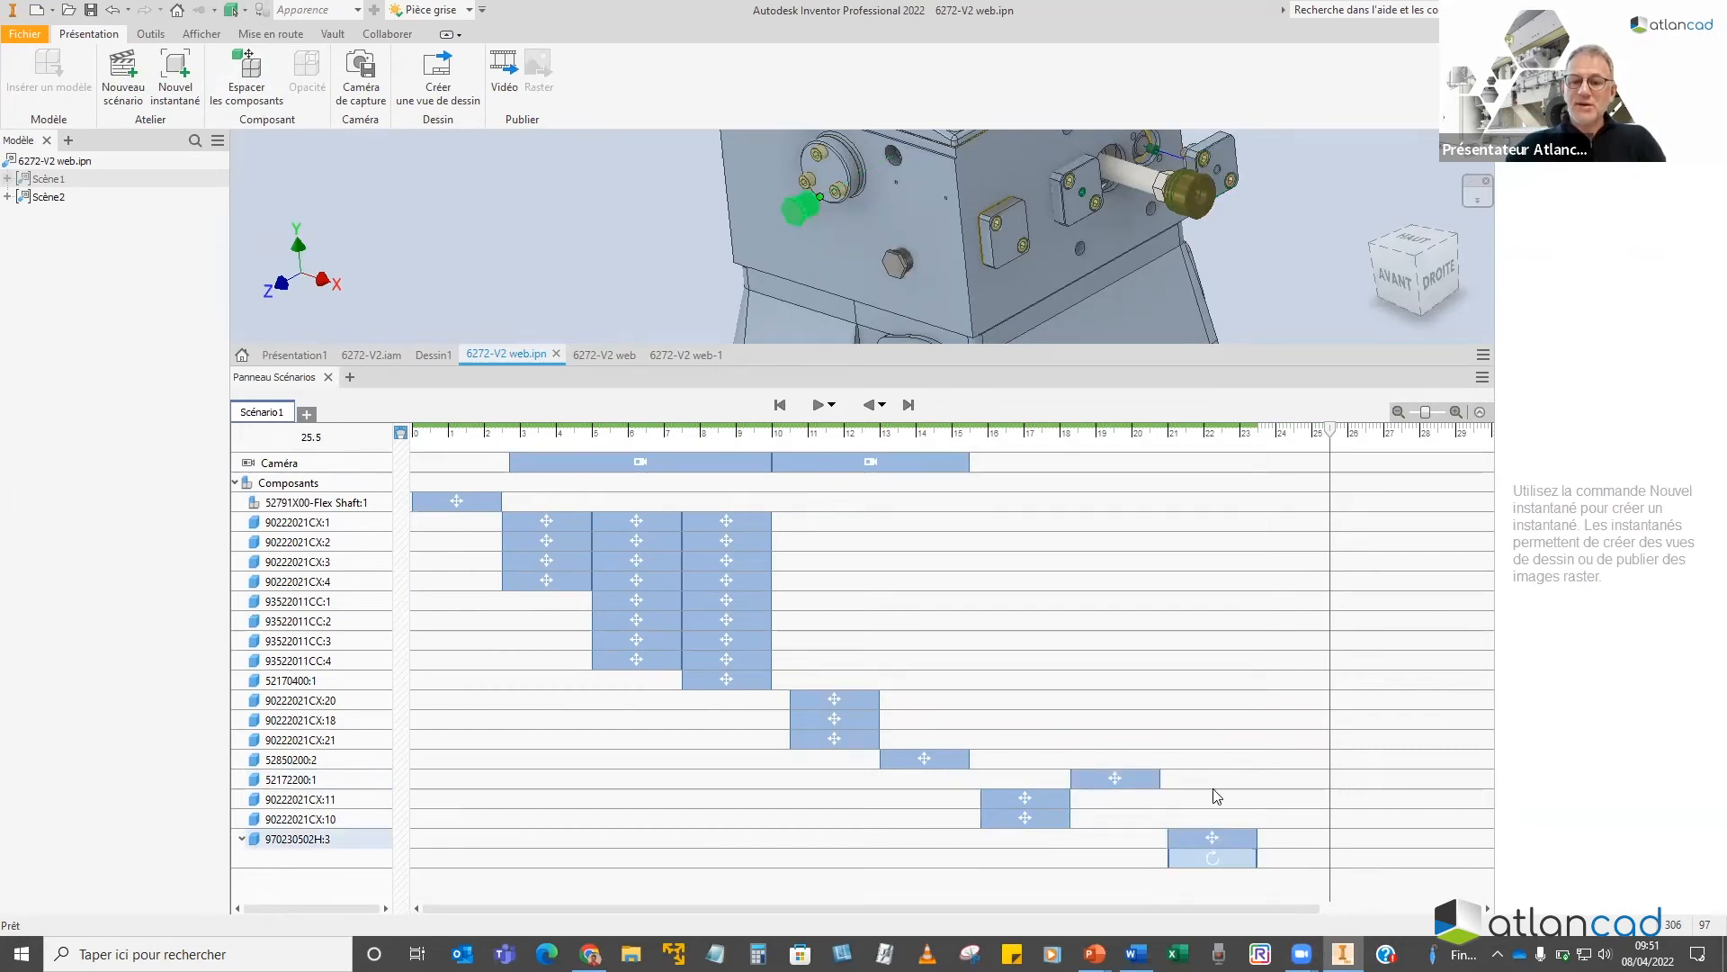
# Lengthen both the spacing and the rotation of plug 970230502H:3 so they end at about 25.4 s
pyautogui.click(1197, 845)
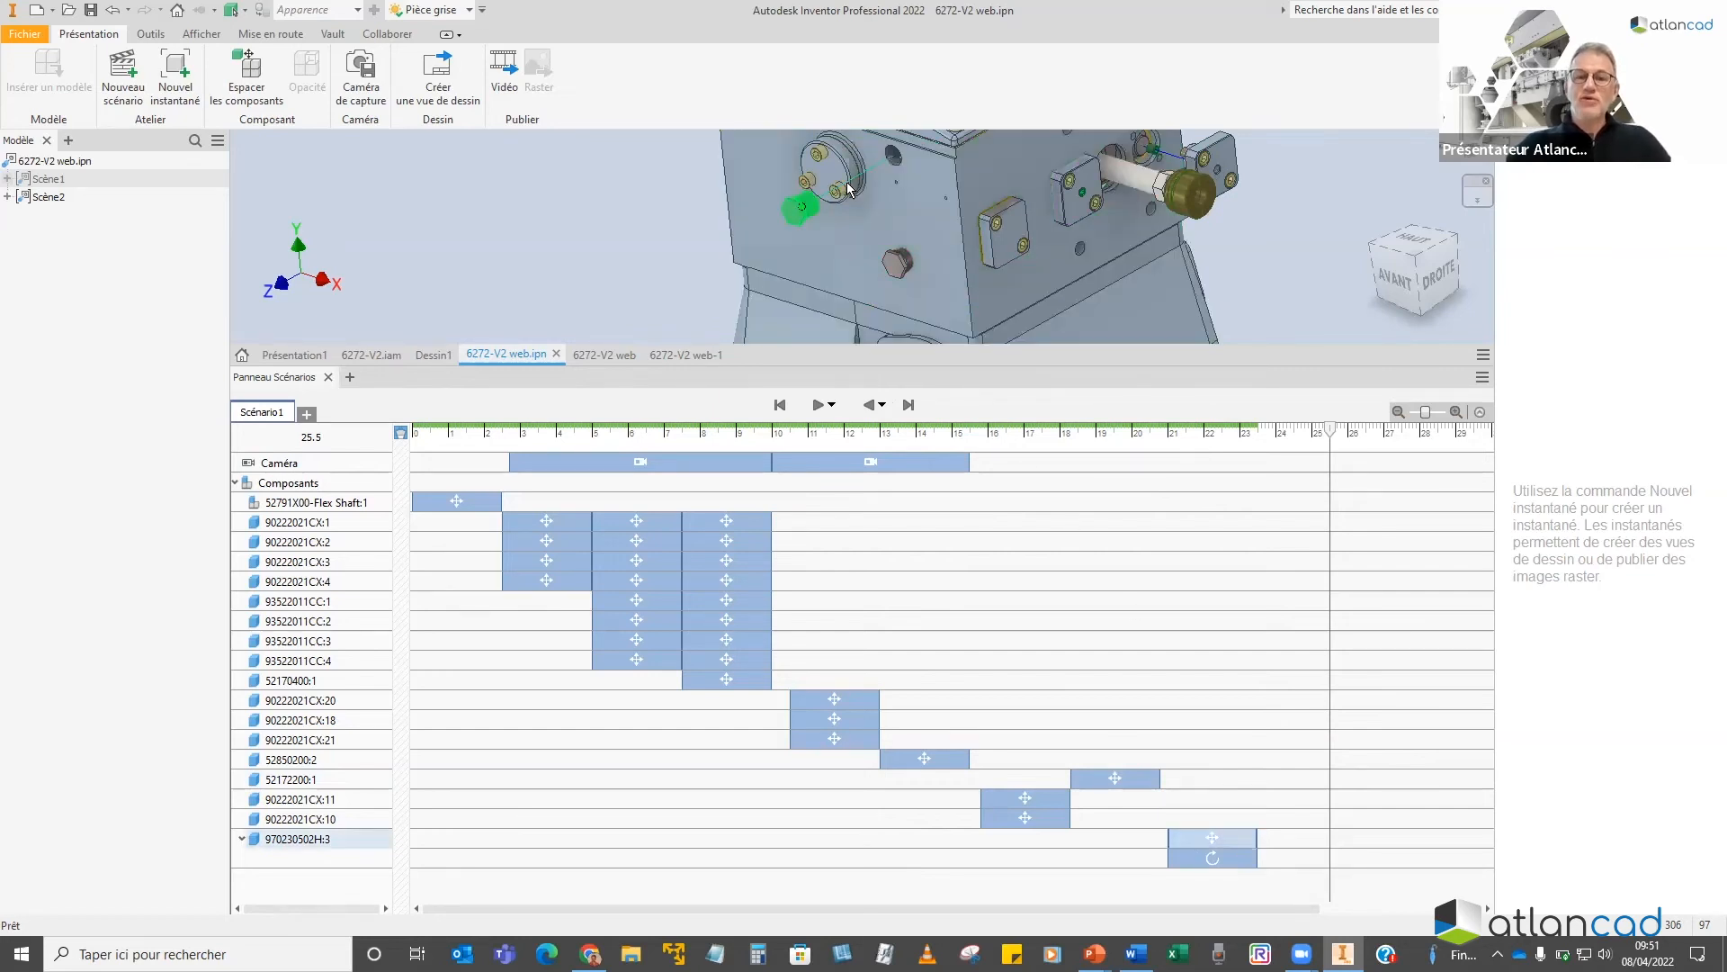
pyautogui.keyDown('shift'); pyautogui.moveTo(899, 207); pyautogui.dragTo(886, 213, button='middle'); pyautogui.keyUp('shift')
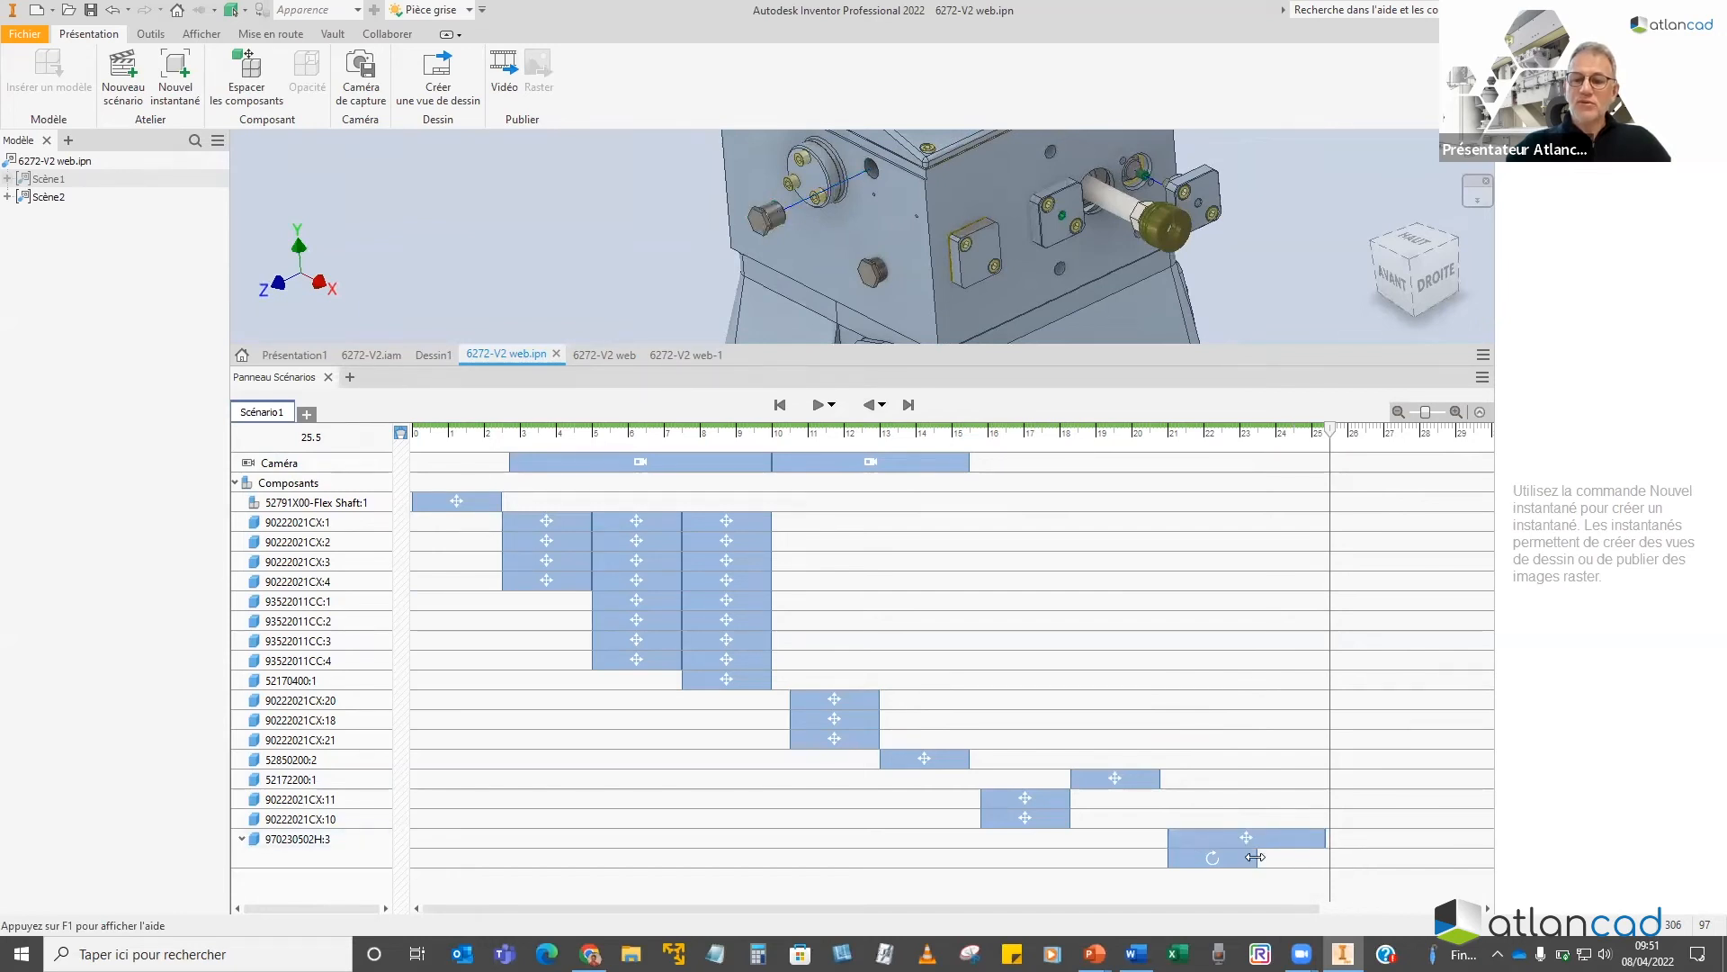
pyautogui.moveTo(1251, 857); pyautogui.dragTo(1291, 858)
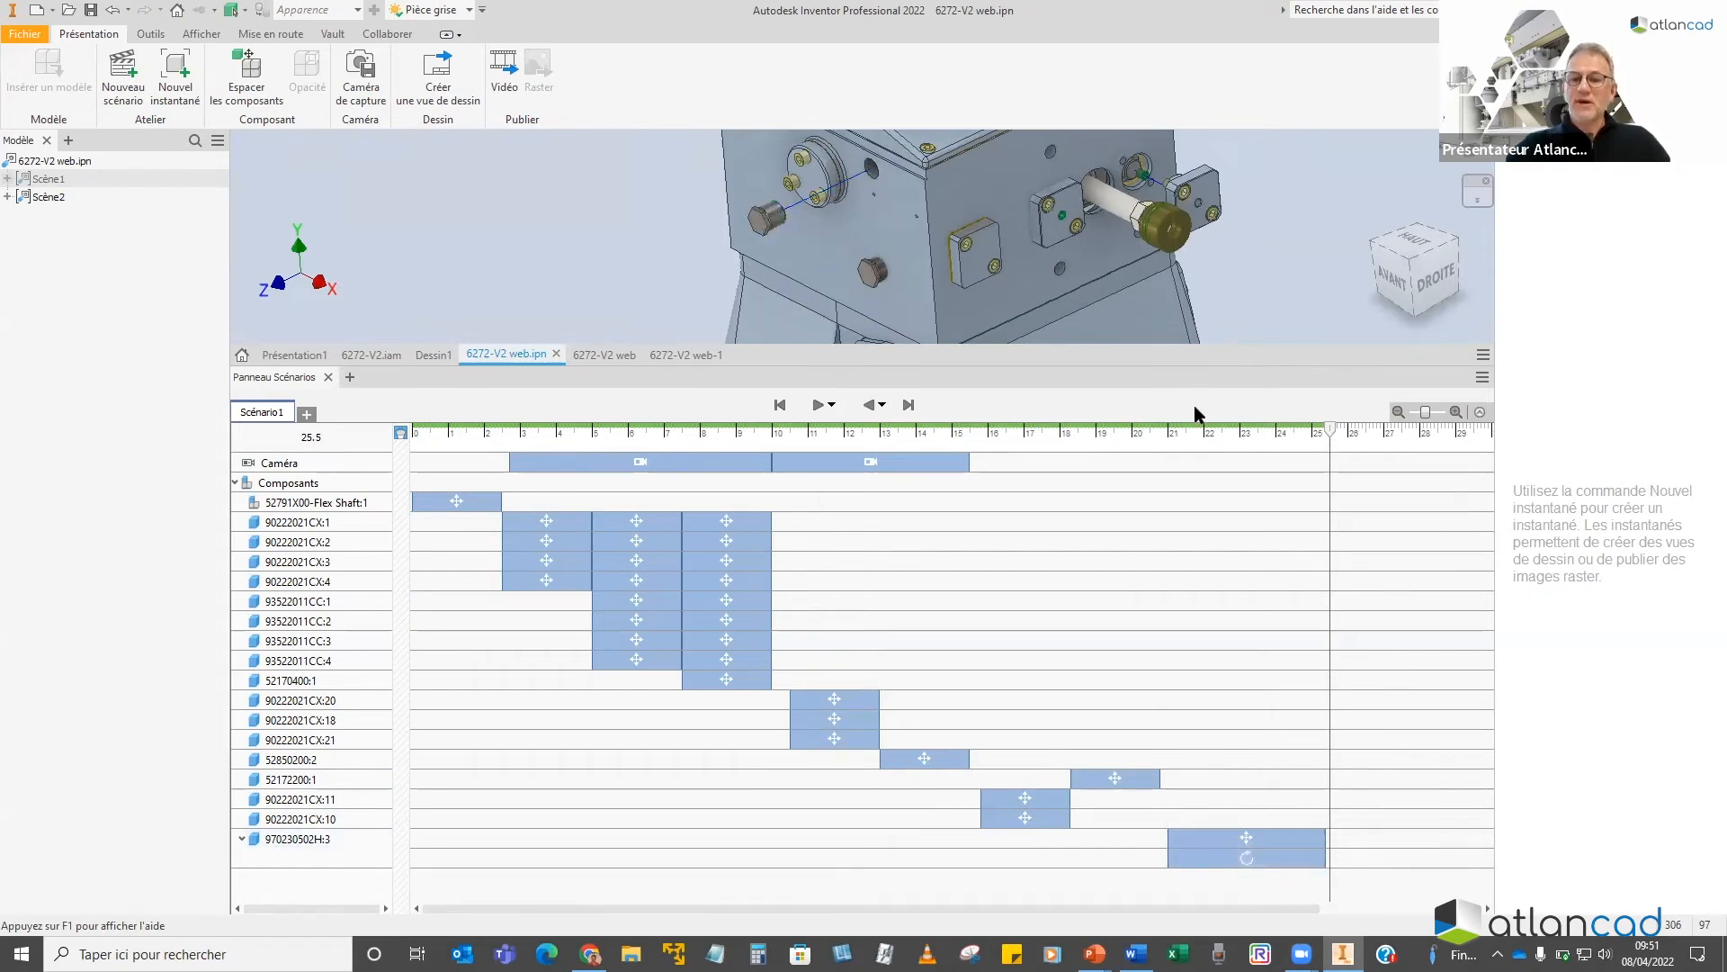
# Capture a camera position at 20.9 s with a close-up of the round three-screw cover and the plug beside it
pyautogui.moveTo(1332, 436); pyautogui.dragTo(1168, 443)
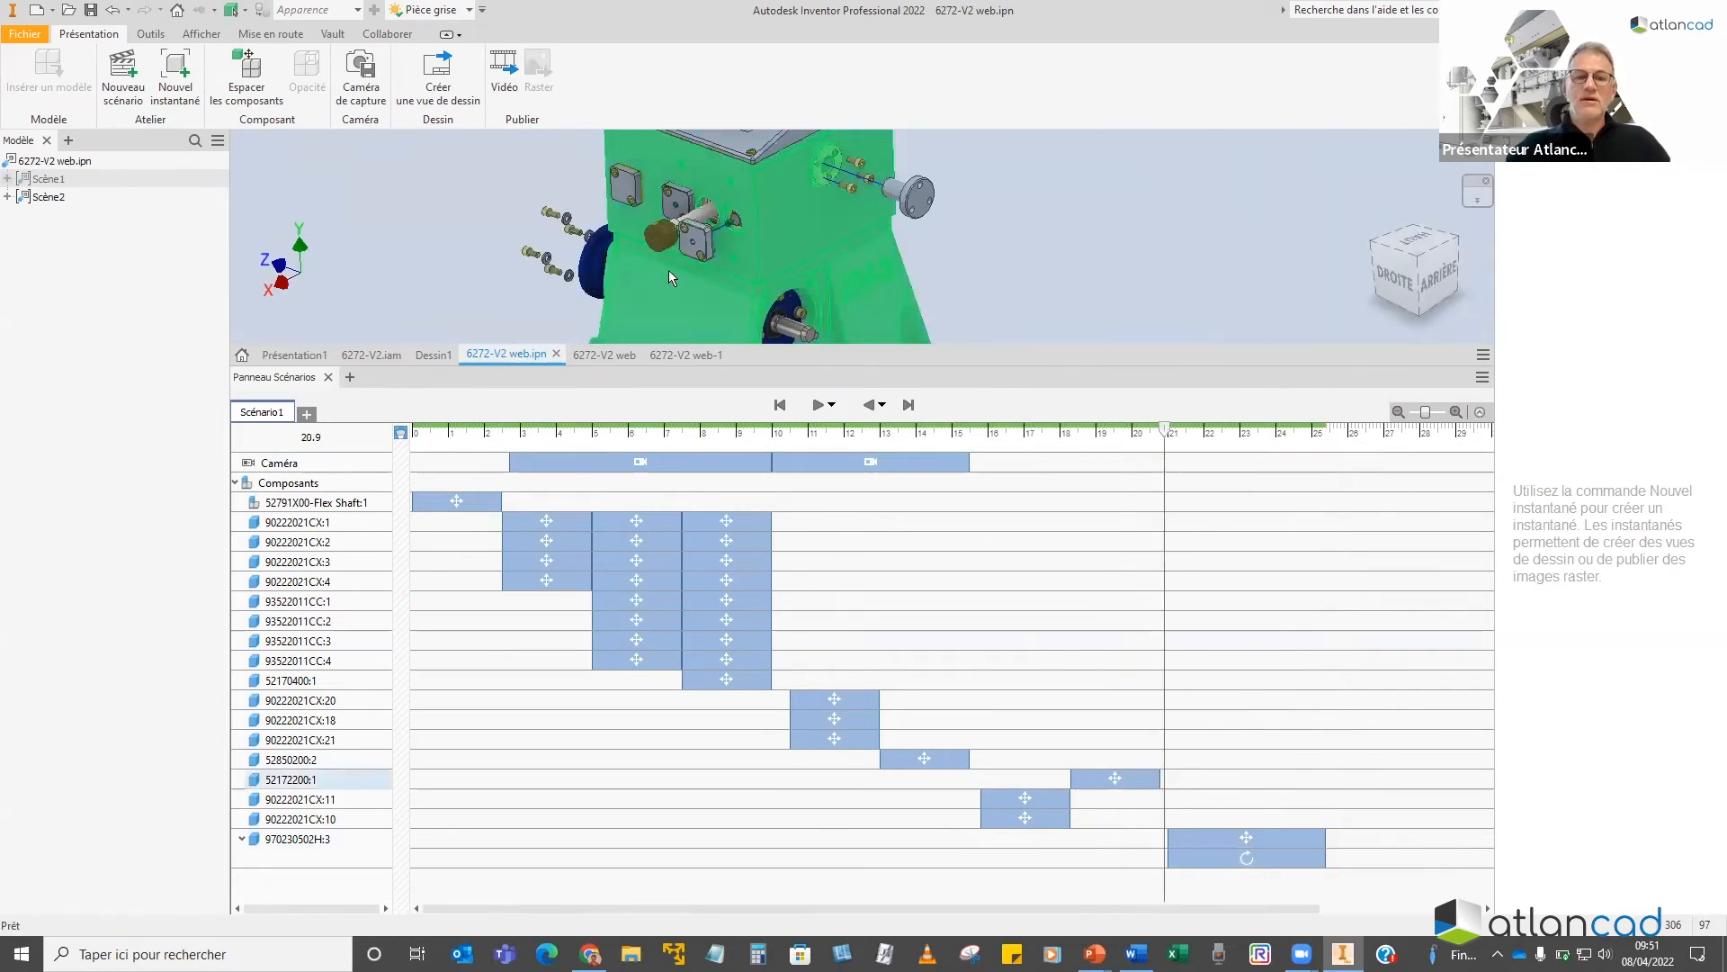
pyautogui.moveTo(727, 361); pyautogui.dragTo(710, 632)
pyautogui.moveTo(650, 364); pyautogui.dragTo(503, 270, button='middle')
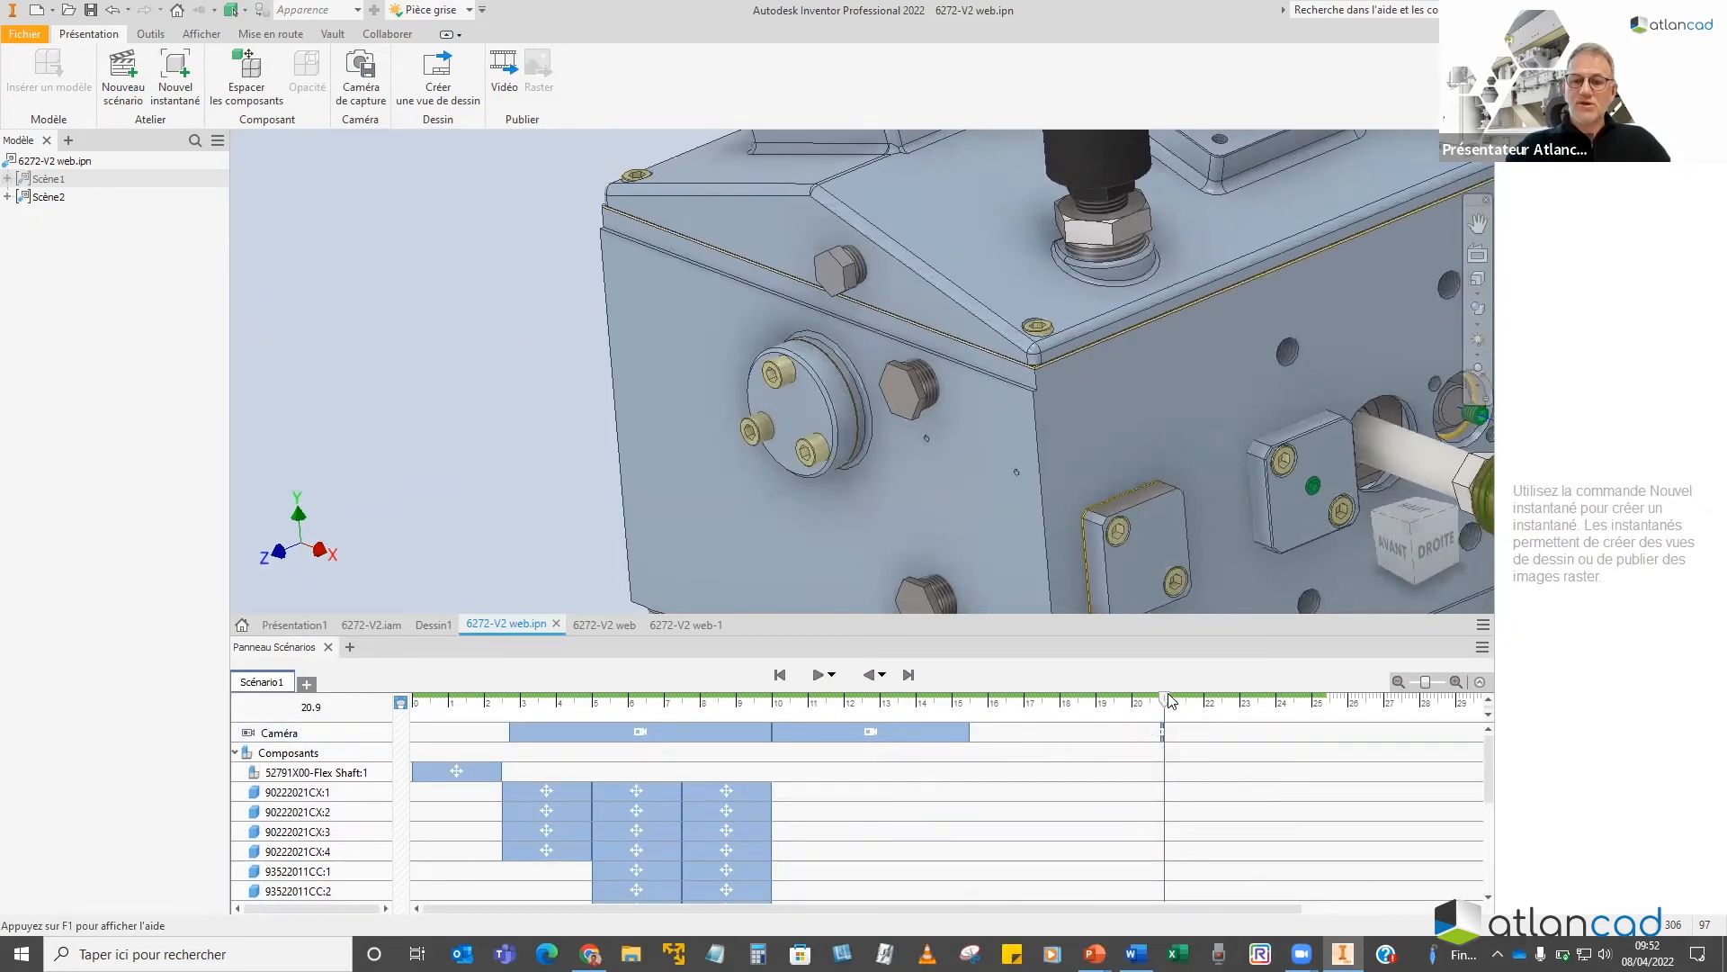
# Start the new camera action at about 17 s and shorten it to about 0.4 s
pyautogui.moveTo(1163, 734); pyautogui.dragTo(1021, 729)
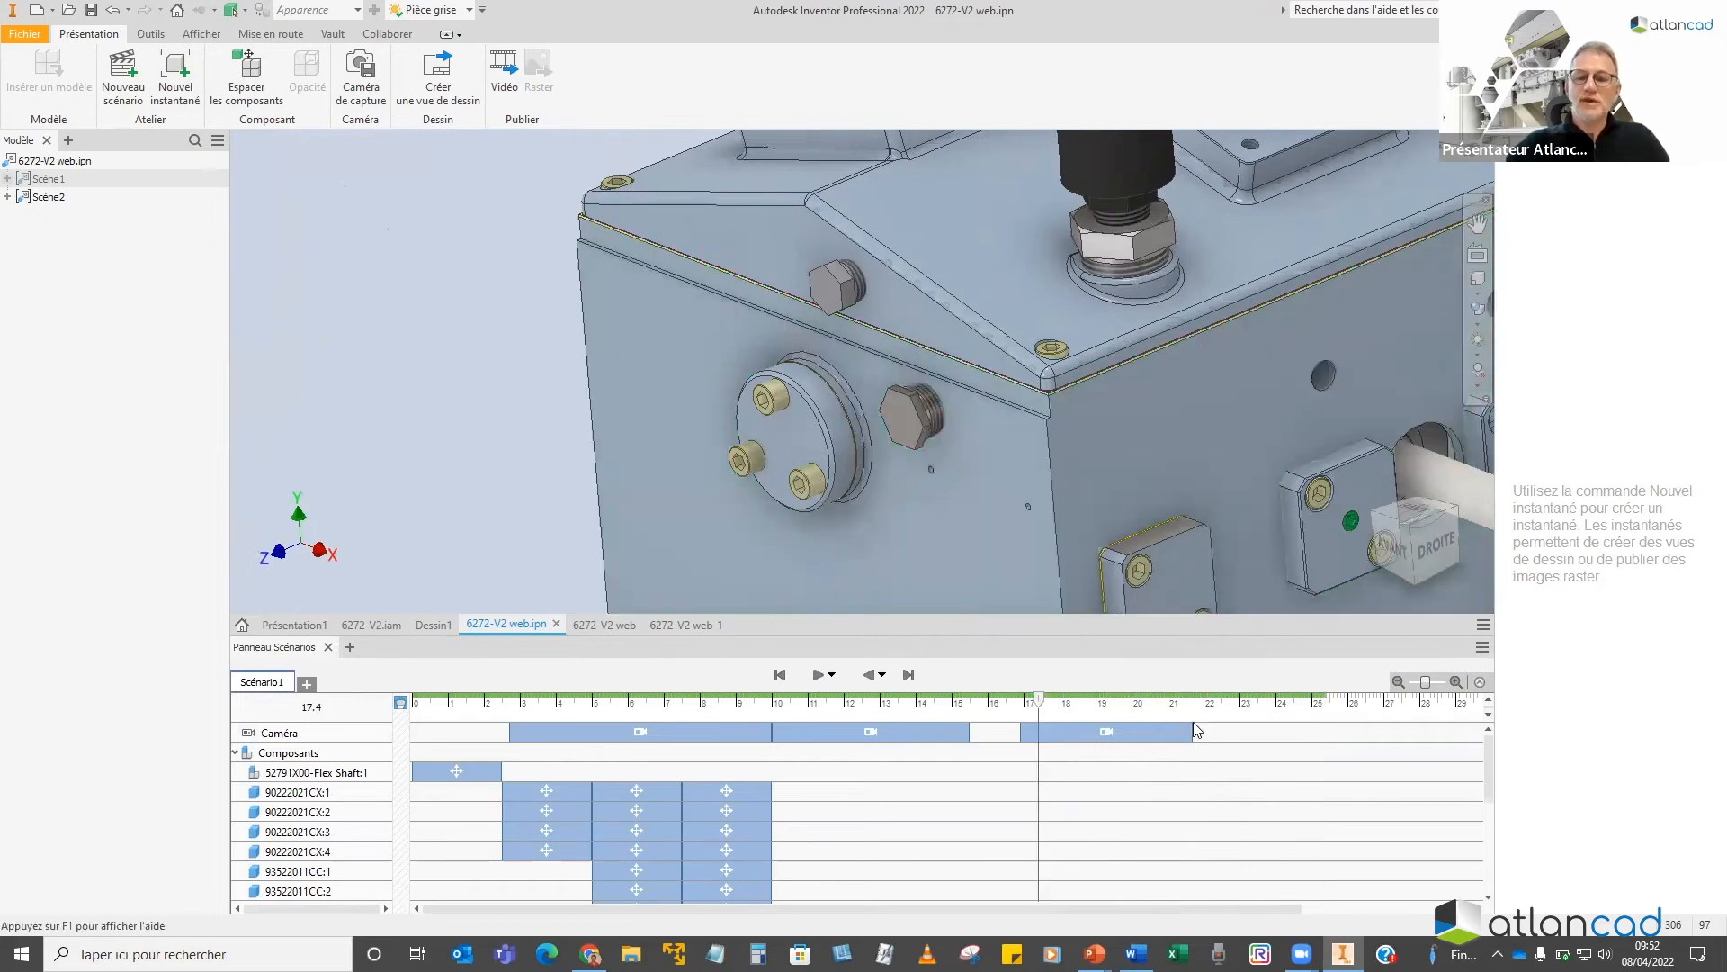
pyautogui.moveTo(1193, 732); pyautogui.dragTo(1156, 732)
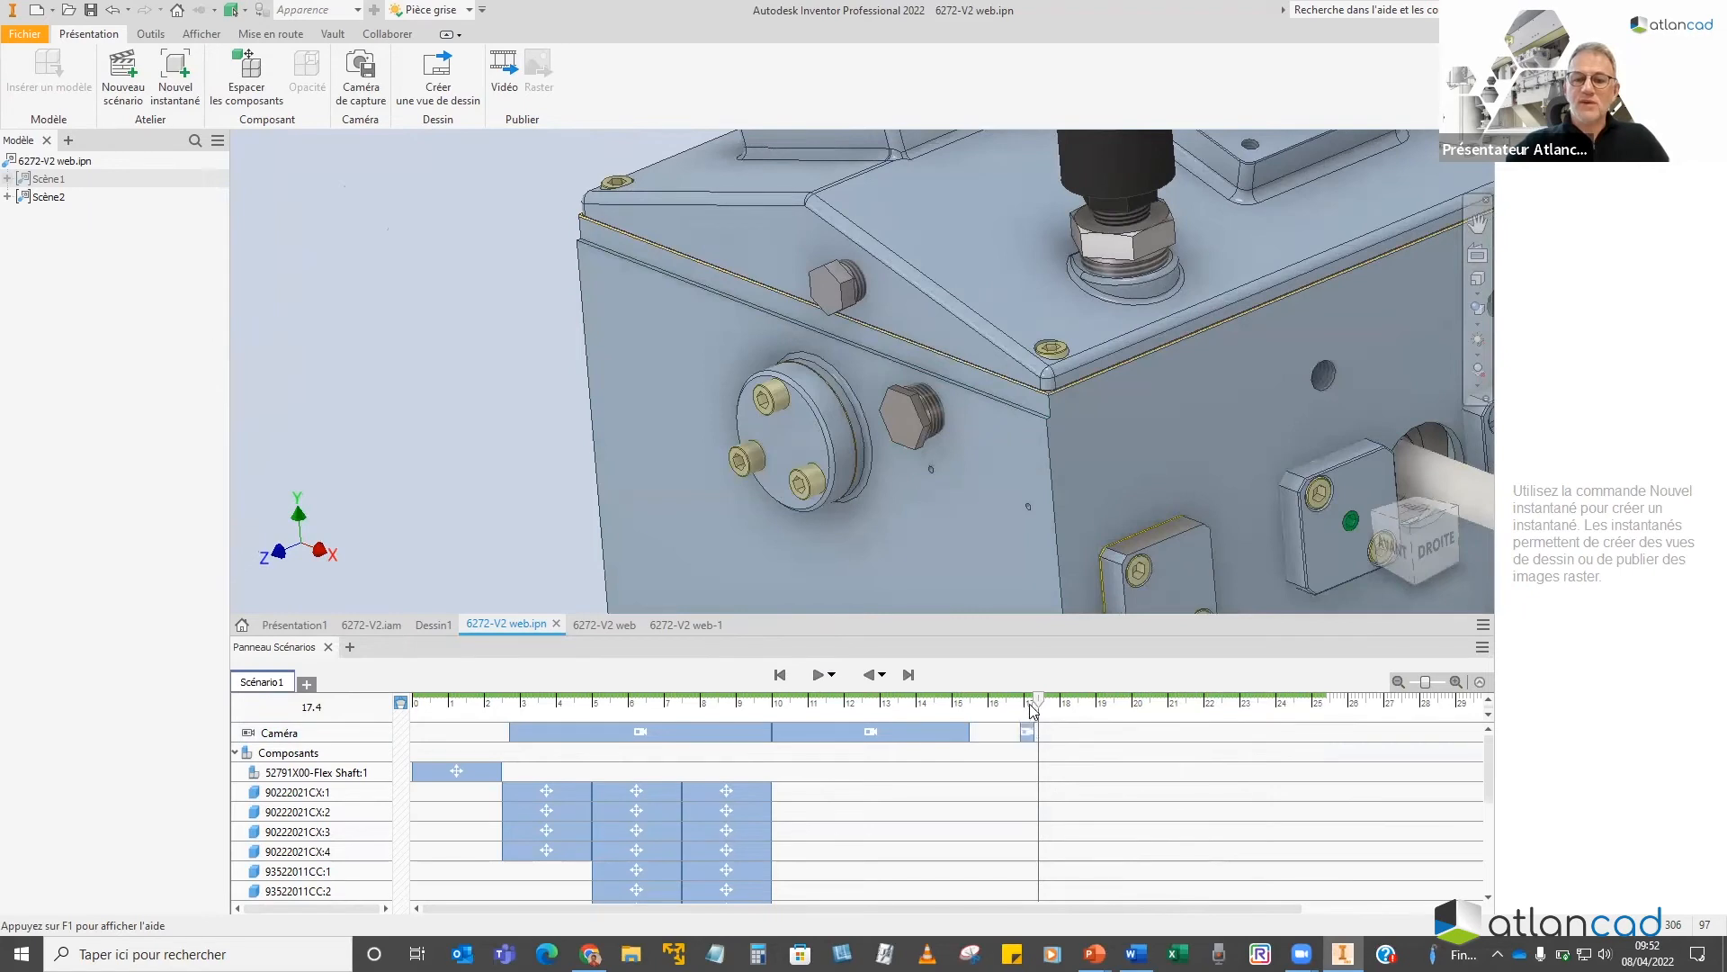
# Play the scenario from about 16.2 s to check the camera move towards the plug, and rewind near the start
pyautogui.moveTo(1040, 705); pyautogui.dragTo(996, 707)
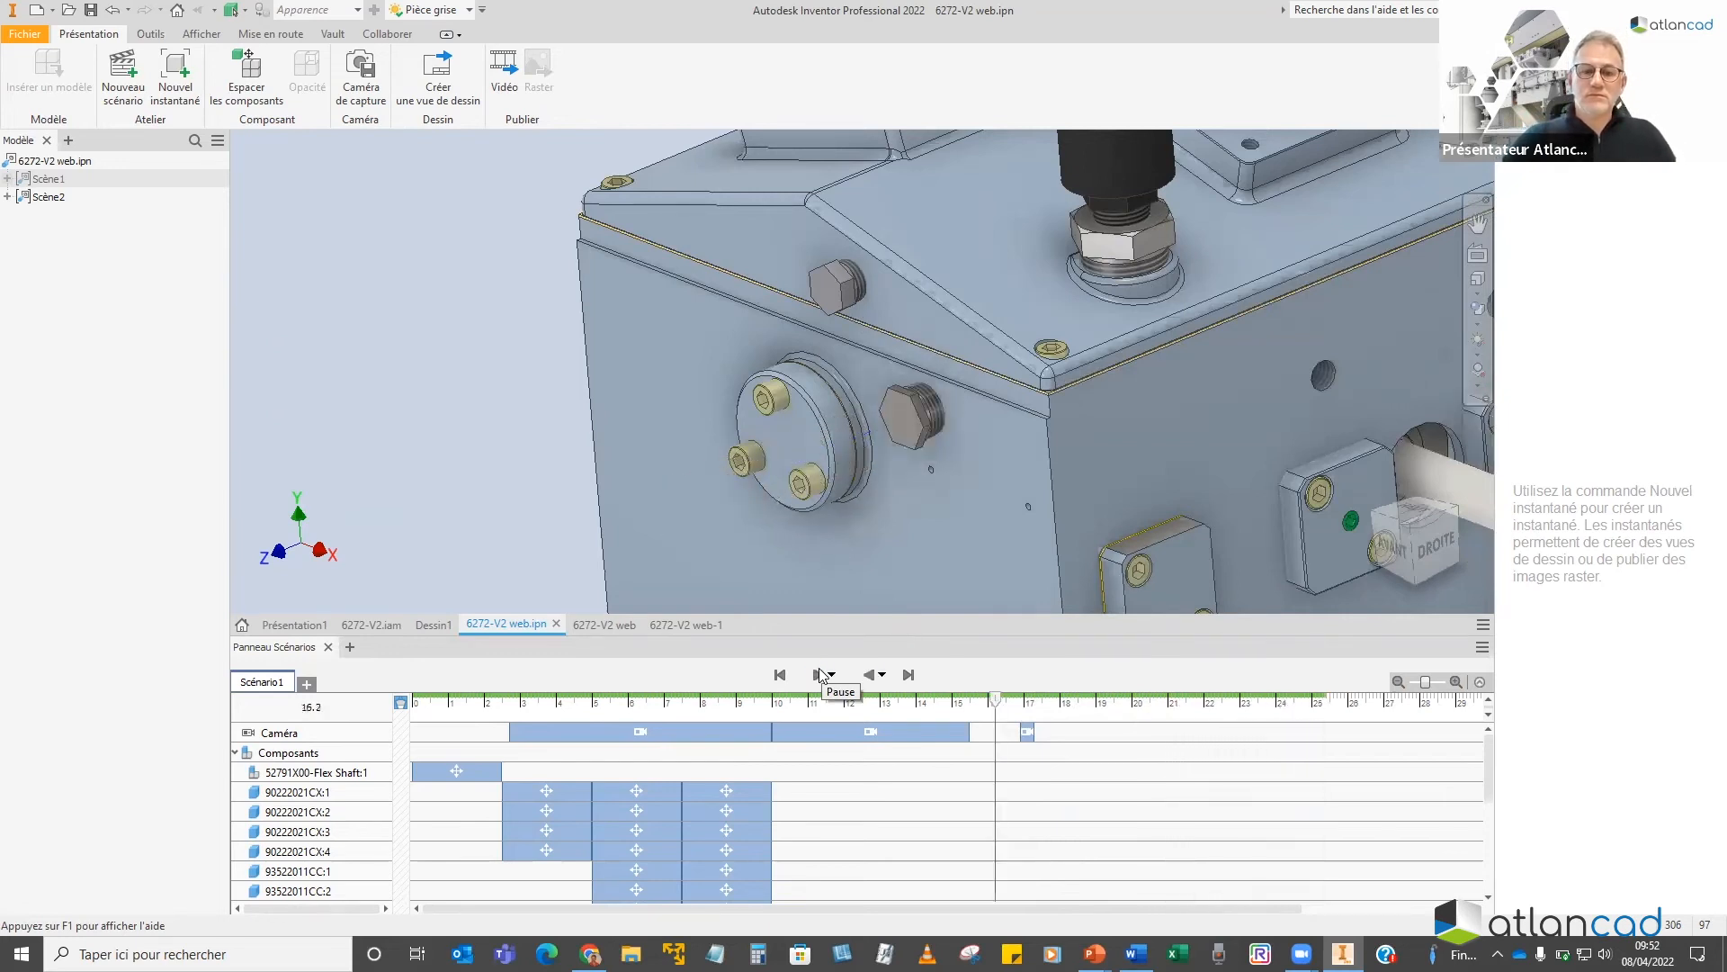
pyautogui.moveTo(999, 702); pyautogui.dragTo(423, 707)
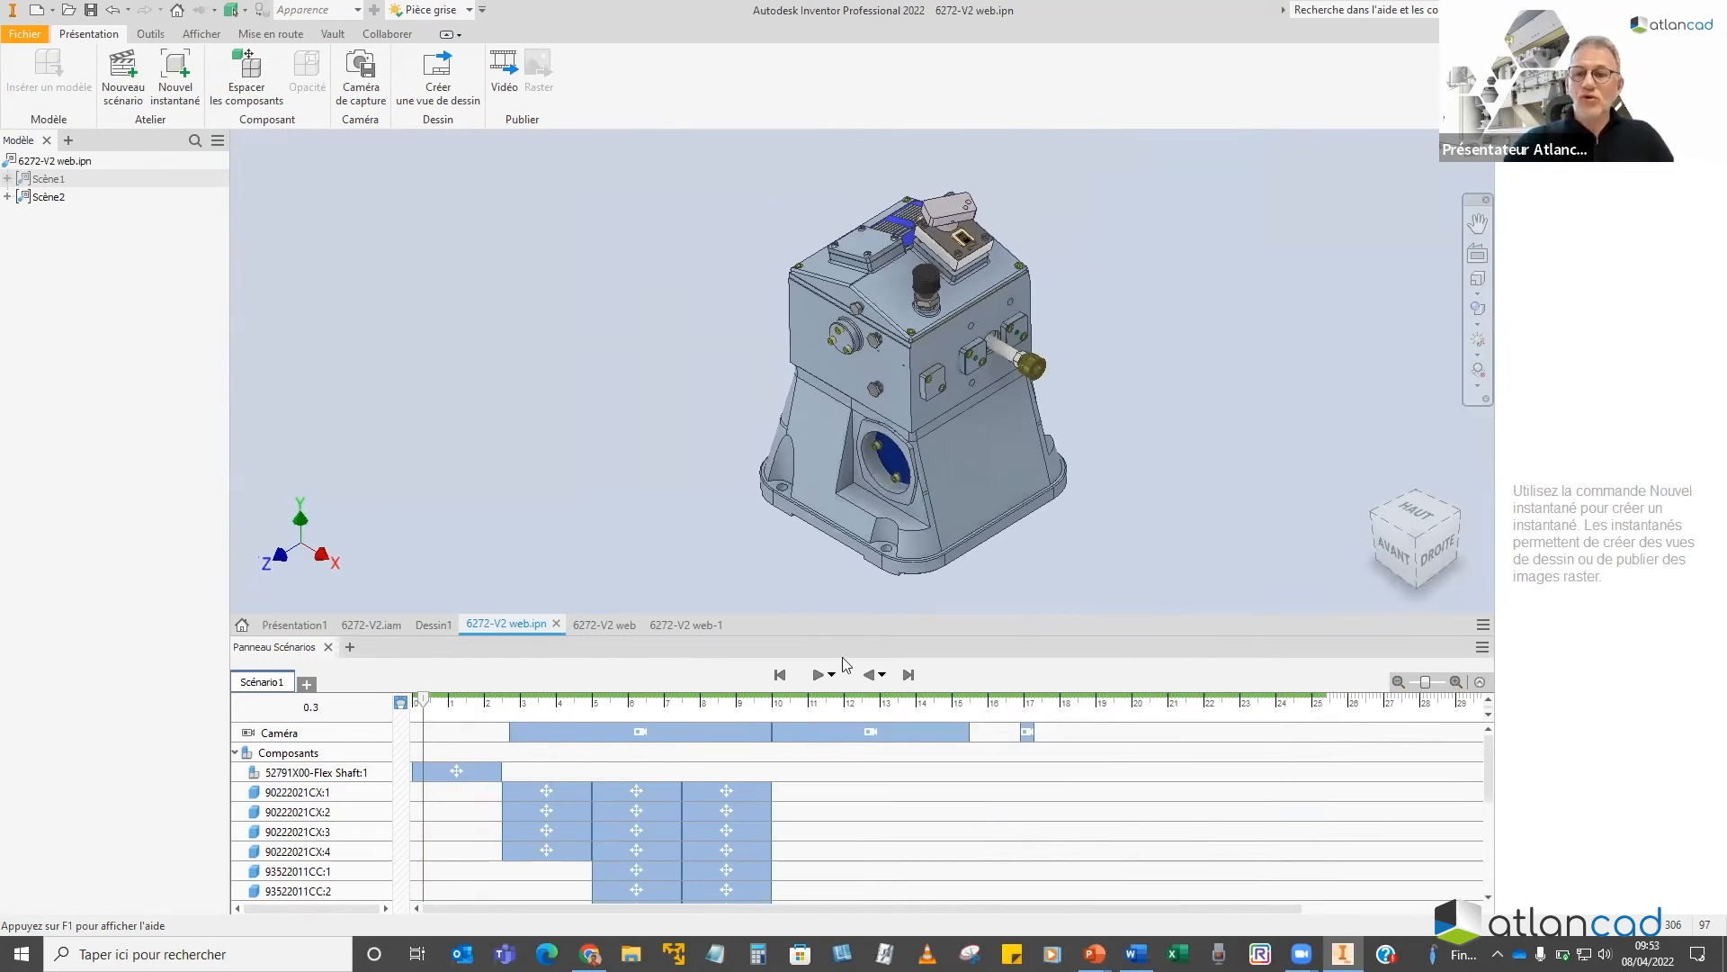
# Return the timeline to 0 s and set up a video publication of the active scenario at 1280 x 720 (16:9)
pyautogui.moveTo(412, 704); pyautogui.dragTo(401, 703)
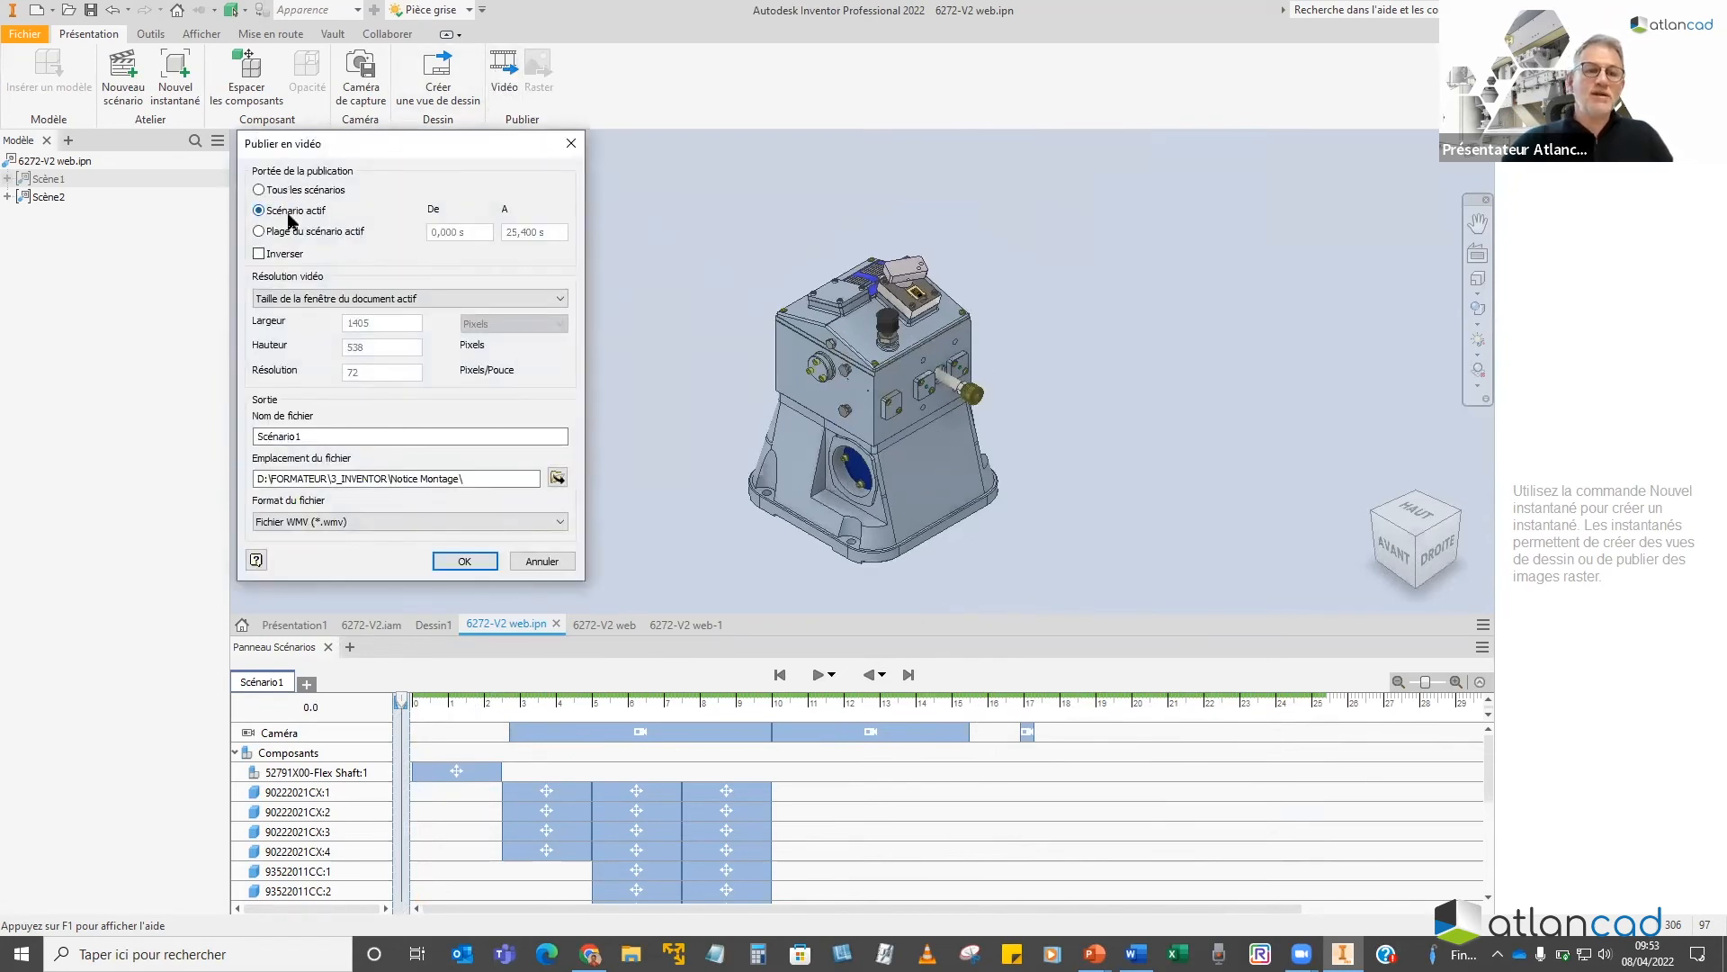
pyautogui.click(339, 300)
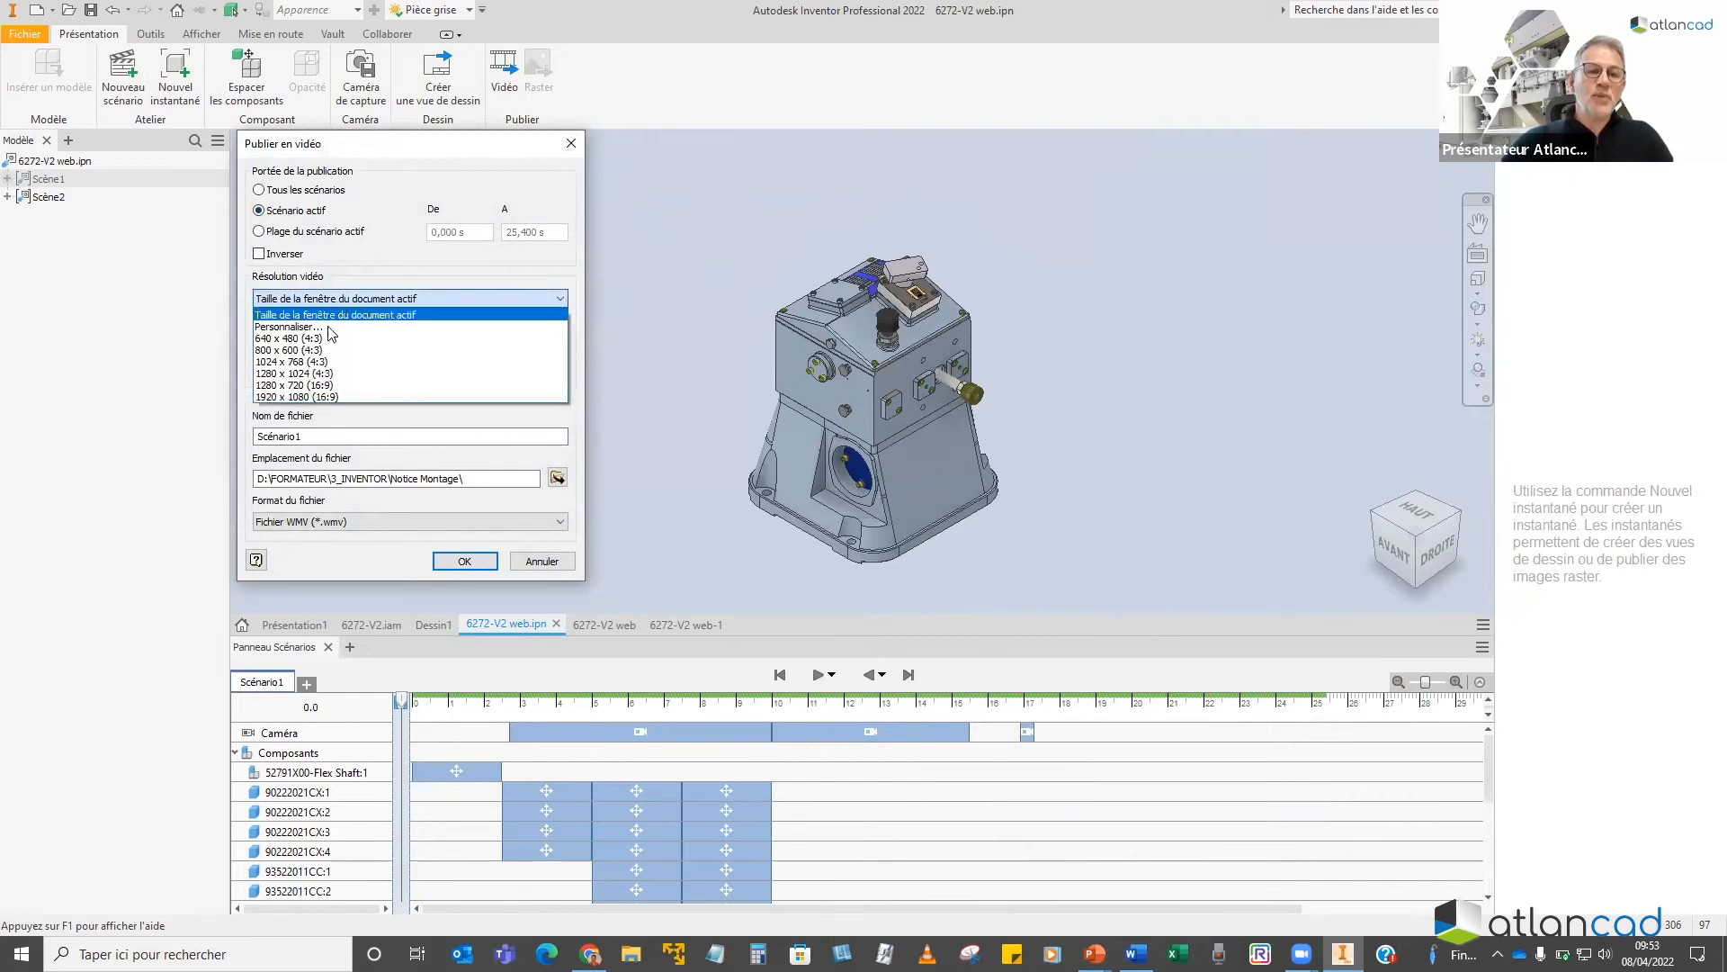
pyautogui.click(315, 385)
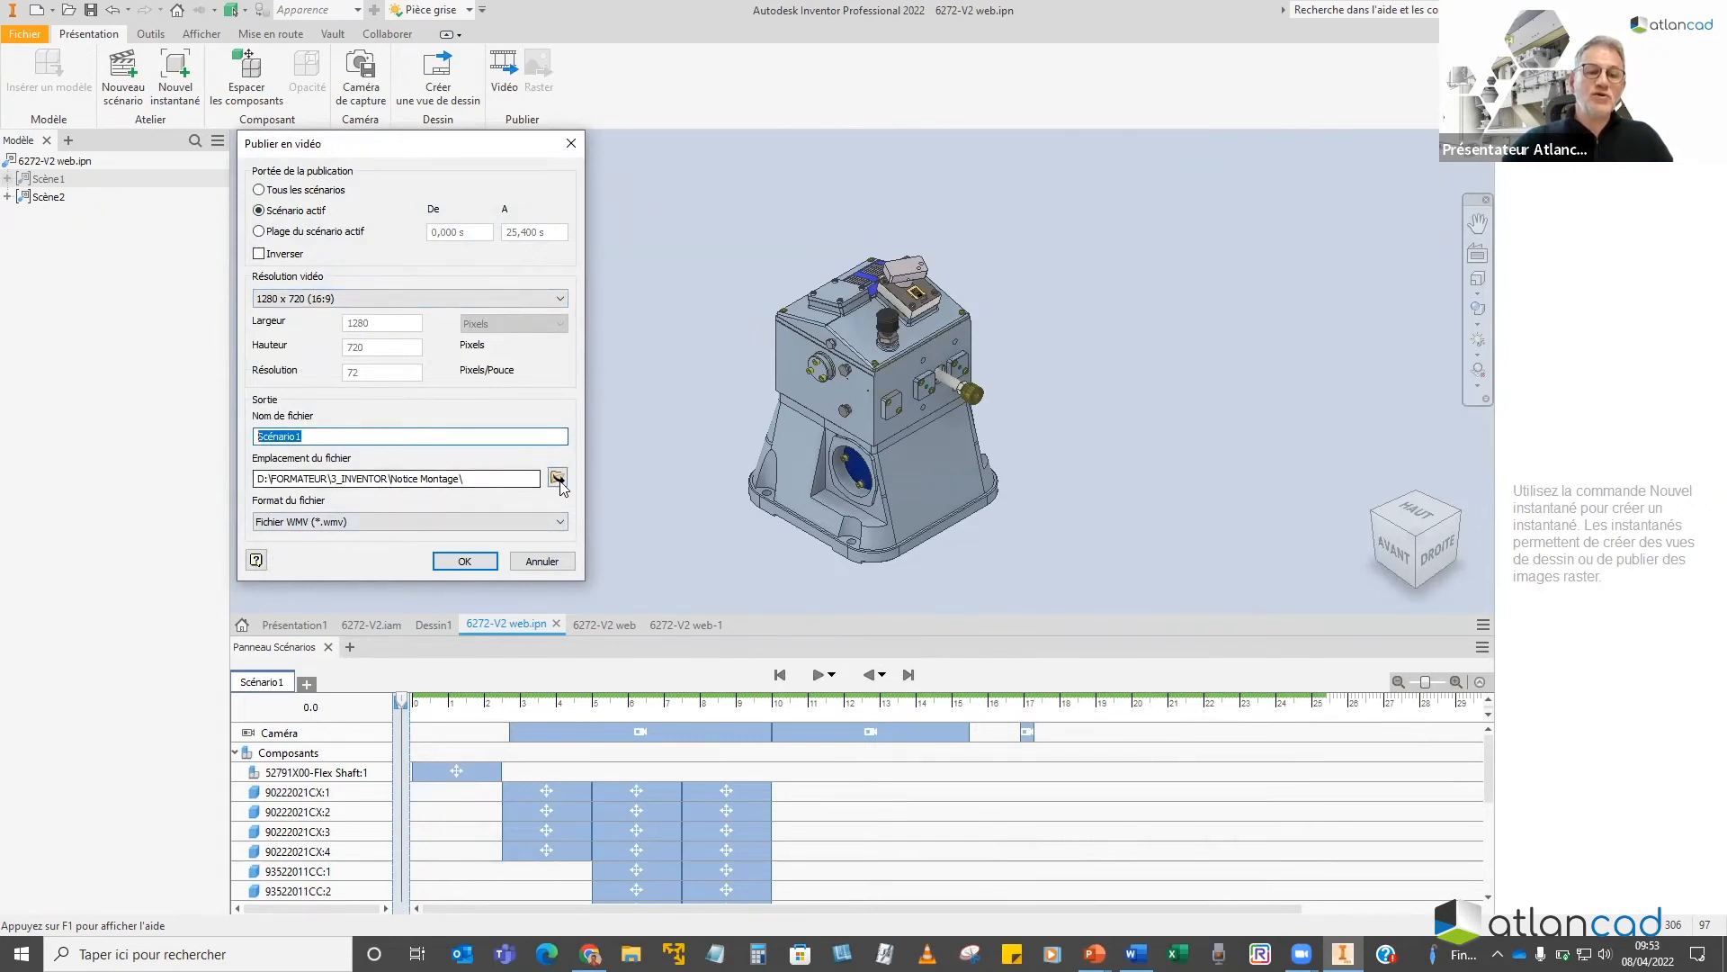
# Set the video's output location to the Poubelle folder on drive D:
pyautogui.click(557, 477)
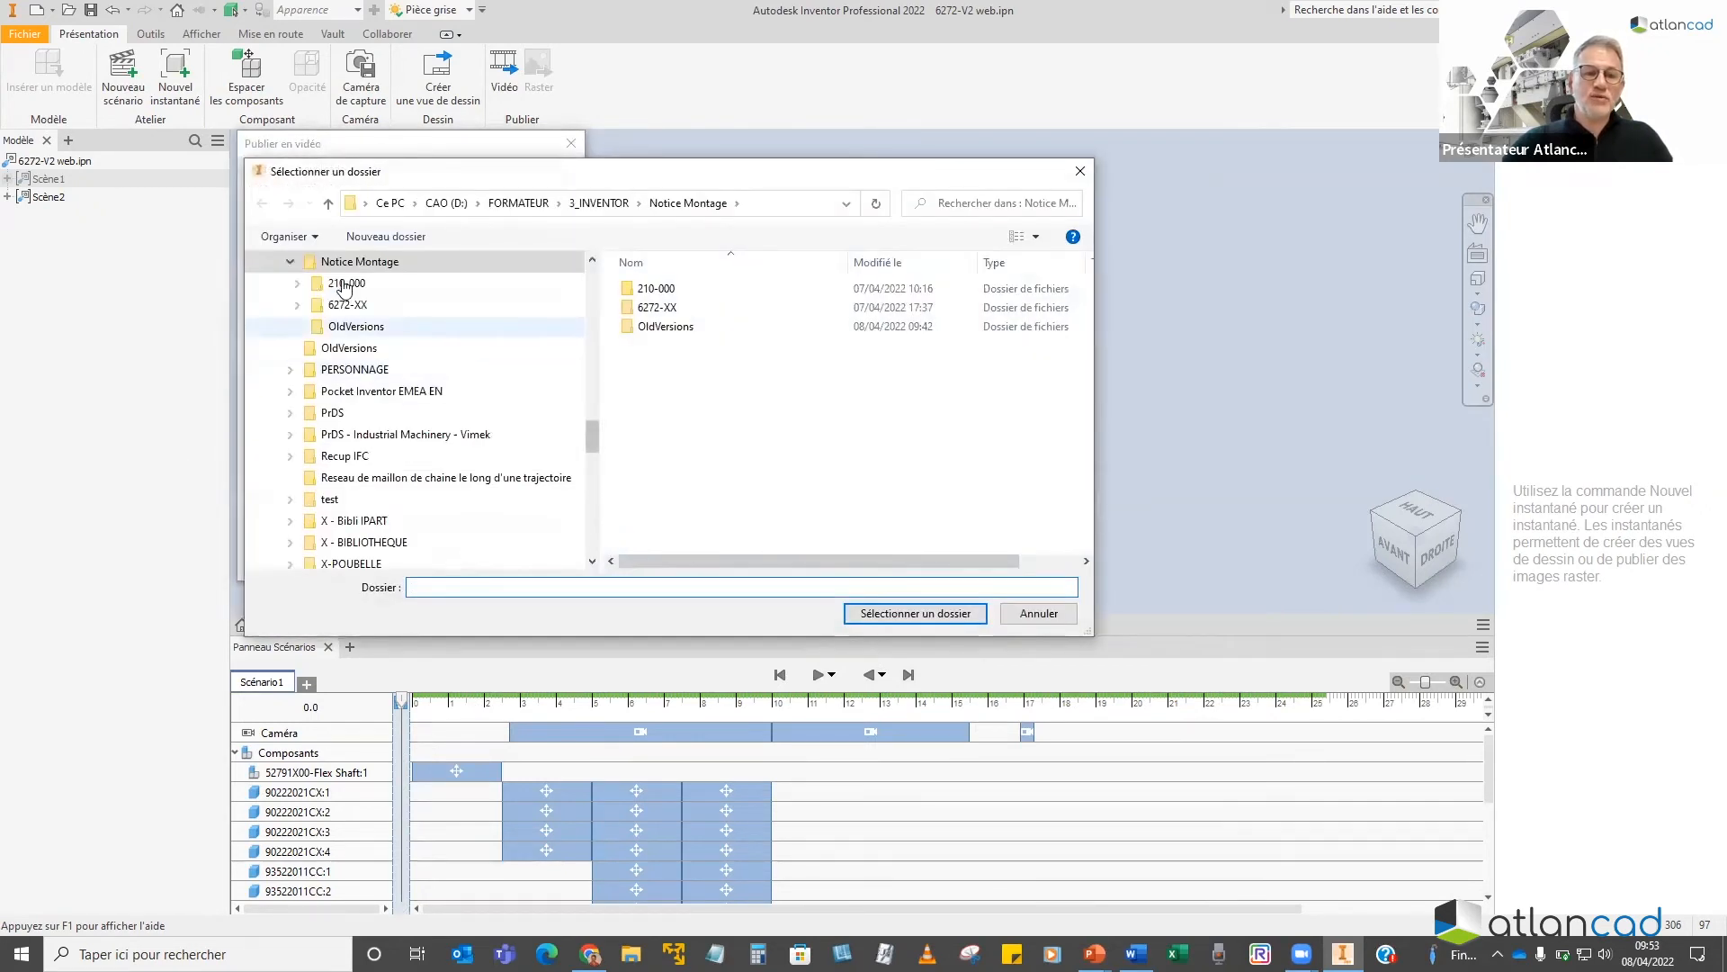
pyautogui.scroll(8, 305, 367)
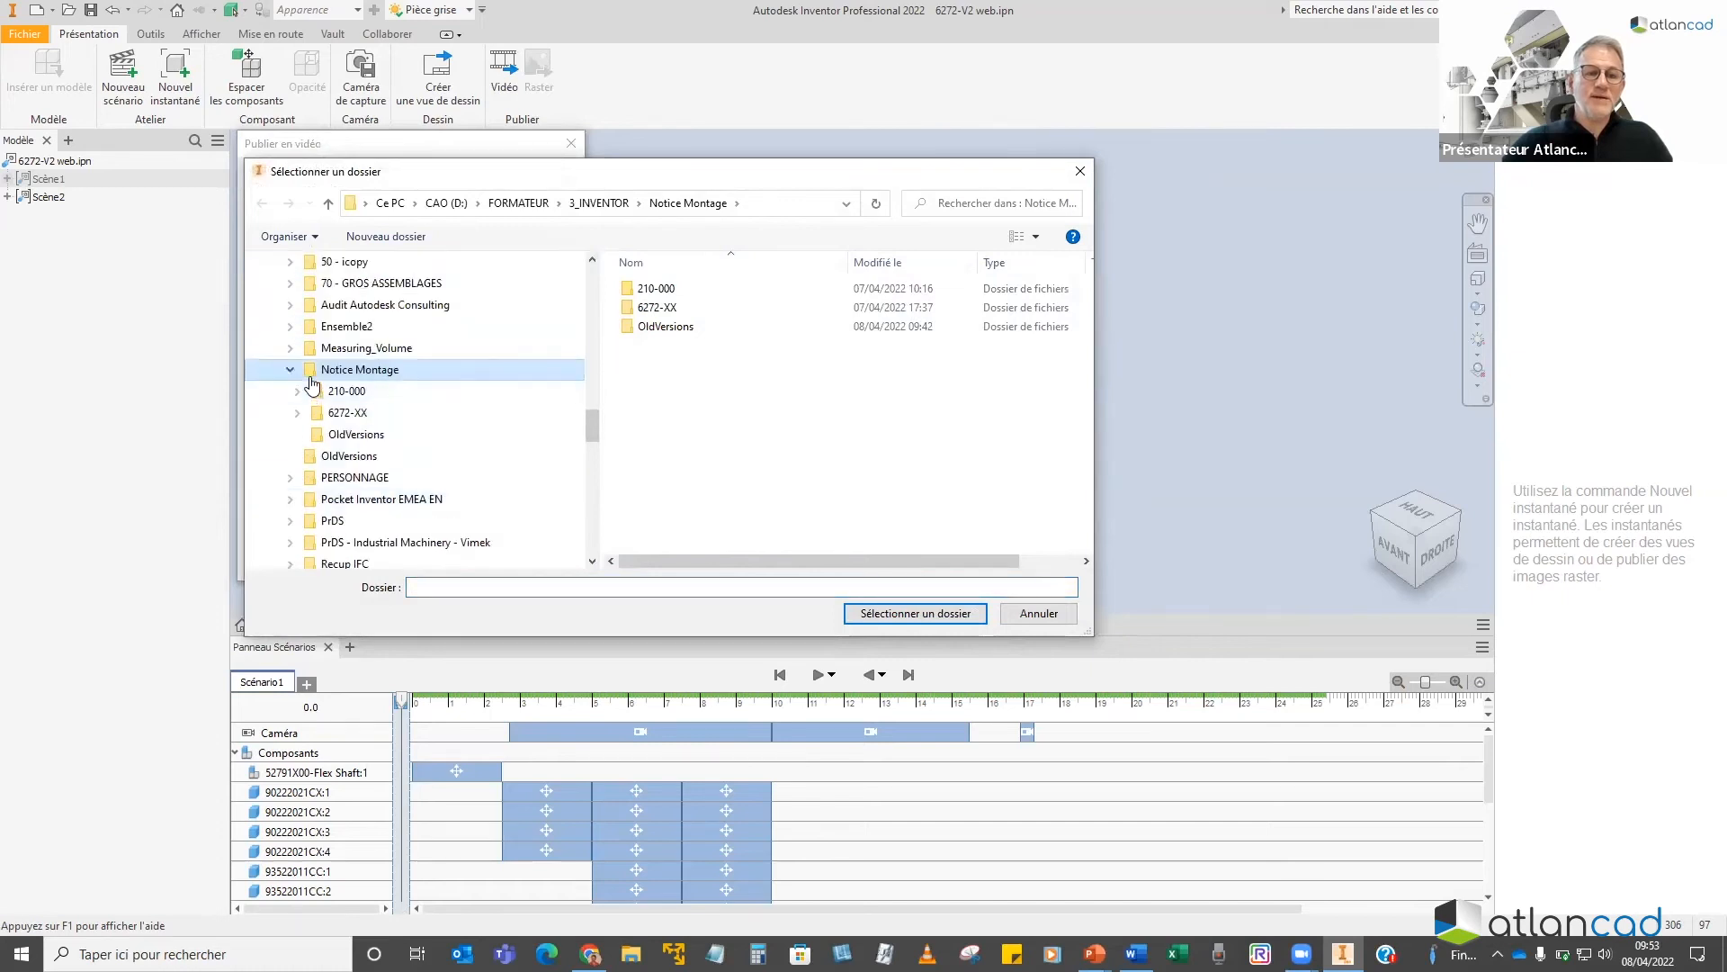
pyautogui.moveTo(594, 367); pyautogui.dragTo(594, 298)
pyautogui.scroll(-1, 325, 519)
pyautogui.scroll(-2, 327, 522)
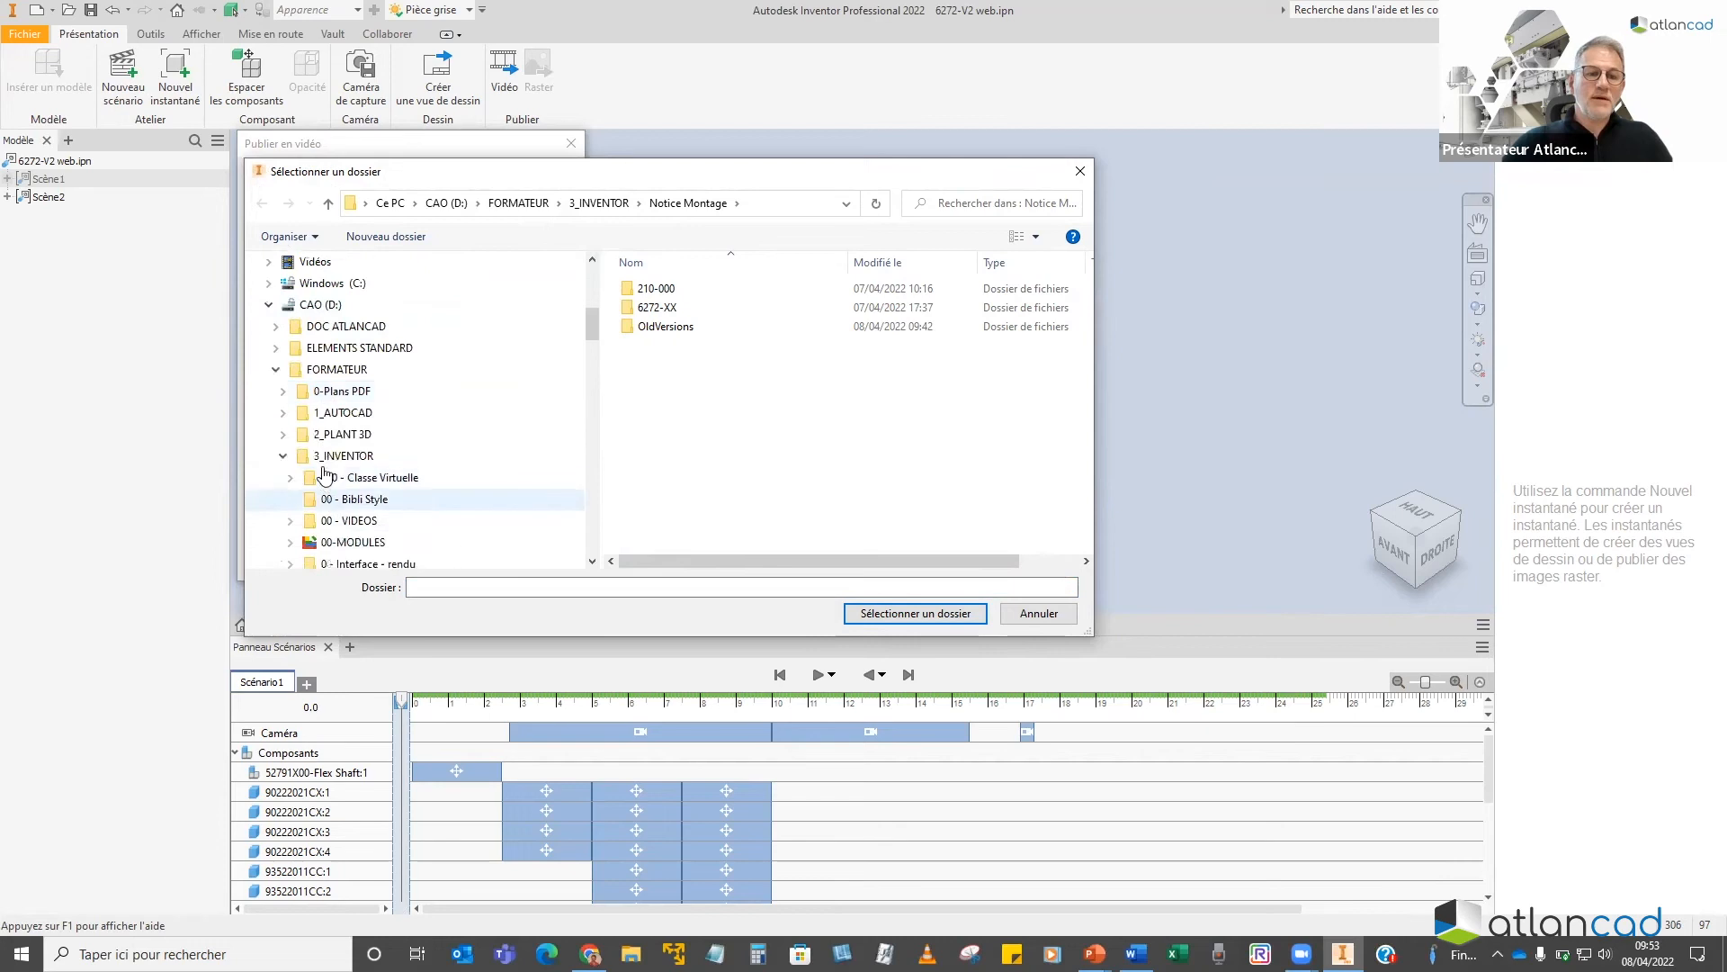
pyautogui.click(282, 457)
pyautogui.scroll(-2, 362, 501)
pyautogui.scroll(-4, 362, 500)
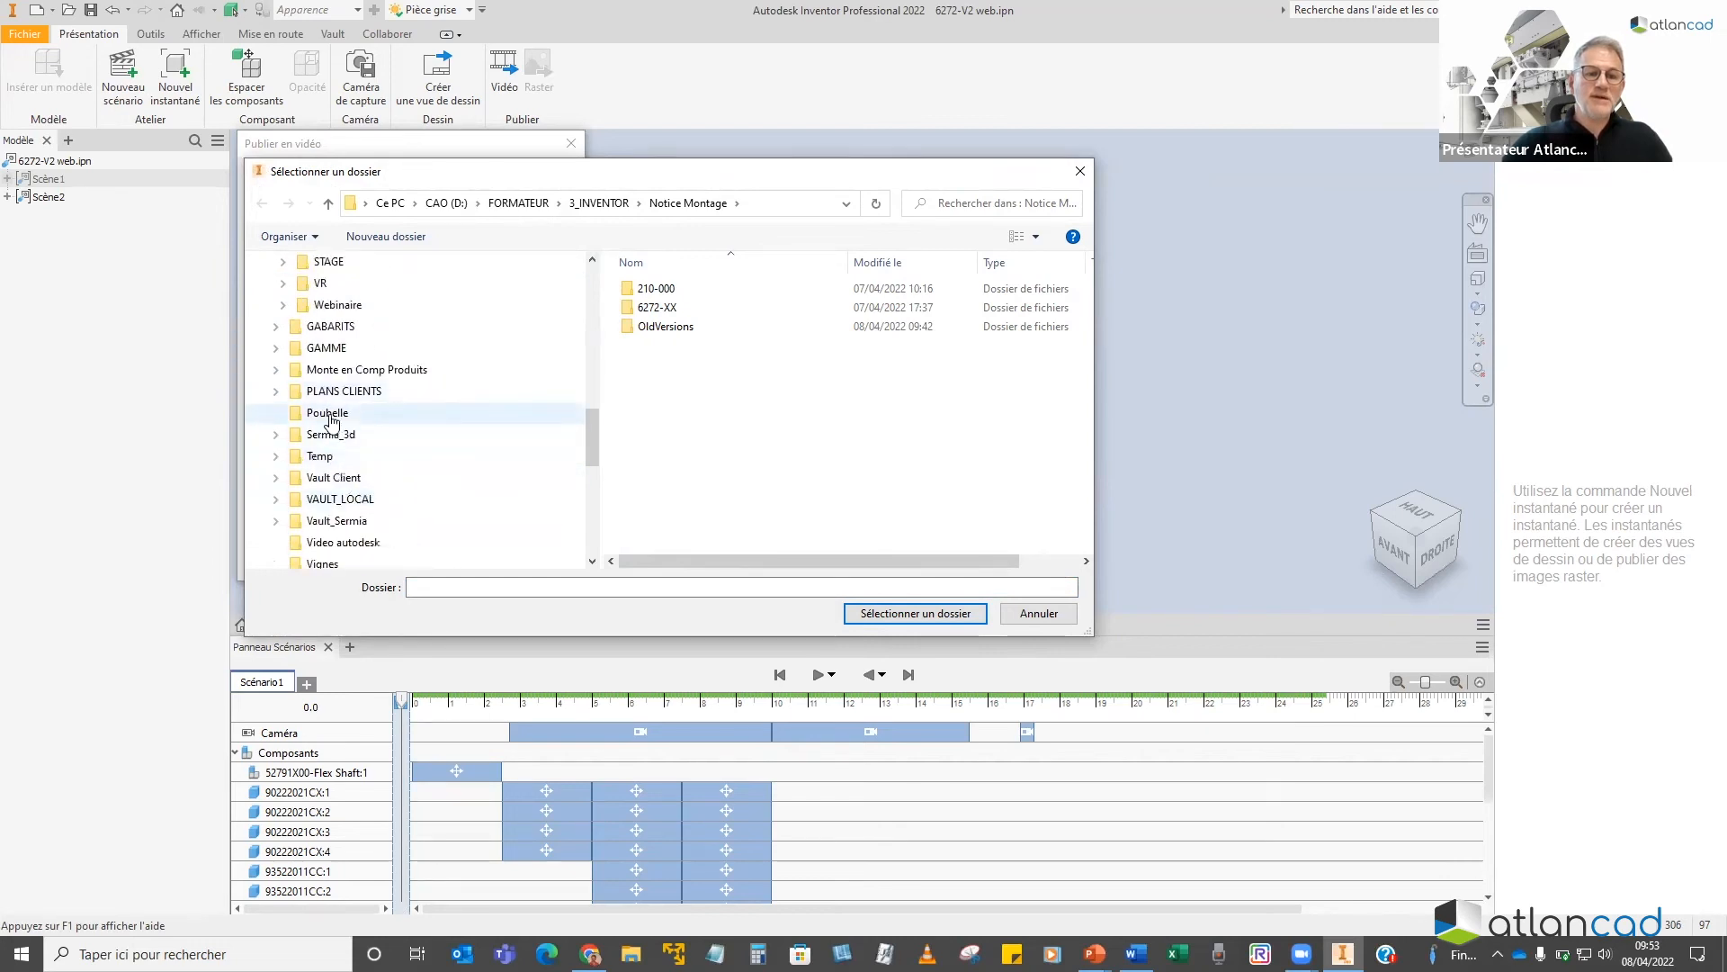
pyautogui.click(326, 412)
pyautogui.click(517, 581)
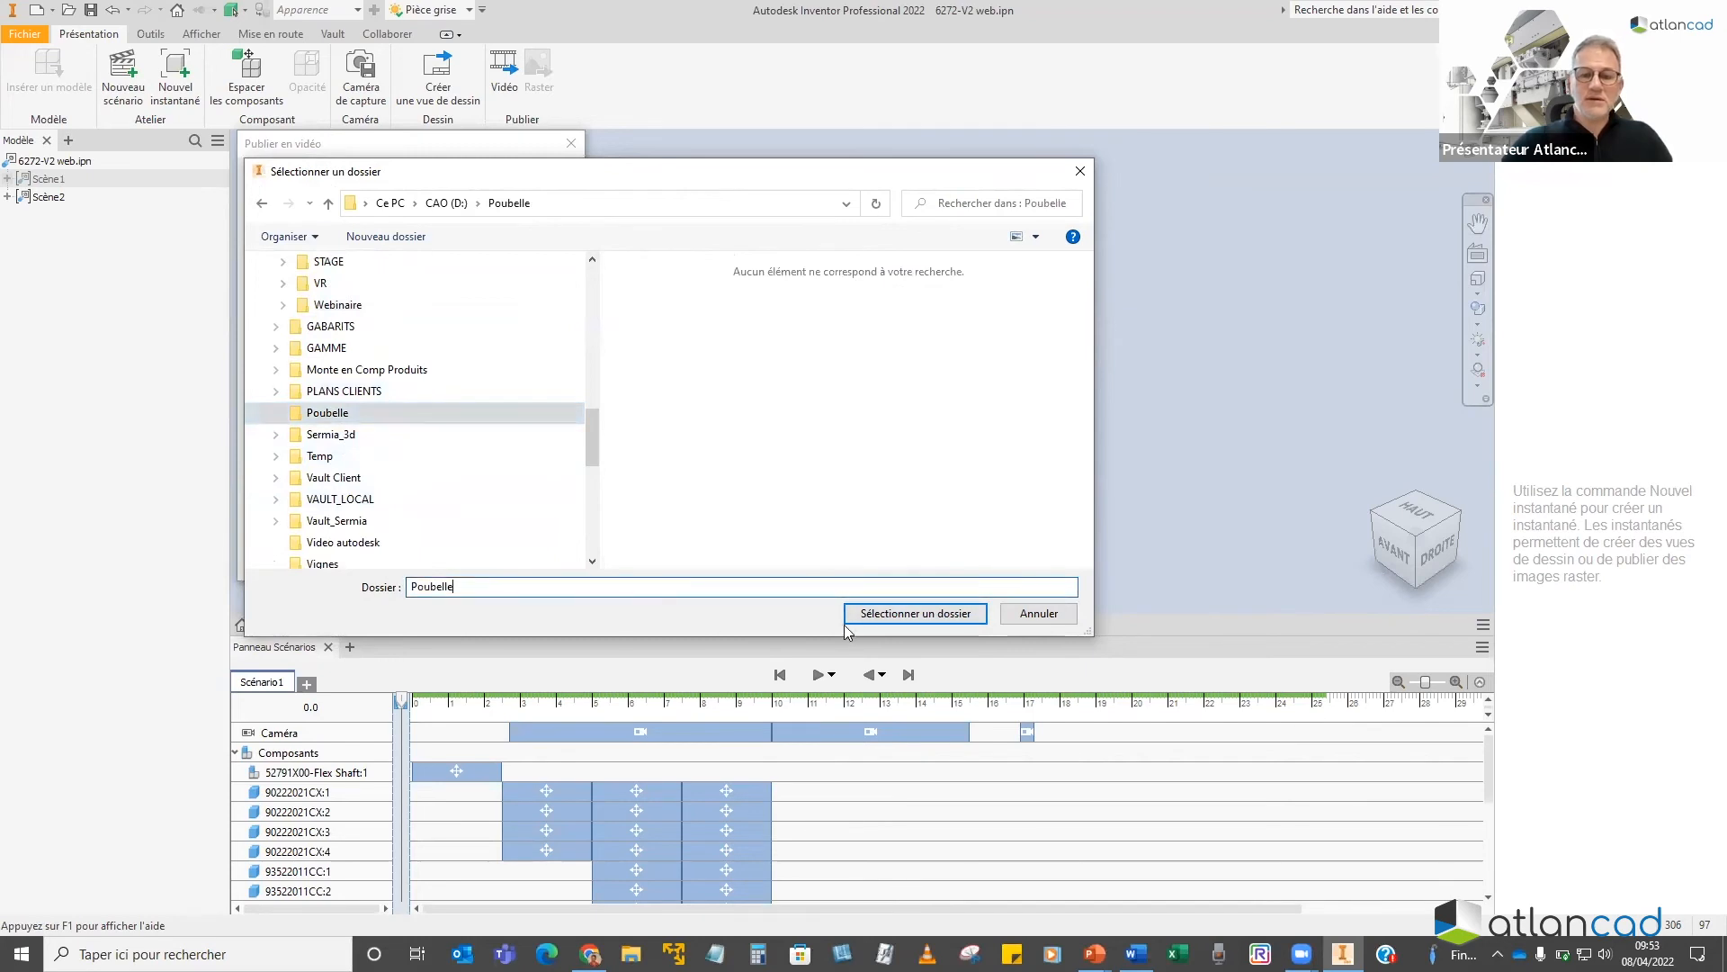
pyautogui.click(895, 616)
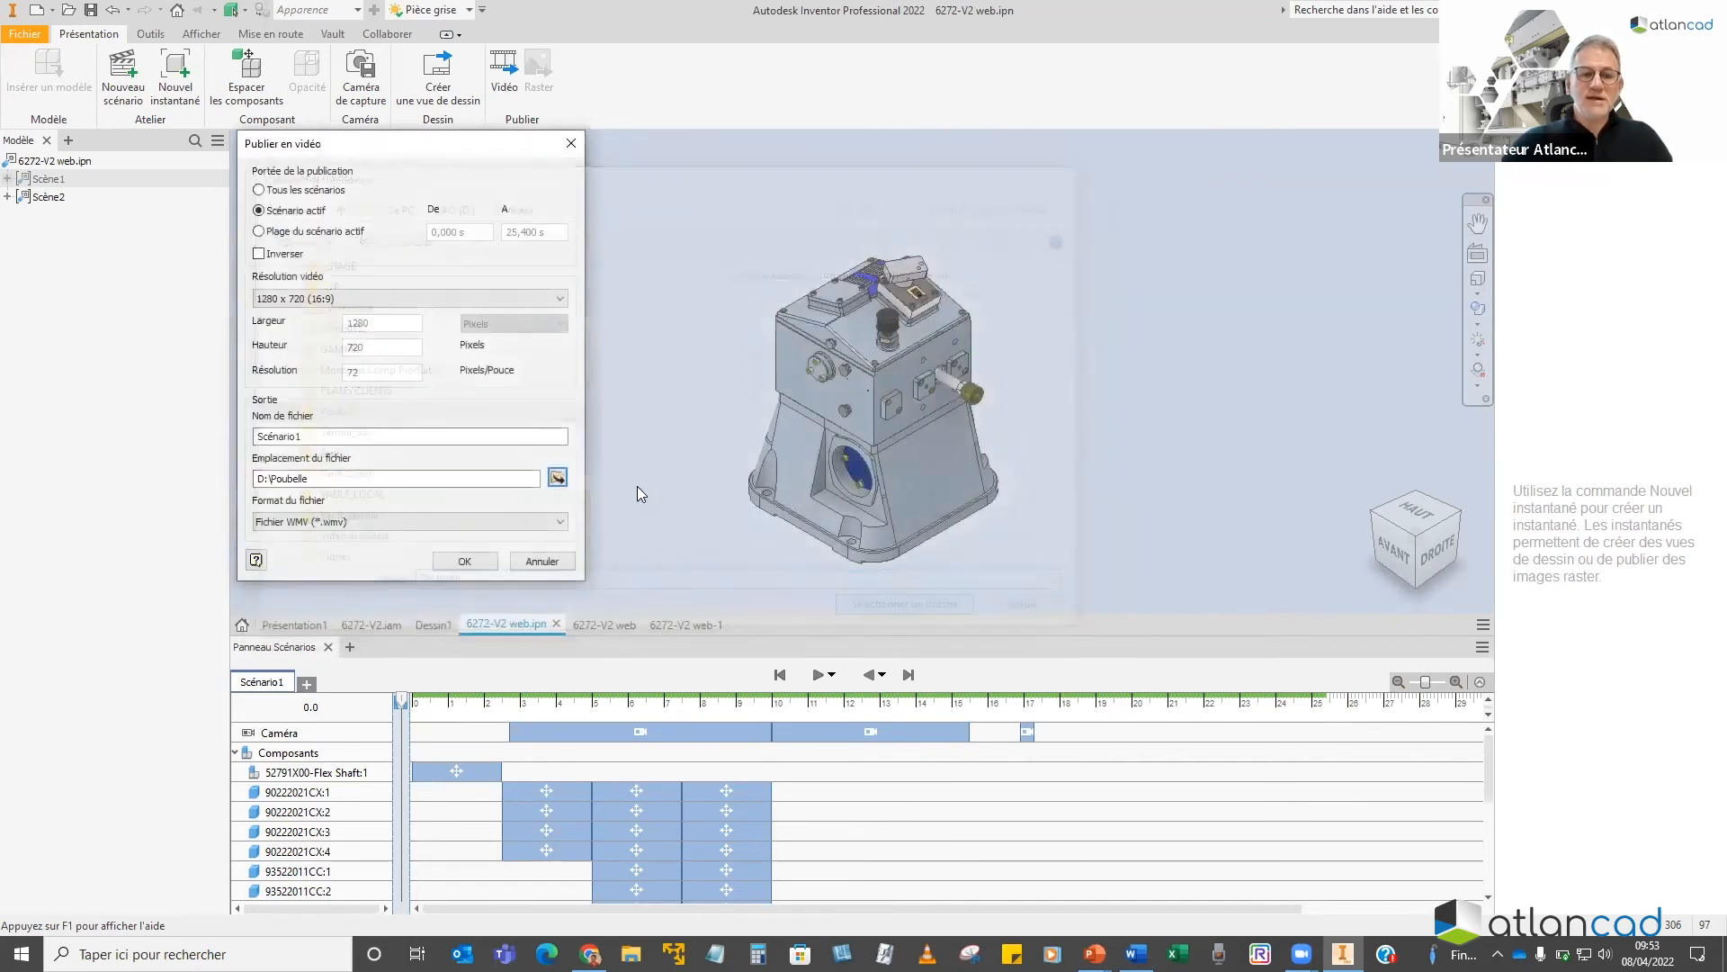
# Publish the video as a WMV file at a resolution of 1920 x 1080 (16:9)
pyautogui.click(340, 522)
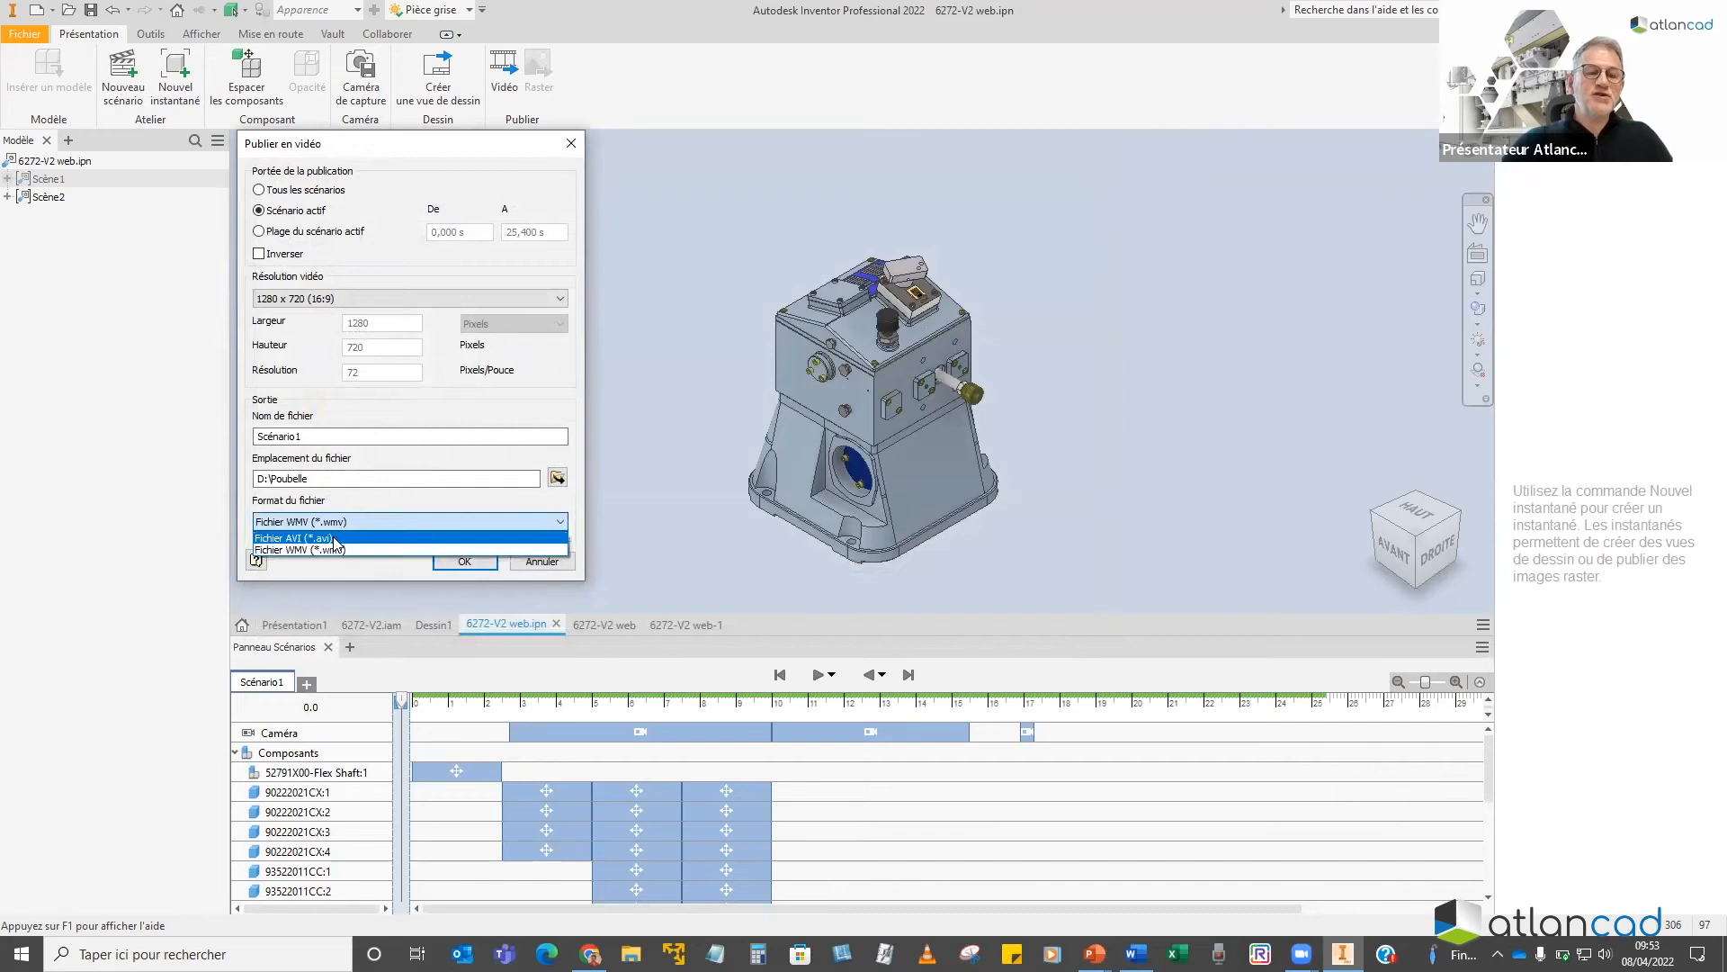
pyautogui.click(338, 550)
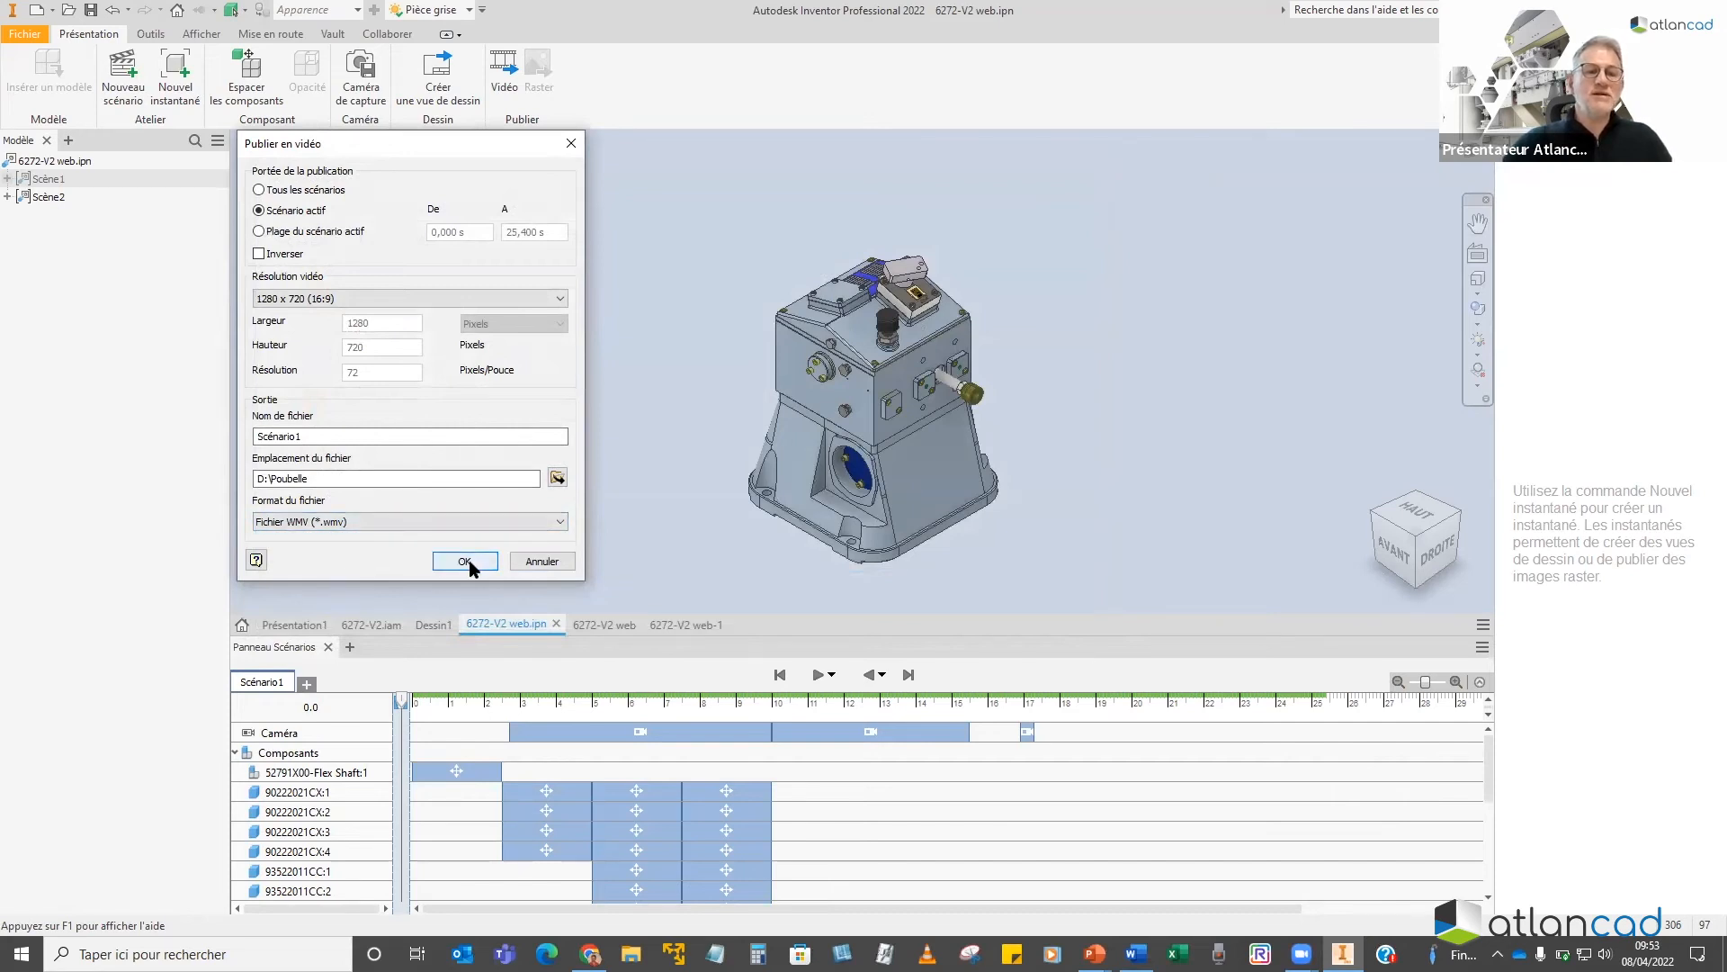
pyautogui.click(400, 298)
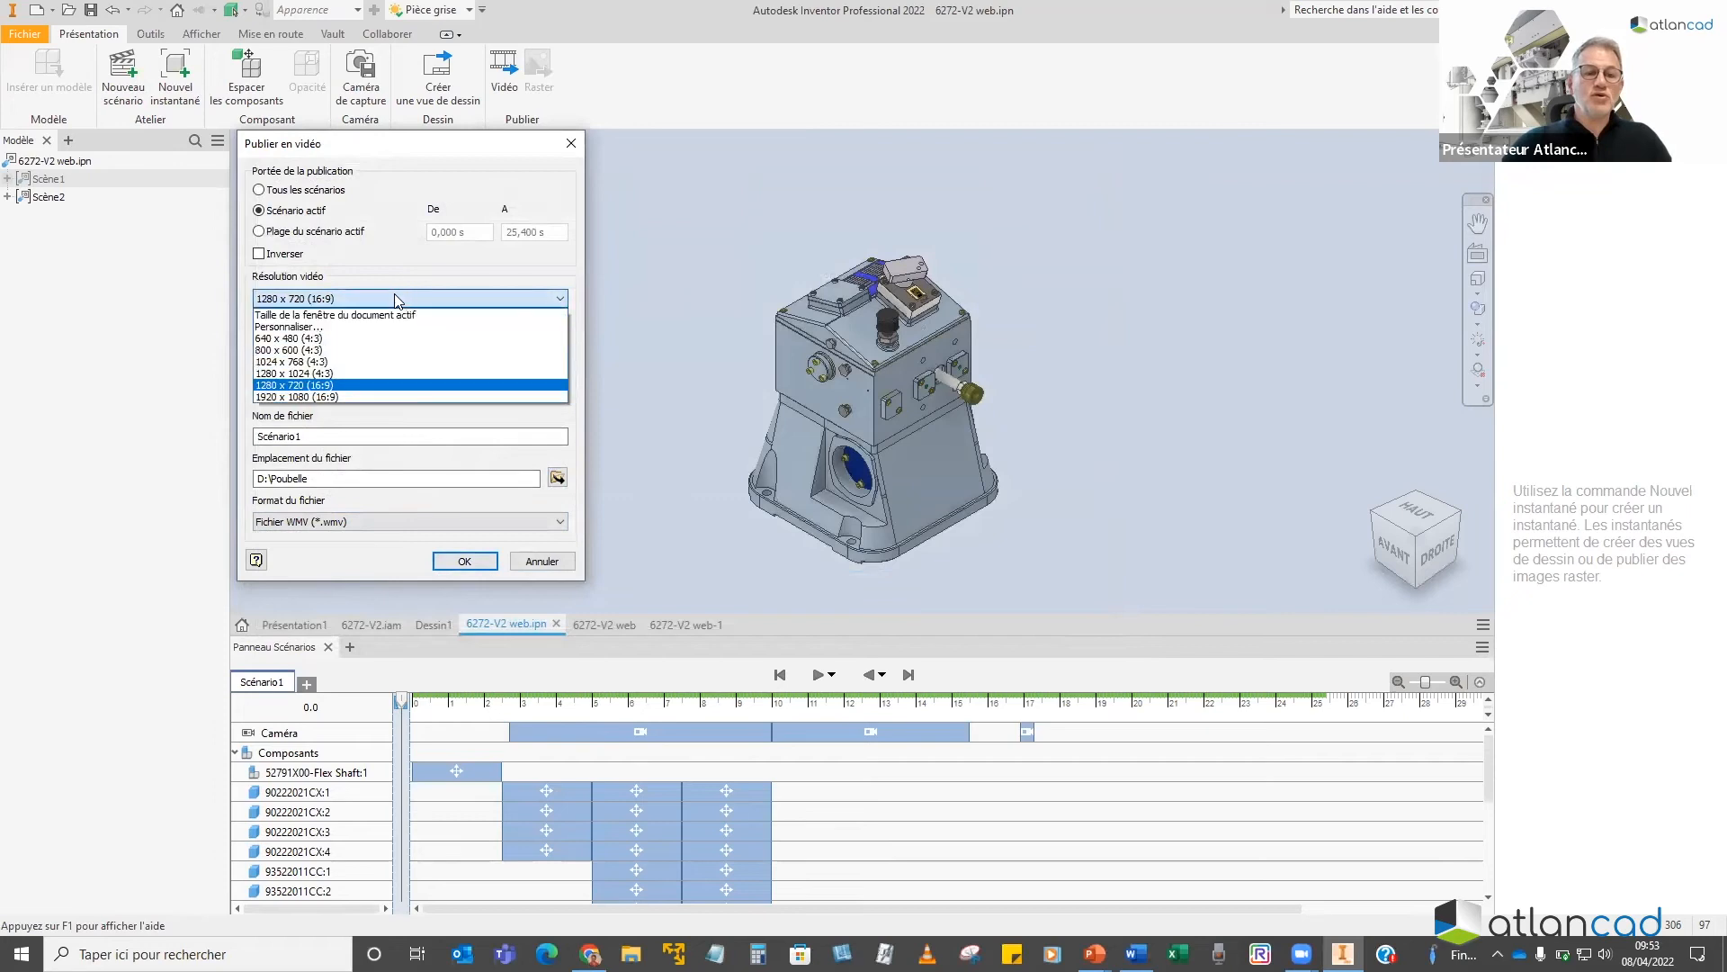
pyautogui.click(323, 405)
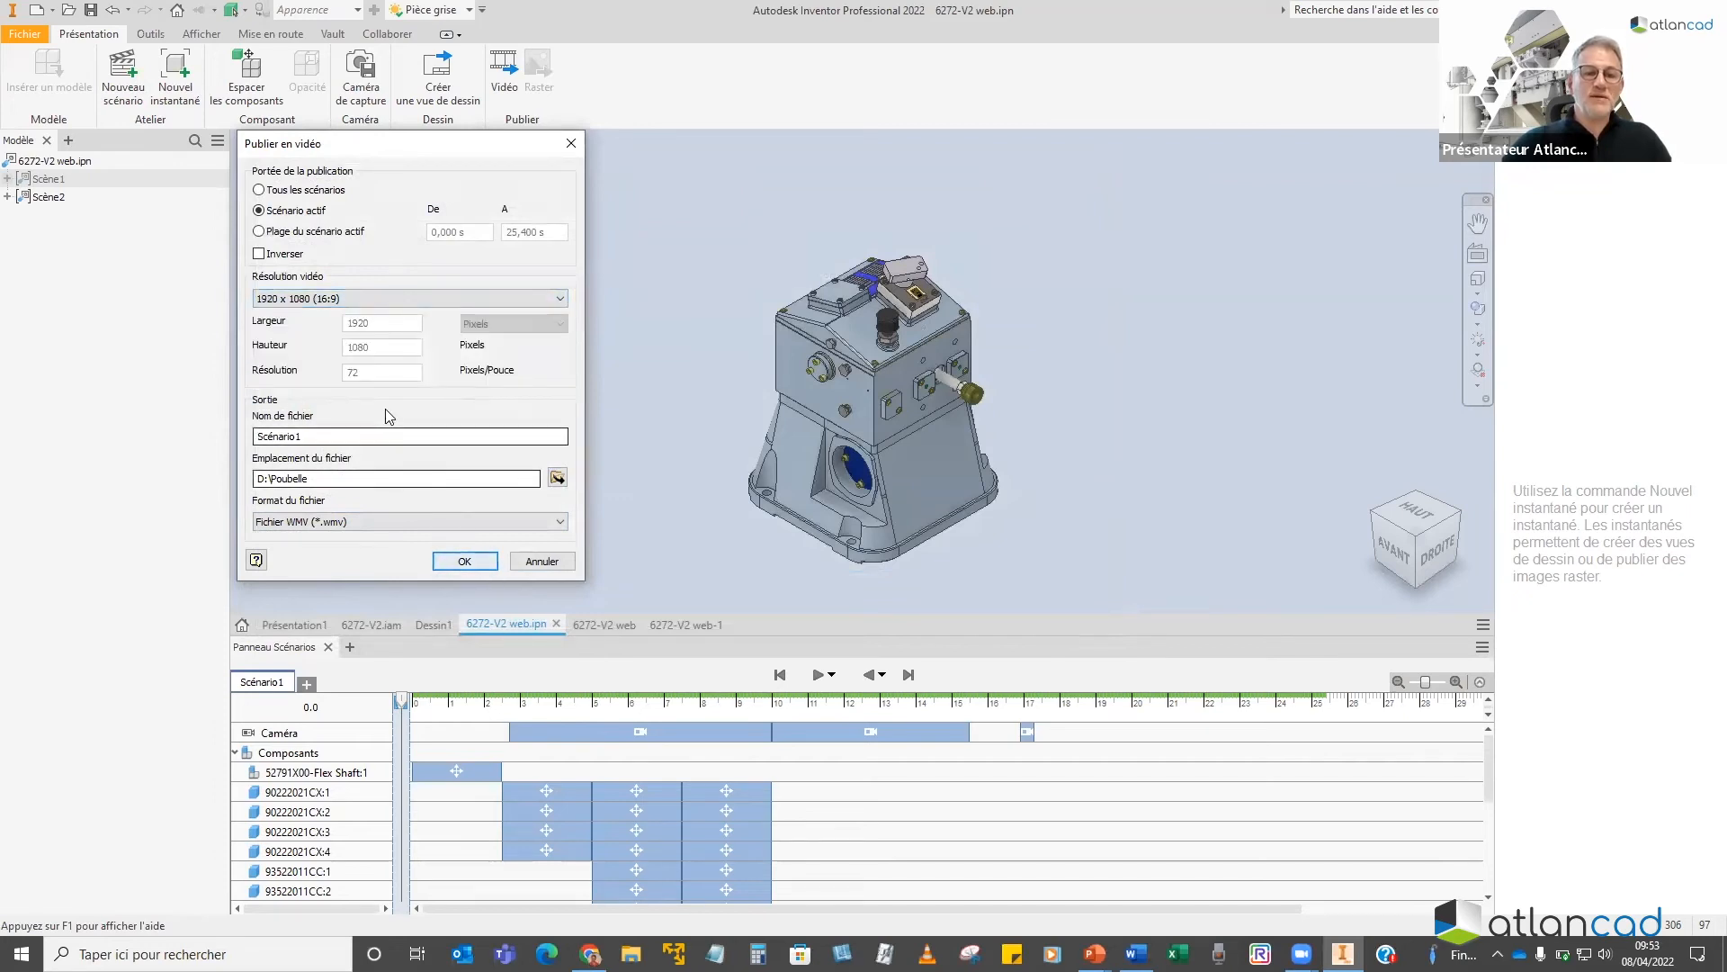
pyautogui.click(466, 562)
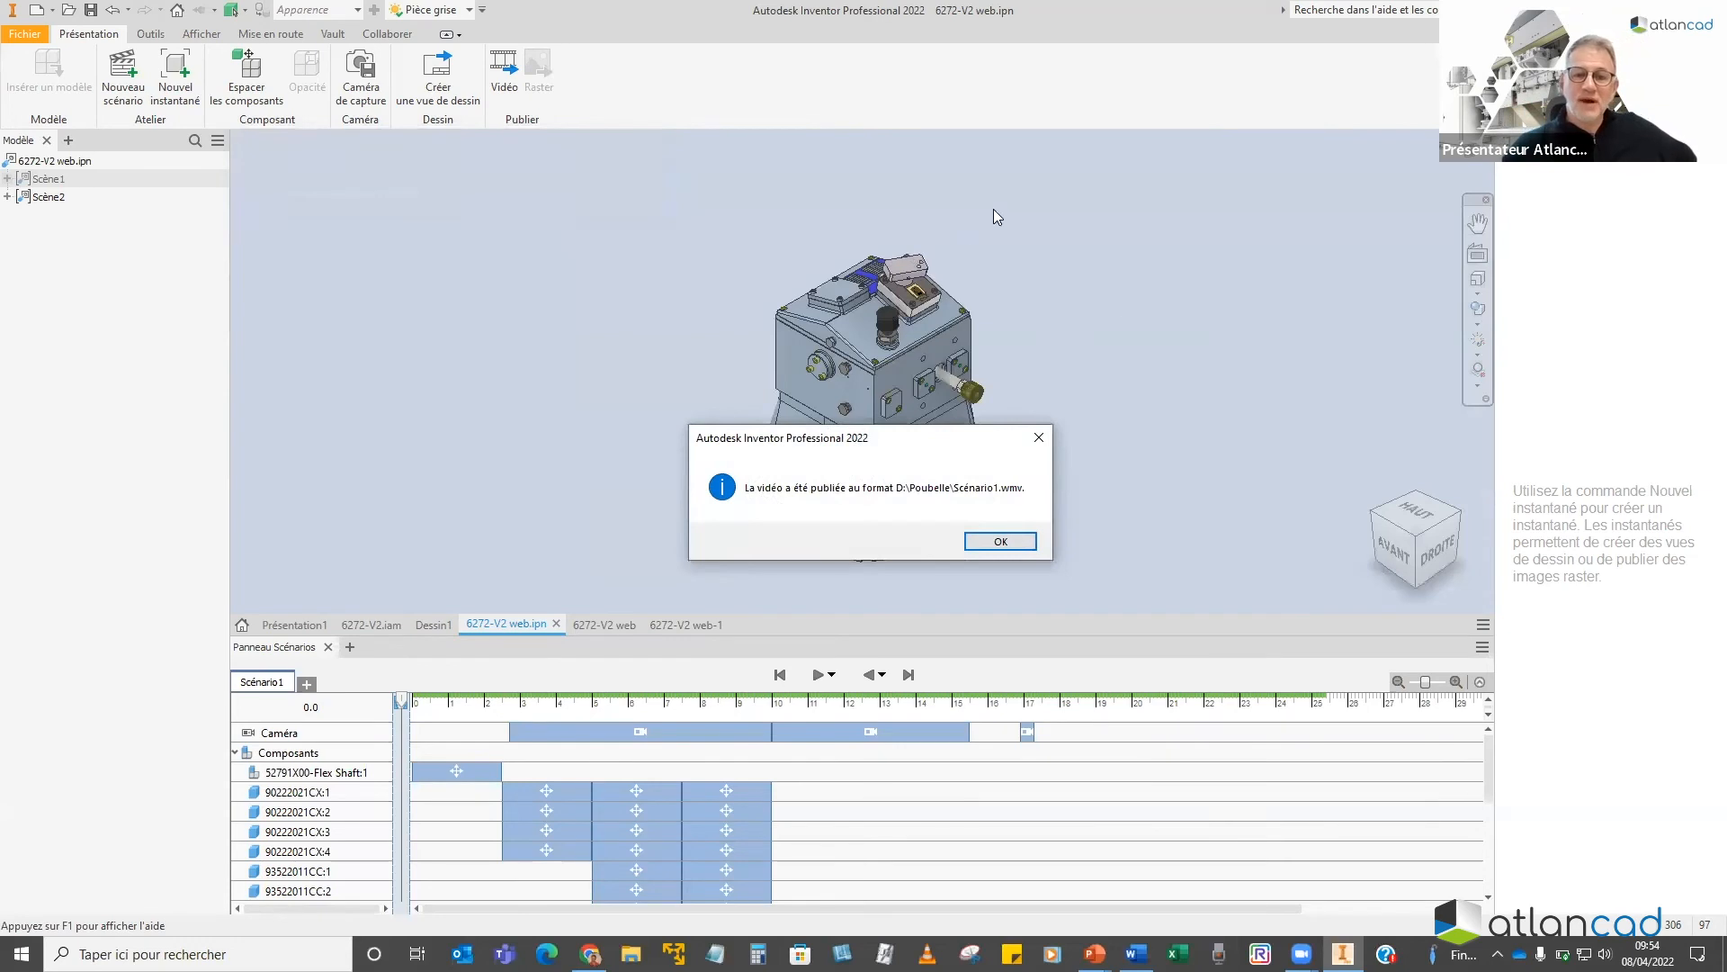
pyautogui.click(1015, 542)
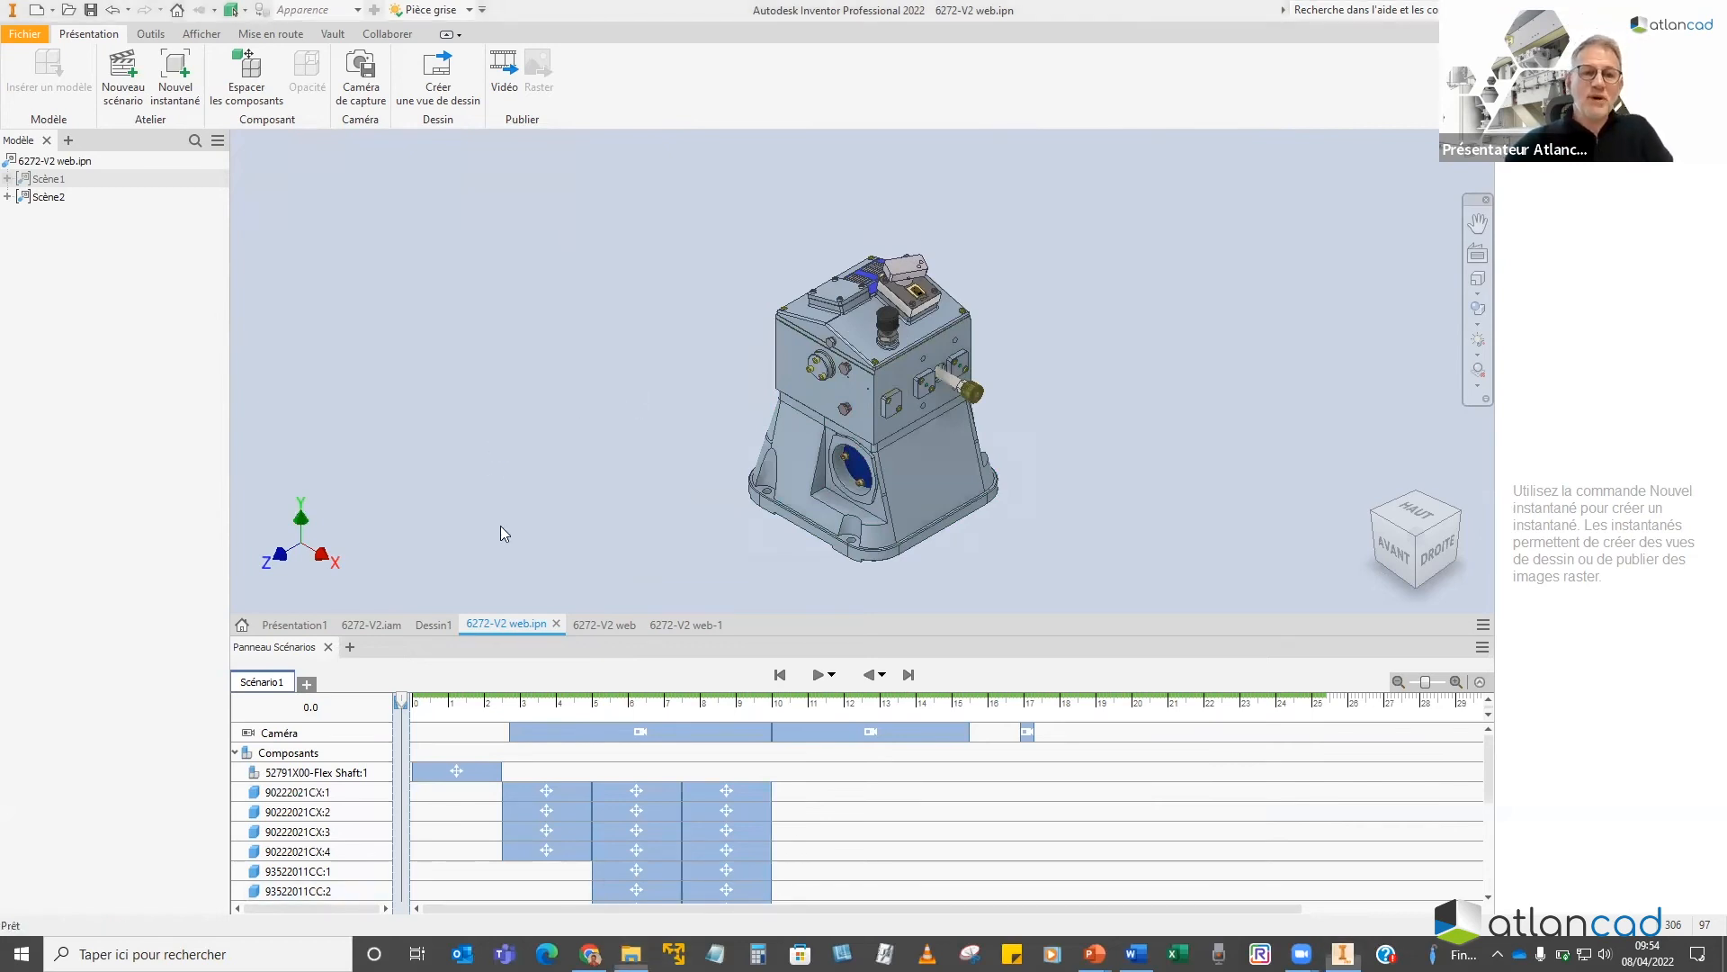
# Open the file explorer and browse to the Poubelle folder on drive D:
pyautogui.press('super+e')
pyautogui.scroll(-6, 535, 684)
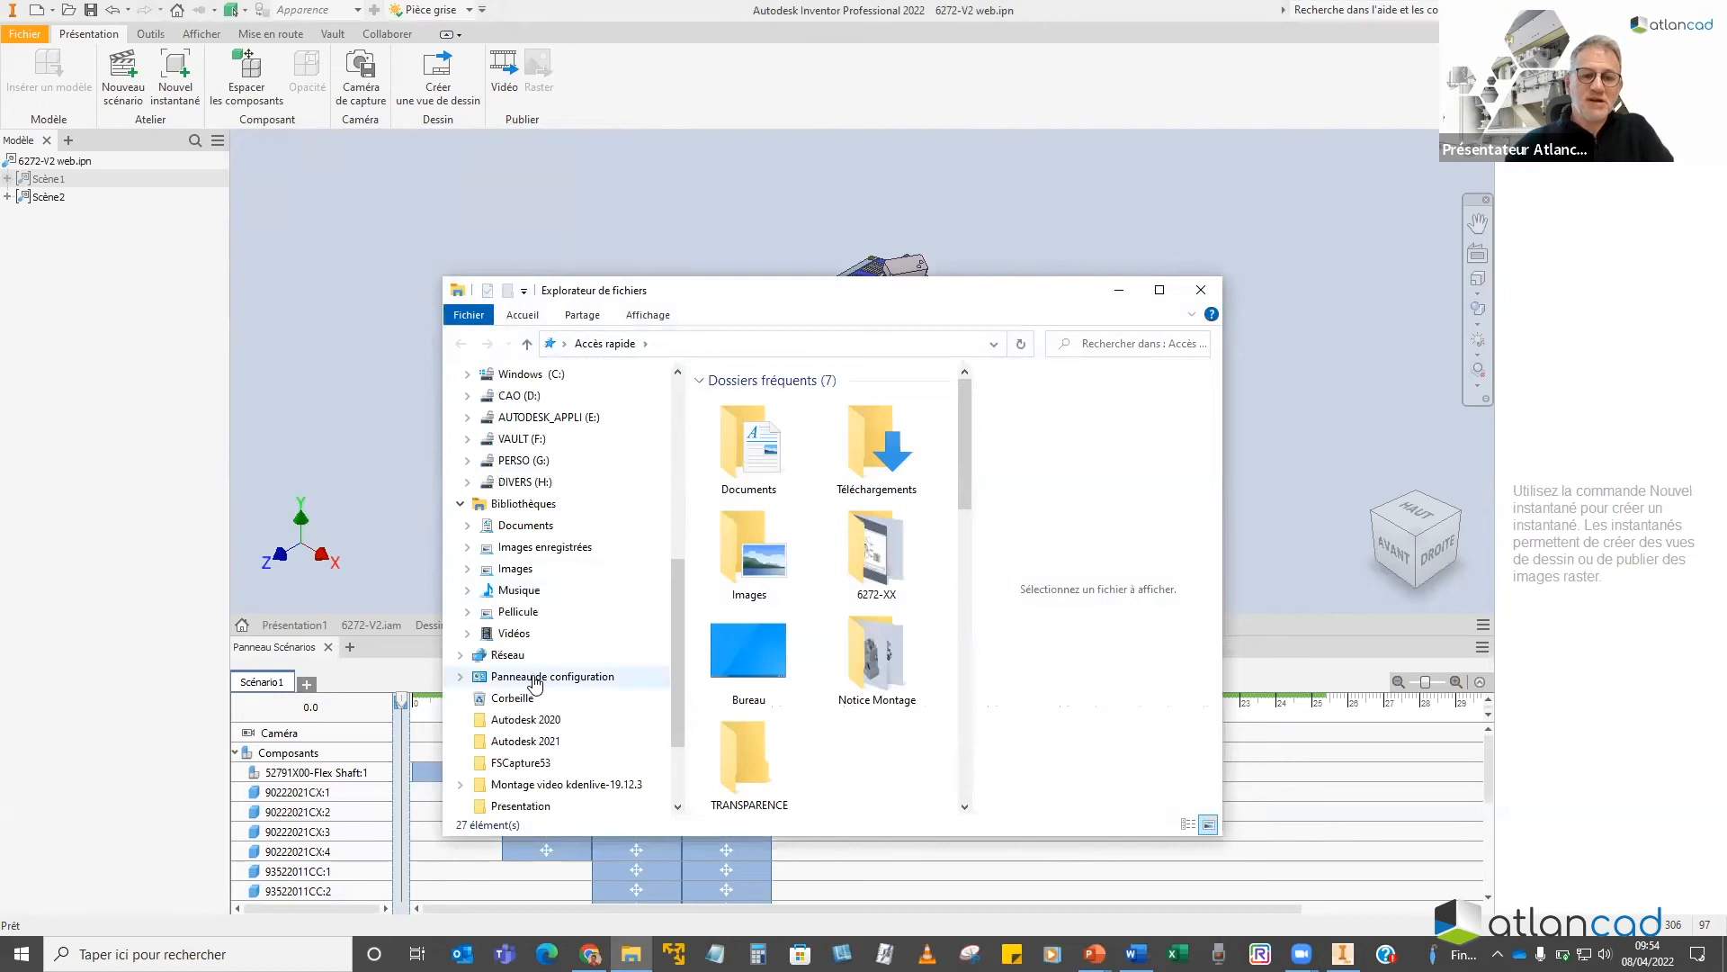
pyautogui.scroll(-2, 534, 684)
pyautogui.scroll(2, 531, 539)
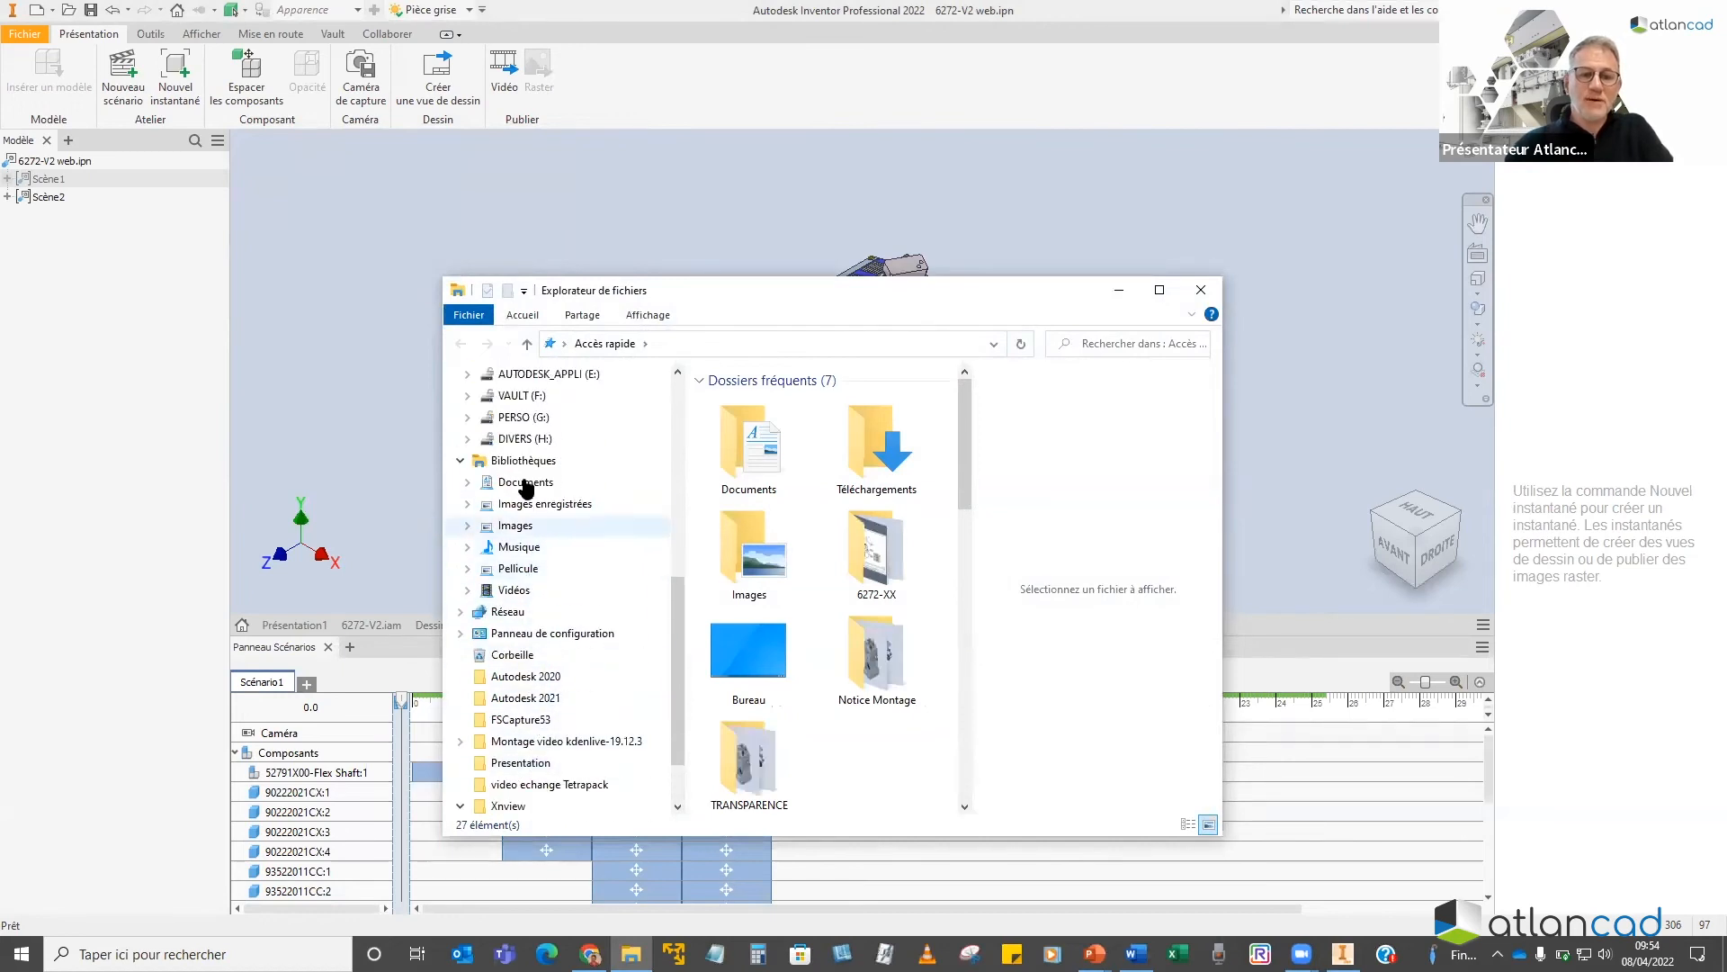
pyautogui.scroll(4, 526, 486)
pyautogui.click(585, 497)
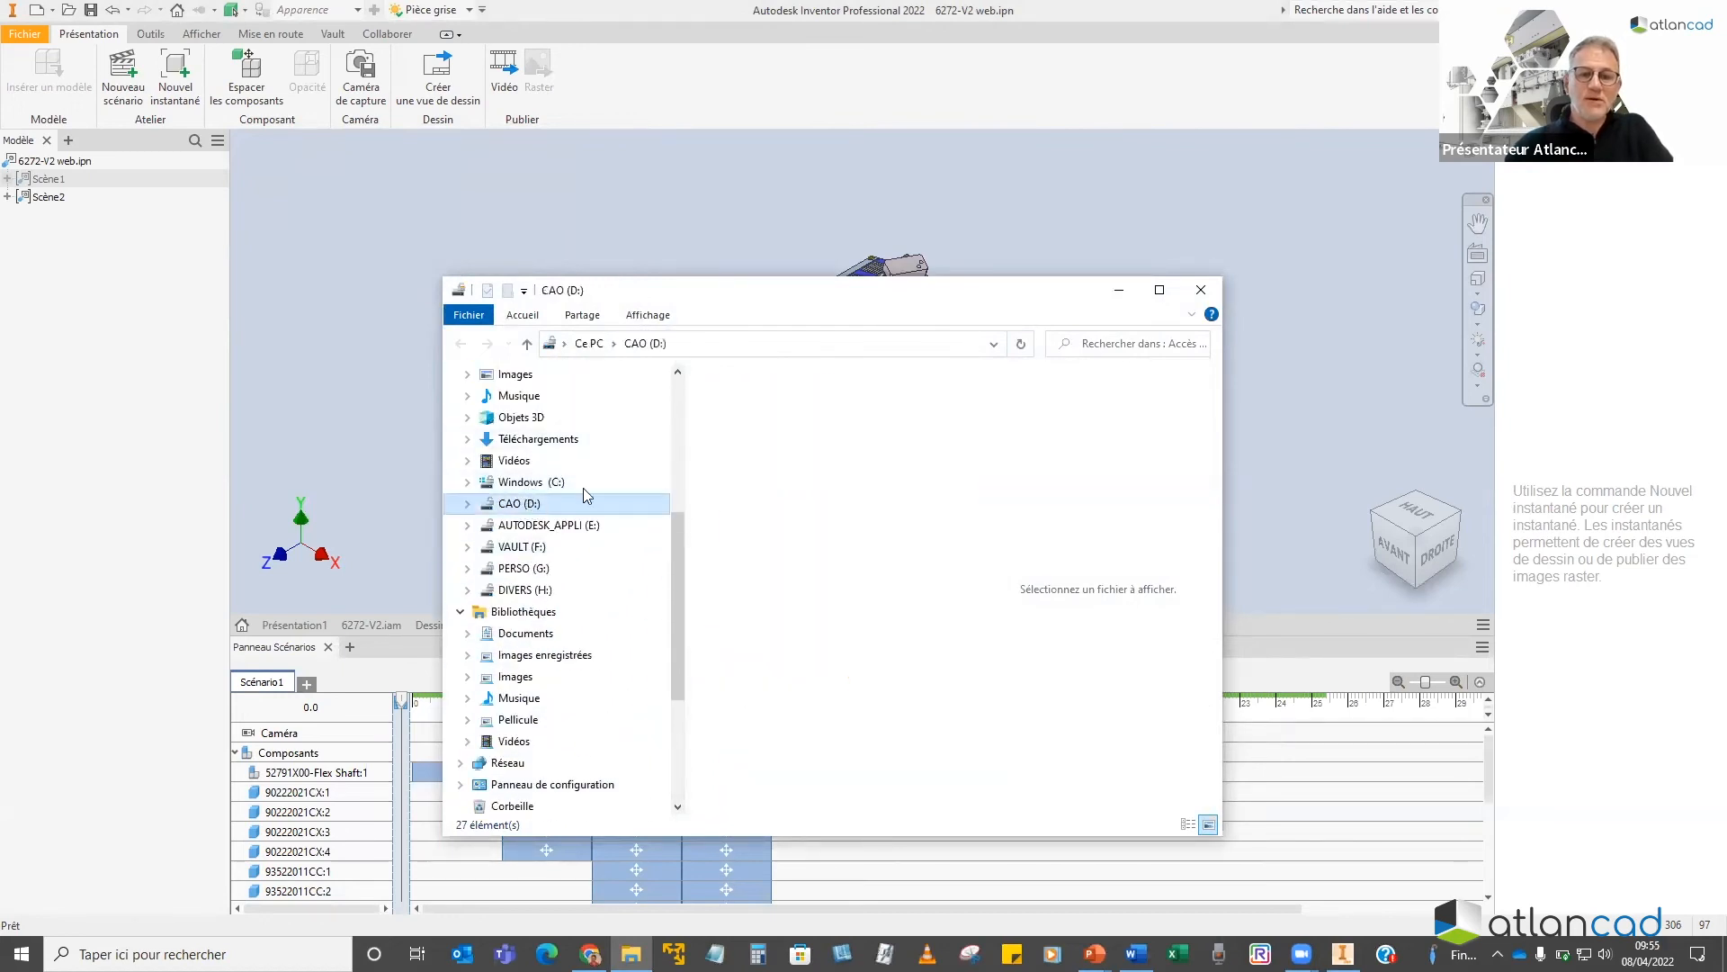
pyautogui.doubleClick(752, 534)
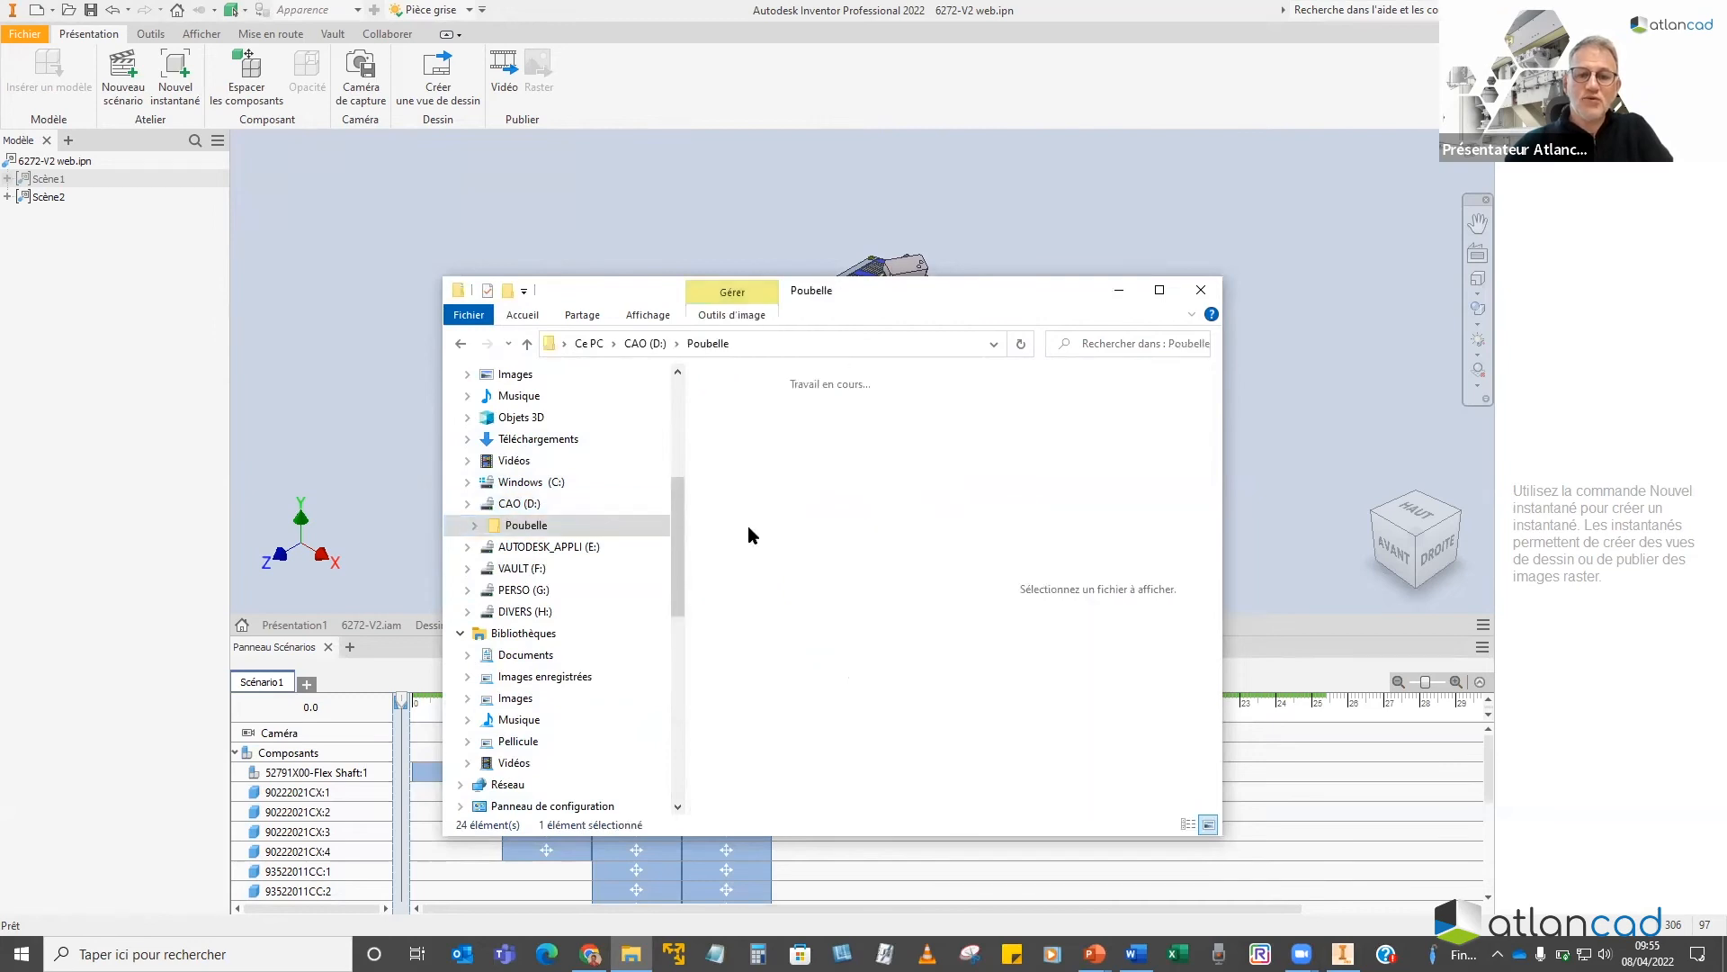
# Show the Poubelle folder's files in the Details view, widening the window and the Type column
pyautogui.click(649, 315)
pyautogui.click(601, 377)
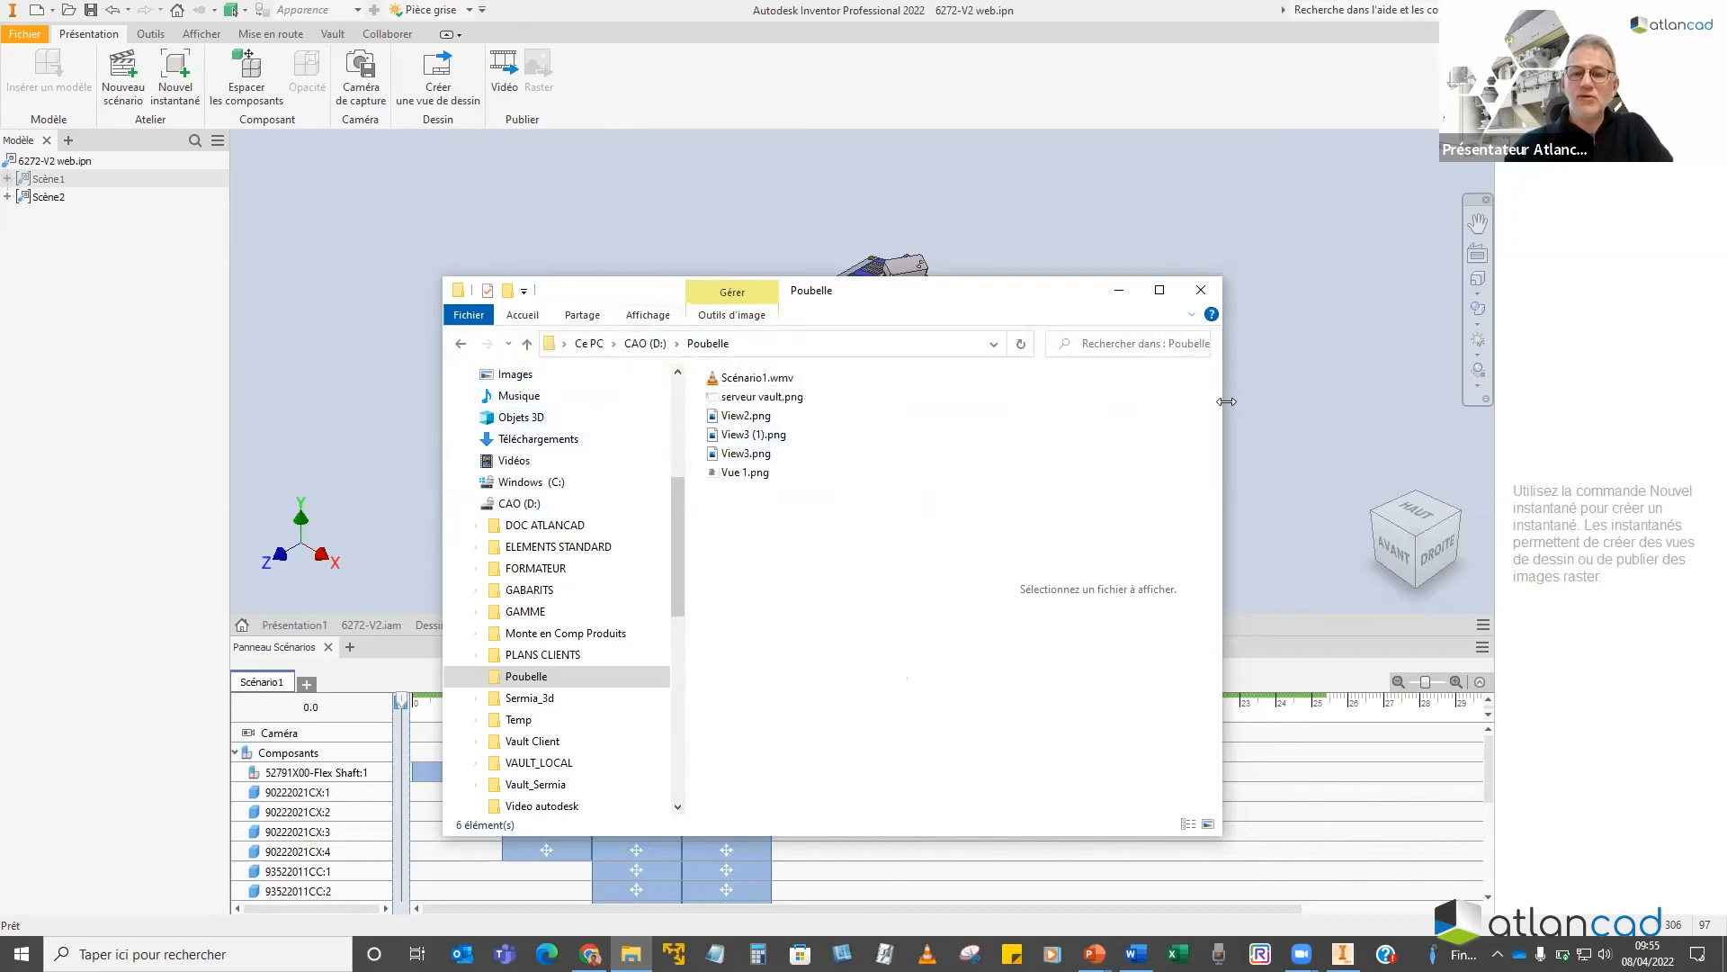
pyautogui.moveTo(1226, 402); pyautogui.dragTo(1527, 401)
pyautogui.click(649, 315)
pyautogui.click(711, 377)
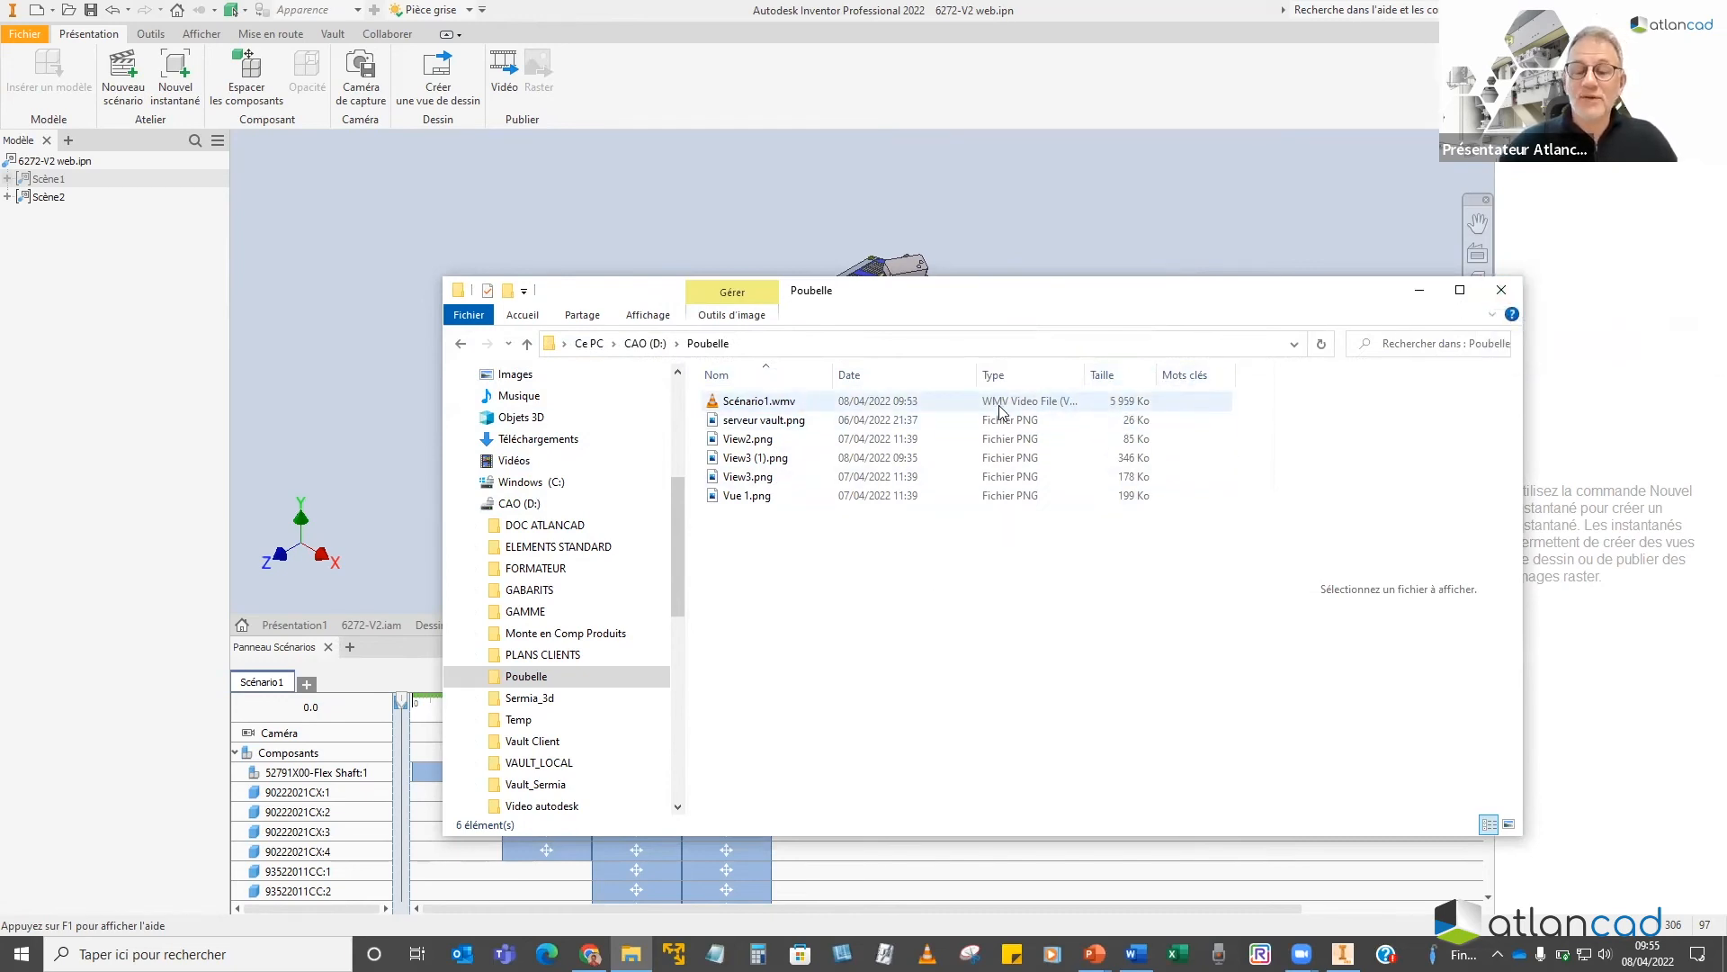
pyautogui.moveTo(1085, 374); pyautogui.dragTo(1109, 374)
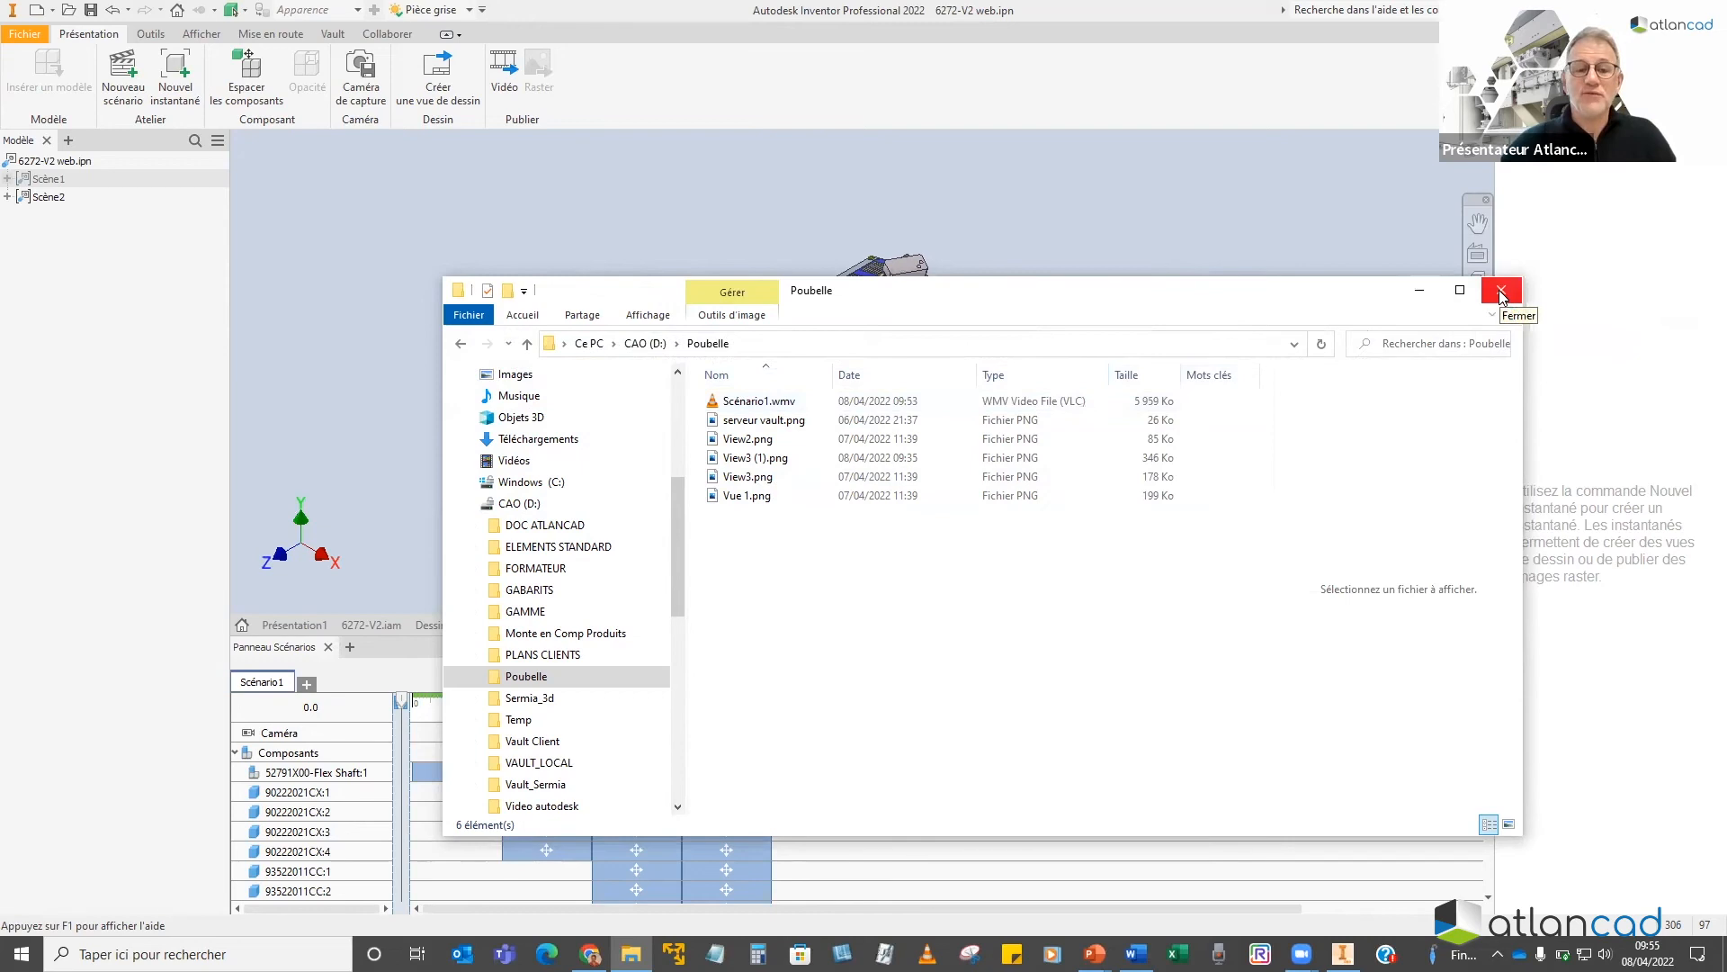
# Play Scénario1.wmv in VLC to check the published video, and close the player and the file explorer
pyautogui.click(779, 402)
pyautogui.doubleClick(781, 401)
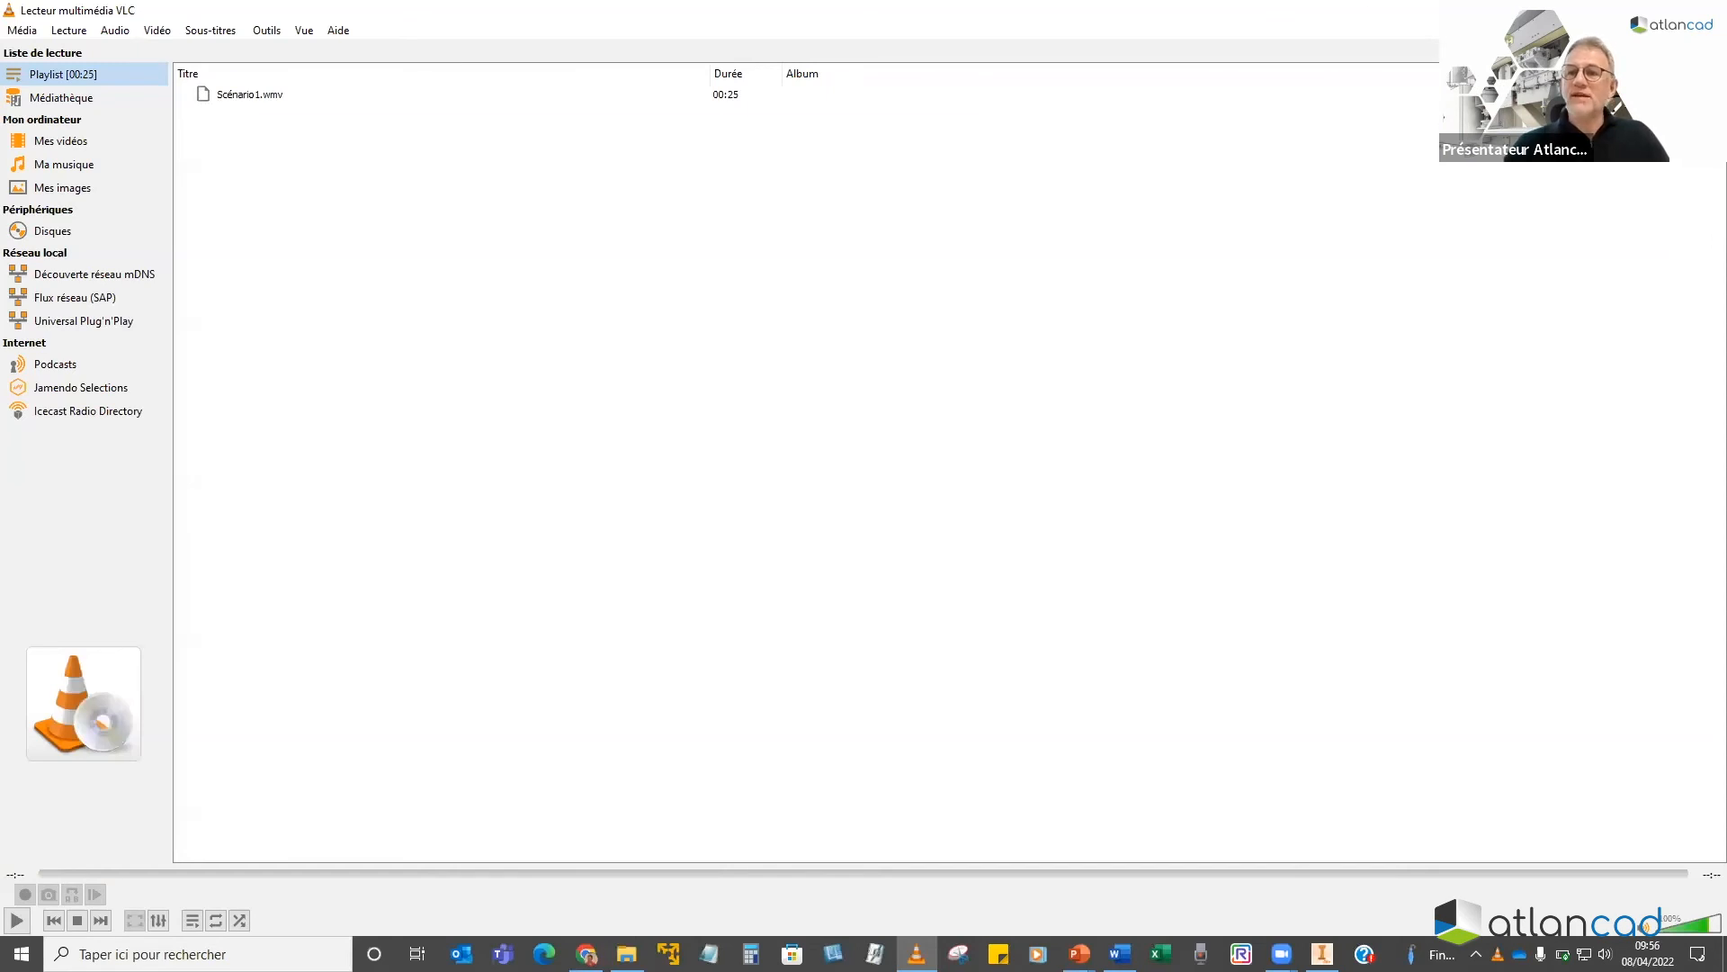
pyautogui.hotkey('alt', 'F4')
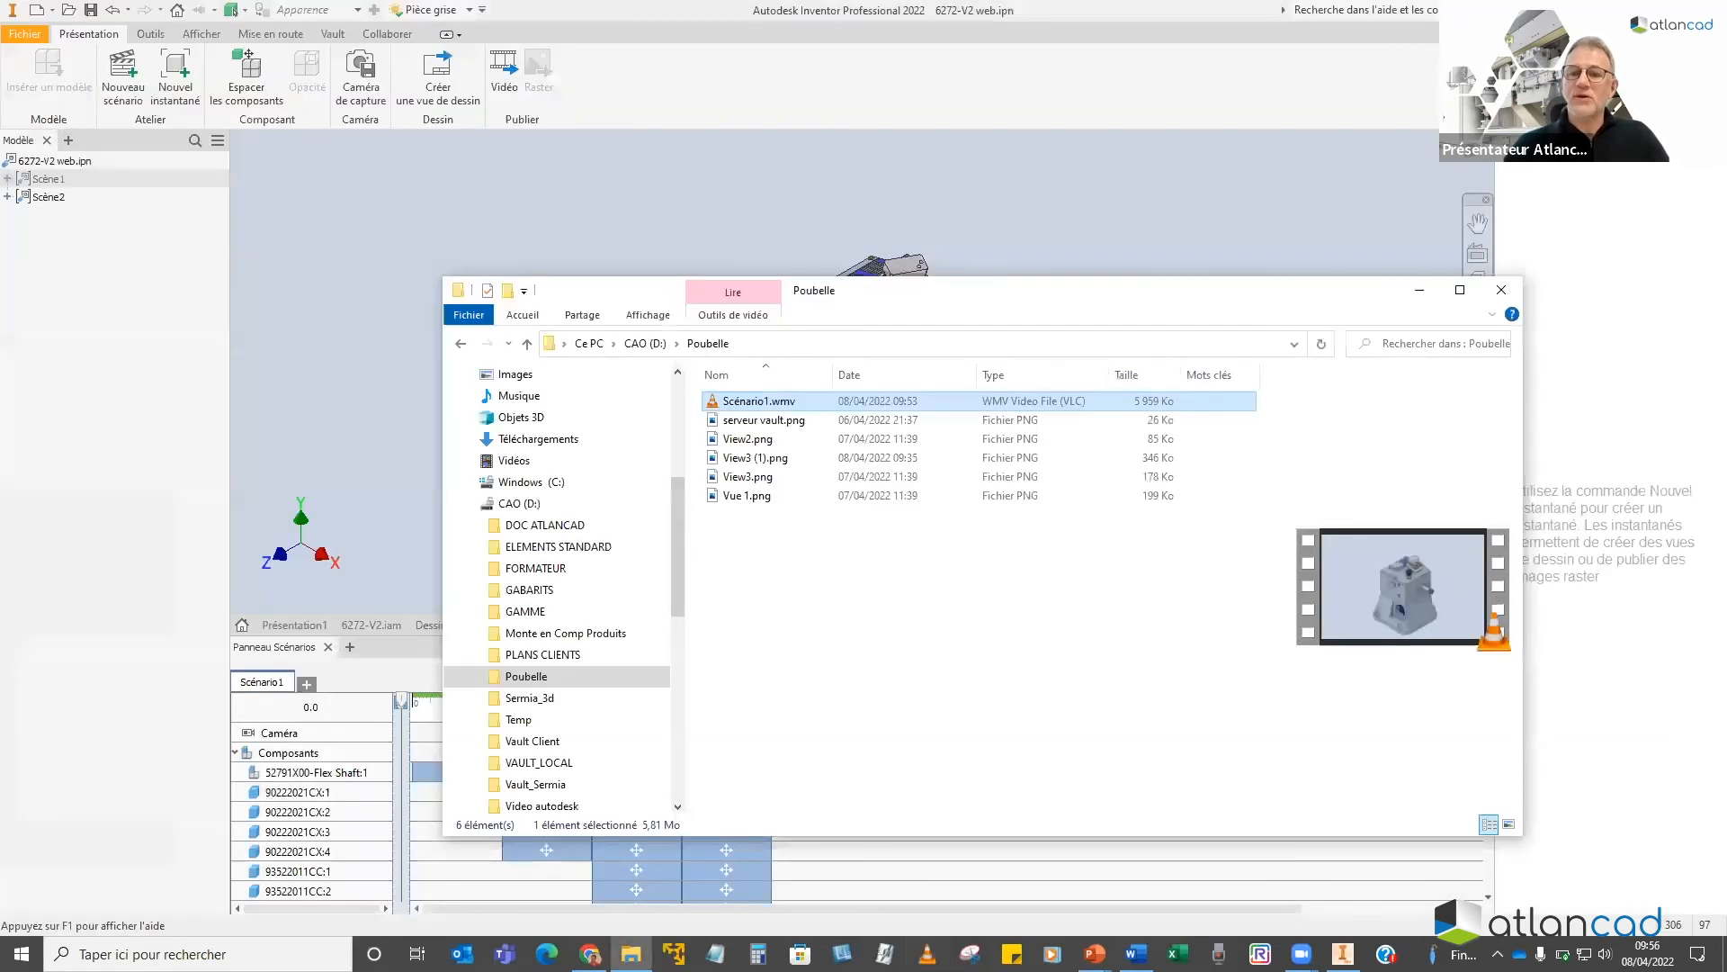
pyautogui.click(1500, 289)
pyautogui.scroll(-1, 905, 414)
pyautogui.scroll(-3, 905, 418)
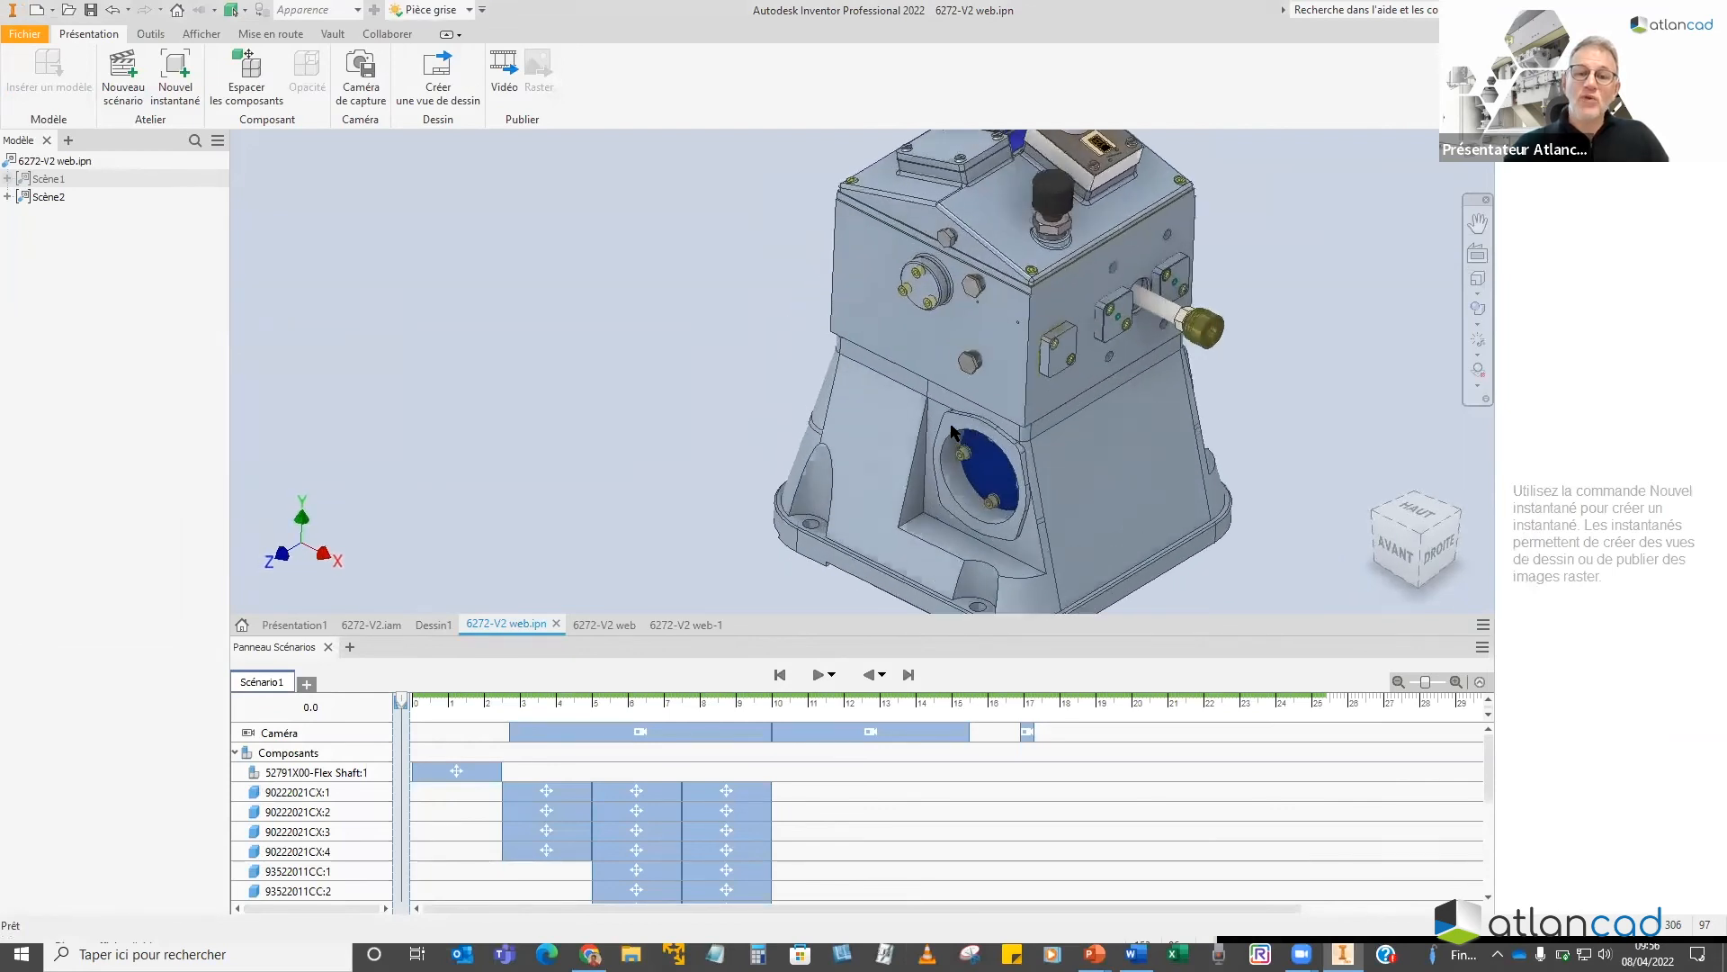
pyautogui.scroll(4, 954, 427)
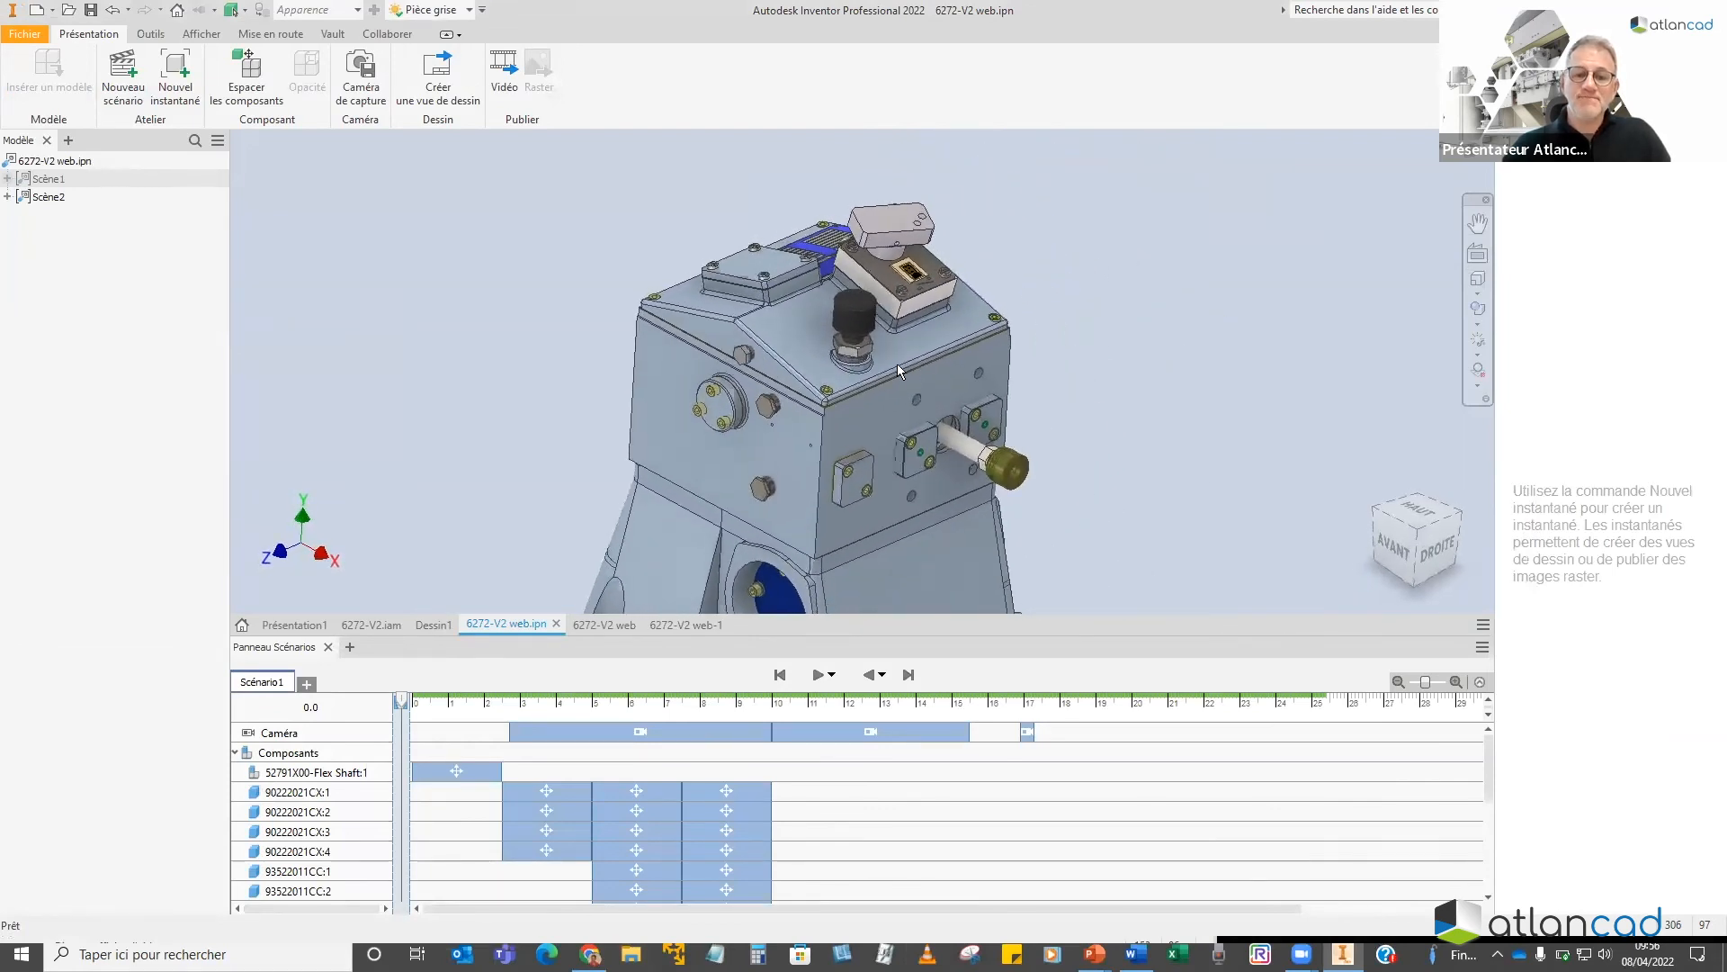
pyautogui.click(872, 675)
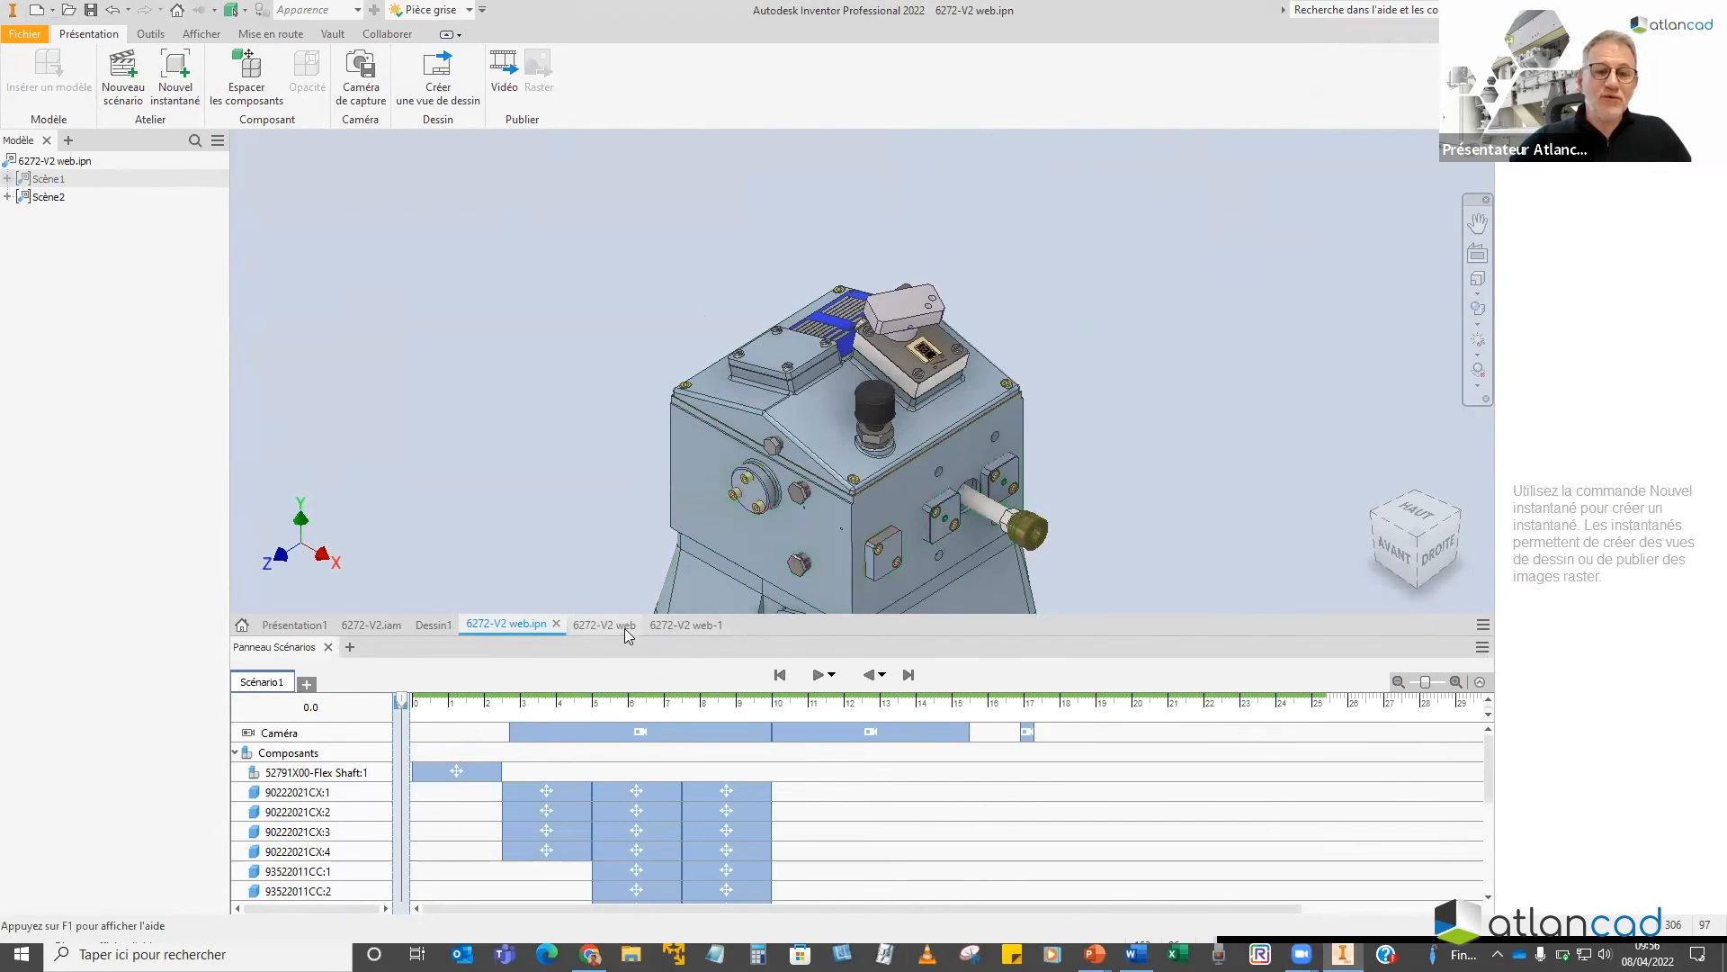
# Review the exploded views in drawing 6272-V2 web-1 and both sheets of drawing 6272-V2 web, including balloons and parts list
pyautogui.click(680, 632)
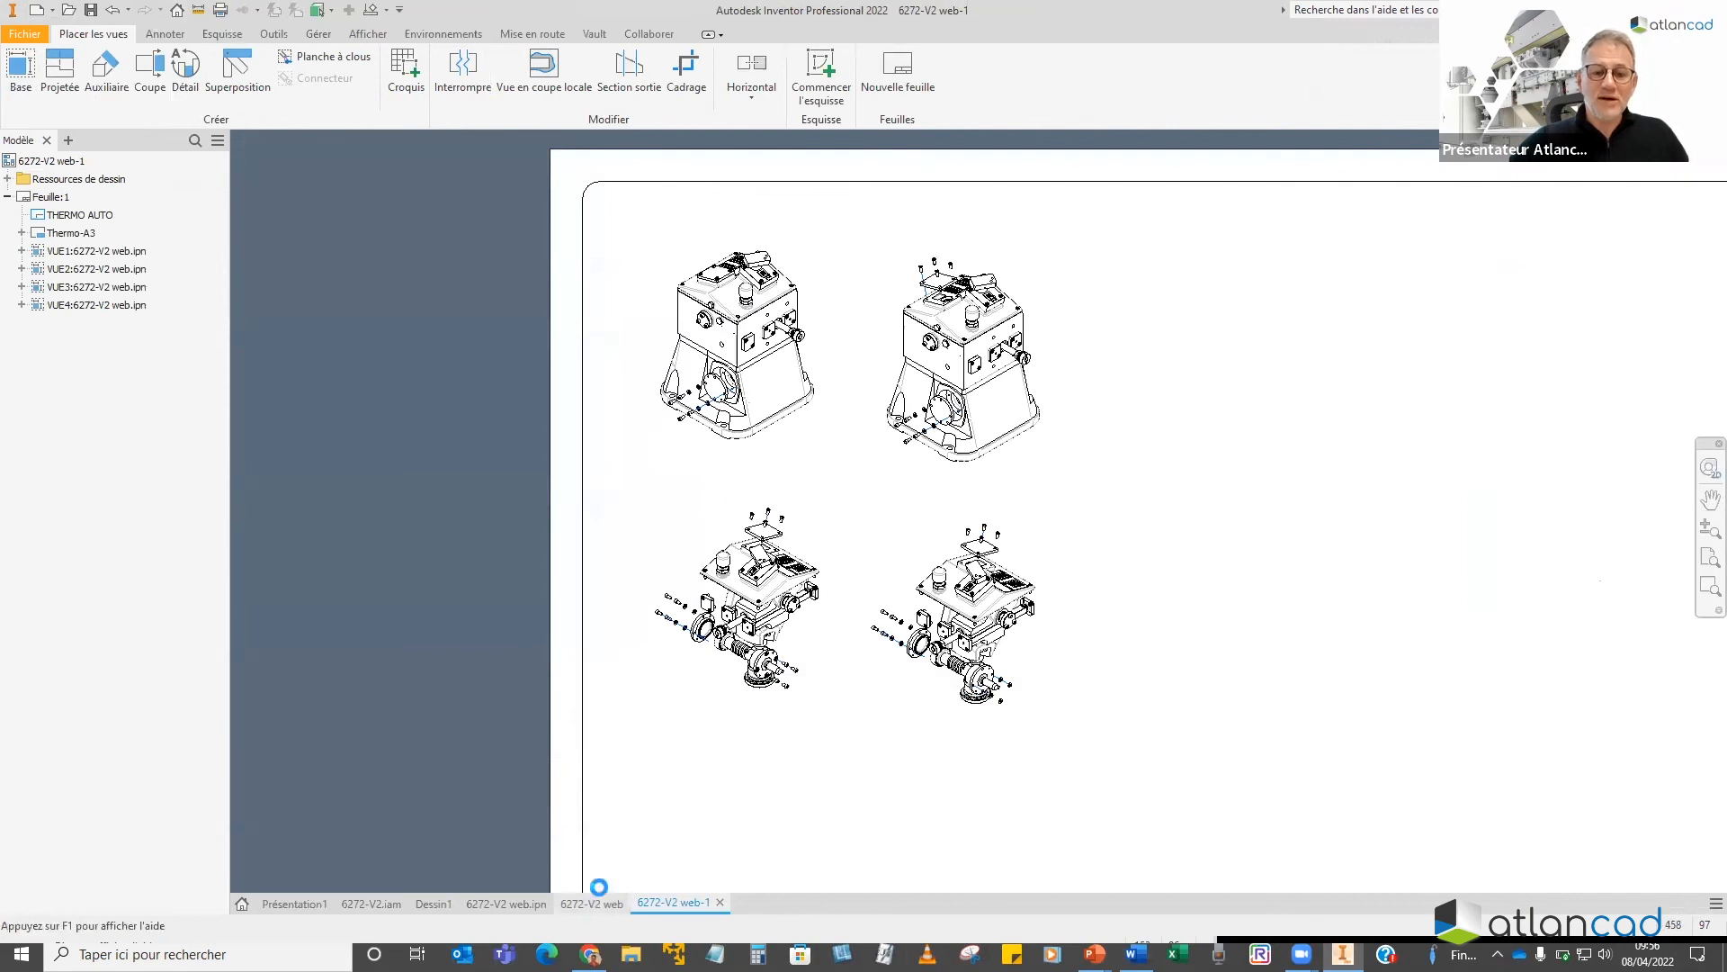
pyautogui.click(592, 902)
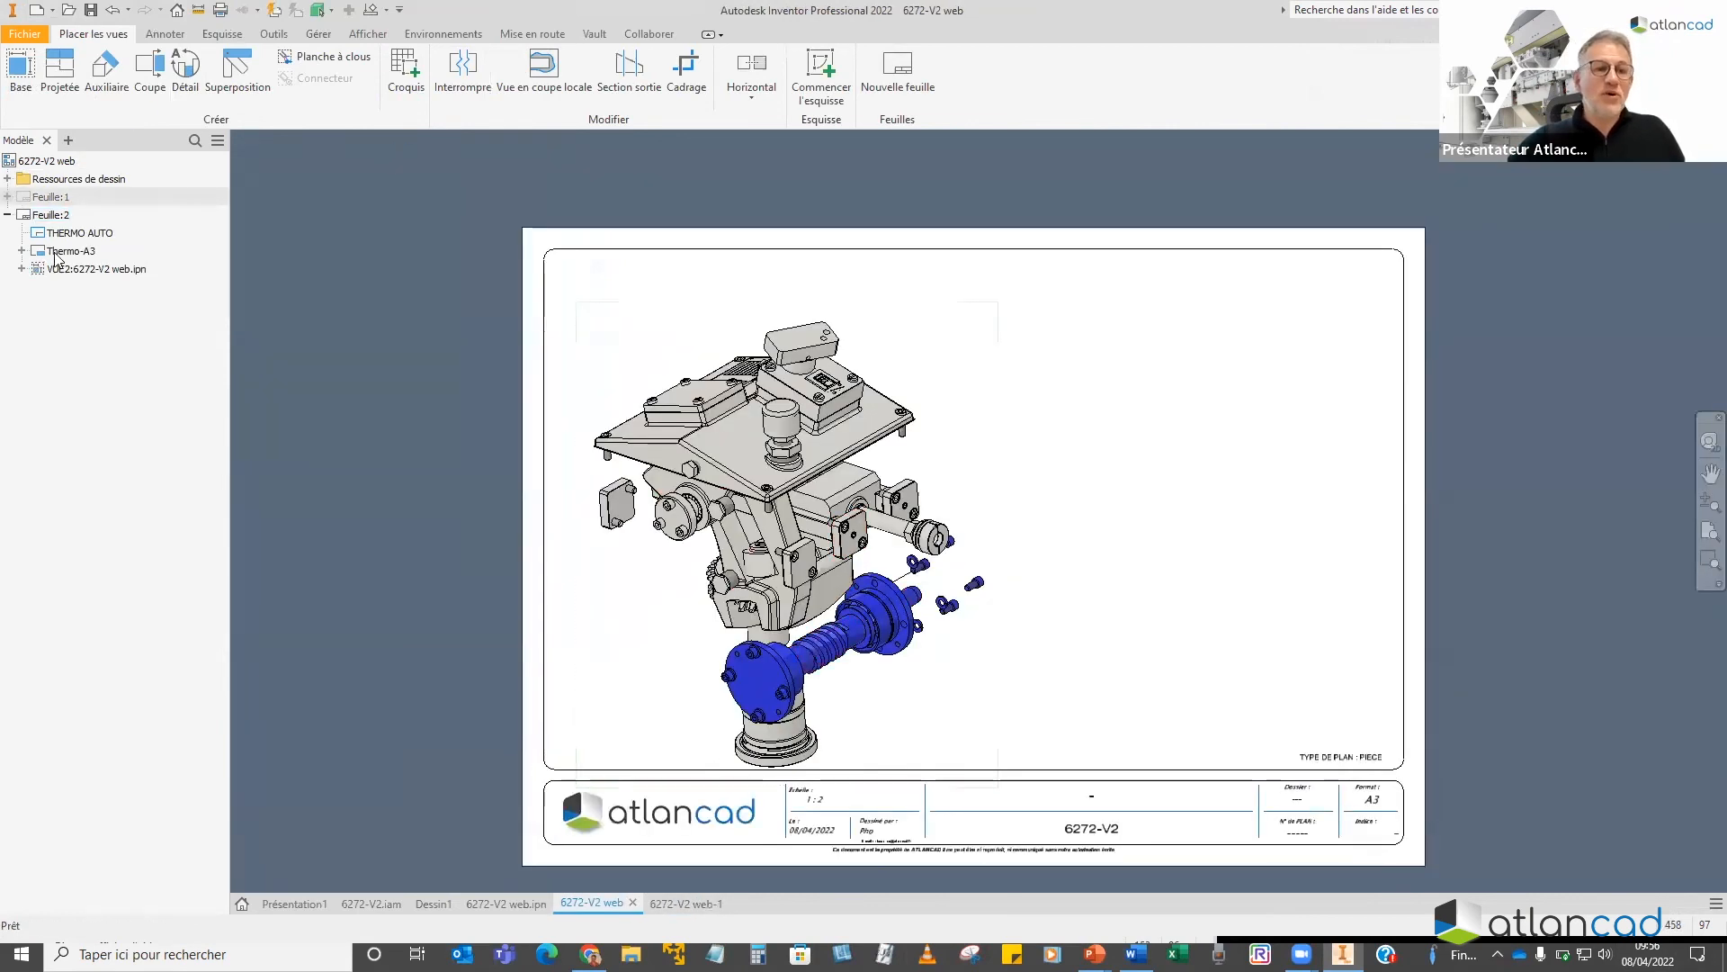
pyautogui.doubleClick(47, 197)
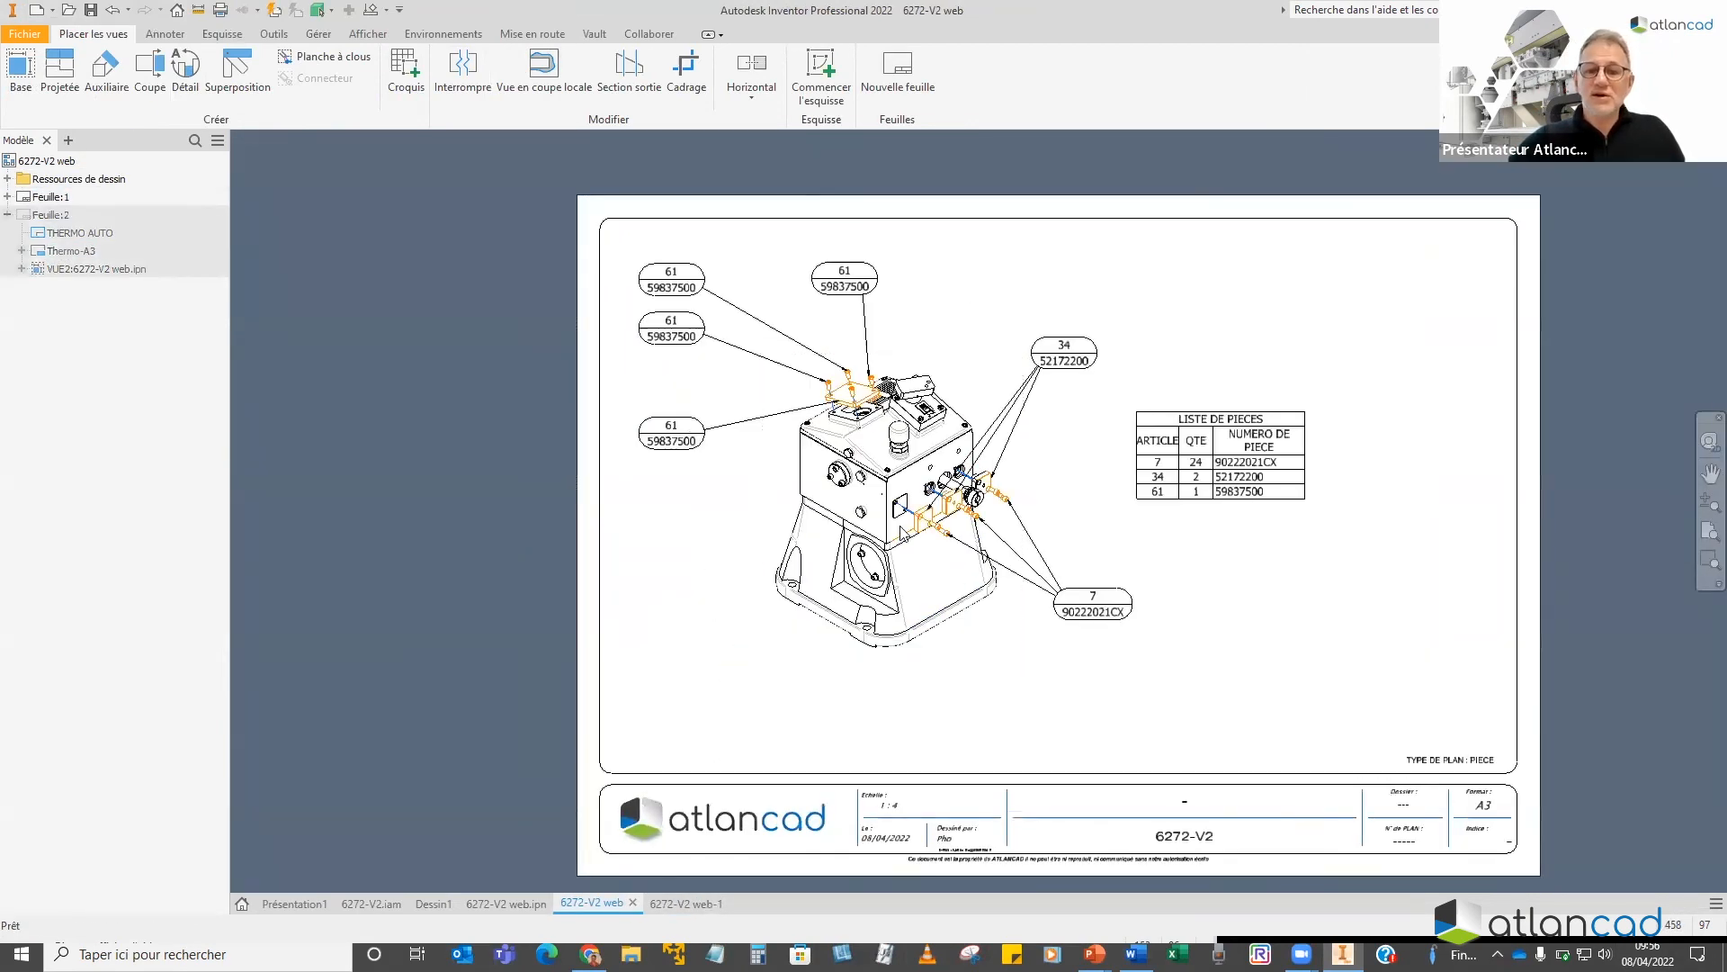
pyautogui.scroll(6, 960, 516)
pyautogui.scroll(-7, 982, 500)
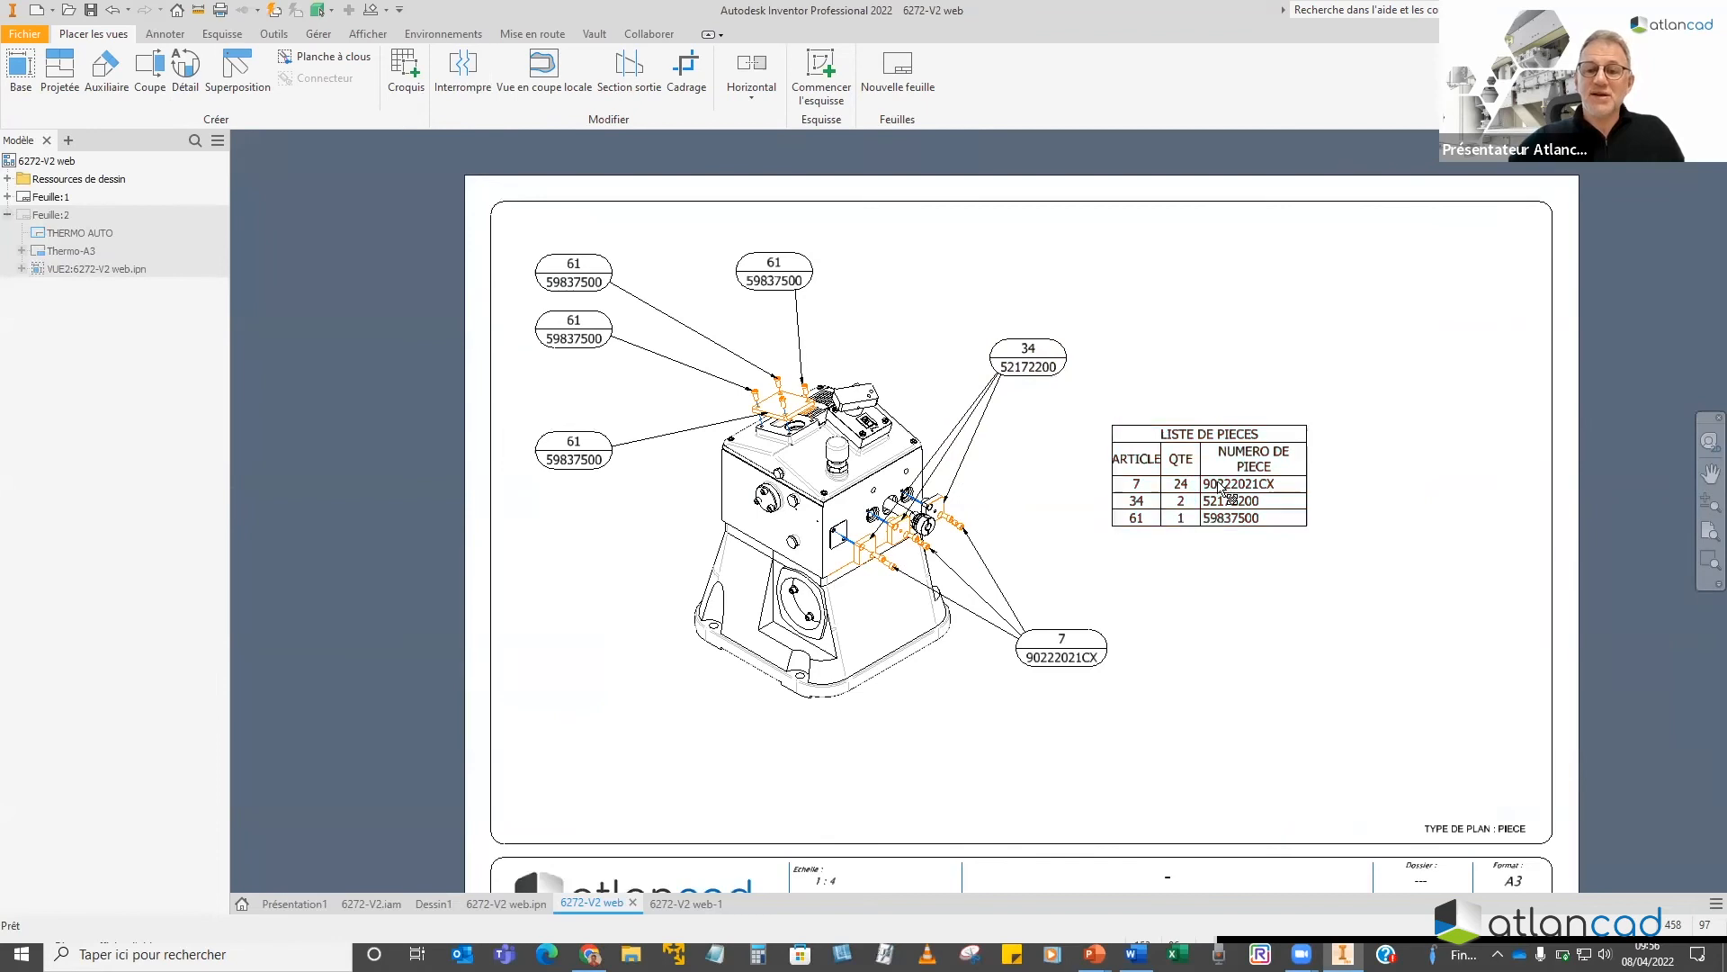
pyautogui.doubleClick(42, 216)
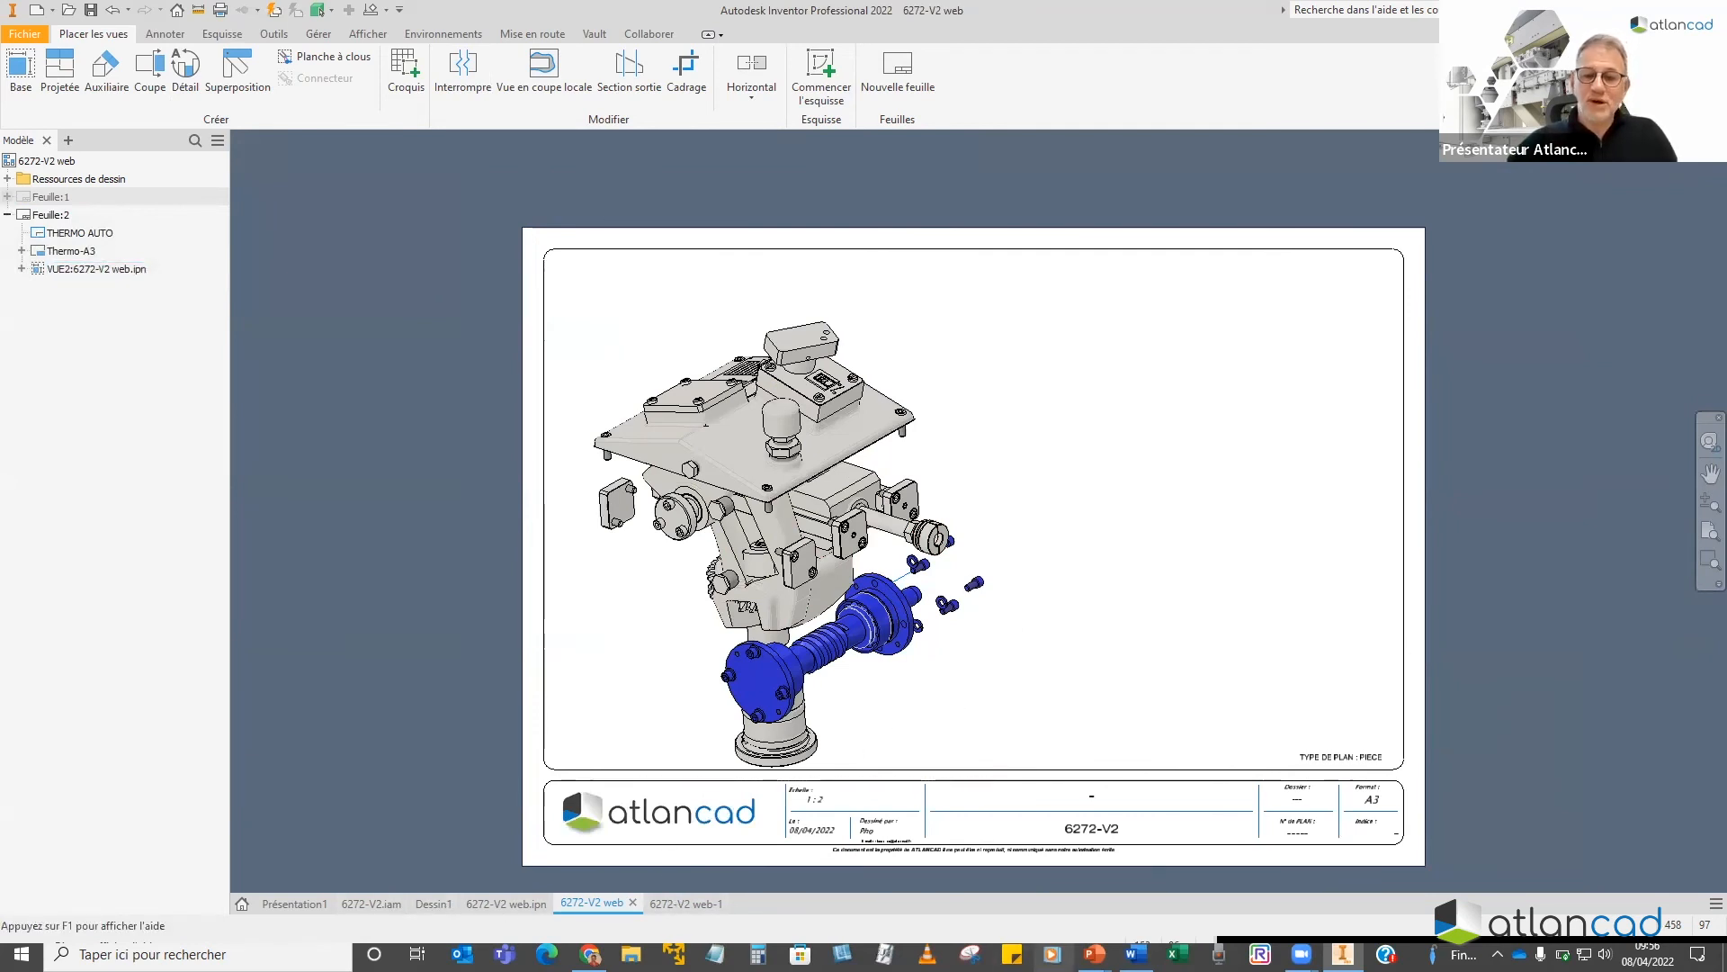
# Look at the illustrated document in Word and return to the 6272-V2 web.ipn presentation in Inventor
pyautogui.click(1135, 954)
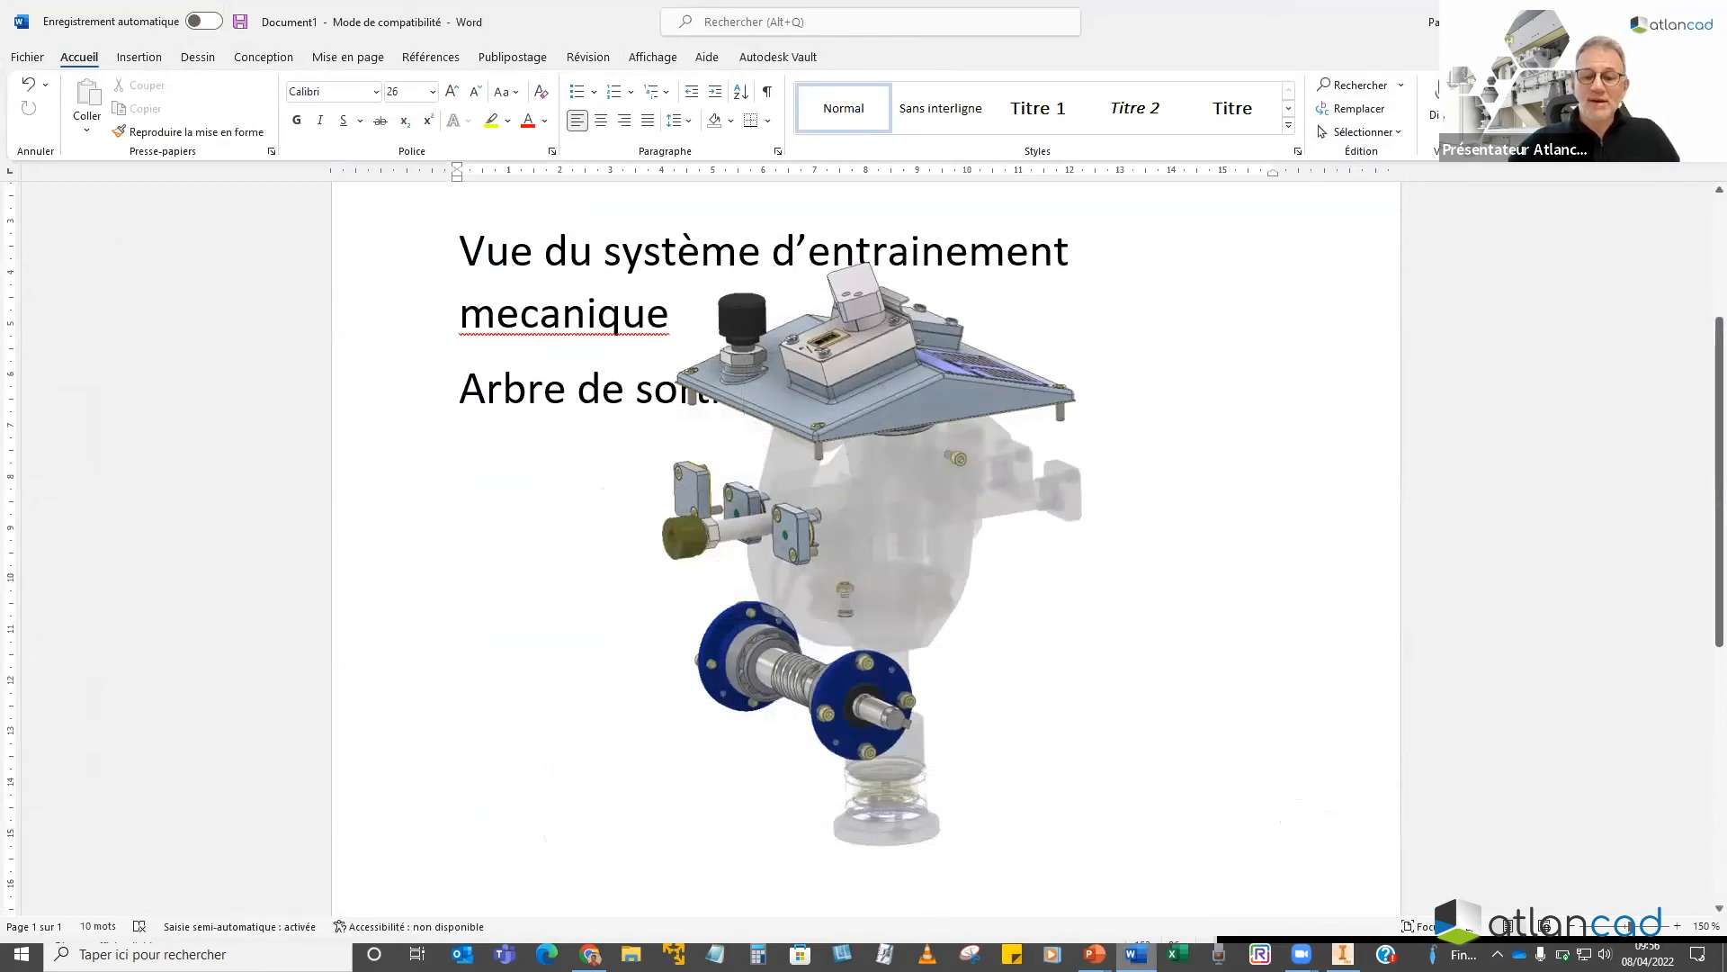
pyautogui.click(1342, 953)
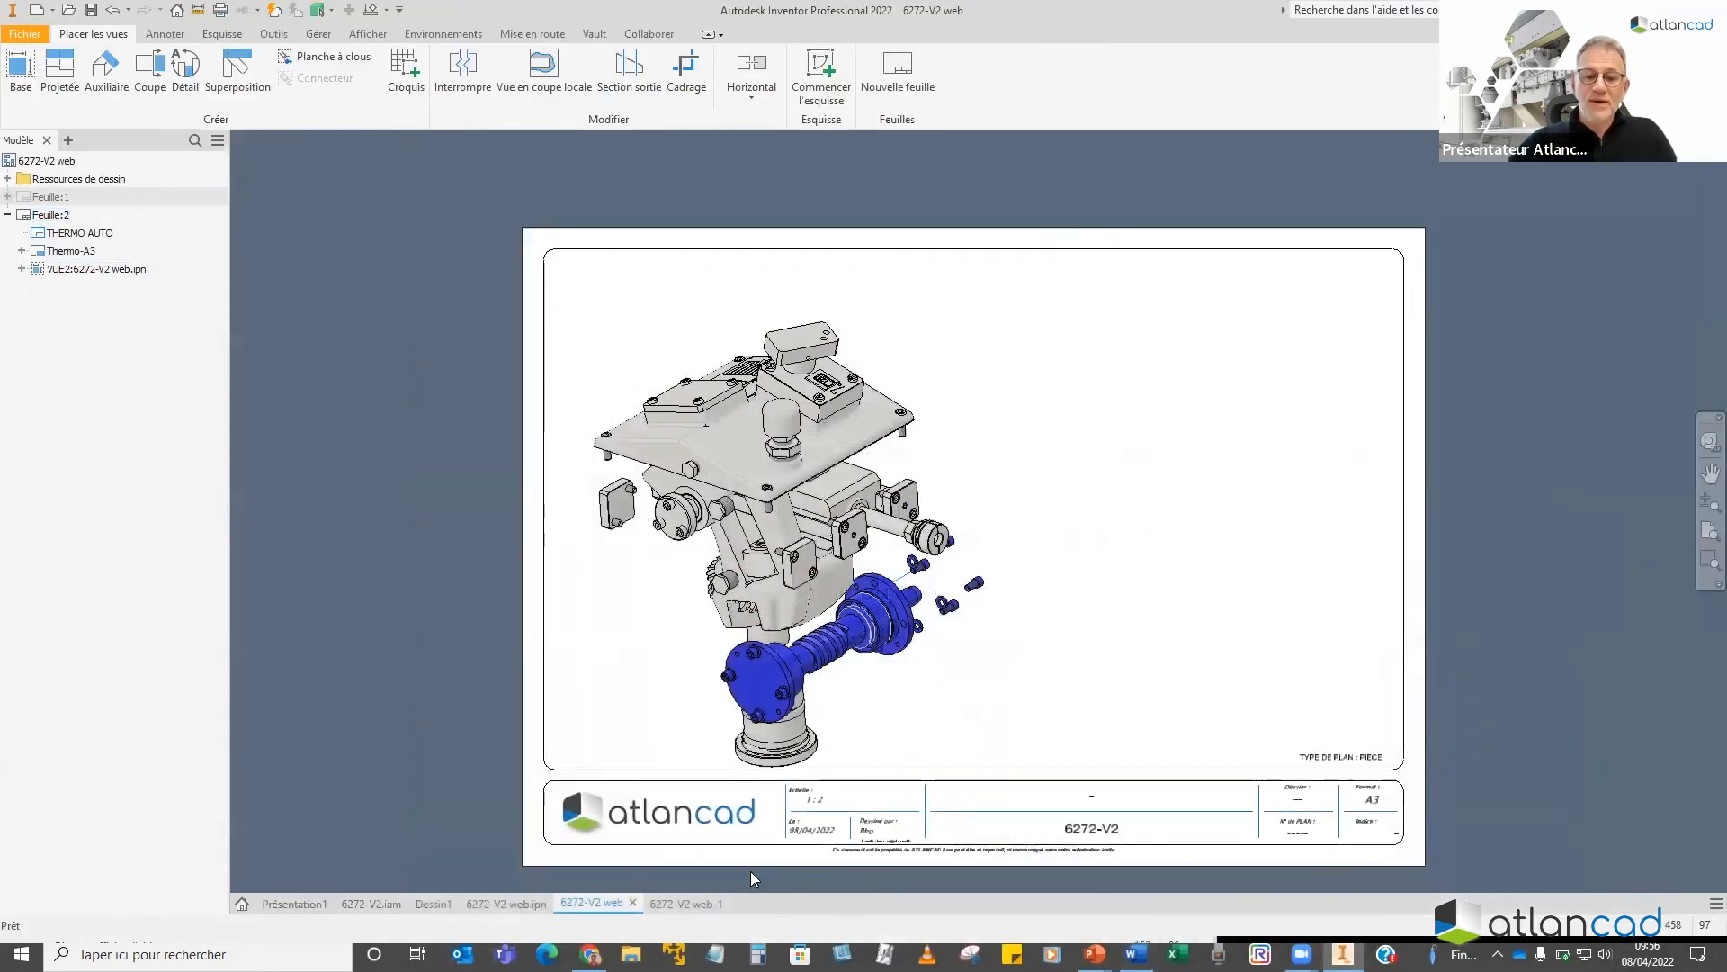
pyautogui.click(516, 903)
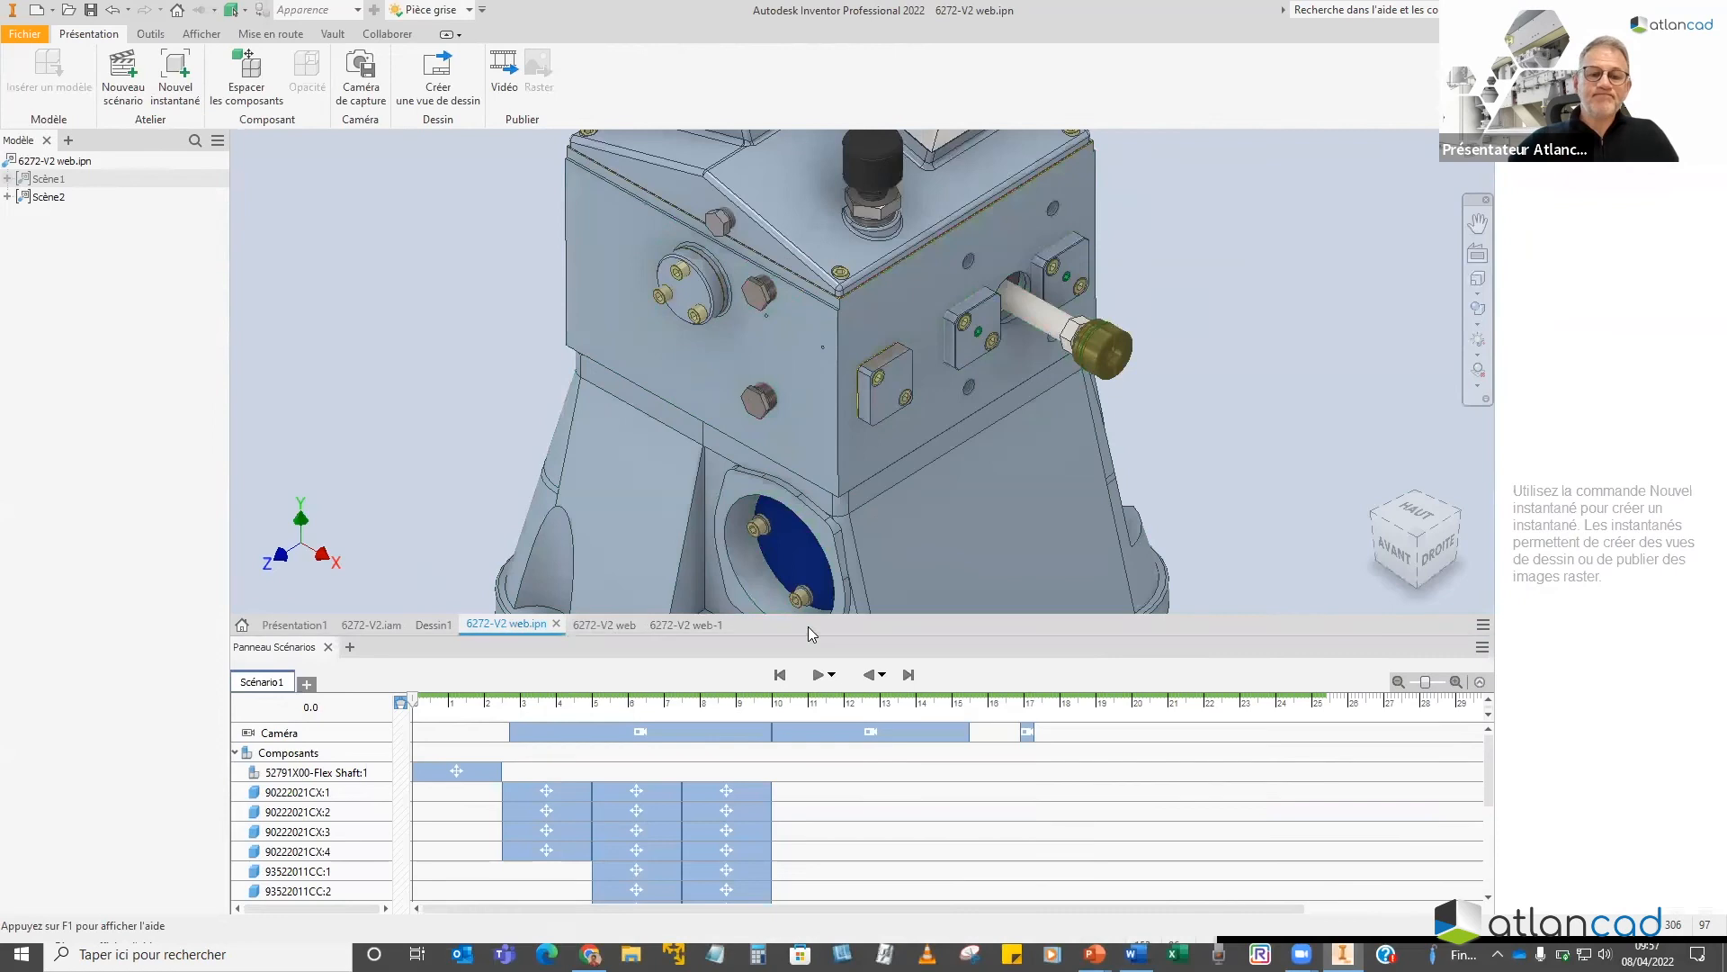
# Switch to the Notice de Montage slide to review the animated assembly notice, and return to the Inventor presentation
pyautogui.moveTo(809, 634); pyautogui.dragTo(812, 672)
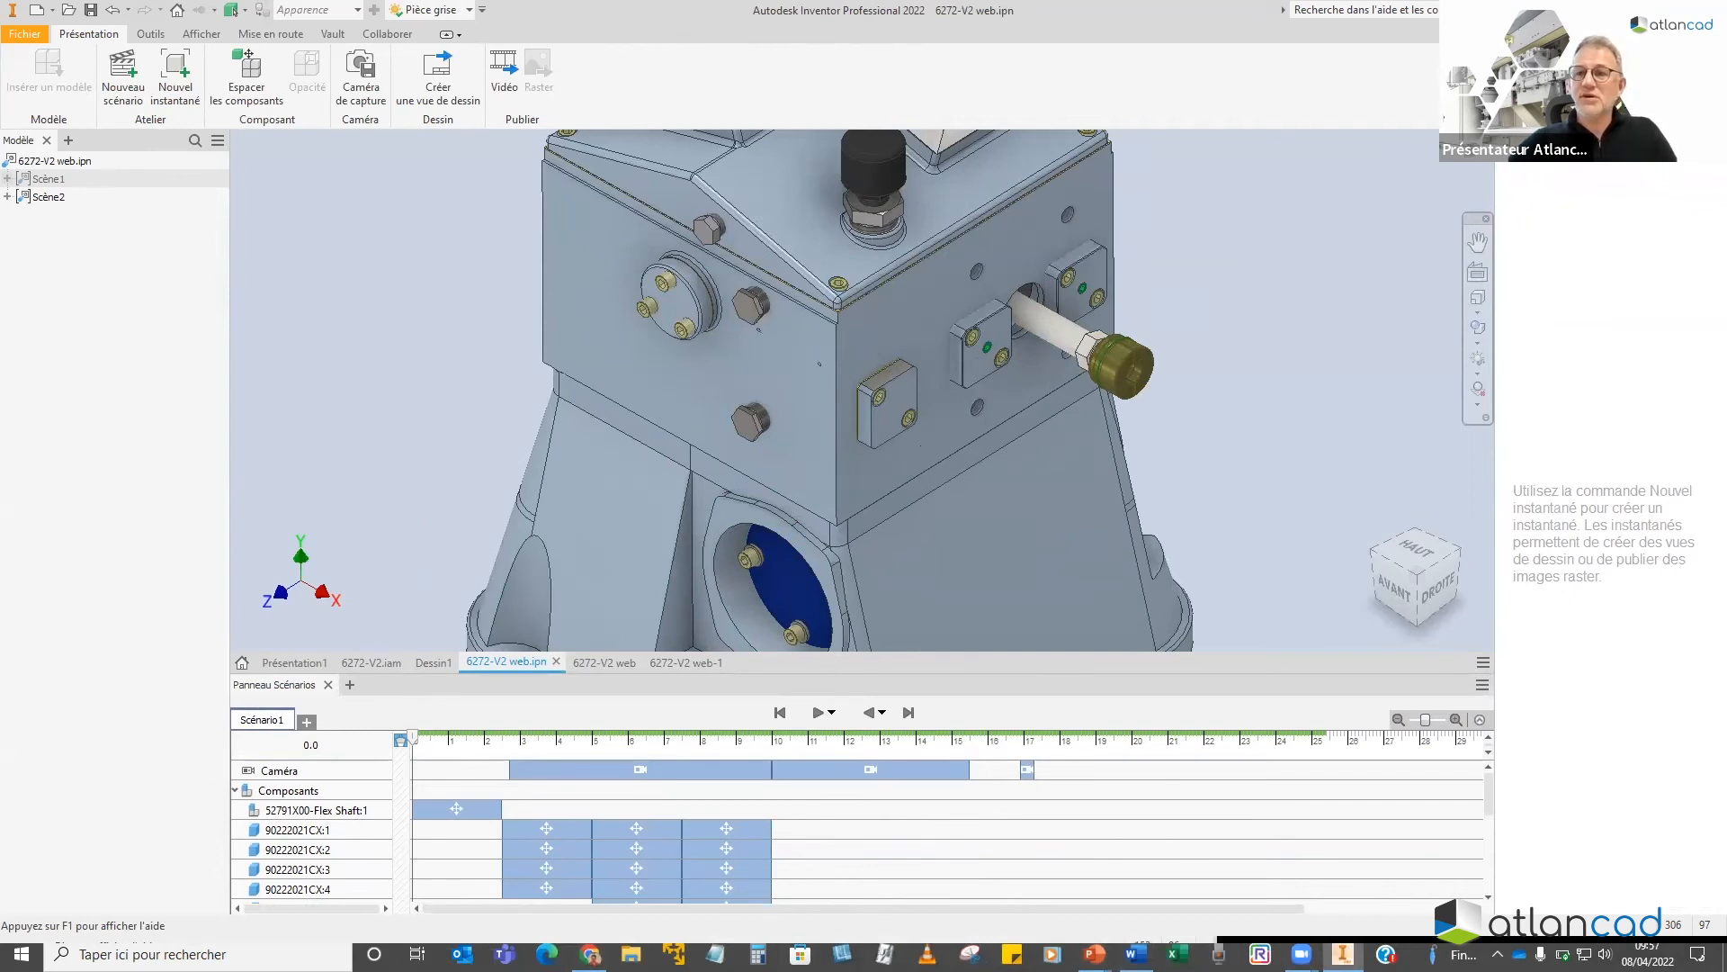
pyautogui.hotkey('alt', 'Tab')
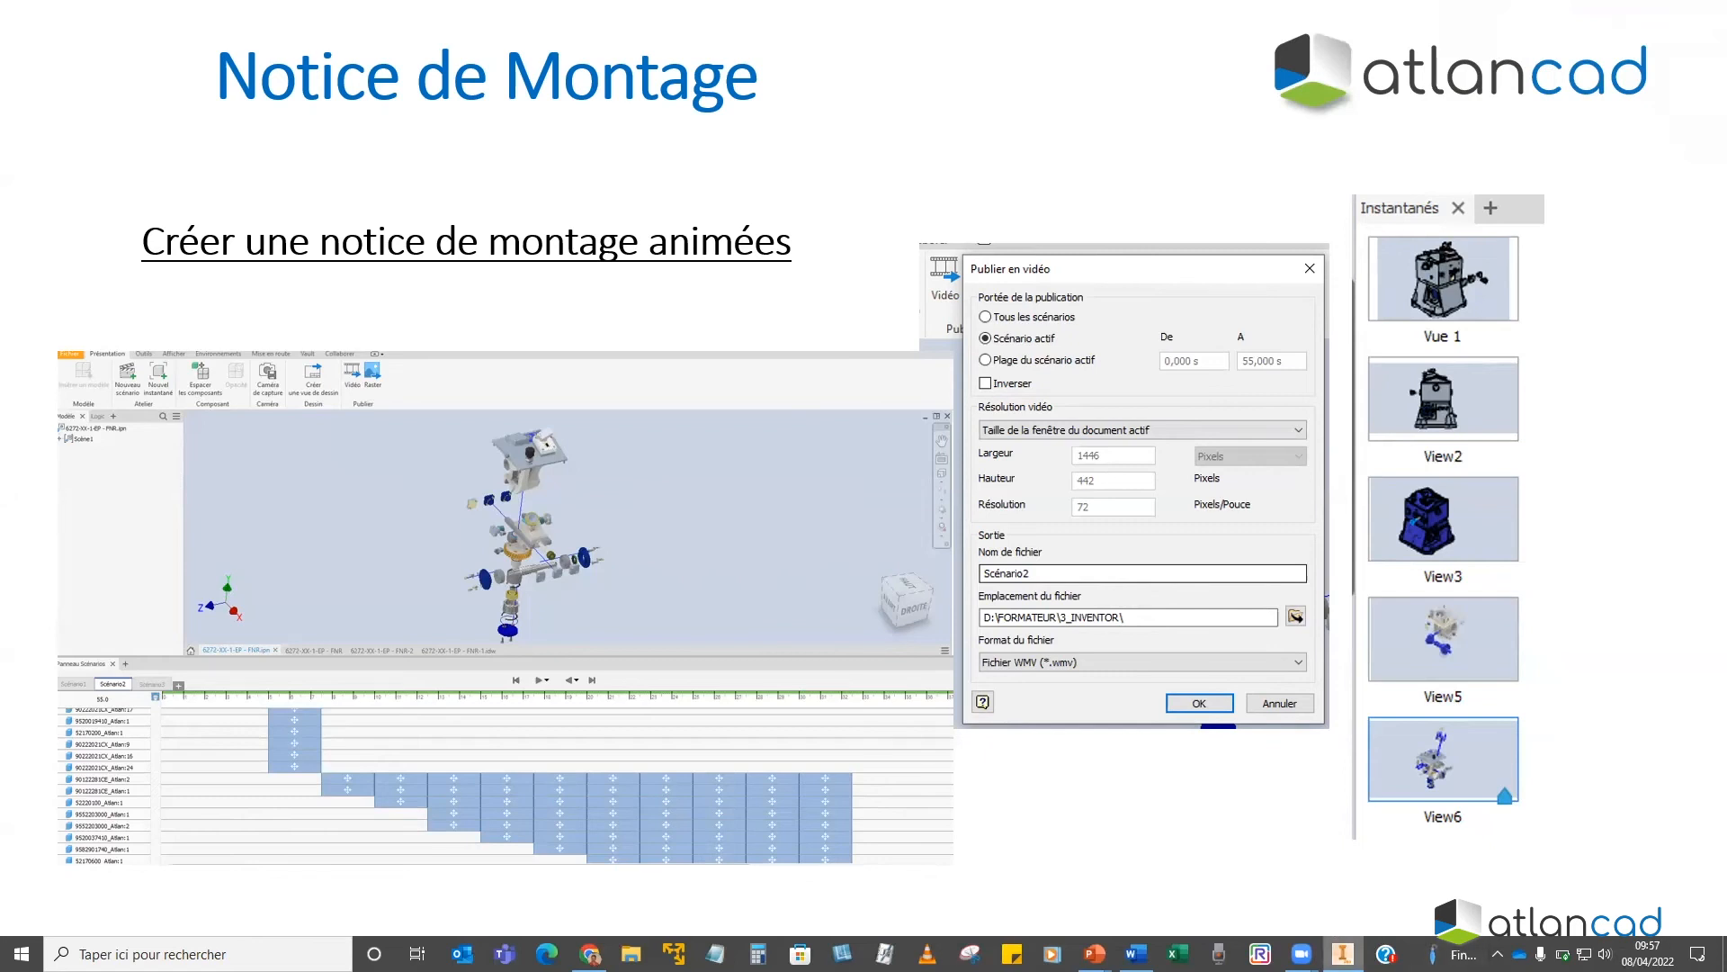
pyautogui.moveTo(1342, 954)
pyautogui.moveTo(1342, 954)
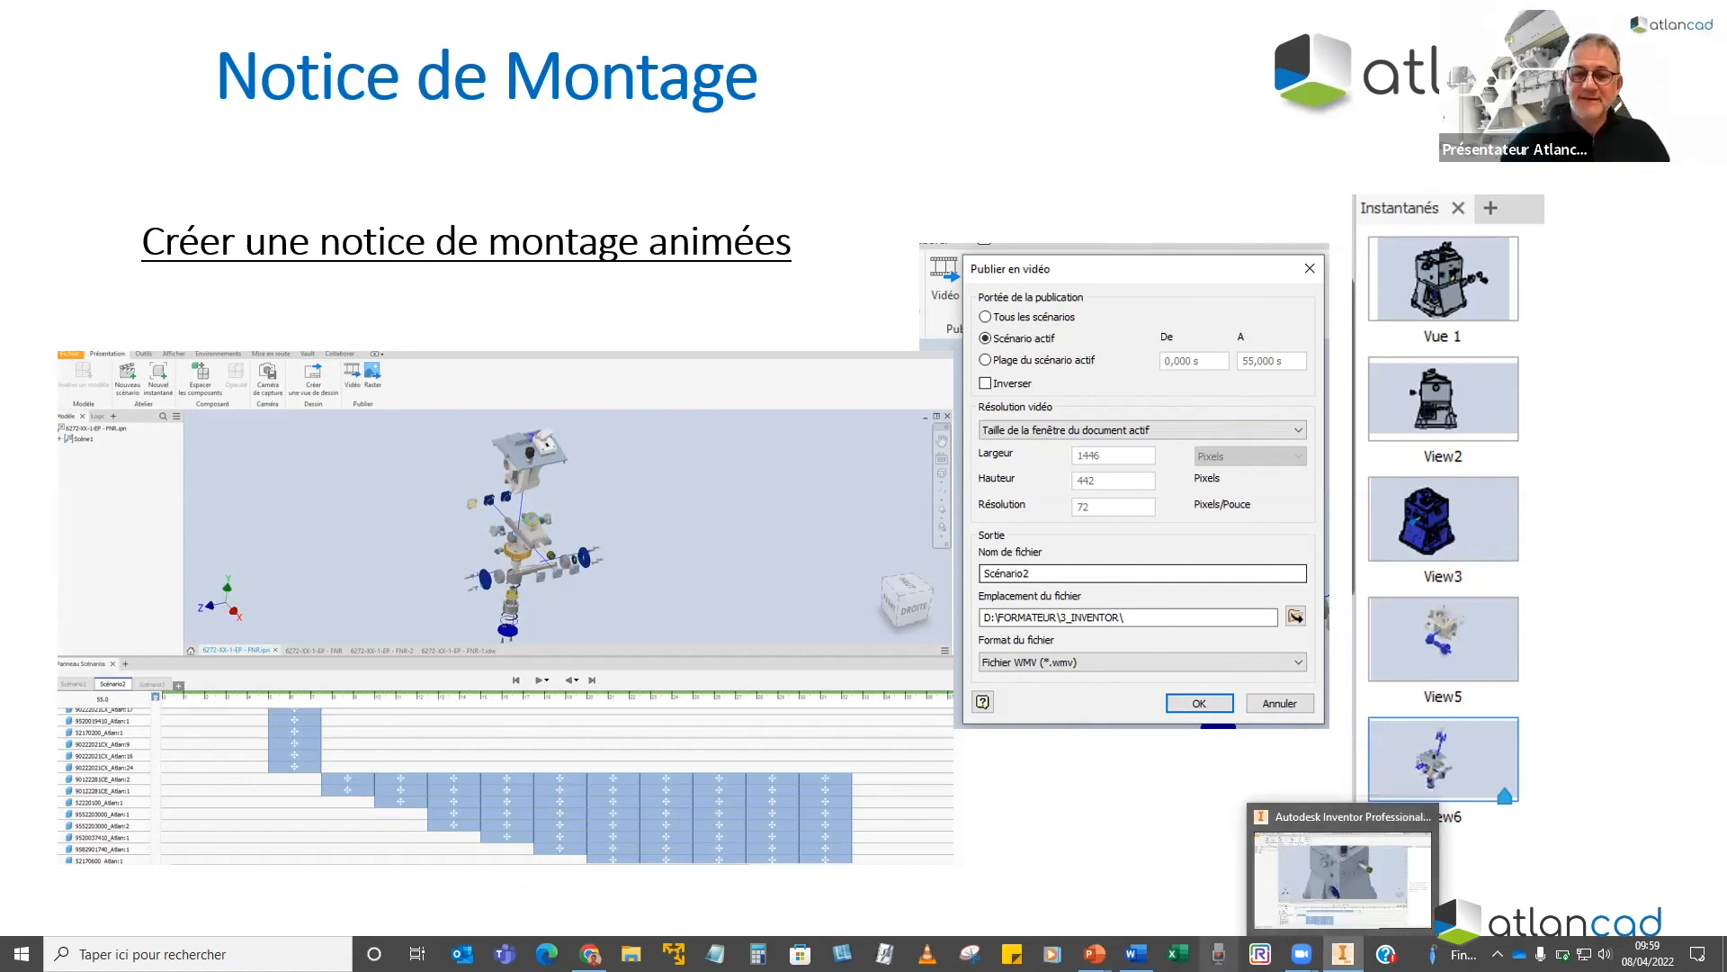
pyautogui.hotkey('alt', 'Tab')
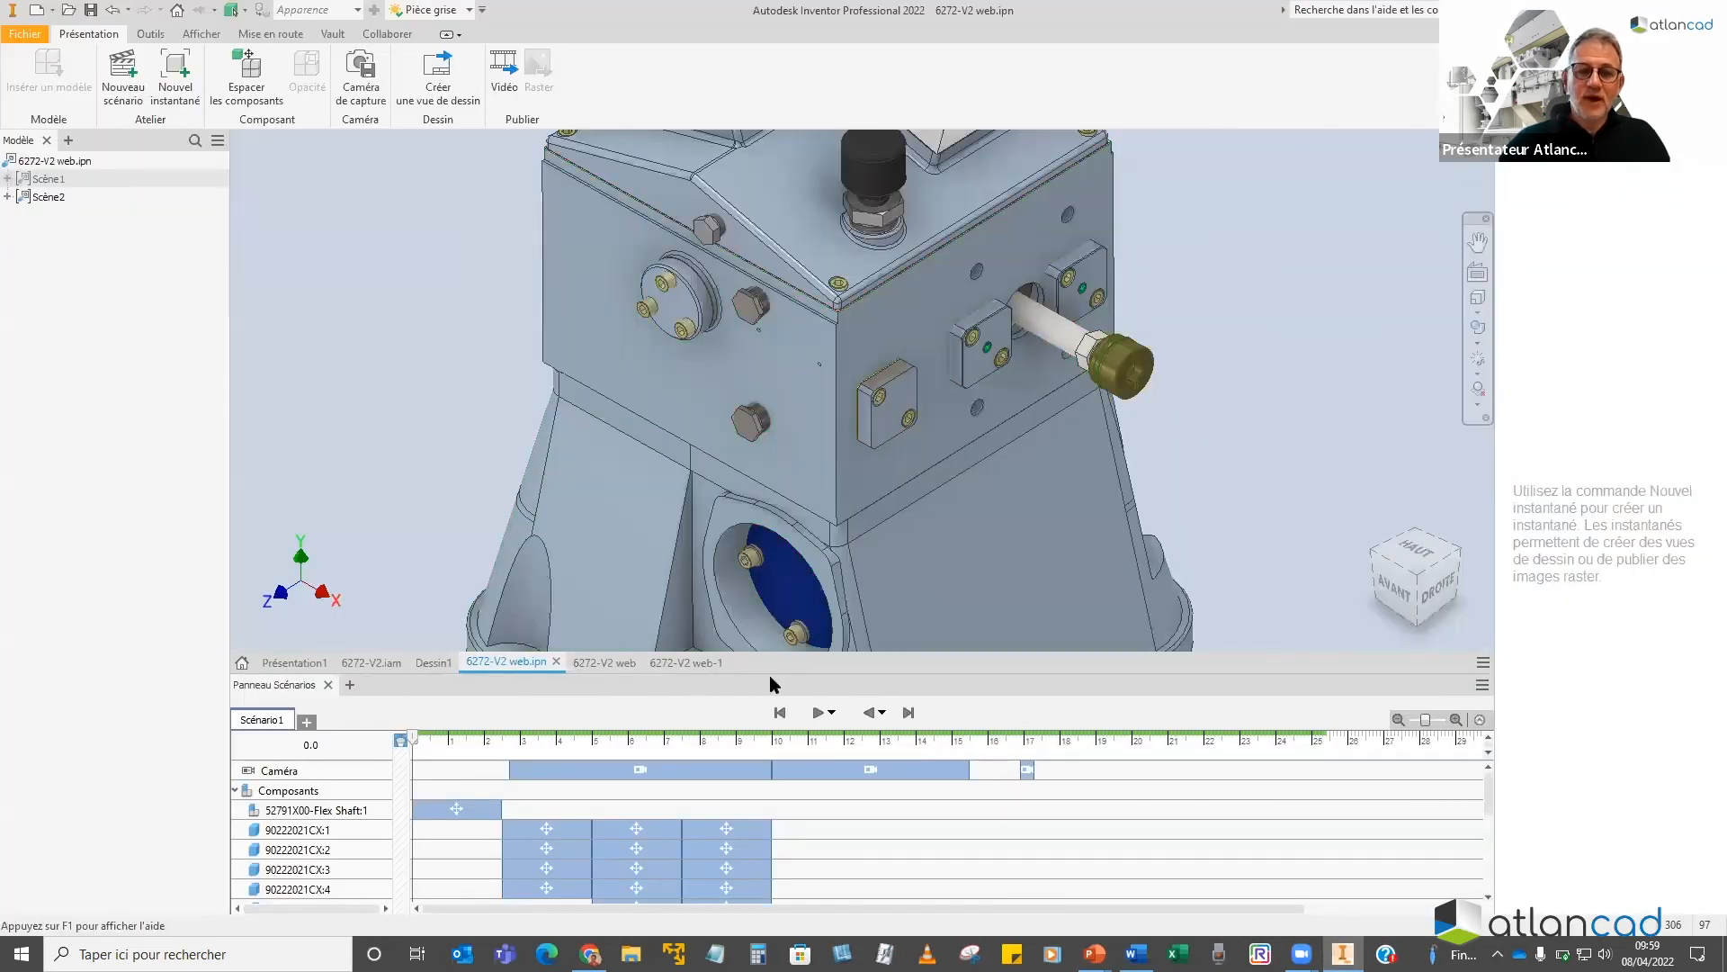
# Shrink the storyboard panel to enlarge the graphics area and bring the whole assembly into view
pyautogui.moveTo(770, 673); pyautogui.dragTo(775, 869)
pyautogui.scroll(5, 814, 650)
pyautogui.scroll(-4, 817, 650)
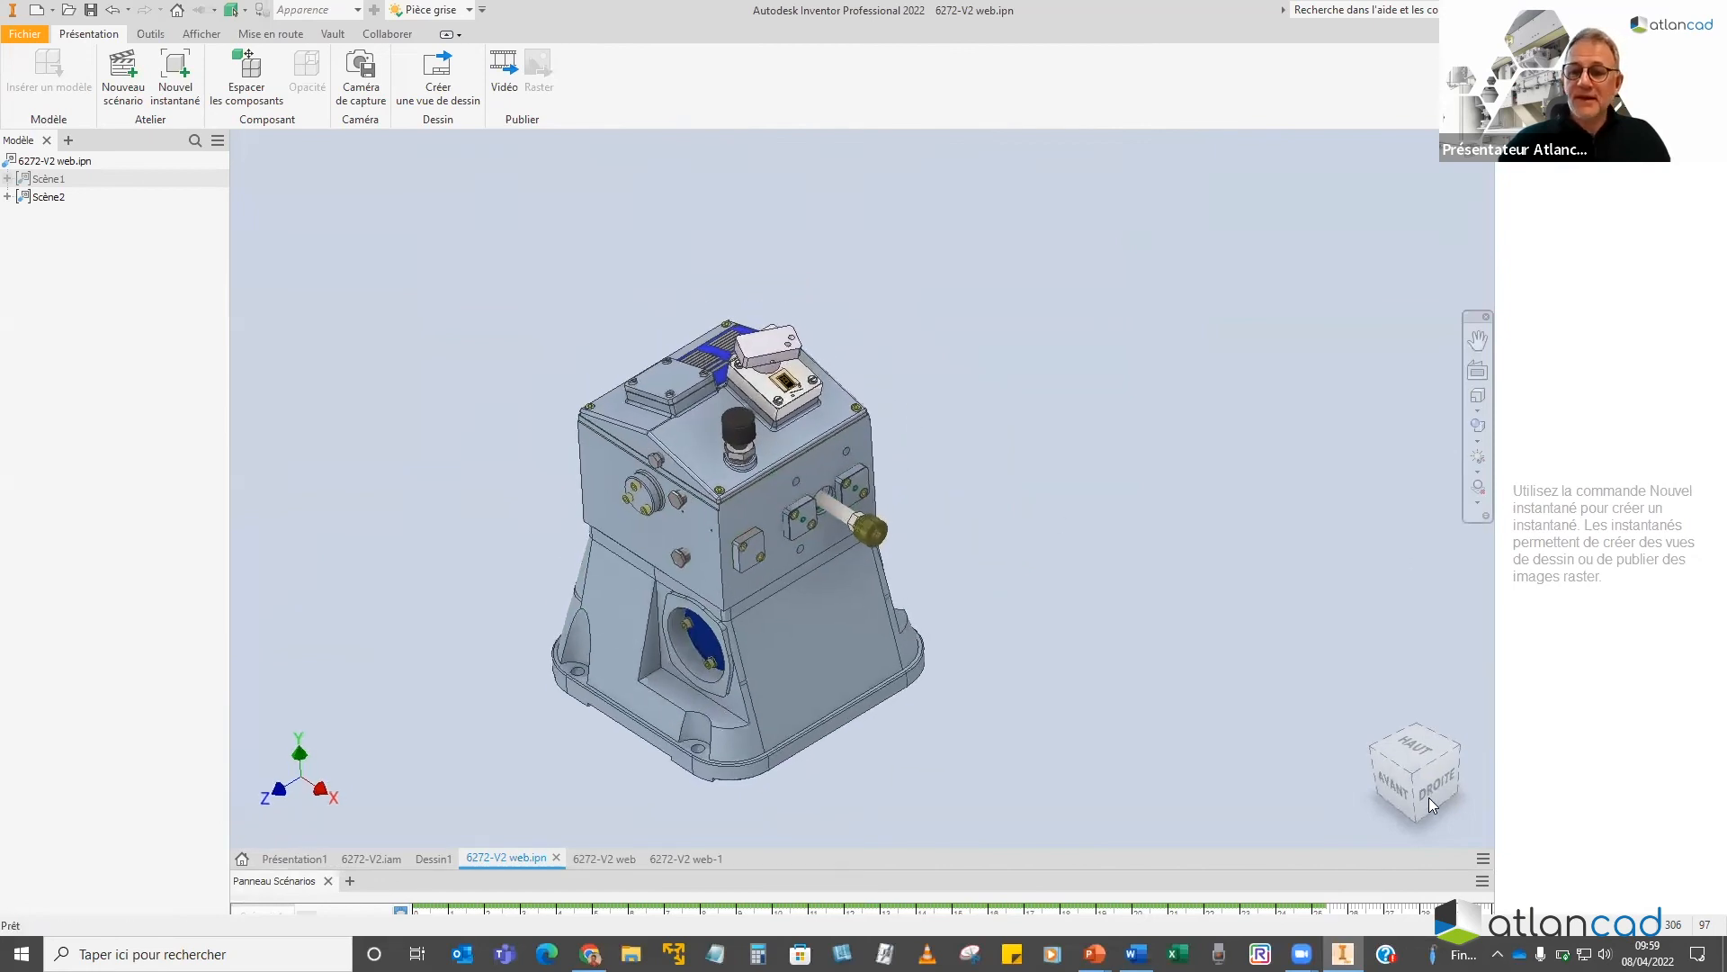
# Tweak the top cover and its attached components 210.5 mm upward along Y, using world-space alignment (Espace réel) and a 2.5 s duration
pyautogui.click(1428, 792)
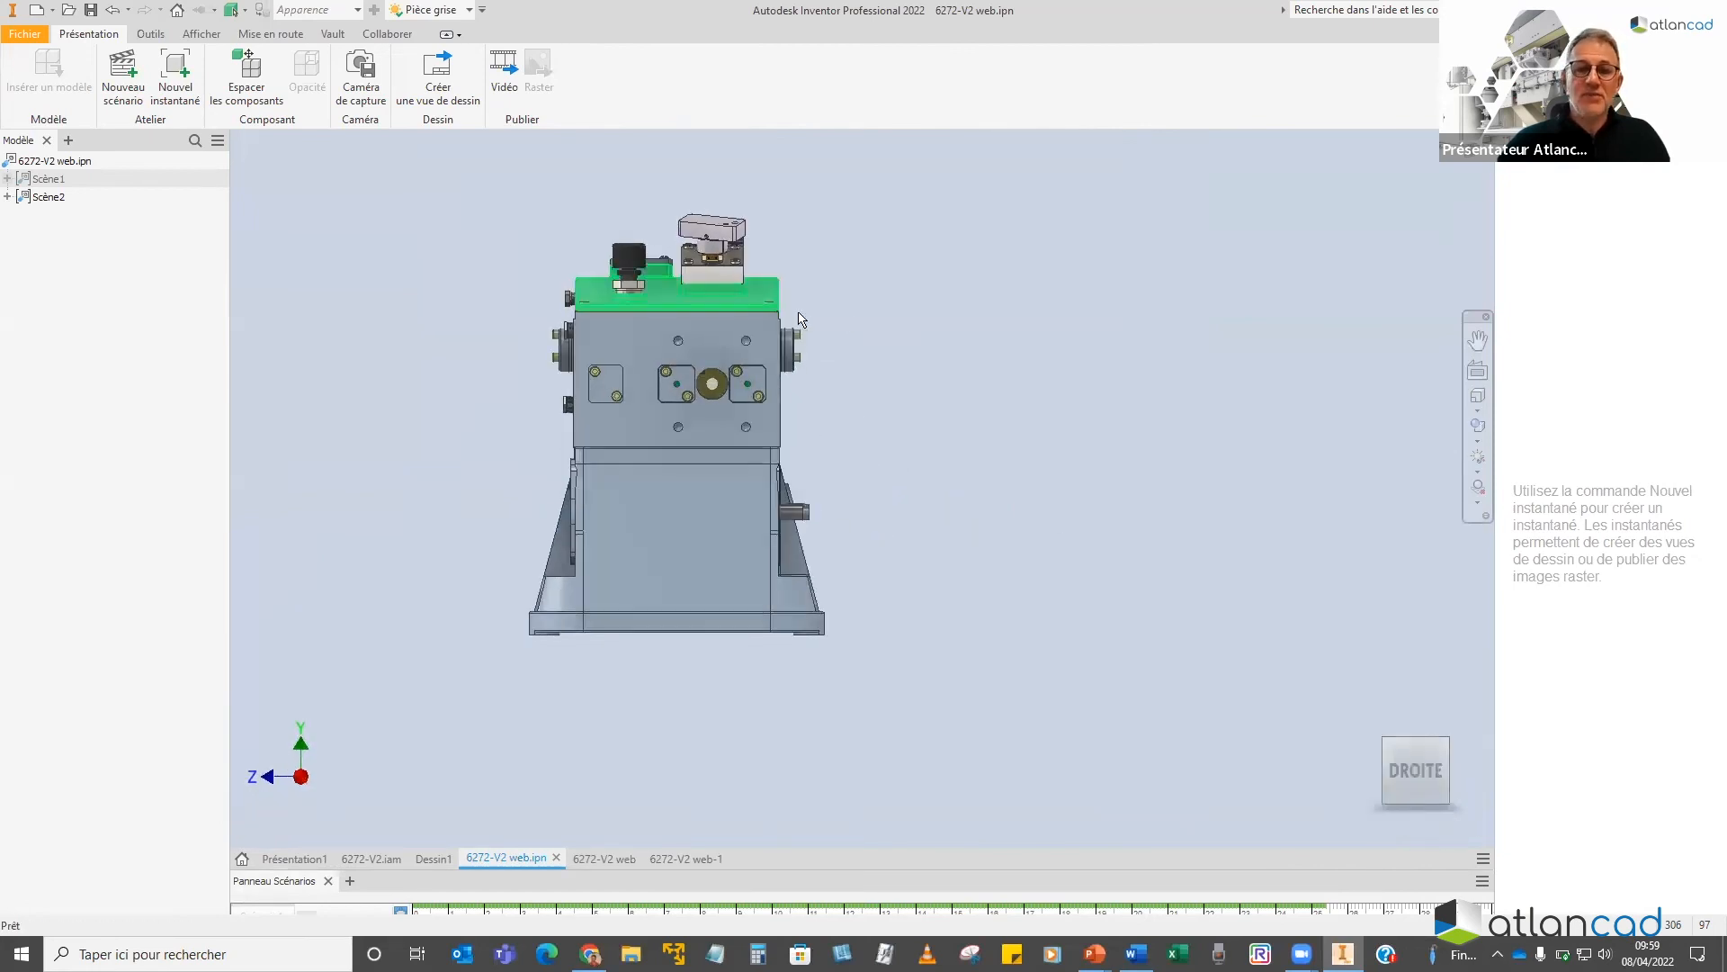
pyautogui.moveTo(843, 302); pyautogui.dragTo(494, 224)
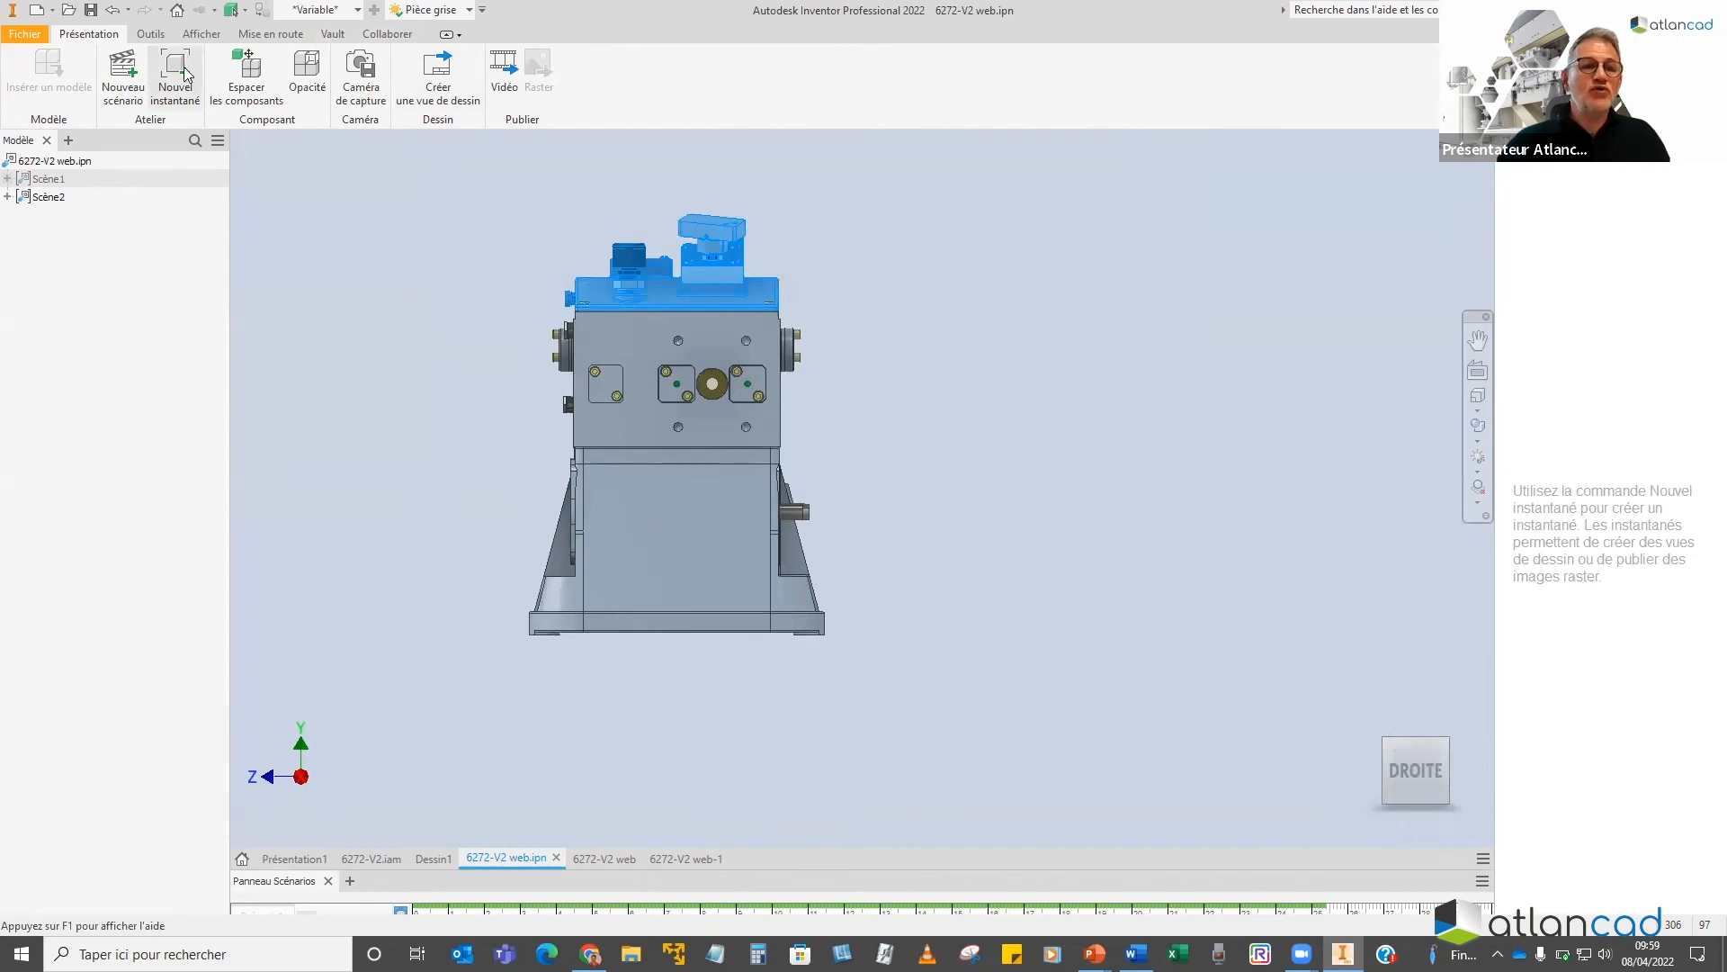
pyautogui.click(256, 83)
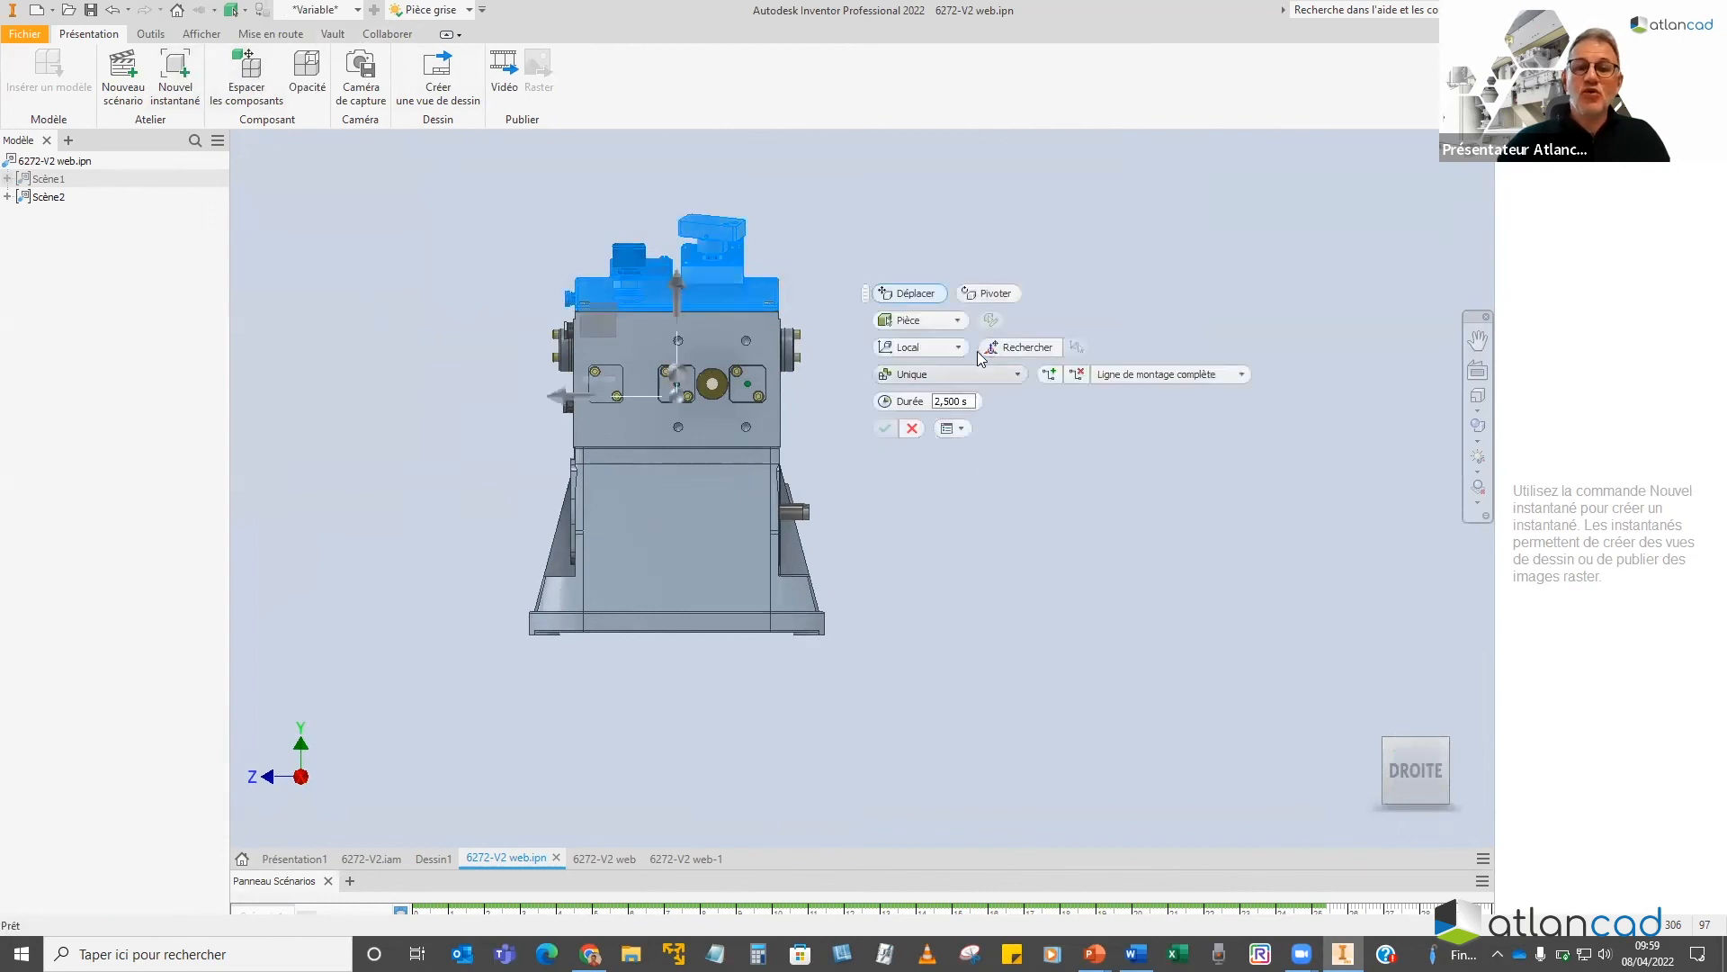
pyautogui.click(688, 217)
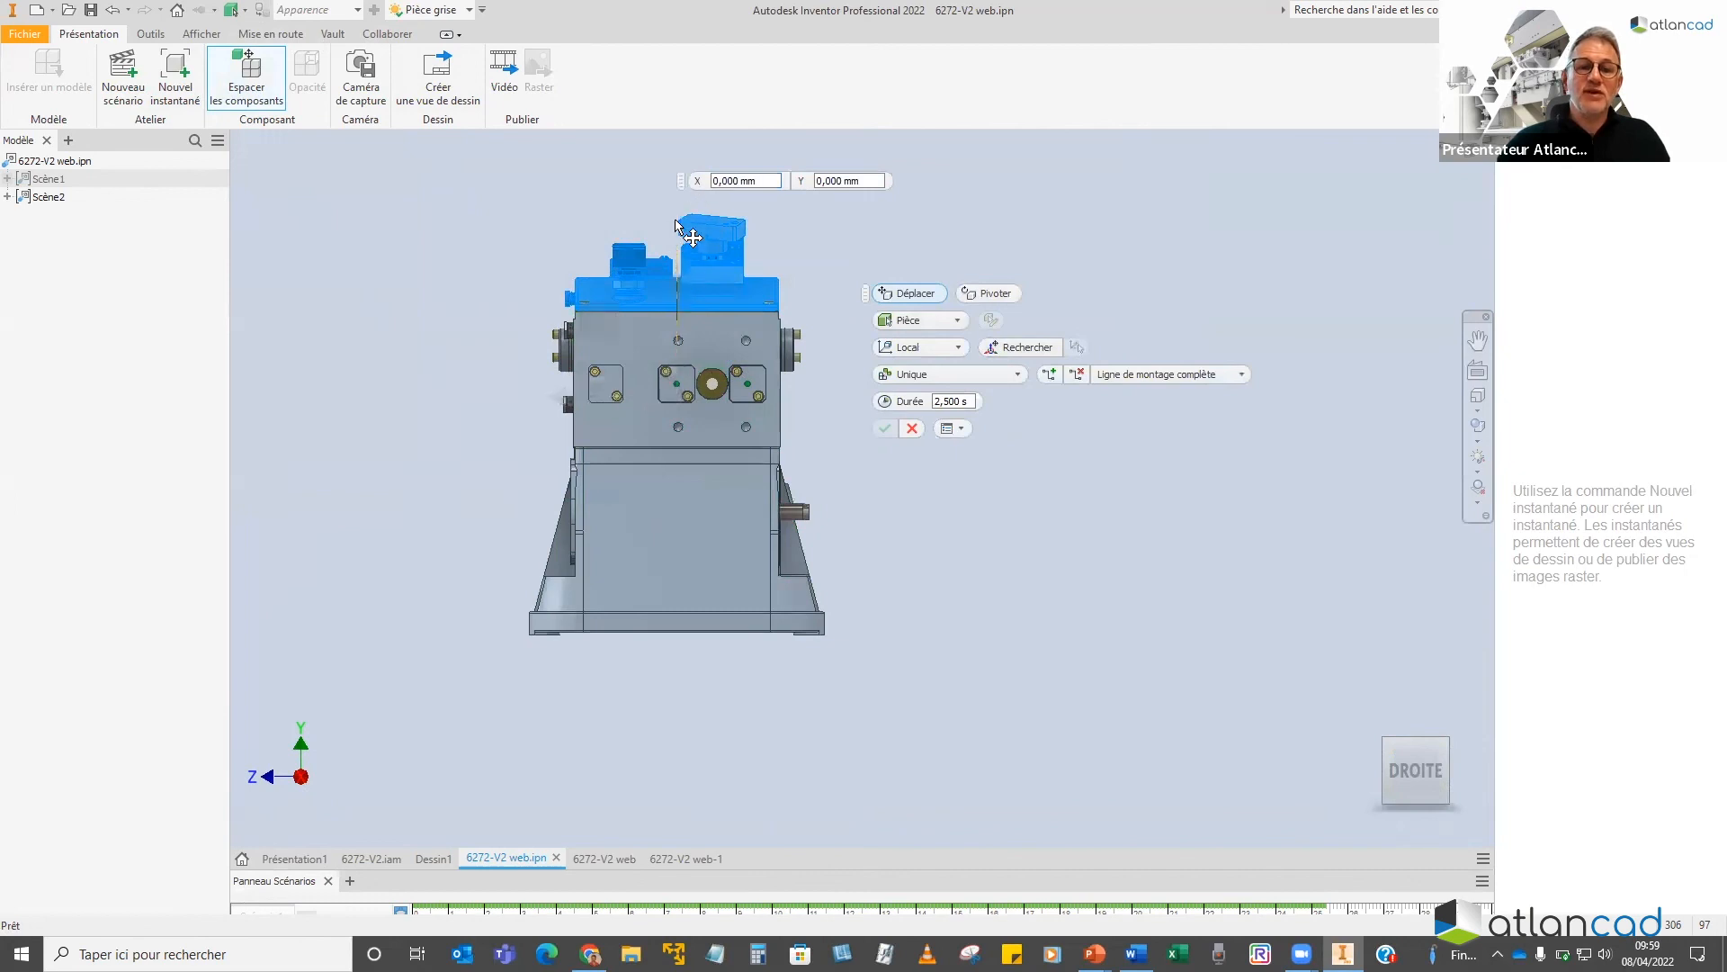
pyautogui.keyDown('shift'); pyautogui.moveTo(769, 405); pyautogui.dragTo(803, 435, button='middle'); pyautogui.keyUp('shift')
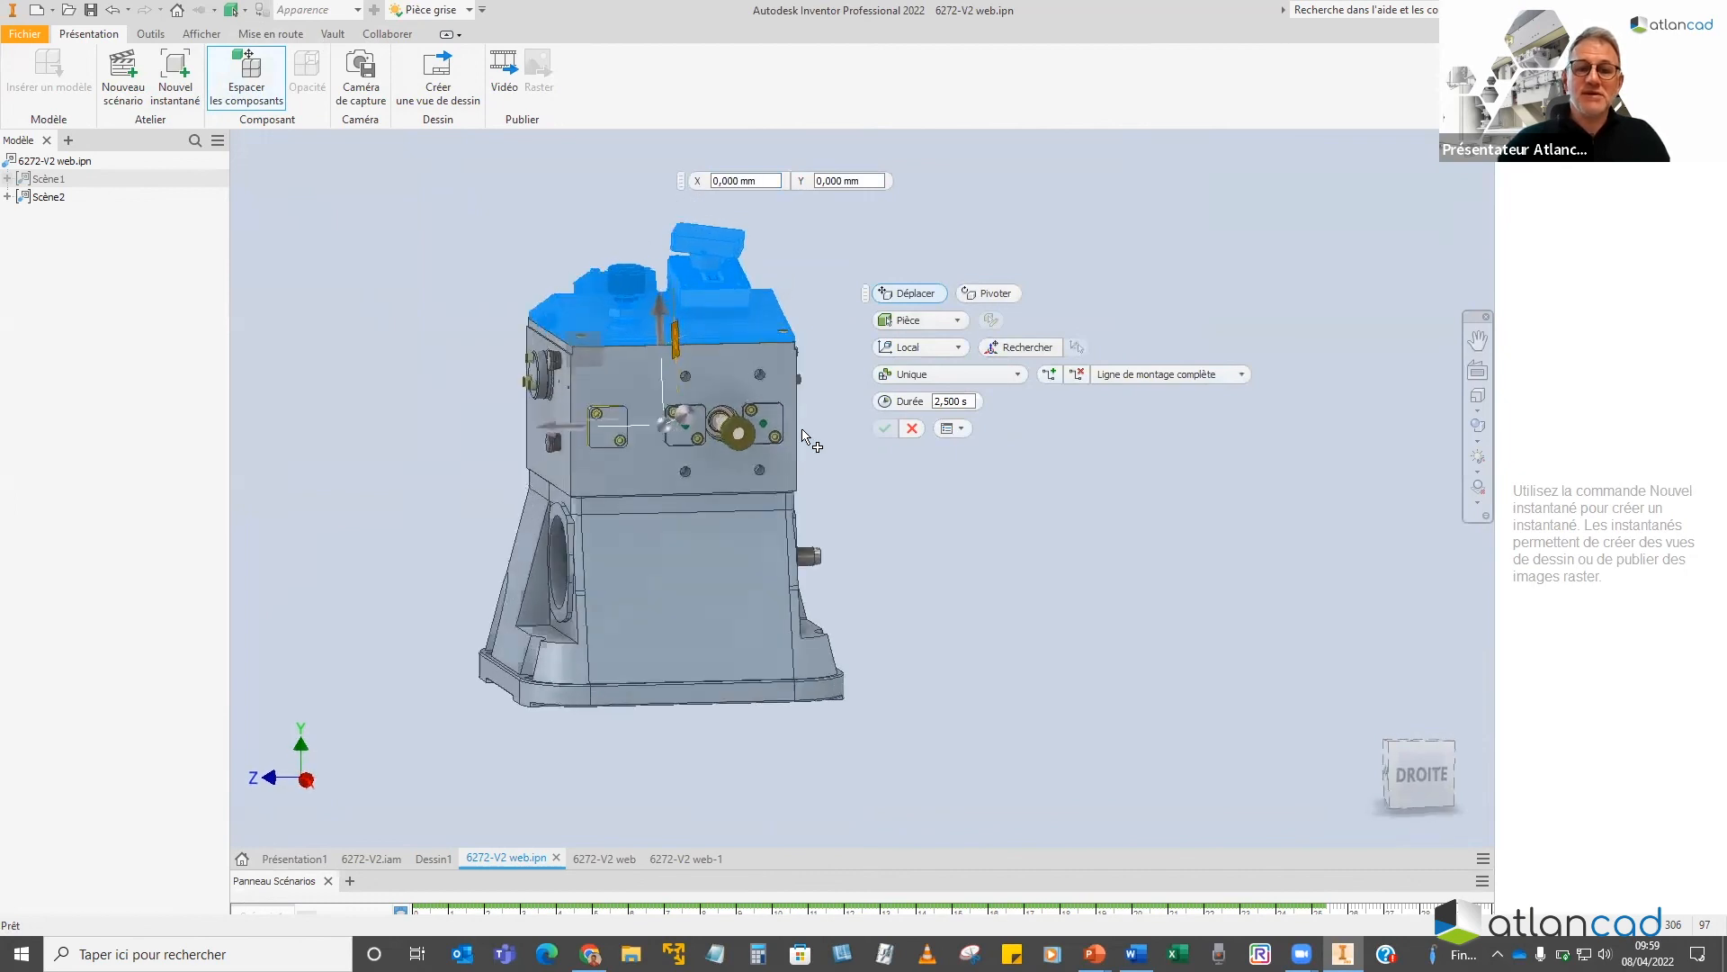
pyautogui.keyDown('shift'); pyautogui.moveTo(709, 344); pyautogui.dragTo(976, 396, button='middle'); pyautogui.keyUp('shift')
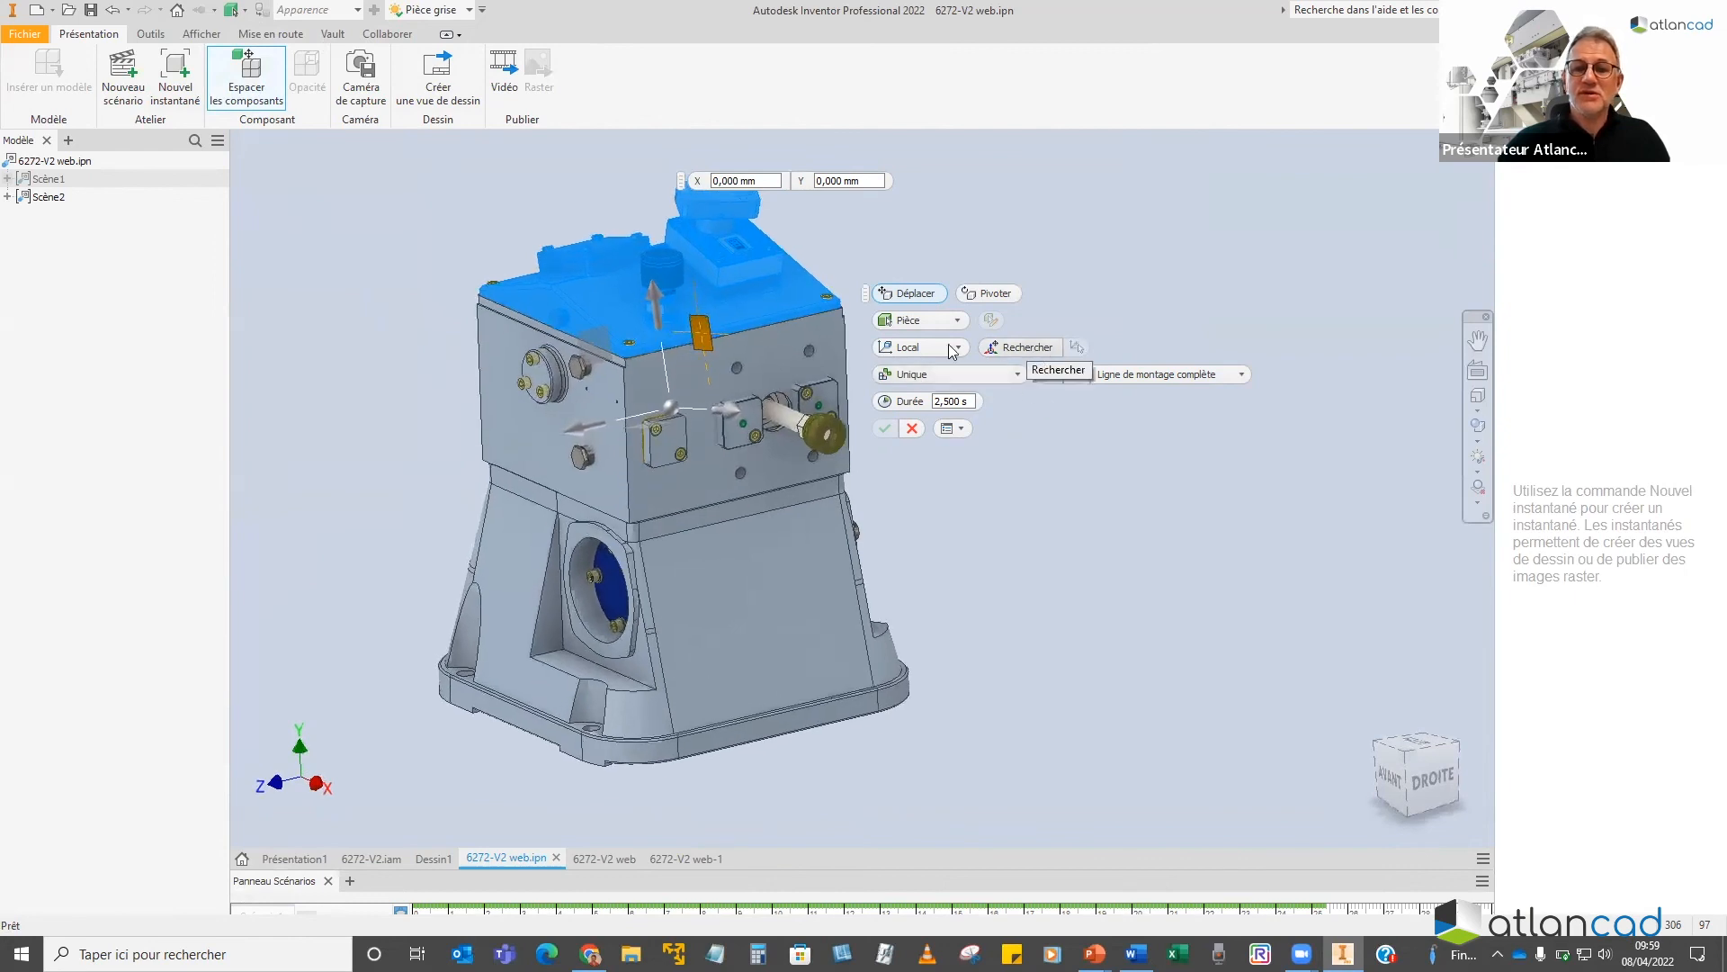
pyautogui.click(956, 347)
pyautogui.click(911, 389)
pyautogui.moveTo(671, 304); pyautogui.dragTo(690, 101)
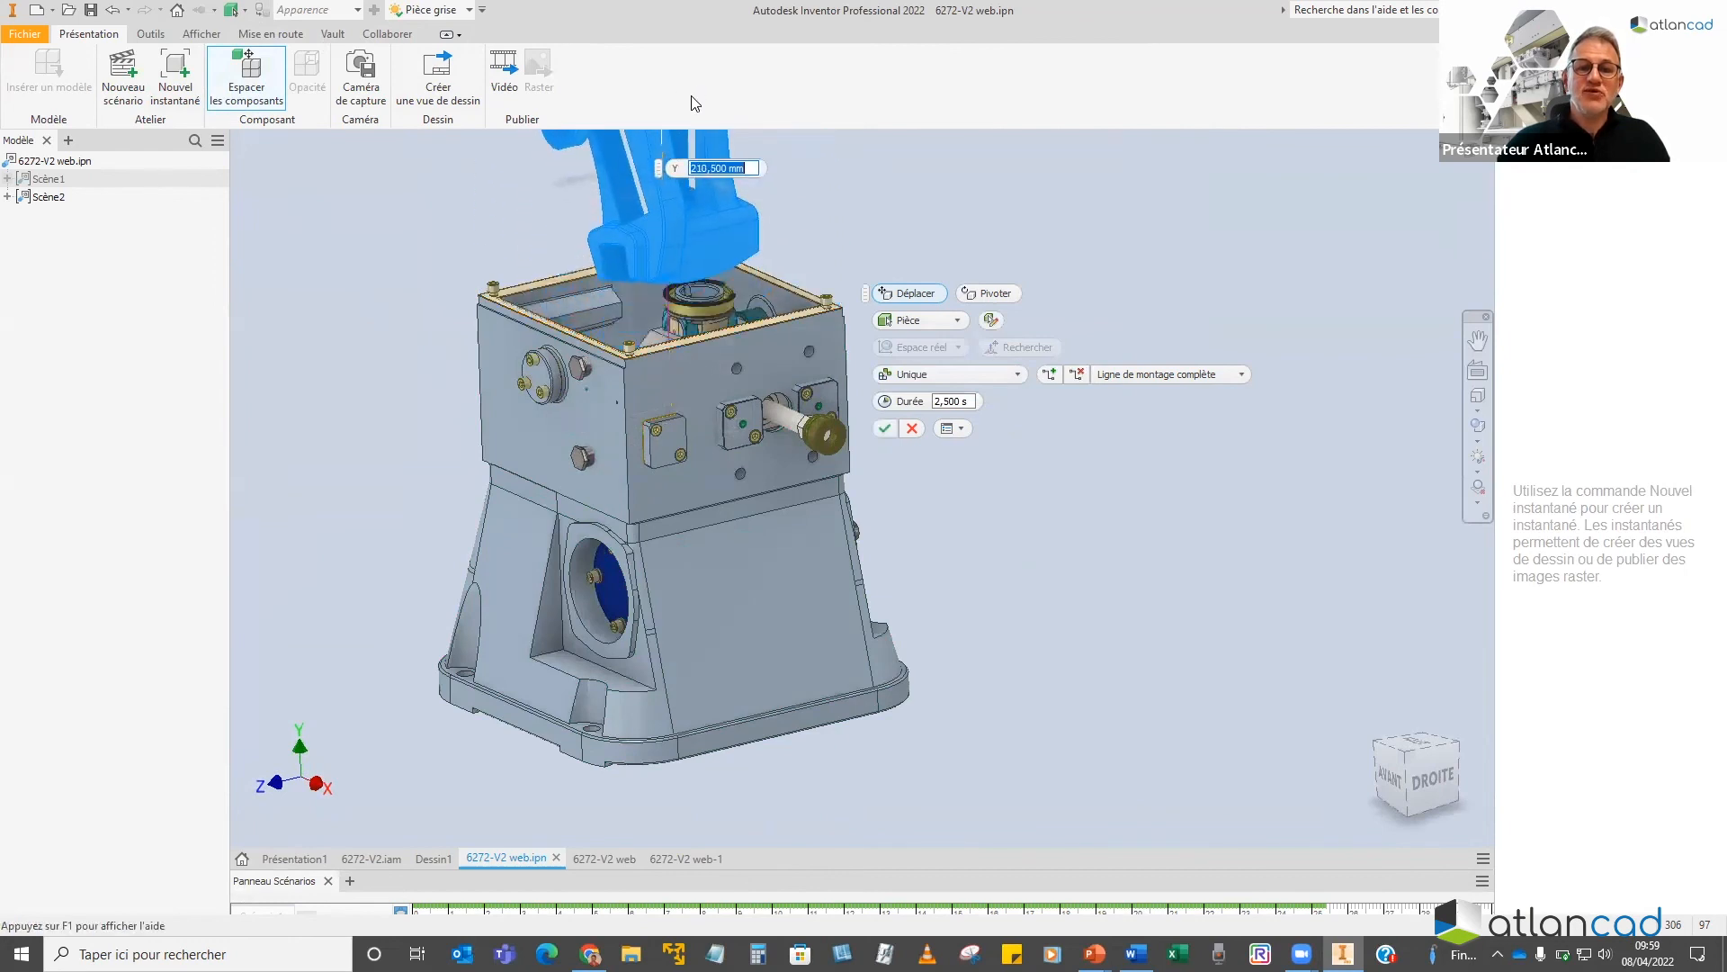
pyautogui.click(887, 429)
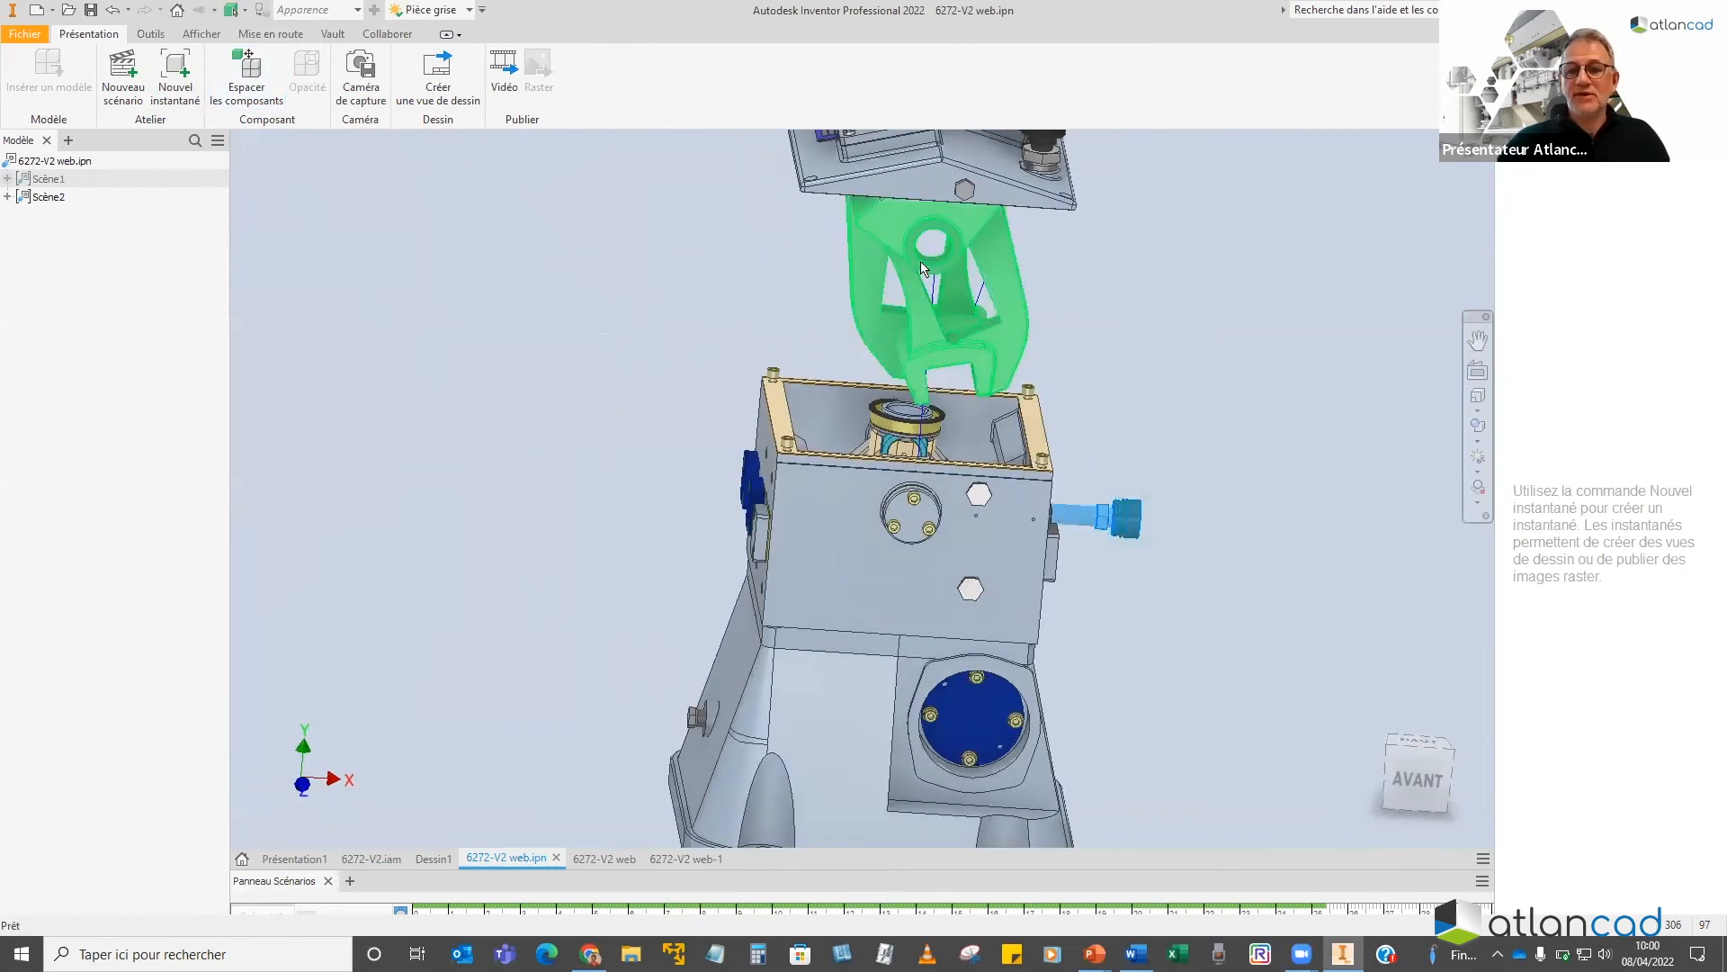
# Tweak the side shaft and its end knob 107.5 mm outward along X with a 2.5 s duration, dismissing the battery warning
pyautogui.click(246, 72)
pyautogui.moveTo(1165, 532); pyautogui.dragTo(1304, 538)
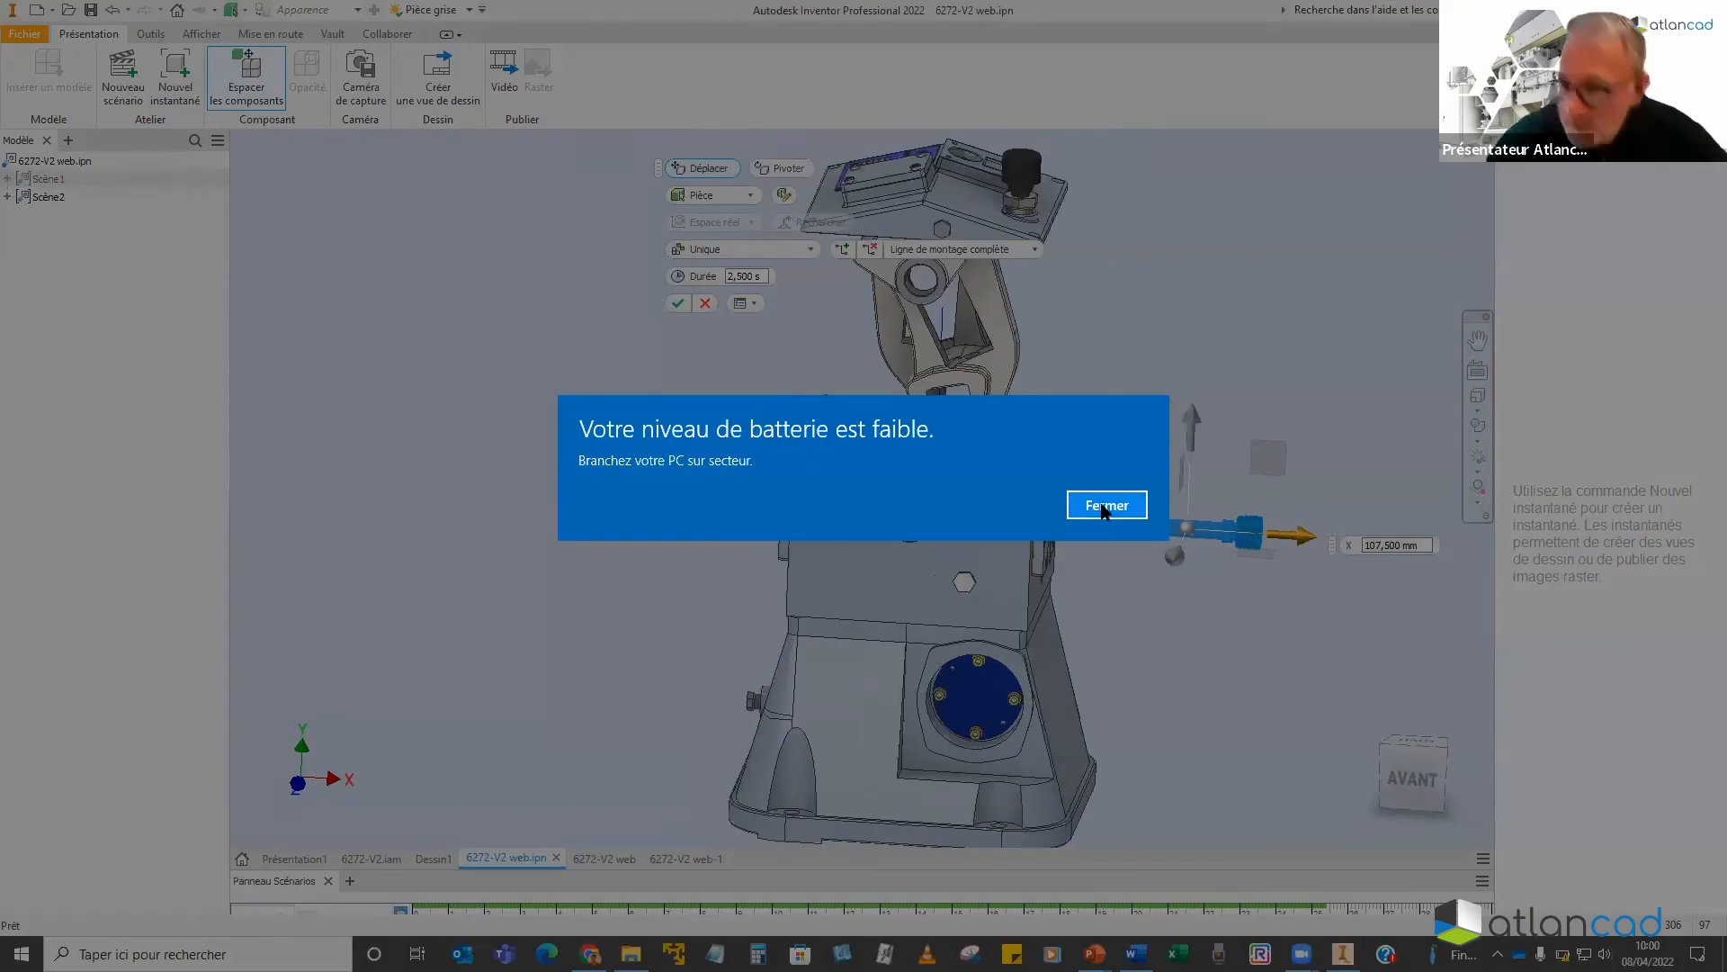
pyautogui.click(1105, 506)
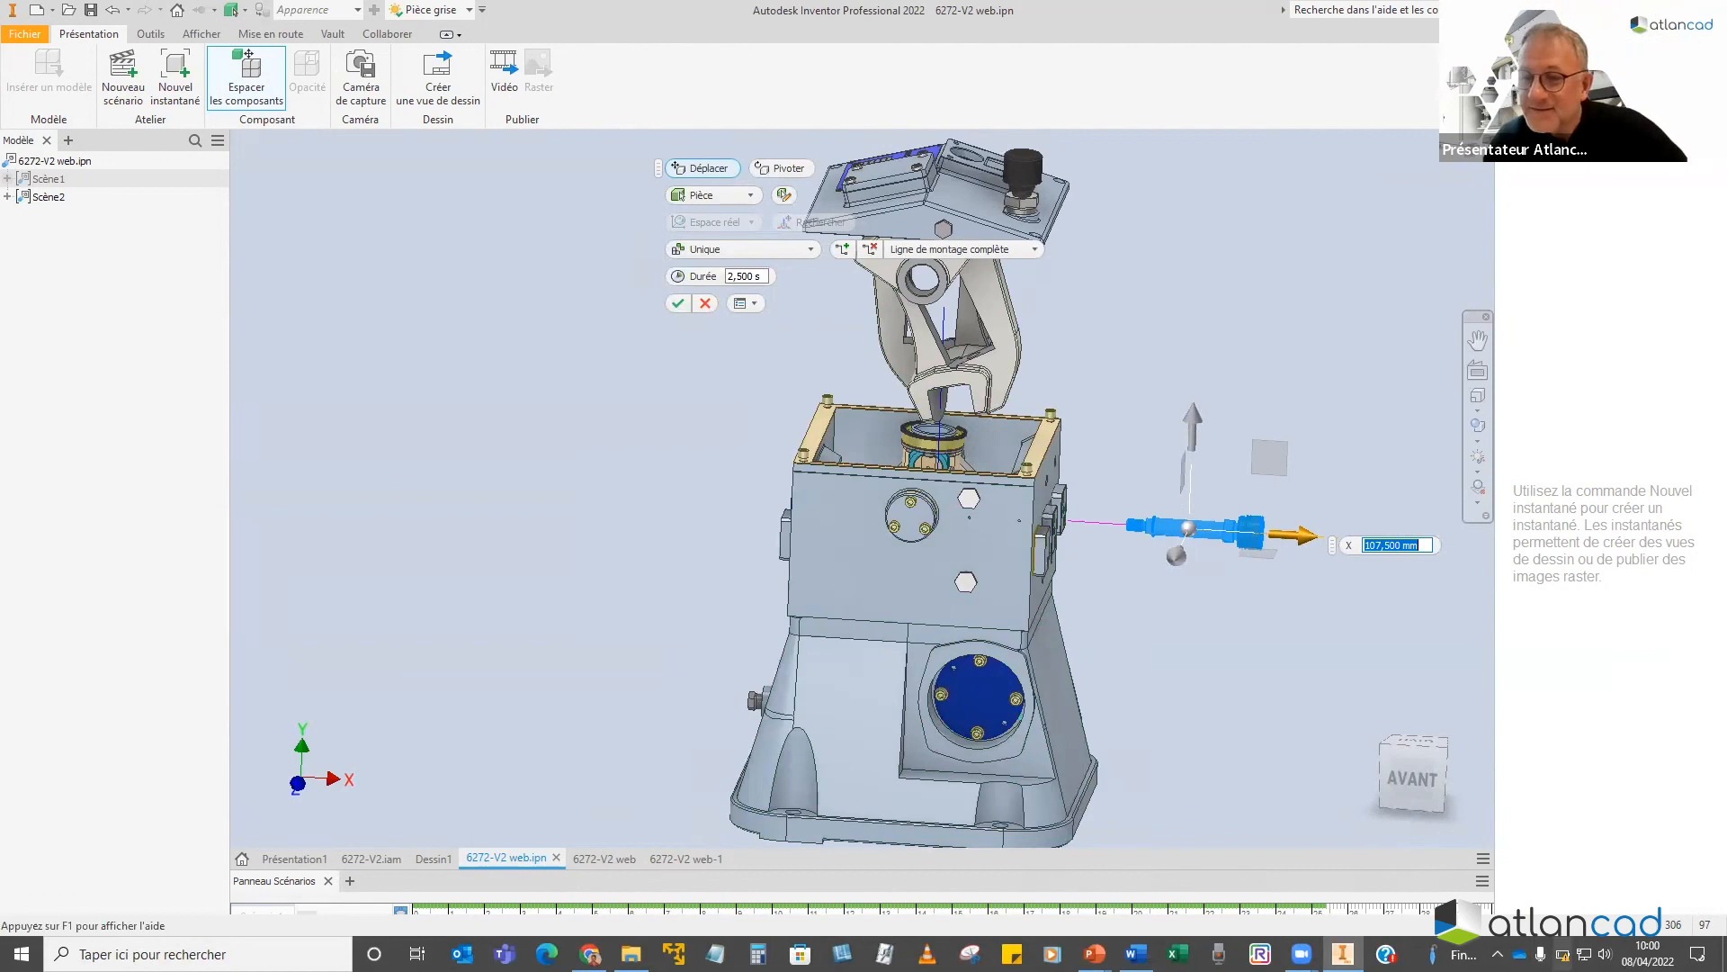
pyautogui.click(1562, 954)
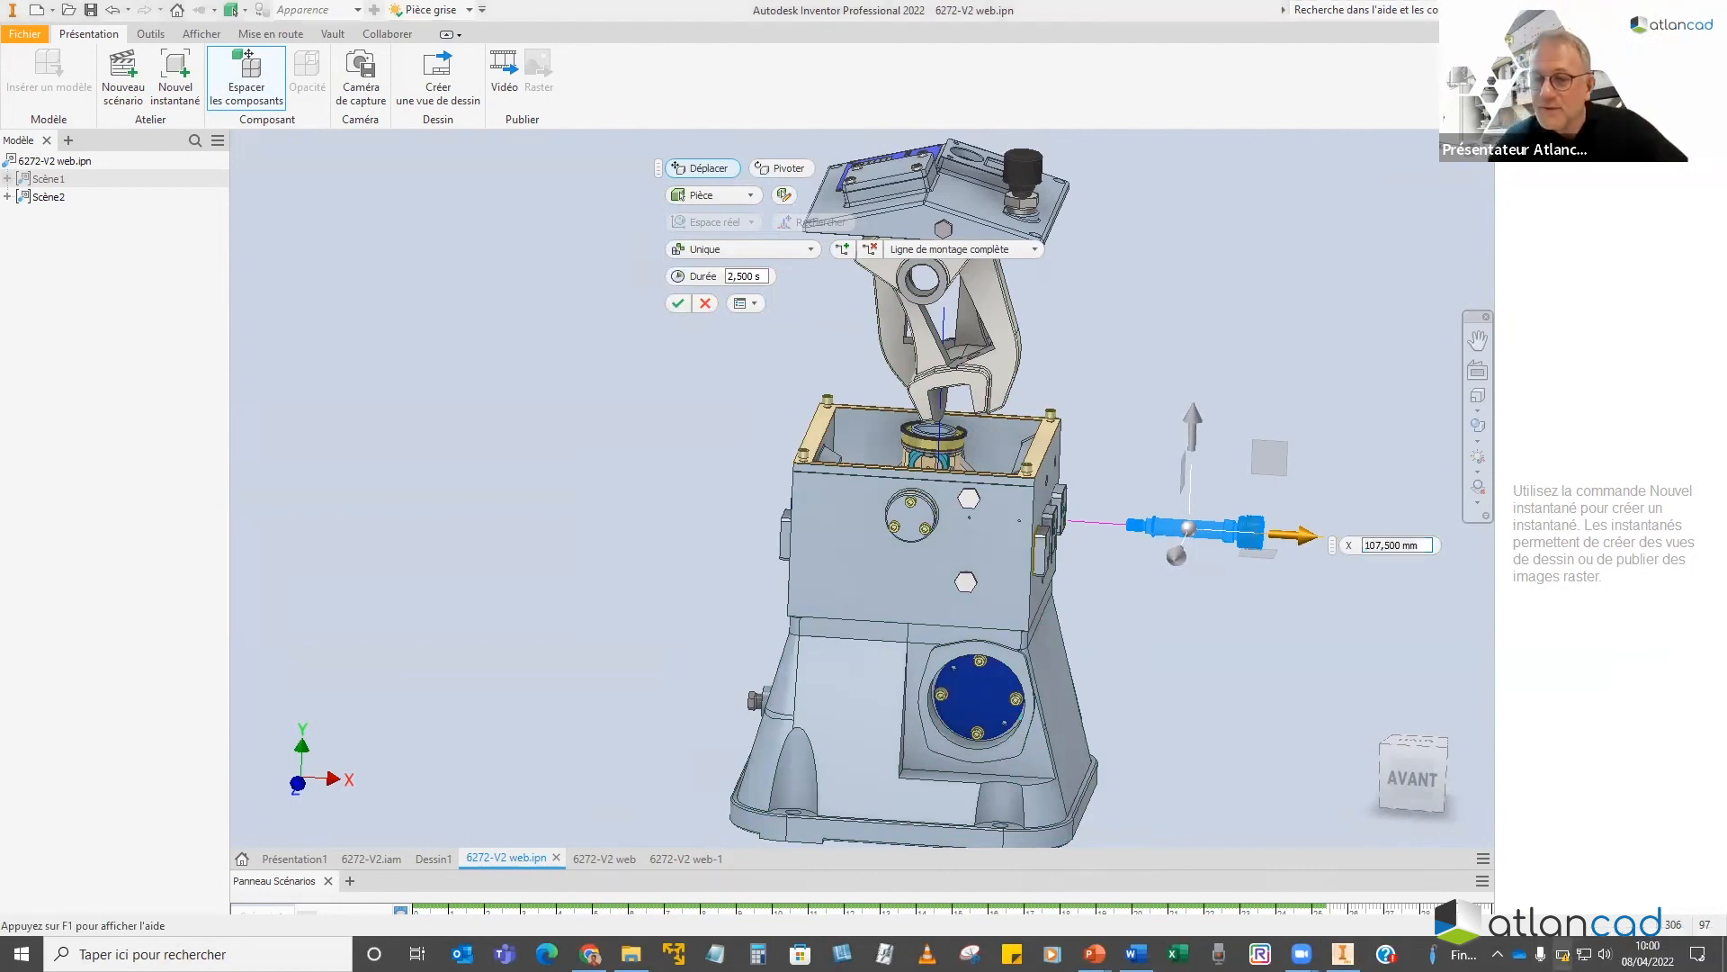
pyautogui.click(1561, 942)
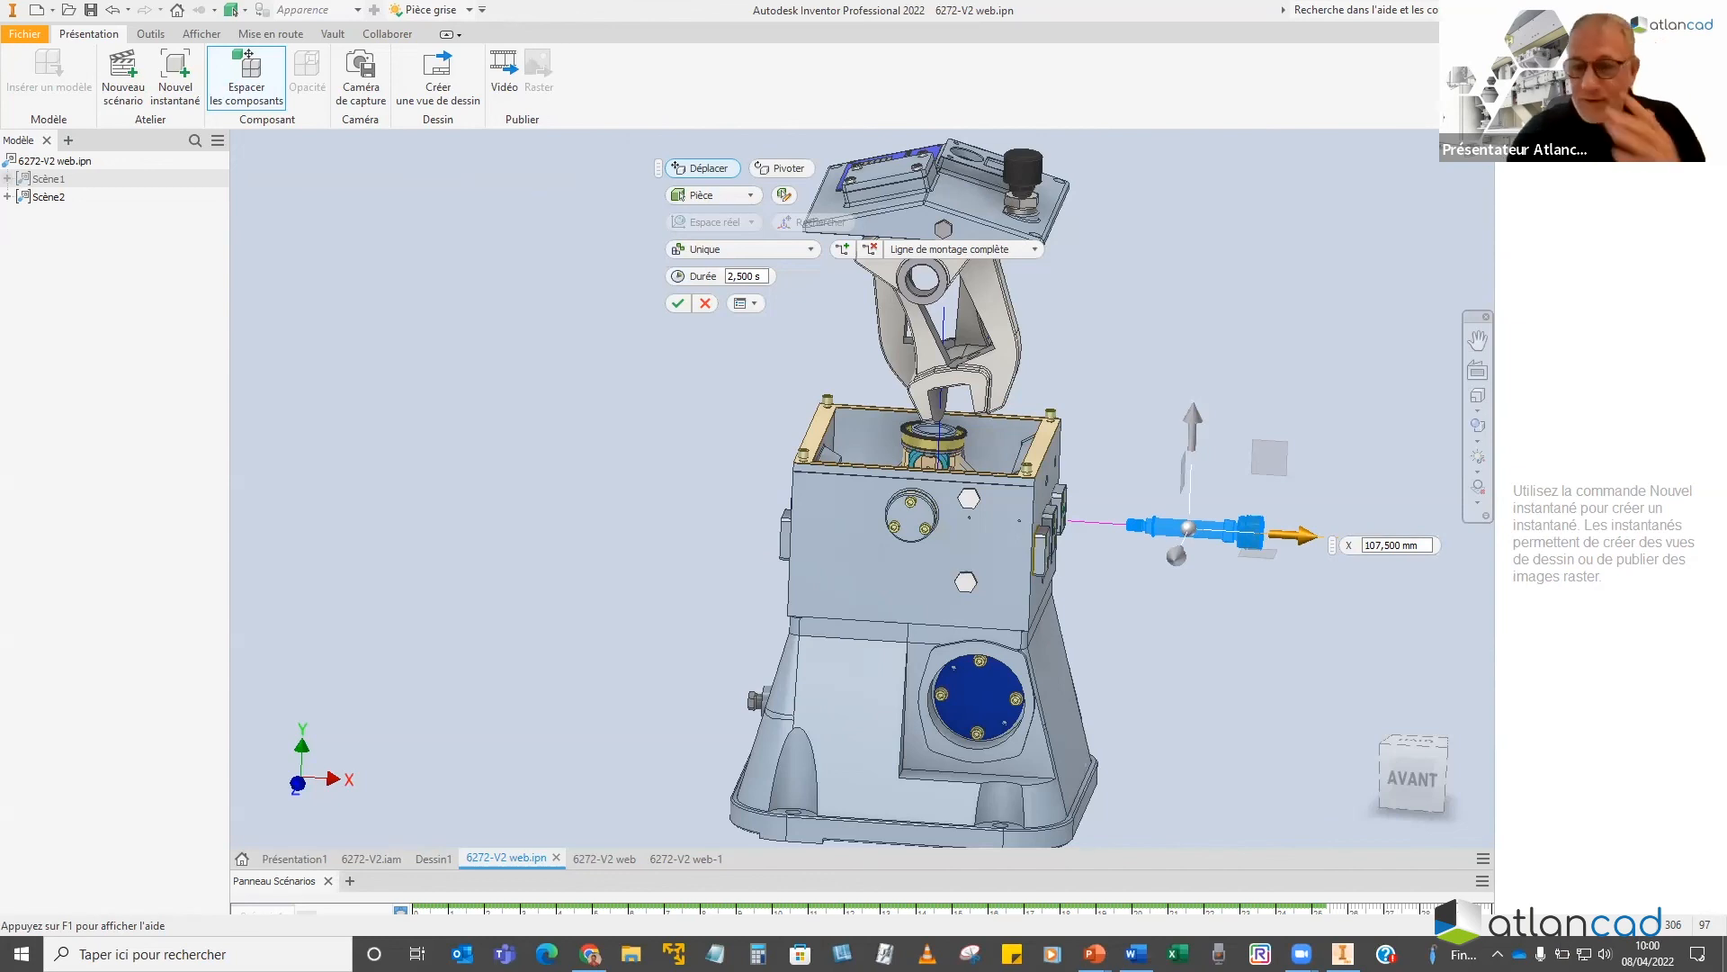
pyautogui.click(678, 303)
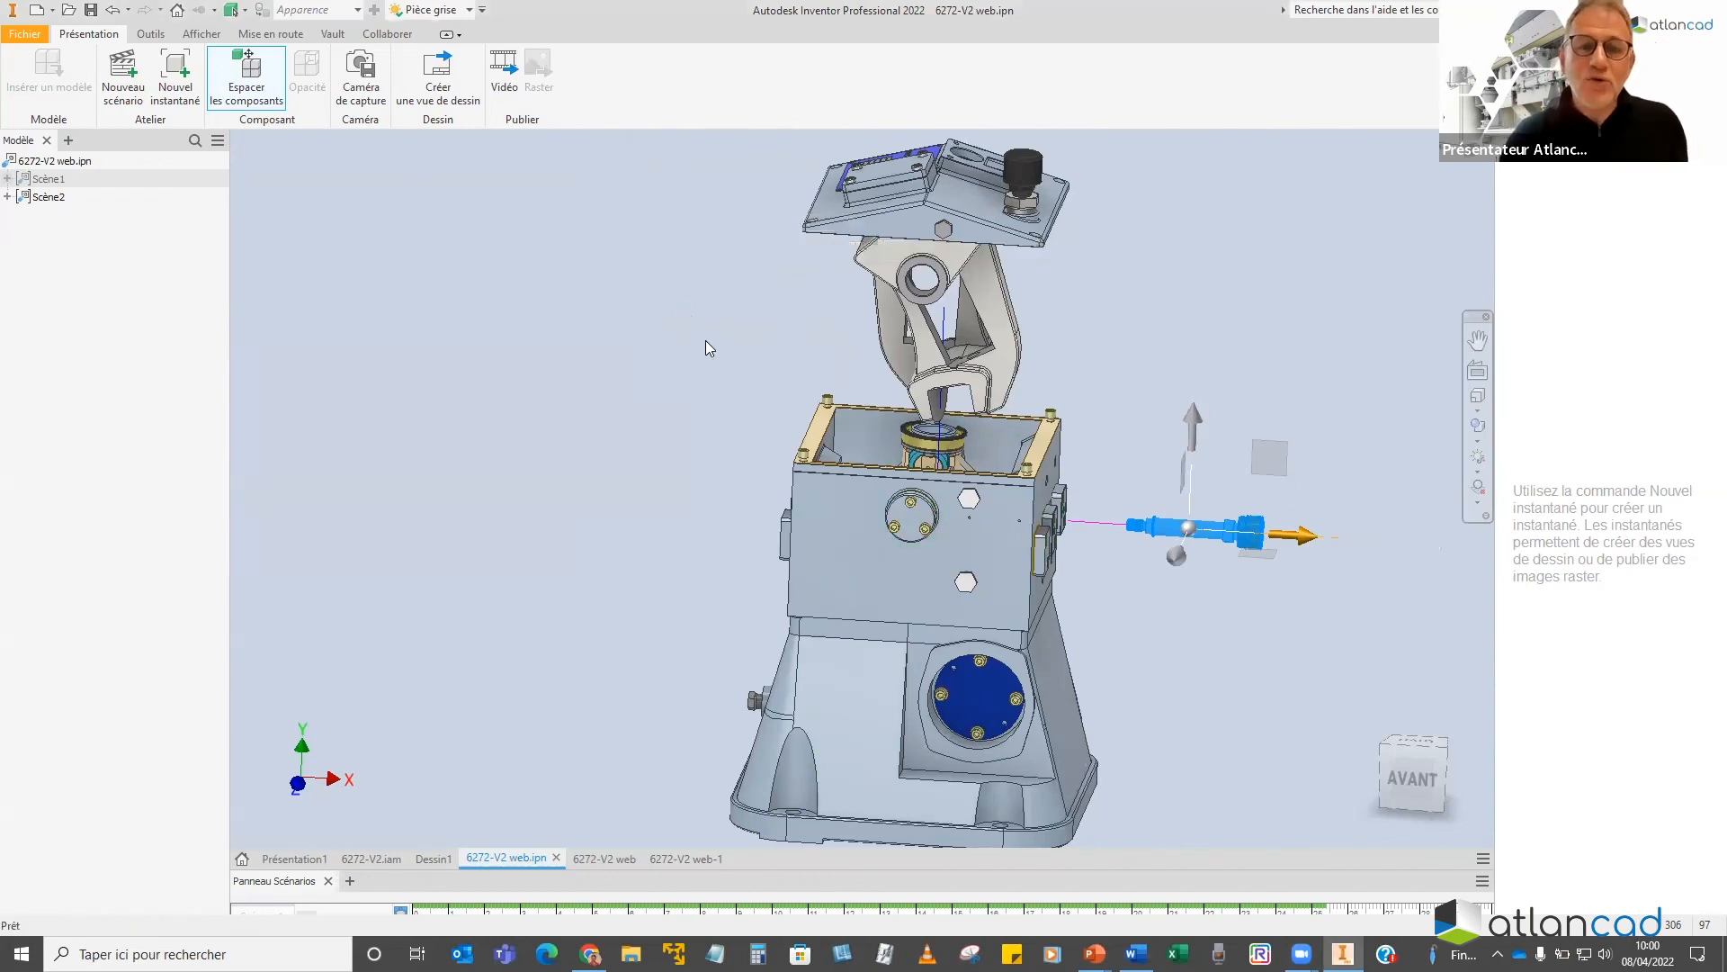